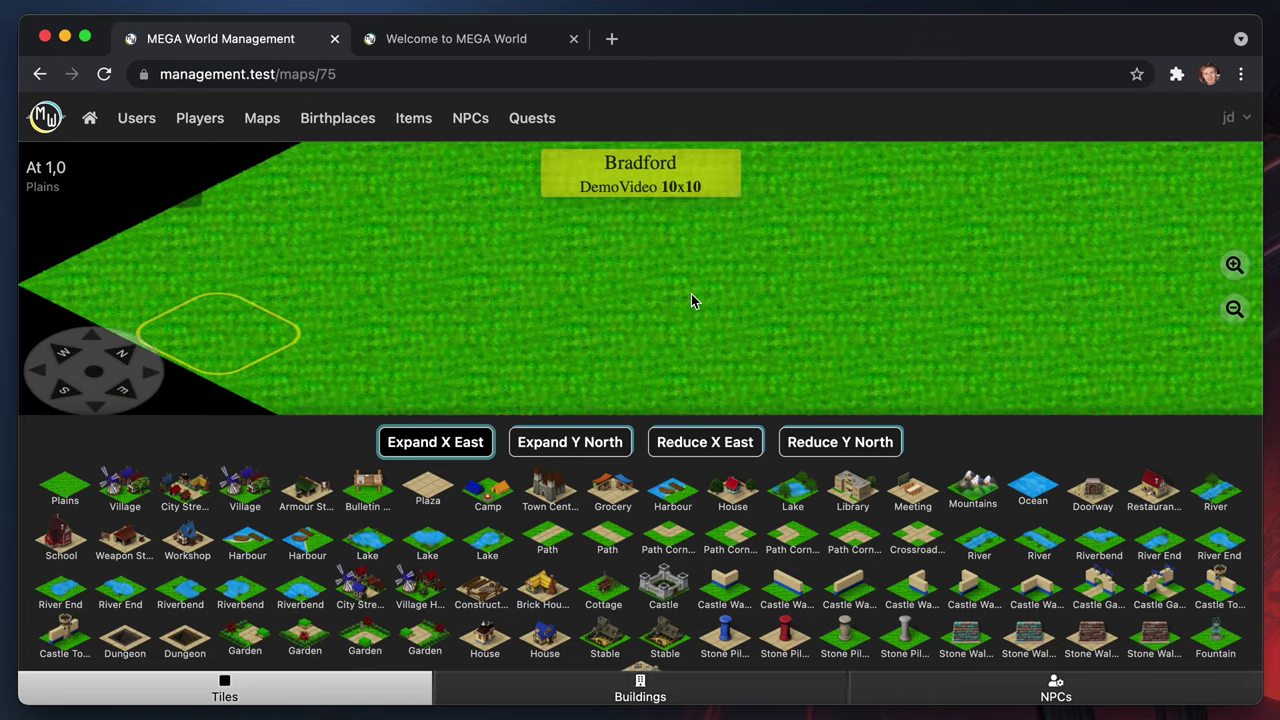
Explore the southwest part of the Bradford map by moving the tile selection across the plains and back to 0,0
key(Right)
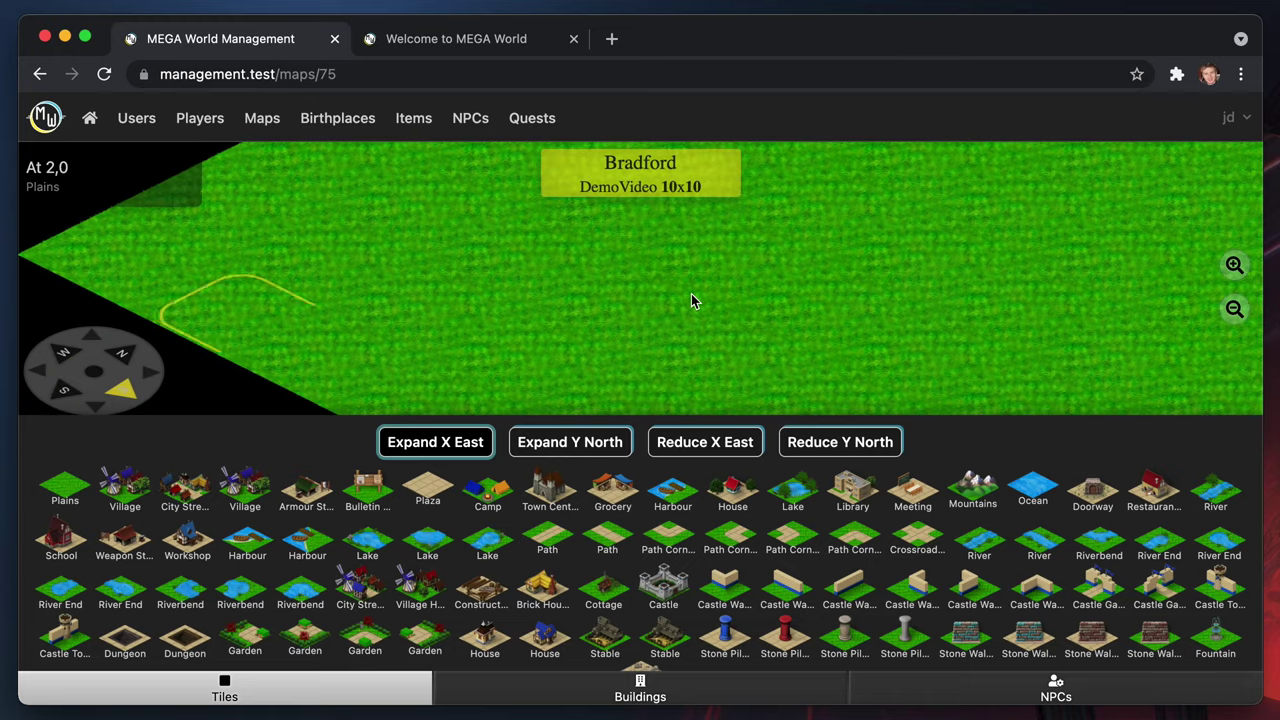
key(Right)
key(Right)
key(Right)
key(Up)
key(Left)
key(Up)
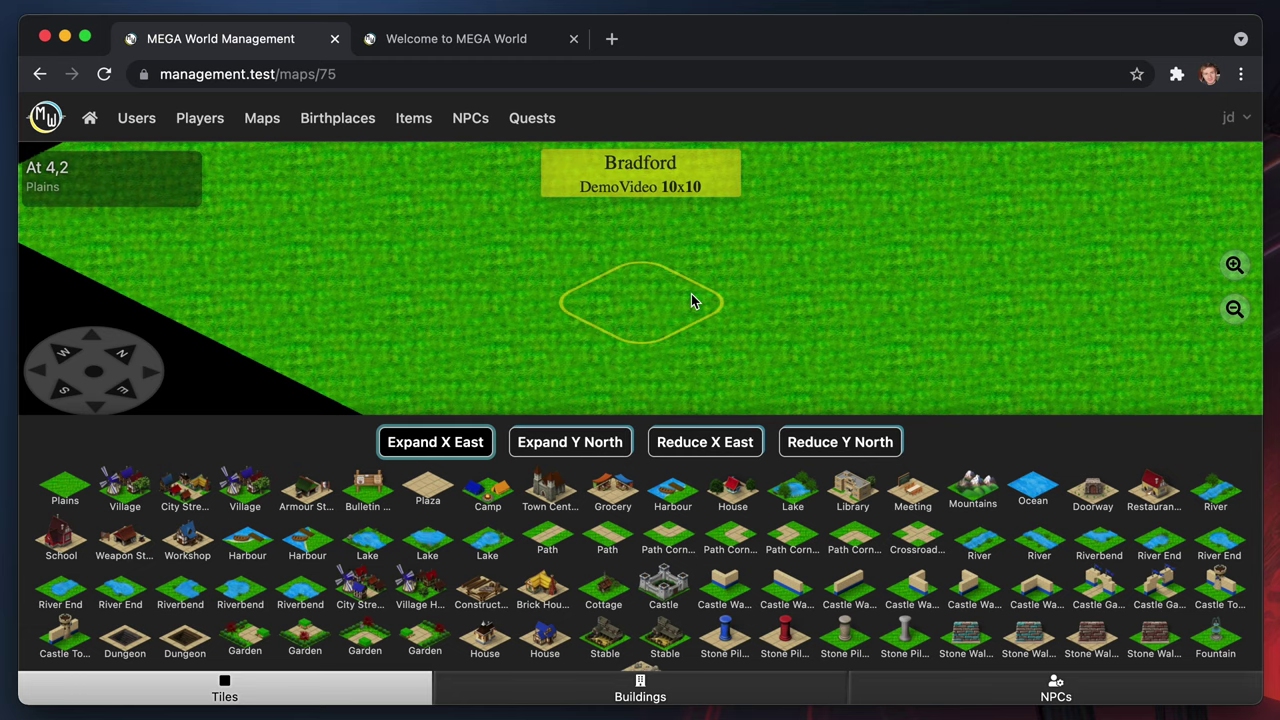
key(Left)
key(Down)
key(Left)
key(Left)
key(Left)
key(Down)
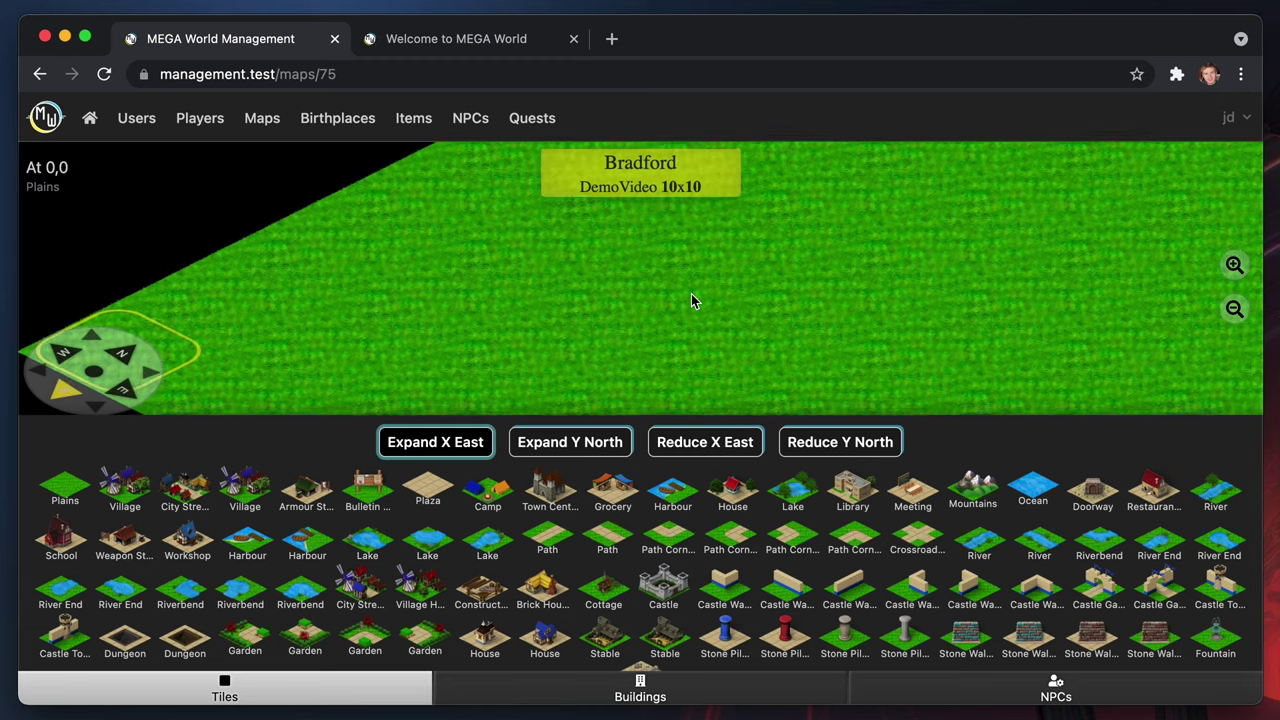
Move the tile selection east along the map's southern edge to tile 5,0
key(Right)
key(Right)
key(Right)
key(Right)
key(Right)
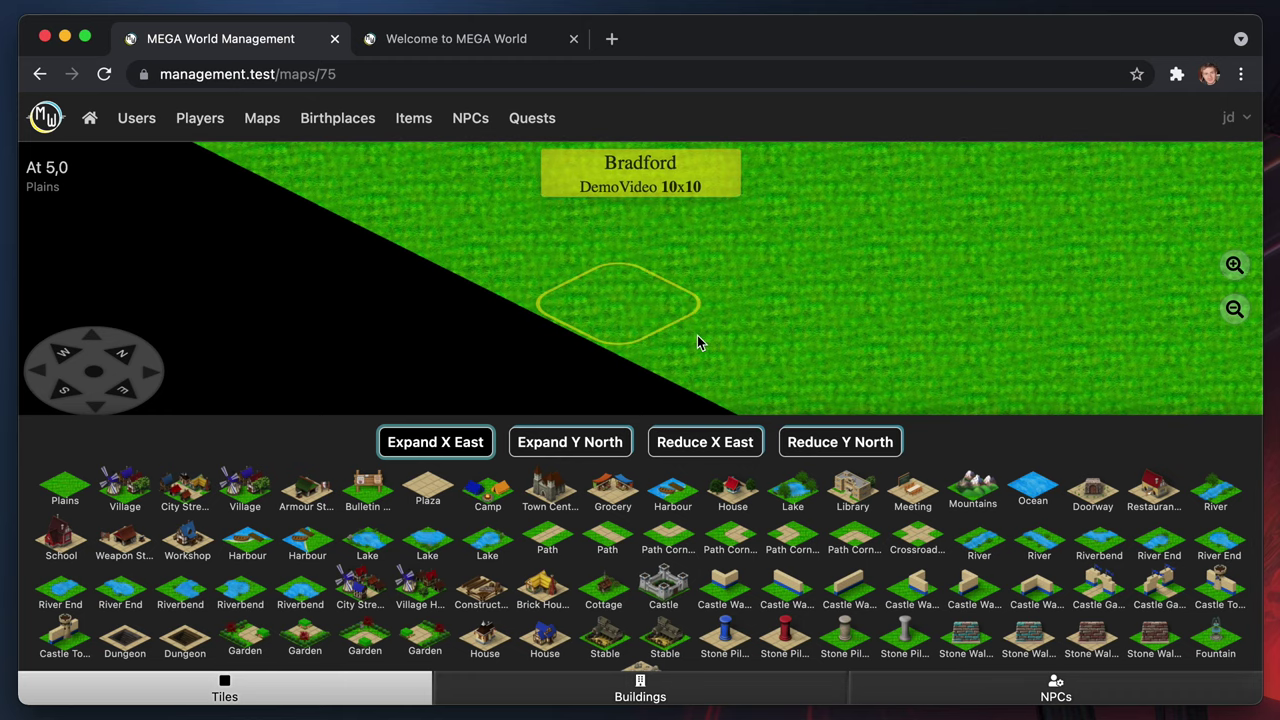
key(Up)
key(Down)
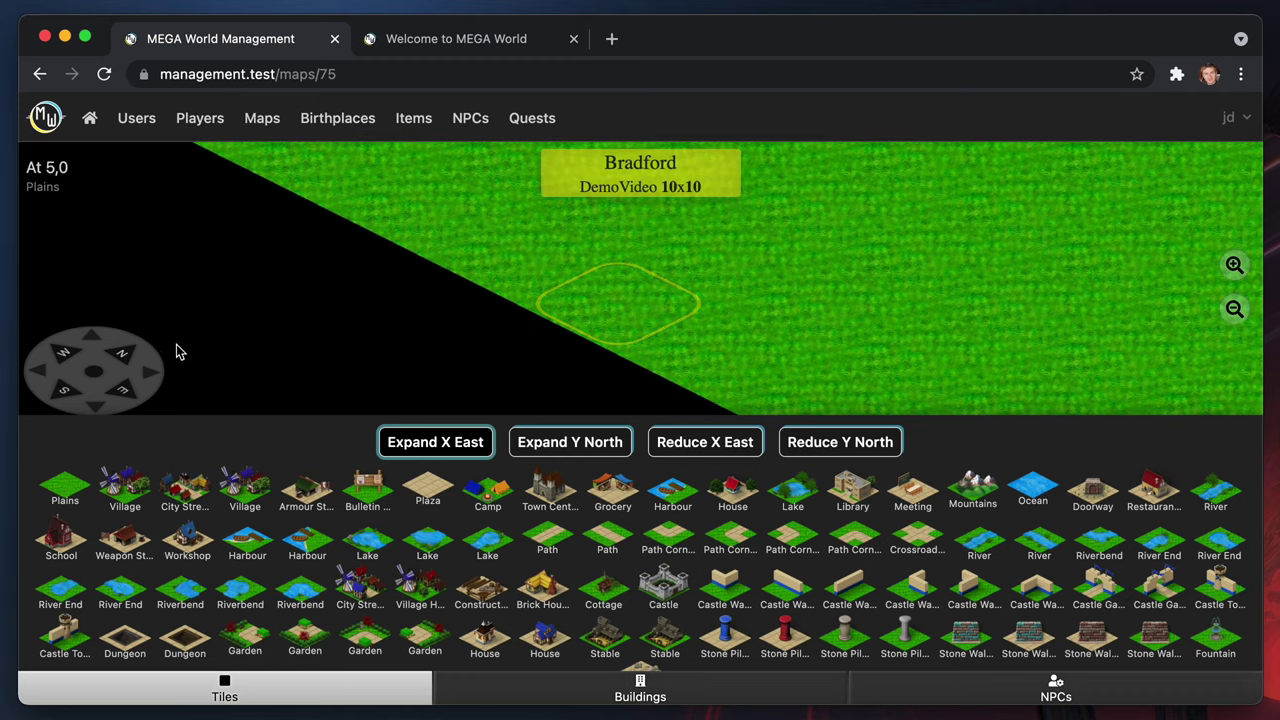
Try moving the selection in each of the four compass directions around tile 5,0, ending back on it
click(128, 352)
click(64, 398)
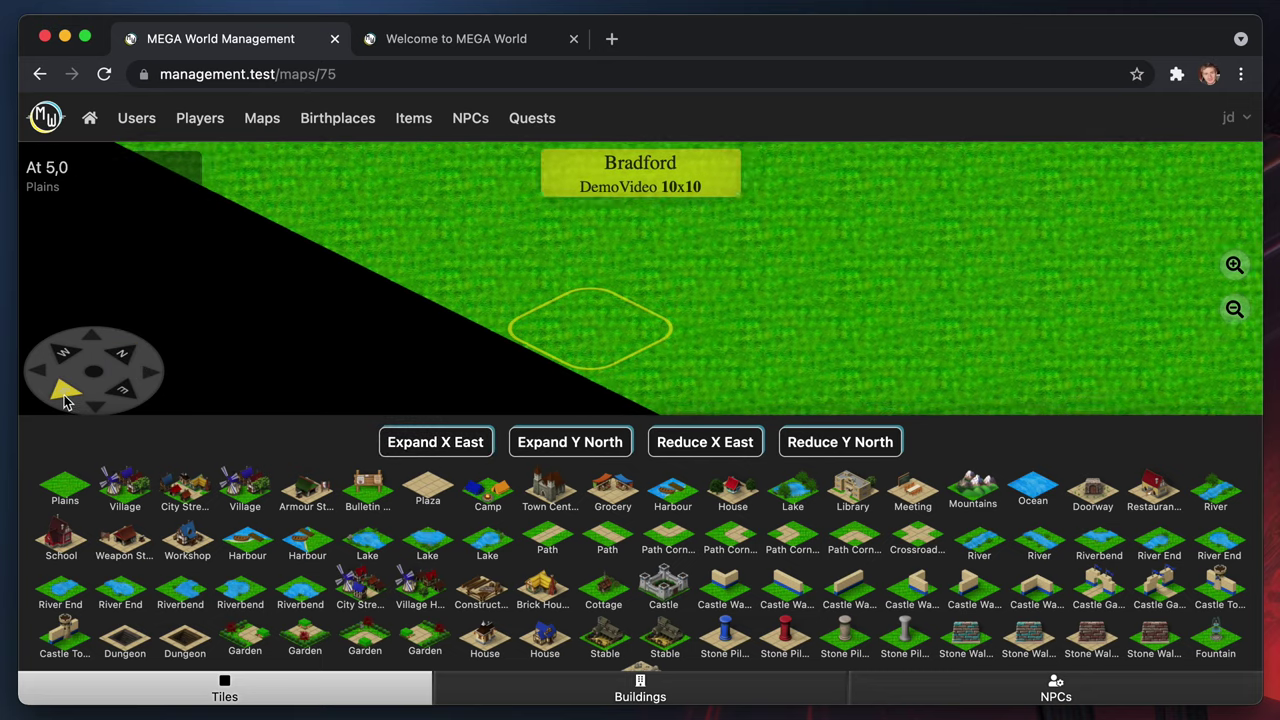
click(58, 358)
click(135, 396)
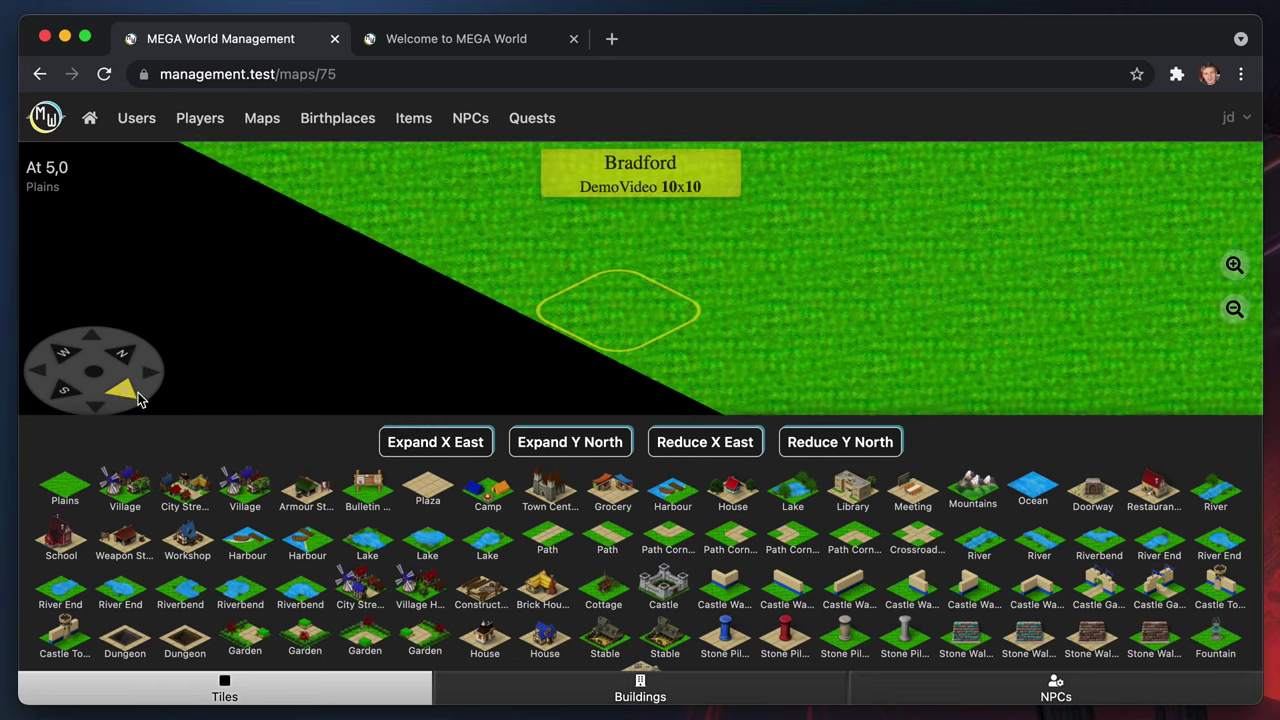
Lay a straight line of Path tiles running north from 5,0 to 5,4
click(549, 545)
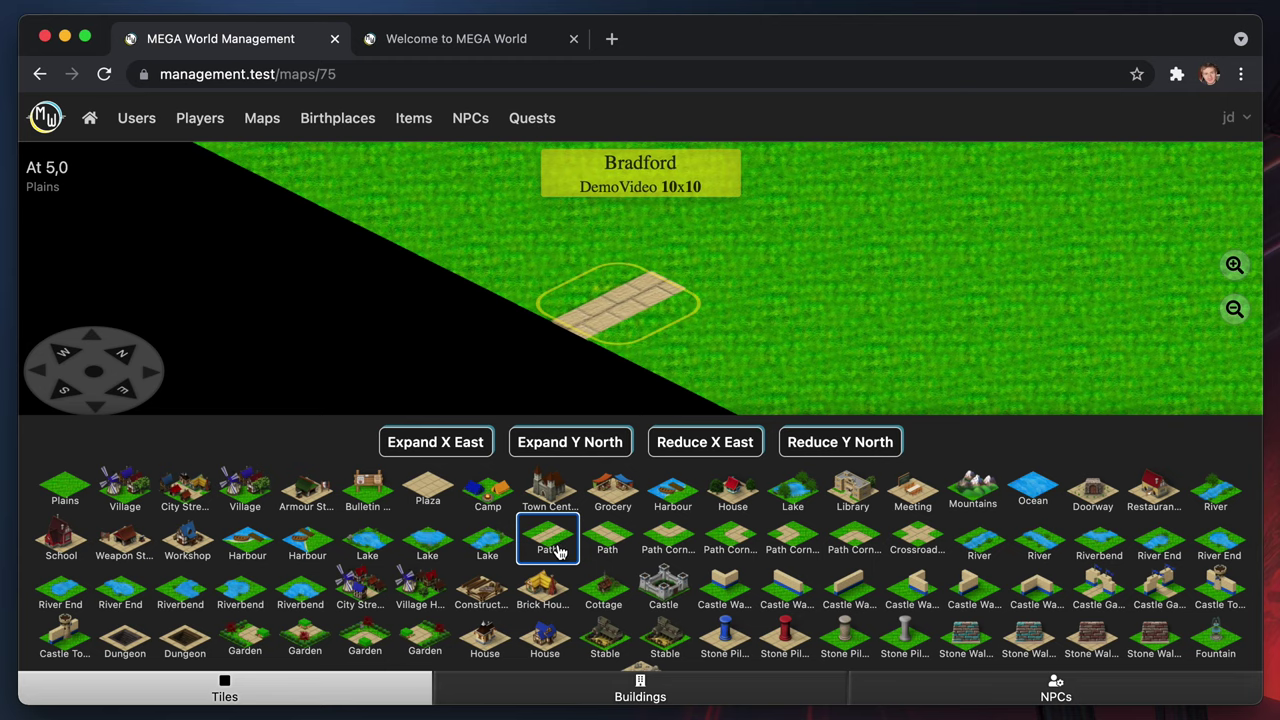
key(Up)
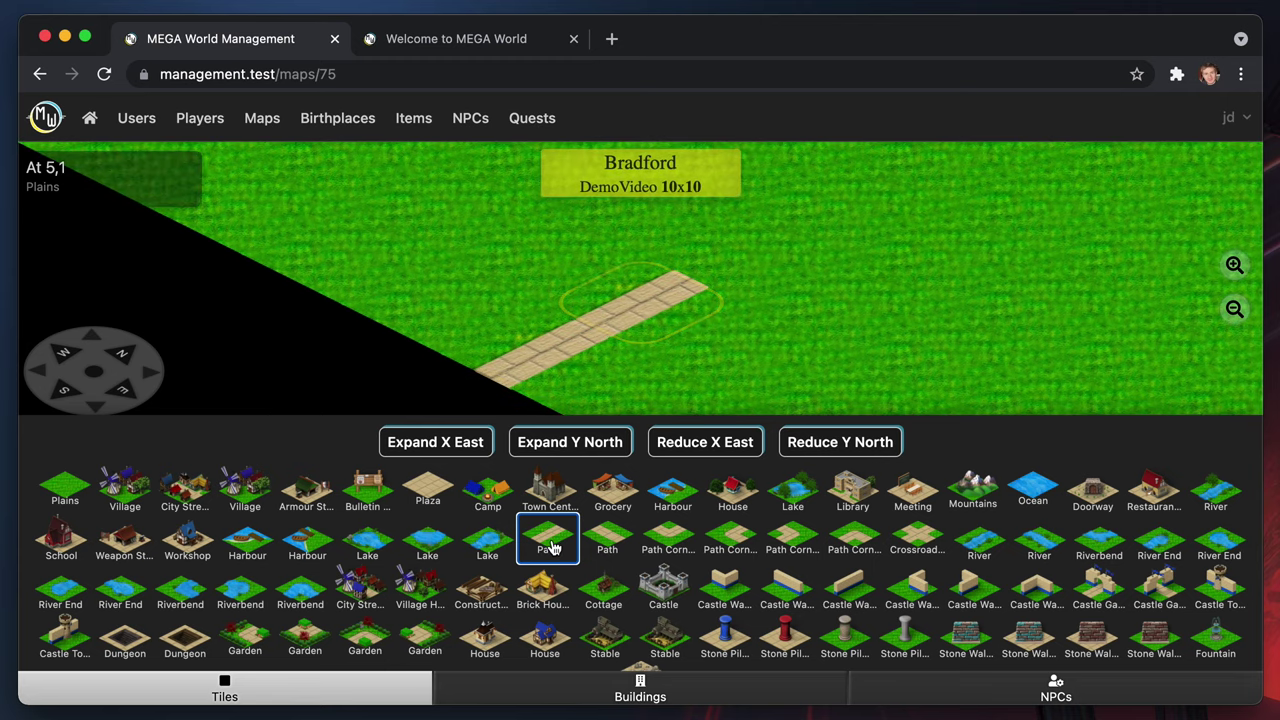
key(Up)
key(Up)
key(Up)
key(Down)
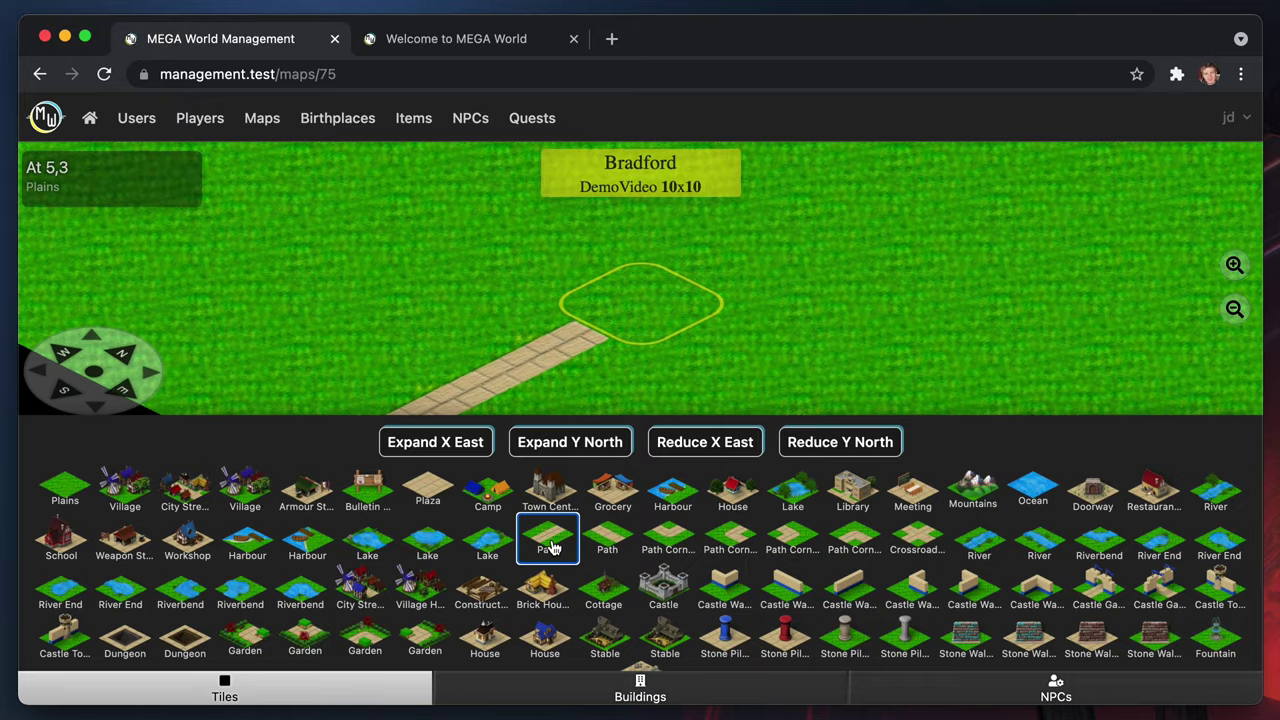
key(Up)
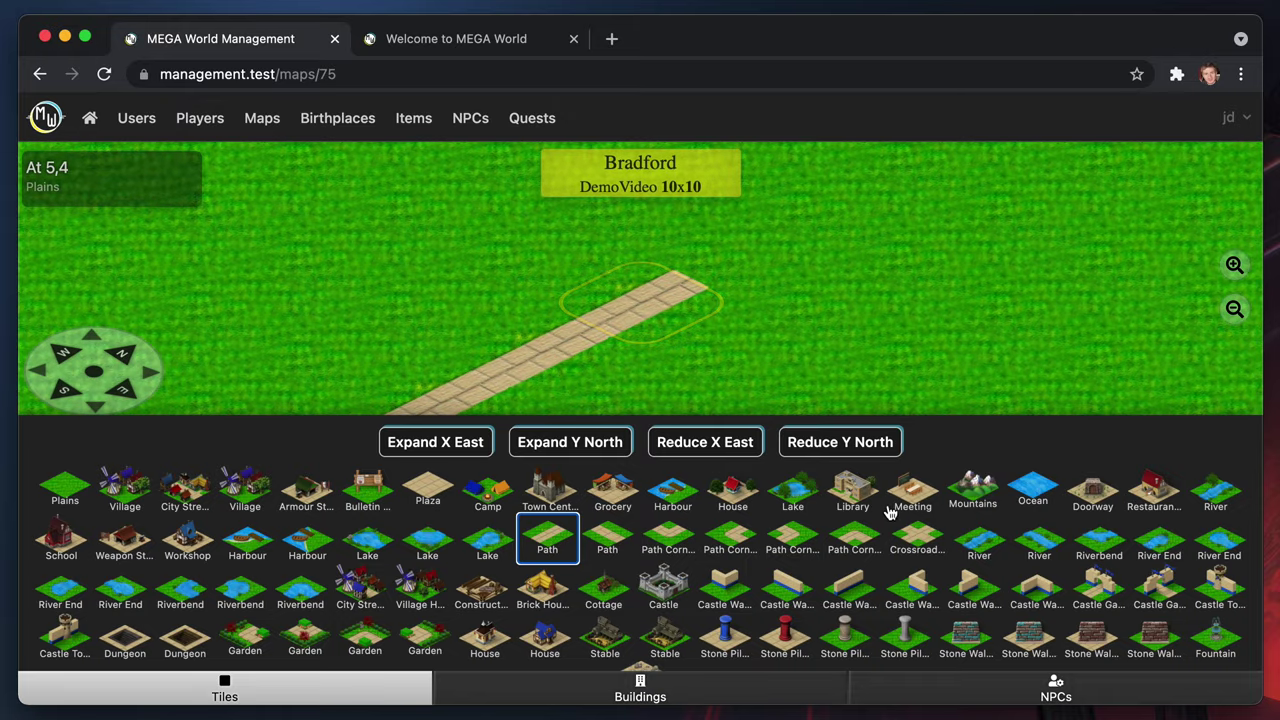
Place a Lake tile with trees at 4,4, just west of the path's northern end
key(Left)
key(Right)
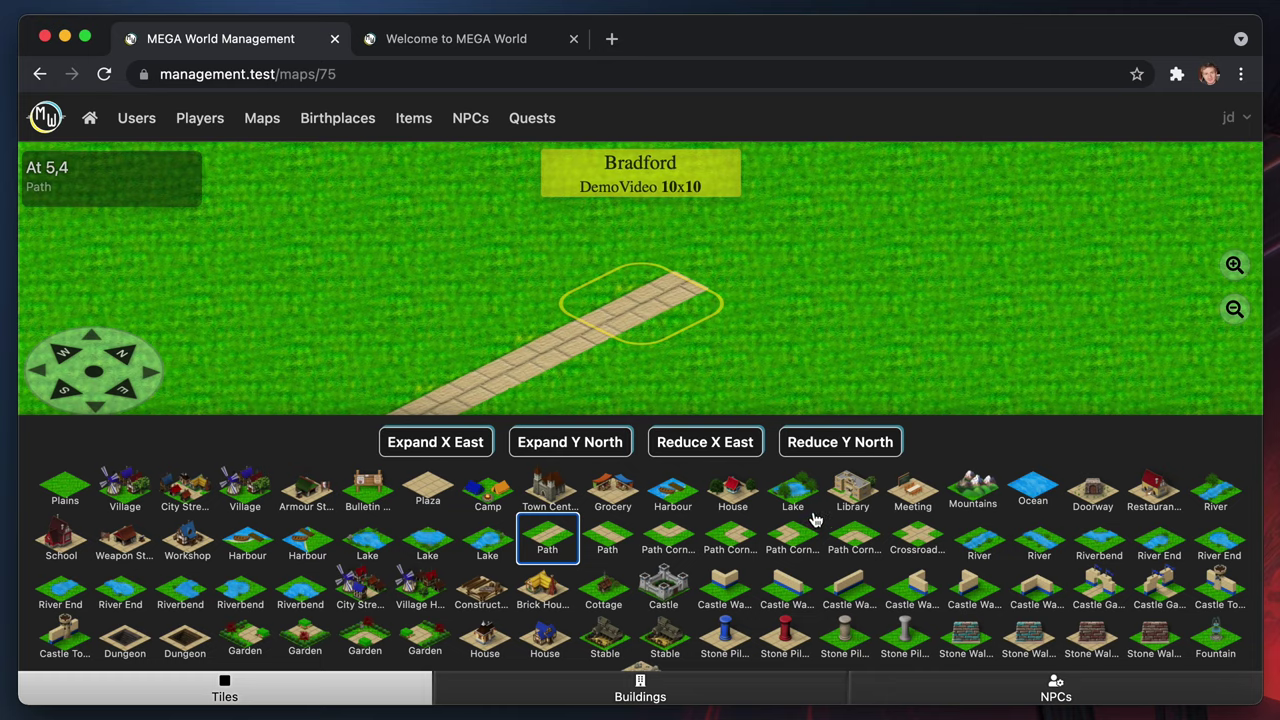
key(Left)
click(793, 490)
key(Down)
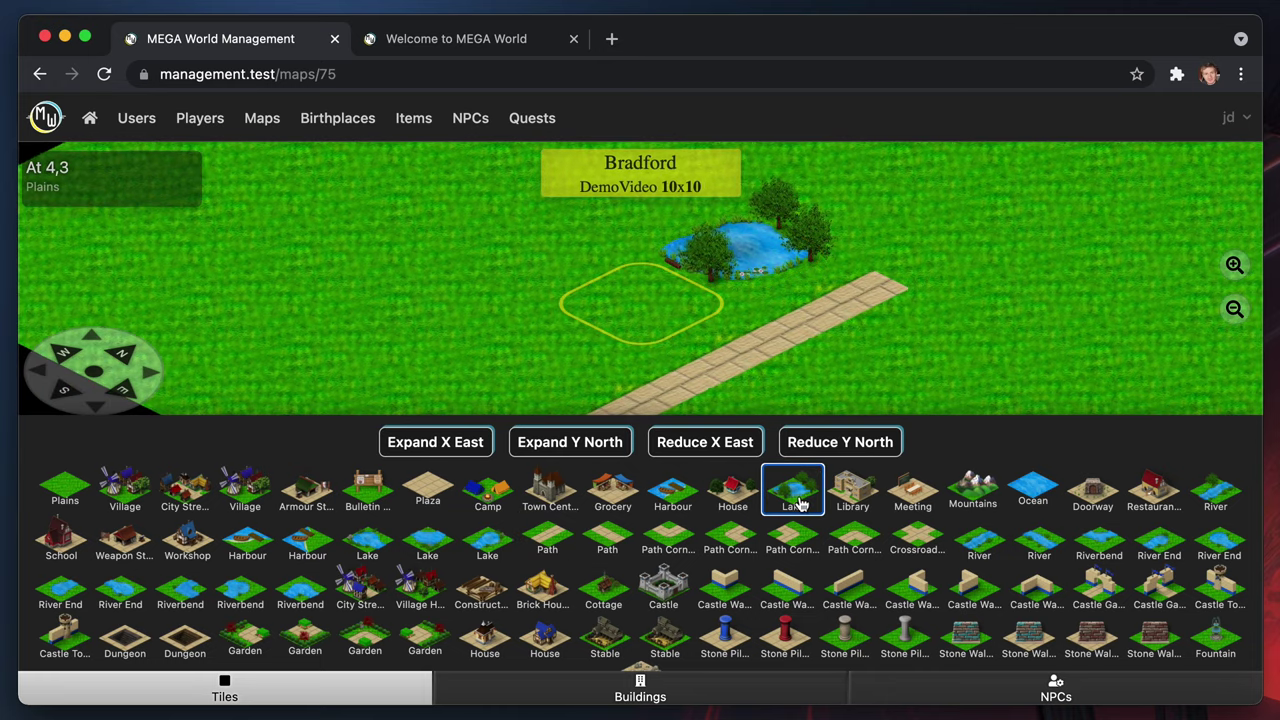
Place Ocean tiles along the map's western edge from 0,4 north to 0,9
key(Up)
key(Left)
key(Left)
key(Left)
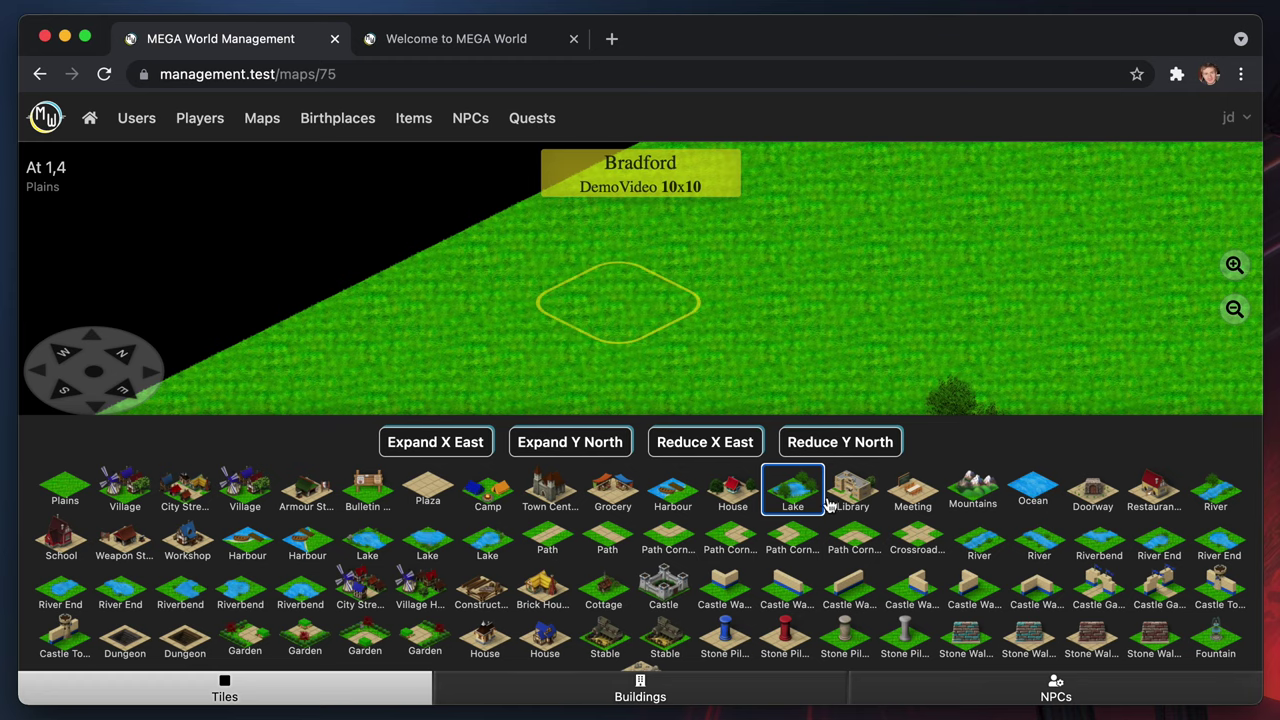
key(Left)
click(1033, 492)
key(Up)
key(Up)
key(Up)
key(Up)
key(Up)
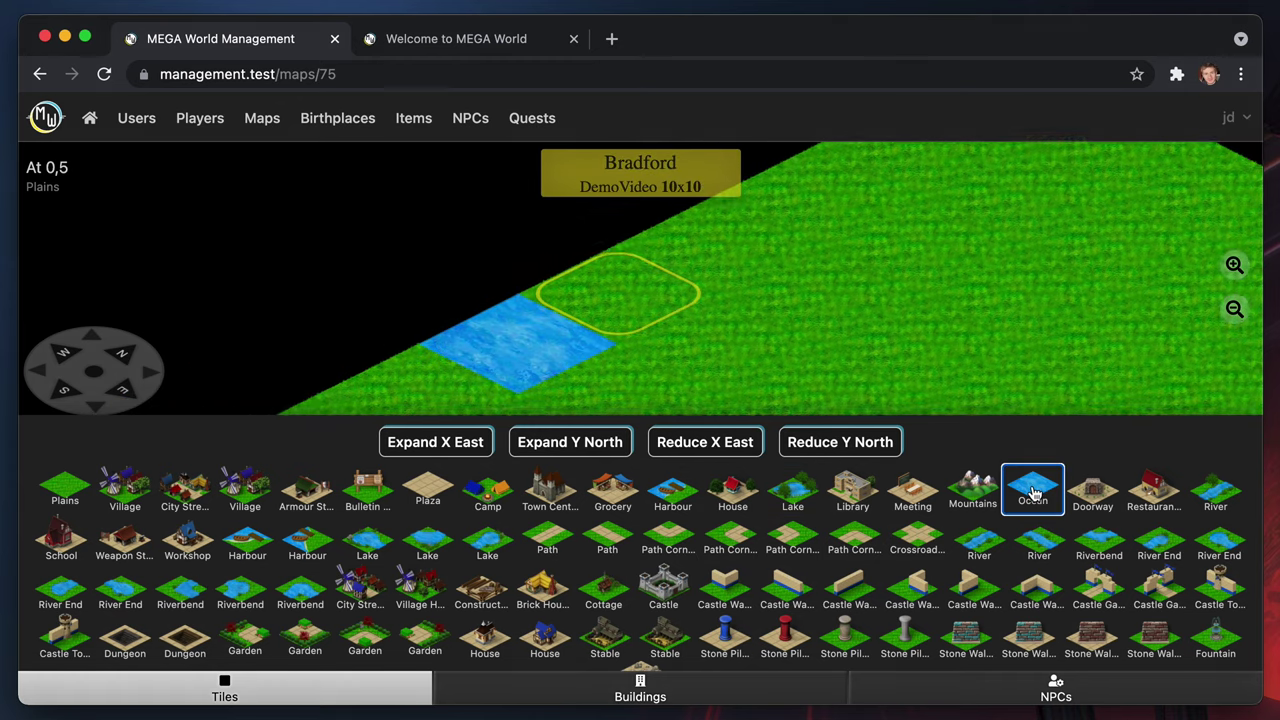
key(Right)
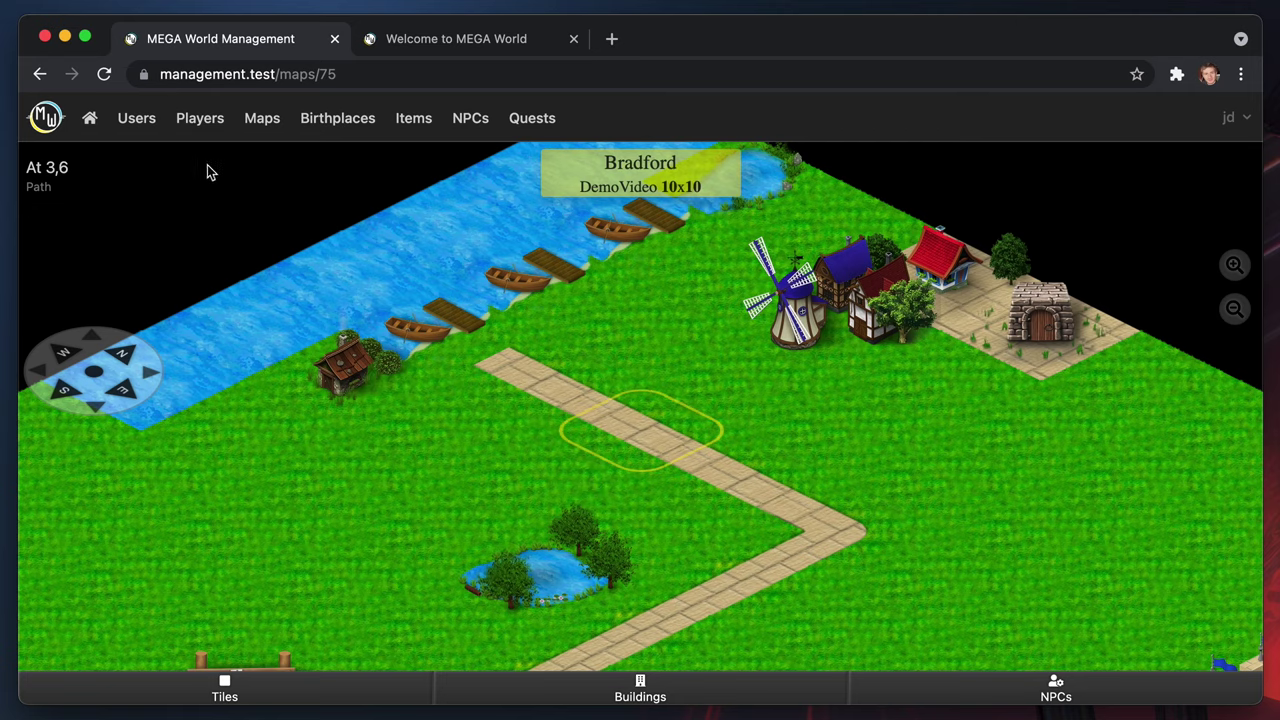
Go to the management home page and open the Buildings list from the Game World section
click(90, 120)
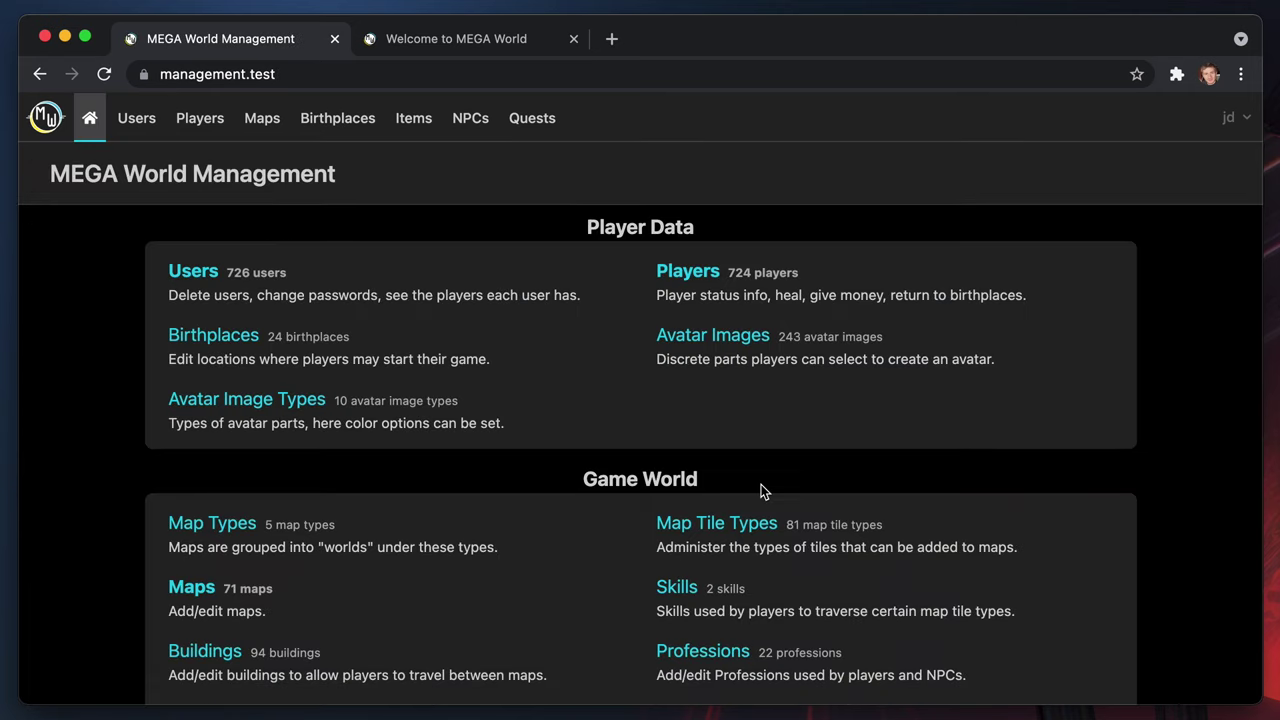
scroll(763, 528, down, 2)
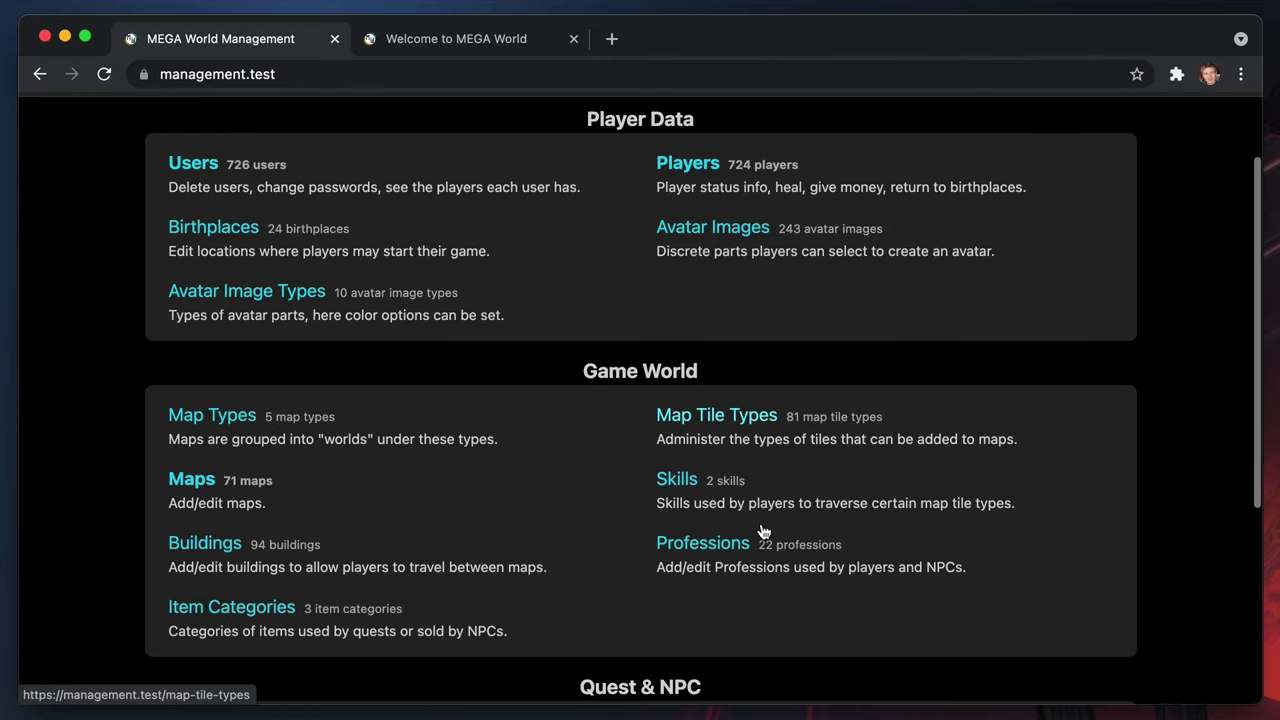
scroll(763, 530, up, 2)
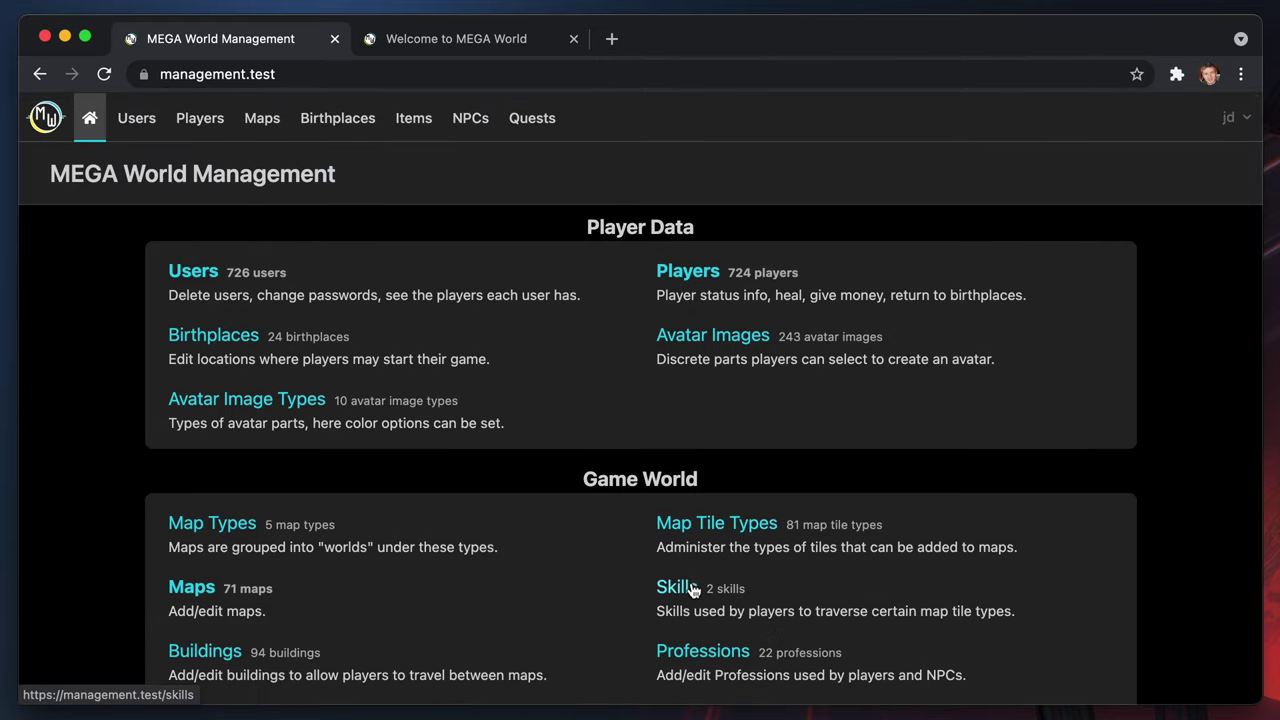
scroll(643, 614, down, 1)
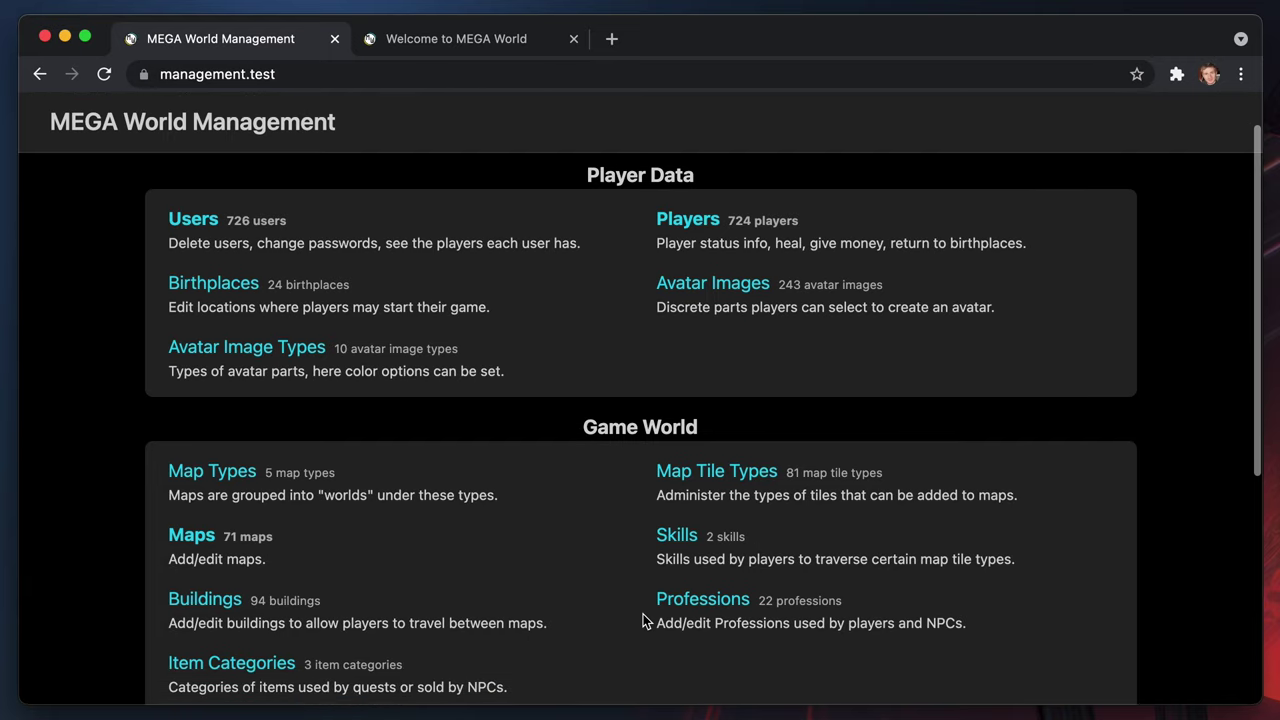
click(207, 603)
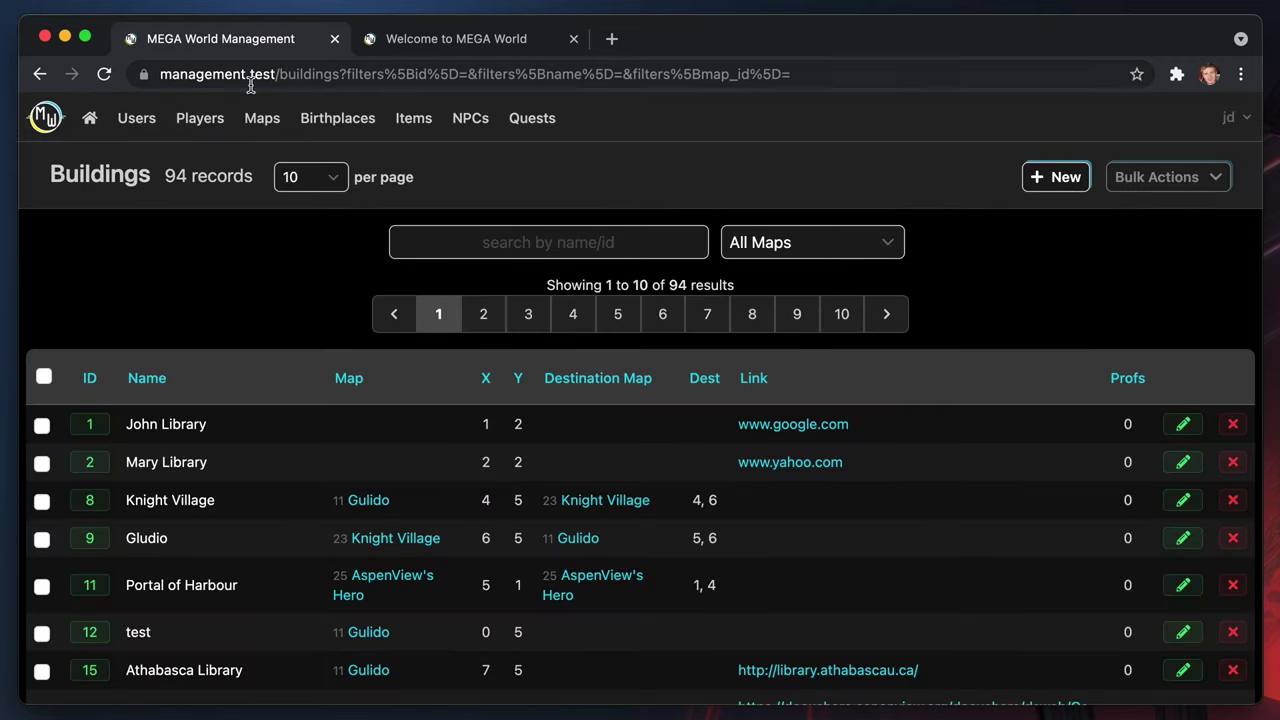
Open the Maps list in a separate browser tab, keeping the Buildings list open, and switch to it
click(462, 40)
click(312, 40)
super+click(260, 125)
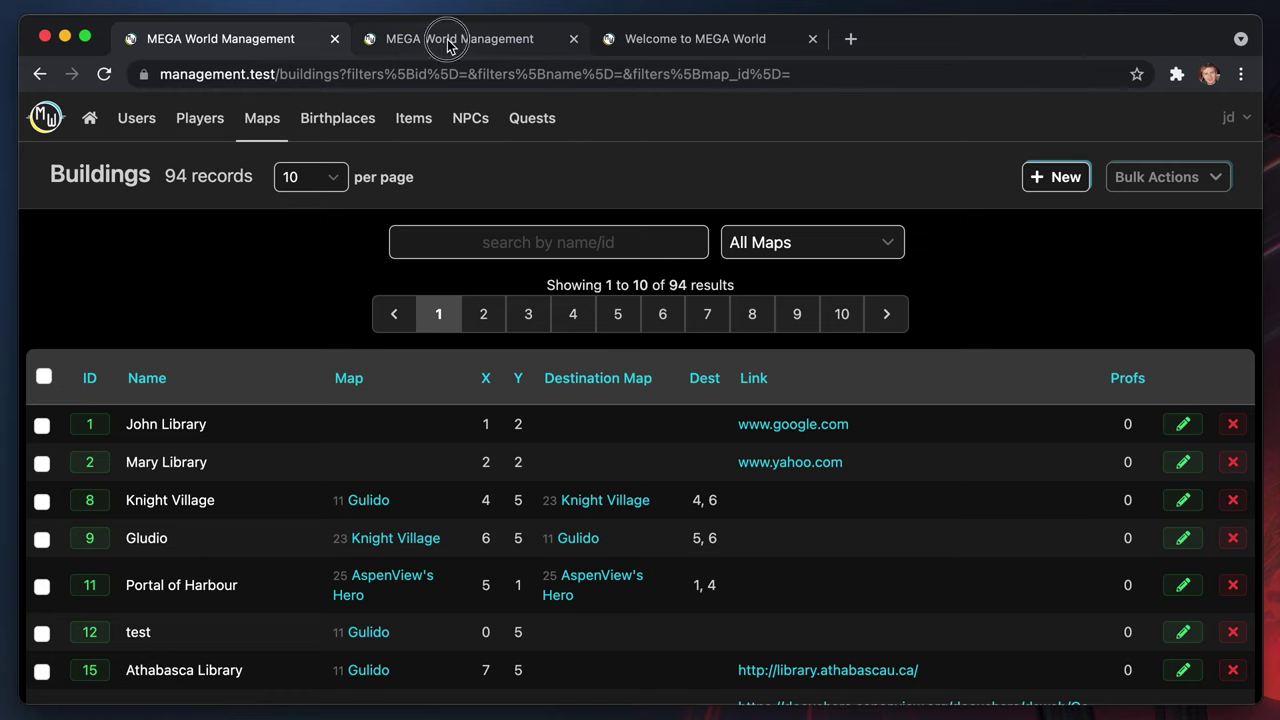
click(449, 40)
scroll(791, 486, down, 1)
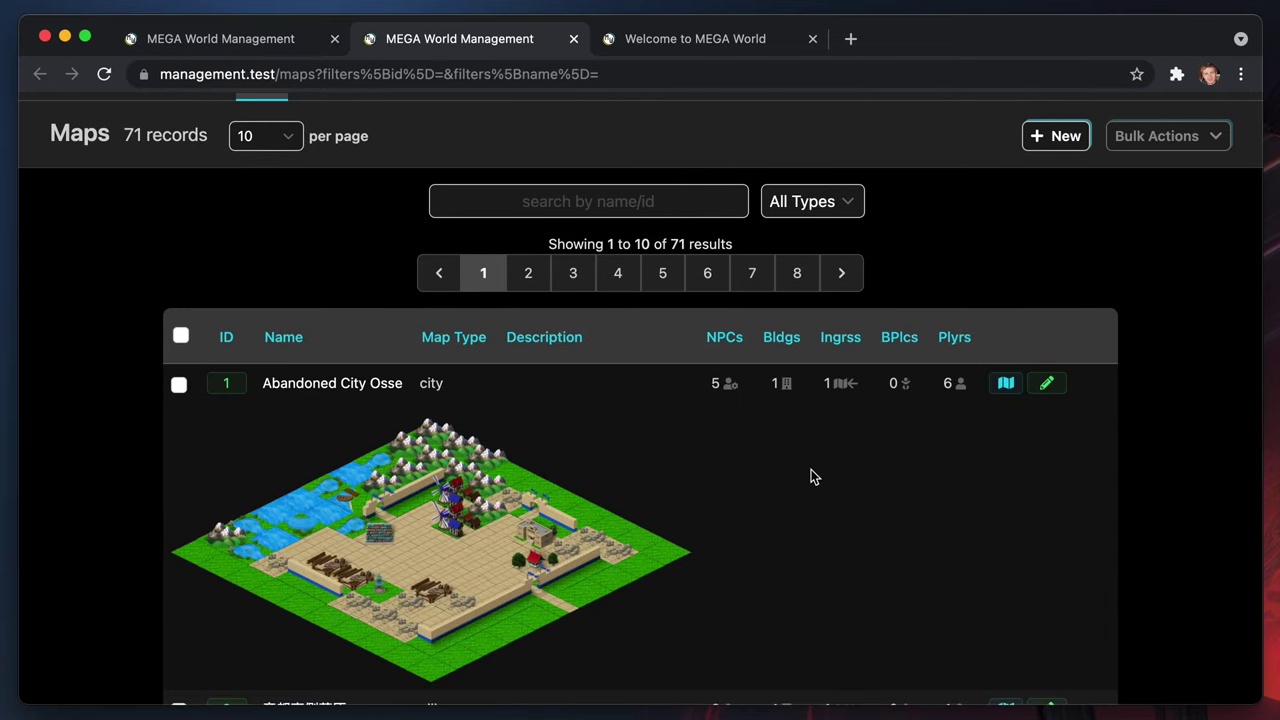
Sort the maps by ID in descending order and open the map view of Bradford
click(226, 342)
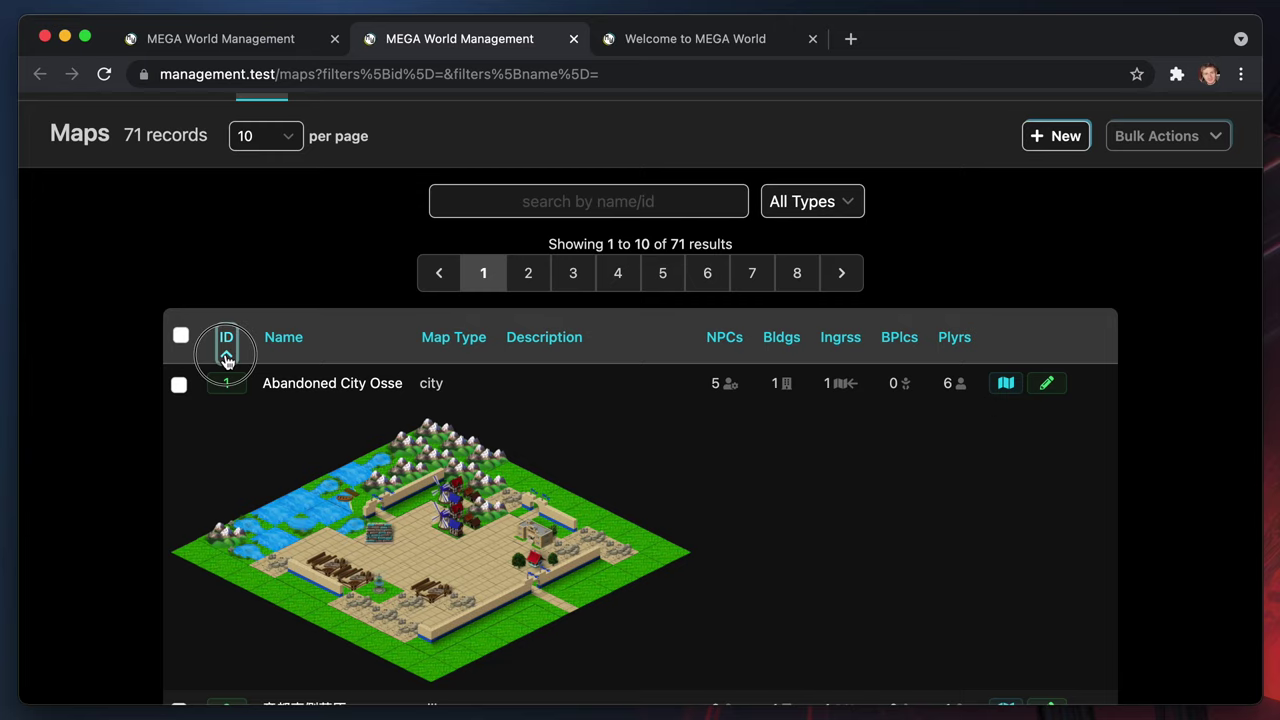
click(226, 342)
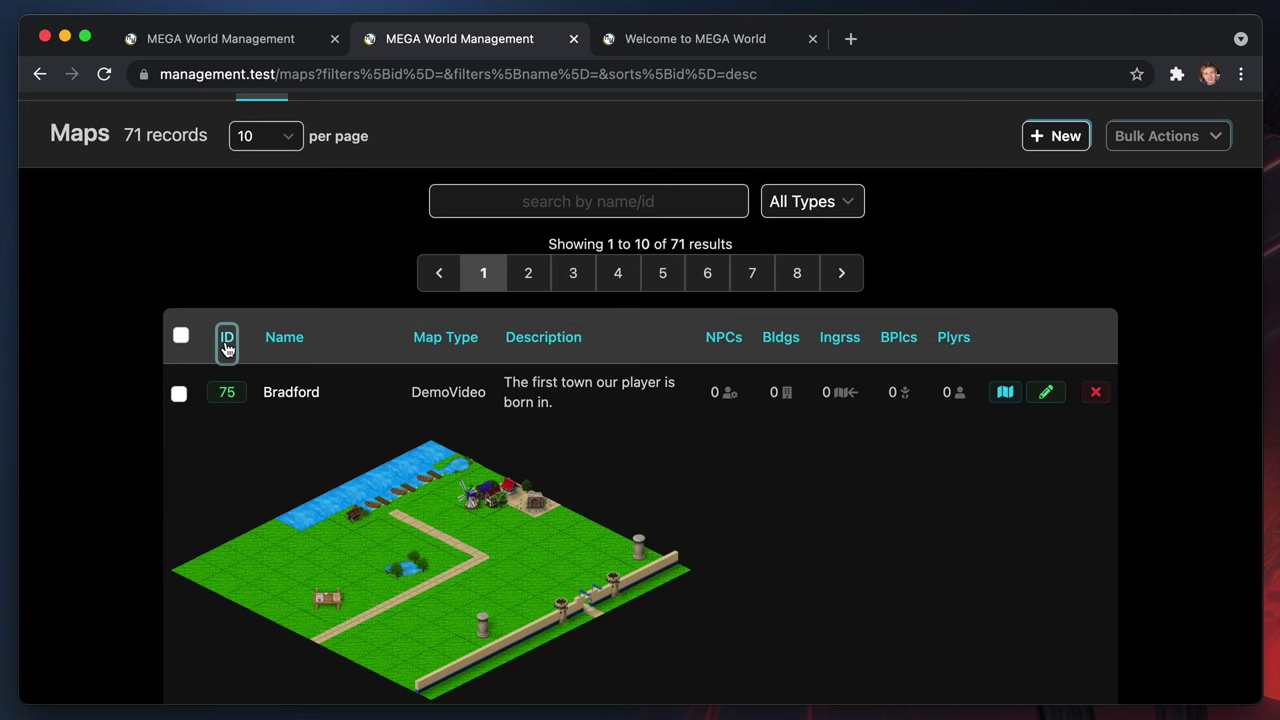
click(1005, 395)
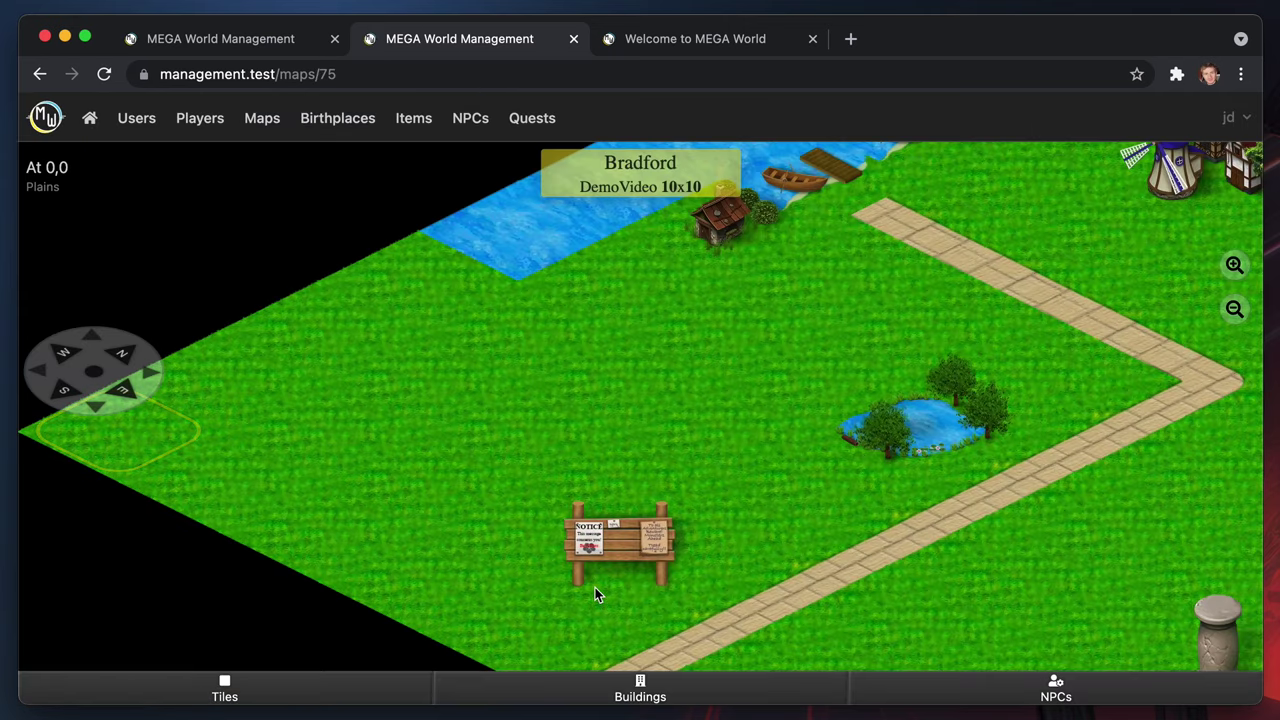
Move the tile selection onto the bulletin board in Bradford to check its coordinates
key(Right)
key(Right)
key(Right)
key(Right)
key(Up)
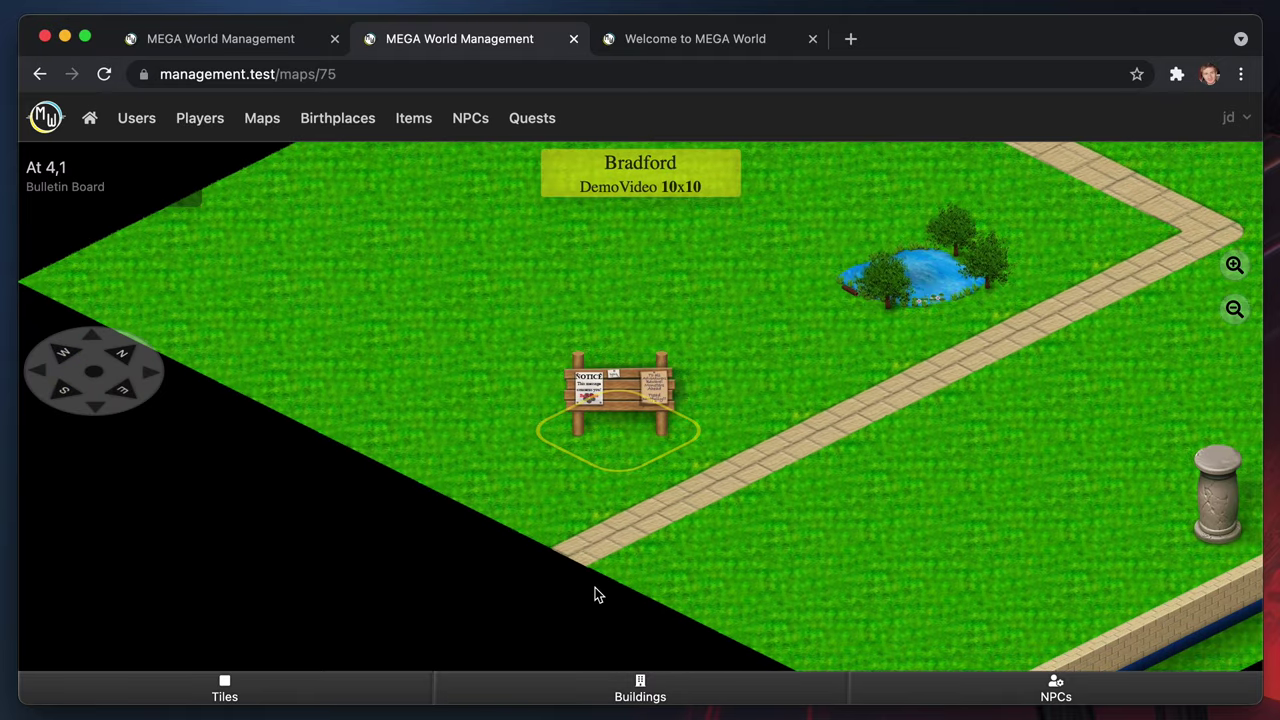
key(Up)
key(Down)
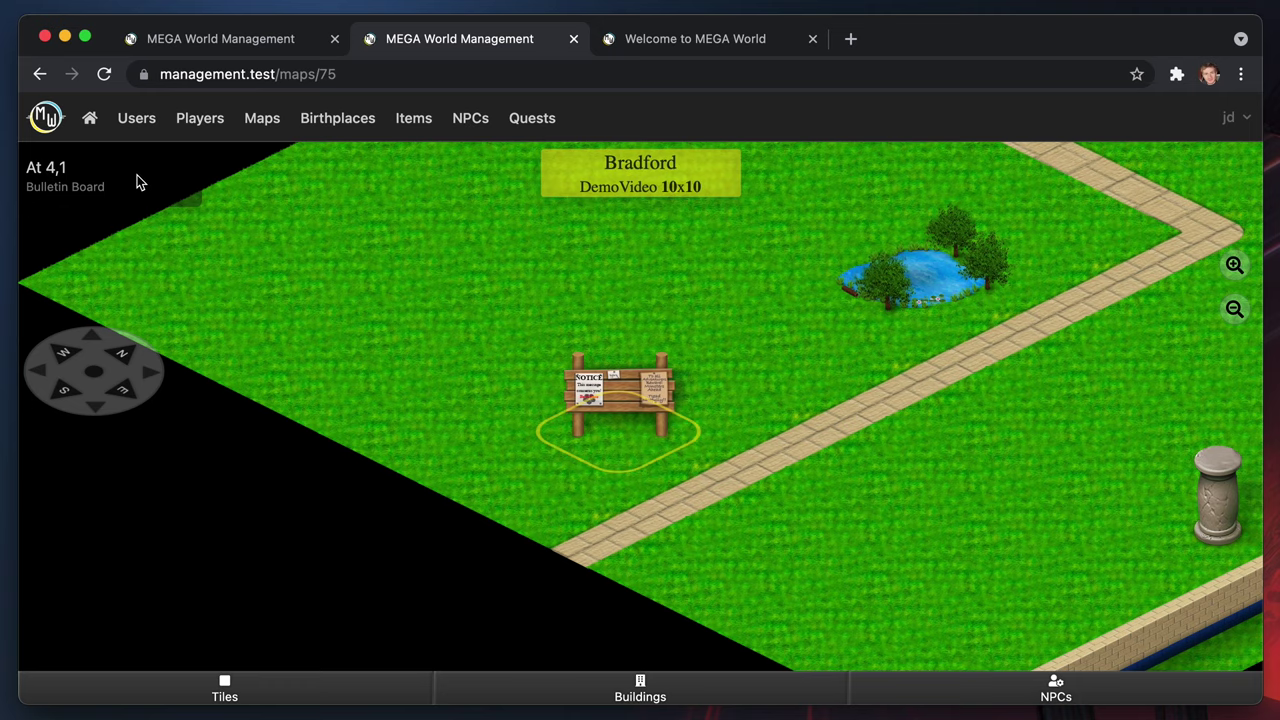
Return to the Buildings list, start a new building and name it "Welcome to Athabasca"
click(225, 40)
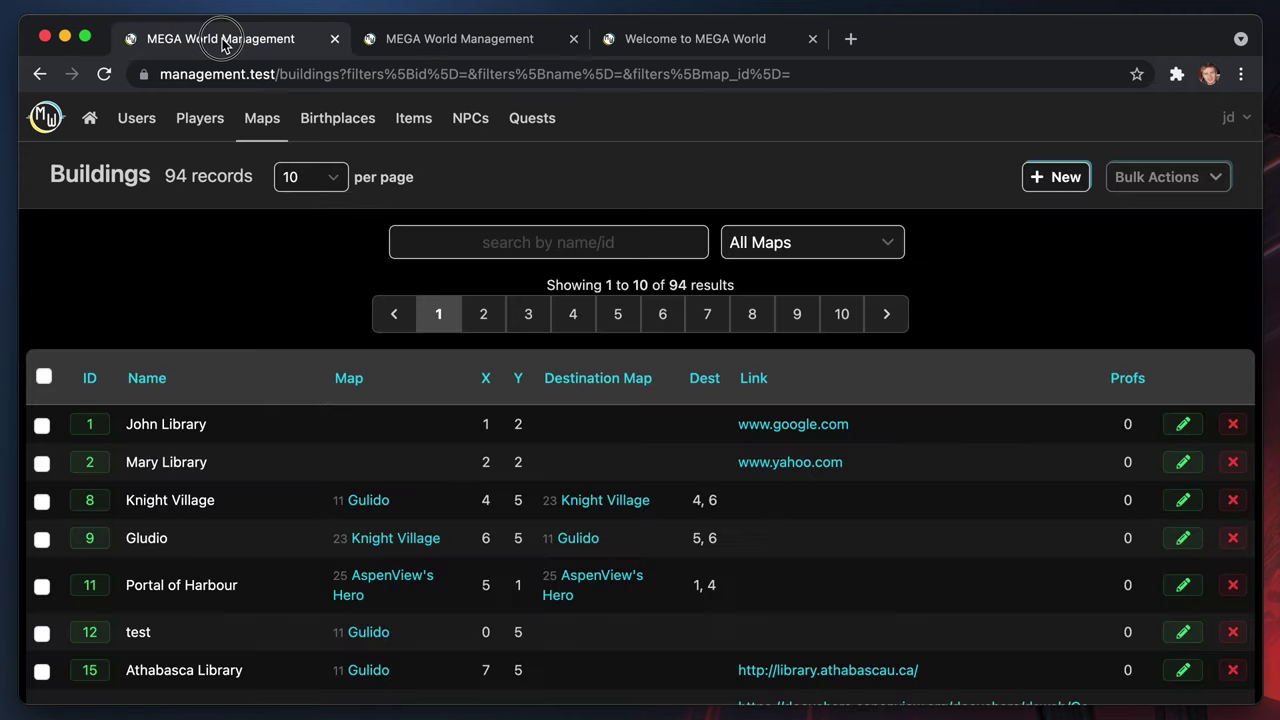
click(1063, 180)
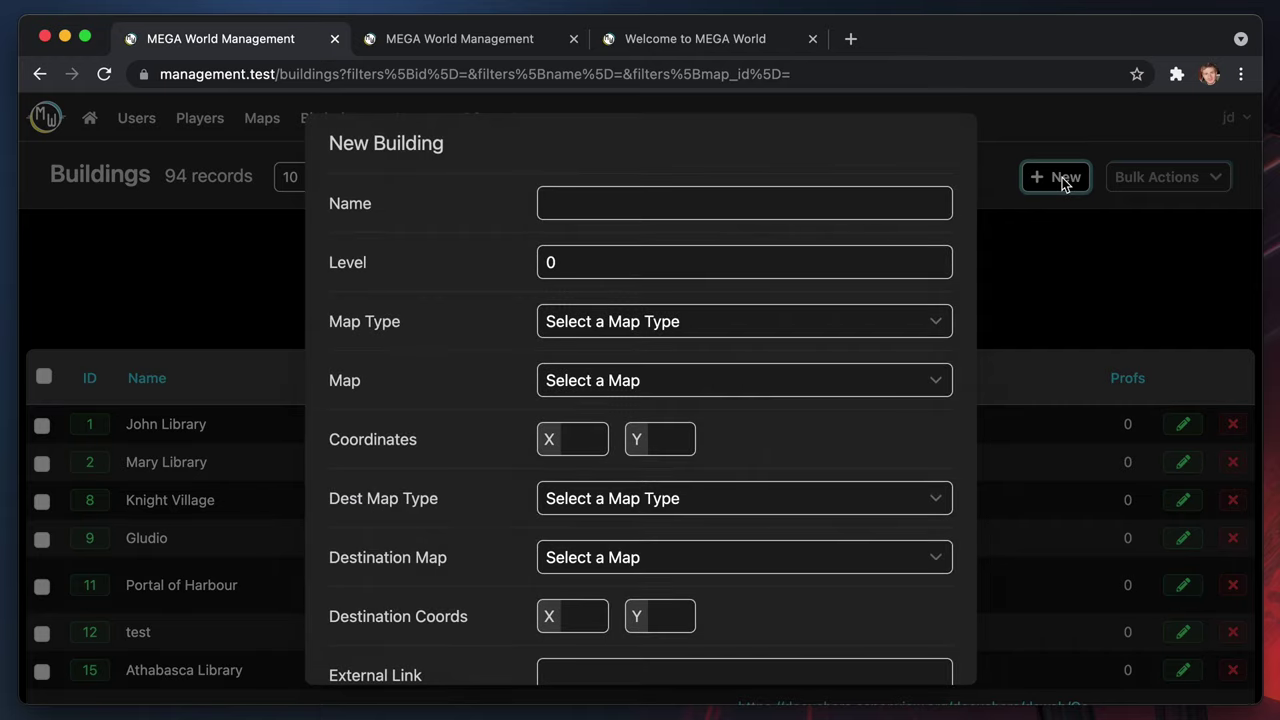
click(790, 200)
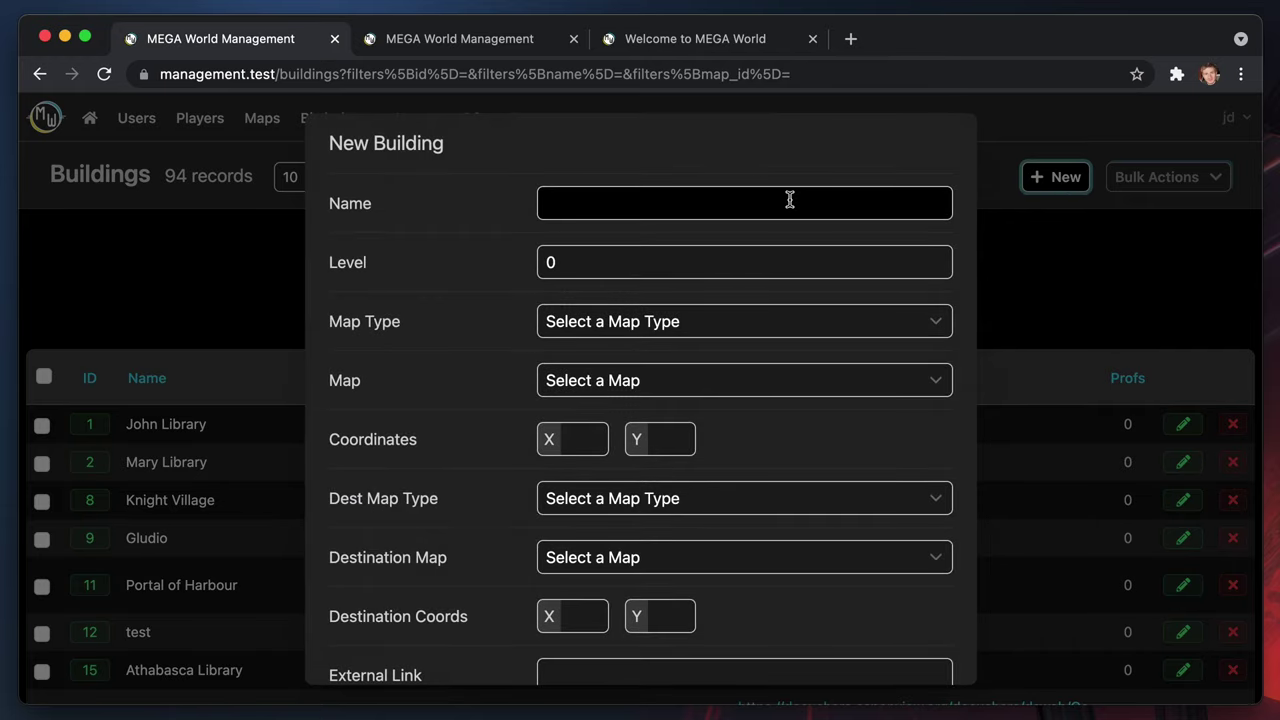
click(790, 201)
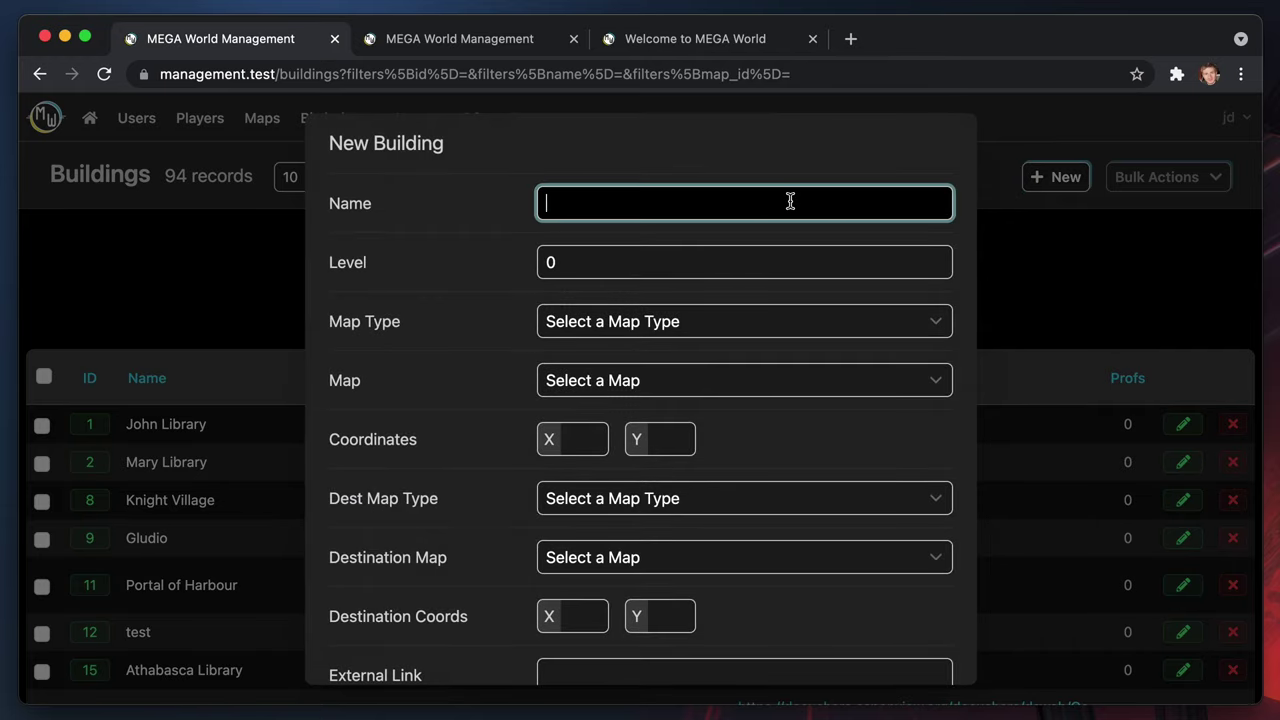
text(Welcome to Athab)
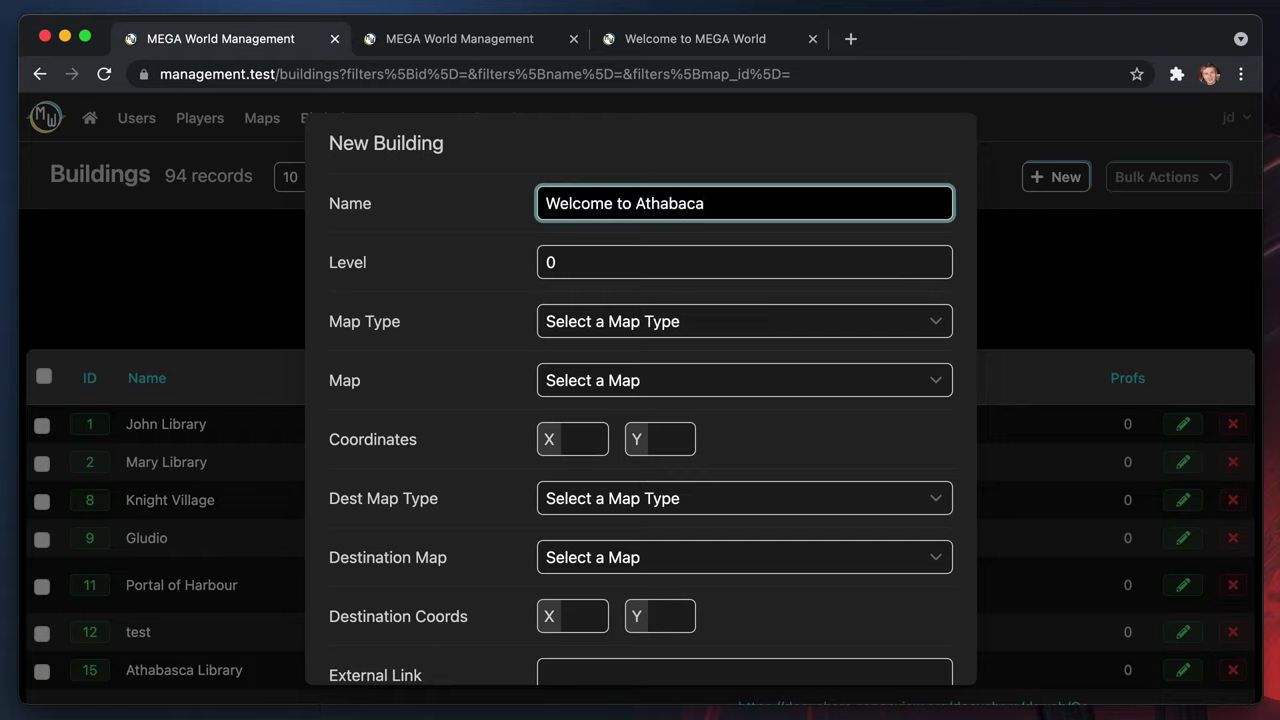
text(asca)
key(BackSpace)
key(BackSpace)
text(sca)
scroll(709, 346, down, 1)
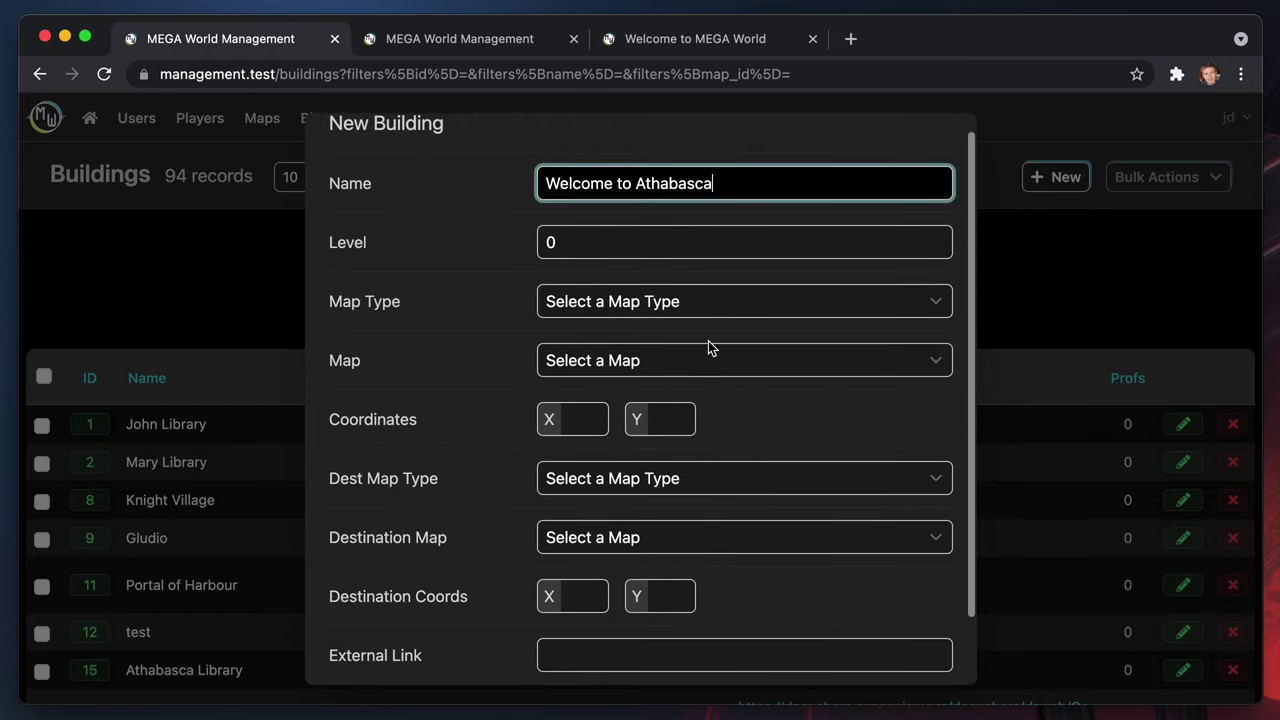
scroll(709, 346, up, 1)
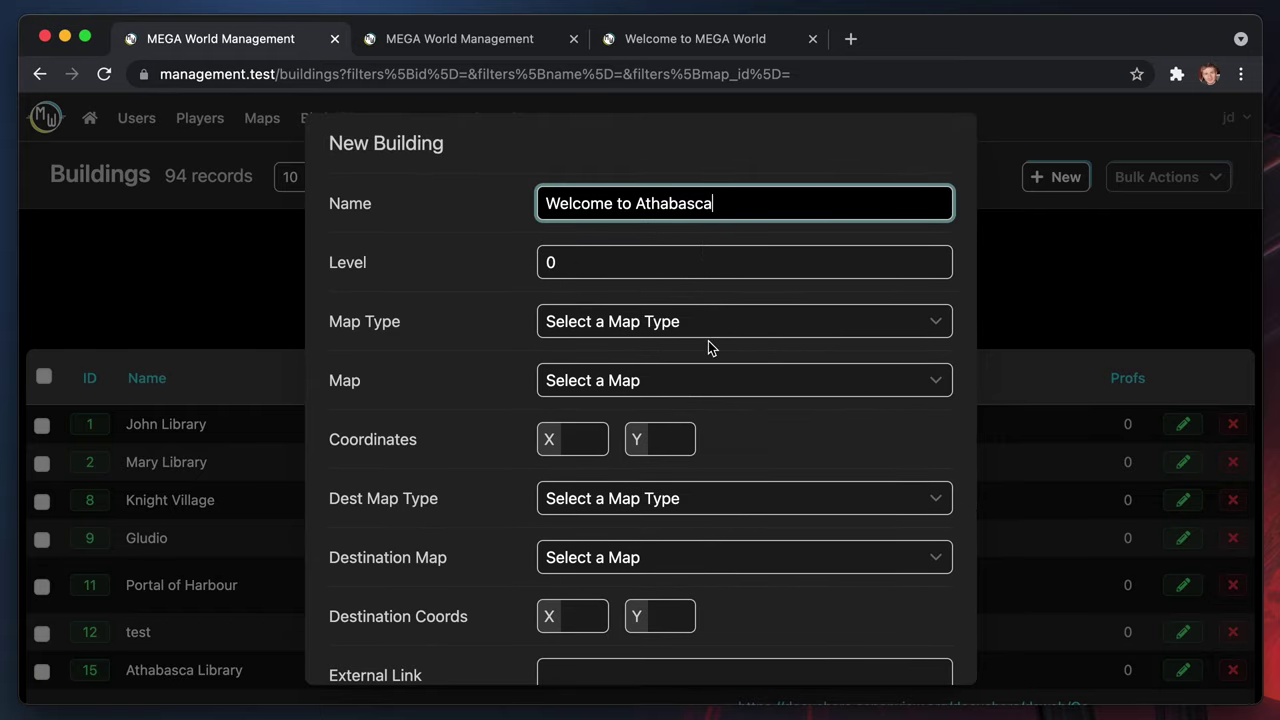
Place the new building on the Bradford map of map type DemoVideo, keeping its level at 0
scroll(709, 346, down, 5)
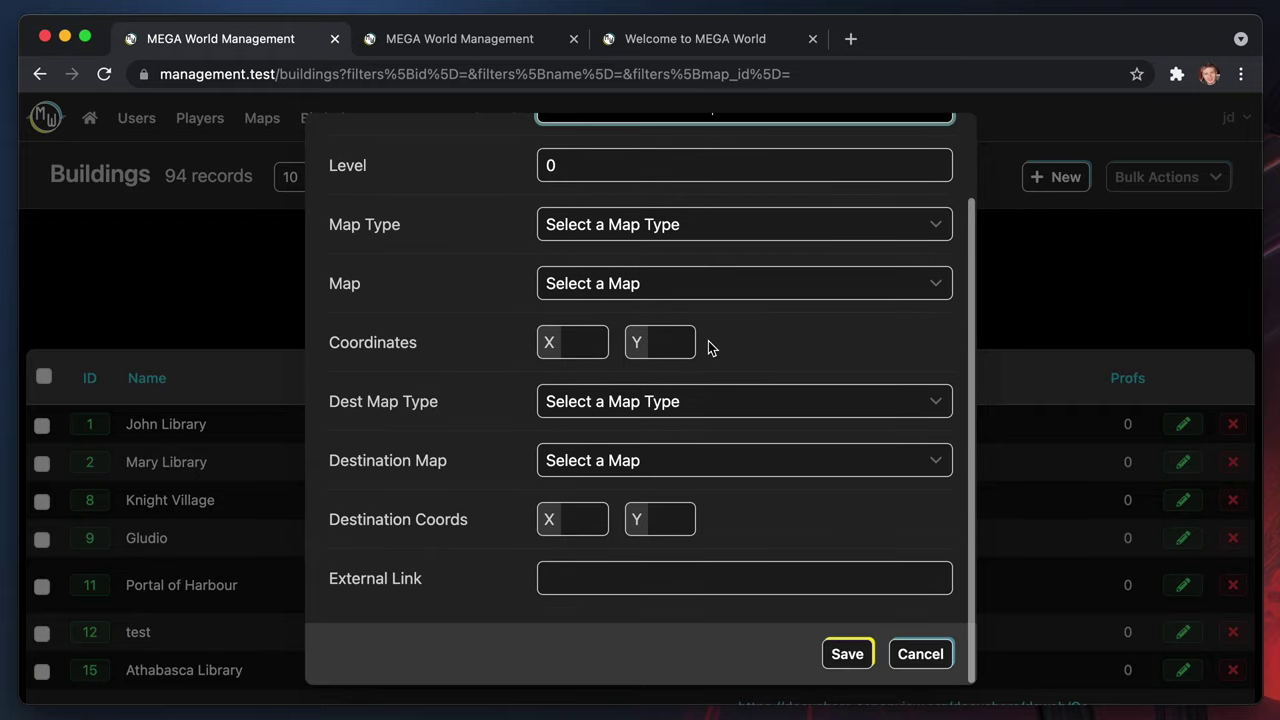
click(566, 337)
scroll(565, 336, up, 4)
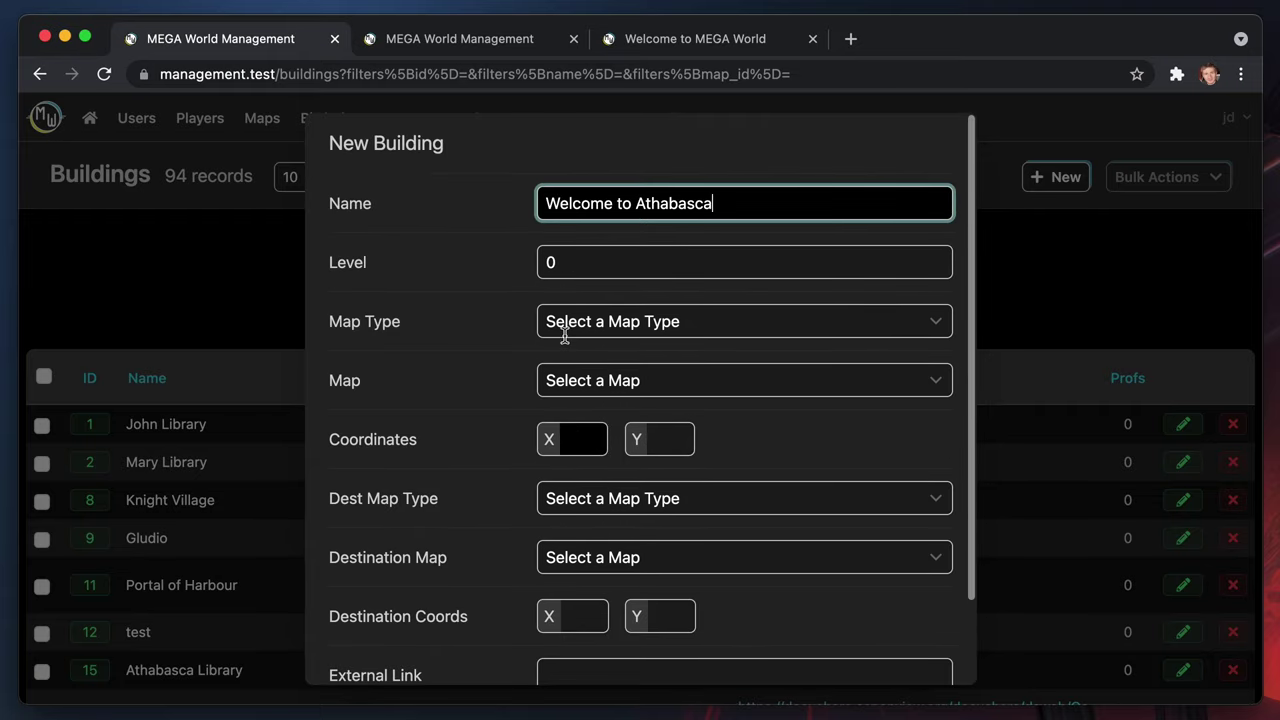
scroll(565, 334, down, 3)
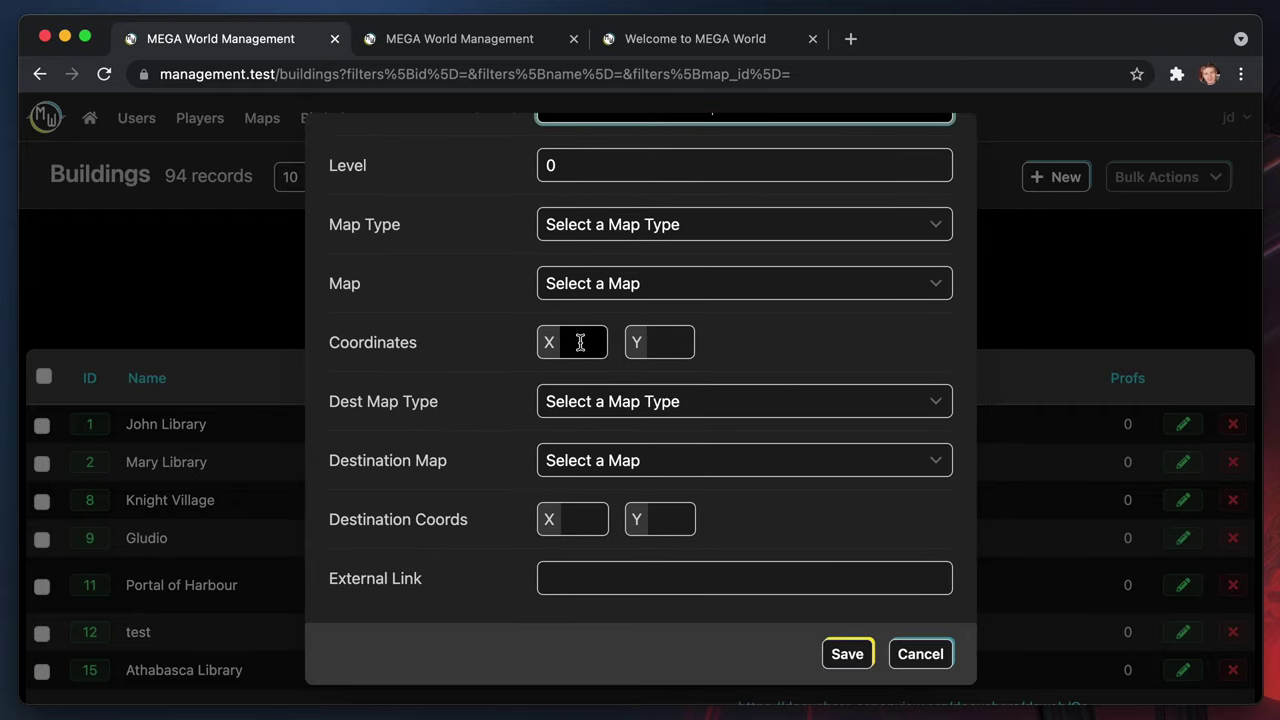
scroll(580, 342, up, 3)
scroll(581, 350, down, 2)
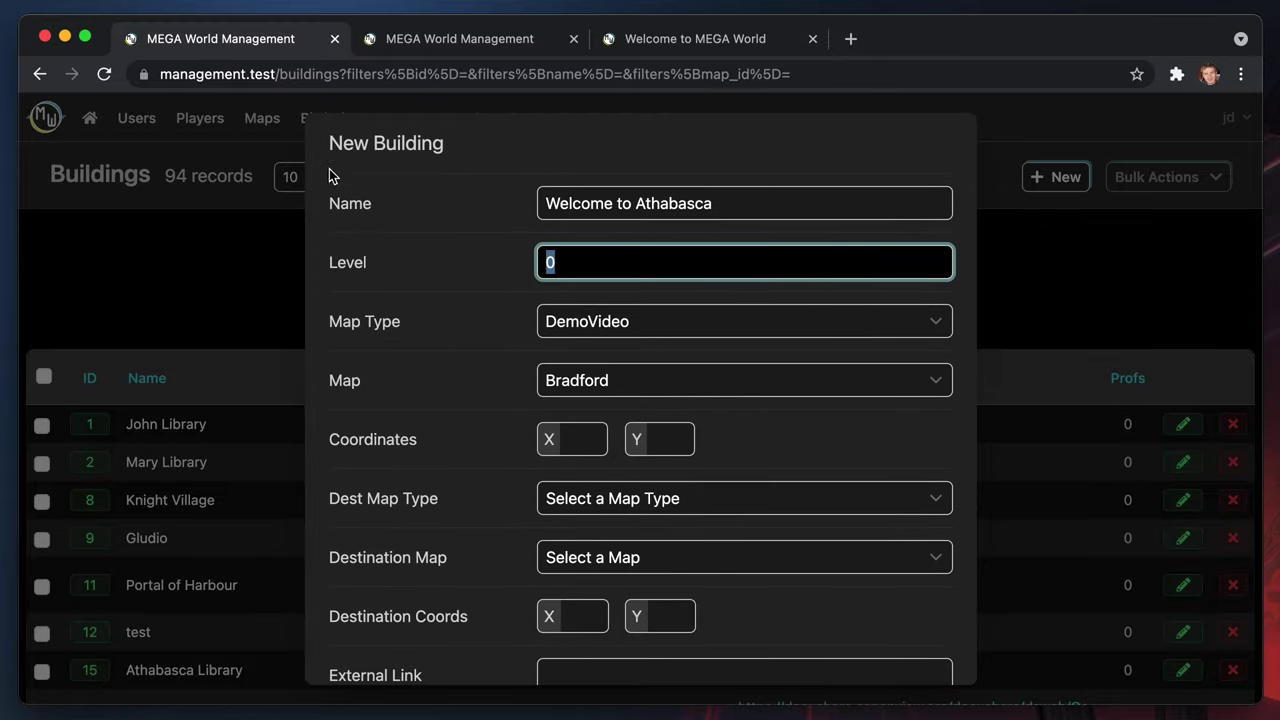
click(621, 256)
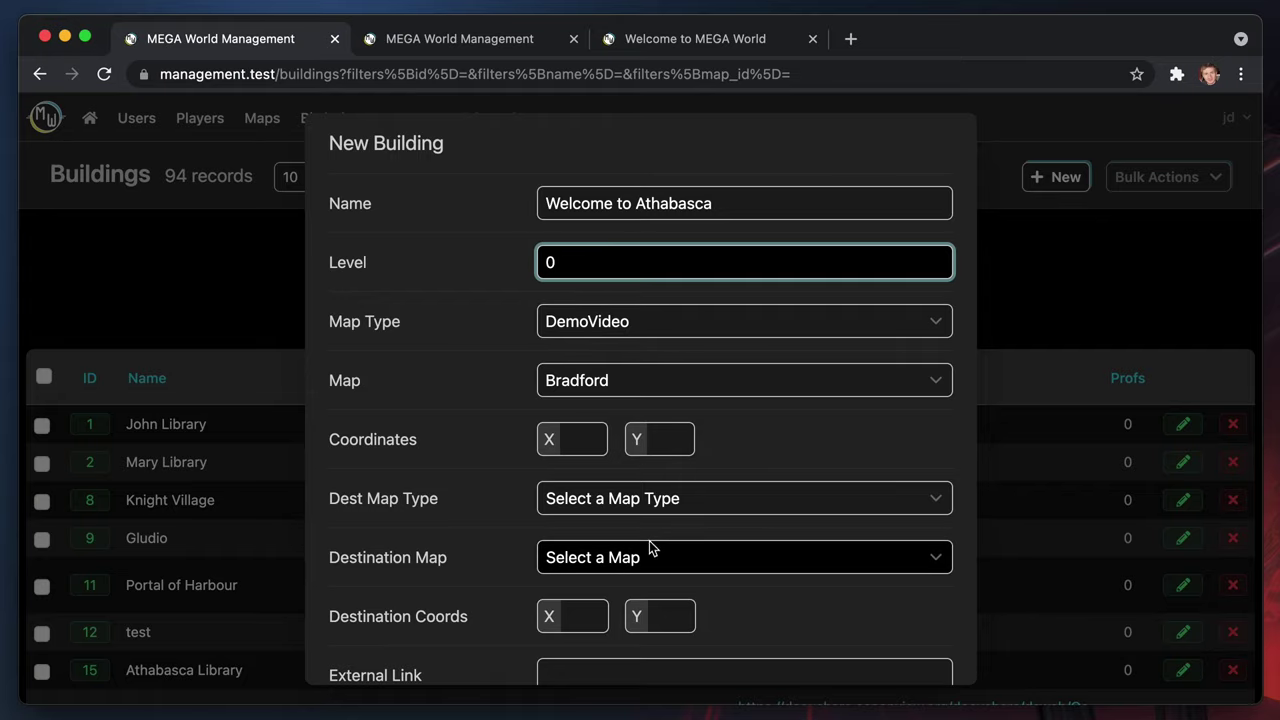
scroll(666, 511, down, 2)
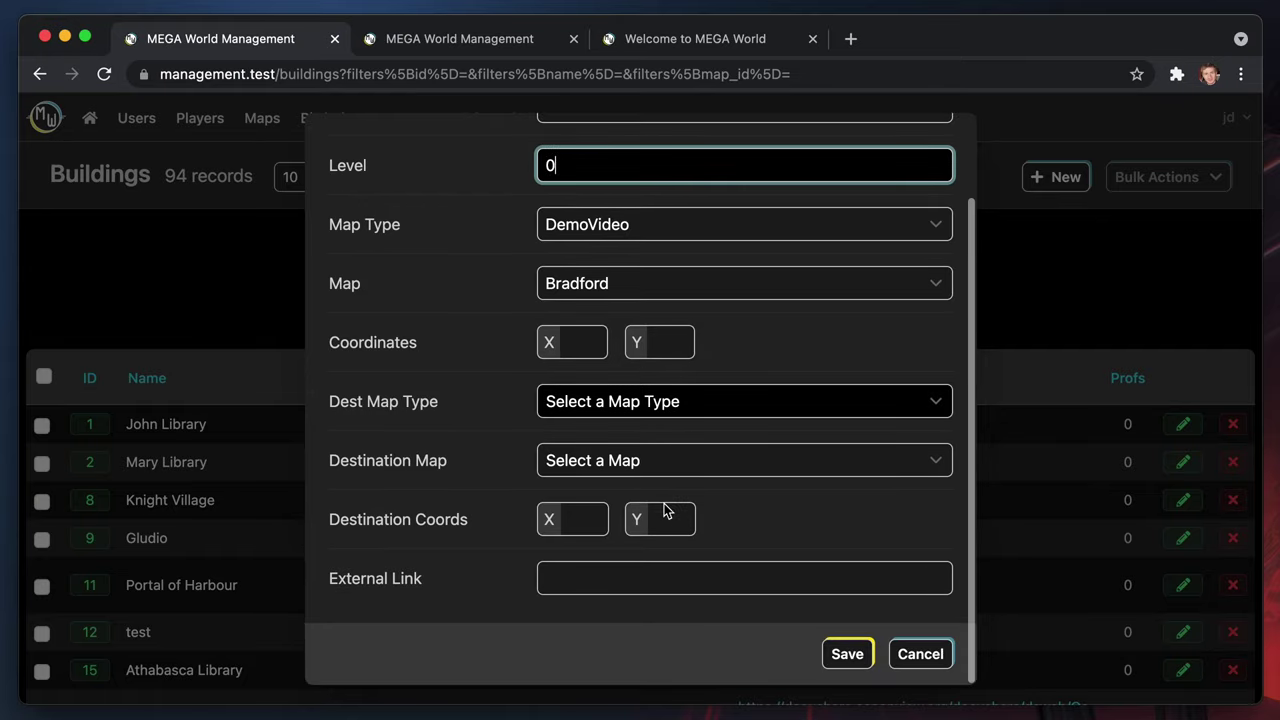
click(621, 578)
text(http)
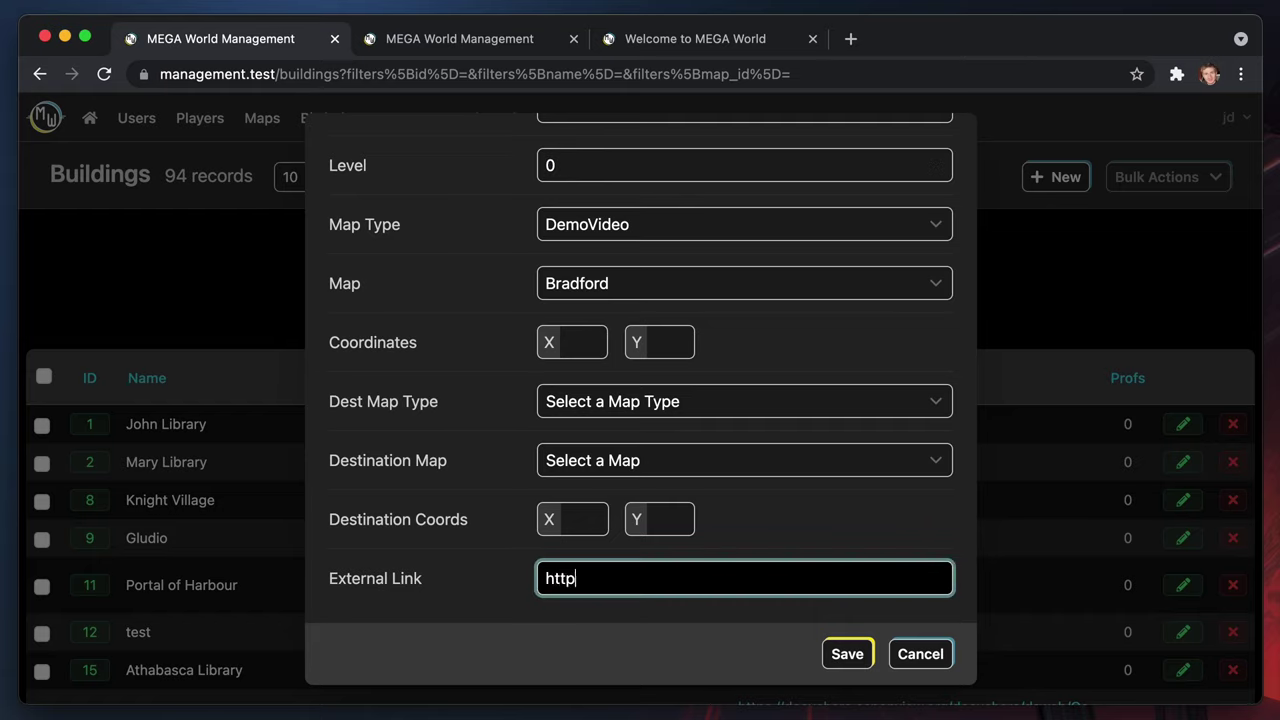
text(s://www.athabascau.ca/)
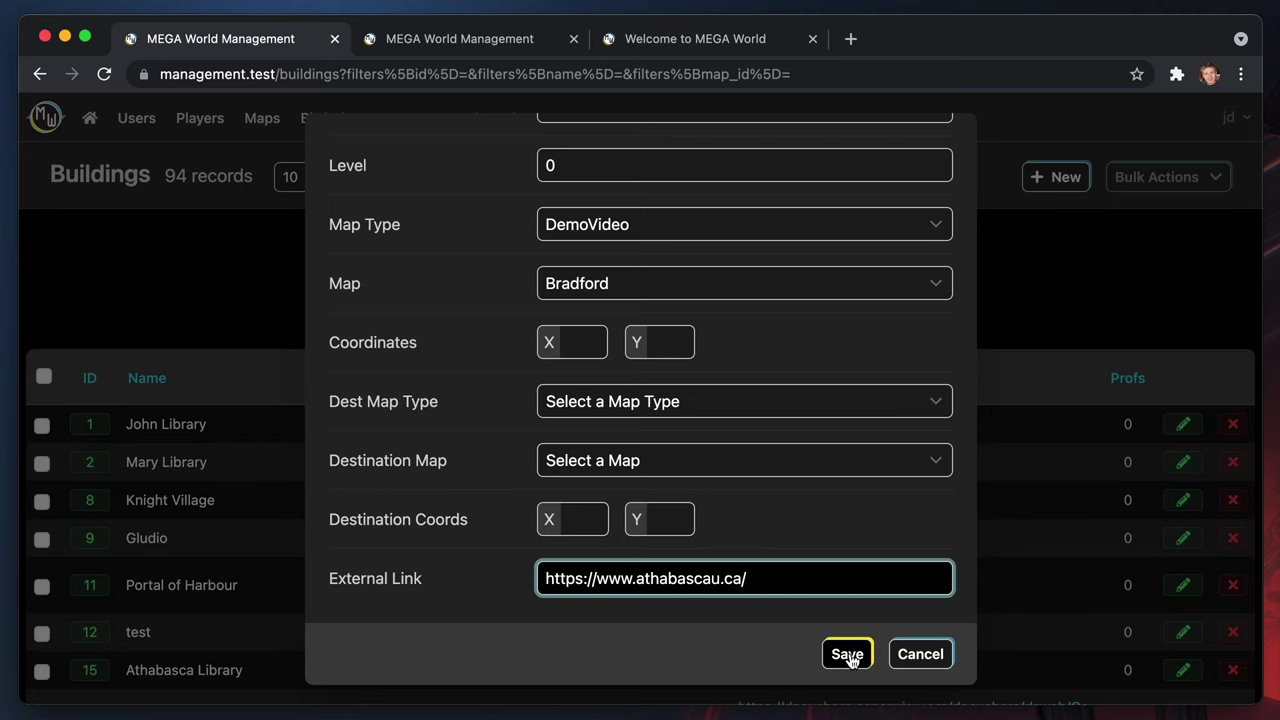
click(849, 656)
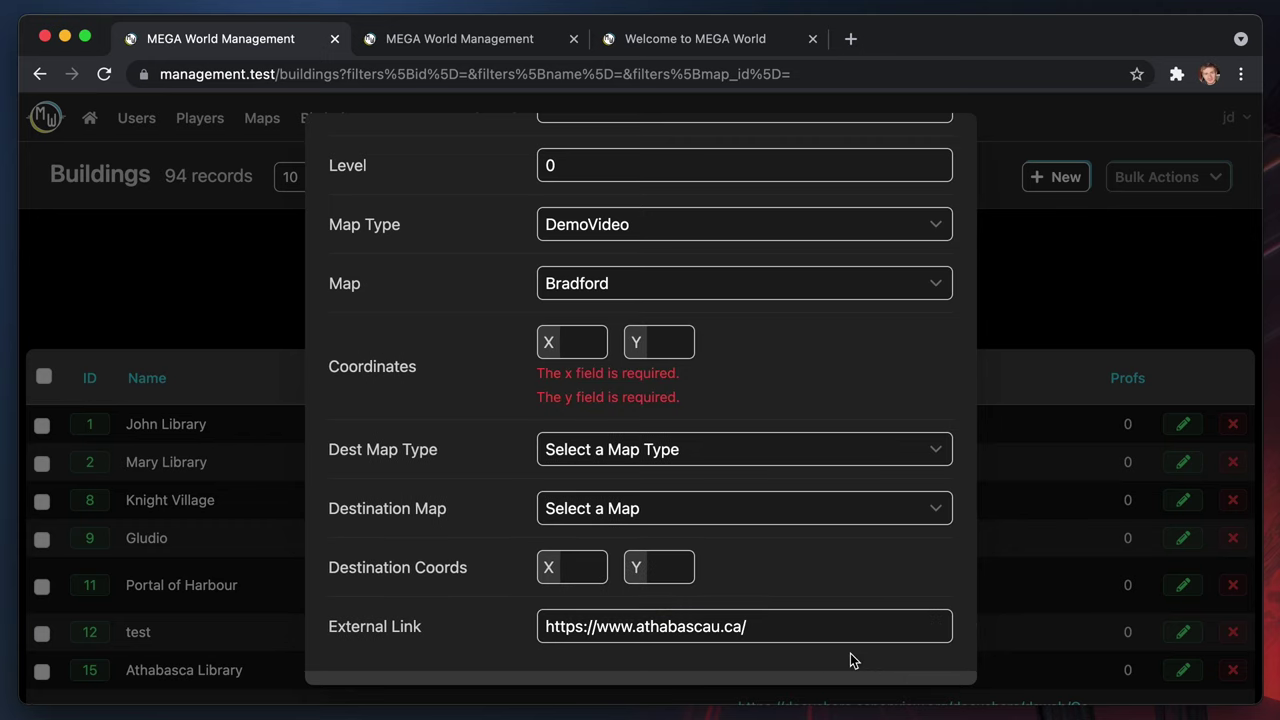
Check the bulletin board's position in Bradford, enter it as the building's coordinates X 4 and Y 1, and save the building
click(424, 39)
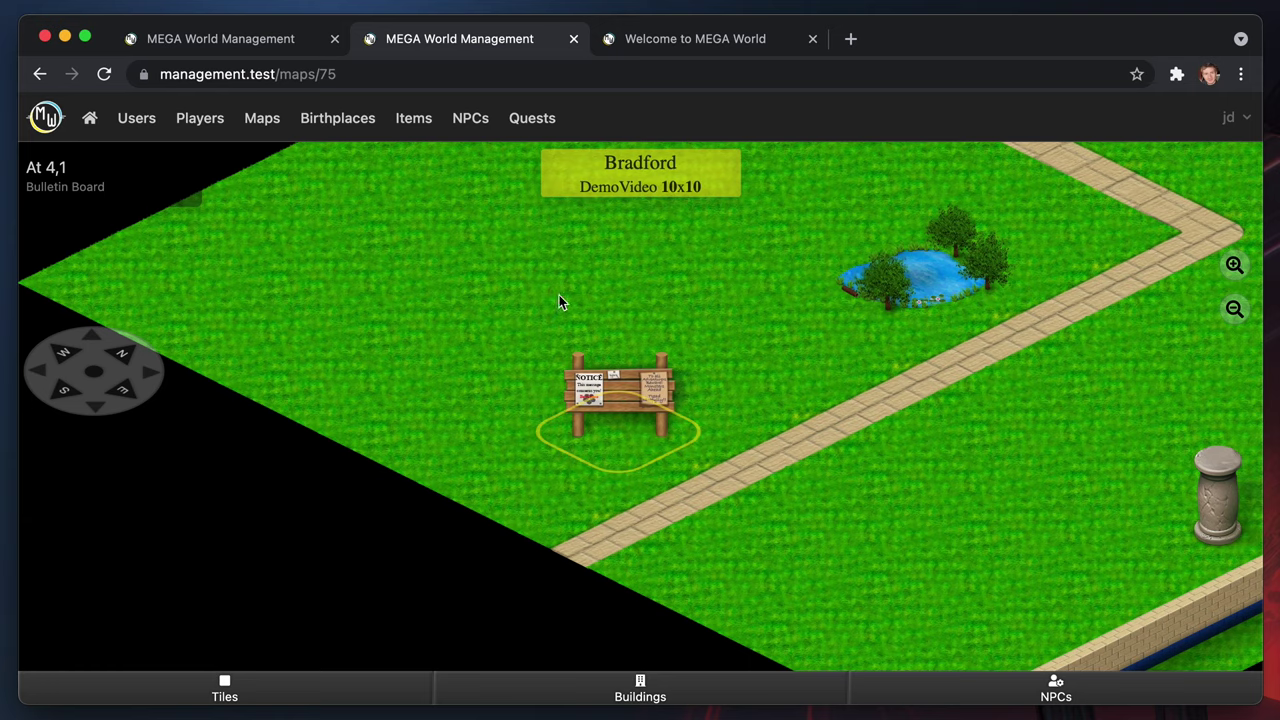
click(230, 45)
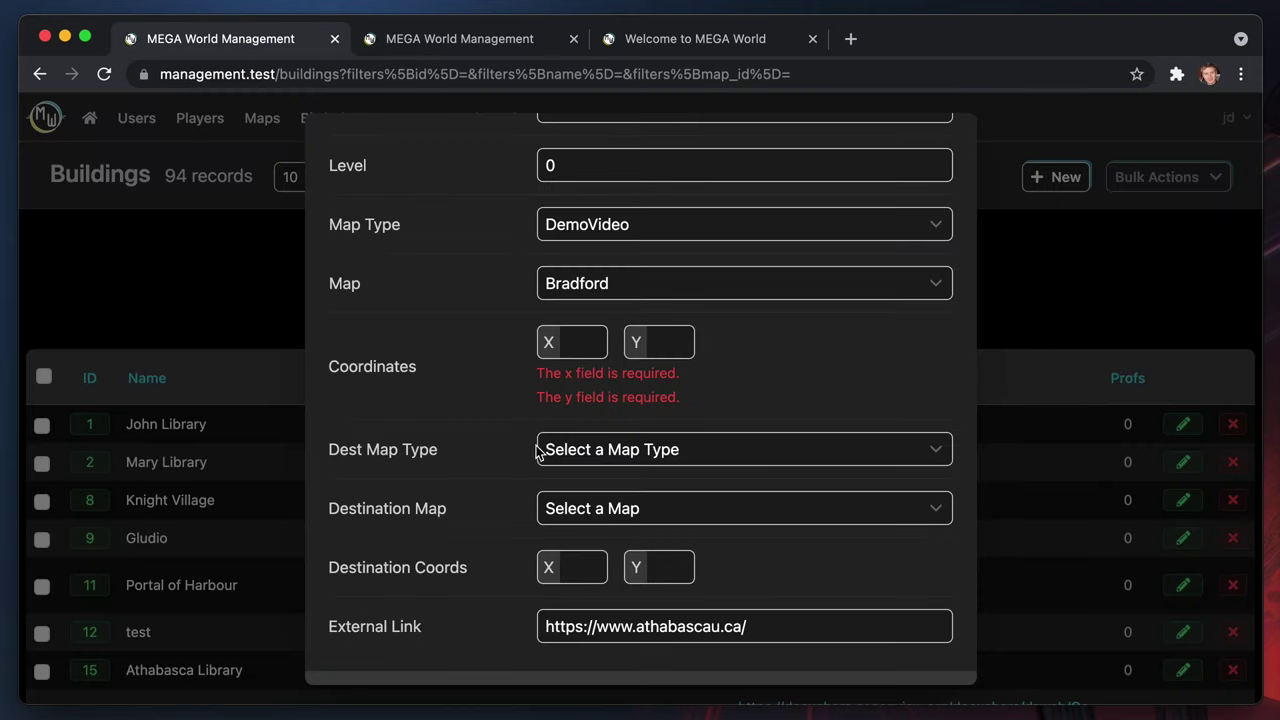
click(579, 330)
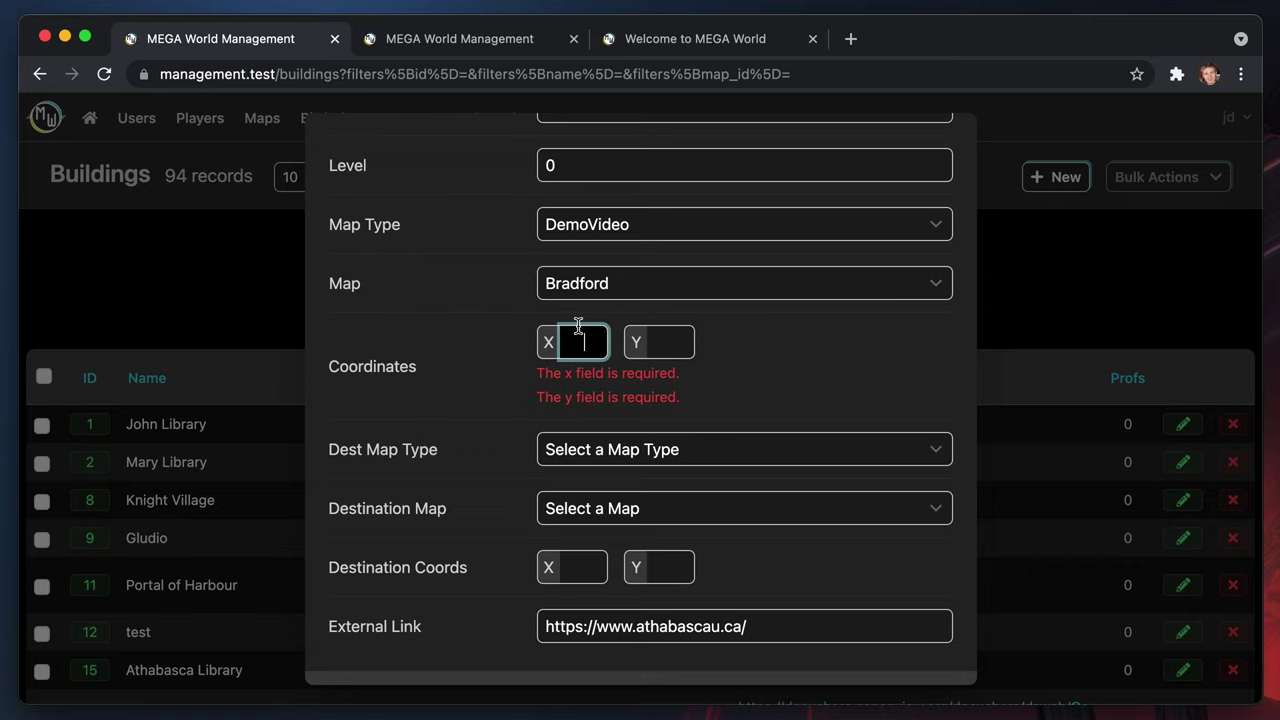
text(4)
key(Tab)
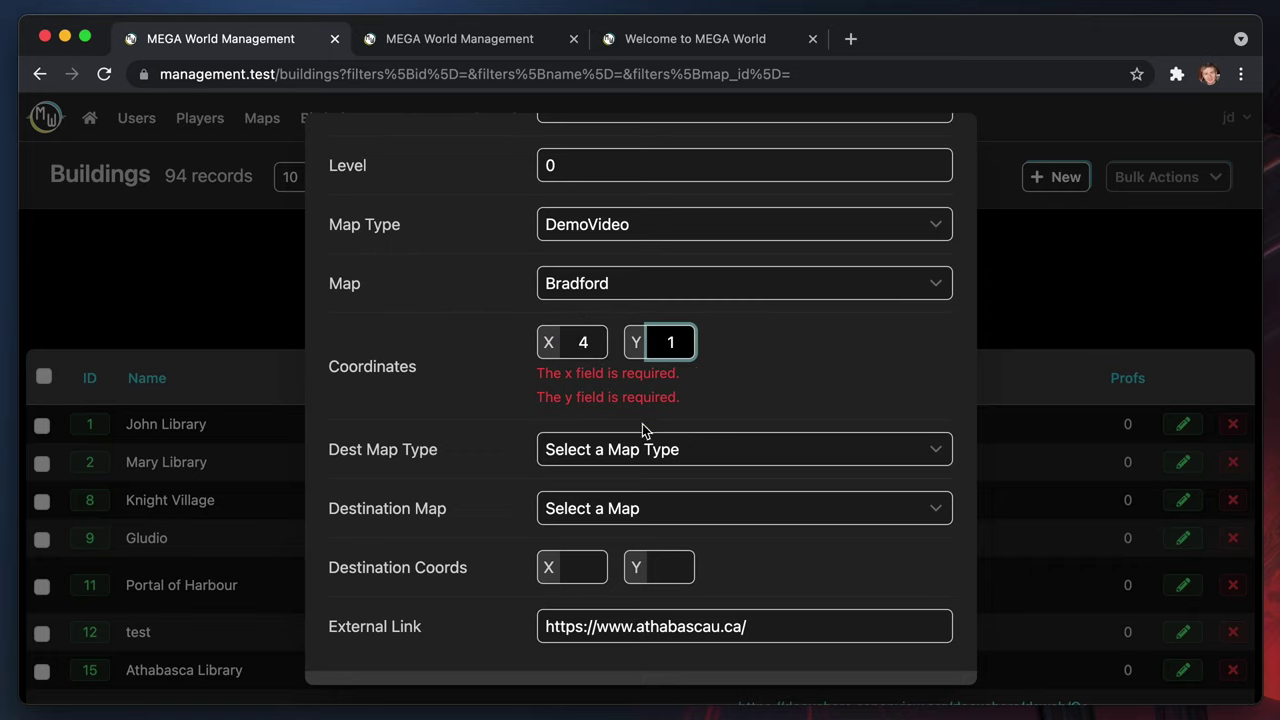
scroll(648, 432, down, 1)
click(856, 655)
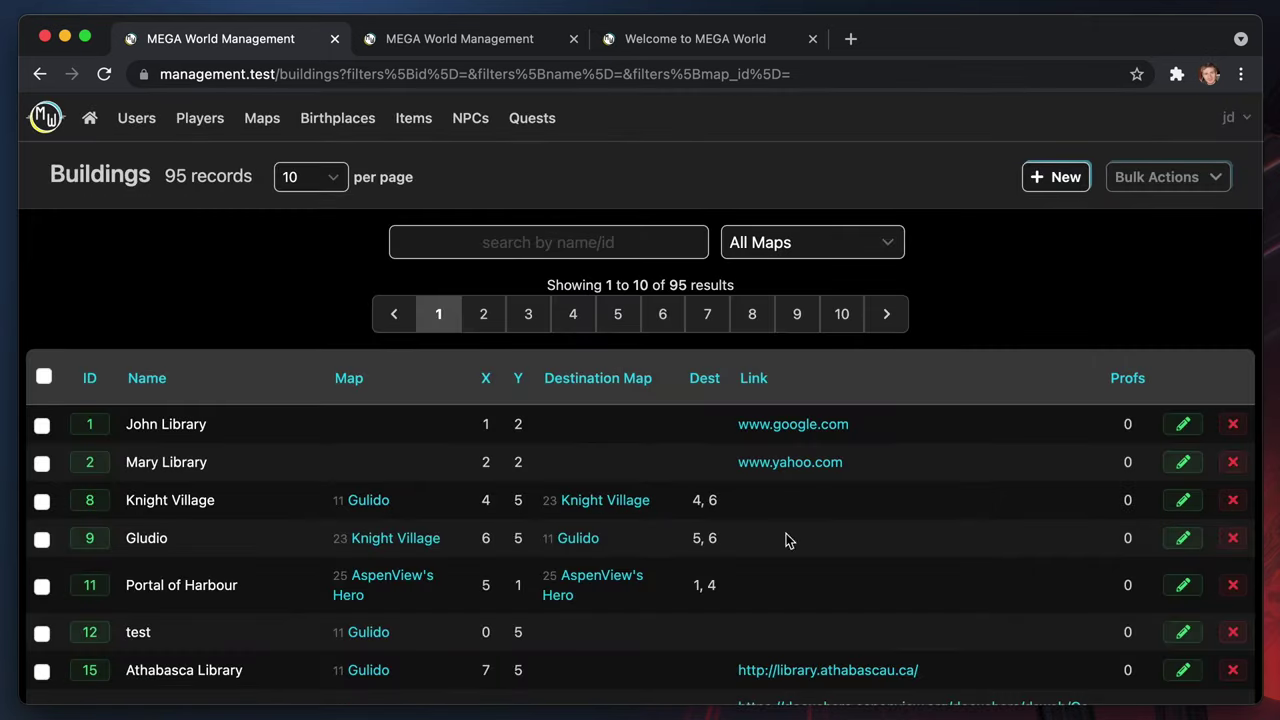
Reload the Bradford map view, show its buildings and open the record of Welcome to Athabasca
click(442, 36)
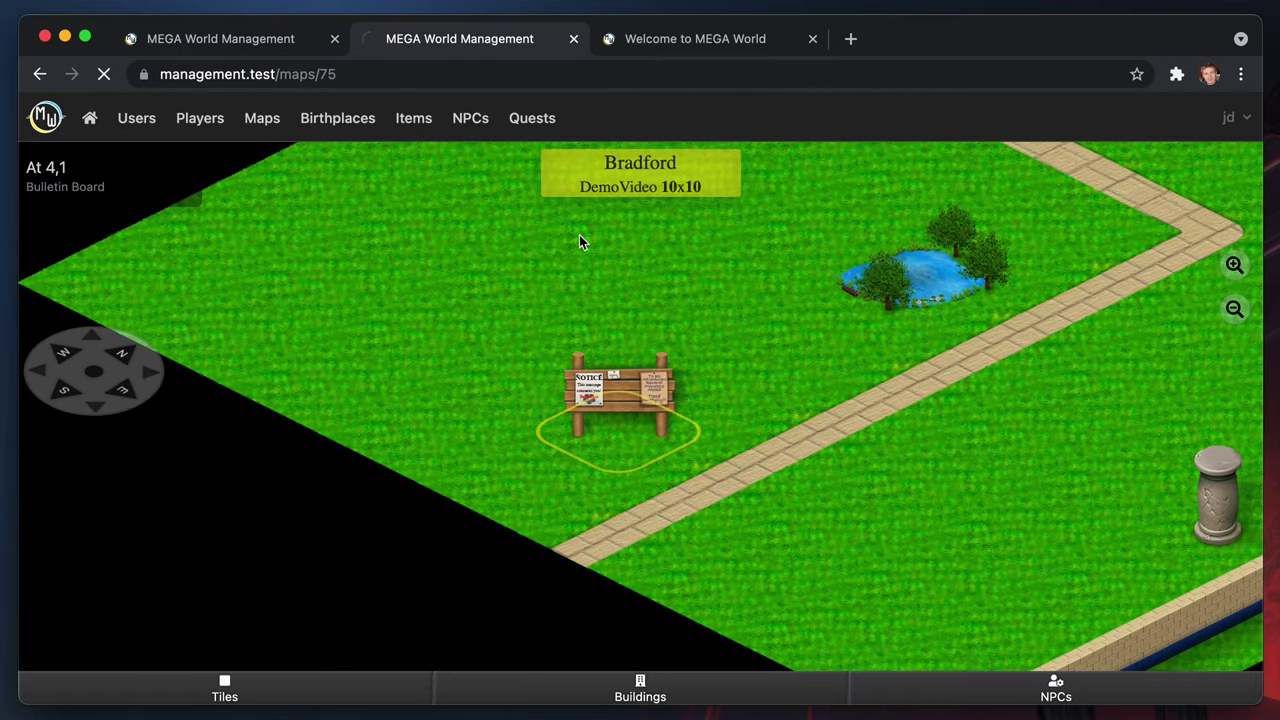
key(Right)
key(Right)
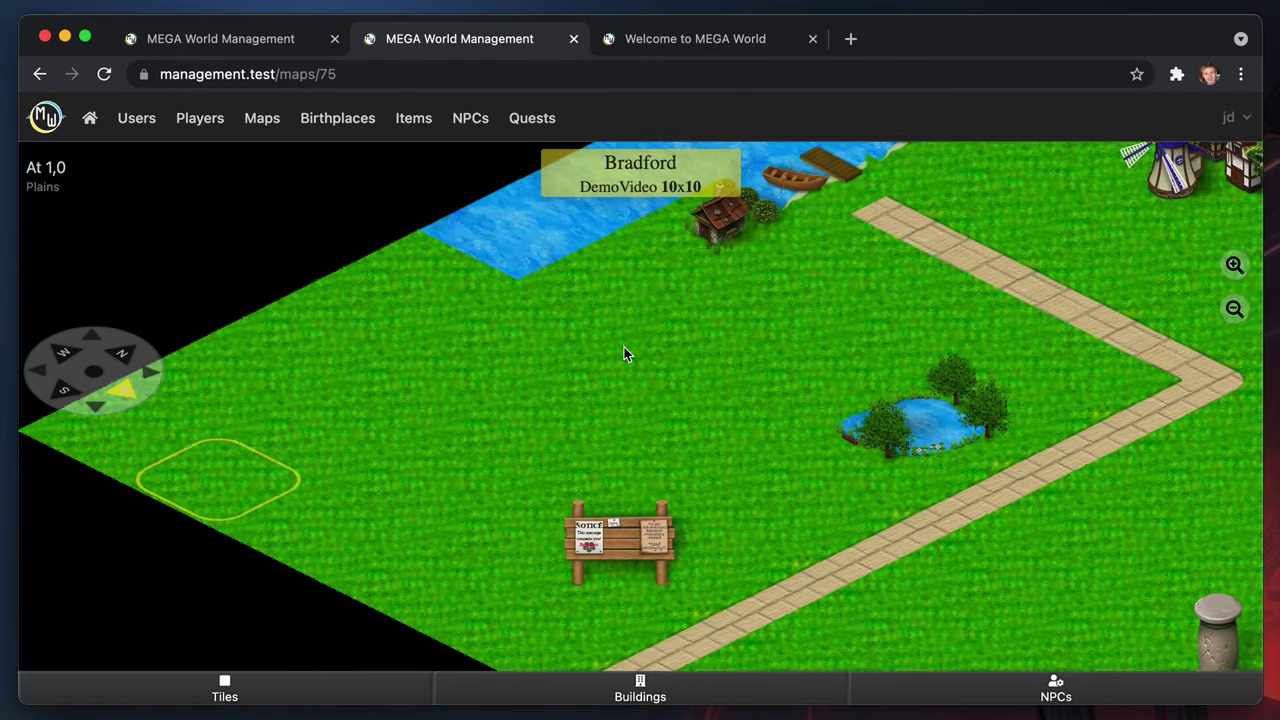
click(697, 683)
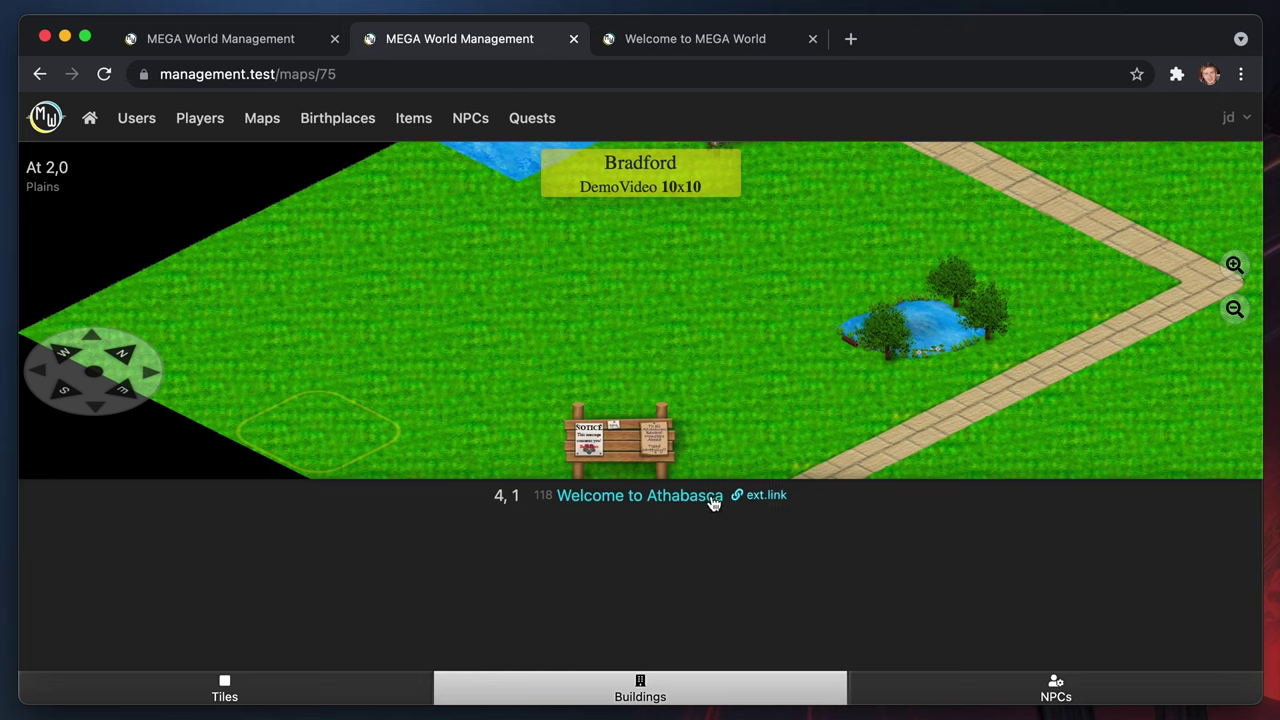
click(604, 498)
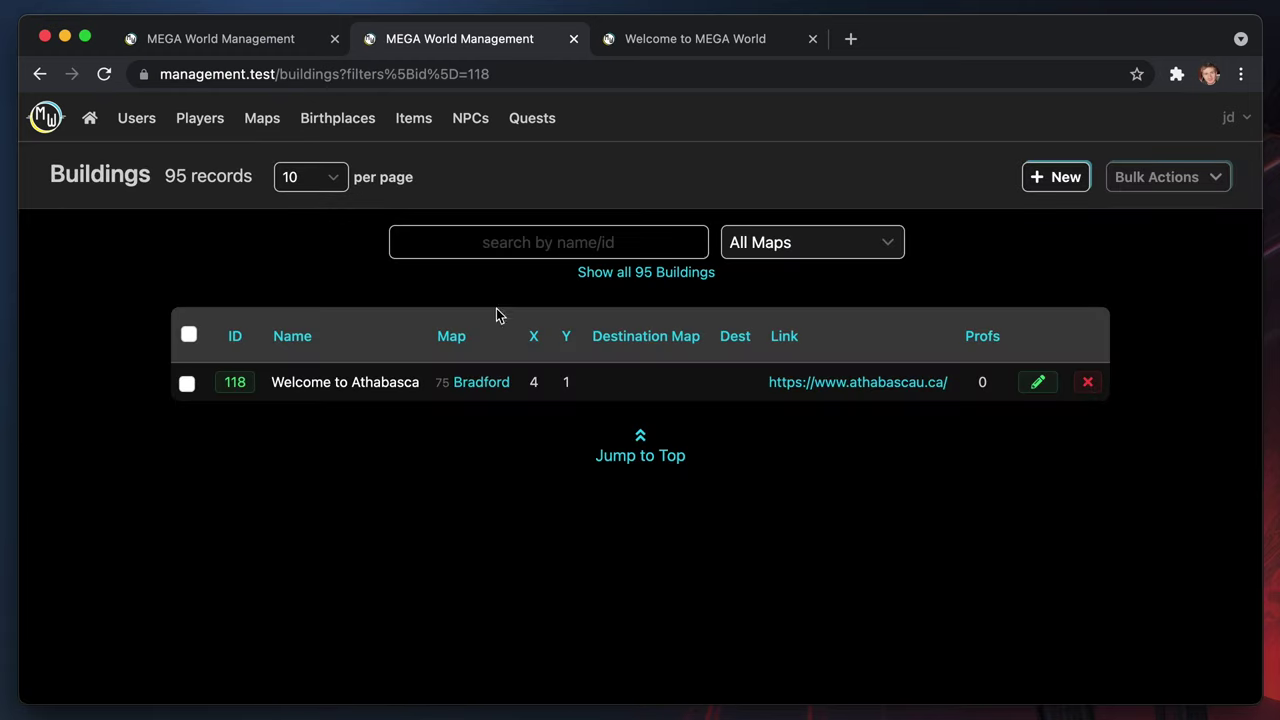
Open the Welcome to Athabasca building for editing and view the professions that can restrict its link
click(1040, 383)
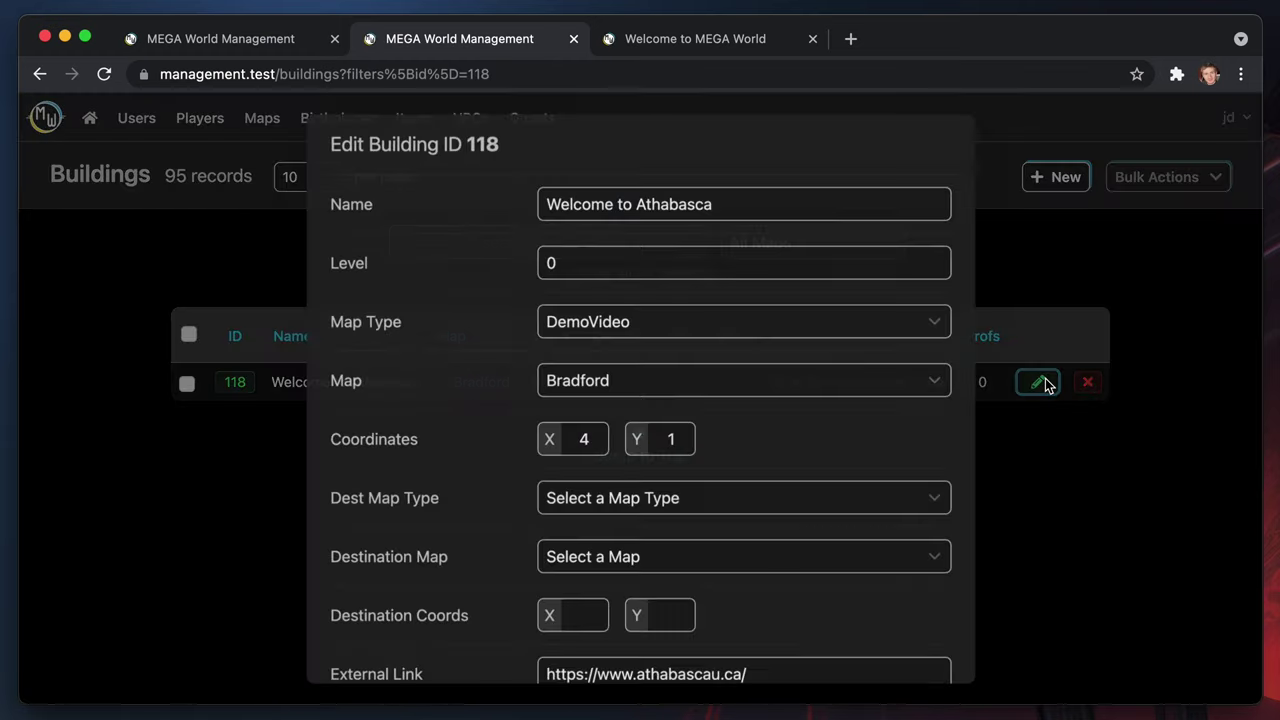
scroll(857, 504, down, 3)
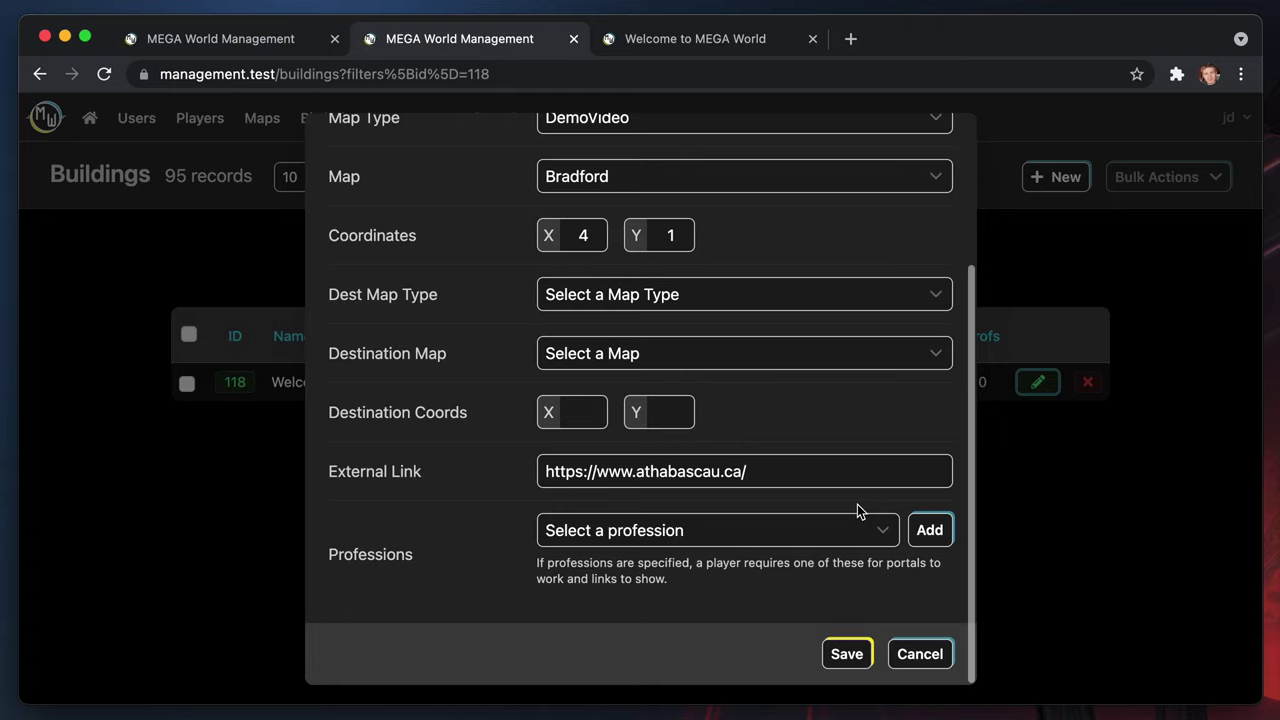
click(760, 531)
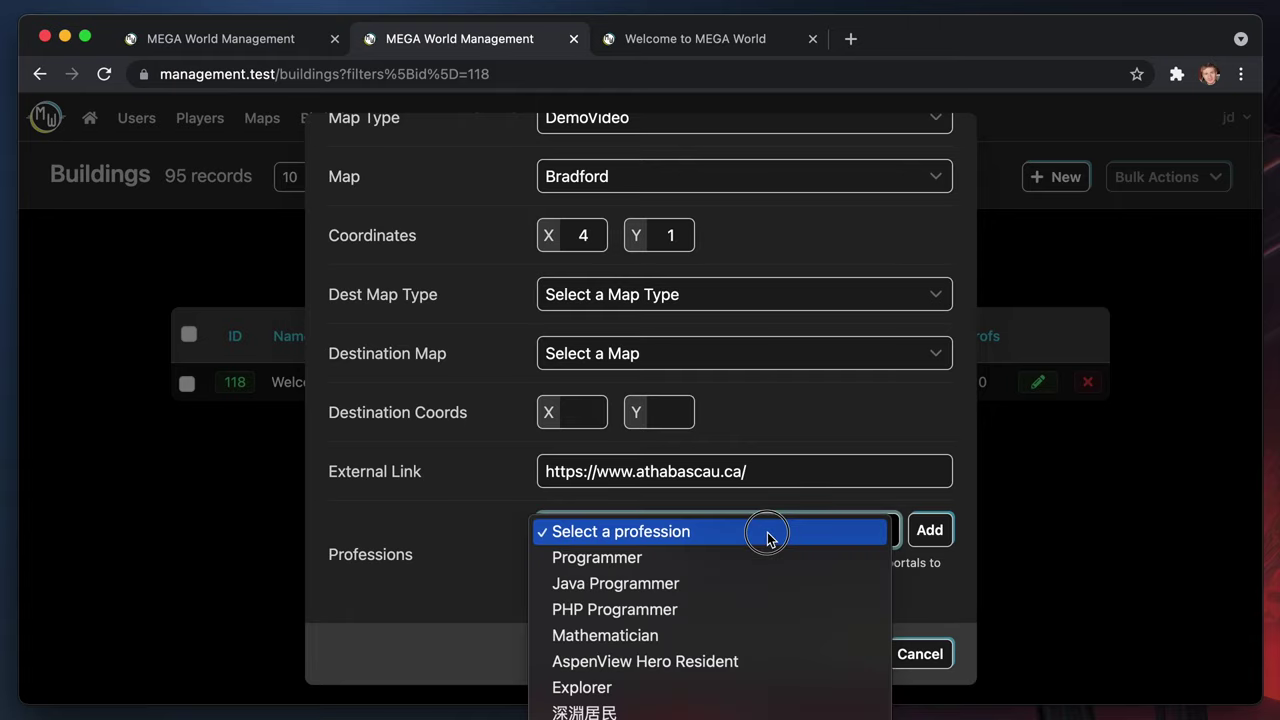
click(449, 617)
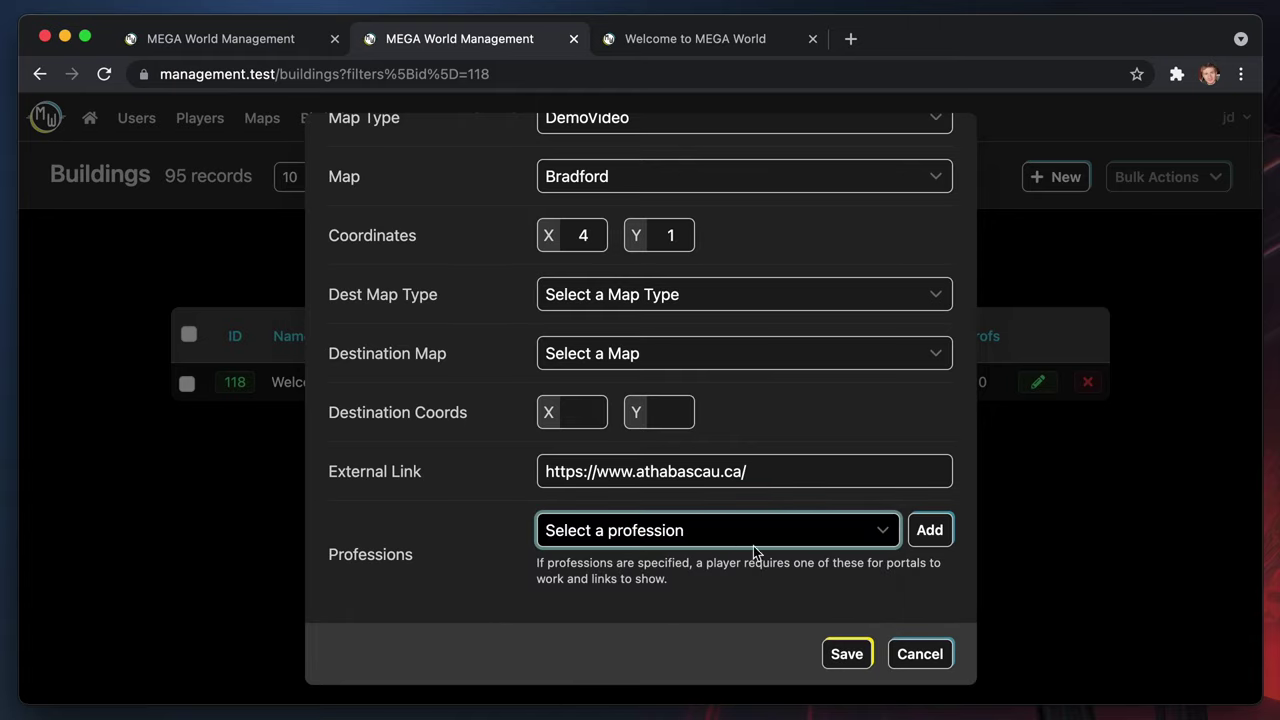
click(759, 530)
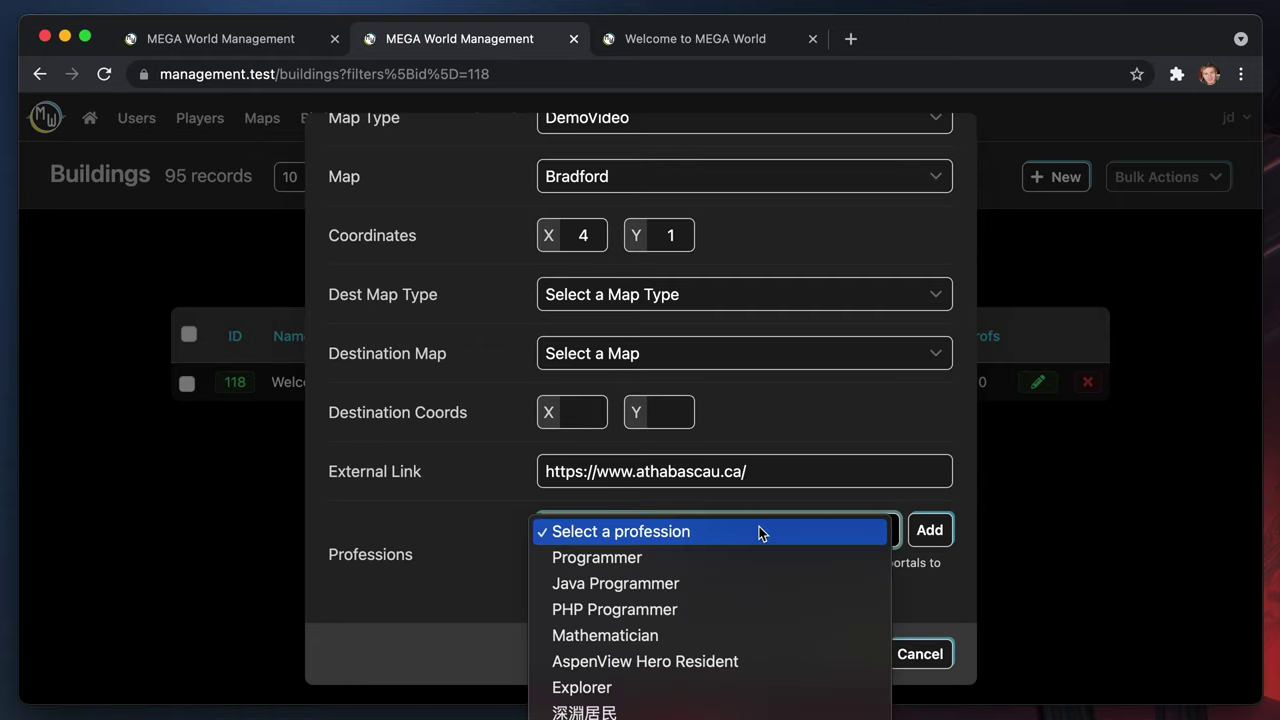
click(488, 563)
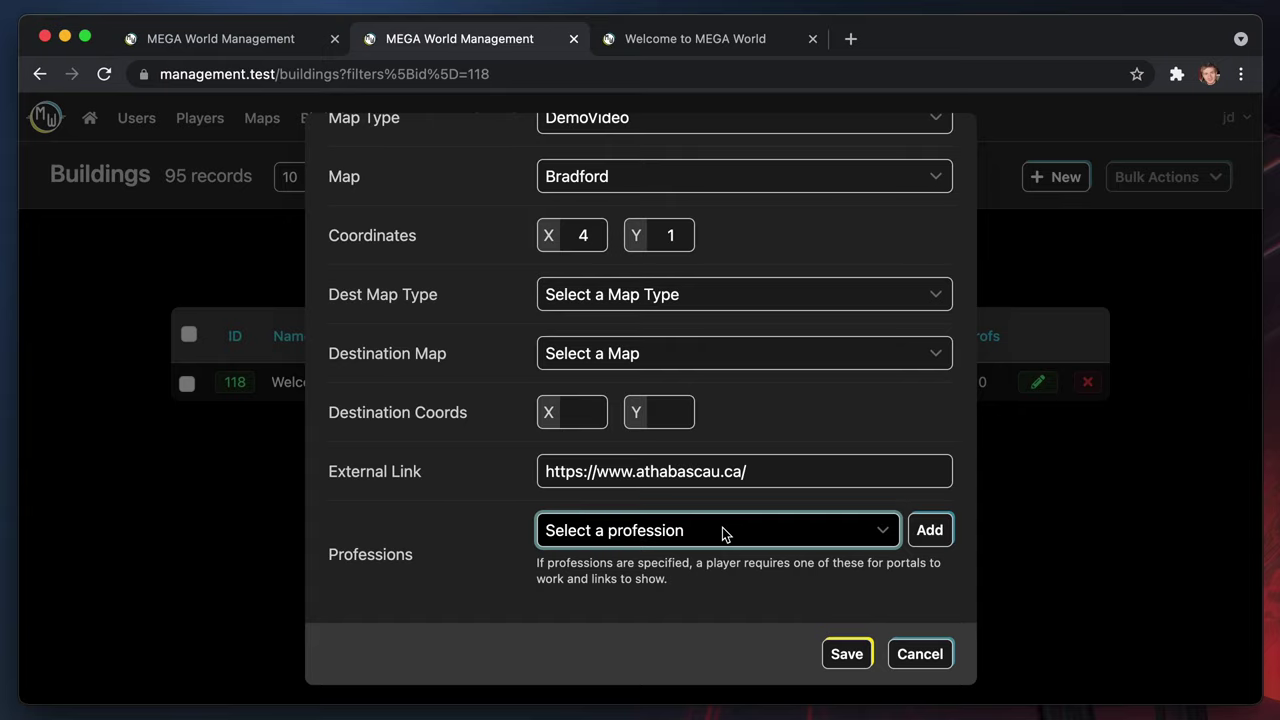
Review the building's remaining fields without adding a profession and save the record
scroll(722, 531, up, 2)
scroll(722, 531, down, 2)
scroll(706, 563, up, 3)
scroll(706, 563, down, 1)
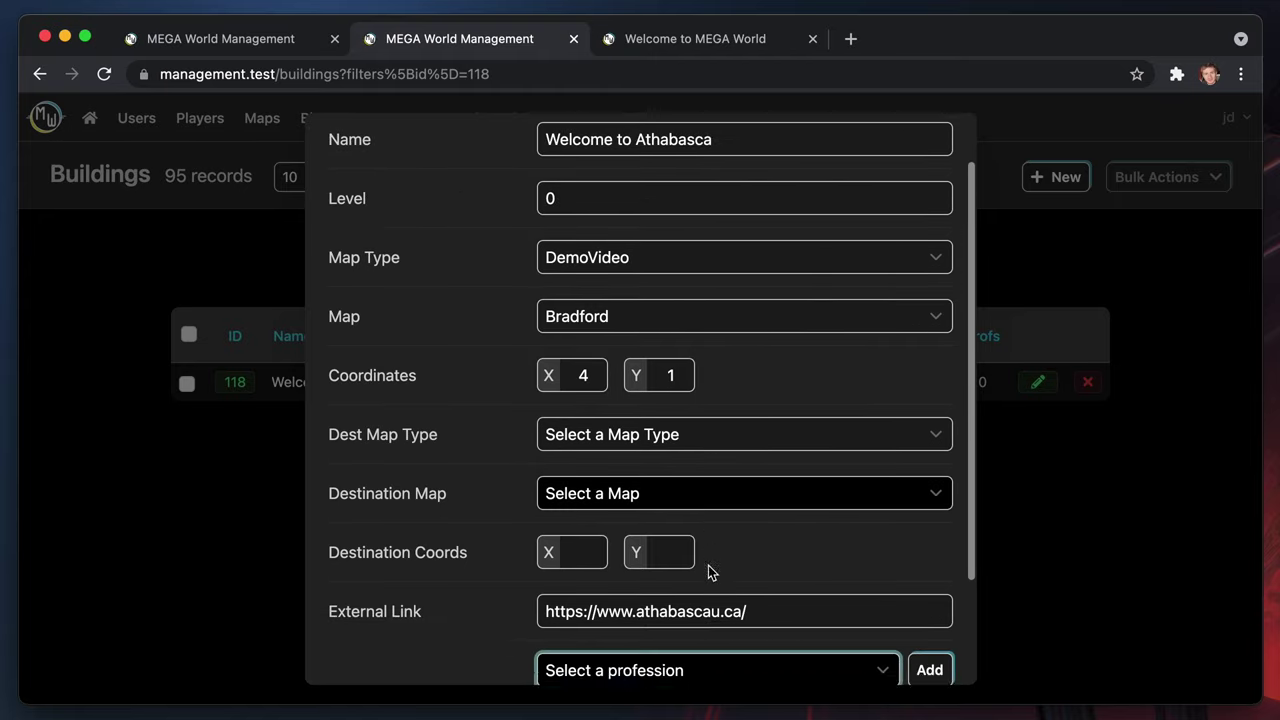
scroll(710, 571, down, 3)
click(845, 651)
Open Bradford from the Maps list sorted by descending ID and select the bulletin board tile to inspect its linked building
click(665, 41)
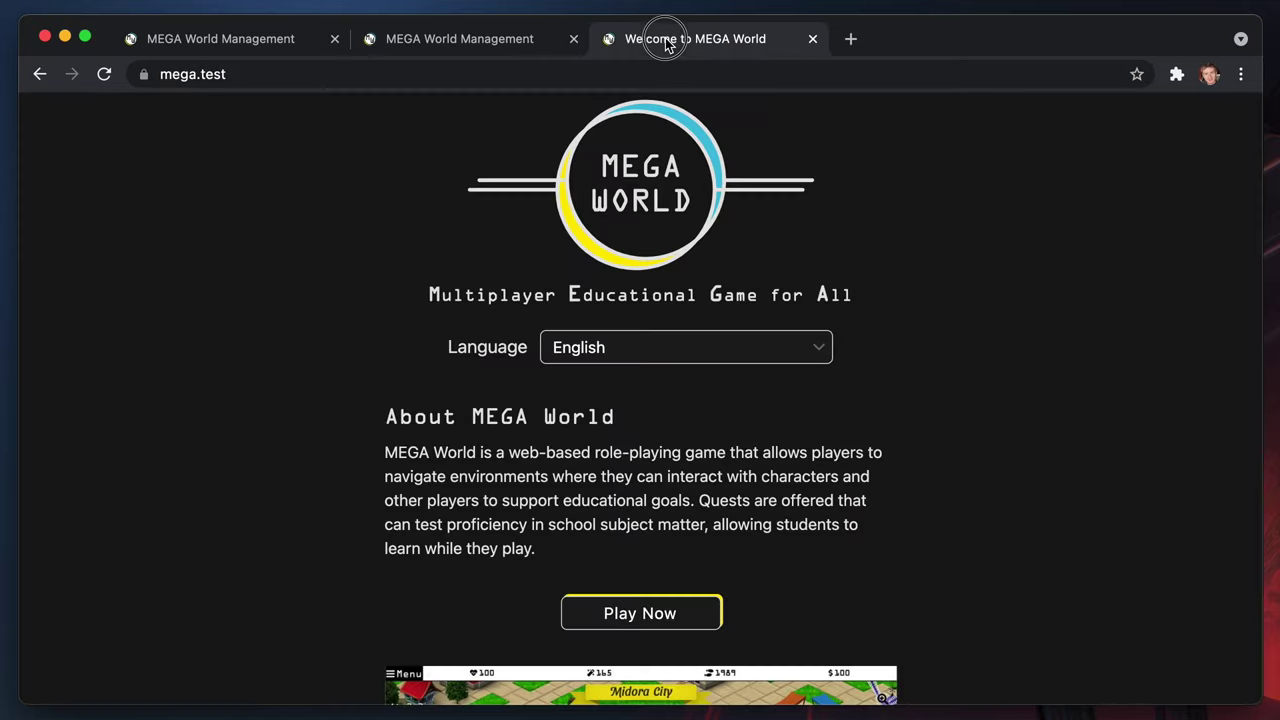
click(425, 38)
click(228, 42)
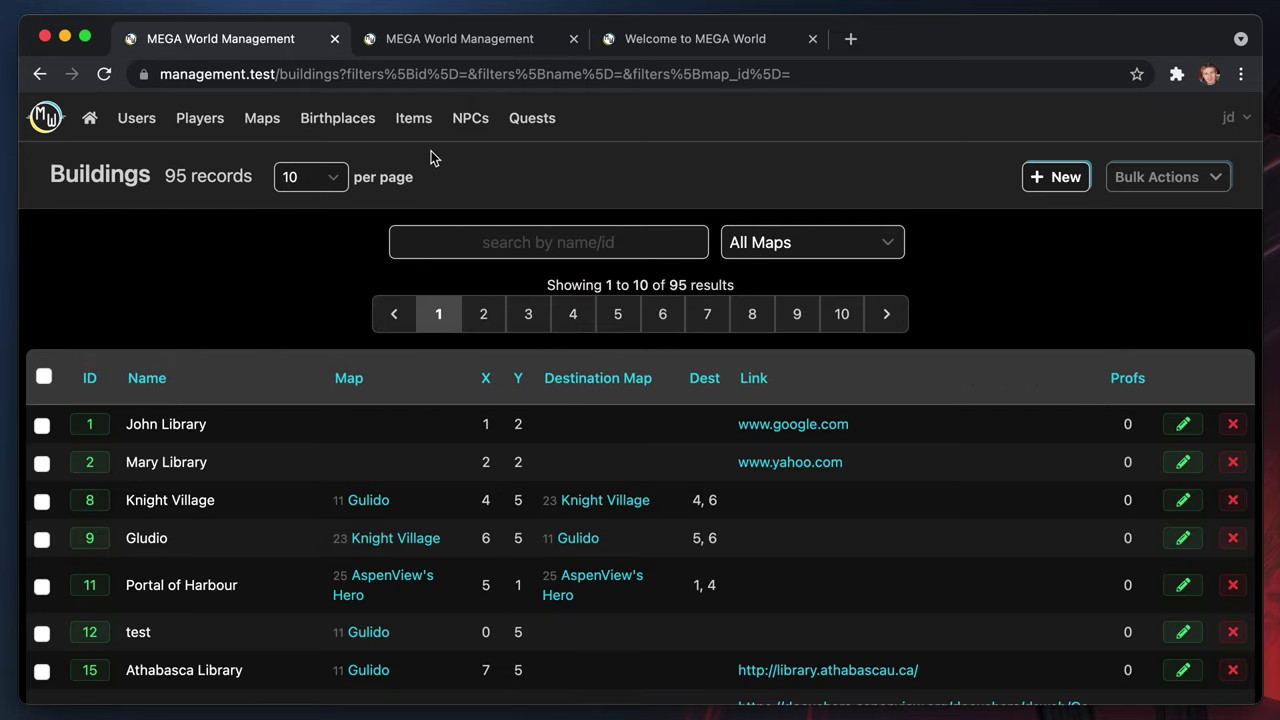
click(274, 121)
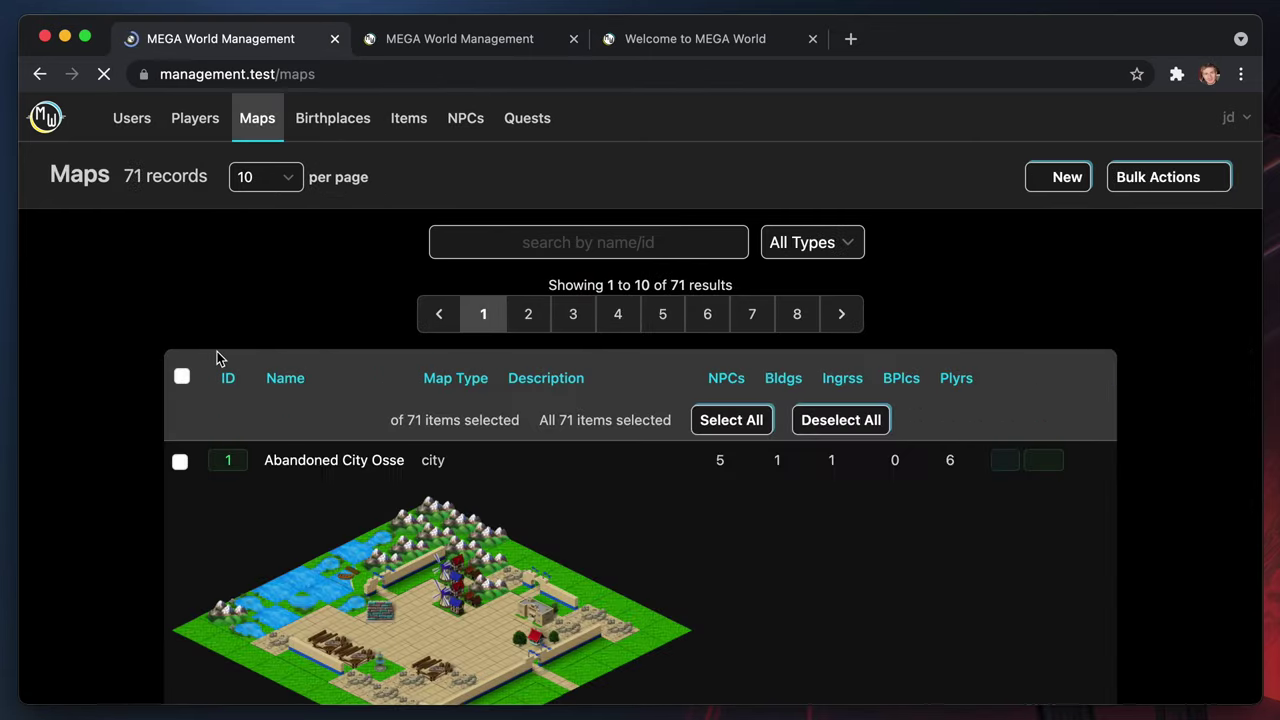
click(226, 379)
click(226, 379)
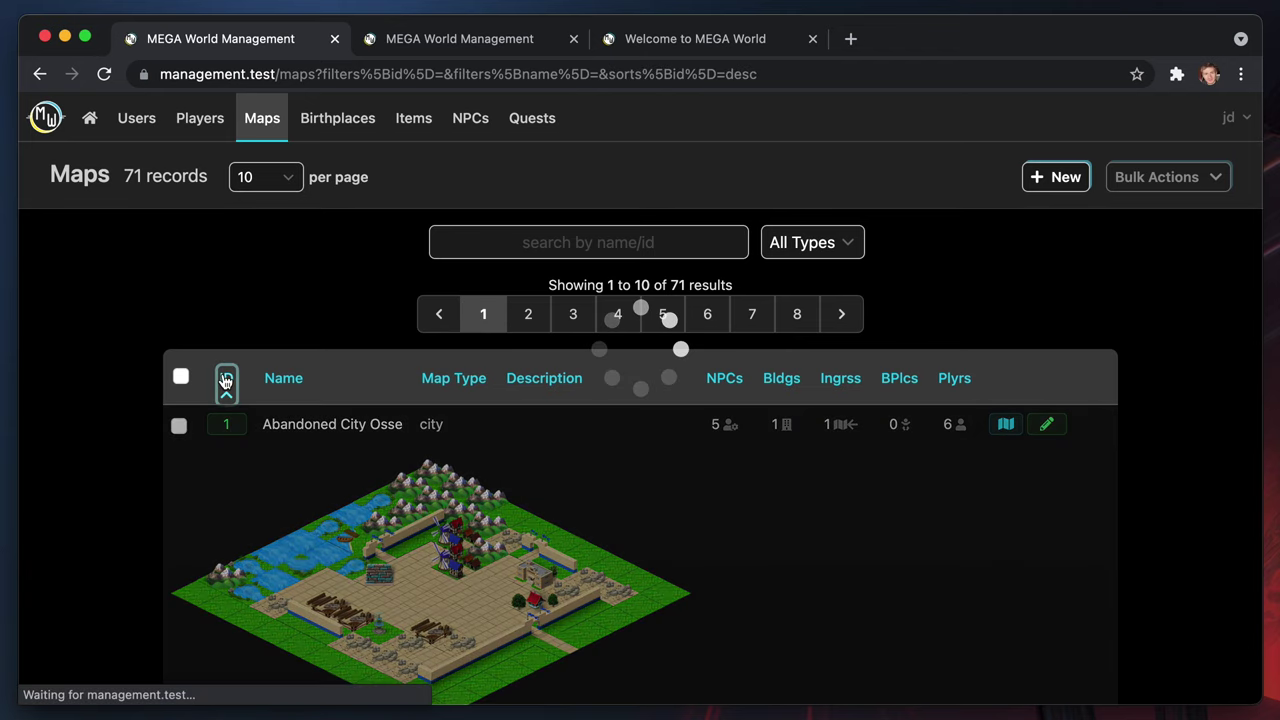
click(1005, 433)
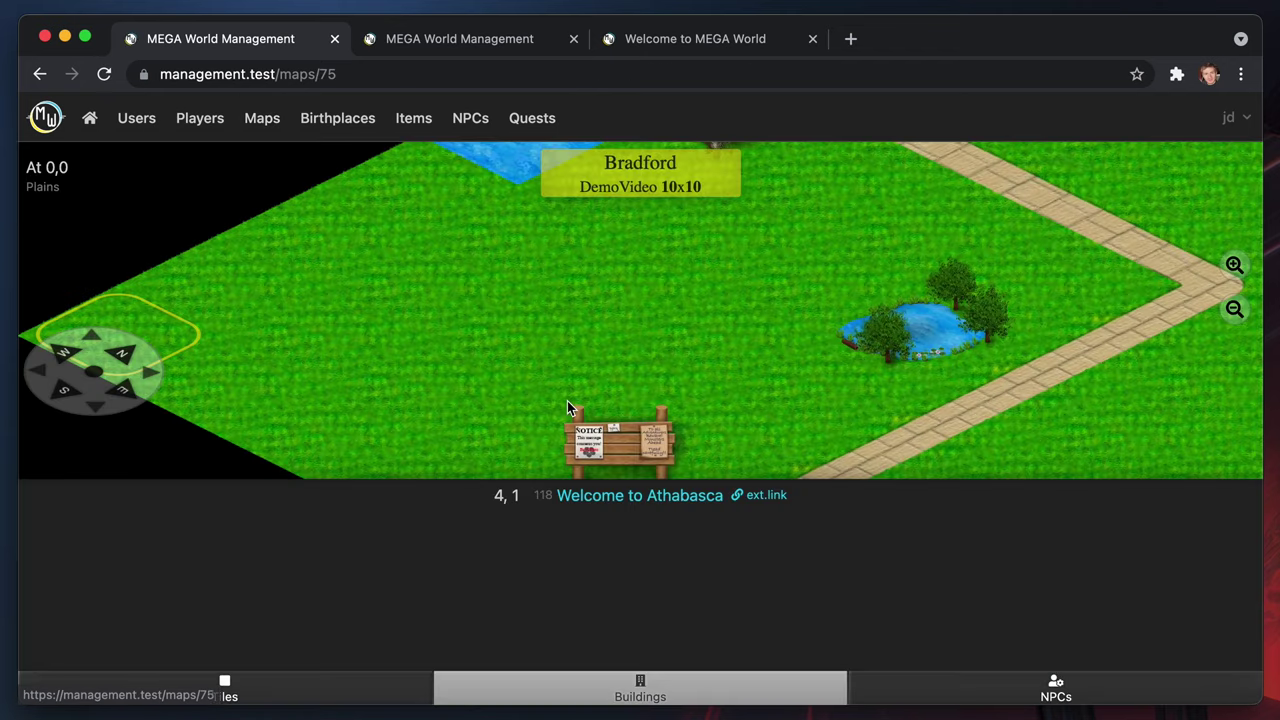
click(567, 403)
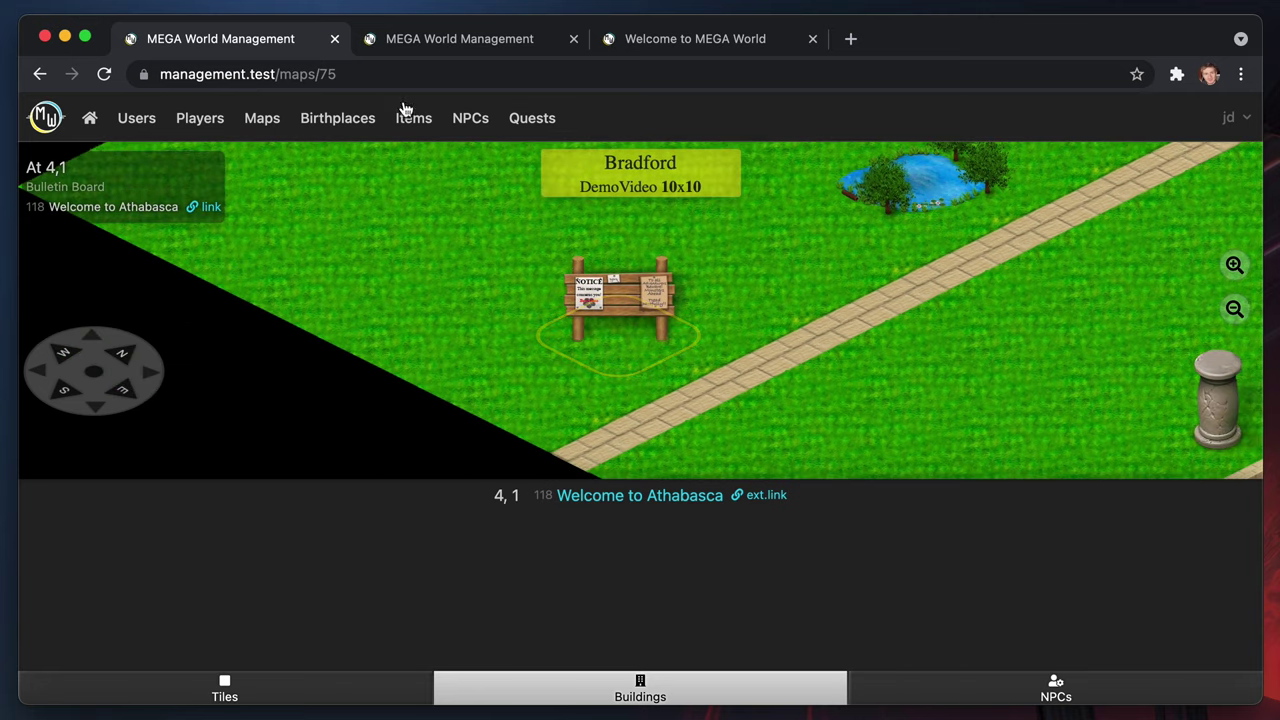
Sort the Buildings list by ID in descending order and open Welcome to Athabasca for editing at its link and profession settings
click(89, 118)
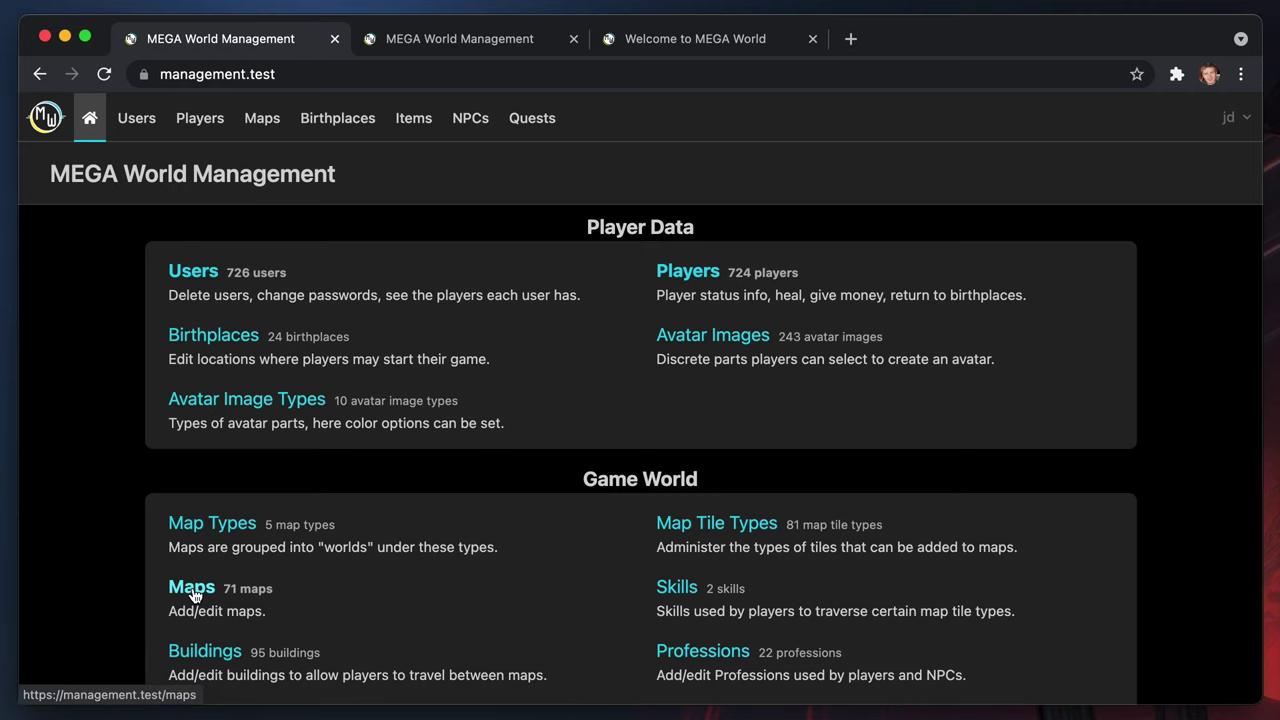
click(195, 655)
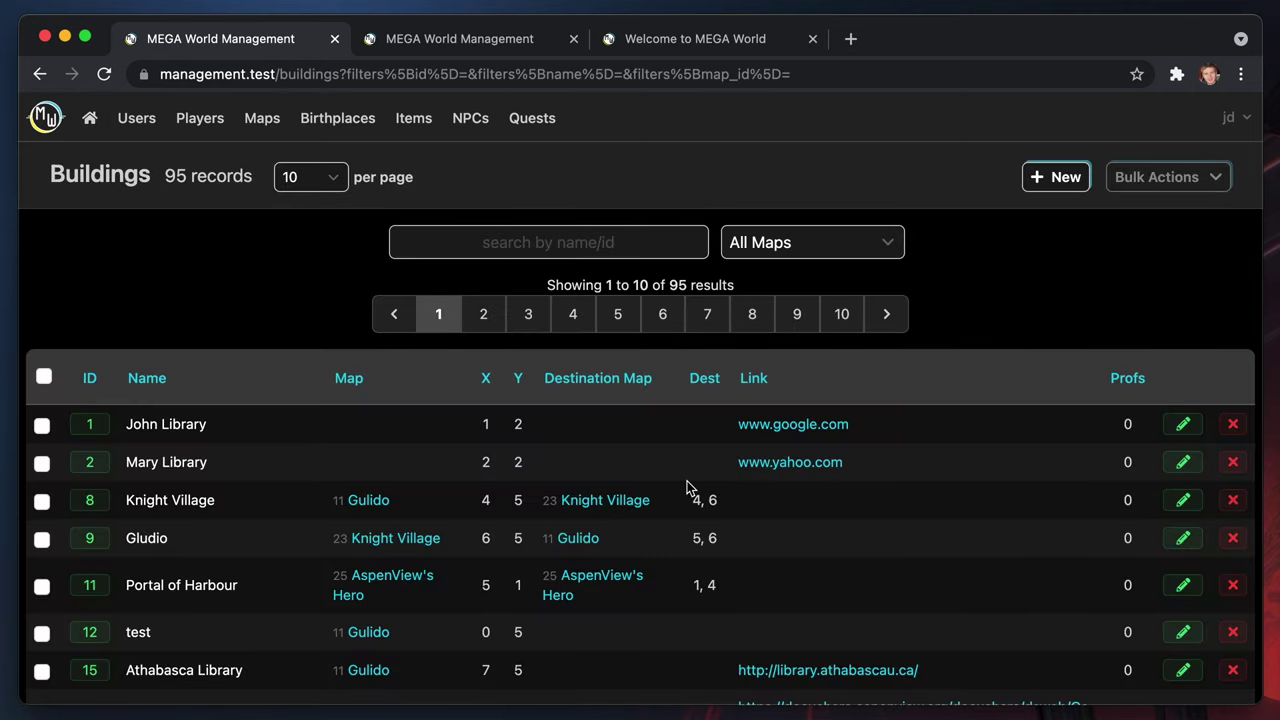
click(89, 385)
click(89, 385)
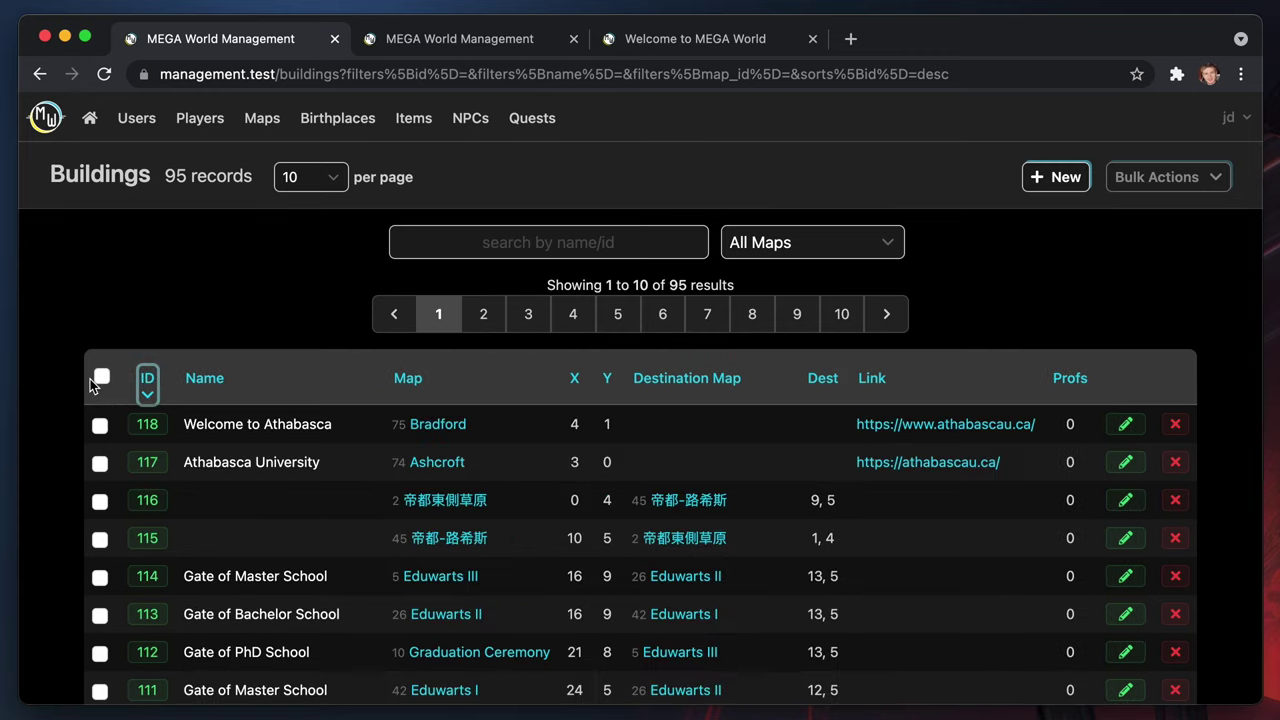
click(1125, 428)
scroll(806, 512, down, 3)
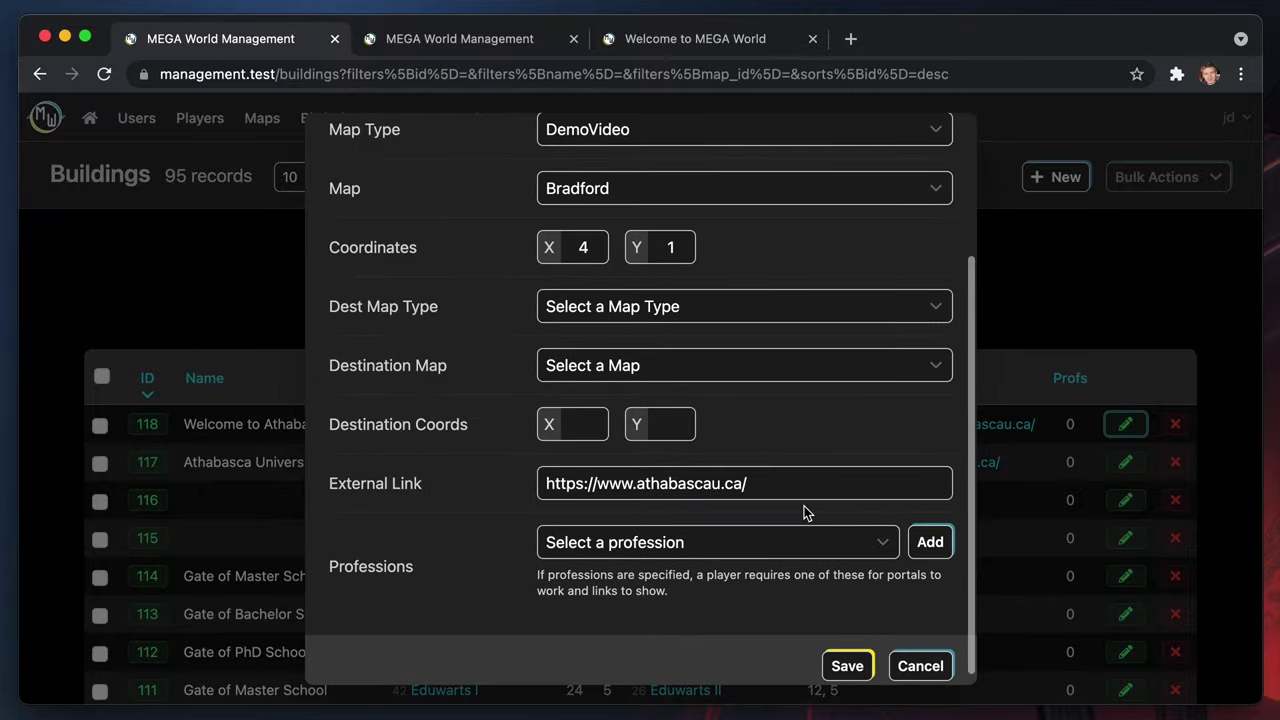
Set the Welcome to Athabasca building's destination map type to city and its destination map to Abandoned City Osse
scroll(806, 512, up, 3)
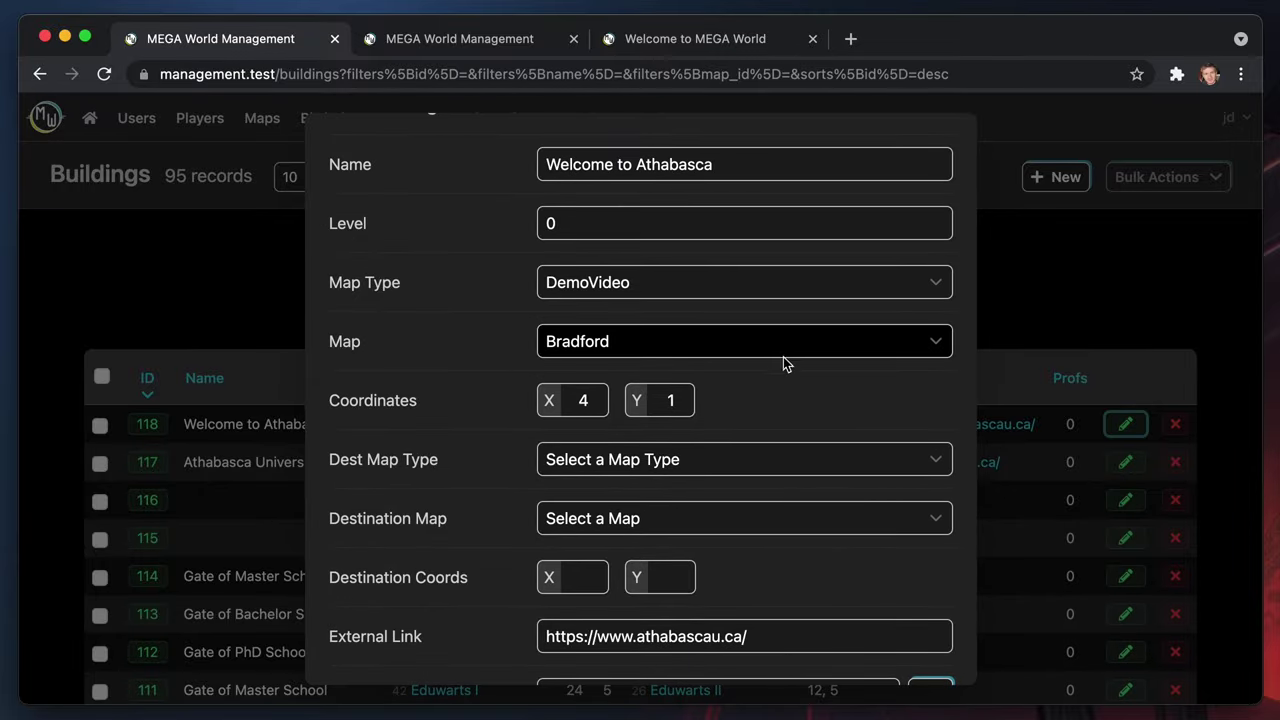
click(817, 460)
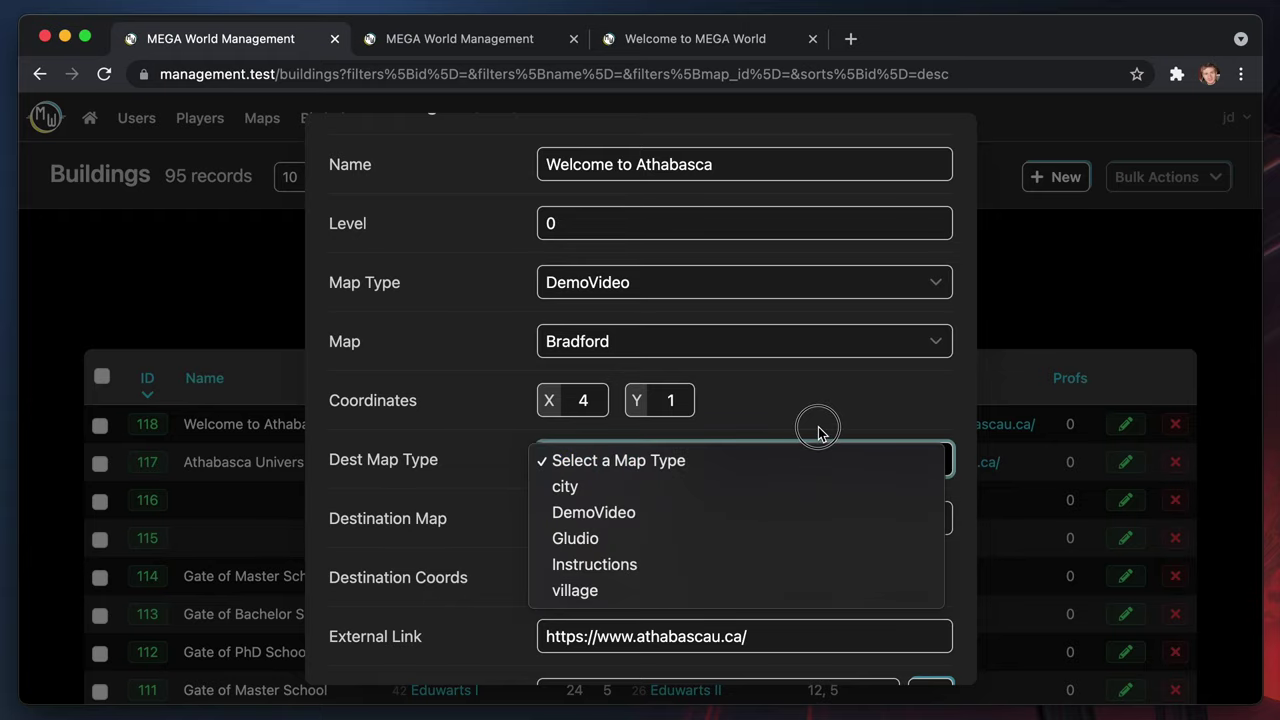
click(627, 489)
click(714, 524)
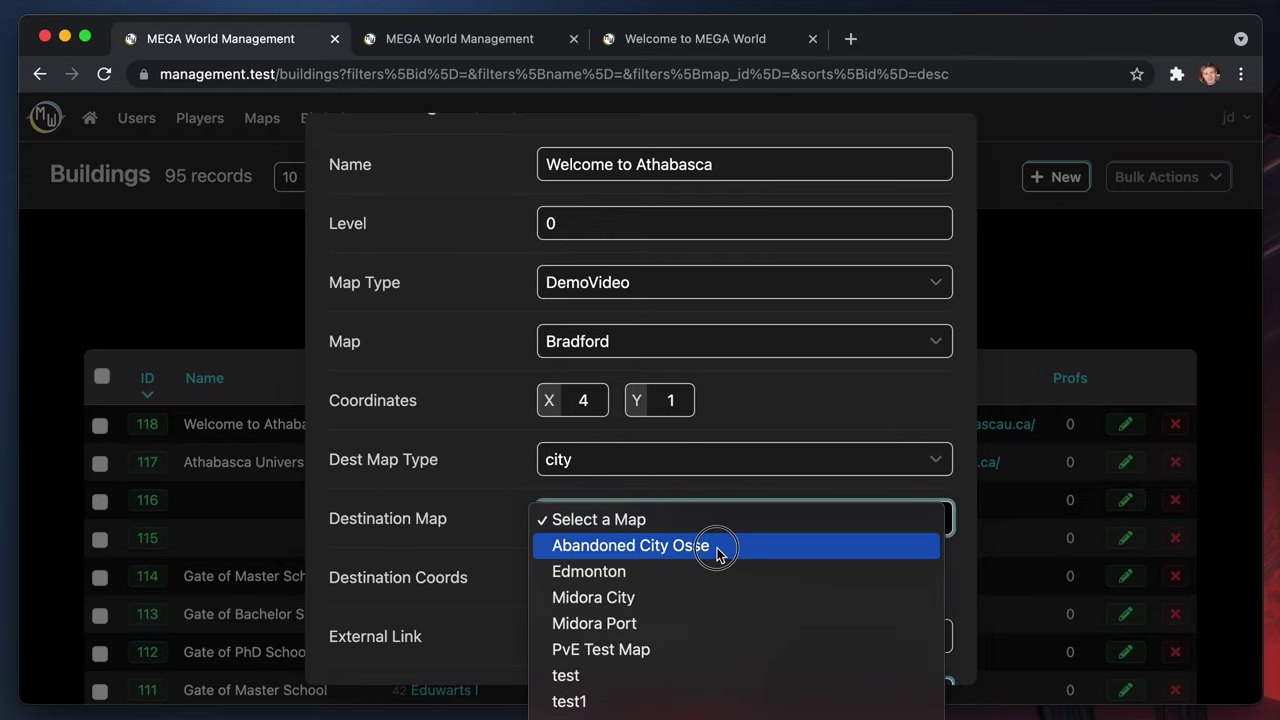
click(717, 548)
scroll(811, 580, down, 3)
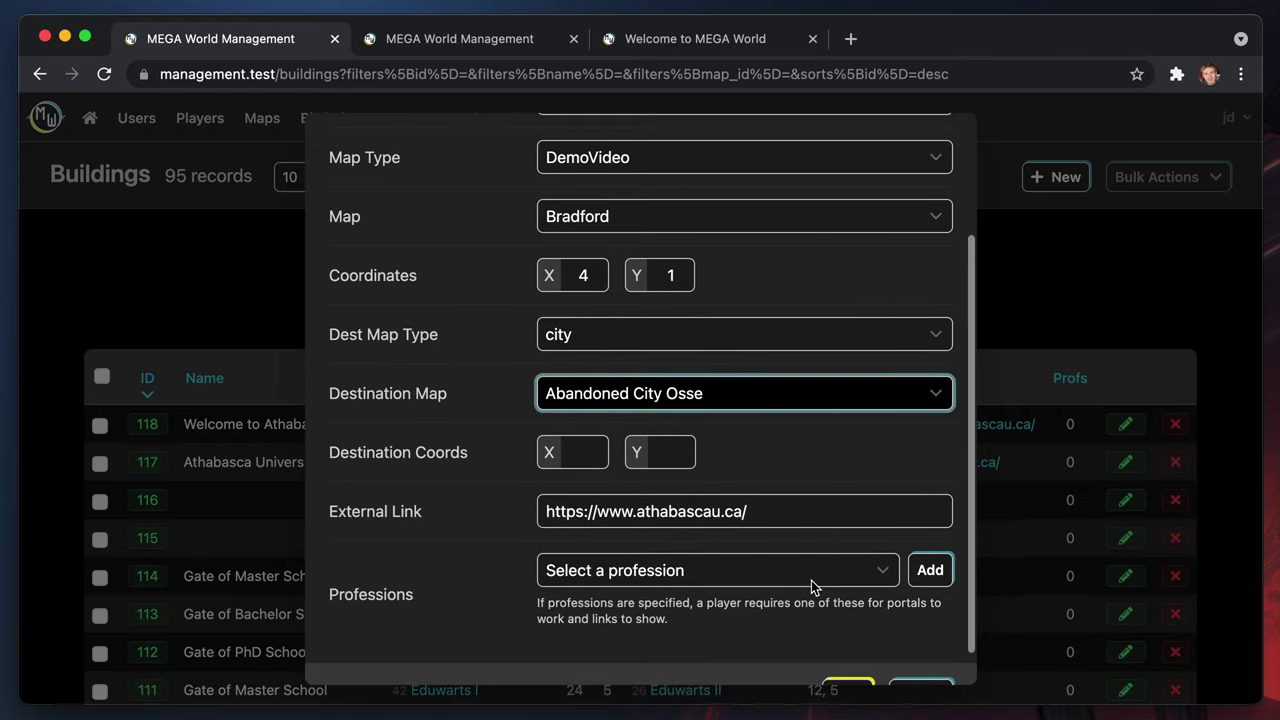
Set the building's destination coordinates to X 2 and Y 2 and save the record
click(579, 452)
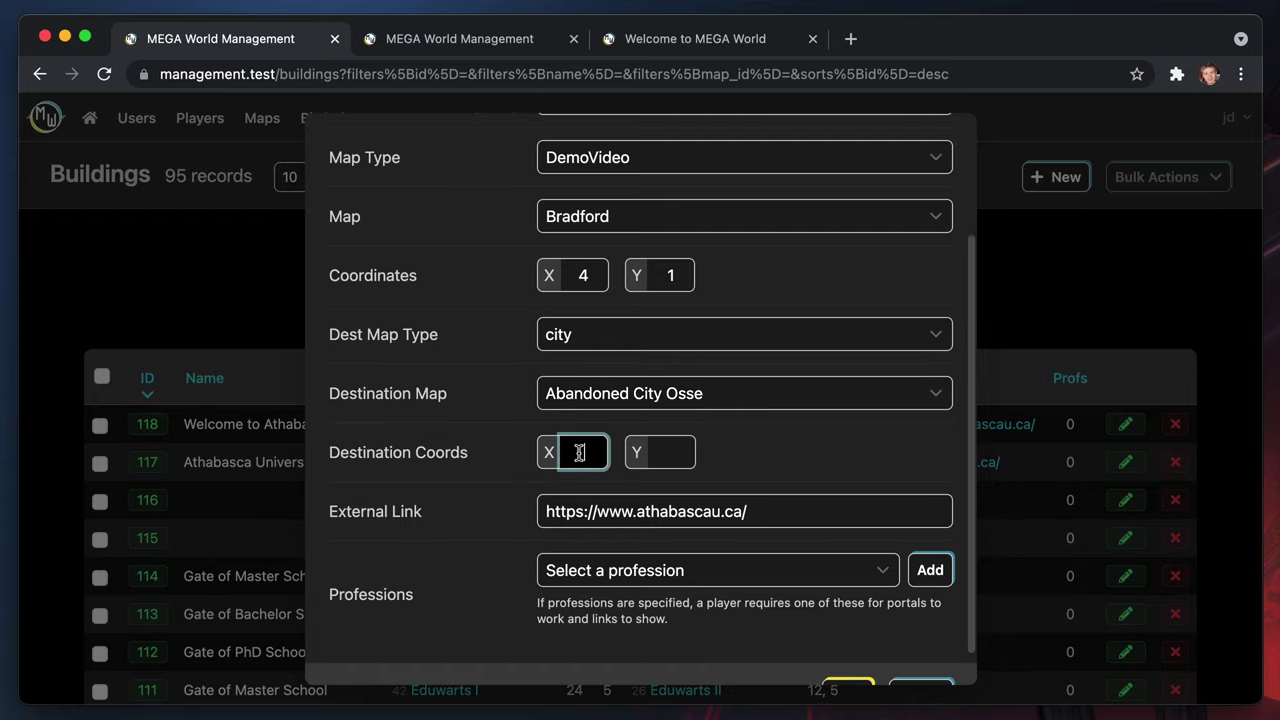
text(2)
click(676, 455)
text(2)
scroll(791, 471, down, 1)
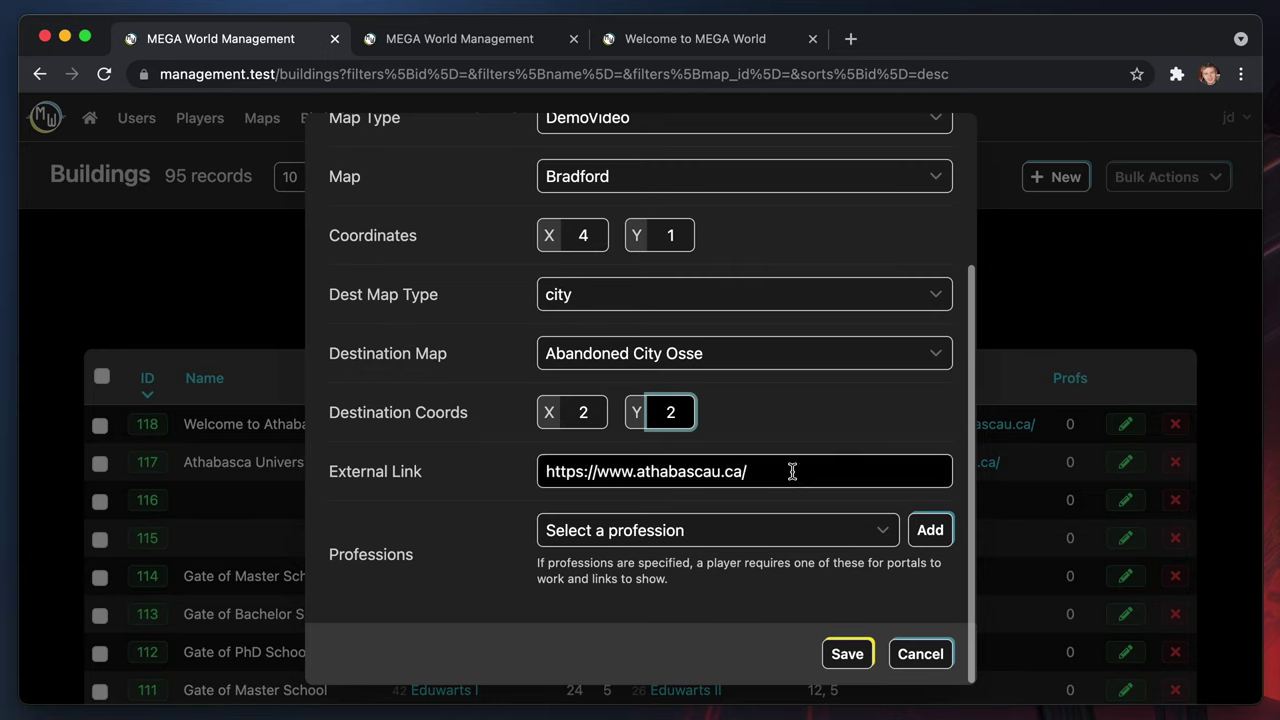
click(846, 654)
Sort the Maps list by ID in descending order and open the Bradford map
click(470, 40)
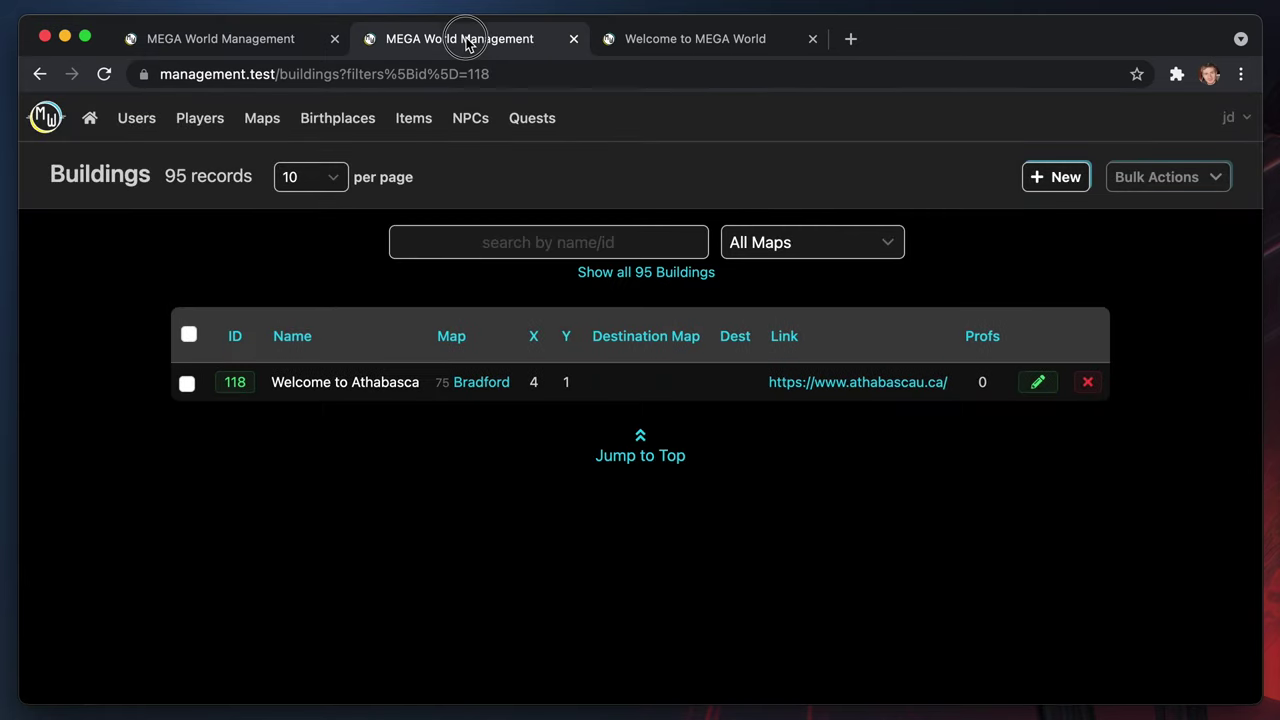
click(652, 42)
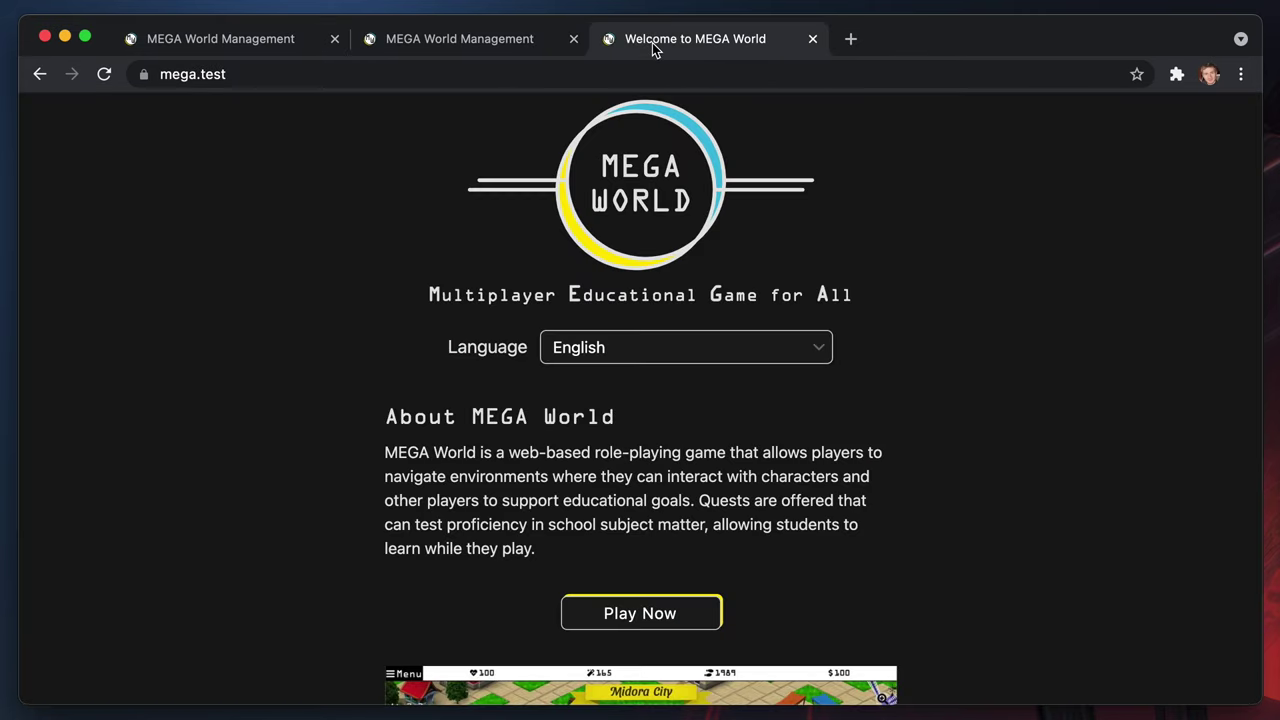
click(472, 48)
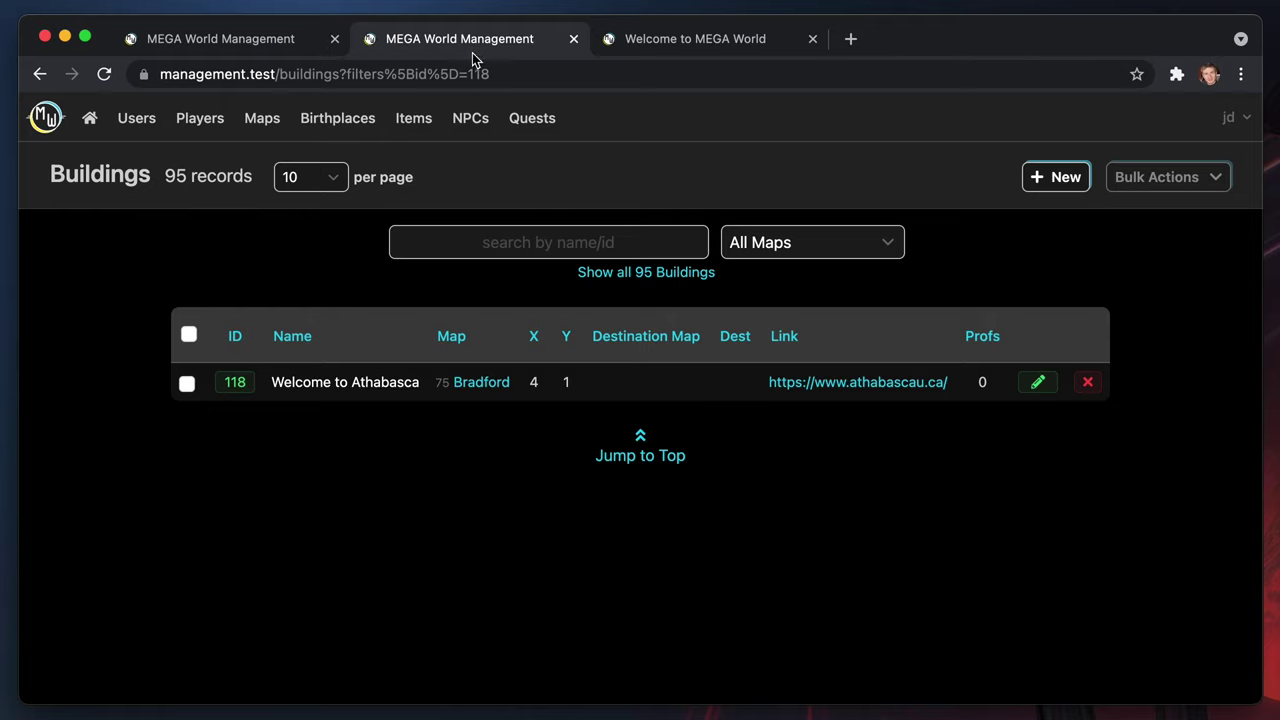
click(266, 122)
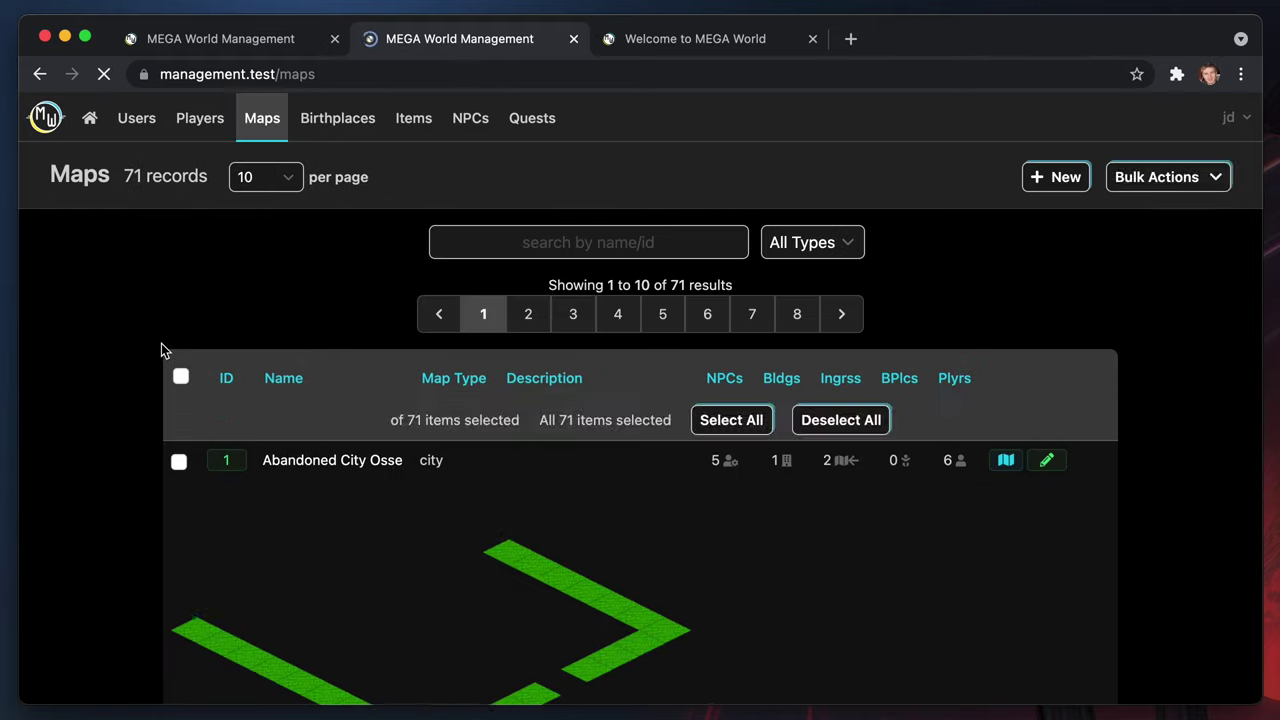
click(227, 382)
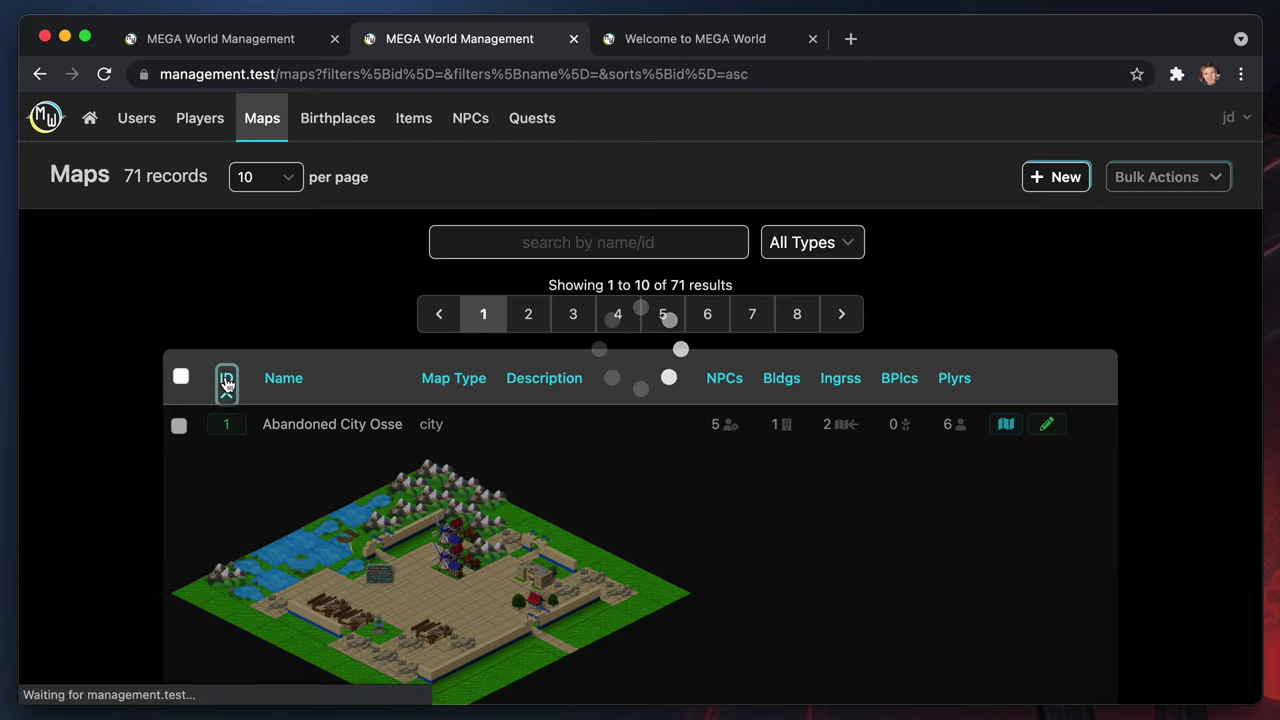
click(227, 382)
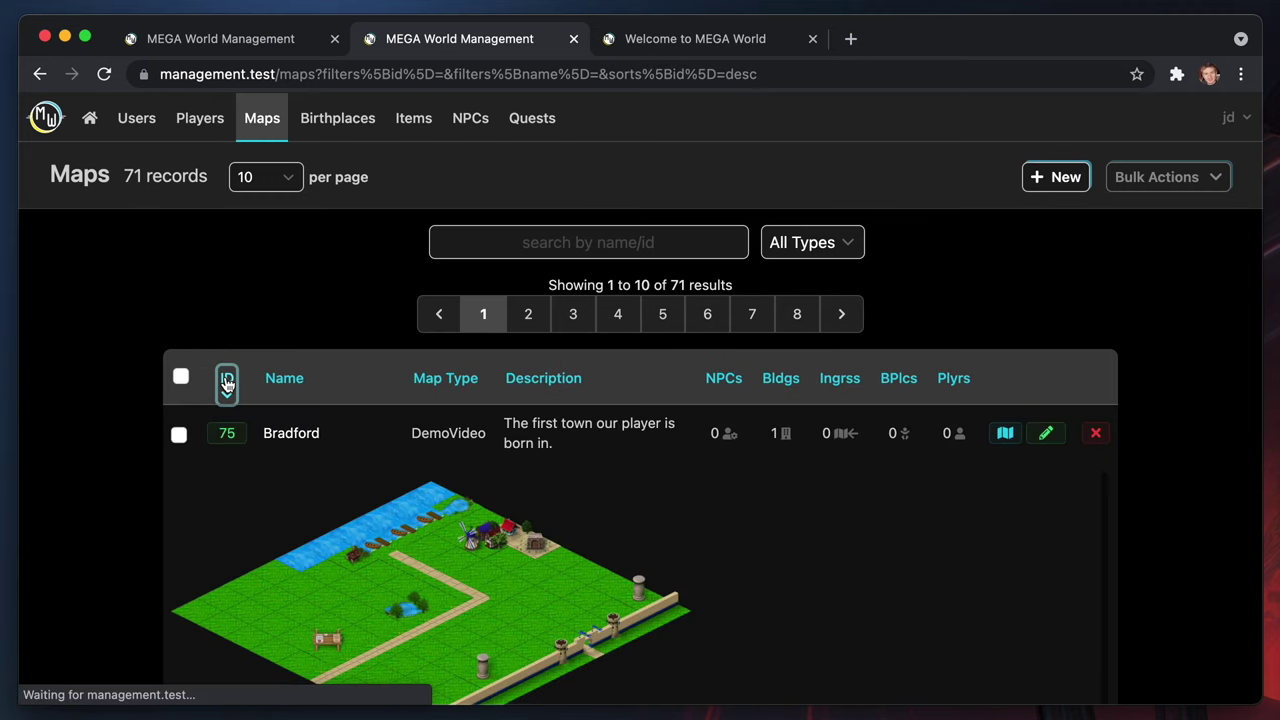
click(1042, 440)
click(1004, 438)
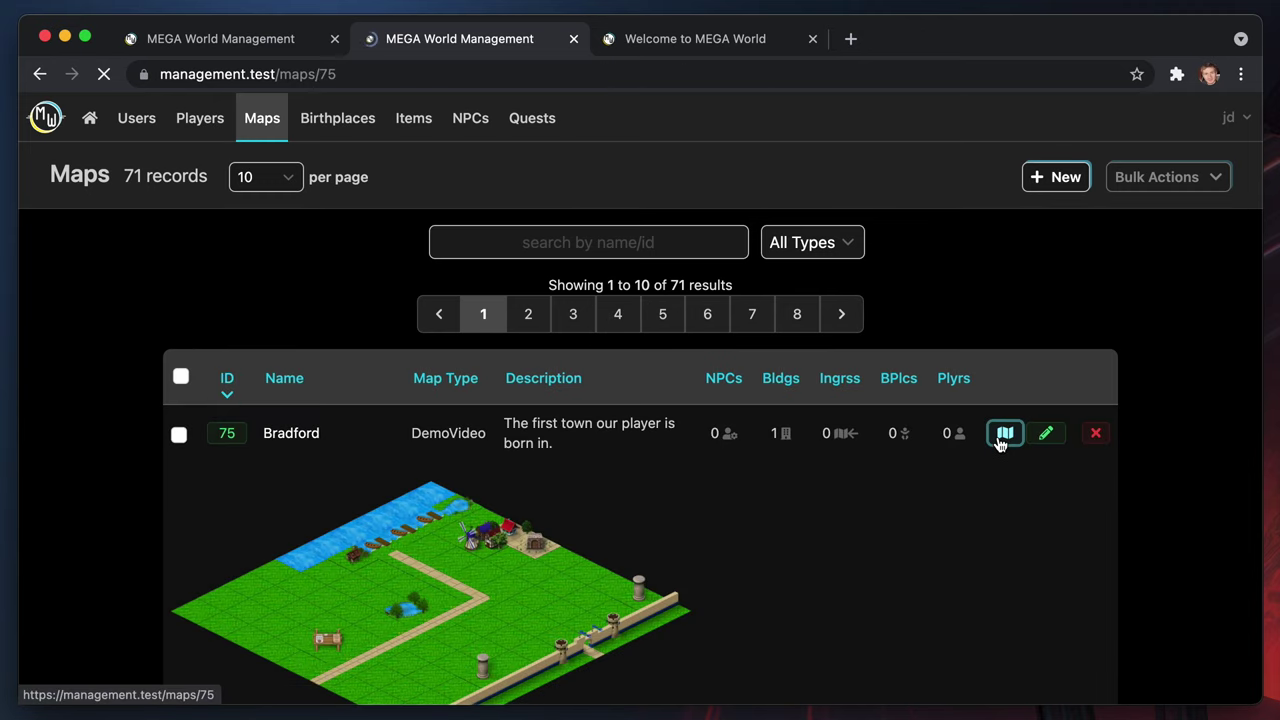
Move the map cursor to the bulletin board tile to inspect the building's destination and external link
key(Right)
key(Right)
key(Right)
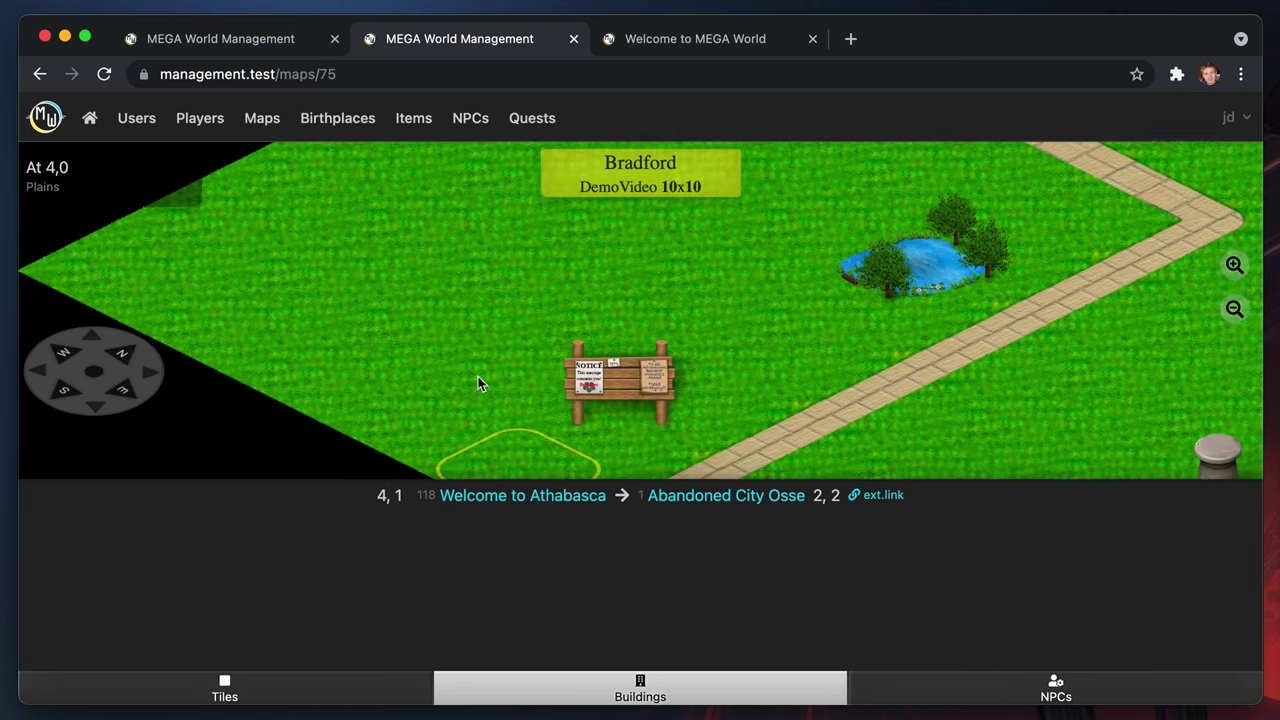
key(Down)
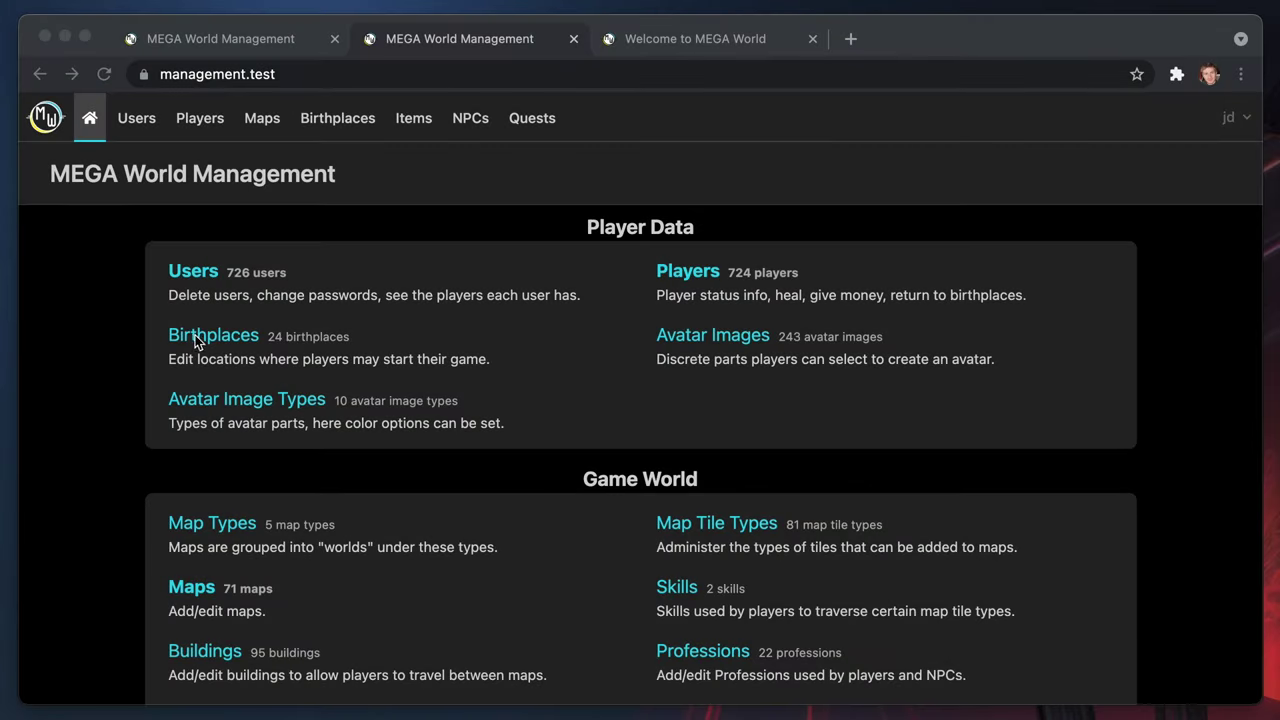
Open the Birthplaces list and check the Welcome to Athabasca entry in the Buildings list on the other tab
click(204, 338)
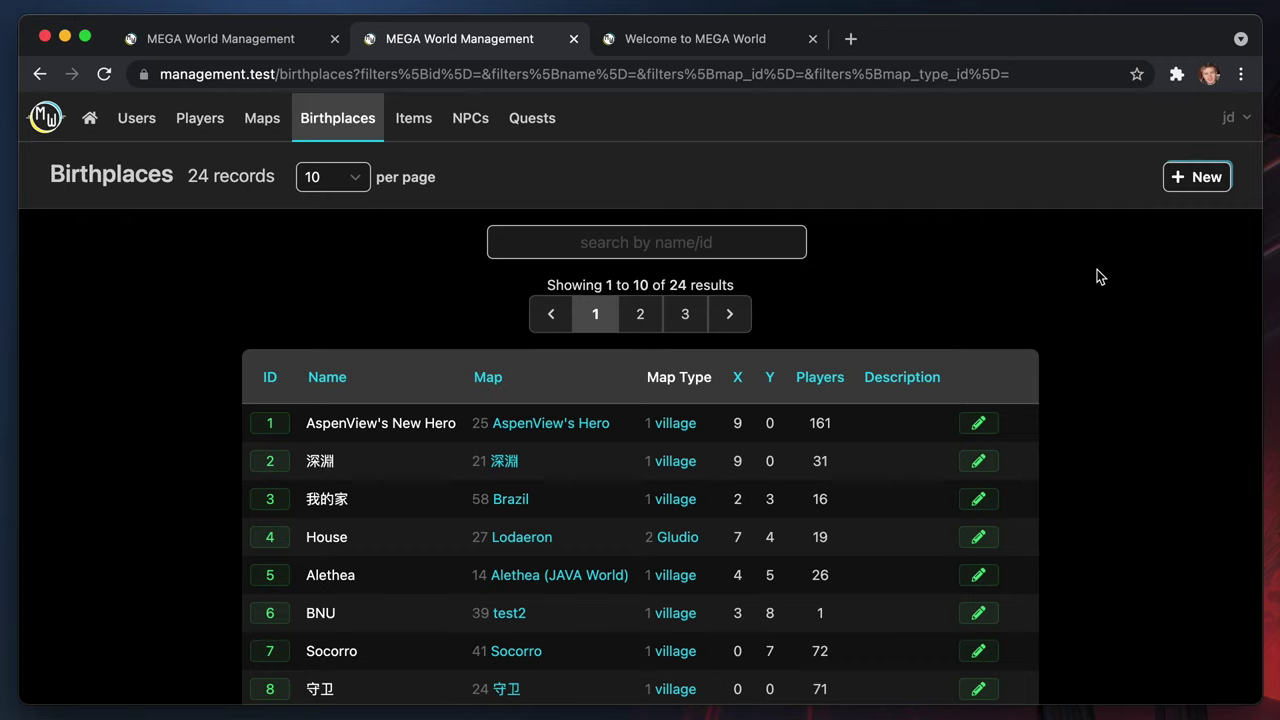
click(621, 44)
click(190, 45)
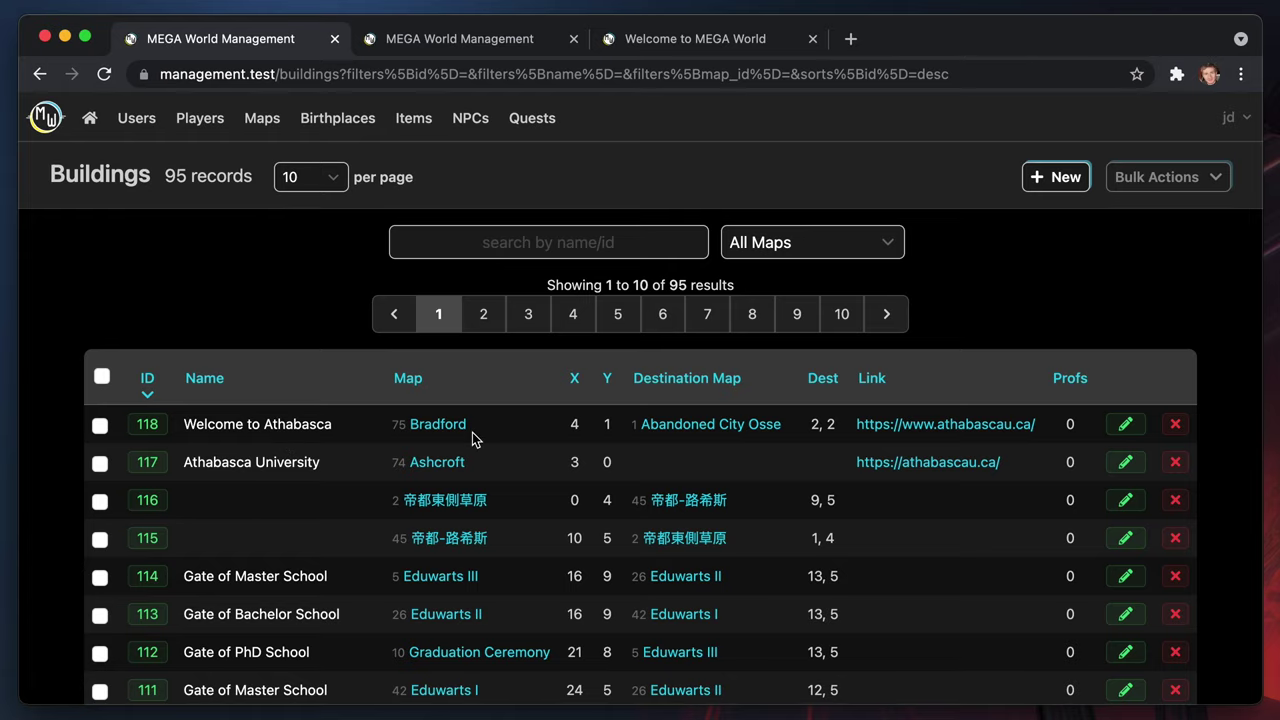
click(443, 40)
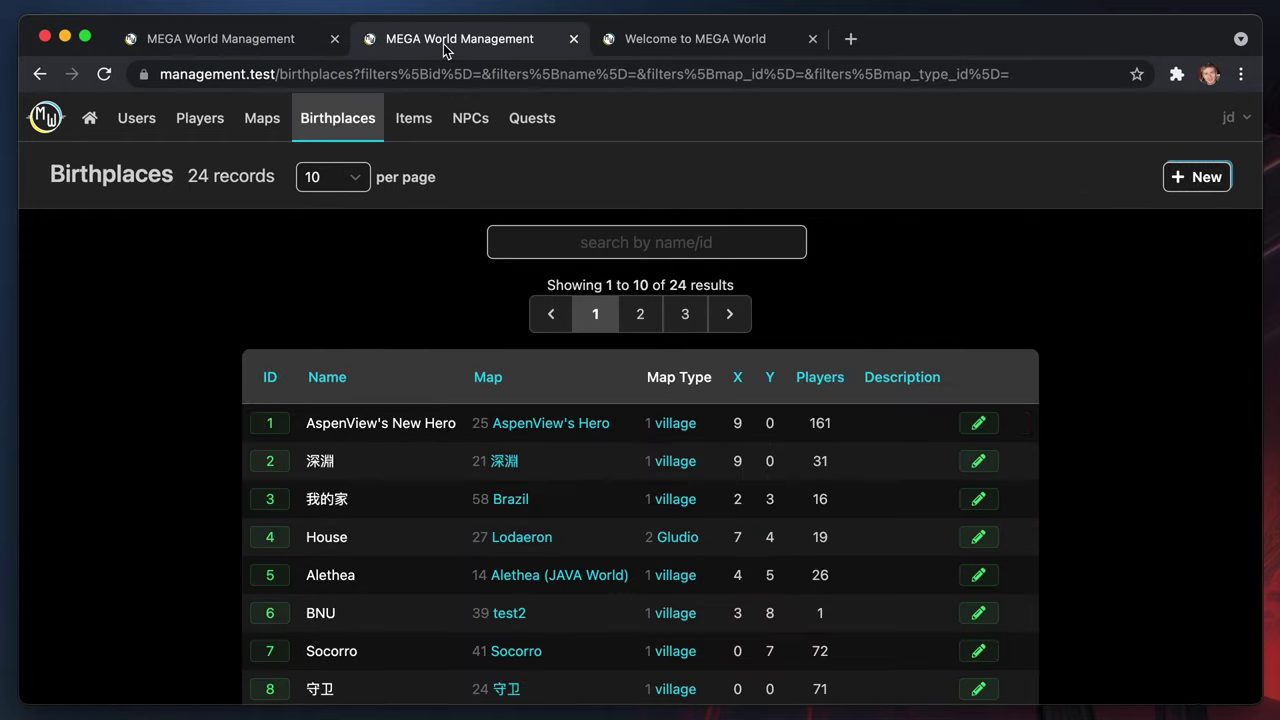
Start a new birthplace named "Born in Bradford" with the description "For a tutorial"
click(1183, 178)
click(610, 197)
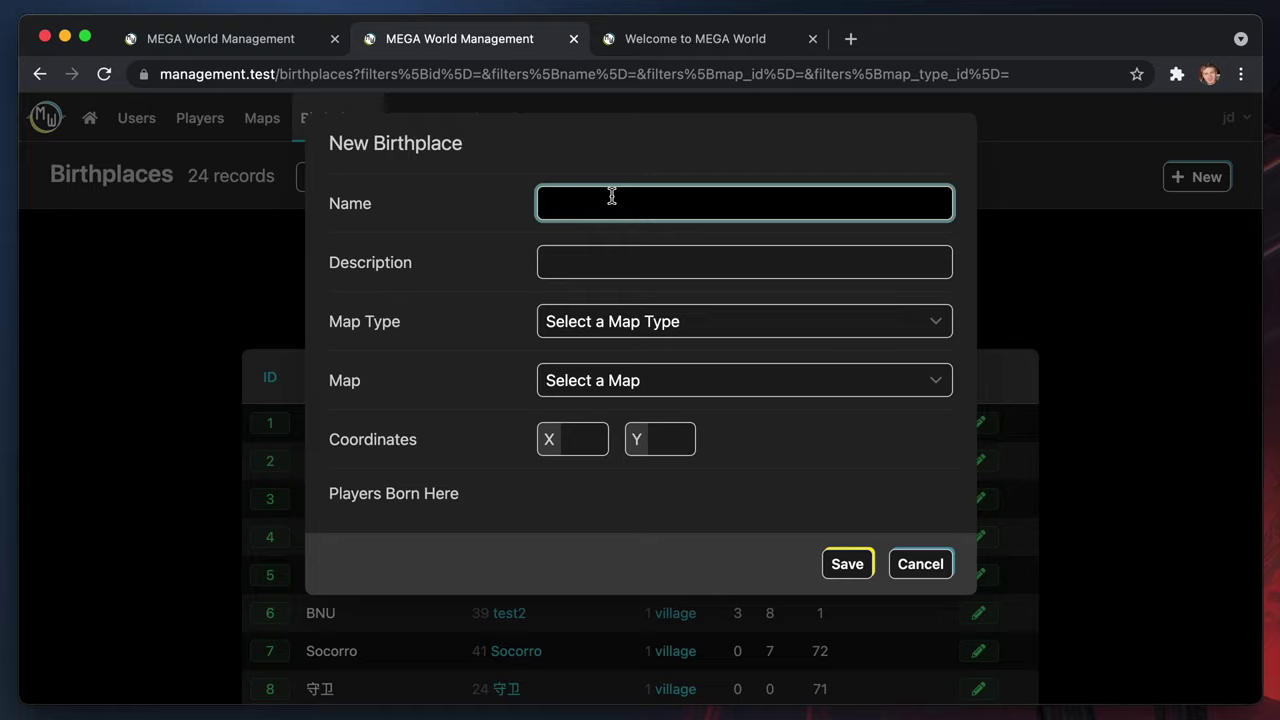
text(Born in Bradf)
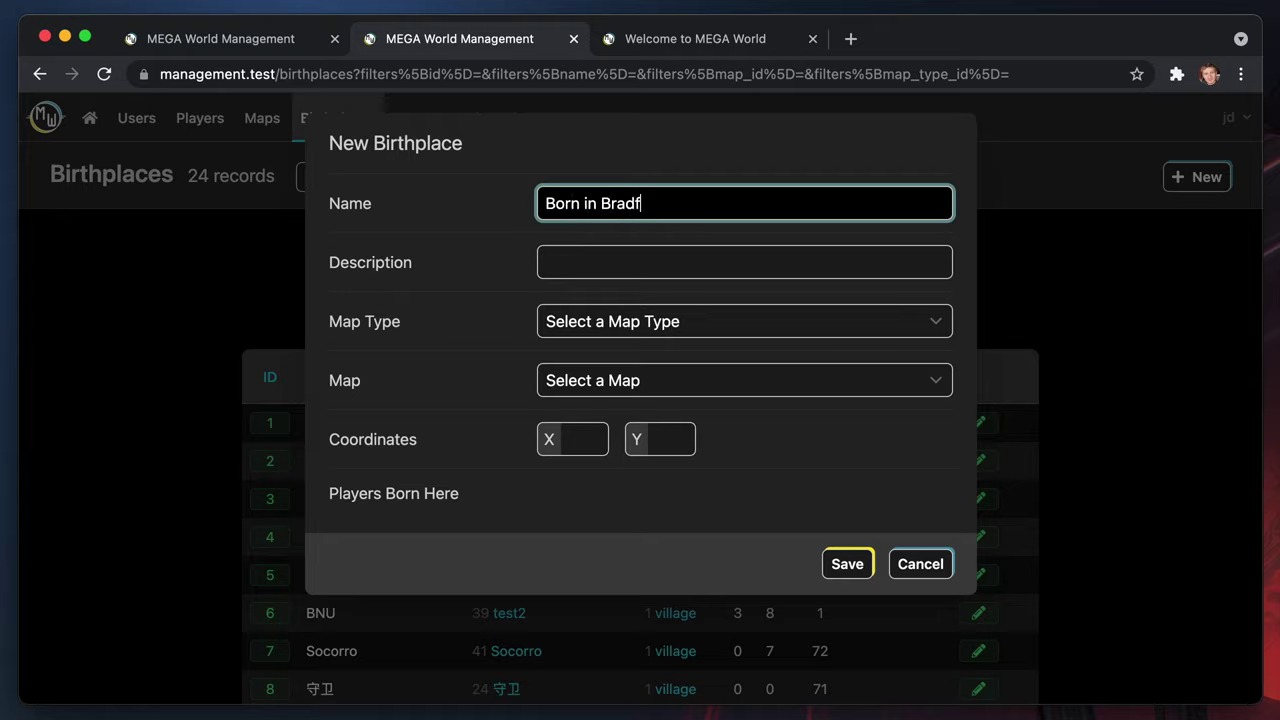
text(ord)
key(Tab)
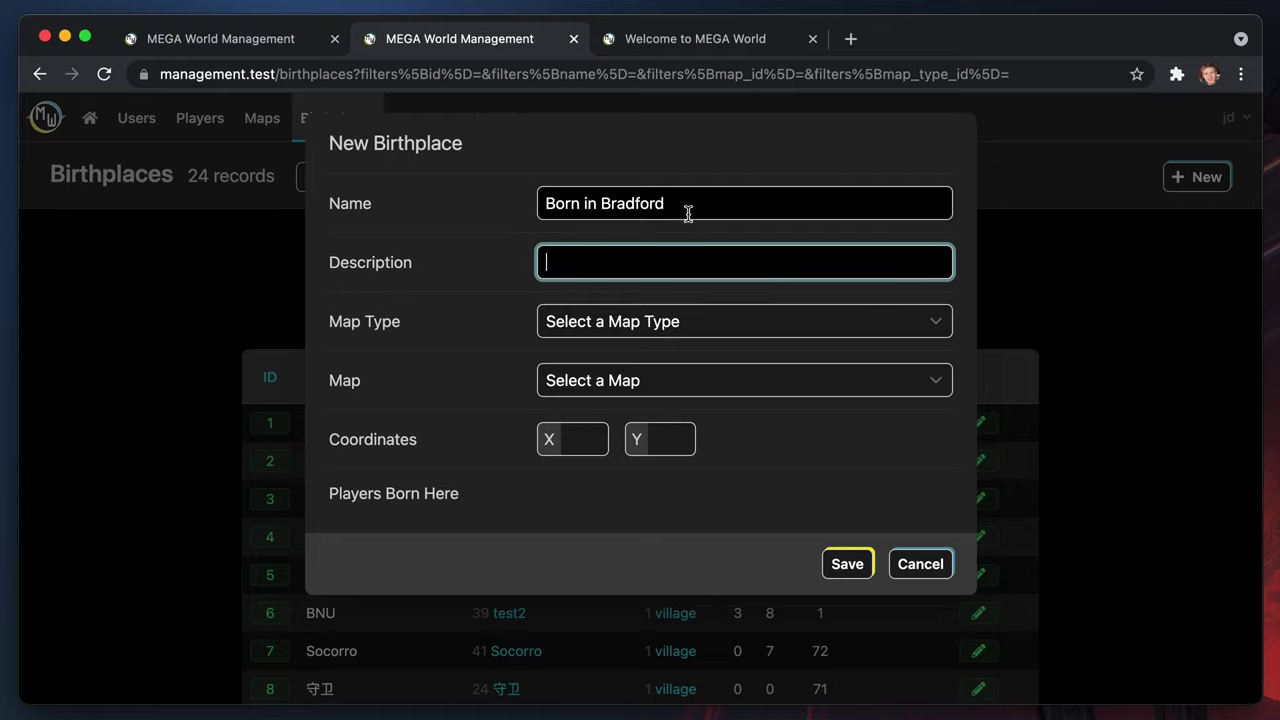
text(For a tutoria)
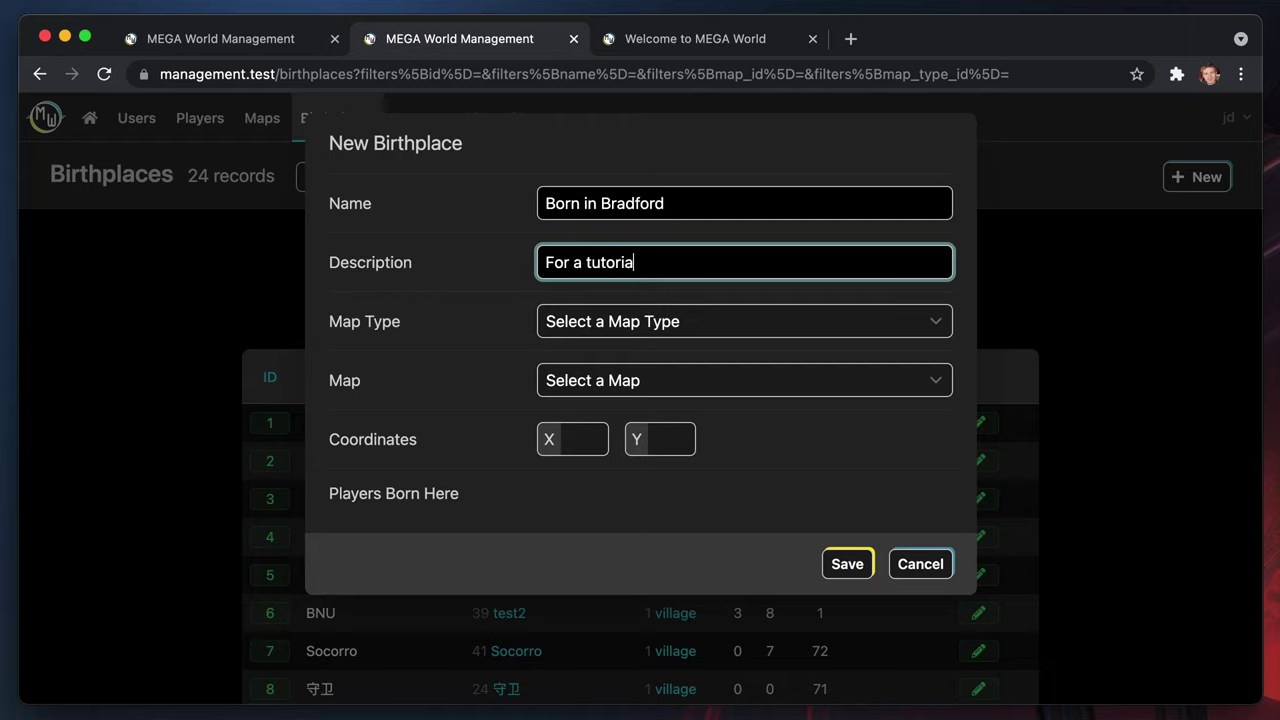
text(l)
key(Tab)
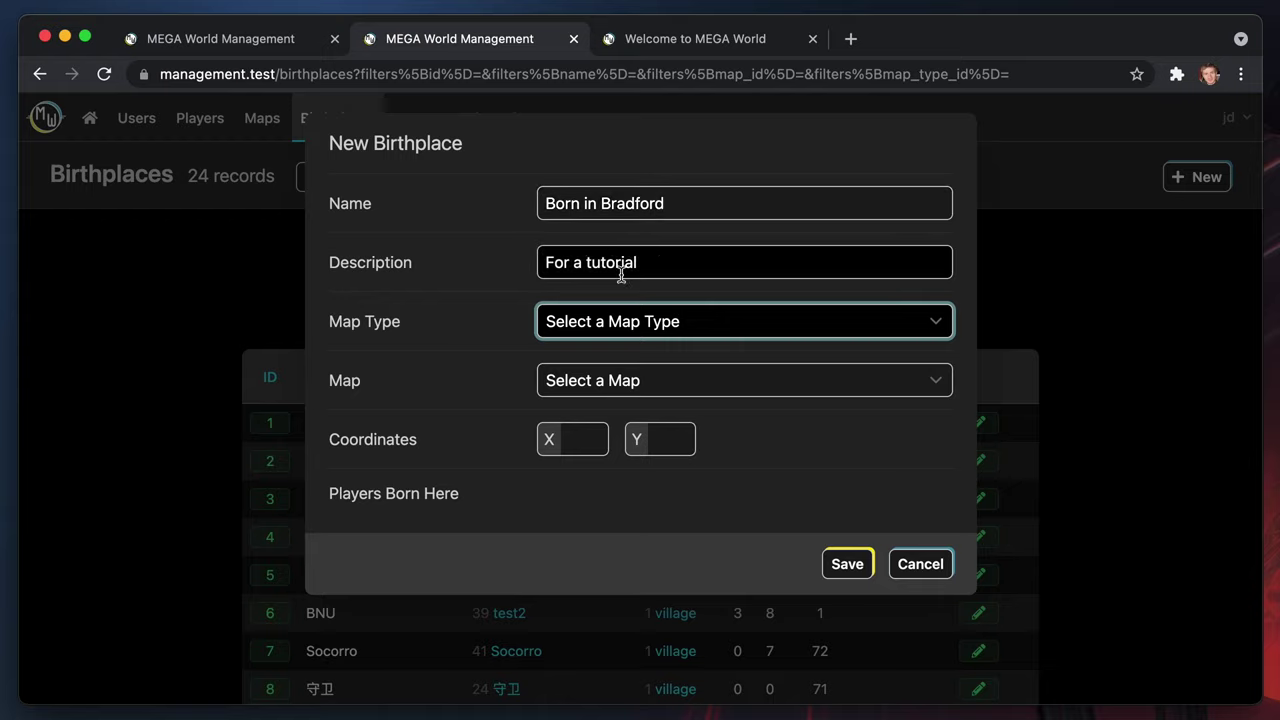
Set the new birthplace's map type to DemoVideo and its map to Bradford
click(648, 321)
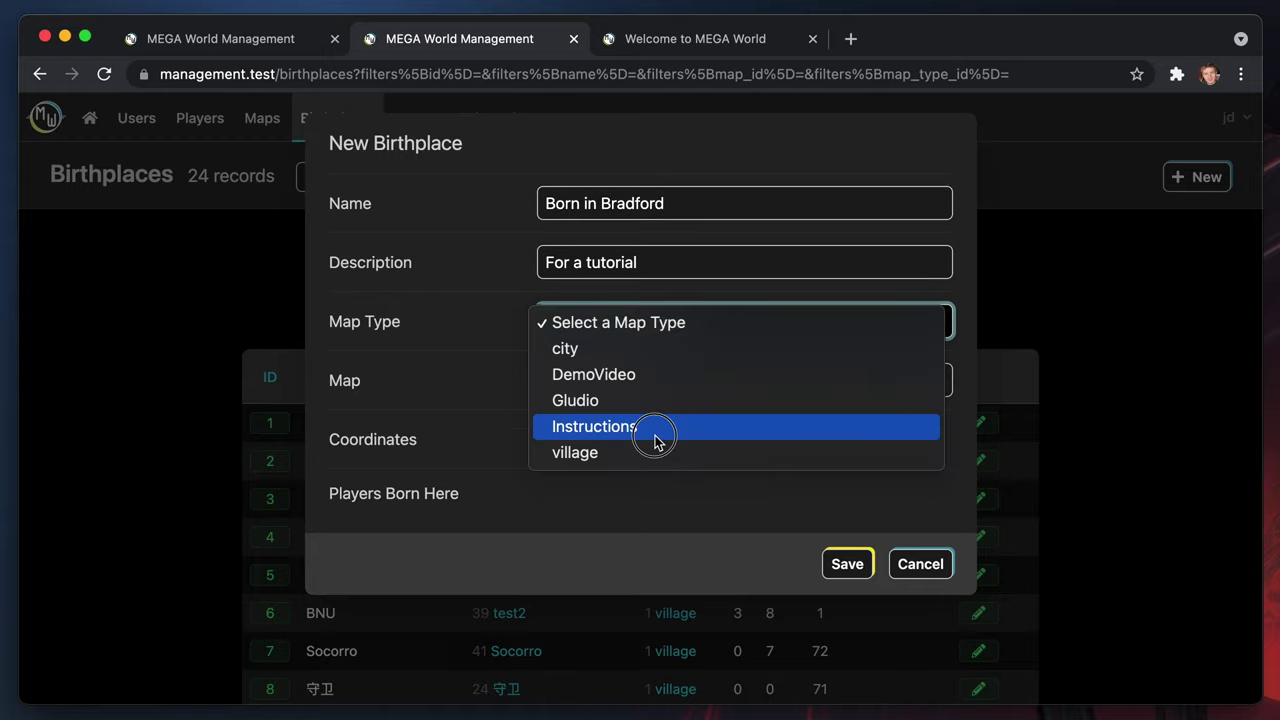
click(642, 376)
click(658, 381)
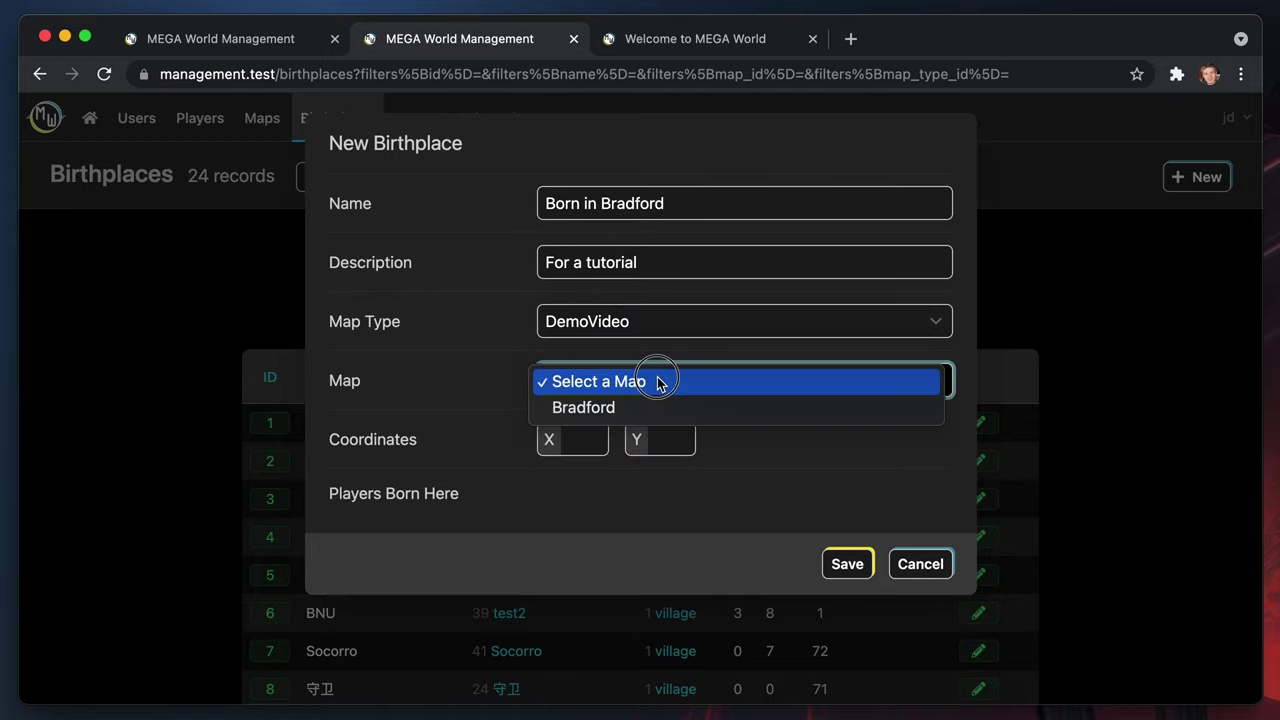
click(590, 407)
click(581, 449)
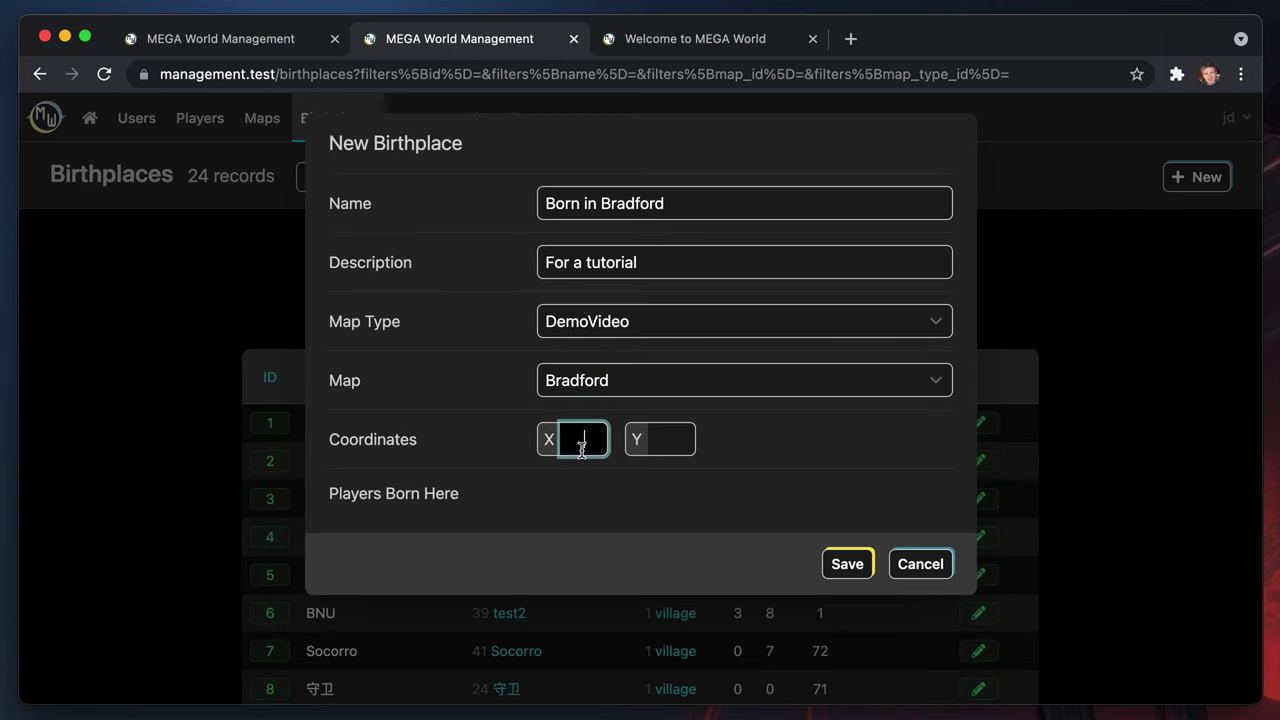
Open the Bradford map in a separate browser tab from the Maps list sorted by descending ID
click(214, 40)
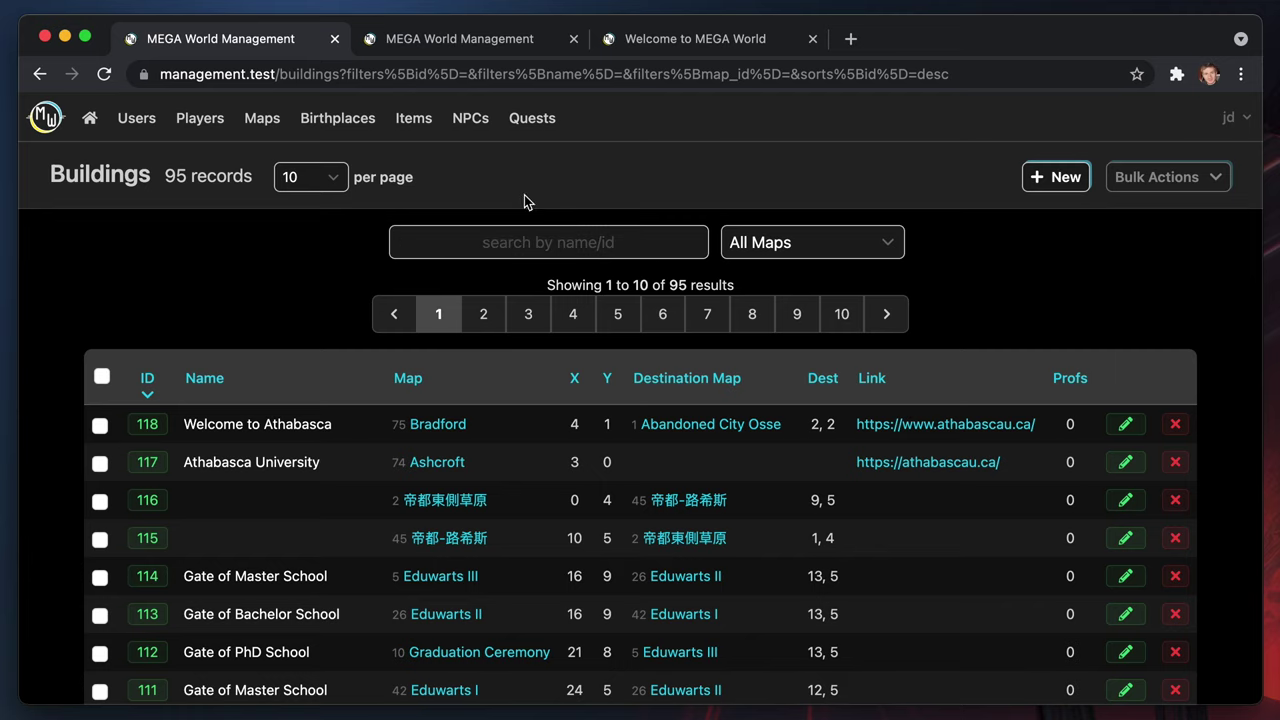
click(258, 119)
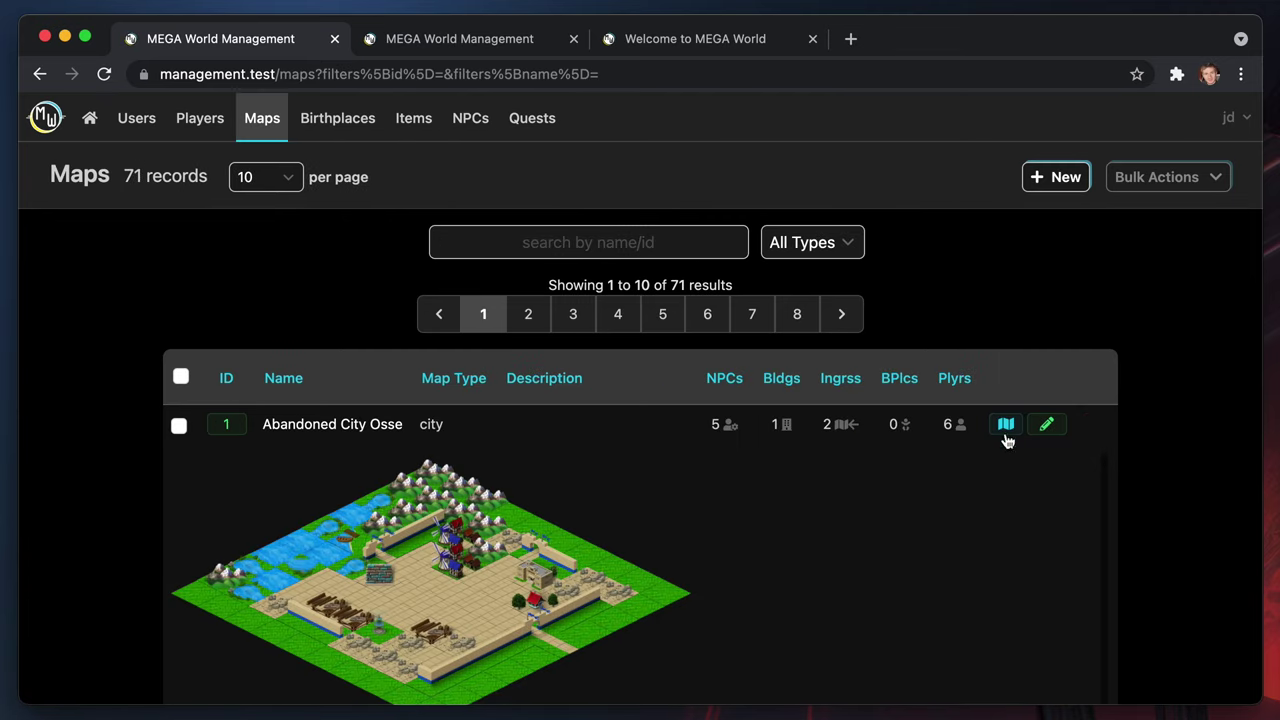
super+click(1003, 430)
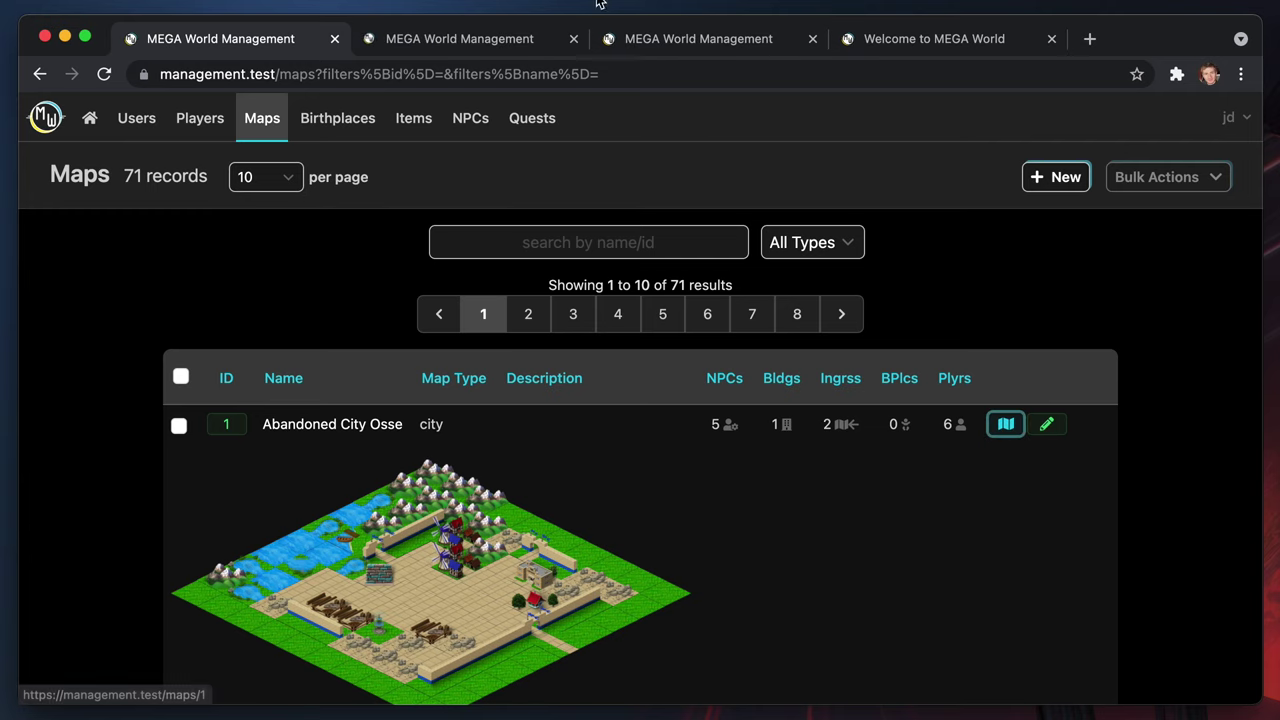
click(421, 38)
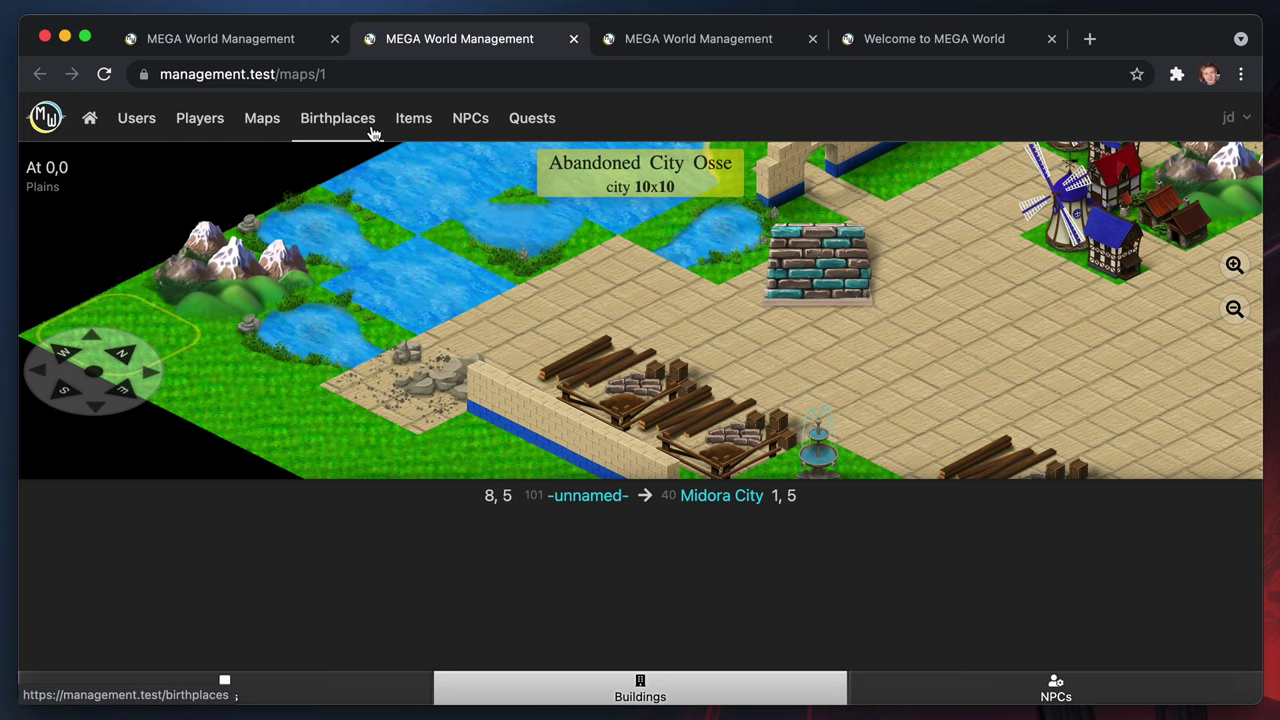
click(265, 128)
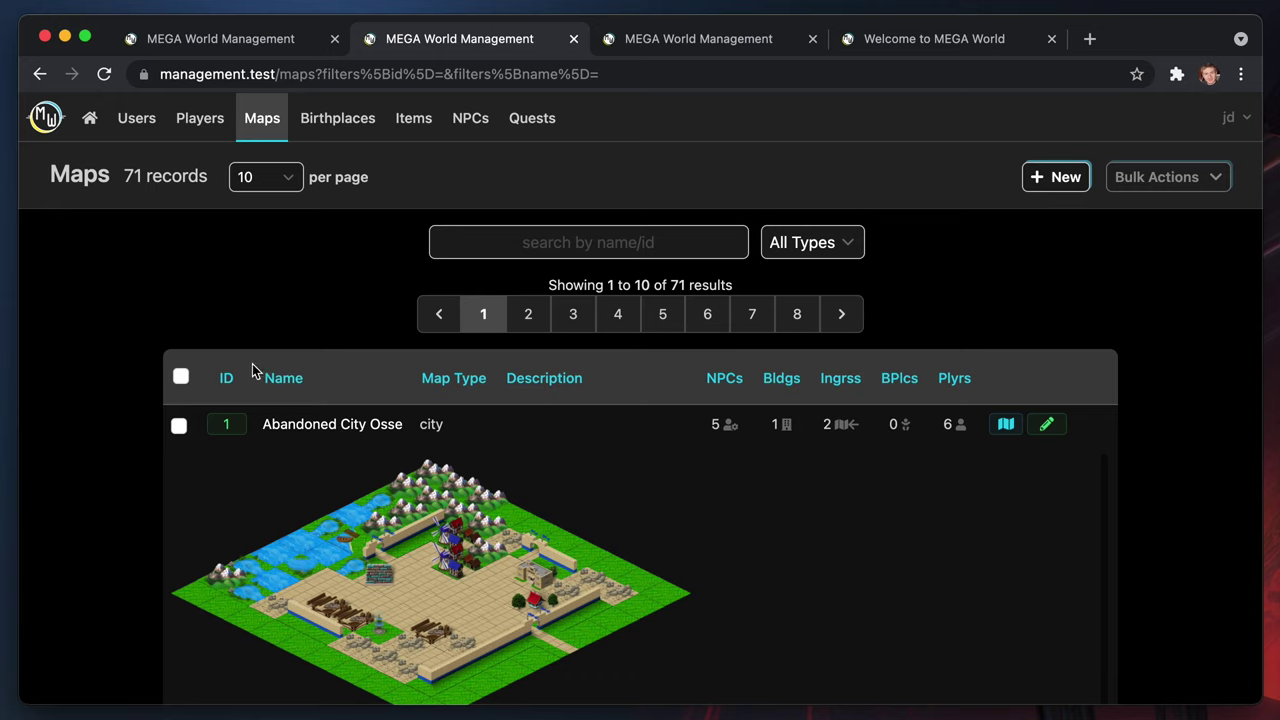
click(227, 384)
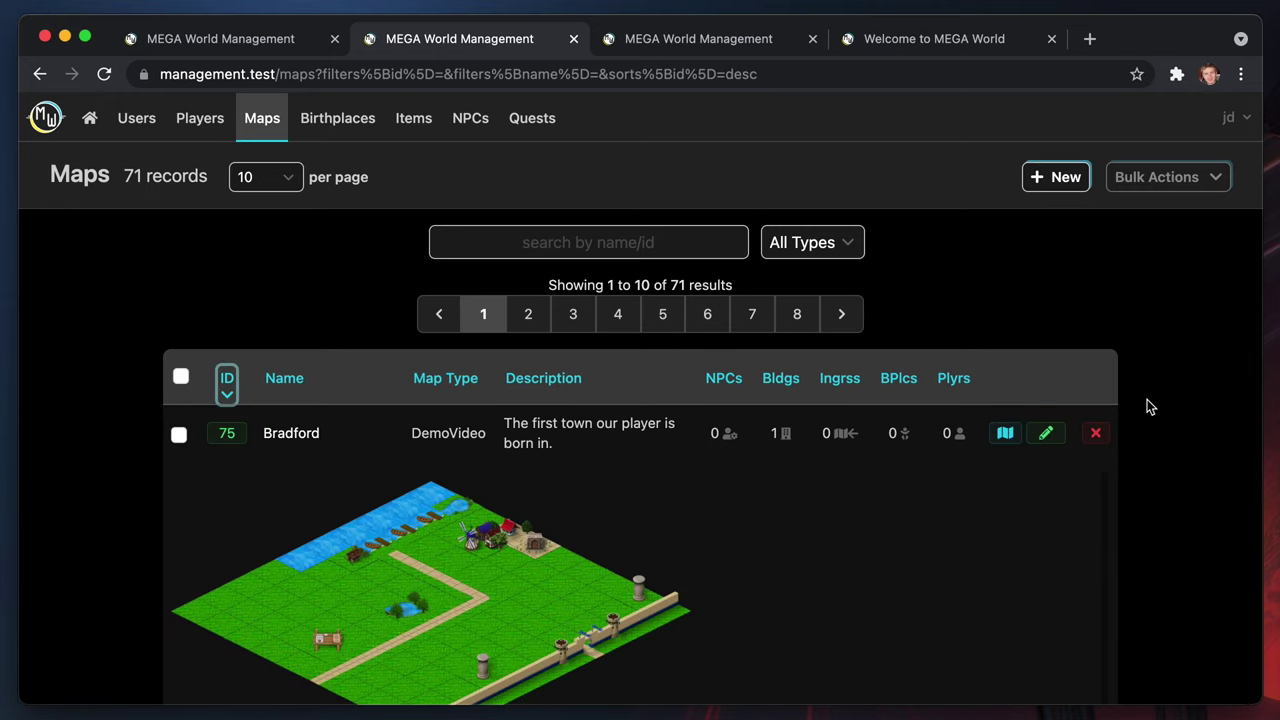
click(1005, 436)
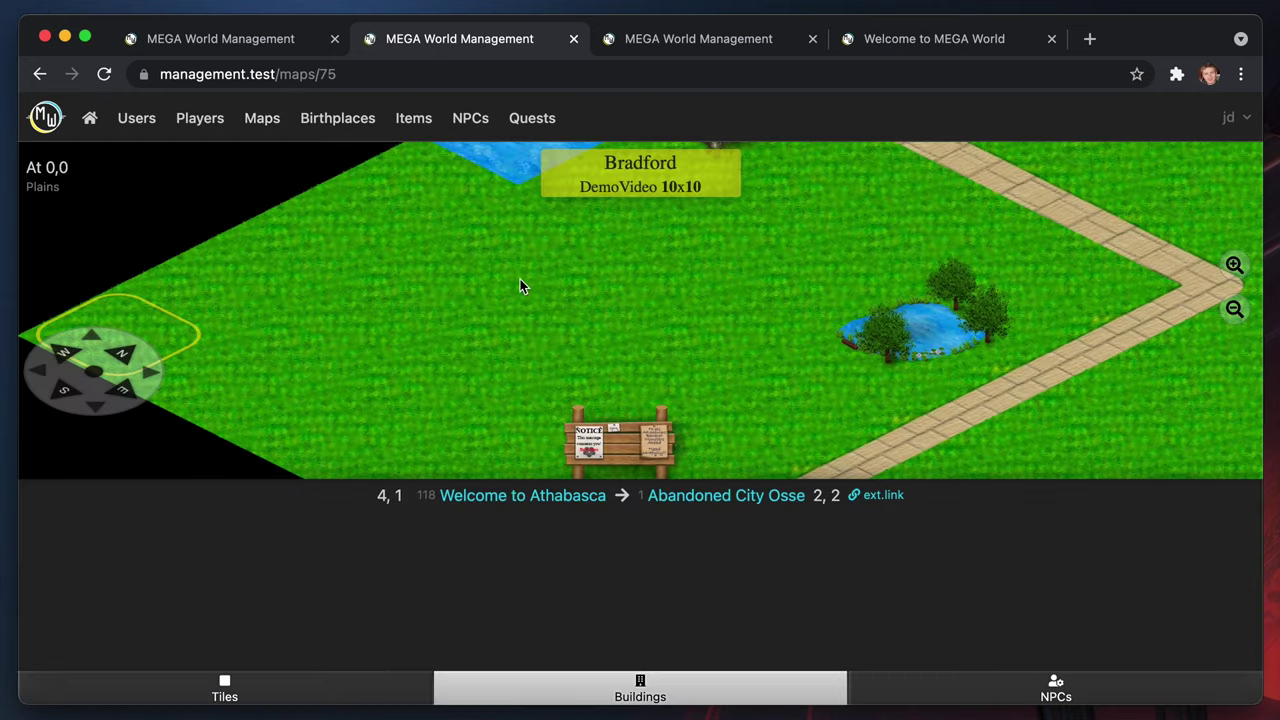
Move the map cursor across Bradford to the cottage beside the water to read its tile coordinates
key(Right)
key(Right)
key(Right)
key(Right)
key(Up)
key(Up)
key(Up)
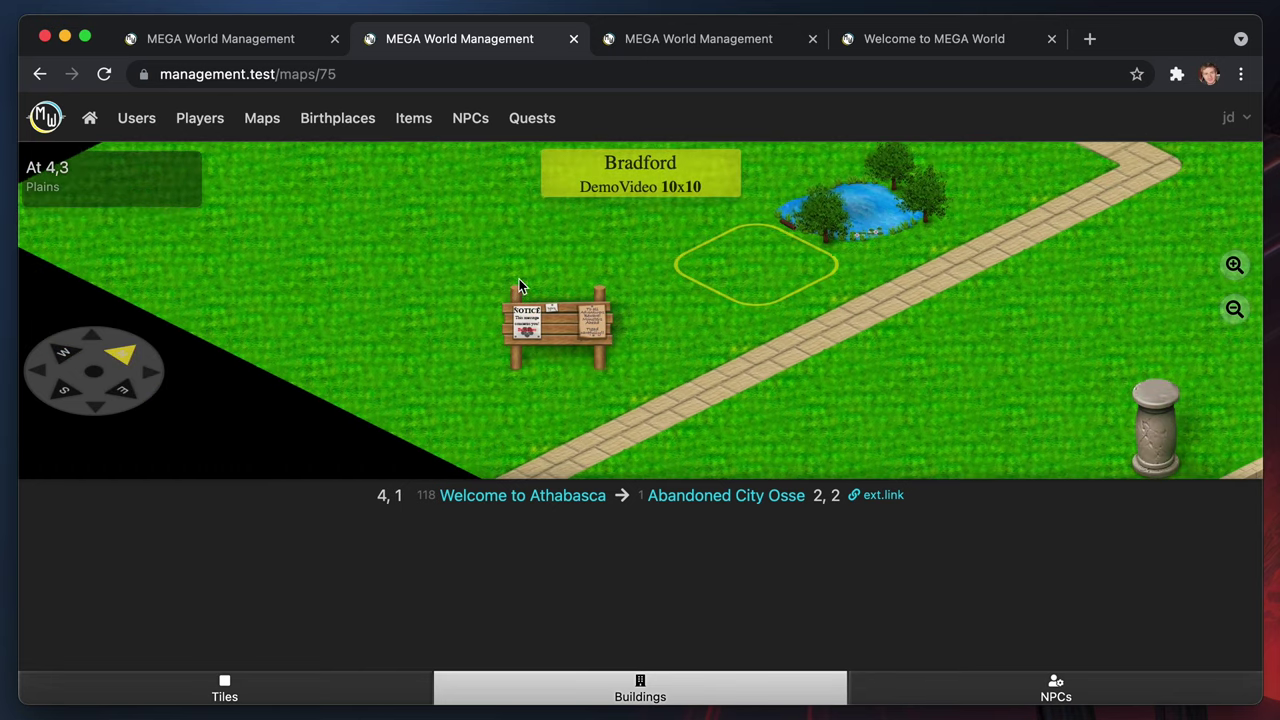
key(Left)
key(Left)
key(Up)
key(Up)
key(Up)
key(Left)
key(Down)
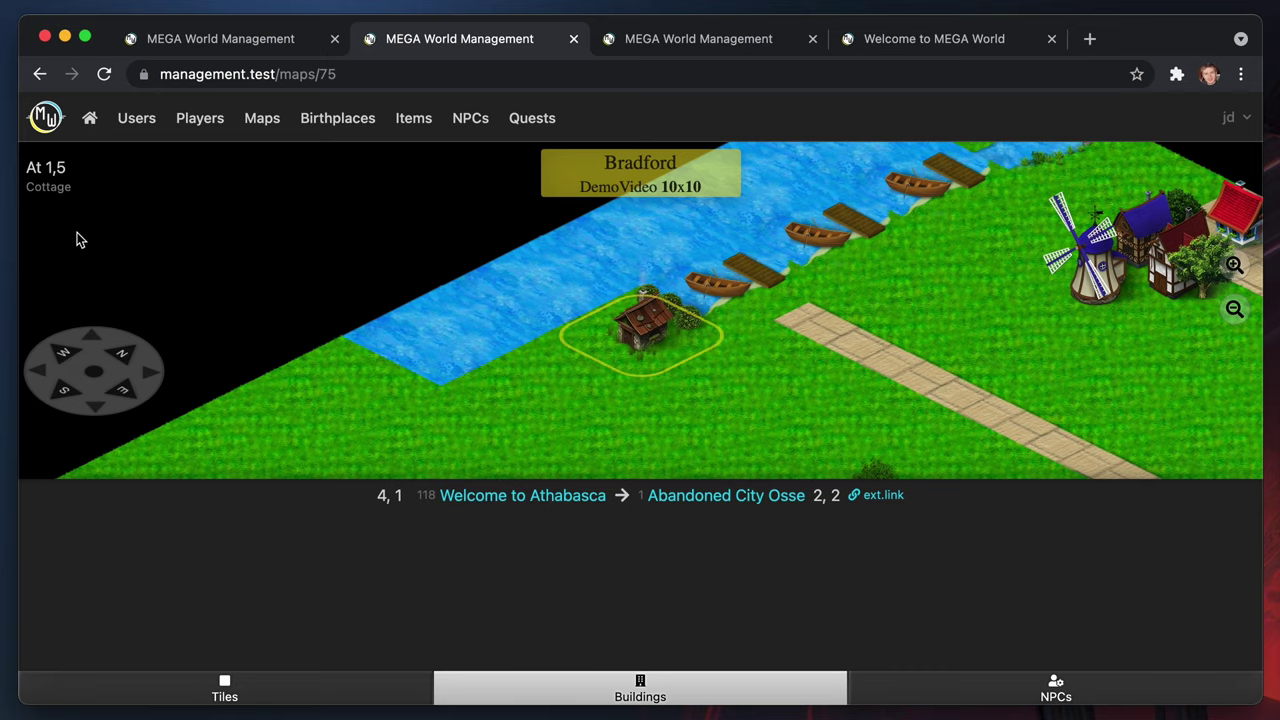
Save the new birthplace at coordinates X 1, Y 5 and sort the birthplaces by descending ID
click(244, 44)
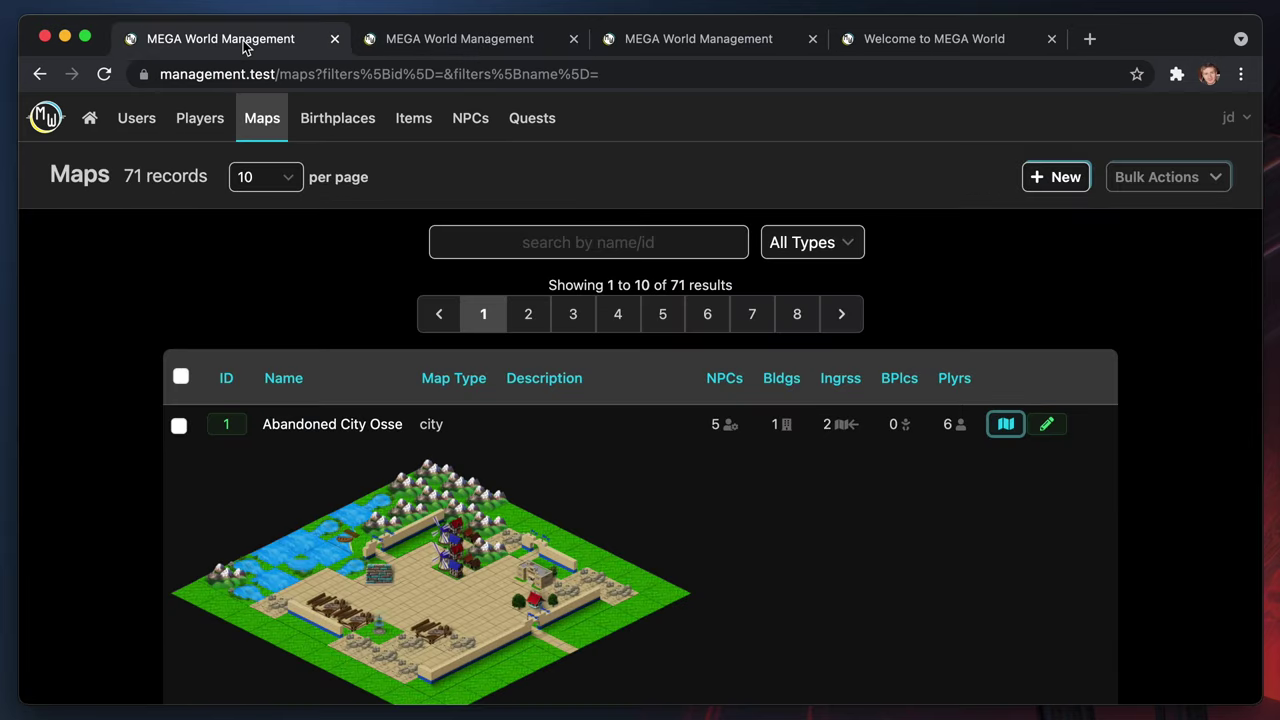
click(700, 40)
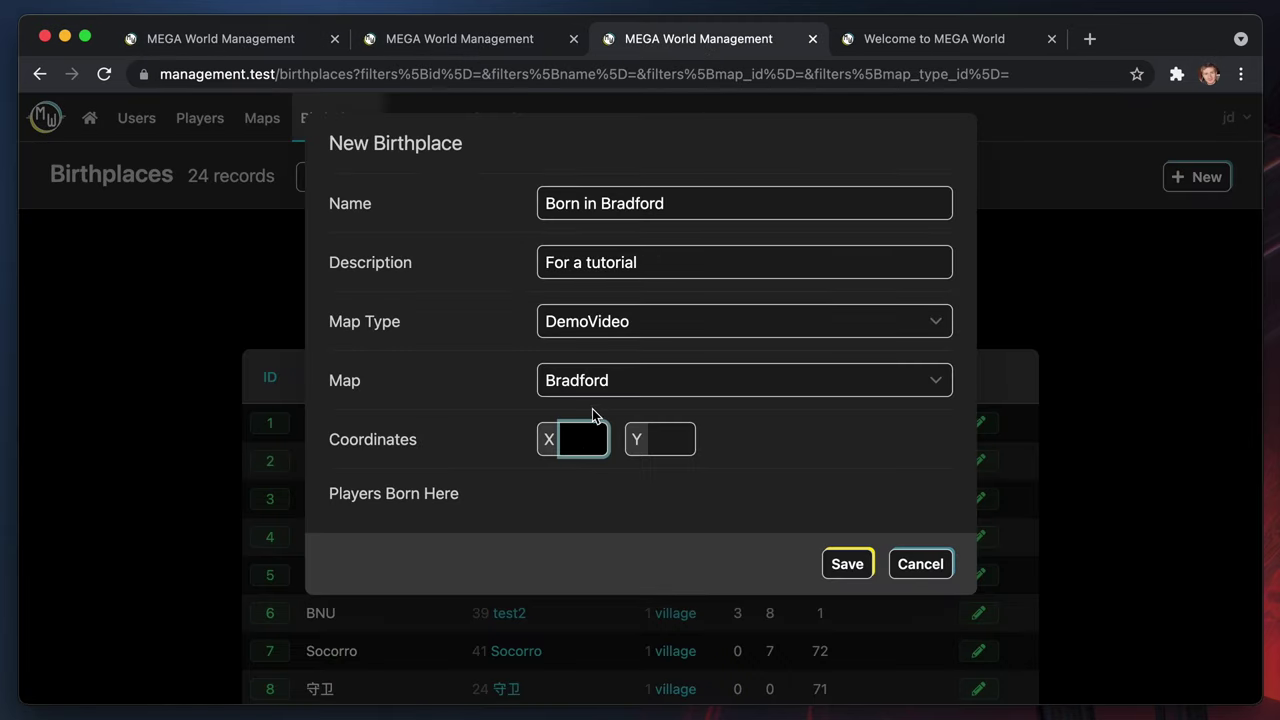
text(1)
click(676, 443)
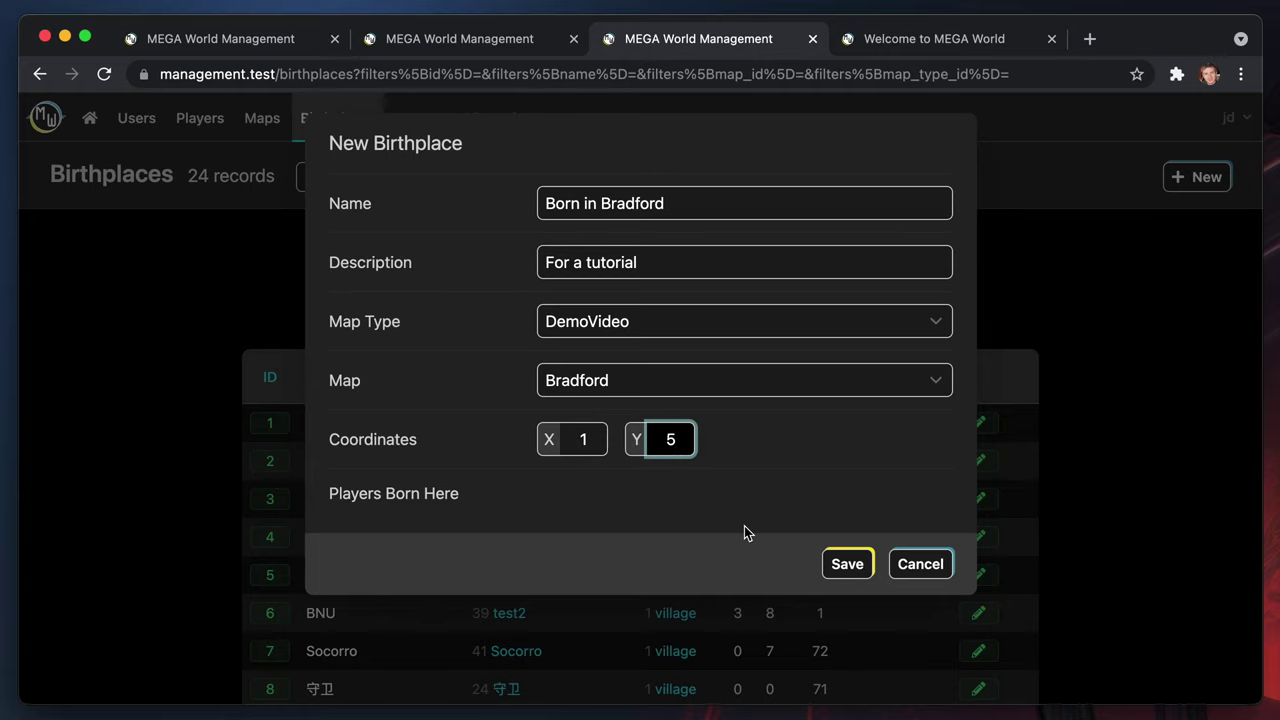
click(845, 566)
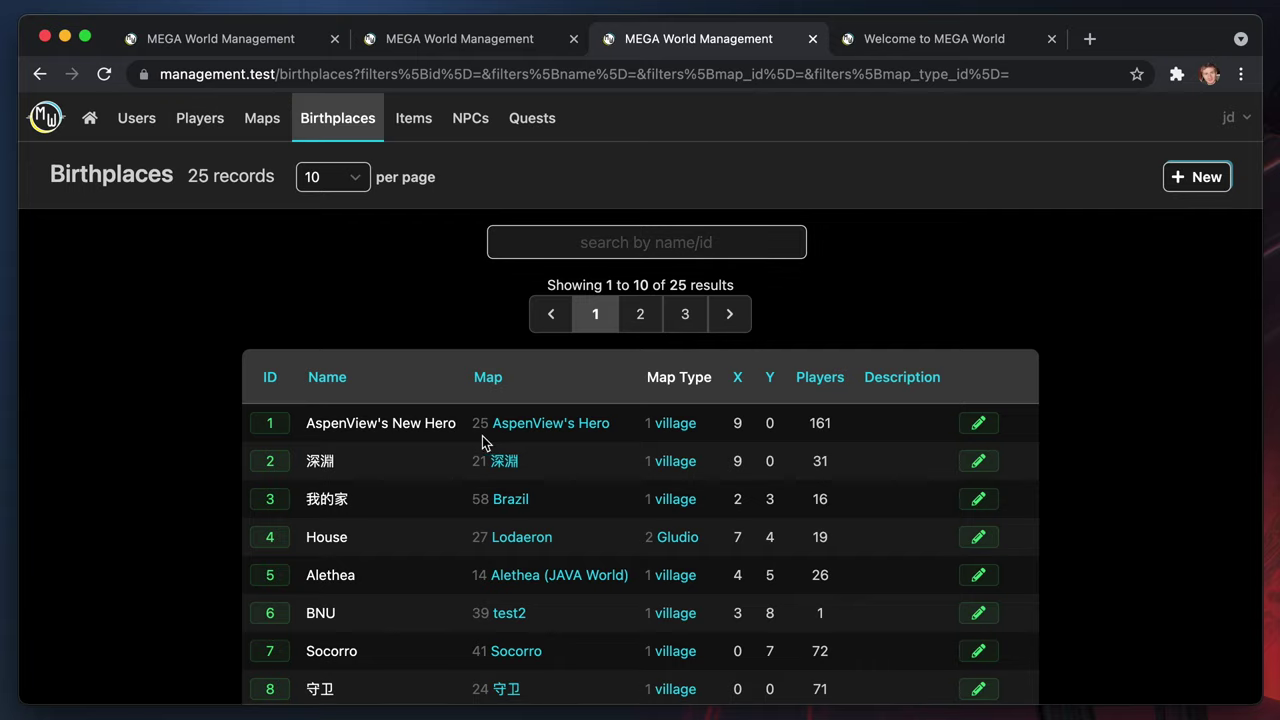
click(272, 380)
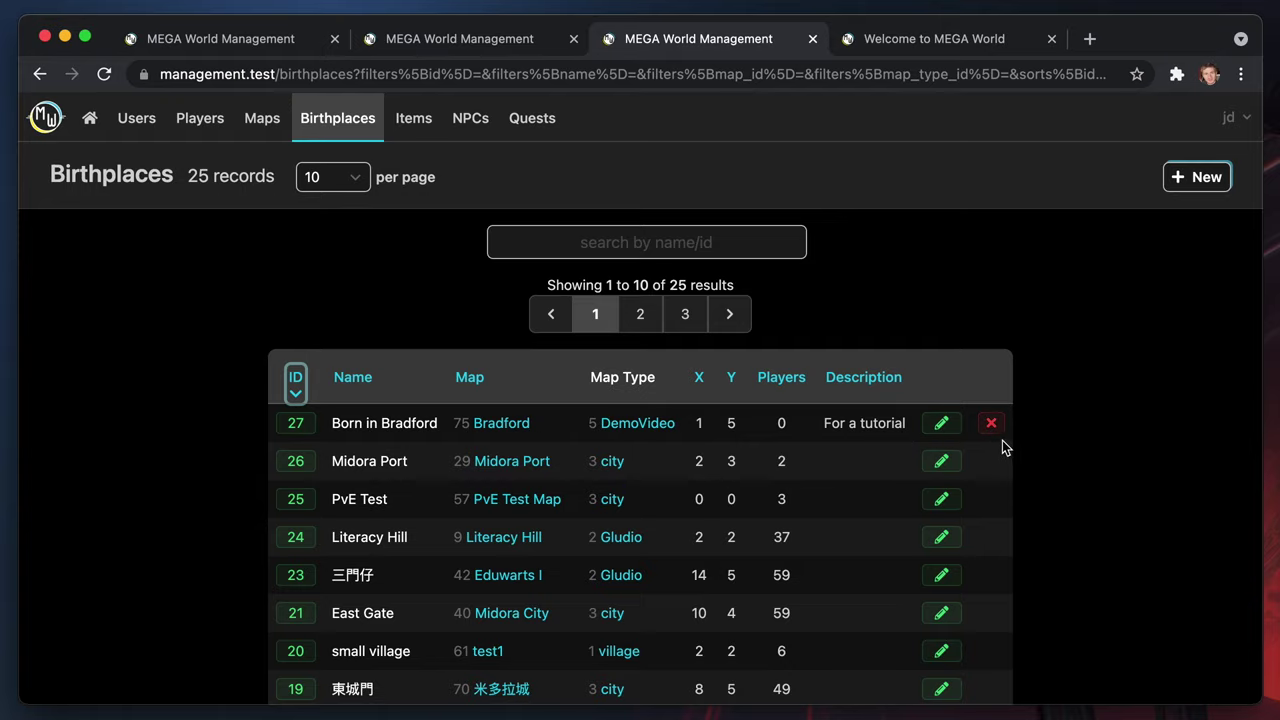
Switch to the MEGA World game site, look over its welcome page and enter the game
click(950, 40)
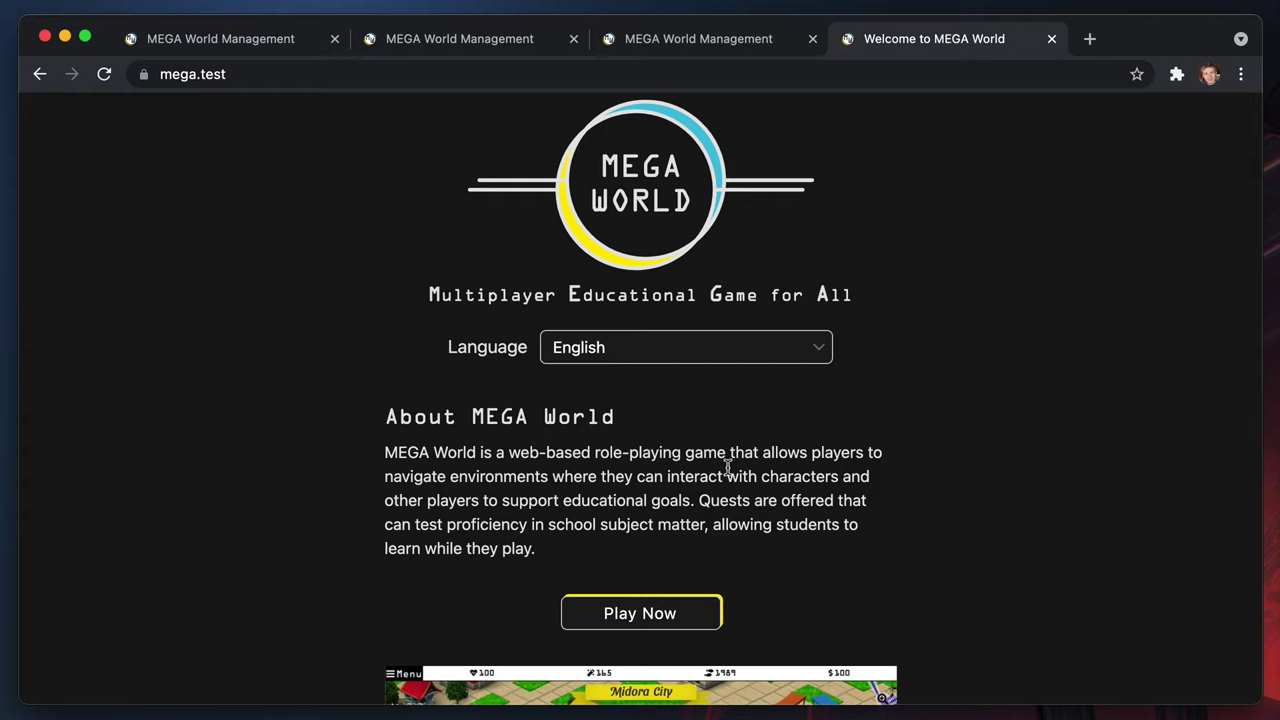
scroll(716, 527, down, 1)
scroll(716, 527, down, 1)
scroll(716, 527, up, 3)
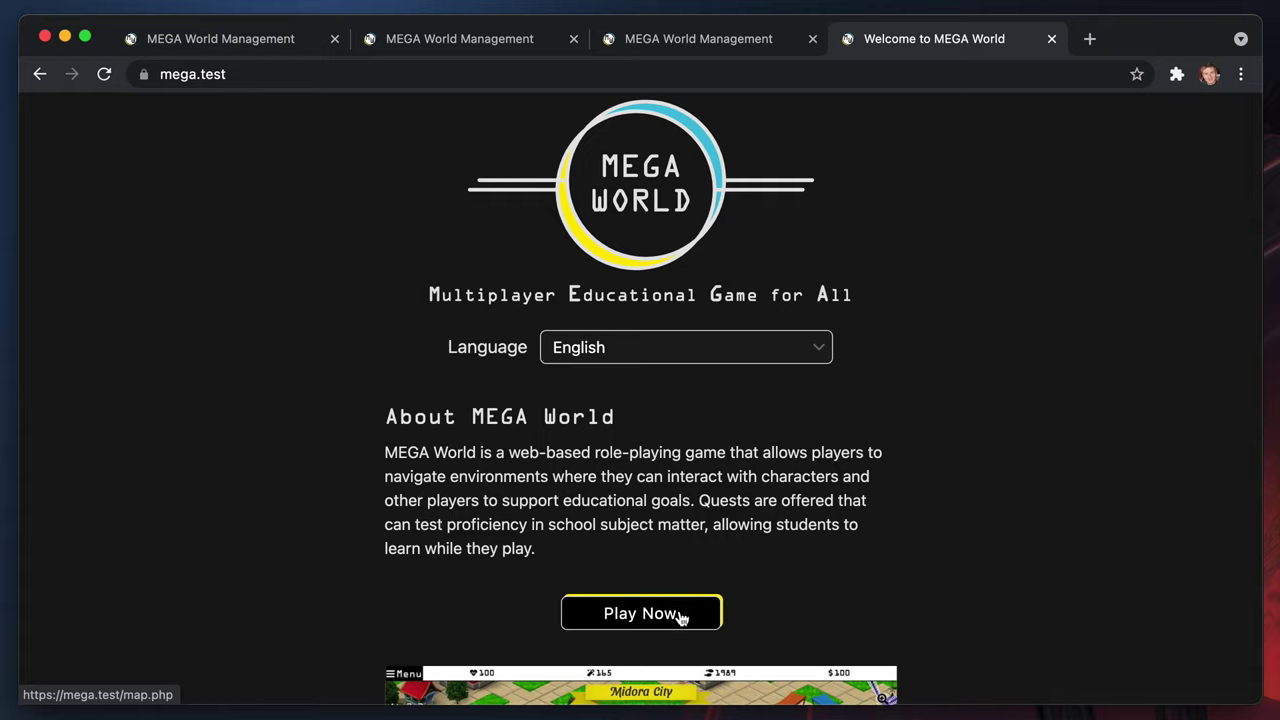
scroll(658, 590, down, 6)
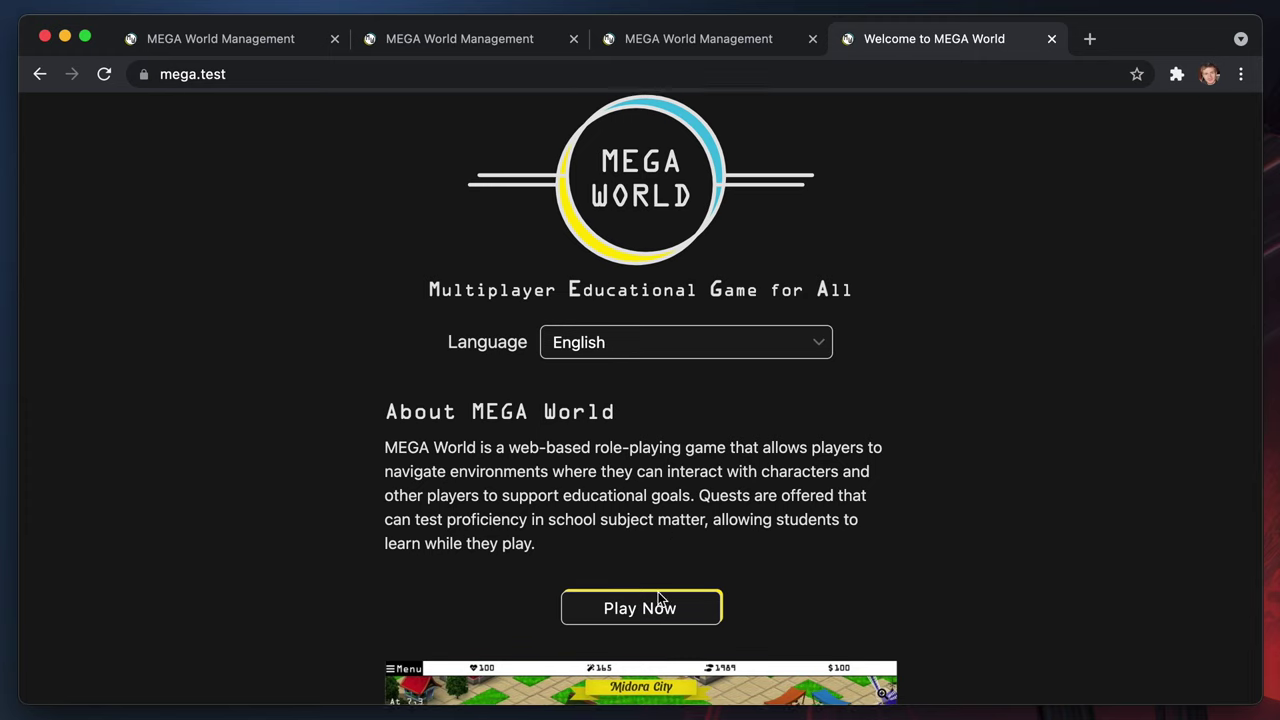
scroll(658, 597, up, 5)
click(655, 432)
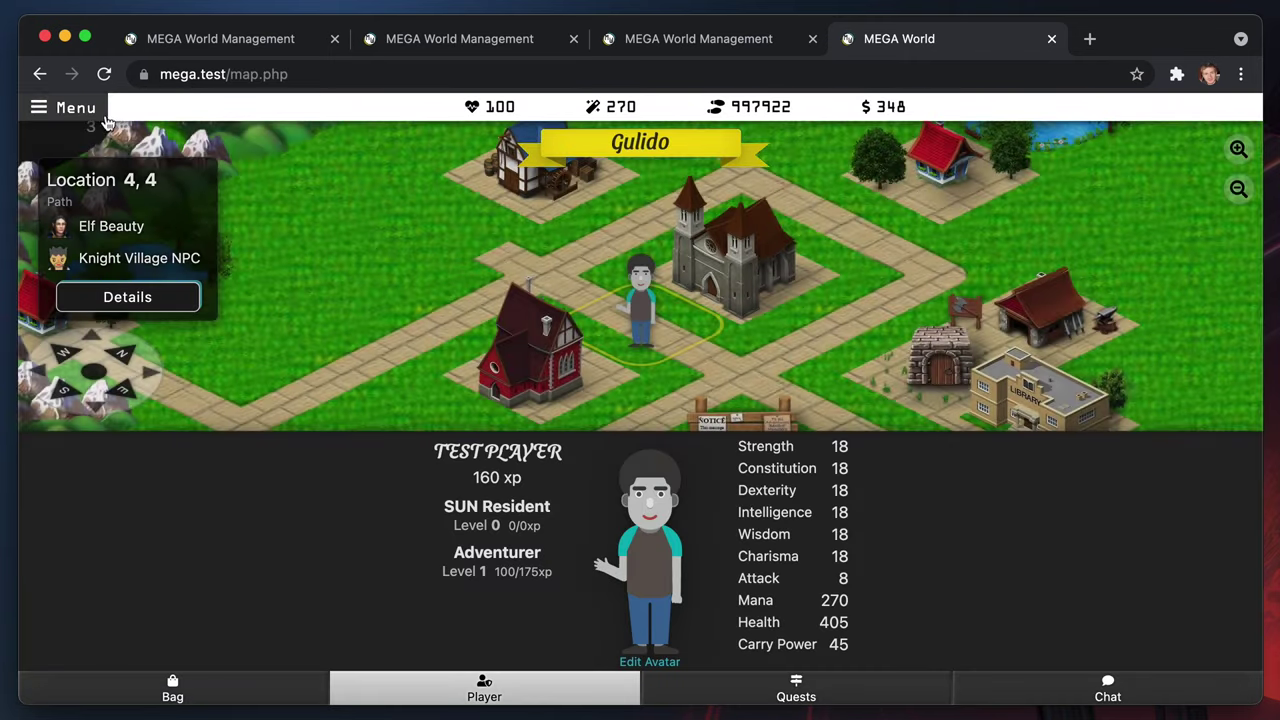
Leave the current player, start a new one and name the character "JD Video"
click(78, 107)
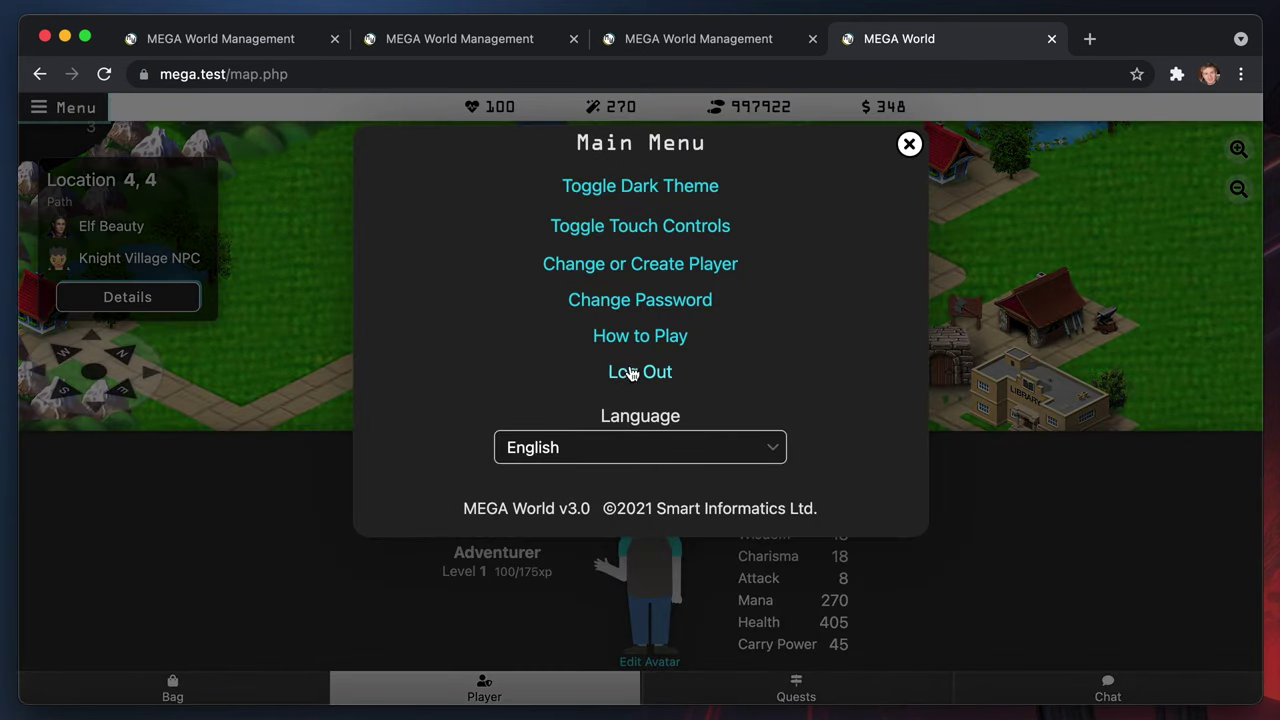
click(645, 265)
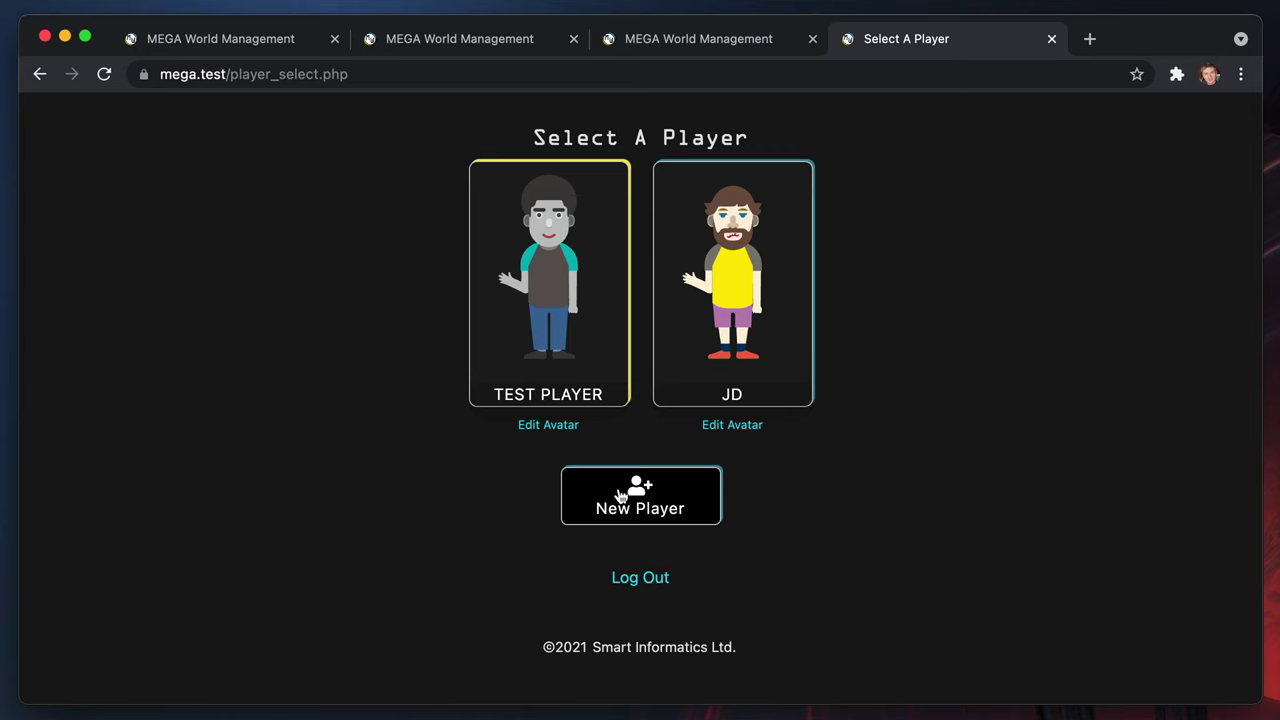
click(632, 506)
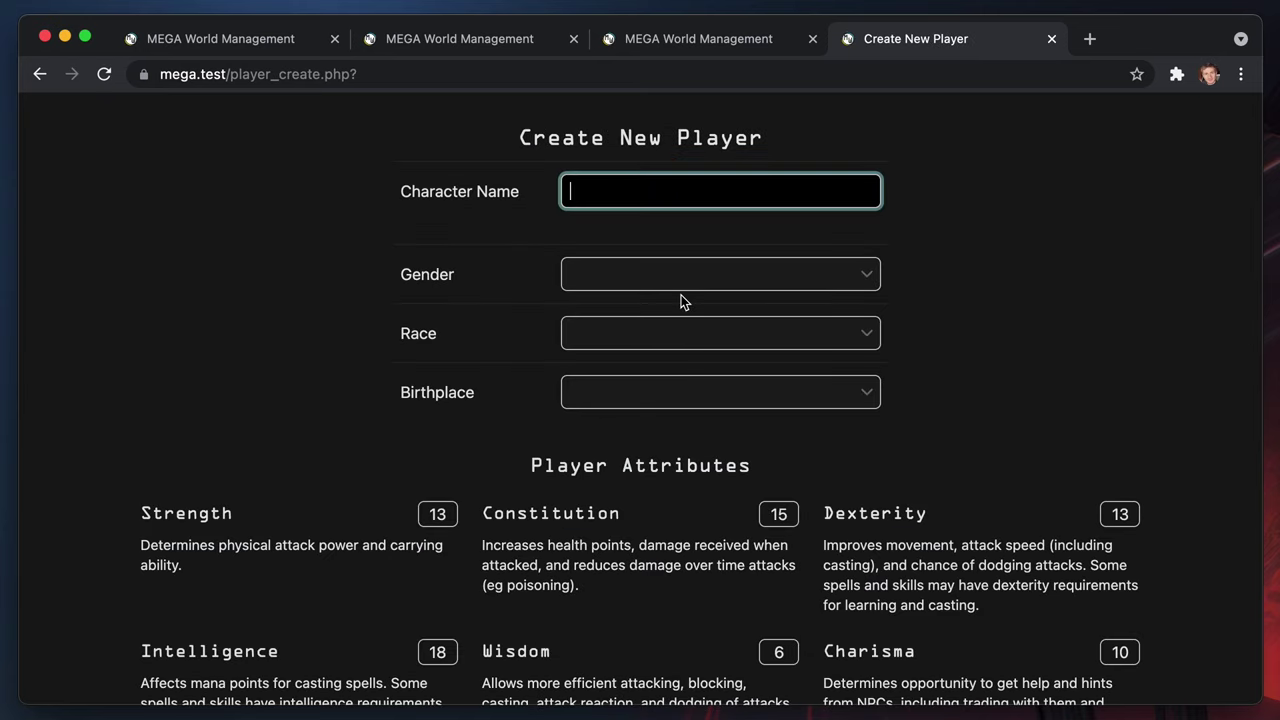
text(JD Video)
key(Tab)
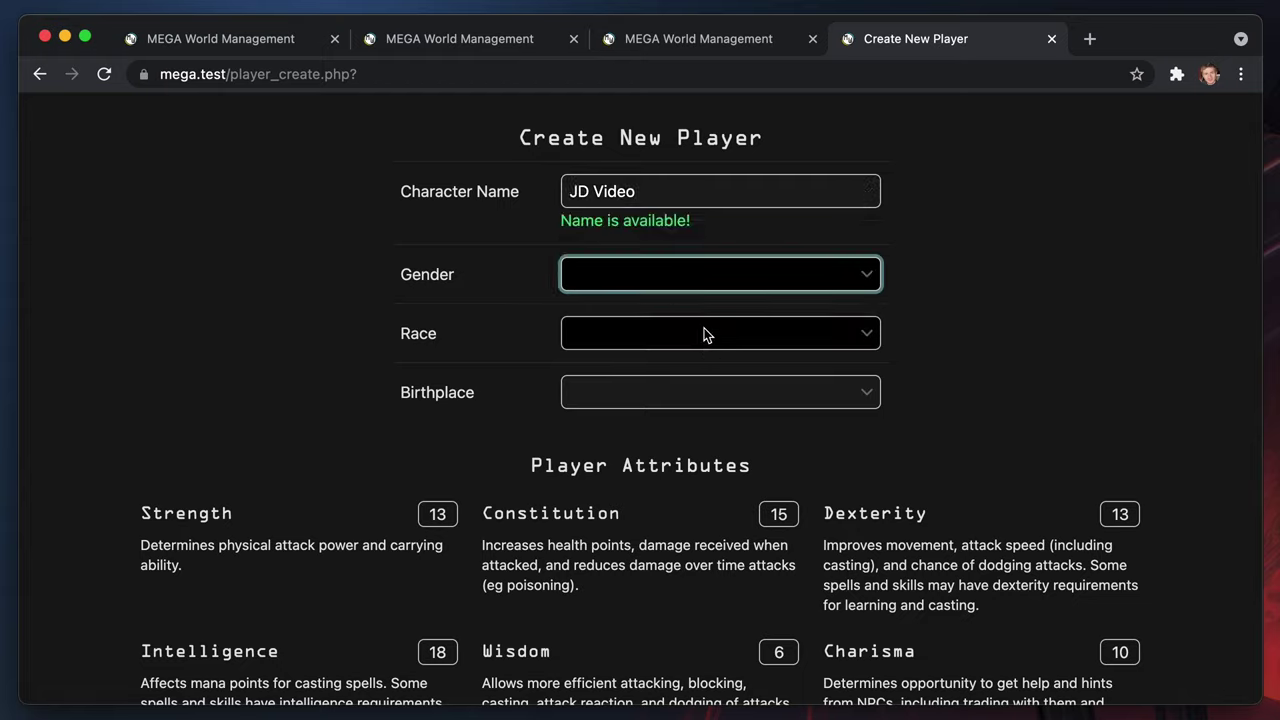
Set the new player's gender to Male, race to Dwarf and birthplace to Born in Bradford (Bradford)
click(680, 277)
click(648, 302)
click(663, 329)
click(672, 393)
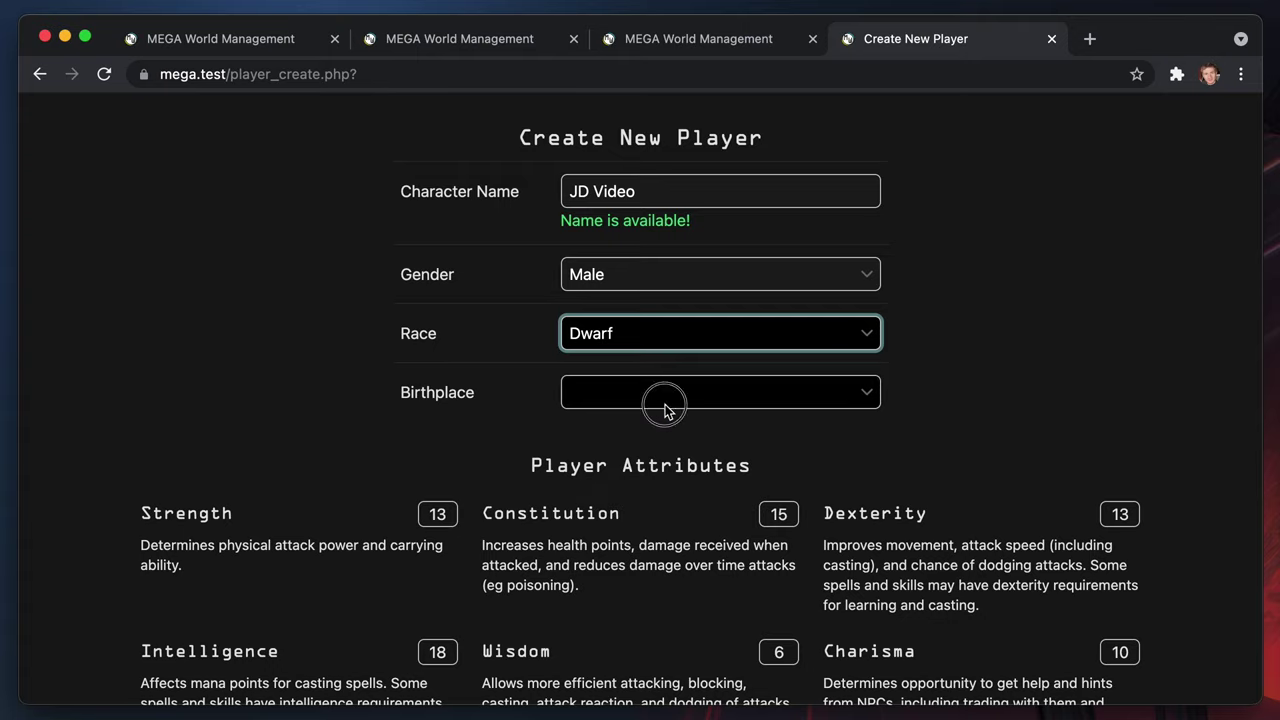
click(664, 405)
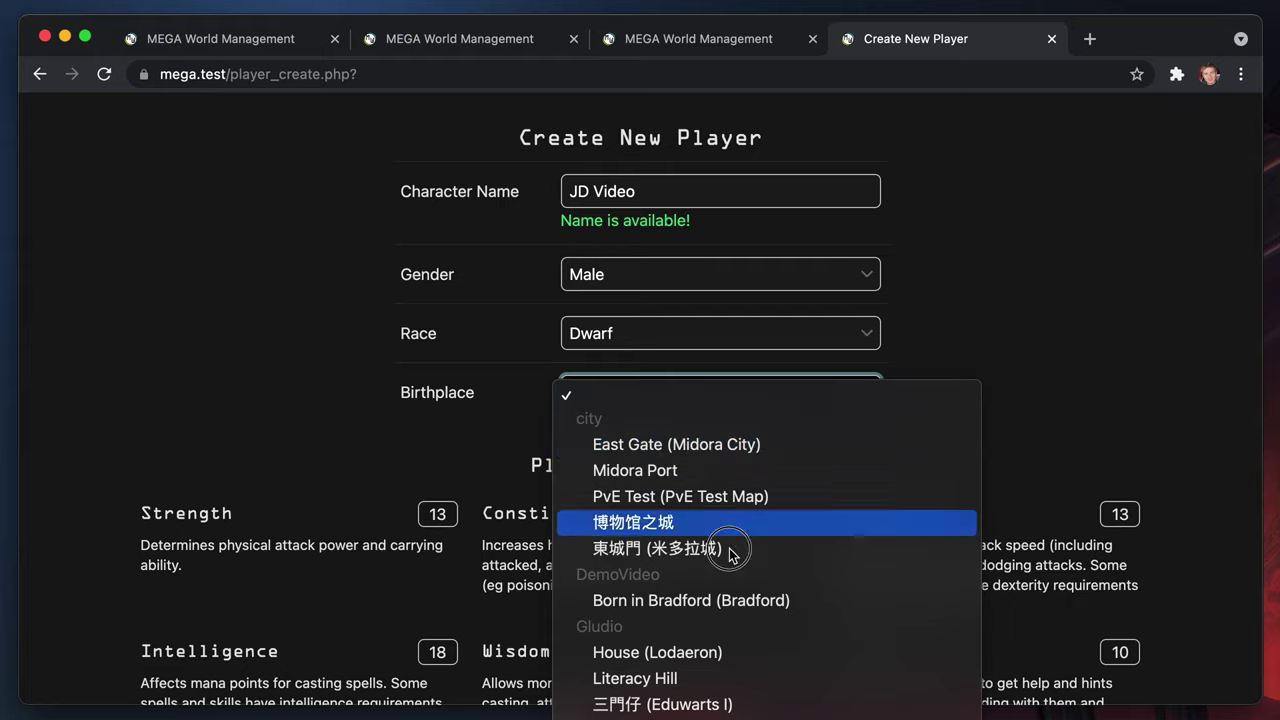
click(735, 602)
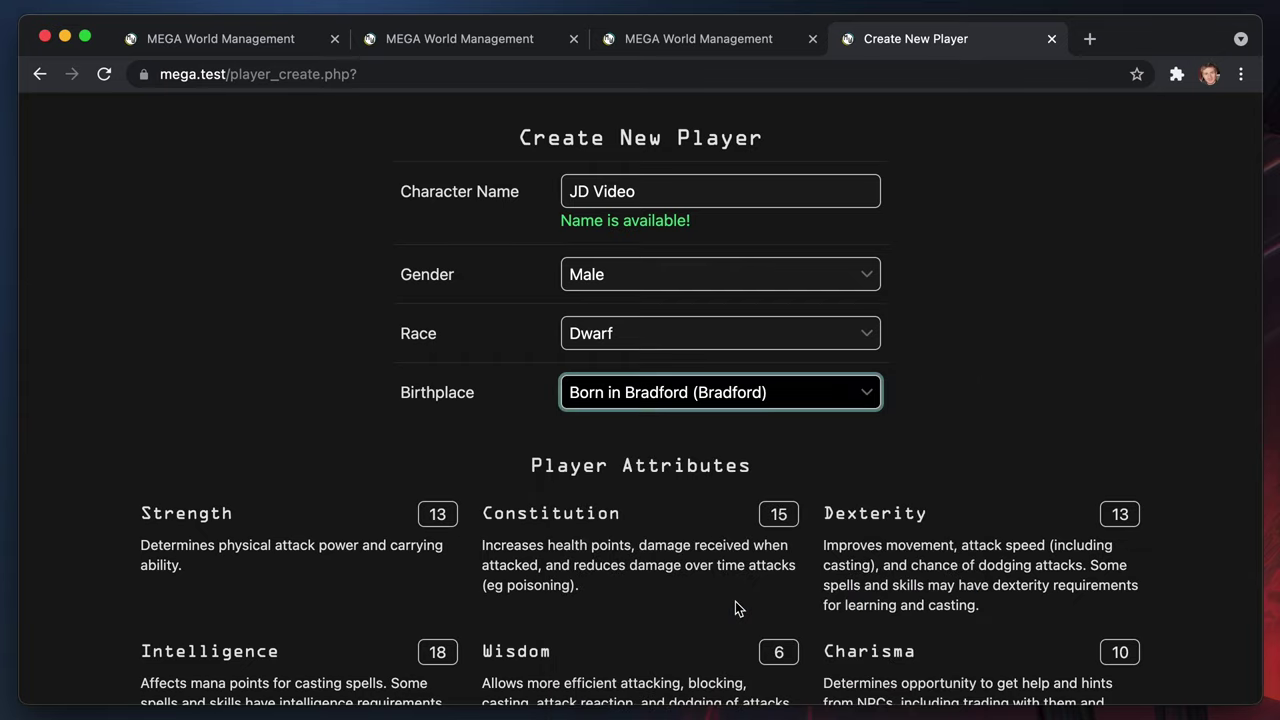
Accept the rolled player attributes and save the suggested Dwarf Male avatar
scroll(648, 606, down, 5)
click(648, 608)
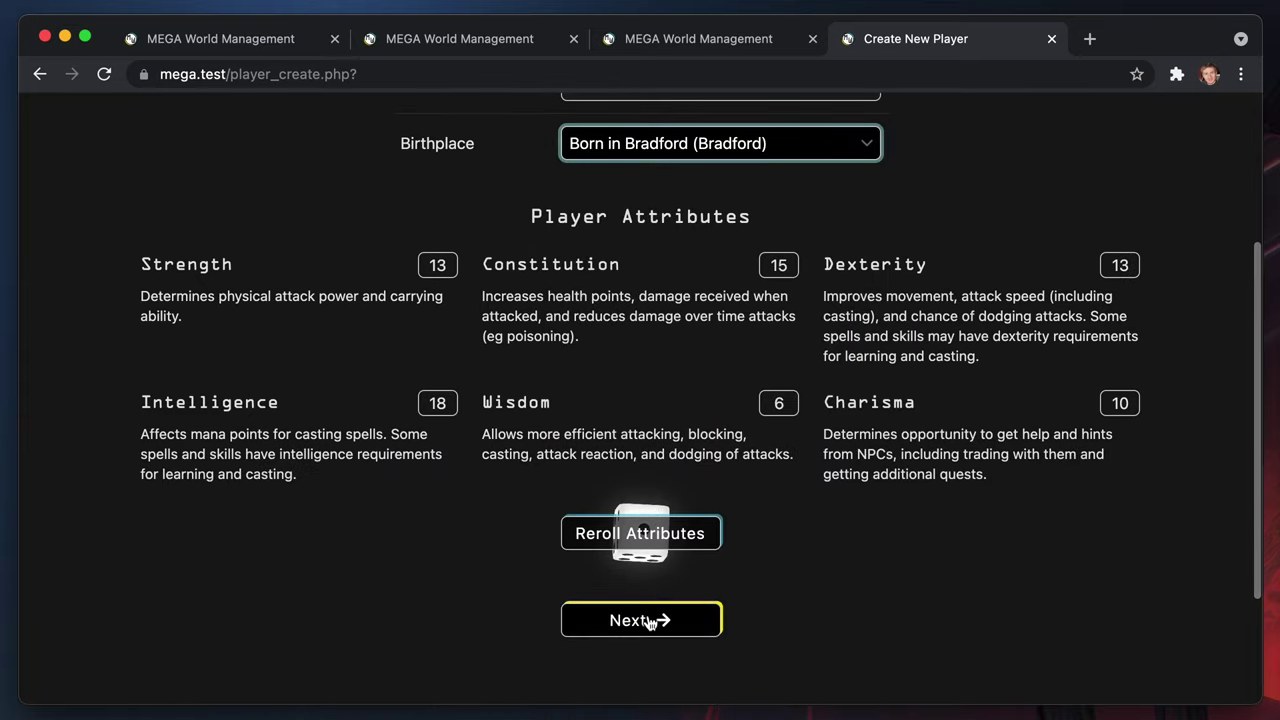
scroll(560, 590, down, 3)
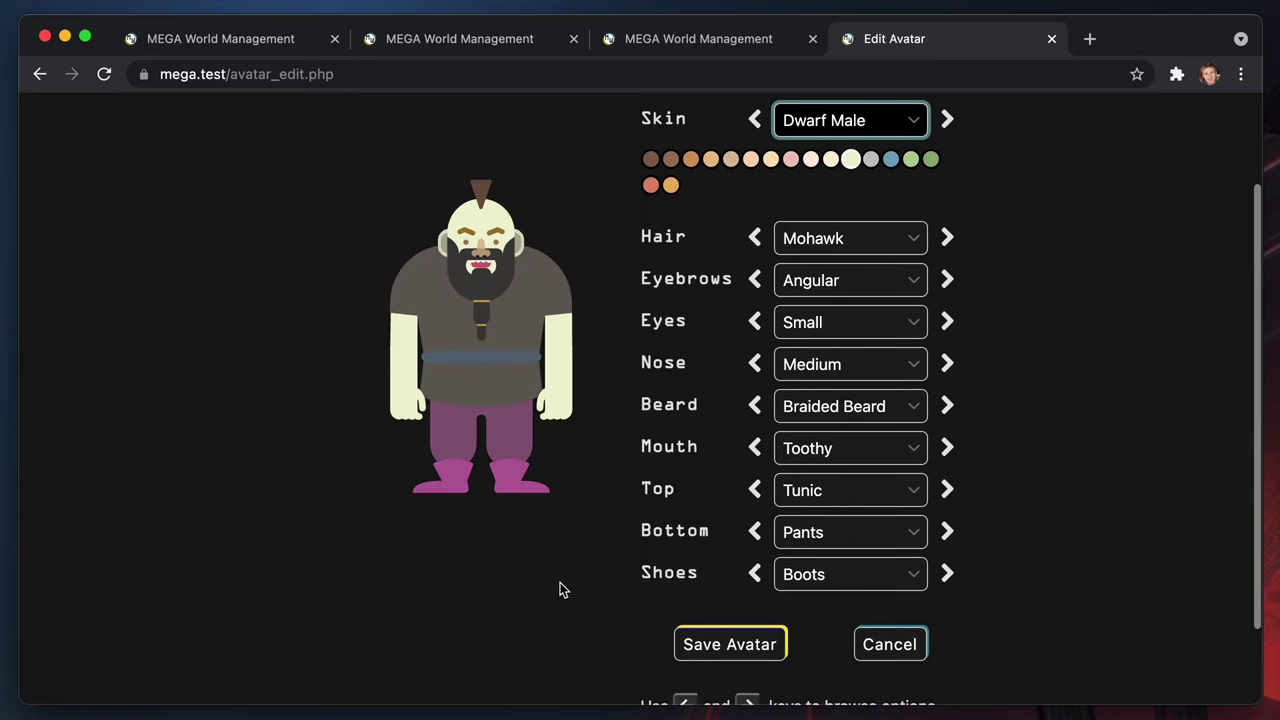
click(731, 646)
Enter the game as the new player and travel from Bradford's bulletin board at 4, 1 to Abandoned City Osse
click(807, 307)
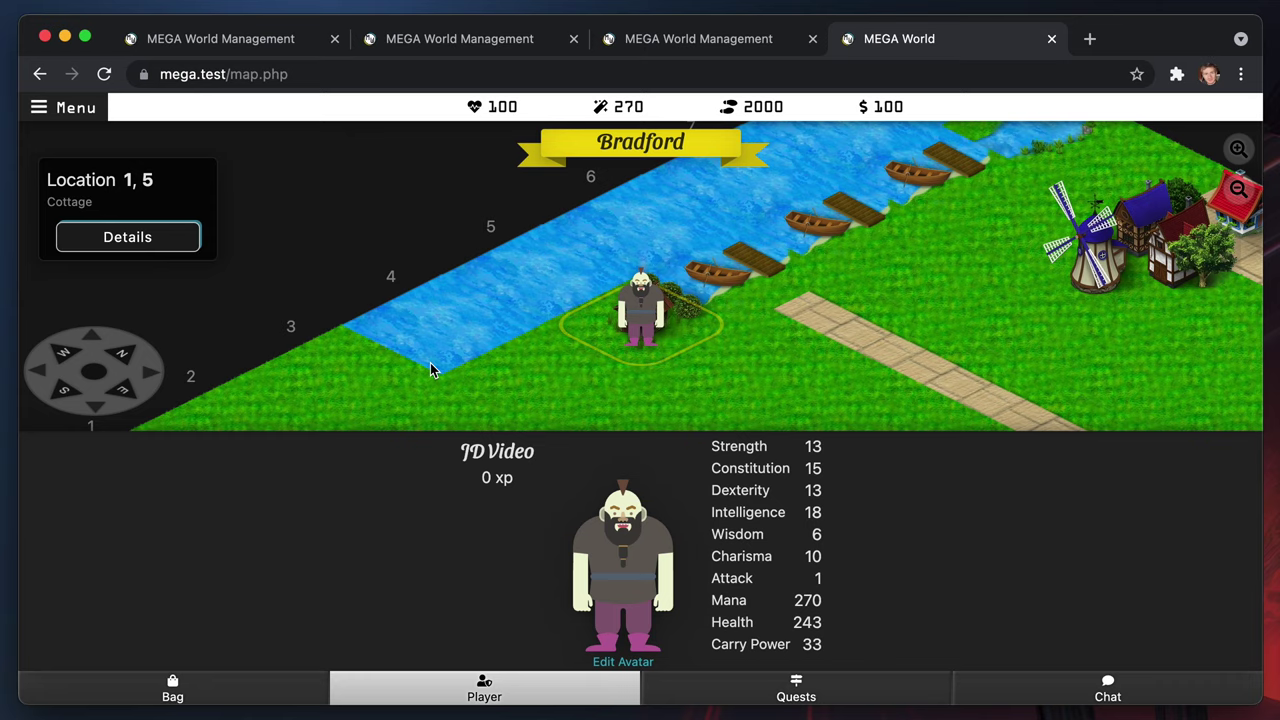
click(430, 363)
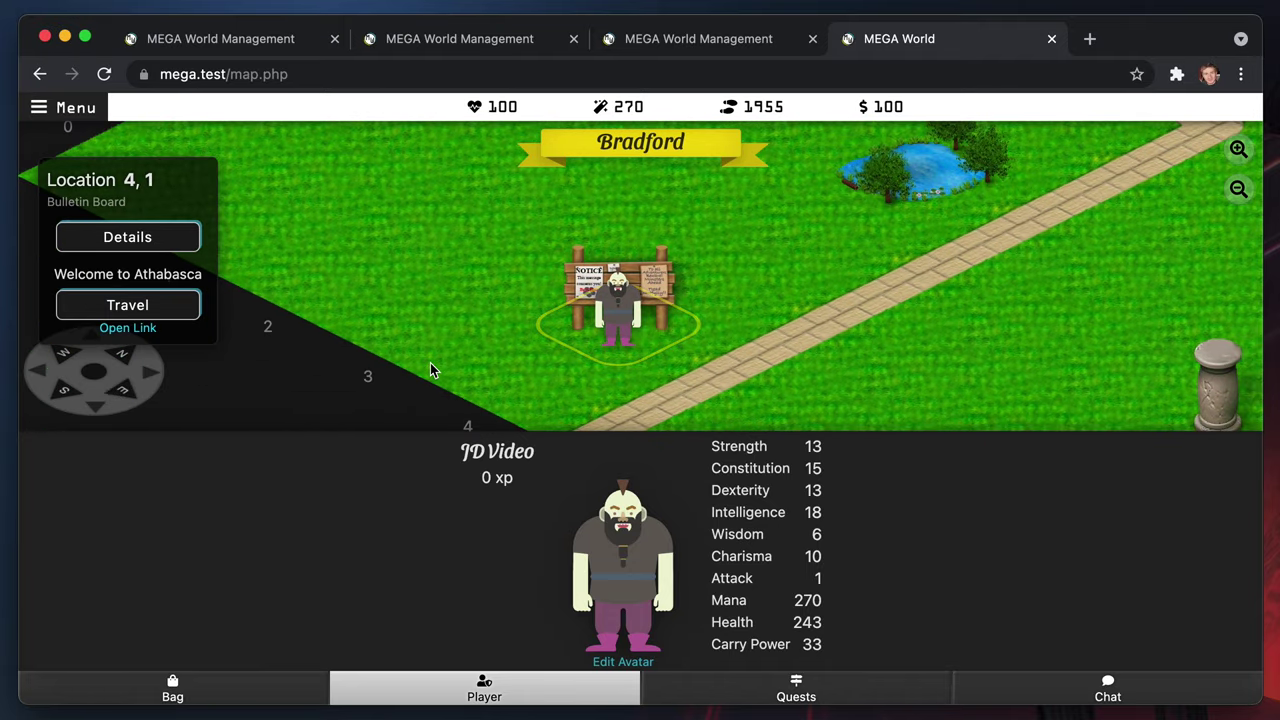
click(125, 306)
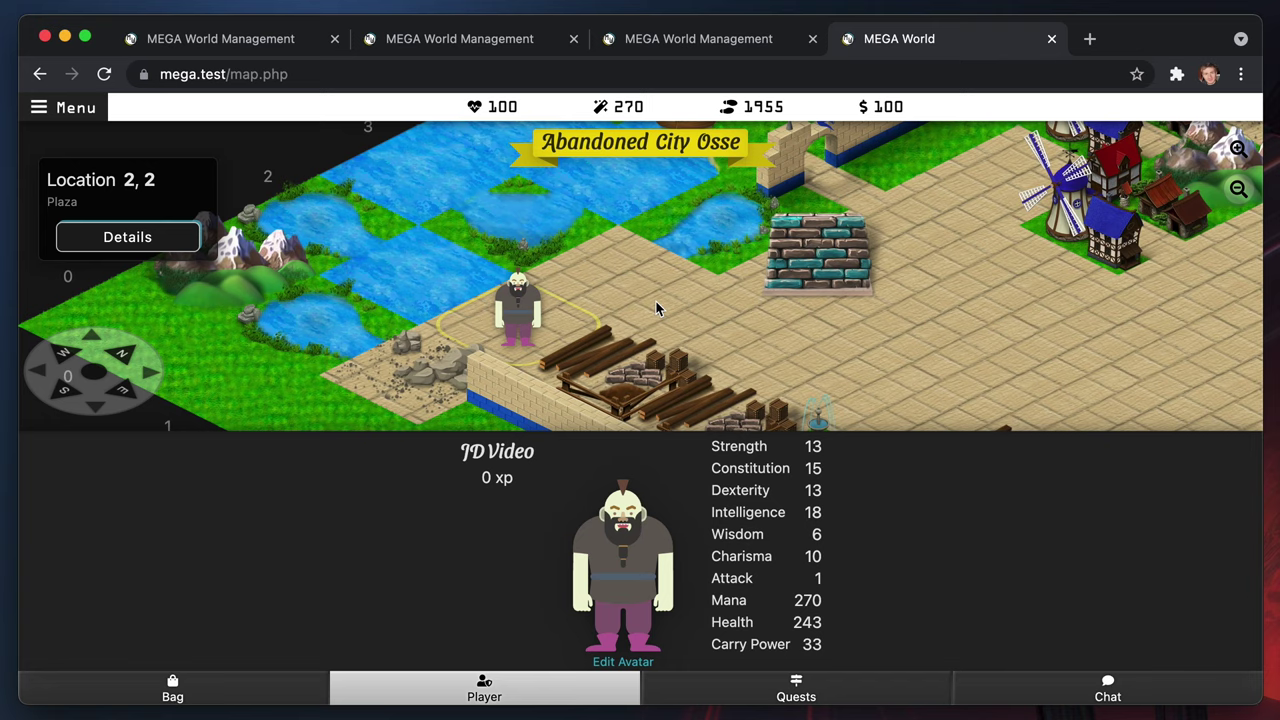
Walk the player around the plaza tiles near 2, 2 in Abandoned City Osse to try out the destination map
key(Up)
key(Down)
key(Up)
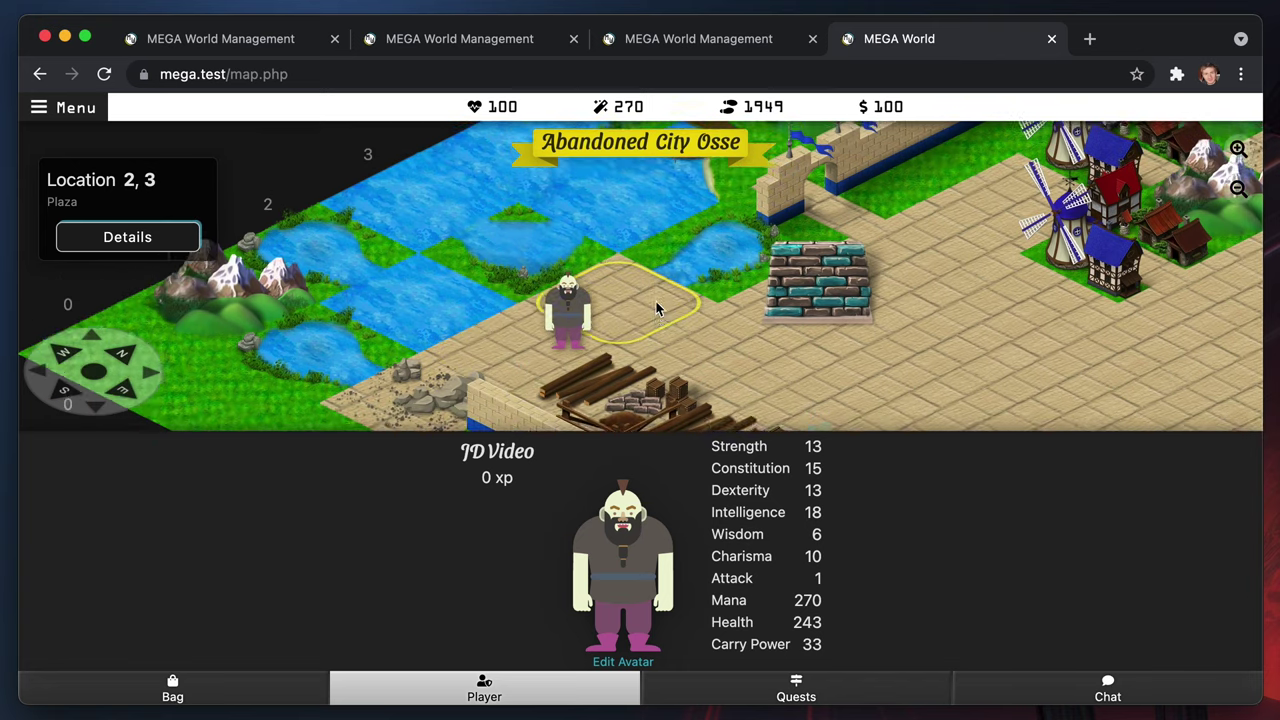
key(Right)
key(Left)
key(Down)
key(Down)
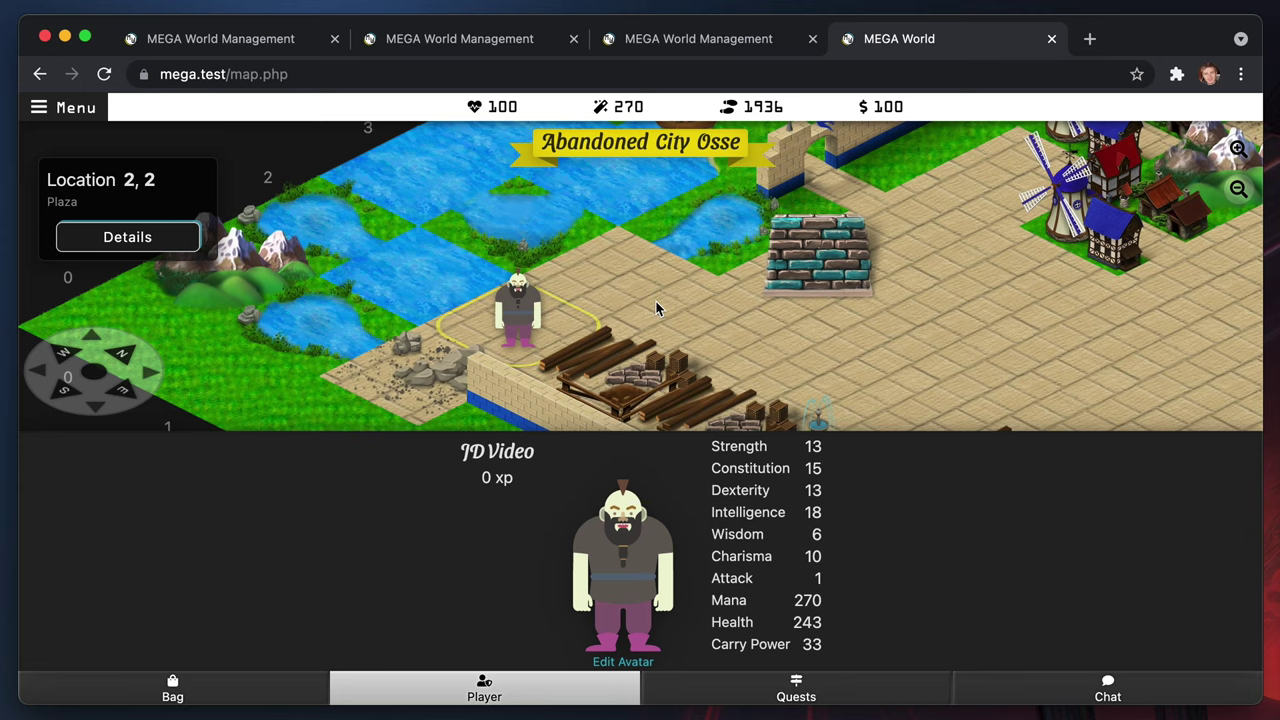
key(Down)
key(Up)
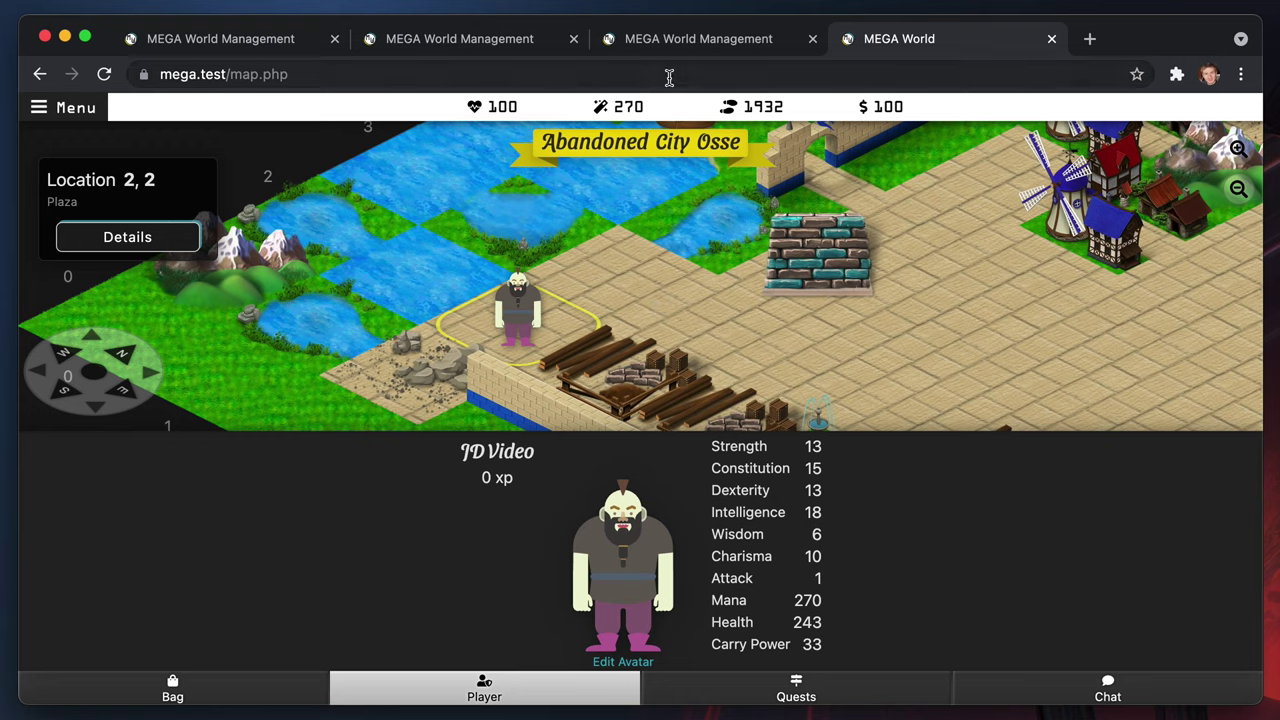
Switch back to MEGA World Management, open the Professions list and look through its first page
click(234, 44)
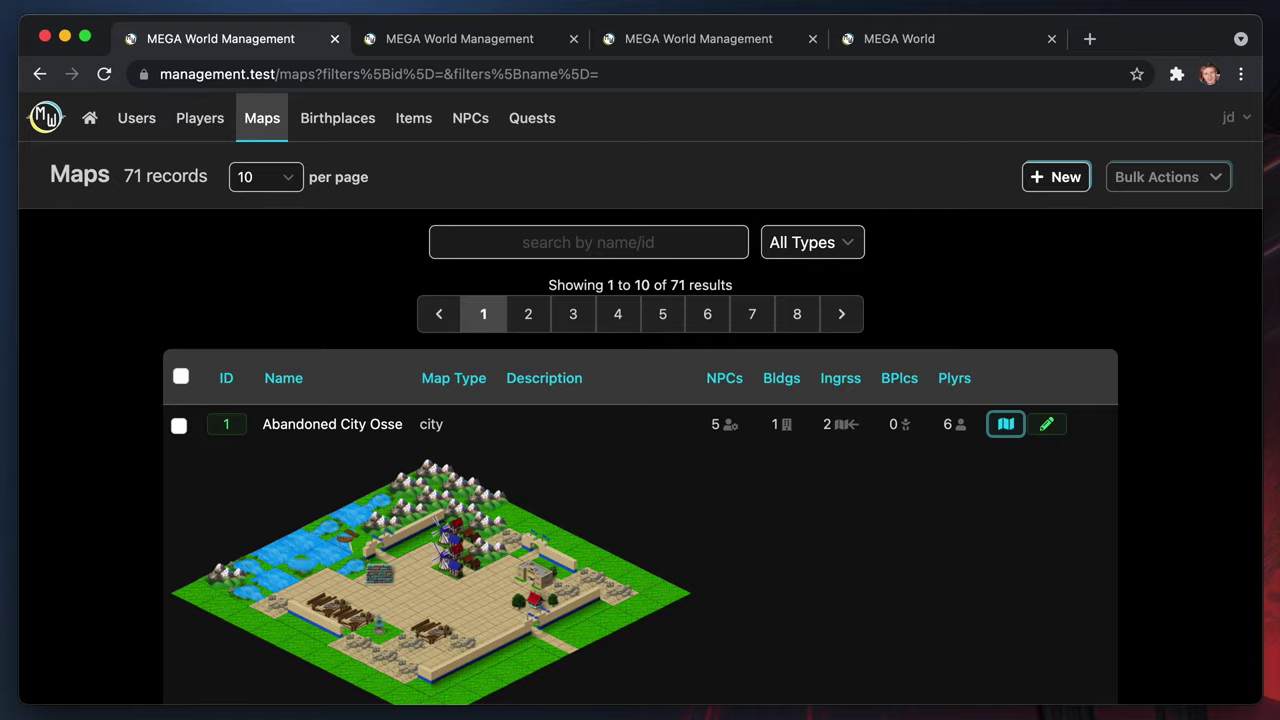
key(super+Tab)
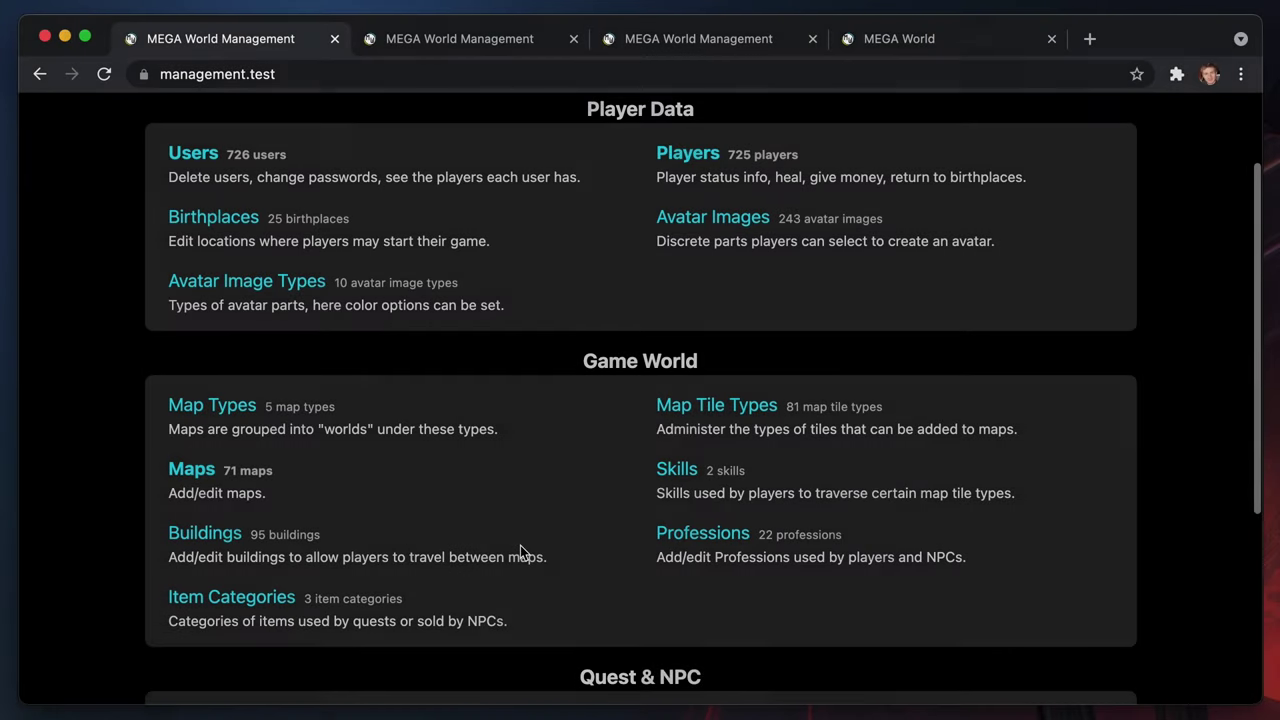
click(700, 536)
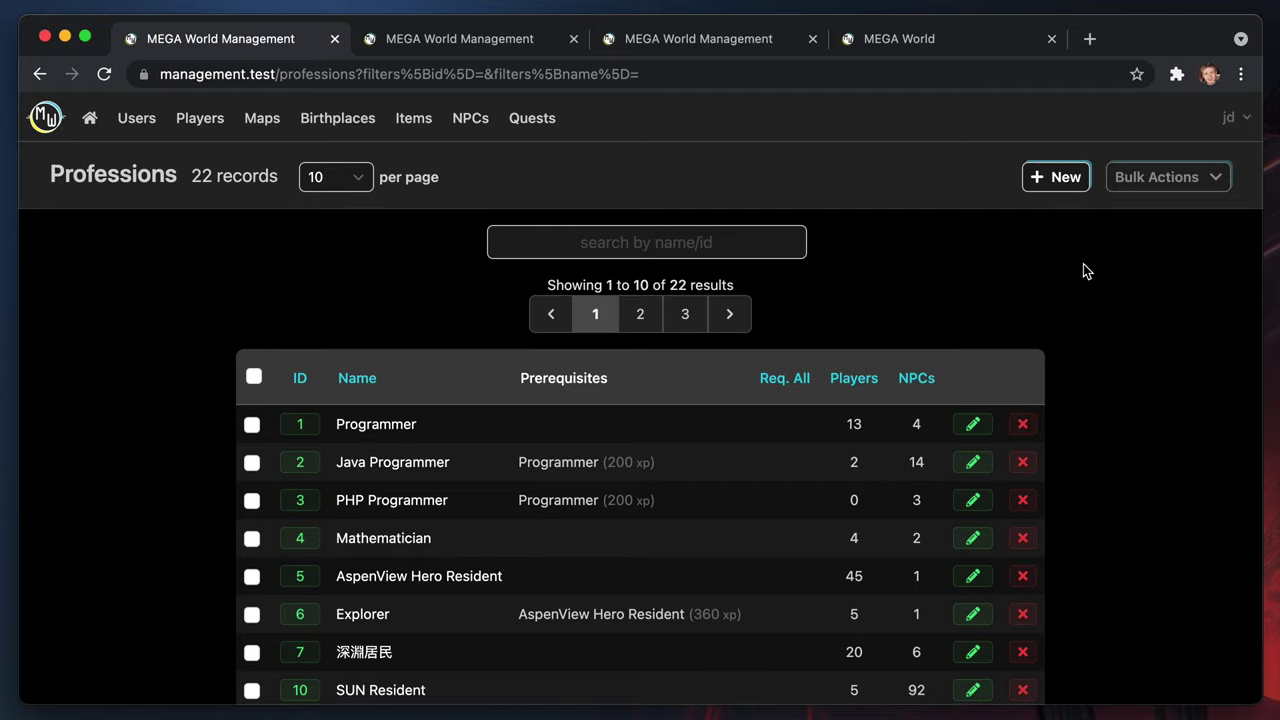
scroll(977, 363, down, 3)
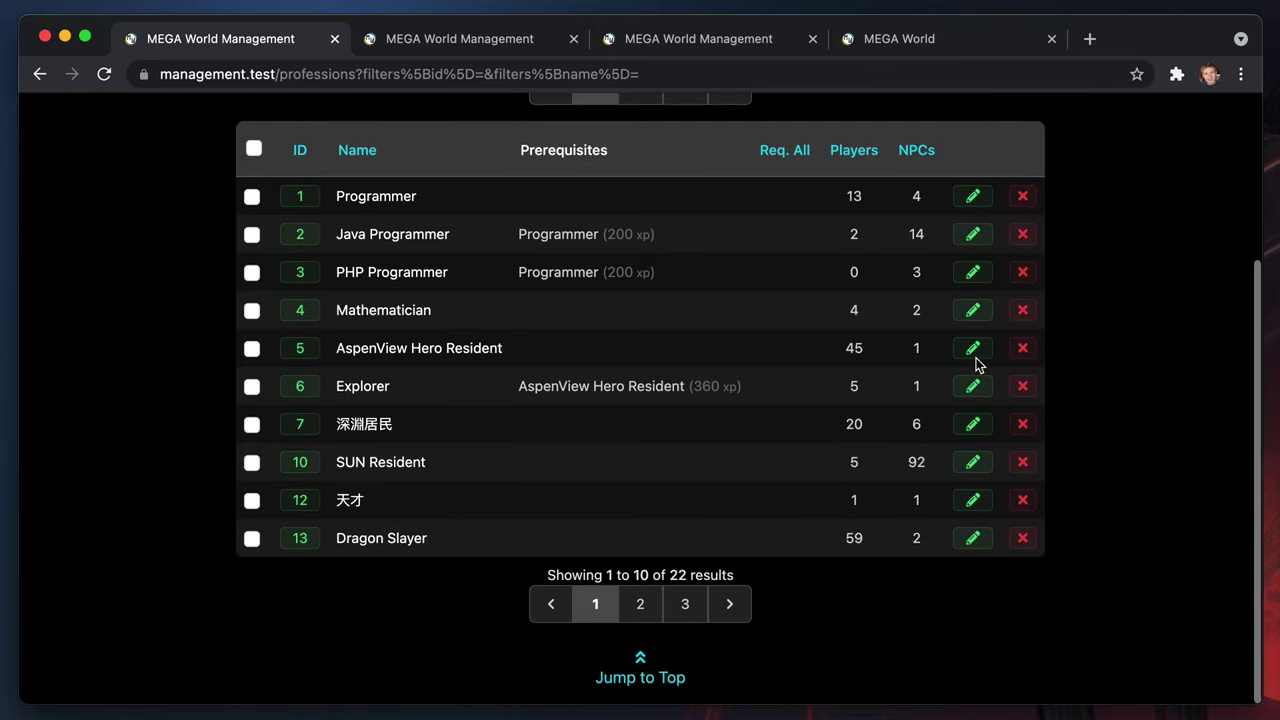
scroll(977, 363, up, 3)
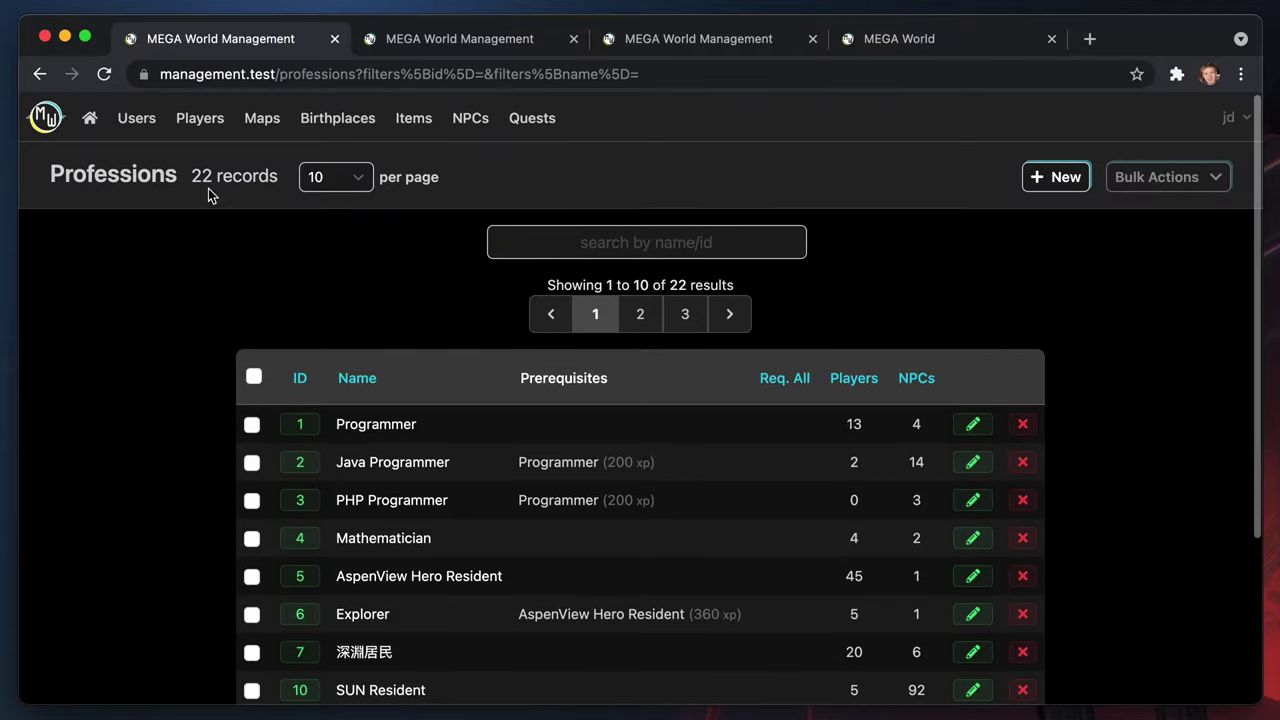
Show 100 professions per page and look through the whole list
click(325, 177)
click(348, 223)
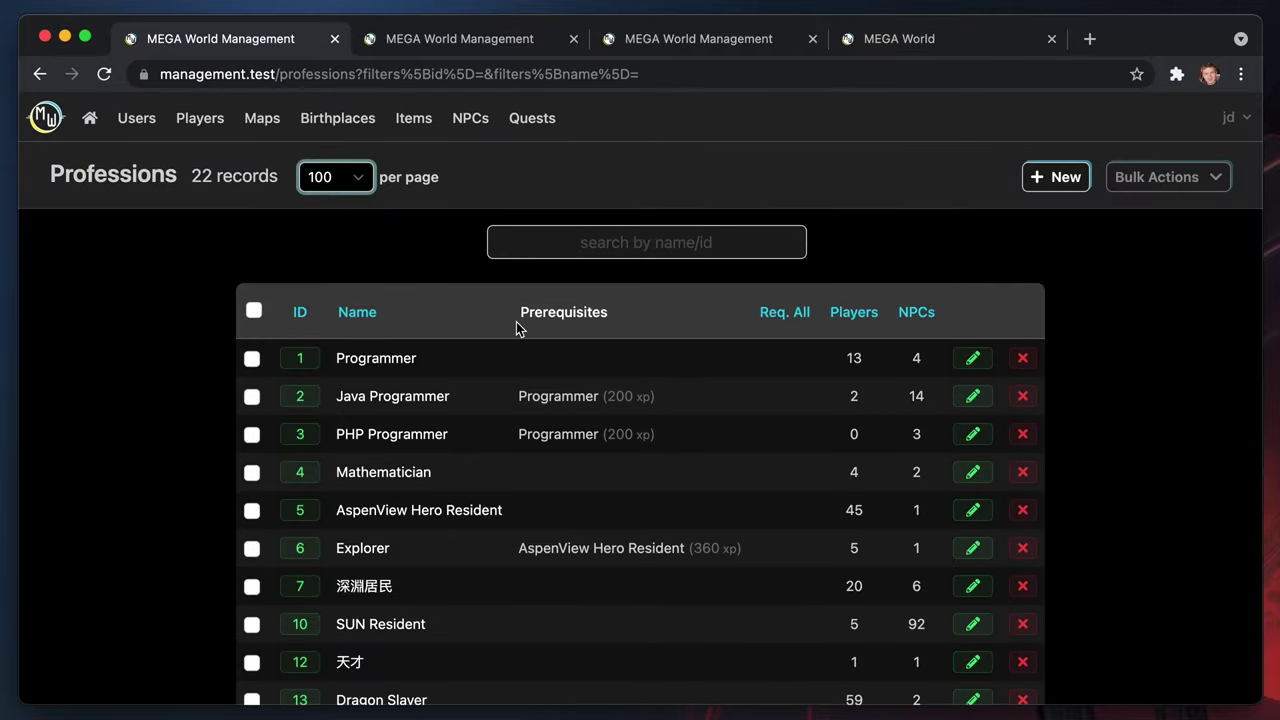
scroll(684, 545, down, 8)
scroll(687, 548, up, 8)
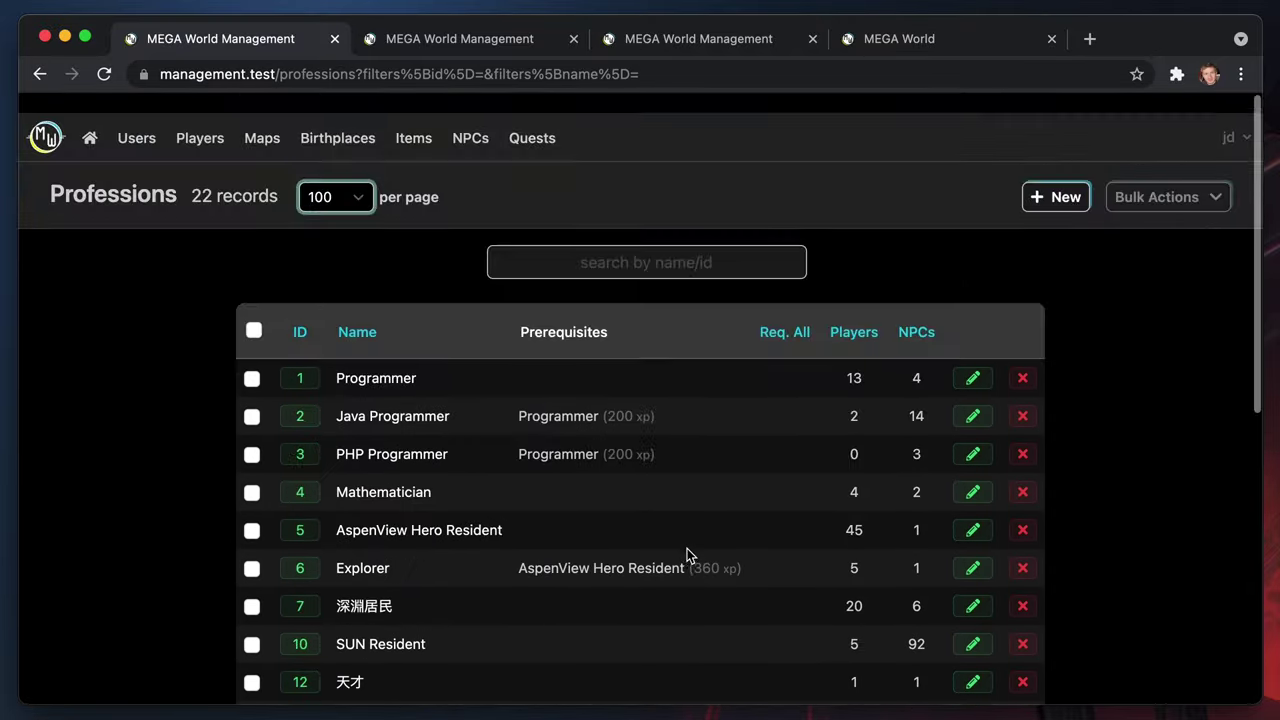
Examine the Java Programmer profession's prerequisite and required experience in the Professions list
click(1055, 252)
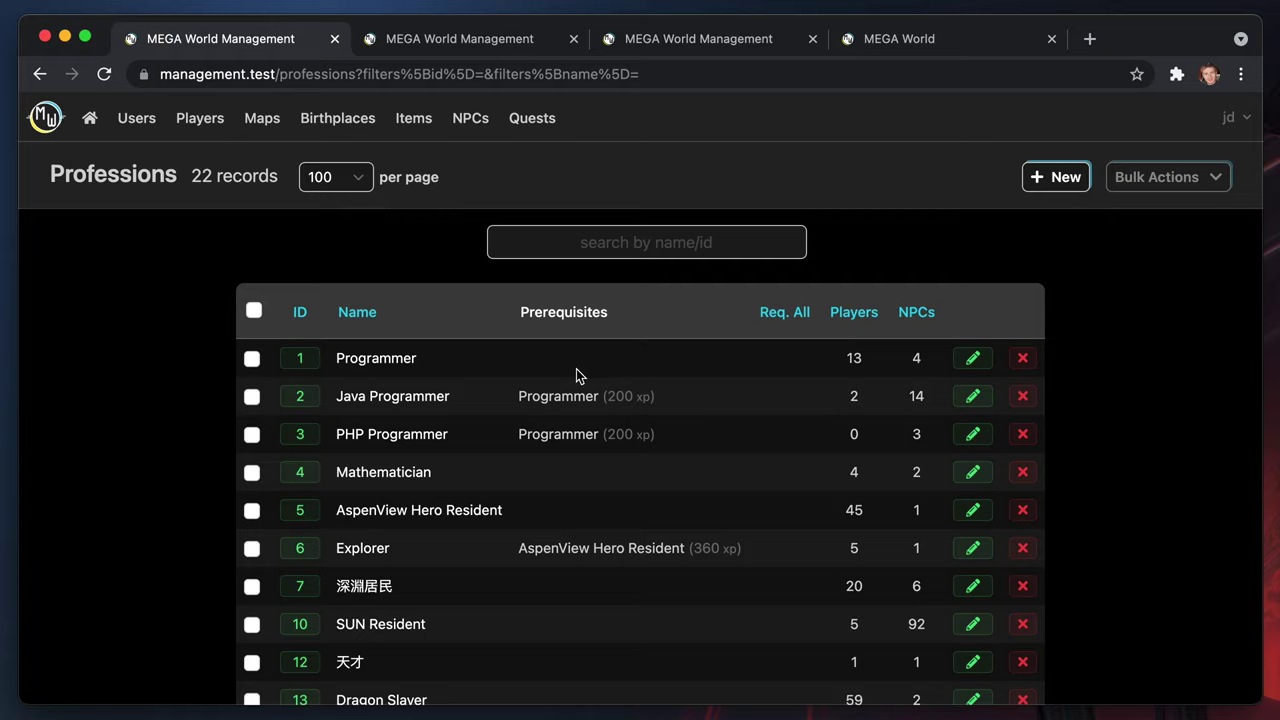
drag(392, 396, 628, 396)
click(681, 397)
drag(606, 397, 644, 399)
click(682, 403)
click(693, 436)
drag(380, 400, 688, 403)
click(699, 401)
Review the Java Programmer profession's edit form without saving anything, and return to the management home page
click(972, 396)
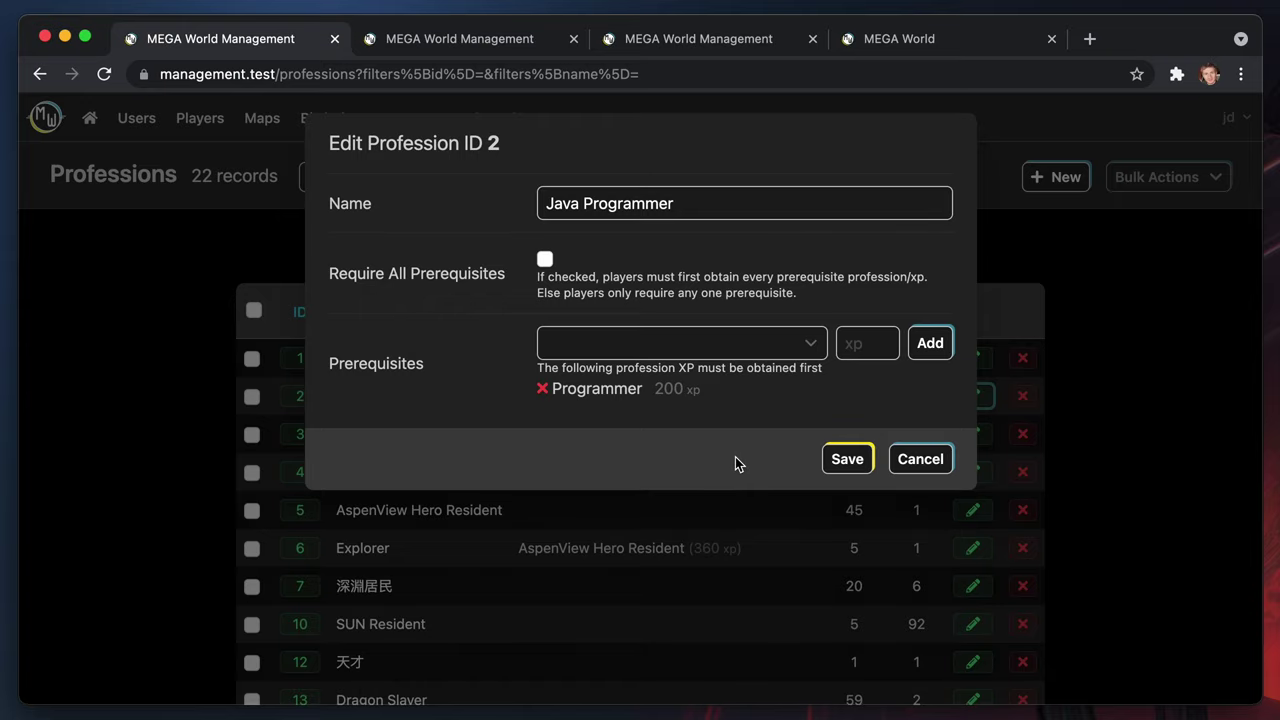
click(920, 462)
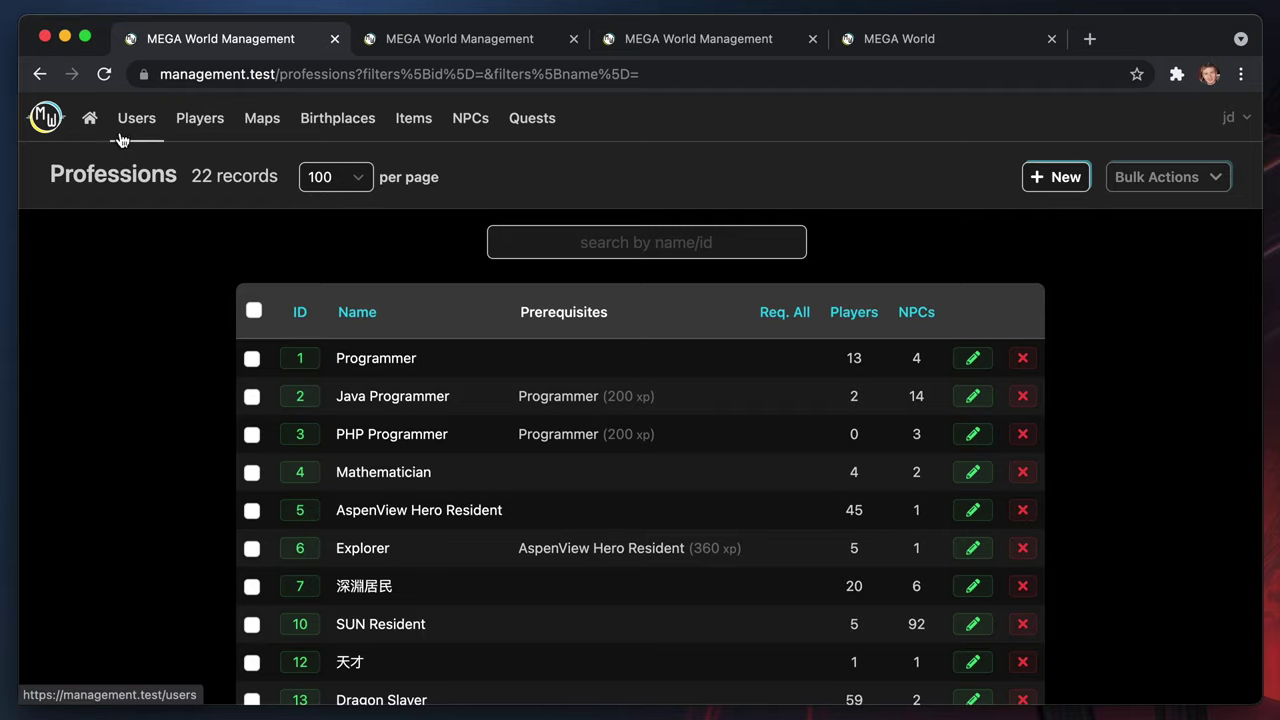
click(90, 121)
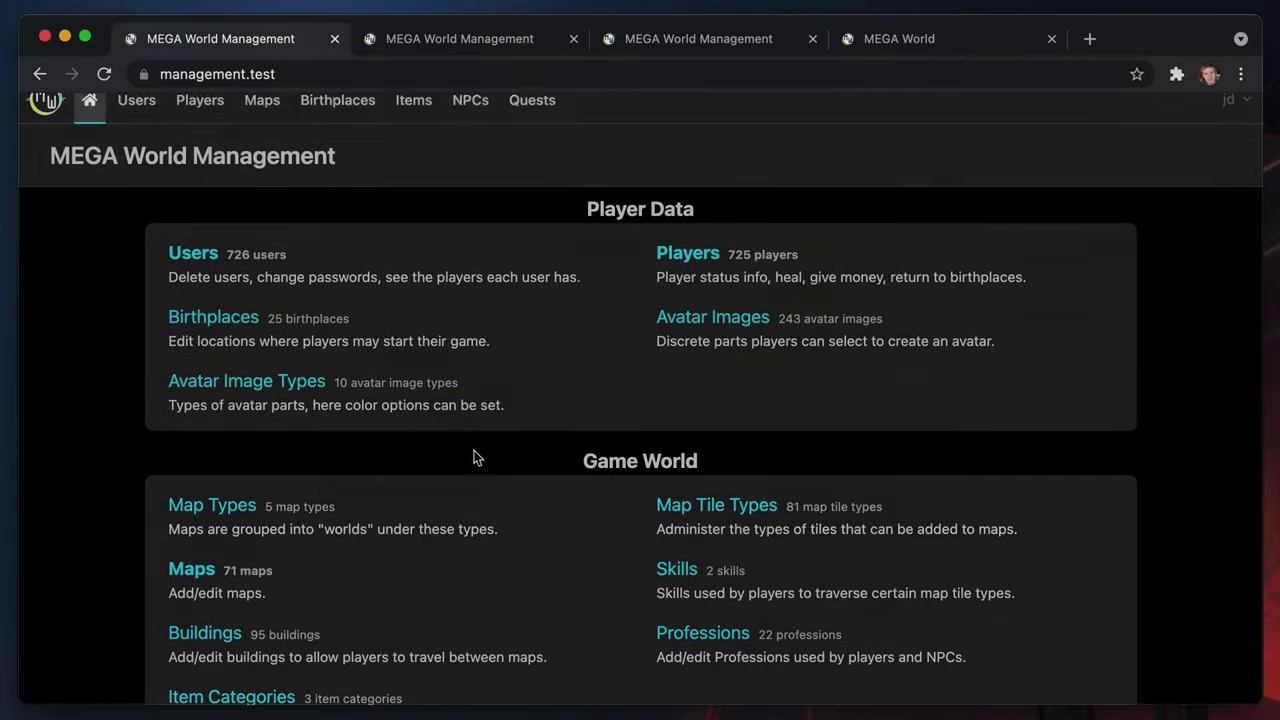
Open the NPCs list from the management home page and look through its first page
scroll(474, 450, down, 5)
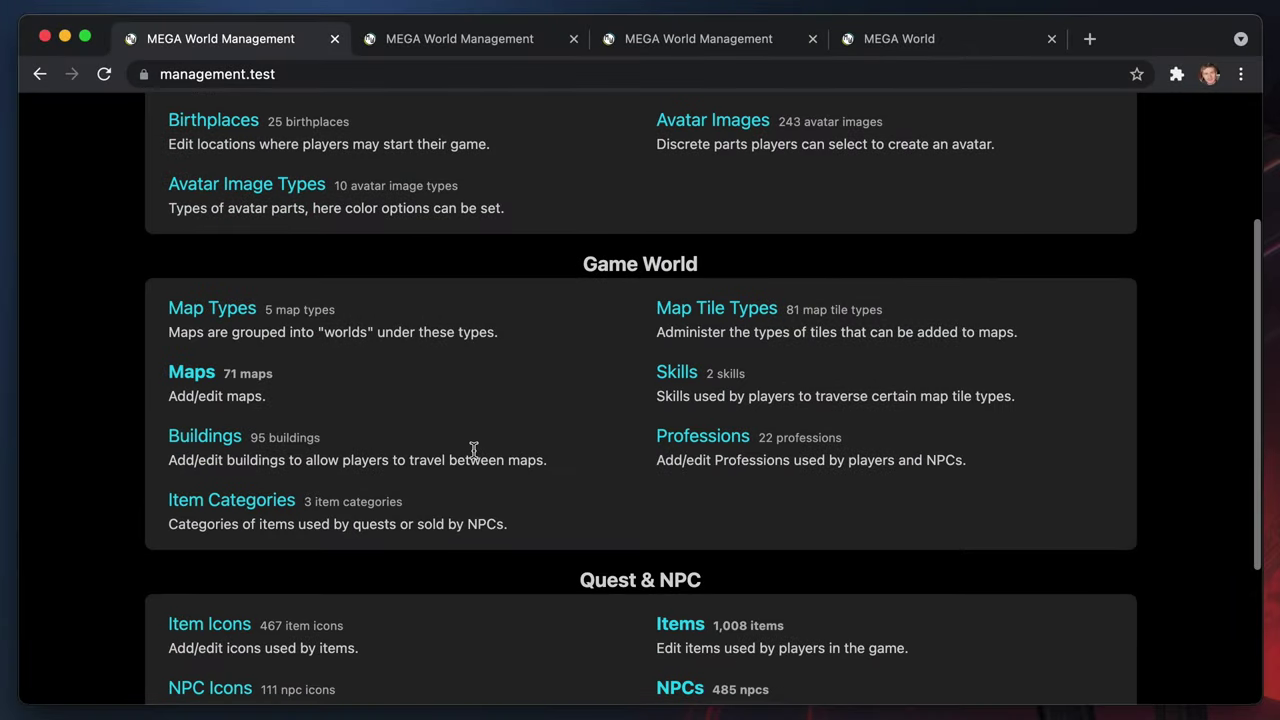
click(688, 580)
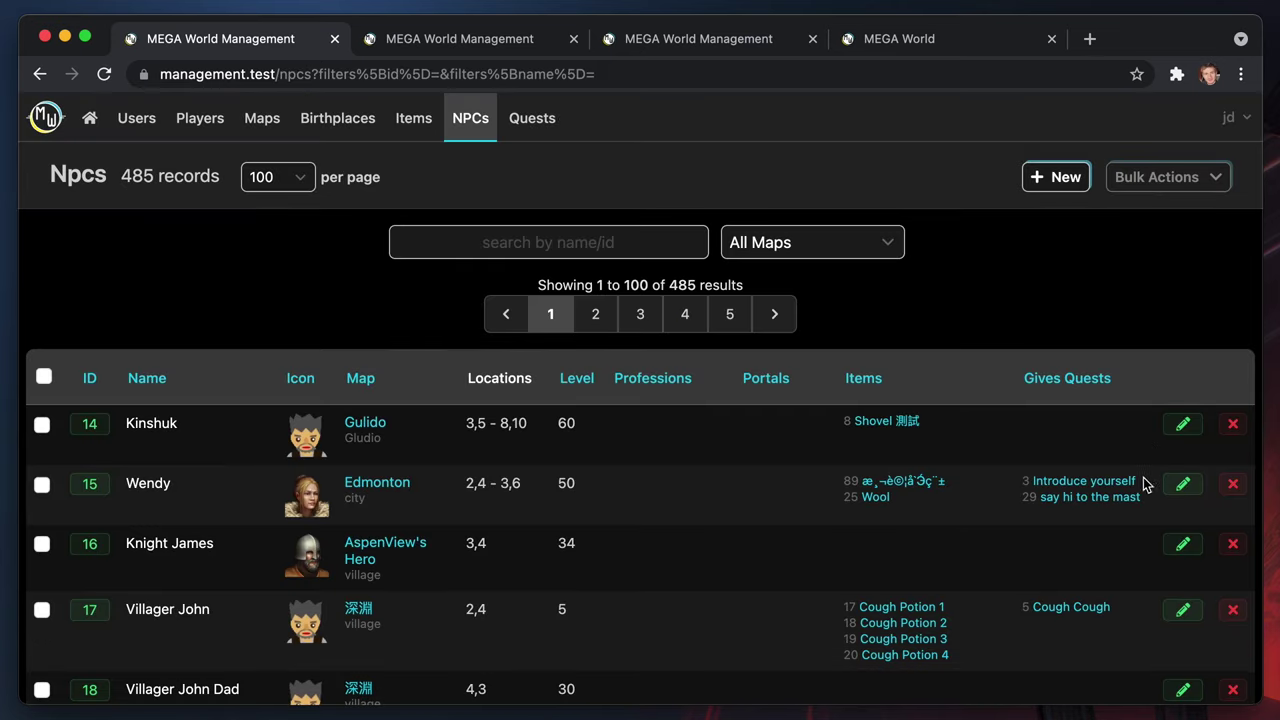
scroll(848, 572, down, 5)
scroll(848, 572, up, 5)
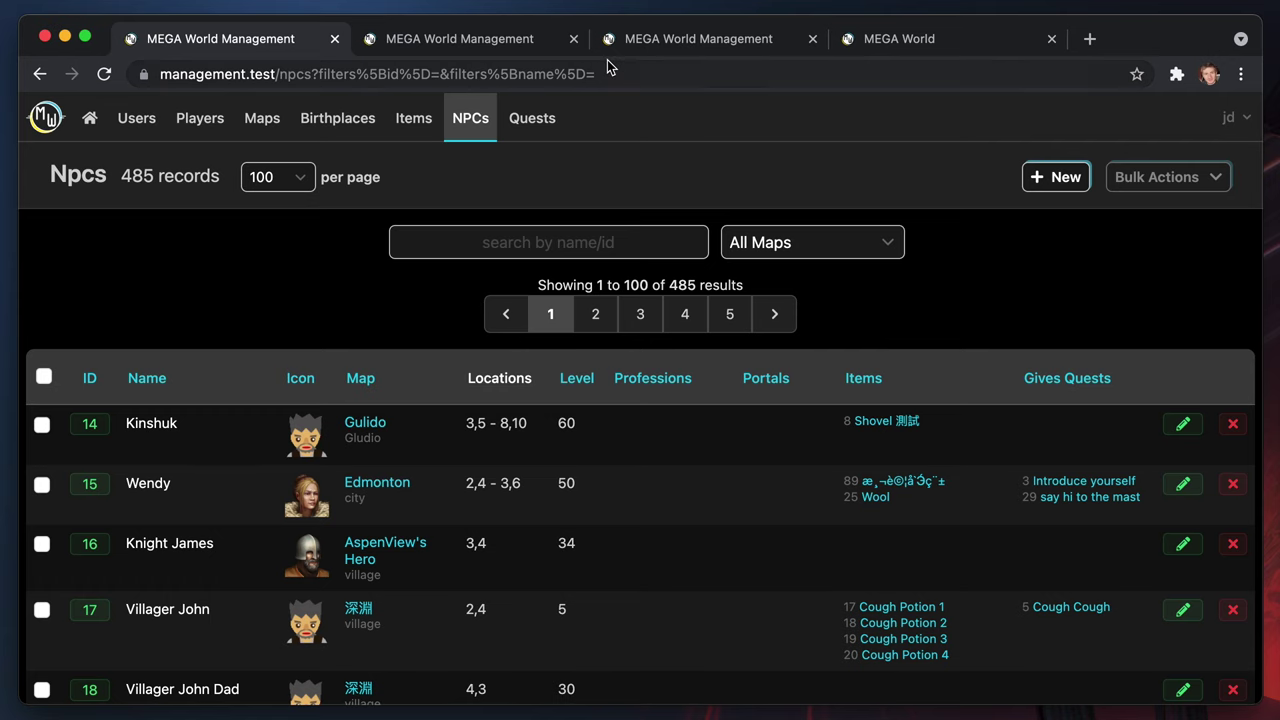
Check the cottage's coordinates and the neighbouring tiles on the Bradford map
click(452, 38)
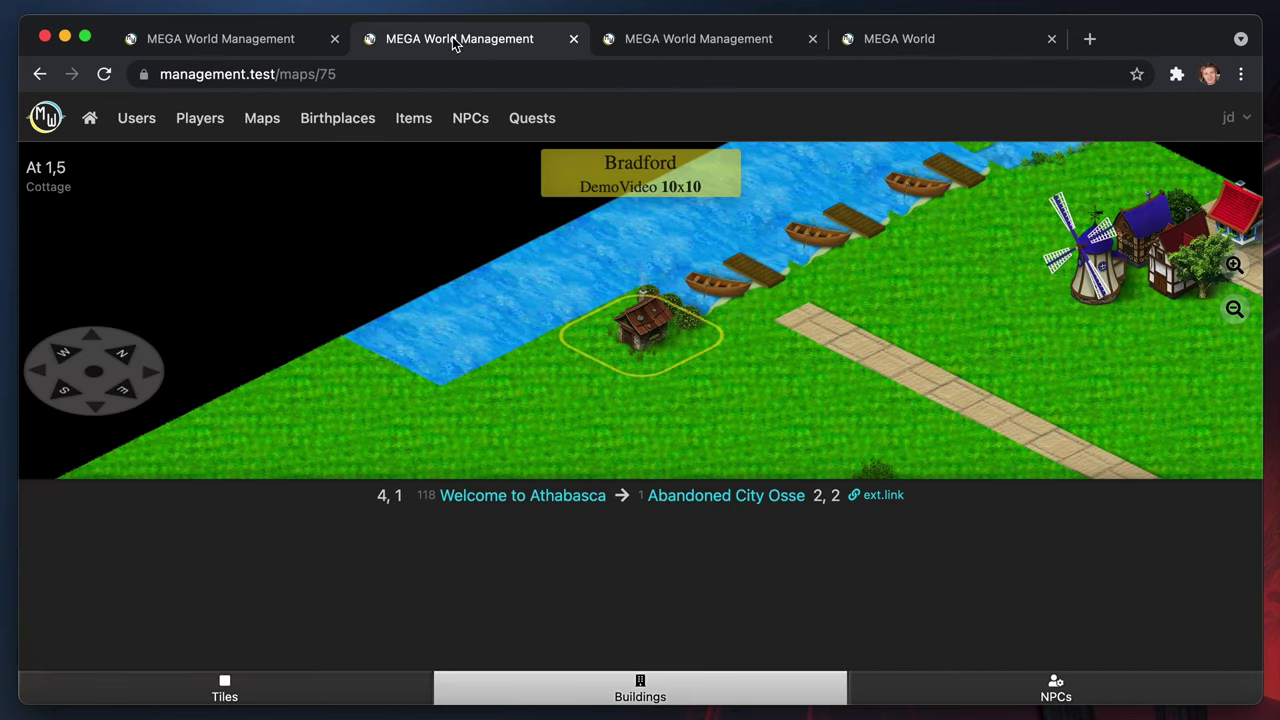
key(Right)
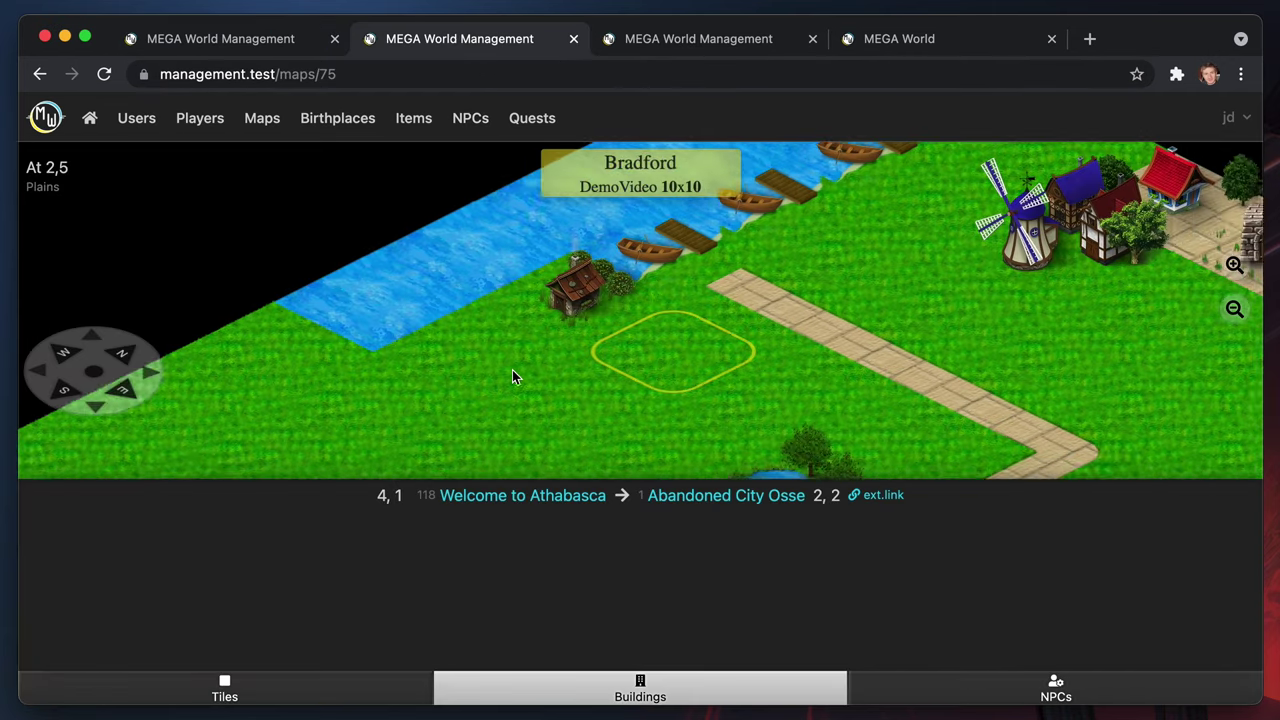
key(Down)
key(Up)
key(Left)
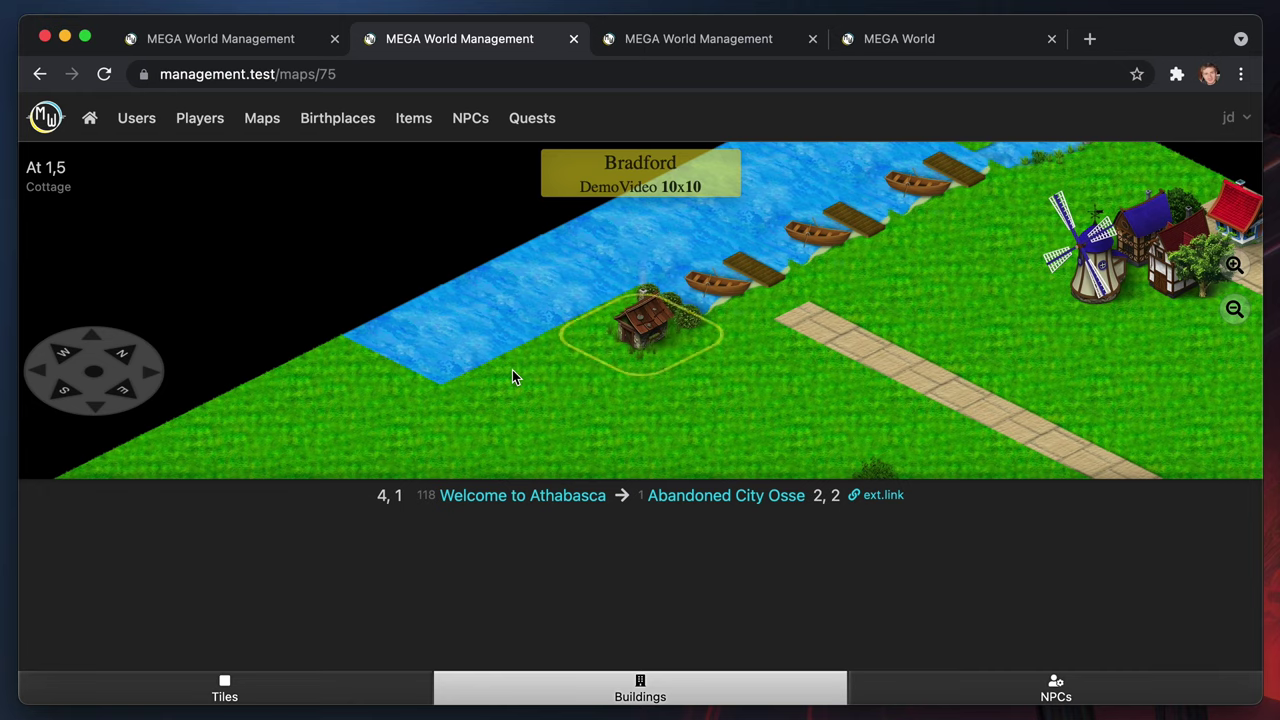
Return to the NPCs list and start a new NPC named Bob
click(266, 46)
click(1058, 178)
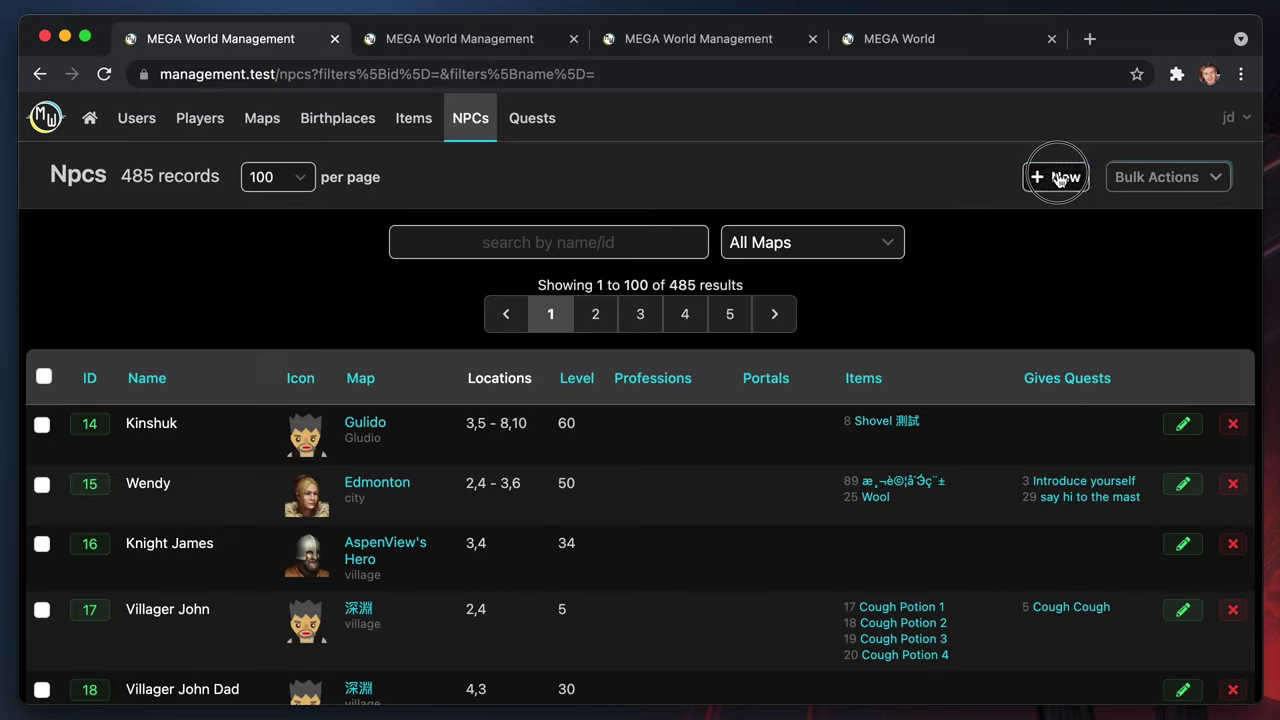
click(604, 196)
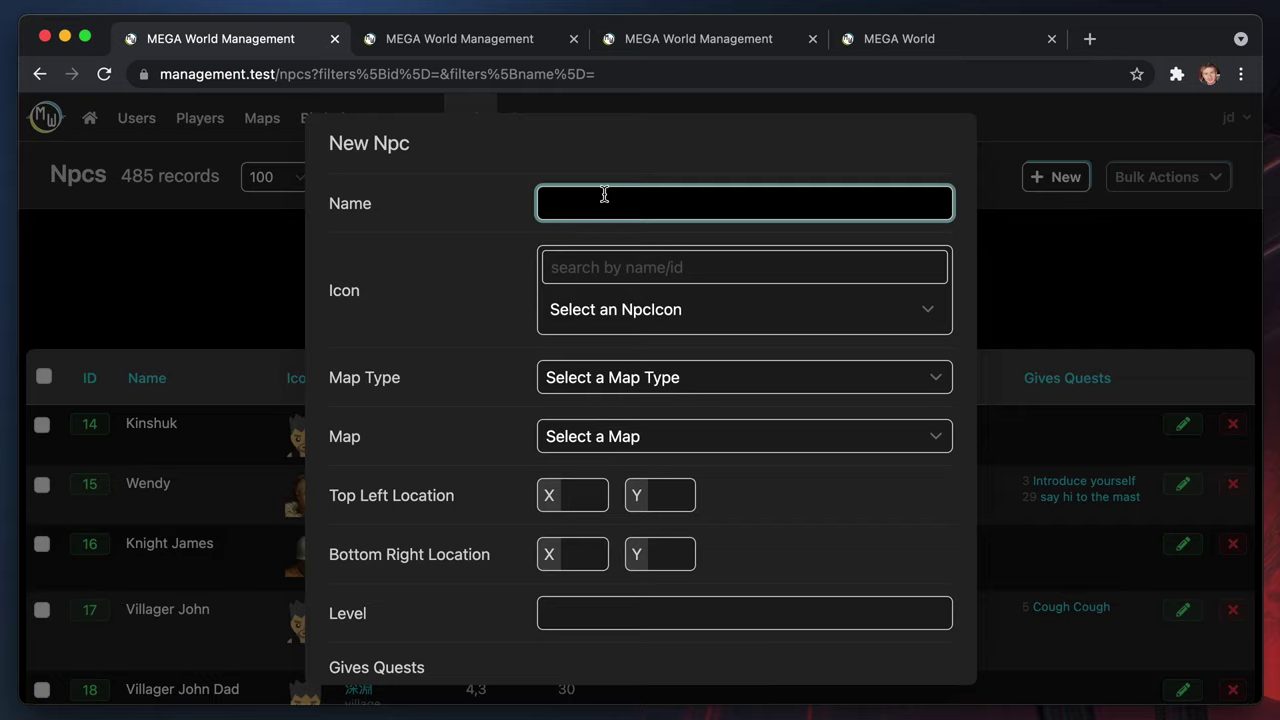
text(Bob)
key(Tab)
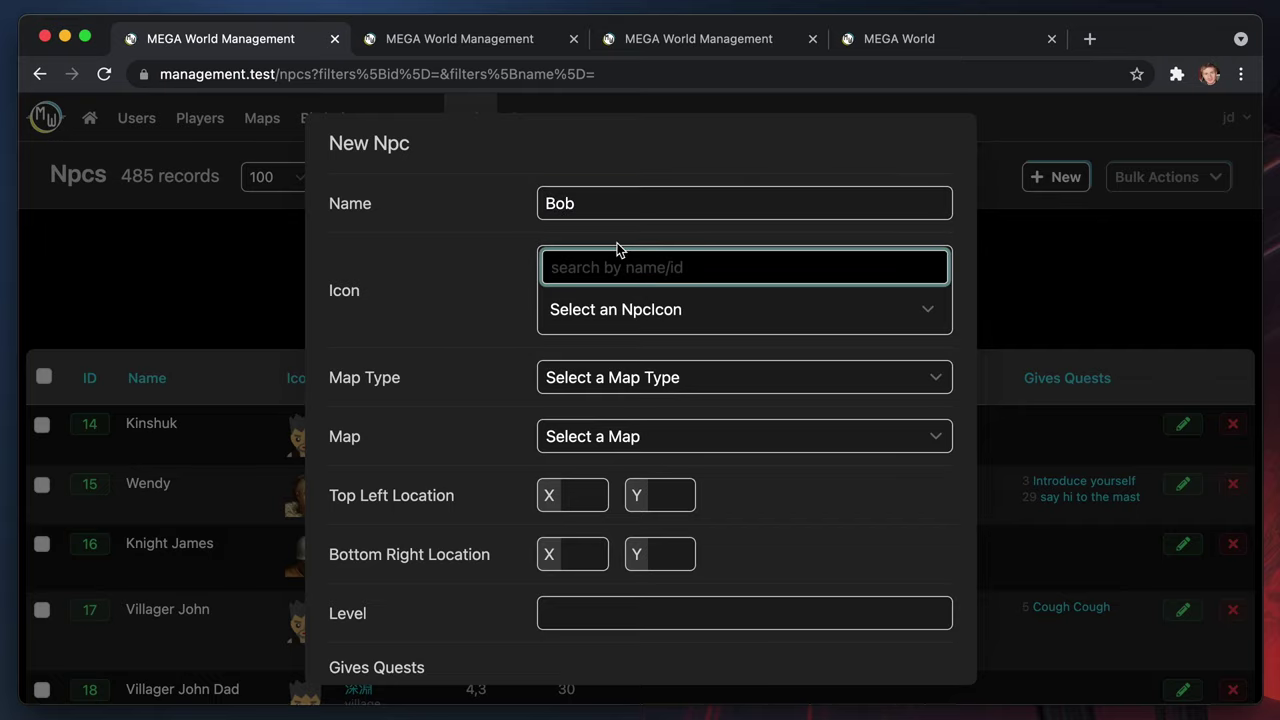
Browse the NPC icons and pick the 水精靈 icon for Bob
click(684, 314)
scroll(733, 365, down, 3)
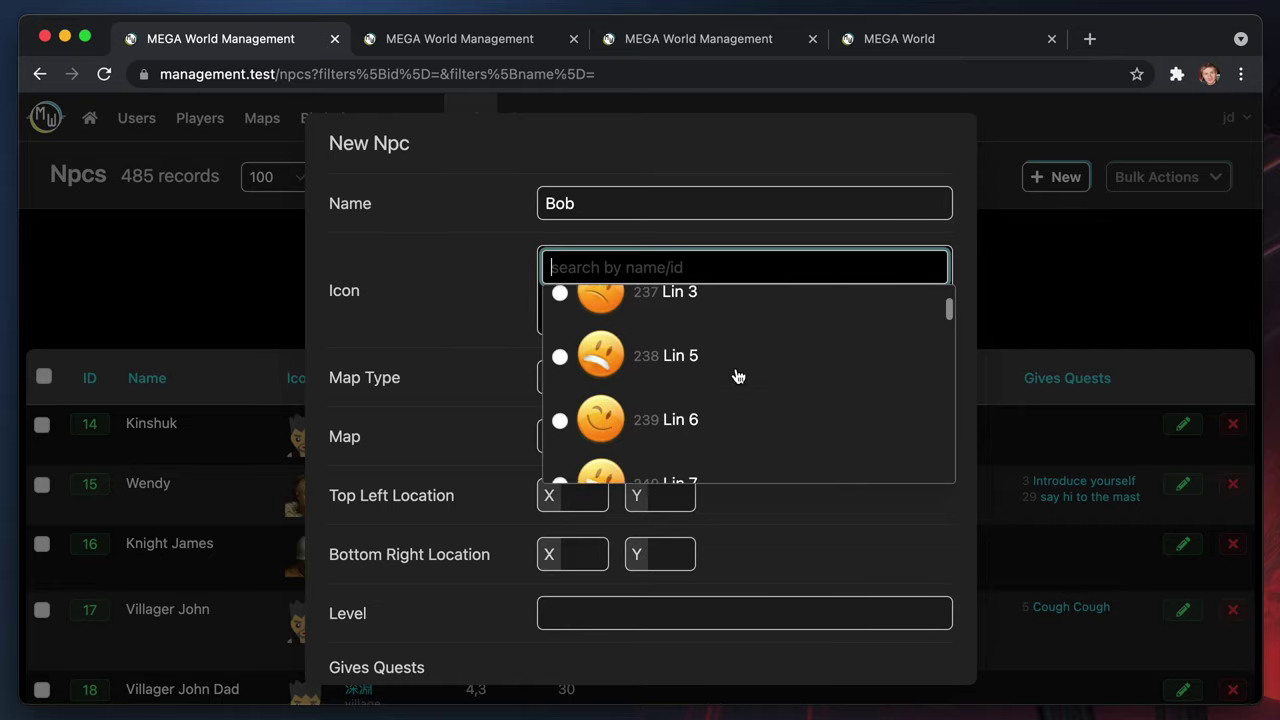
scroll(736, 376, up, 3)
scroll(736, 376, down, 10)
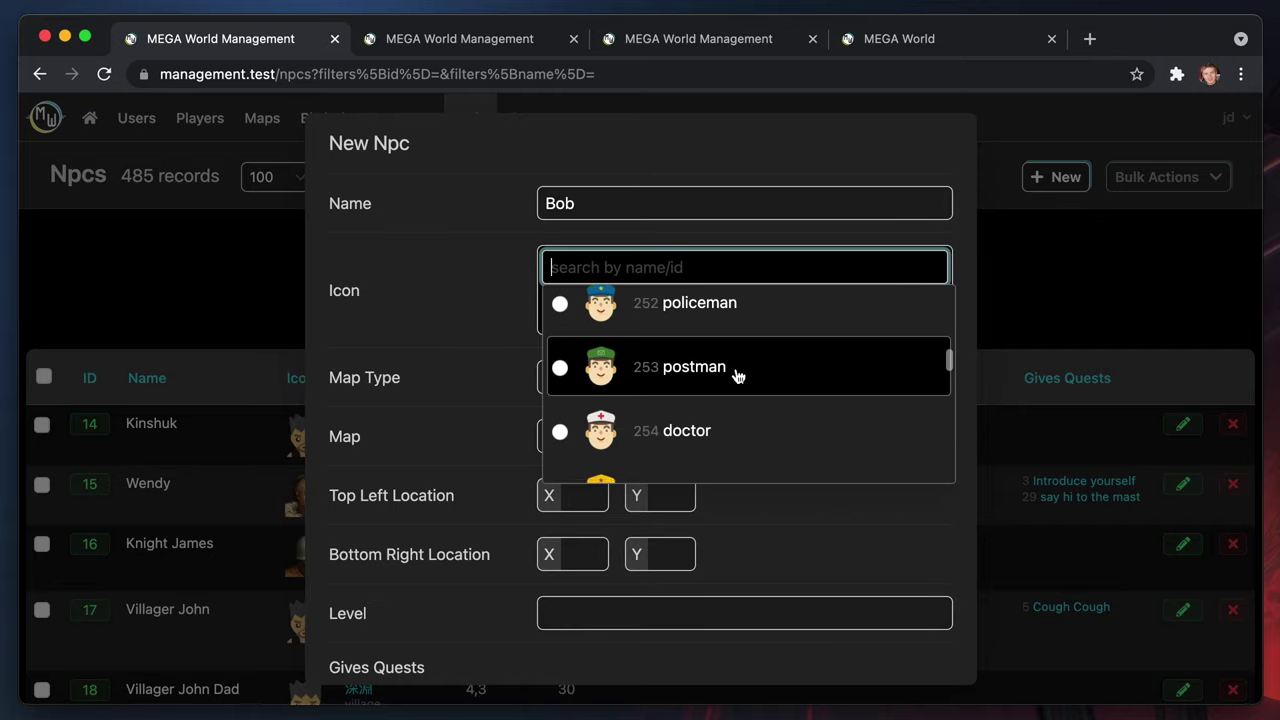
scroll(736, 376, down, 10)
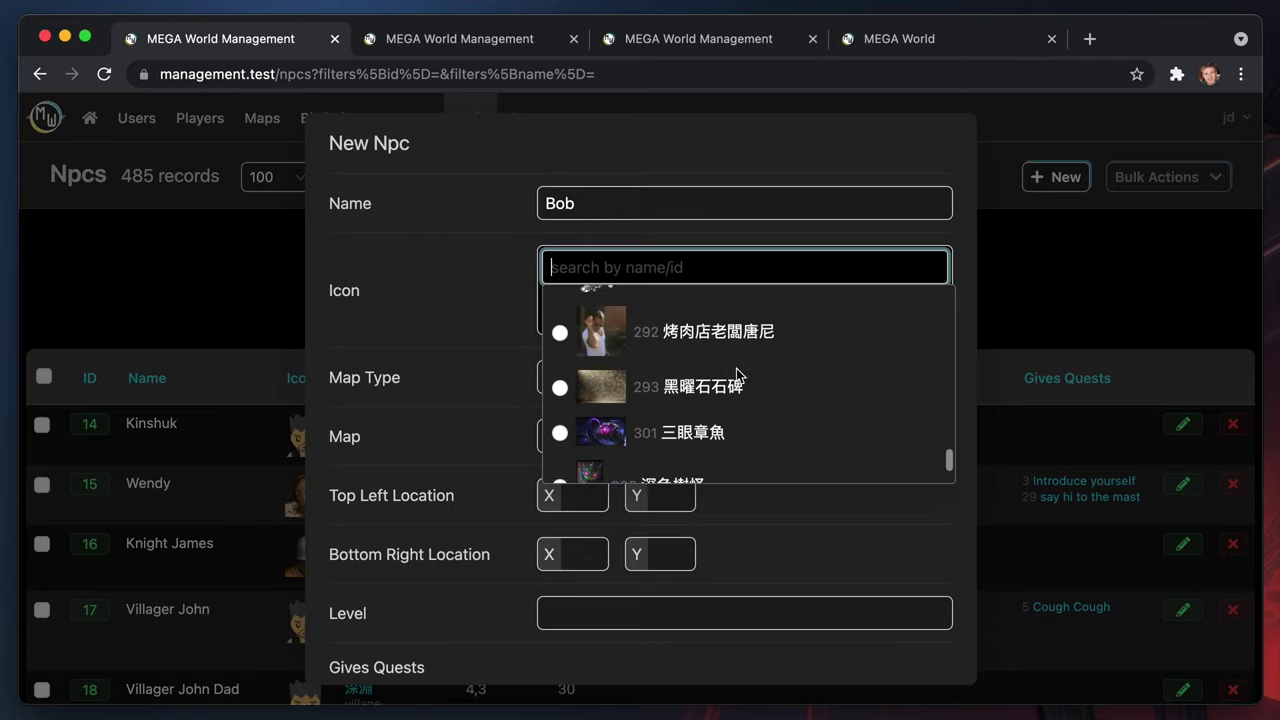
click(748, 387)
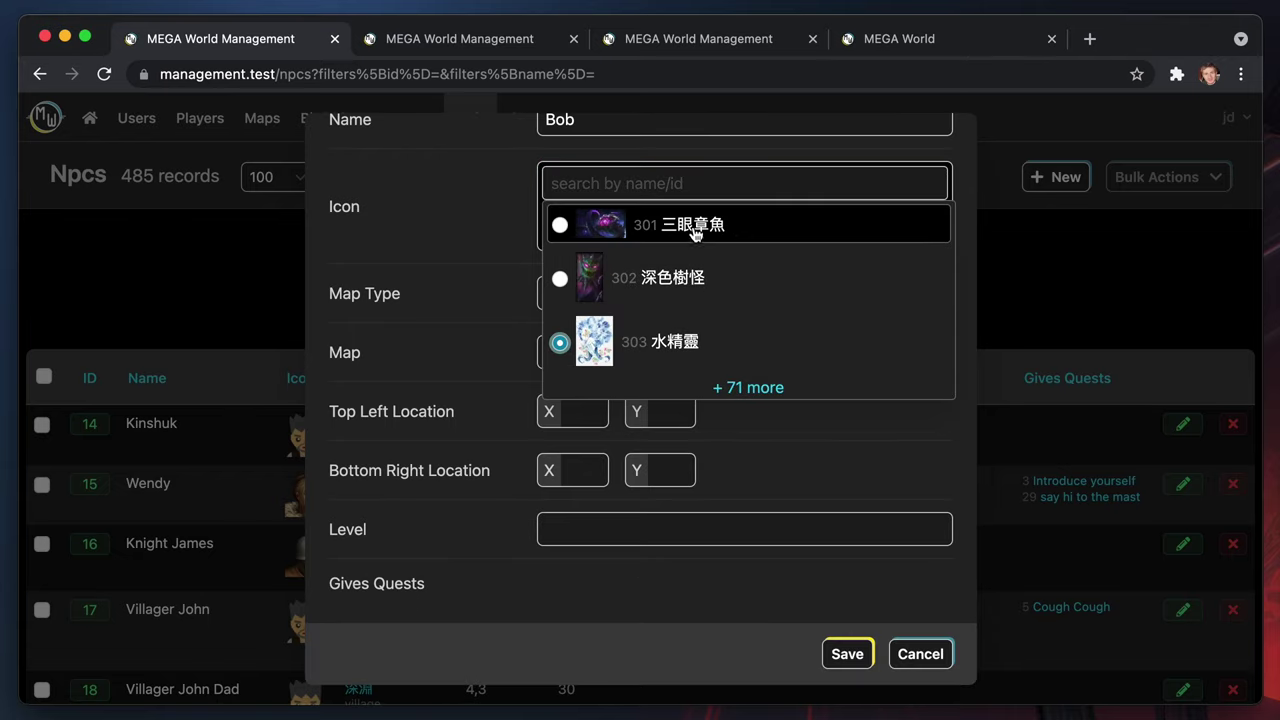
Search the NPC icons for "man" and choose Blond elf man in armour as Bob's icon
click(681, 186)
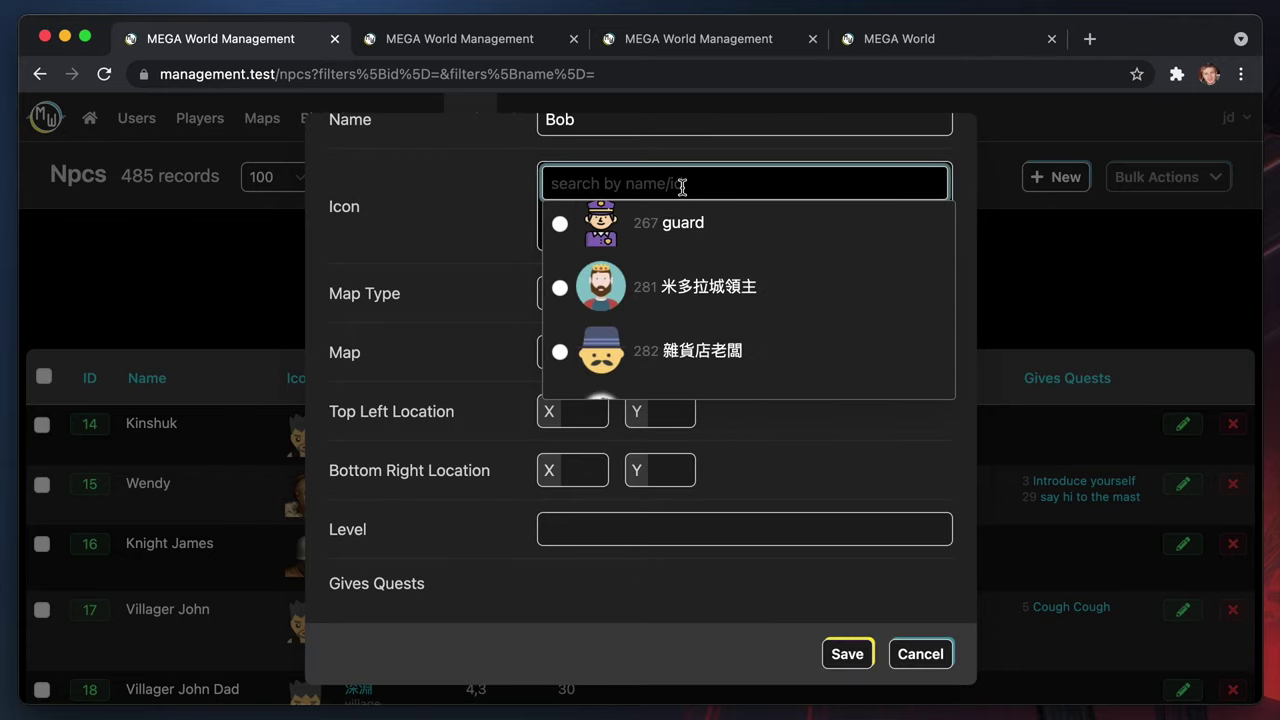
text(man)
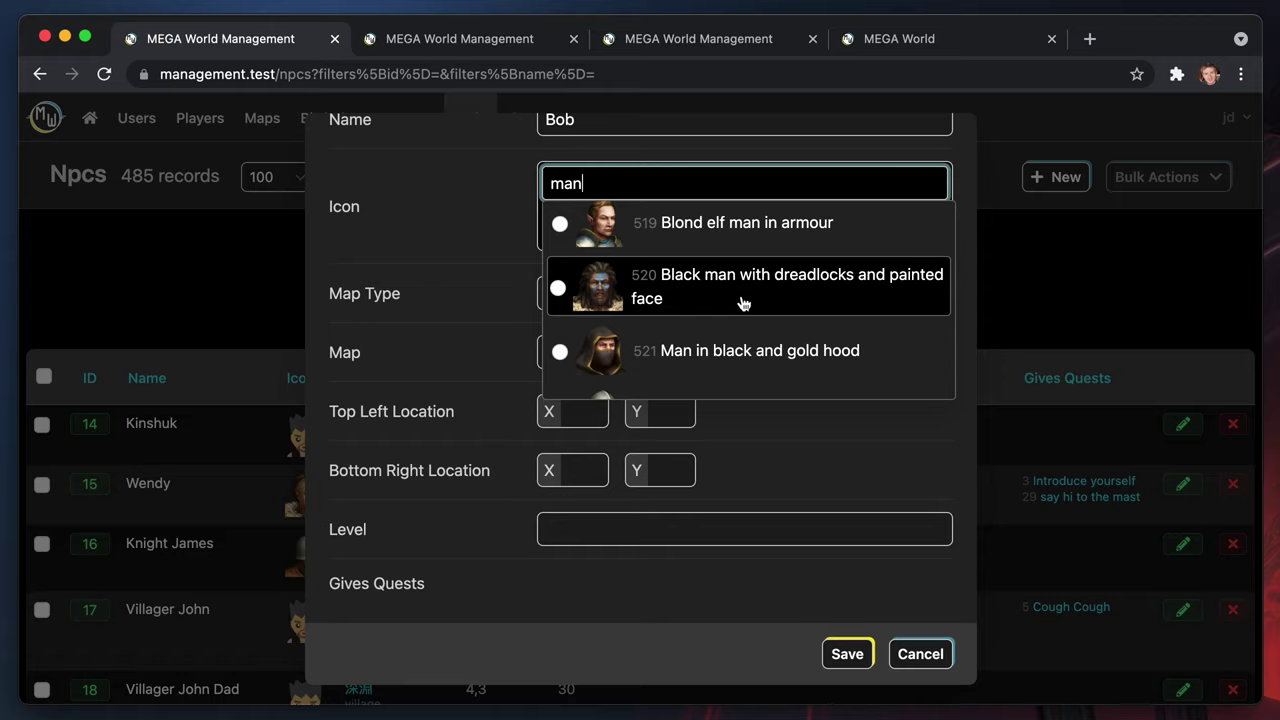
scroll(743, 303, down, 3)
scroll(743, 303, up, 3)
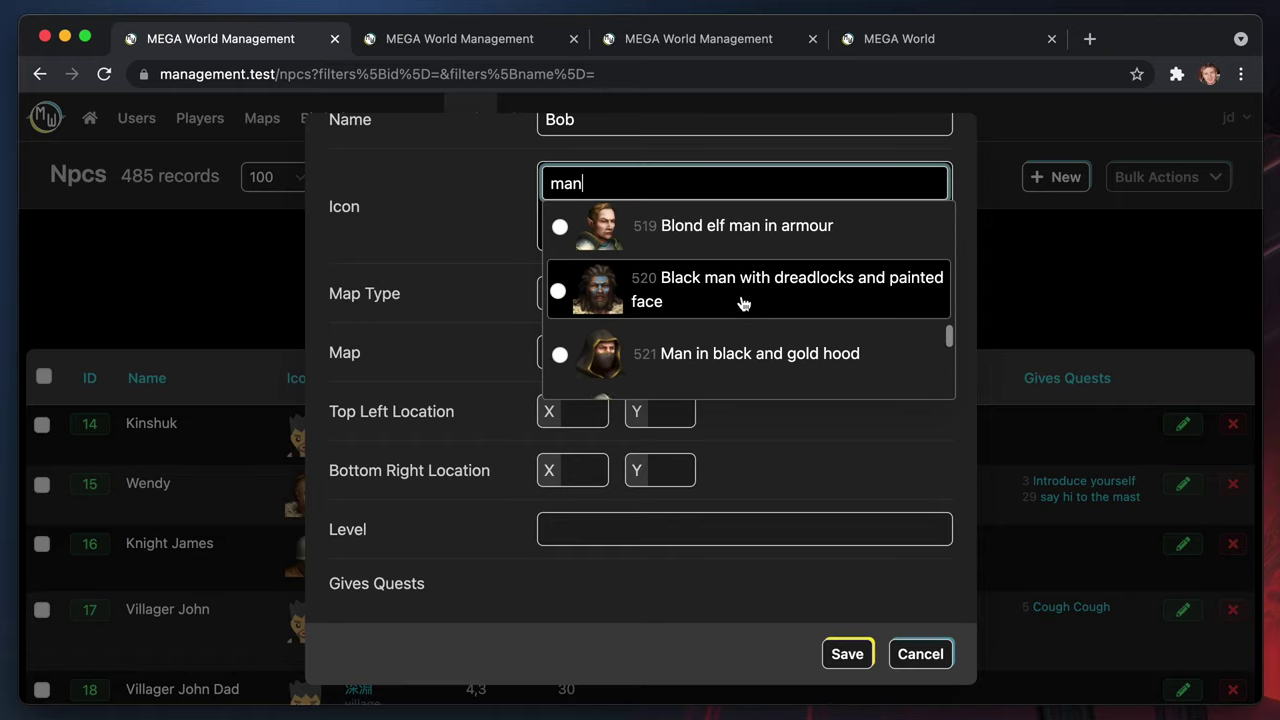
click(714, 260)
click(490, 240)
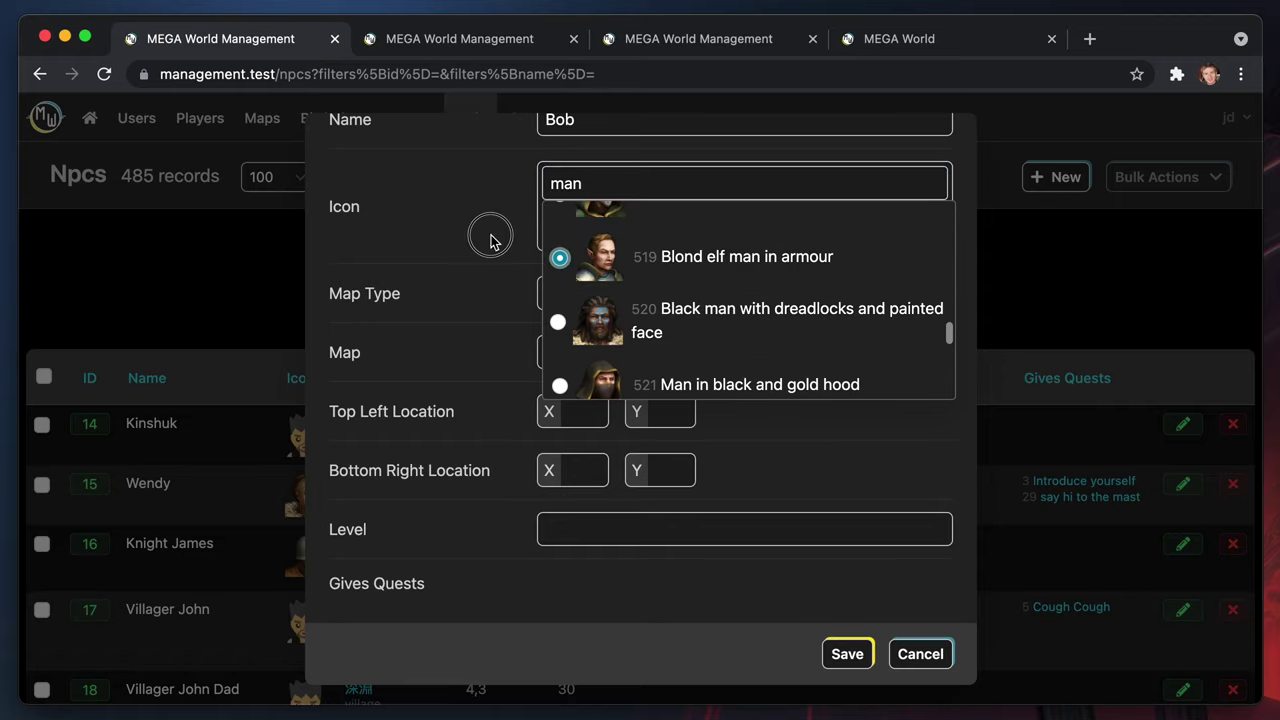
scroll(586, 346, up, 3)
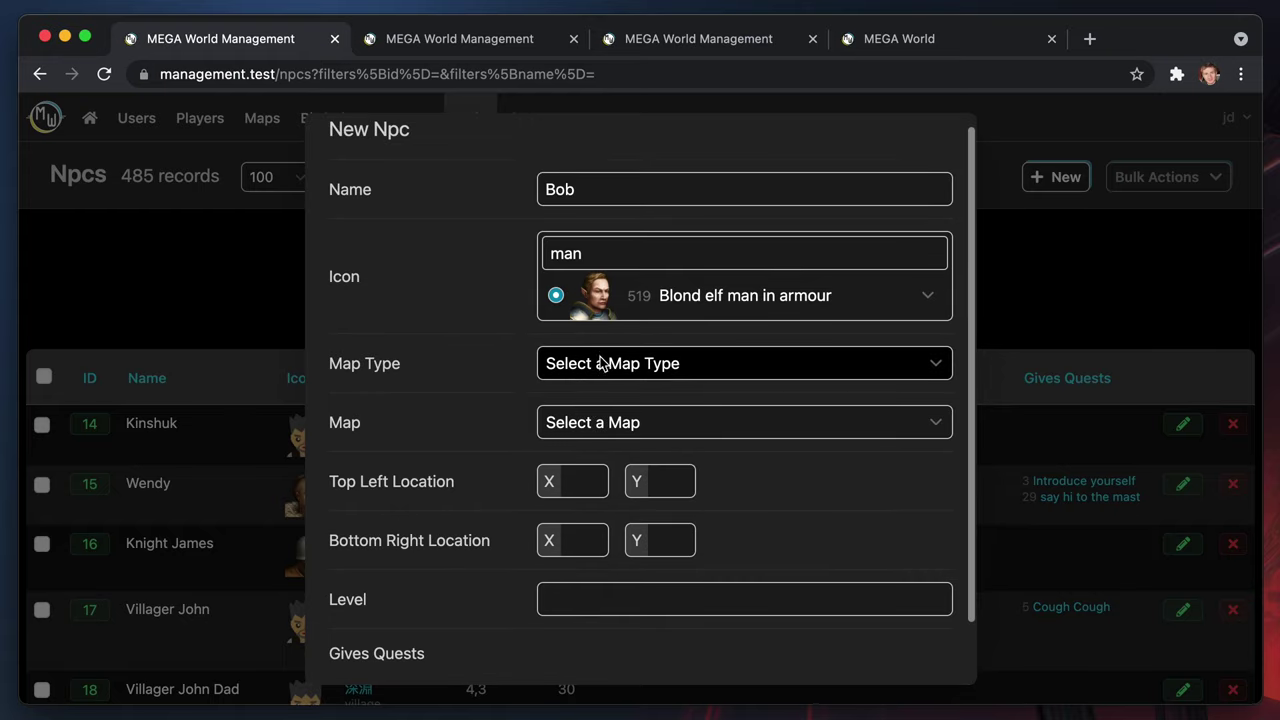
Set Bob's map type to DemoVideo and the map to Bradford
click(757, 366)
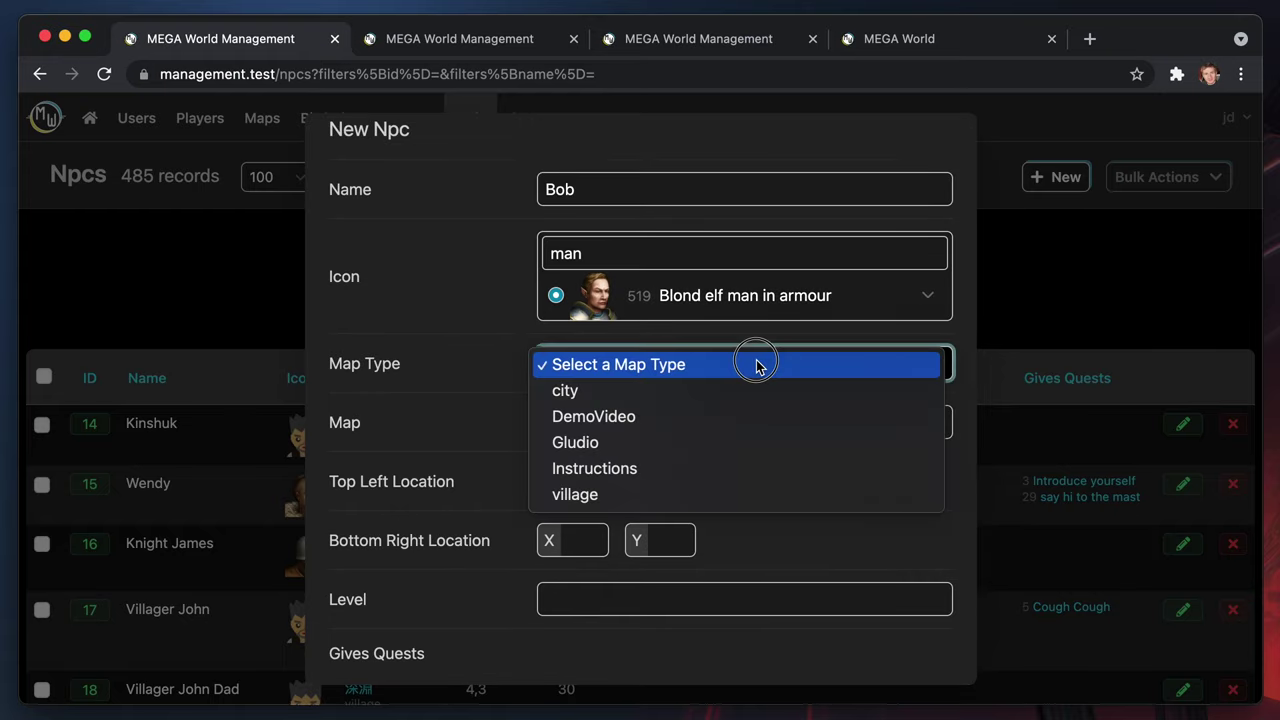
click(628, 423)
click(710, 425)
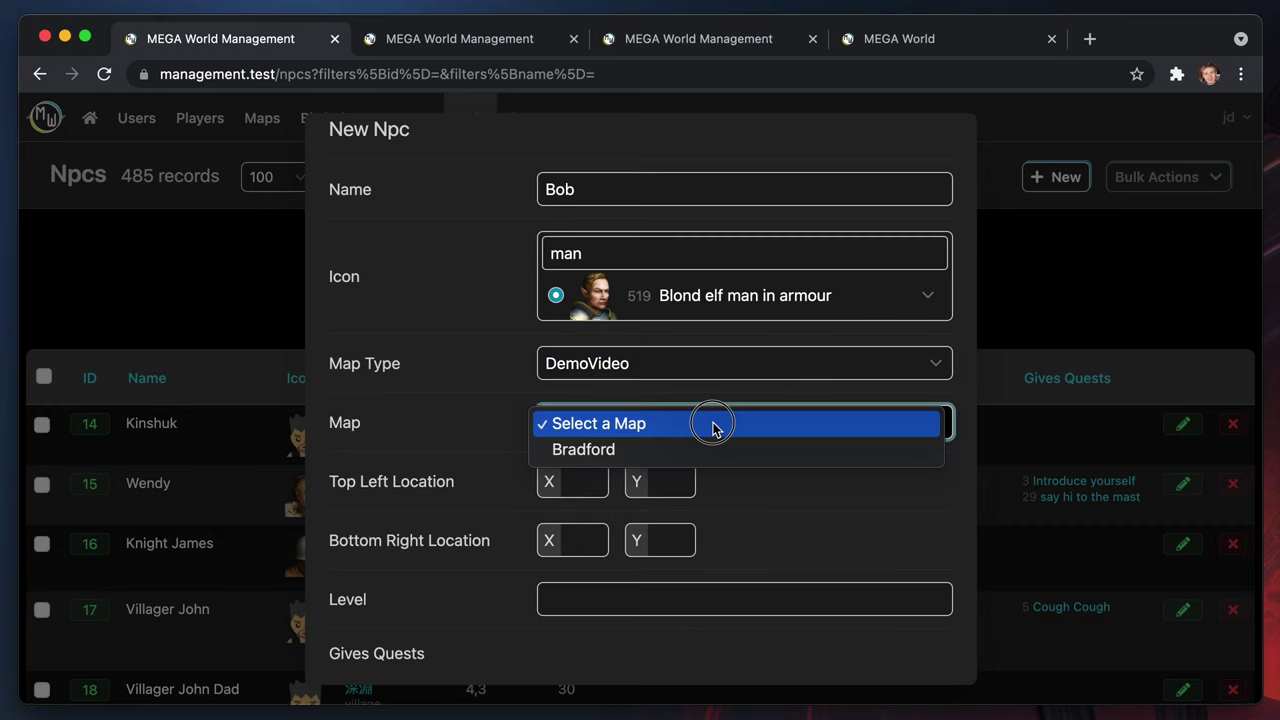
click(661, 453)
Recheck the cottage's coordinates on the Bradford map and set Bob's top left and bottom right locations both to X 1, Y 5
click(451, 40)
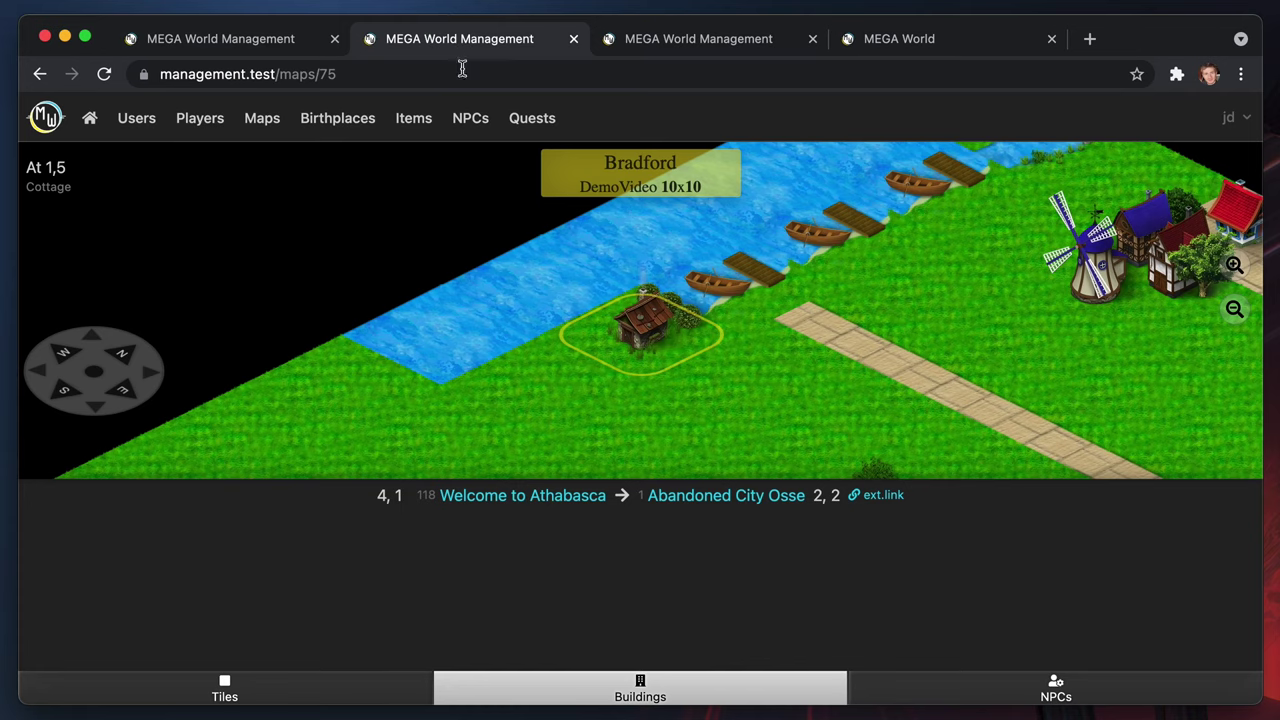
click(208, 40)
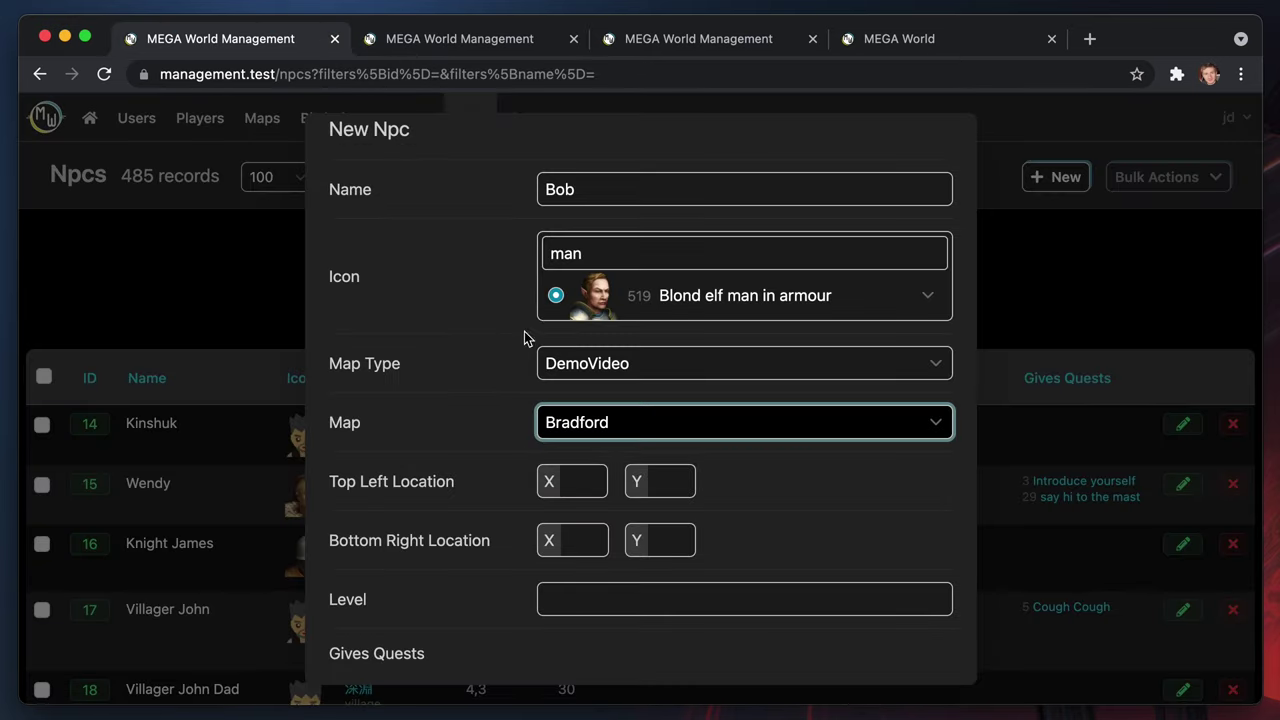
click(580, 464)
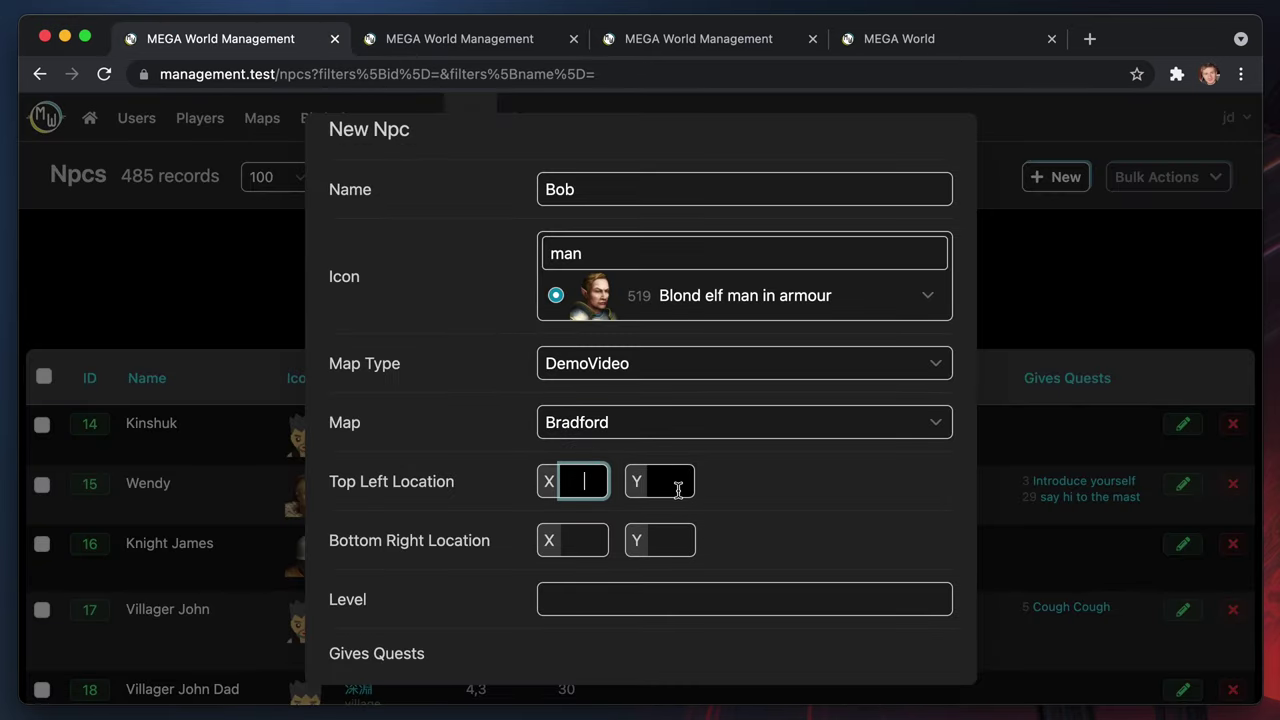
text(1)
click(675, 486)
text(5)
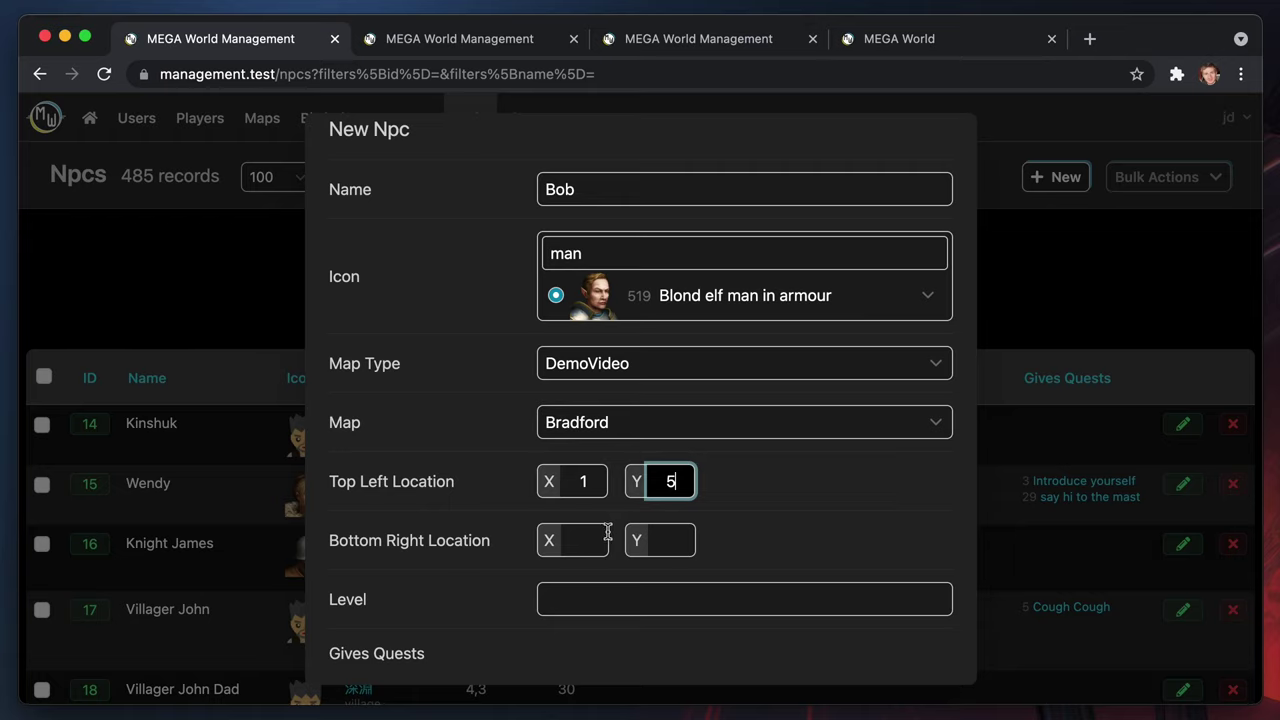
click(600, 538)
text(1)
click(670, 540)
text(5)
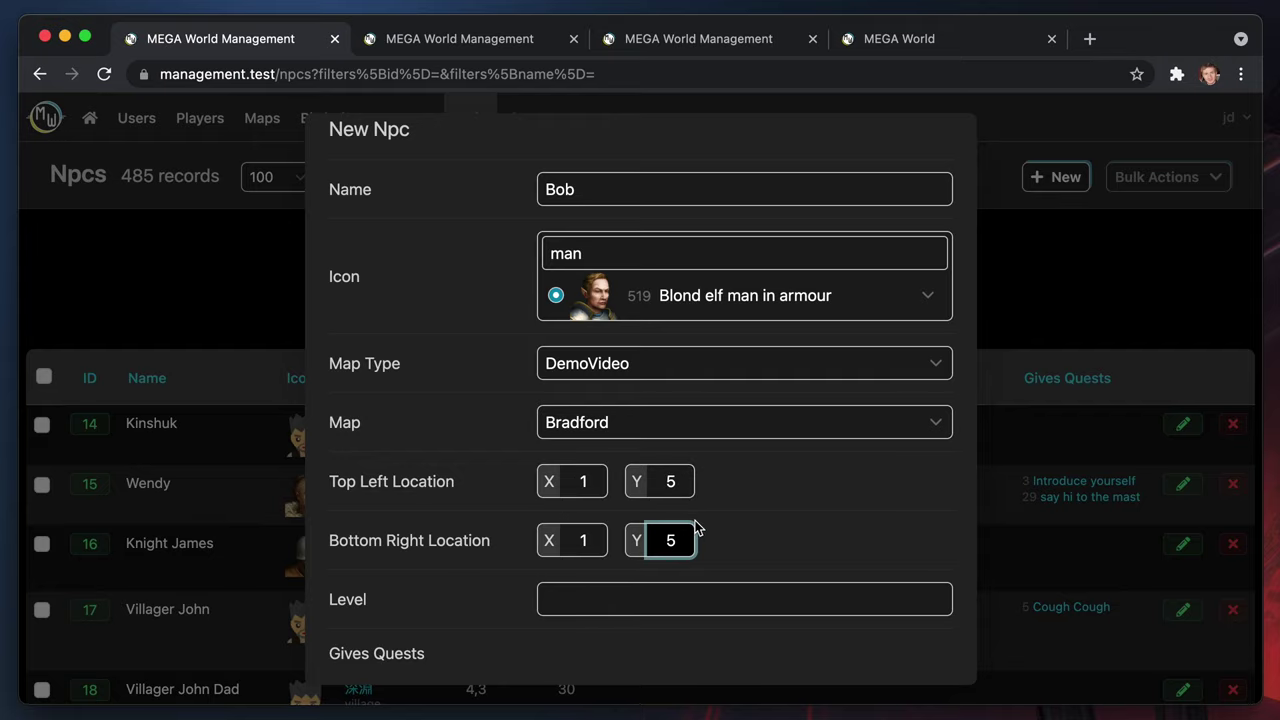
Examine the tiles around the cottage on the Bradford map against the location range in the new NPC form
click(430, 40)
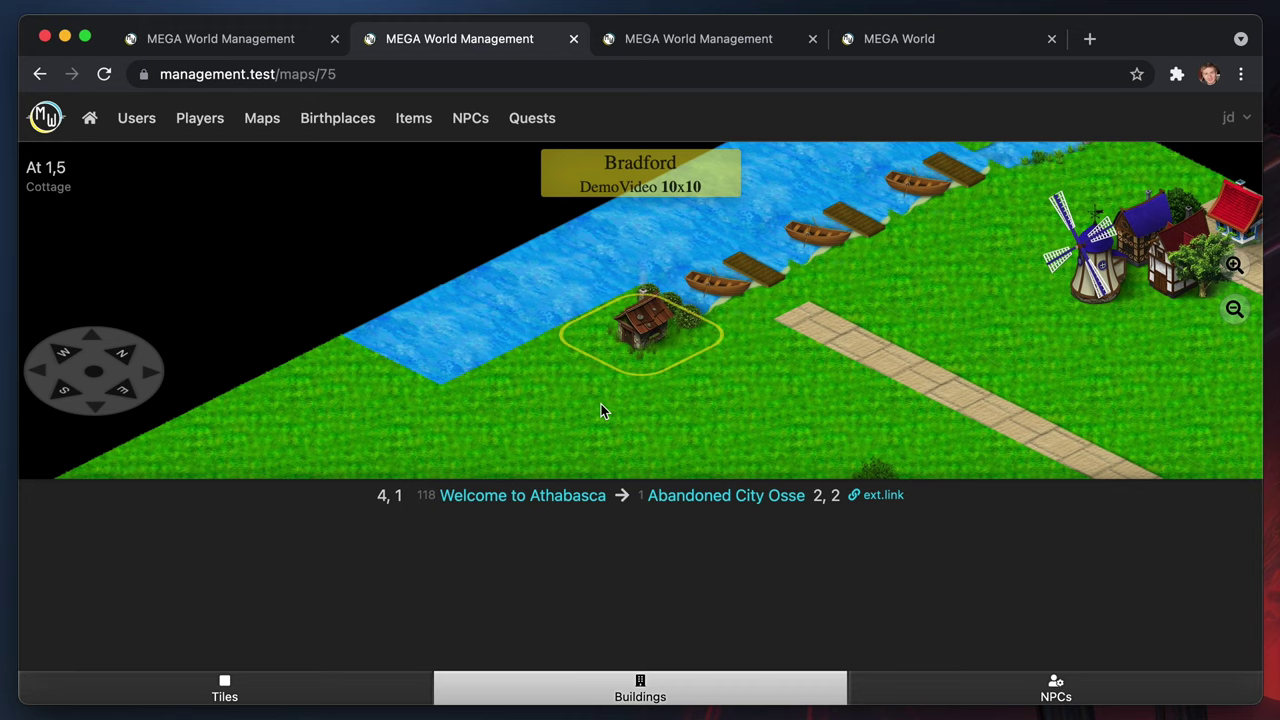
key(Right)
key(Down)
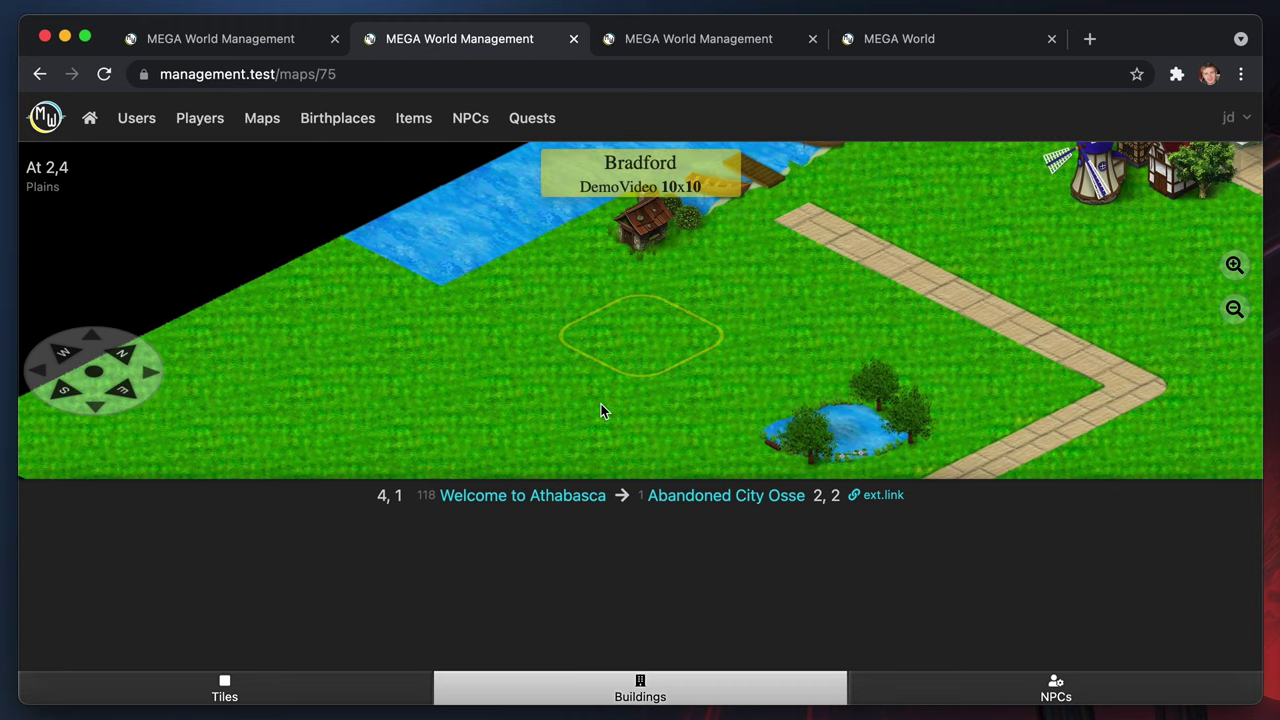
key(Up)
key(Left)
click(288, 44)
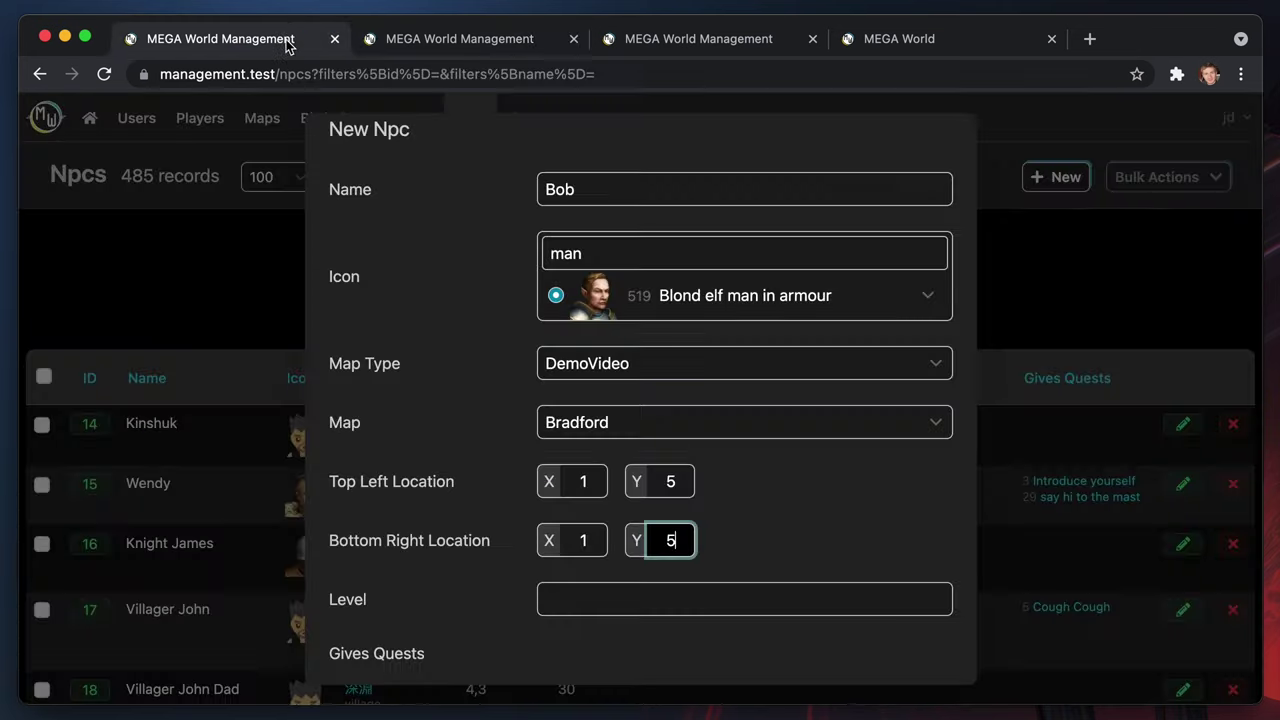
click(781, 494)
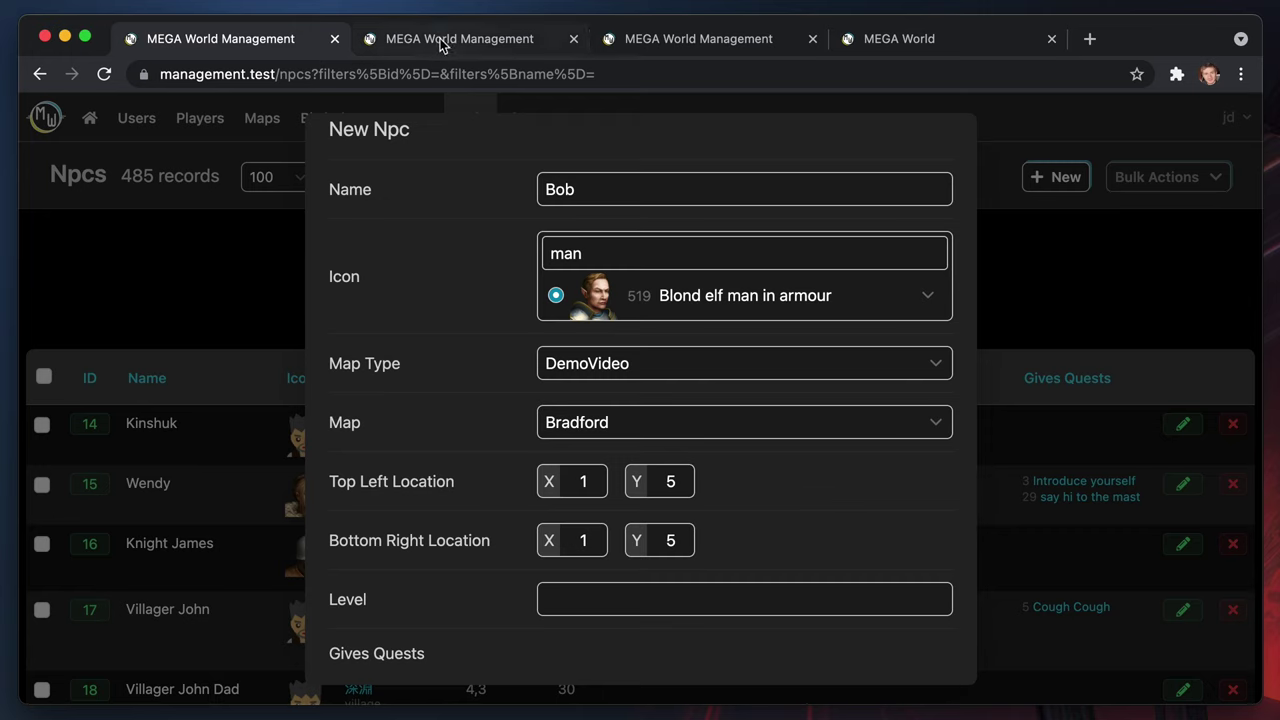
click(392, 38)
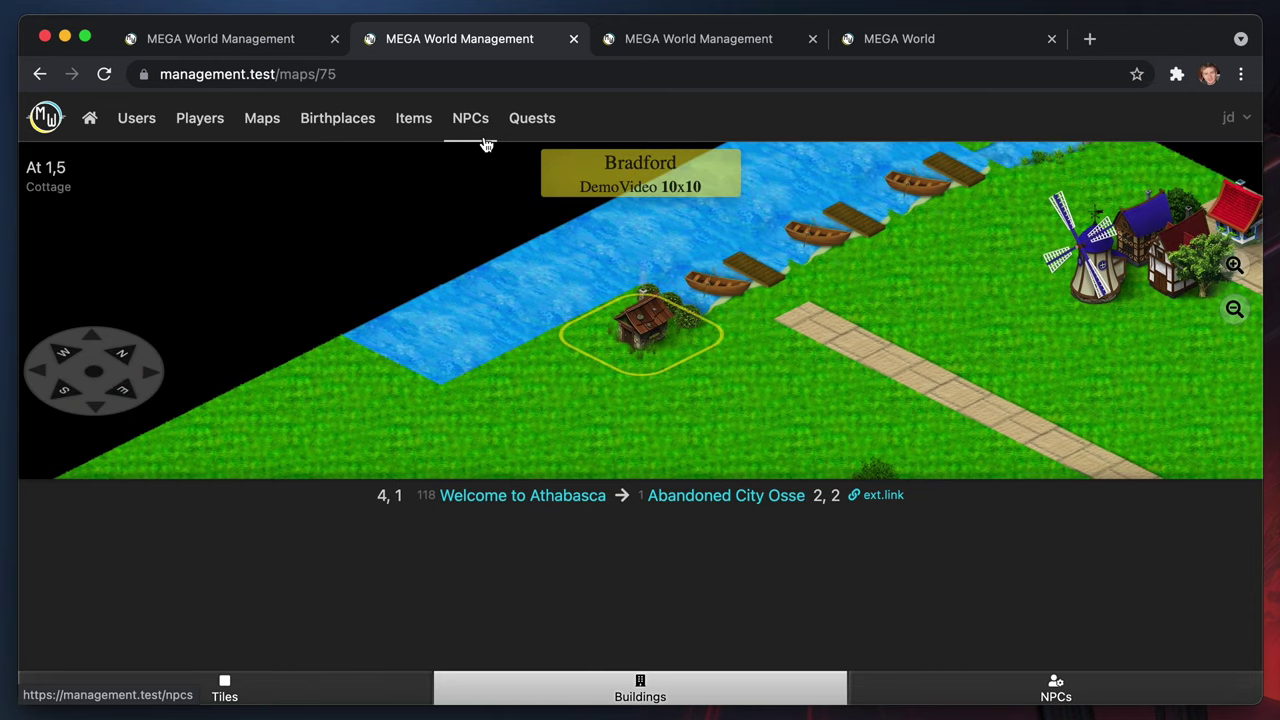
click(255, 38)
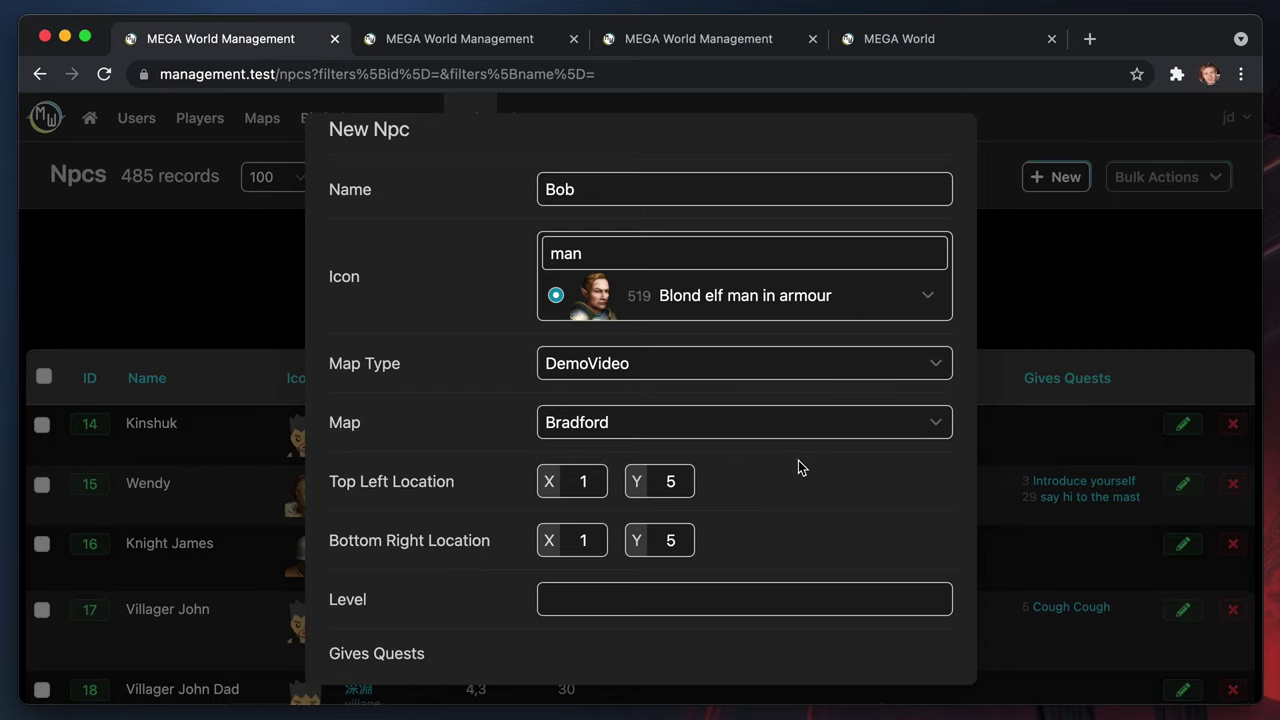
Set Bob's level to 1 in the new NPC form
click(770, 538)
scroll(770, 538, down, 2)
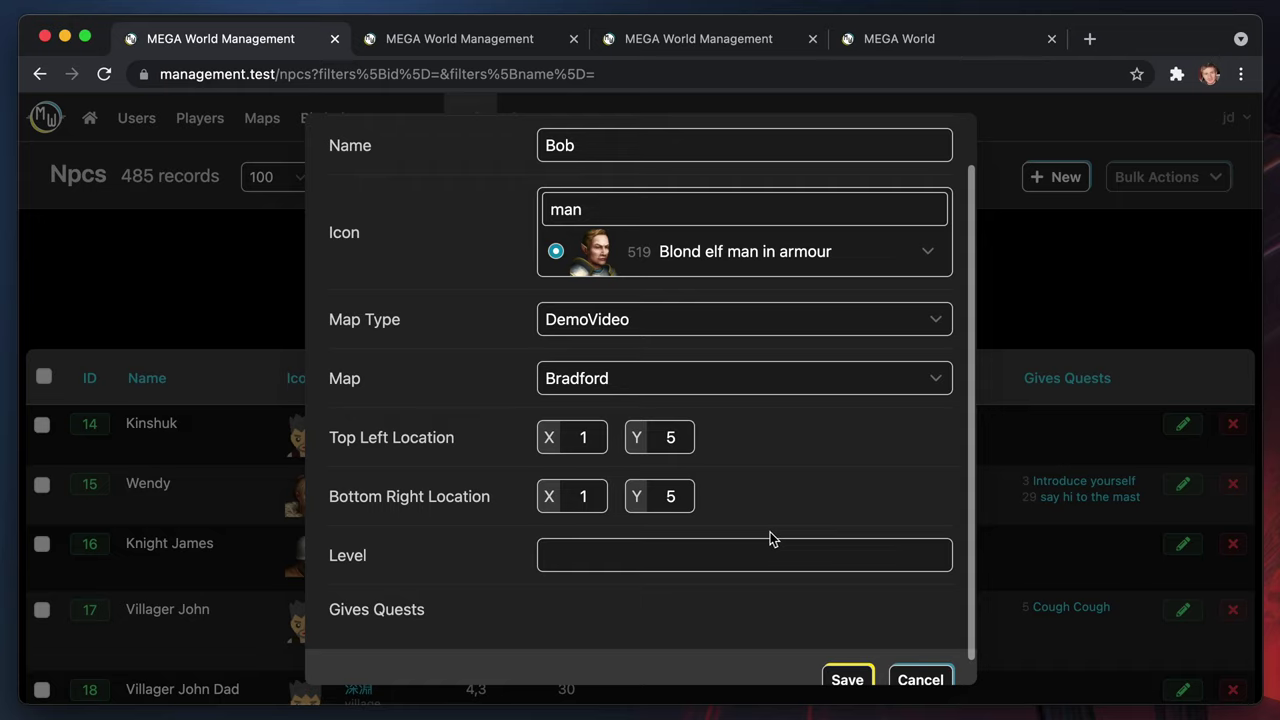
click(751, 552)
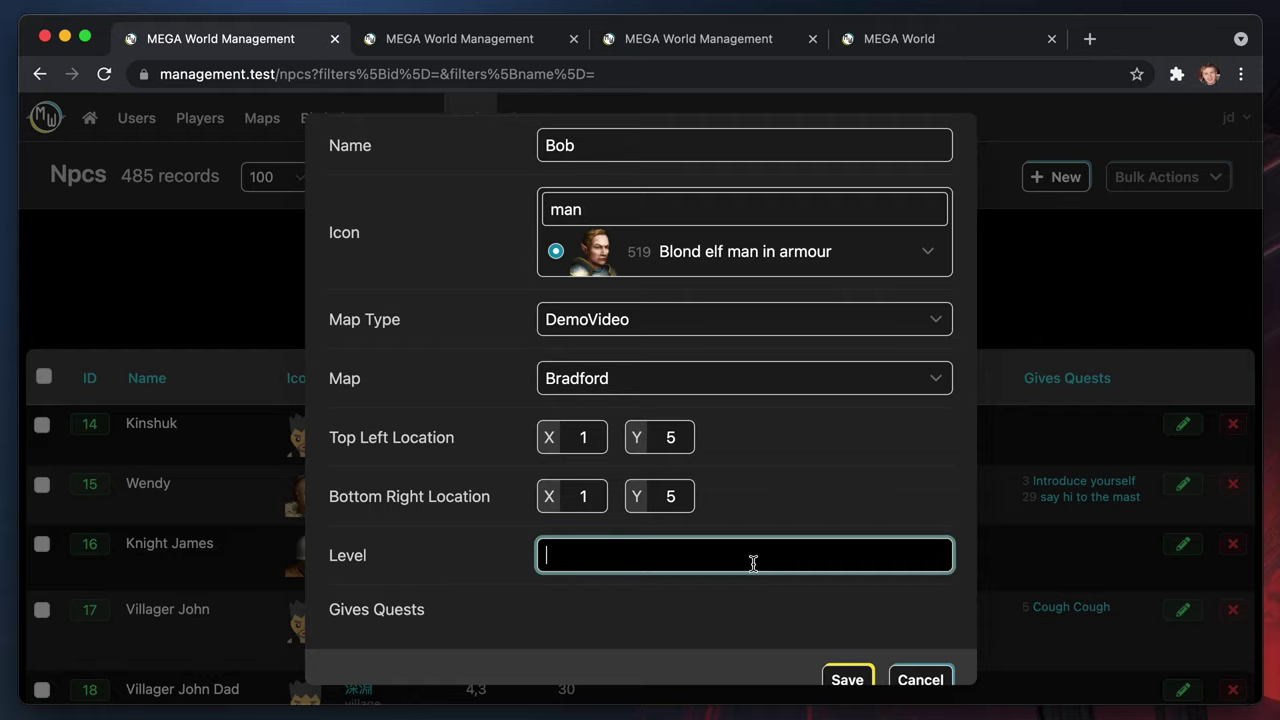
scroll(752, 563, up, 1)
scroll(752, 563, down, 2)
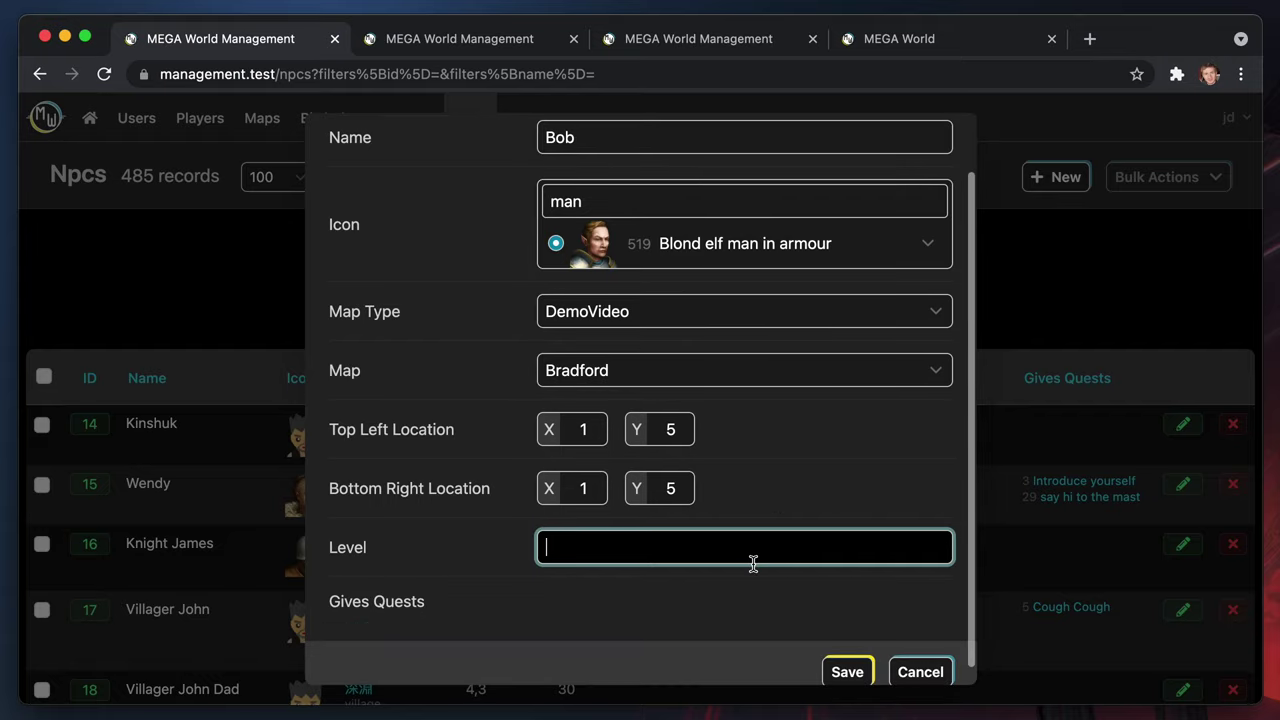
text(1)
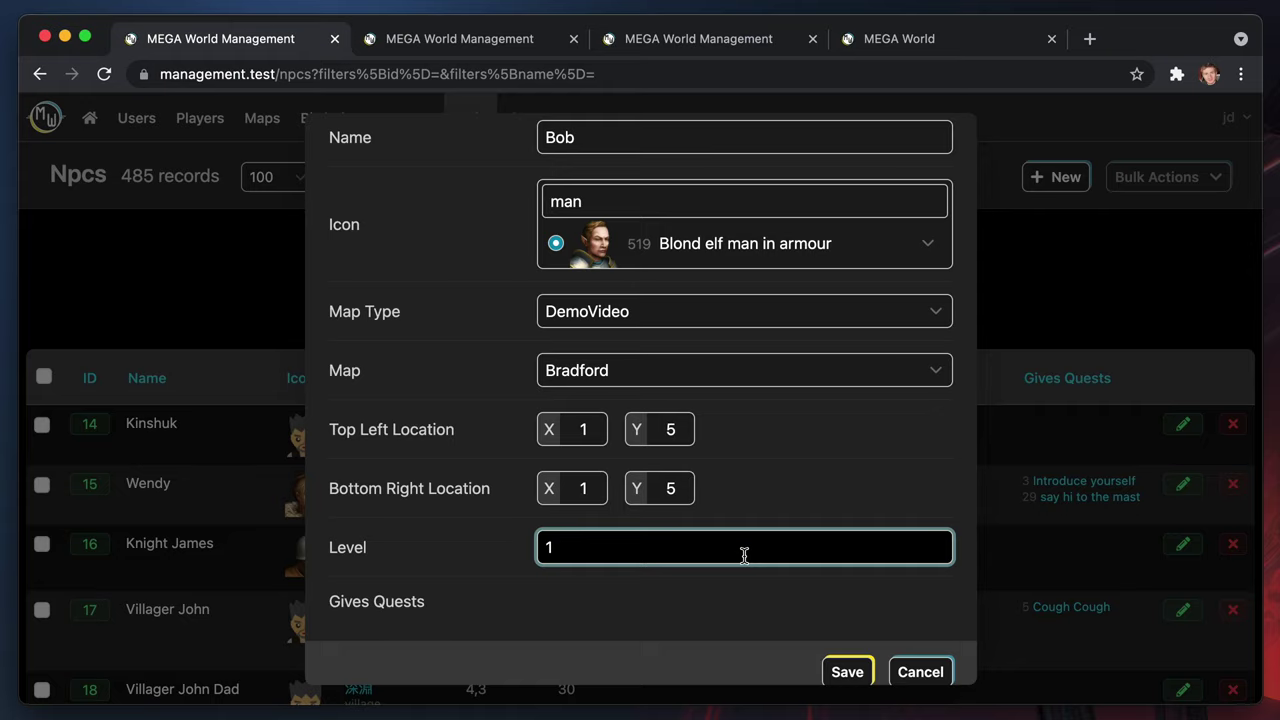
Set Bob's level to 5 and save the new NPC
key(BackSpace)
text(5)
scroll(720, 617, down, 1)
click(845, 653)
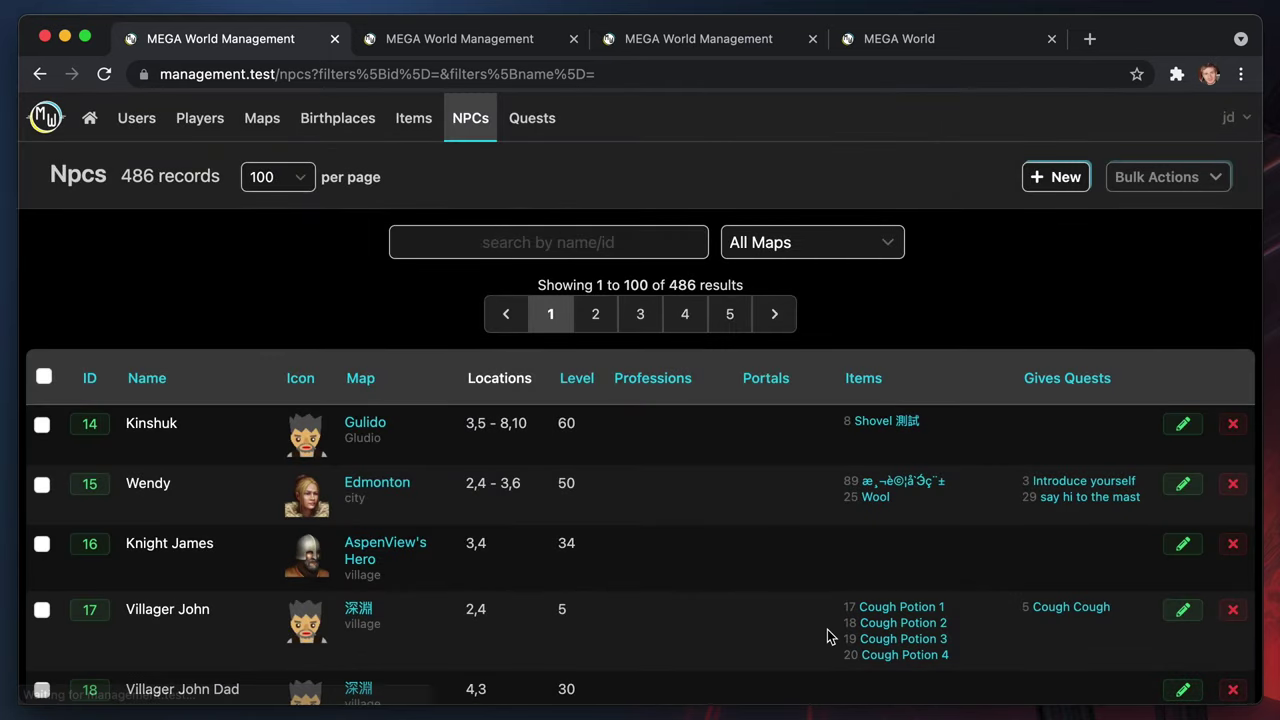
Compare the player's current location in the game with the cottage on the Bradford map
click(530, 40)
click(845, 42)
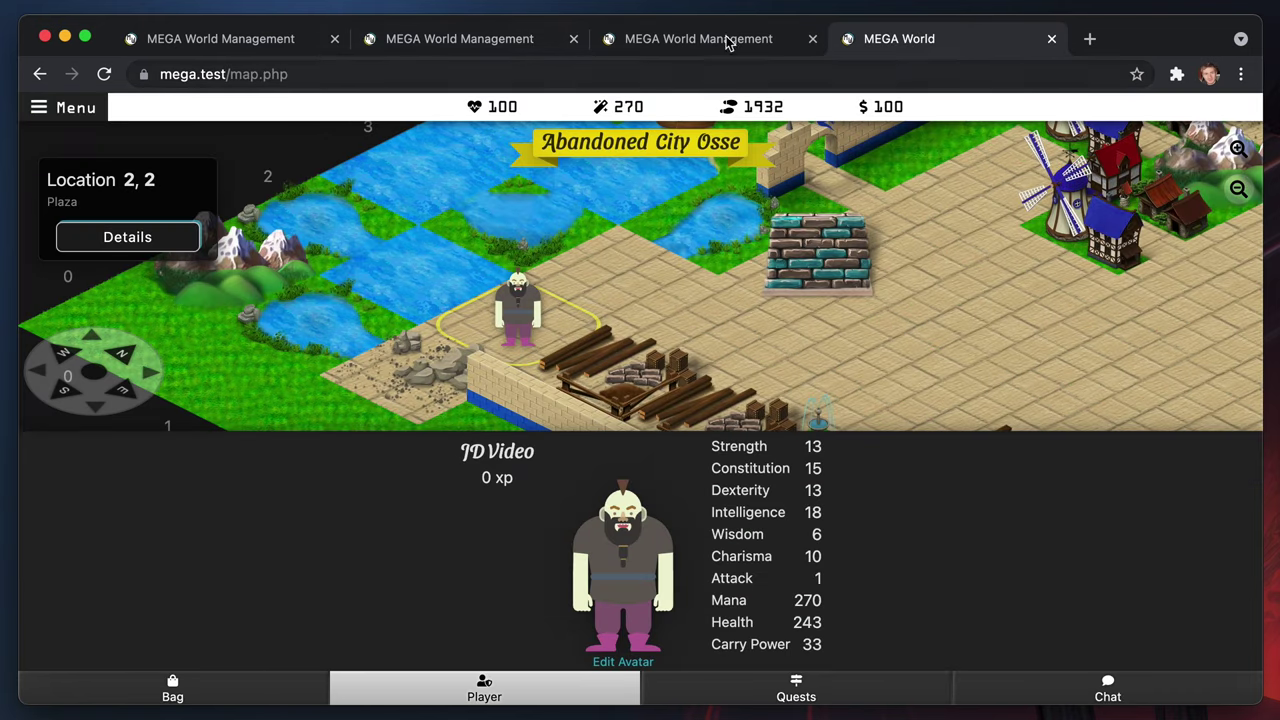
click(434, 42)
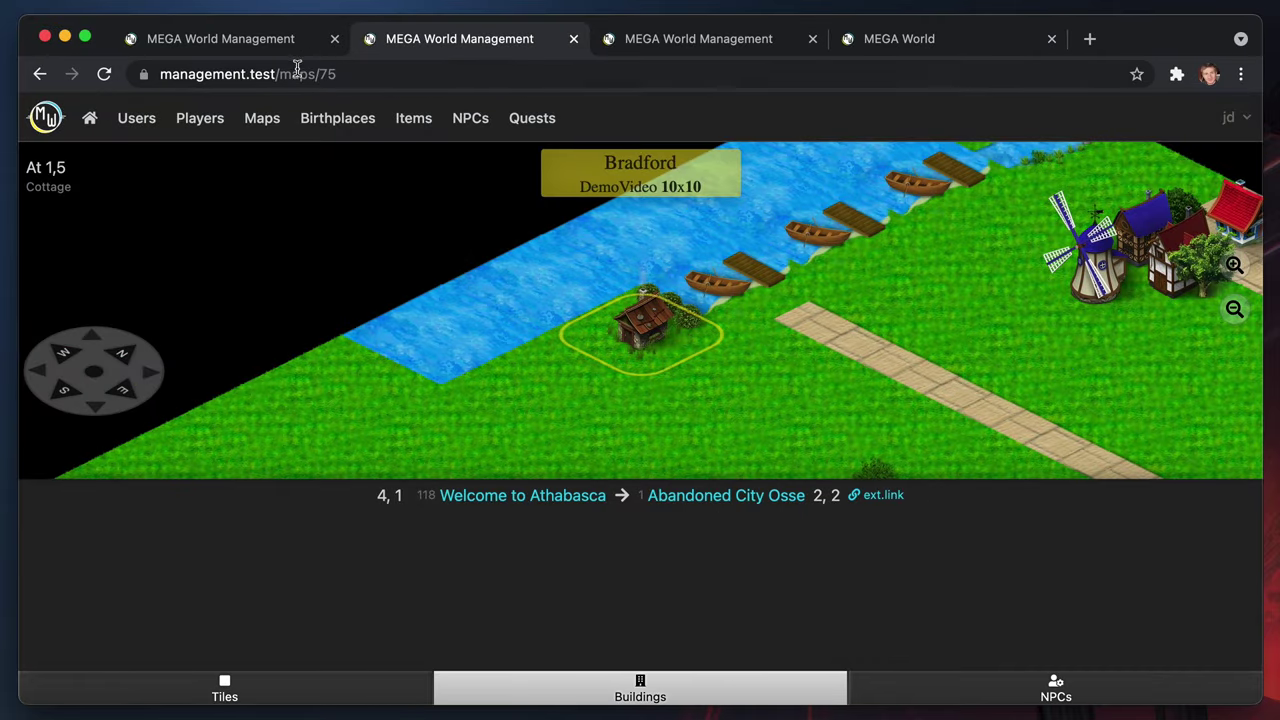
click(279, 42)
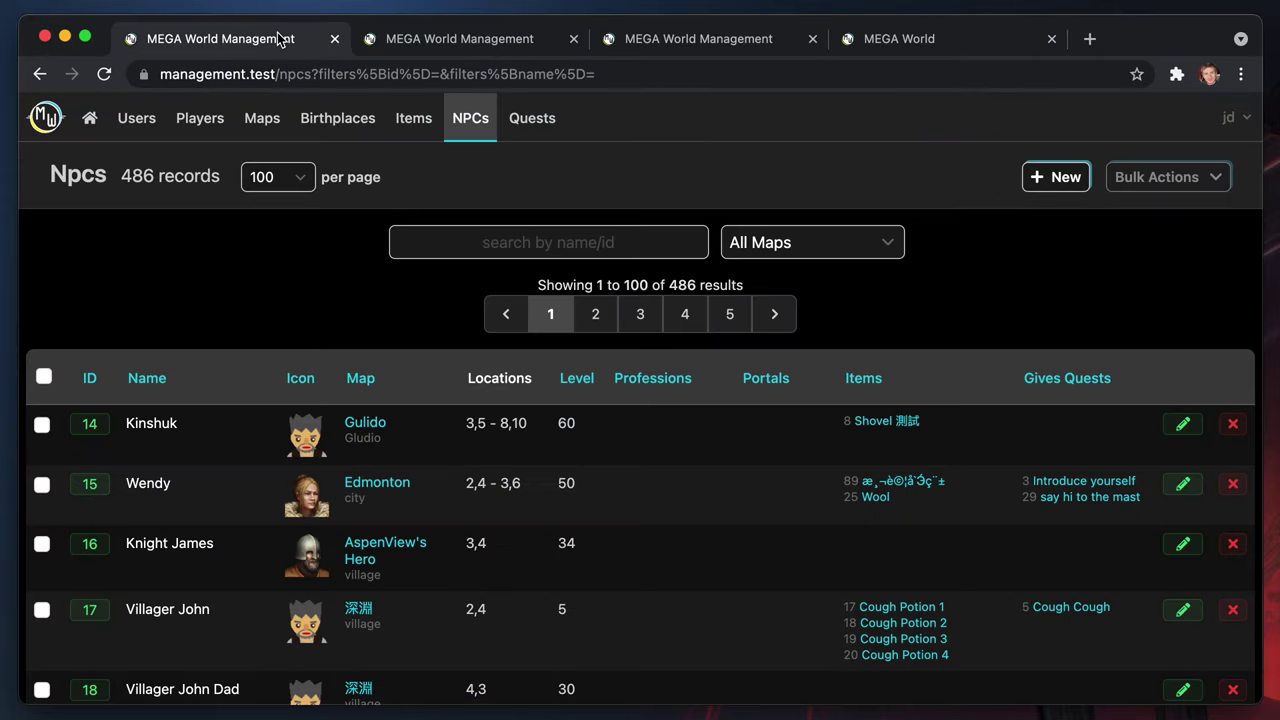
Sort the players by ID in descending order and return player 973 to their birthplace
click(199, 117)
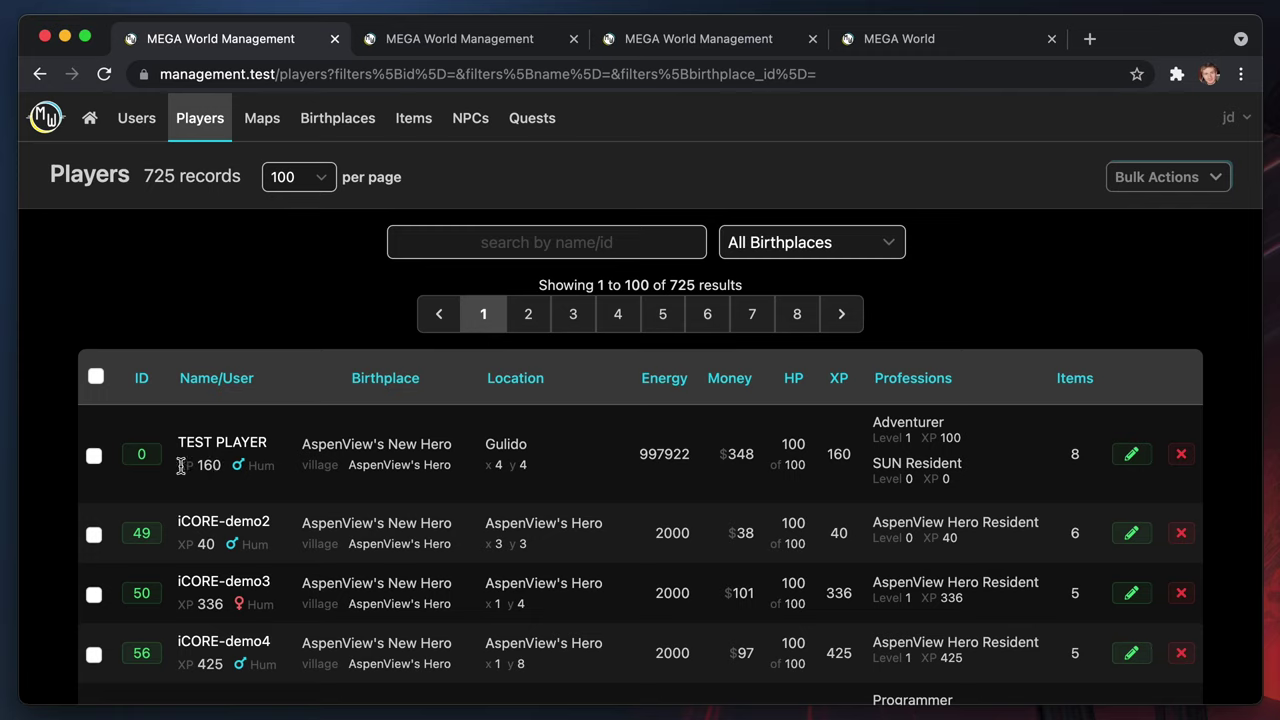
click(142, 386)
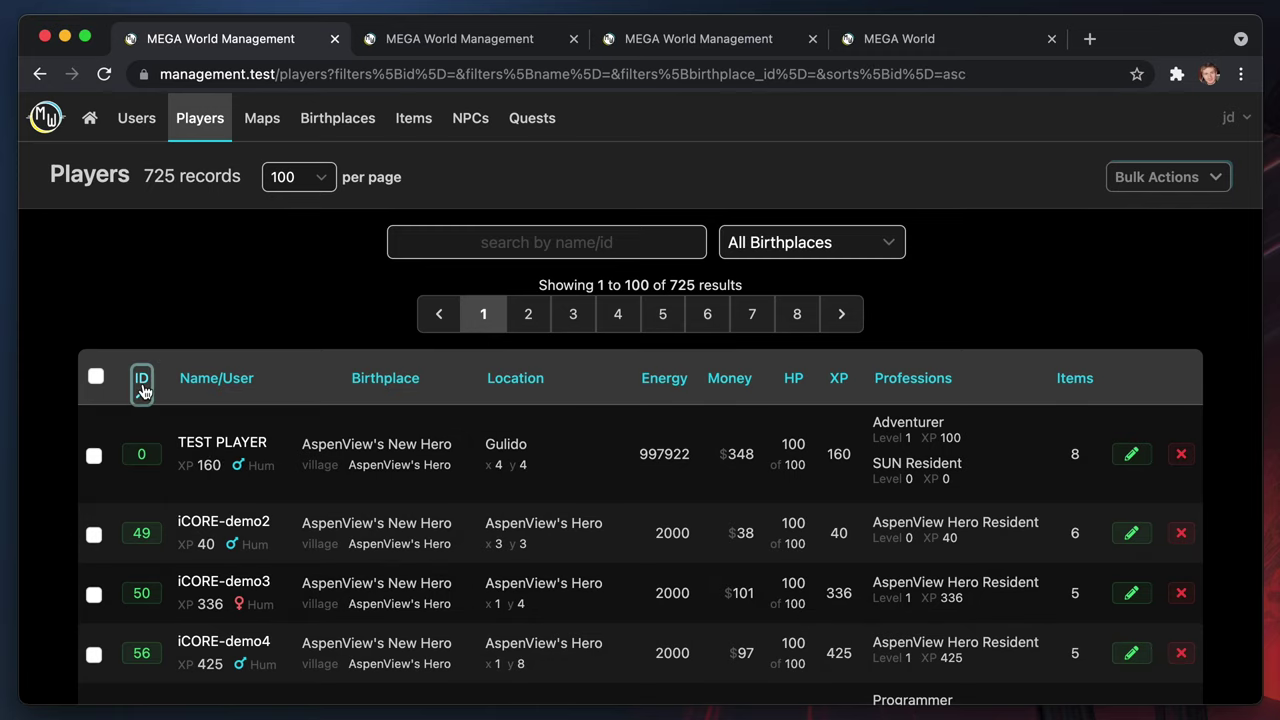
click(142, 388)
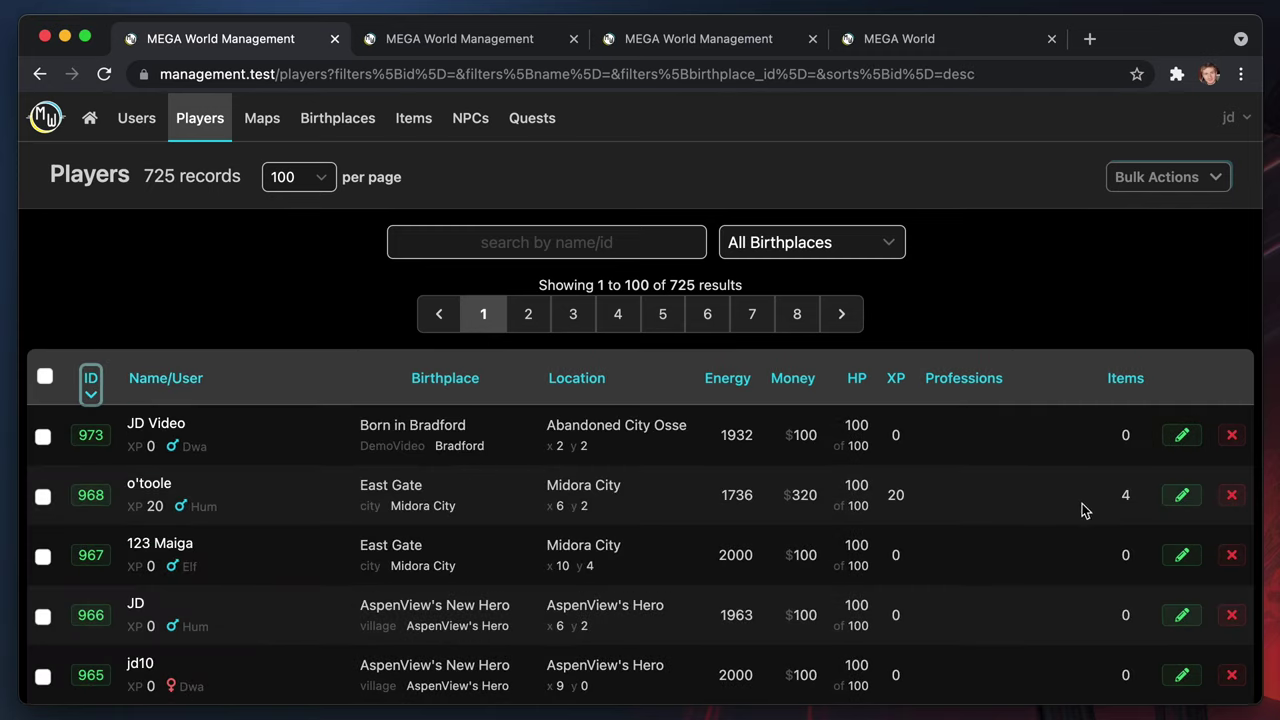
click(1176, 440)
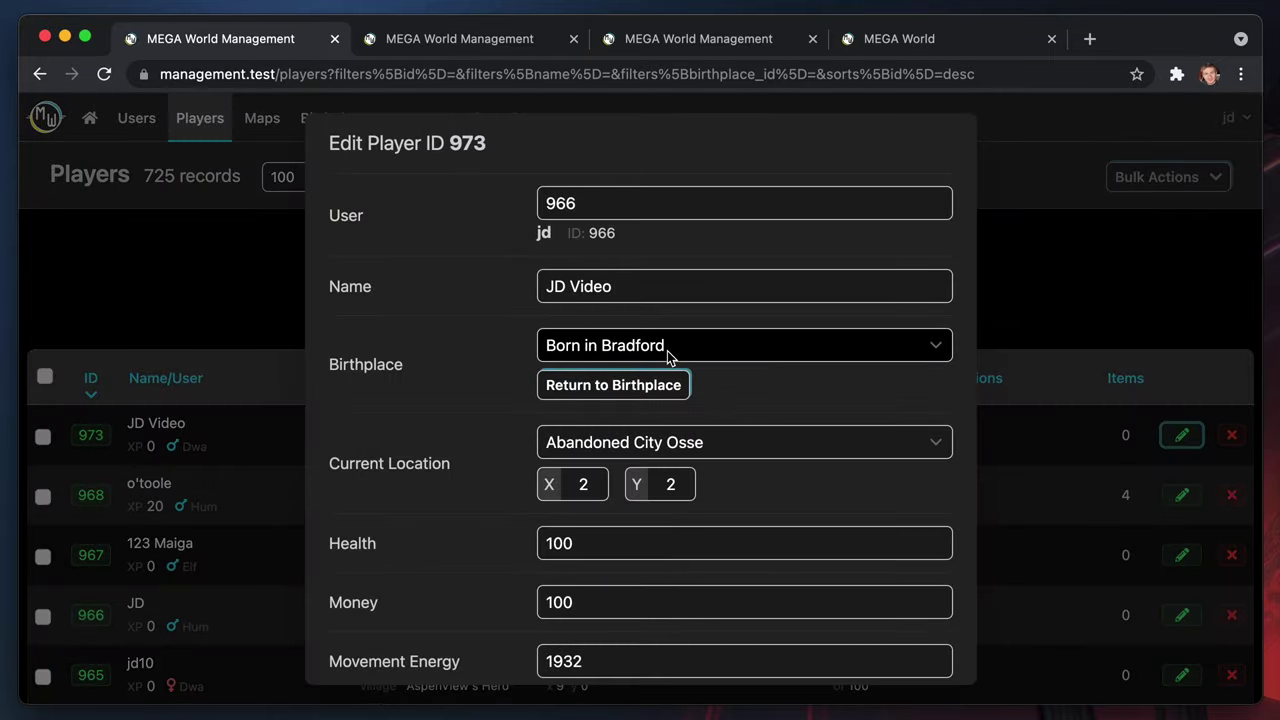
click(622, 385)
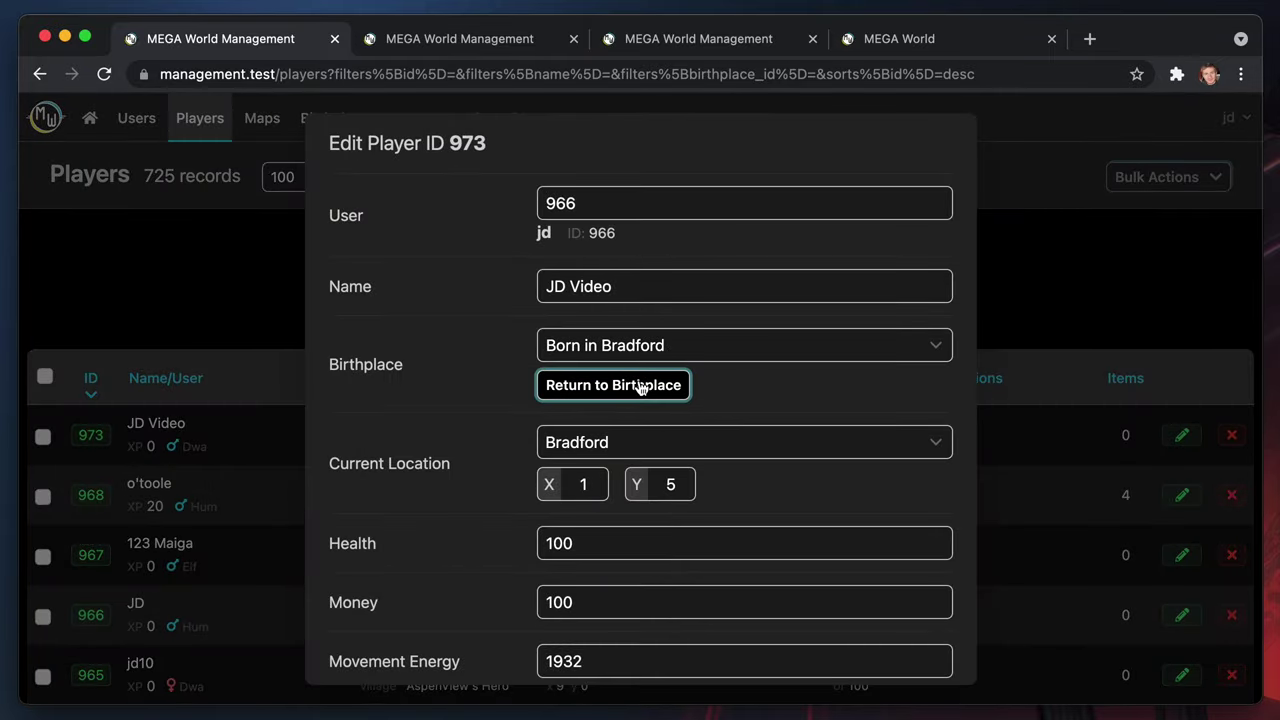
Switch to the game and view the details of the NPC at Bradford's cottage
click(692, 44)
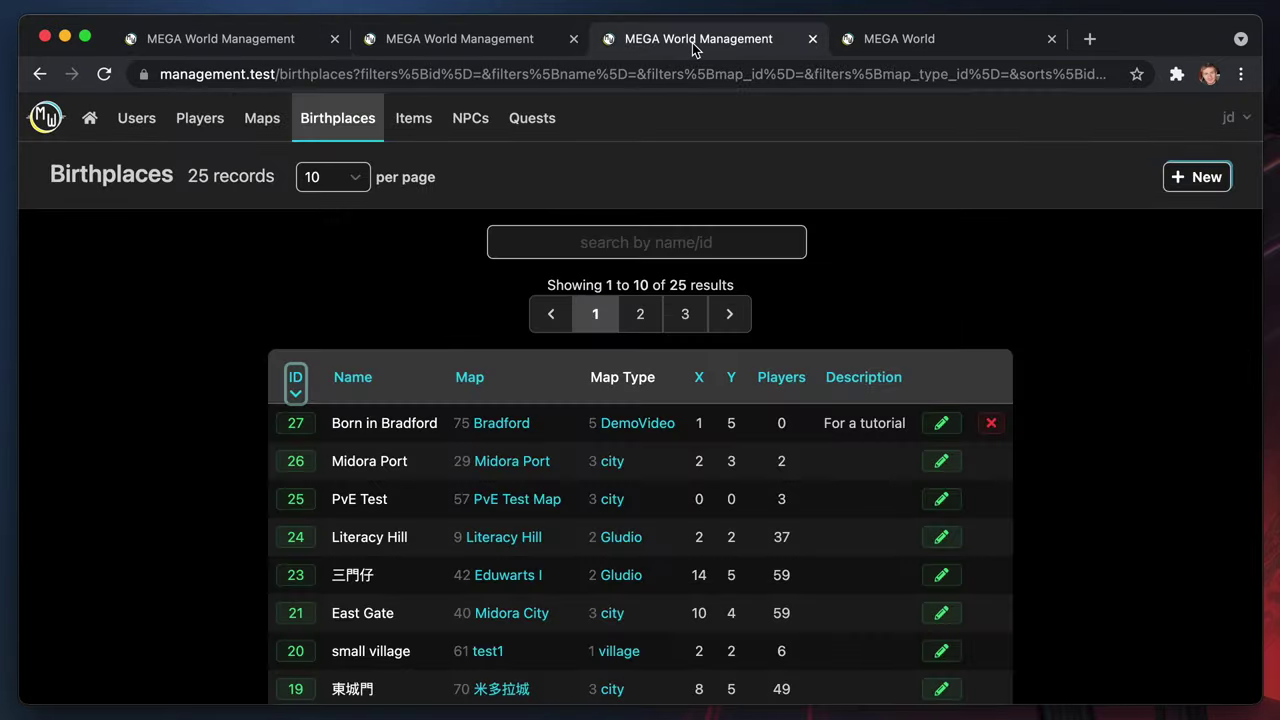
click(893, 44)
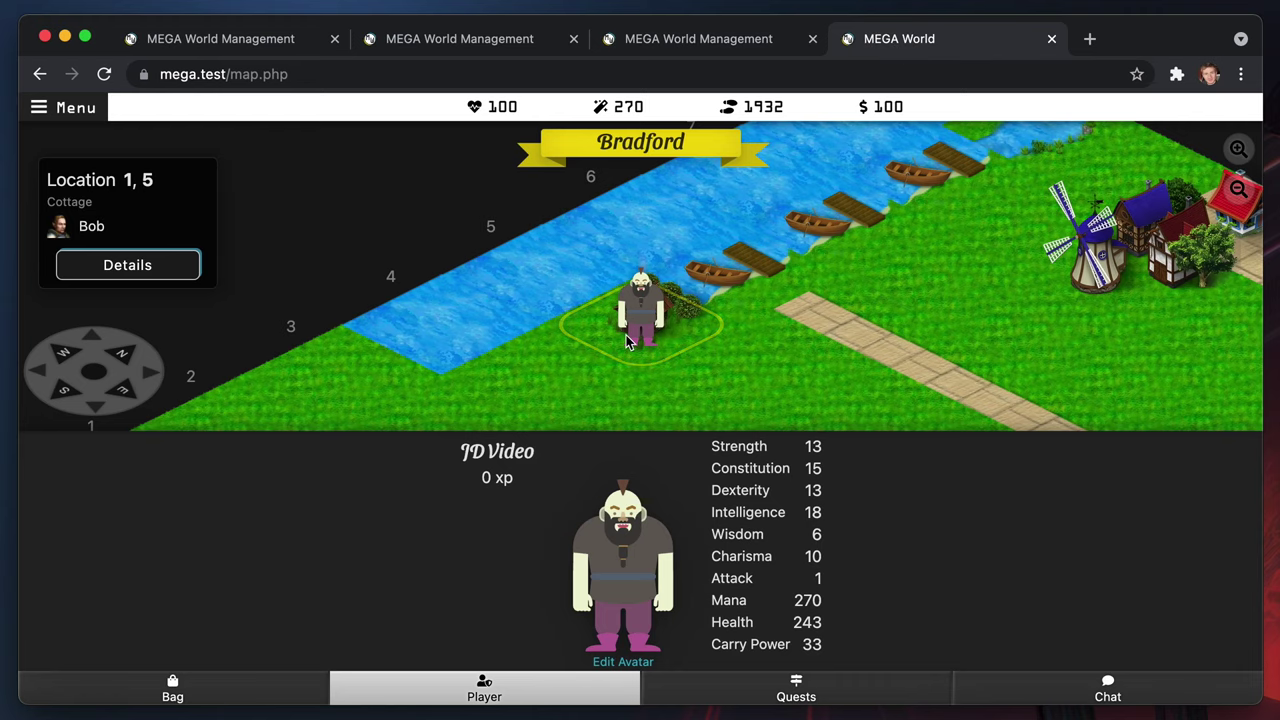
key(Right)
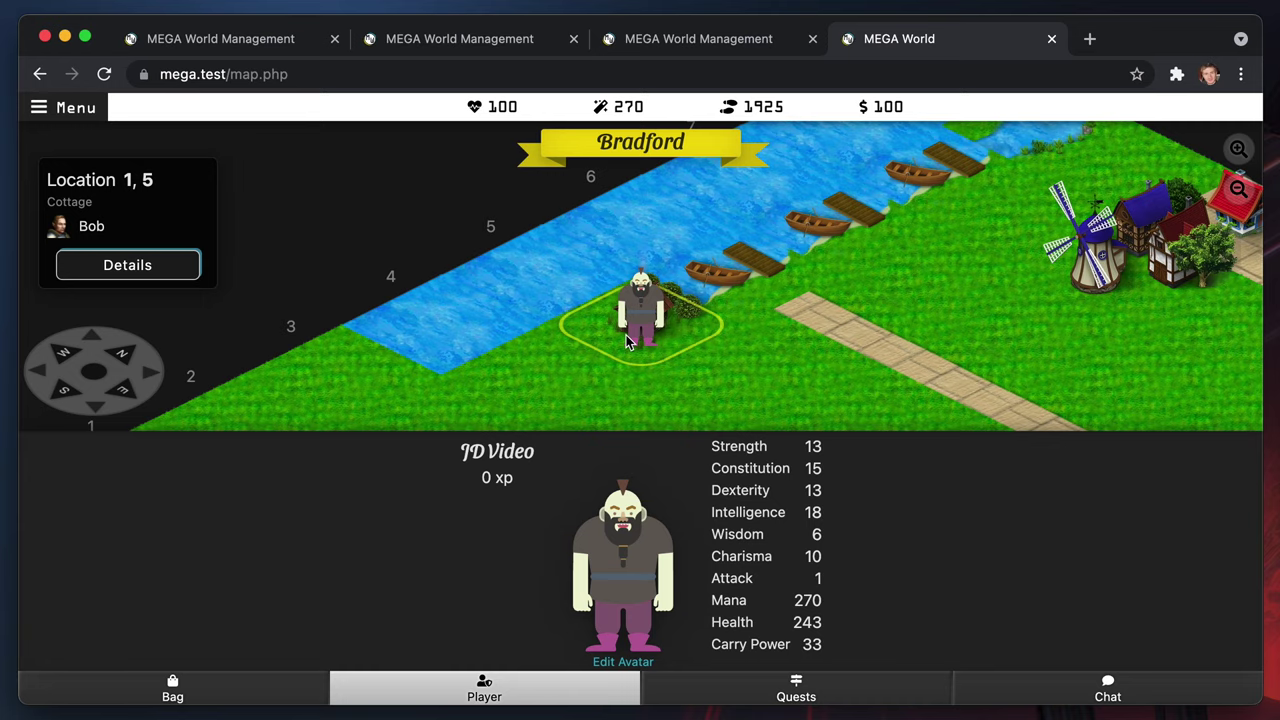
key(Return)
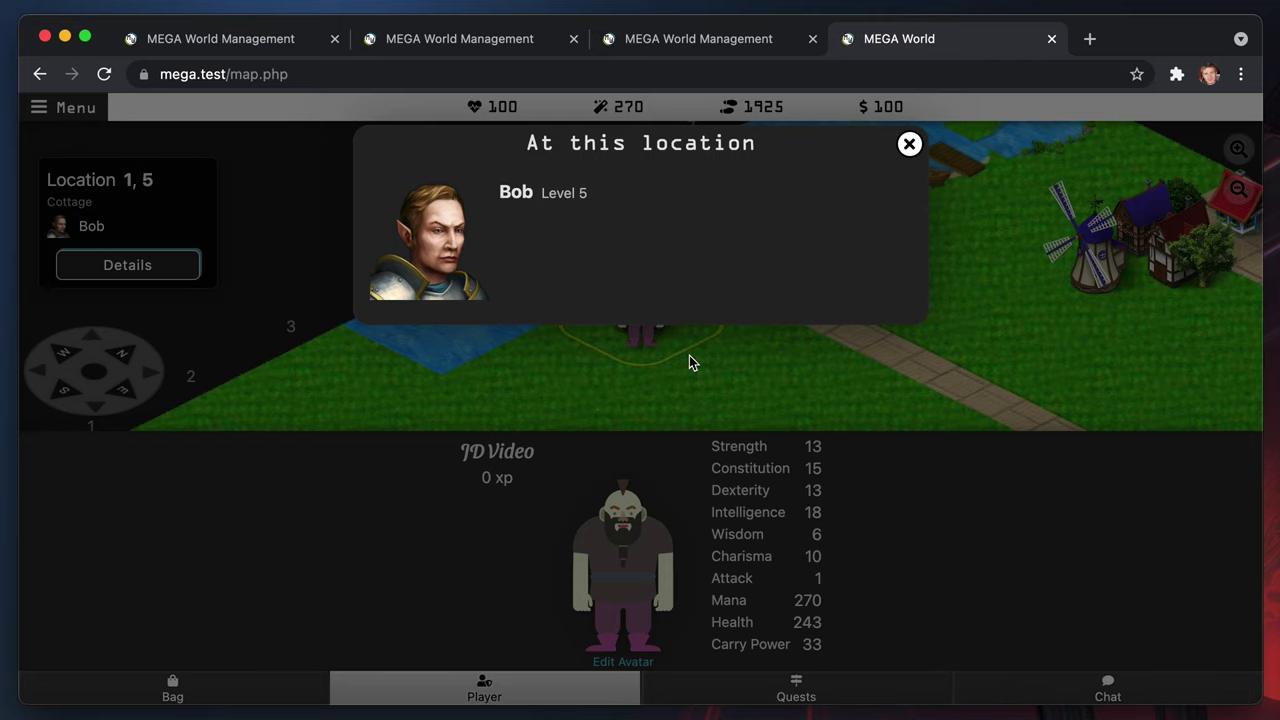
Leave the player form, sort the NPCs by ID in descending order, and open Bob for editing
click(250, 40)
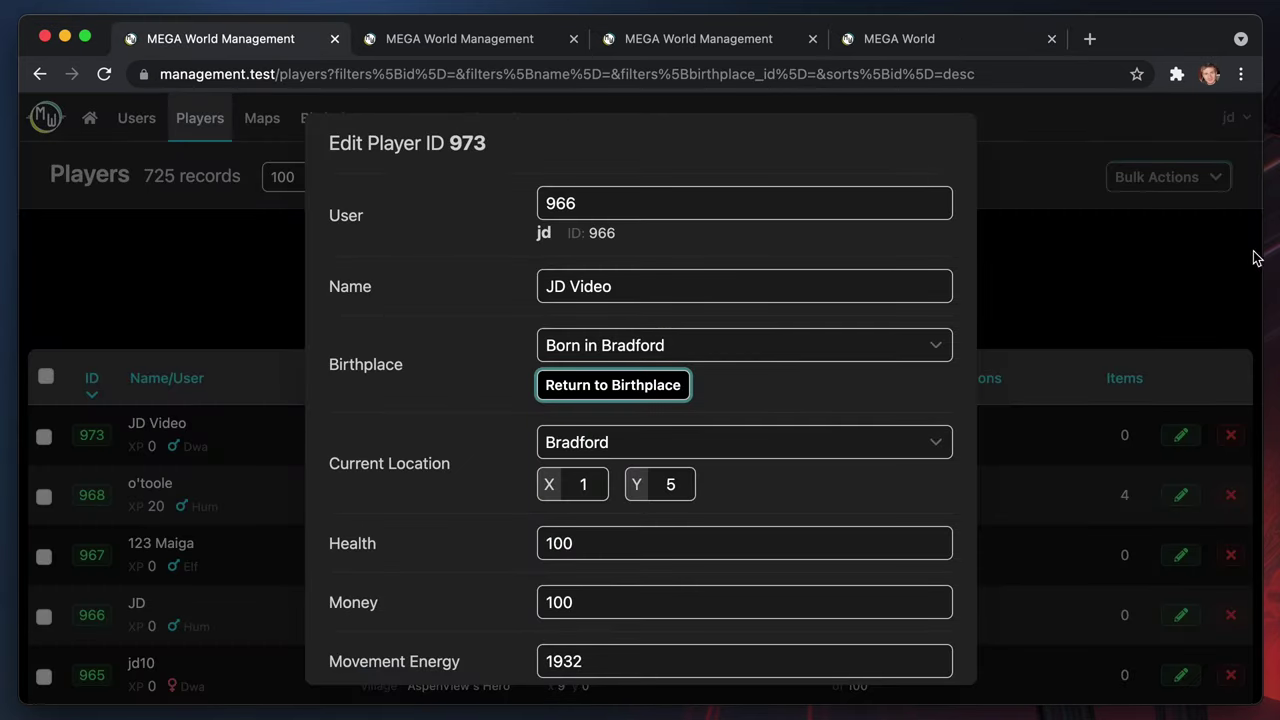
click(1147, 289)
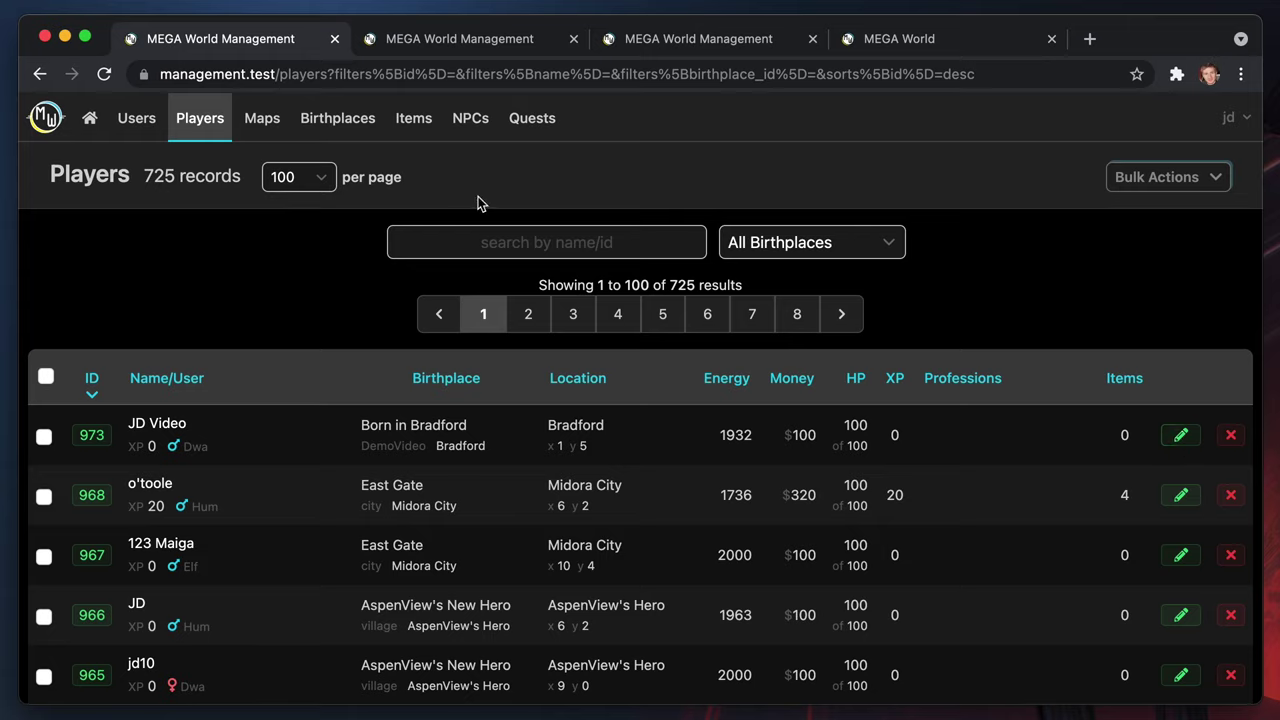
click(468, 119)
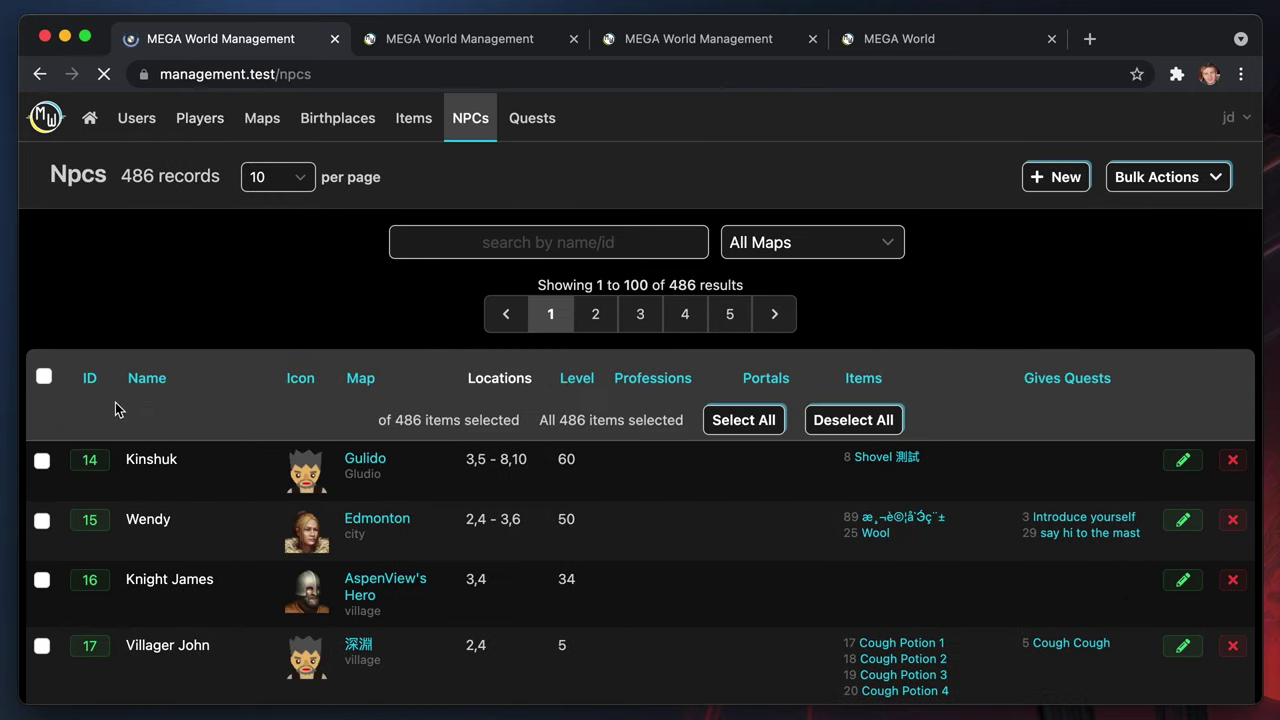
click(90, 380)
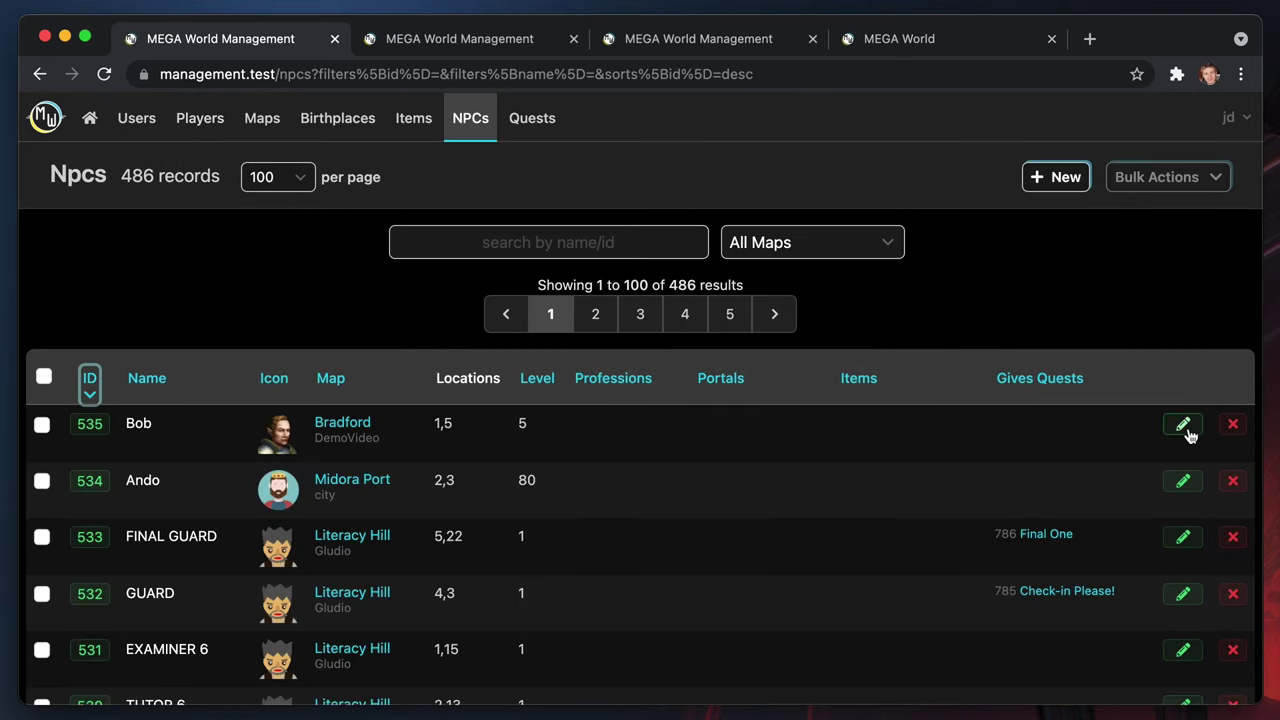
click(1183, 424)
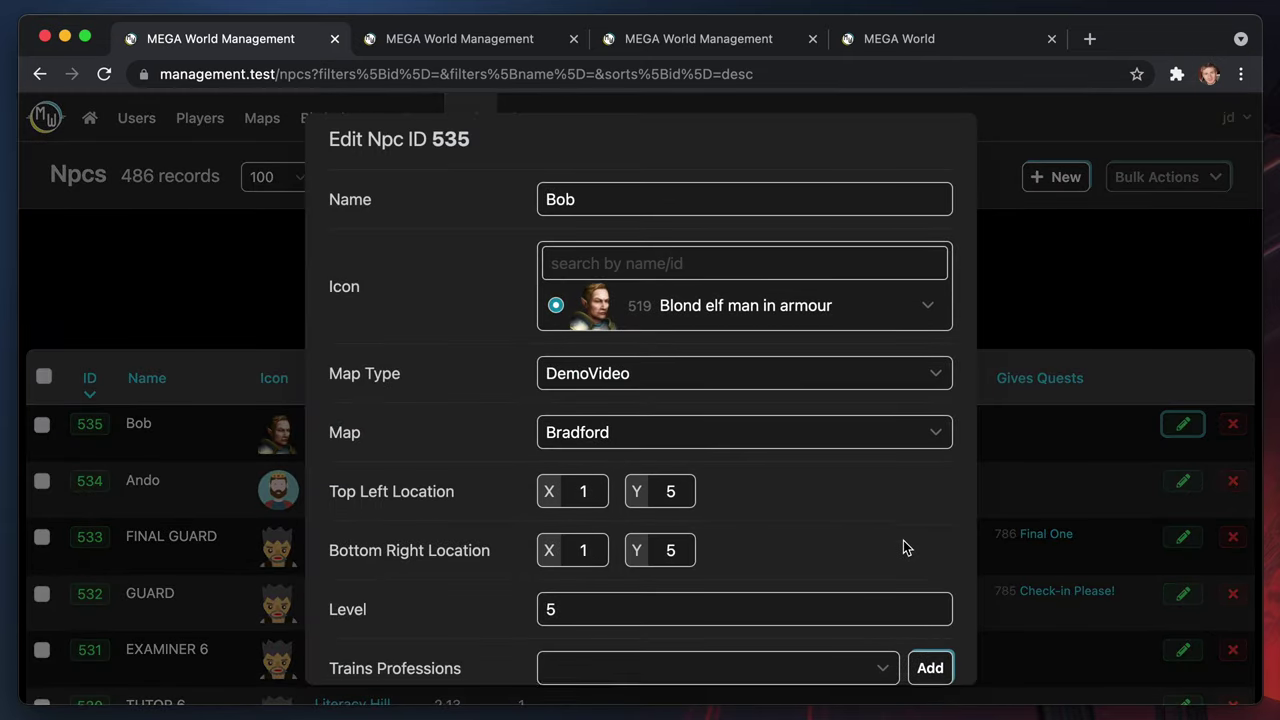
Add Programmer to the professions Bob trains
scroll(903, 540, down, 3)
click(640, 530)
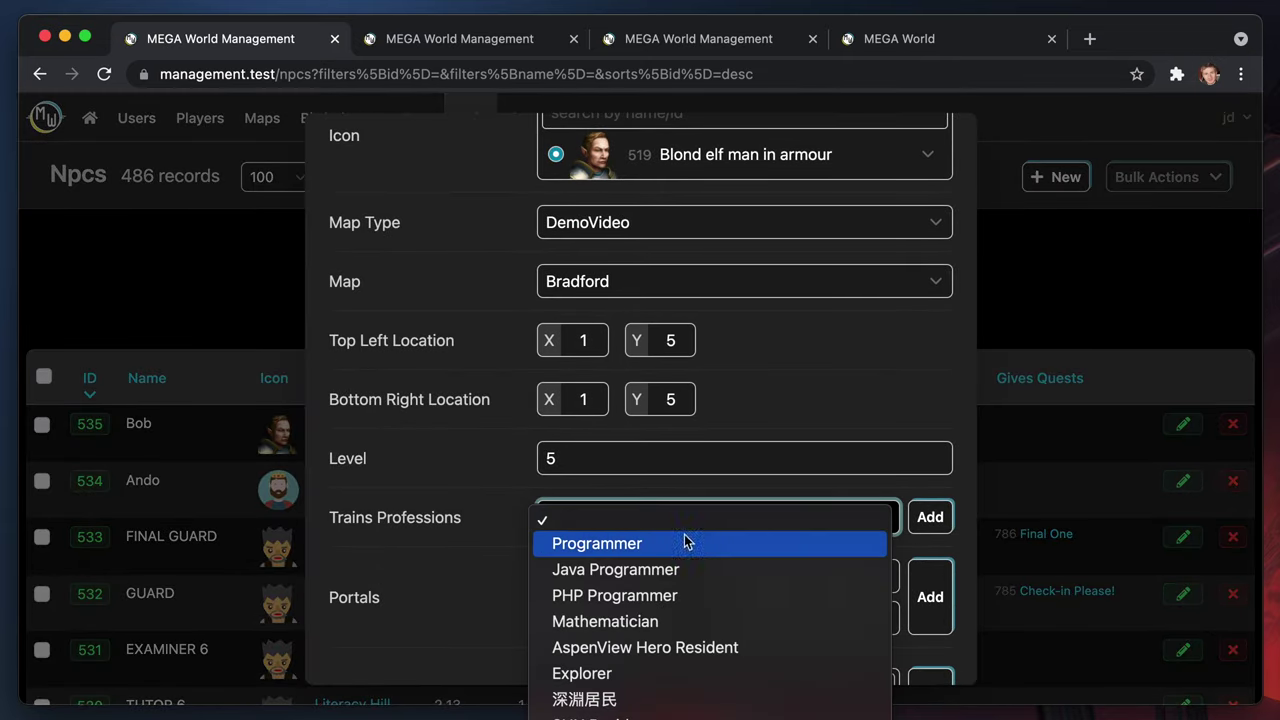
click(720, 545)
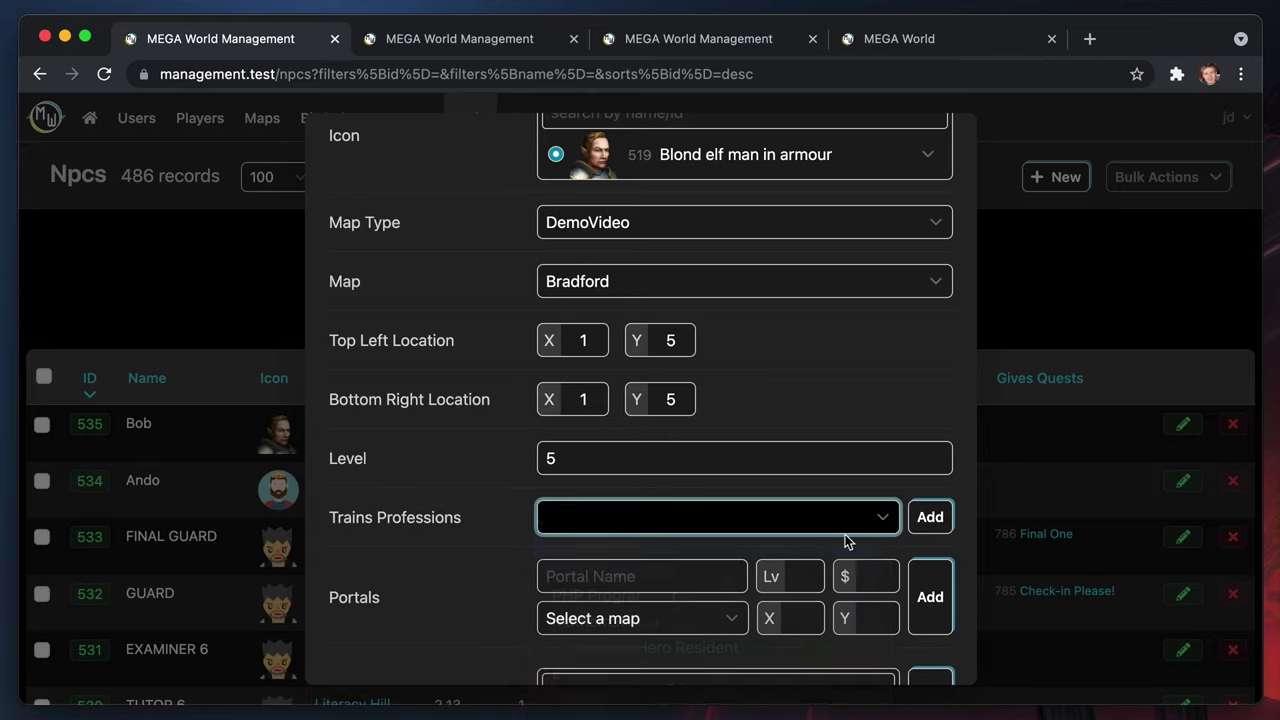
click(927, 522)
scroll(600, 505, up, 3)
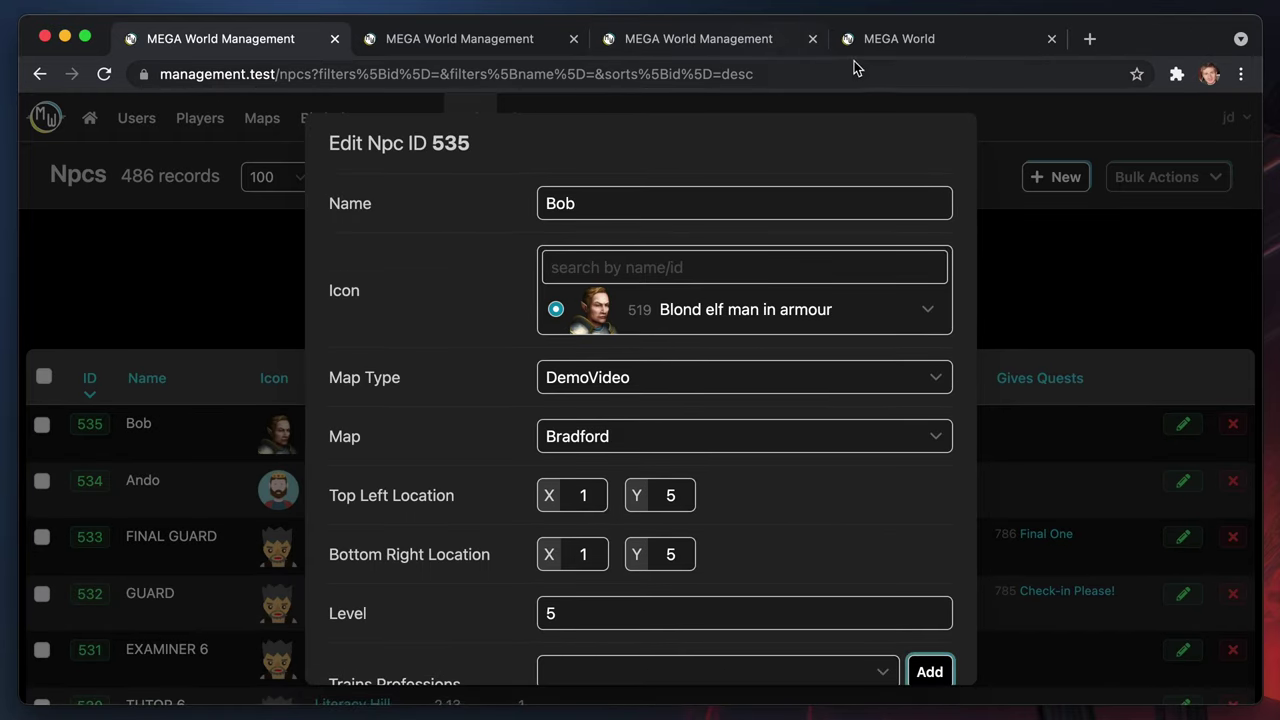
scroll(836, 488, down, 4)
scroll(836, 488, down, 1)
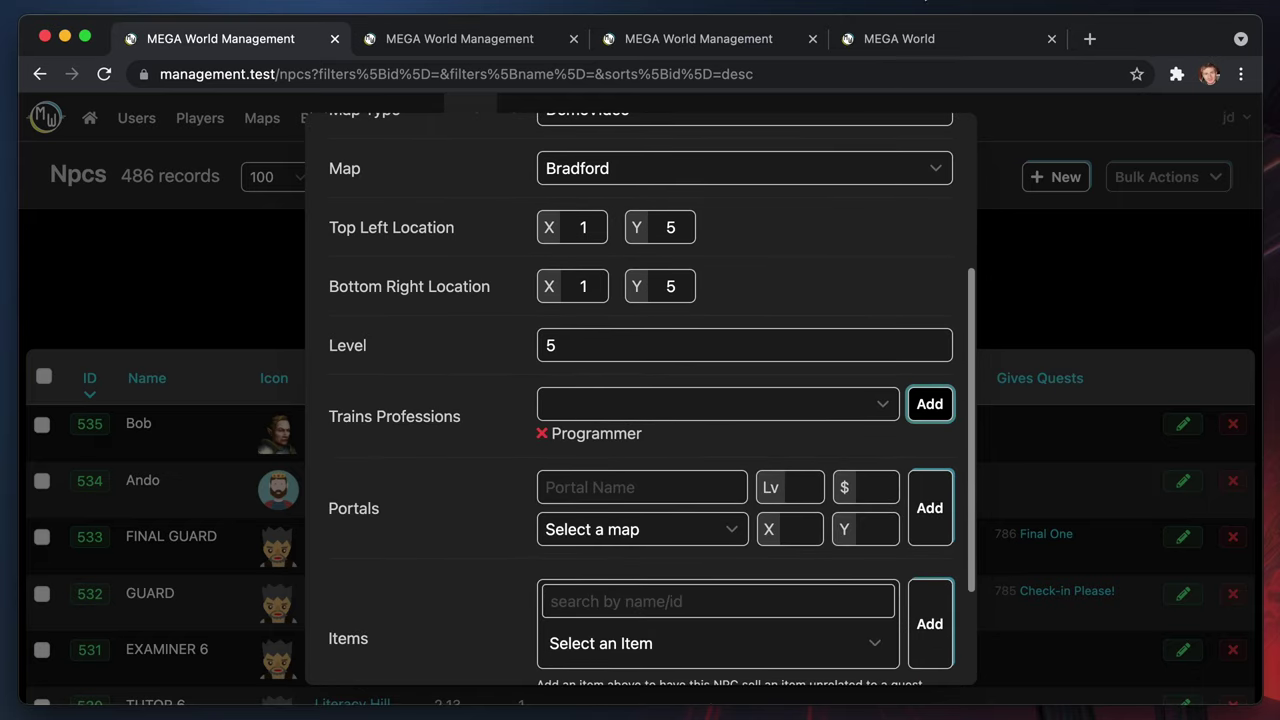
Reload the game and have the player join the Programmer profession through Bob
click(925, 38)
key(super+r)
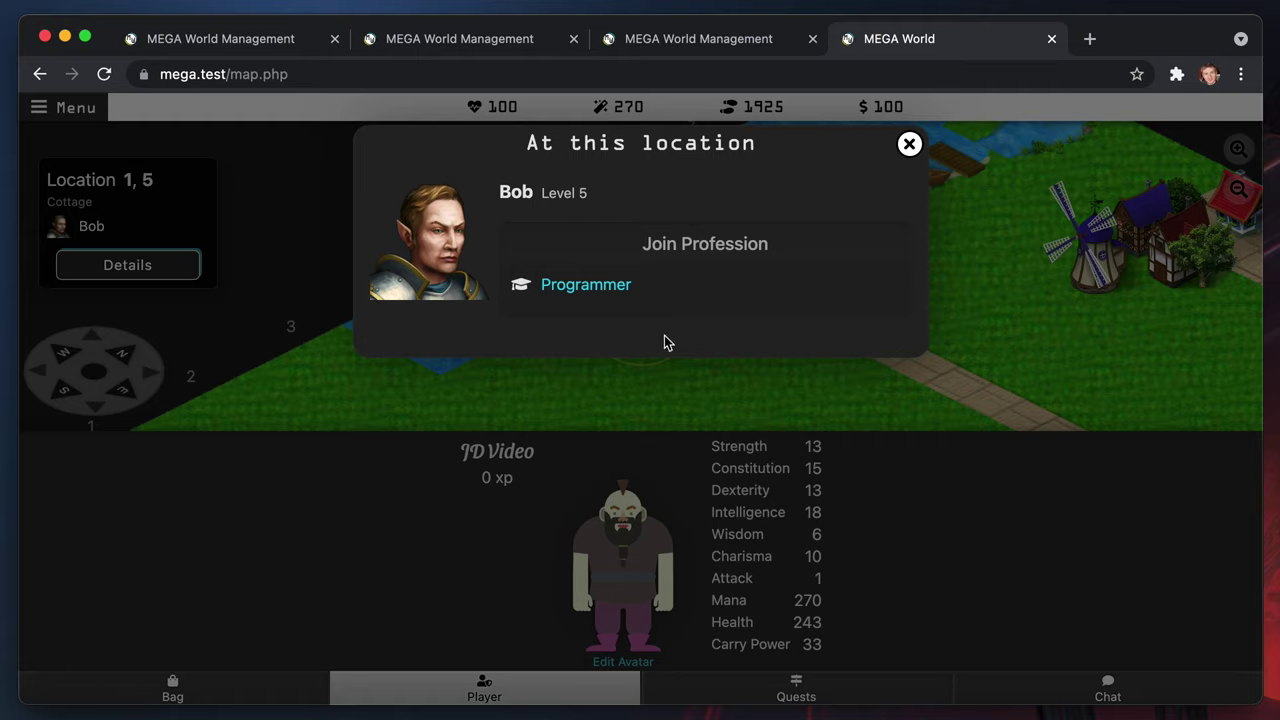
click(590, 286)
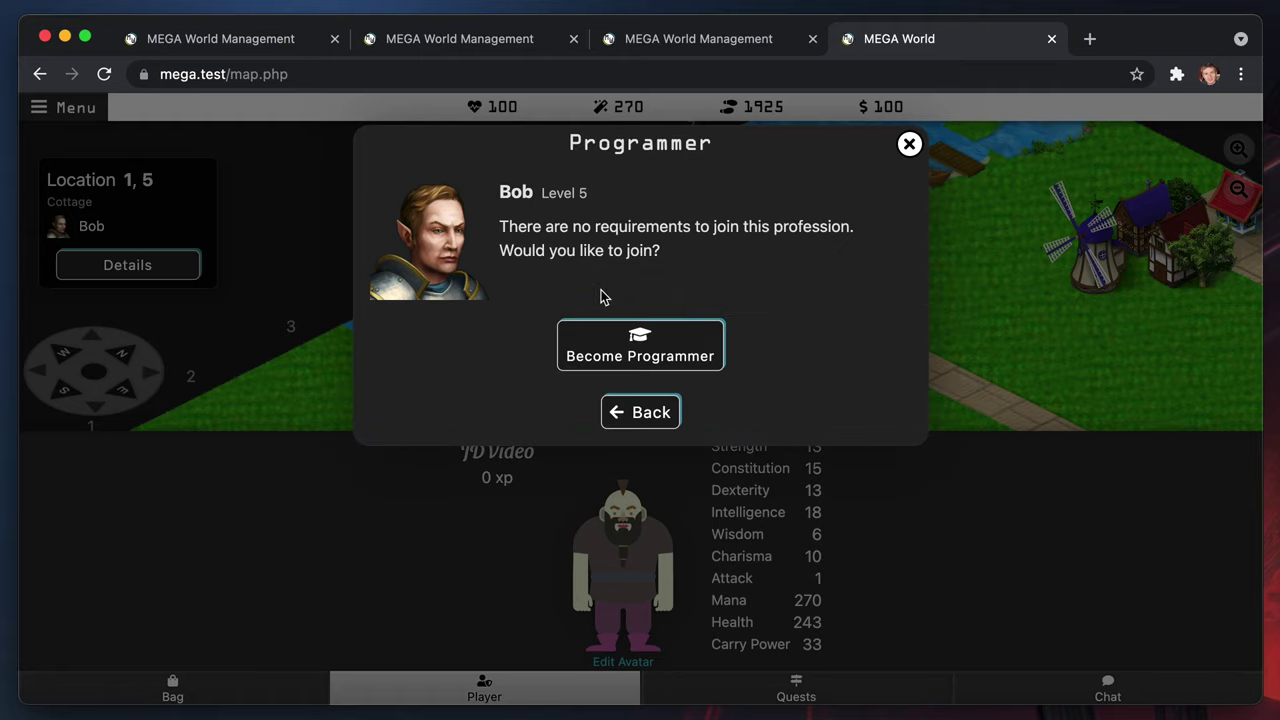
click(645, 355)
click(642, 342)
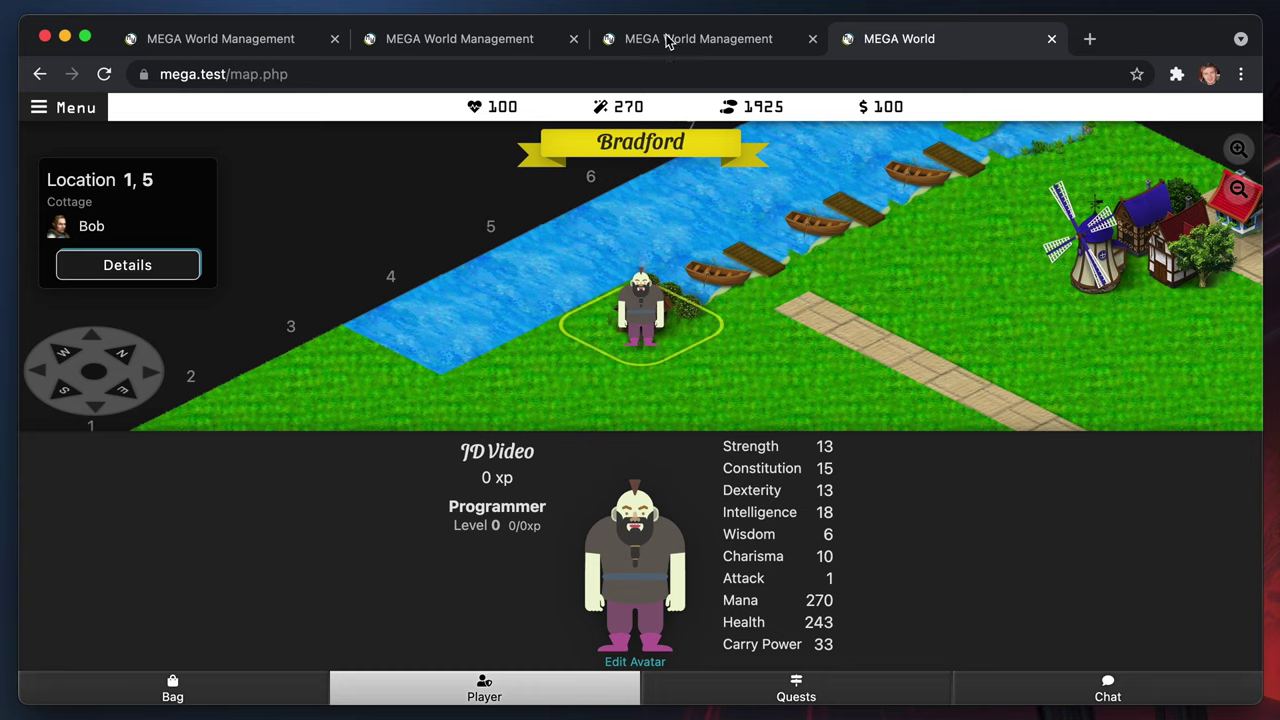
Return to Bob's NPC form and review its settings, including the name, level and map options for portals
click(200, 38)
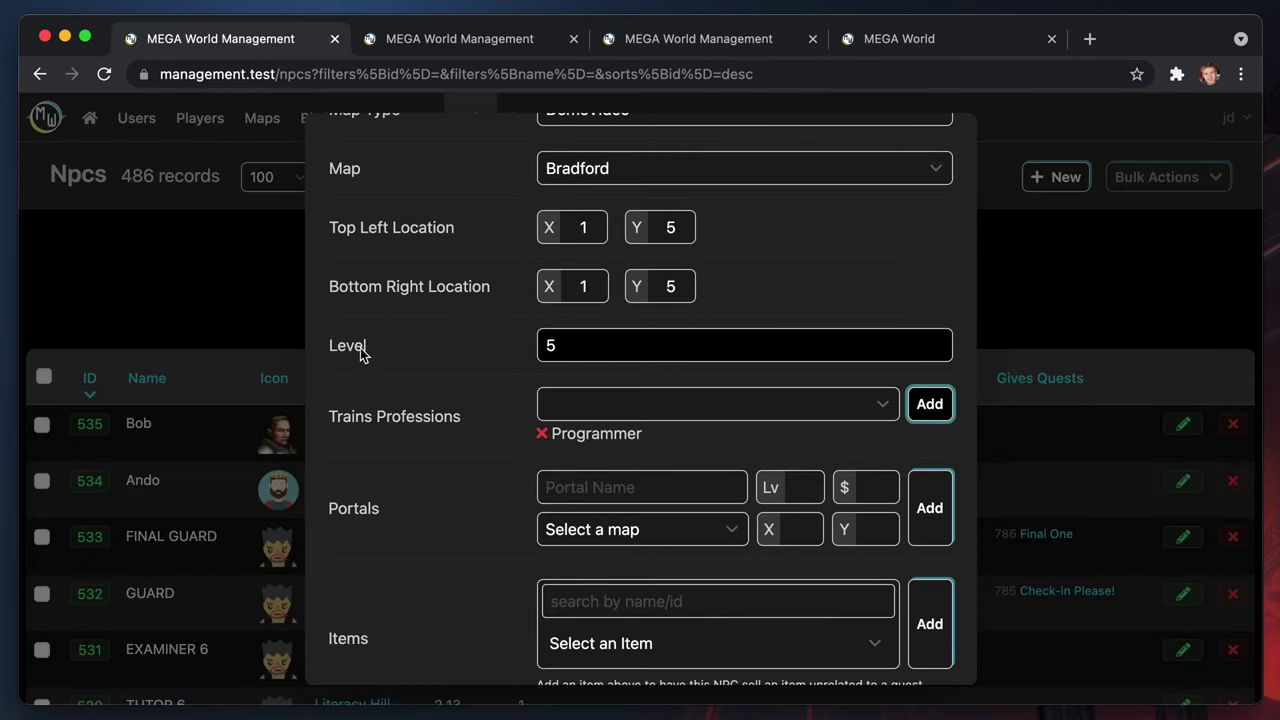
scroll(472, 563, down, 2)
scroll(472, 563, up, 3)
scroll(472, 563, up, 4)
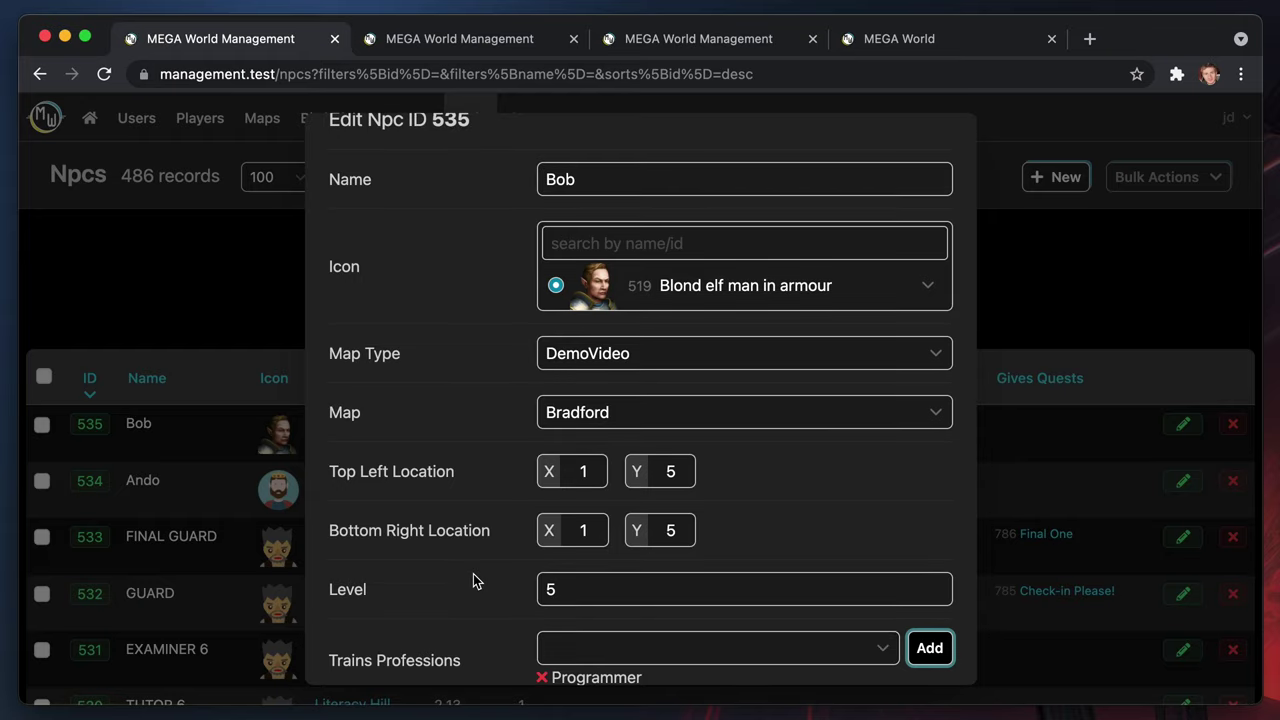
scroll(473, 573, down, 3)
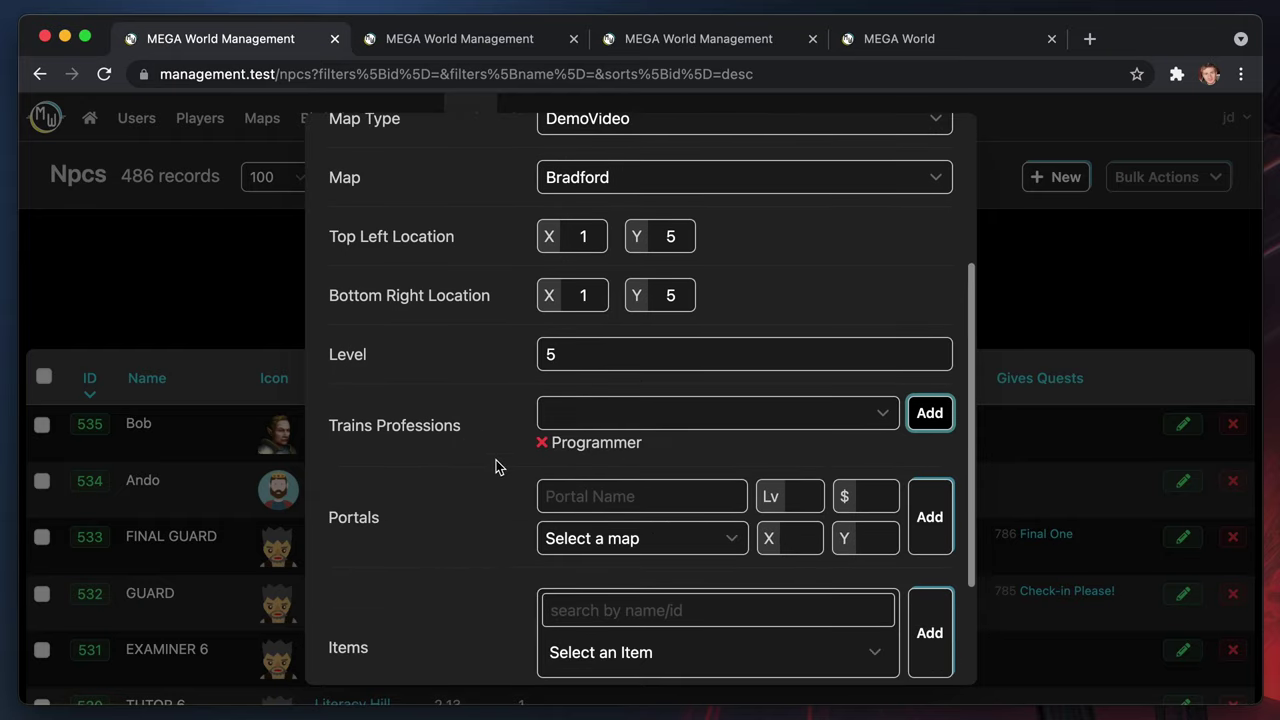
click(660, 494)
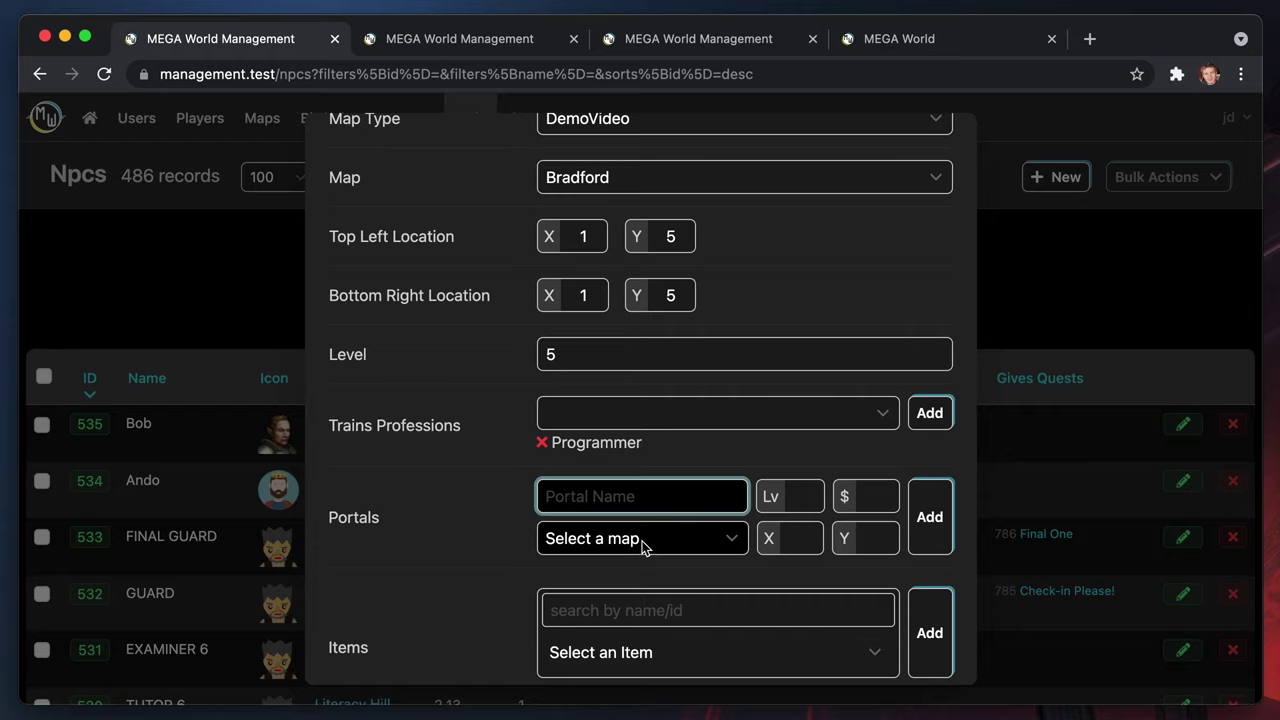
scroll(645, 545, down, 1)
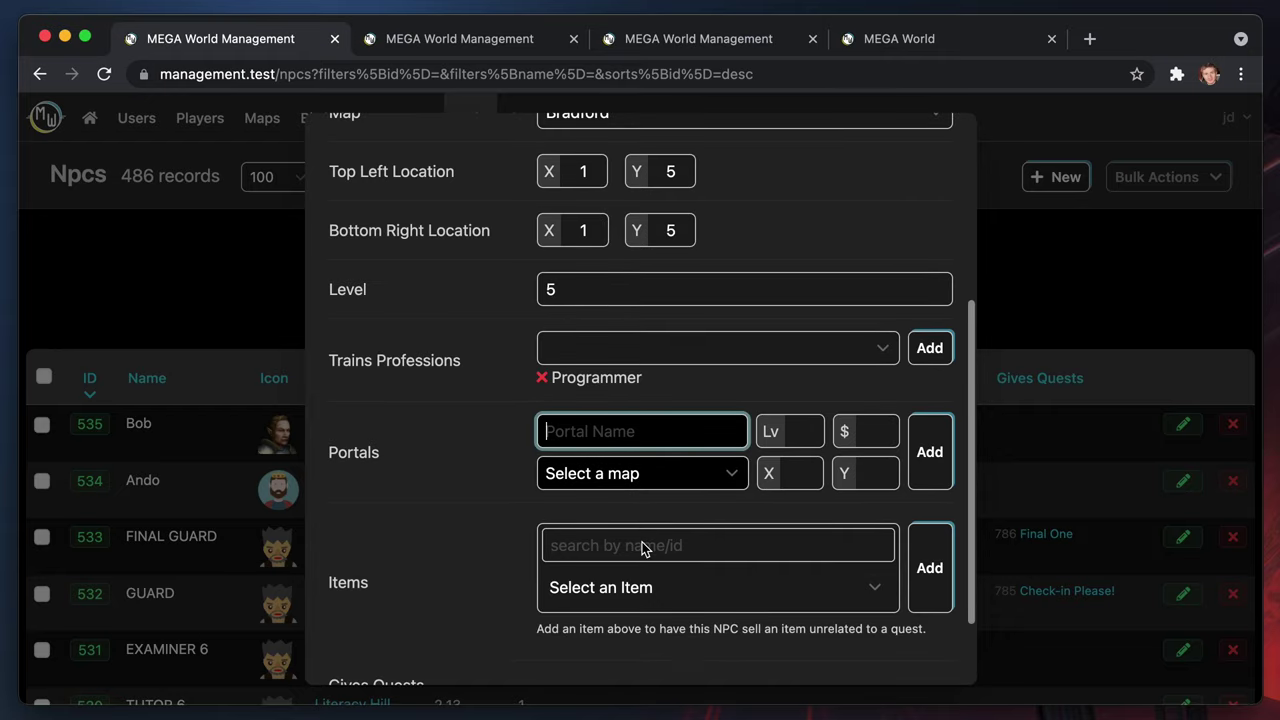
click(800, 431)
click(726, 432)
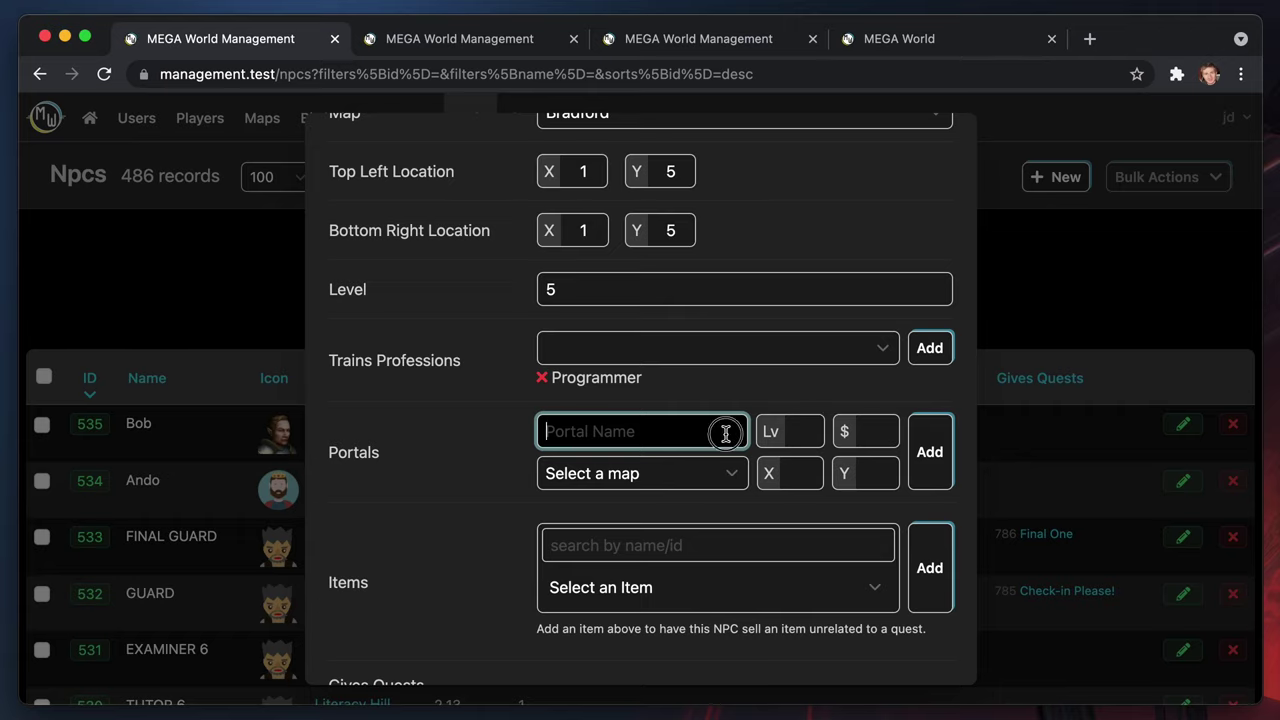
click(804, 430)
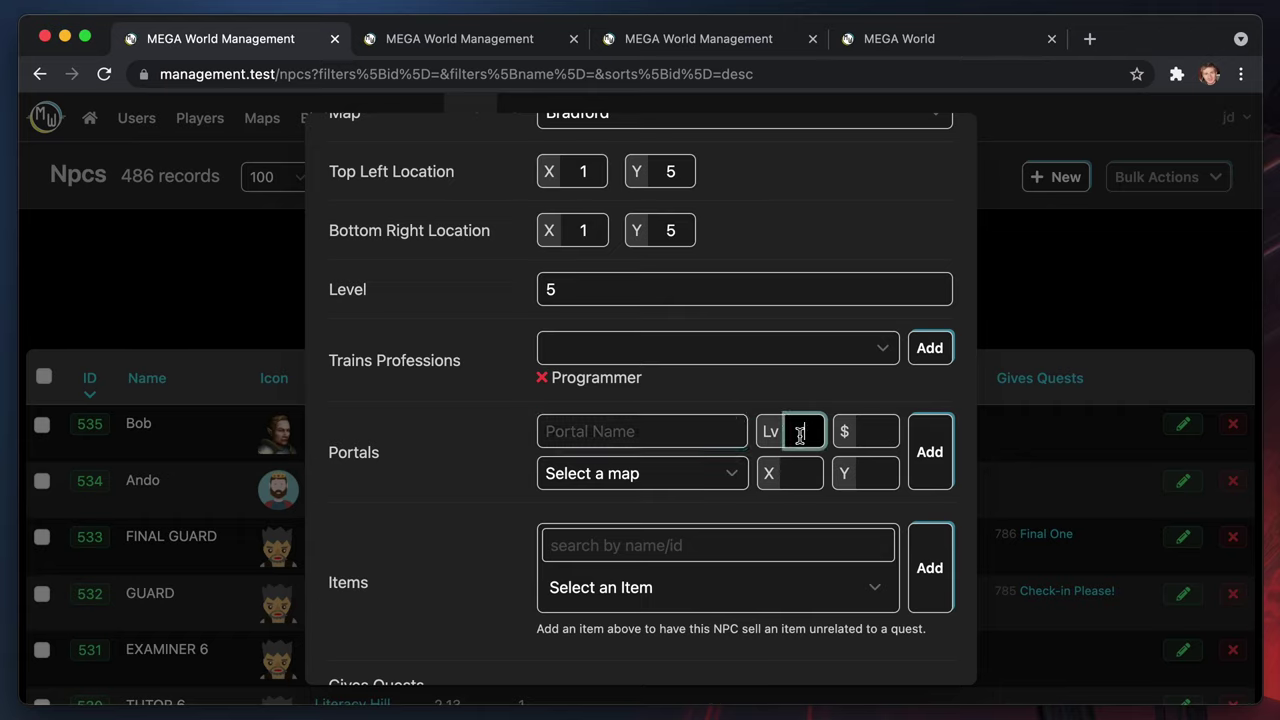
Set the cost of Bob's new portal to $10
click(869, 431)
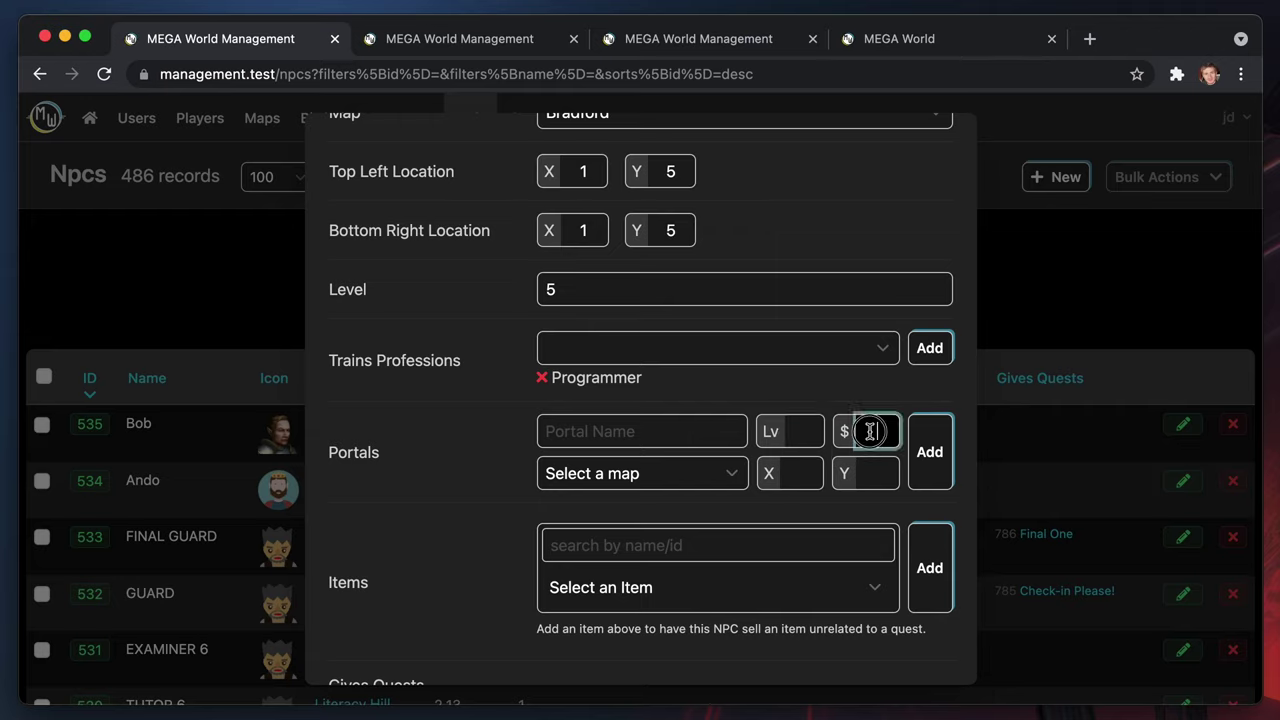
text(123123)
key(BackSpace)
key(BackSpace)
key(BackSpace)
key(BackSpace)
key(BackSpace)
text(3)
Name Bob's new portal "Far, far away" and choose Abandoned City Osse as its destination map
click(675, 433)
click(666, 472)
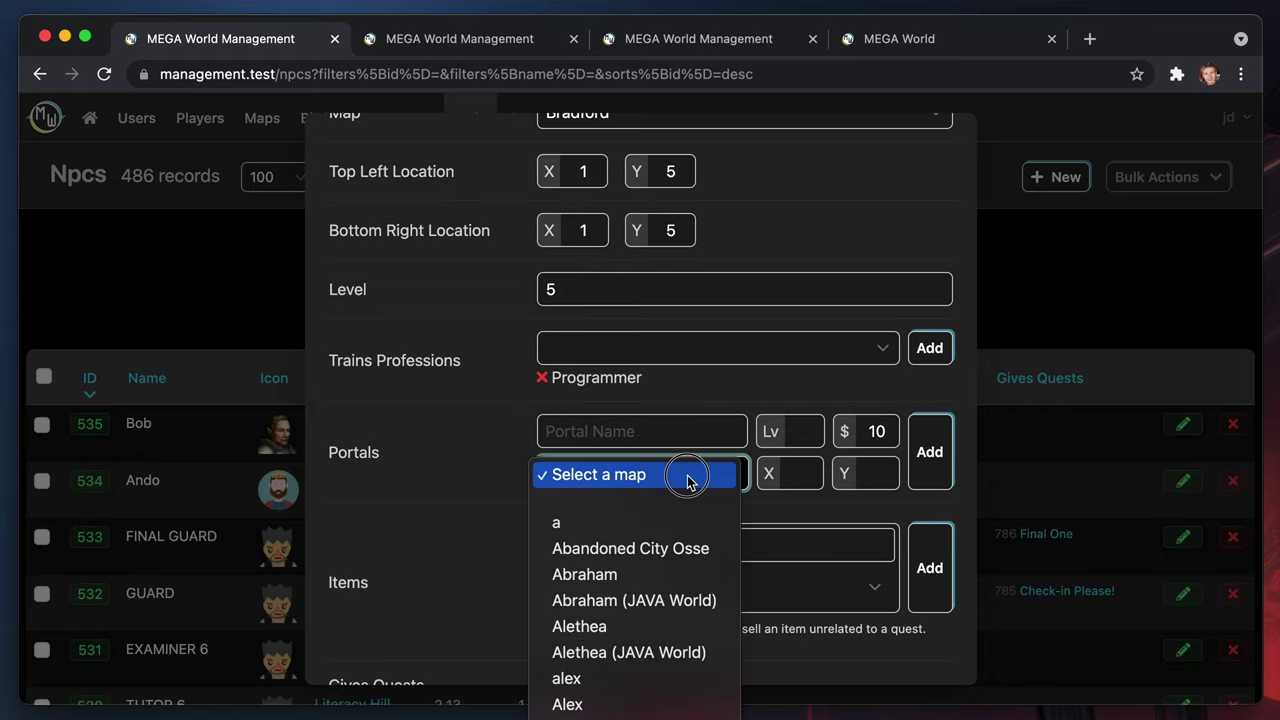
click(650, 548)
click(640, 433)
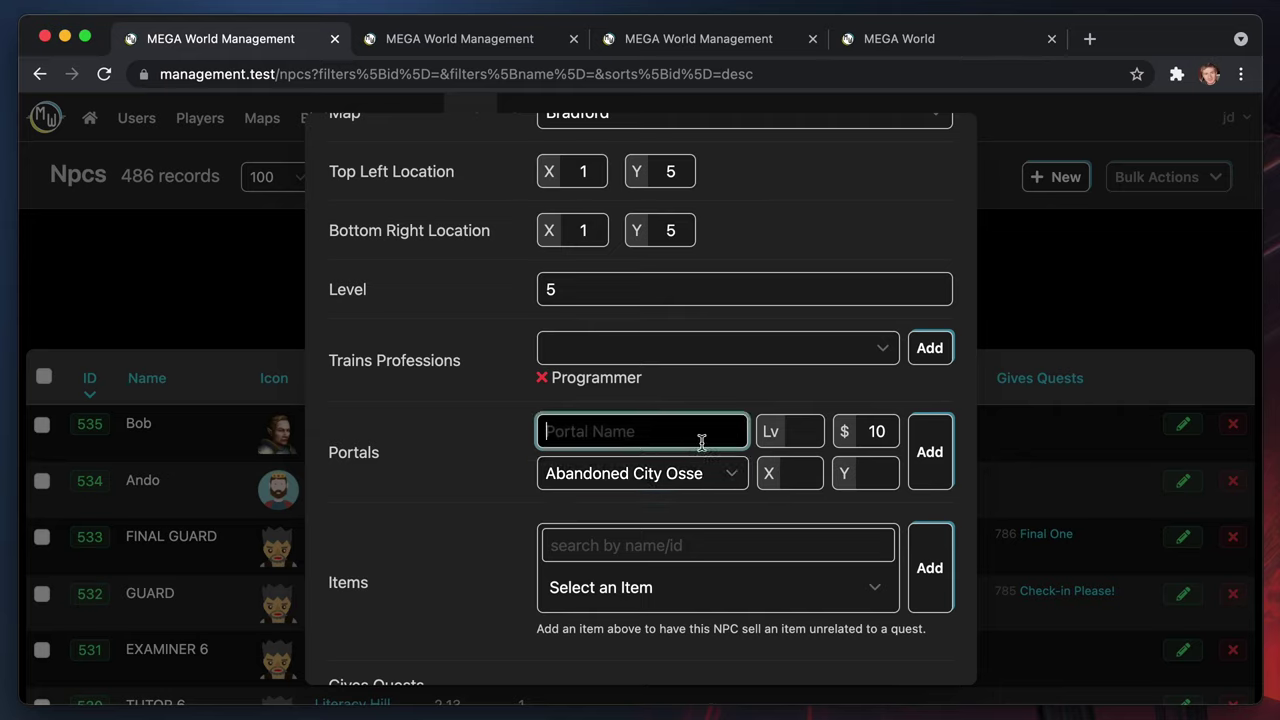
text(Far)
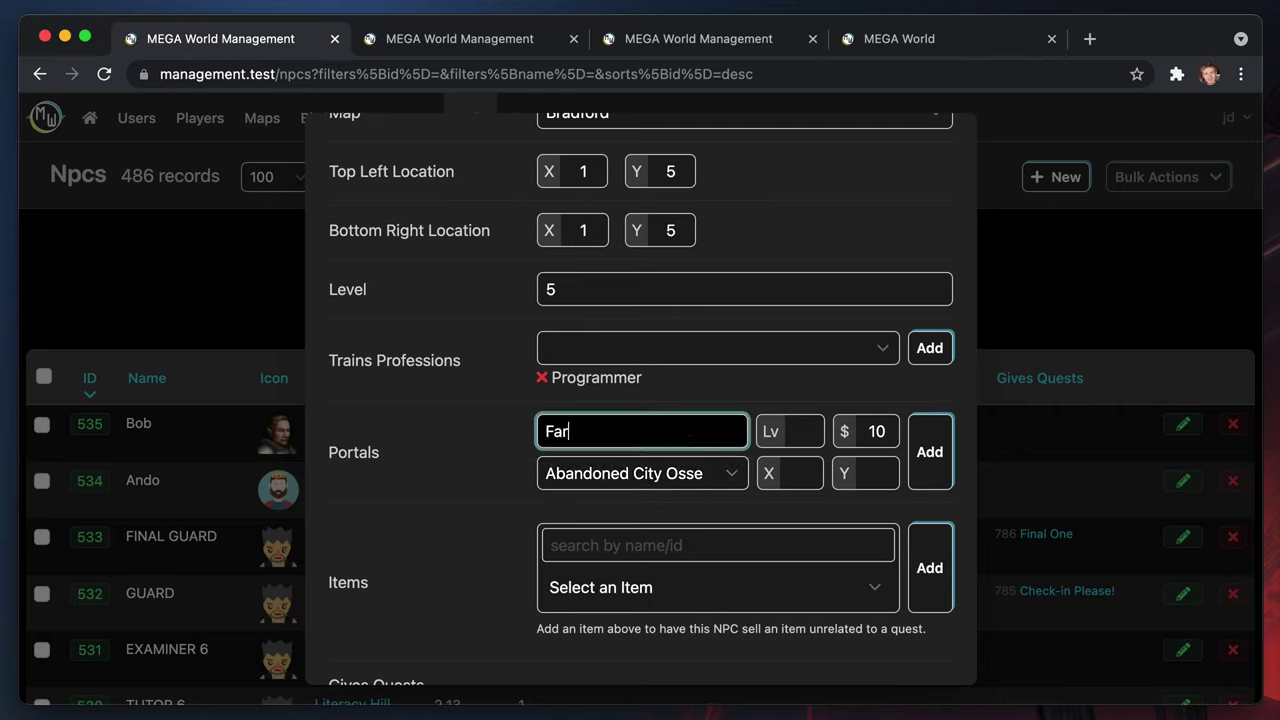
text(, far away)
Set the portal's arrival location to X 2, Y 2 and its required level to 1, and add it to Bob
click(797, 477)
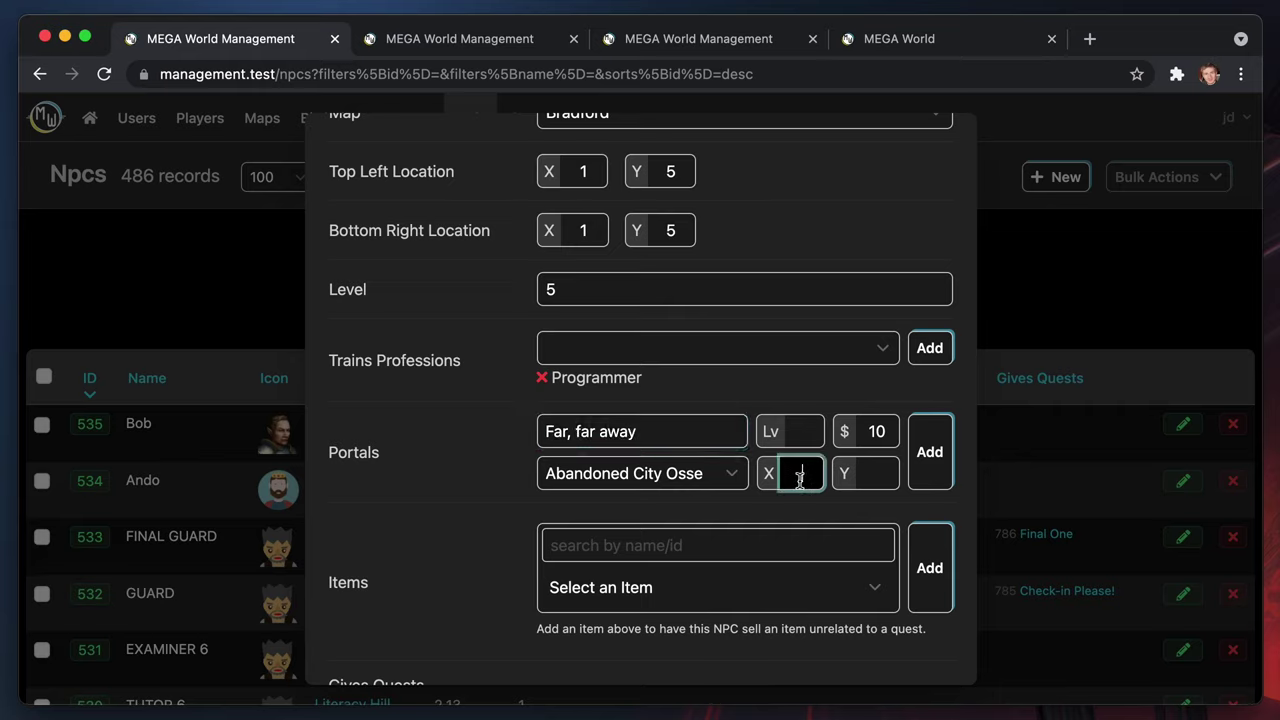
text(2)
key(Tab)
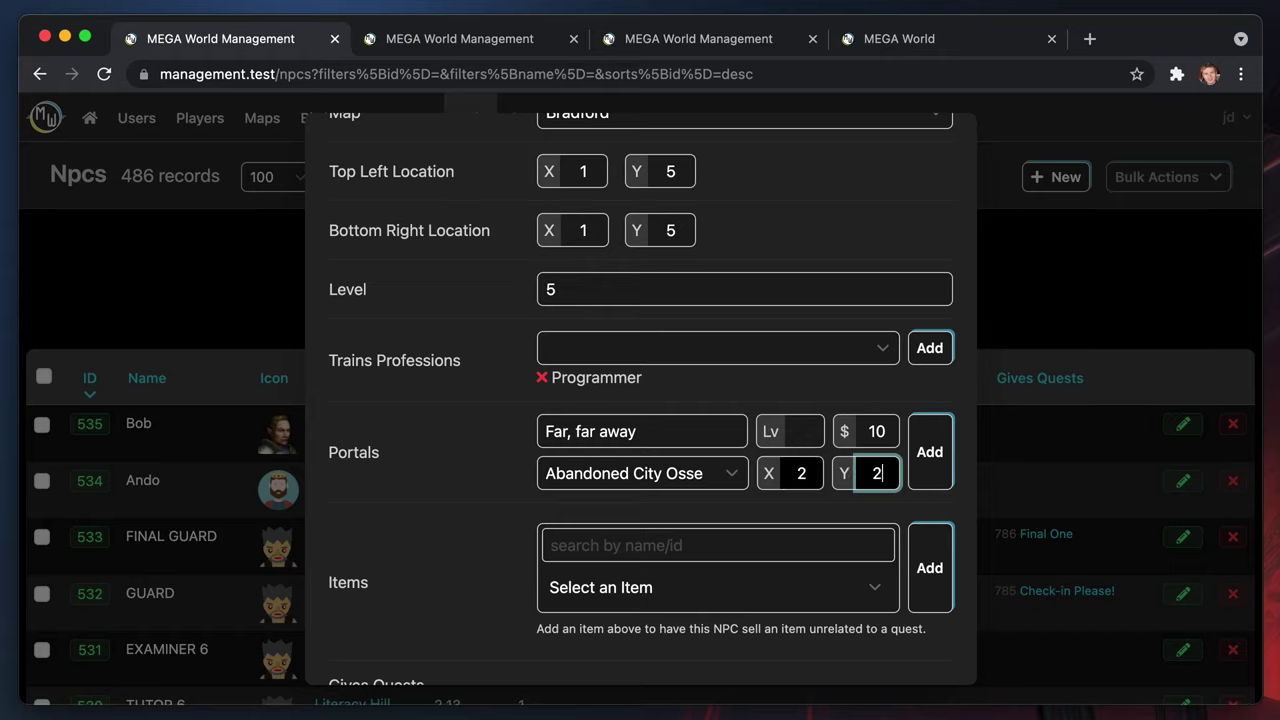
text(2)
click(928, 480)
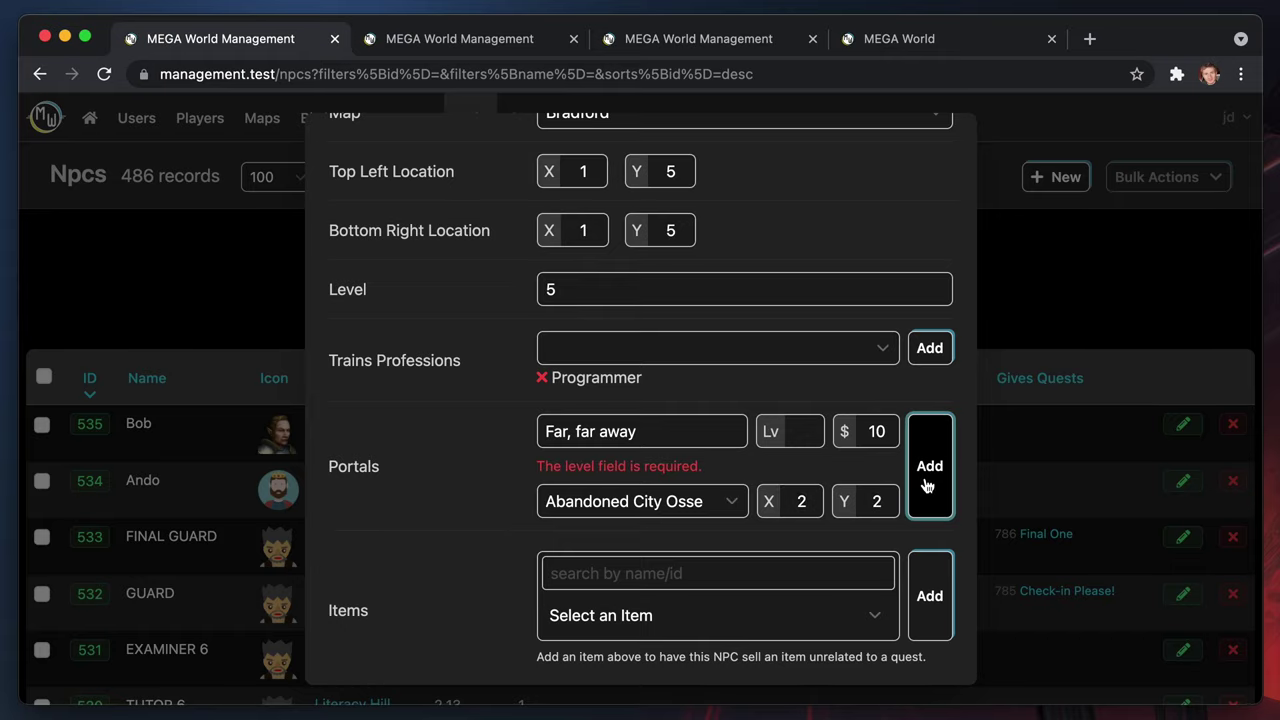
click(824, 433)
text(1)
click(934, 498)
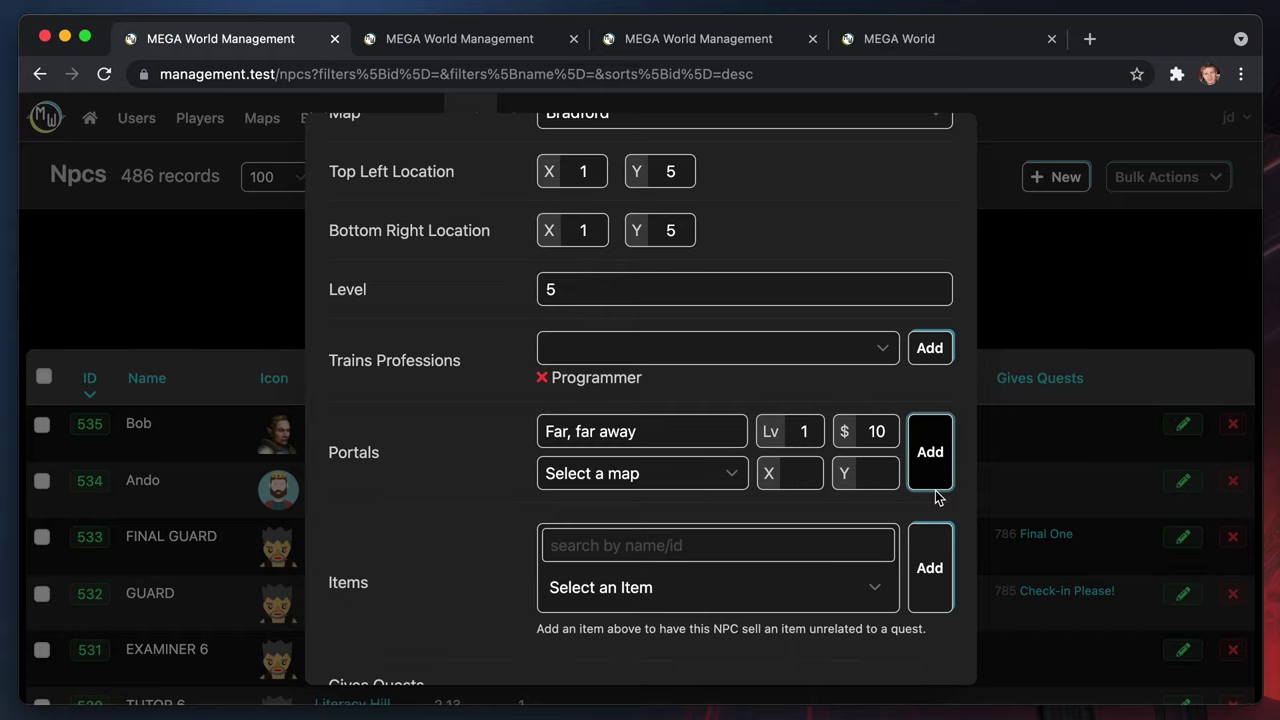
In the game, try to travel to Far, far away through Bob and return to his destinations
click(705, 40)
click(875, 40)
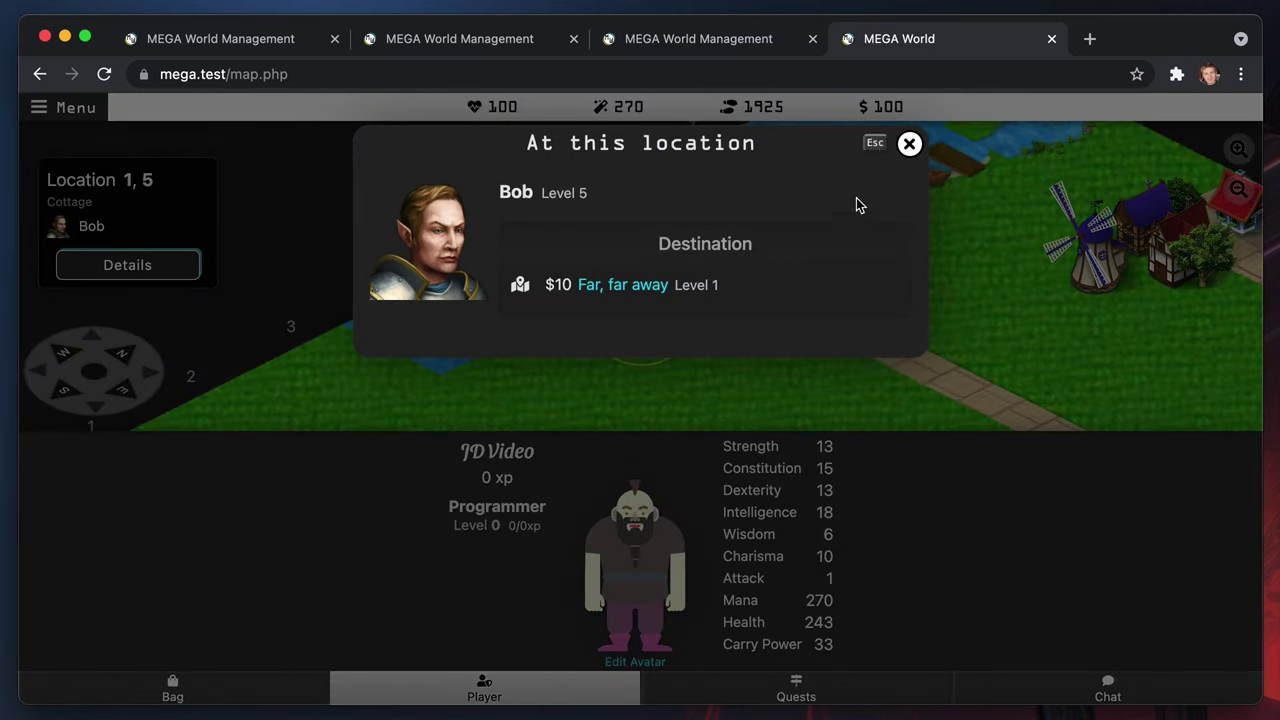
click(617, 287)
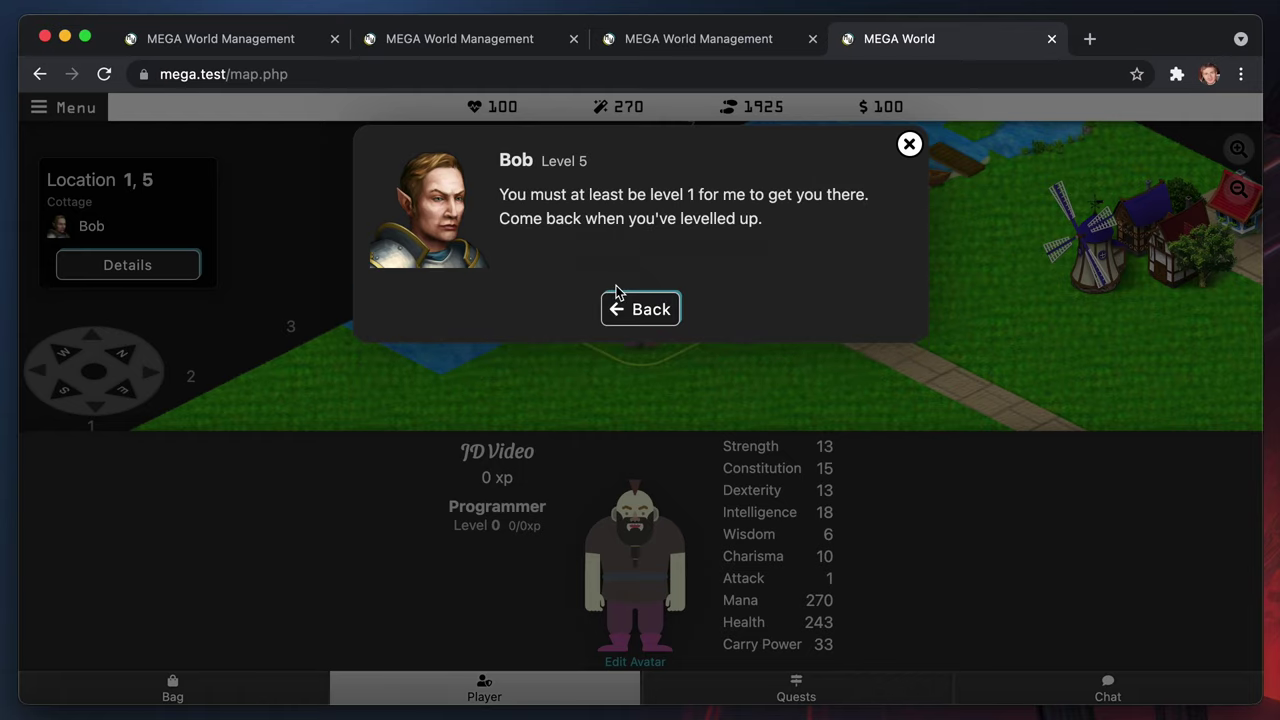
click(640, 311)
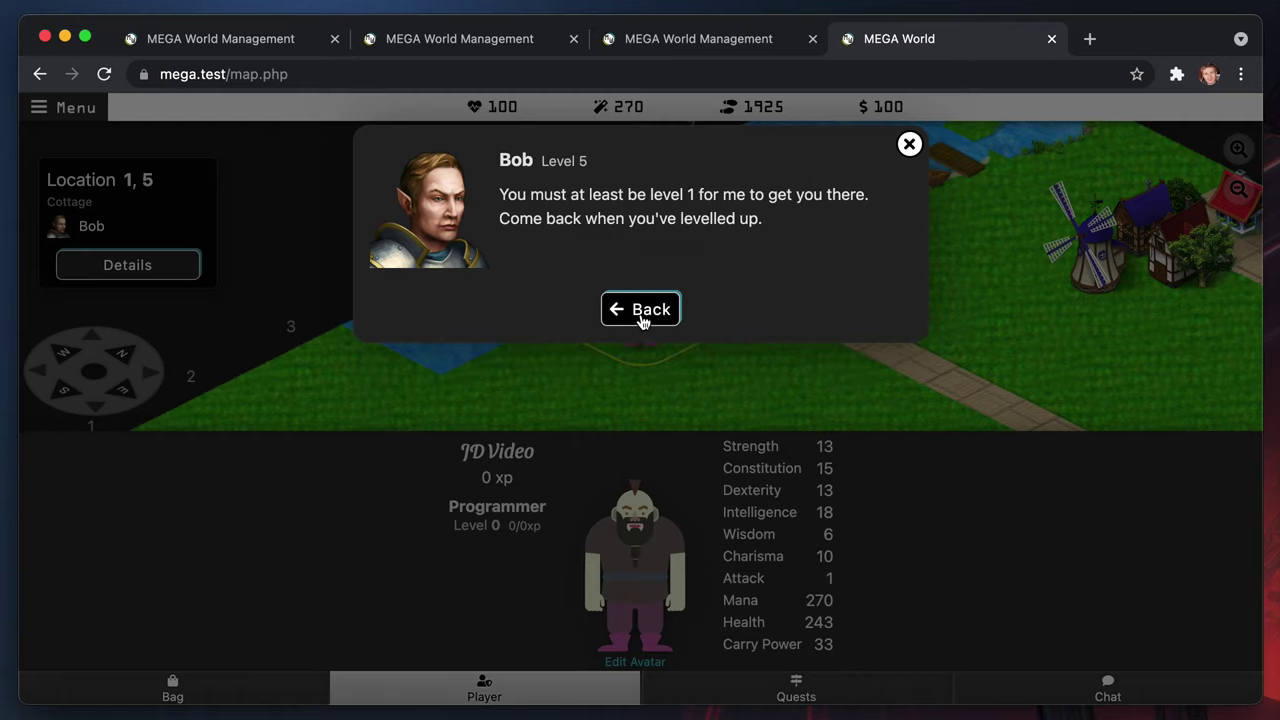
Delete the level 1 Far, far away portal from Bob's NPC form
click(225, 39)
click(812, 431)
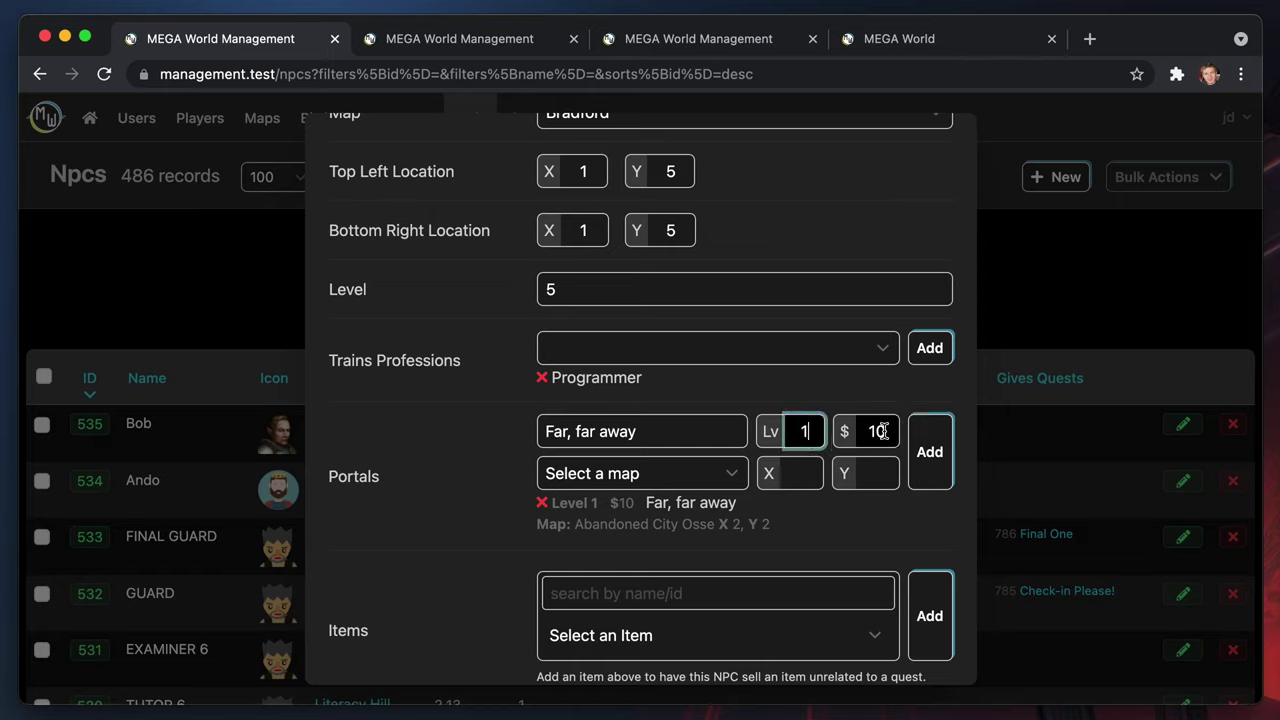
click(541, 504)
click(763, 446)
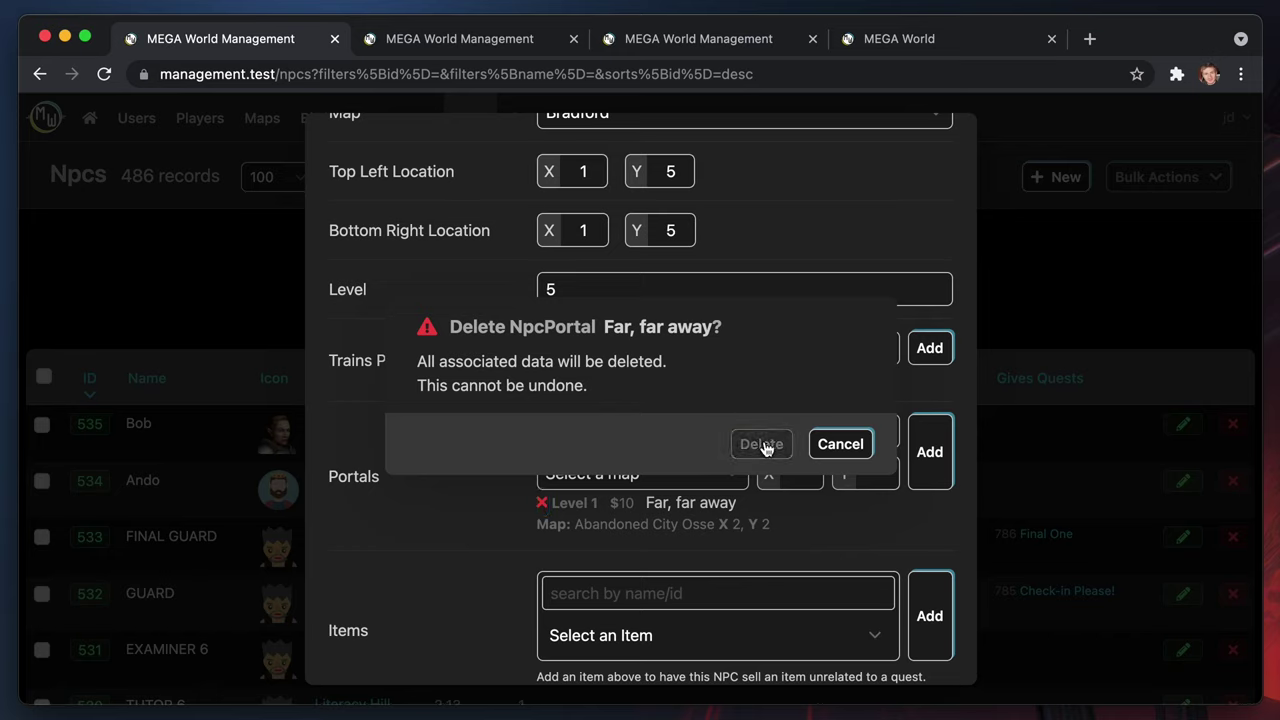
Add the Far, far away portal to Abandoned City Osse at X 2, Y 2 with required level 0
click(677, 428)
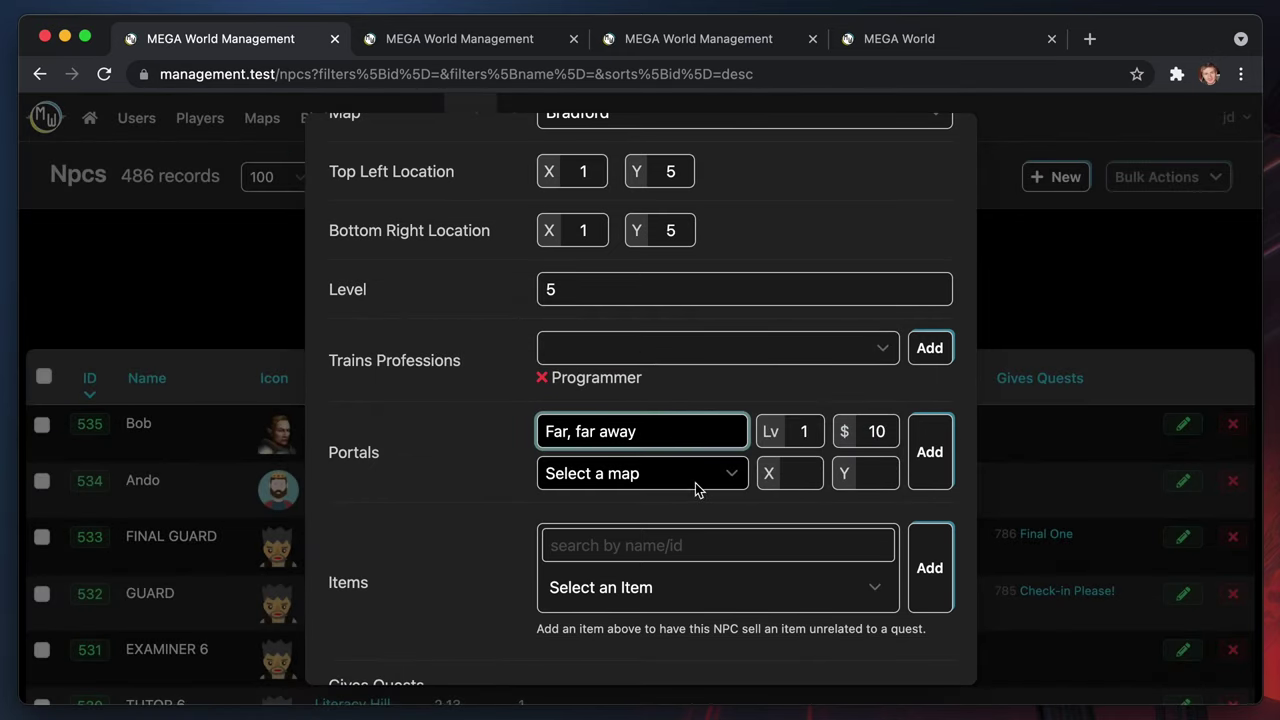
click(697, 486)
click(663, 548)
click(803, 474)
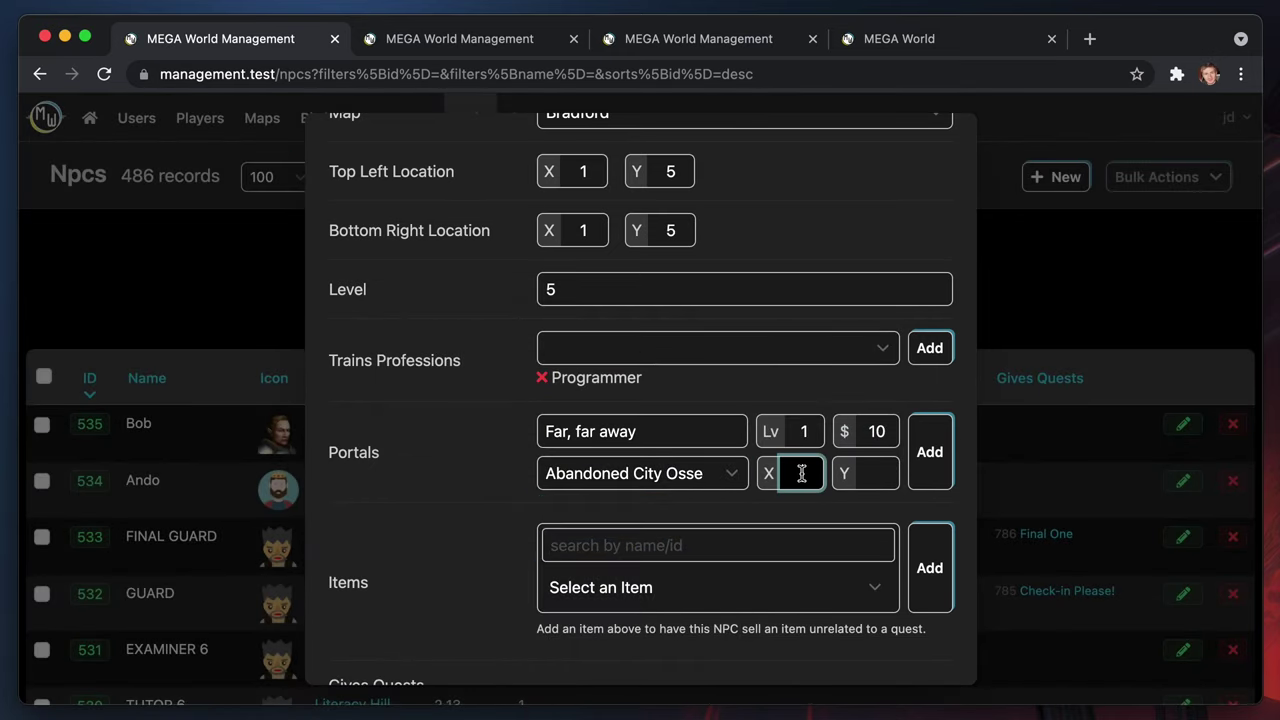
text(2)
key(Tab)
text(2)
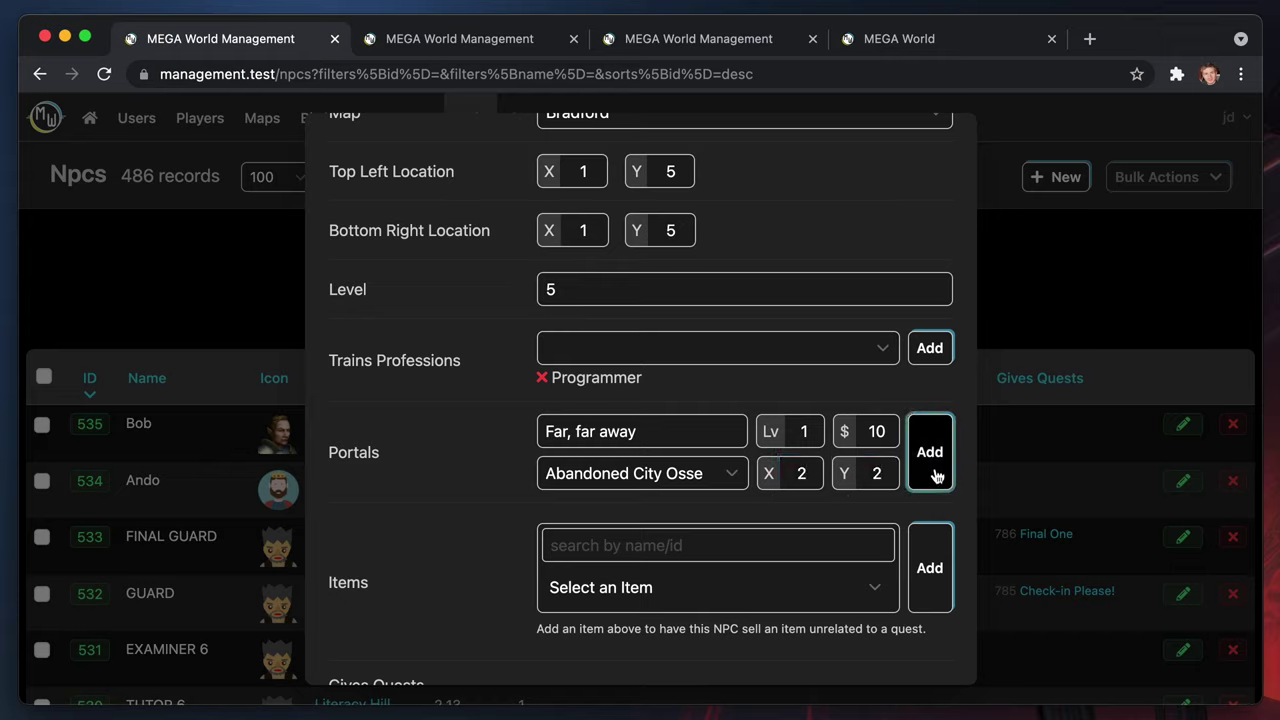
click(804, 434)
text(0)
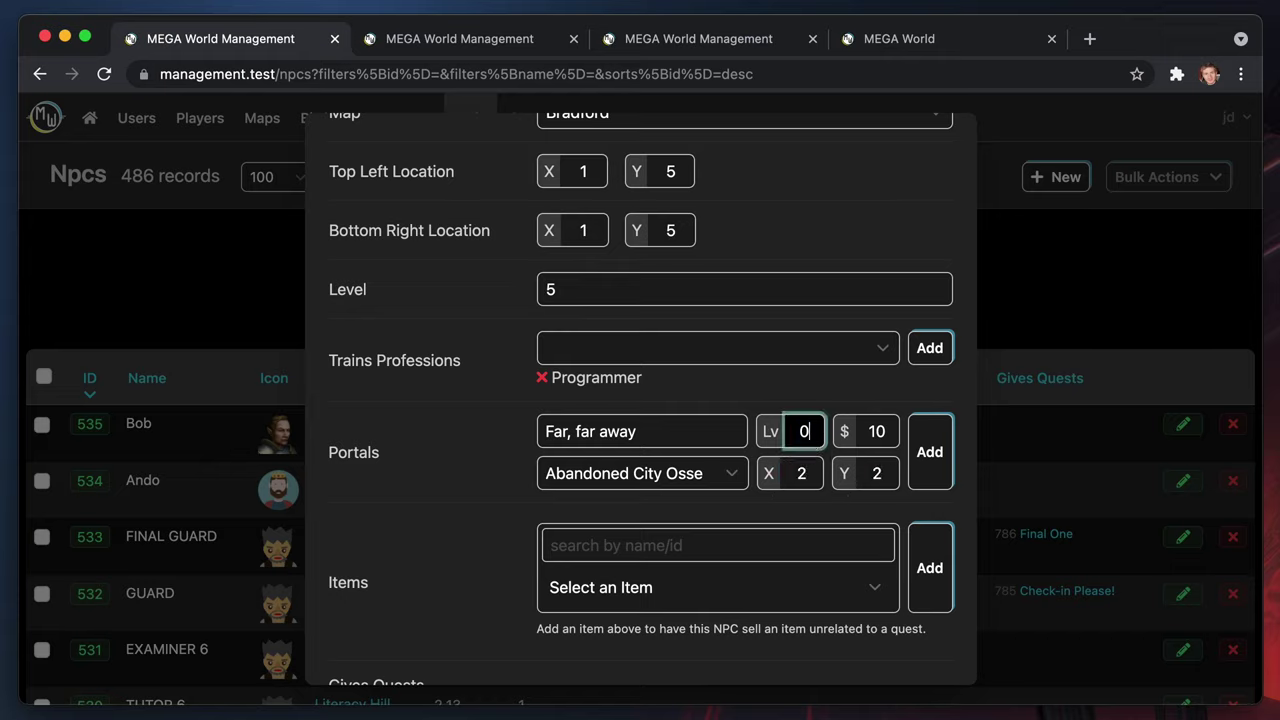
click(928, 458)
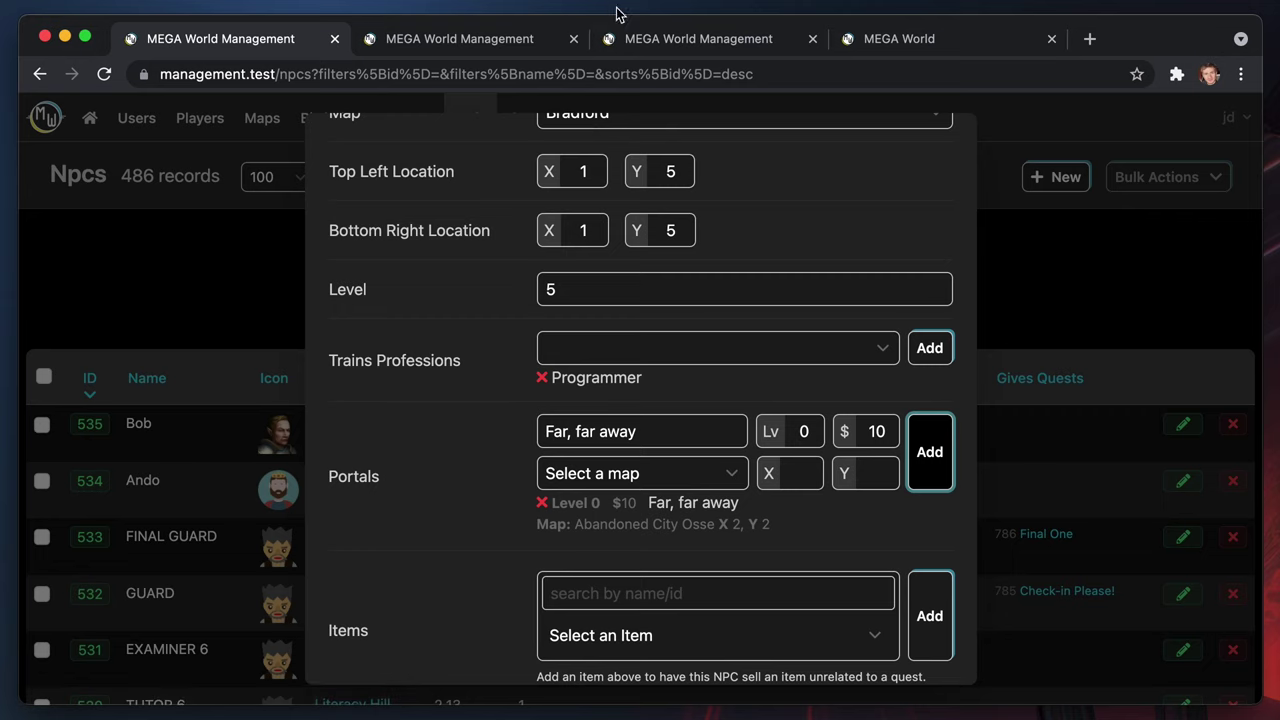
Reload the game and have the player travel through Bob's Far, far away portal
click(728, 40)
click(905, 40)
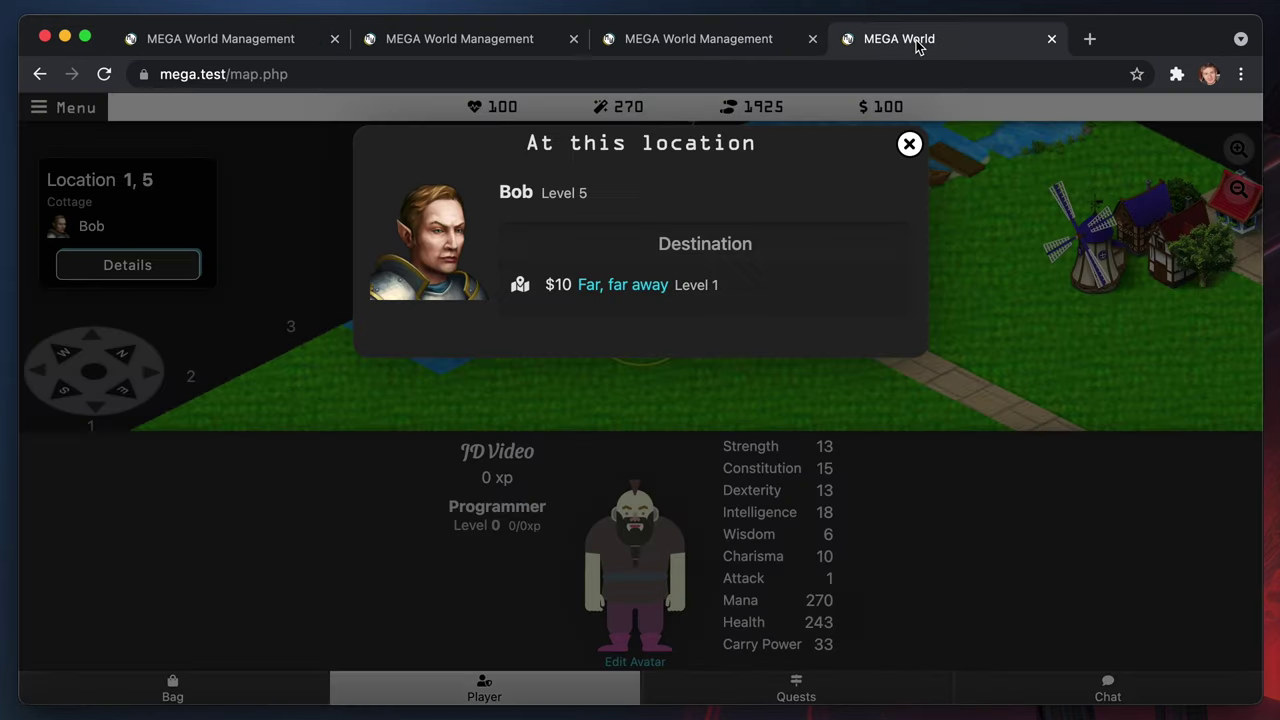
key(super+r)
click(638, 303)
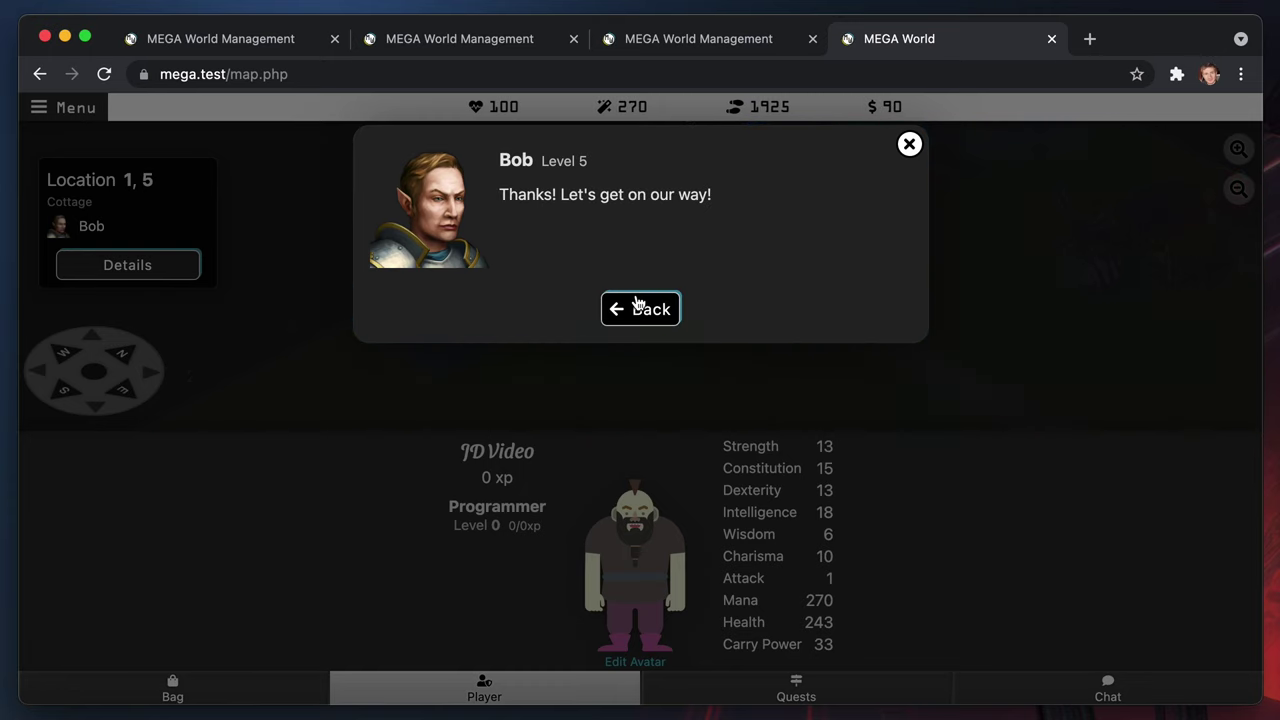
click(636, 305)
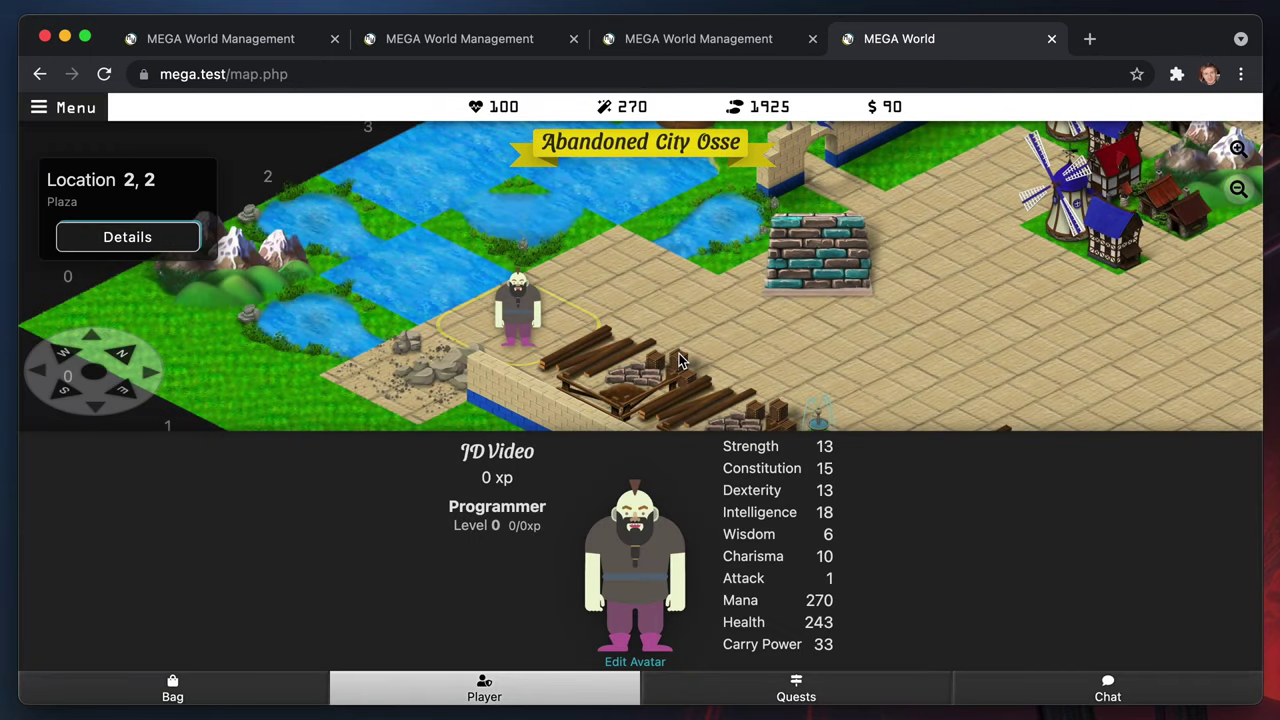
Return to Bob's NPC form and add Bread (1 lb) to the items he sells
click(458, 42)
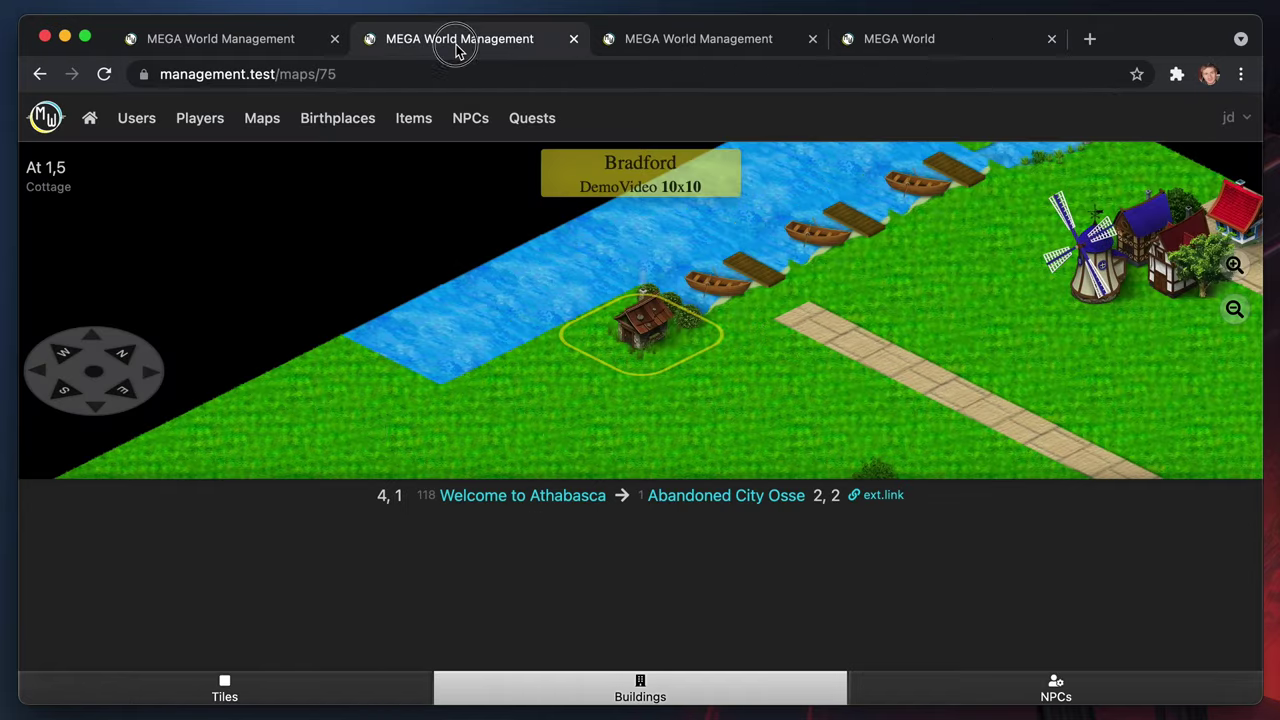
click(260, 42)
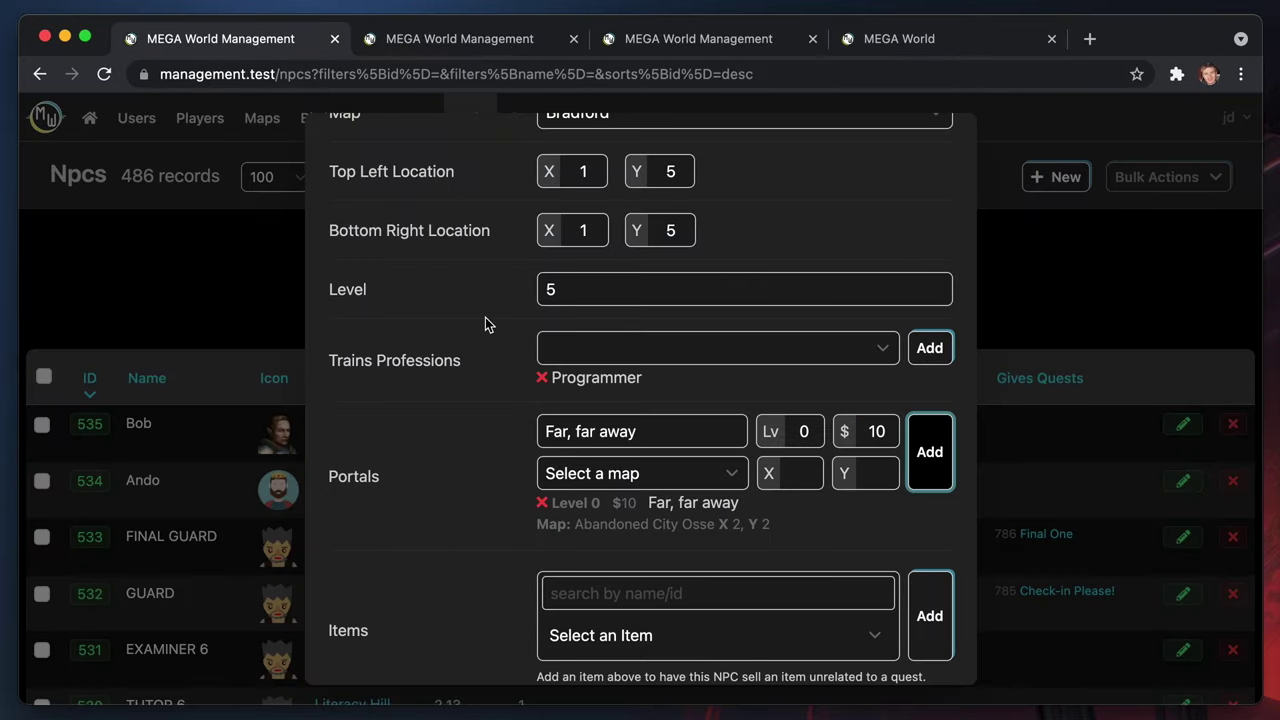
scroll(460, 465, down, 3)
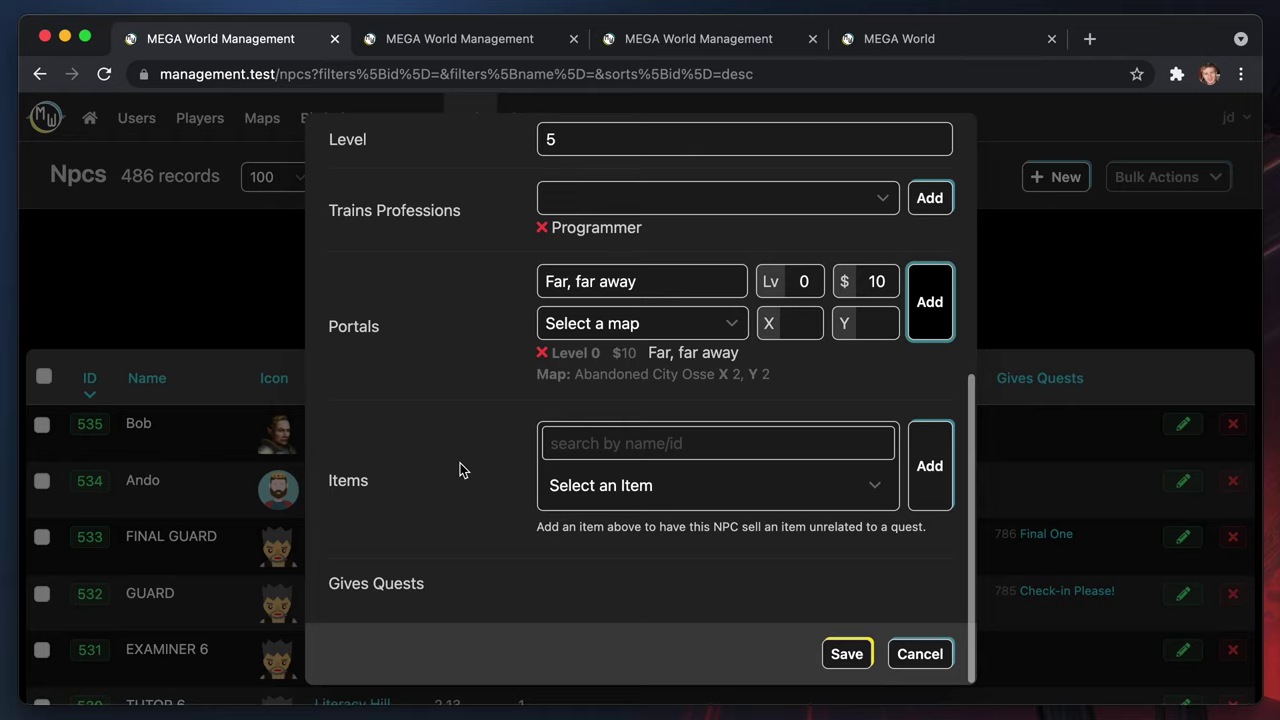
click(805, 492)
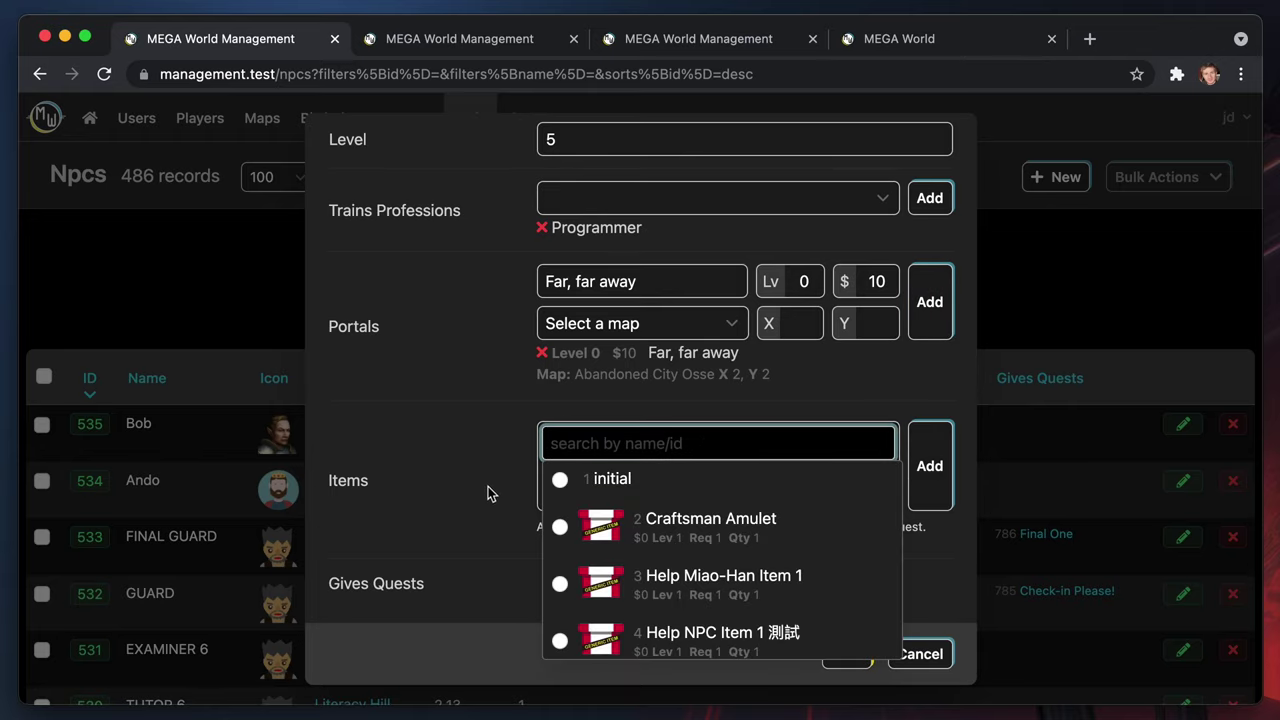
click(440, 519)
click(670, 441)
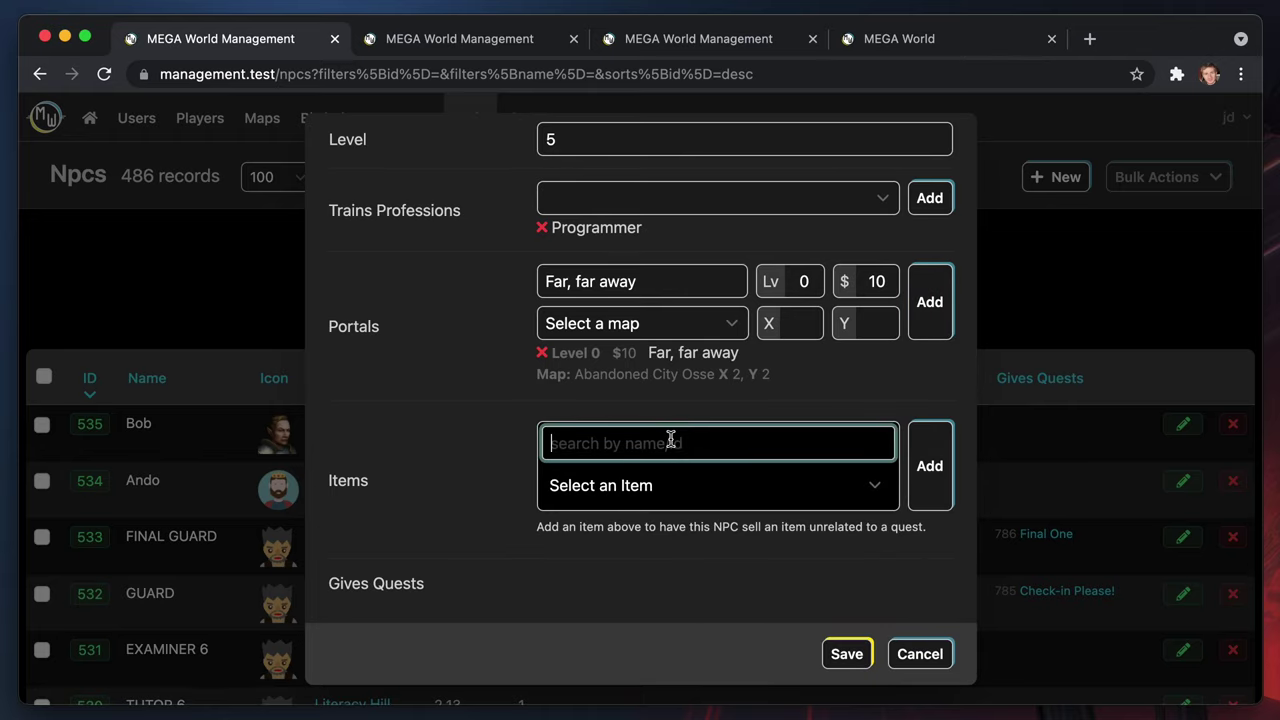
text(bread)
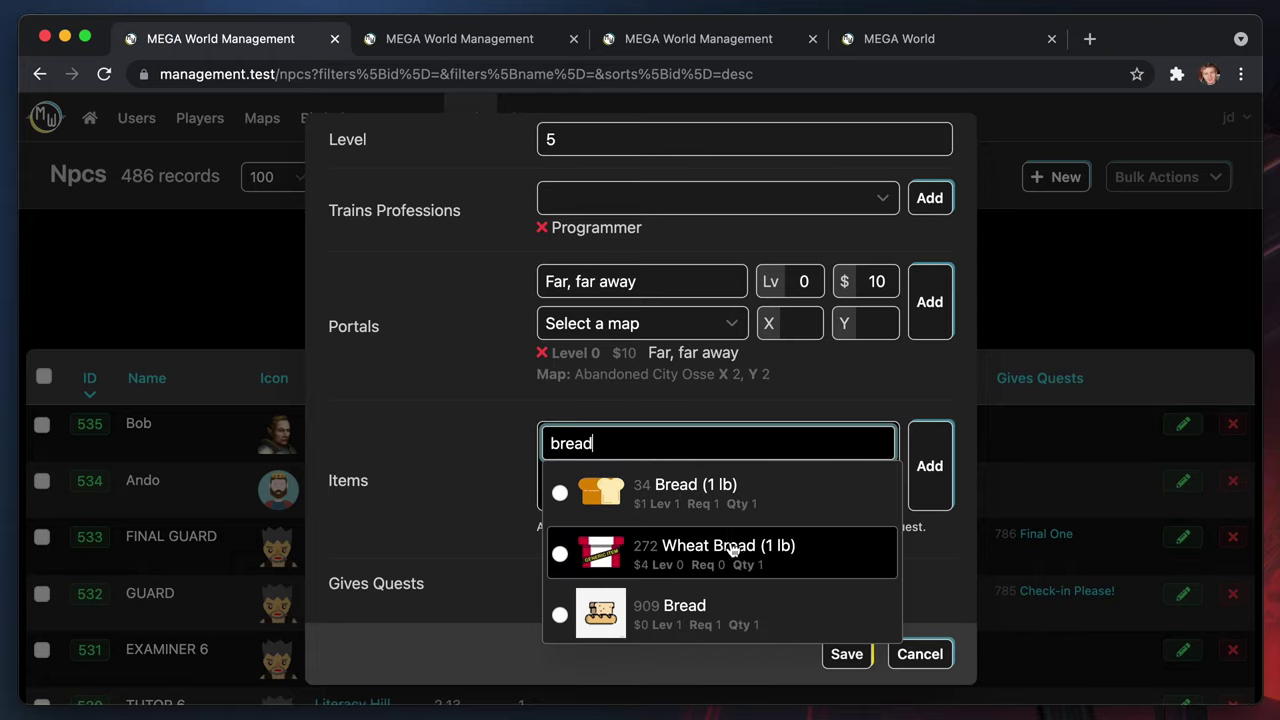
scroll(735, 560, down, 3)
click(733, 482)
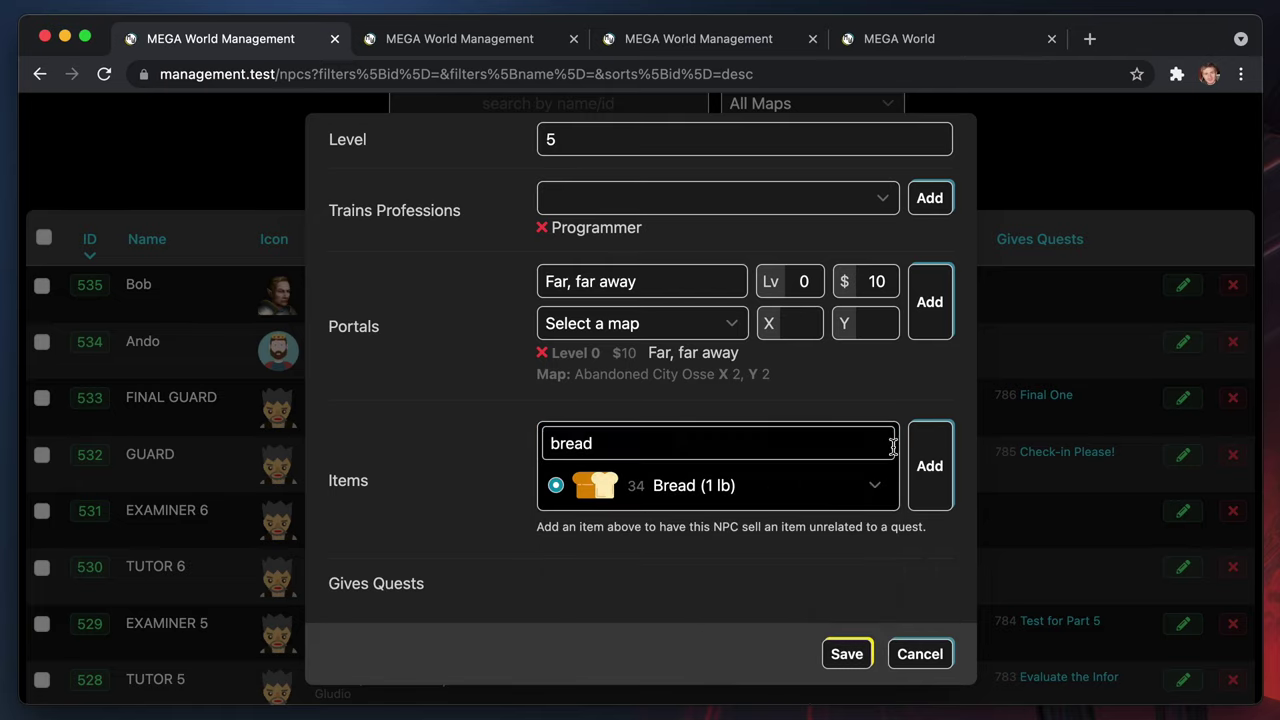
click(930, 470)
scroll(447, 573, down, 1)
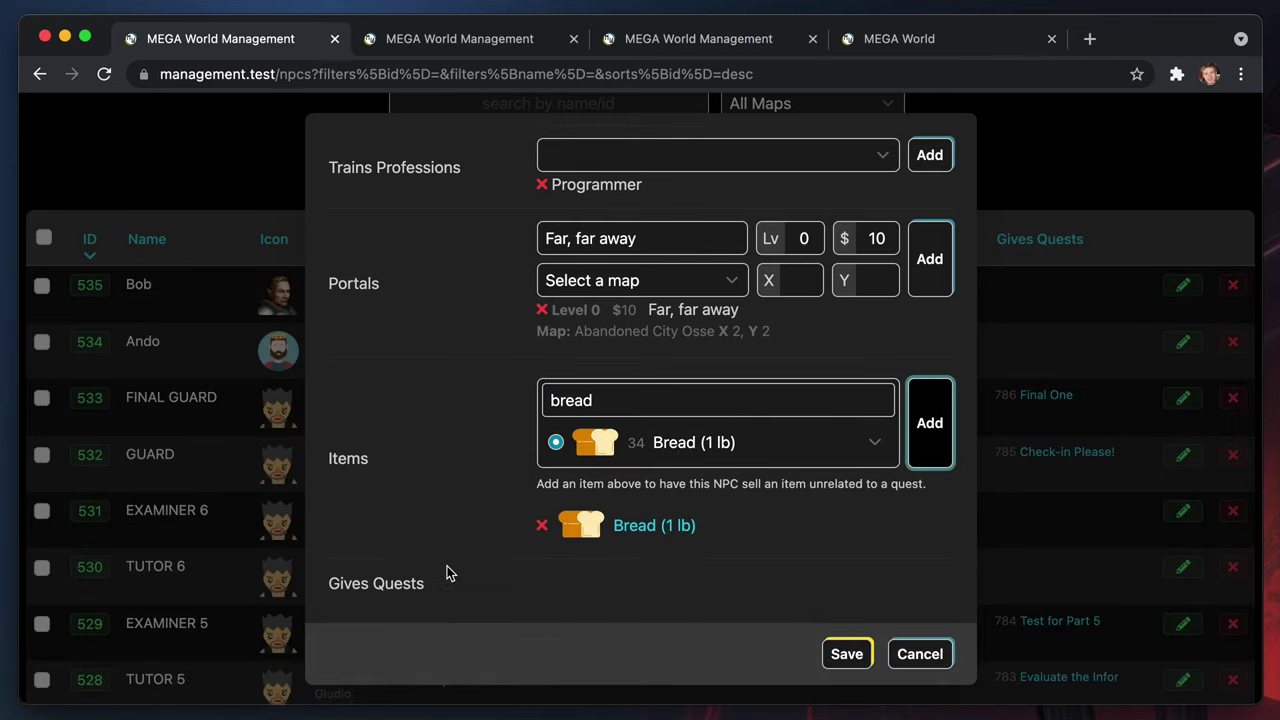
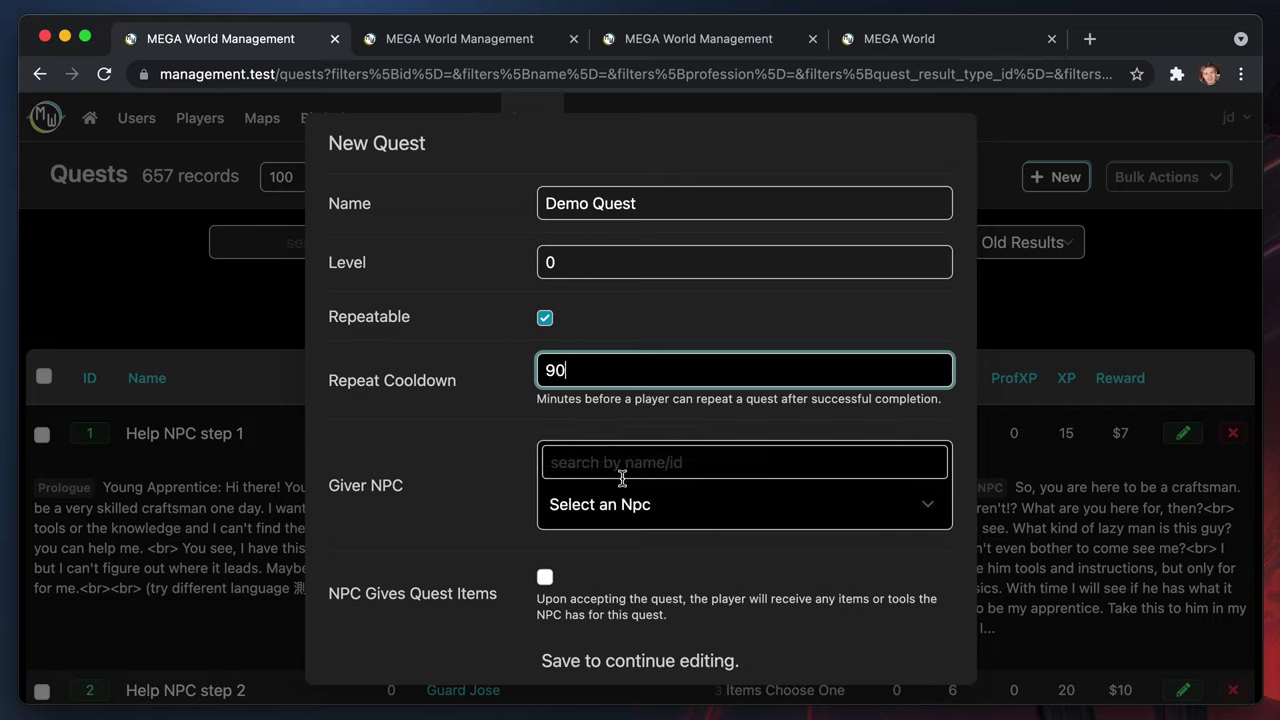
Make Bob the giver NPC of the new Demo Quest and have the NPC give the quest items
click(666, 508)
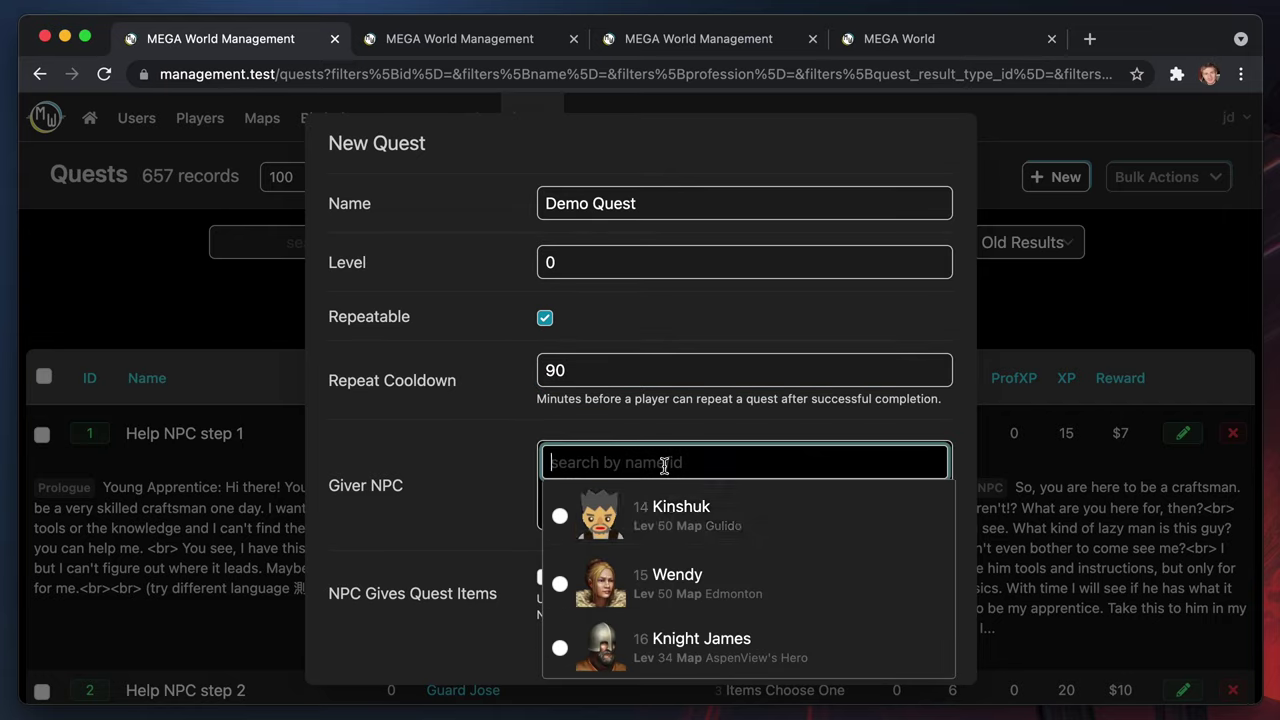
text(bob)
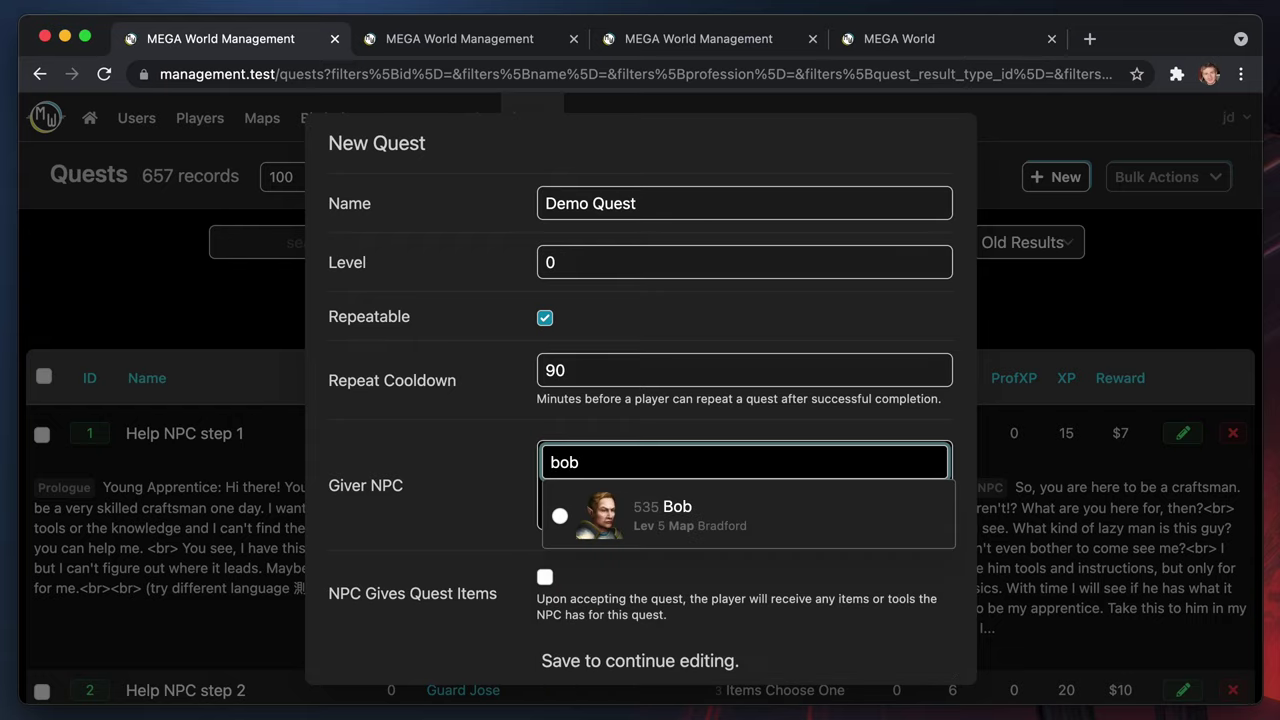
click(704, 519)
click(766, 432)
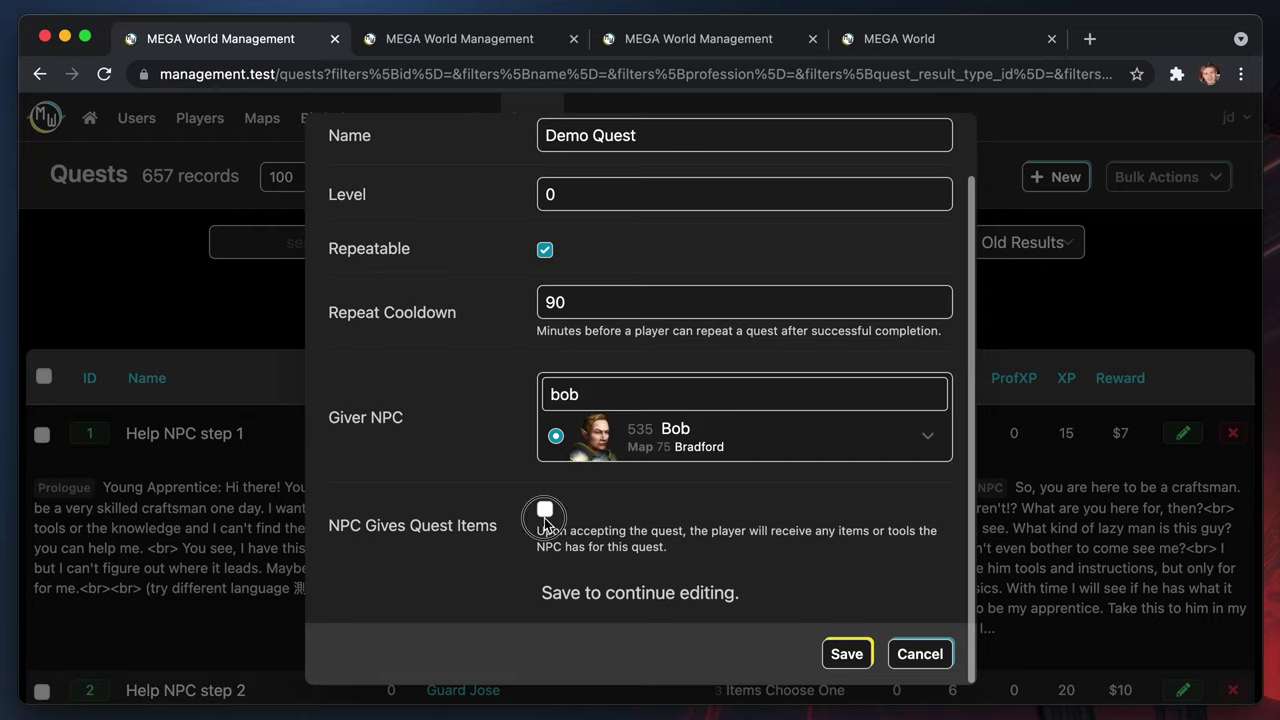
click(545, 512)
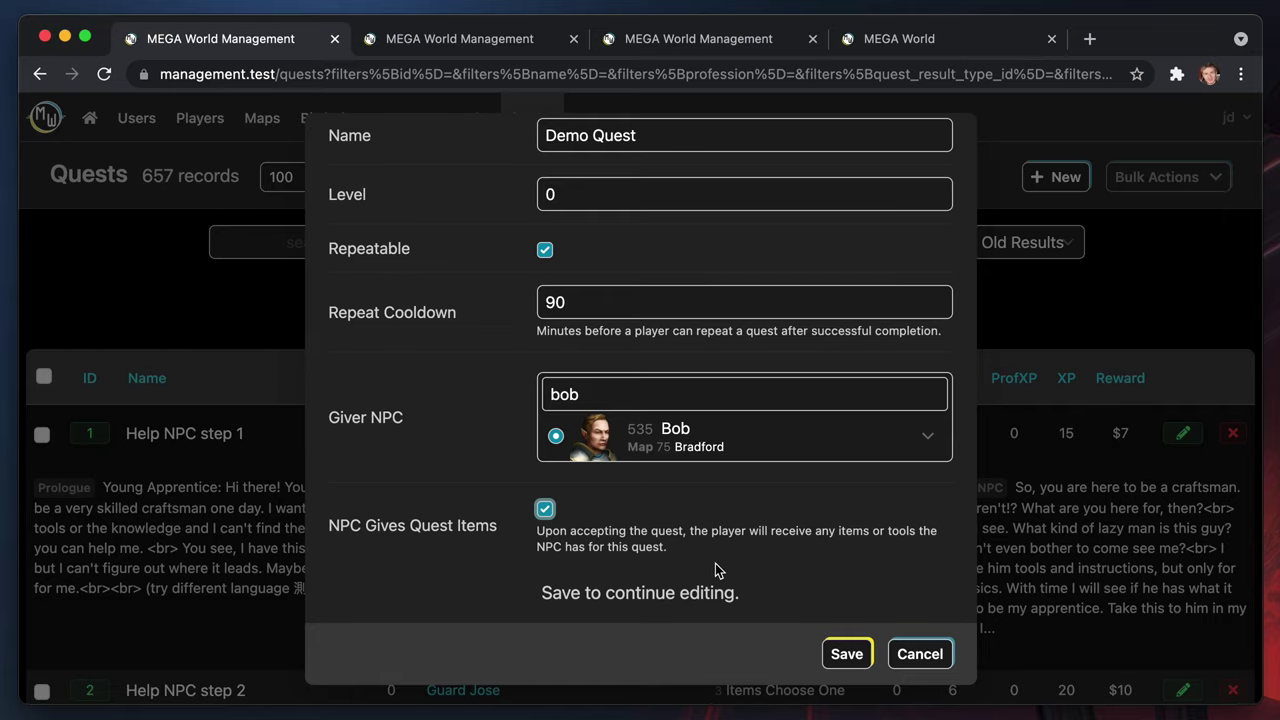
Save Demo Quest and sort the quest list by ID in descending order
click(851, 656)
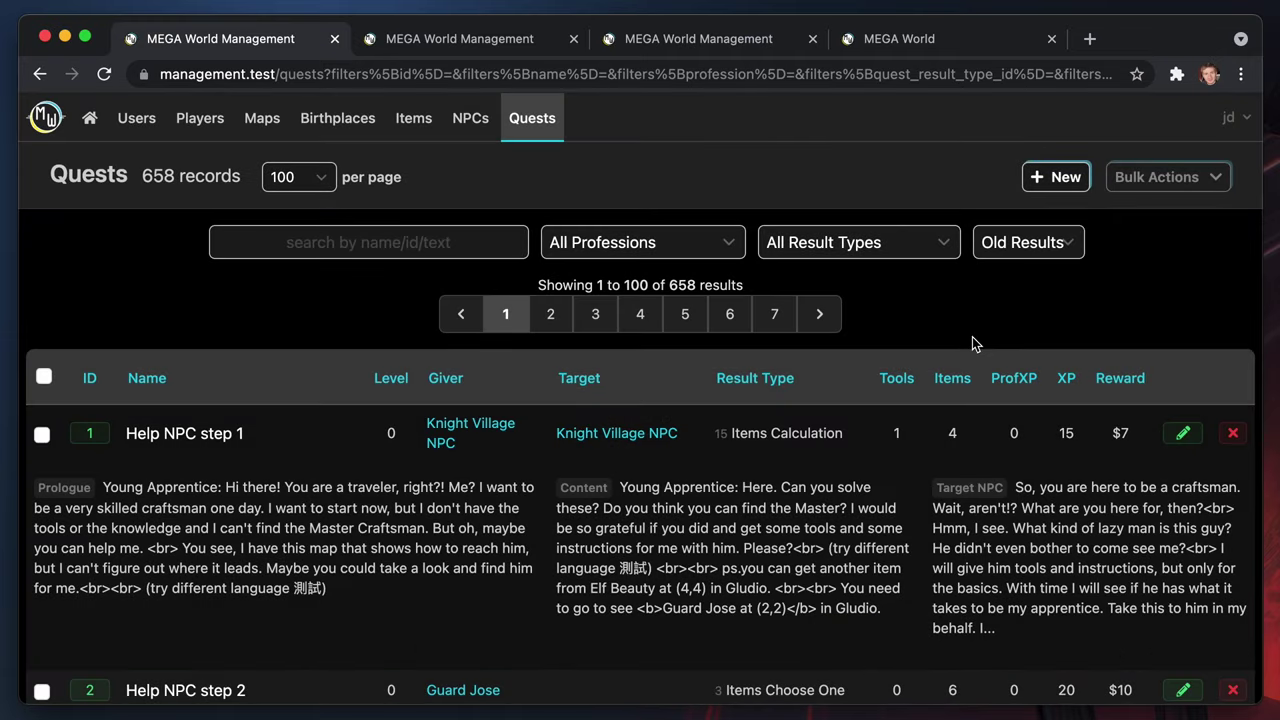
click(89, 378)
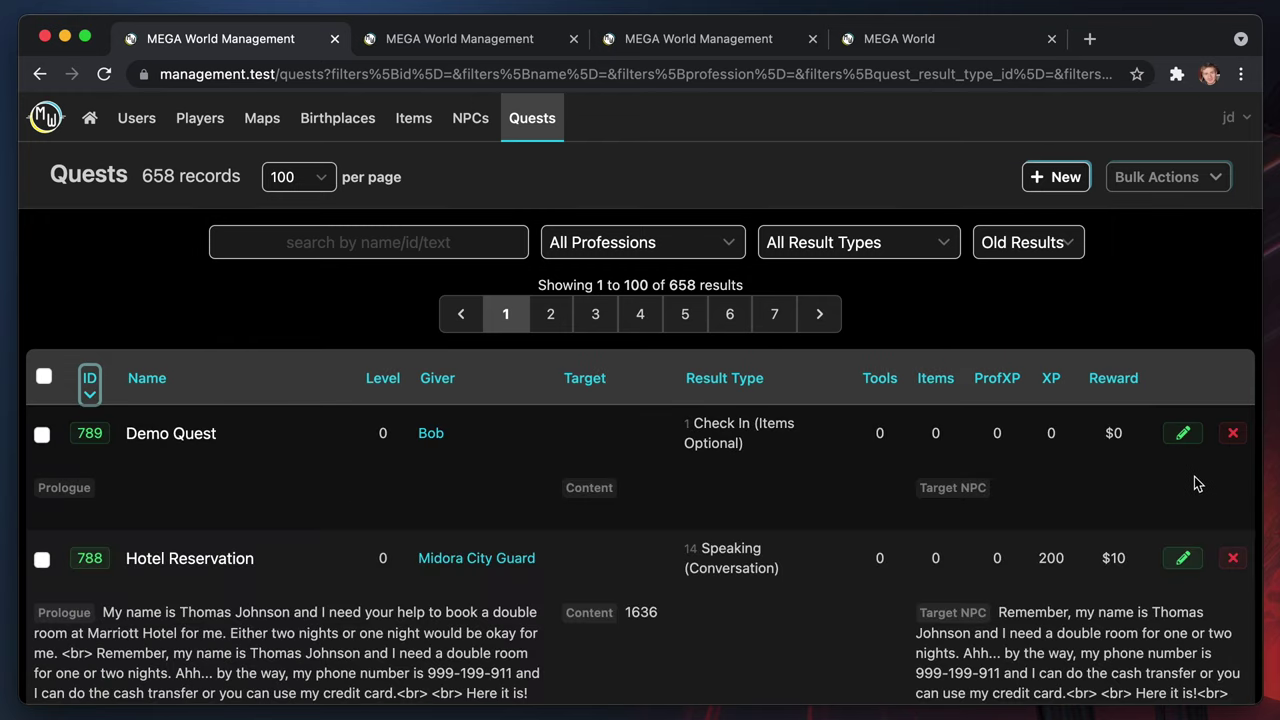
Open Demo Quest for editing and add Programmer to its required professions
click(1183, 436)
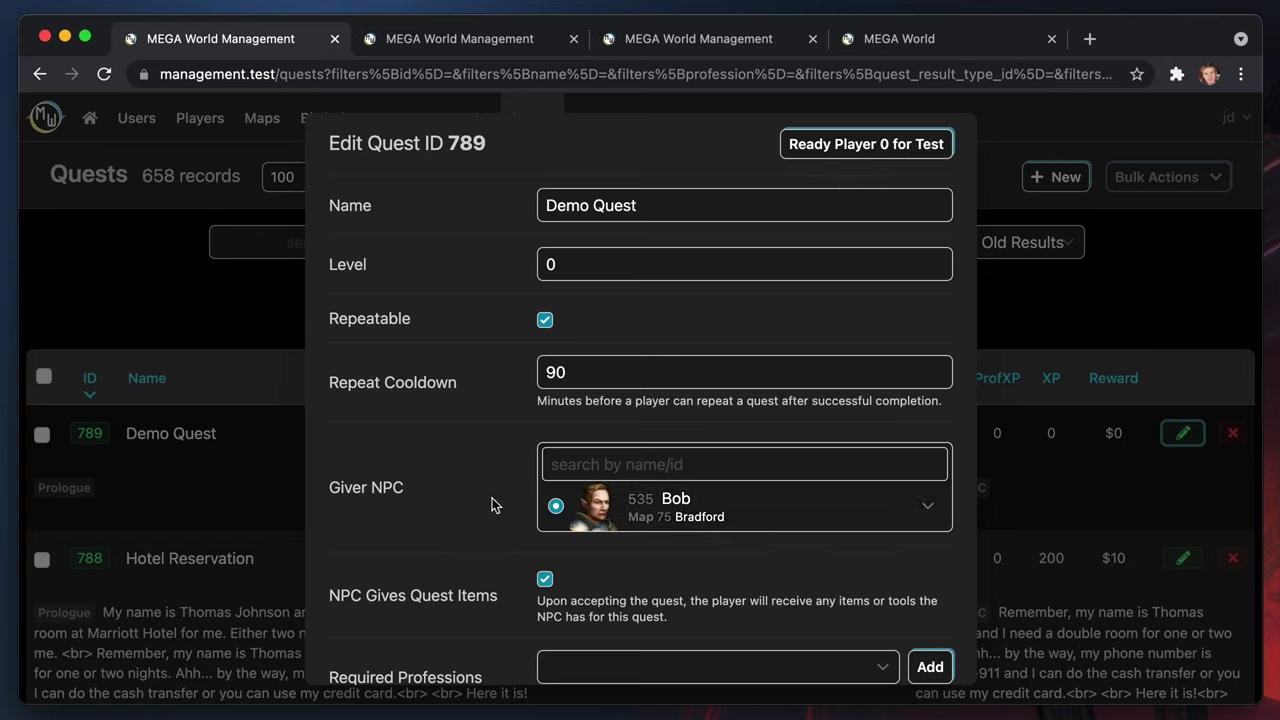
scroll(437, 544, down, 4)
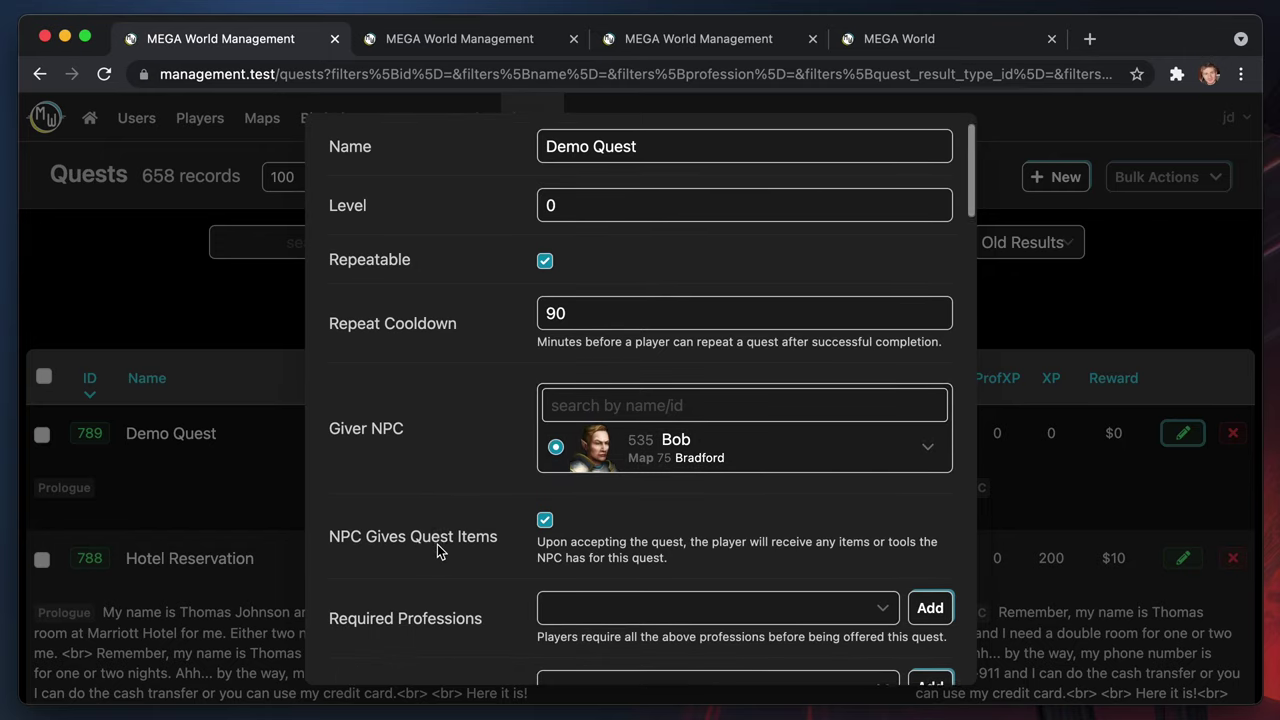
scroll(437, 544, down, 5)
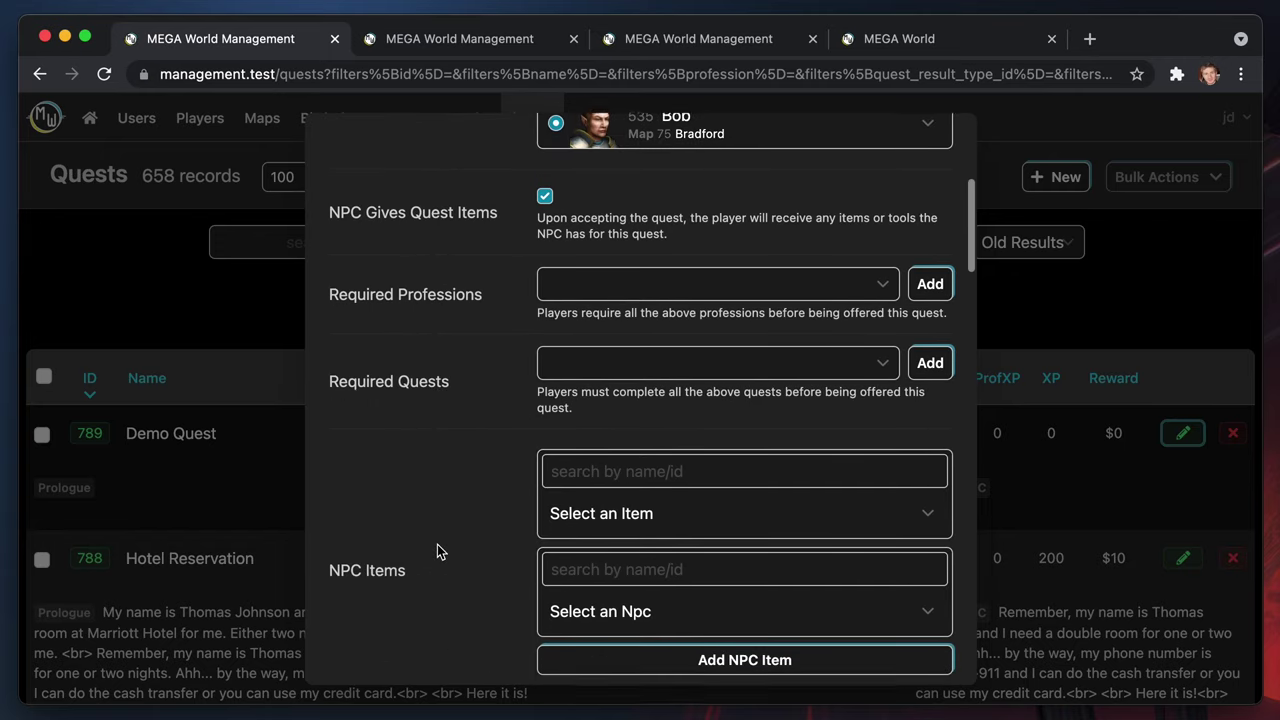
click(886, 285)
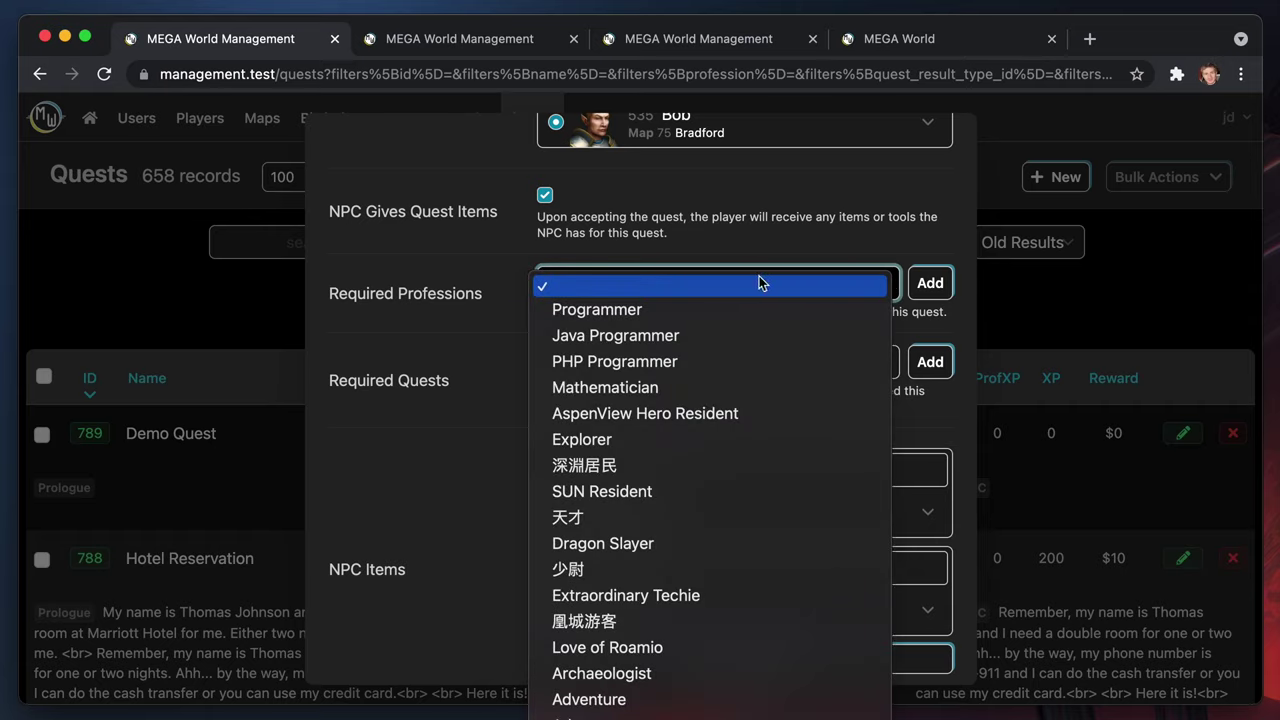
click(646, 309)
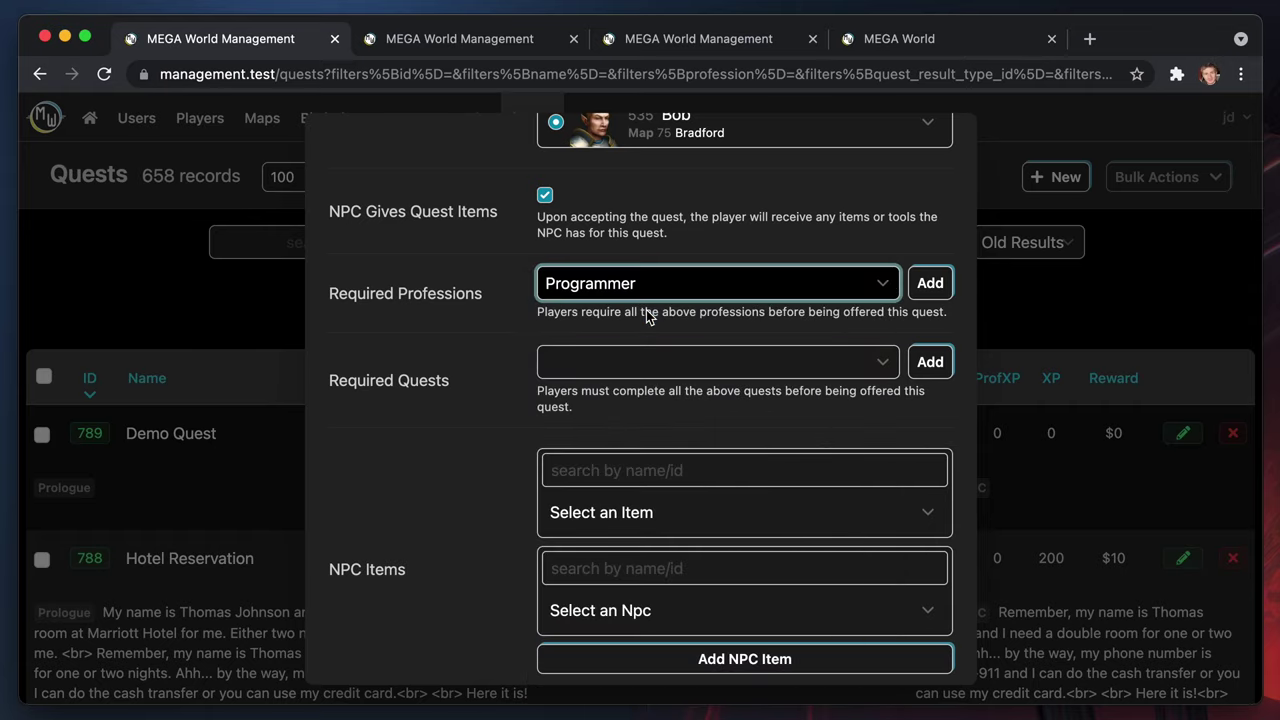
scroll(473, 439, up, 3)
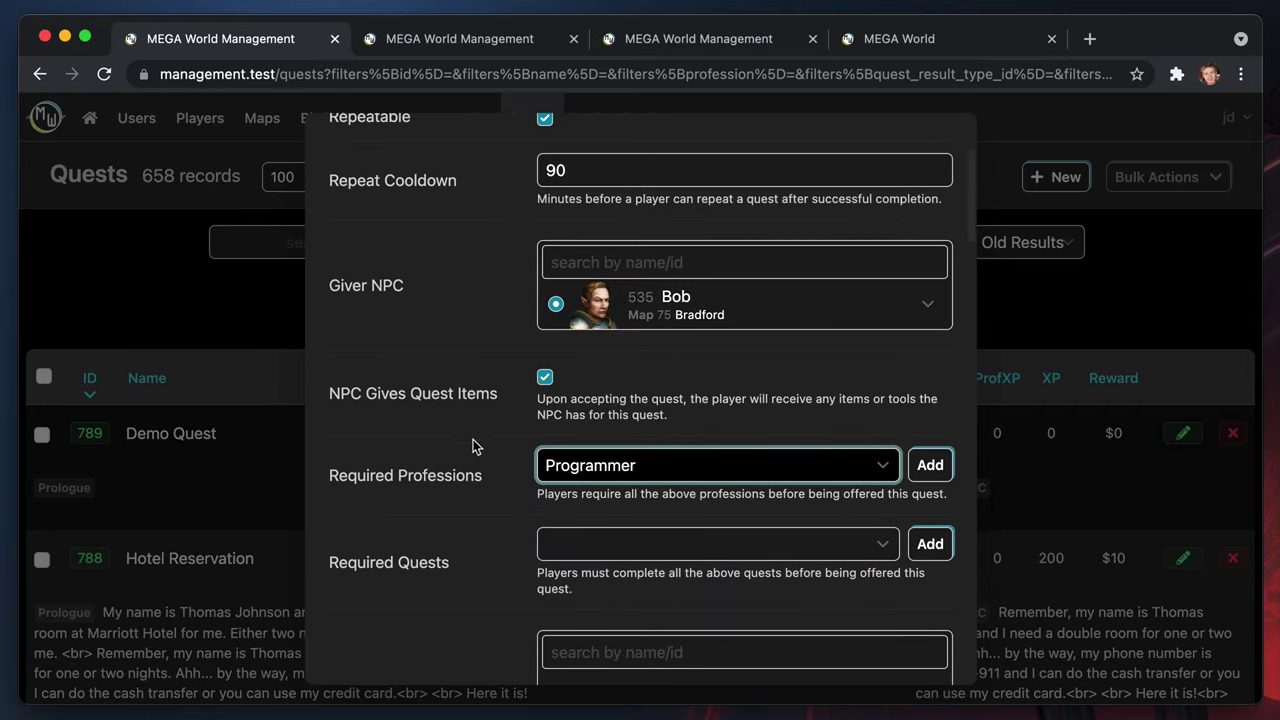
scroll(425, 431, up, 2)
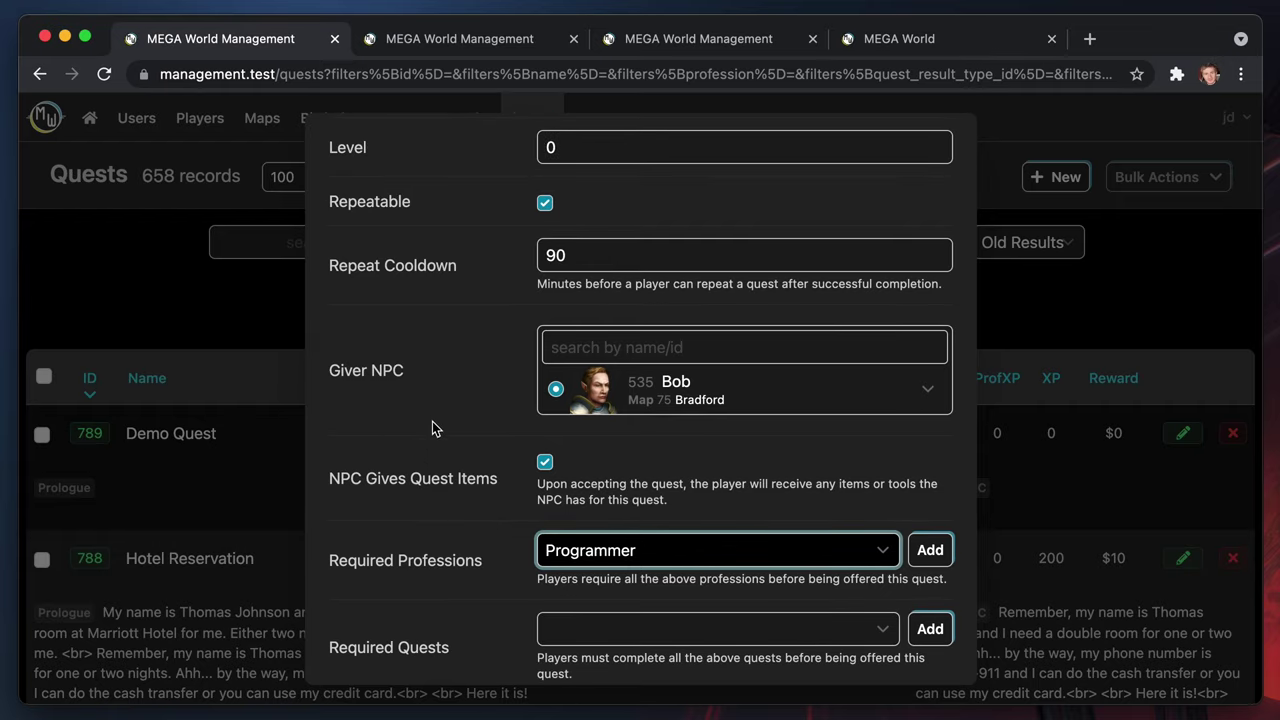
scroll(612, 580, down, 2)
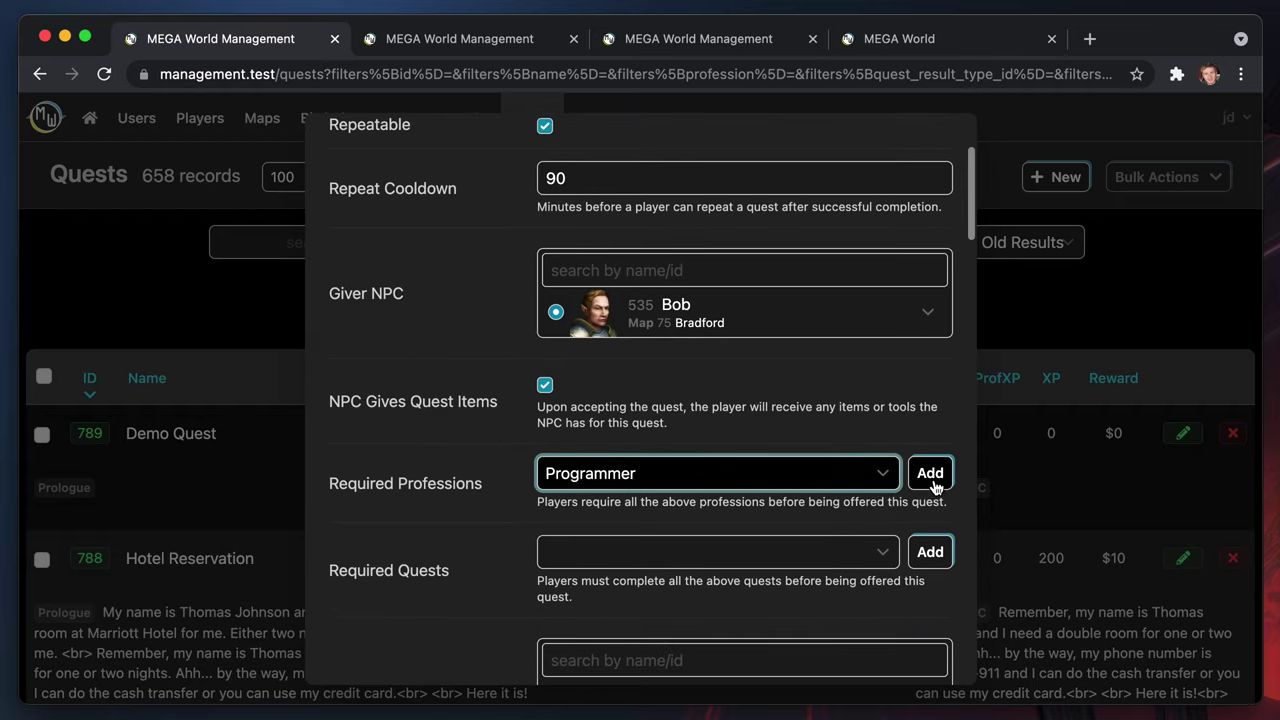
click(932, 480)
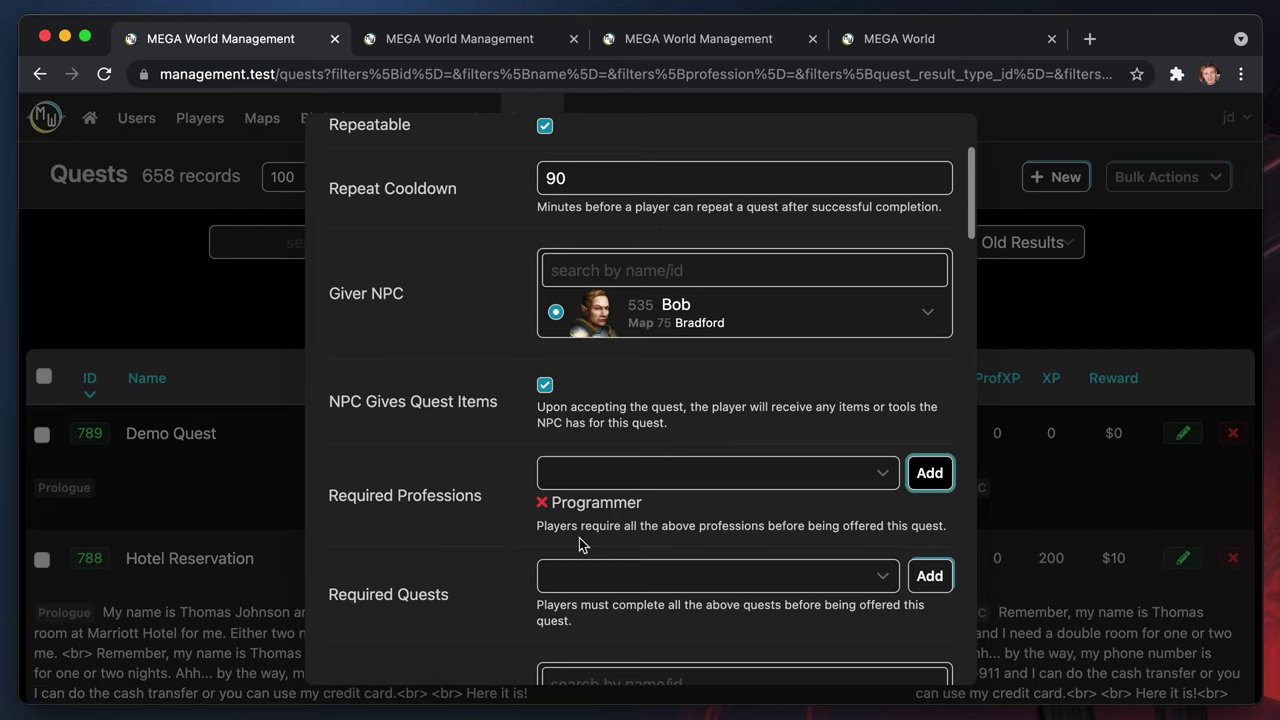
Examine the list of quests that can be required before Demo Quest is offered
scroll(721, 529, down, 3)
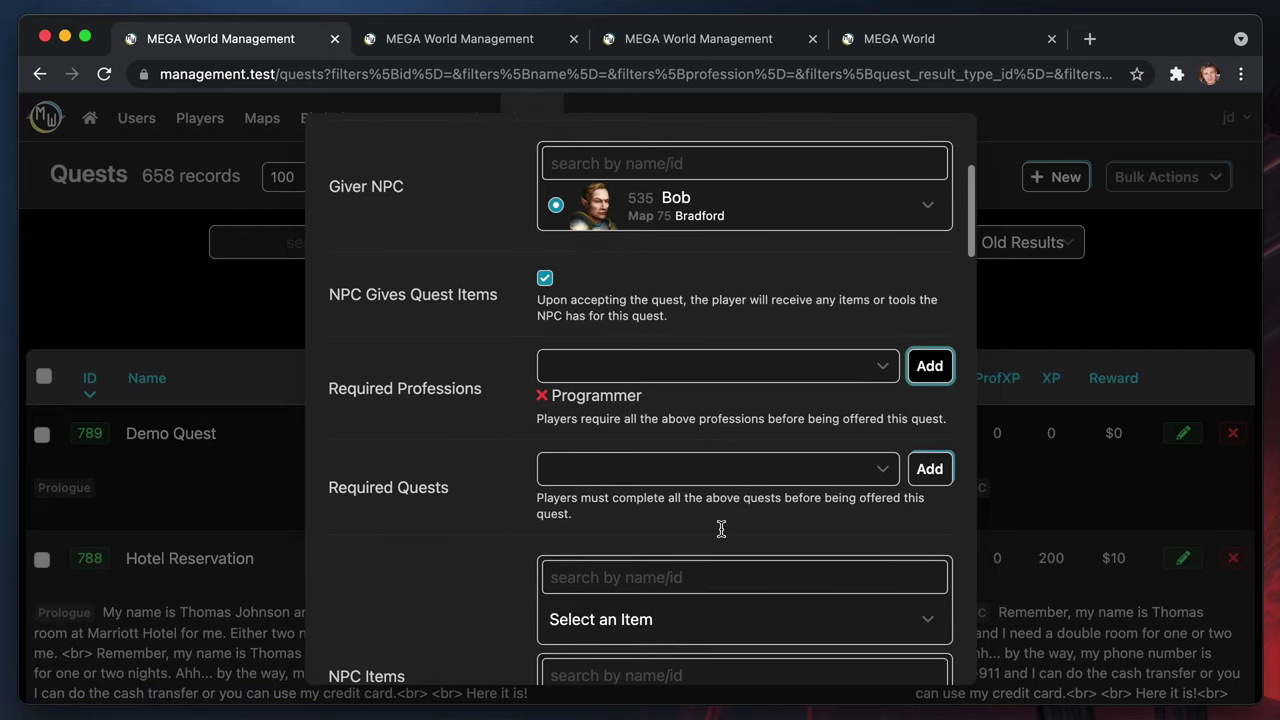
click(886, 478)
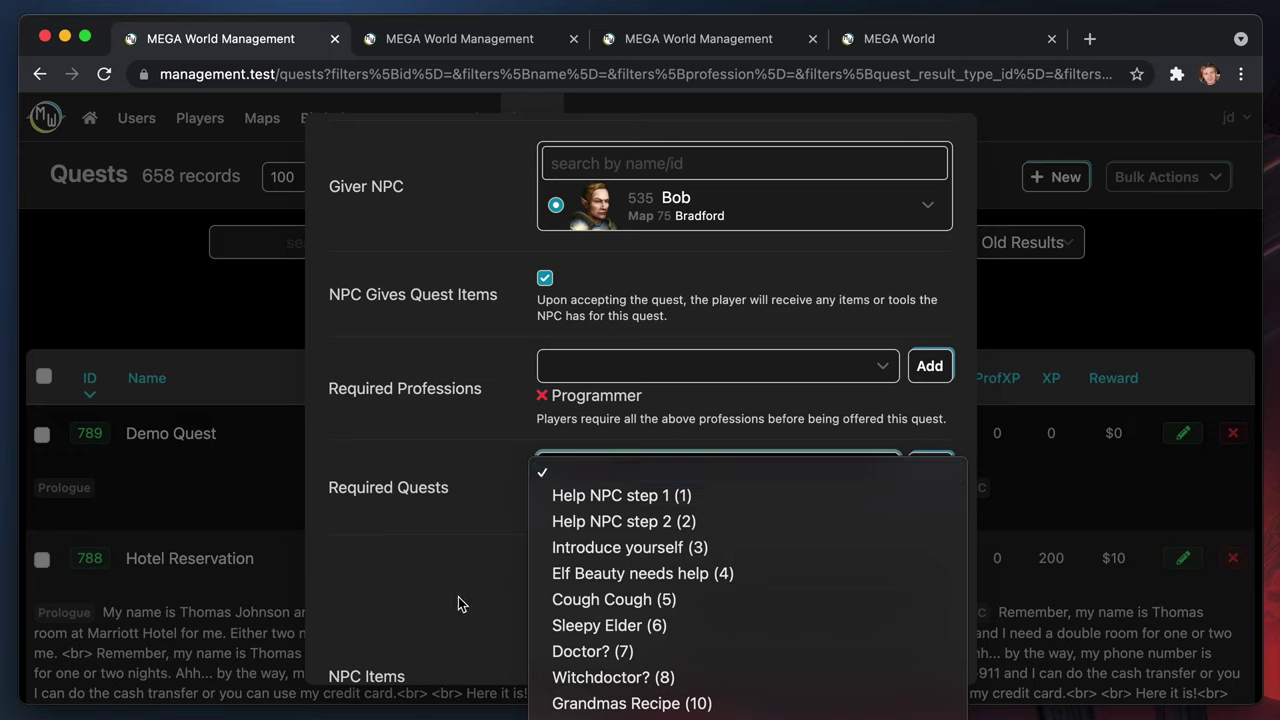
click(475, 468)
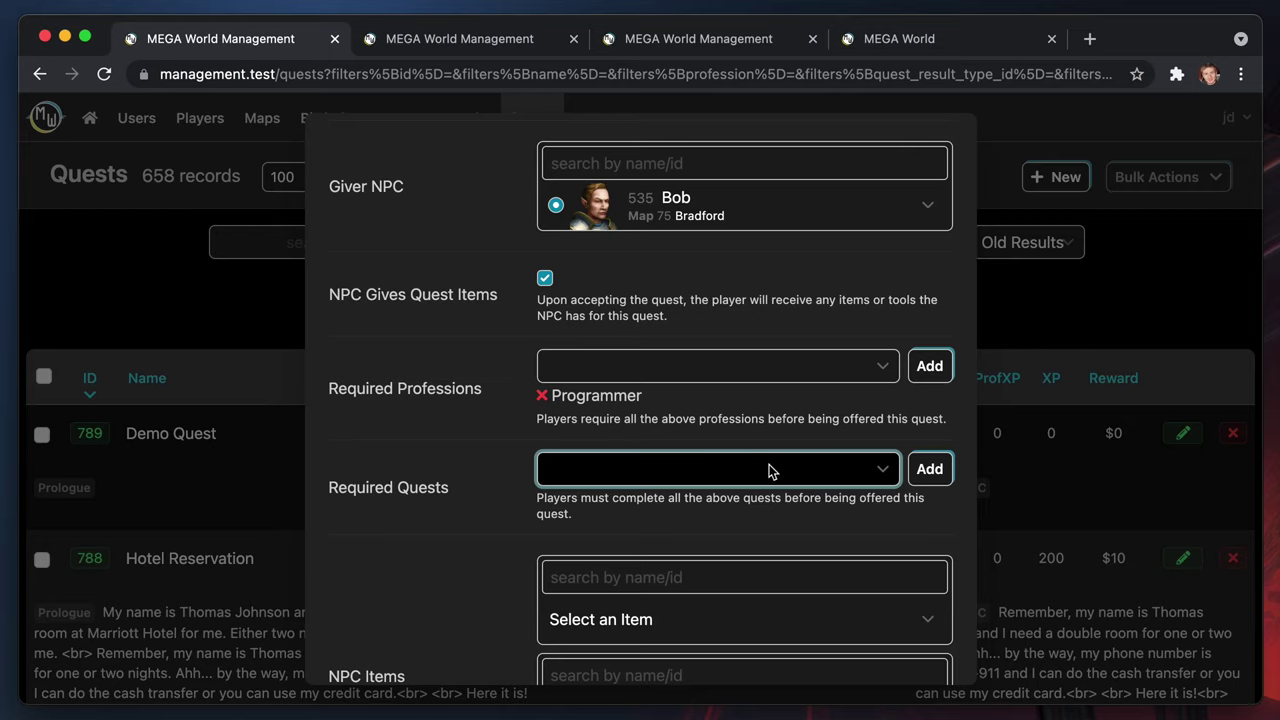
click(717, 468)
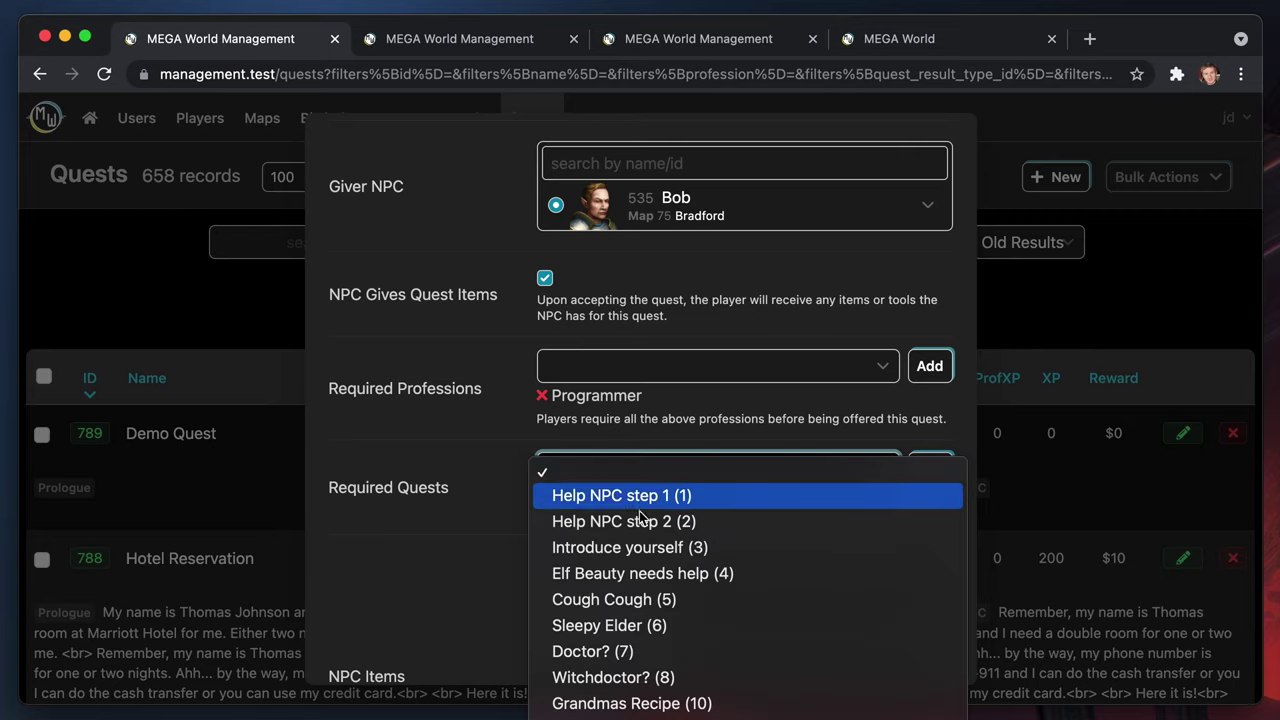
click(416, 561)
scroll(504, 441, up, 3)
scroll(504, 441, down, 3)
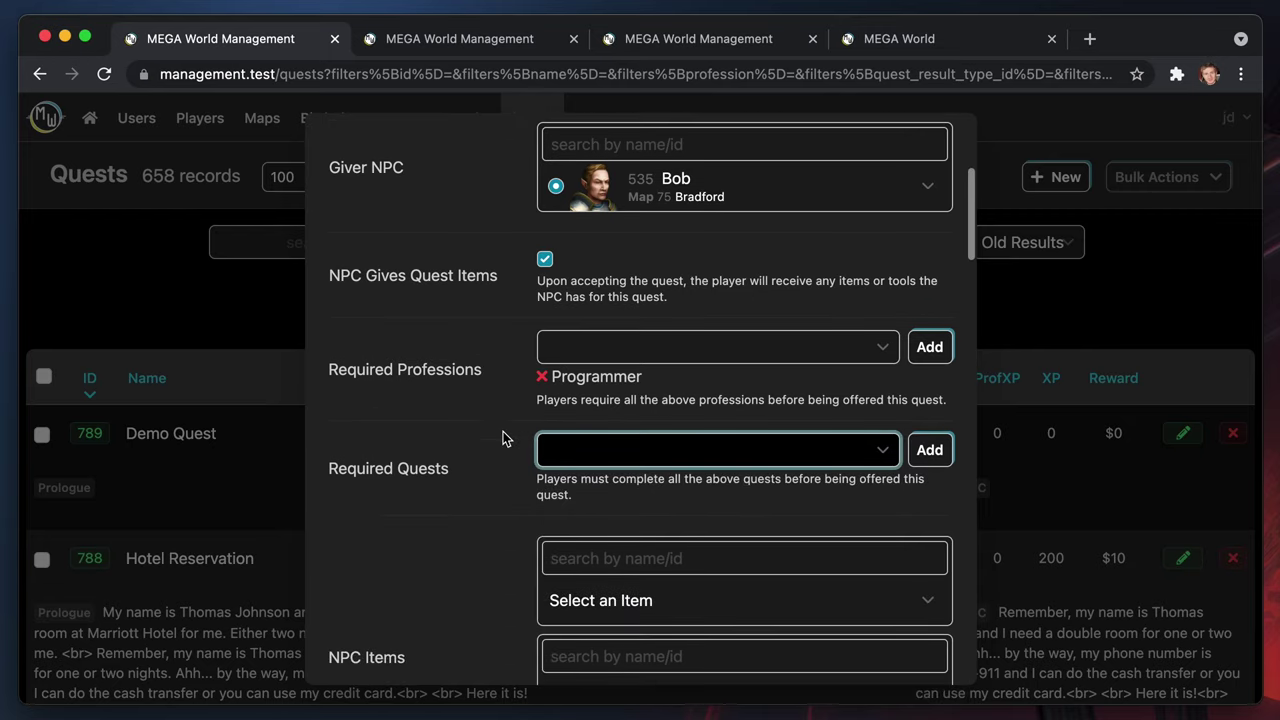
Look through the item choices under NPC Items and select Craftsman Amulet
scroll(616, 553, down, 4)
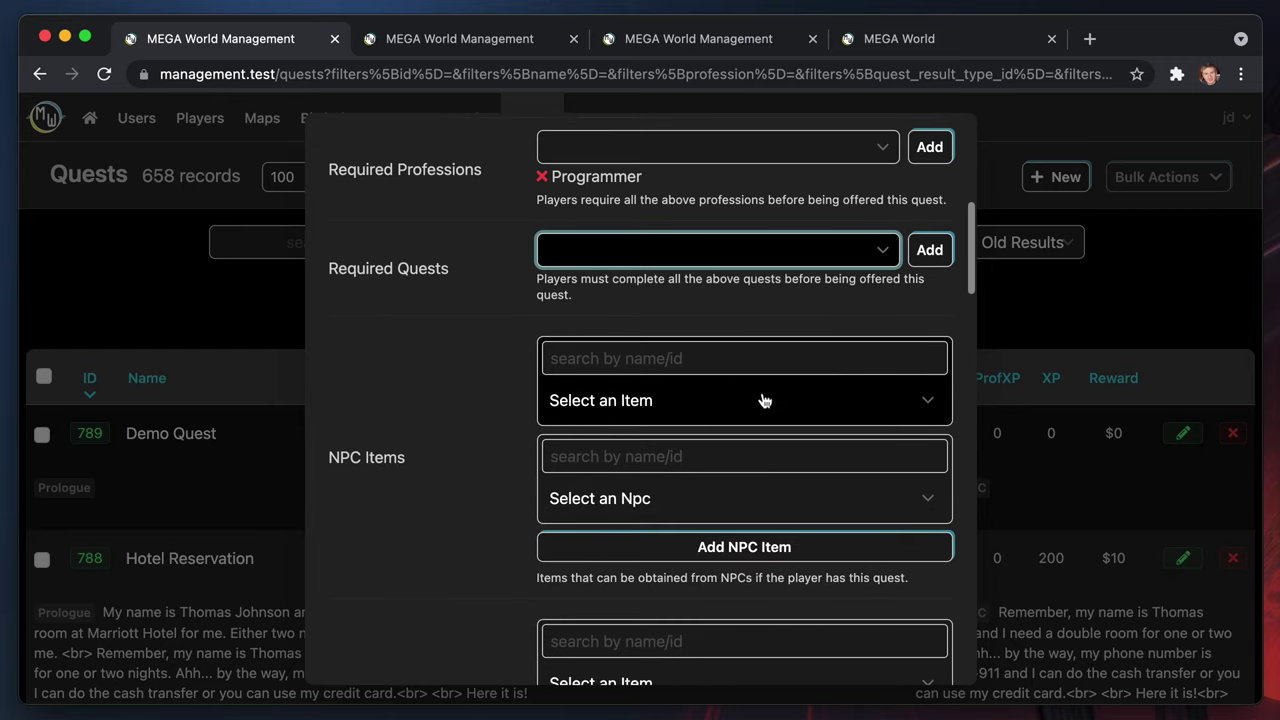
click(763, 400)
scroll(829, 466, down, 10)
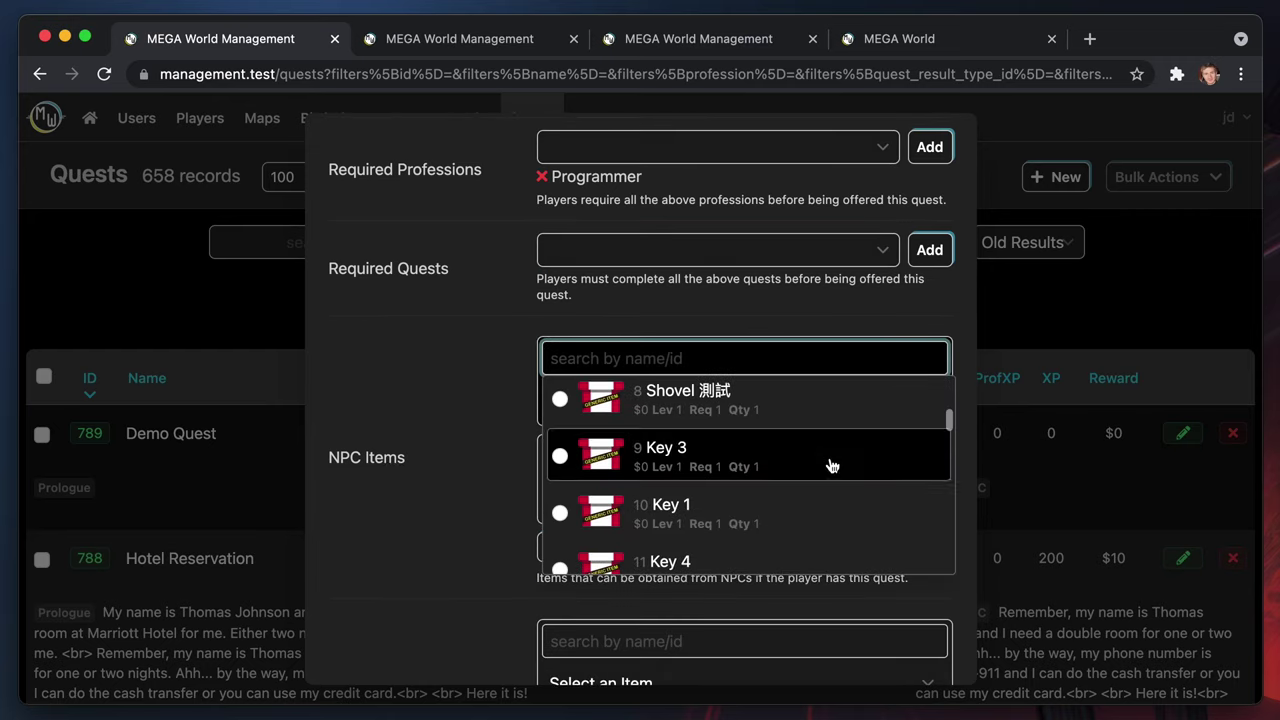
scroll(829, 466, down, 10)
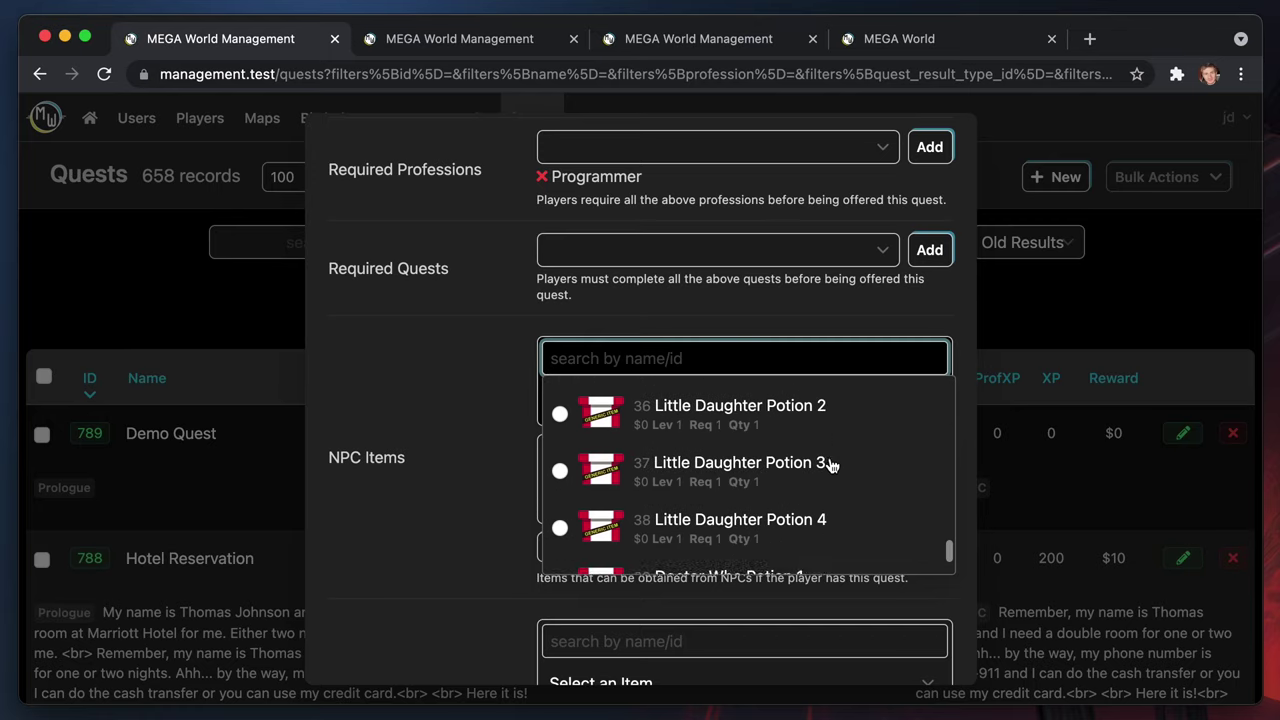
scroll(829, 466, up, 3)
scroll(829, 466, down, 1)
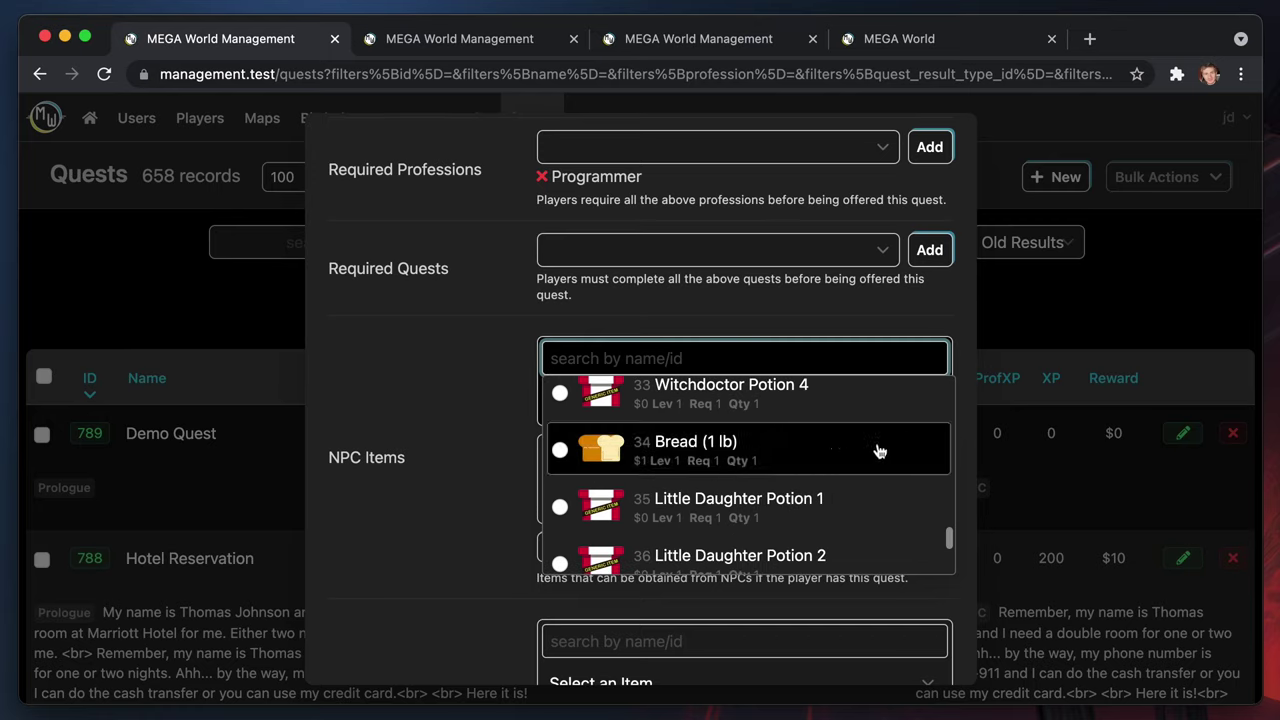
scroll(750, 490, down, 2)
scroll(750, 490, up, 2)
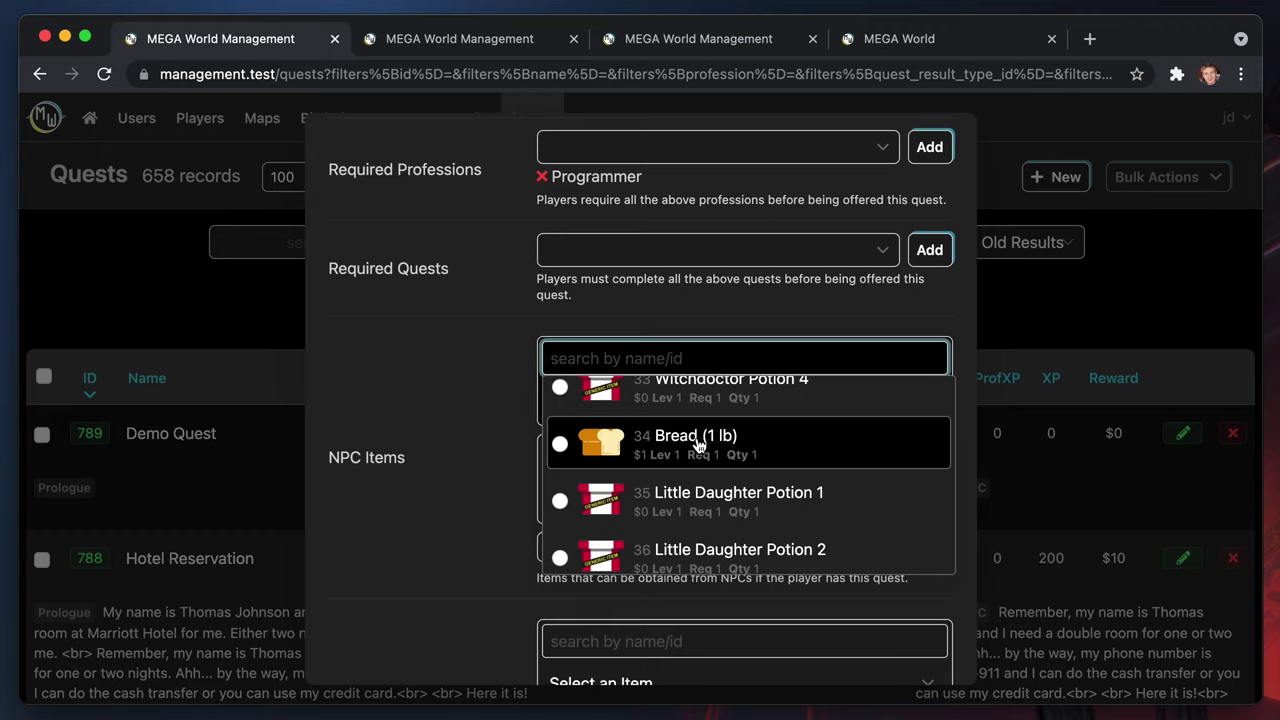
scroll(760, 478, down, 3)
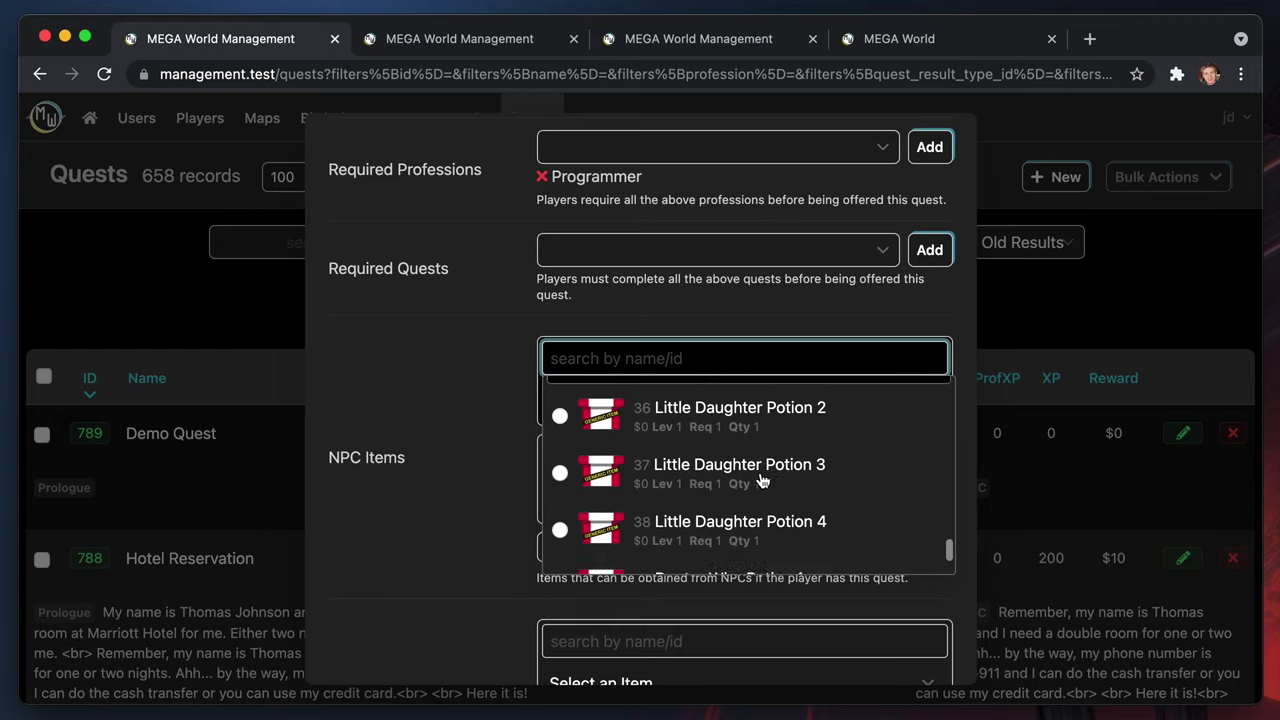
scroll(760, 480, up, 10)
scroll(760, 480, up, 5)
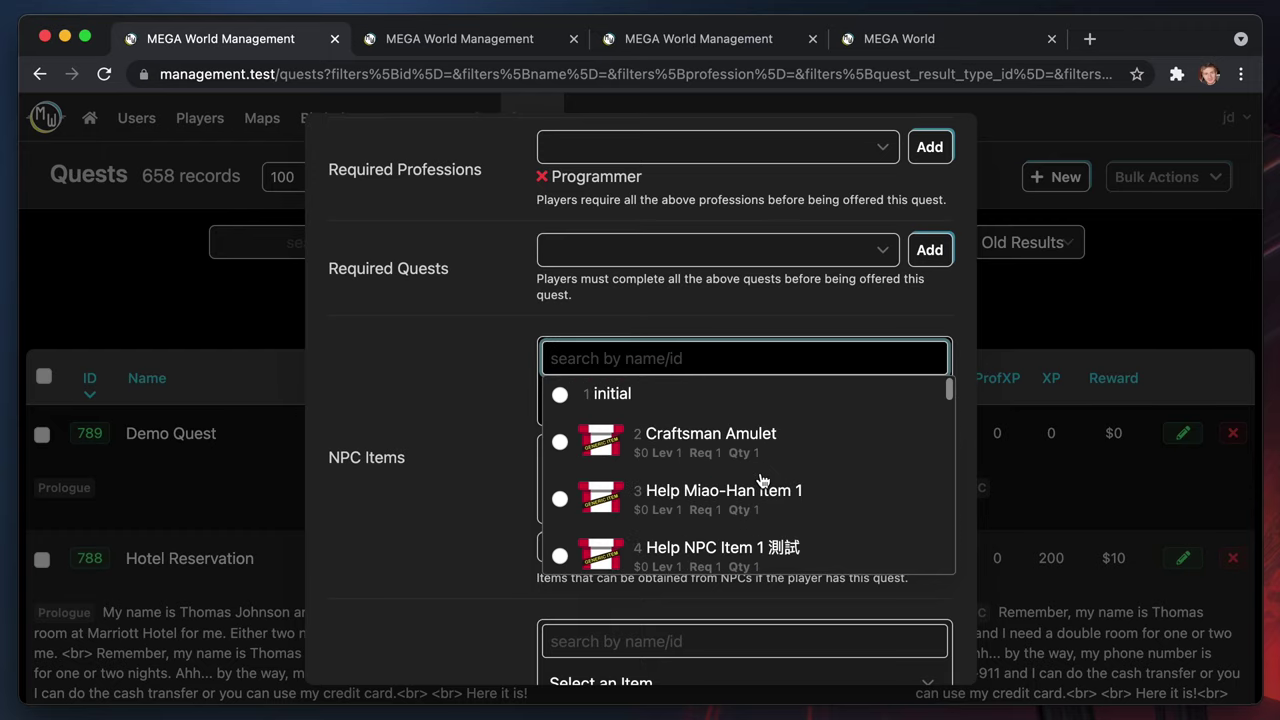
click(558, 443)
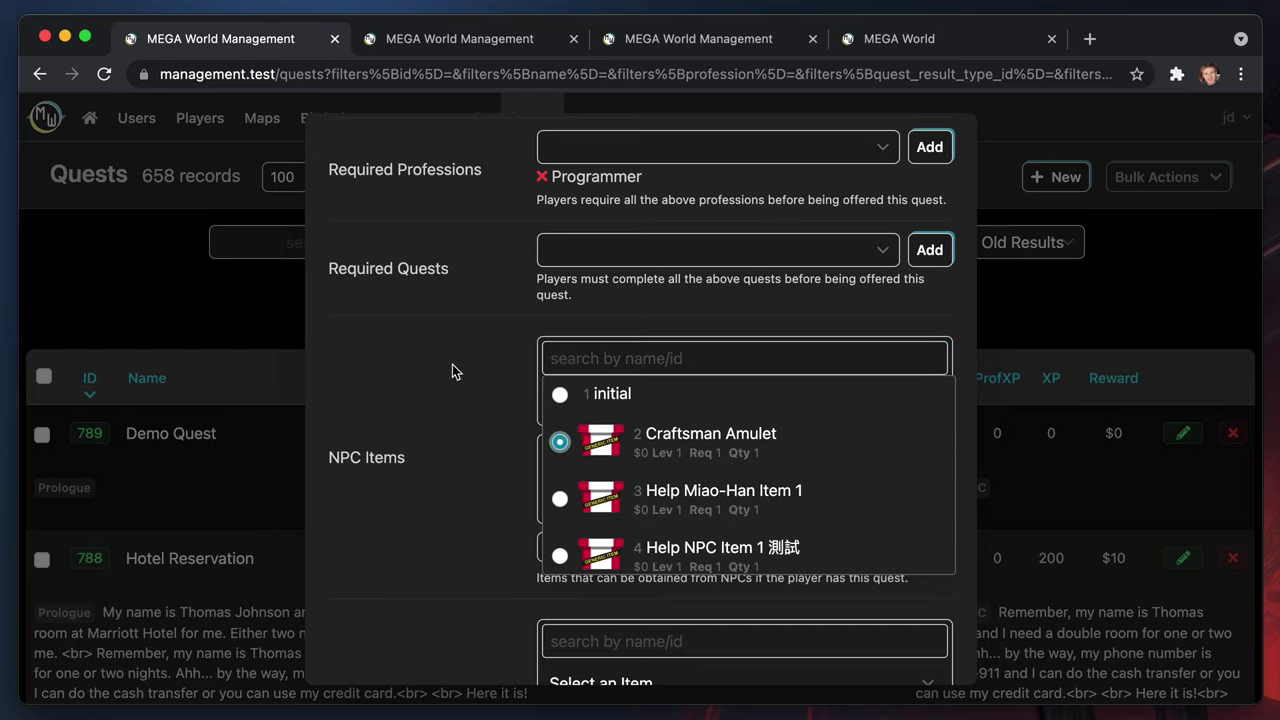
click(737, 357)
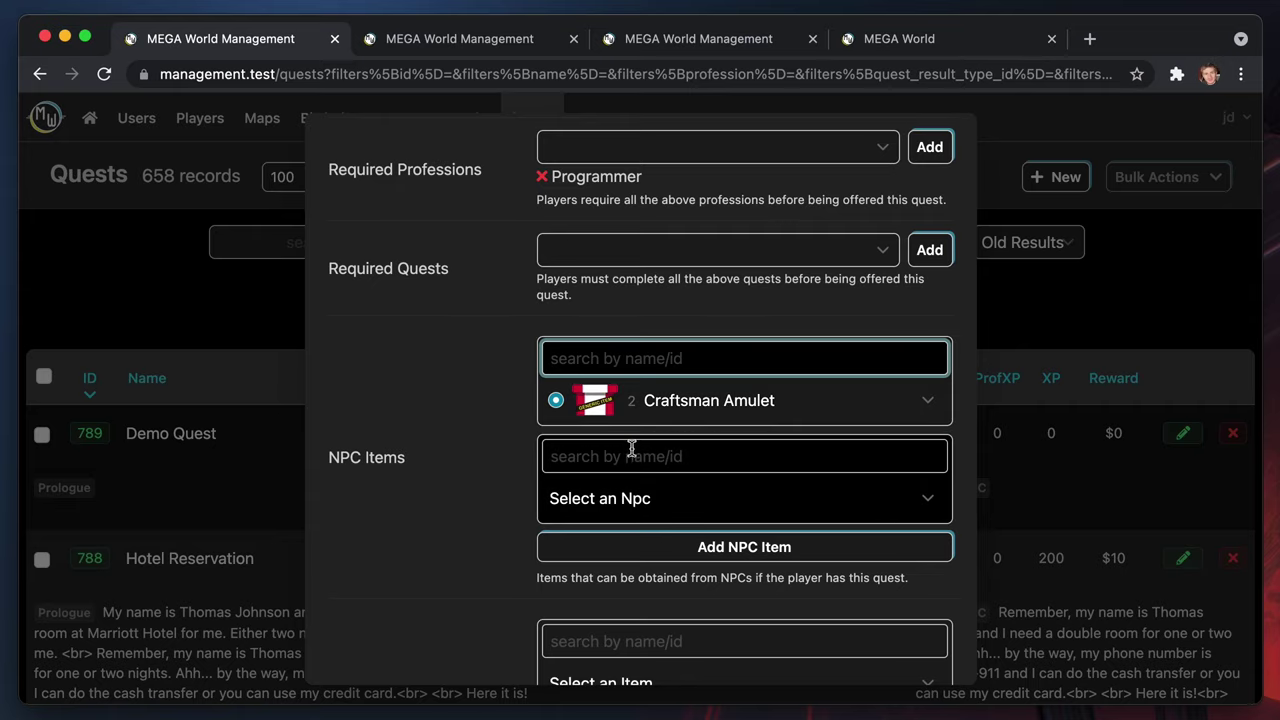
Find Bob from the Bradford map as the NPC holding the Craftsman Amulet and add the NPC item to the quest
click(672, 450)
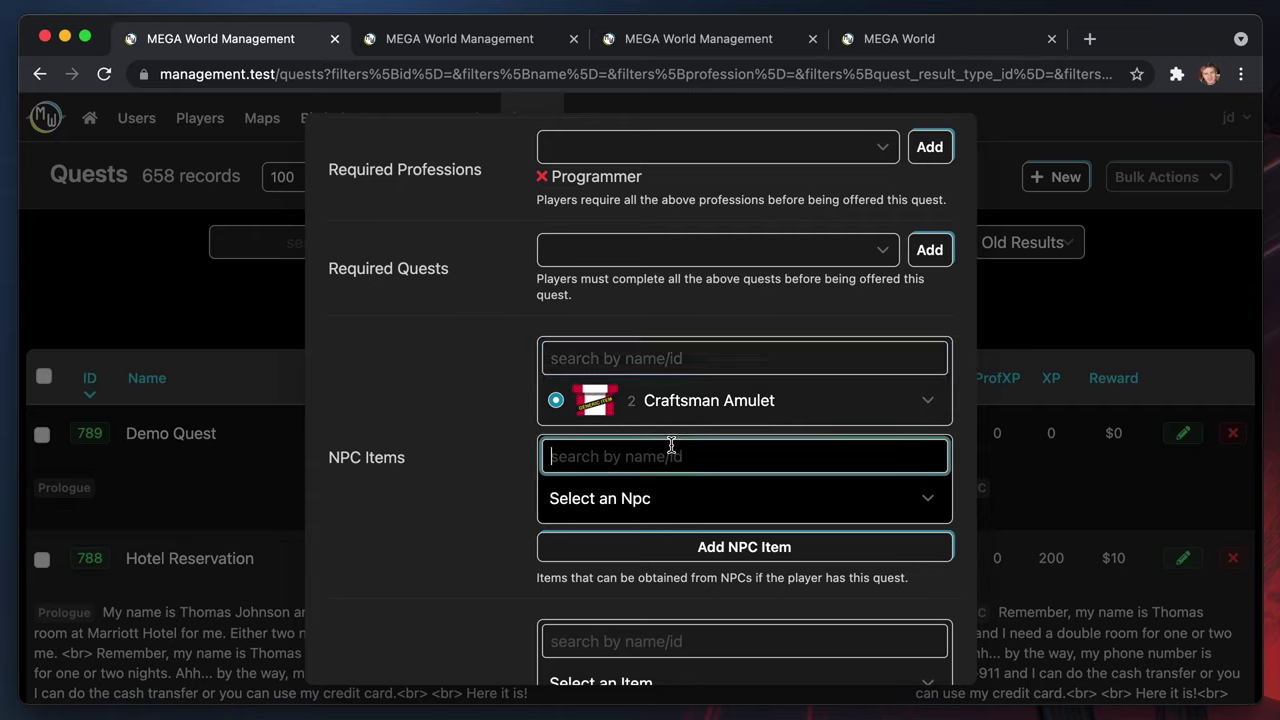
text(bo)
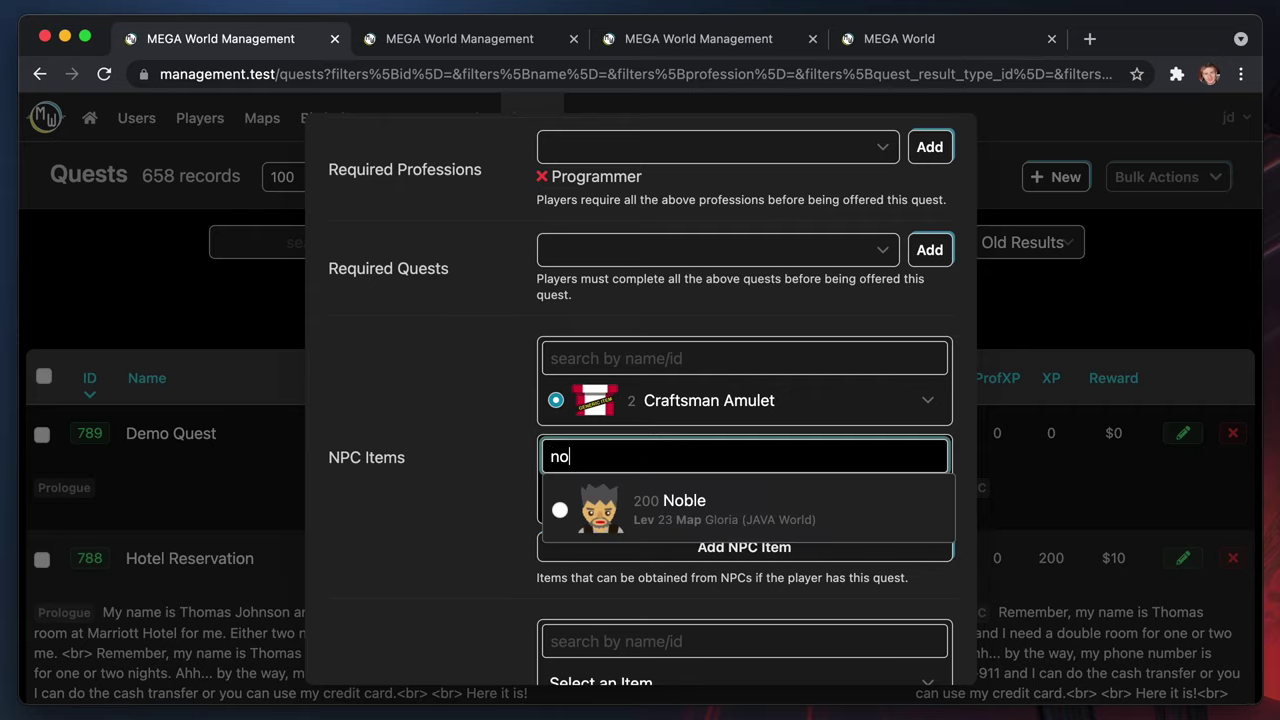
key(BackSpace)
text(ob)
click(722, 497)
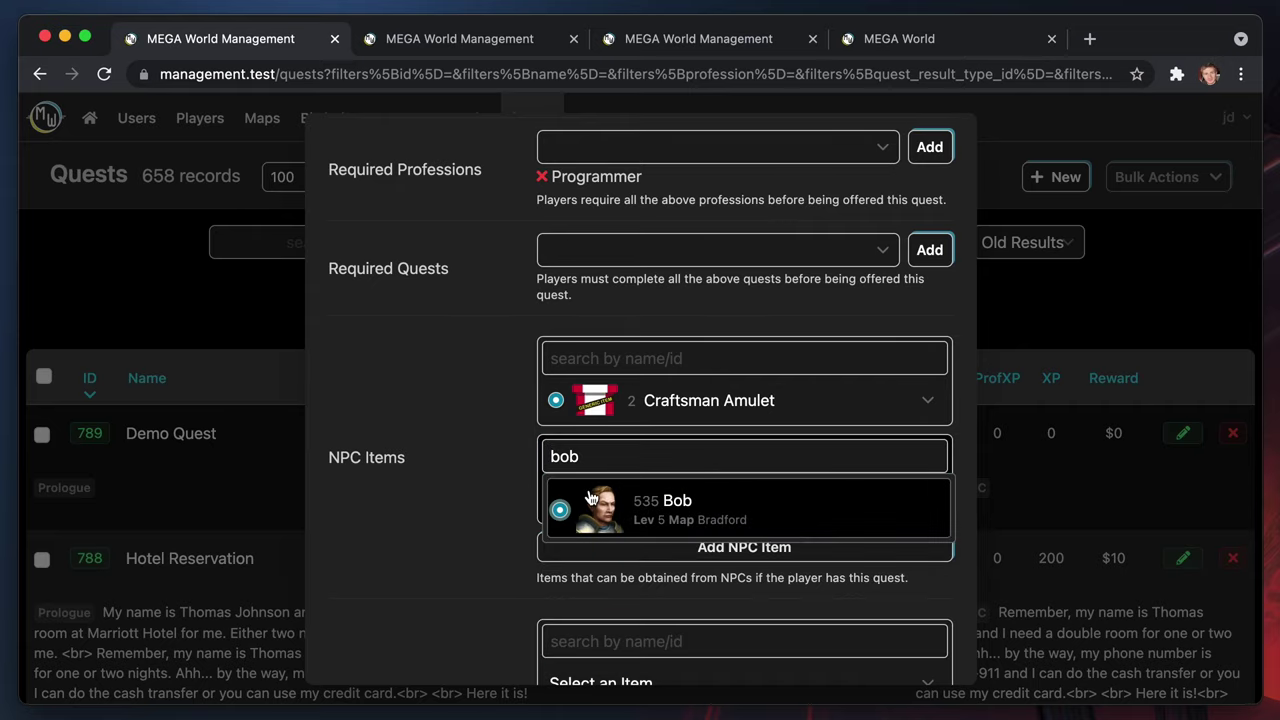
click(552, 552)
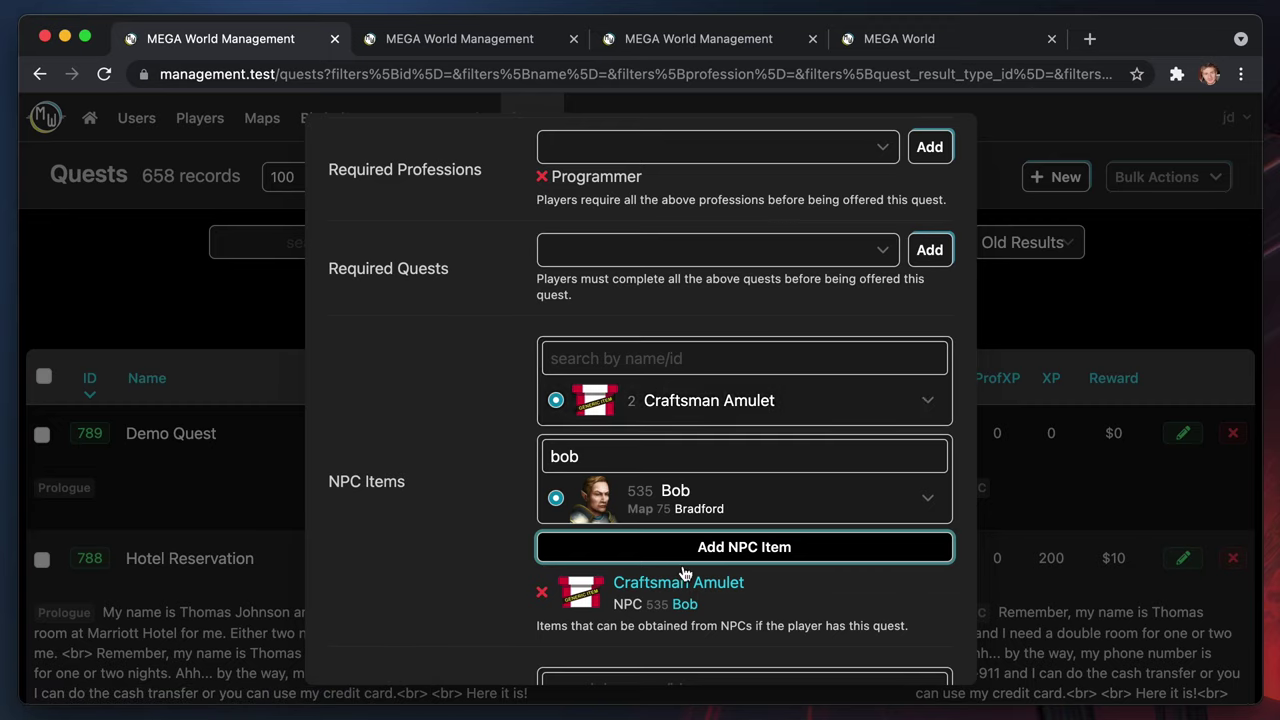
Review the Demo Quest's repeat, giver NPC, quest item, required profession and NPC item settings
drag(750, 604, 501, 597)
click(408, 545)
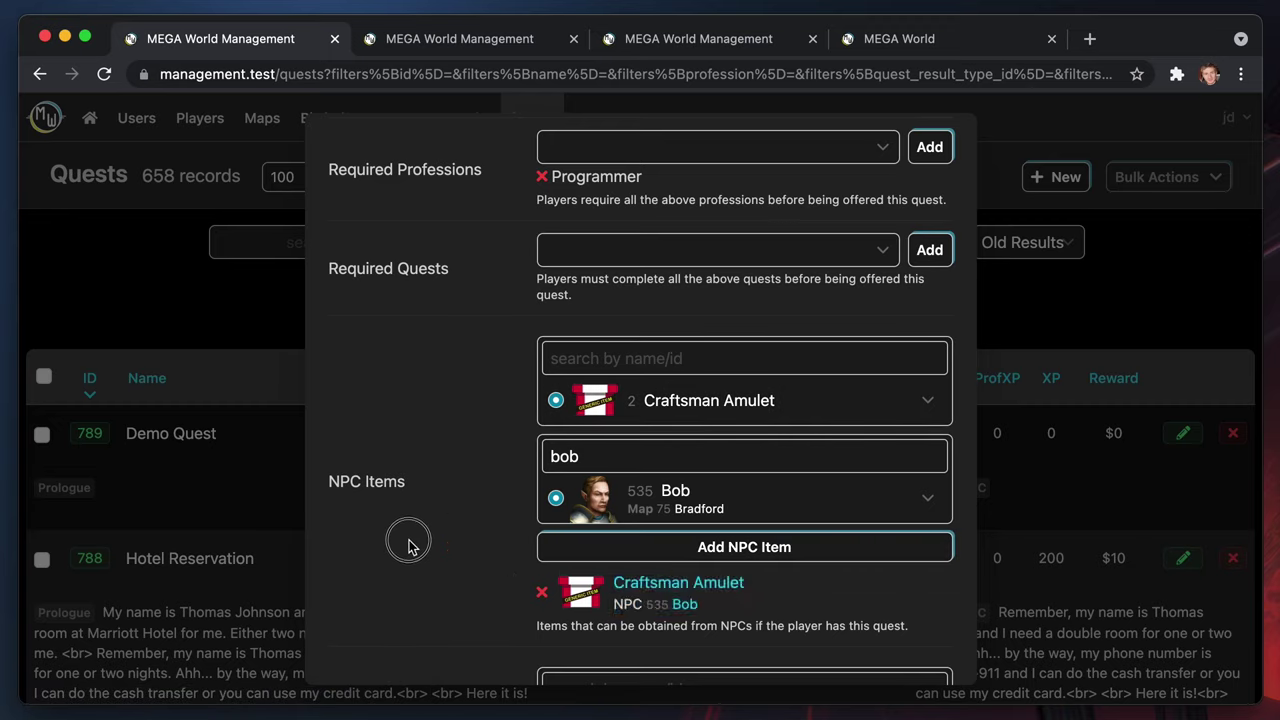
scroll(730, 483, up, 5)
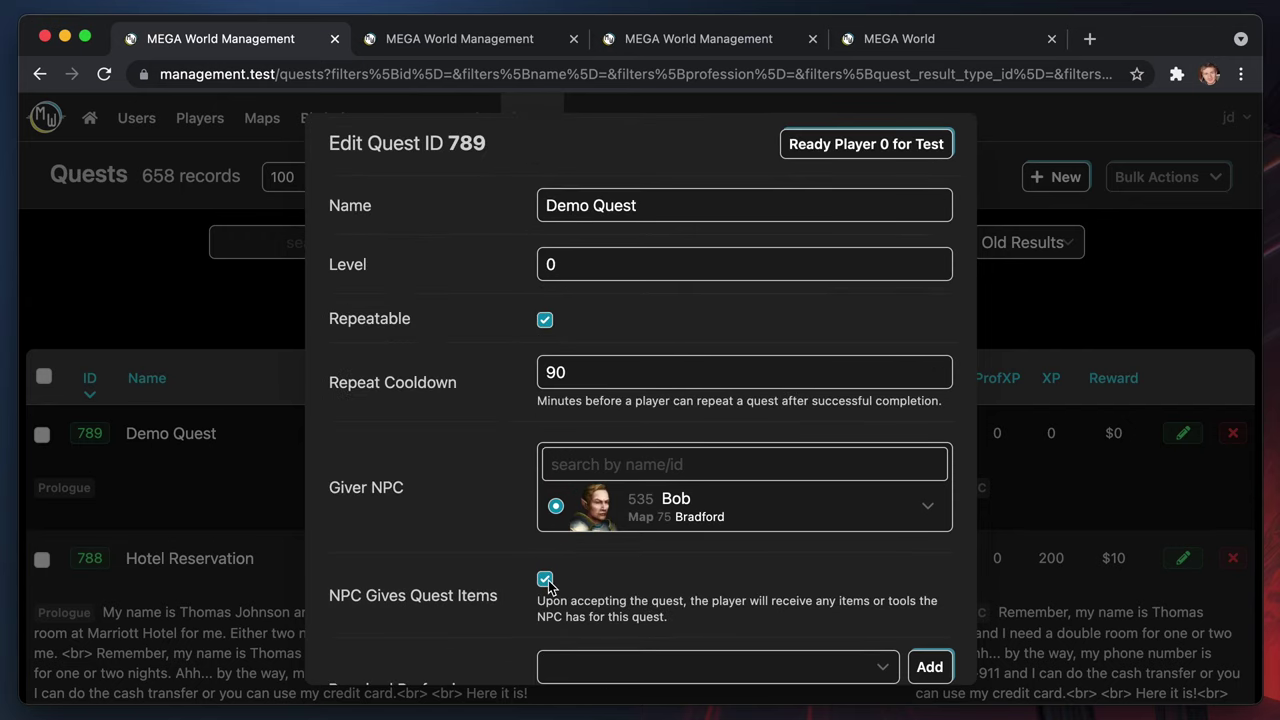
scroll(619, 575, down, 3)
scroll(619, 575, up, 3)
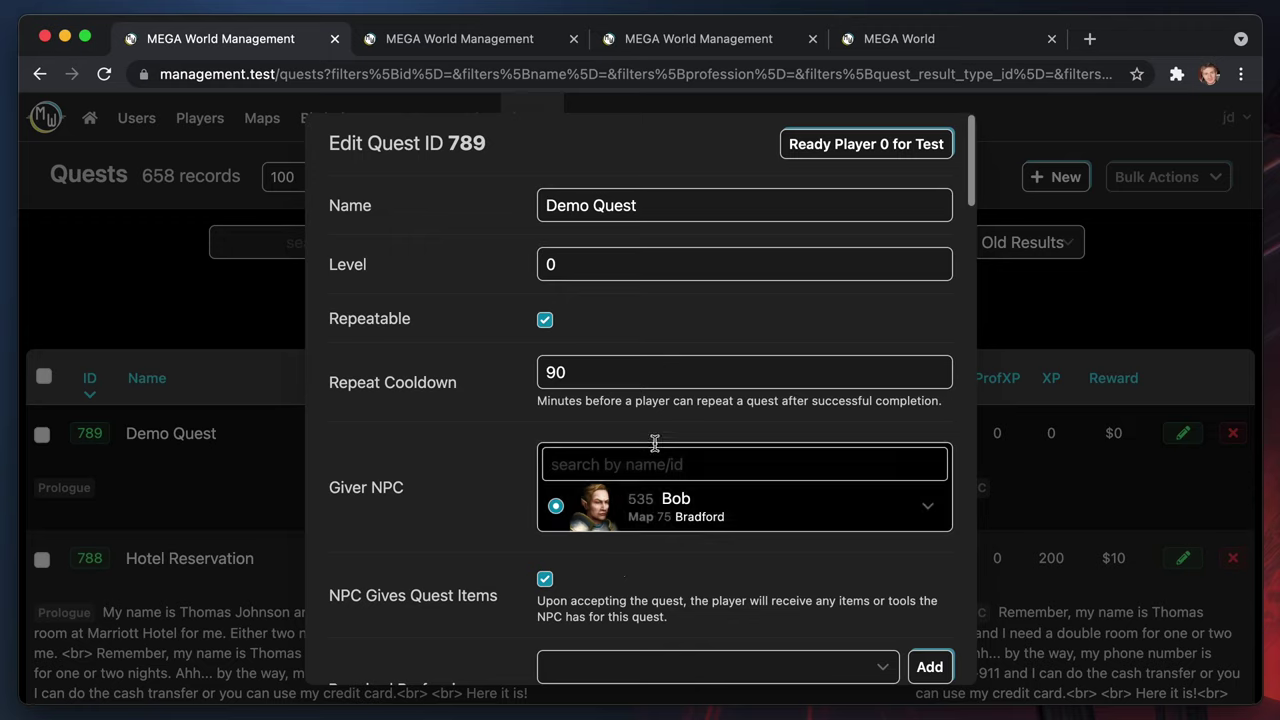
scroll(646, 600, down, 3)
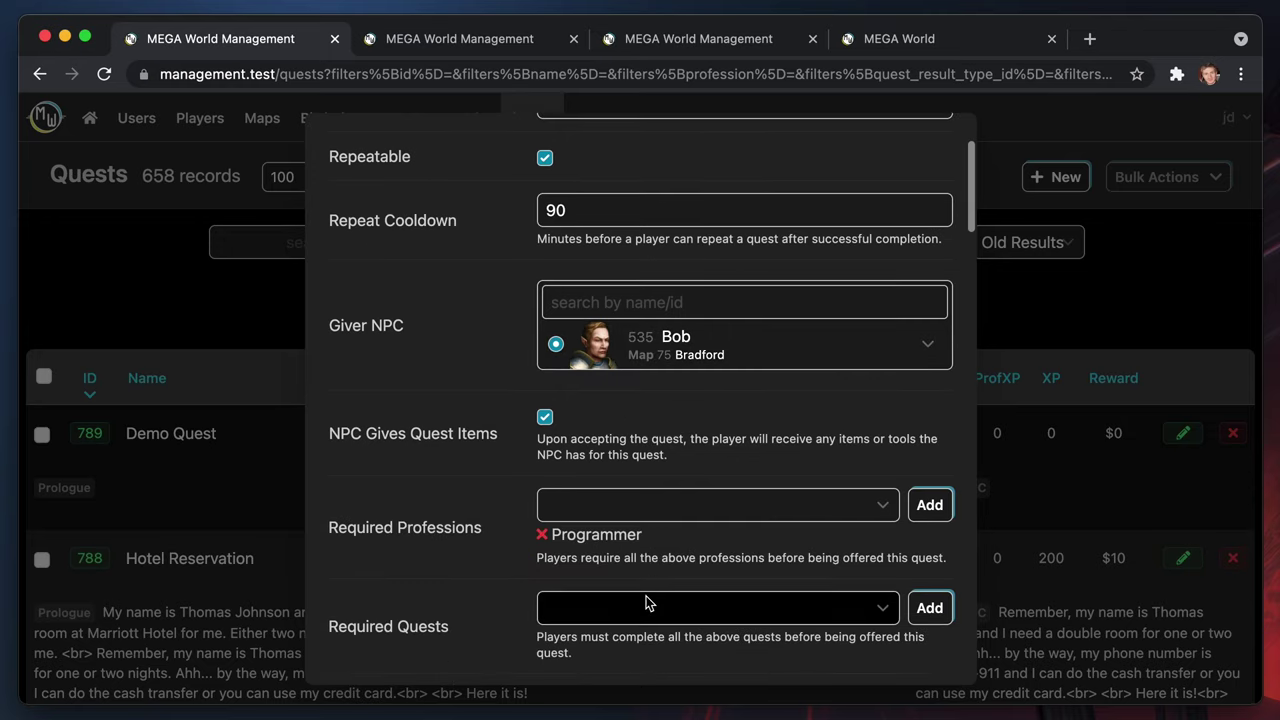
scroll(650, 537, down, 10)
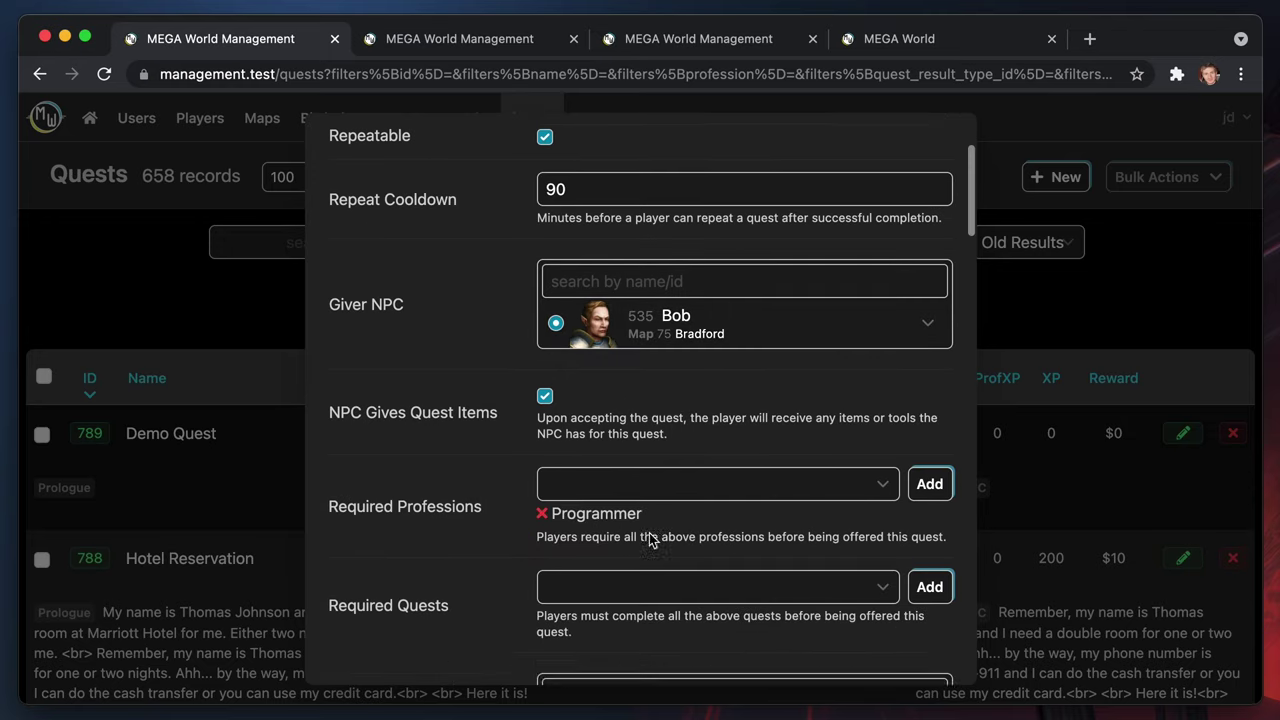
scroll(649, 535, up, 3)
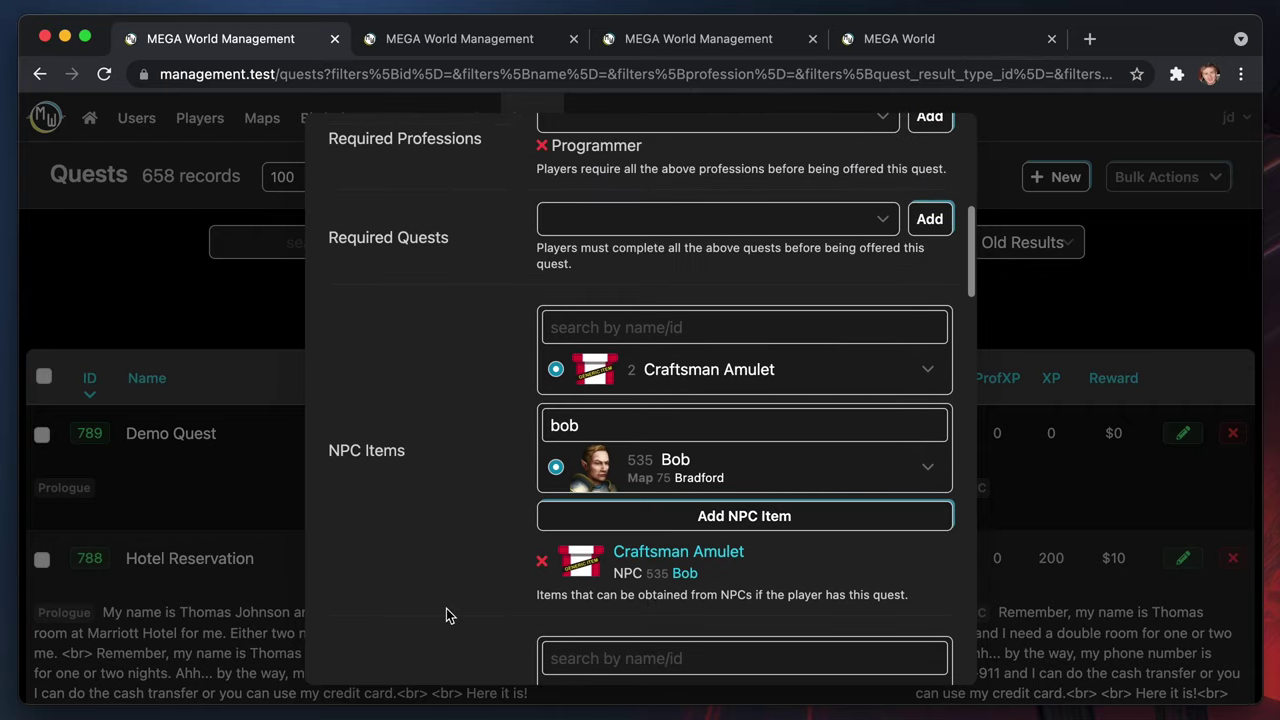
scroll(446, 615, up, 5)
scroll(446, 615, down, 4)
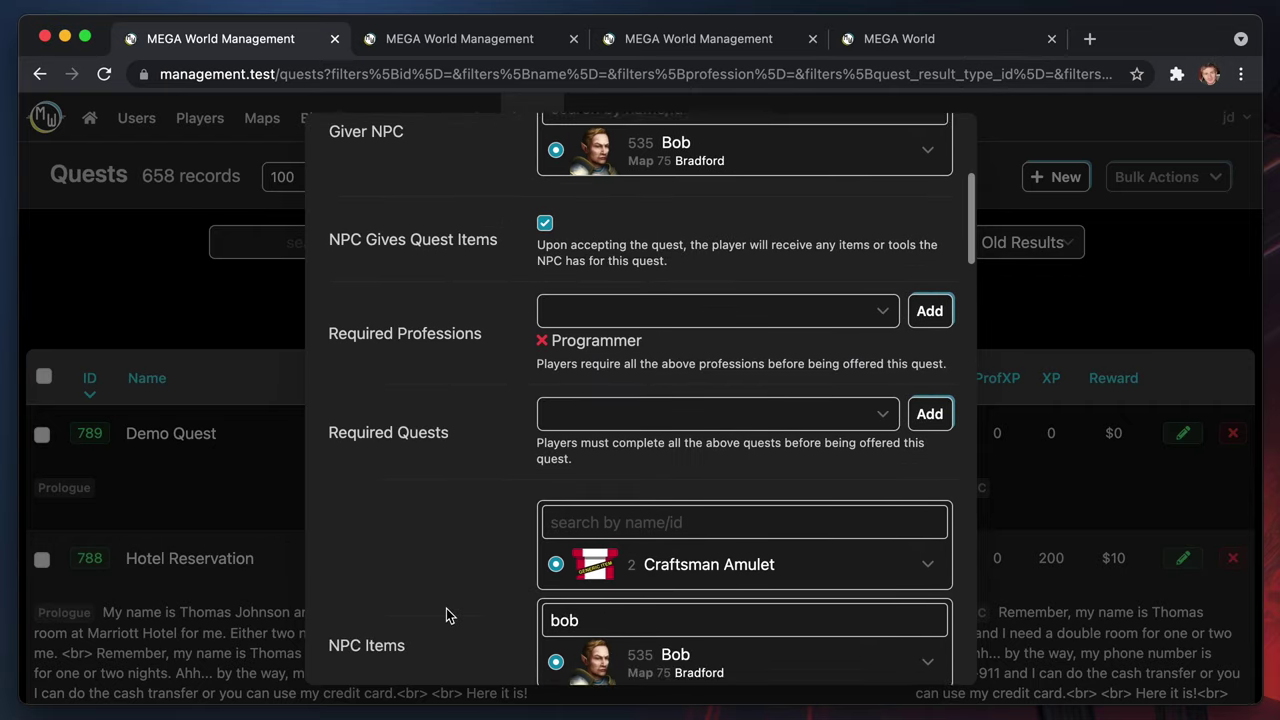
scroll(417, 423, up, 8)
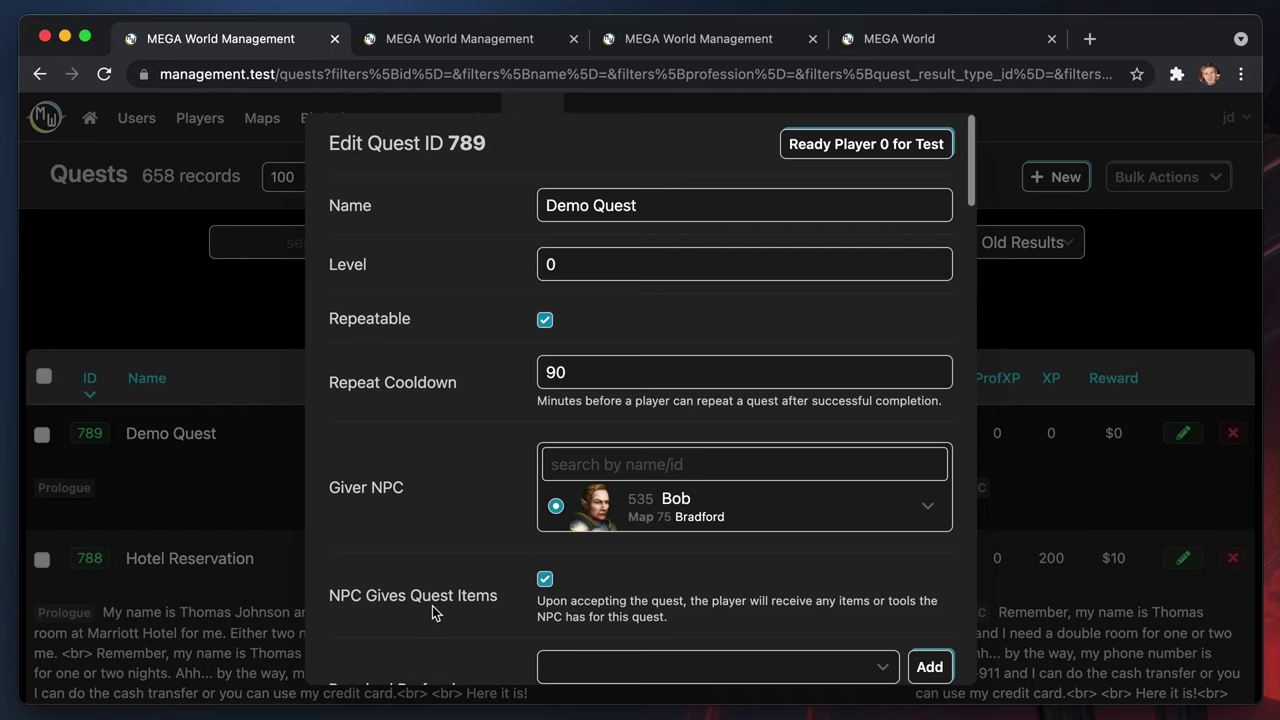
scroll(566, 592, down, 4)
scroll(566, 597, down, 12)
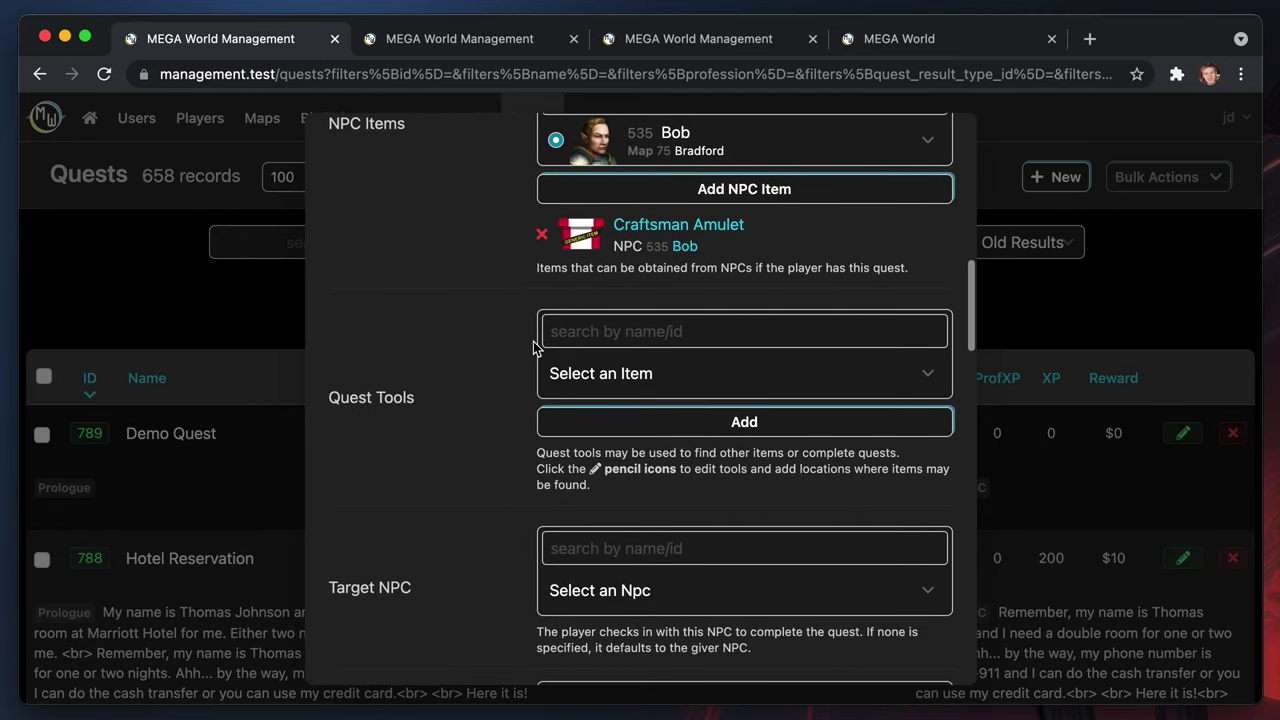
Look through the available quest tools and target NPCs without choosing any, and check the quest's giver NPC
click(822, 379)
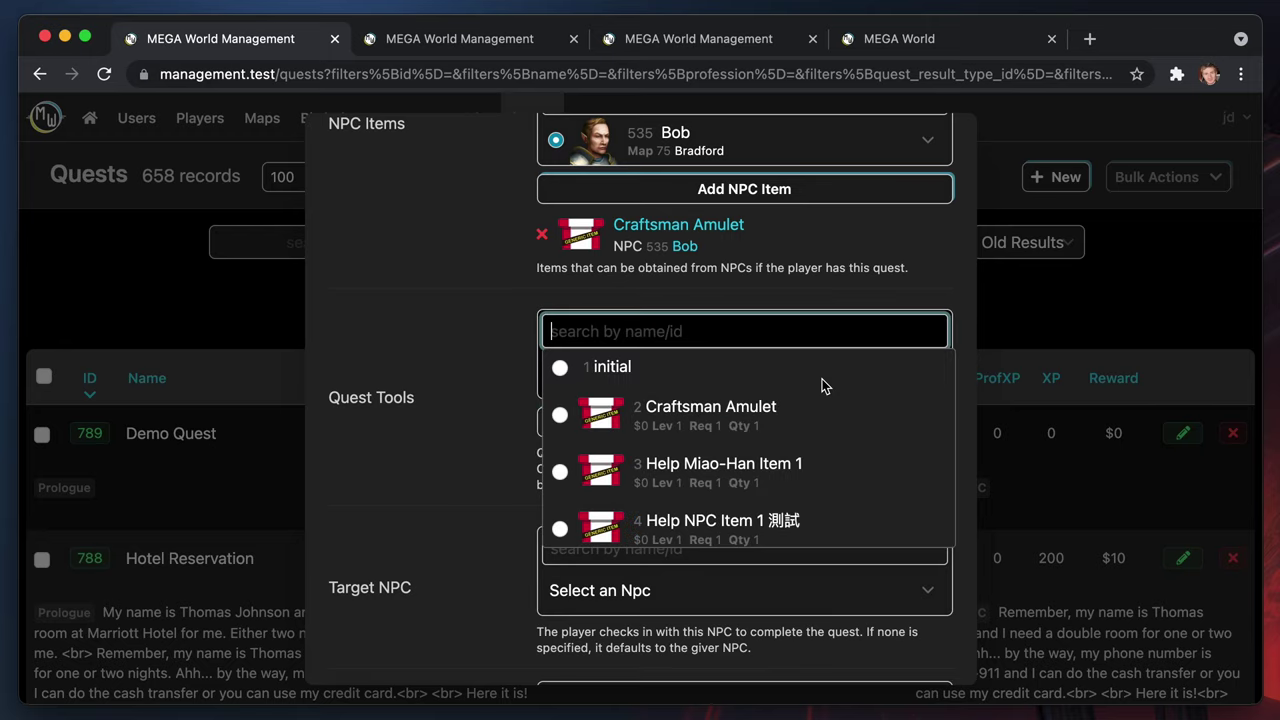
click(480, 352)
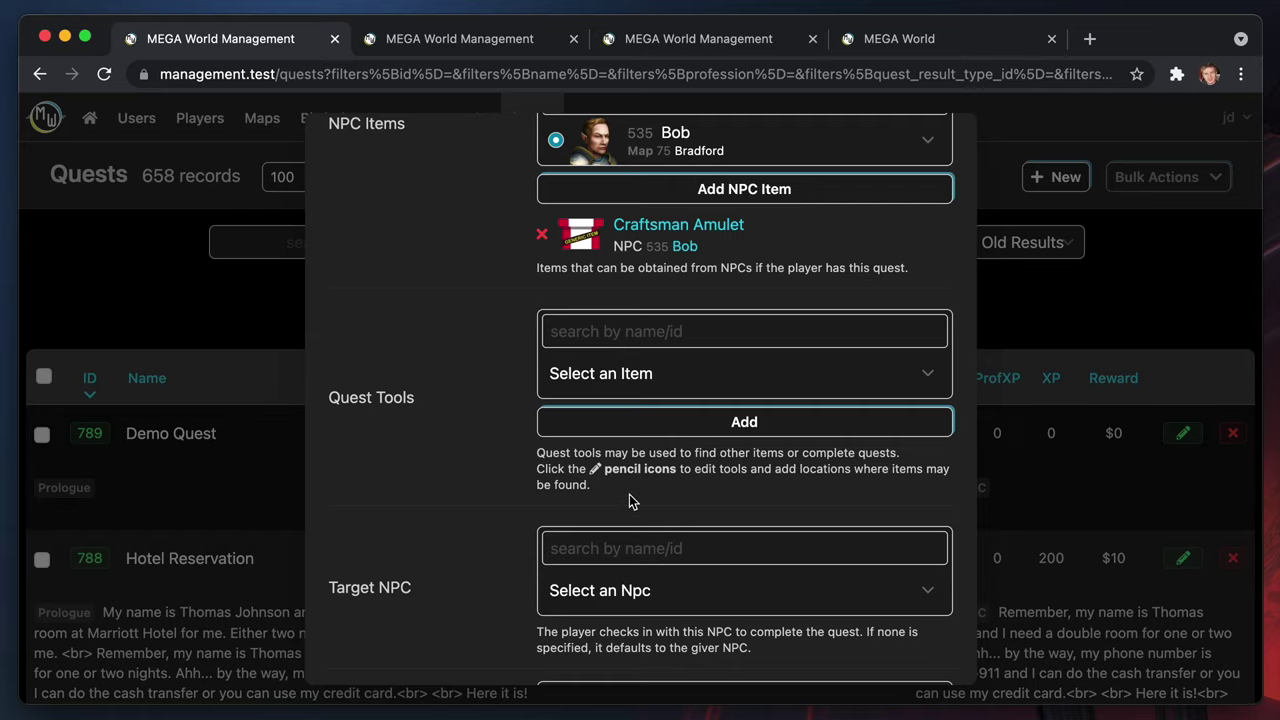
scroll(630, 500, down, 3)
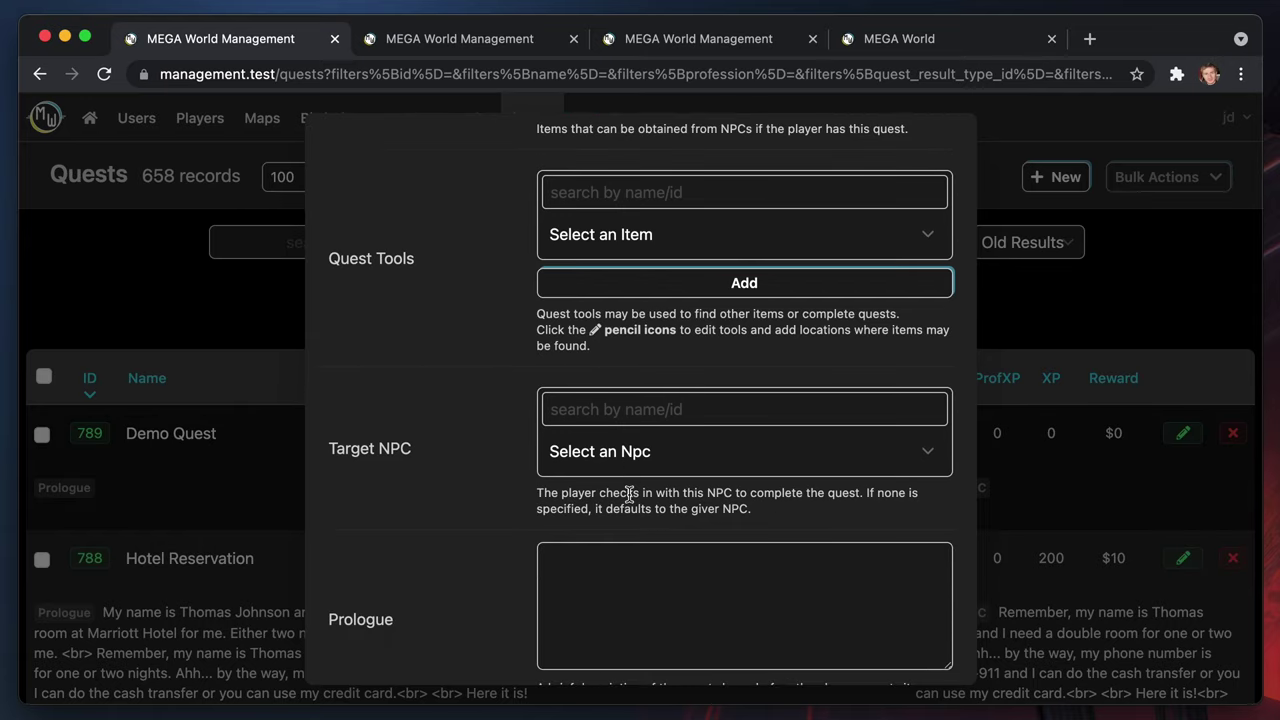
scroll(628, 492, down, 2)
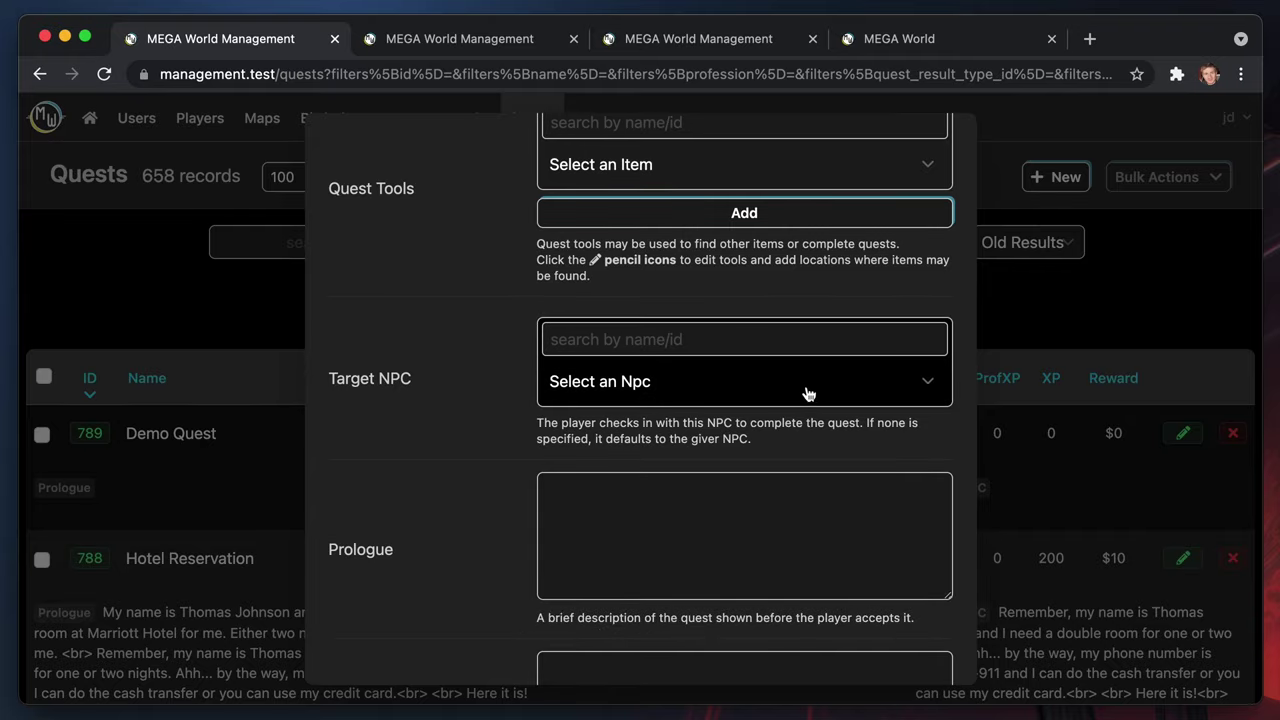
click(814, 384)
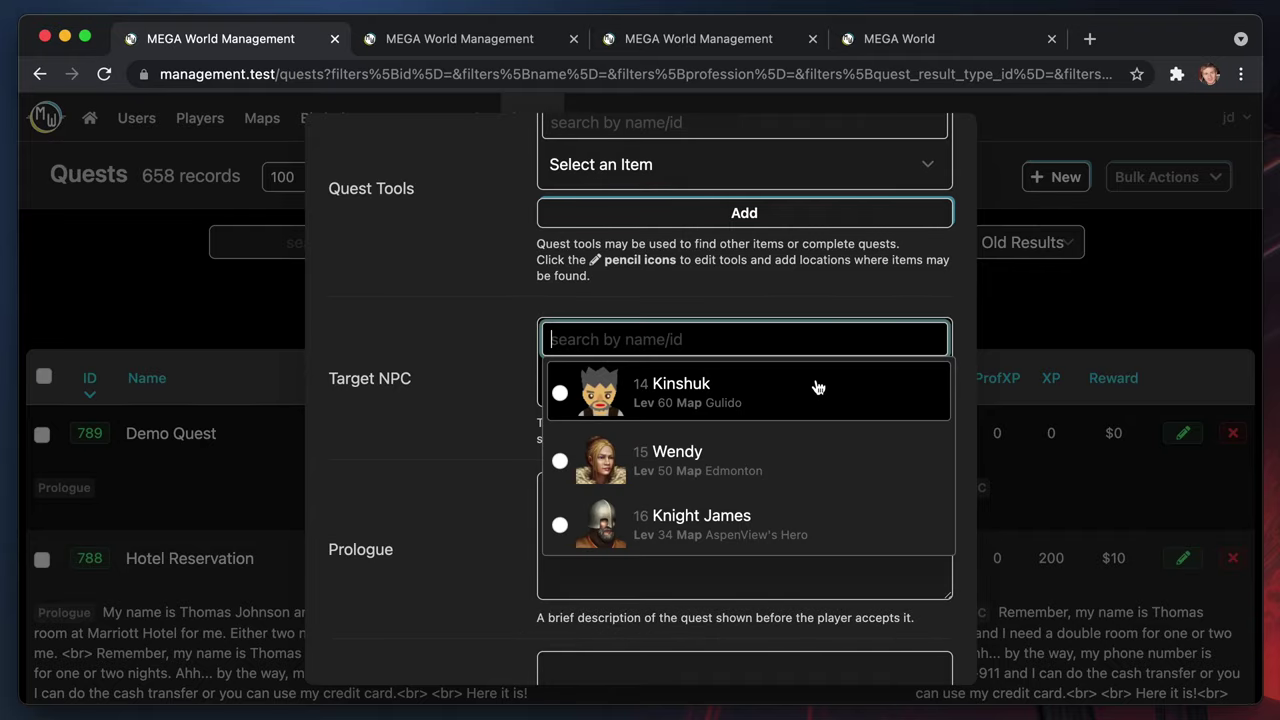
click(422, 477)
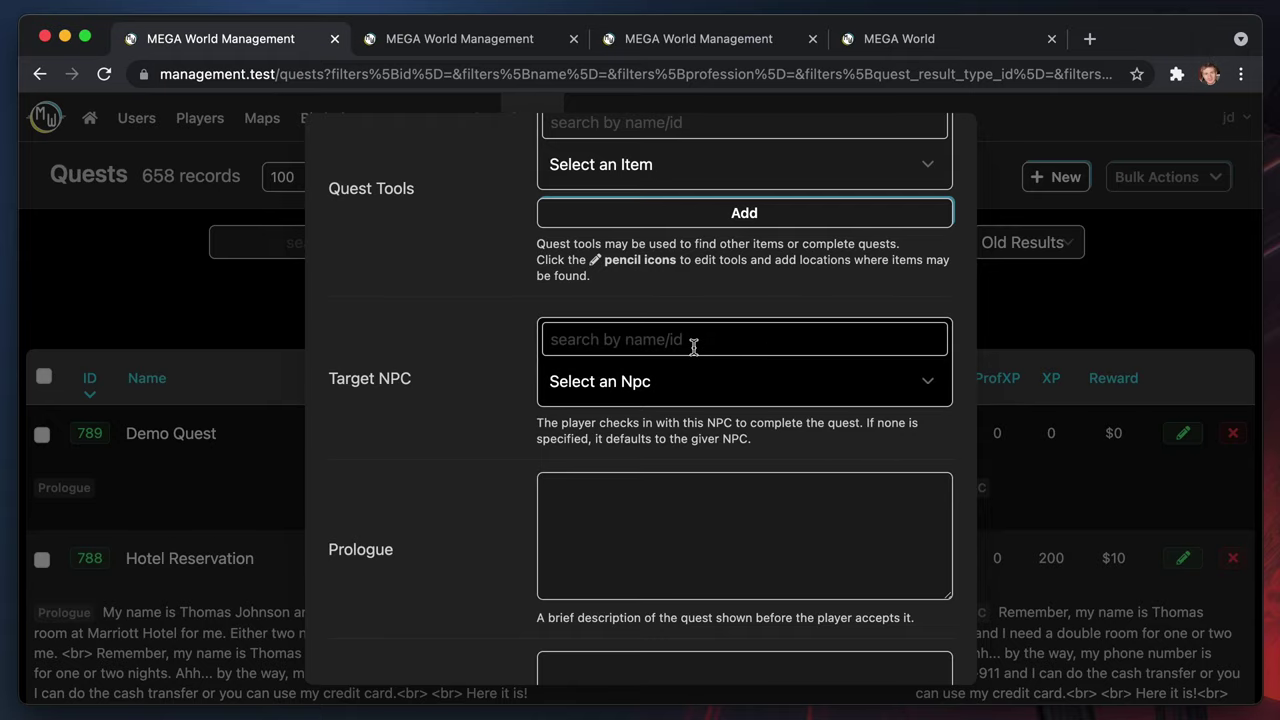
scroll(706, 328, up, 2)
scroll(706, 328, up, 5)
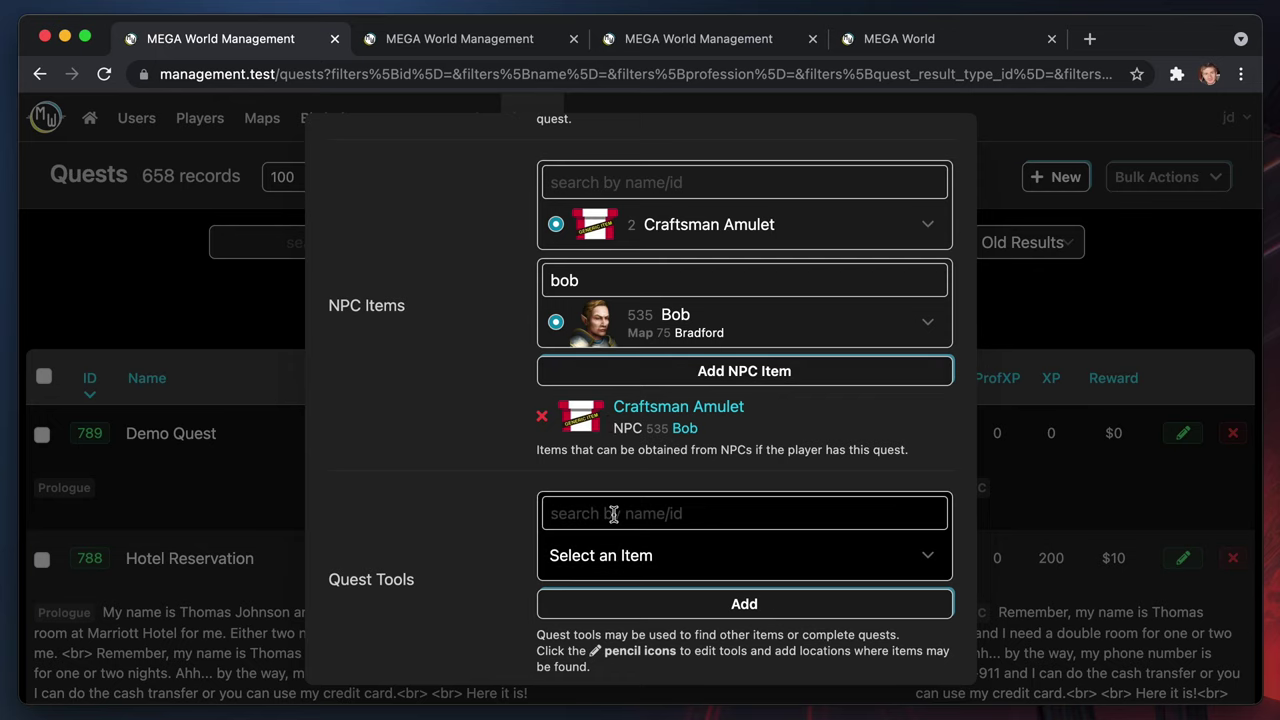
scroll(600, 513, up, 3)
scroll(613, 513, up, 7)
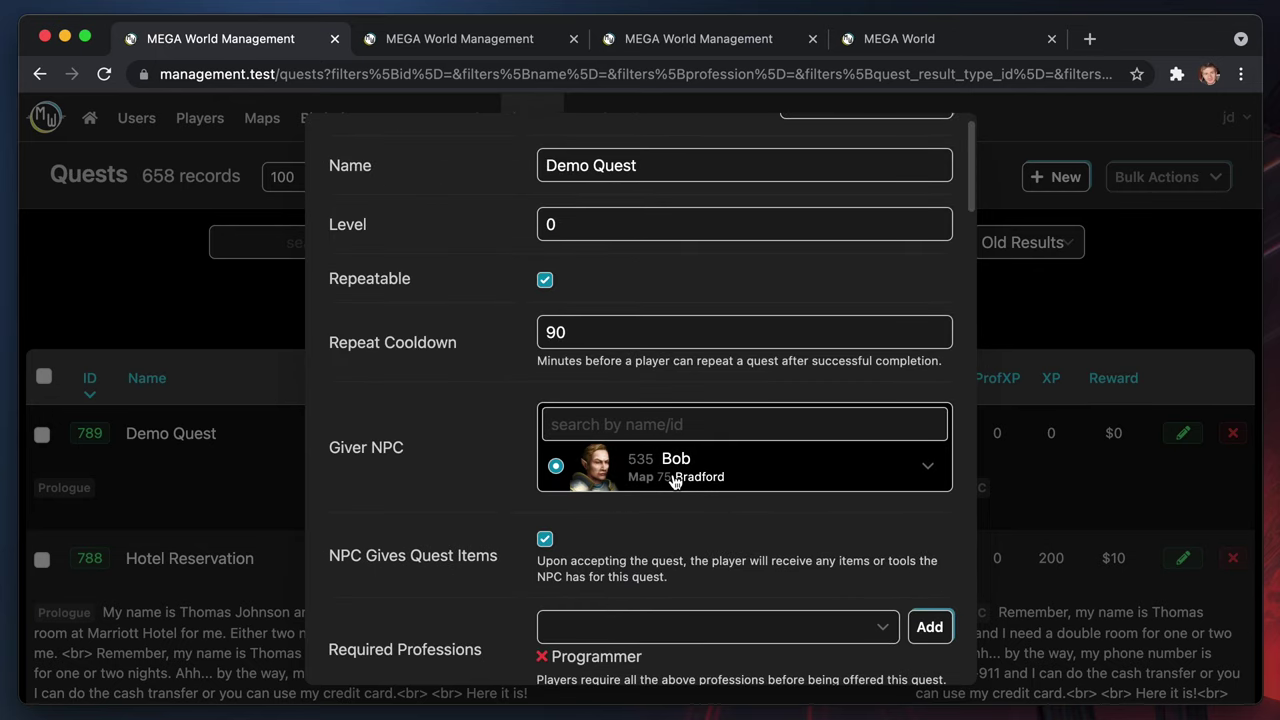
Write the quest's prologue as "I have a job for you."
scroll(676, 476, down, 15)
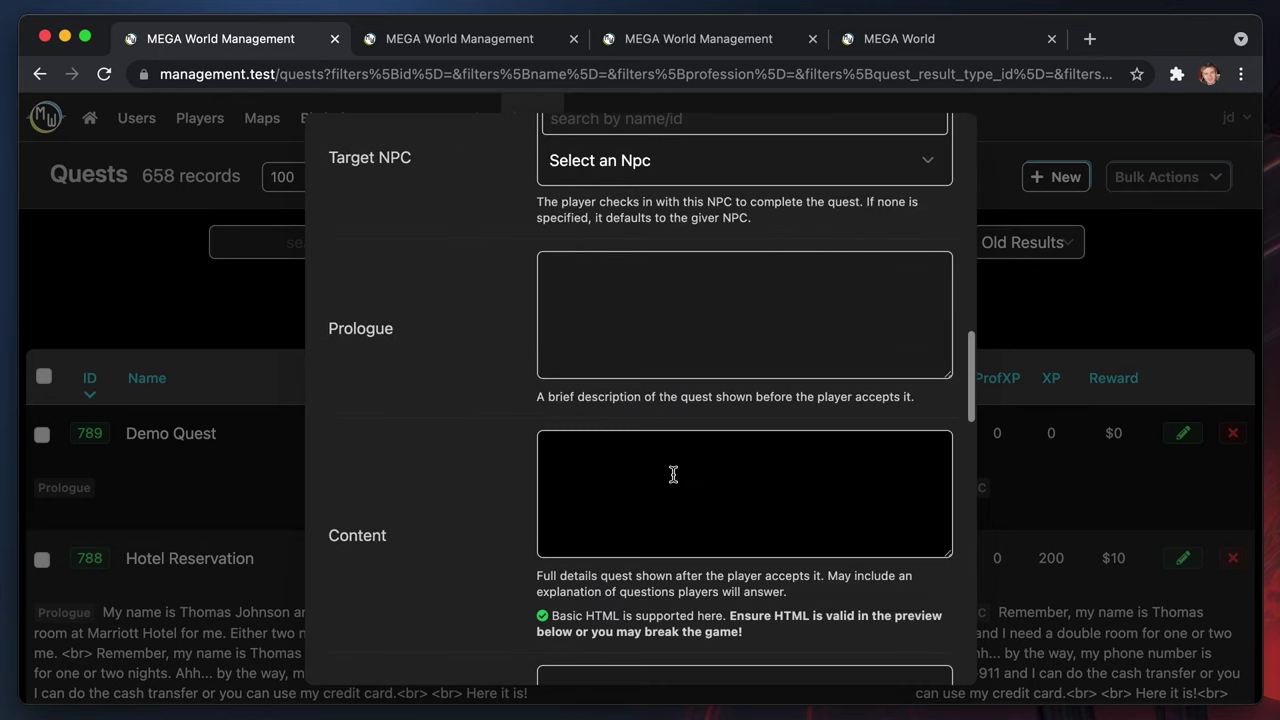
click(688, 273)
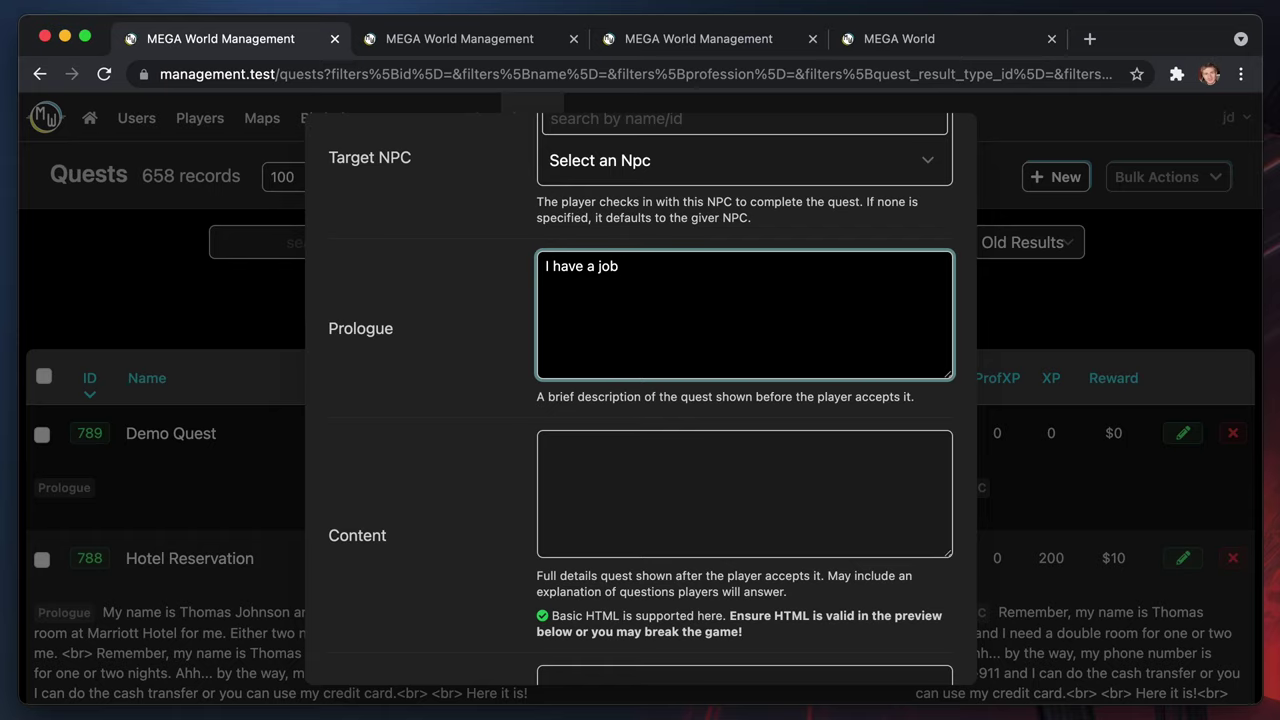
text(you.)
Write the quest's content as "Can you tell me what 1+1 is?"
click(702, 477)
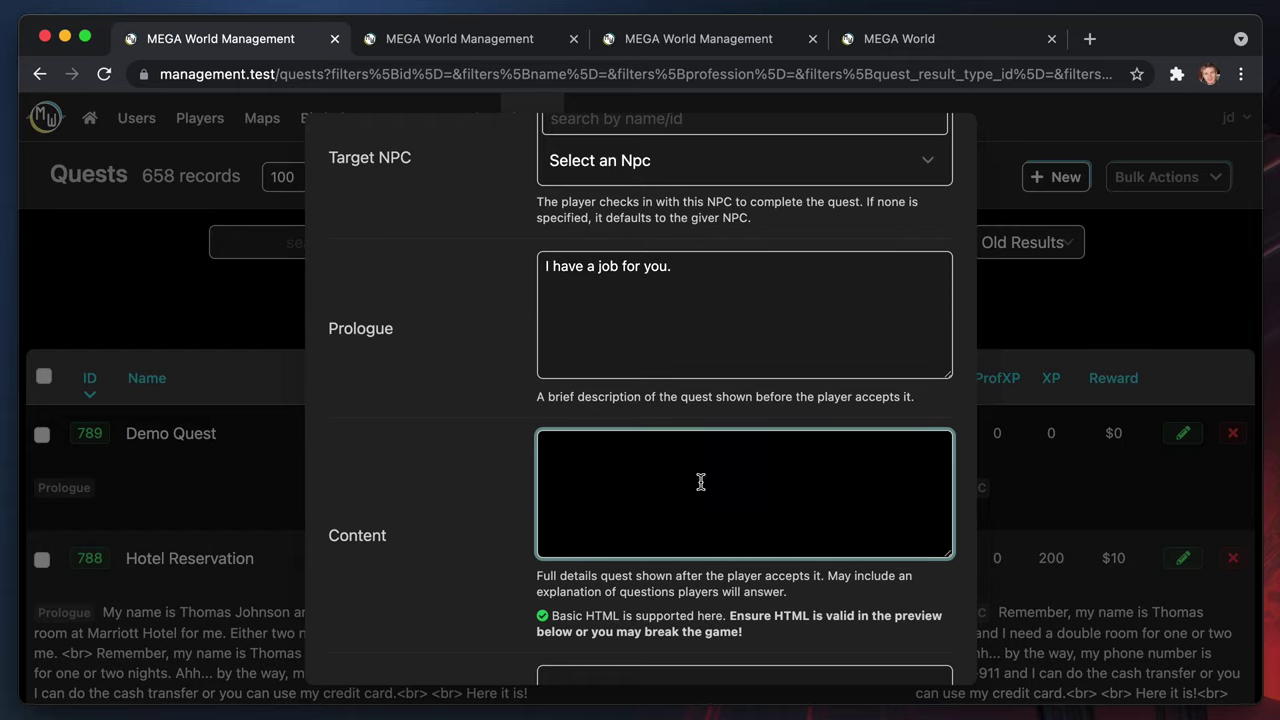
scroll(630, 560, down, 3)
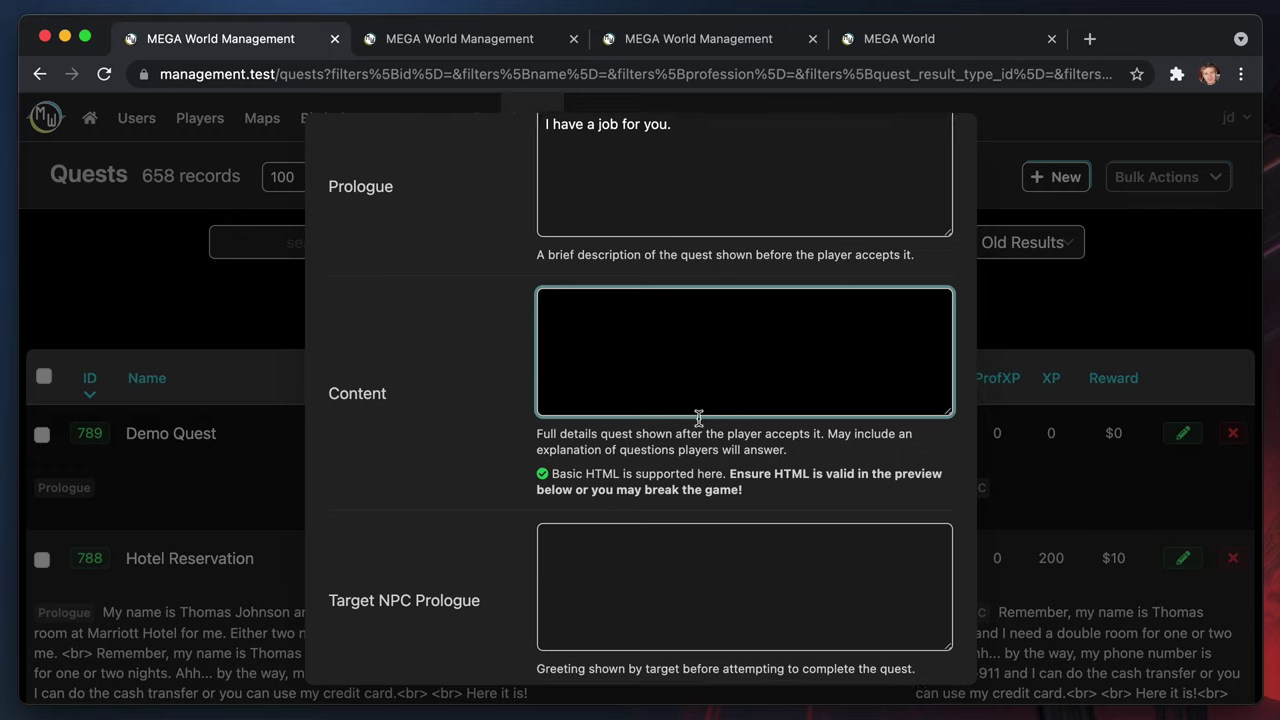
scroll(680, 330, down, 2)
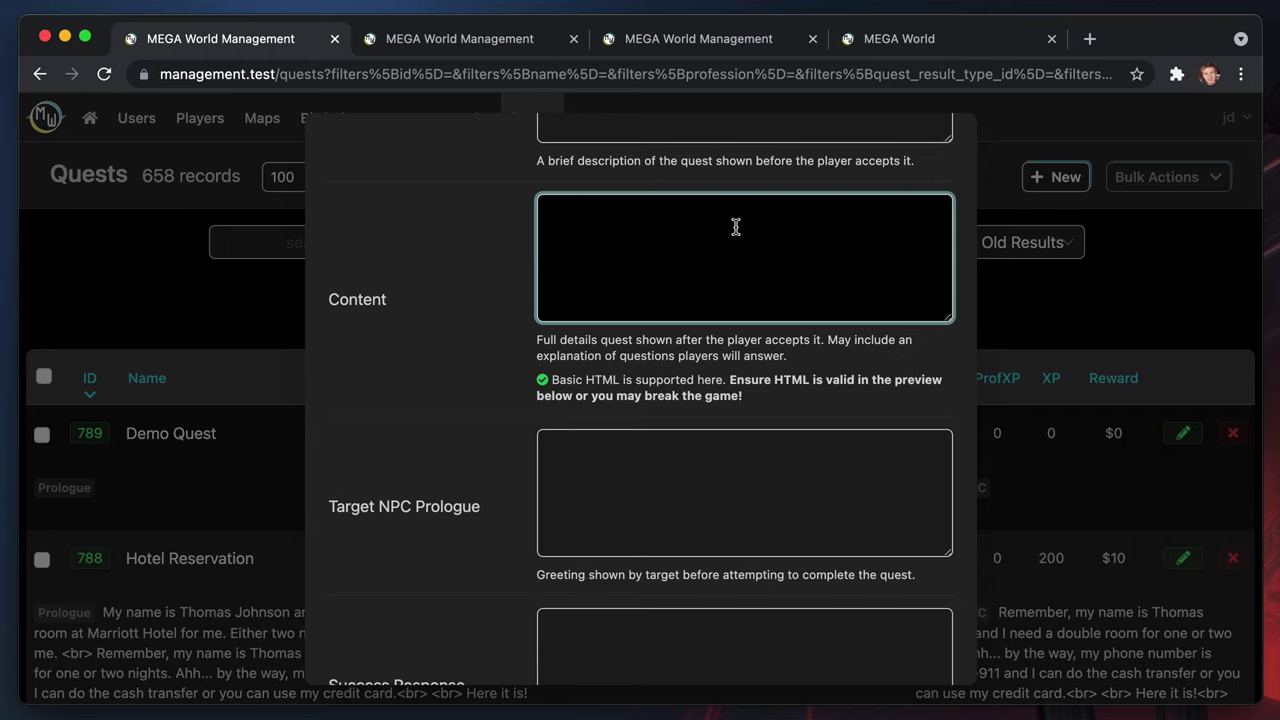
scroll(736, 227, up, 2)
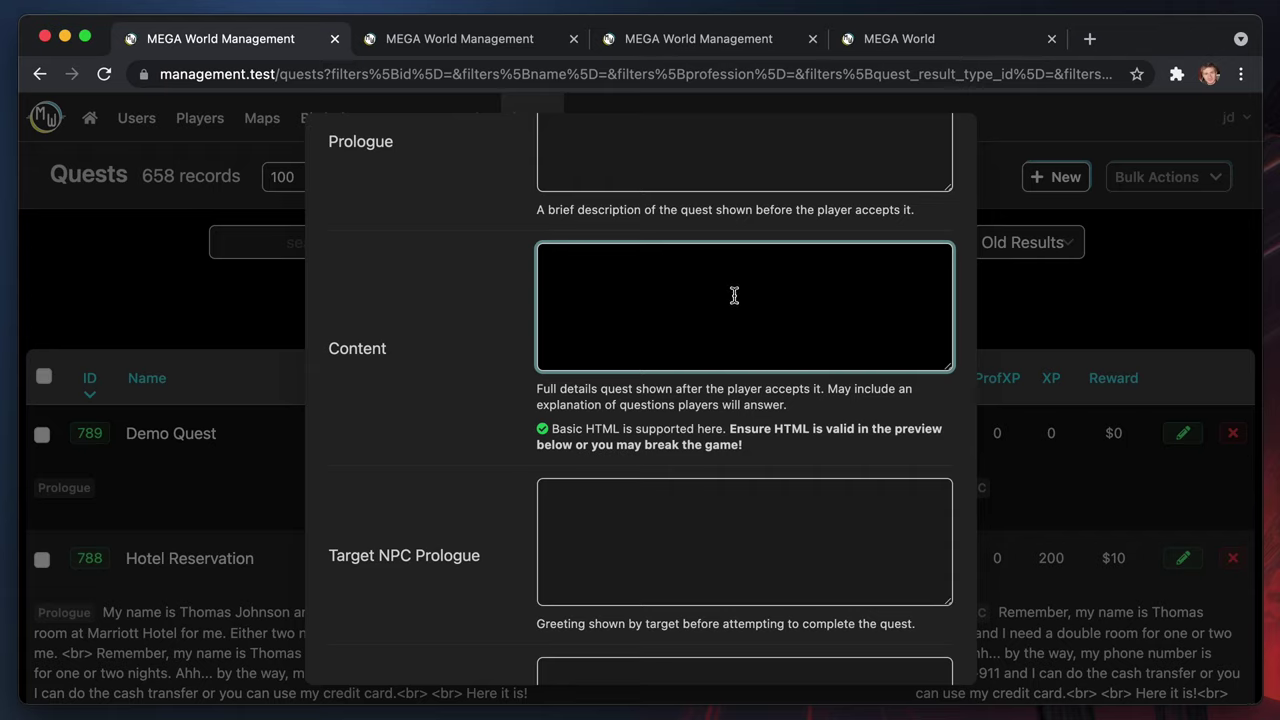
text(Can you tell me what 1+1 is?)
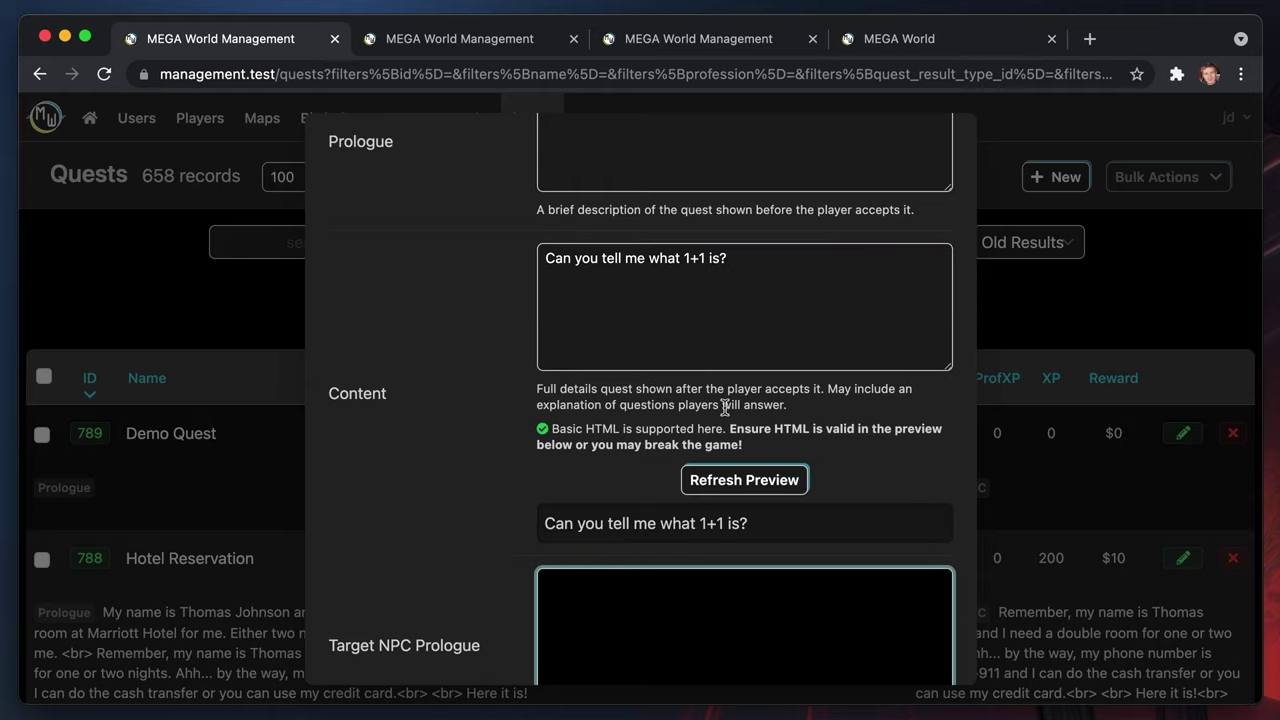
scroll(664, 568, down, 2)
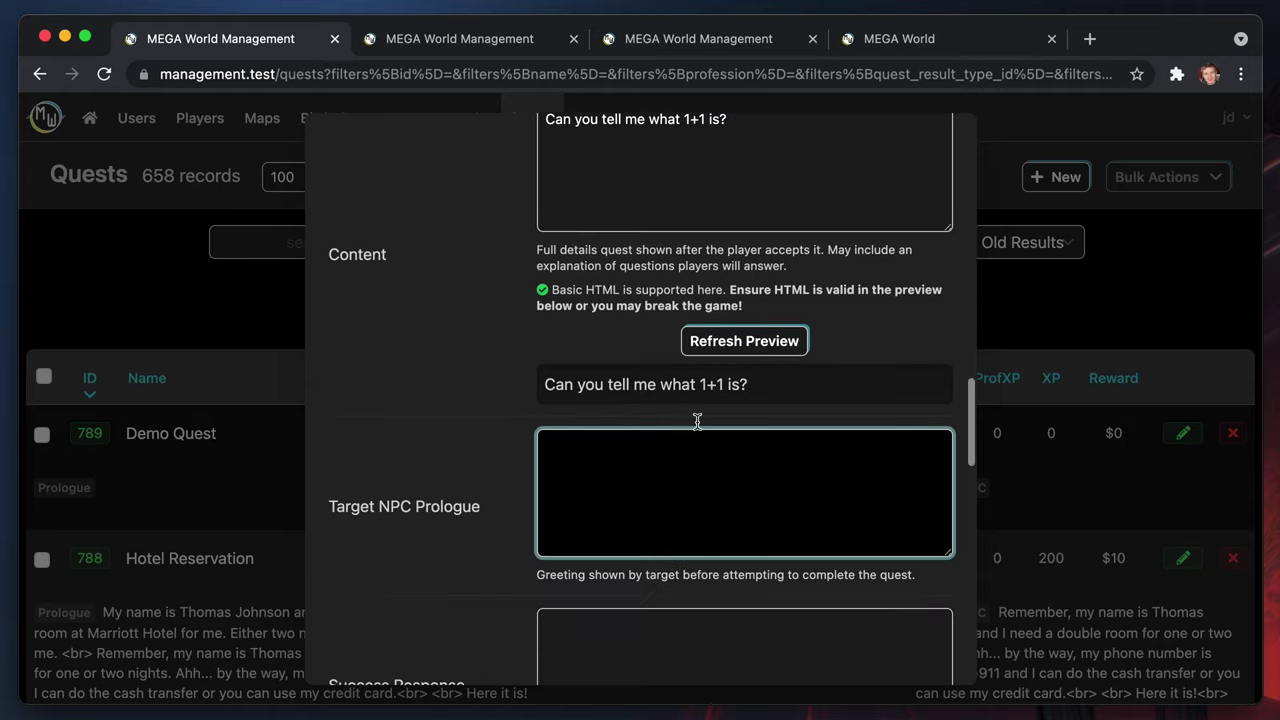
click(832, 393)
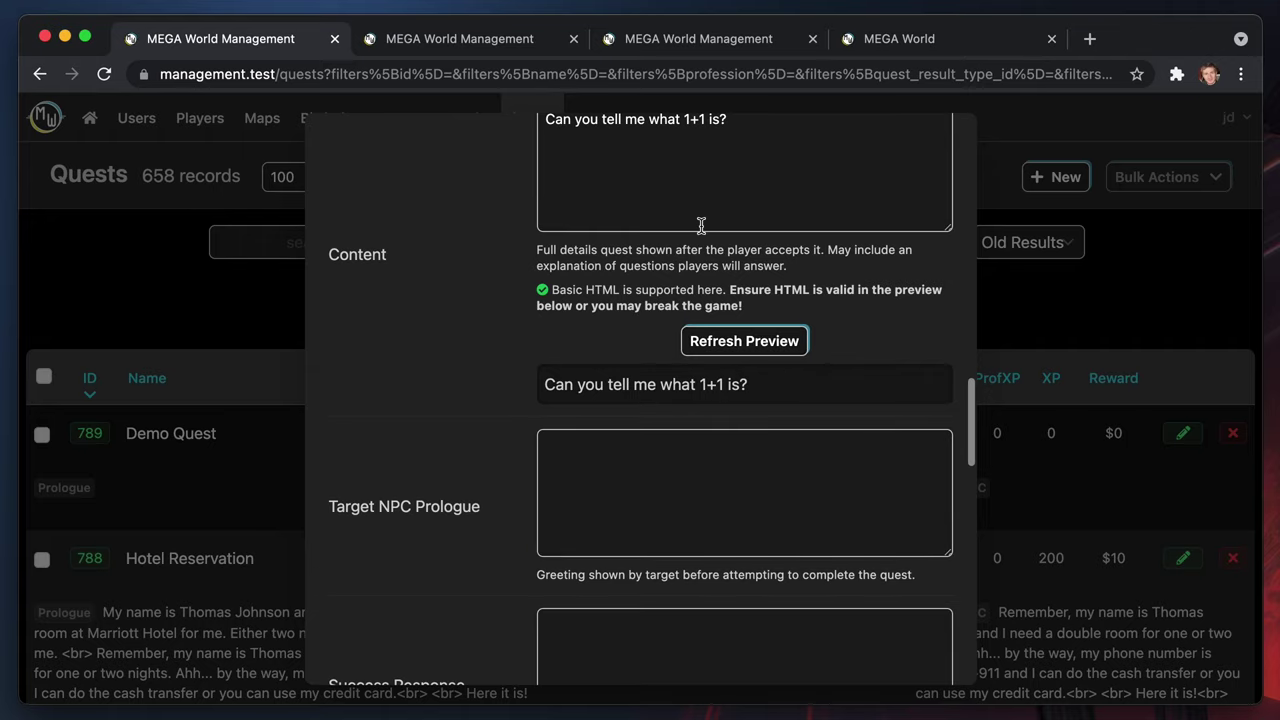
Add the LaTeX block \[x=1+1\] after a blank line in the quest content and refresh its preview
scroll(700, 223, up, 1)
click(849, 257)
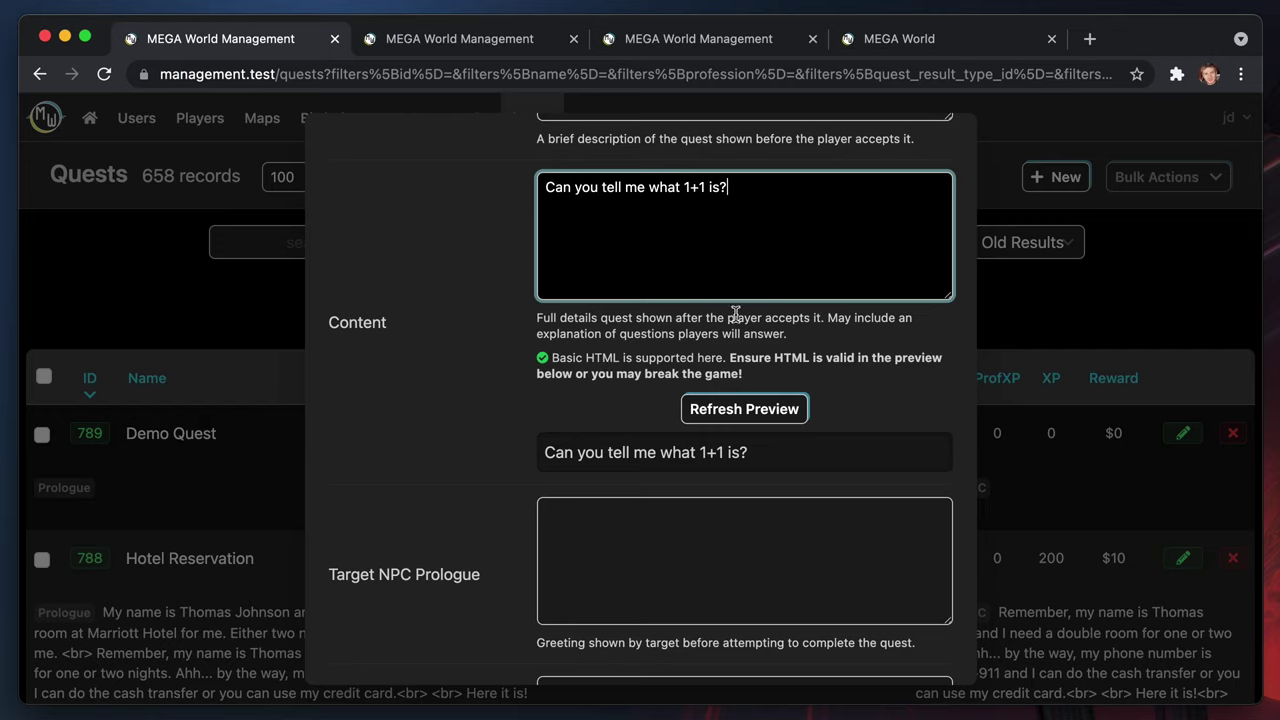
key(Return)
key(Return)
text(\[x=1+1\])
click(777, 408)
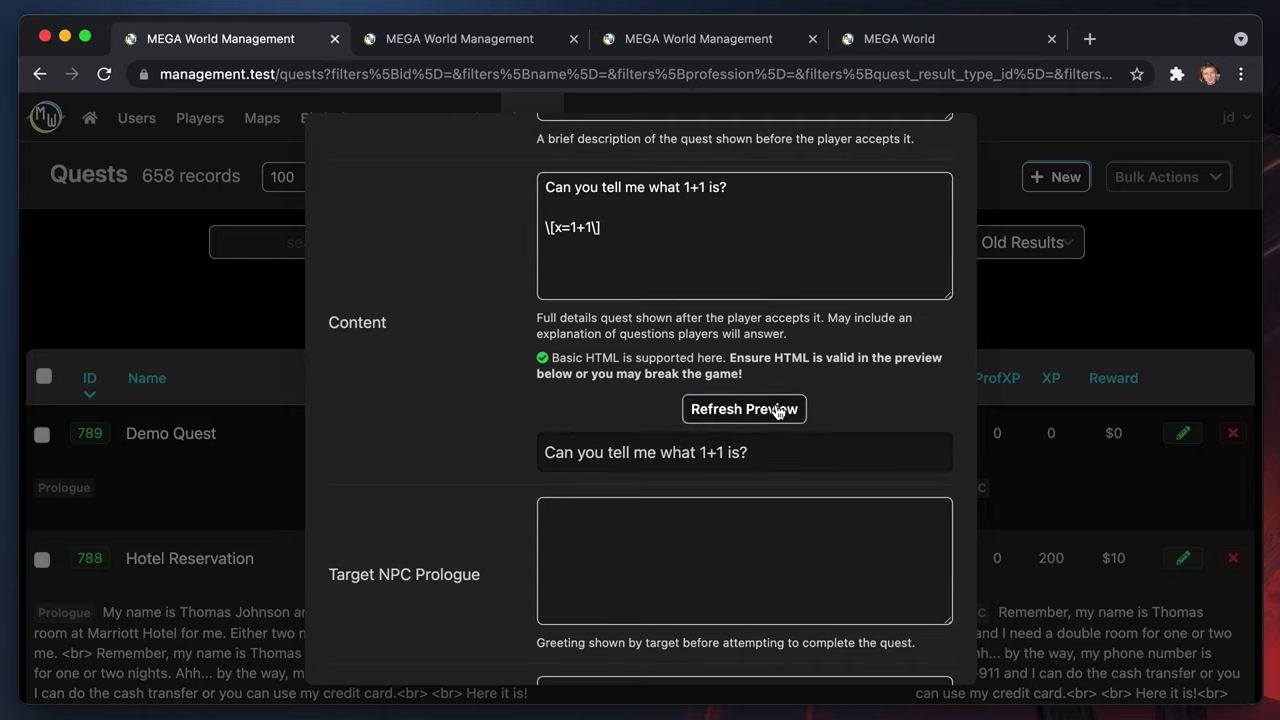
click(672, 240)
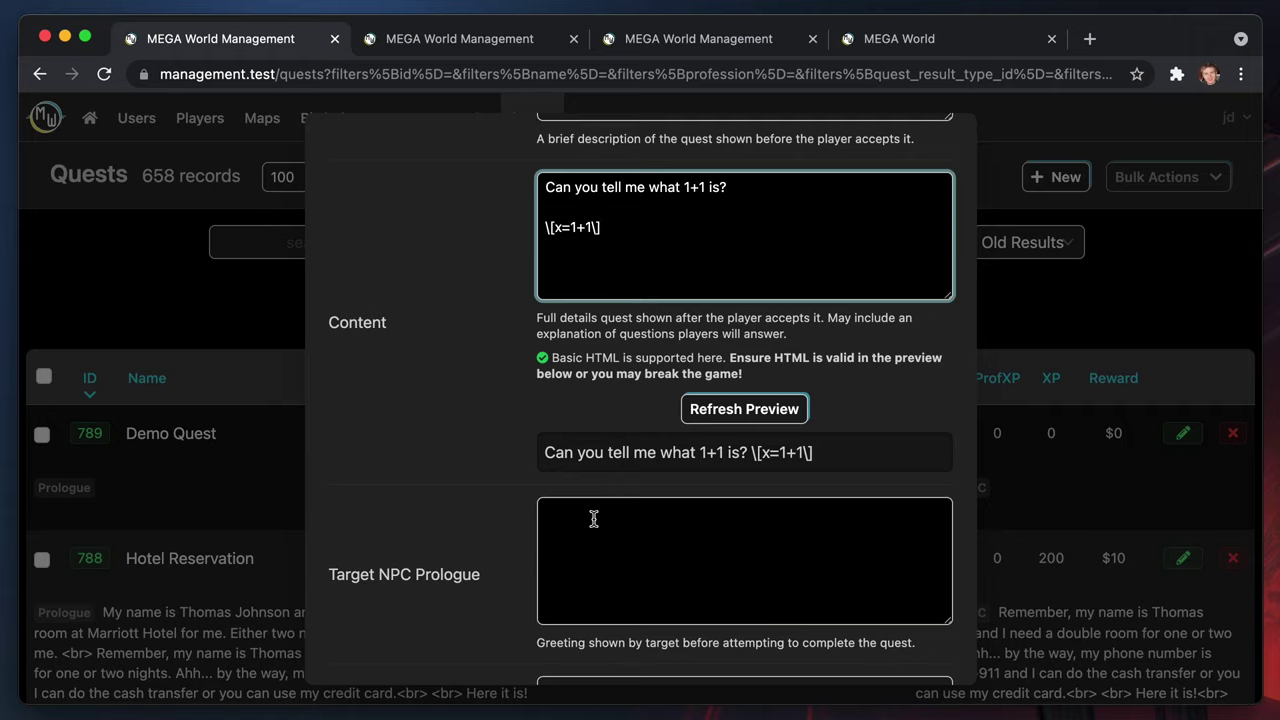
Change the quest's result type to Calculation in the correct response data
scroll(591, 517, down, 10)
scroll(593, 518, down, 5)
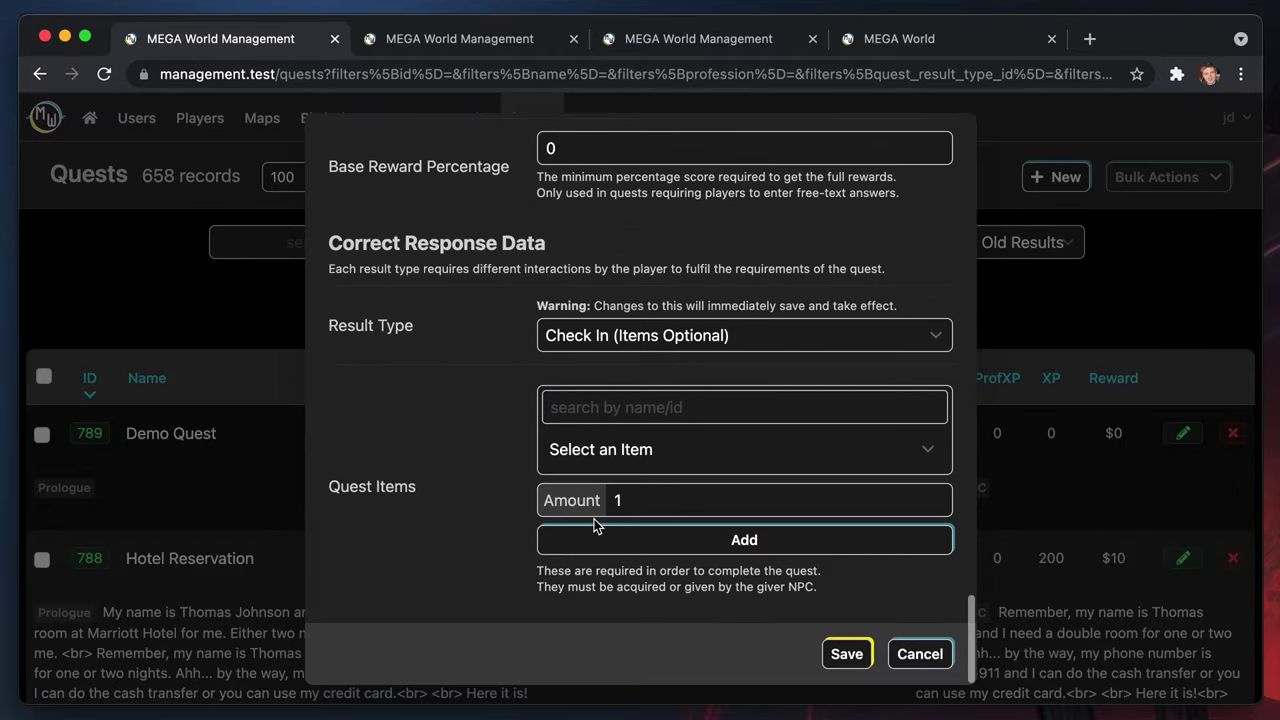
scroll(593, 520, up, 15)
scroll(595, 526, down, 10)
scroll(593, 526, down, 5)
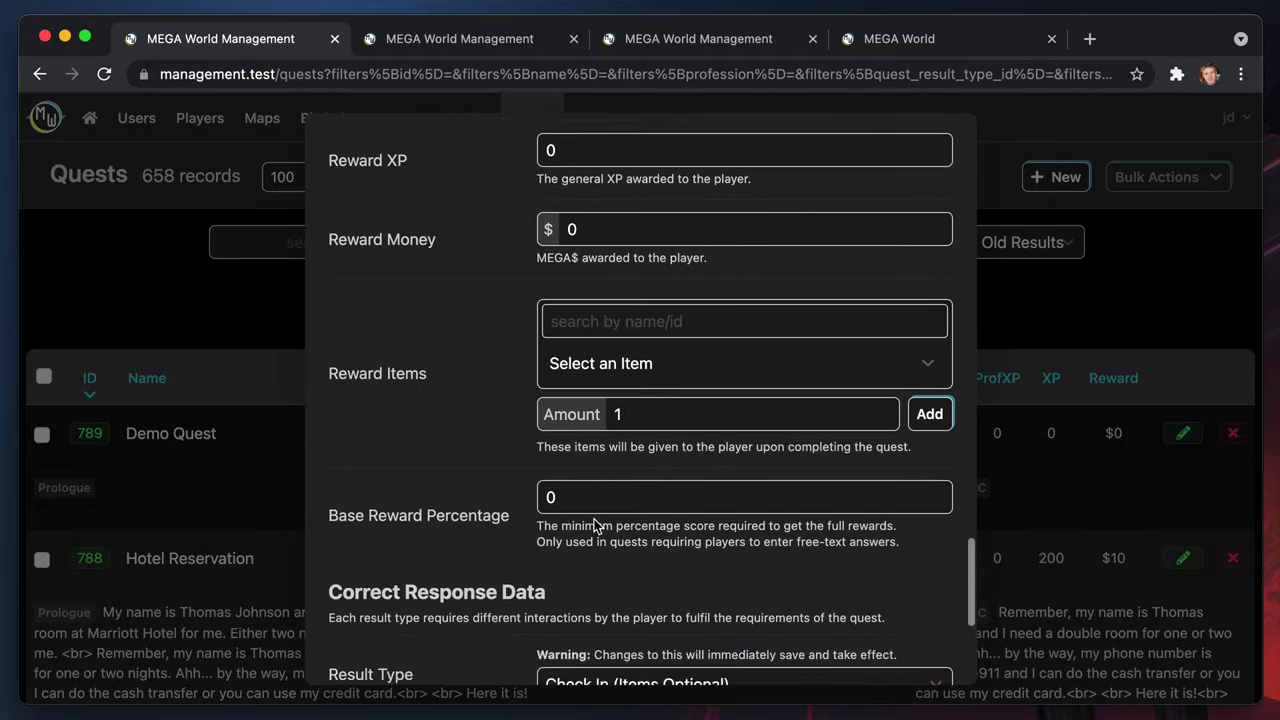
click(575, 335)
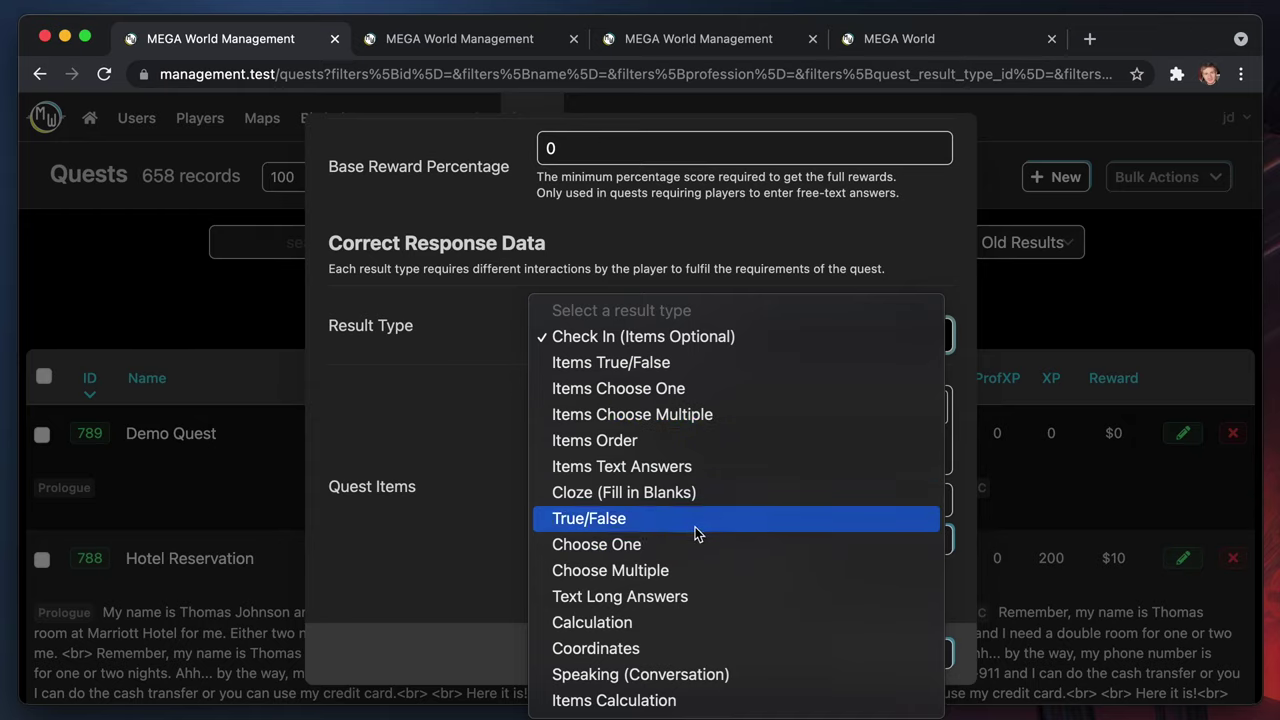
click(673, 622)
Compare the equation in the content preview with its LaTeX source in the quest content
scroll(623, 414, up, 15)
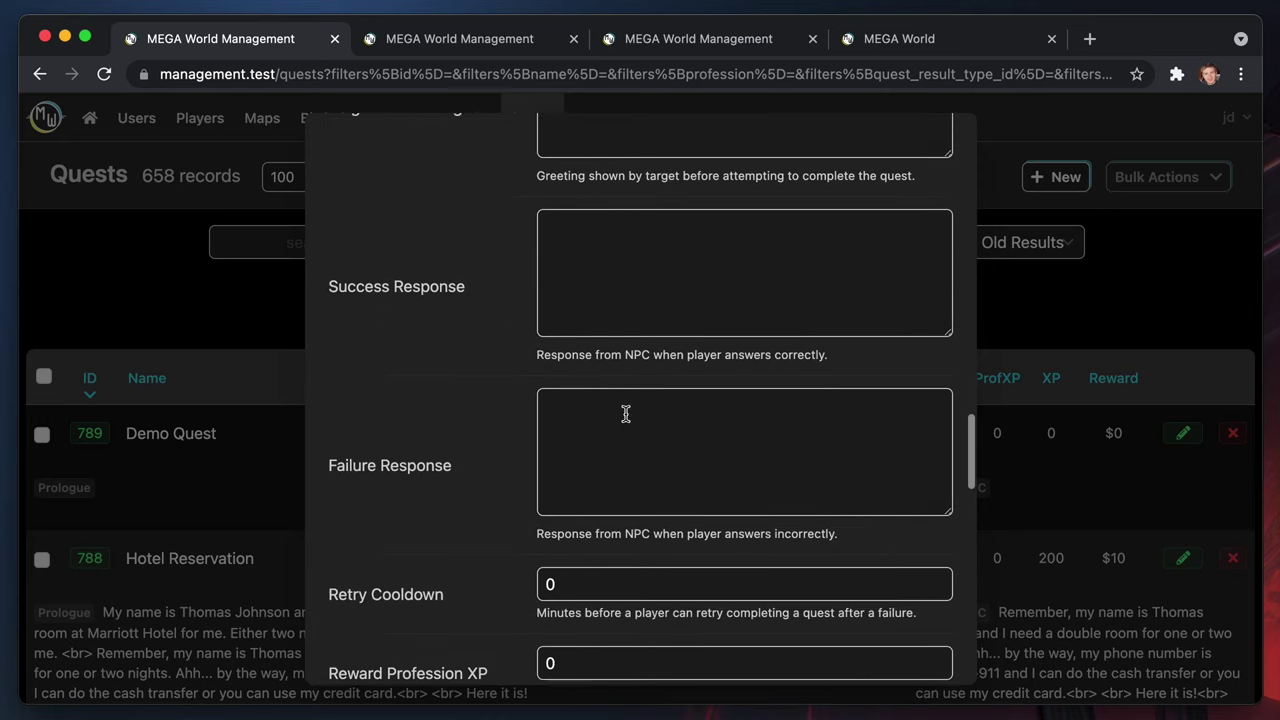
scroll(640, 415, down, 2)
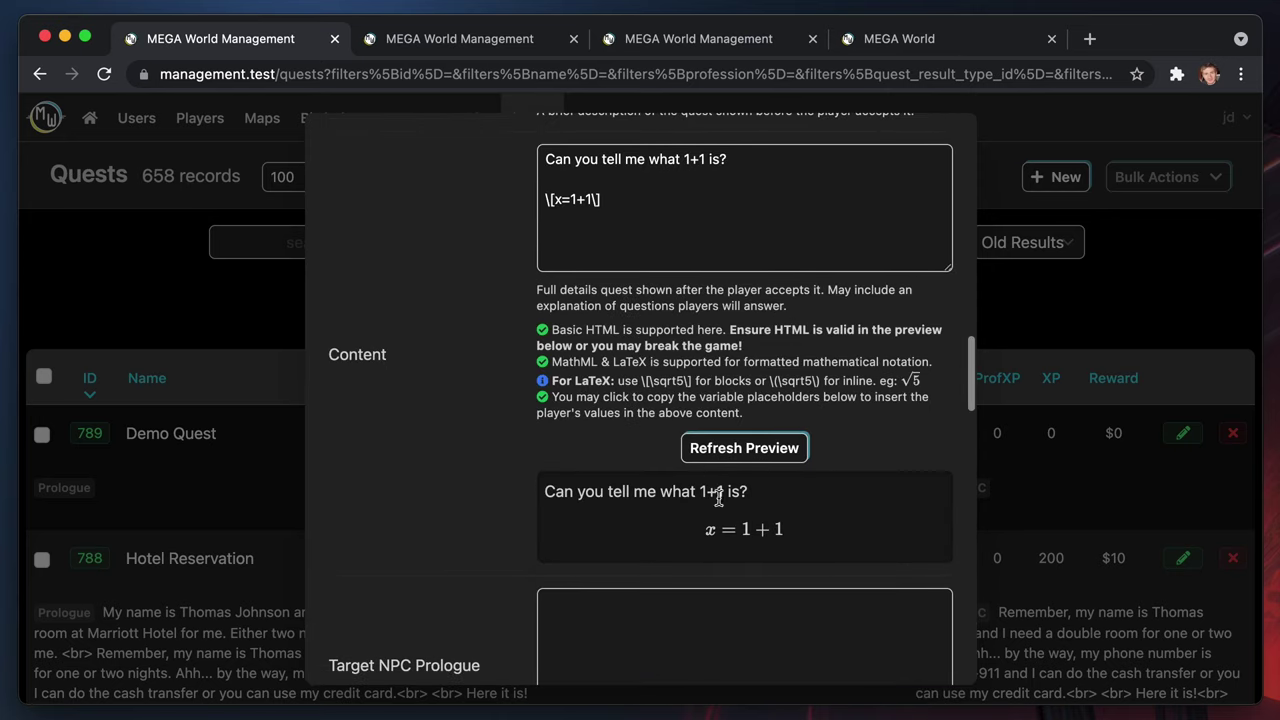
click(686, 540)
click(717, 530)
click(589, 177)
click(572, 200)
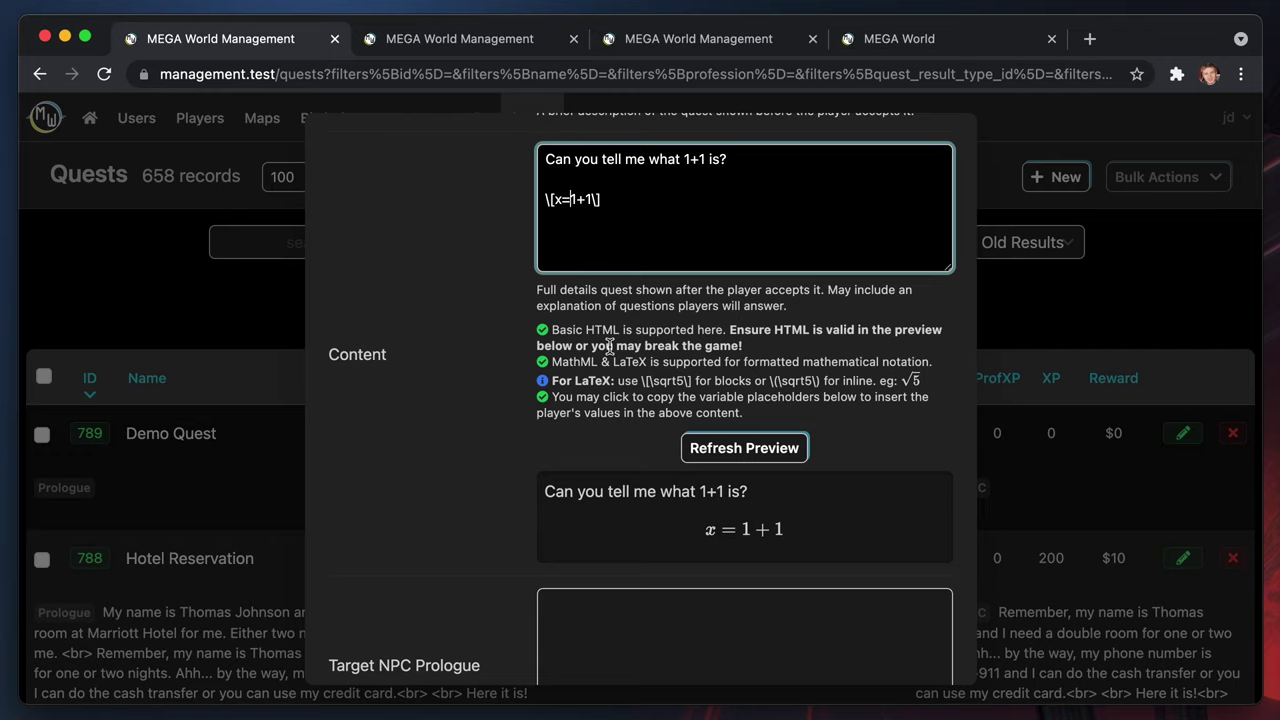
Wrap the 1+1 in the content's LaTeX block as sqrt{1+1} and refresh the content preview
text(sqrt)
text(()
text(})
click(766, 450)
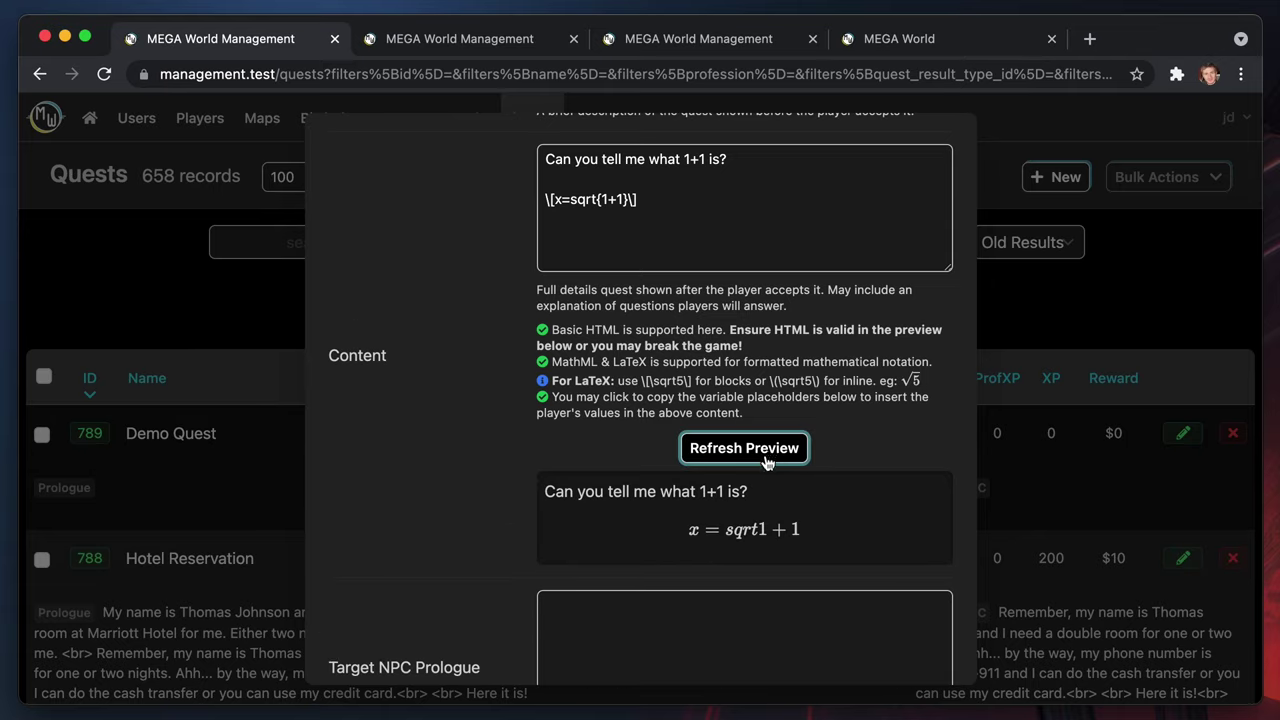
Add the missing backslash so the LaTeX block reads \[x=\sqrt{1+1}\], and refresh the content preview
click(590, 201)
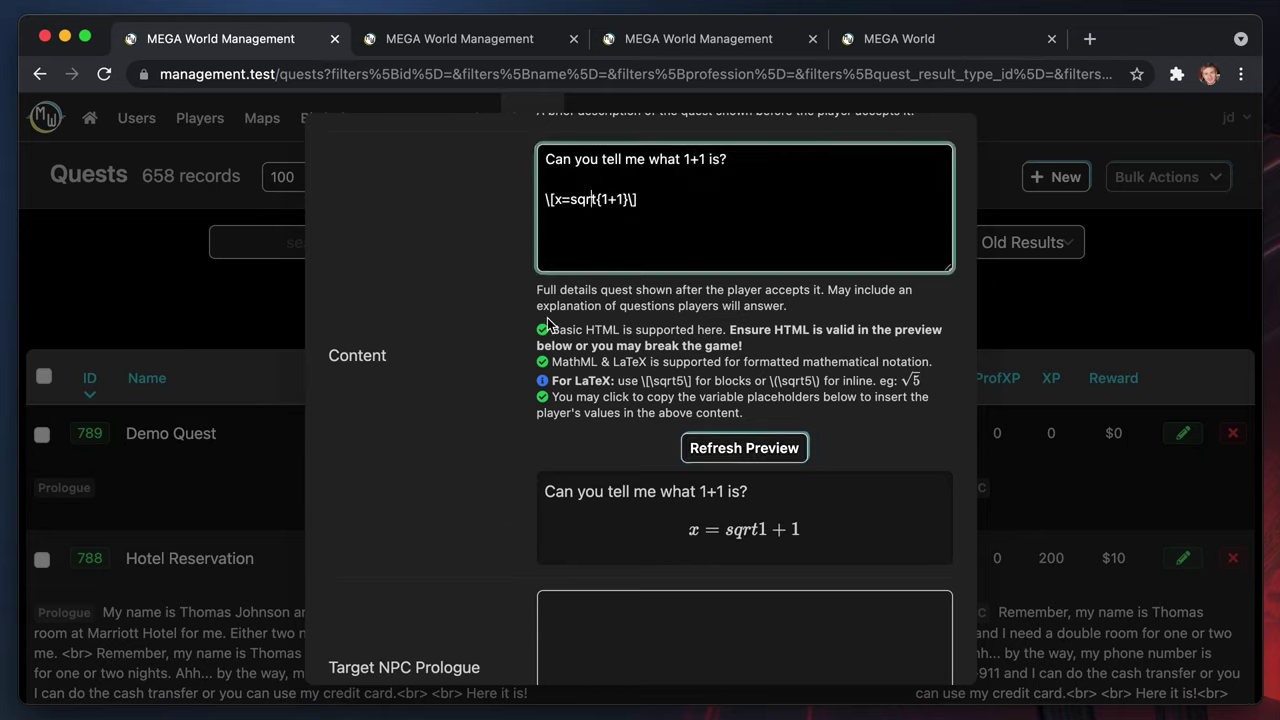
key(Left)
key(Left)
key(Left)
key(Left)
text(\)
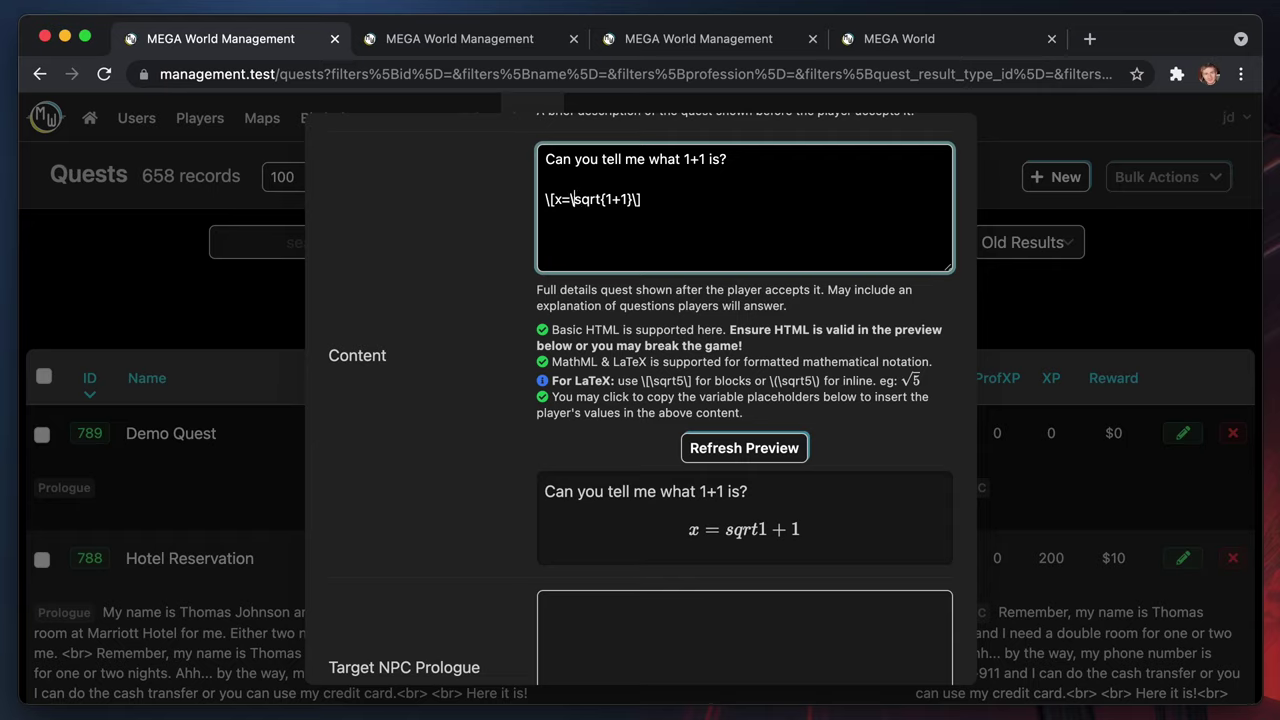
click(743, 449)
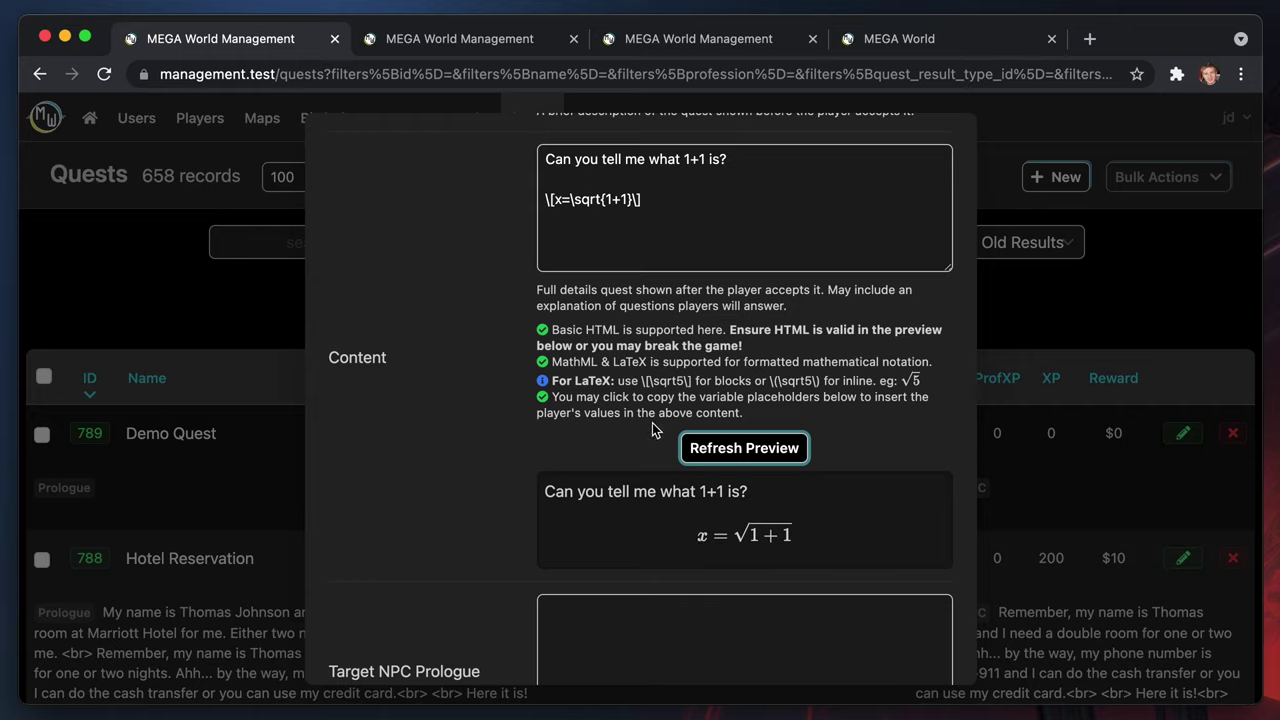
Reword the question in the quest content to "Can you tell me this is?"
click(665, 200)
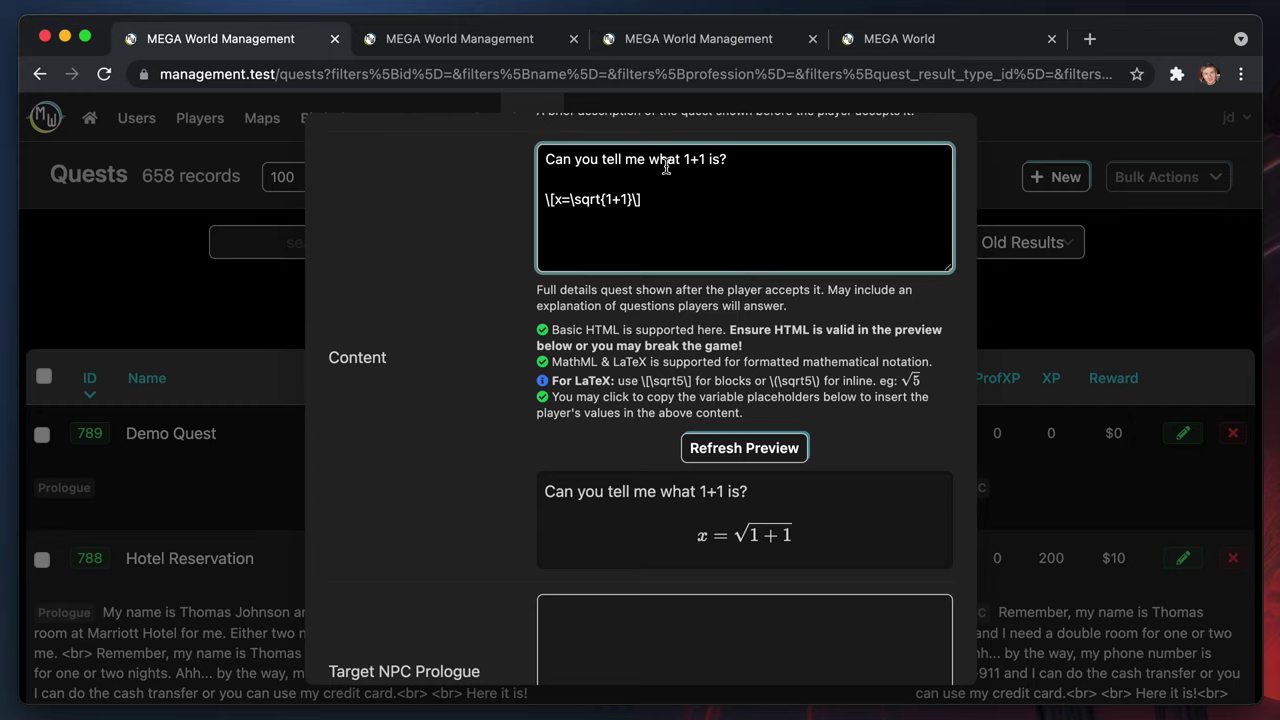
drag(650, 160, 706, 163)
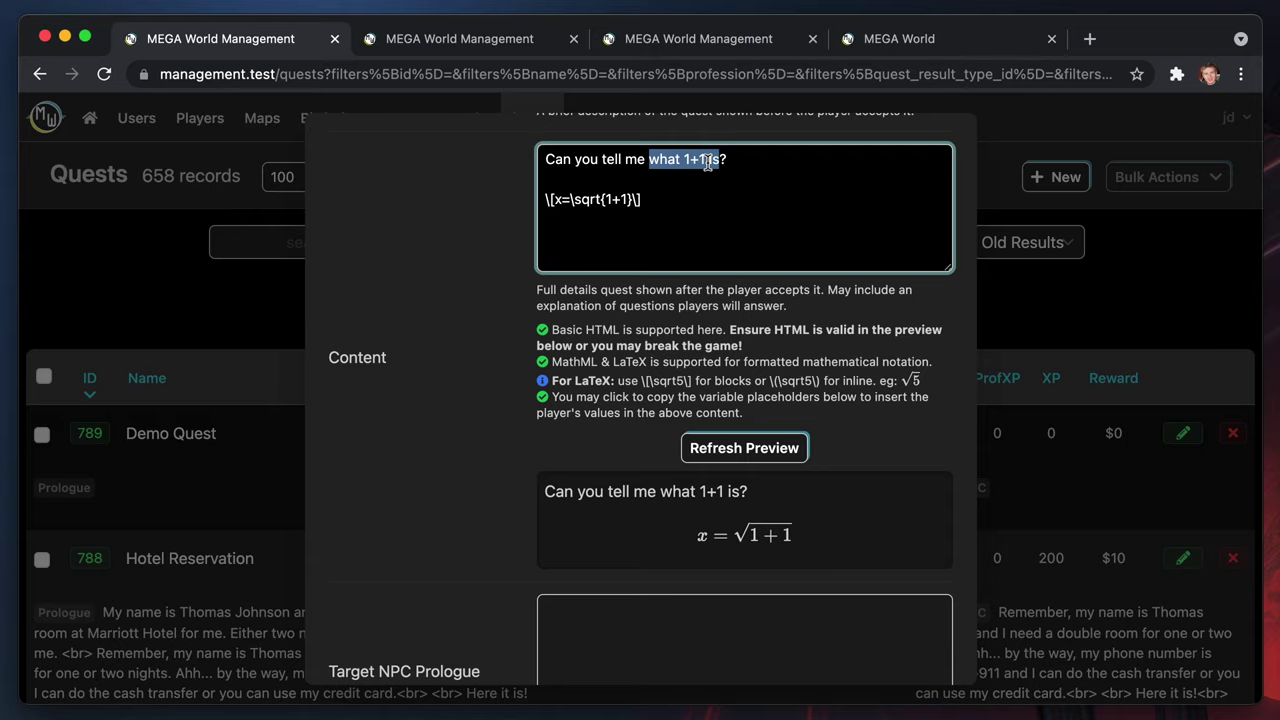
text(this is)
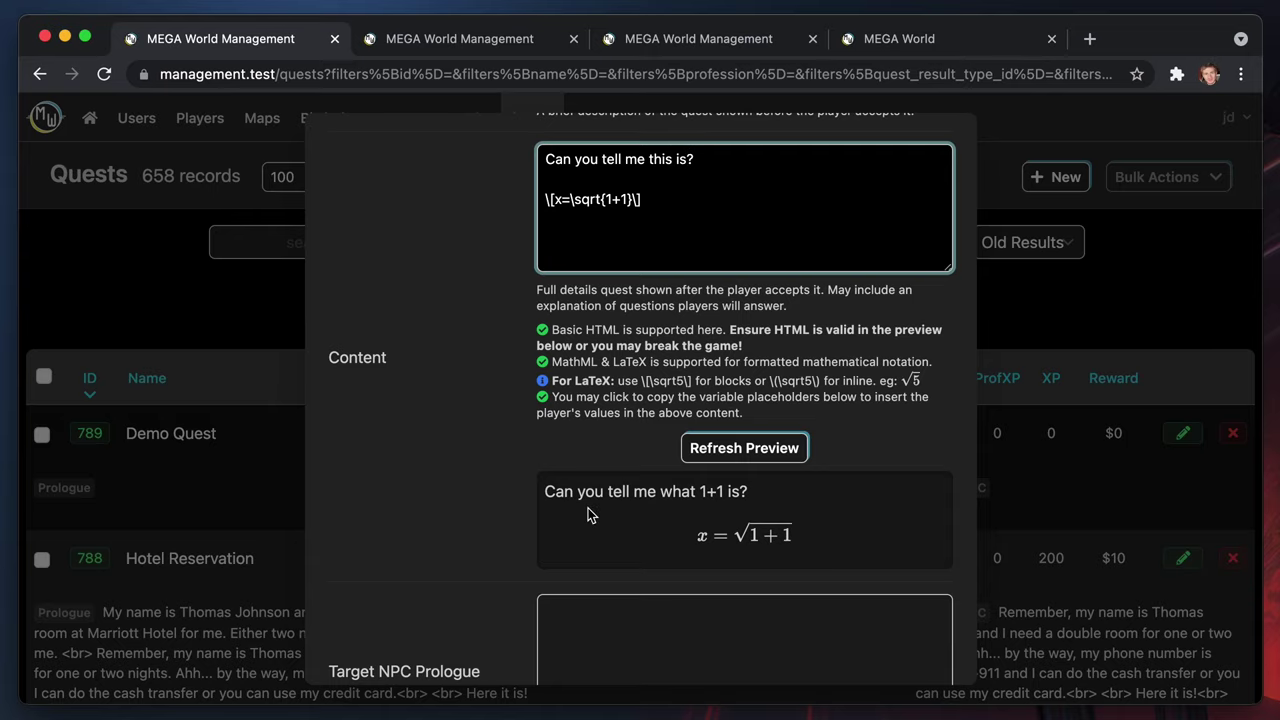
scroll(590, 514, down, 3)
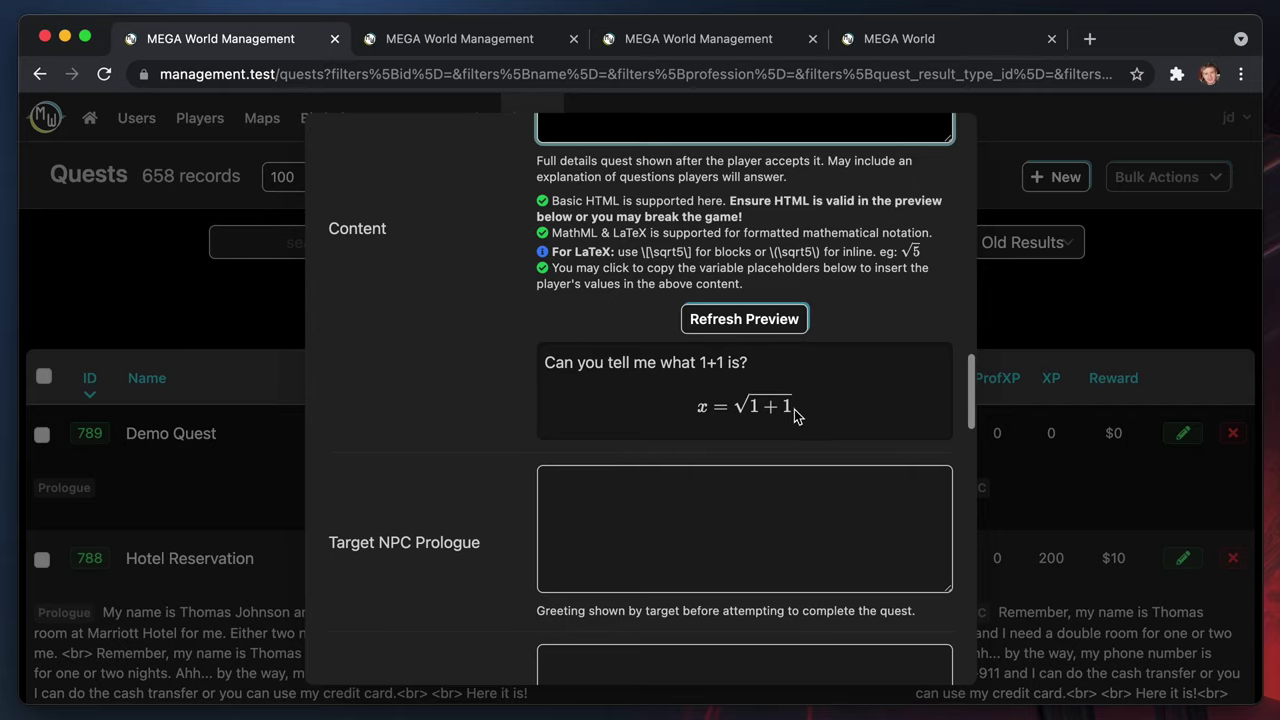
scroll(797, 411, up, 3)
scroll(797, 411, down, 6)
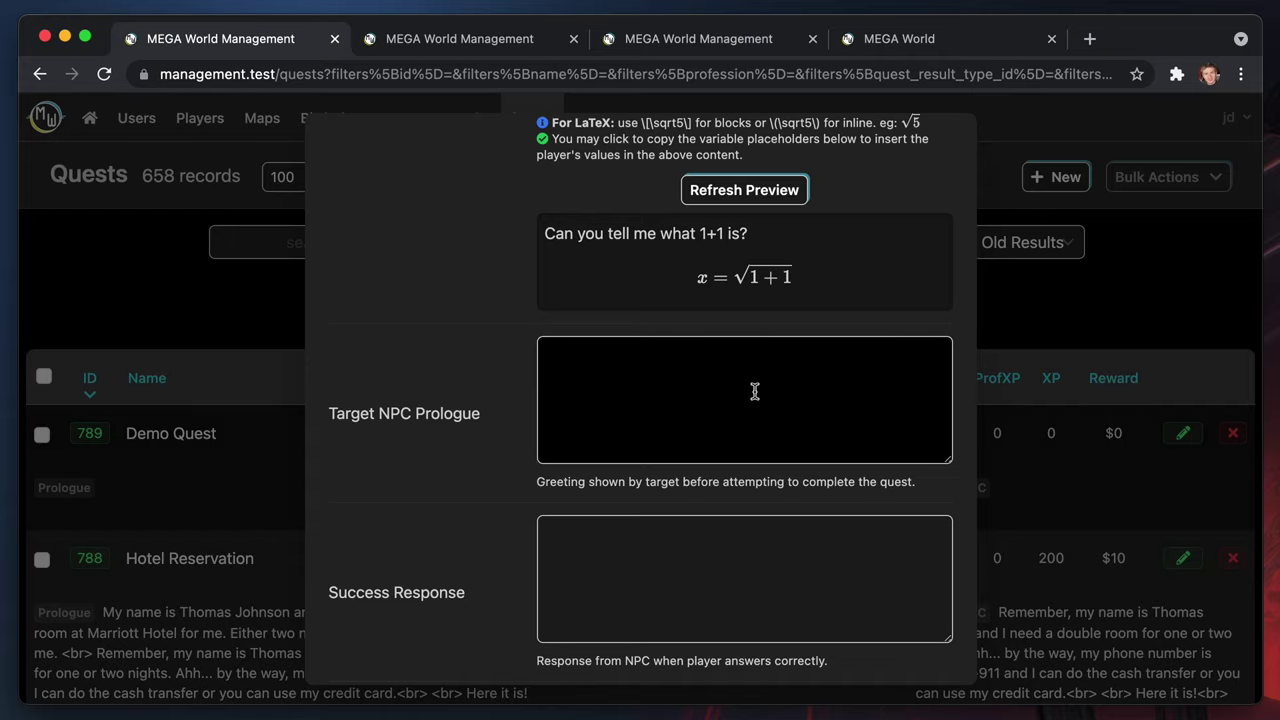
Enter "Target NPC Prologue" as the quest's target NPC prologue
click(755, 391)
scroll(731, 446, down, 2)
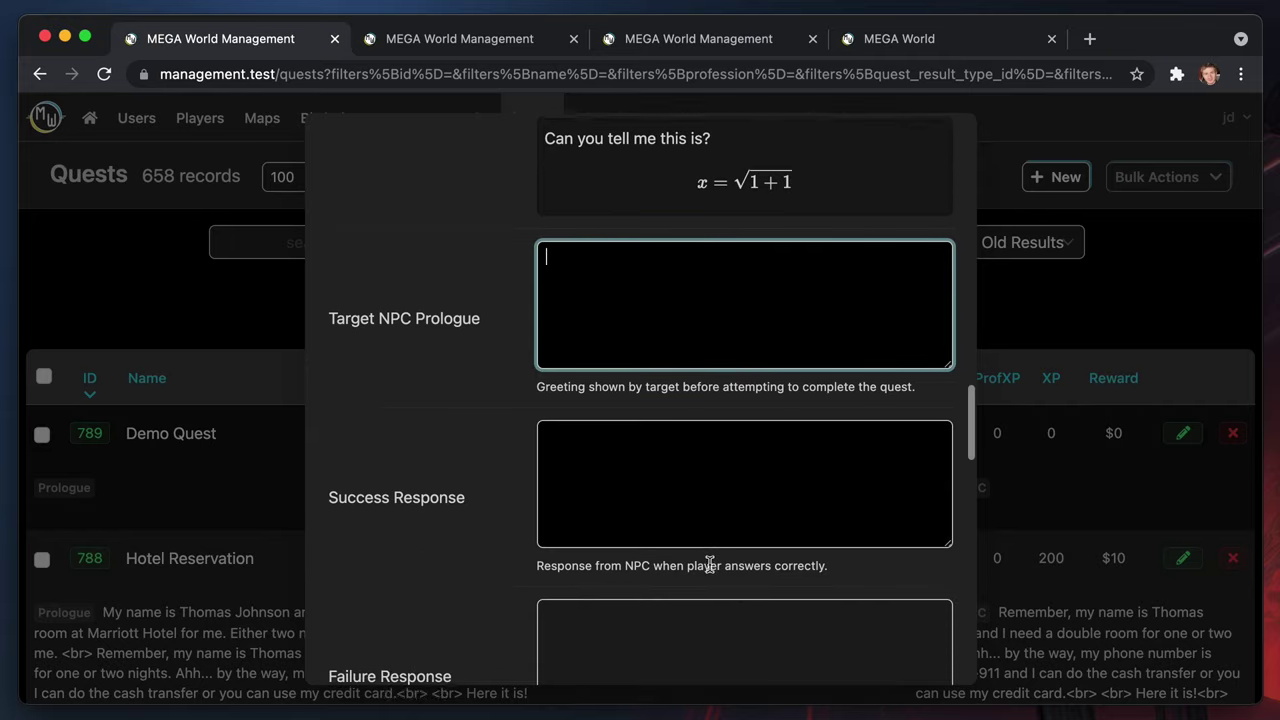
click(686, 517)
click(651, 351)
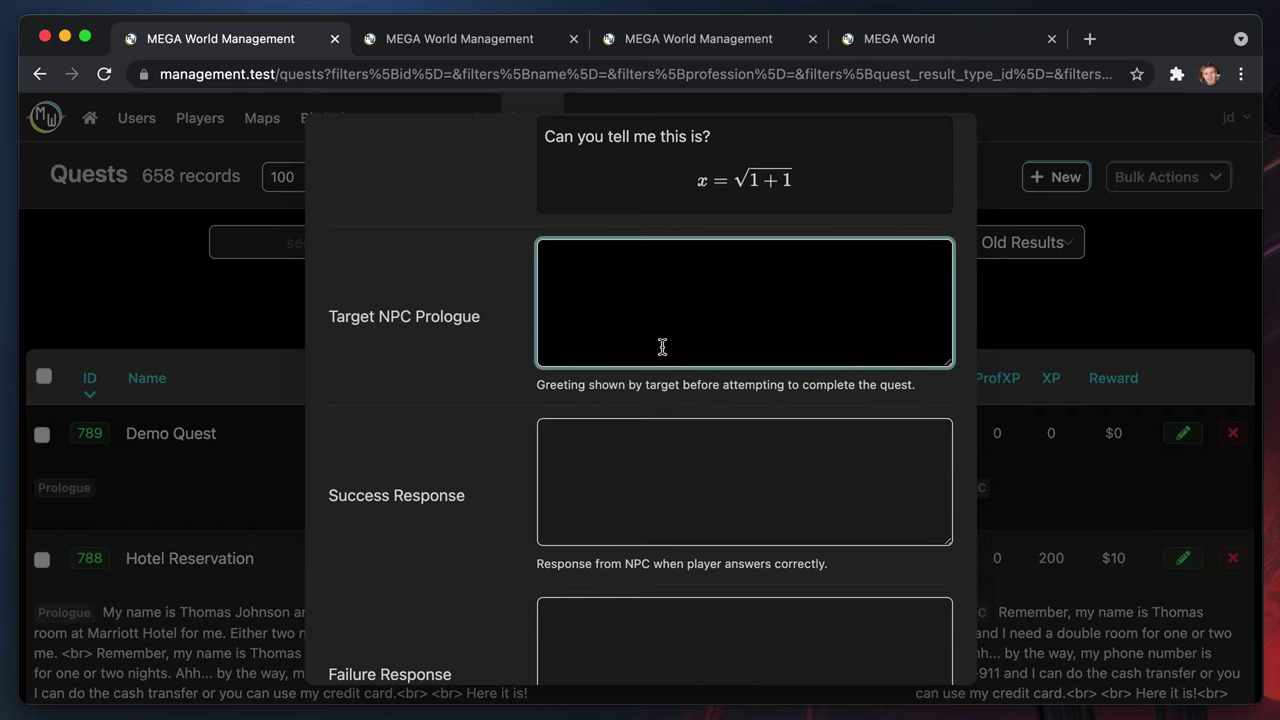
text(Target NPC Prologue)
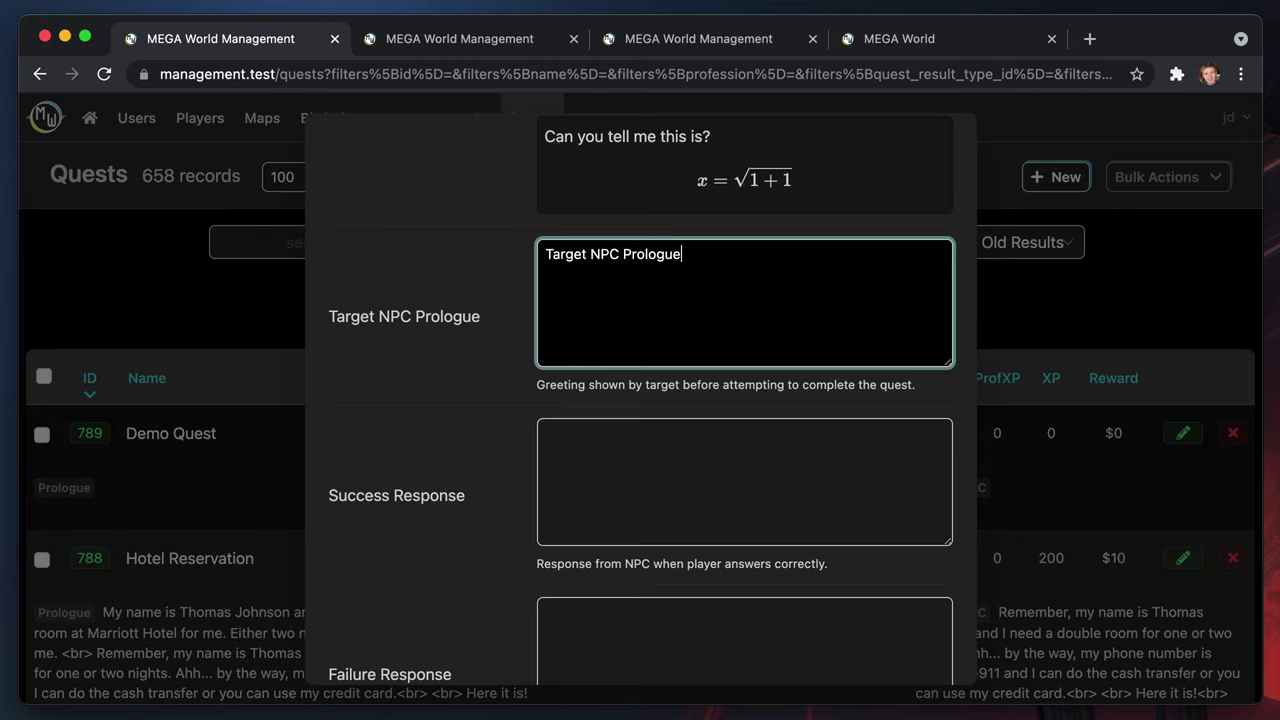
Write the quest's success response as "You got it right!"
click(650, 450)
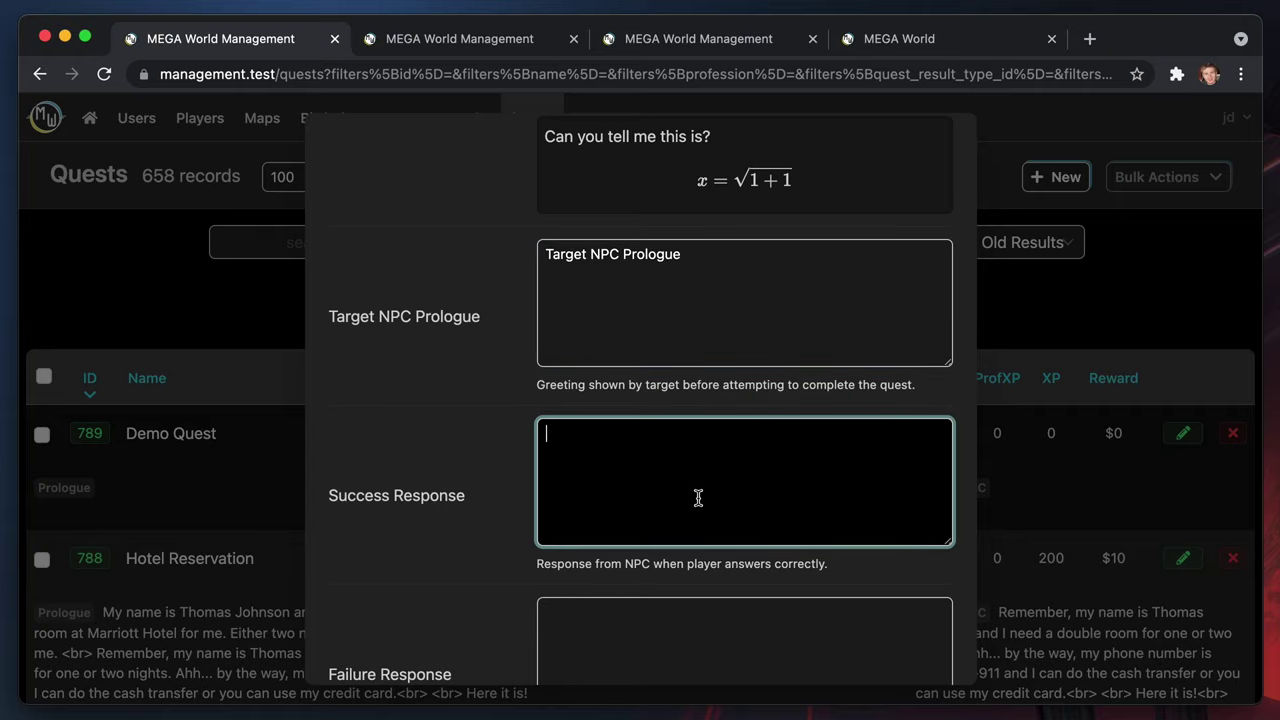
scroll(698, 570, down, 3)
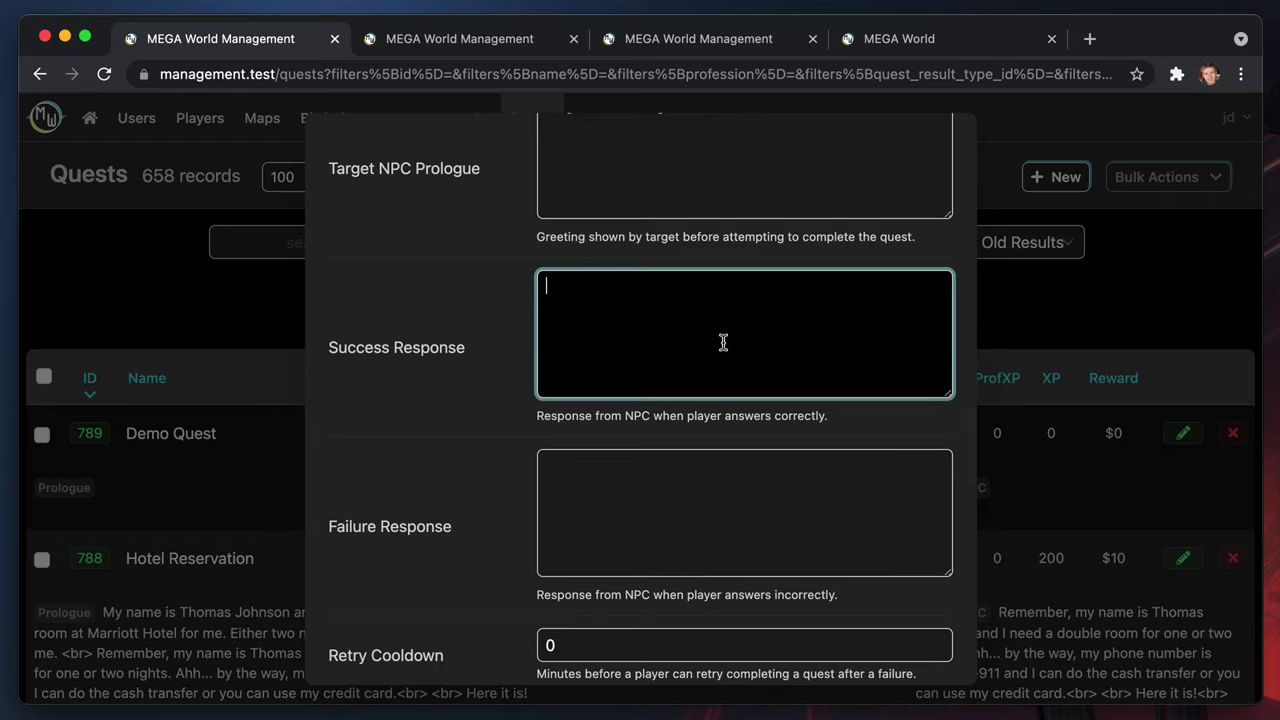
text(YOu got it right!)
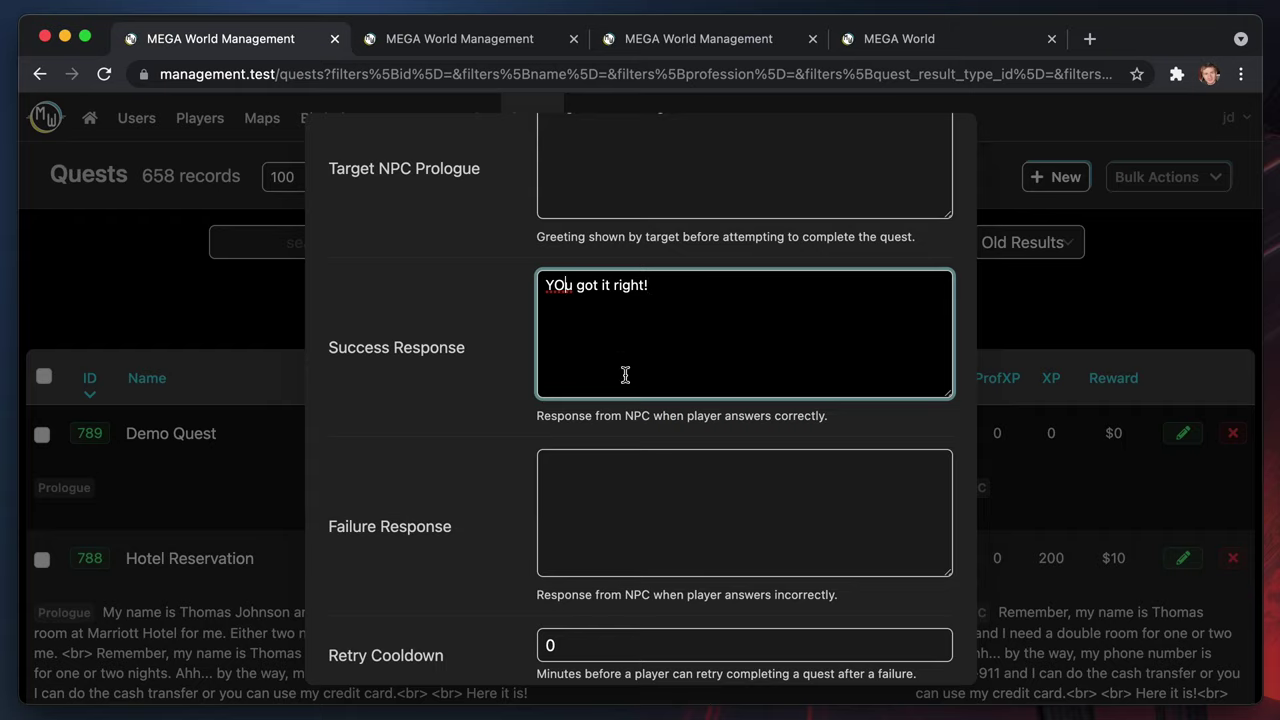
key(BackSpace)
text(o)
Write the quest's failure response as "No that's not right..."
click(613, 545)
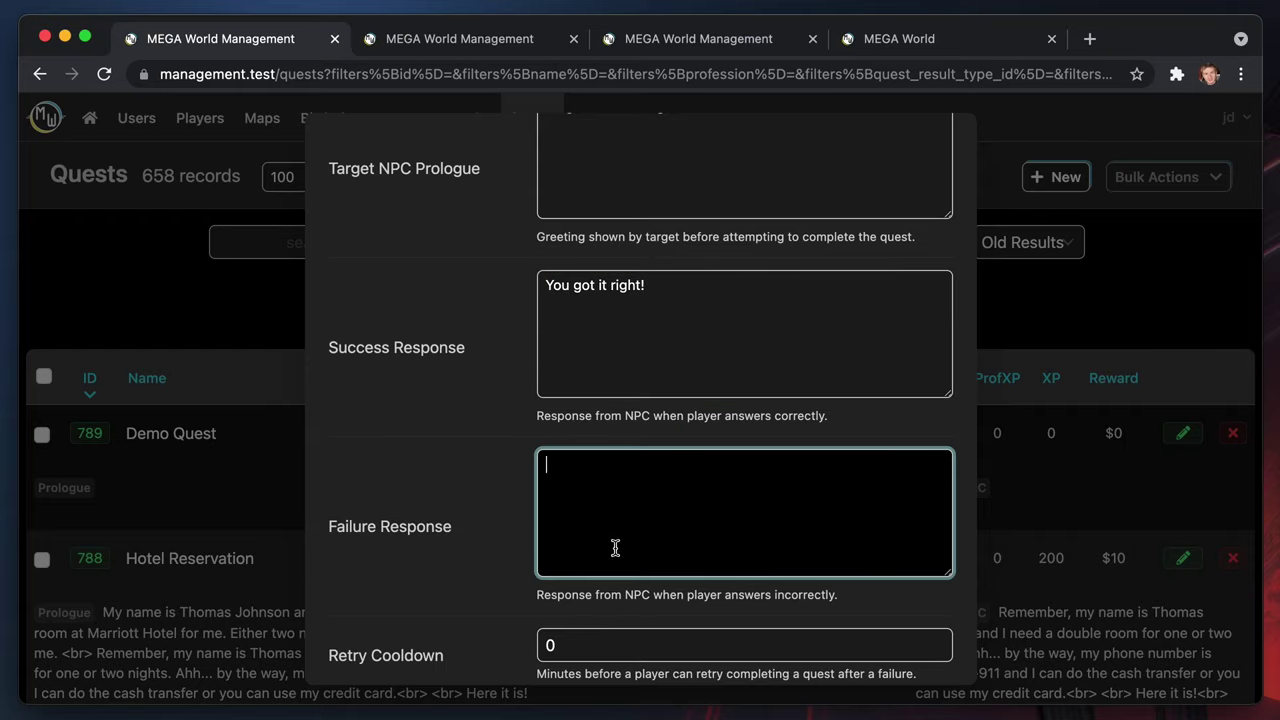
text(No that's not right)
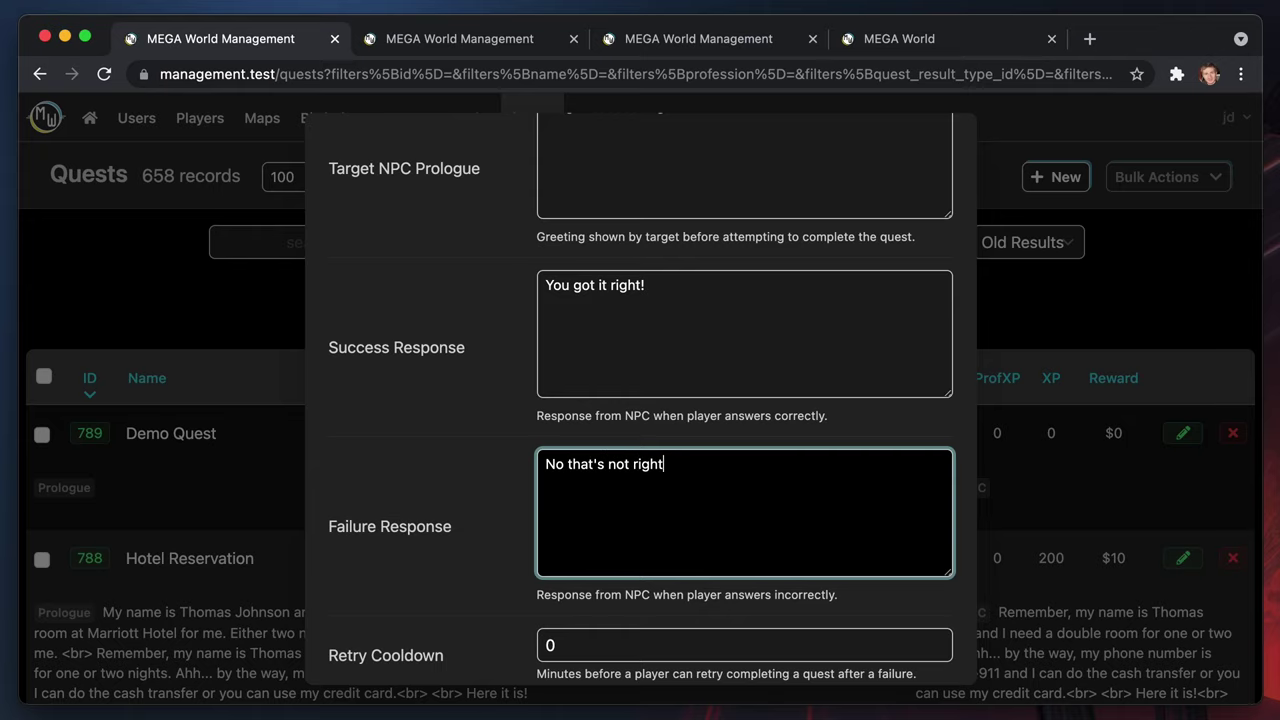
text(...)
Review the quest texts entered so far and set the retry cooldown to 1 minute
scroll(715, 433, up, 2)
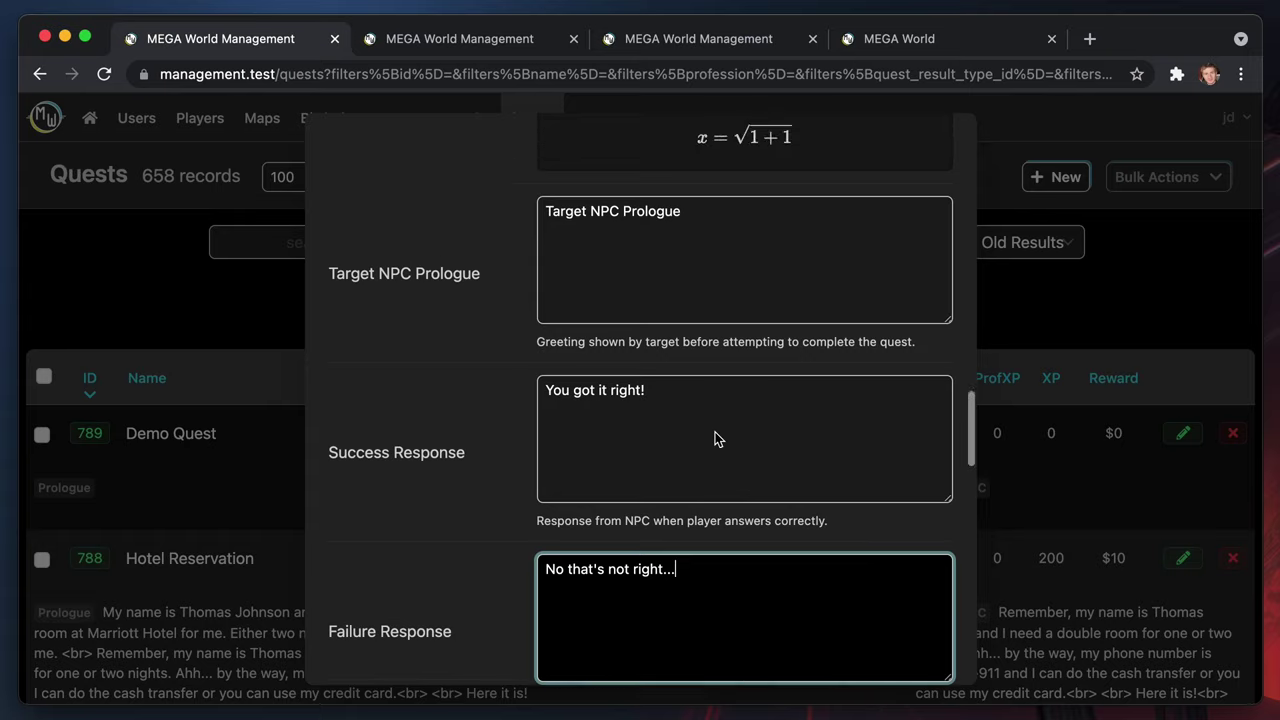
scroll(715, 438, up, 5)
scroll(714, 363, down, 3)
scroll(714, 437, up, 10)
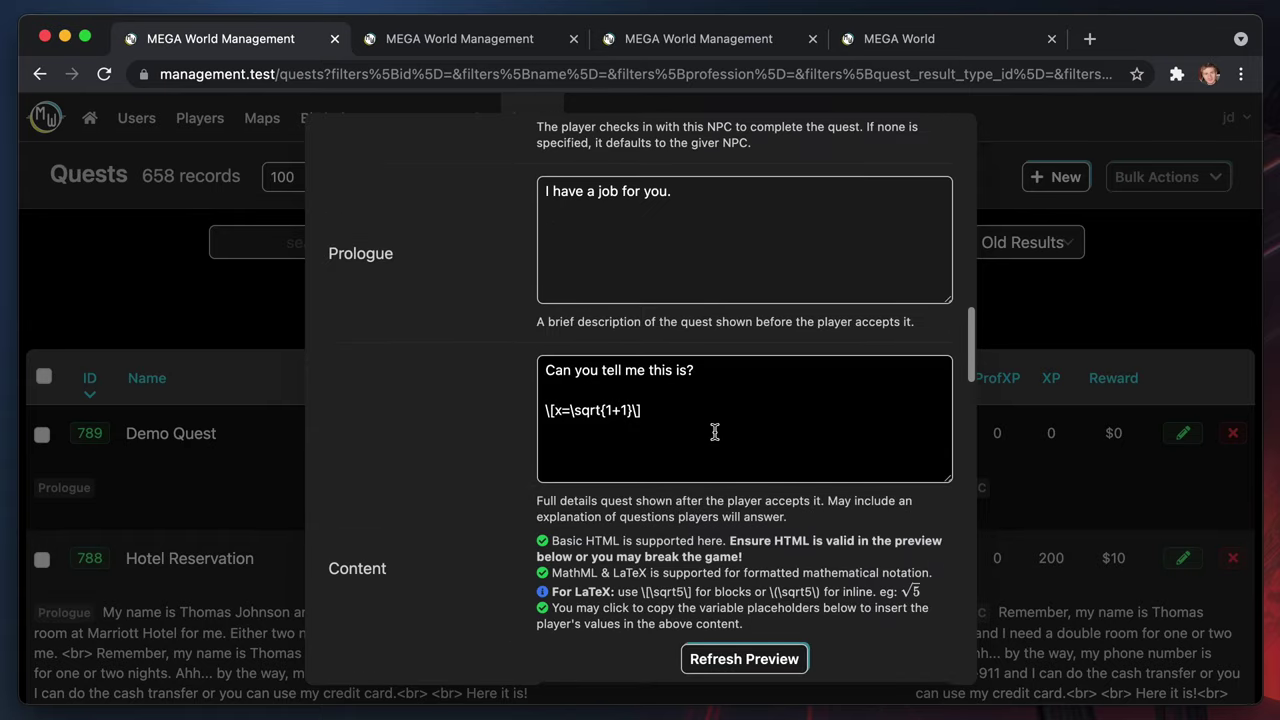
scroll(715, 432, down, 15)
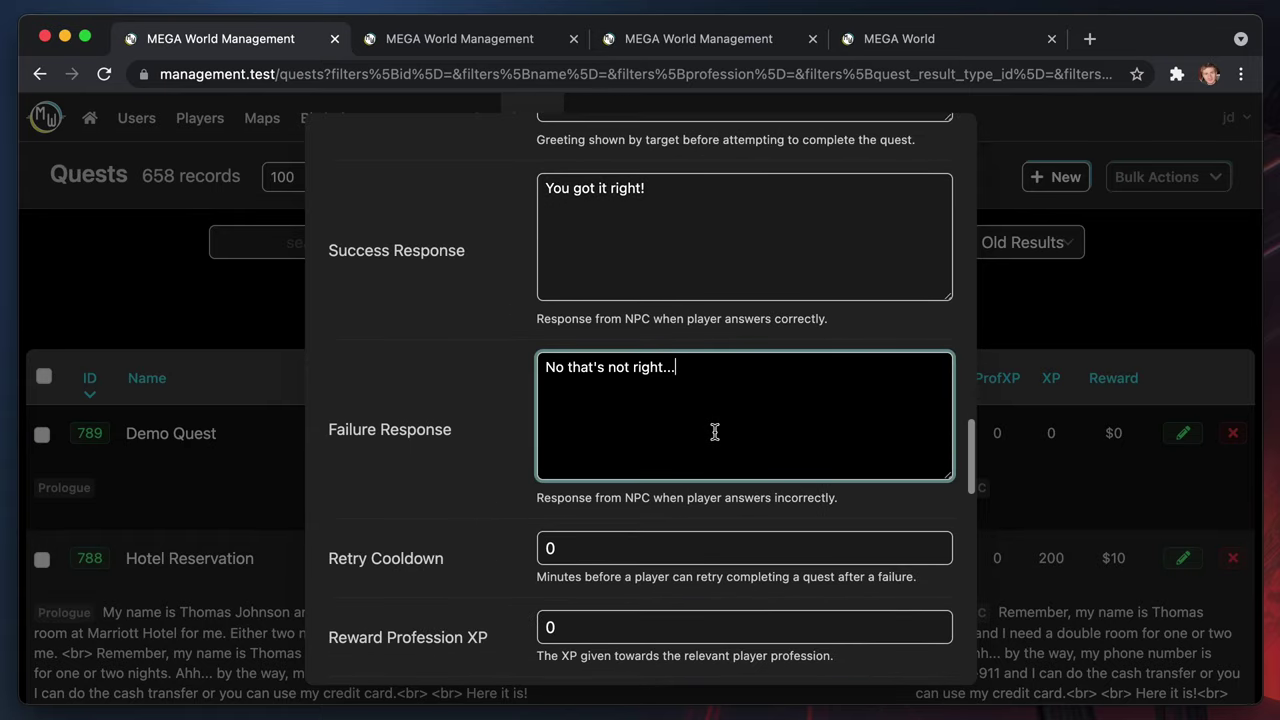
scroll(705, 521, down, 2)
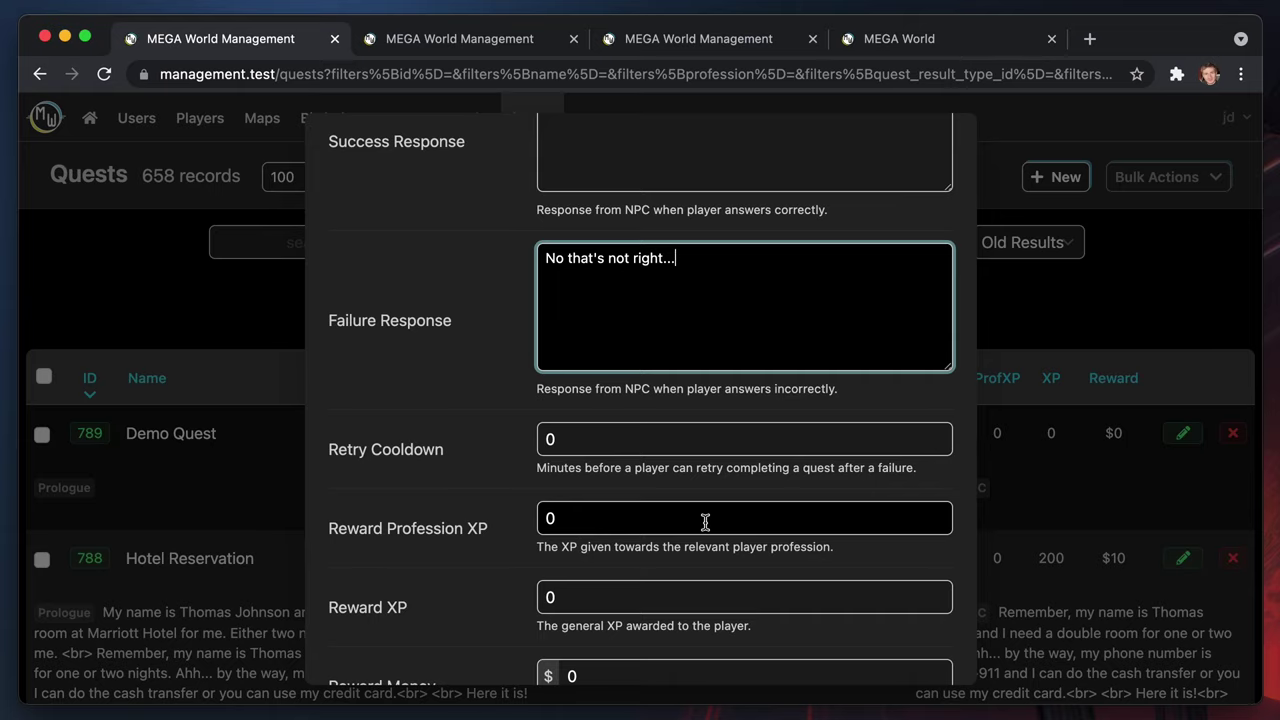
scroll(705, 521, down, 2)
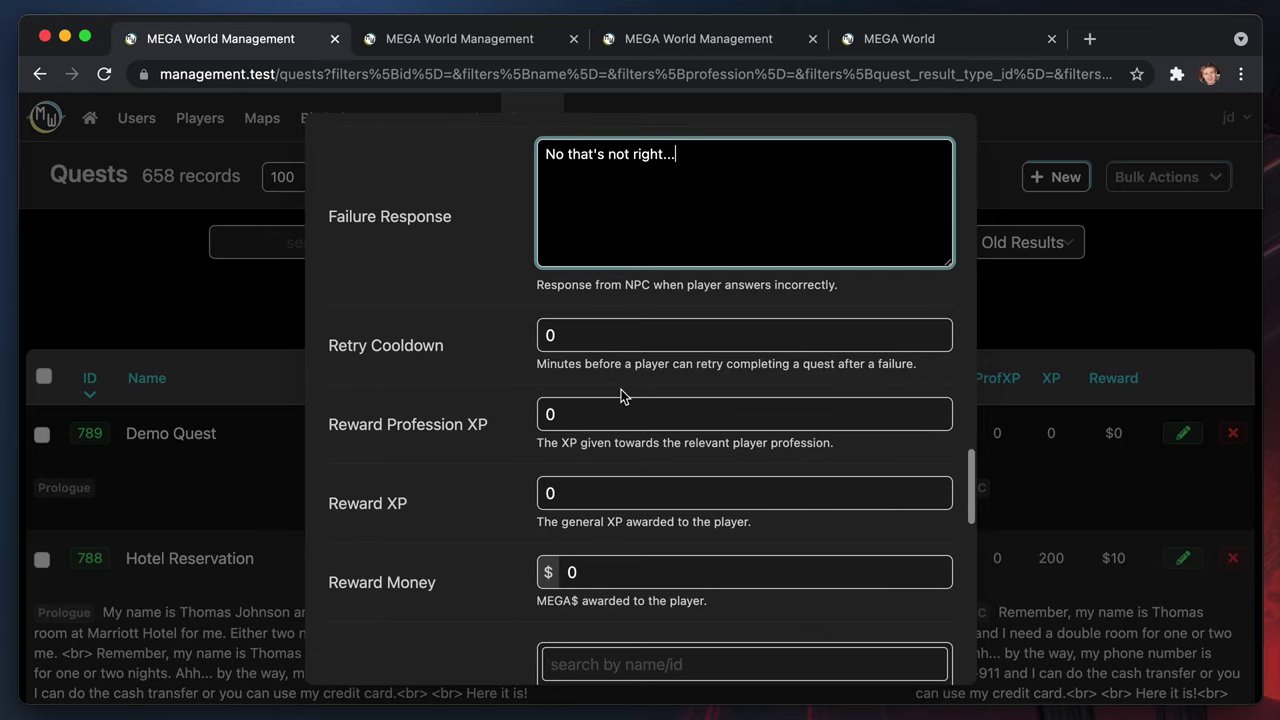
double_click(608, 346)
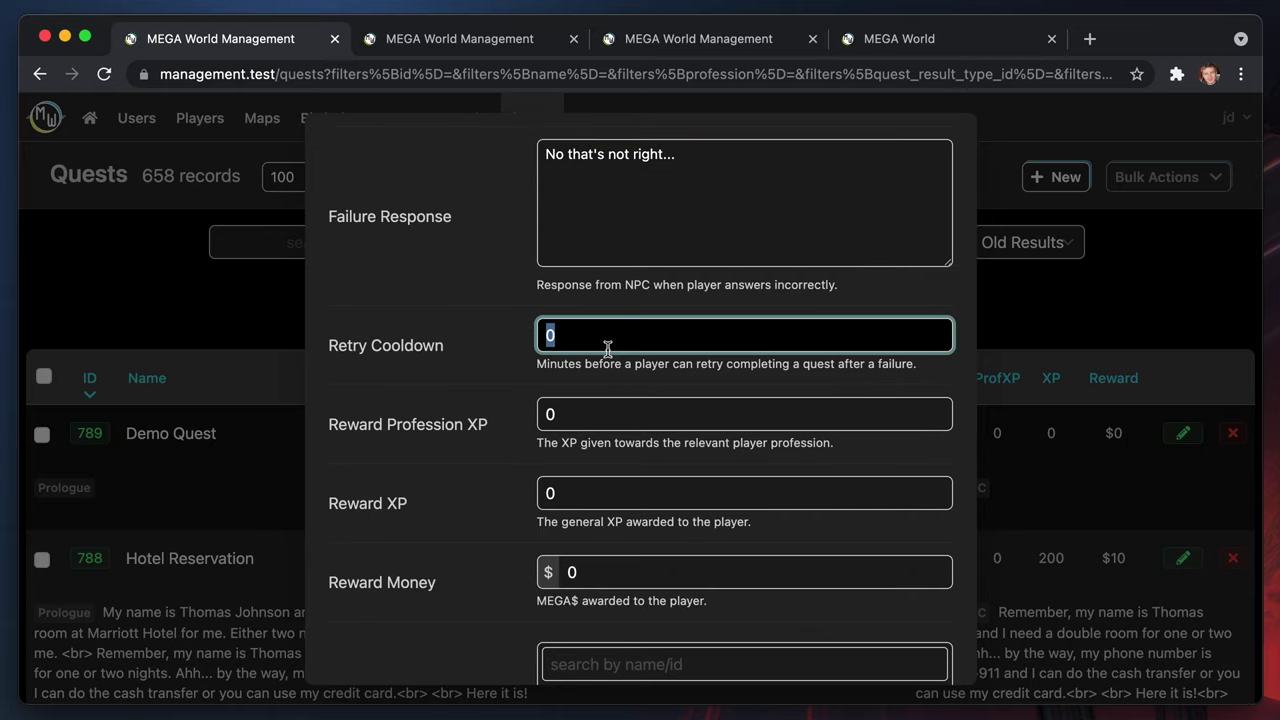
click(600, 345)
double_click(590, 339)
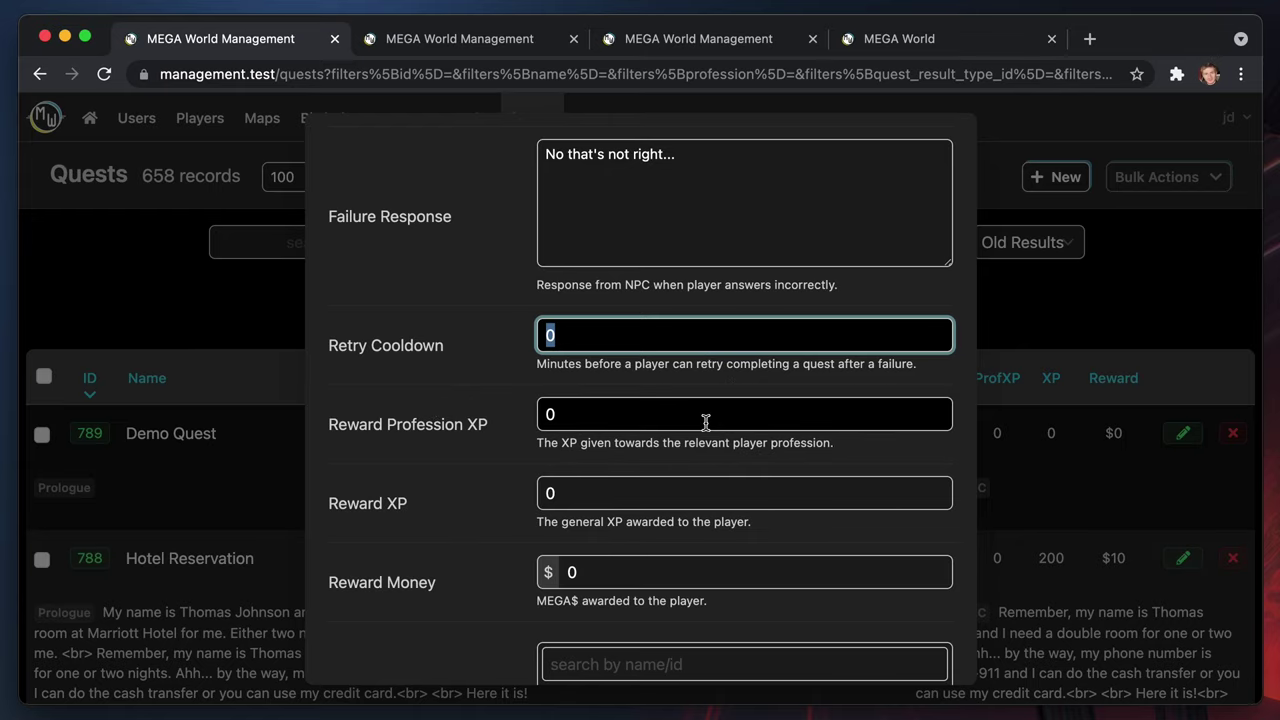
double_click(622, 340)
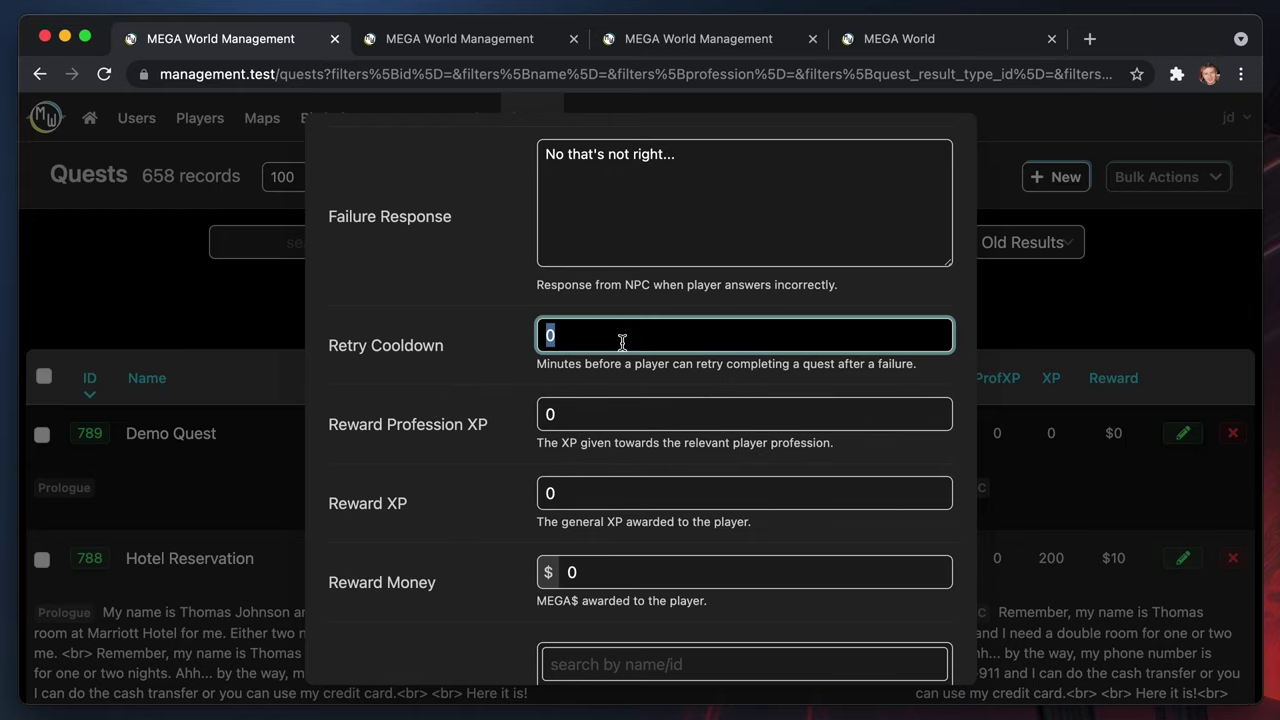
text(1`)
key(BackSpace)
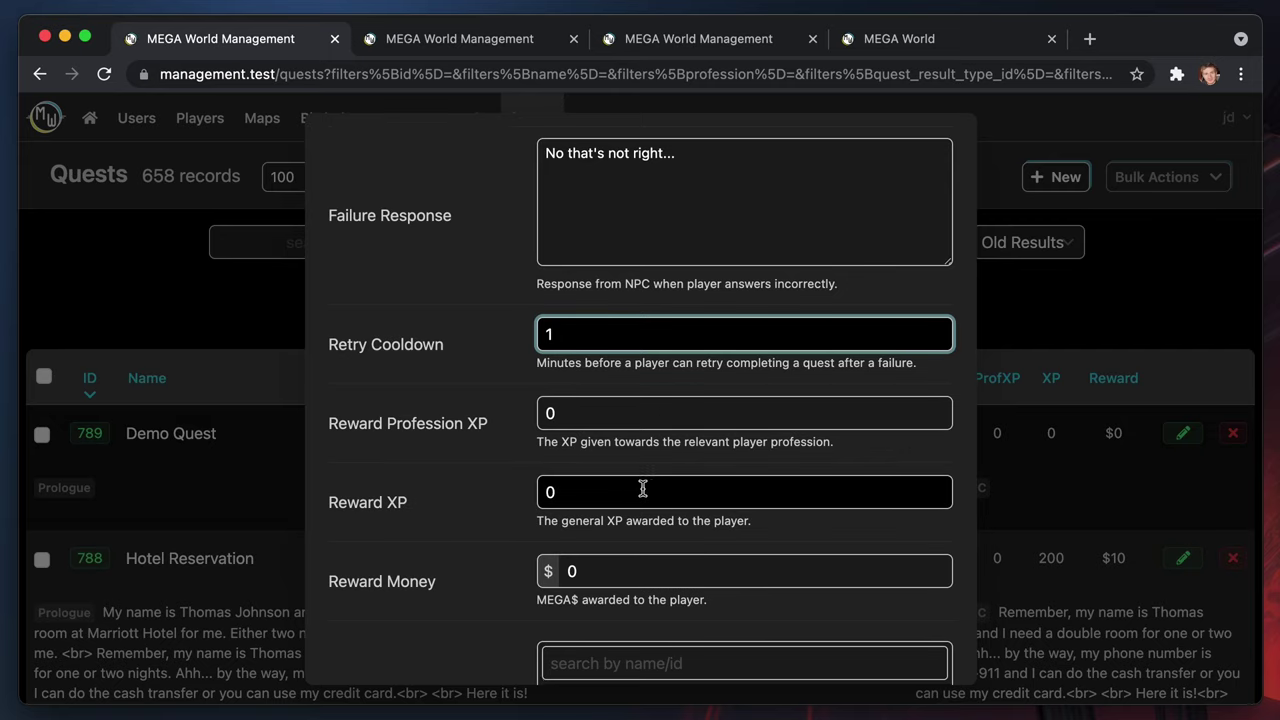
Set both the Reward Profession XP and the general Reward XP to 10
scroll(643, 489, down, 4)
key(Tab)
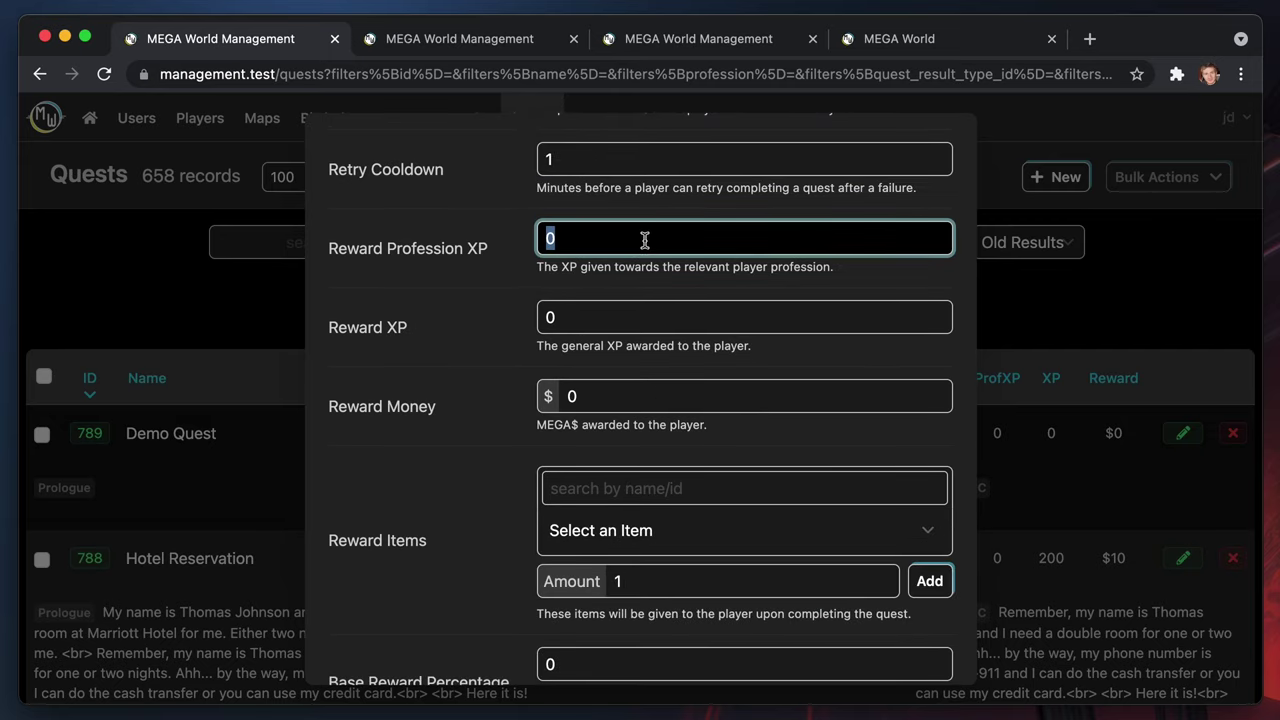
text(10)
key(Tab)
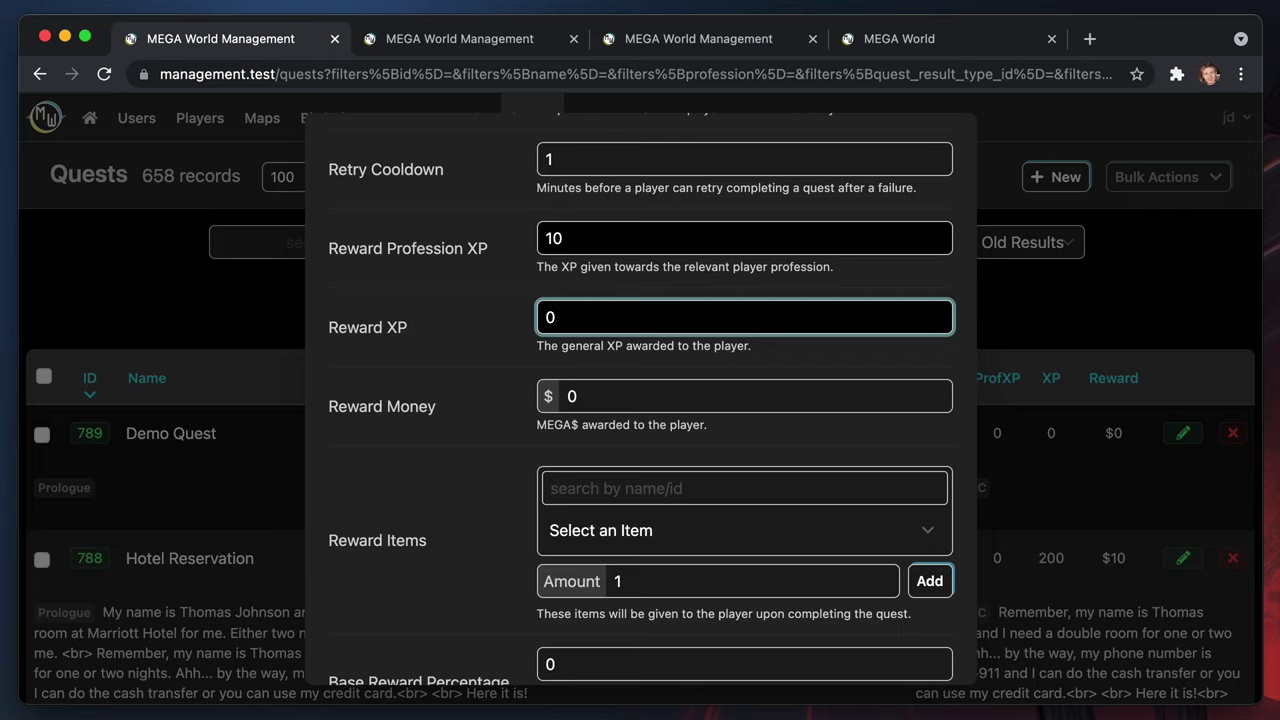
key(BackSpace)
text(10)
click(745, 238)
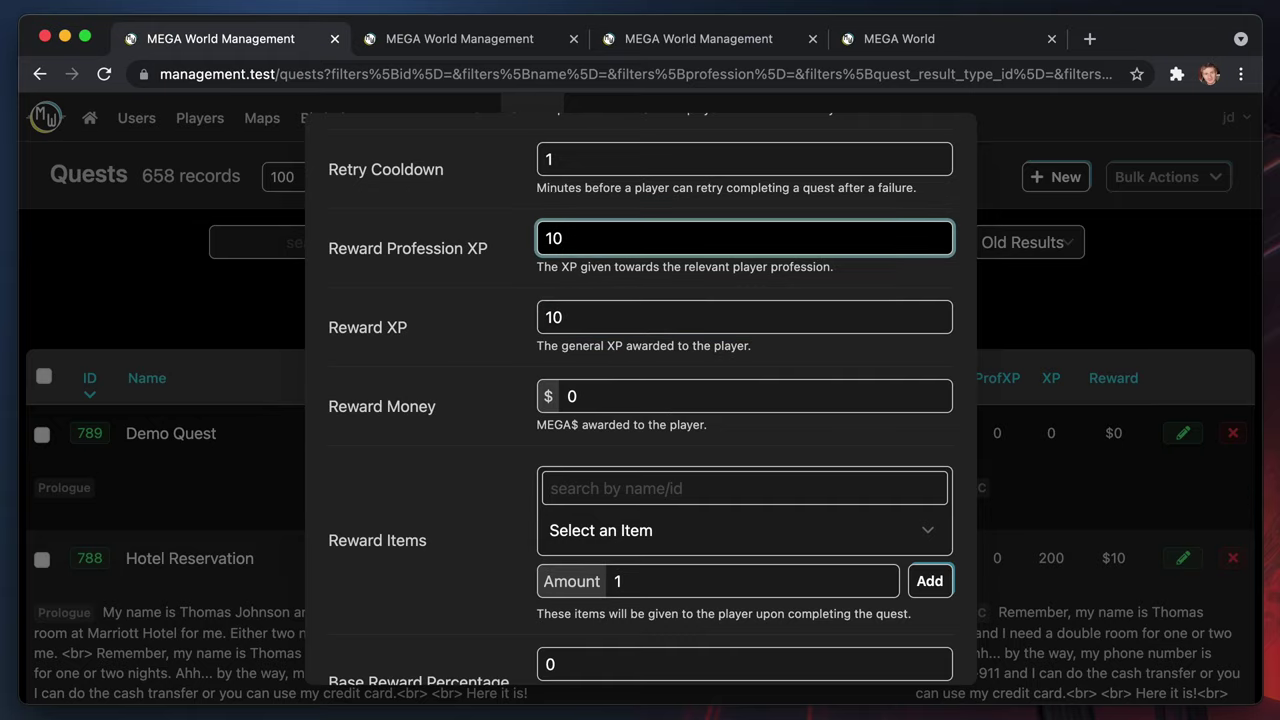
click(745, 317)
click(745, 238)
click(745, 317)
click(745, 238)
click(745, 317)
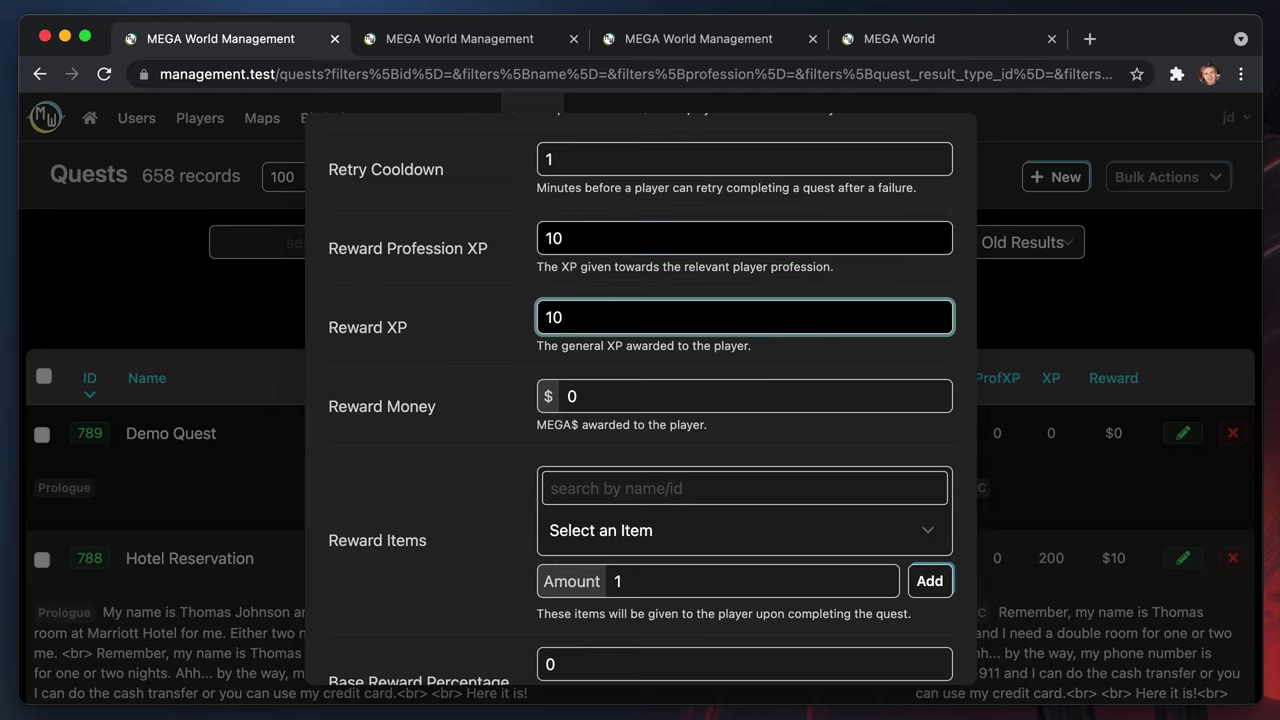
Set the quest's reward money to $1
click(745, 396)
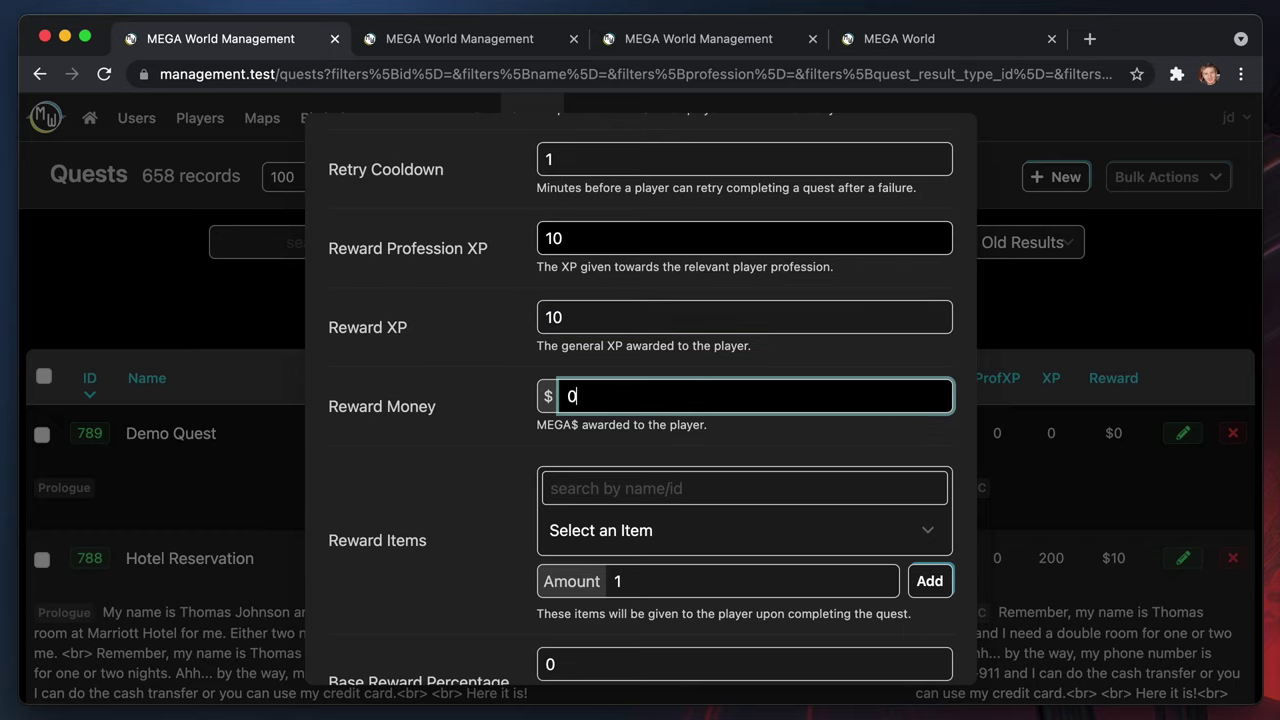
key(BackSpace)
text(1)
key(Tab)
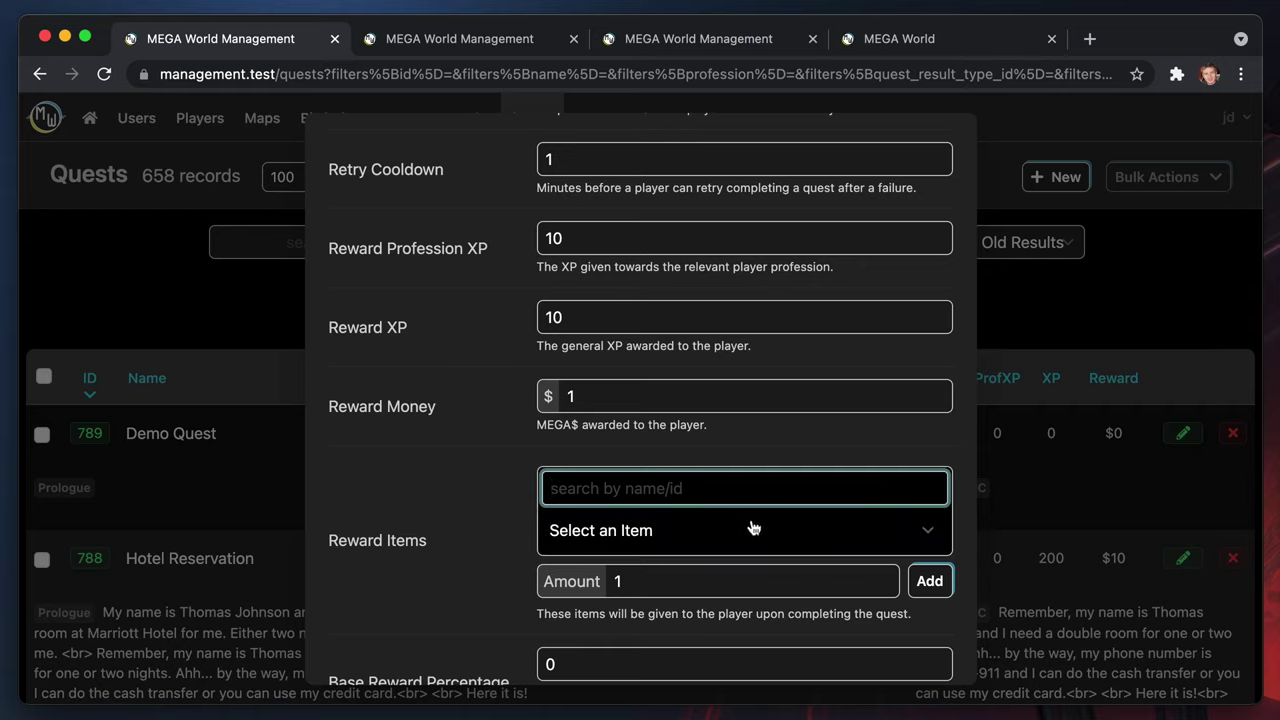
Select Craftsman Amulet as the quest's reward item
click(806, 537)
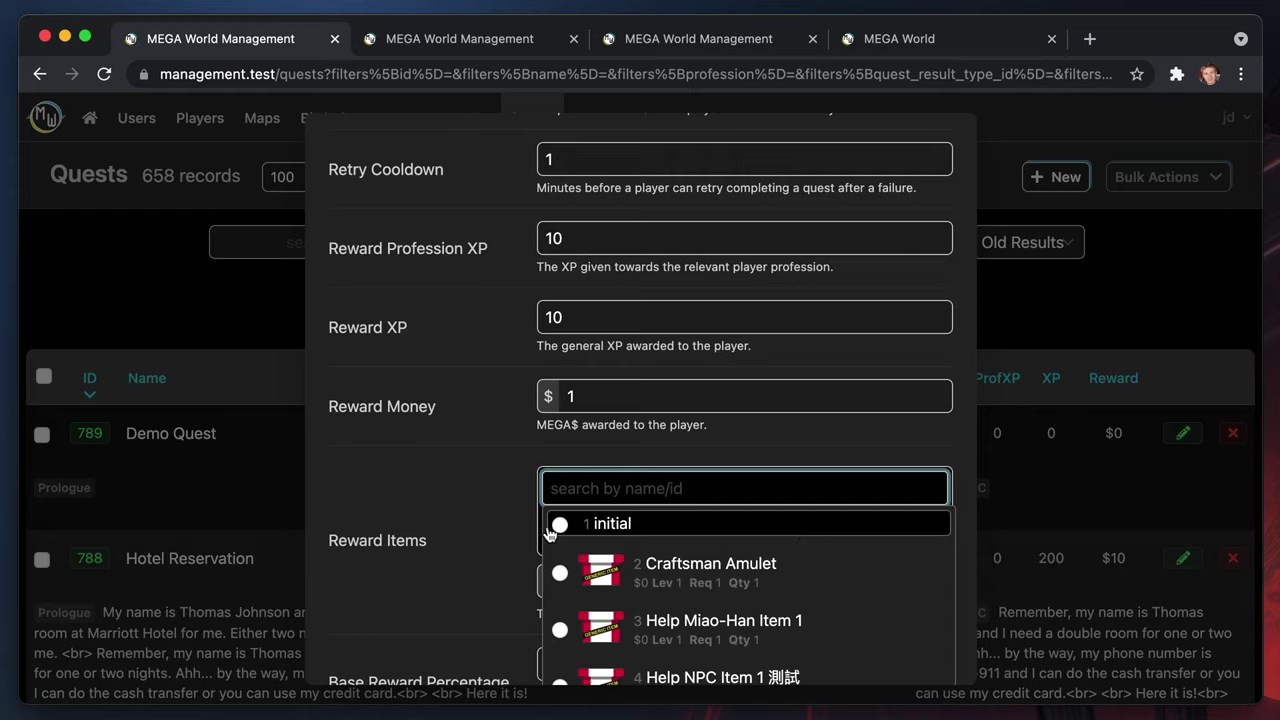
click(503, 548)
click(786, 534)
click(708, 580)
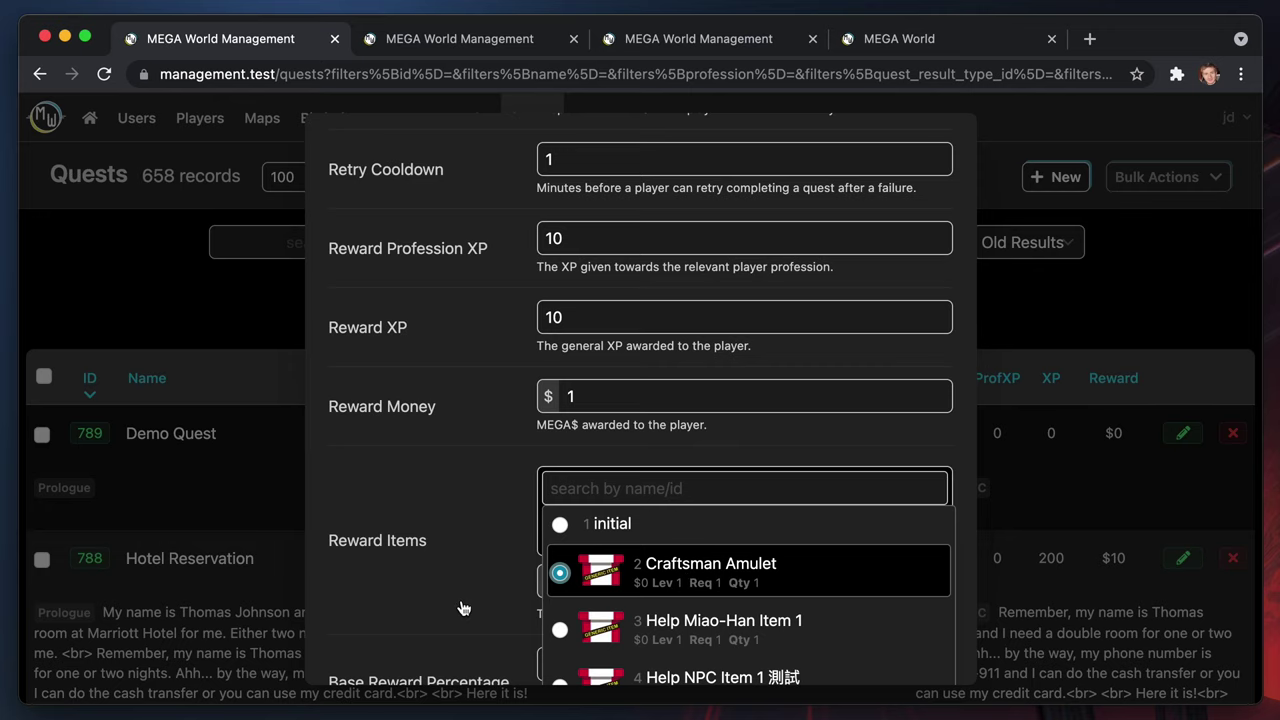
scroll(608, 417, up, 5)
scroll(608, 405, down, 5)
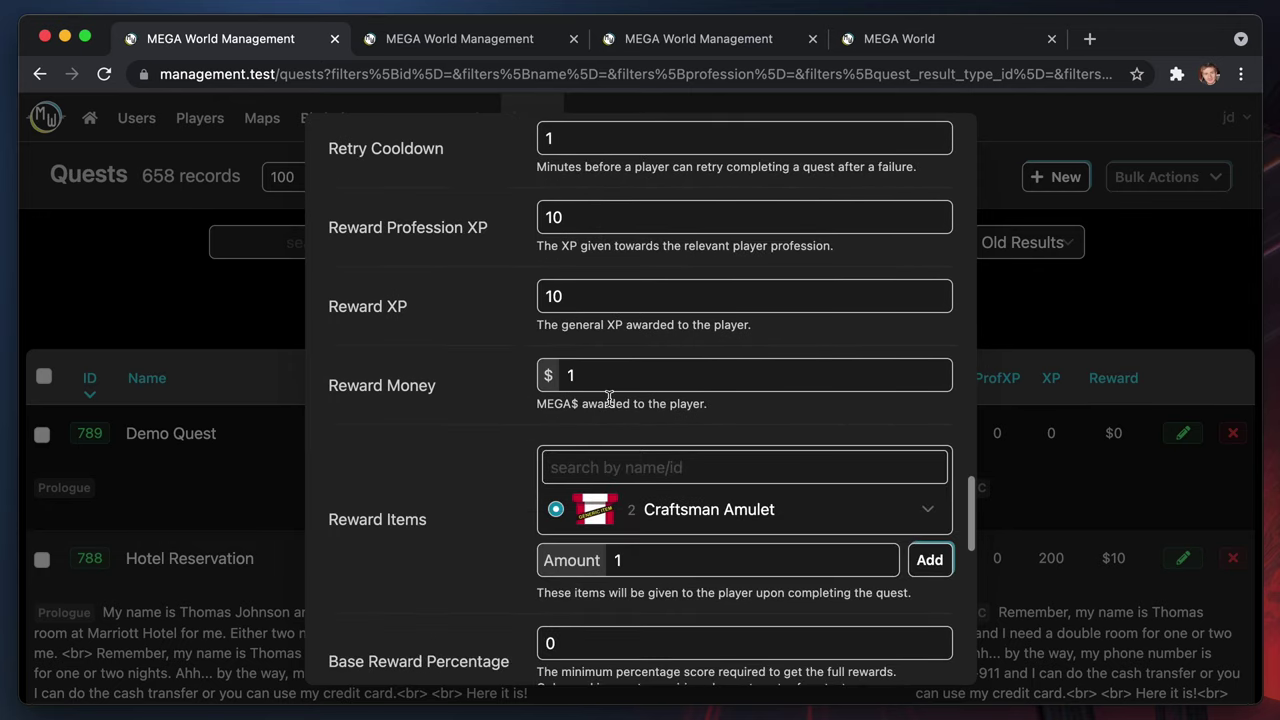
Add one Craftsman Amulet to the quest's reward items
scroll(836, 415, up, 10)
scroll(835, 414, up, 10)
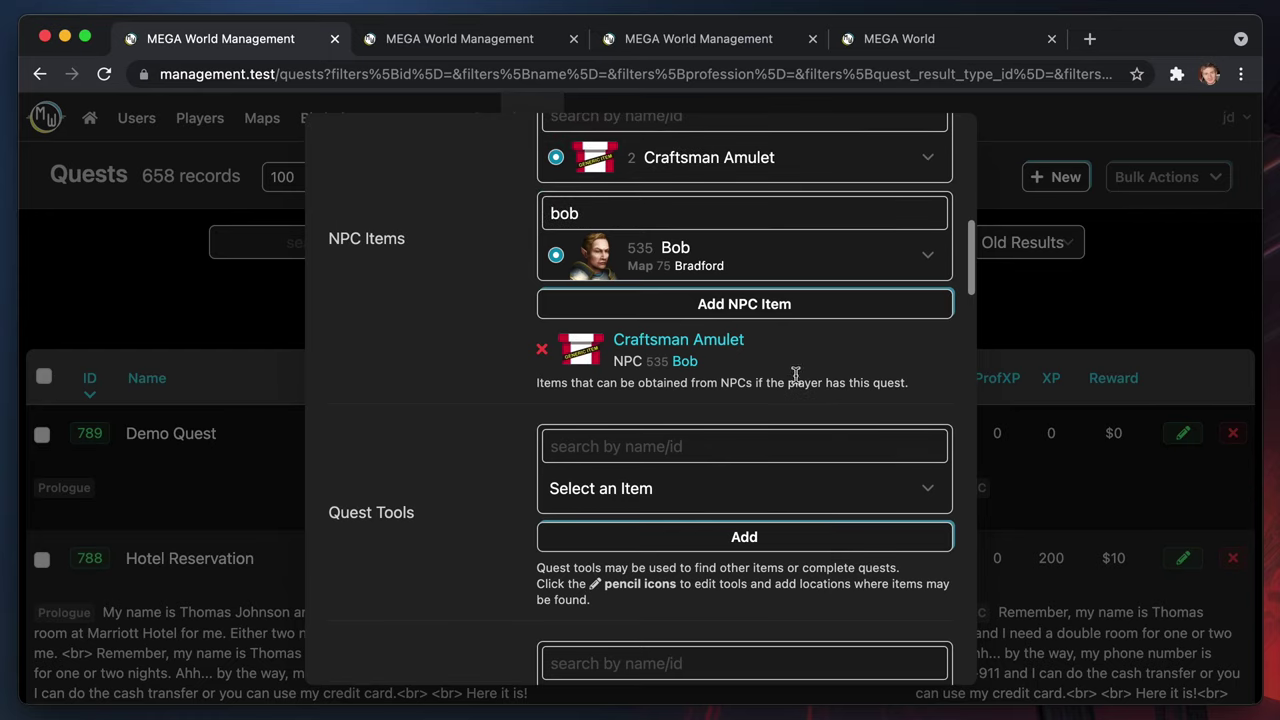
scroll(790, 375, up, 2)
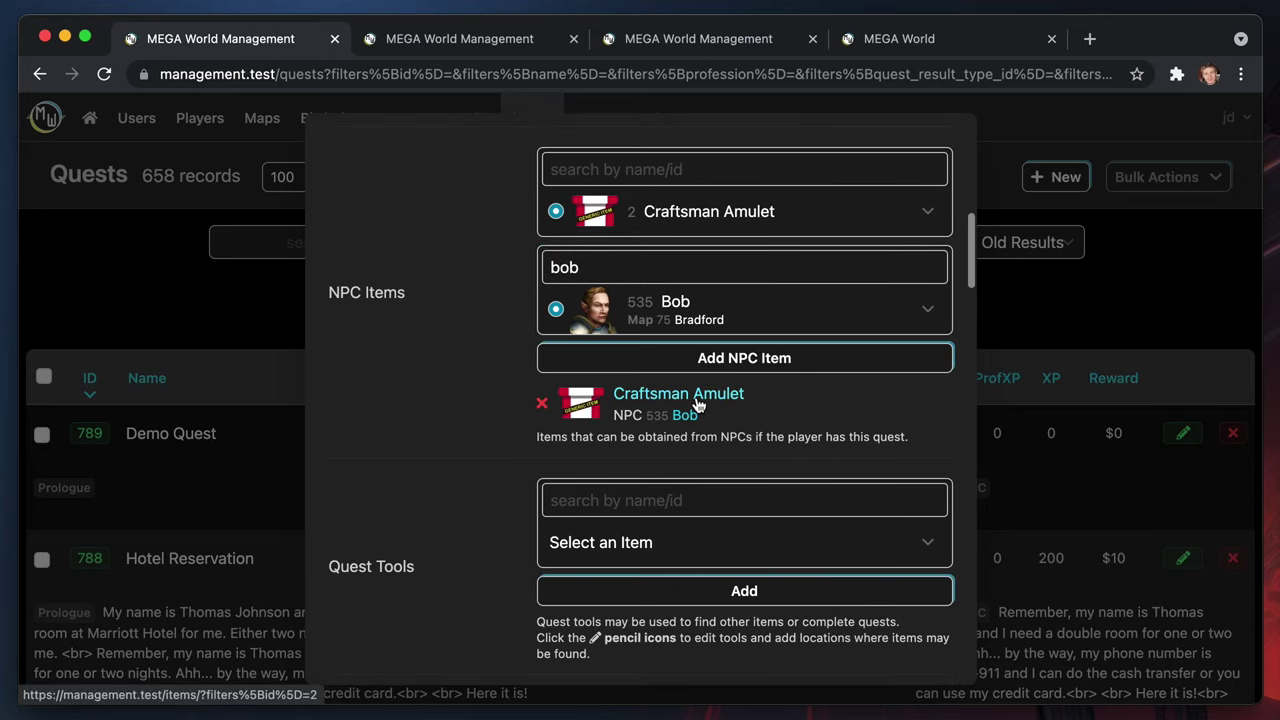
scroll(730, 410, down, 10)
scroll(740, 415, down, 15)
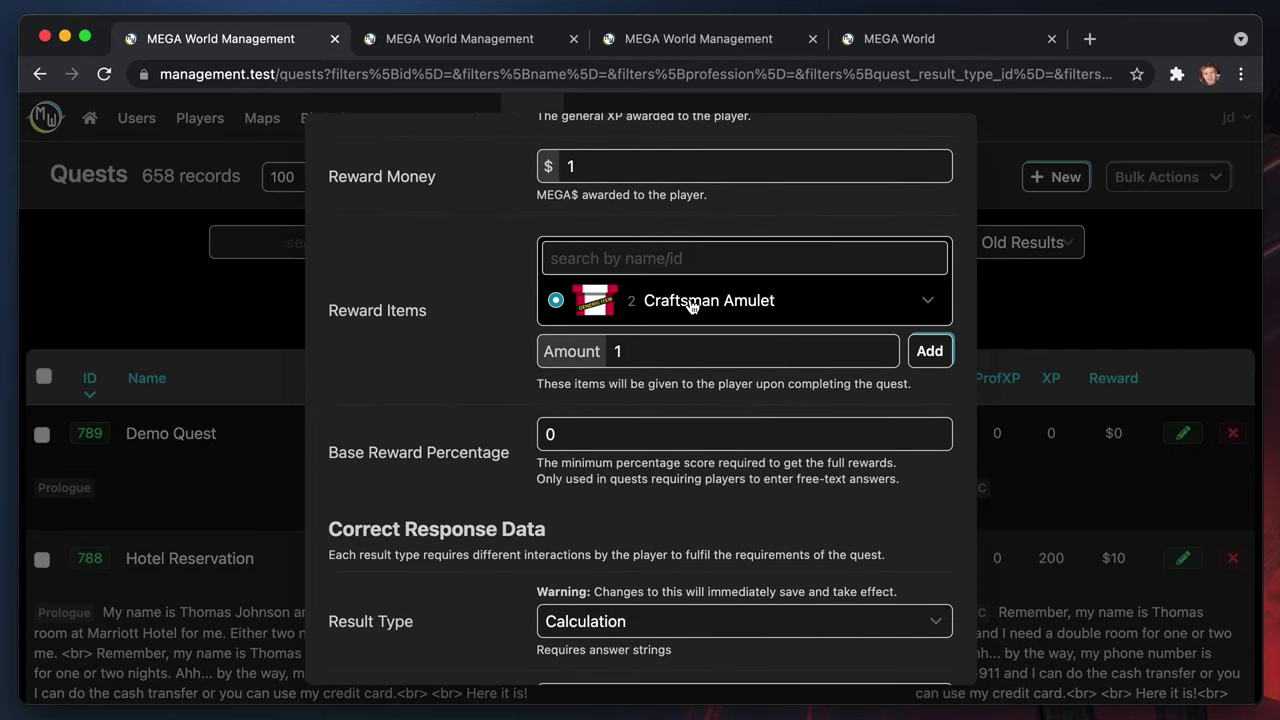
click(929, 357)
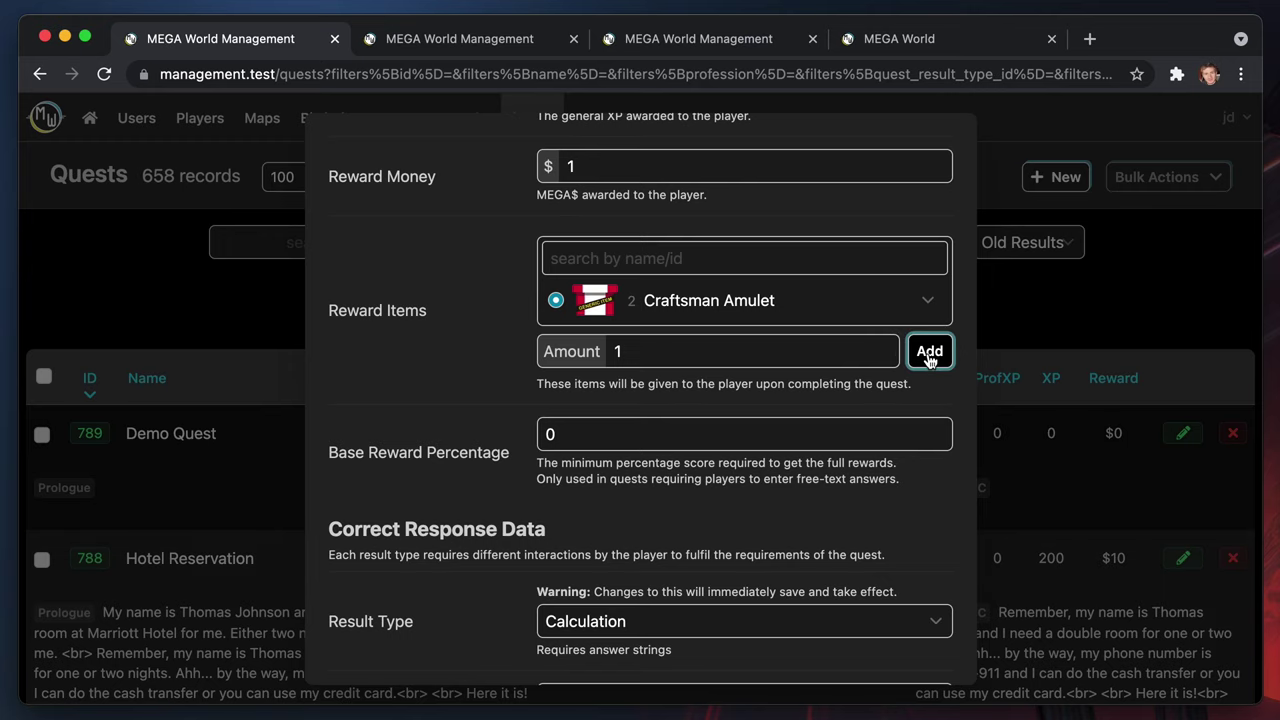
scroll(645, 583, down, 2)
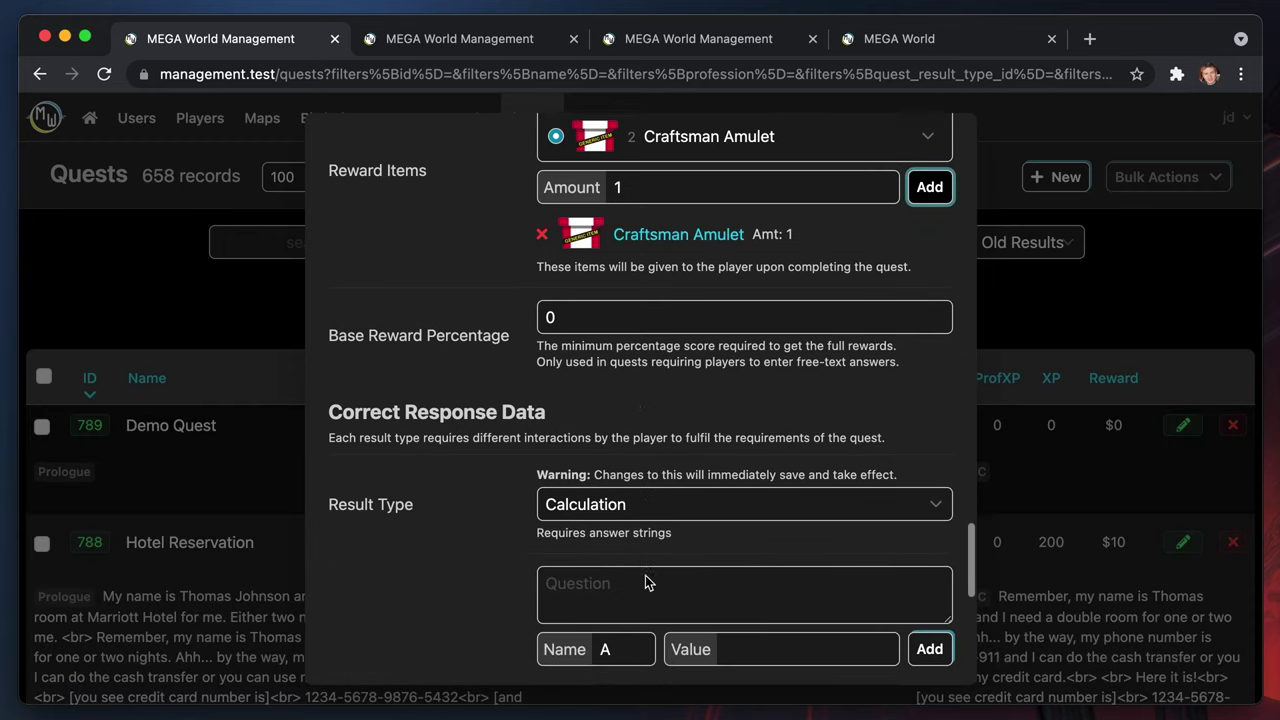
Try other values for the base reward percentage and reset it to 0
scroll(645, 583, down, 2)
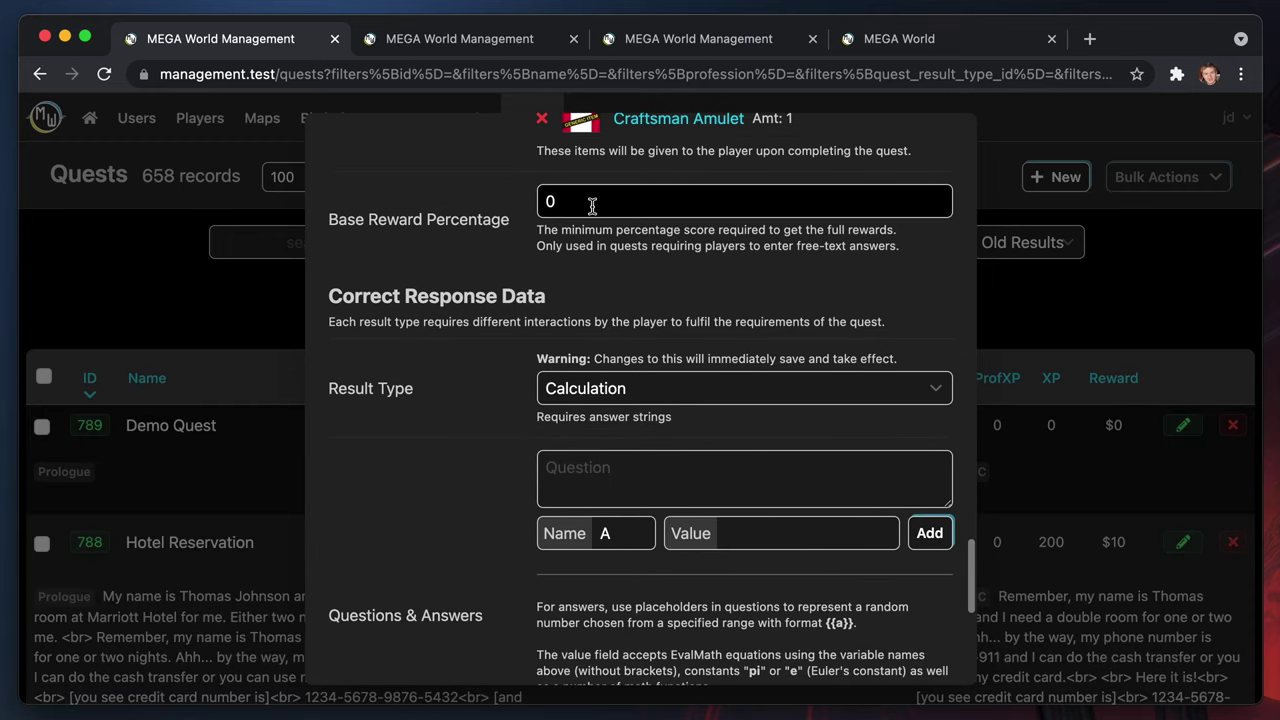
click(592, 205)
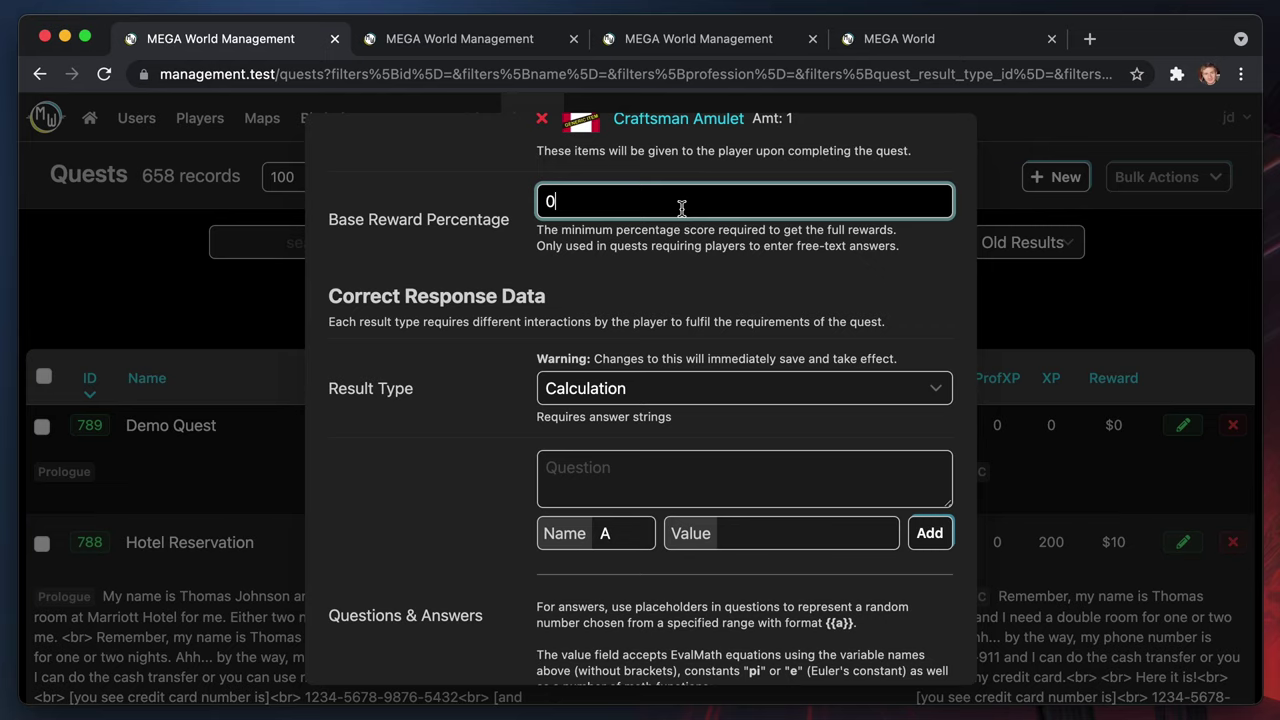
double_click(558, 202)
text(50100)
key(BackSpace)
key(BackSpace)
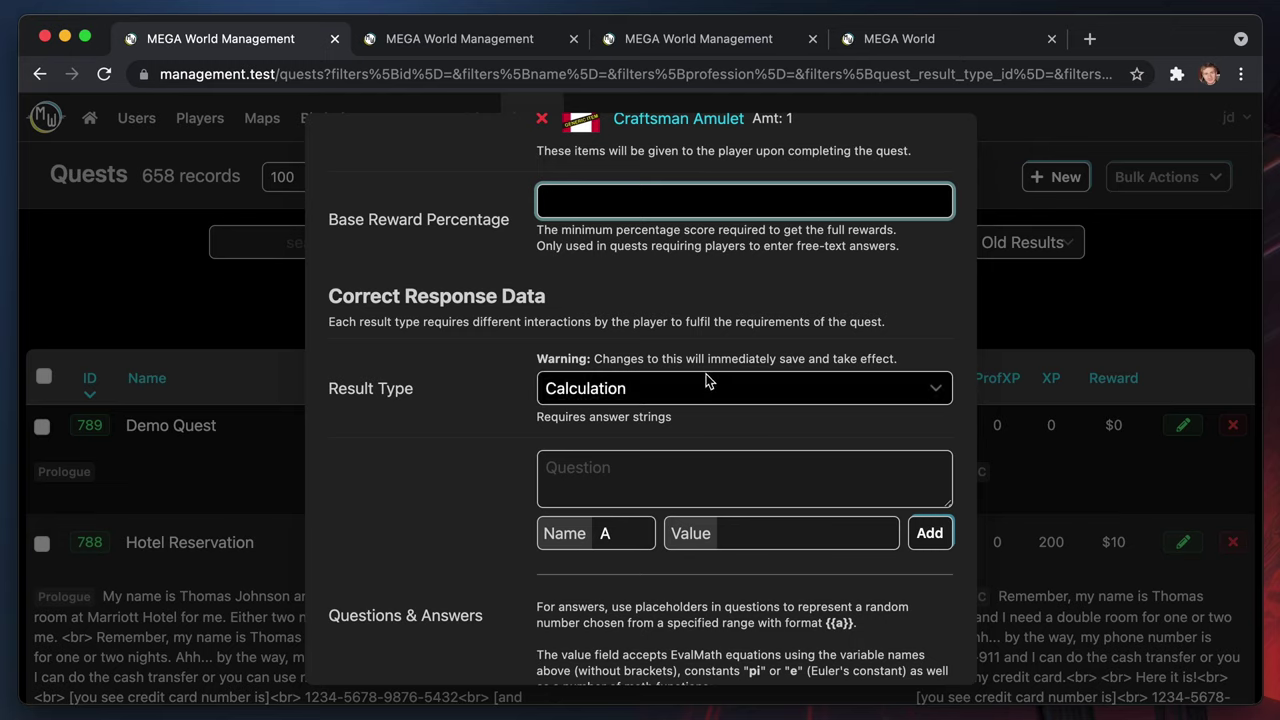
text(0)
Look through the available result types and the empty question and answer fields of the Calculation type
click(738, 389)
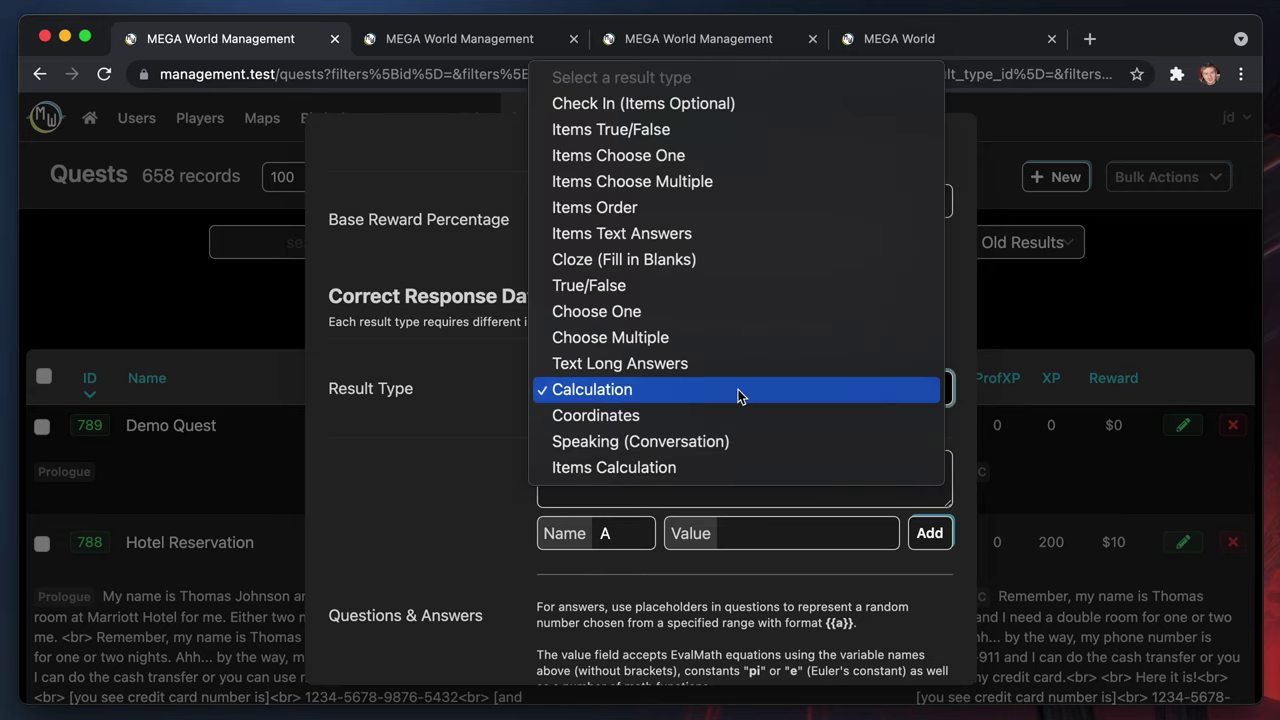
click(489, 500)
click(656, 485)
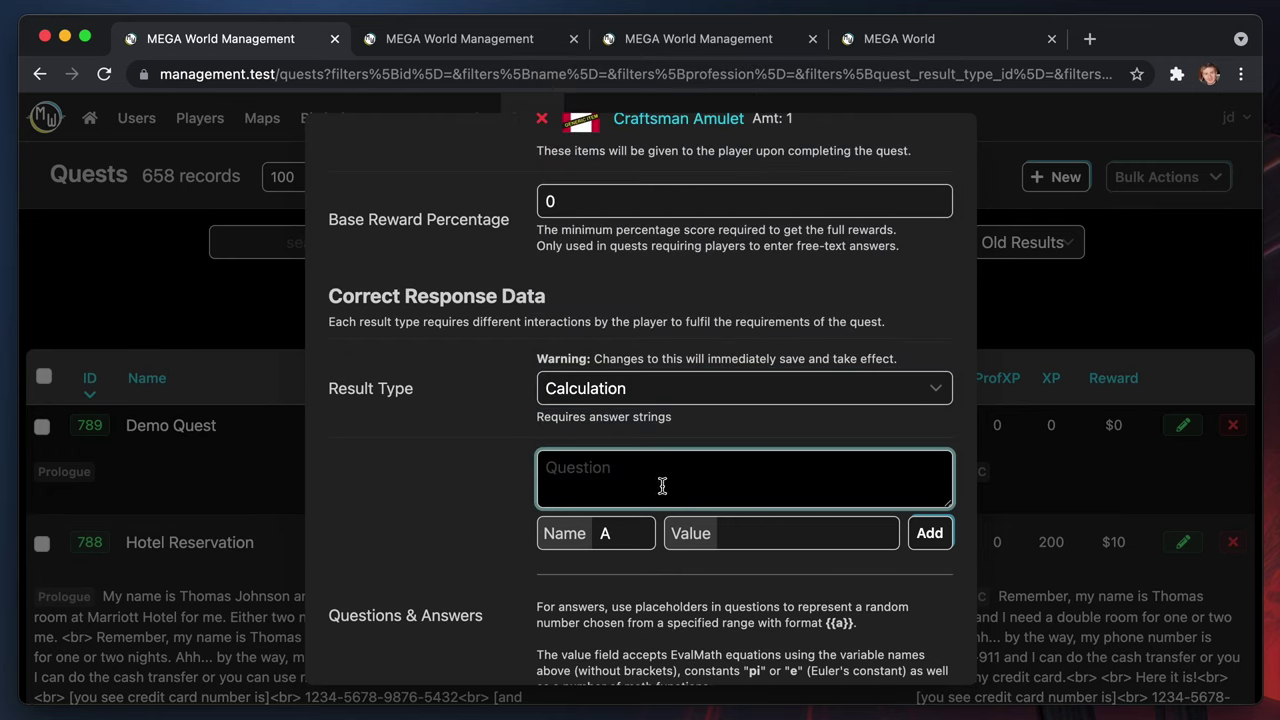
click(762, 540)
click(765, 532)
Copy the equation \[x=\sqrt{1+1}\] from the quest content into the new question text
scroll(750, 458, up, 15)
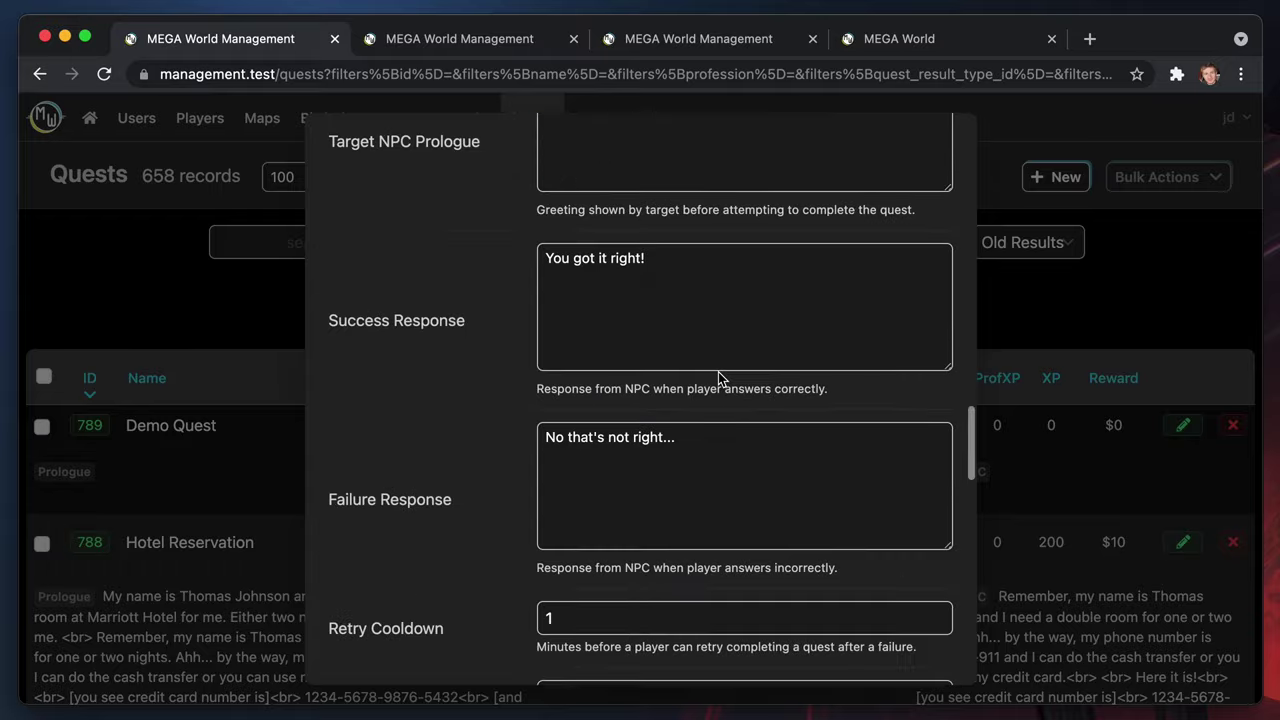
scroll(720, 378, up, 2)
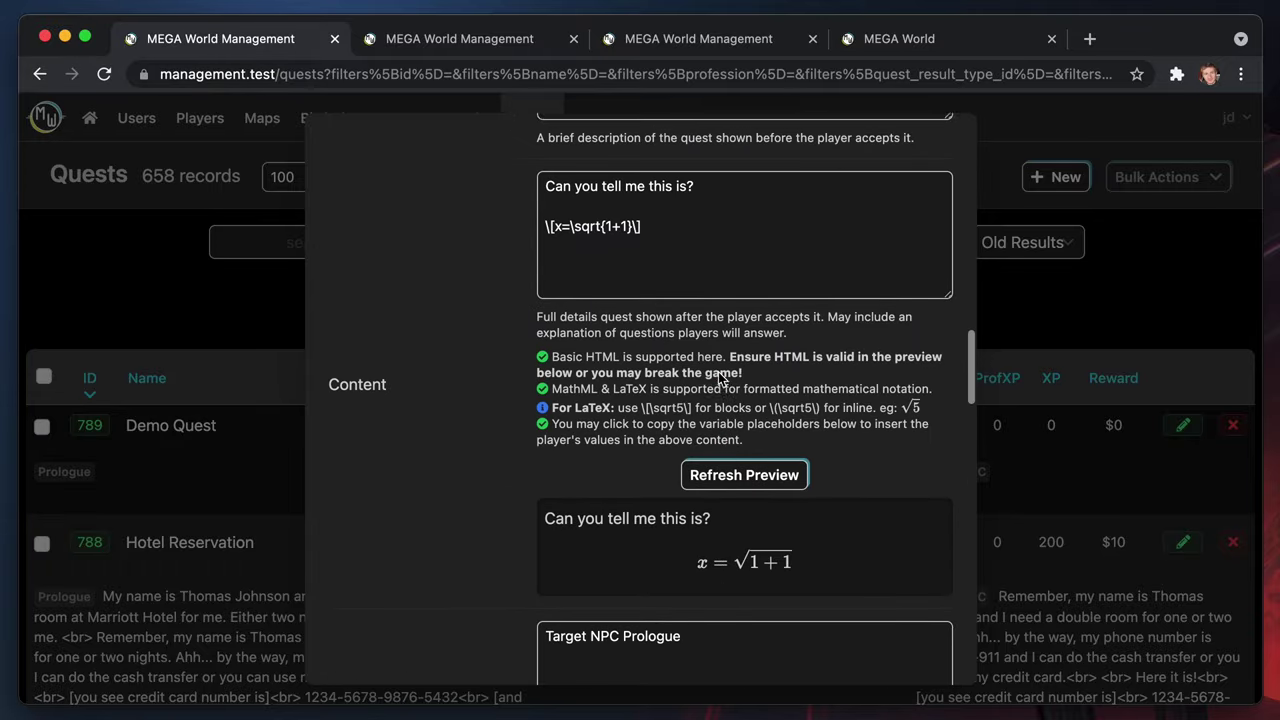
drag(645, 237, 406, 252)
key(super+c)
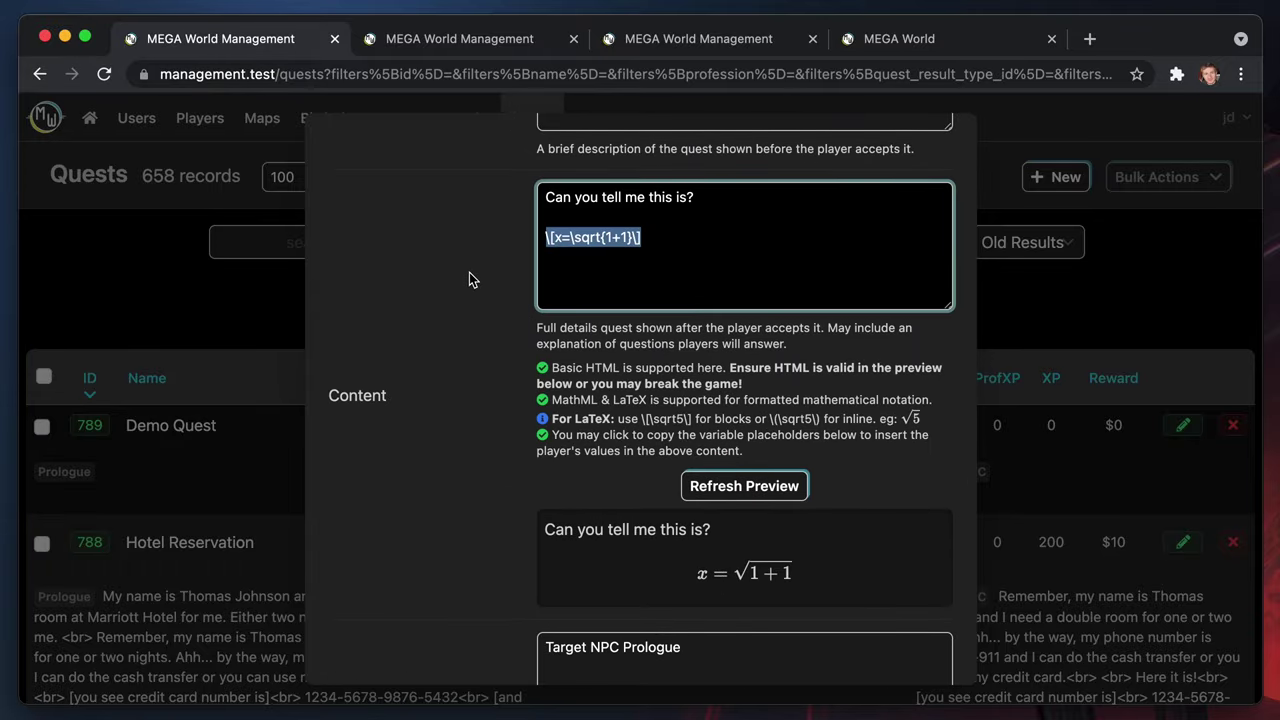
scroll(469, 280, down, 20)
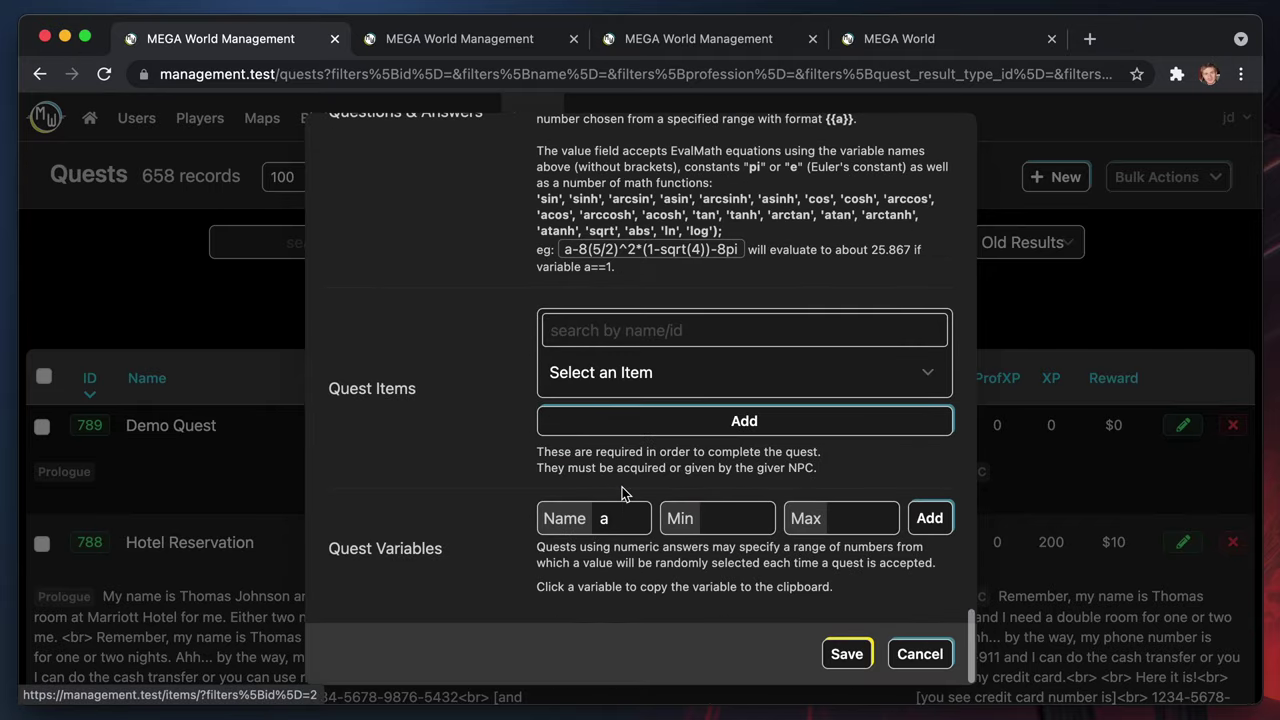
scroll(622, 487, up, 5)
click(649, 463)
key(super+v)
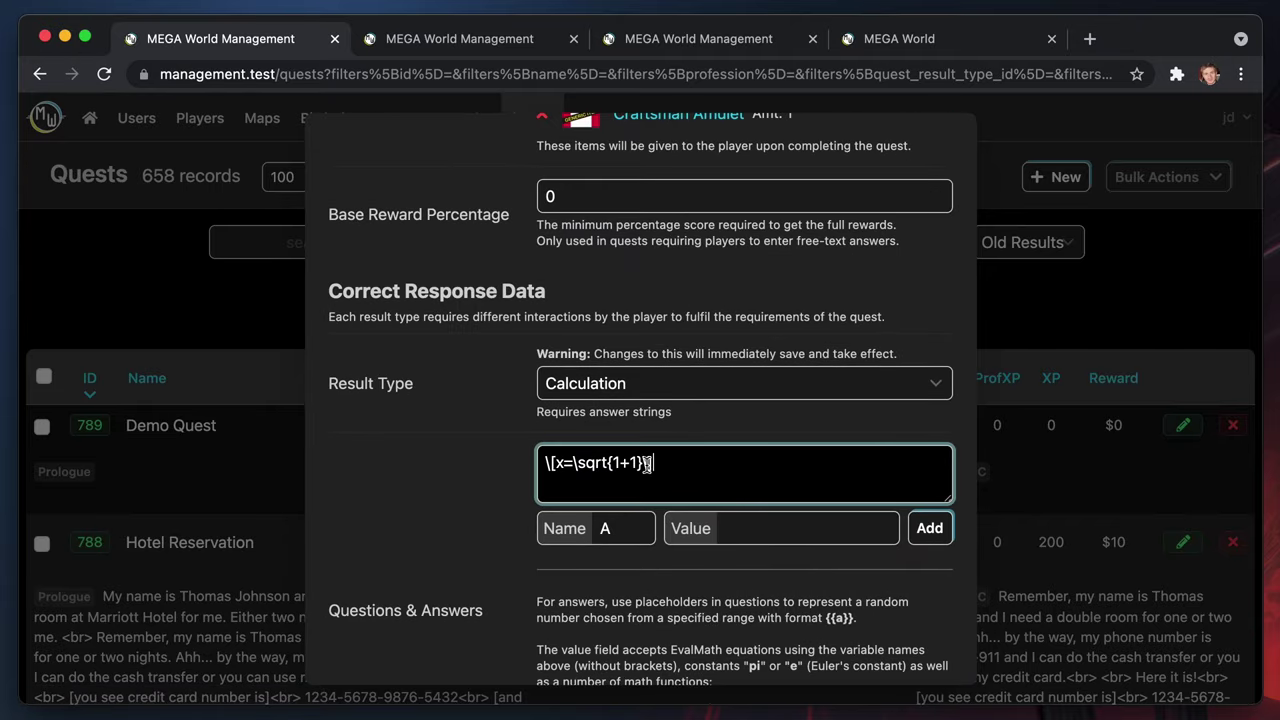
Calculate sqrt(2) and add the question with answer A set to 1.41
click(625, 528)
click(719, 532)
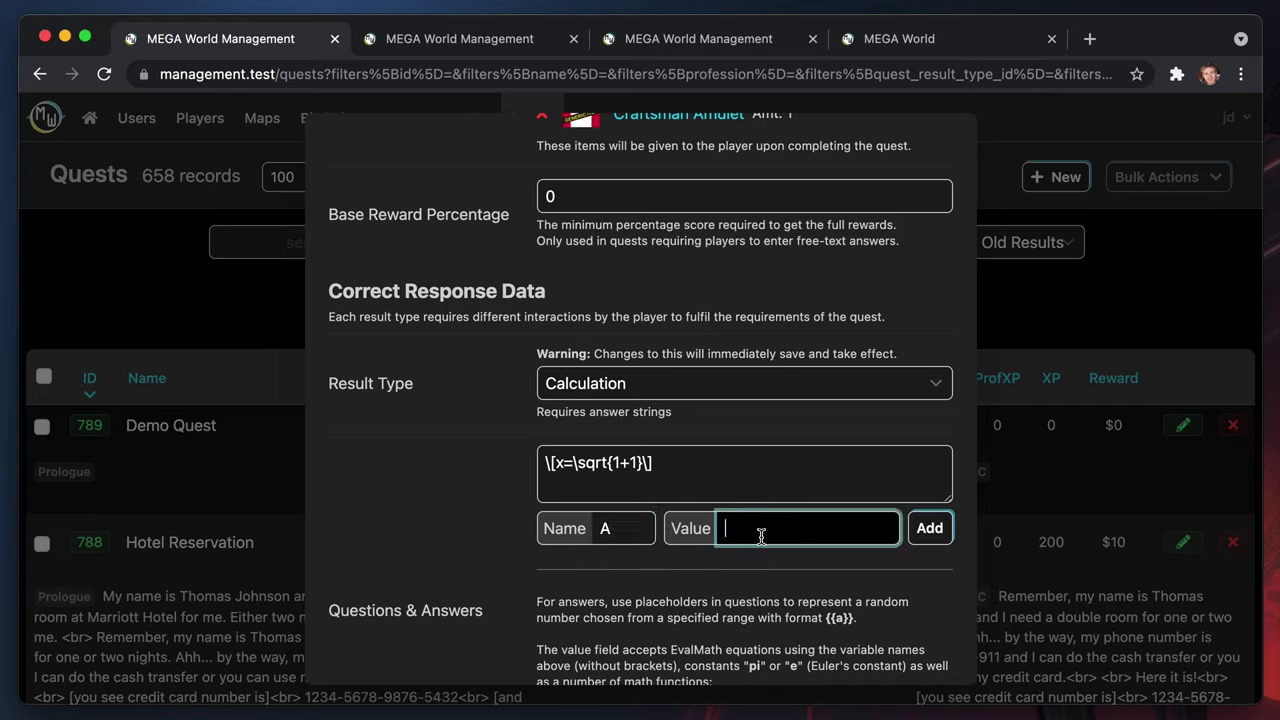
key(super+space)
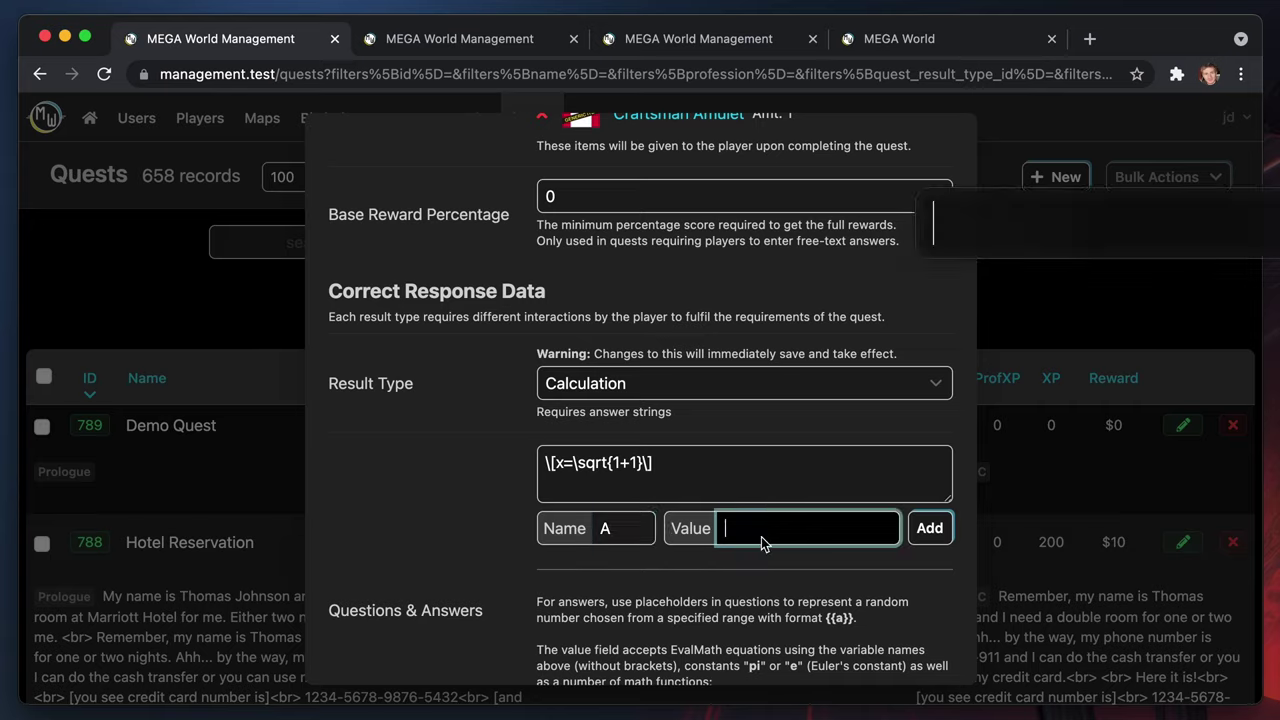
text(q)
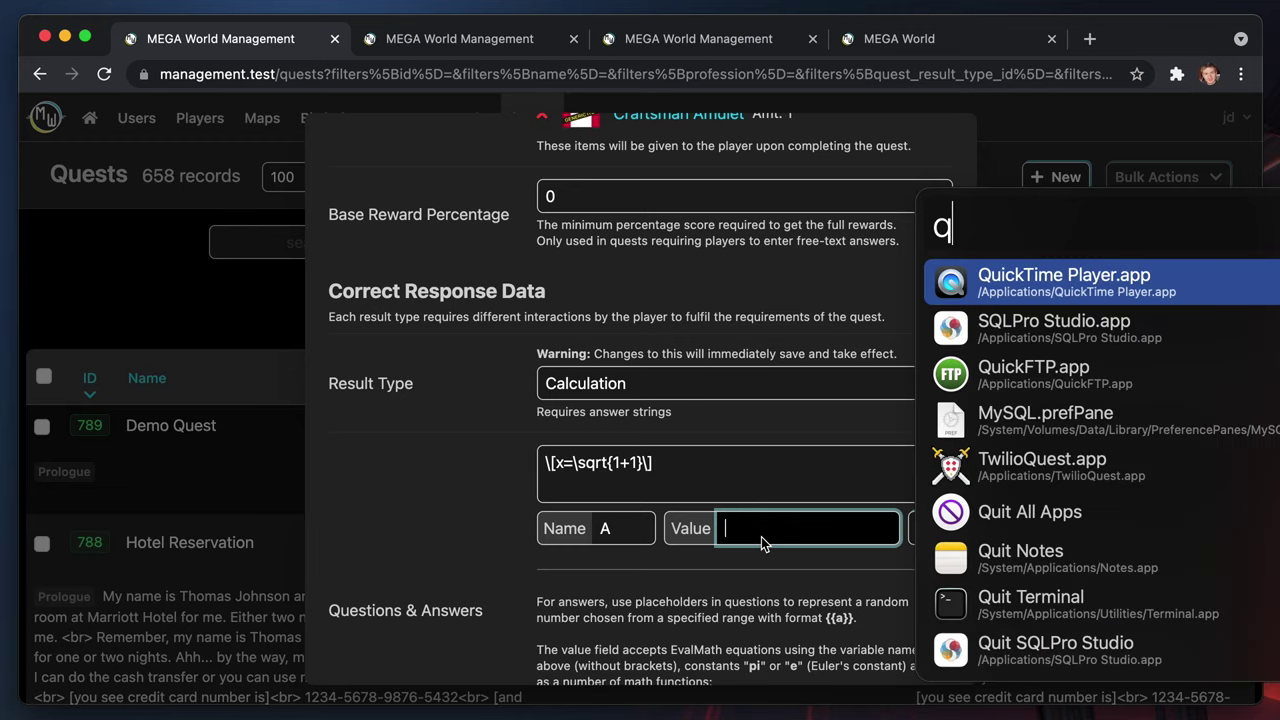
key(BackSpace)
text(=sqrt(2))
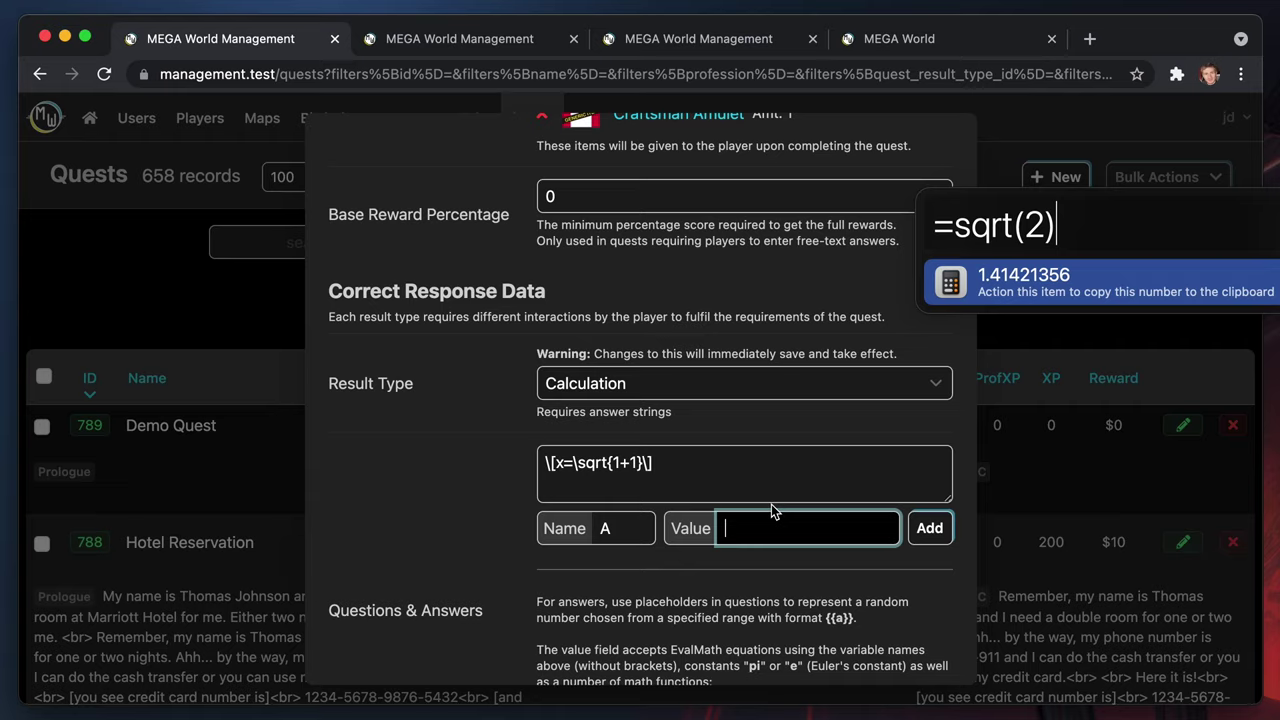
key(Return)
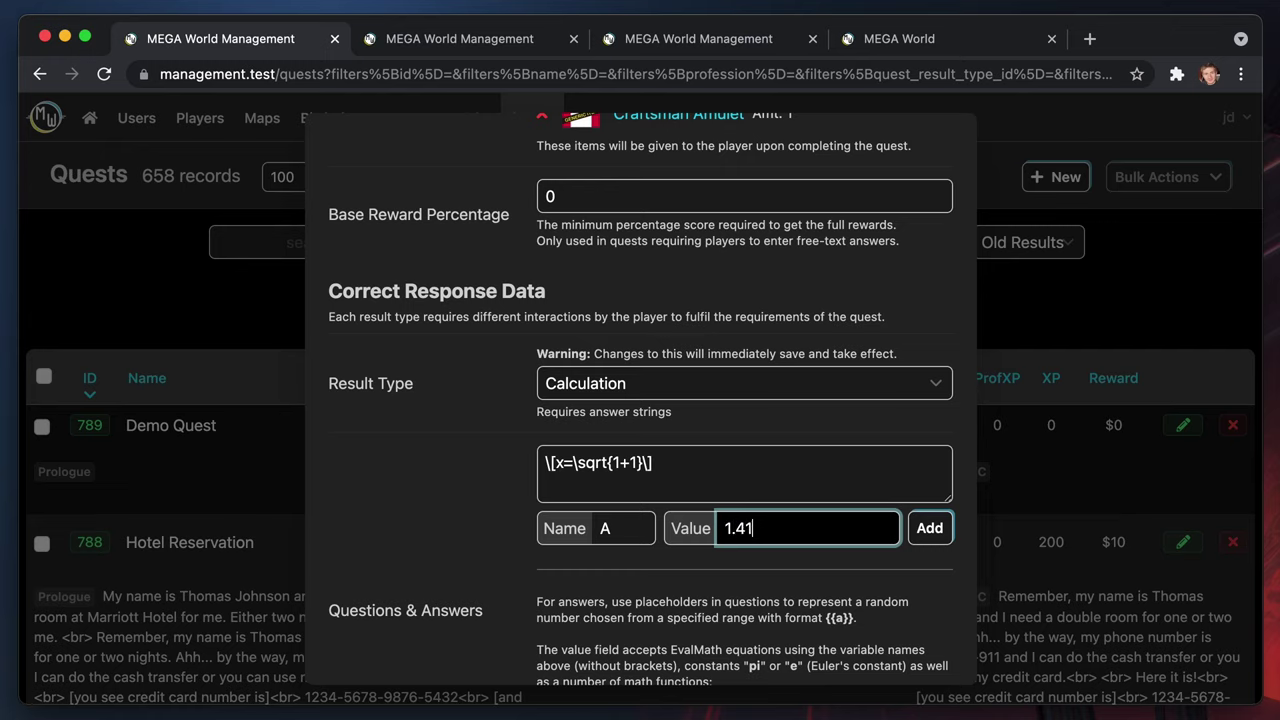
click(924, 535)
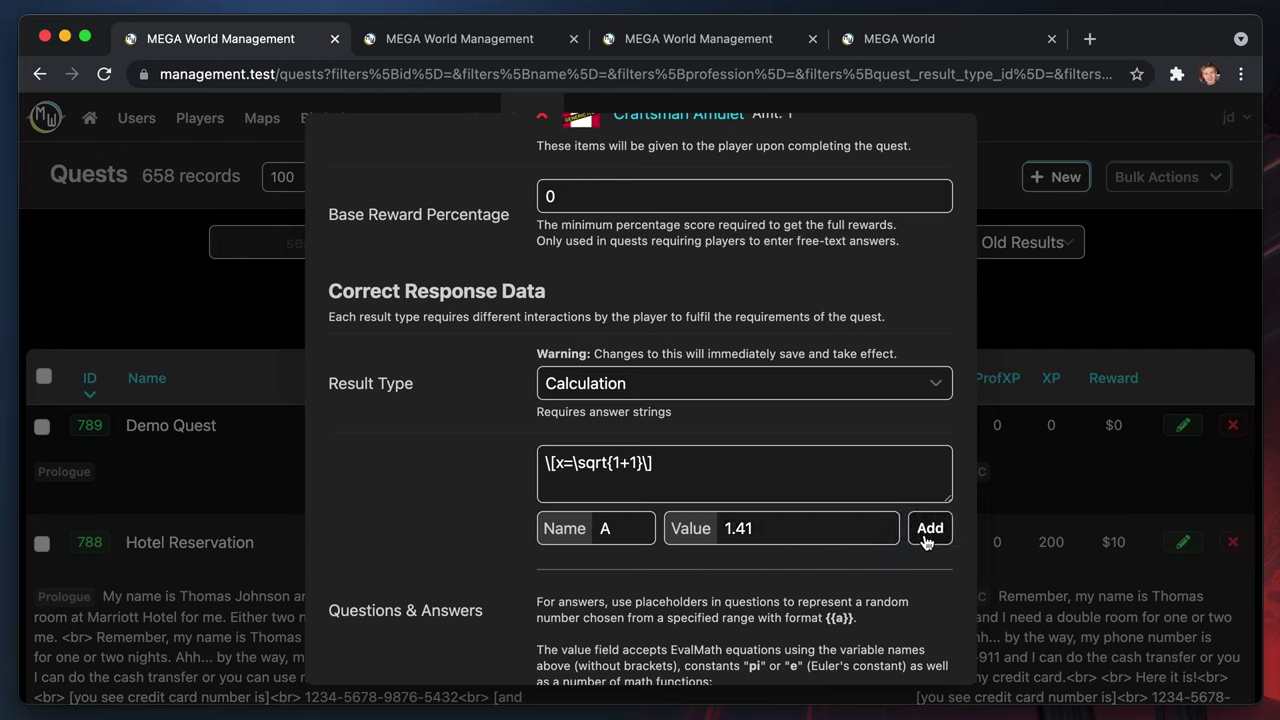
Replace the added question's answer A with the expression sqrt(2)
scroll(785, 593, down, 5)
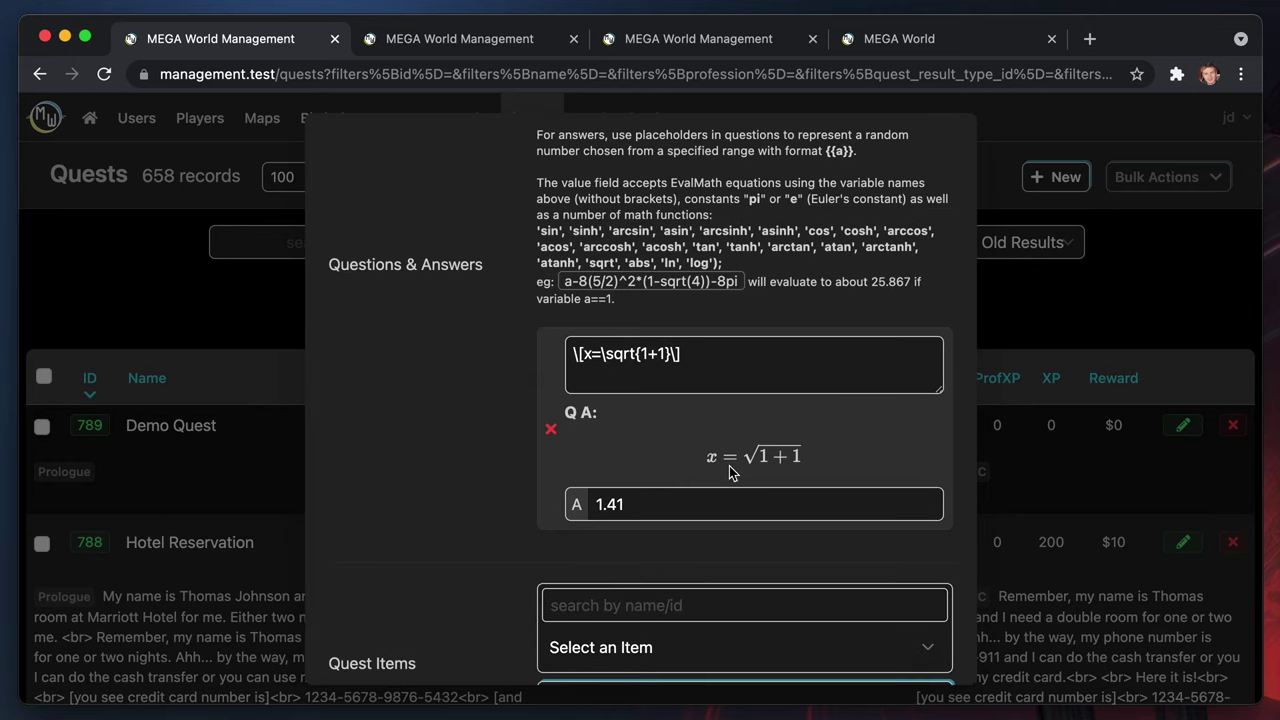
scroll(726, 566, down, 1)
scroll(726, 566, down, 5)
scroll(706, 329, up, 3)
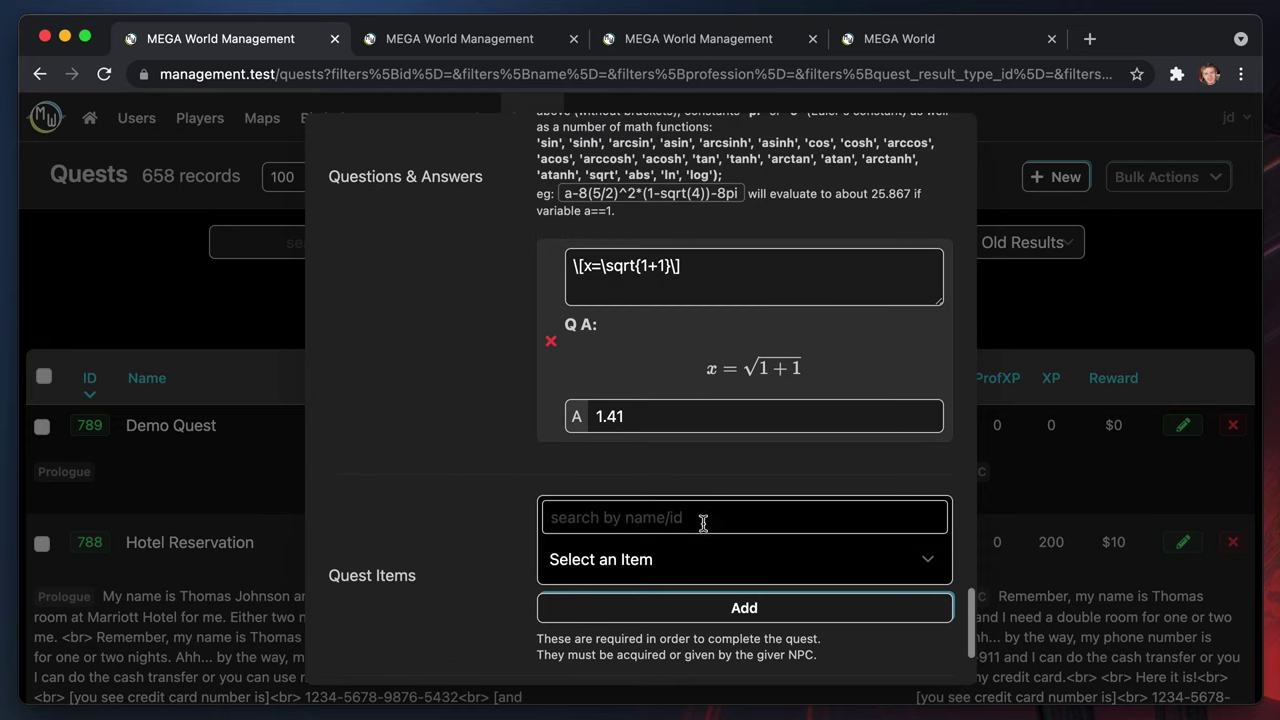
scroll(704, 528, down, 3)
scroll(704, 532, up, 5)
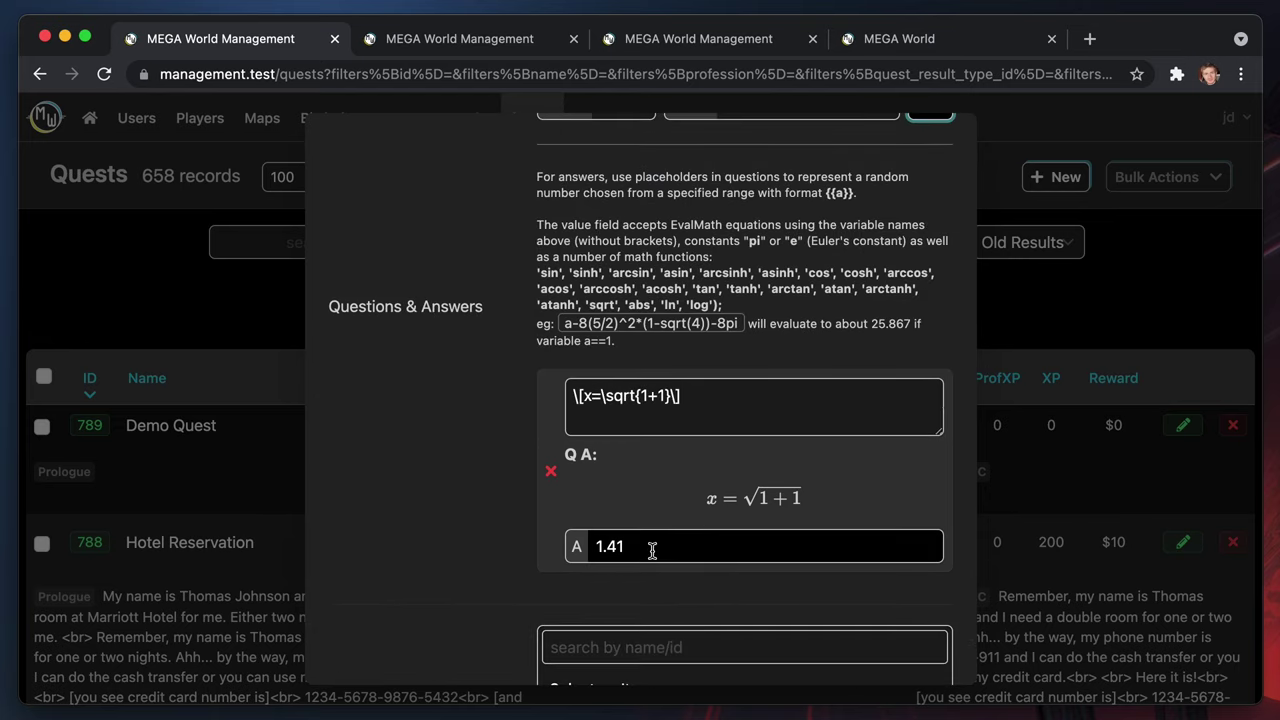
scroll(663, 600, up, 1)
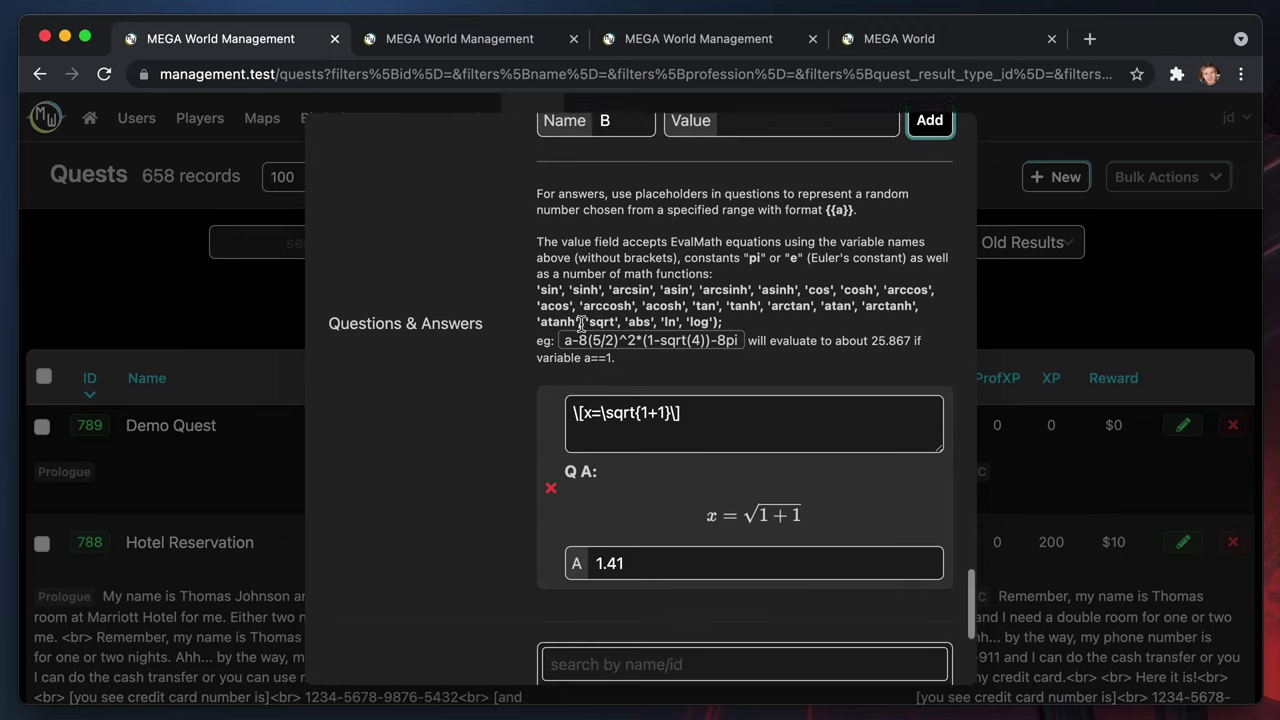
click(671, 555)
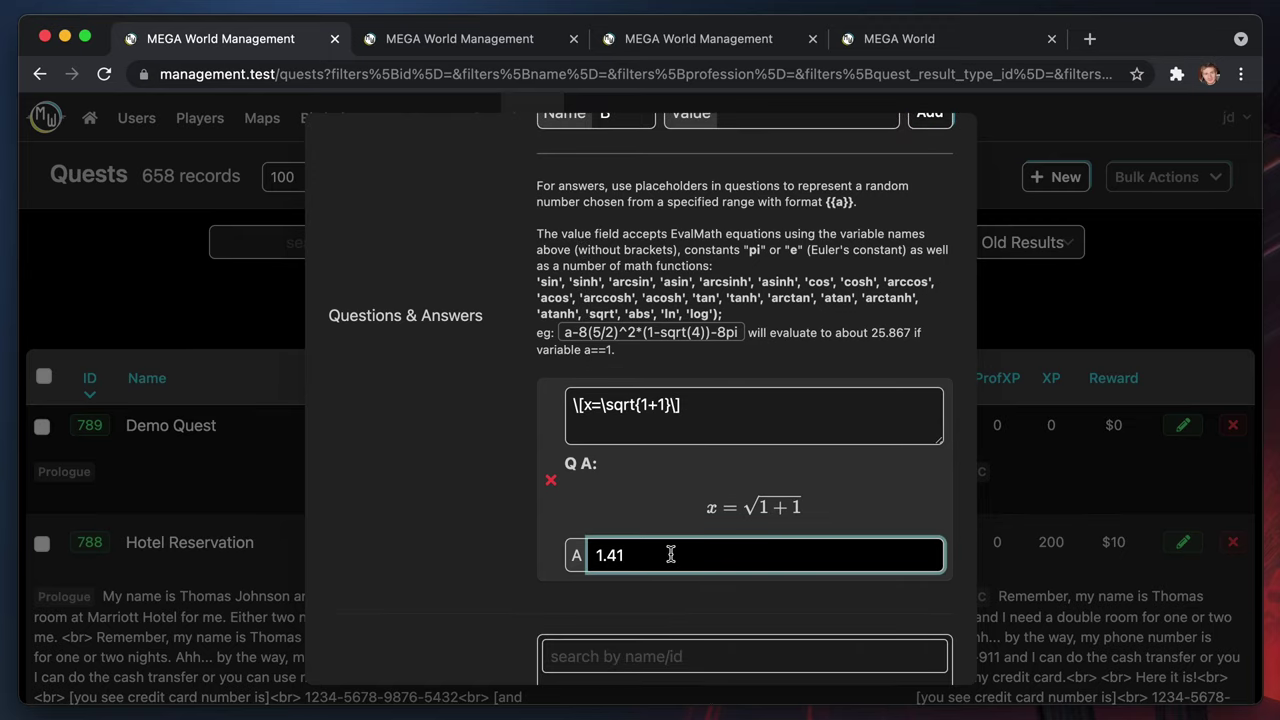
key(BackSpace)
key(BackSpace)
key(BackSpace)
key(BackSpace)
text(sqrt(2))
key(BackSpace)
text())
Add a quest variable a with a minimum of 1 and a maximum of 3
scroll(652, 567, down, 6)
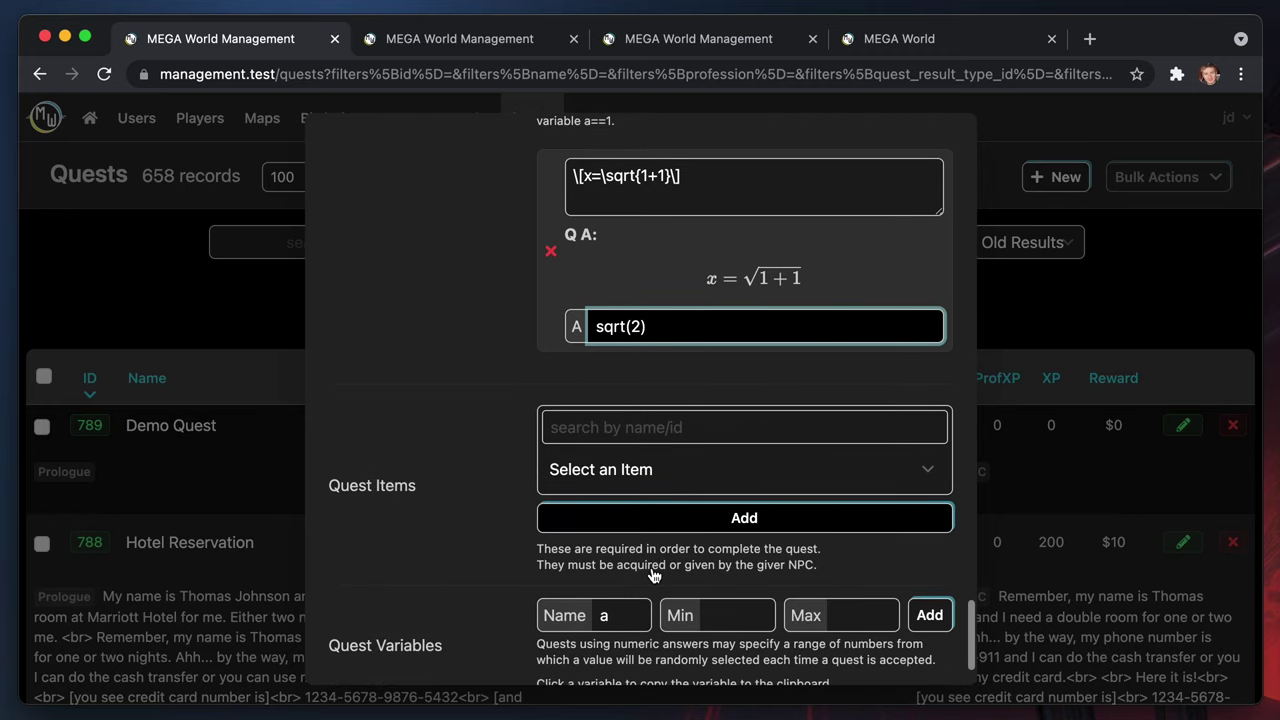
click(735, 519)
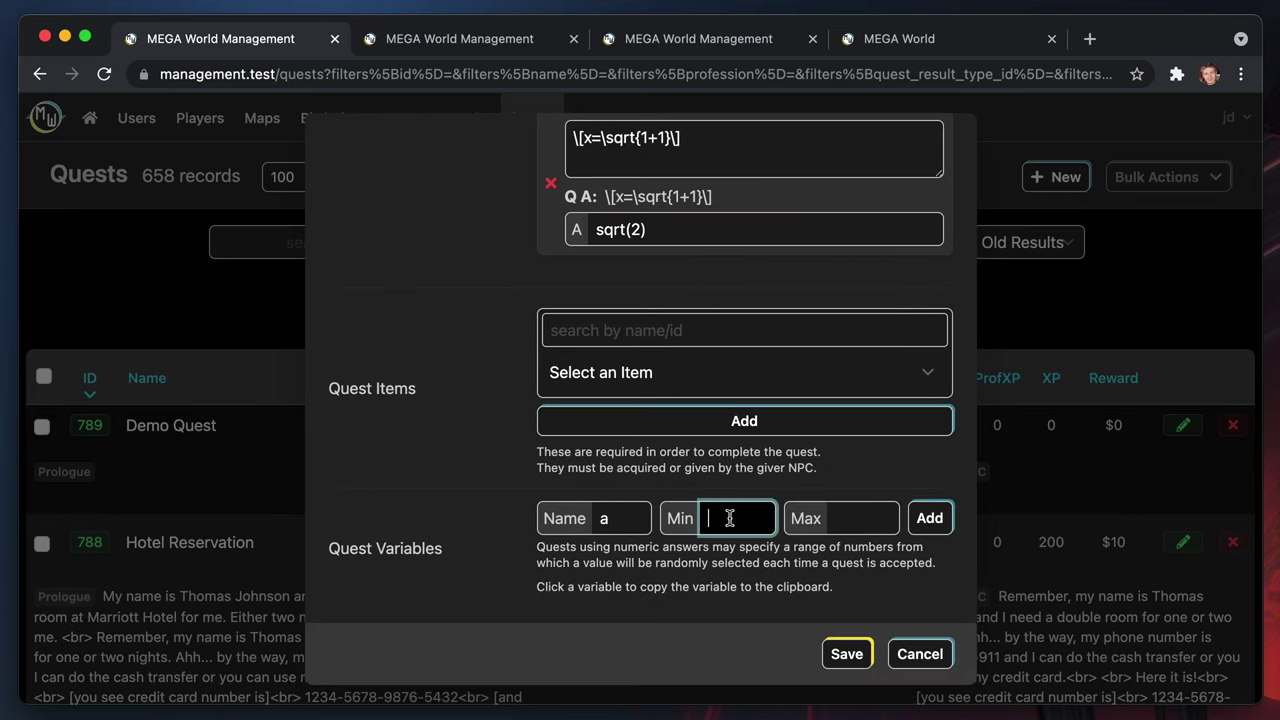
click(877, 527)
text(3)
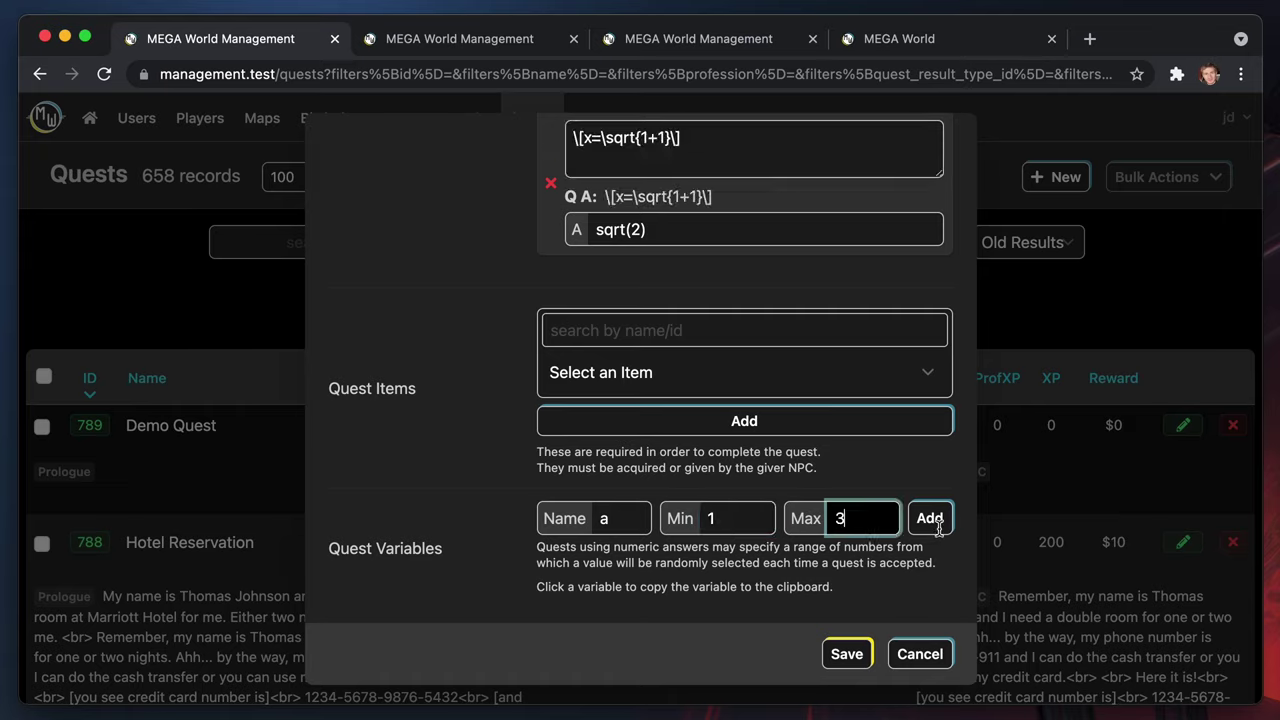
click(936, 530)
Copy the variable a and replace the 2 inside answer A's square root with a variable-based expression that adds 1
scroll(753, 400, up, 4)
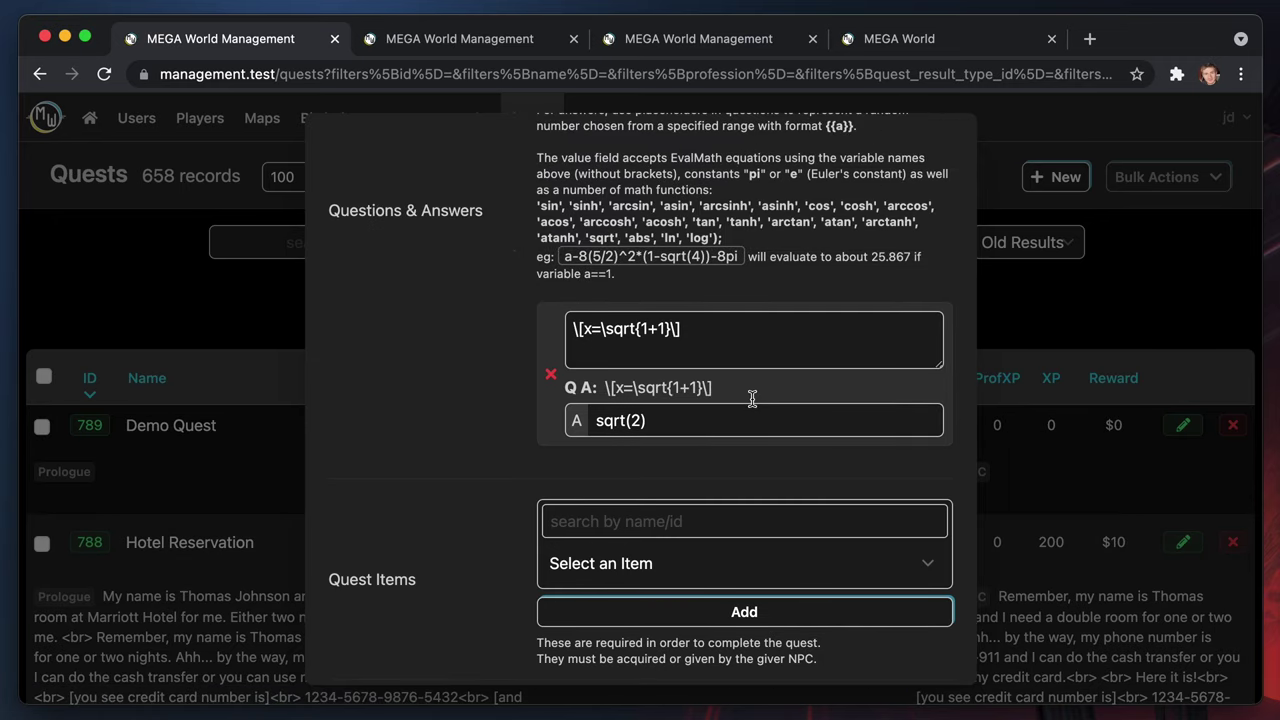
scroll(752, 398, down, 5)
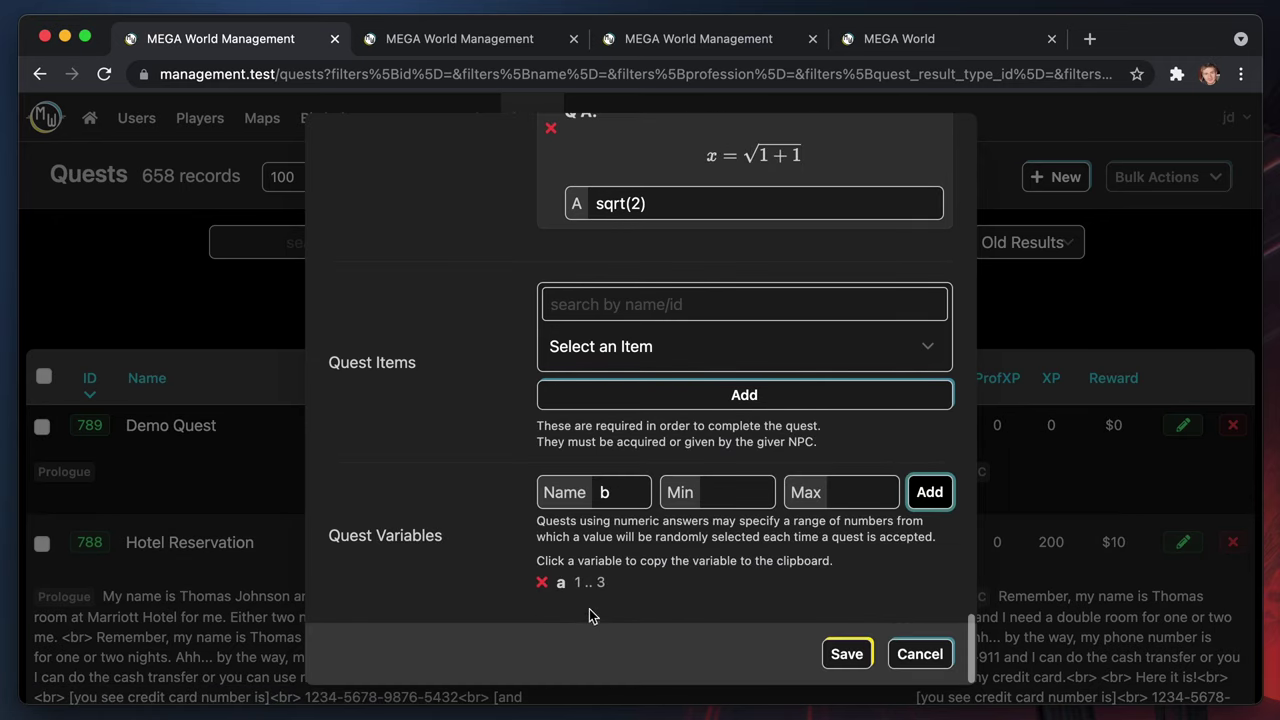
click(561, 586)
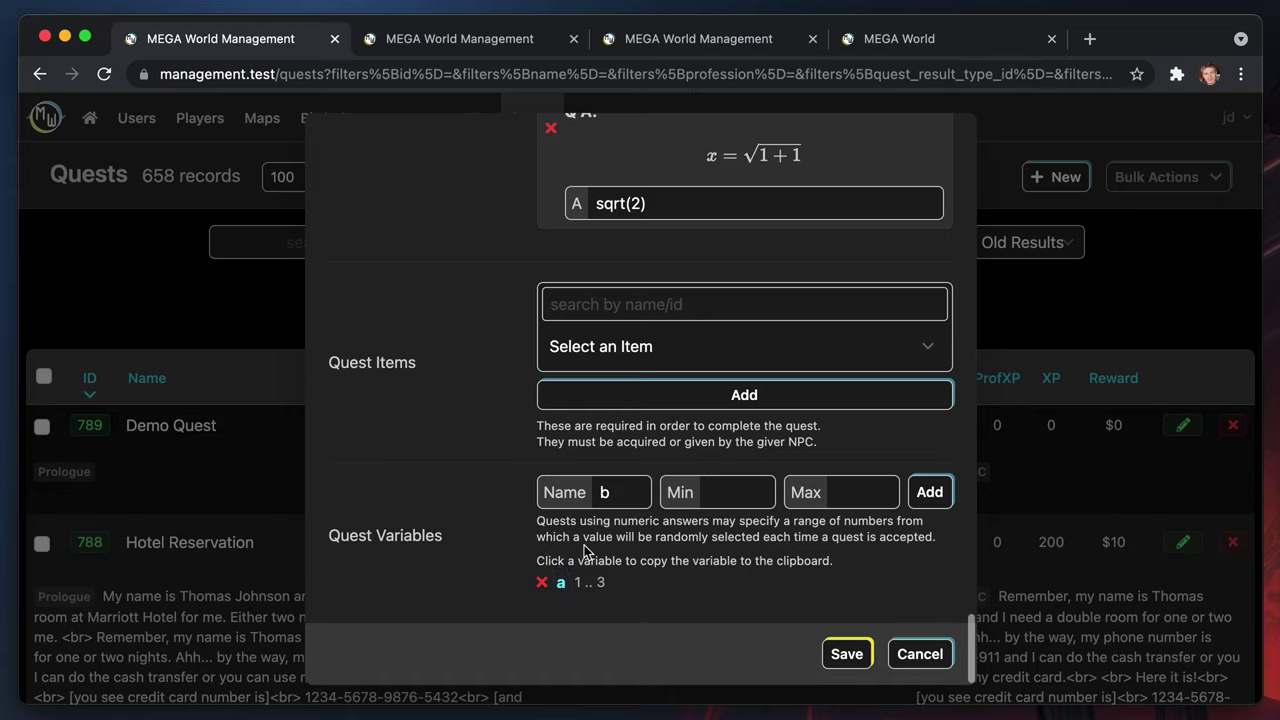
click(630, 205)
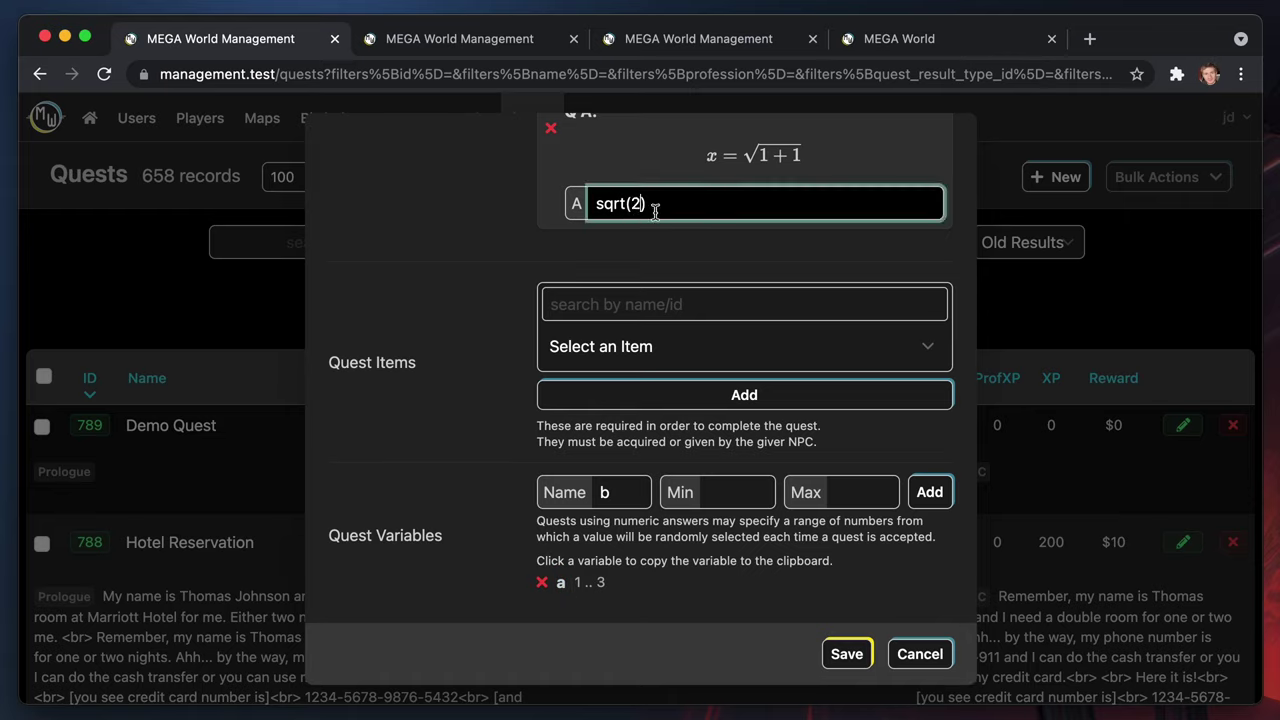
key(BackSpace)
text(+1)
drag(676, 204, 632, 228)
click(636, 207)
scroll(636, 211, up, 10)
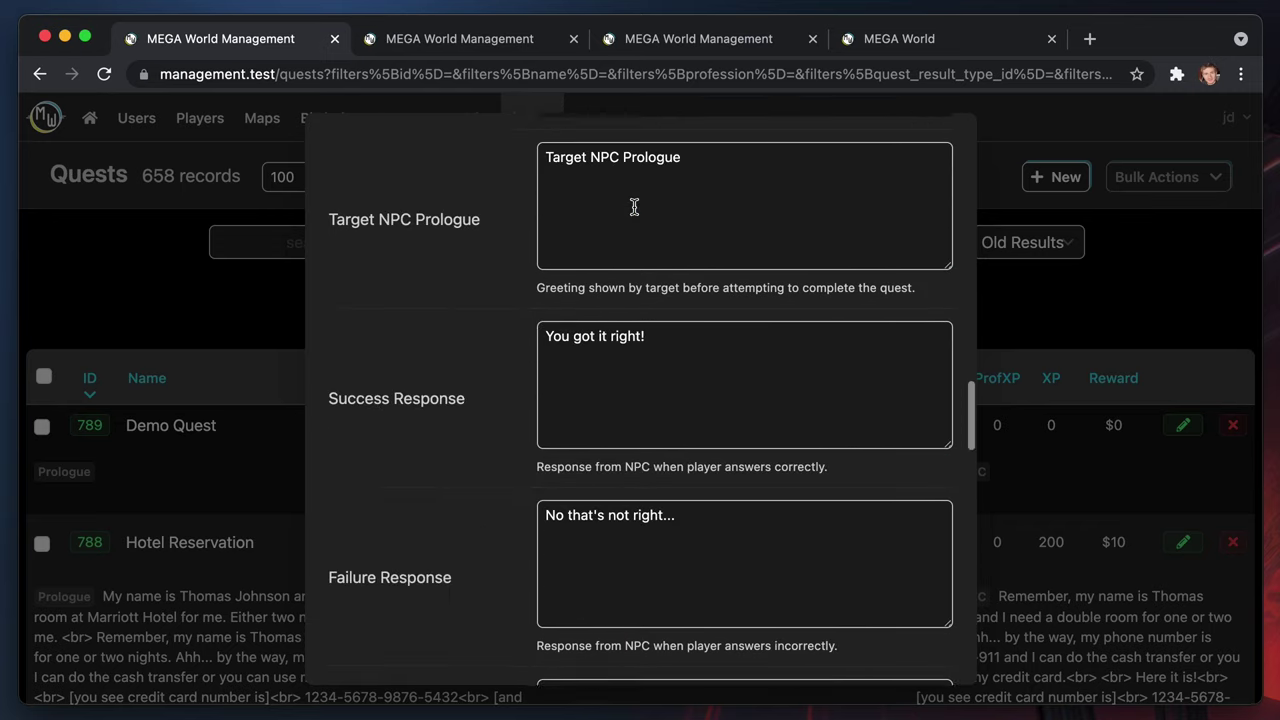
scroll(634, 207, up, 10)
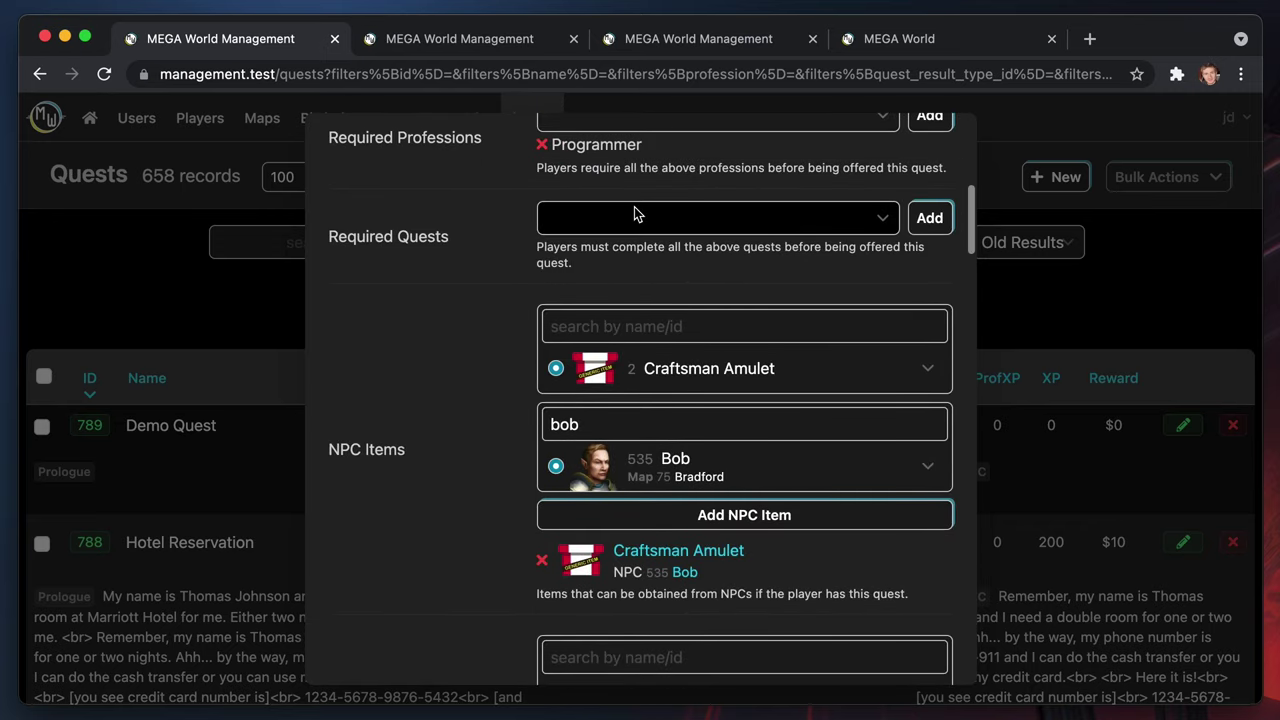
Remove the square root formula from the quest's content and reword it to "Can you tell me what this is?"
scroll(634, 206, up, 8)
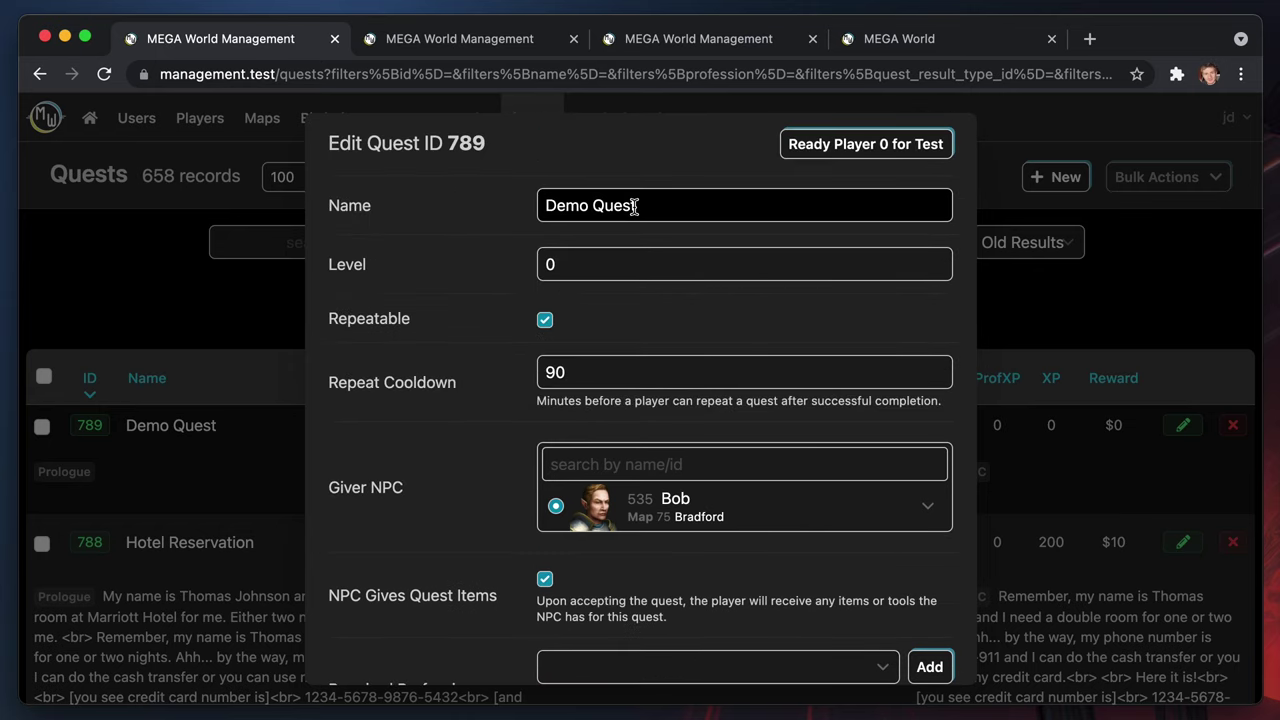
scroll(634, 206, down, 8)
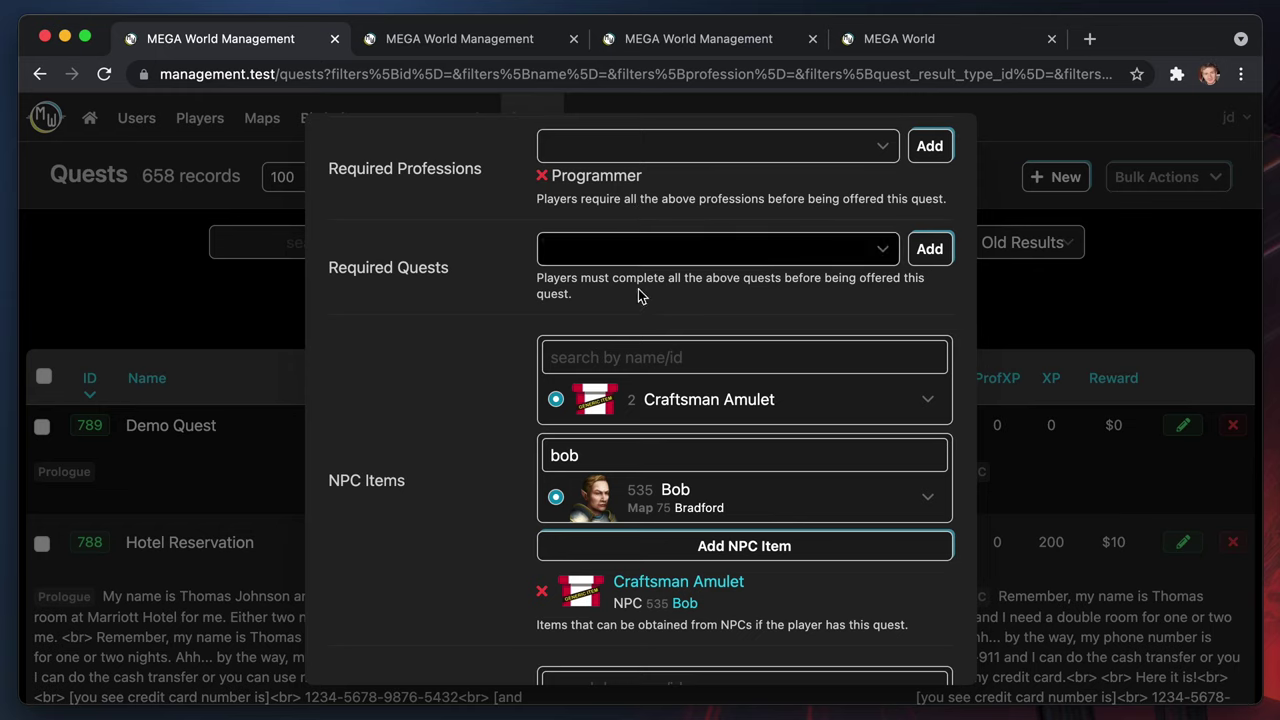
scroll(638, 290, down, 7)
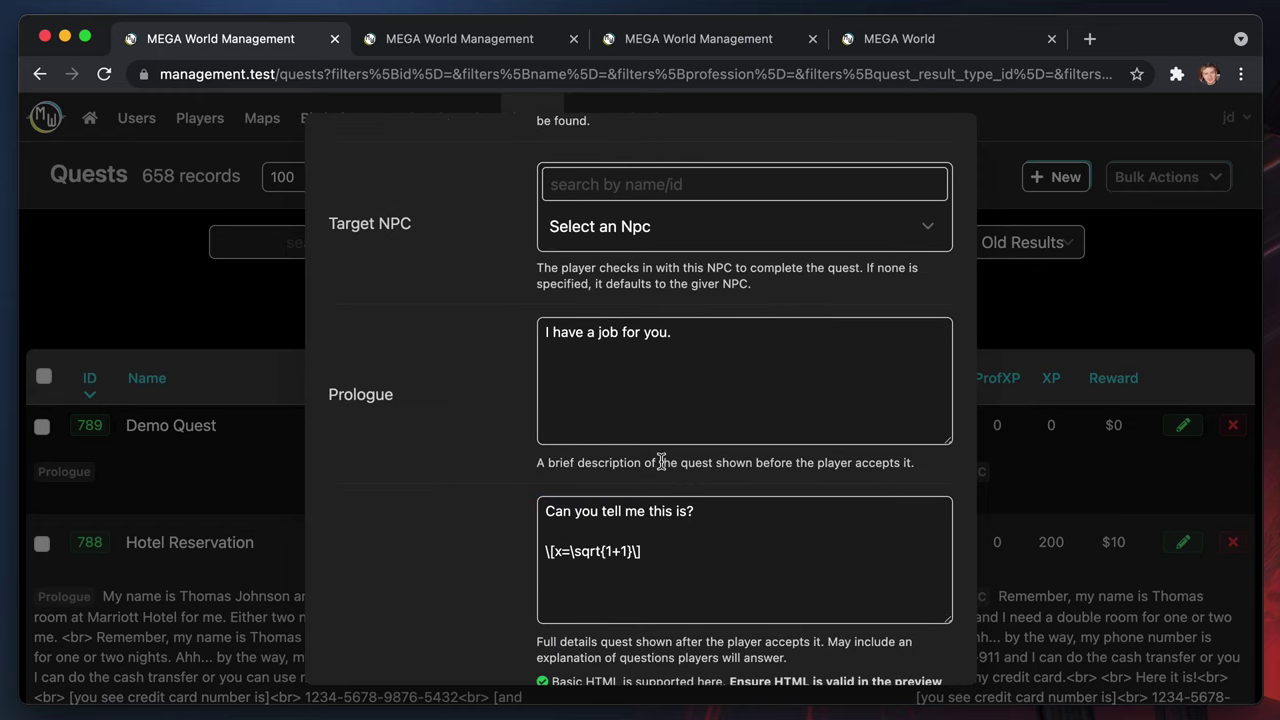
scroll(661, 461, down, 5)
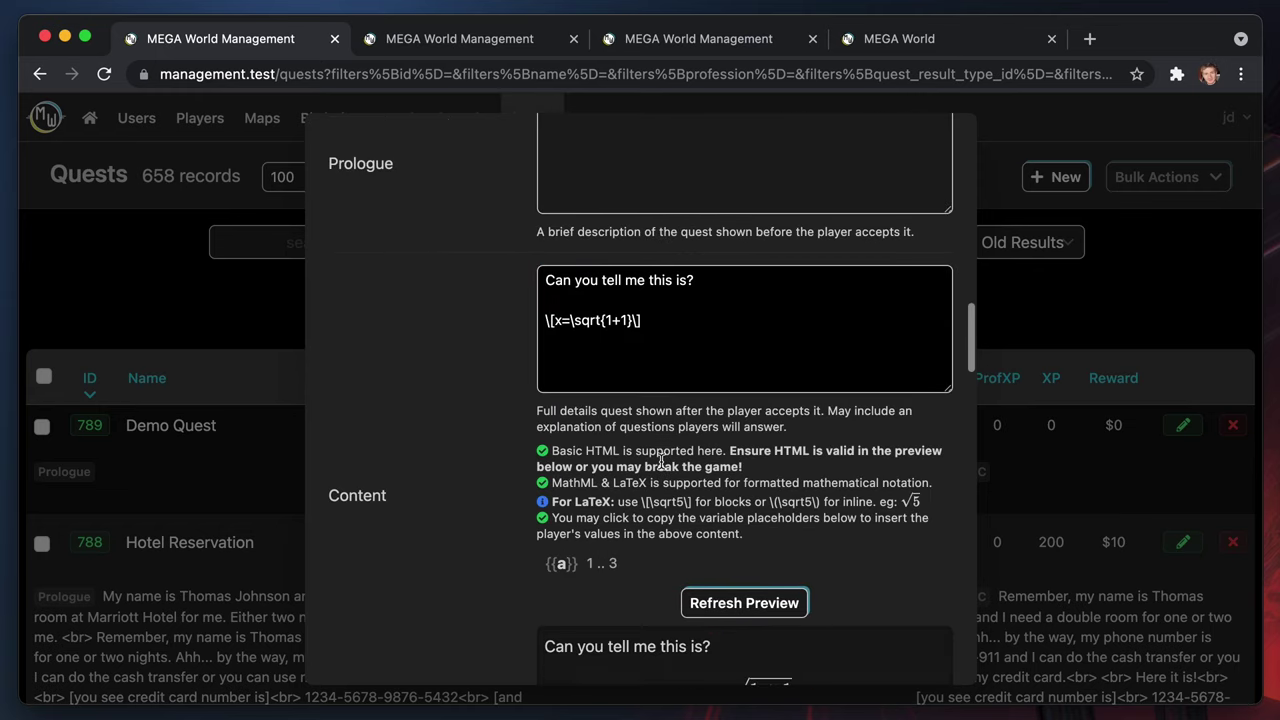
scroll(661, 461, down, 10)
scroll(661, 461, up, 15)
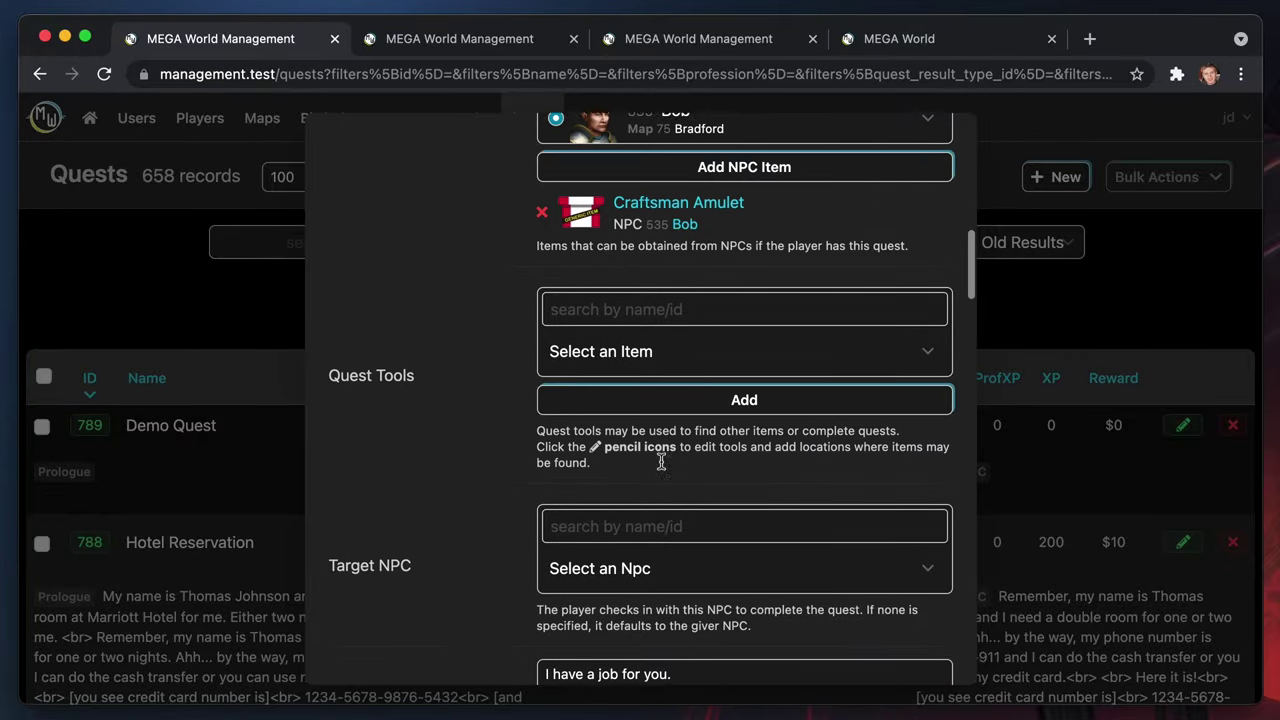
scroll(661, 461, down, 10)
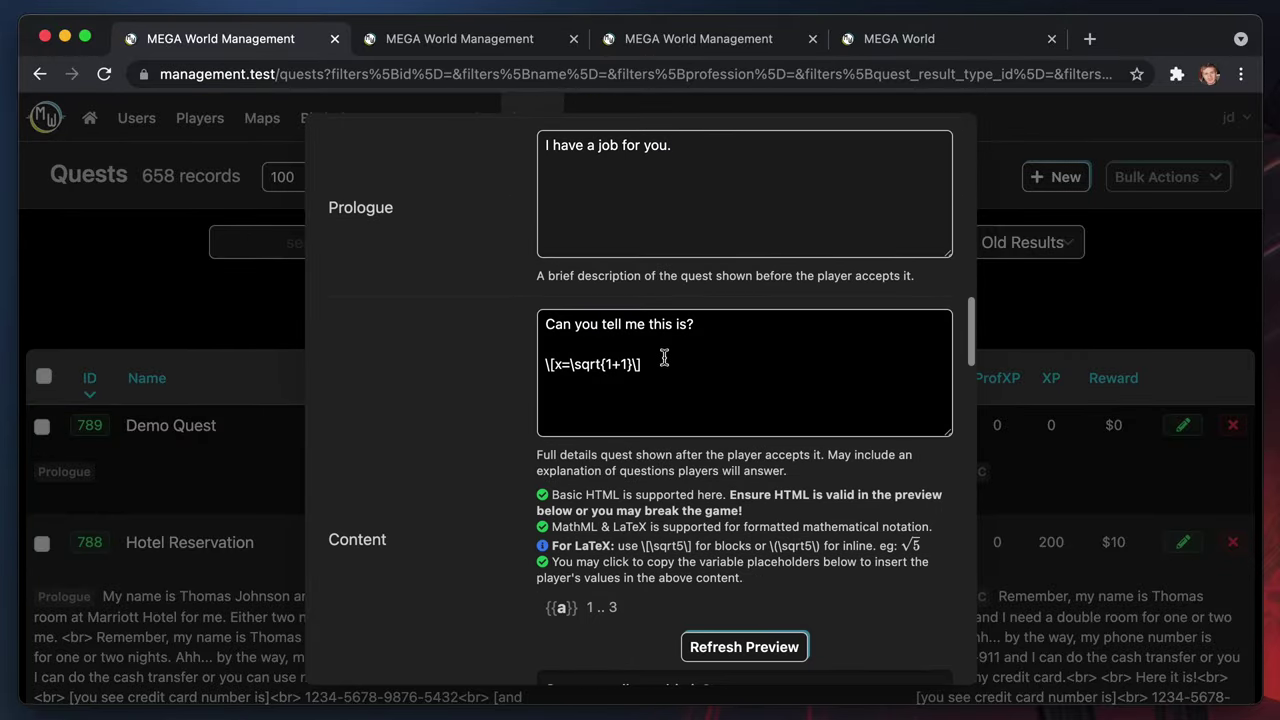
drag(664, 358, 335, 361)
key(BackSpace)
key(BackSpace)
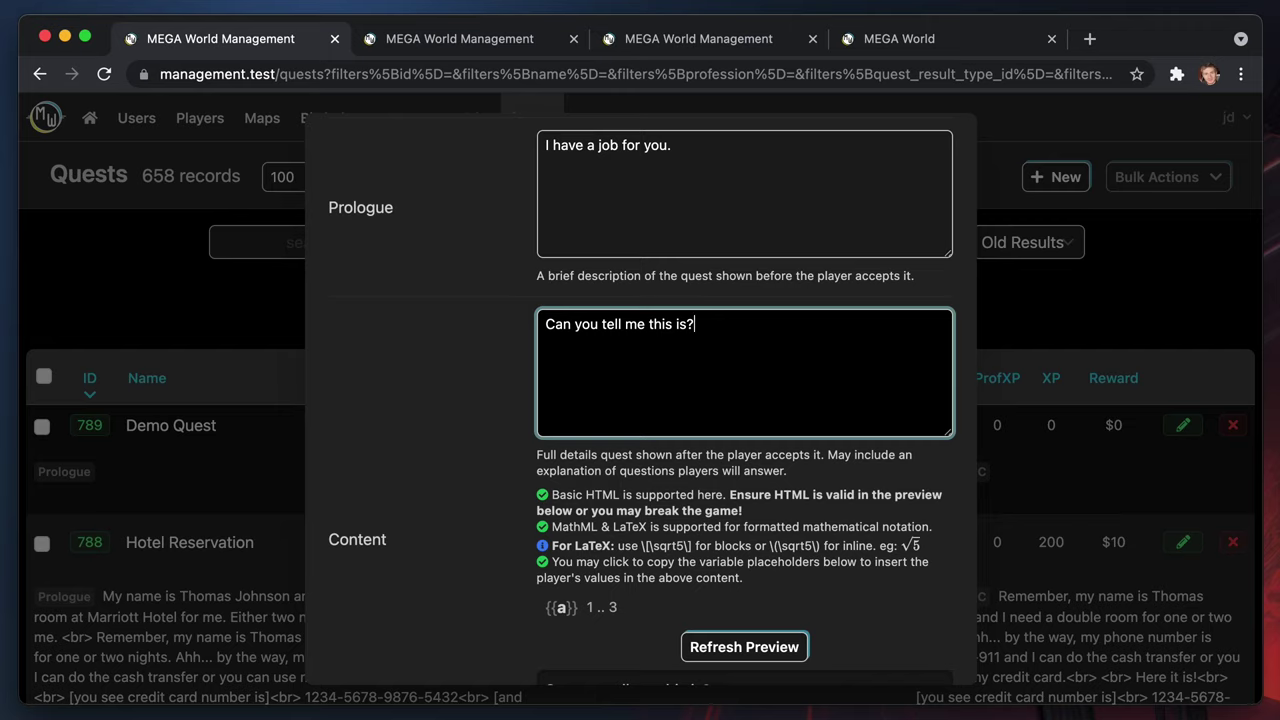
text(what)
Compare question A's formula and answer expression with the placeholder instructions and the defined quest variable a
scroll(346, 422, down, 6)
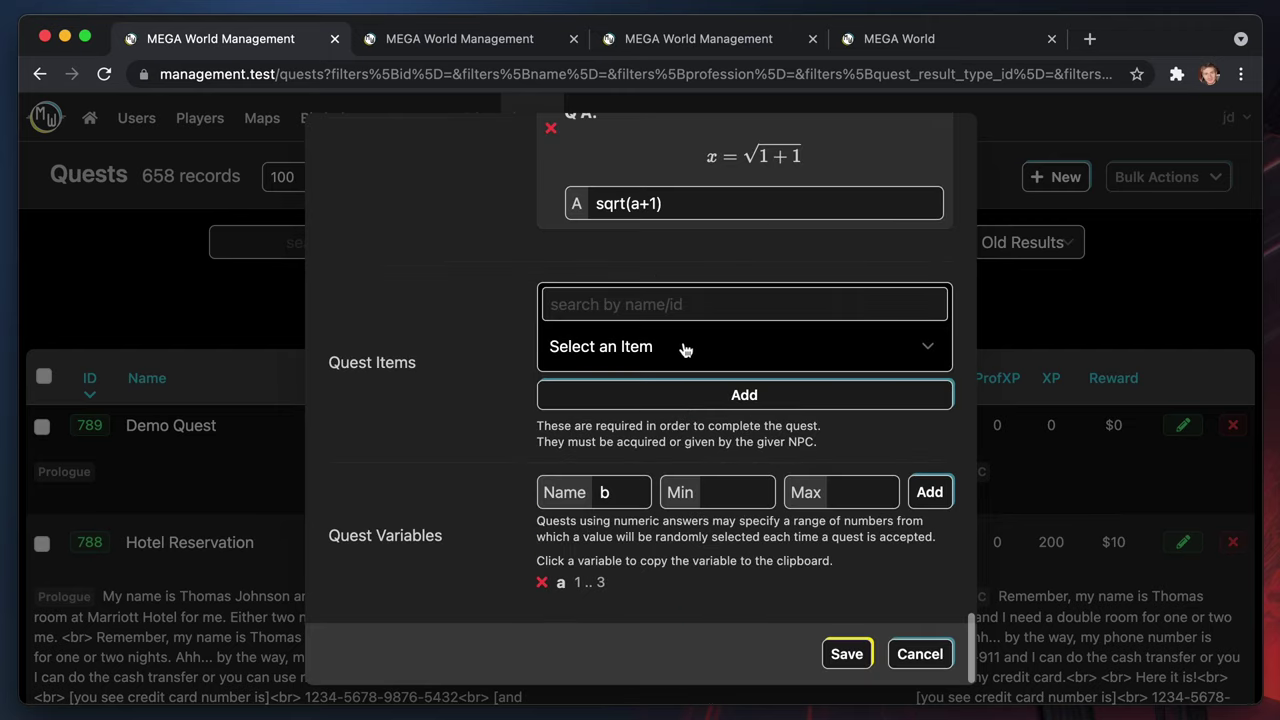
click(689, 207)
scroll(689, 210, up, 3)
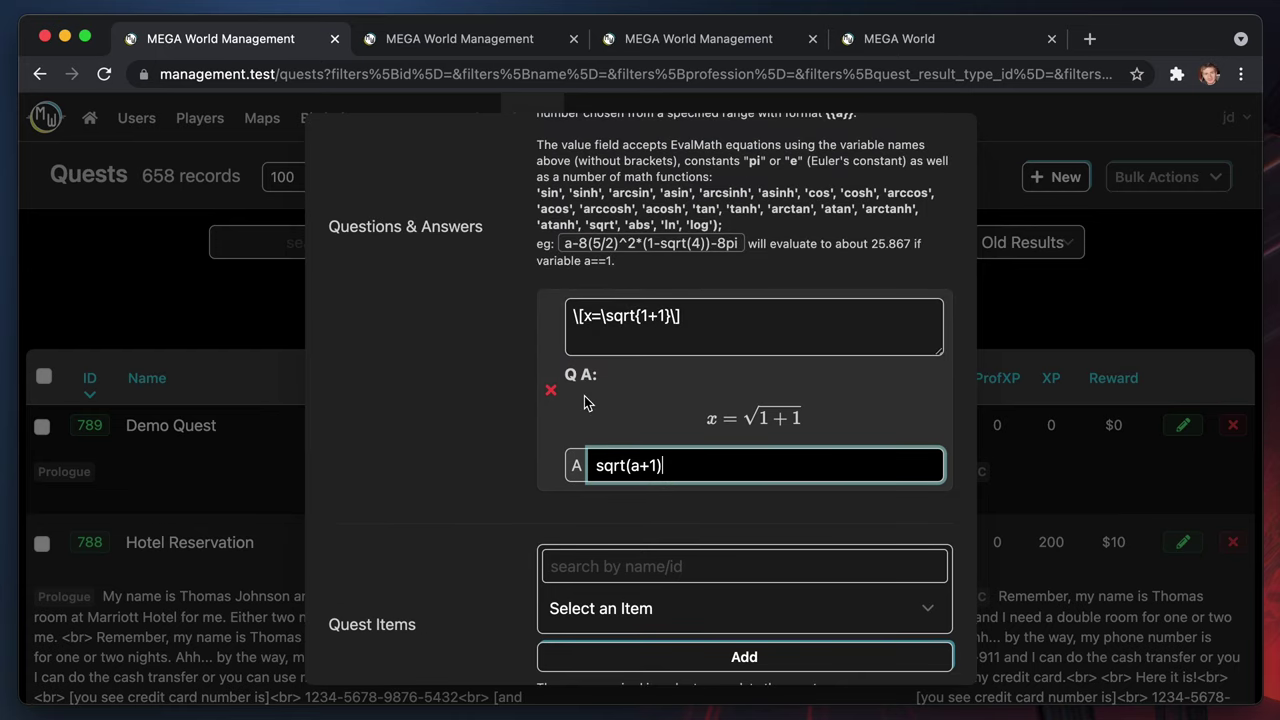
scroll(643, 555, down, 3)
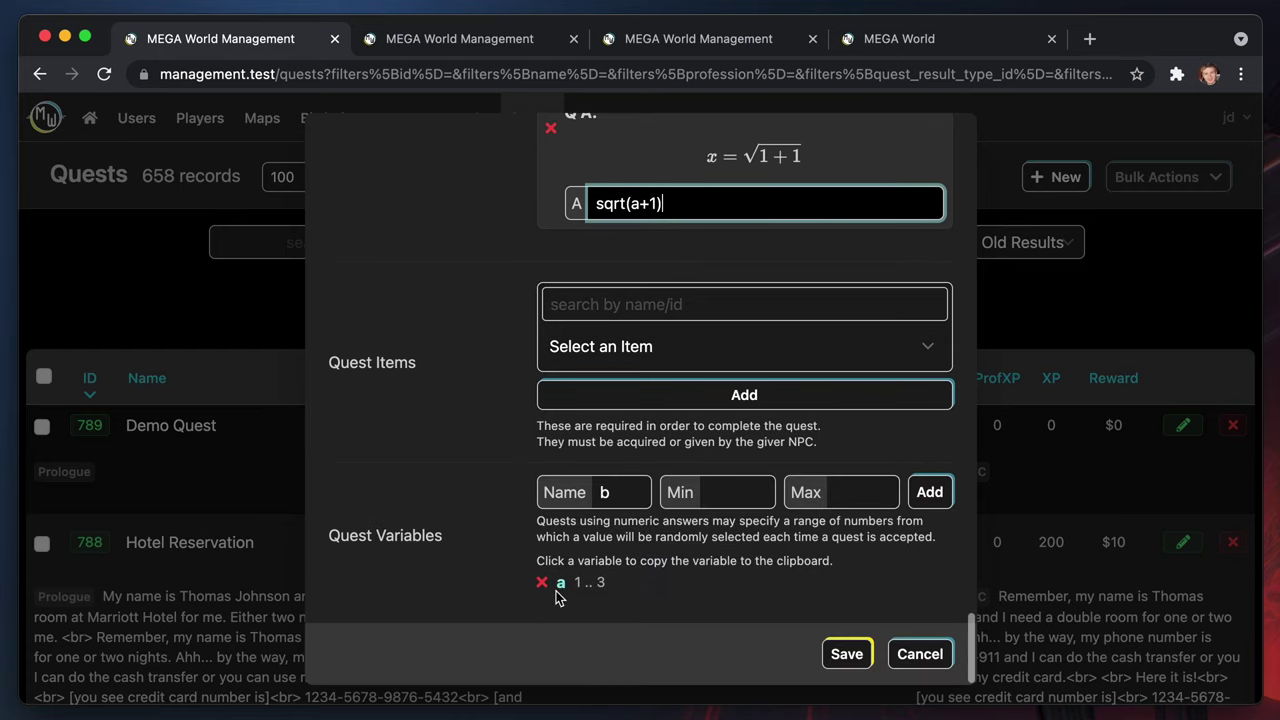
click(560, 585)
scroll(566, 591, up, 5)
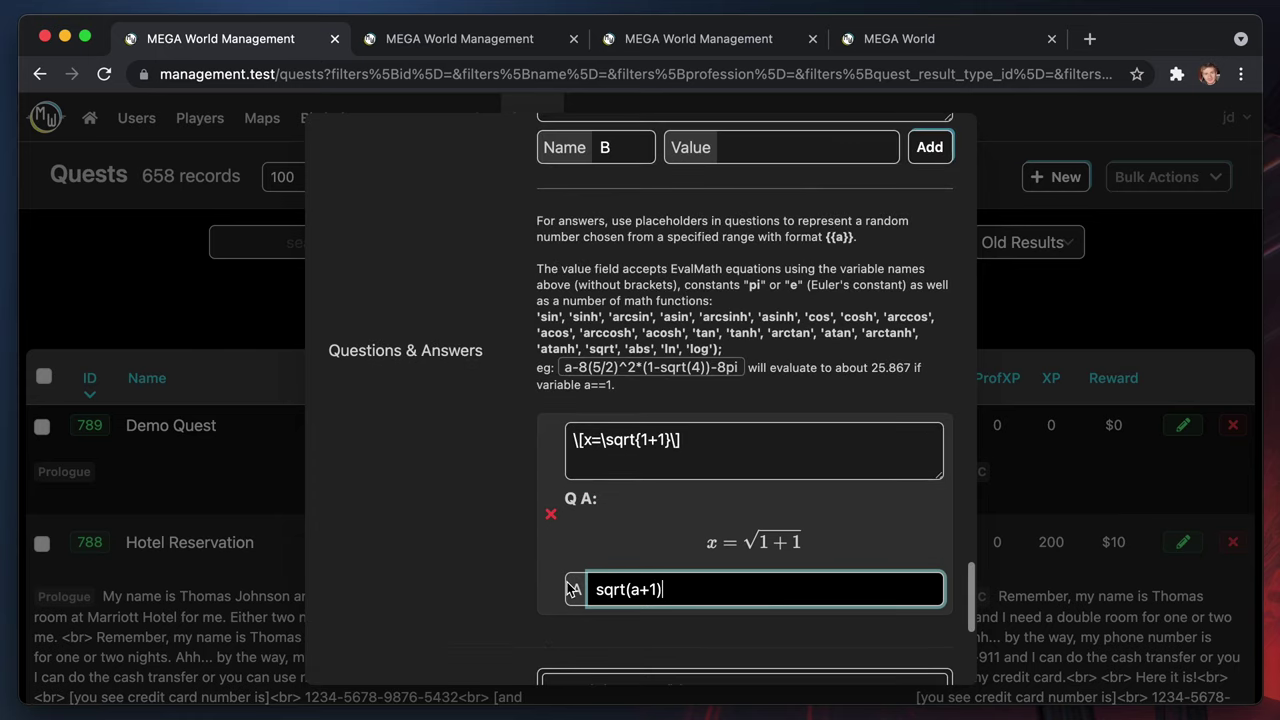
scroll(565, 588, down, 5)
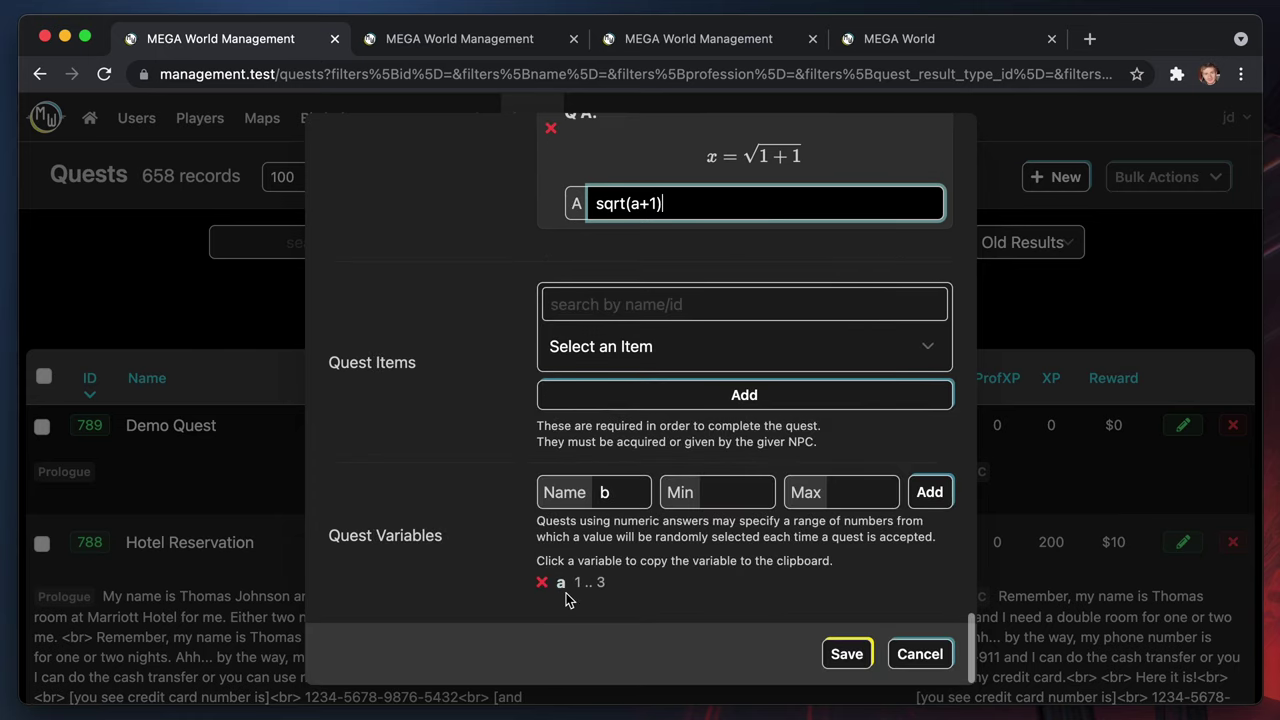
scroll(592, 537, up, 4)
scroll(592, 537, up, 3)
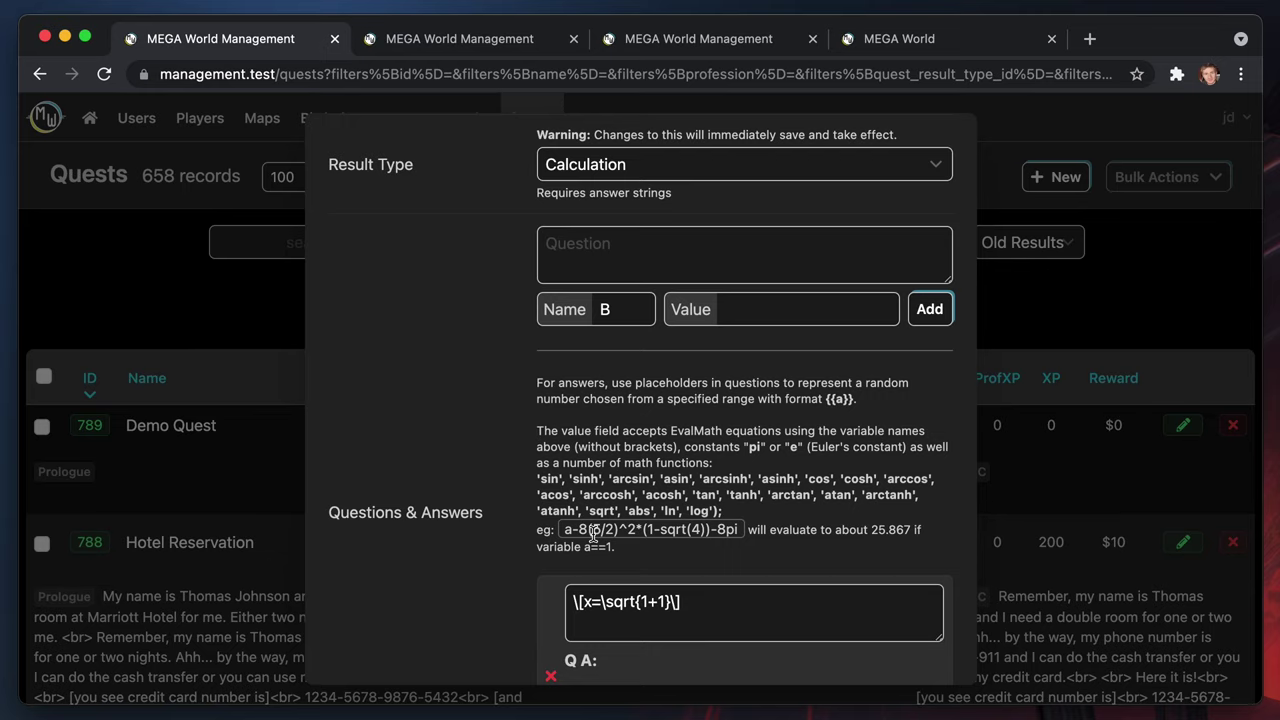
scroll(592, 535, down, 3)
scroll(657, 449, up, 3)
scroll(665, 400, down, 5)
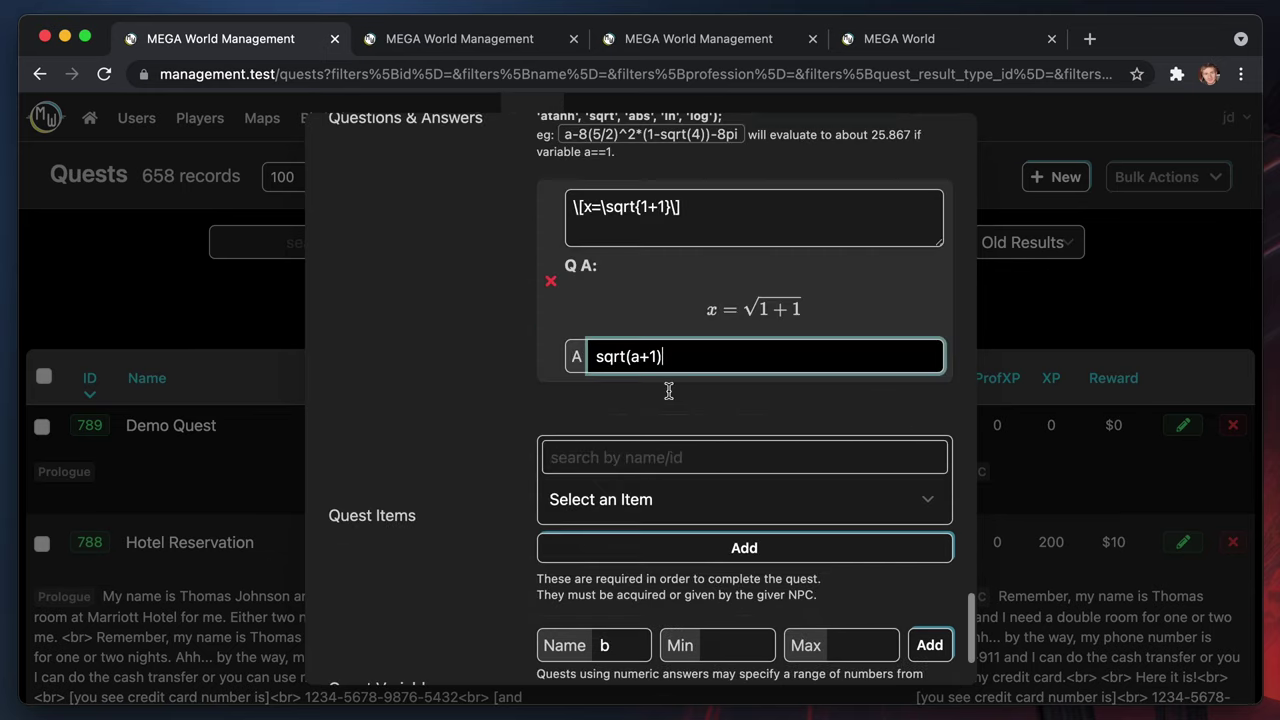
scroll(669, 391, down, 3)
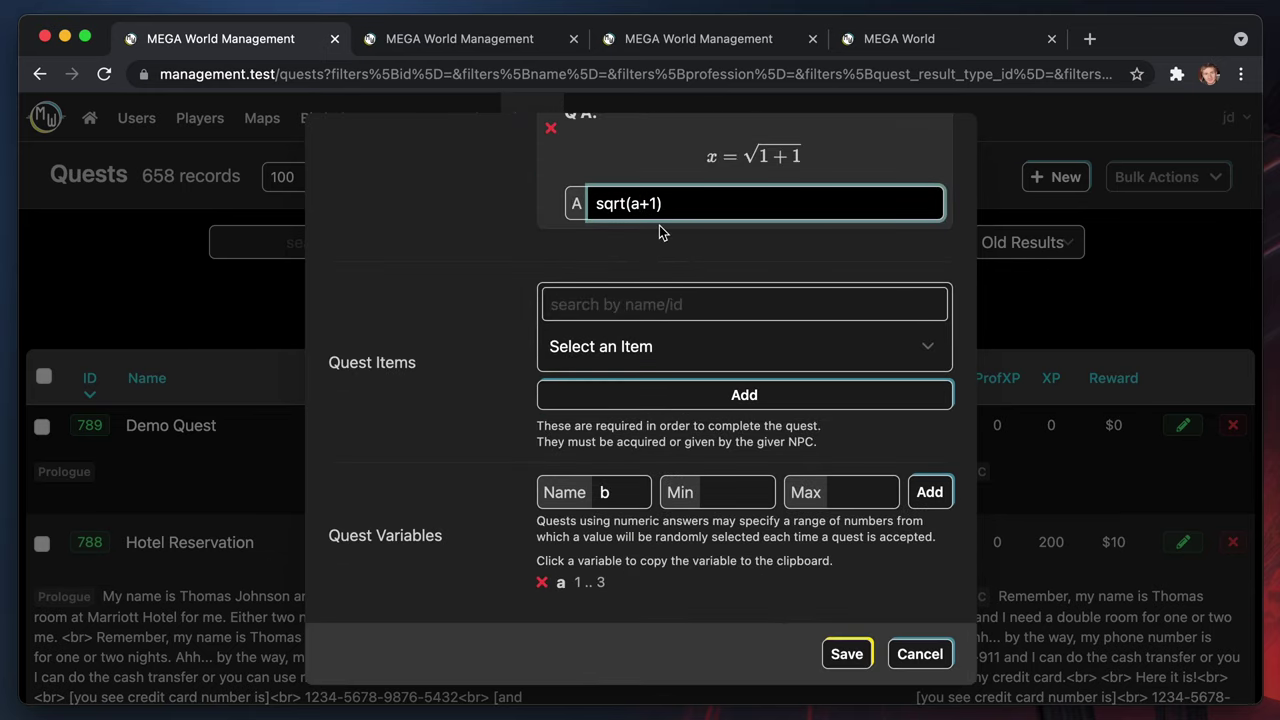
Try the bracketed placeholder {{a}} inside answer A's square root, and restore the expression to sqrt(a+1)
text({{a}})
click(716, 204)
drag(716, 204, 482, 211)
scroll(491, 221, up, 2)
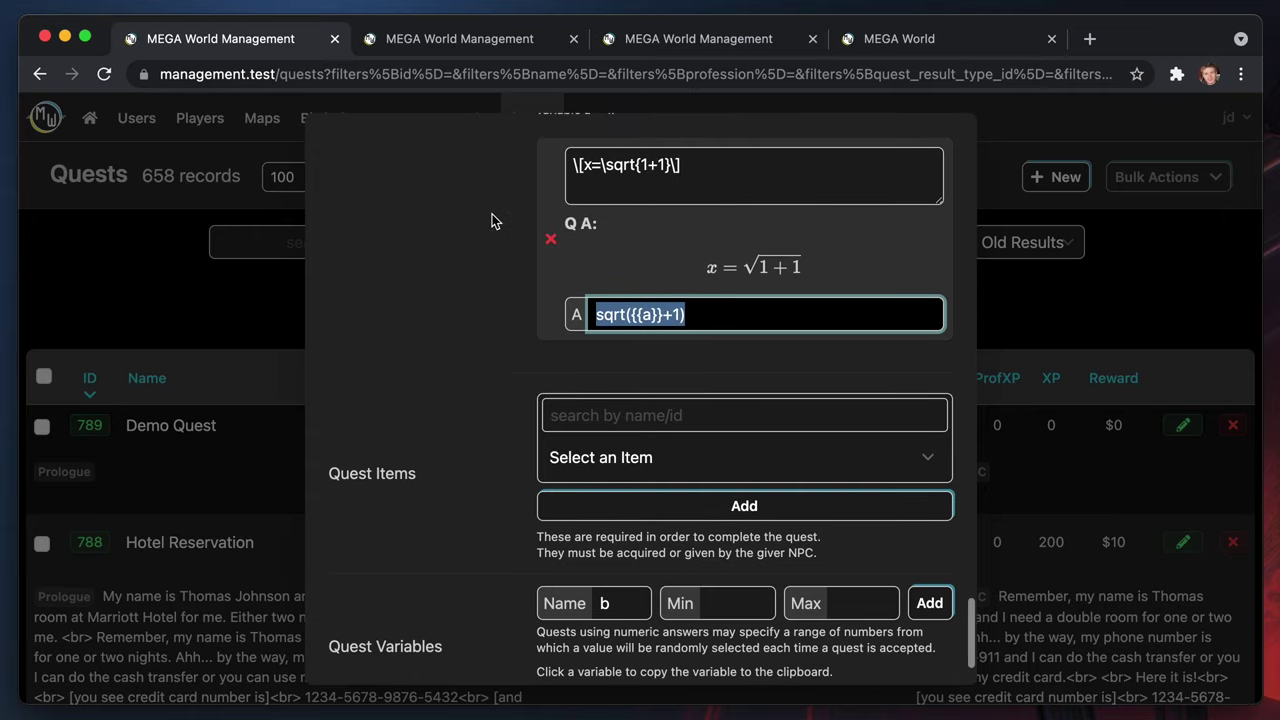
click(703, 316)
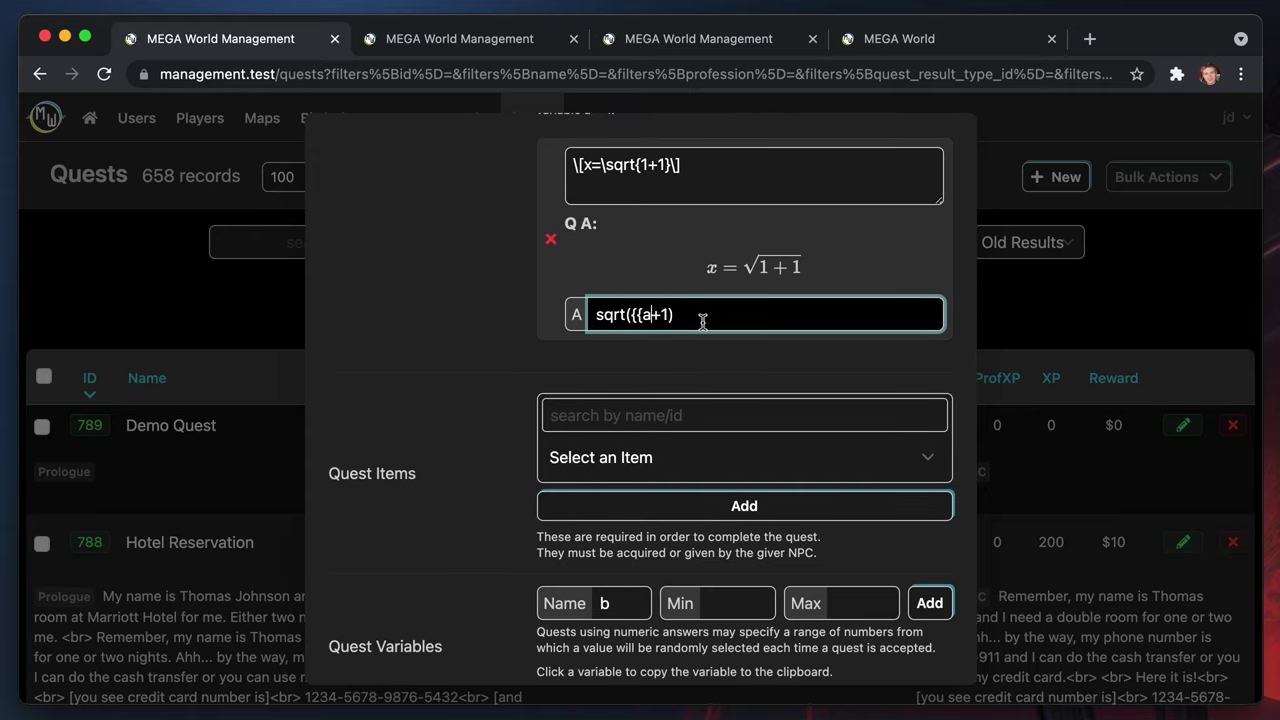
key(Left)
key(Left)
key(Left)
key(BackSpace)
key(BackSpace)
key(Left)
key(BackSpace)
key(BackSpace)
Replace the first 1 under question A's square root with the placeholder {{a}} and save the quest
click(646, 165)
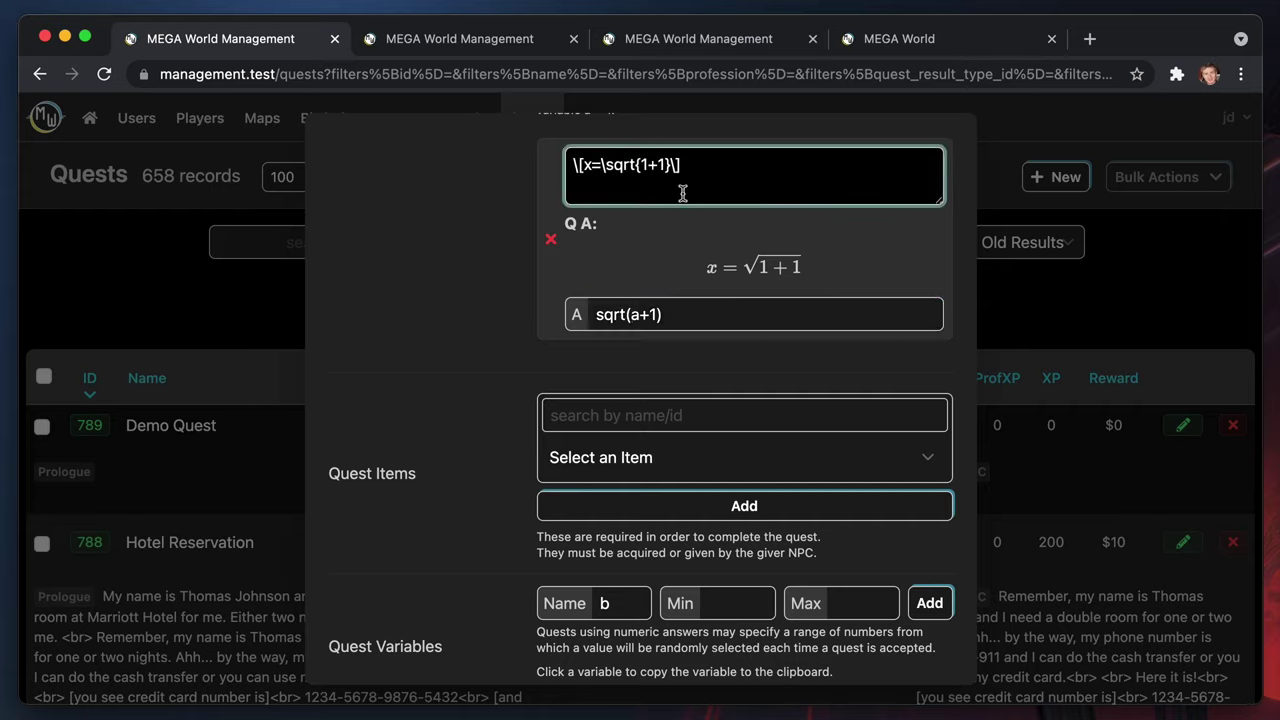
key(BackSpace)
text({{z)
key(BackSpace)
text(a}})
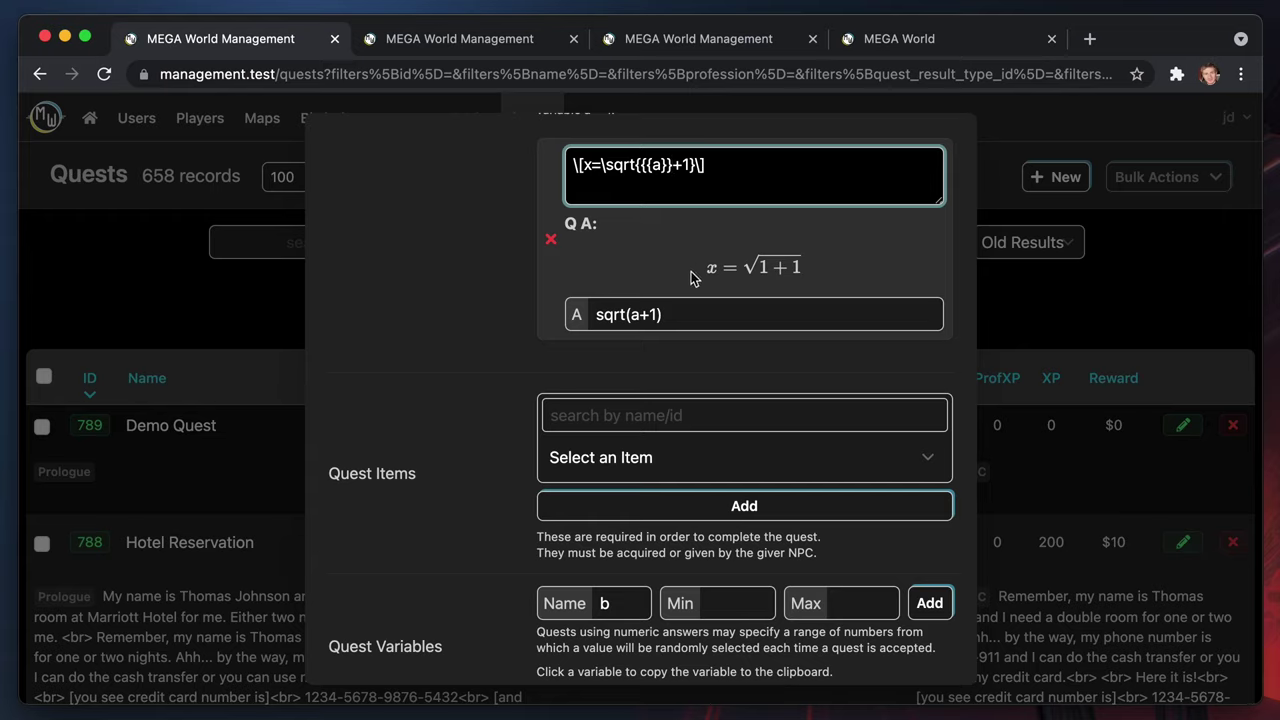
drag(640, 170, 672, 172)
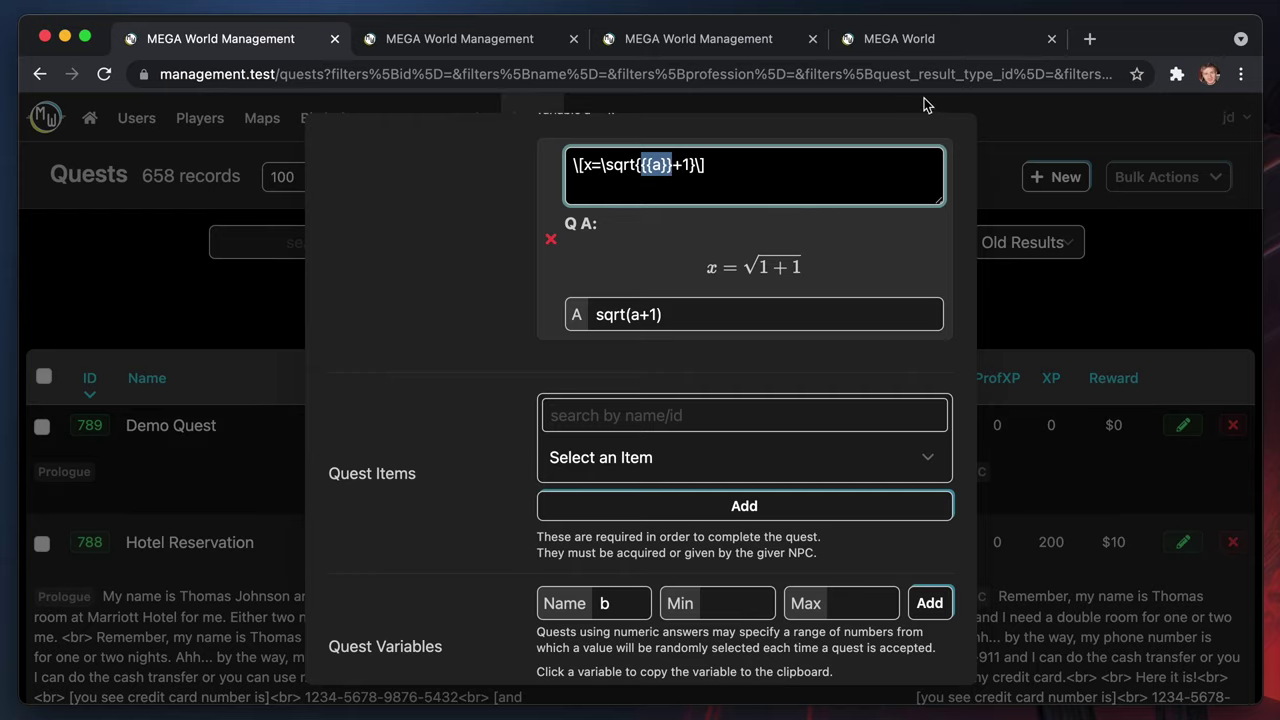
click(750, 172)
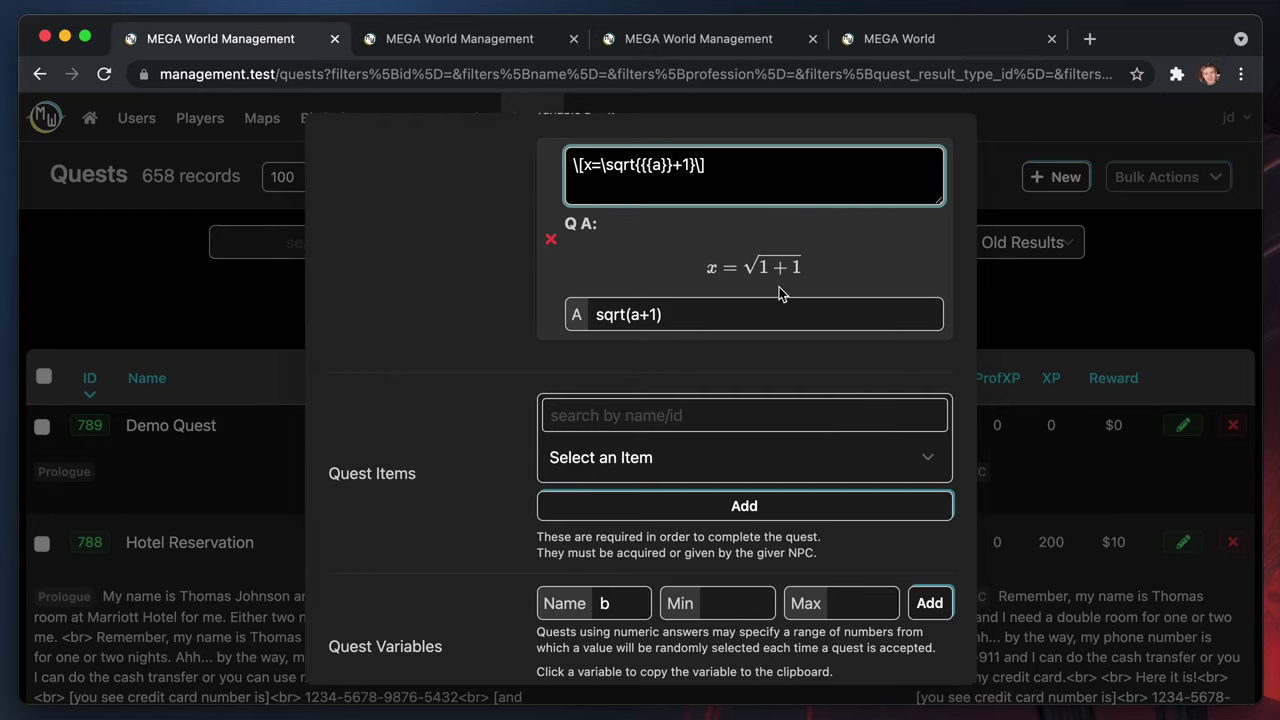
scroll(779, 290, up, 3)
scroll(779, 290, down, 4)
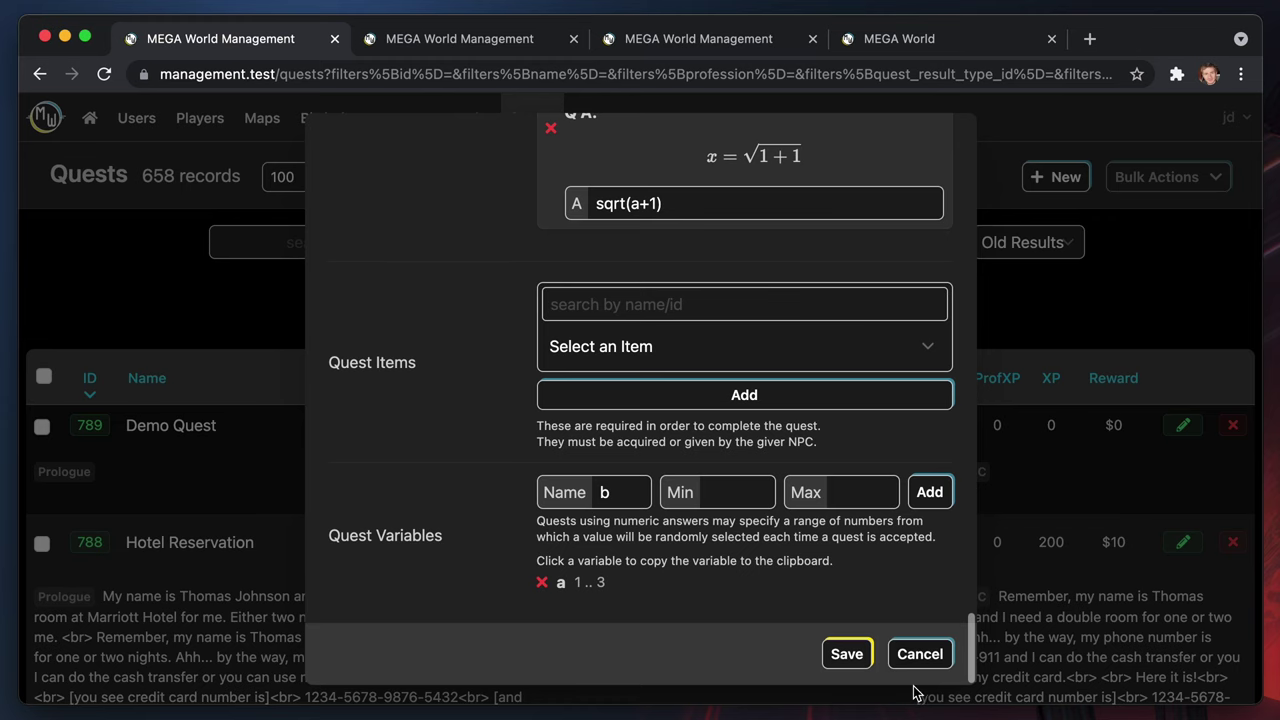
click(845, 654)
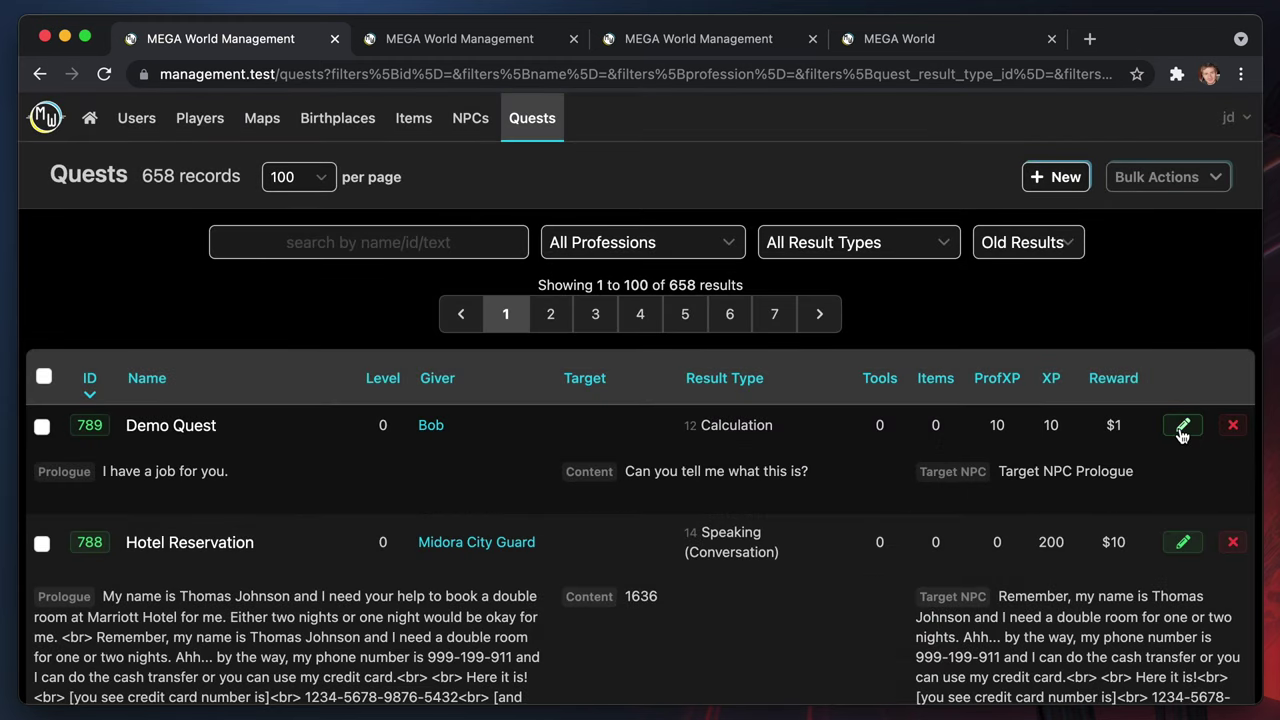
Switch to the MEGA World game, accept the Demo Quest from Bob, and return to the map
drag(1136, 486, 75, 478)
click(248, 488)
click(900, 38)
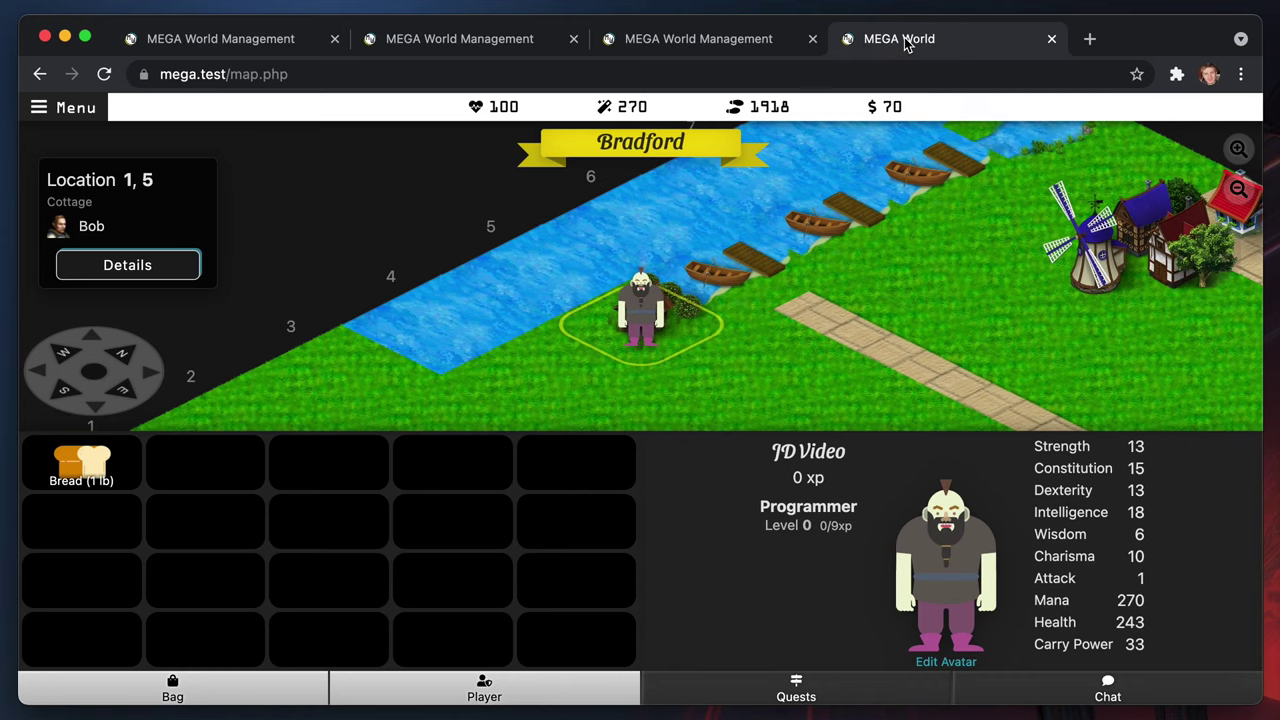
click(692, 361)
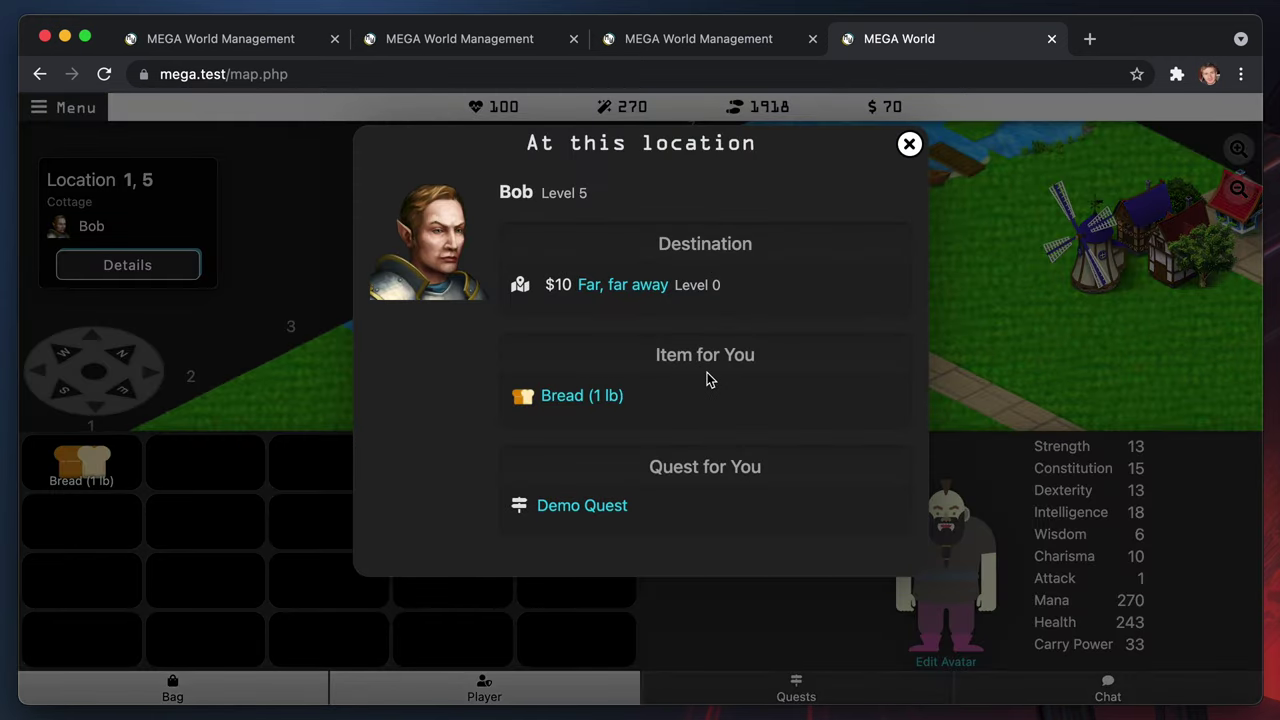
click(573, 510)
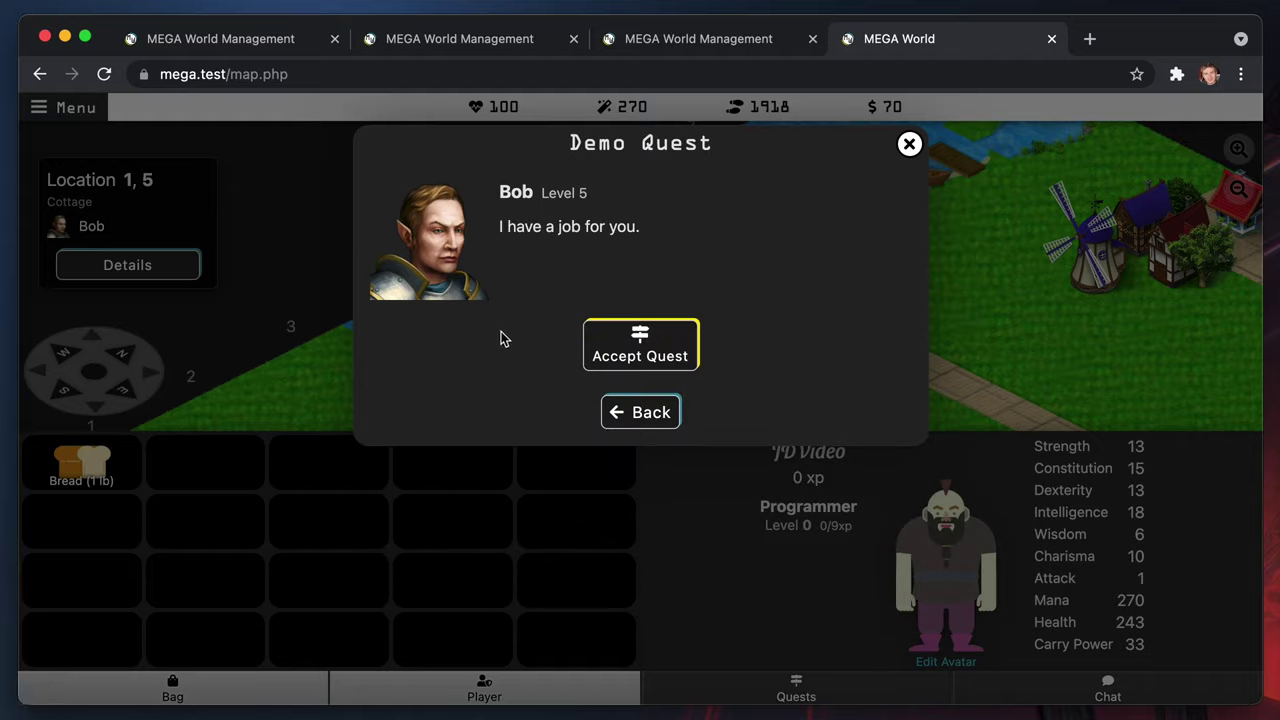
click(660, 342)
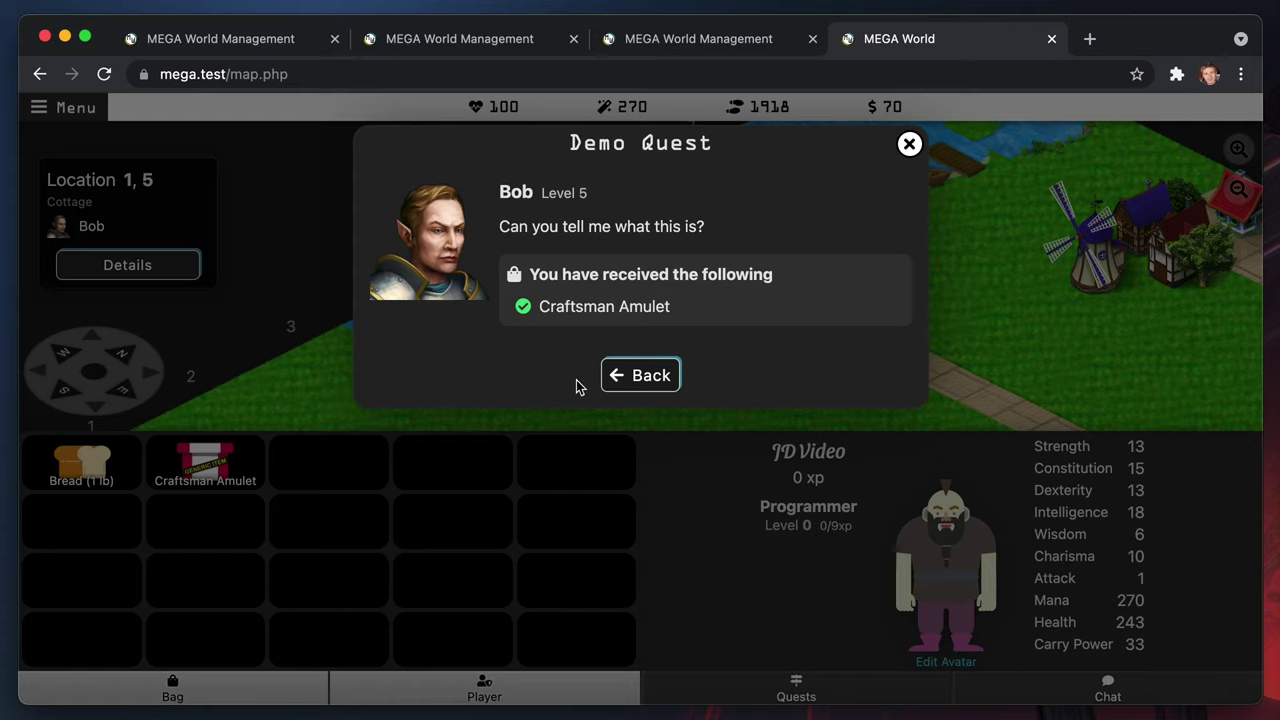
click(646, 375)
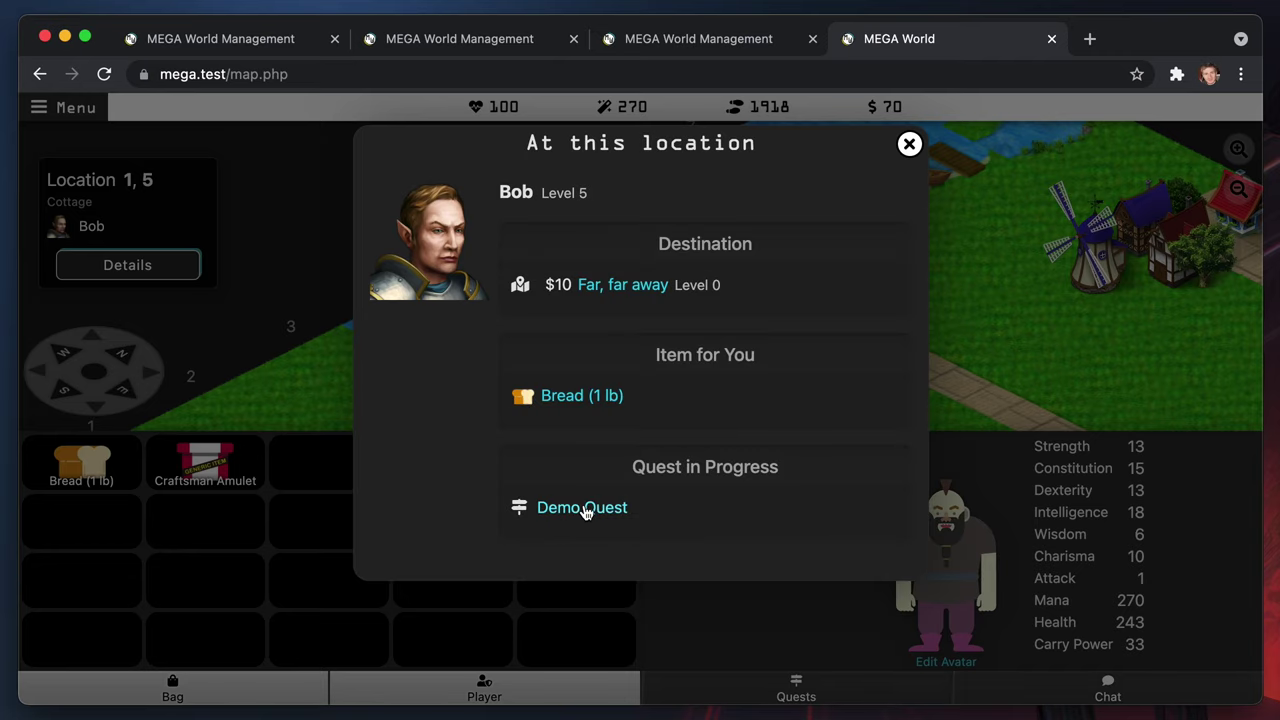
click(277, 340)
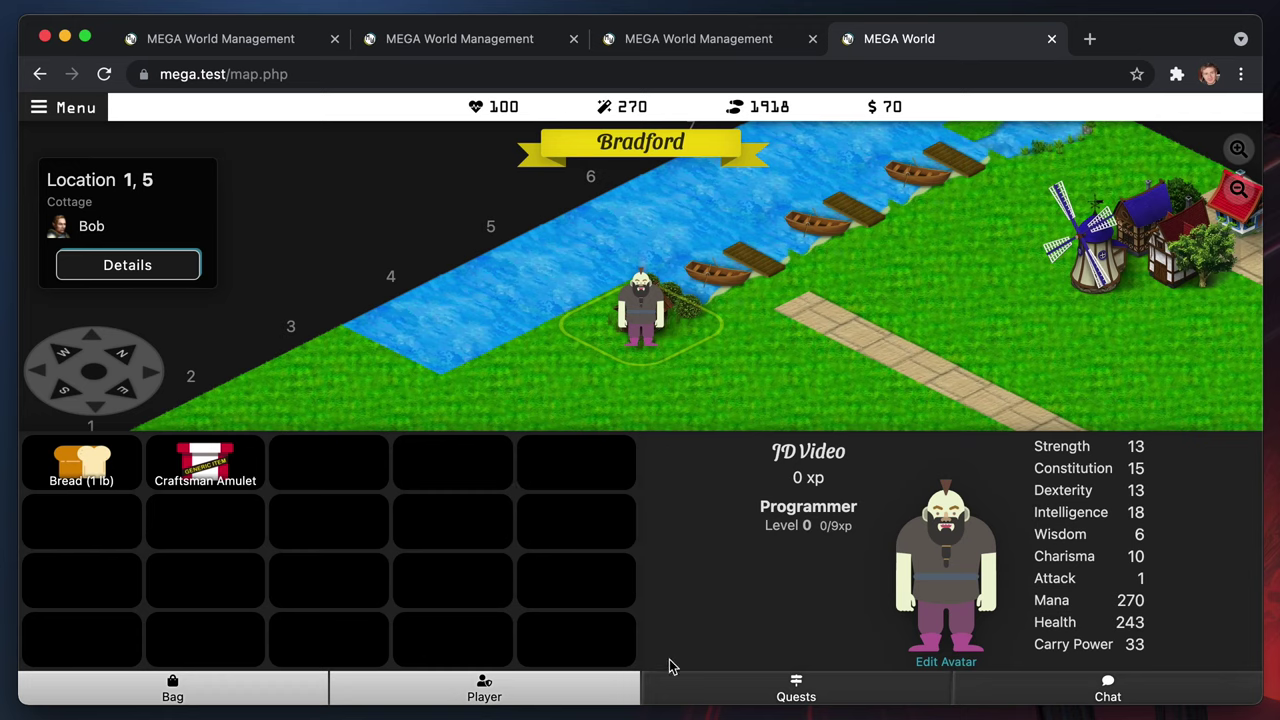
Examine the Demo Quest's content and rewards in the player's list of active quests
click(790, 674)
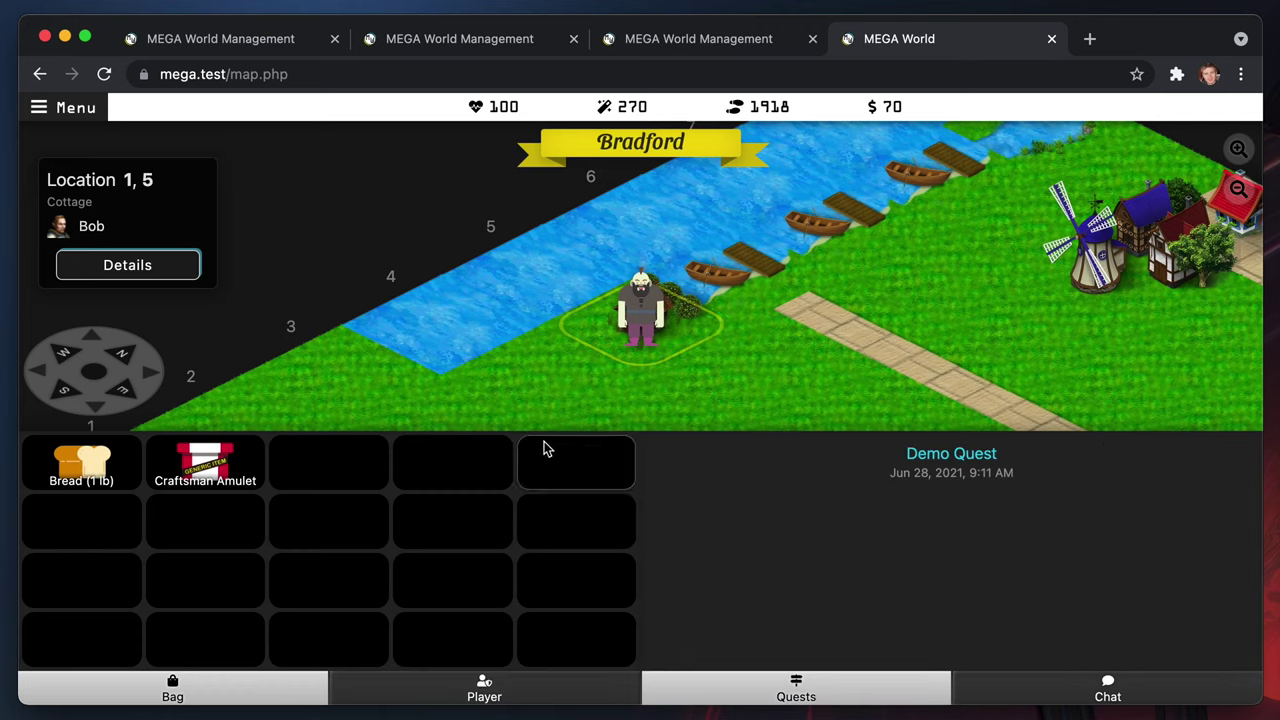
click(965, 455)
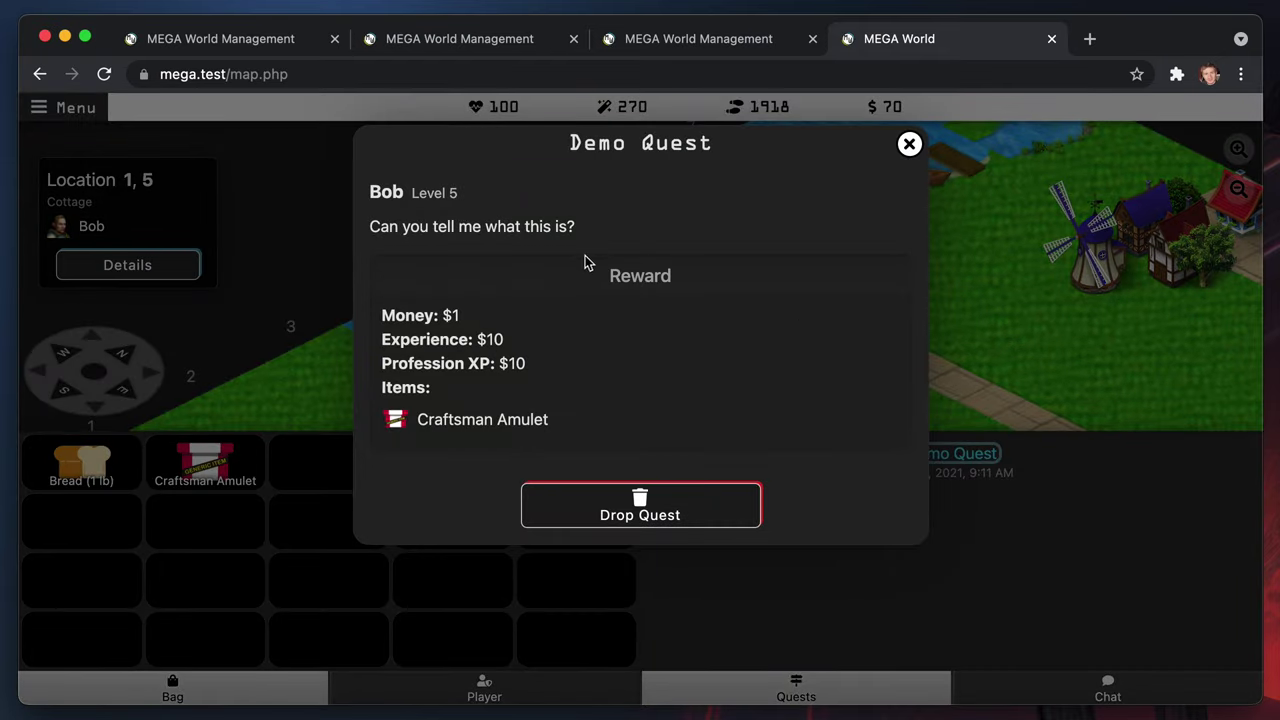
drag(586, 232, 390, 226)
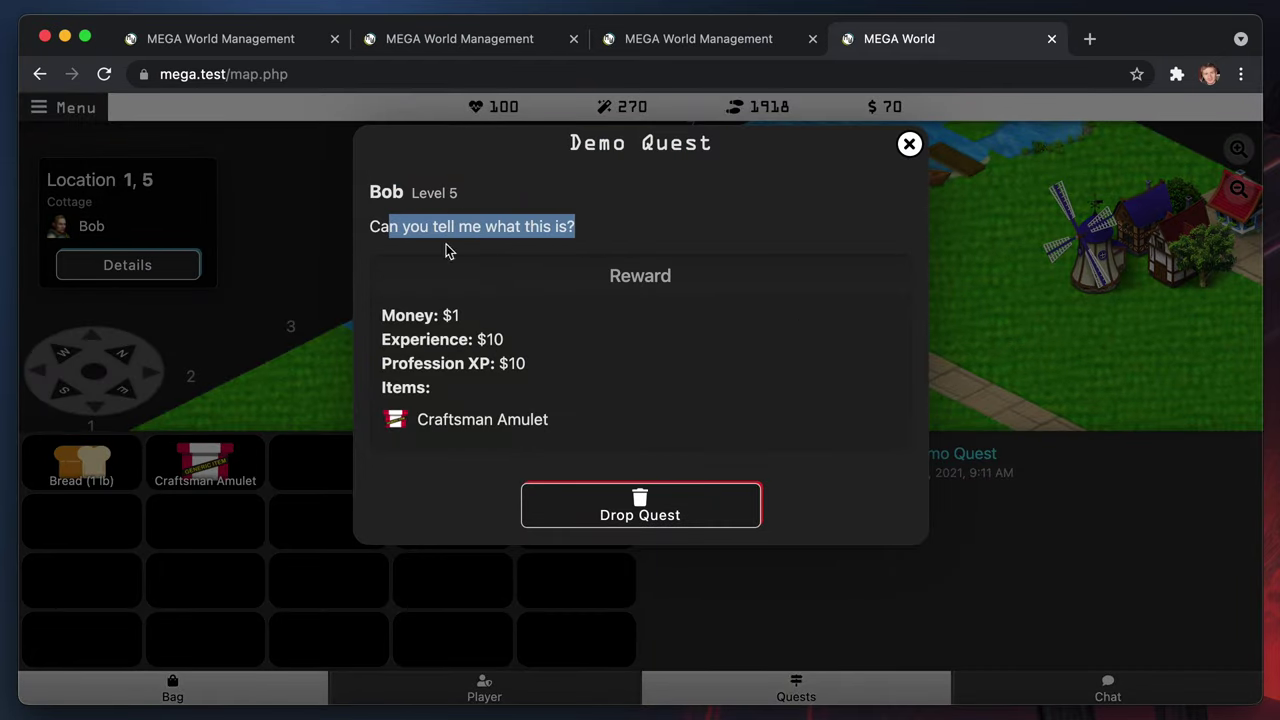
click(591, 233)
drag(590, 420, 371, 309)
click(1050, 295)
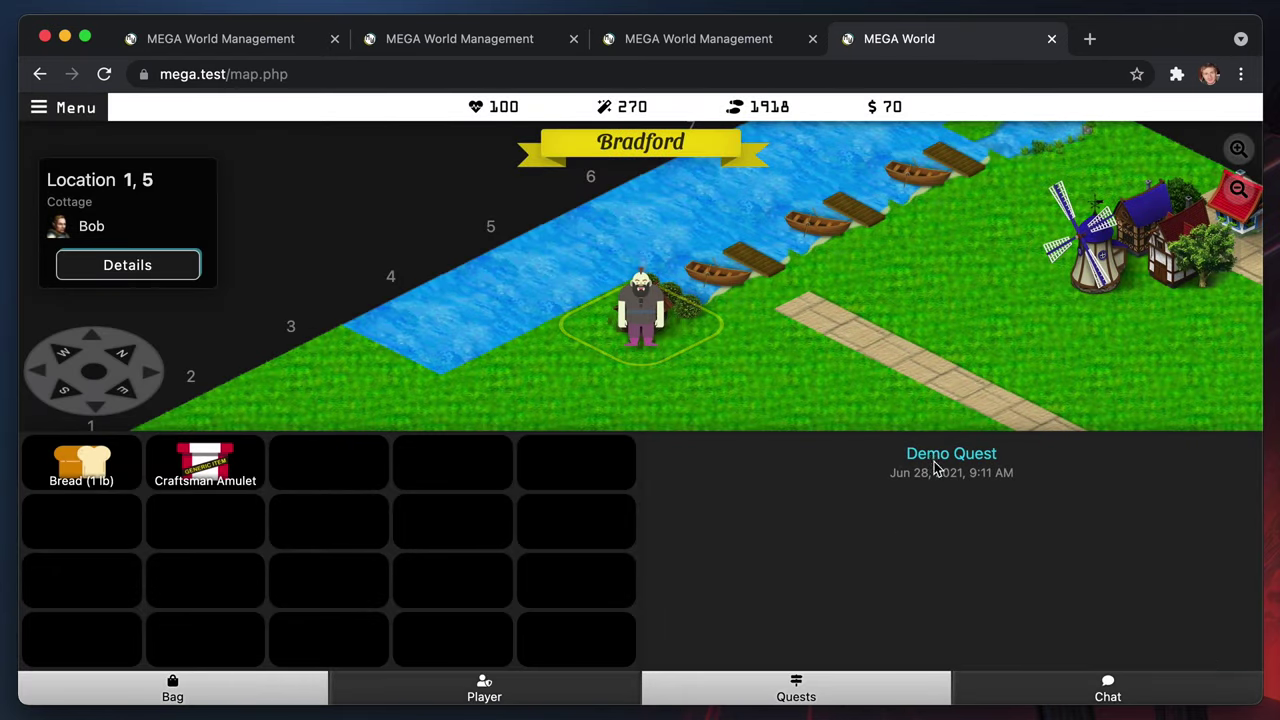
click(912, 462)
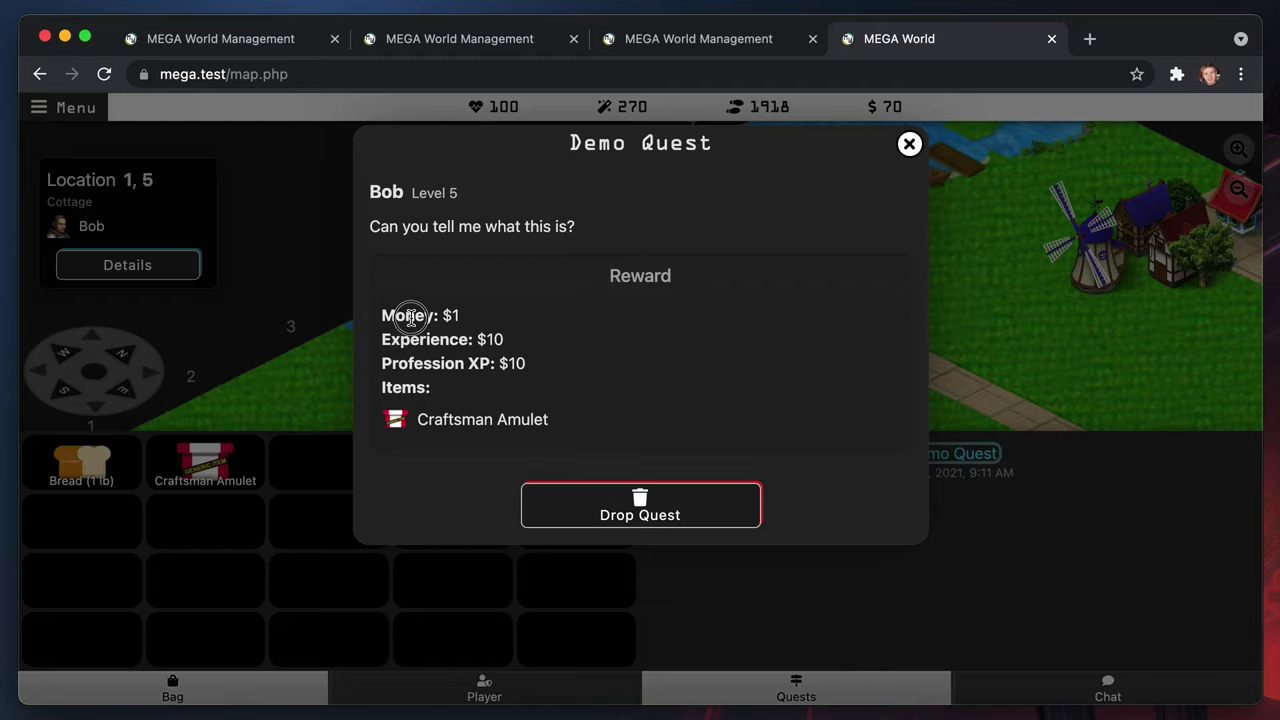
click(985, 299)
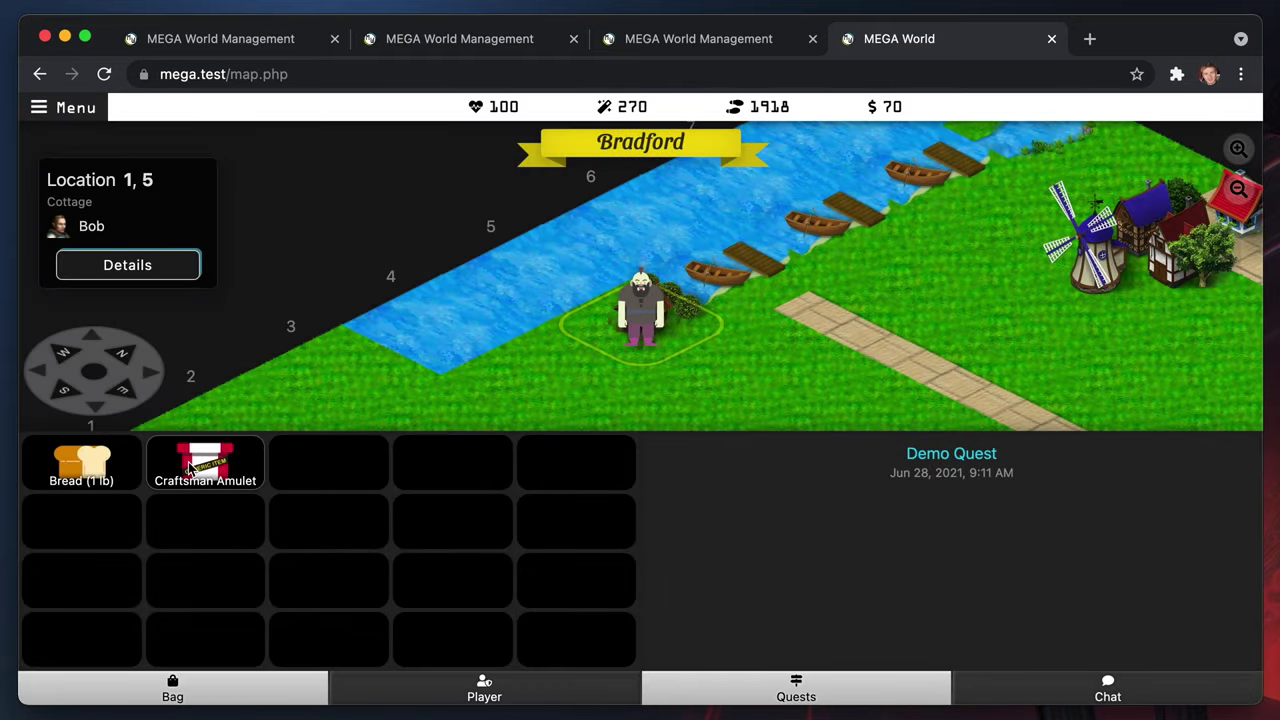
Open the Demo Quest's calculation question through Bob's location details, and return to the map without submitting an answer
click(212, 462)
click(289, 457)
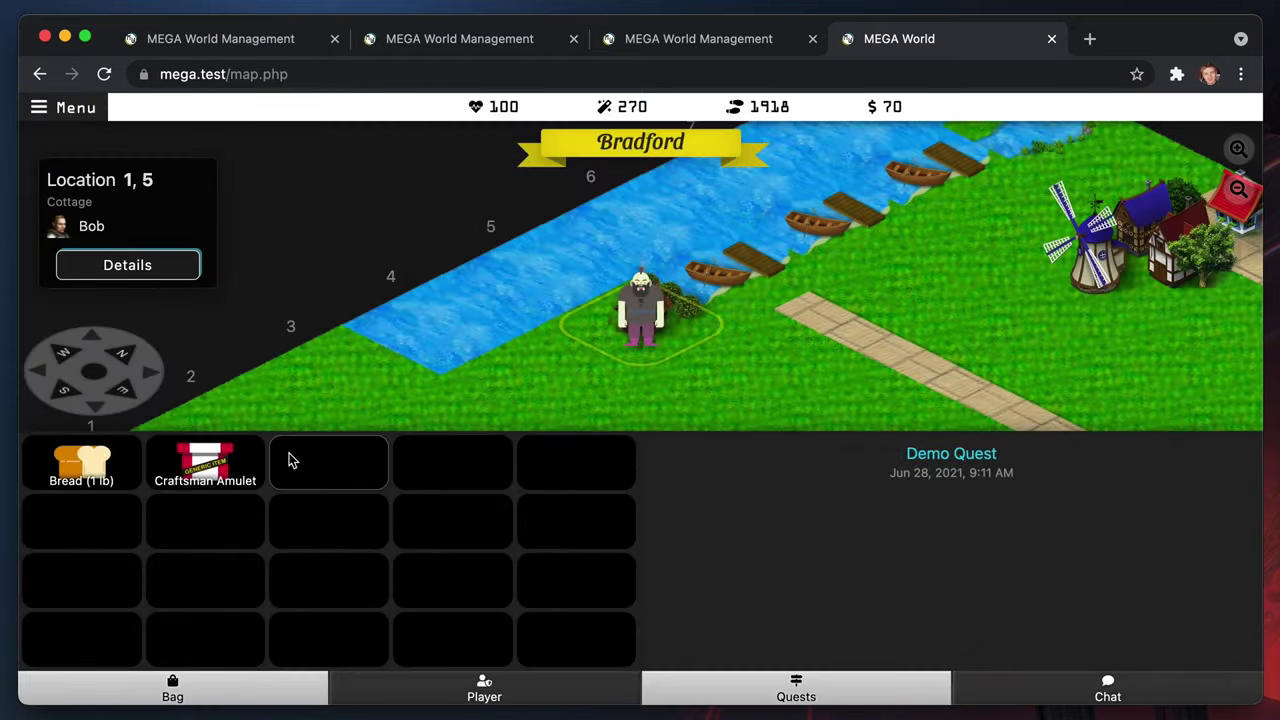
click(128, 265)
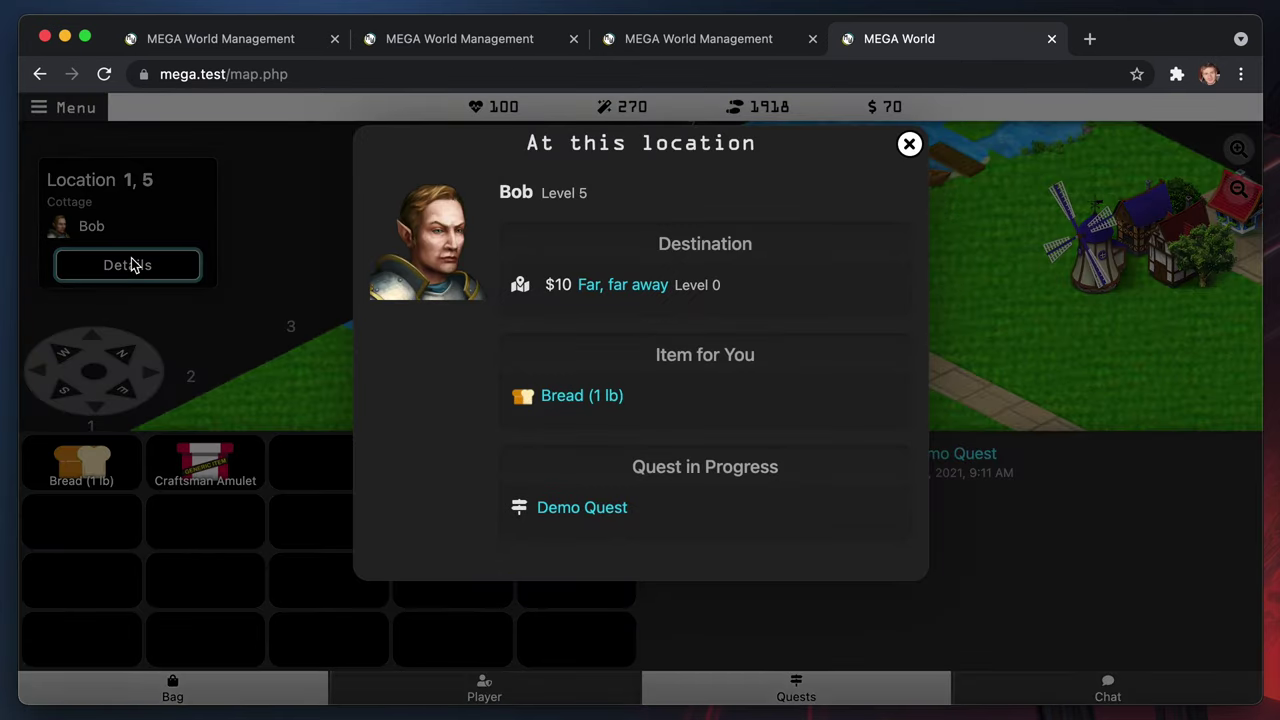
click(570, 512)
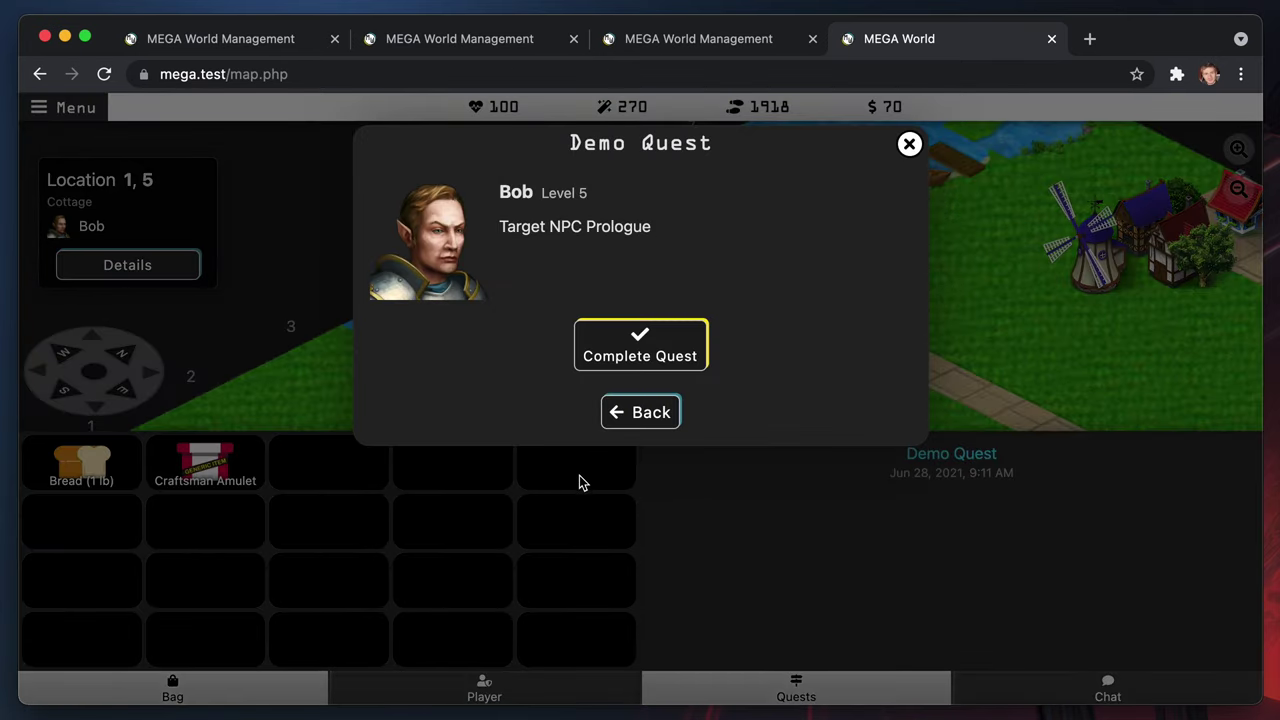
click(657, 355)
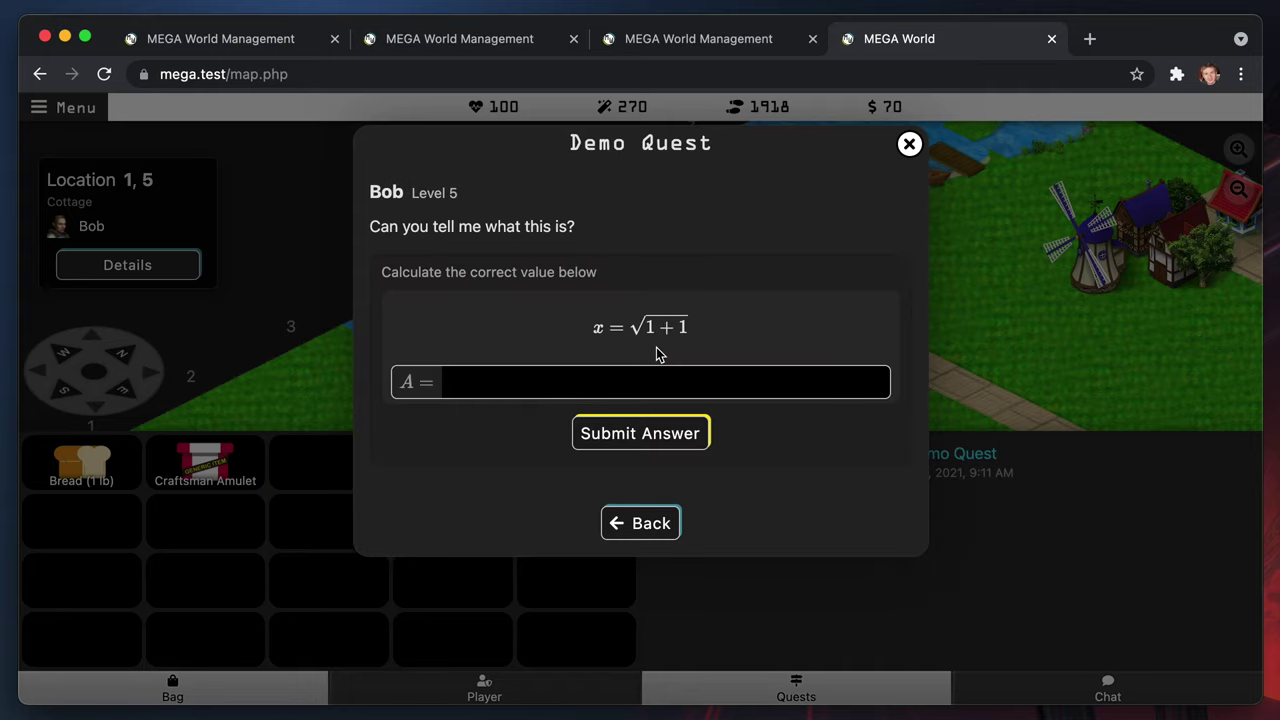
click(627, 383)
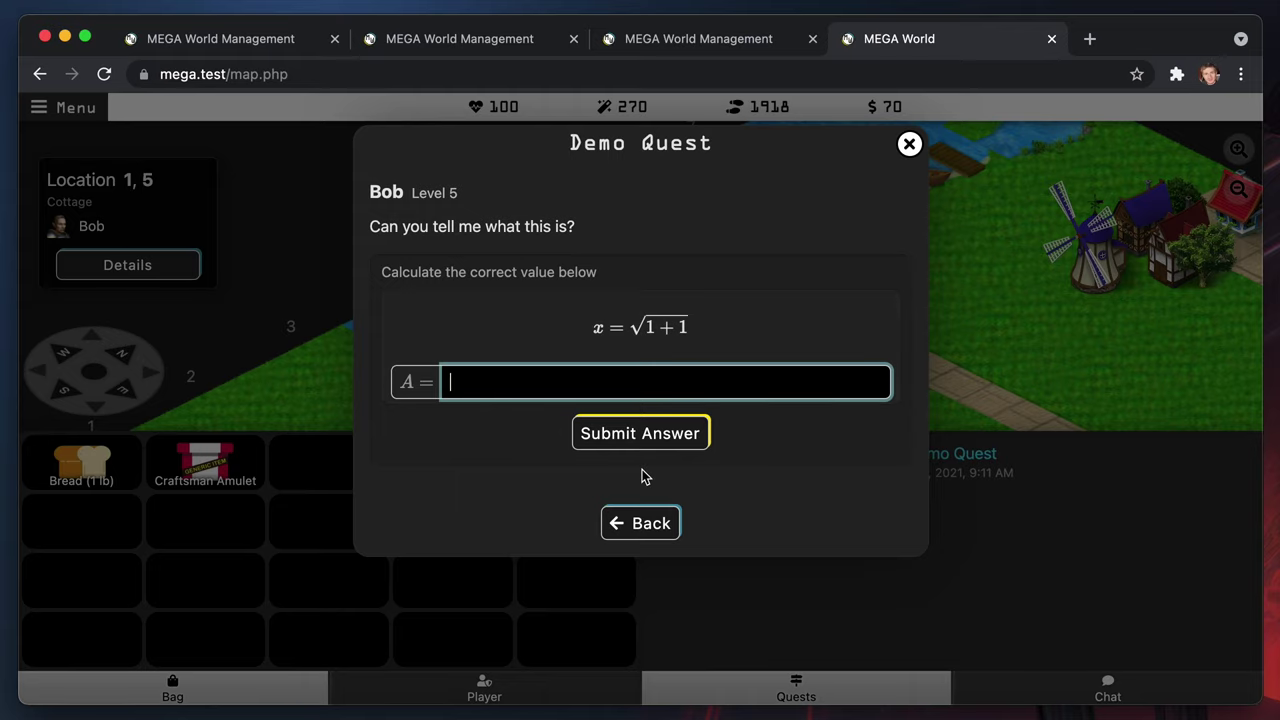
click(645, 527)
click(994, 402)
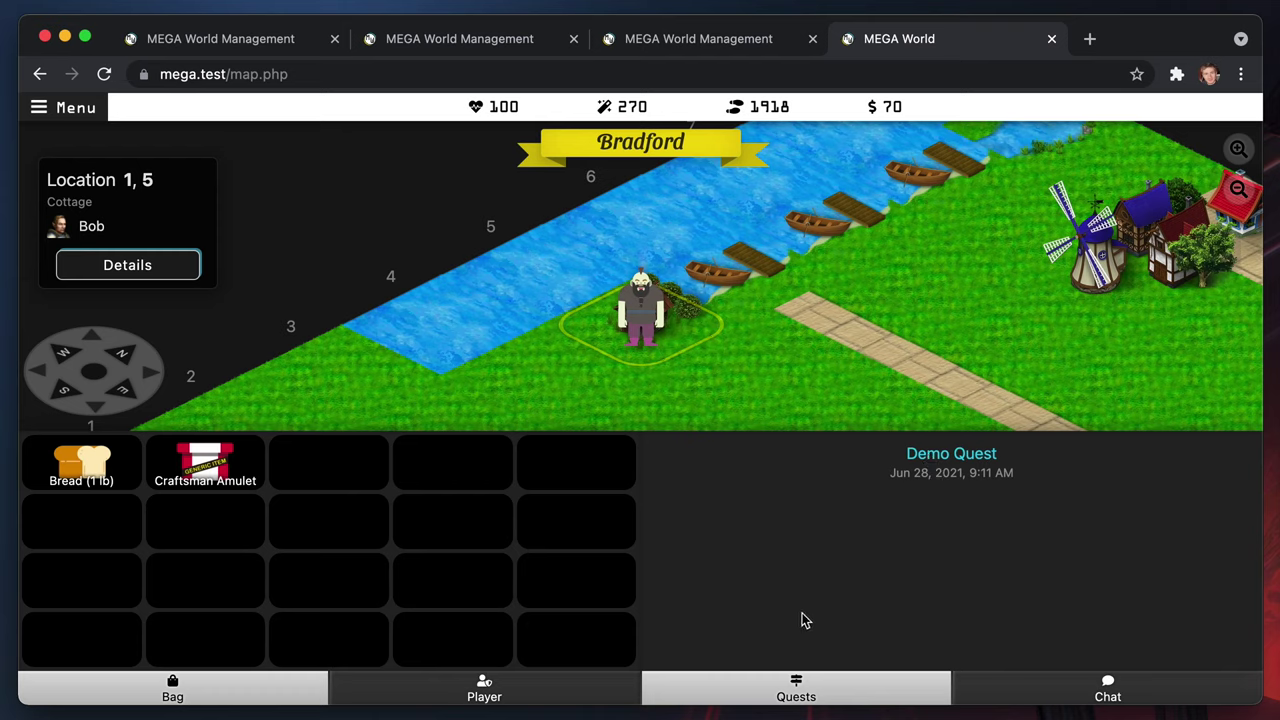
Drop the Demo Quest from the player's active quests and confirm
click(929, 457)
click(582, 511)
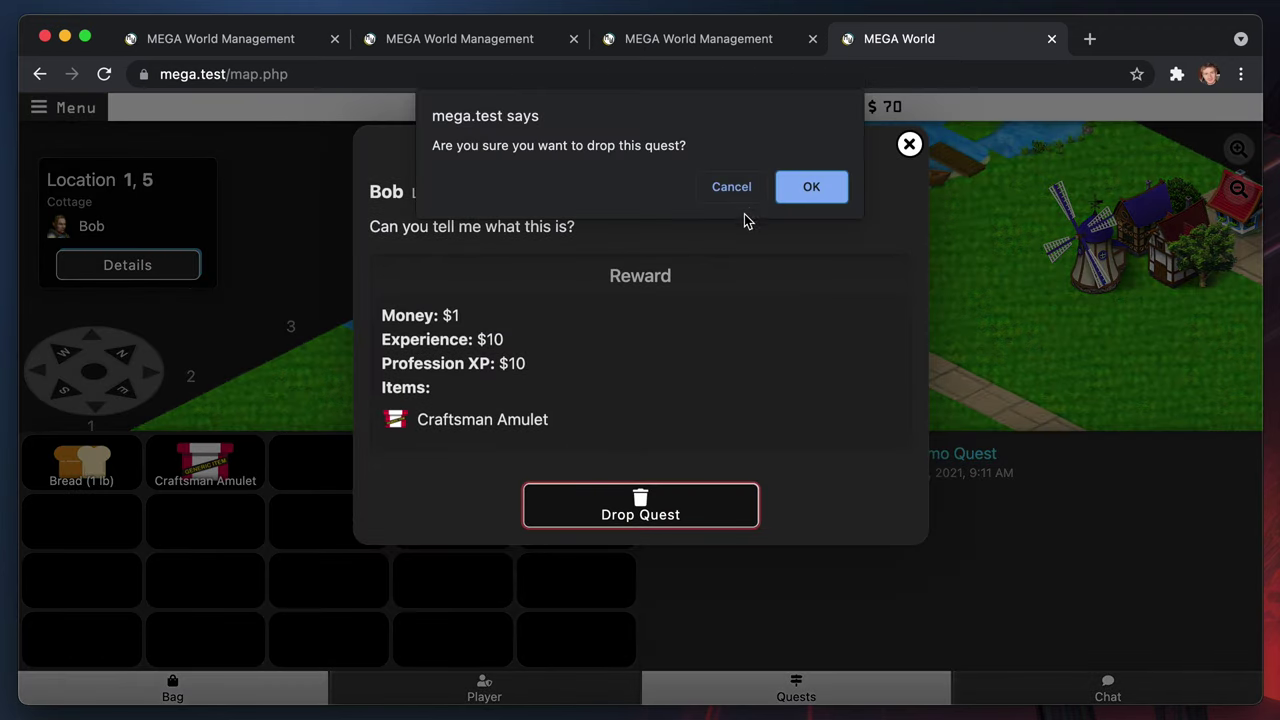
click(802, 191)
Accept the Demo Quest from Bob again and return to the map
click(640, 333)
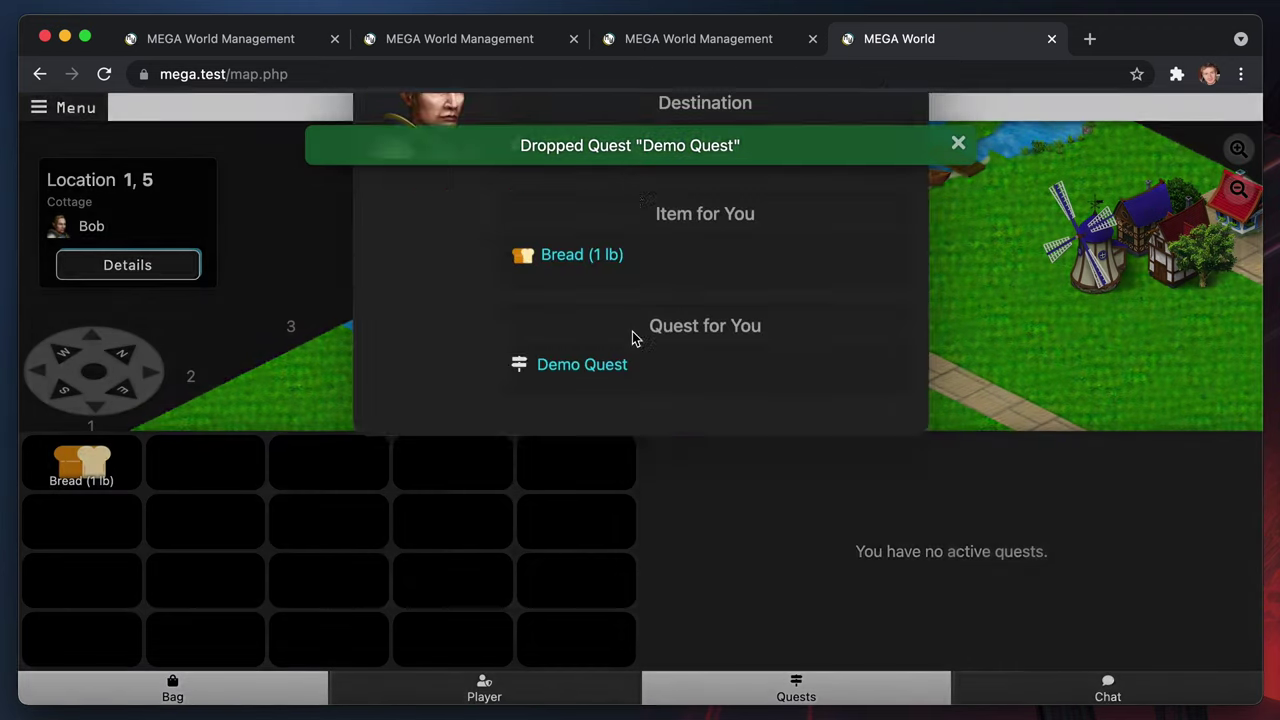
click(588, 507)
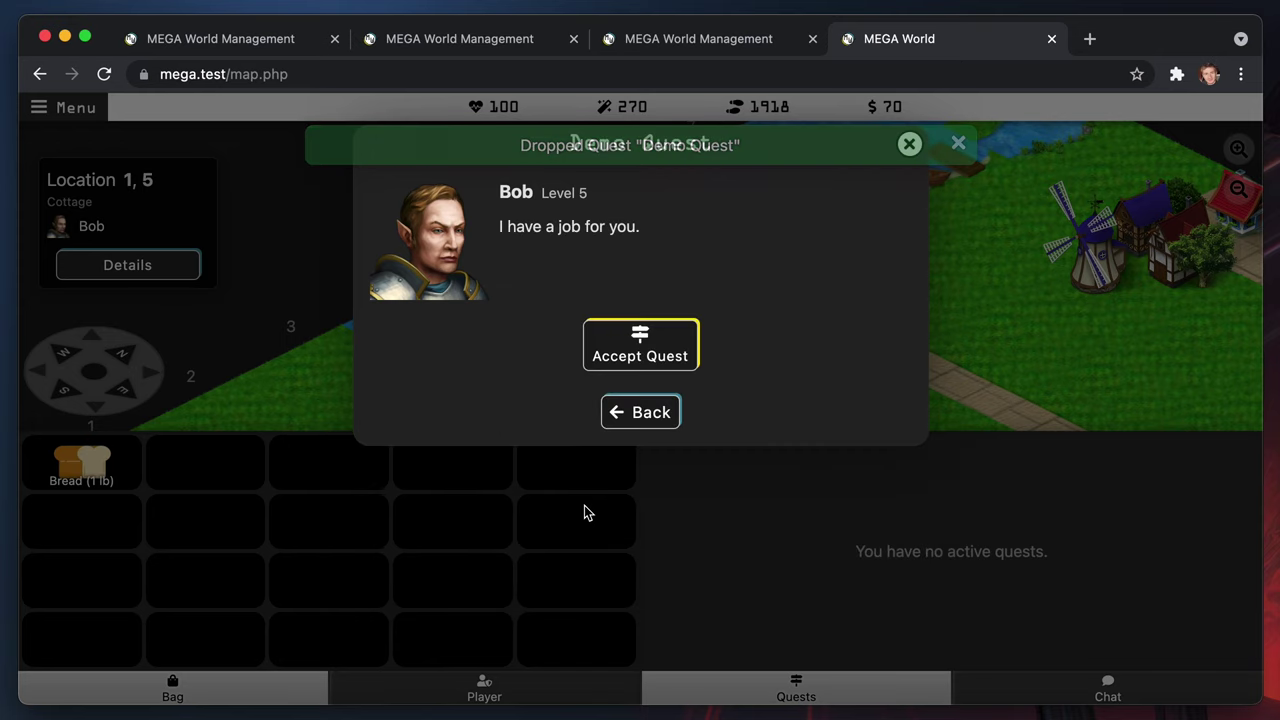
click(645, 358)
click(1043, 345)
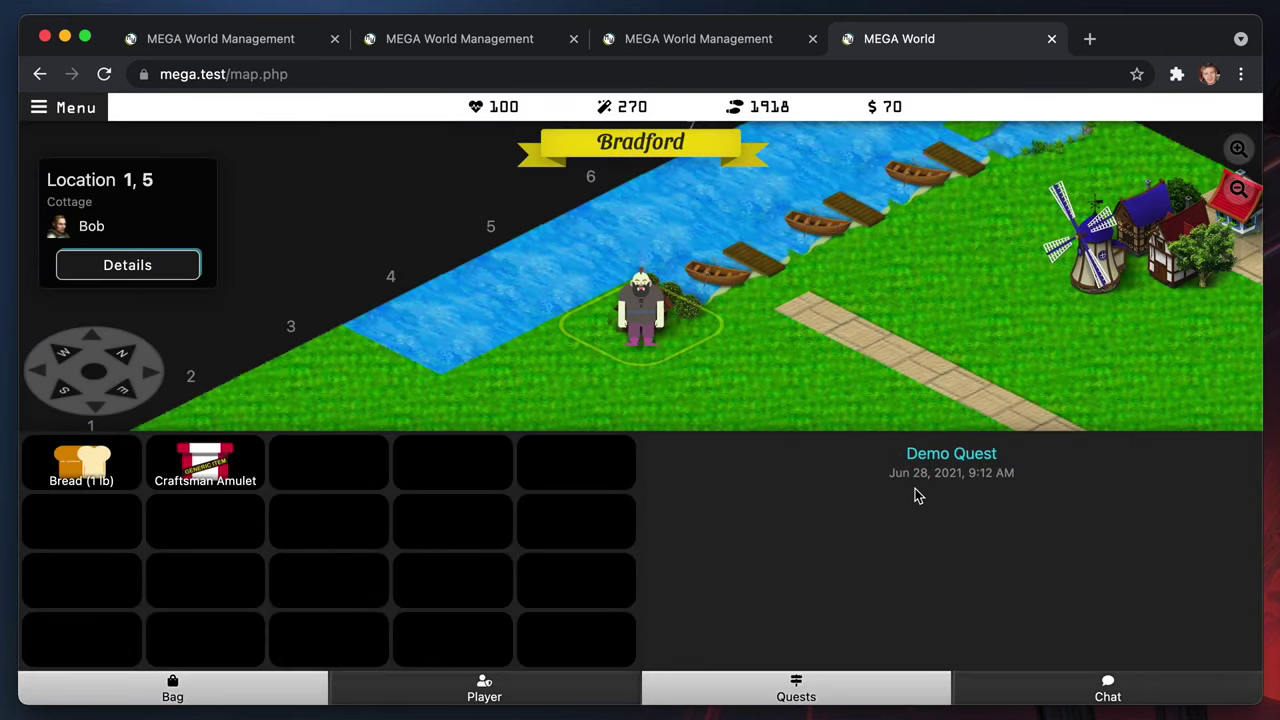
Open the Demo Quest's question for completion and calculate =sqrt(3) in the desktop launcher's calculator
click(633, 342)
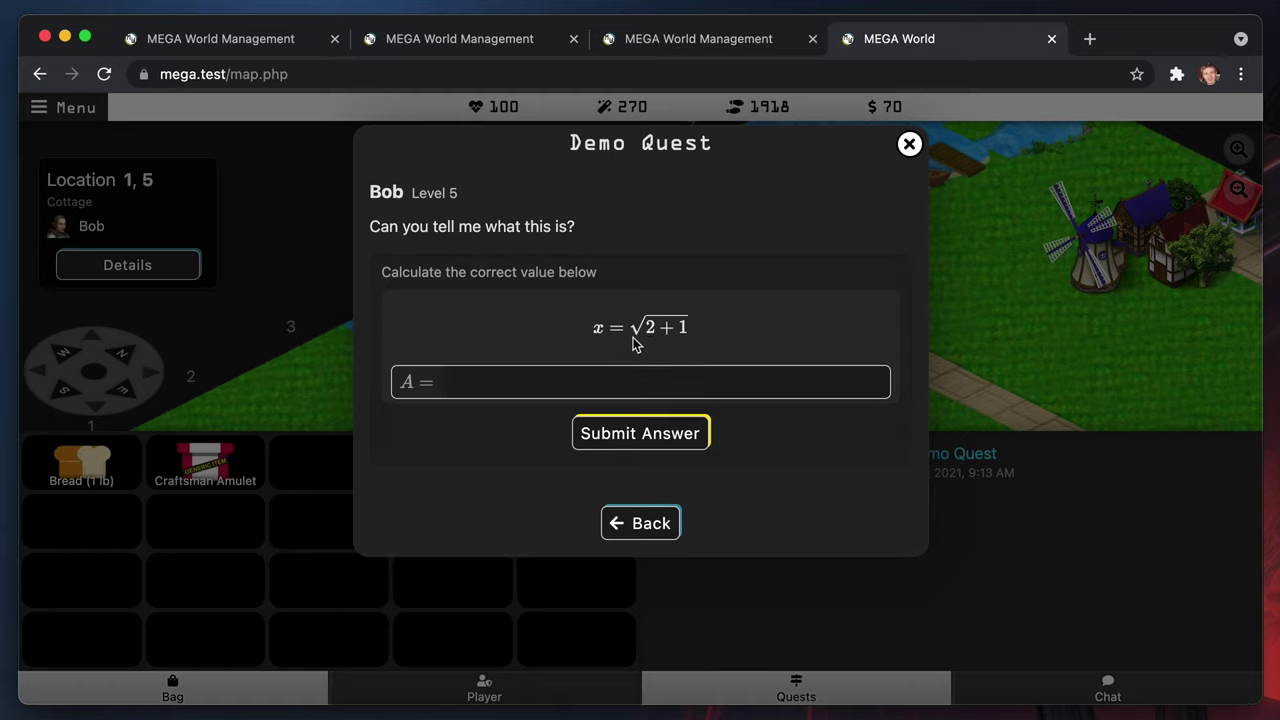
click(575, 387)
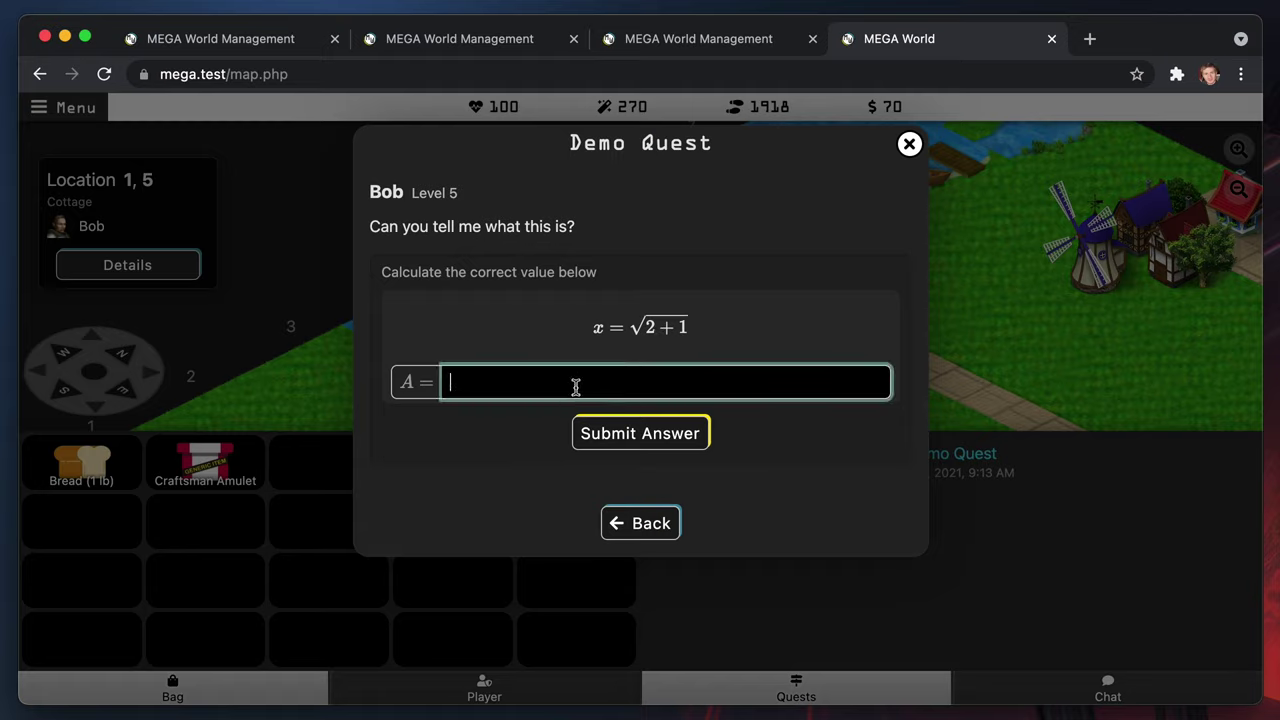
key(alt+space)
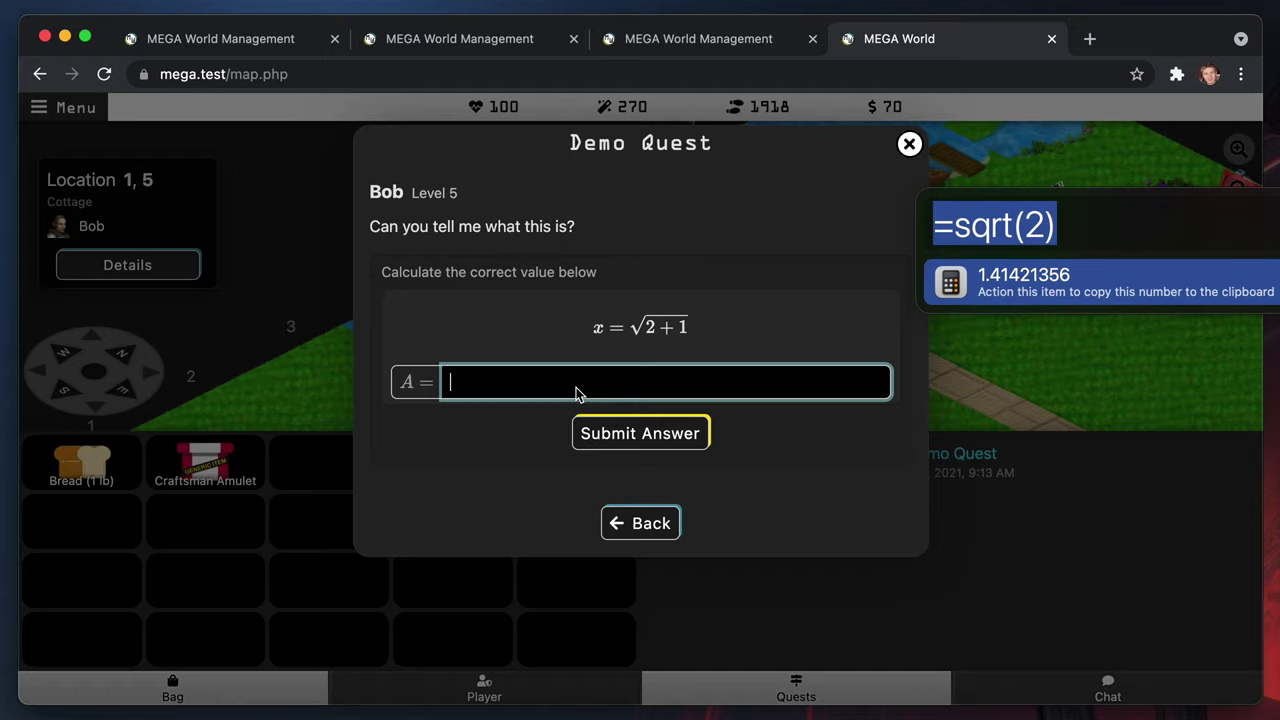
key(Right)
key(Left)
key(BackSpace)
text(3)
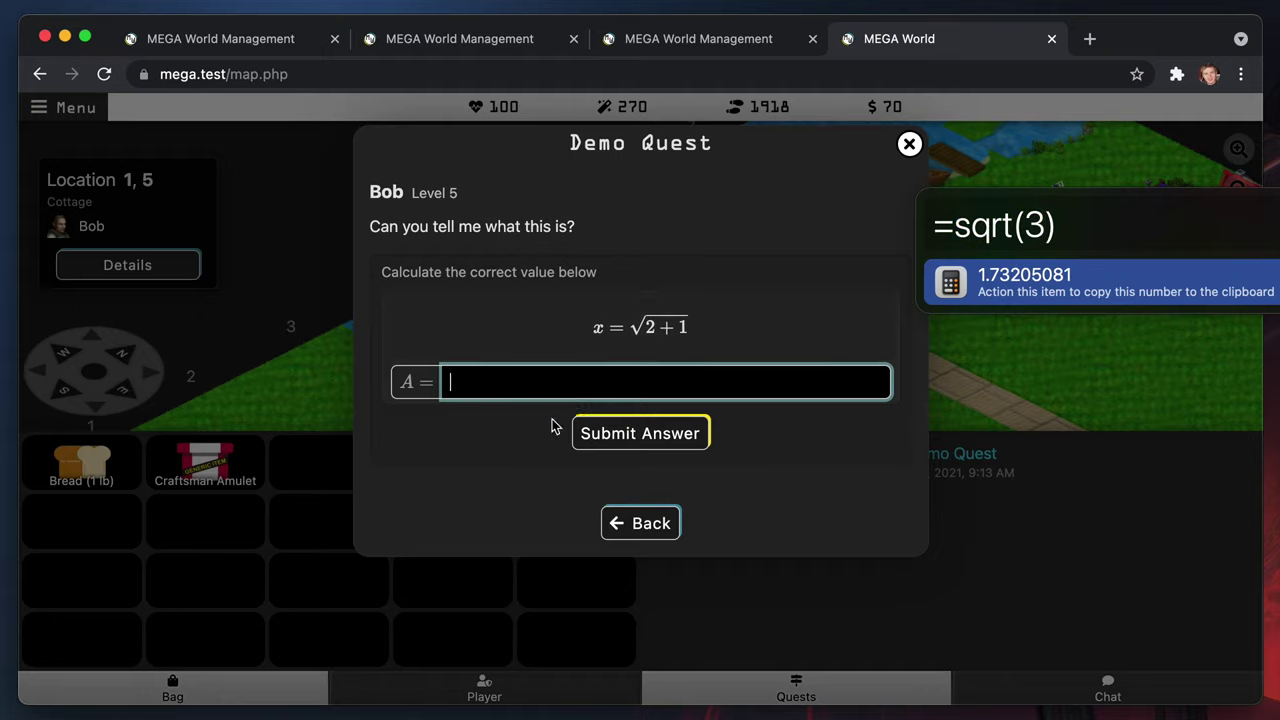
key(Return)
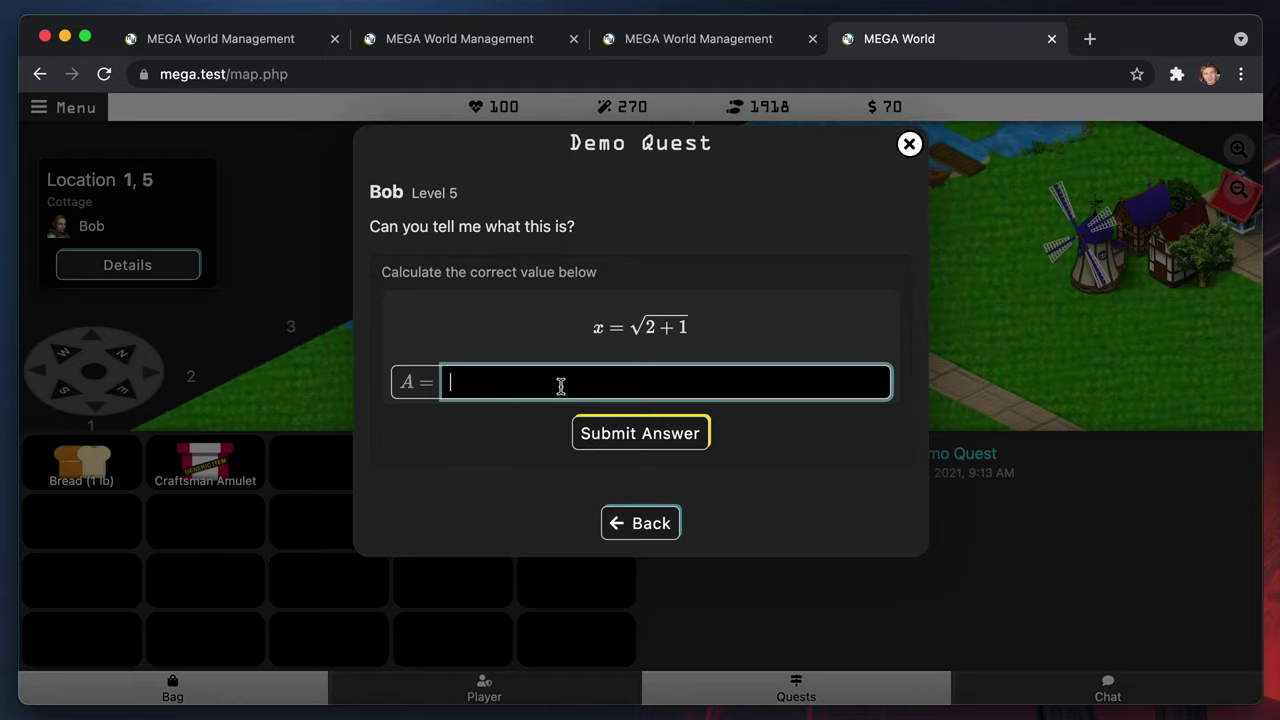
Submit 1.73 as answer A and review the quest's completion message and awarded rewards
text(1.73)
click(618, 440)
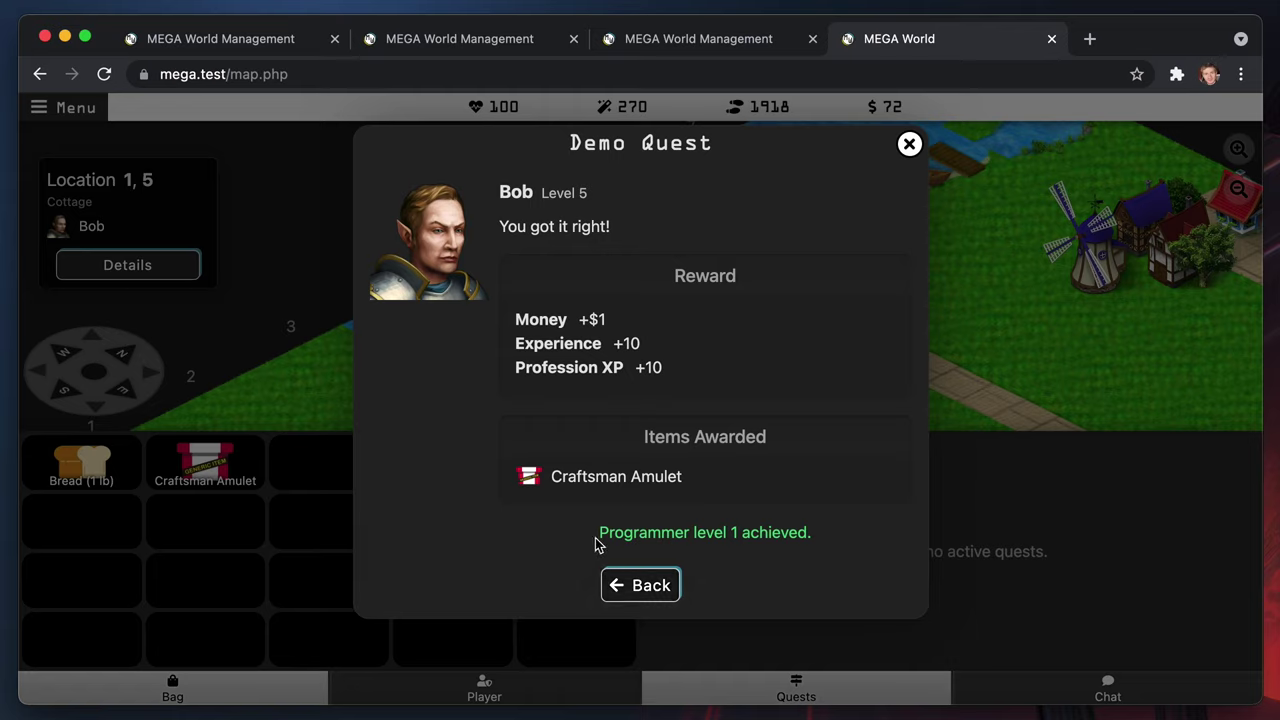
drag(592, 533, 866, 530)
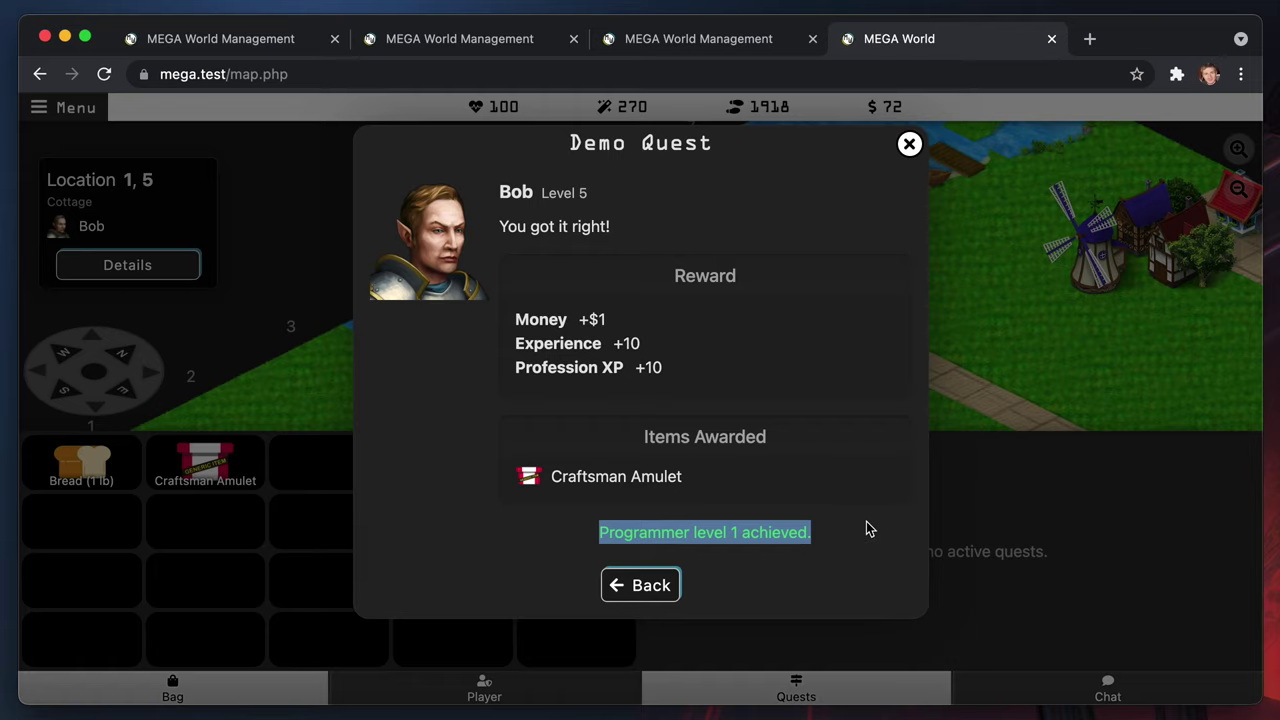
click(885, 498)
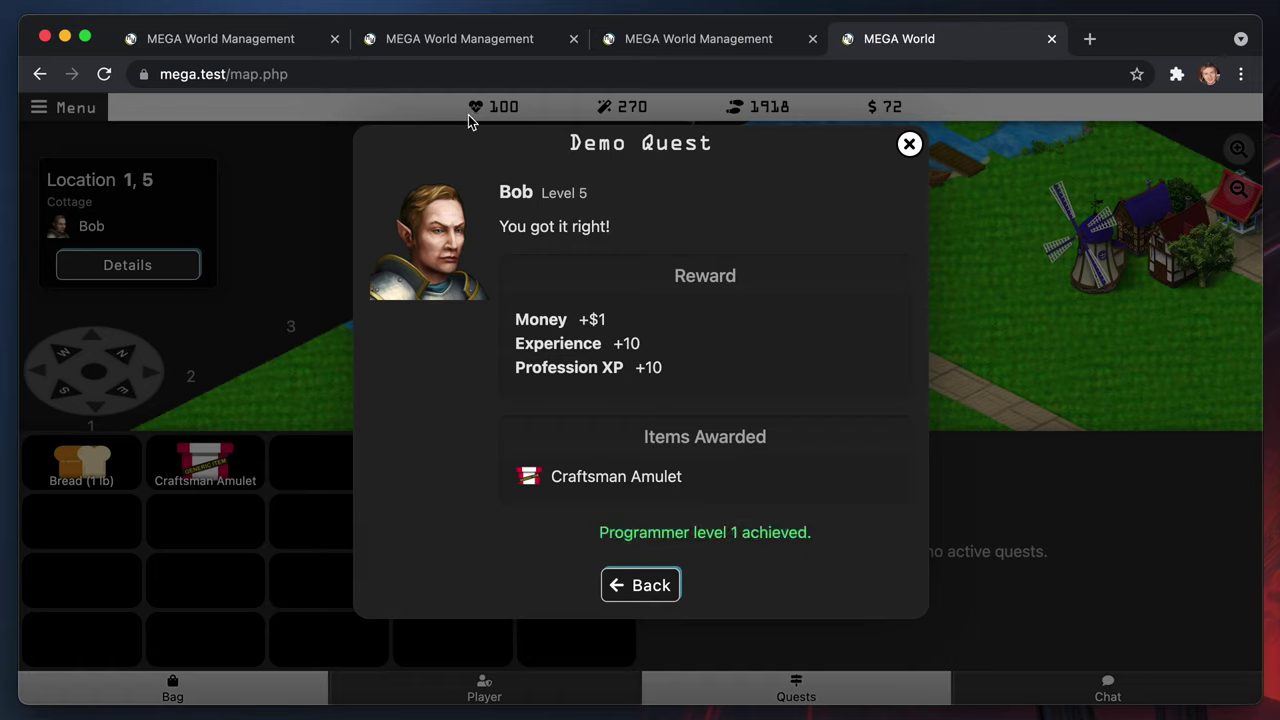
Close the Demo Quest's completion result and return to the Bradford map in the game
click(195, 38)
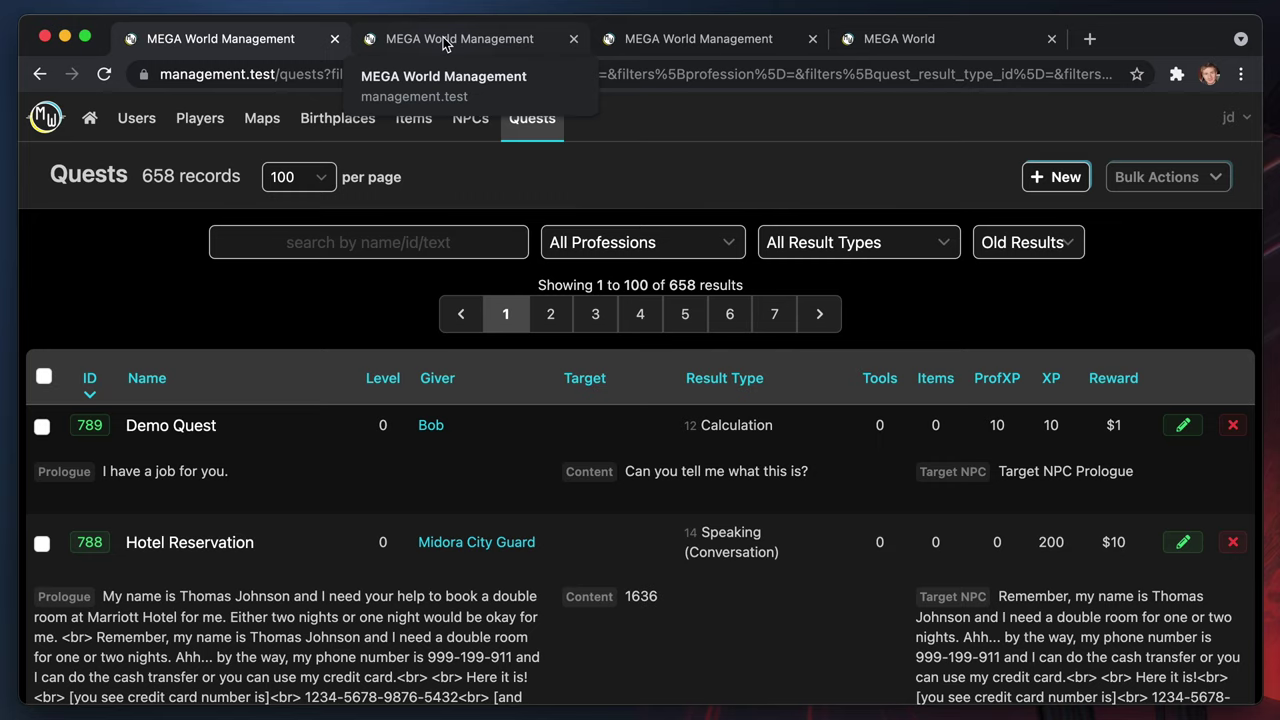
click(940, 38)
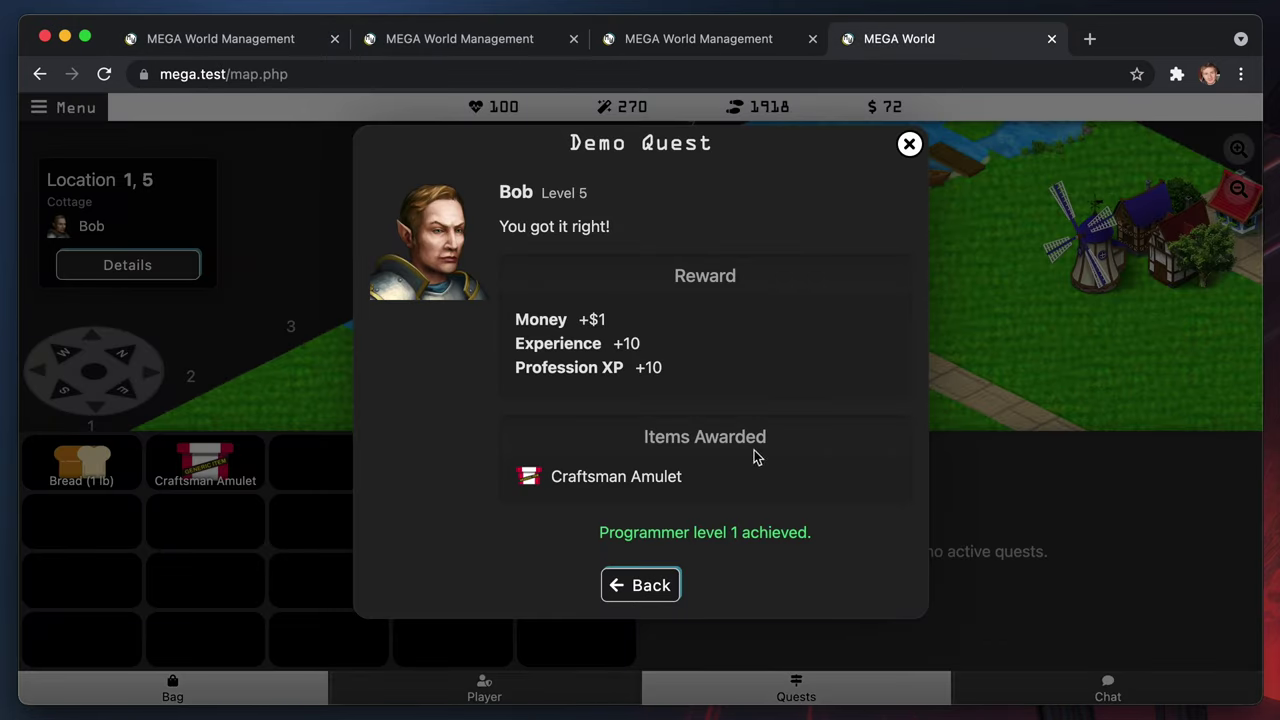
click(1020, 309)
click(677, 40)
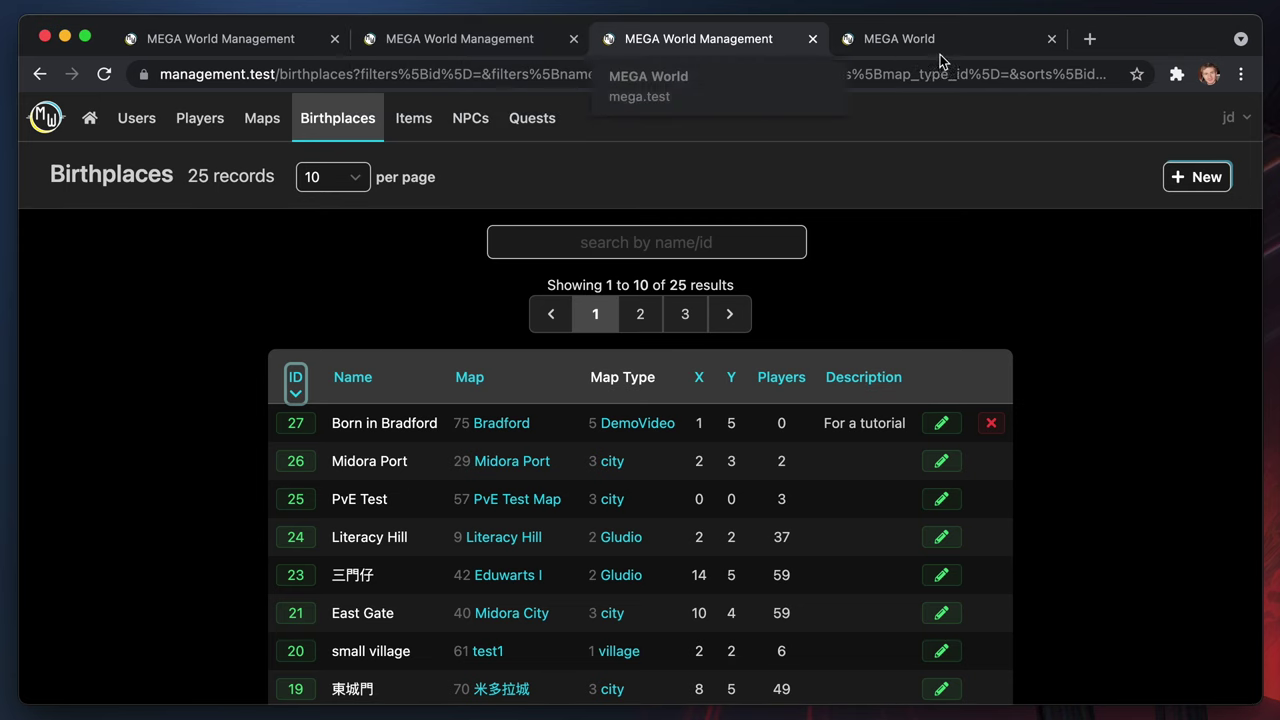
click(905, 40)
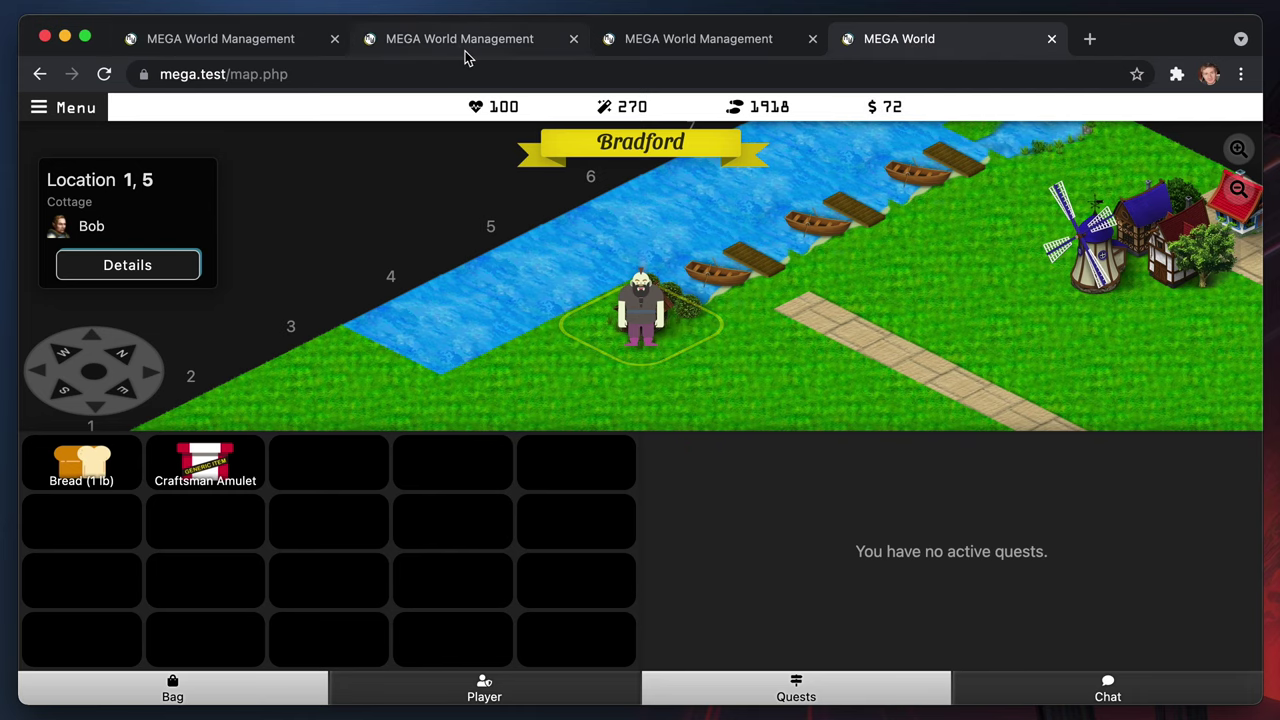
Switch to MEGA World Management, open the Demo Quest for editing, and set its result type to Check In (Items Optional)
click(289, 46)
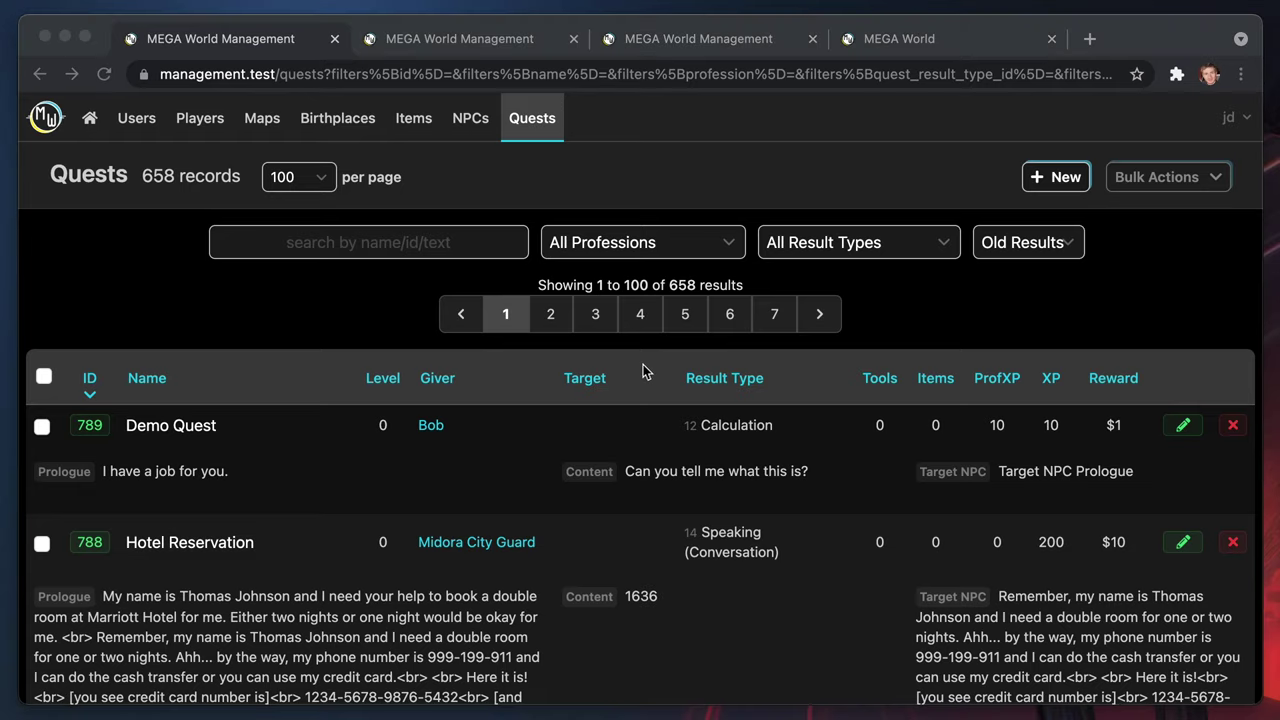
click(1174, 432)
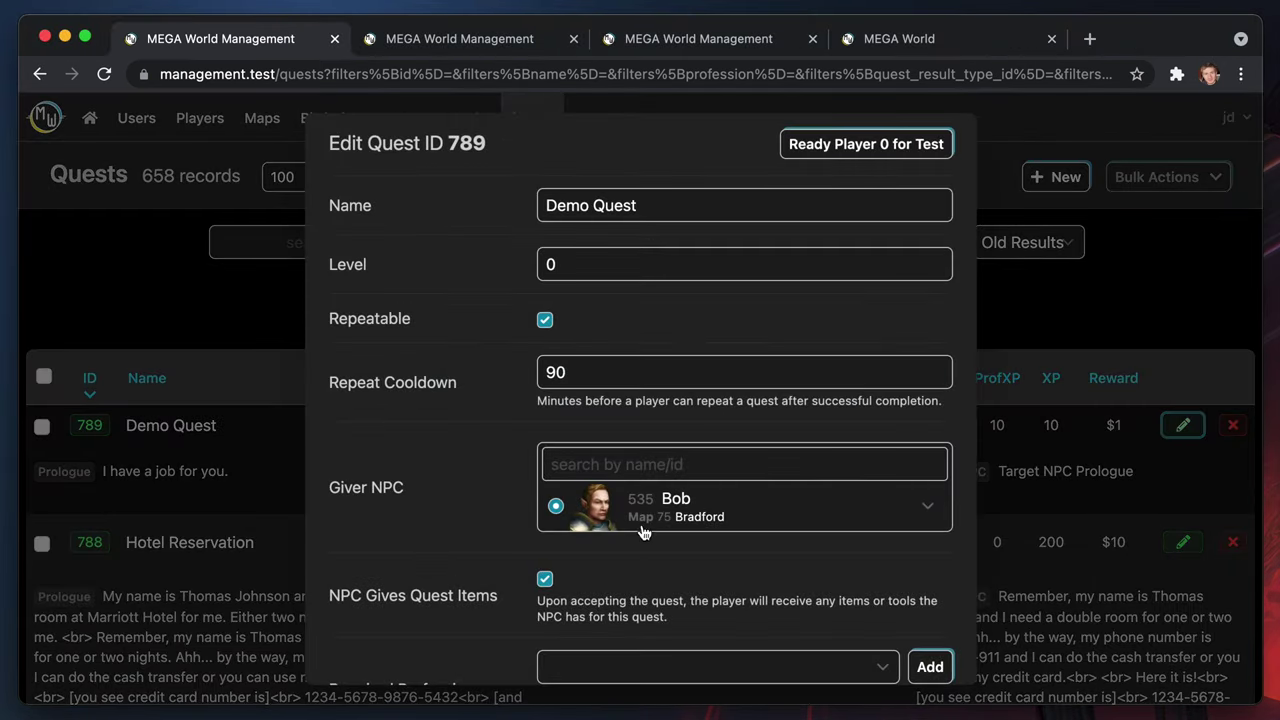
scroll(547, 592, down, 10)
scroll(547, 592, down, 15)
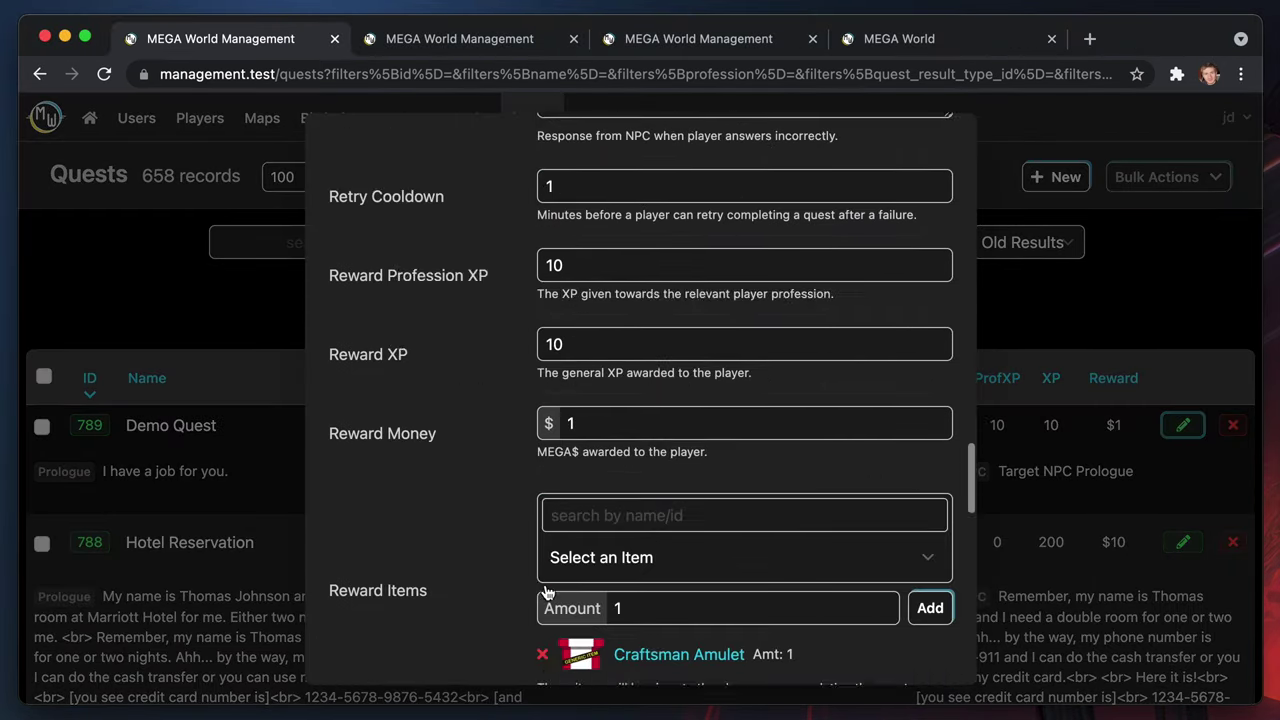
scroll(547, 590, down, 5)
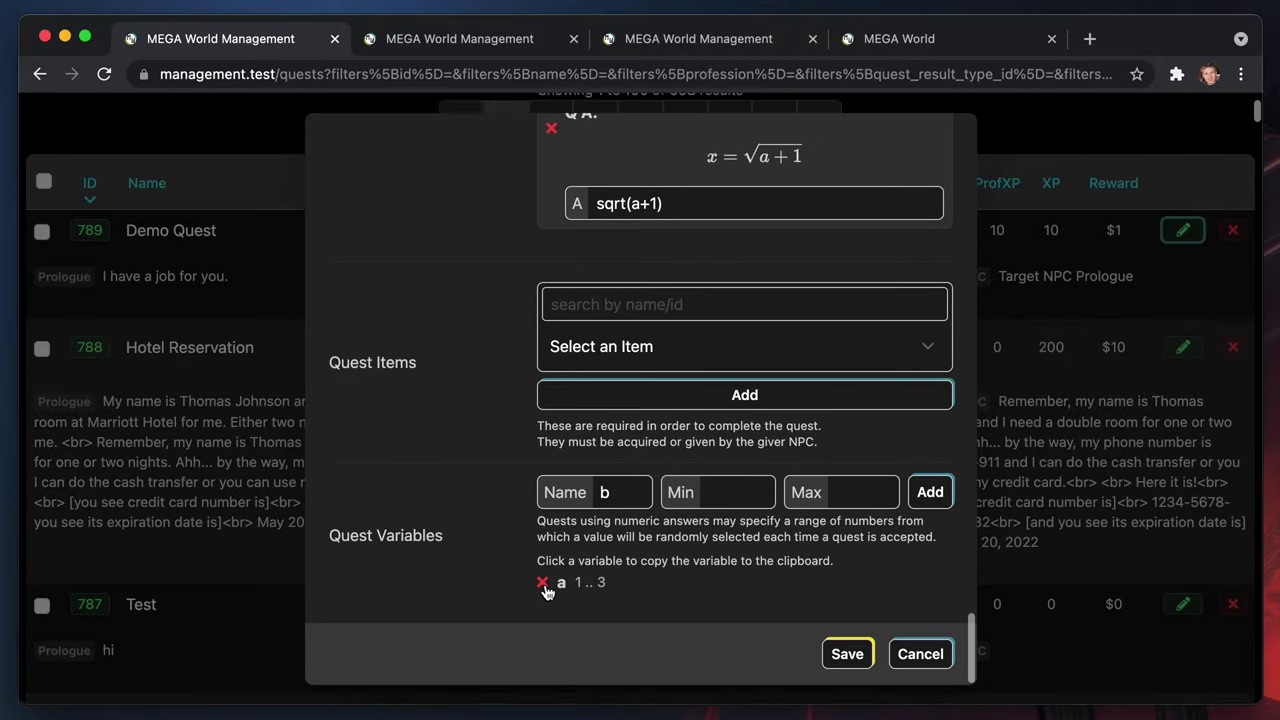
scroll(450, 540, up, 1)
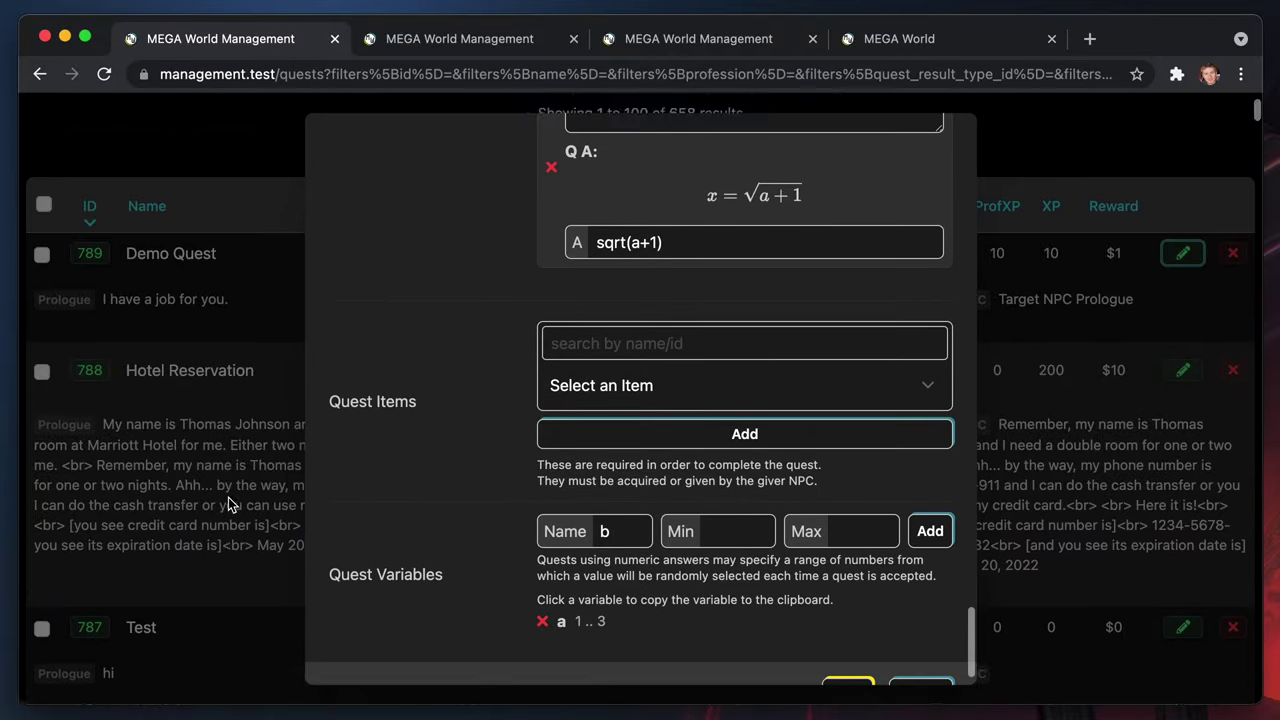
scroll(228, 497, up, 4)
scroll(586, 466, up, 8)
scroll(597, 440, up, 8)
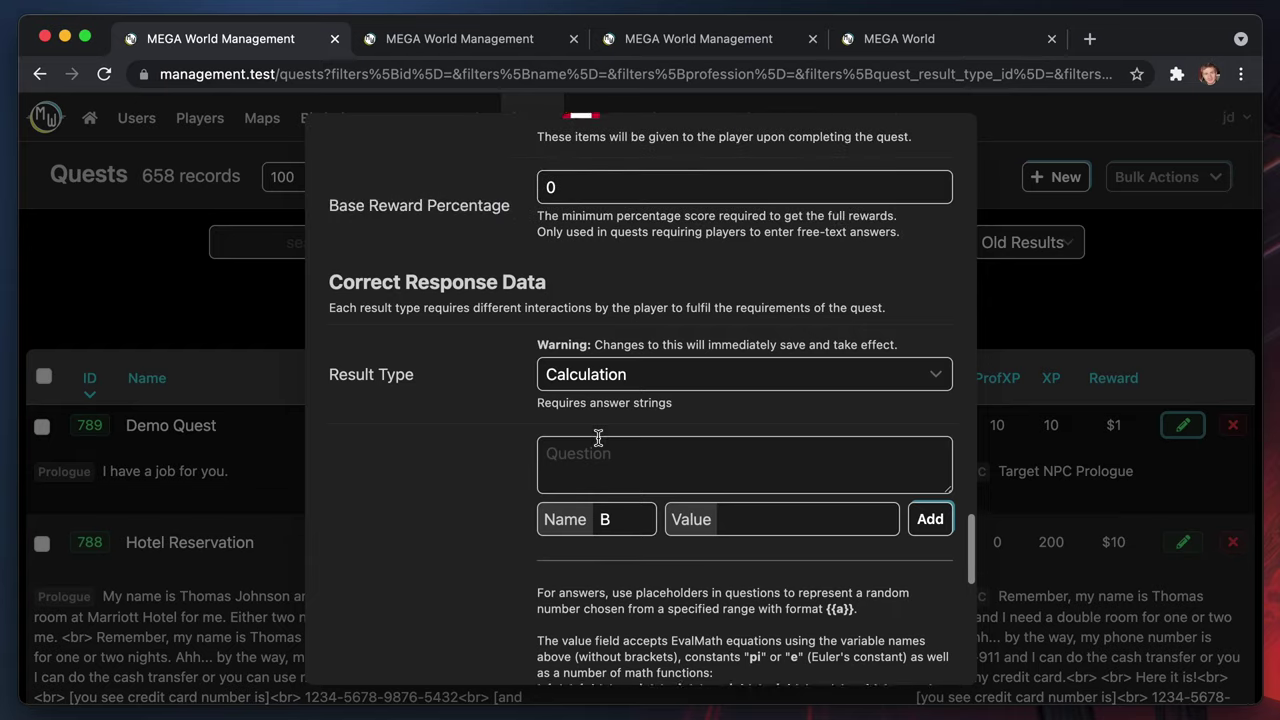
click(622, 424)
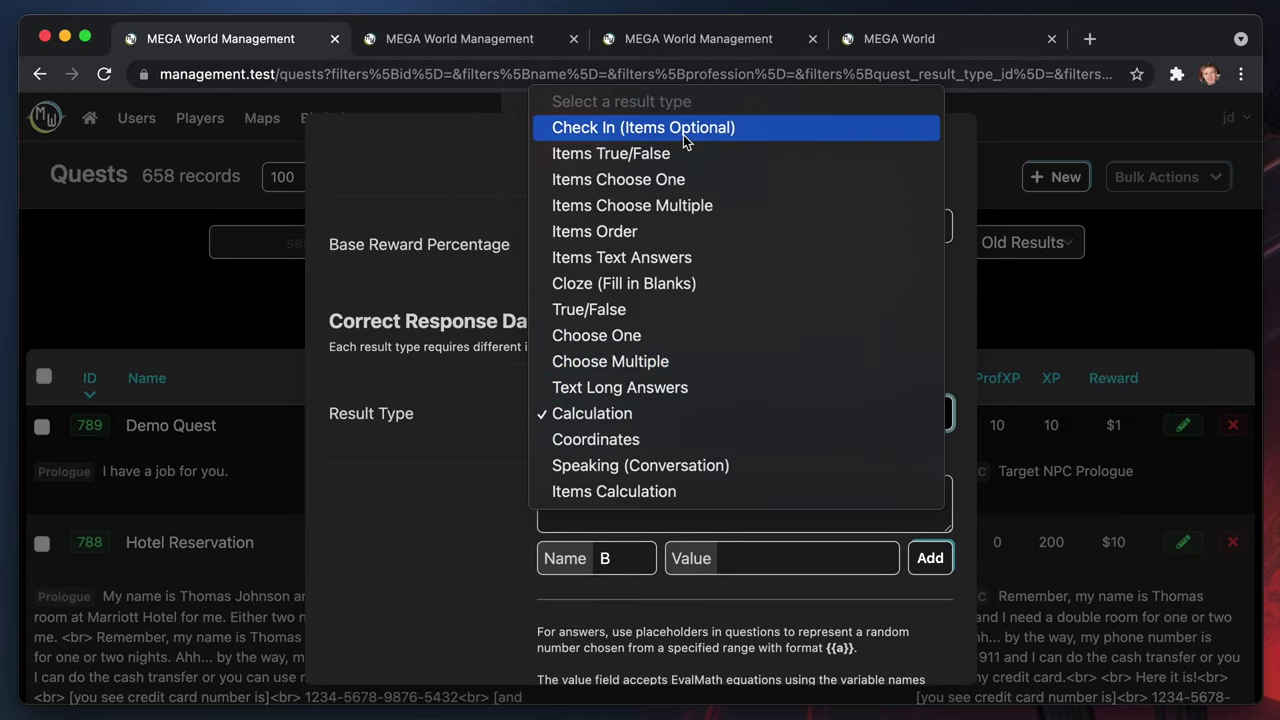
click(743, 137)
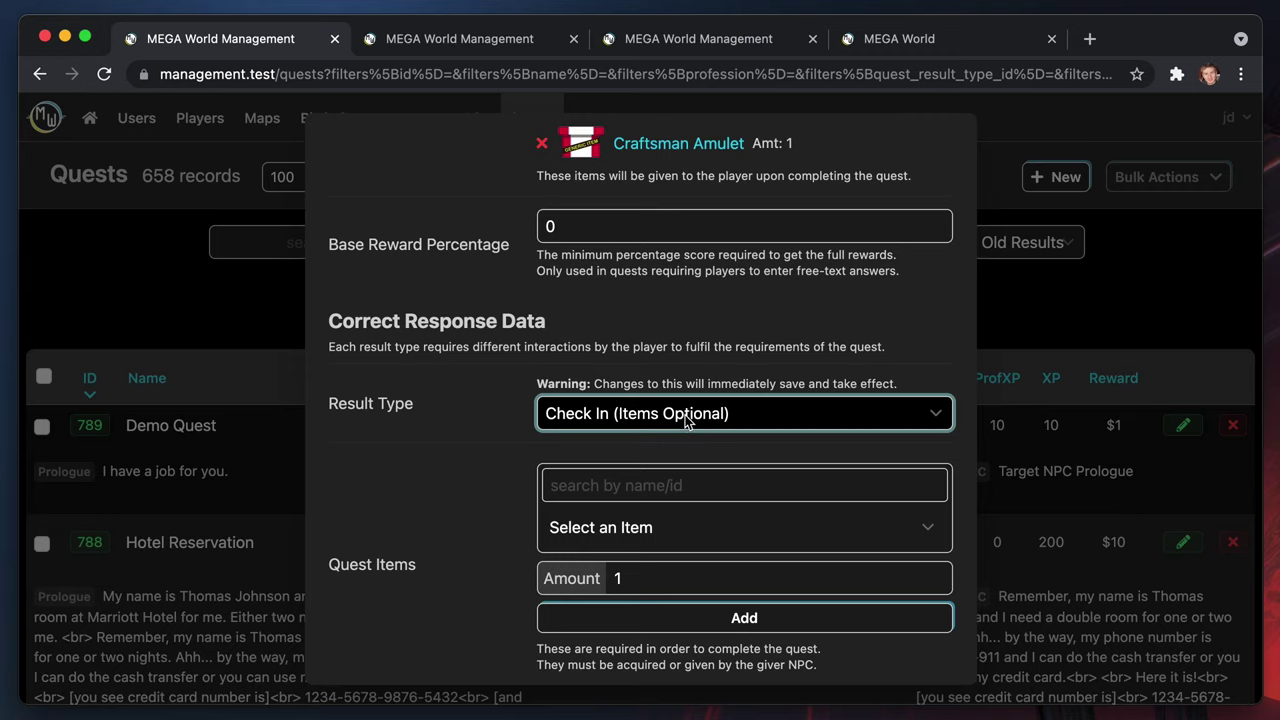
Review the Demo Quest's reward items, required professions and NPC items, ending at the Quest Items section
scroll(464, 440, up, 10)
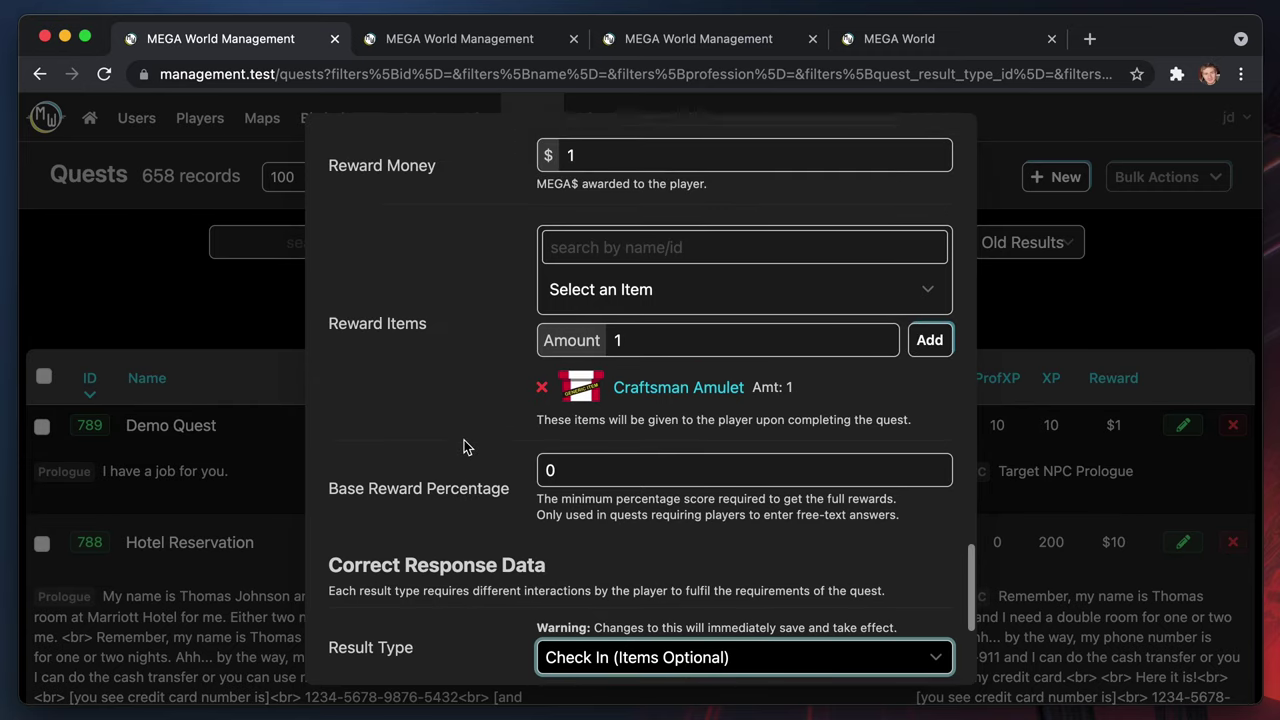
scroll(464, 440, up, 10)
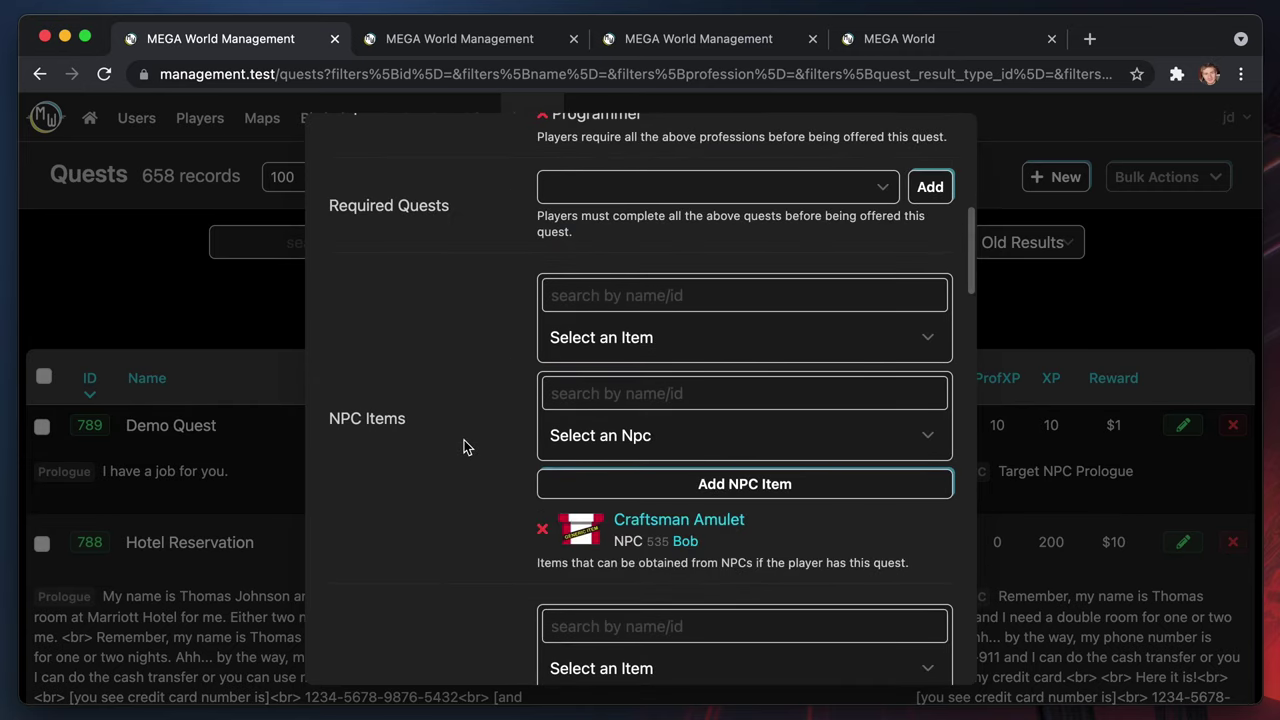
scroll(464, 447, up, 10)
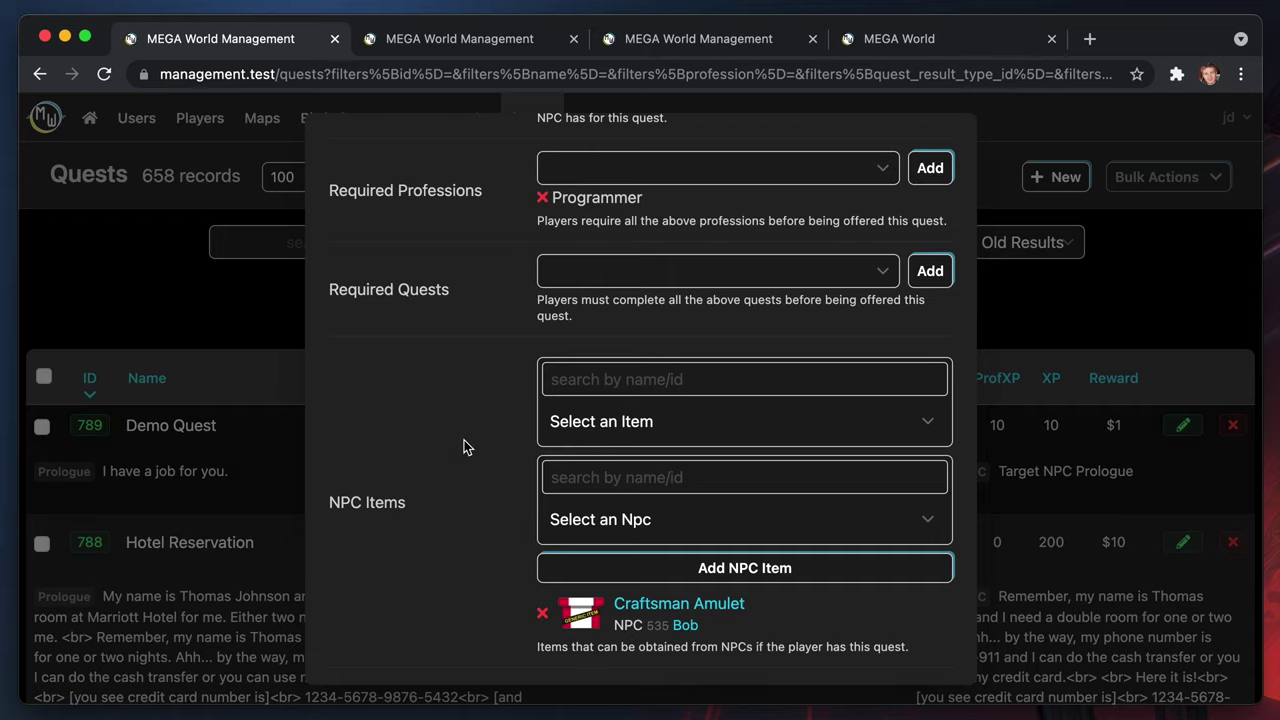
scroll(509, 622, up, 1)
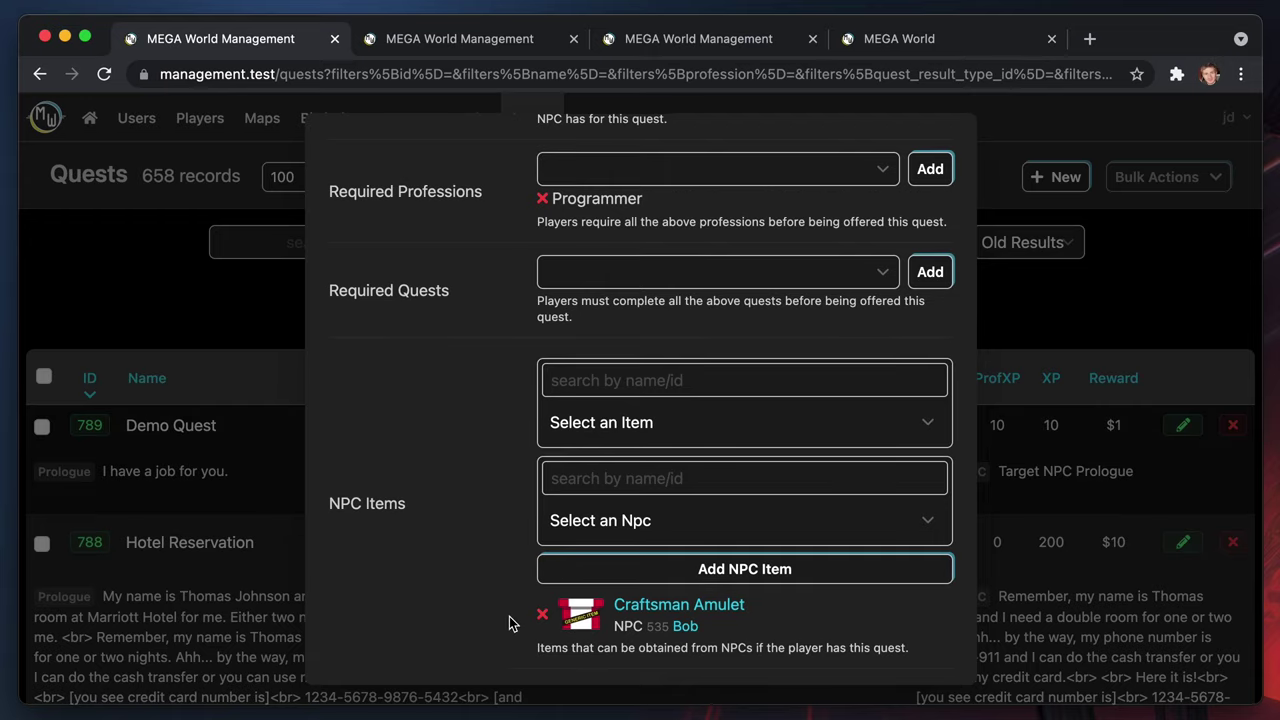
scroll(509, 622, up, 3)
scroll(509, 622, down, 15)
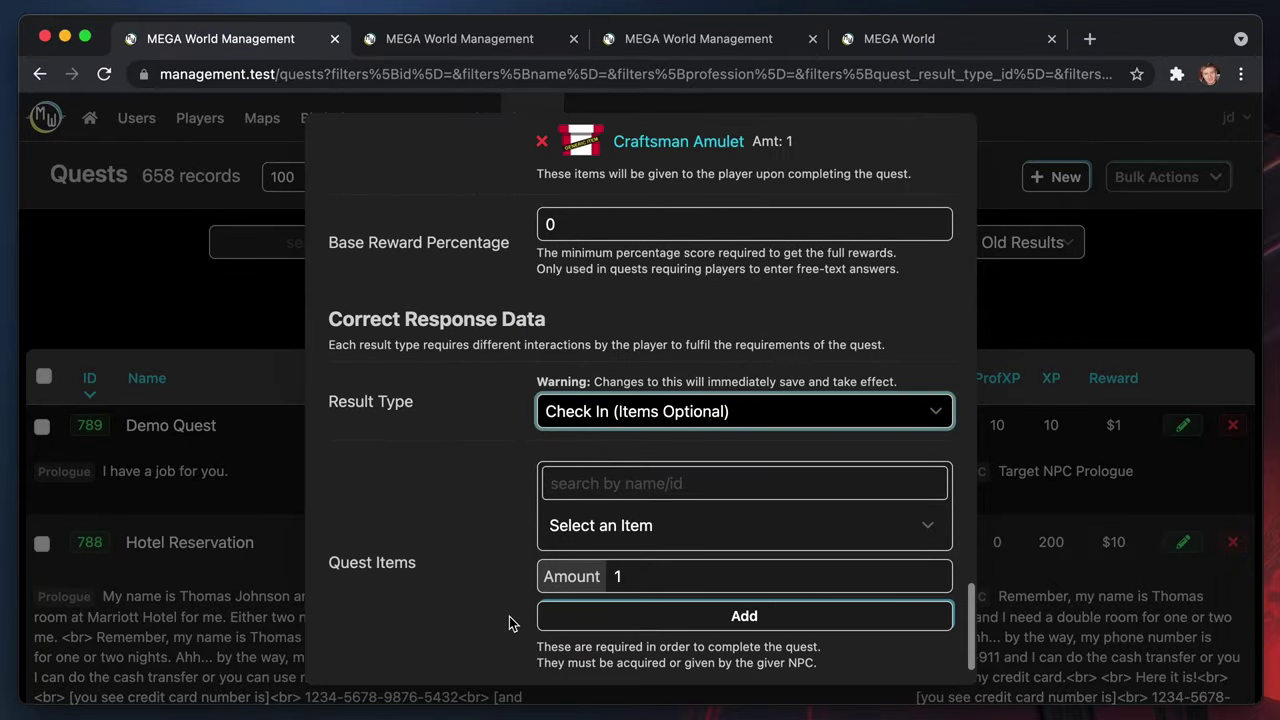
Add the Shovel 測試 item with an amount of 1 to the Demo Quest's quest items
scroll(509, 616, up, 8)
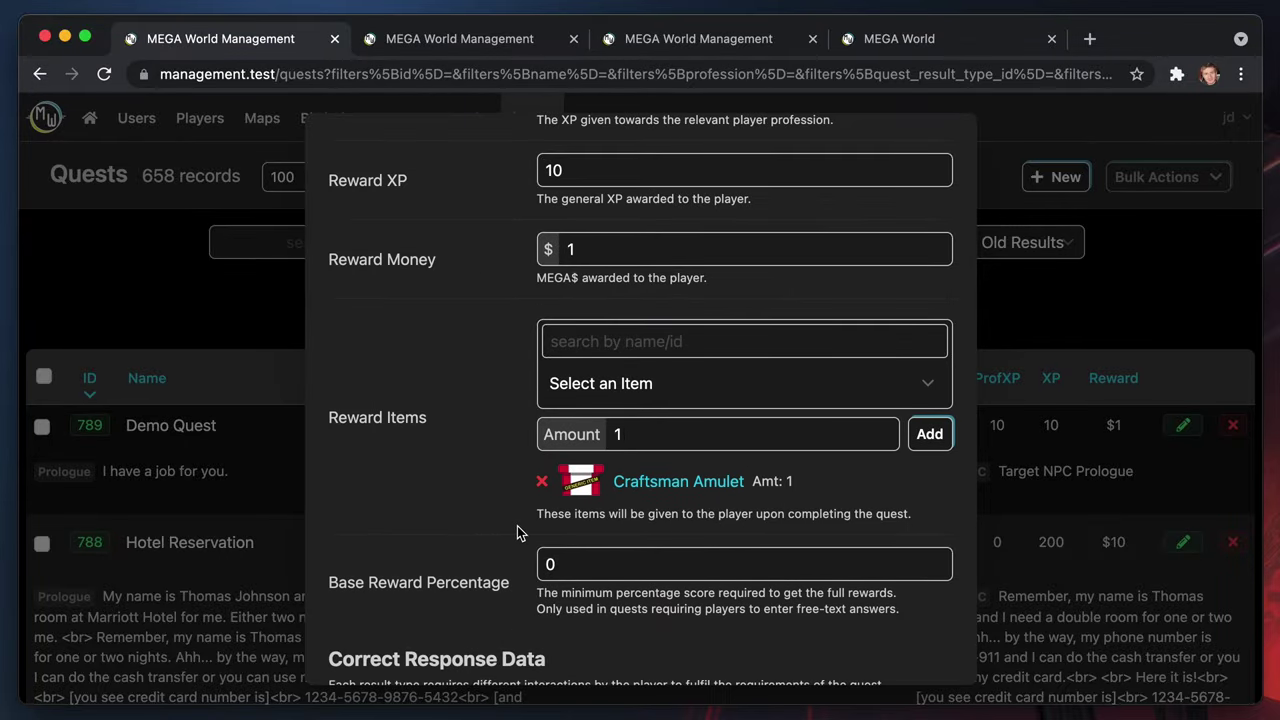
scroll(482, 478, up, 5)
scroll(482, 478, down, 10)
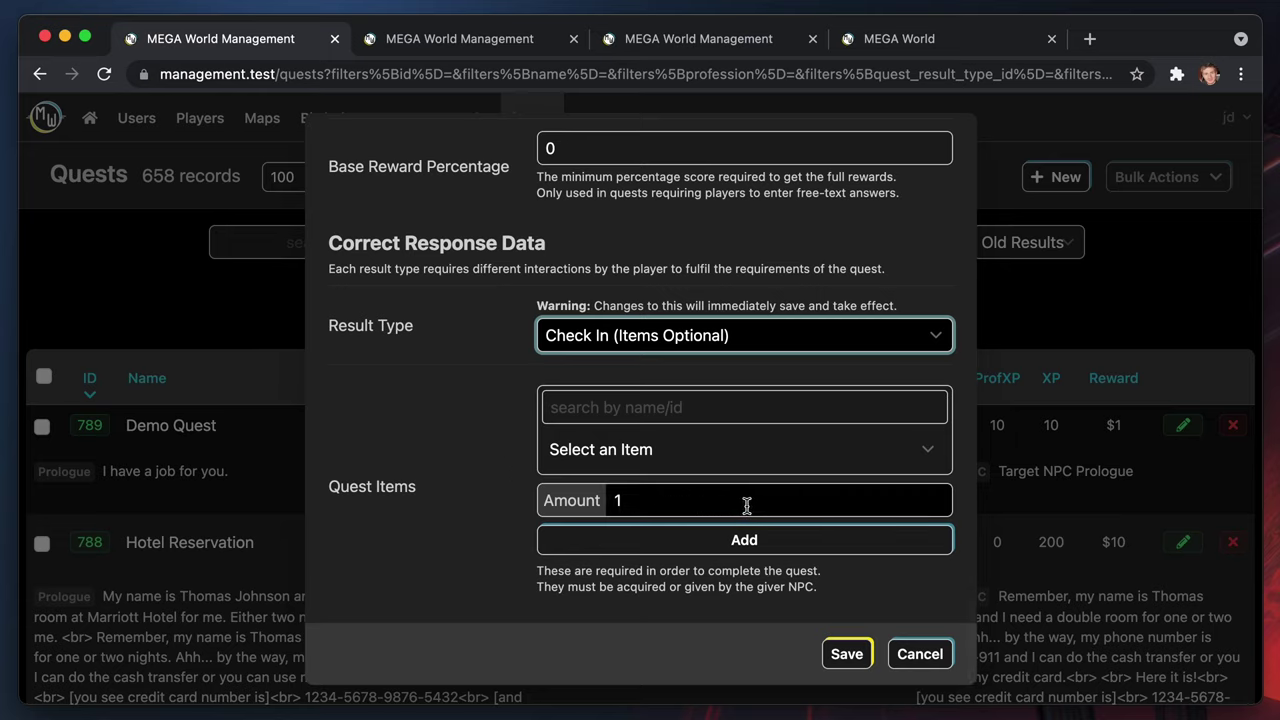
click(720, 449)
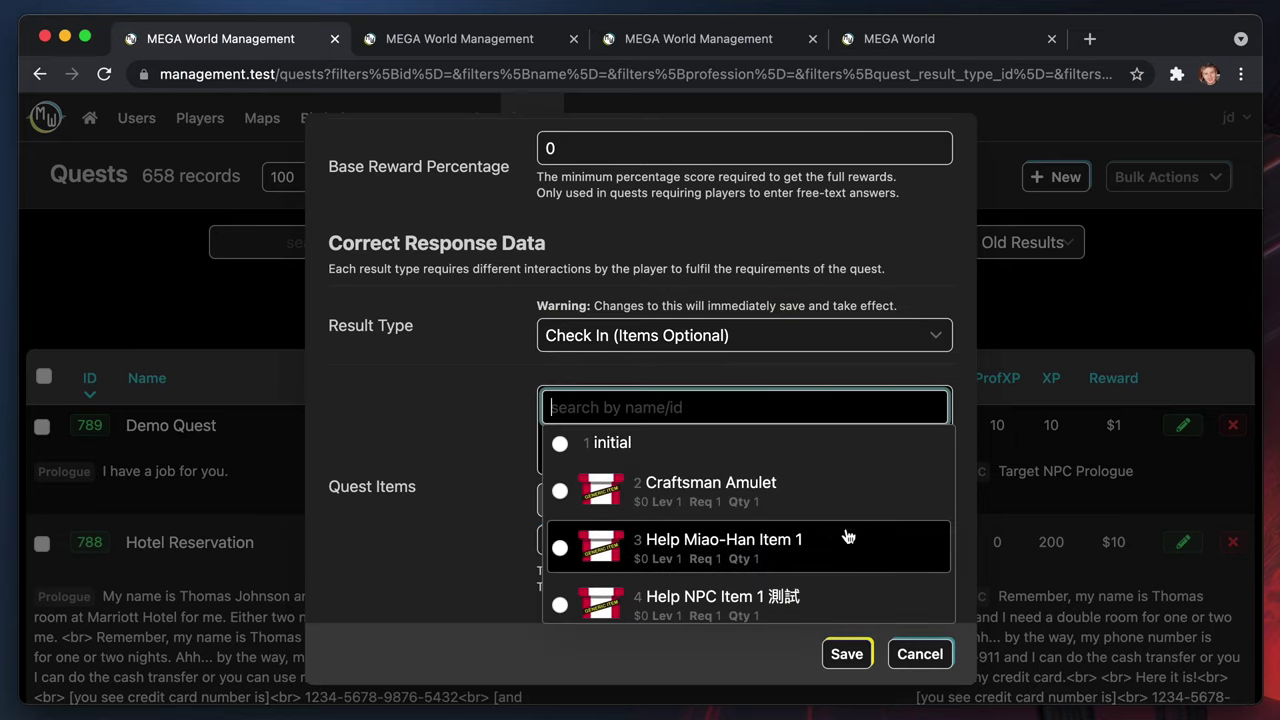
scroll(745, 560, down, 5)
click(742, 563)
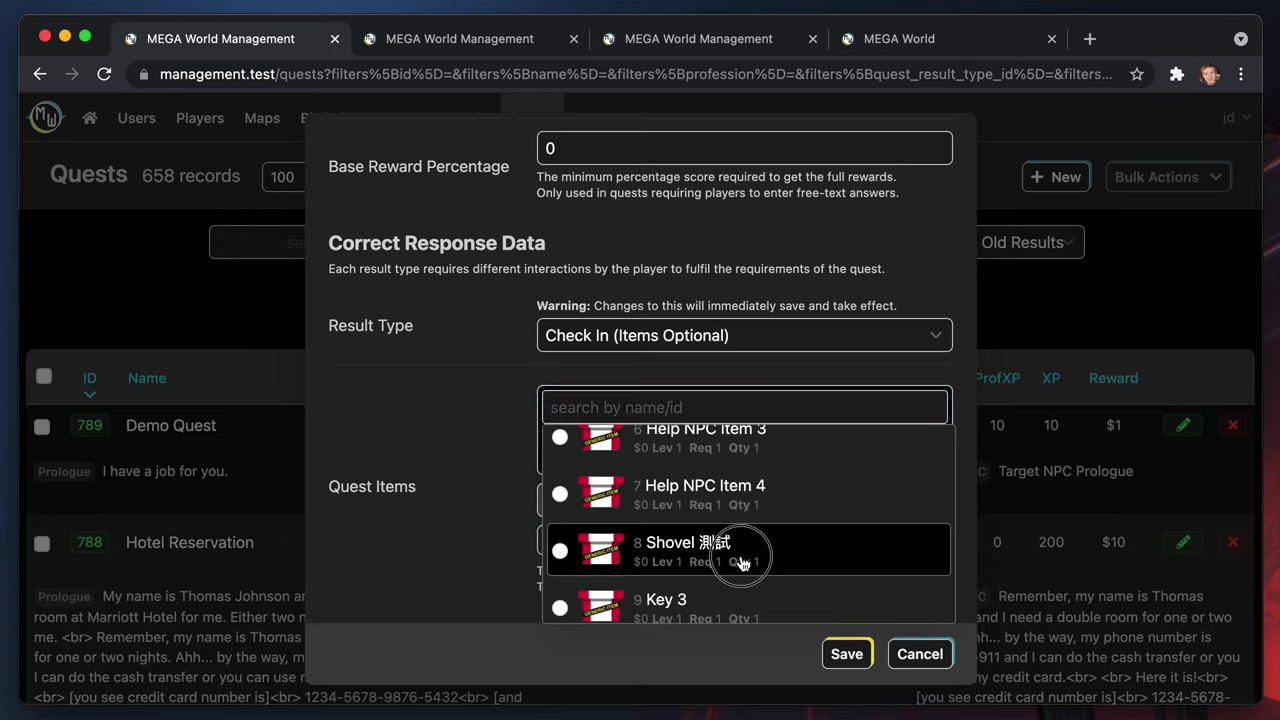
click(790, 507)
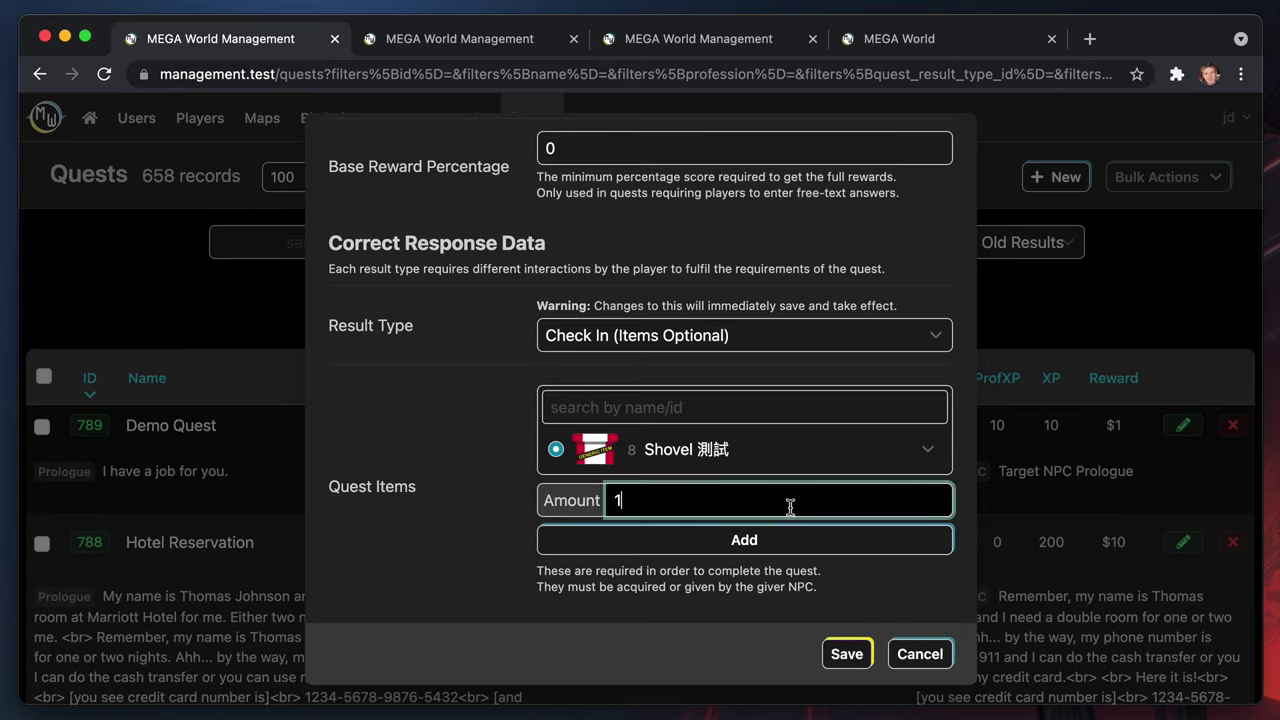
click(770, 538)
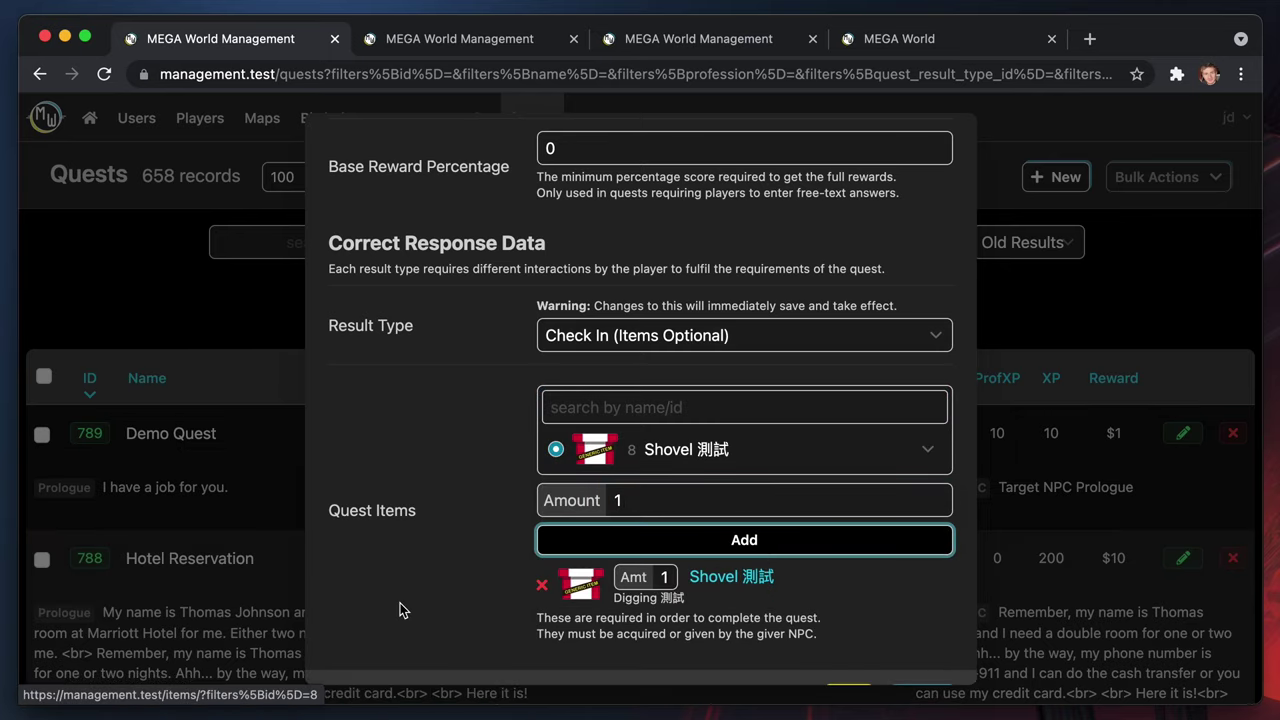
scroll(415, 574, down, 1)
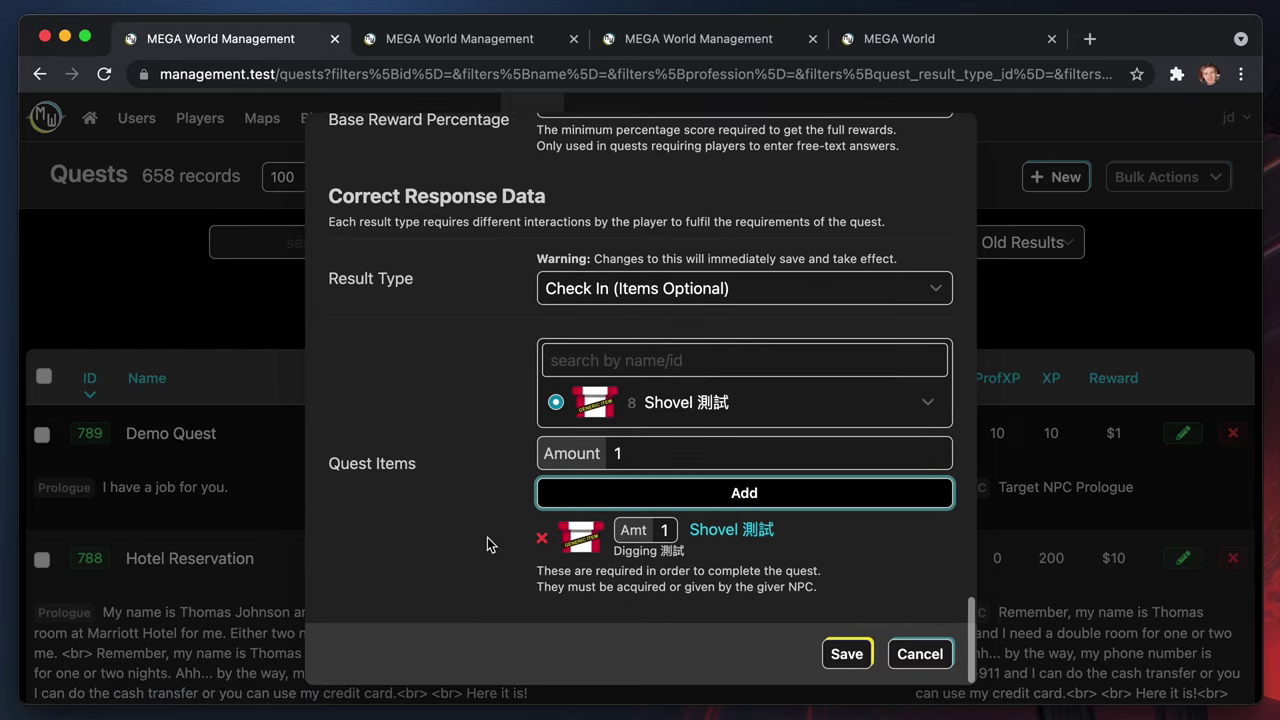
Set the Demo Quest's result type to Items True/False and switch the Shovel's answer to false and back to true
scroll(487, 537, up, 4)
scroll(477, 495, up, 3)
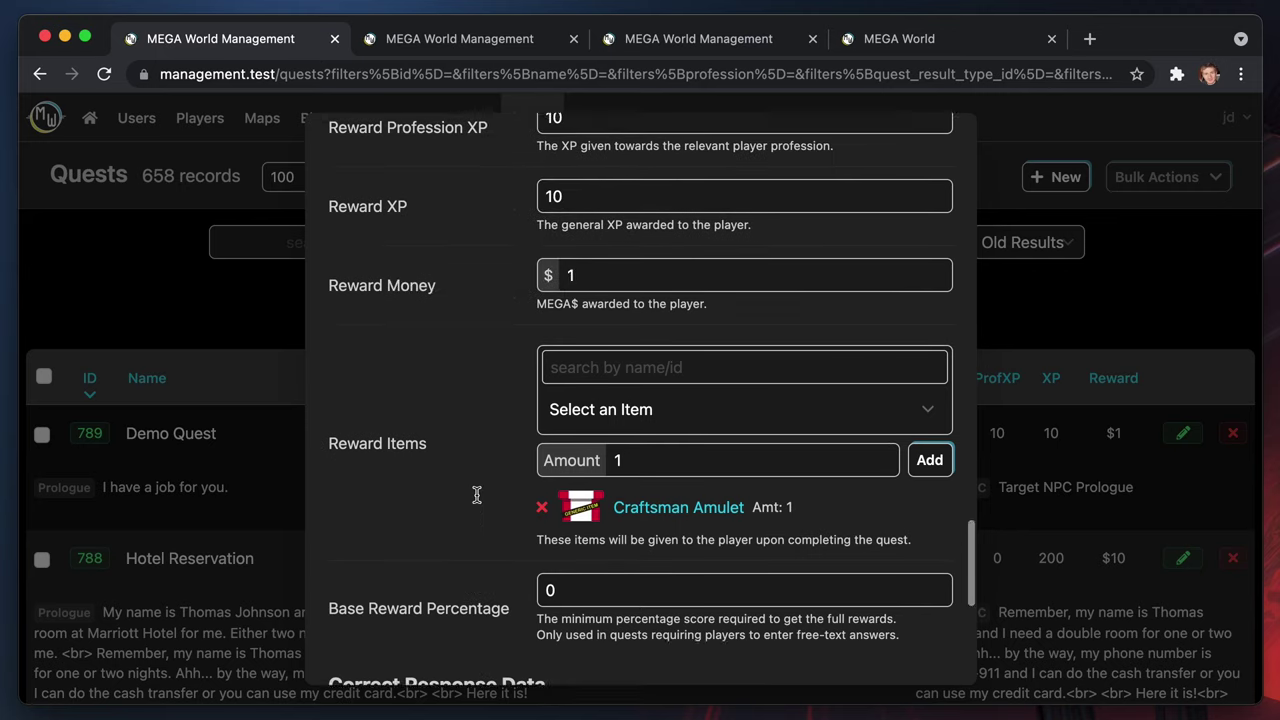
scroll(477, 495, down, 7)
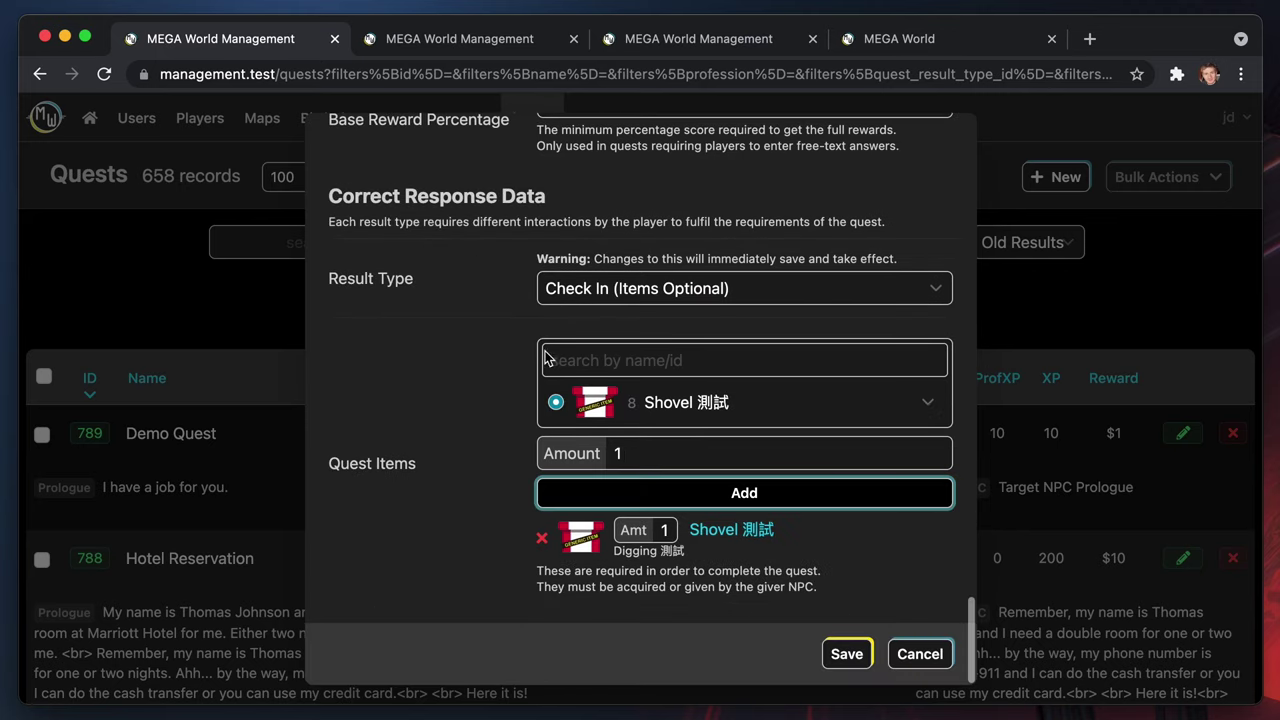
click(690, 290)
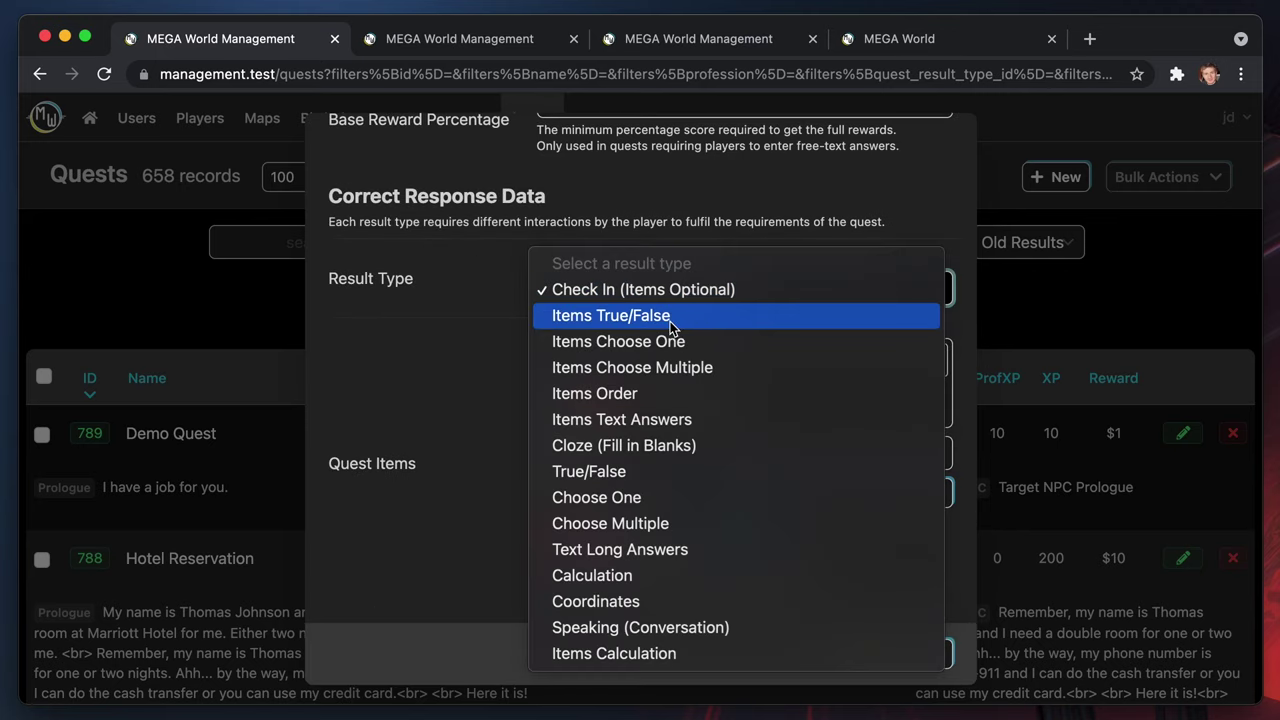
click(670, 321)
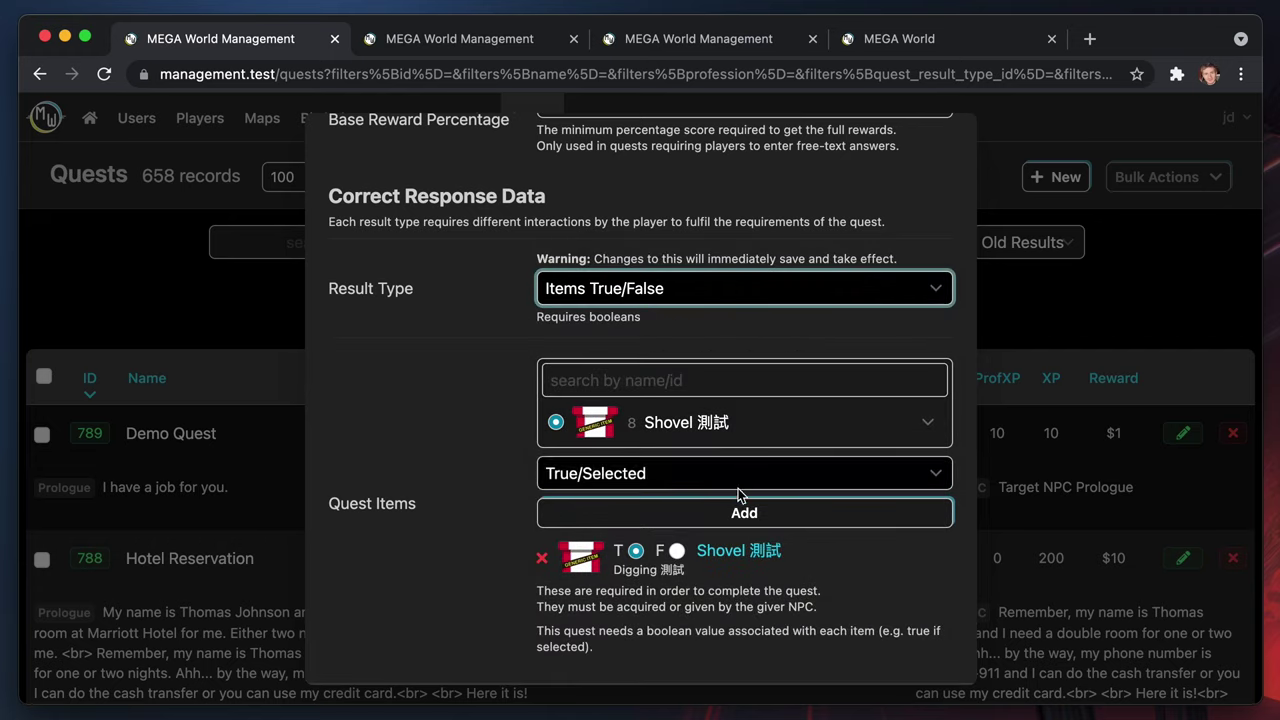
click(677, 551)
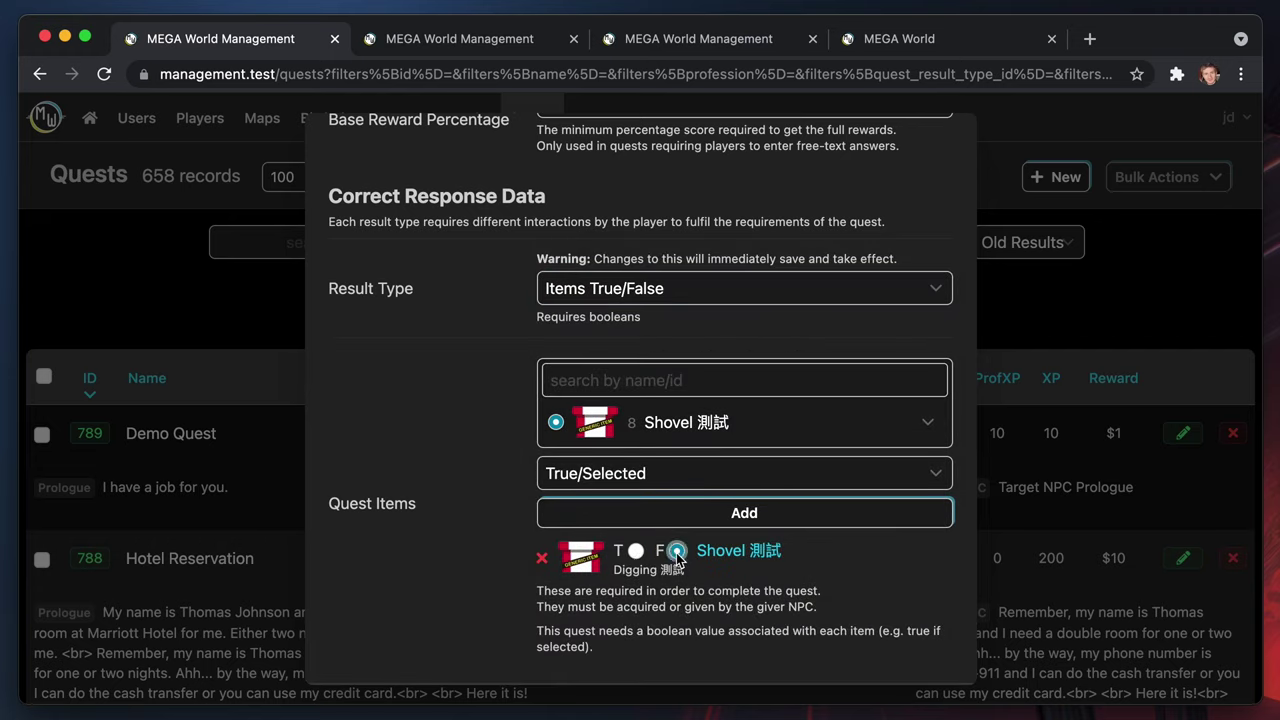
click(637, 553)
Open the Shovel 測試 item's record separately, view its editable name and description, and return to the Demo Quest form
super+click(754, 551)
click(384, 37)
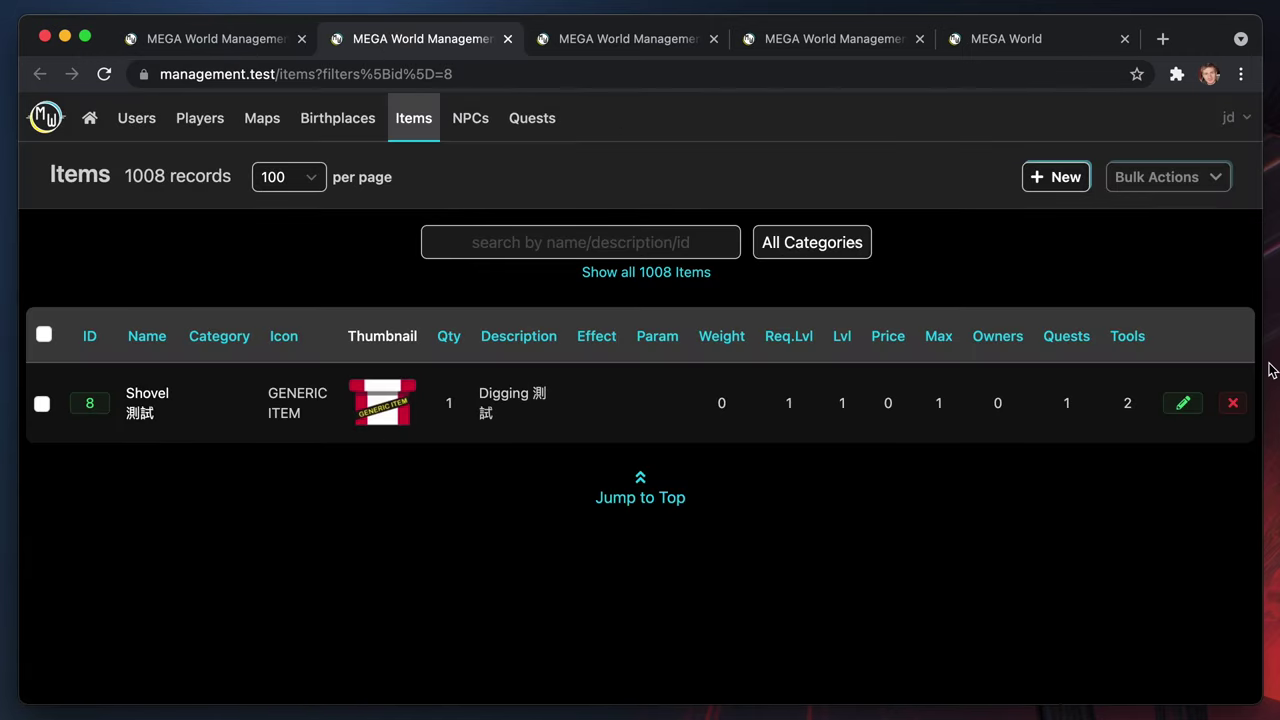
click(1182, 404)
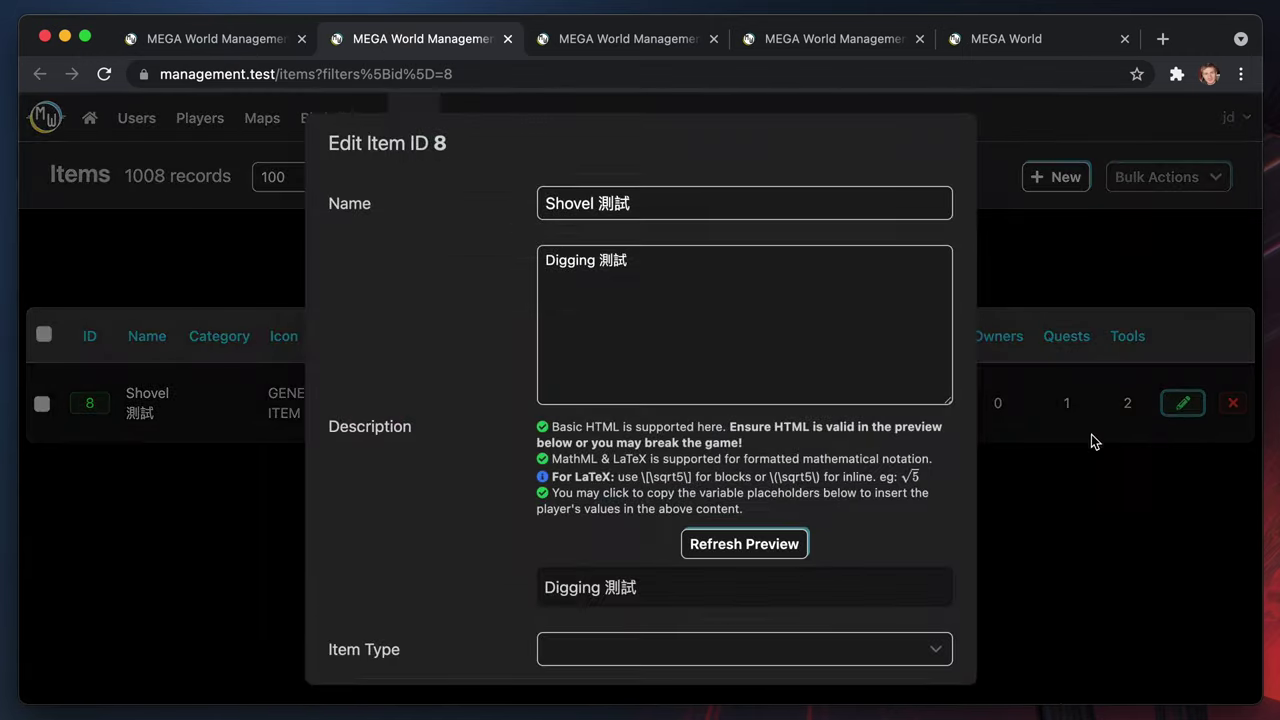
click(736, 311)
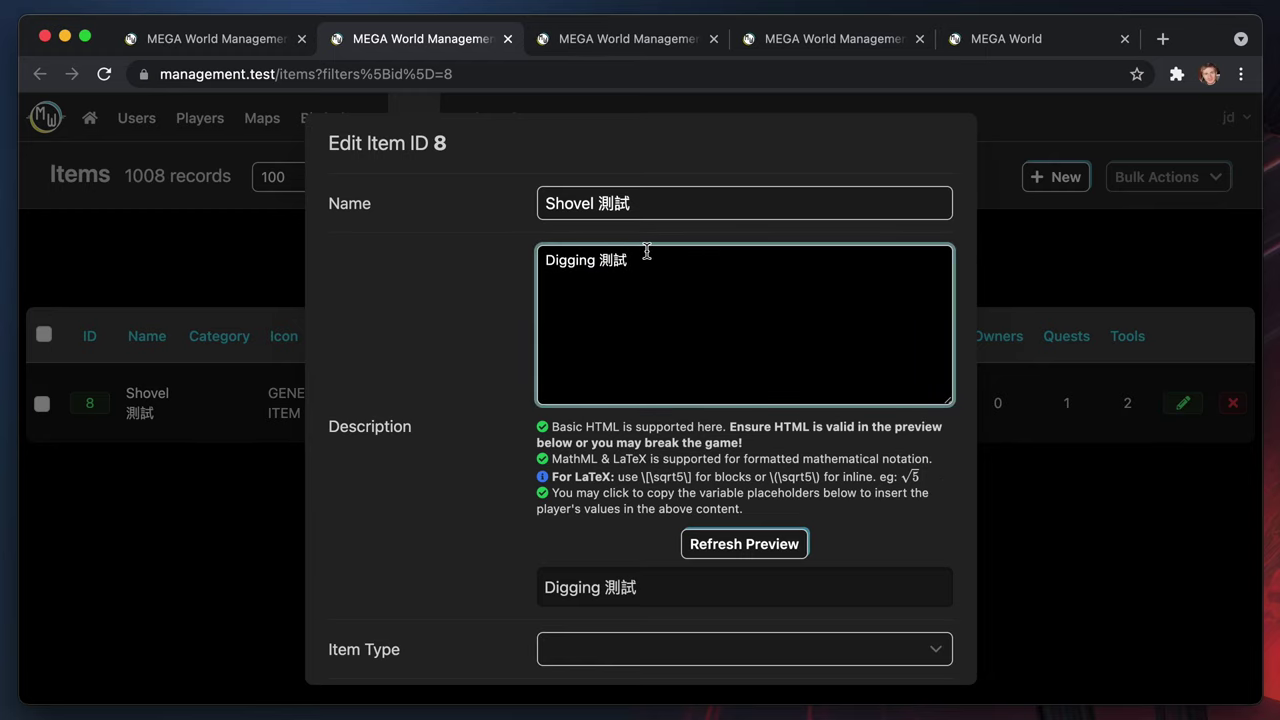
click(1069, 537)
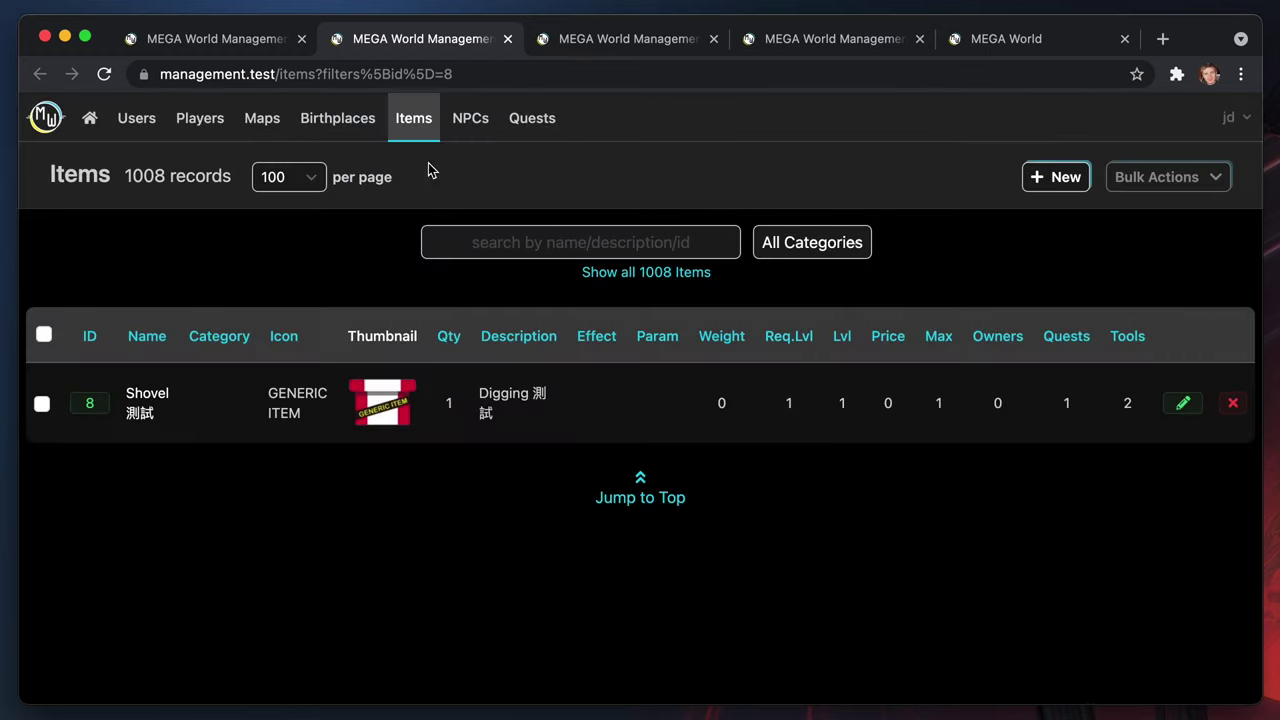
click(223, 38)
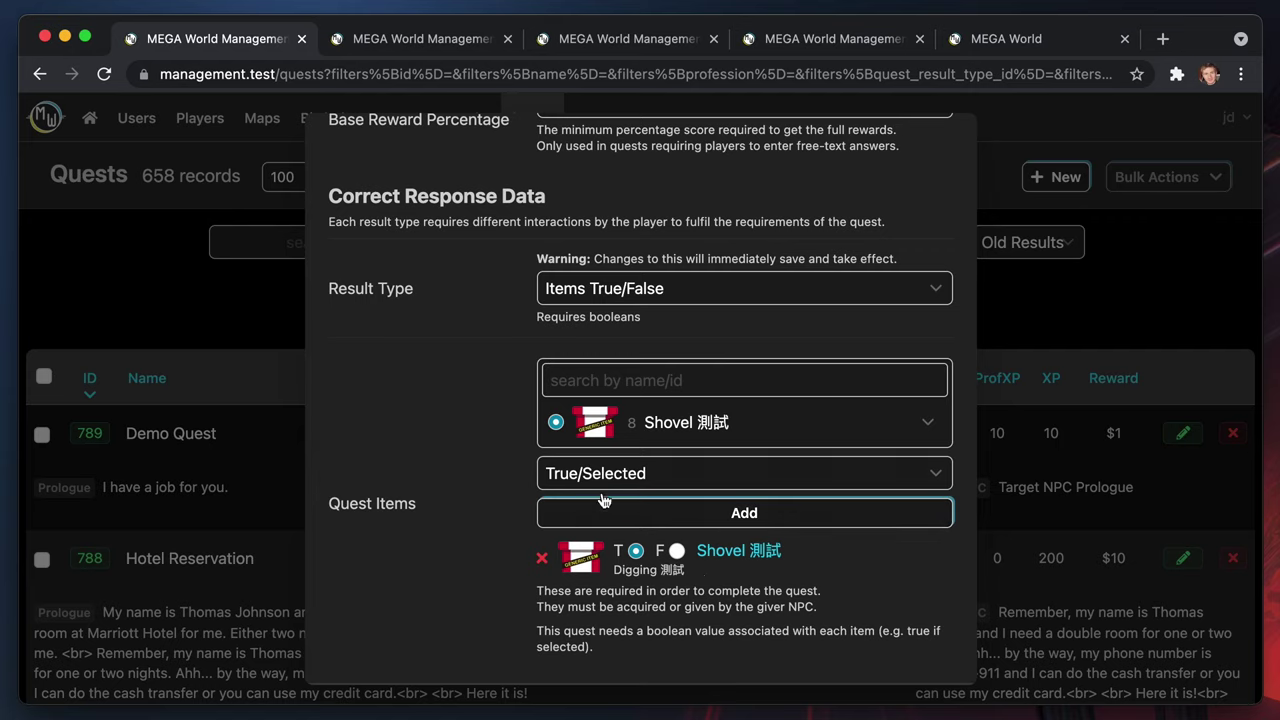
Set the Demo Quest's result type to Items Choose One and then to Items Choose Multiple
click(695, 288)
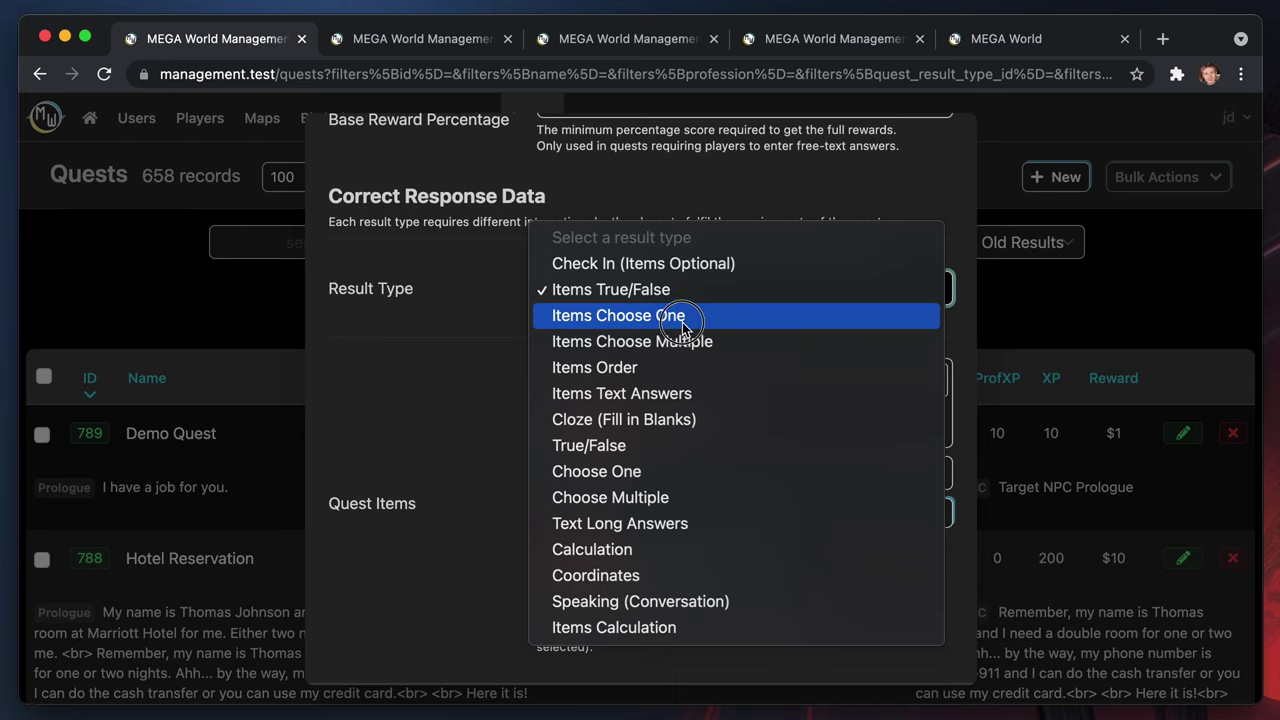
click(682, 318)
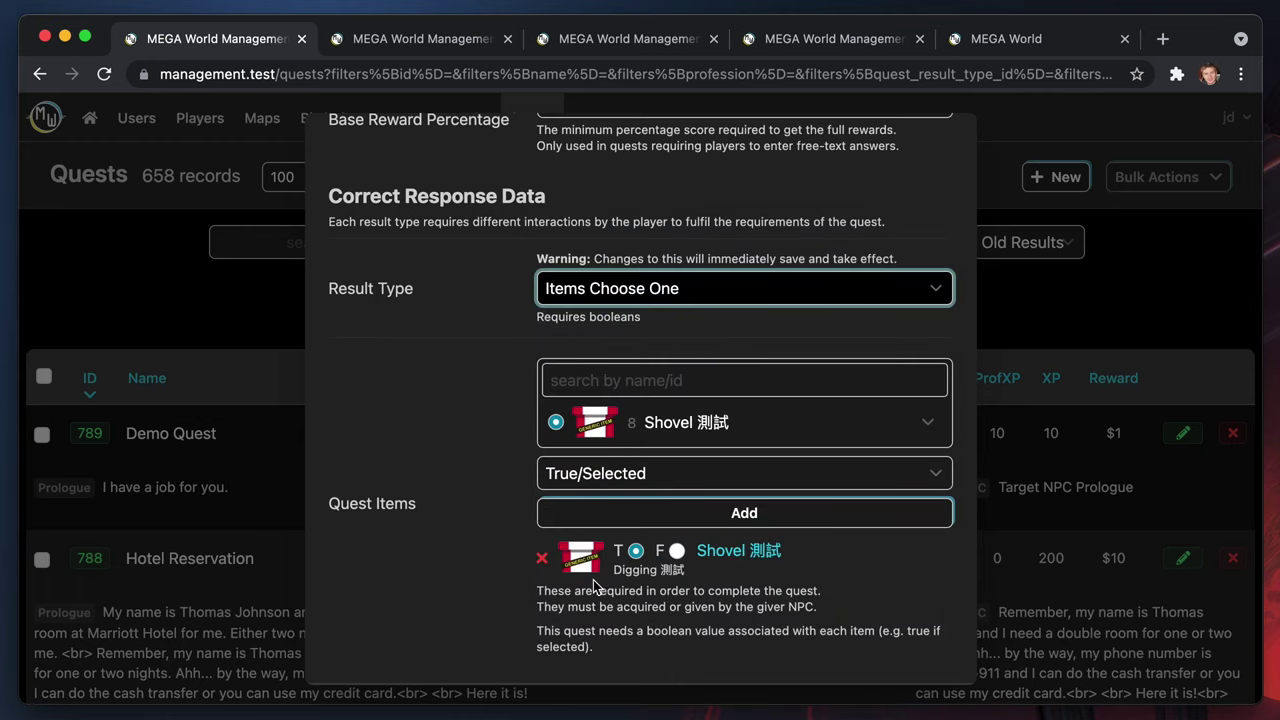
click(743, 291)
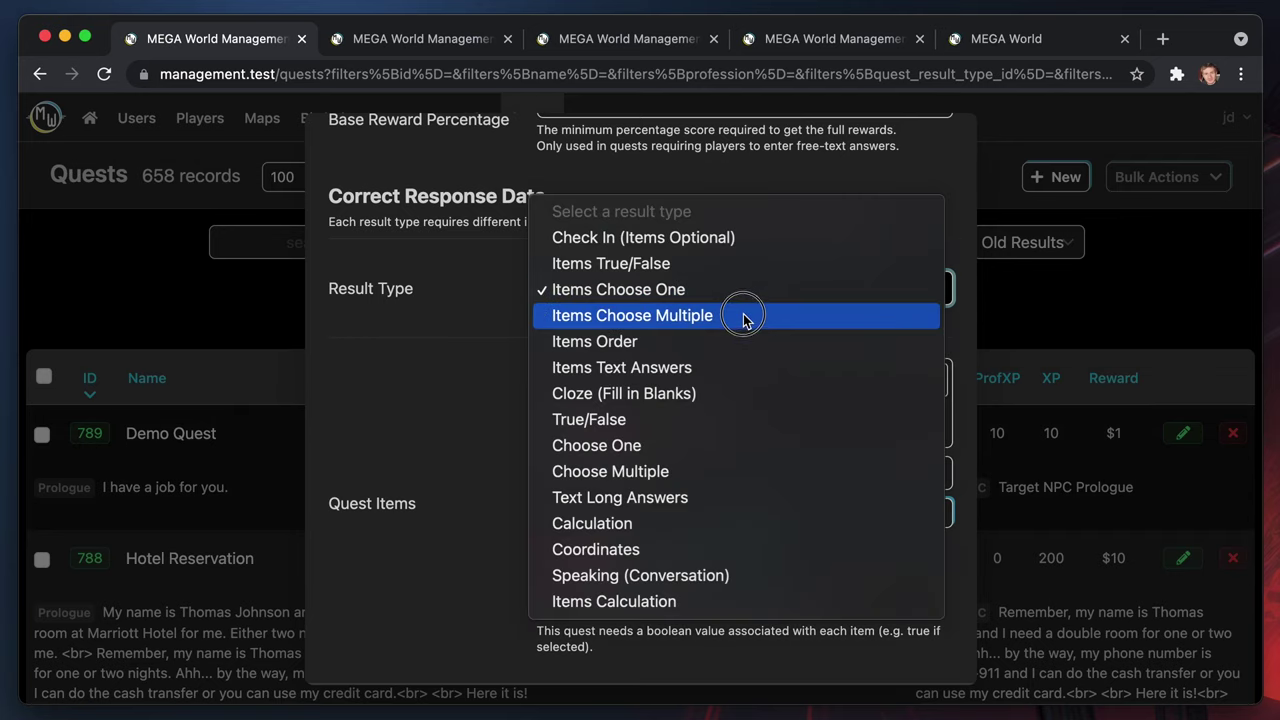
click(743, 315)
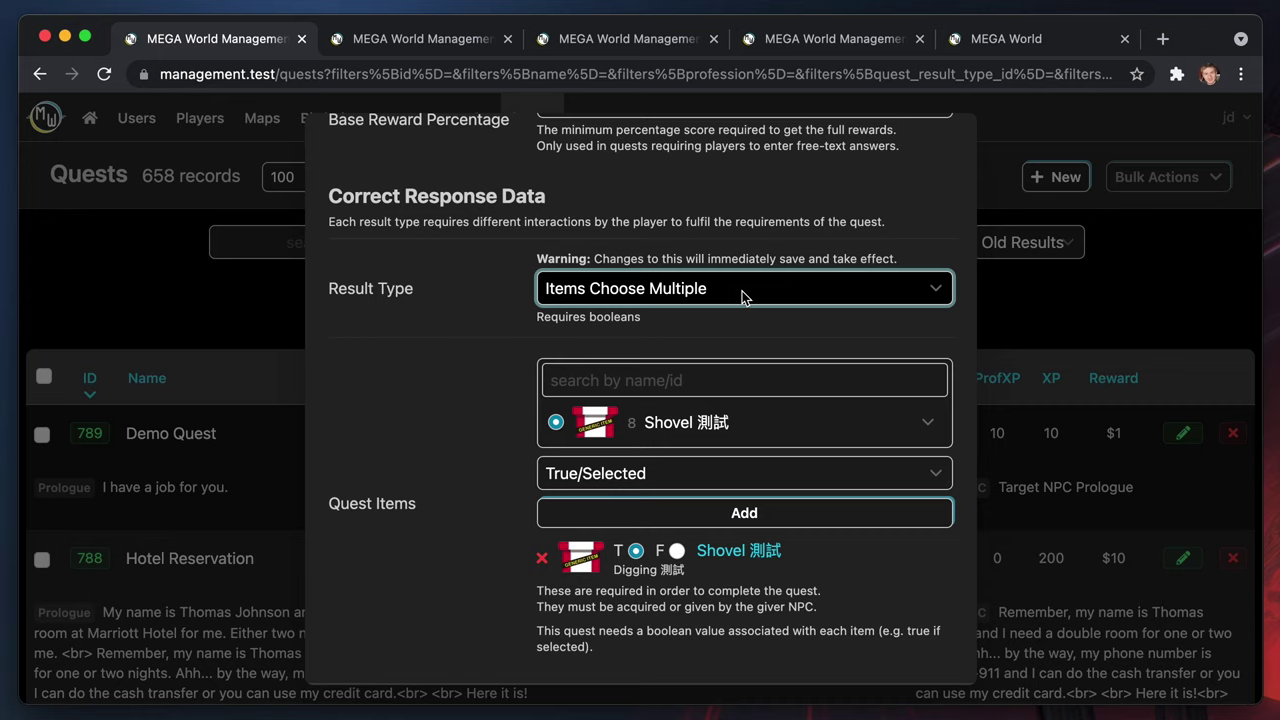
Set the Demo Quest's result type to Items Order and close the quest form
click(743, 294)
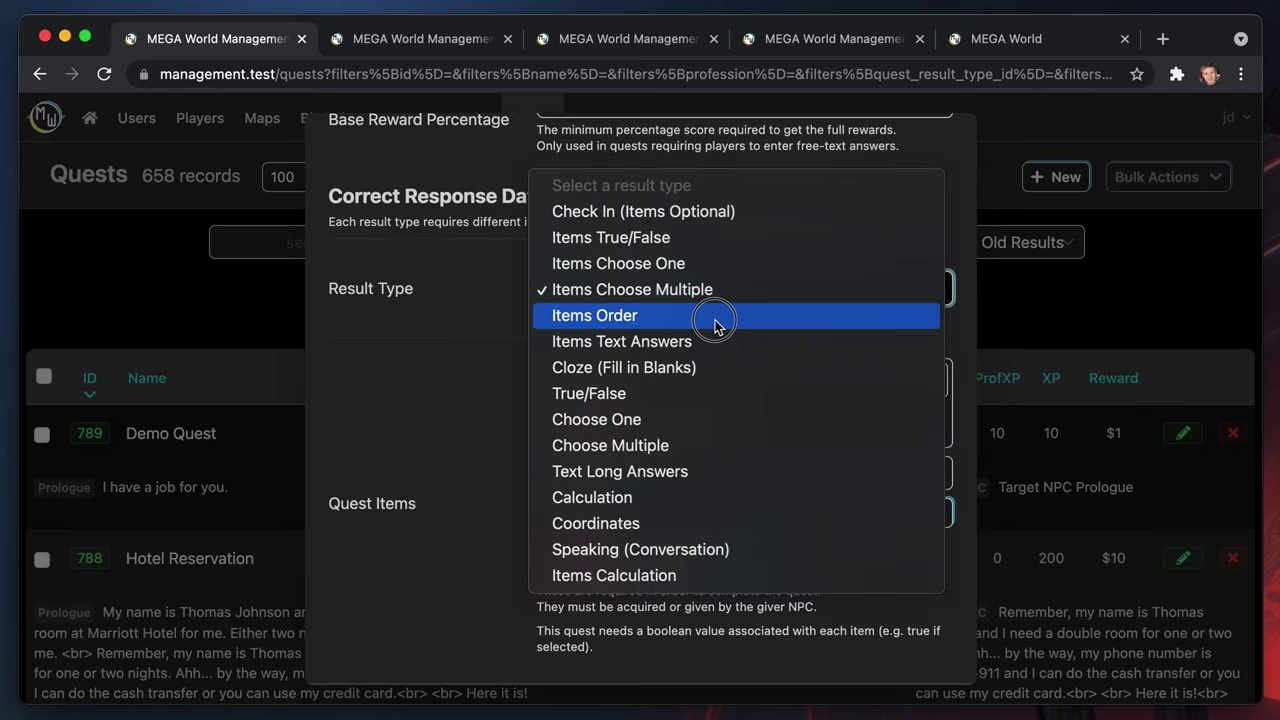
click(715, 320)
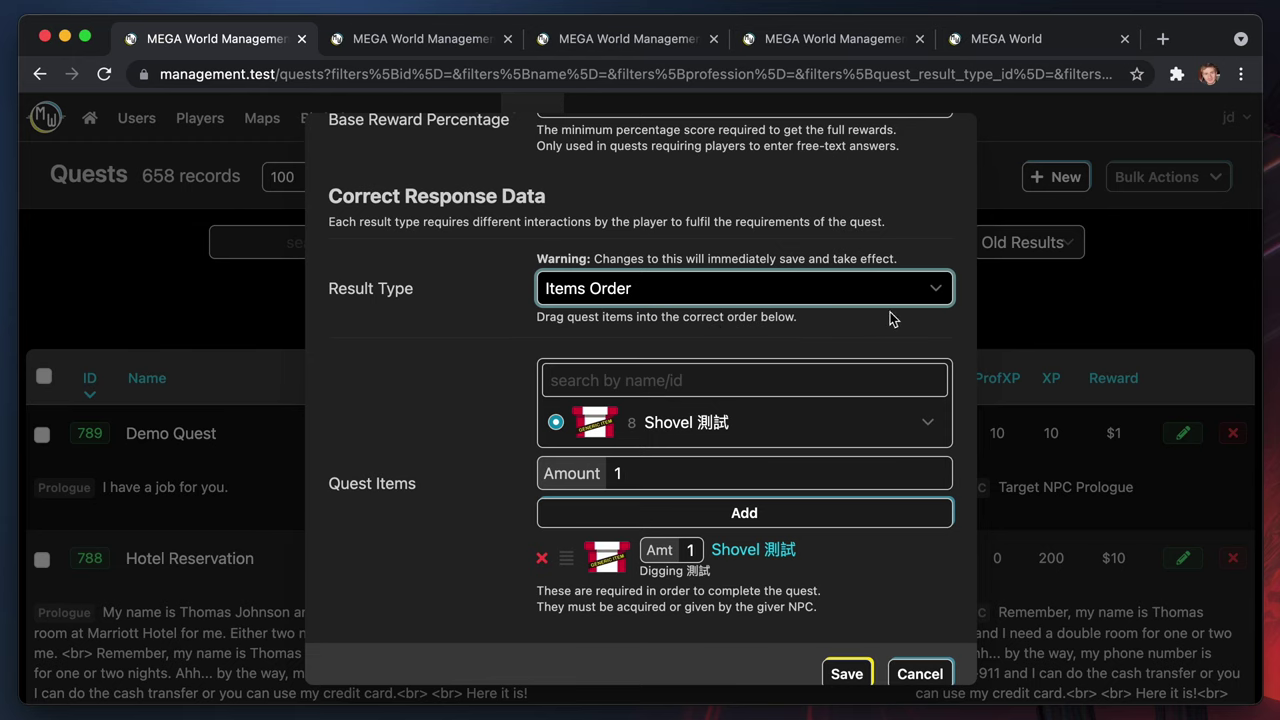
click(1072, 316)
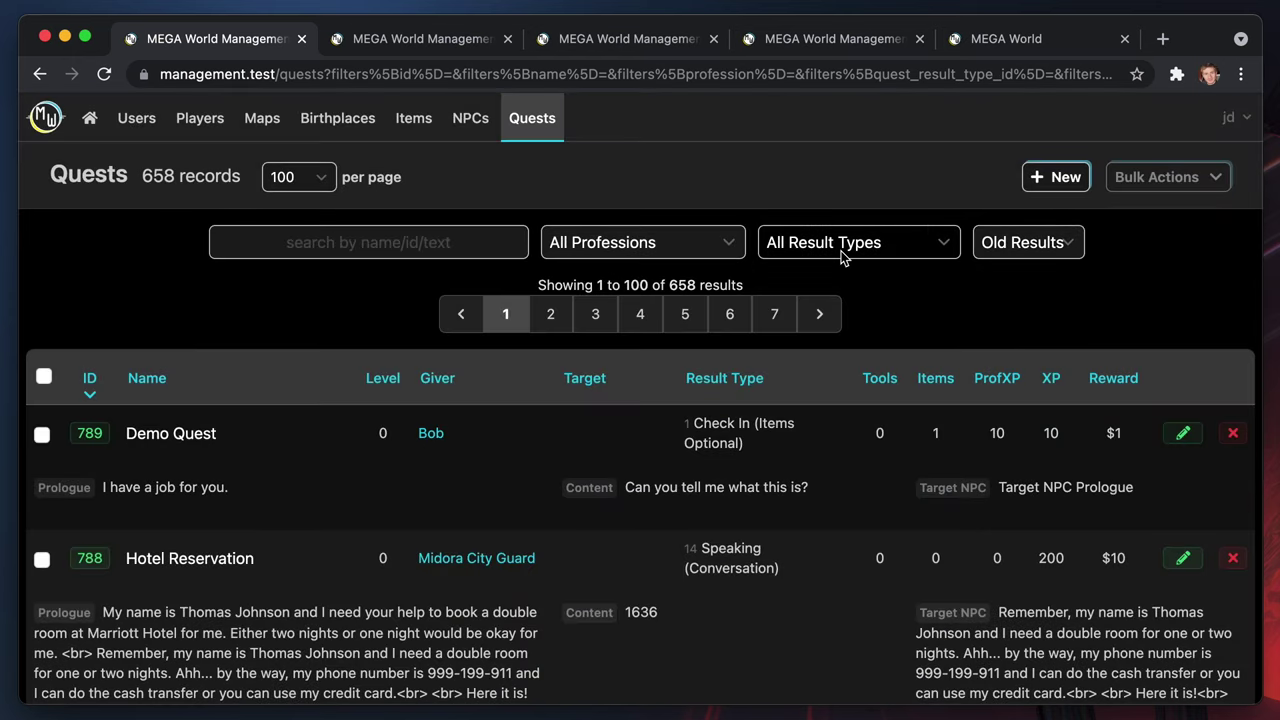
click(938, 250)
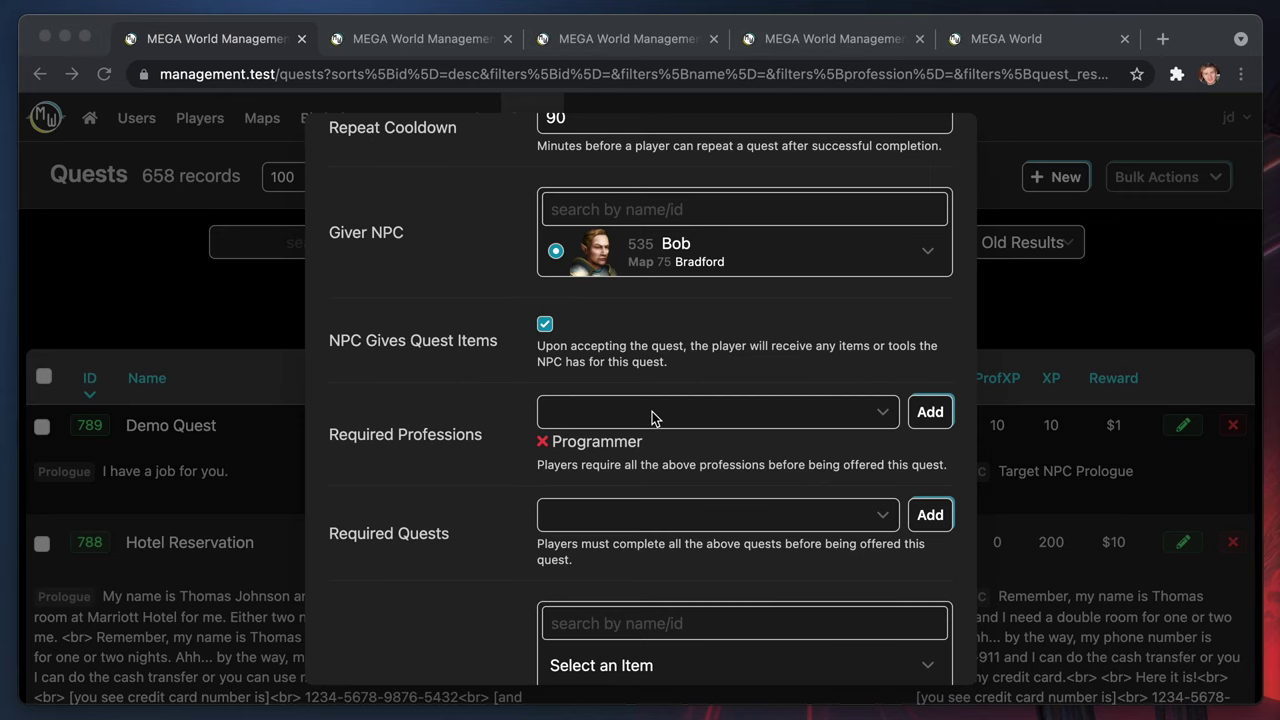
Review the Demo Quest's Items Order setup, including its requirements, content text, responses, rewards and the ordered wand items
scroll(641, 391, up, 3)
scroll(641, 391, down, 6)
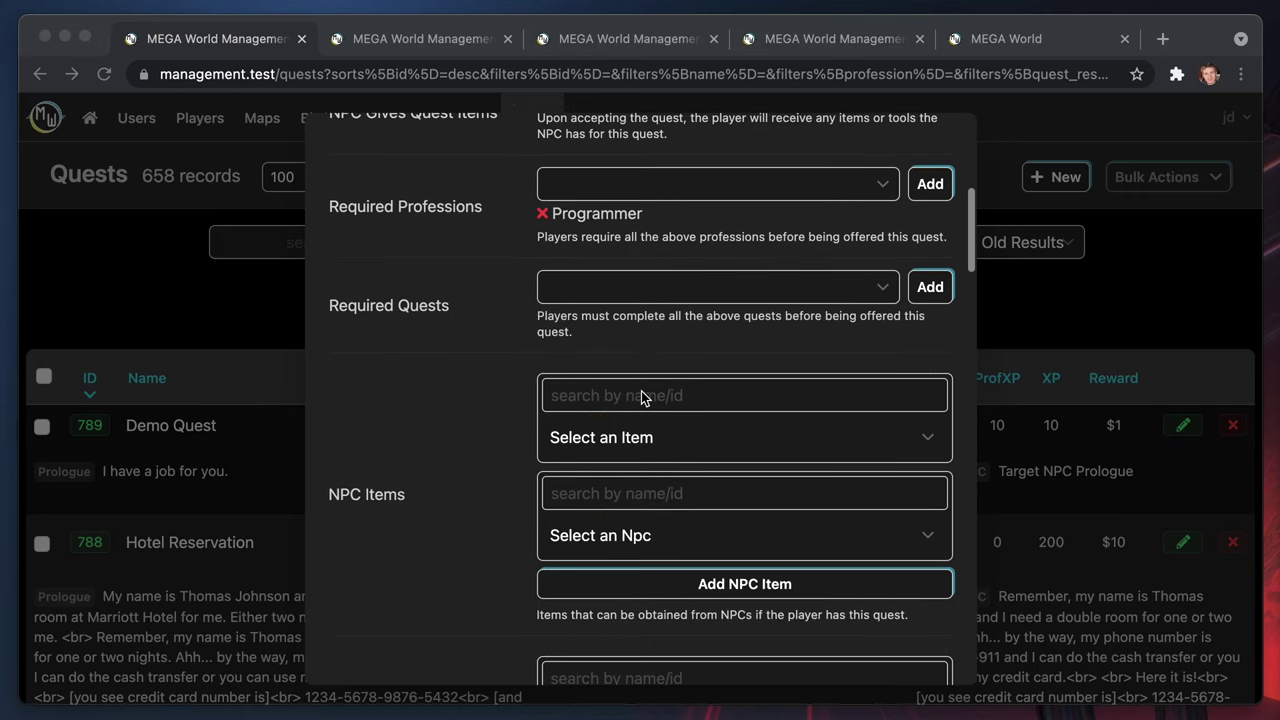
scroll(641, 395, down, 15)
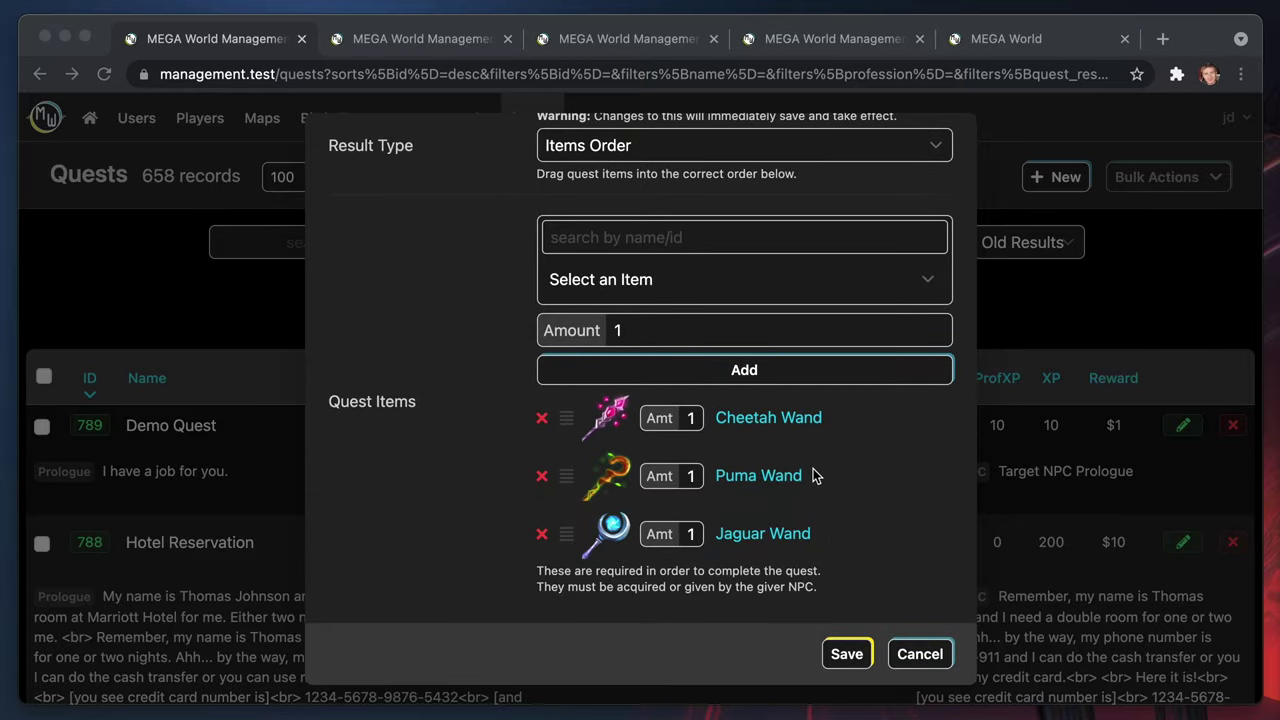
scroll(716, 401, up, 10)
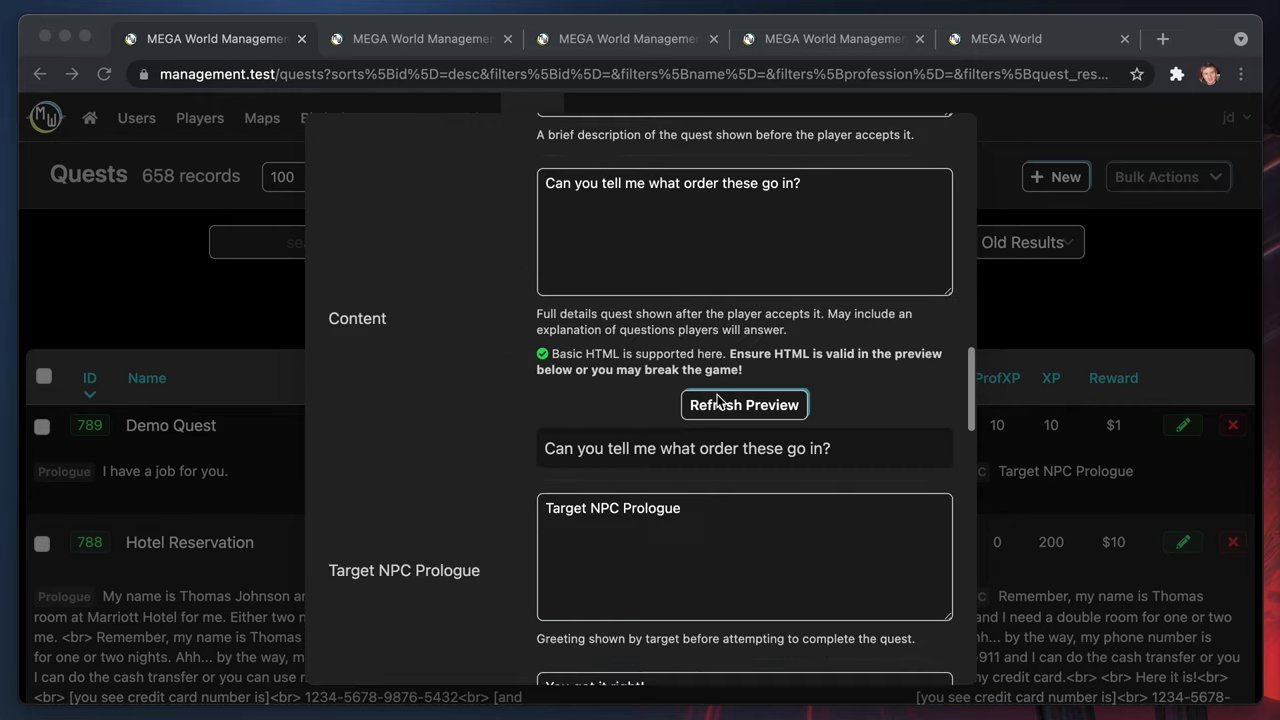
scroll(716, 401, down, 3)
scroll(716, 401, down, 3)
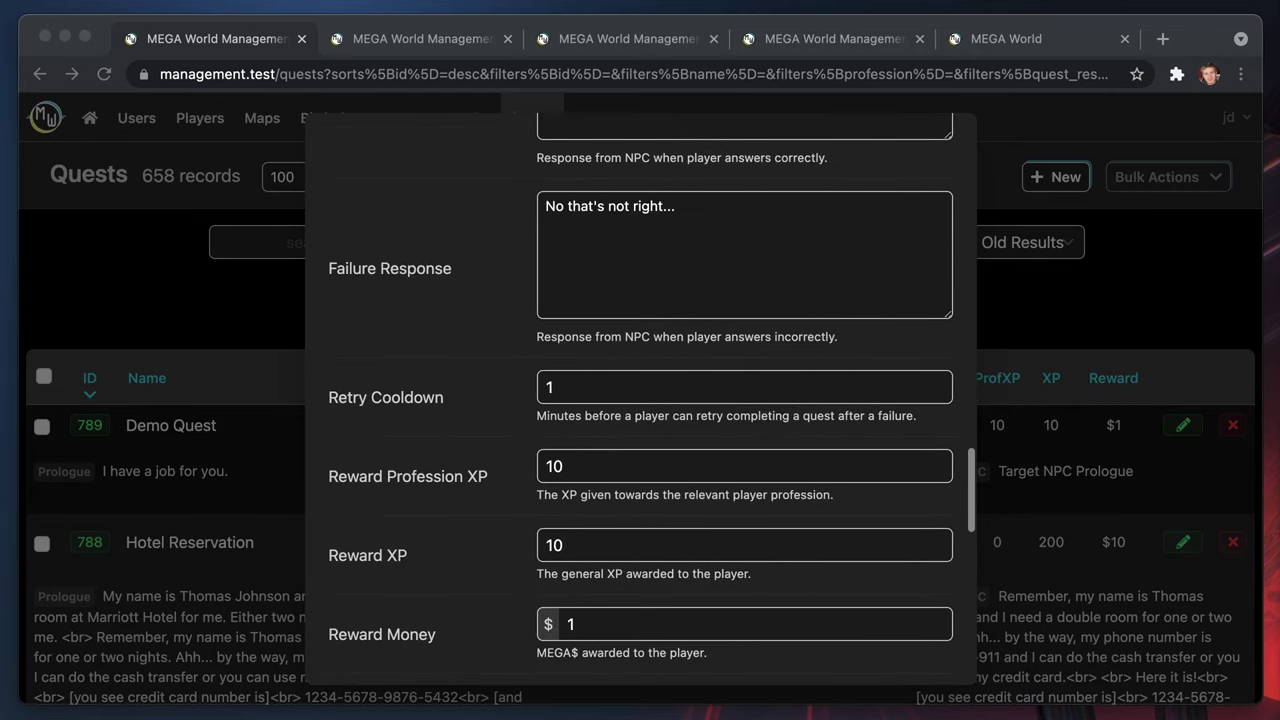
scroll(739, 505, down, 5)
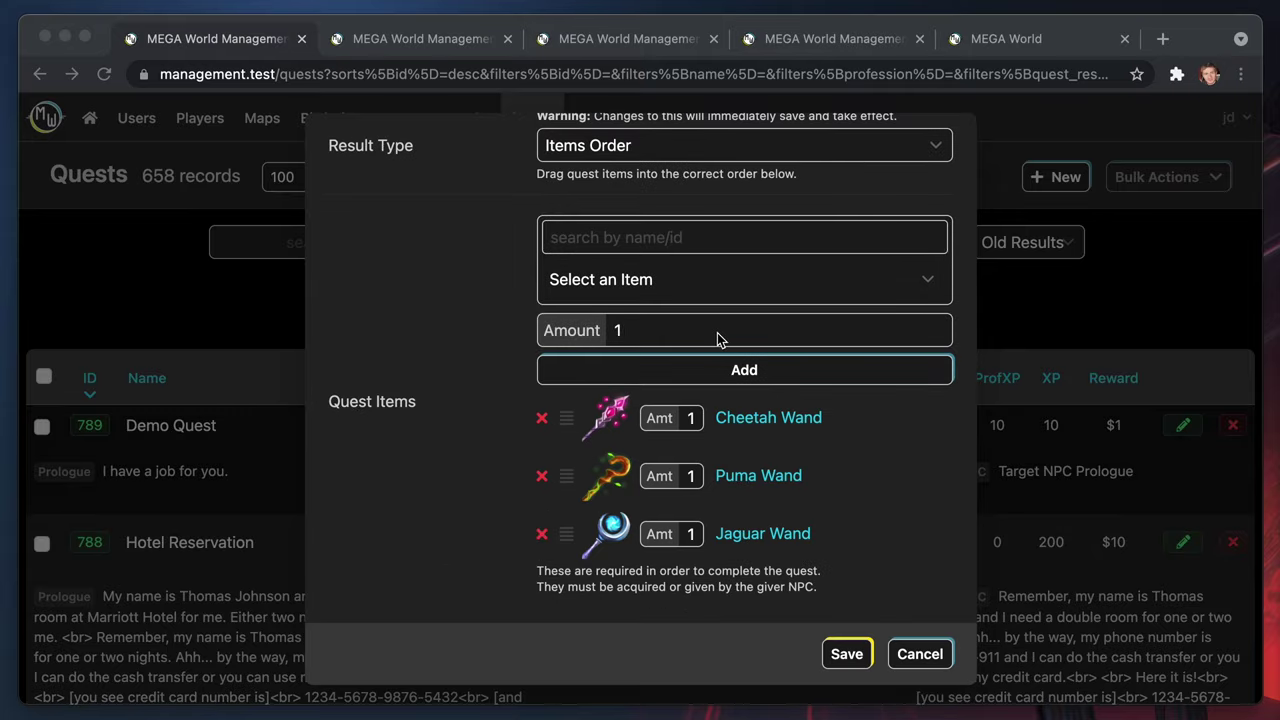
scroll(780, 471, up, 2)
scroll(789, 474, down, 2)
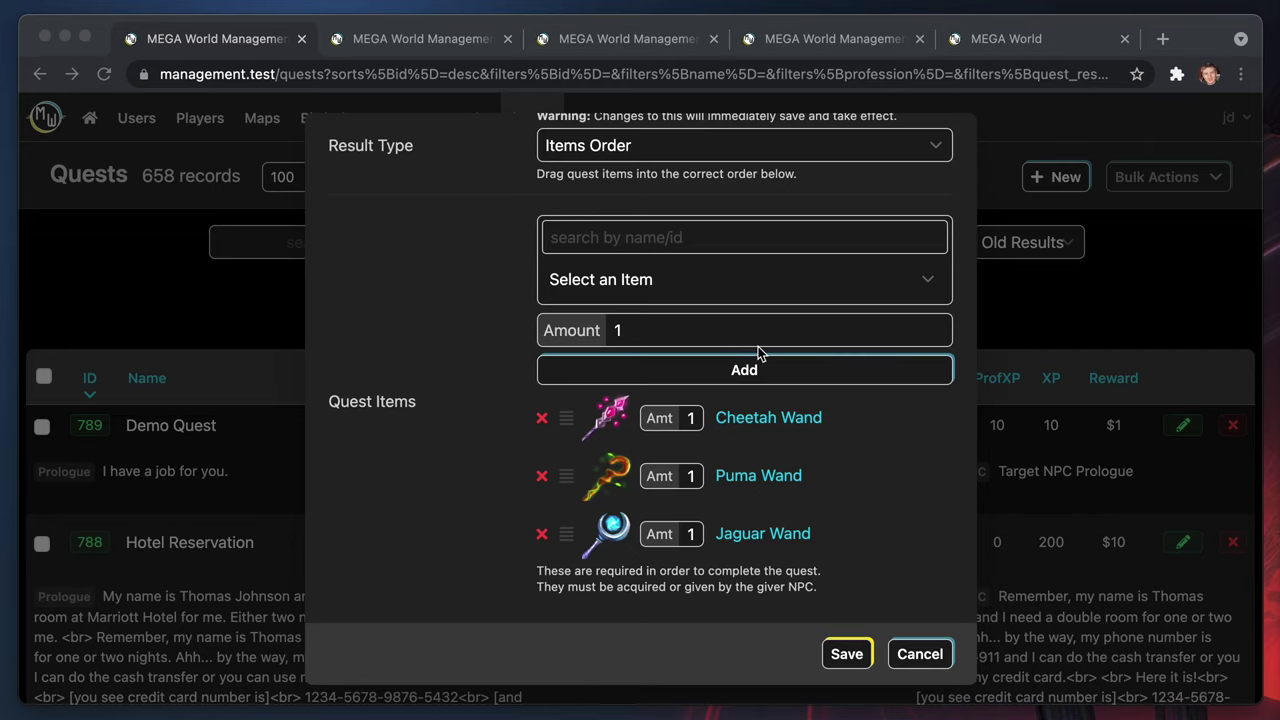
scroll(758, 353, up, 20)
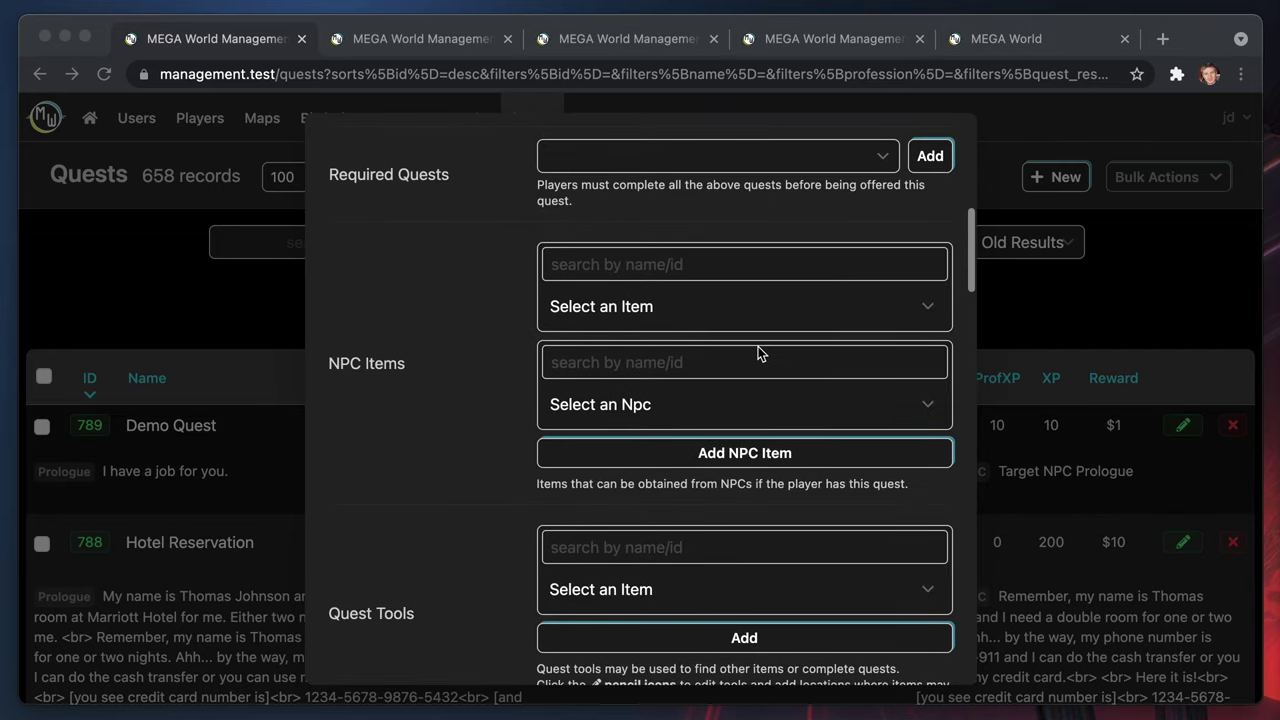
scroll(758, 353, down, 20)
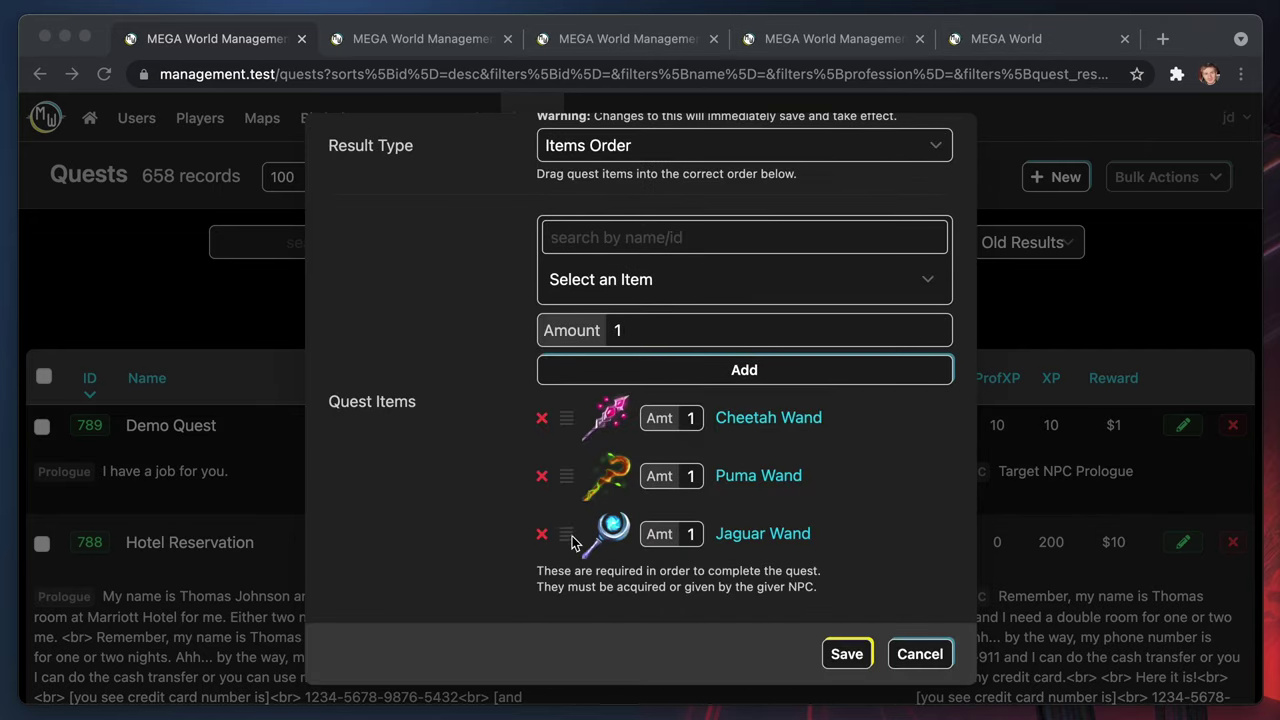
Try moving the Jaguar Wand within the order of quest items, and return to the quest's general settings
drag(573, 541, 567, 497)
mouse_move(576, 543)
mouse_down()
mouse_move(568, 452)
mouse_move(580, 531)
mouse_move(590, 440)
mouse_move(580, 545)
mouse_up()
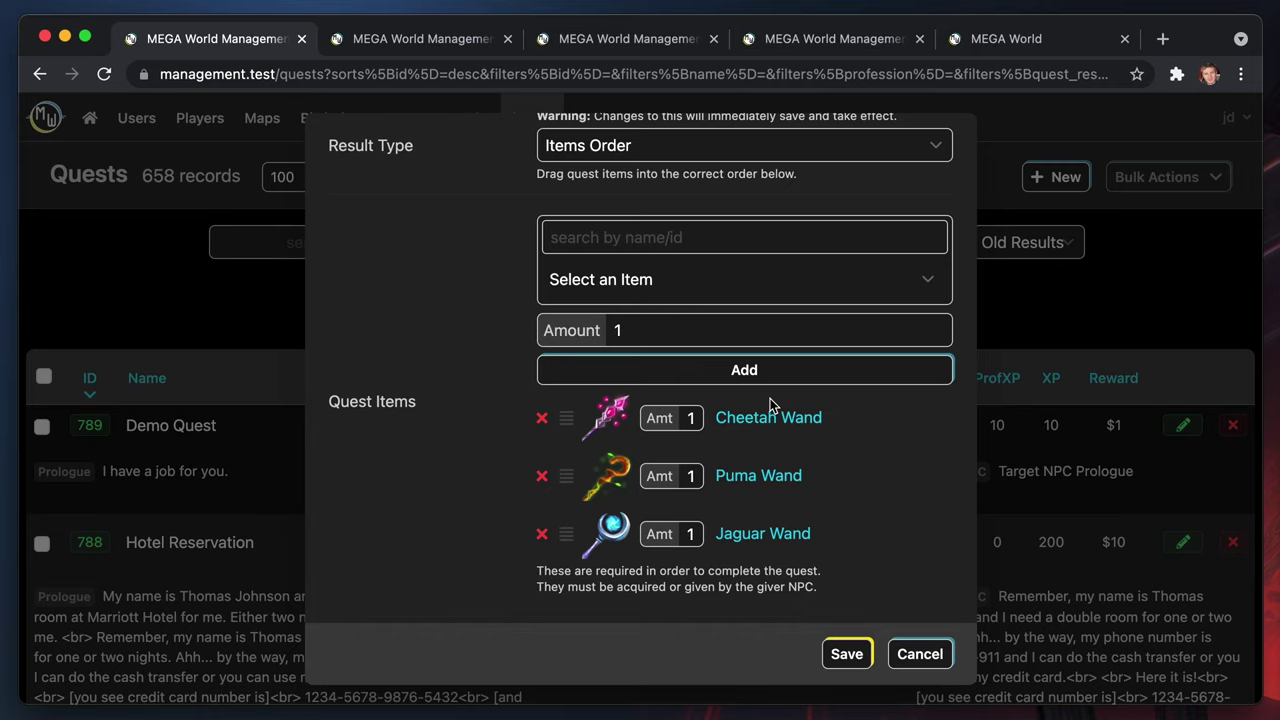
scroll(676, 380, up, 15)
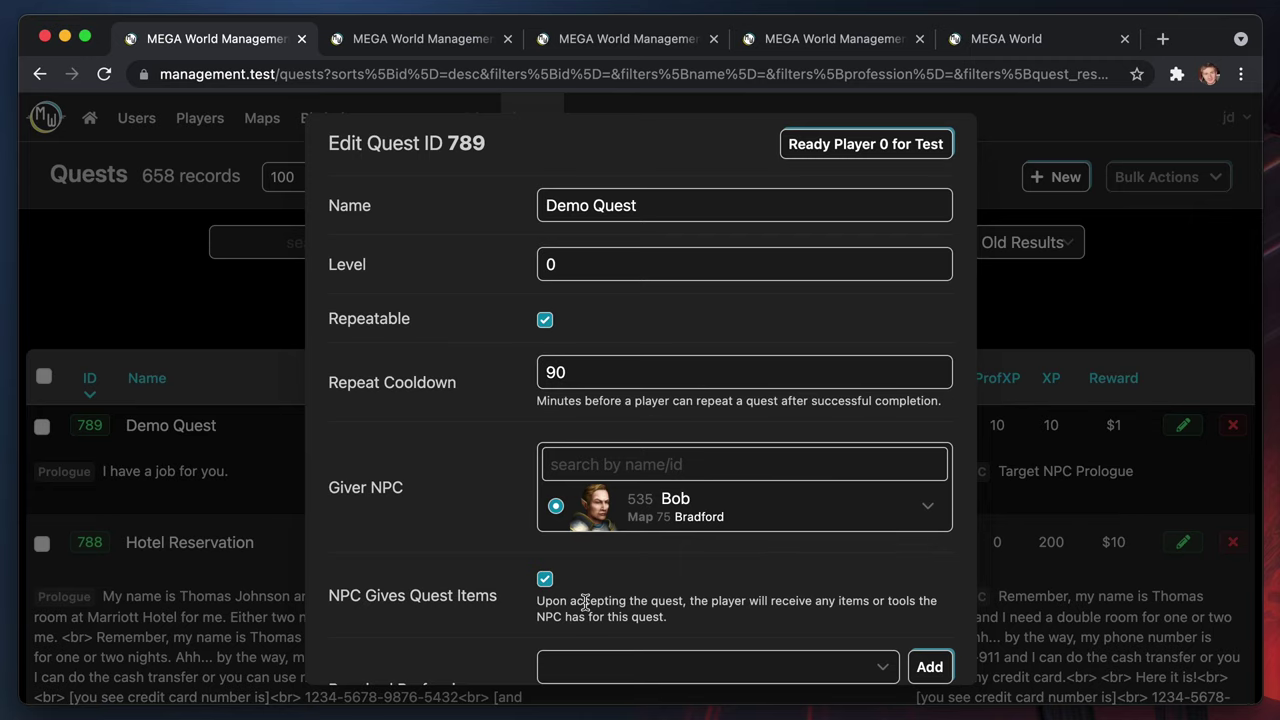
Add the Cheetah Wand to the Demo Quest's NPC items, with Bob as the NPC who provides it
scroll(585, 603, down, 5)
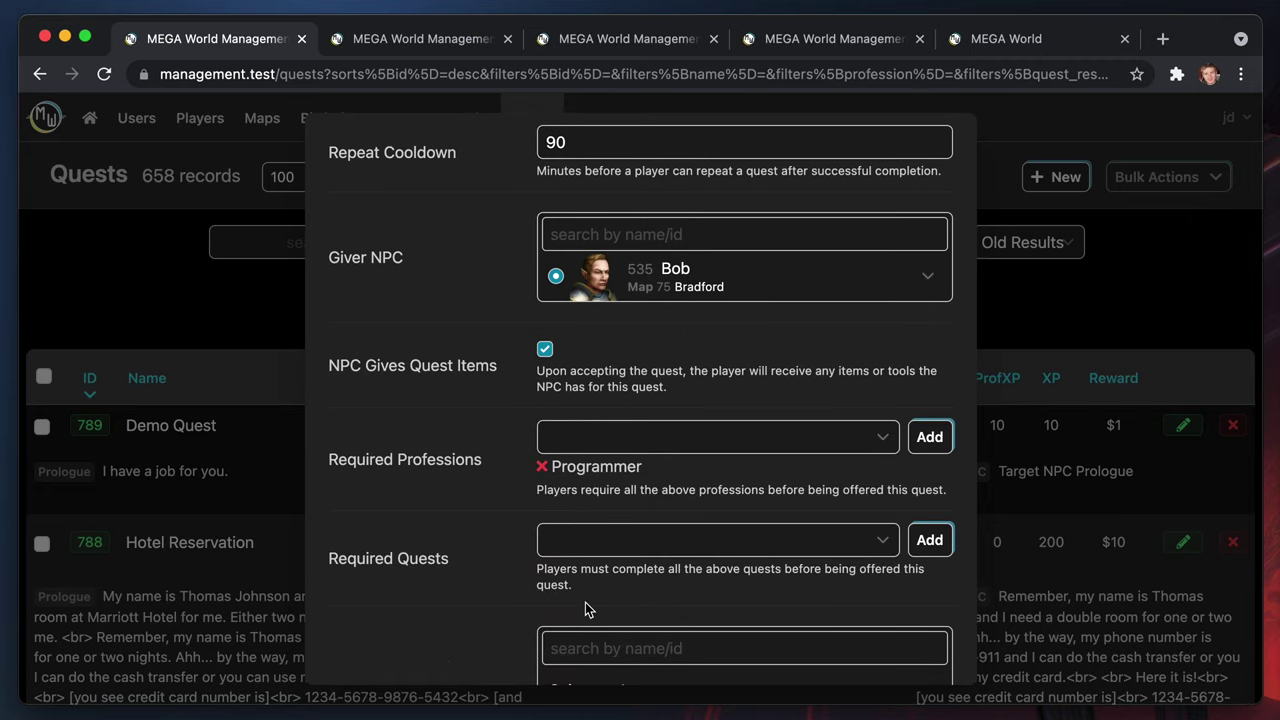
scroll(585, 608, down, 6)
click(695, 355)
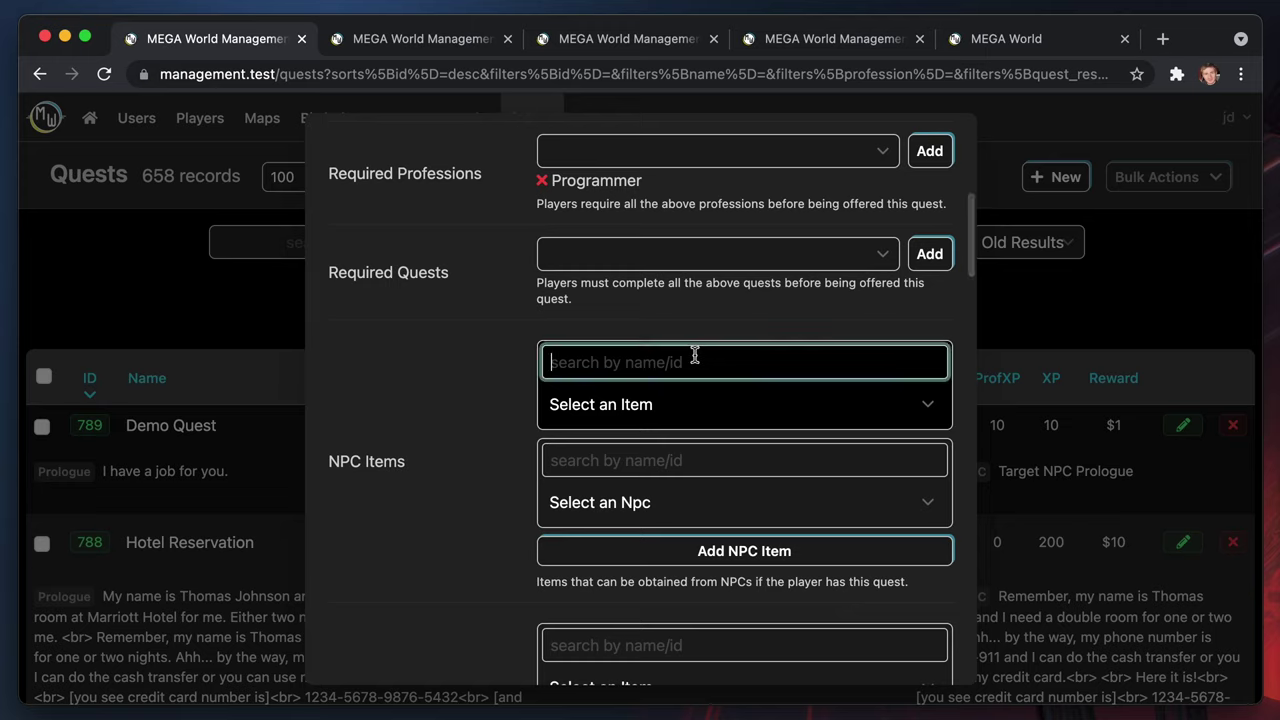
text(wand)
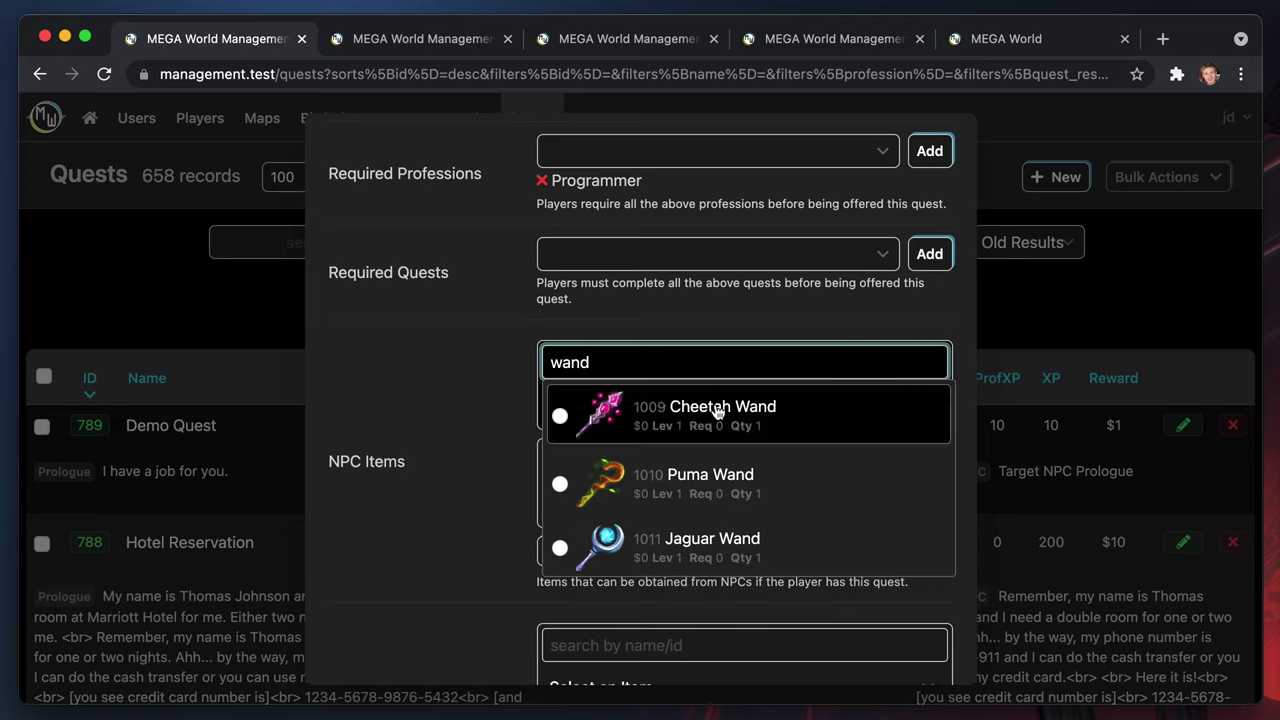
click(717, 412)
click(393, 526)
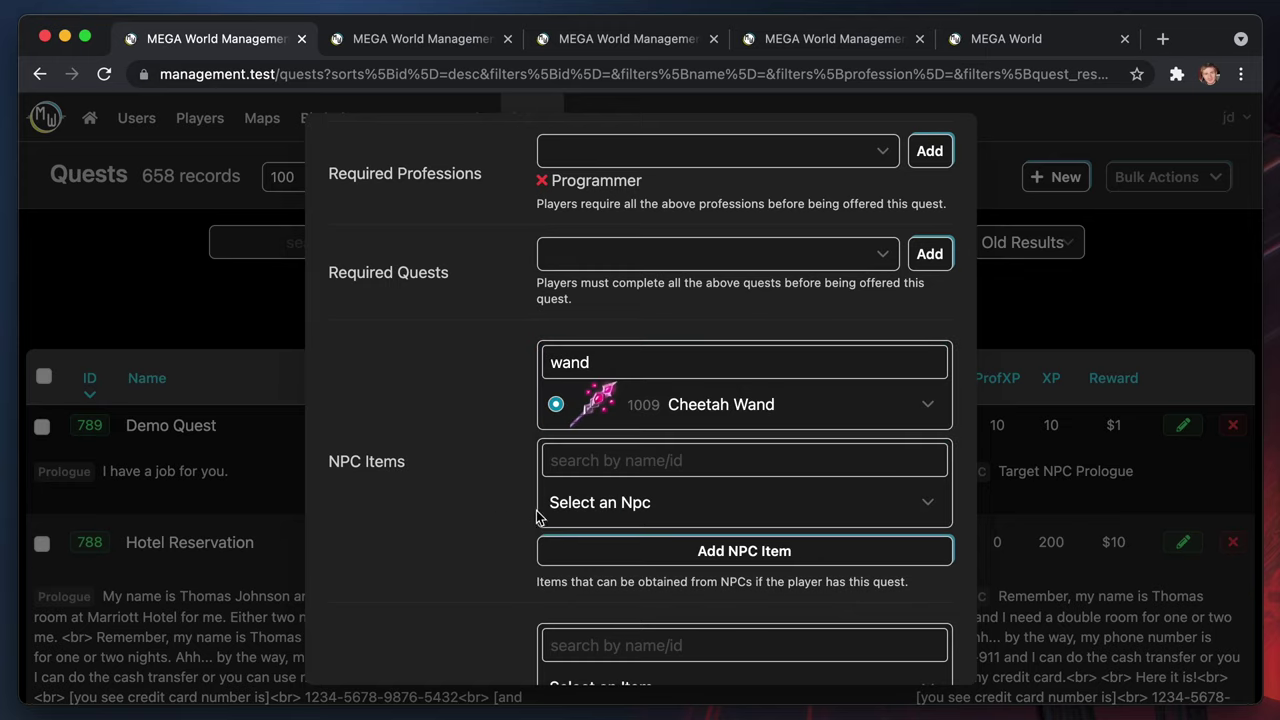
click(695, 508)
text(bob)
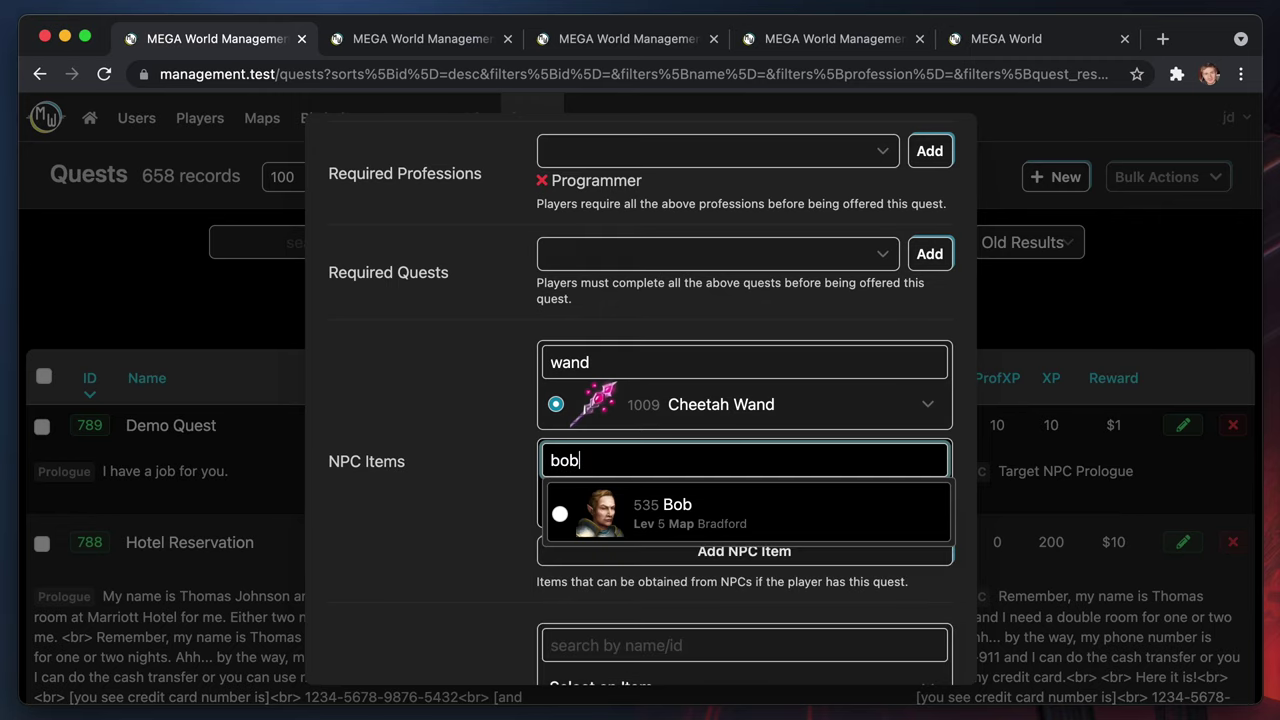
click(688, 518)
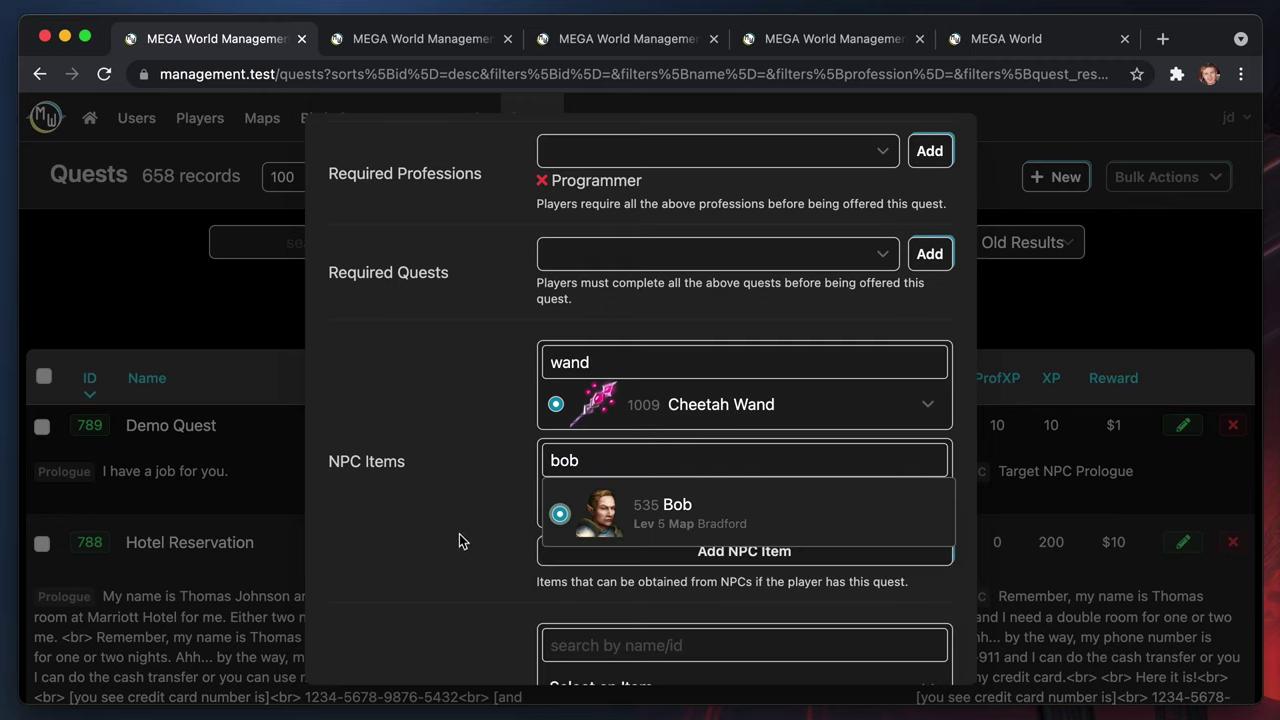
click(682, 551)
Add the Puma Wand and the Jaguar Wand as NPC items obtainable from Bob
click(640, 404)
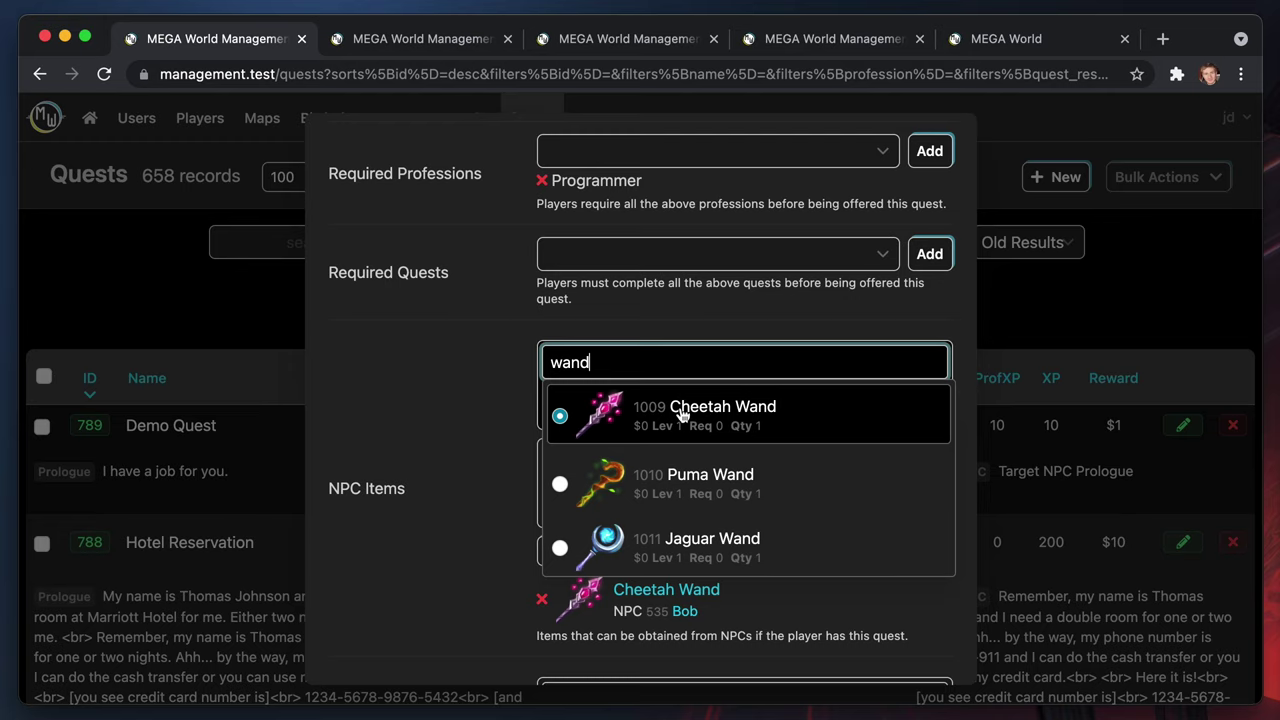
click(630, 468)
click(735, 551)
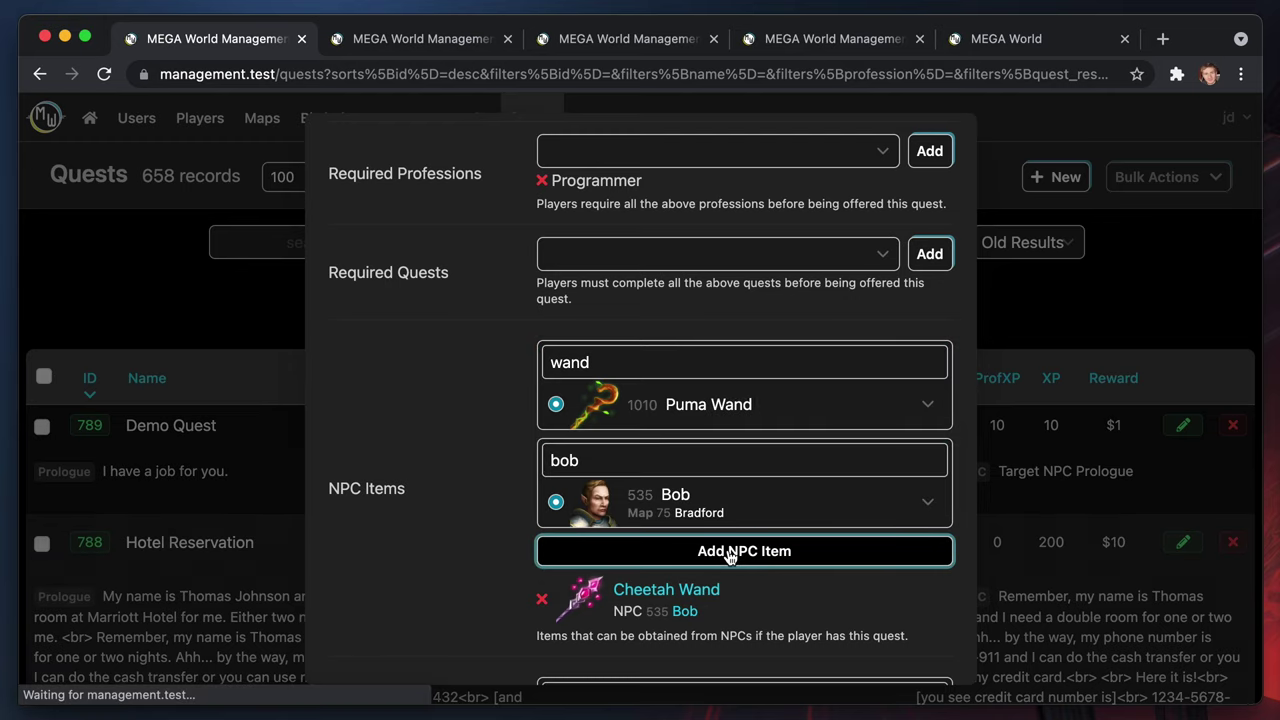
click(695, 410)
click(614, 537)
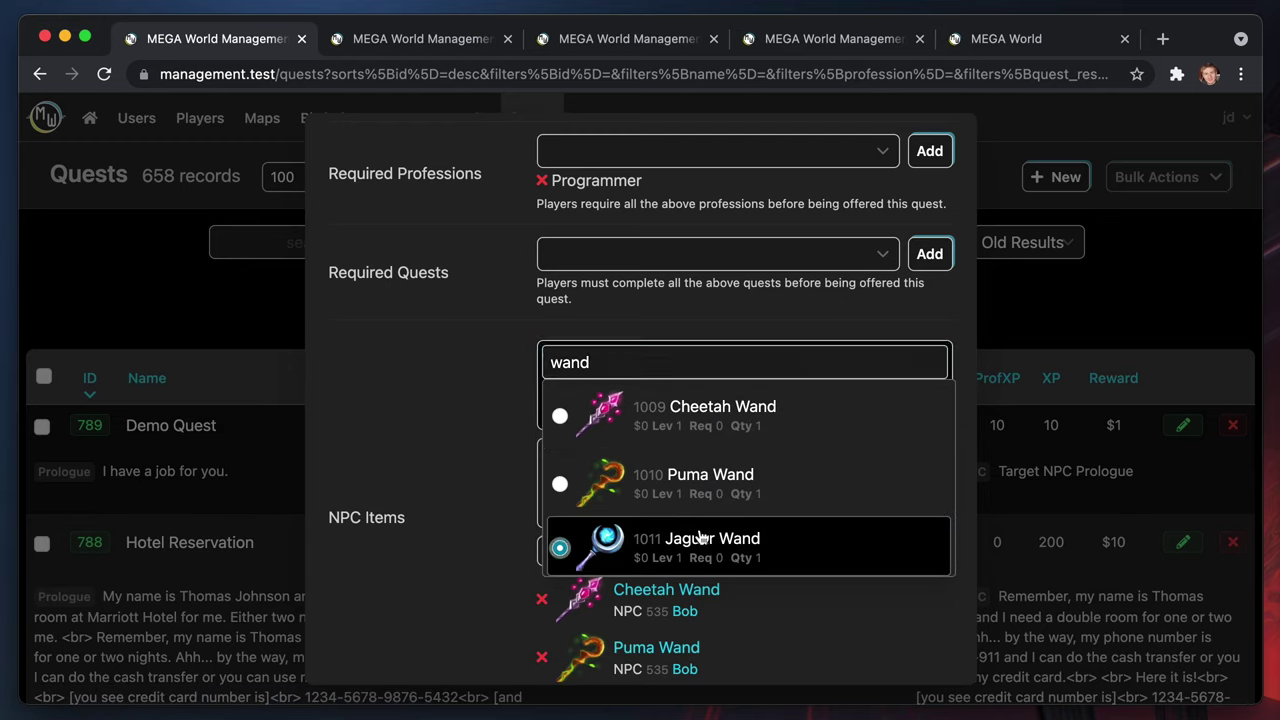
click(807, 550)
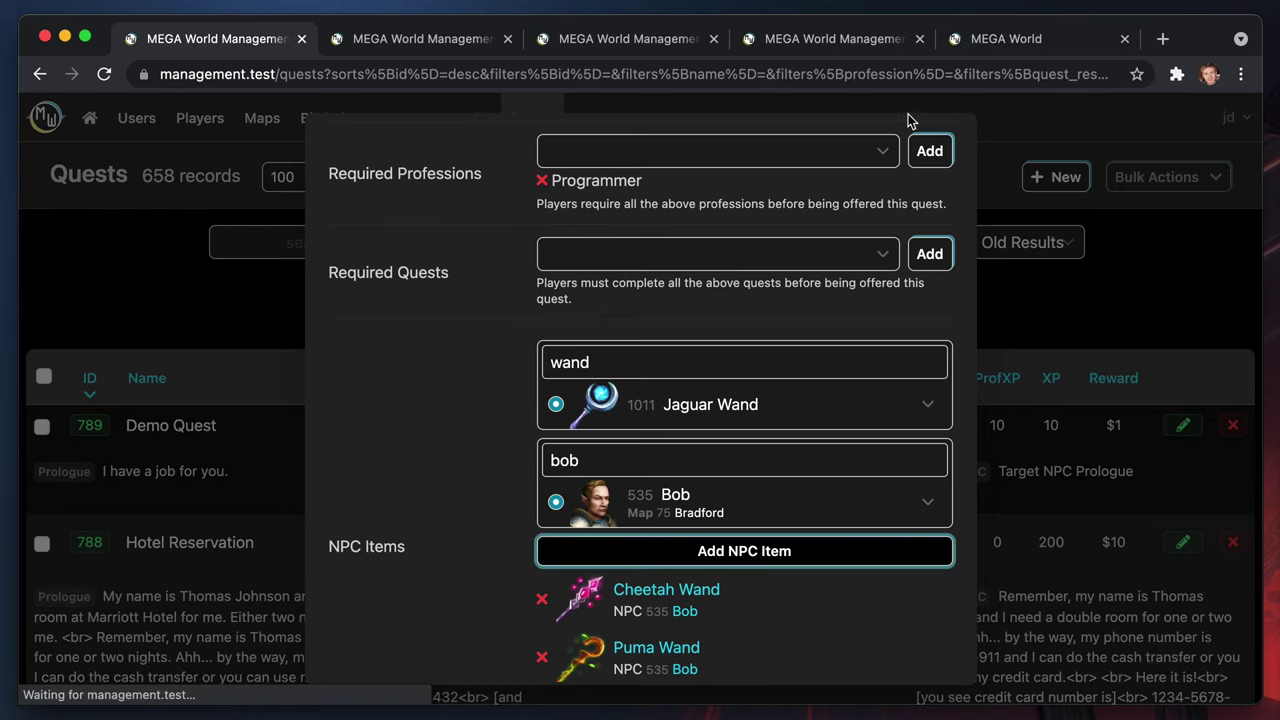
Save the Demo Quest with its new NPC items and reopen it for editing
scroll(710, 425, down, 3)
scroll(710, 425, down, 2)
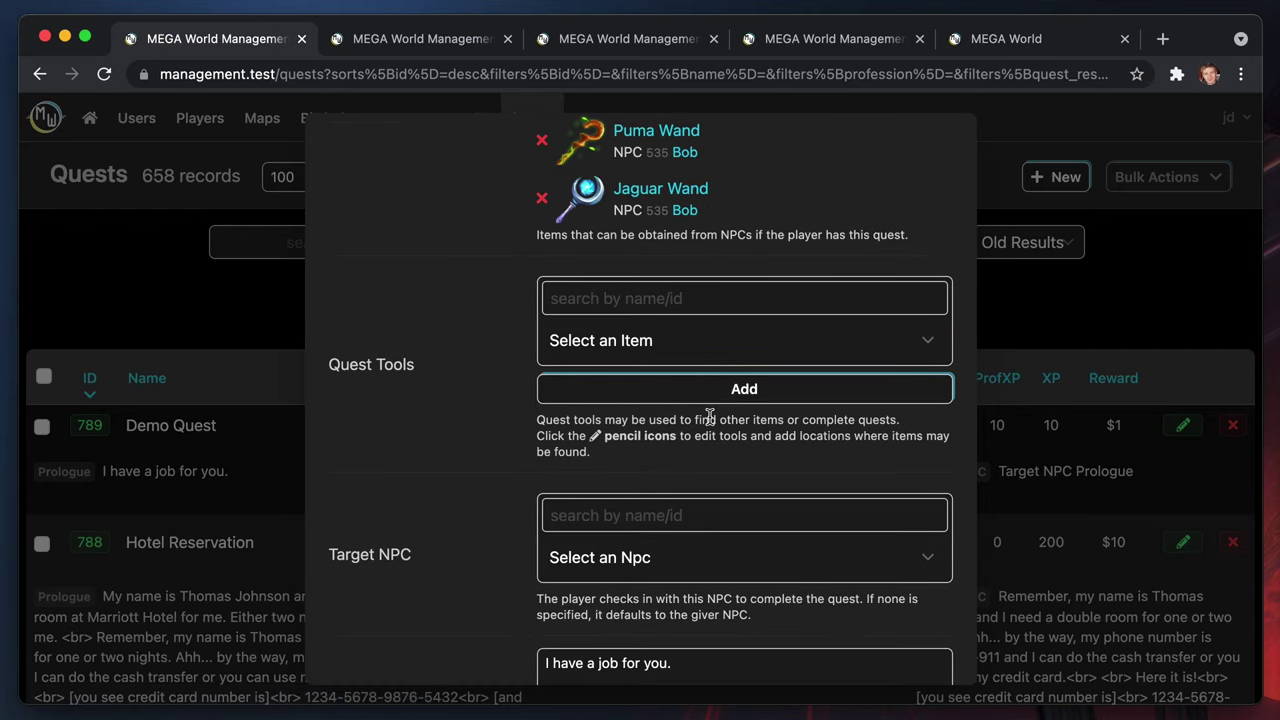
scroll(710, 425, up, 5)
scroll(710, 418, down, 15)
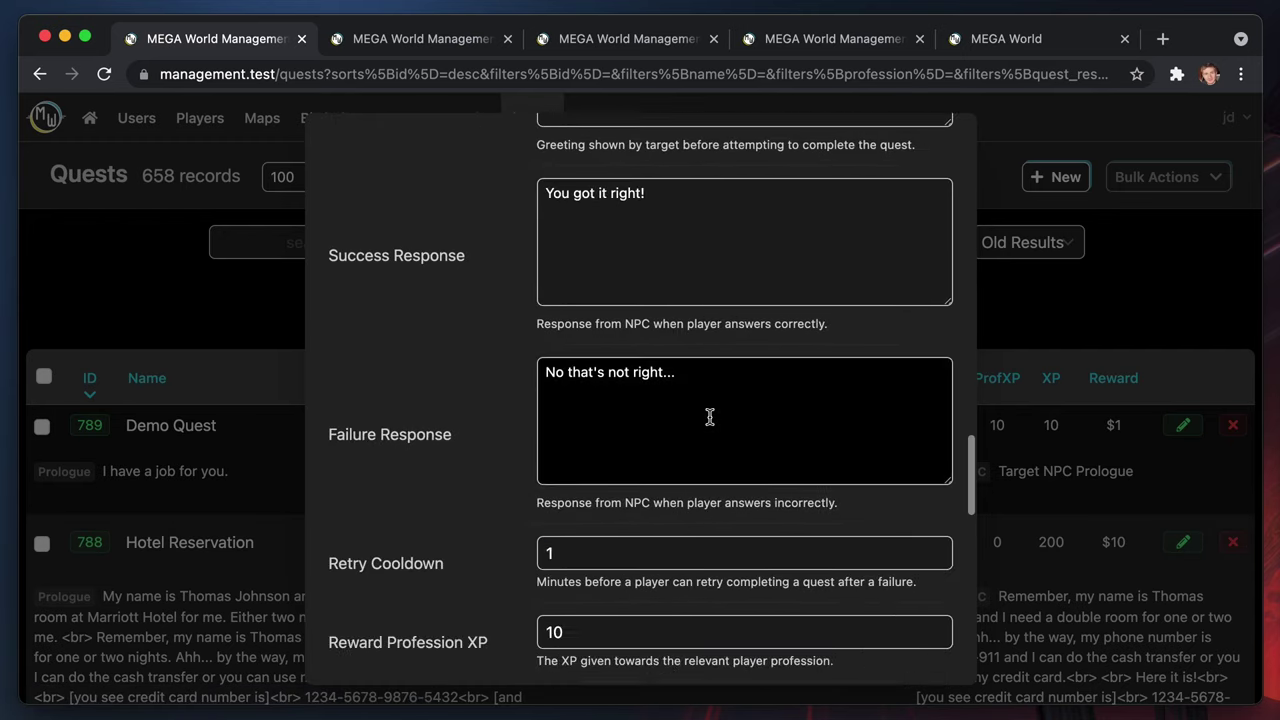
click(846, 654)
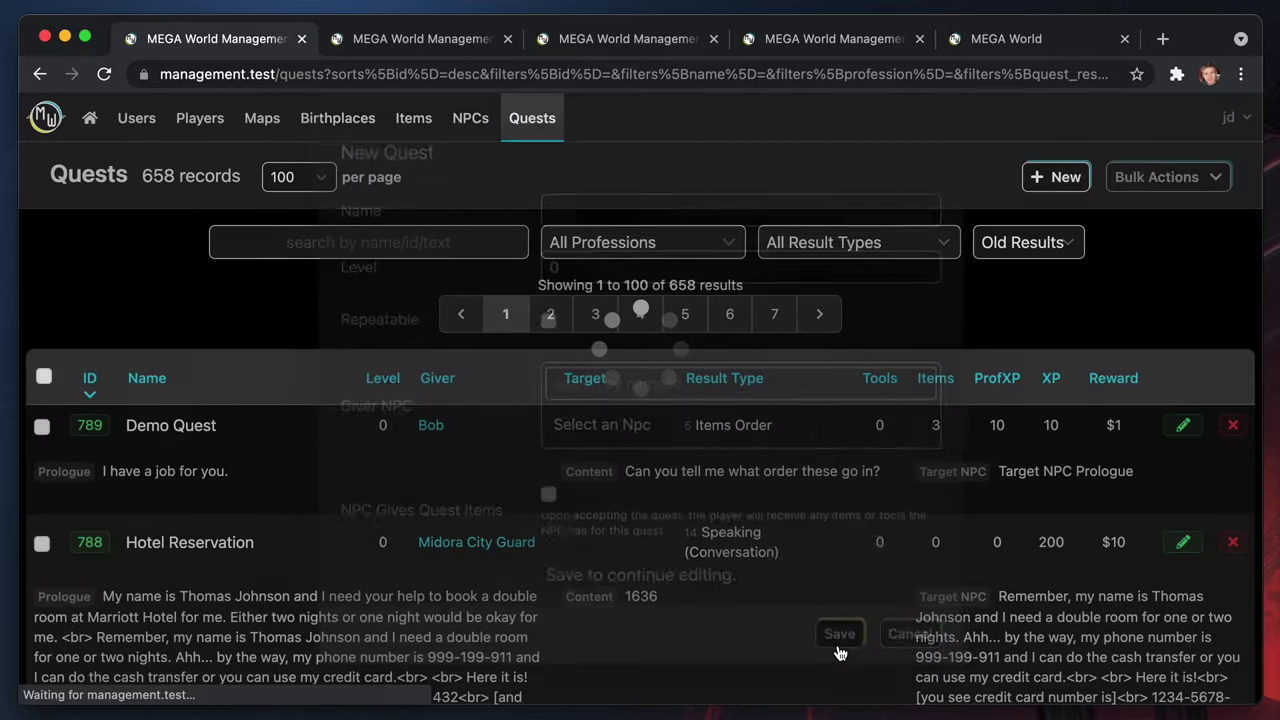
click(1183, 425)
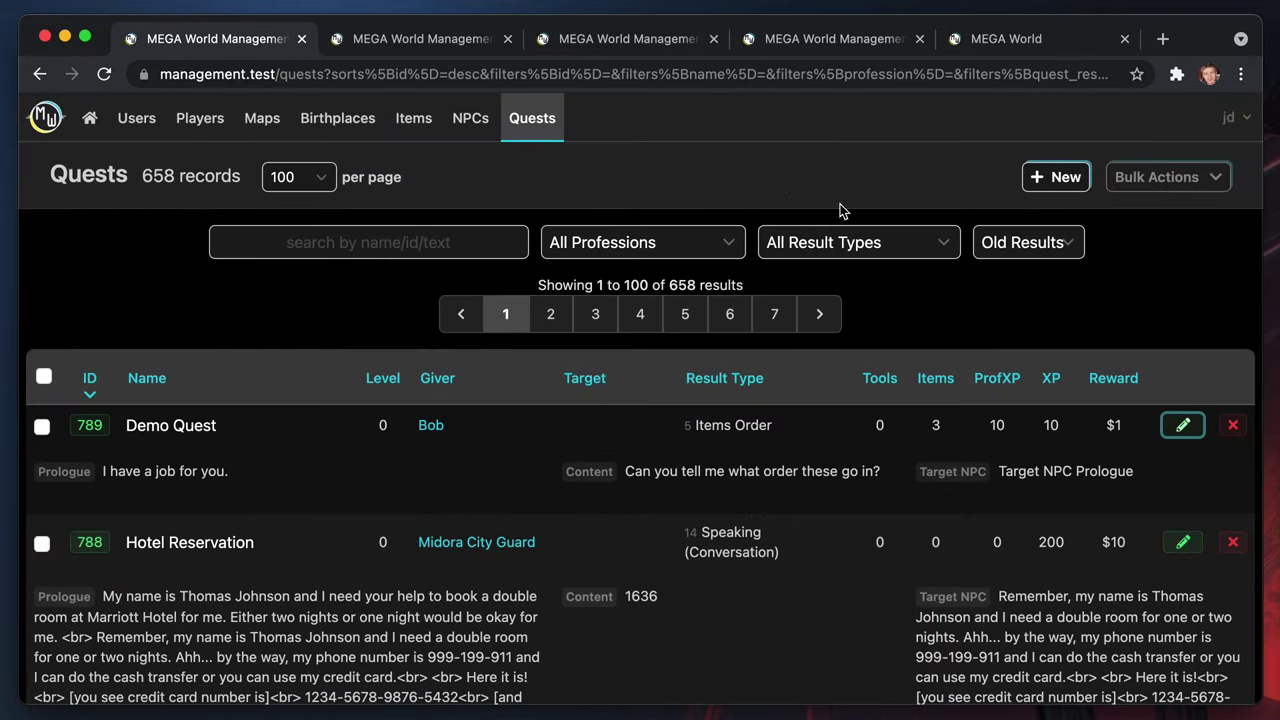
Switch to MEGA World, reload the map and check what Bob offers at location 1, 5
click(821, 44)
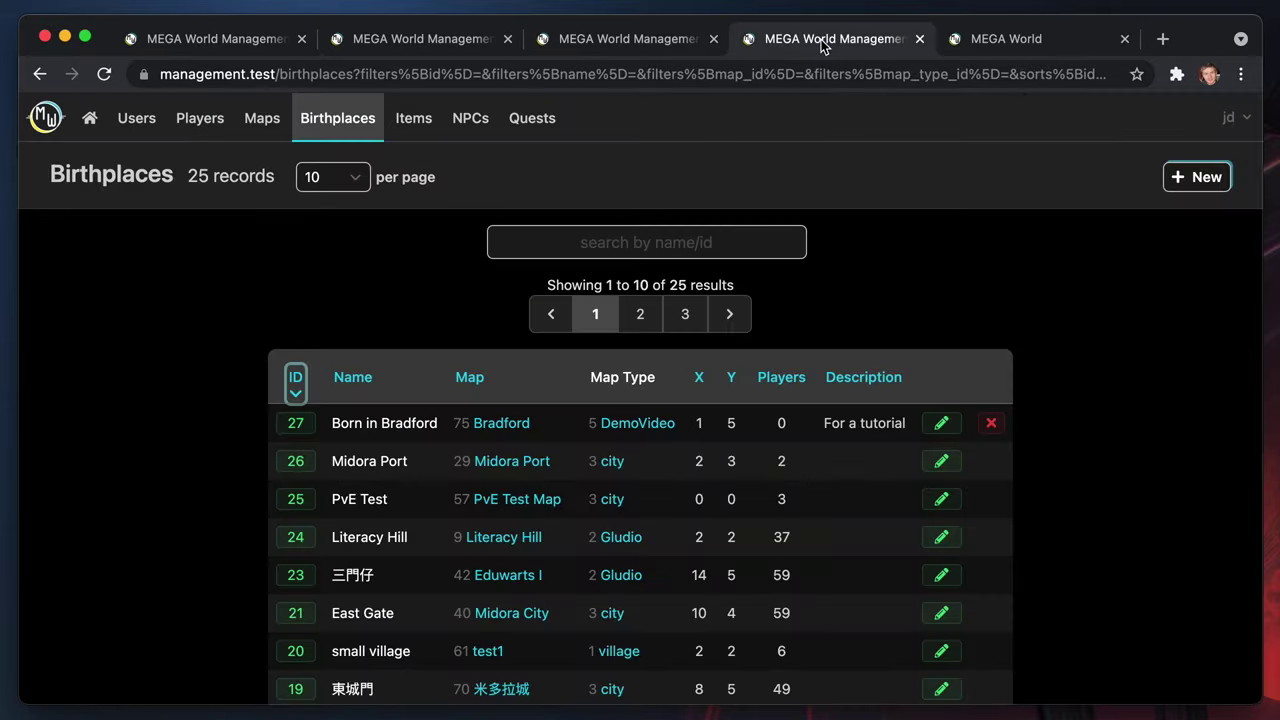
click(1003, 40)
click(1086, 276)
key(super+r)
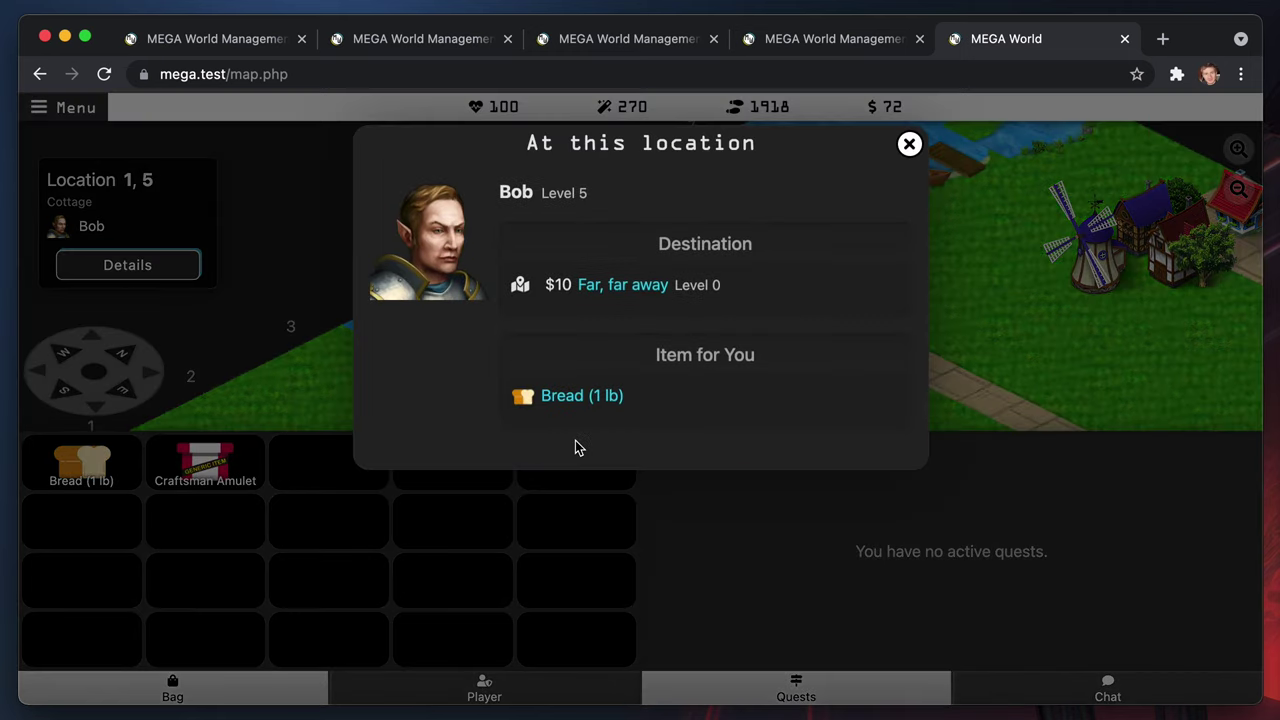
click(1240, 270)
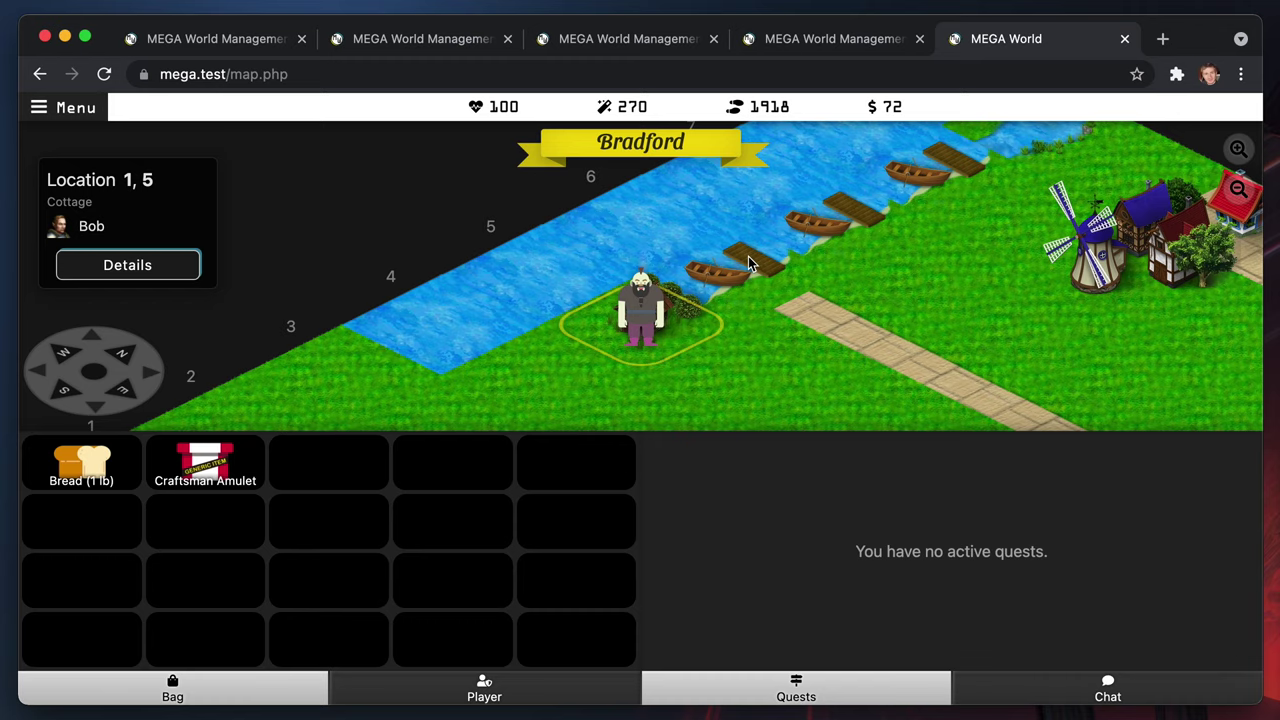
Switch back to MEGA World Management and list the players sorted by ID in descending order
click(237, 38)
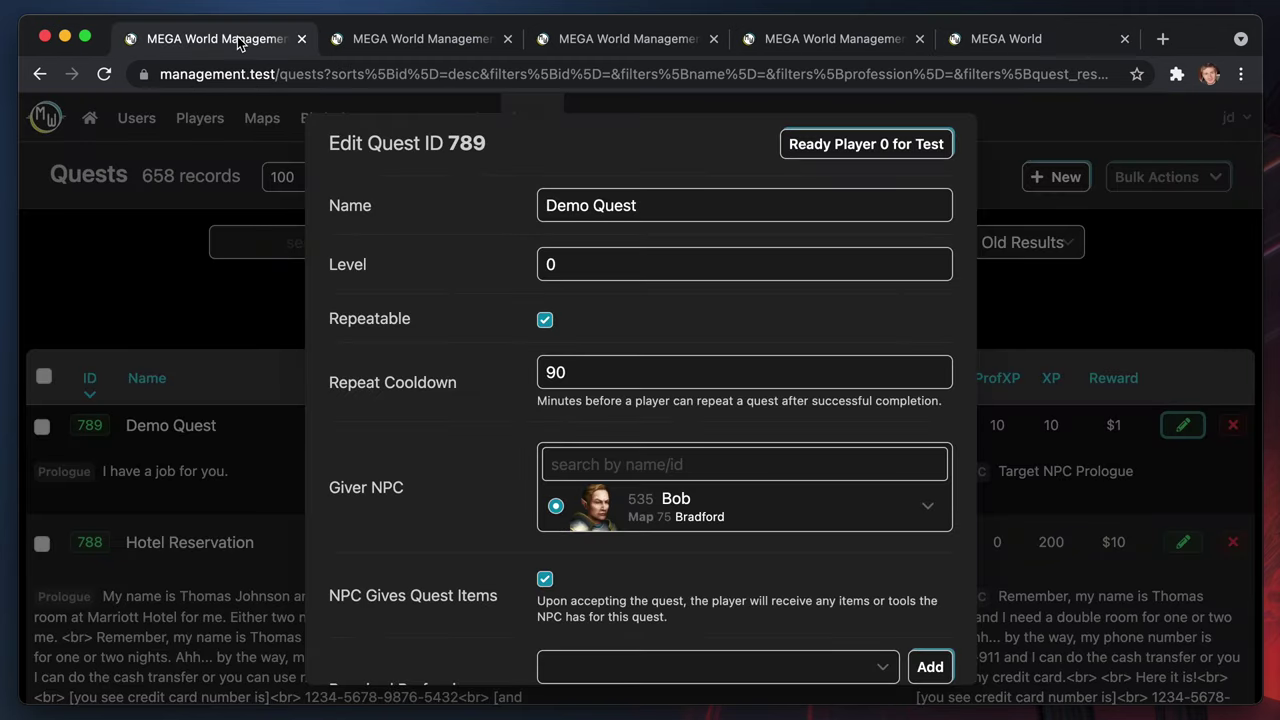
click(463, 42)
click(200, 118)
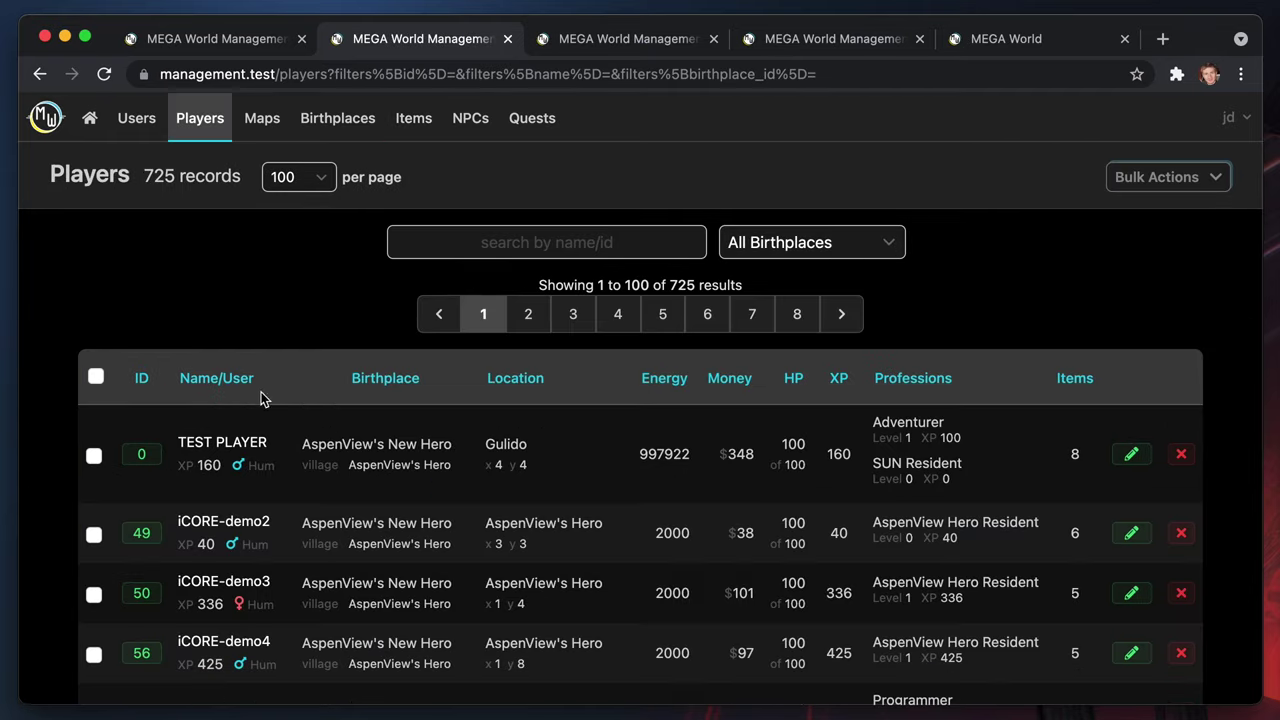
click(139, 382)
click(139, 382)
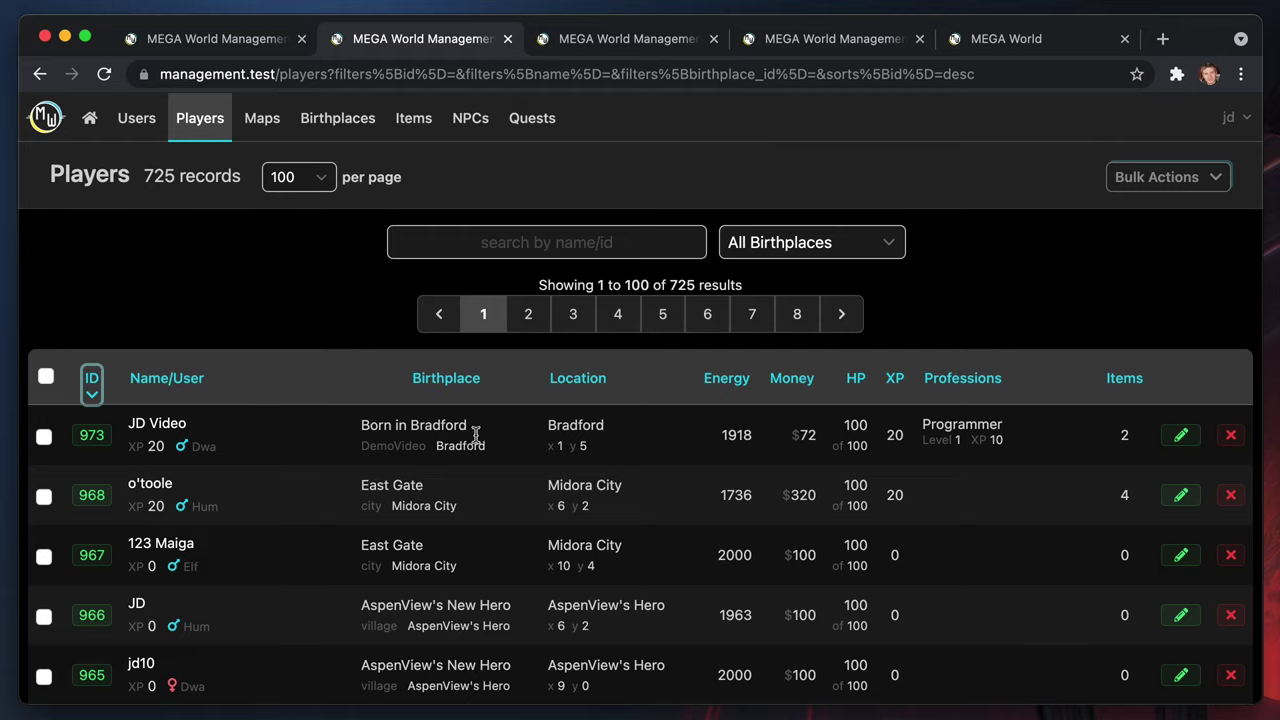
Delete the completed Demo Quest from the record of the newest player, born in Bradford
click(1178, 437)
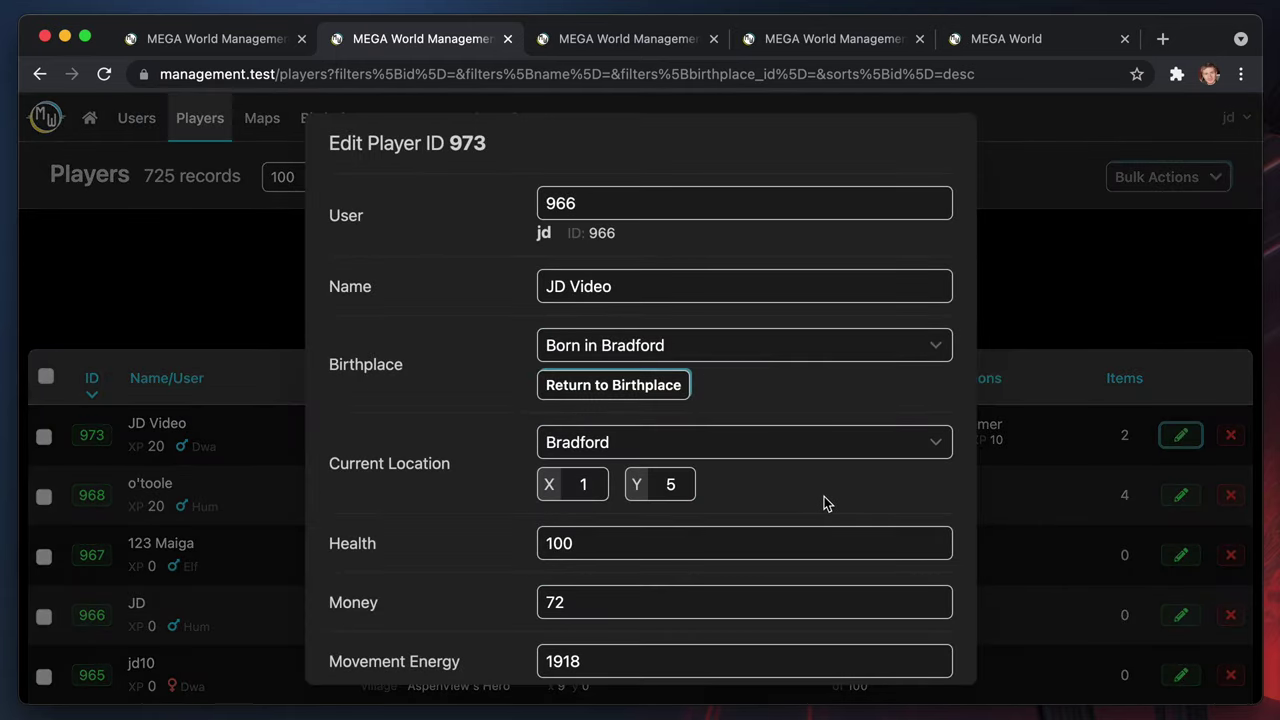
scroll(824, 500, down, 5)
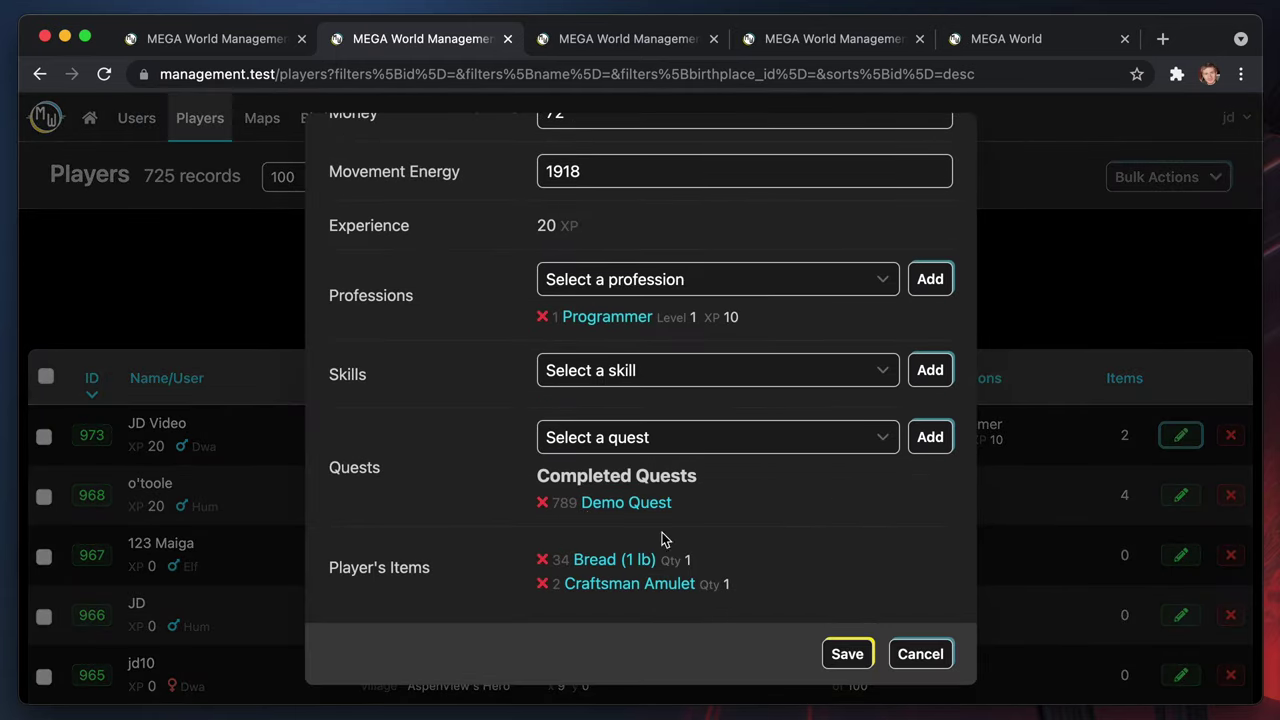
click(542, 503)
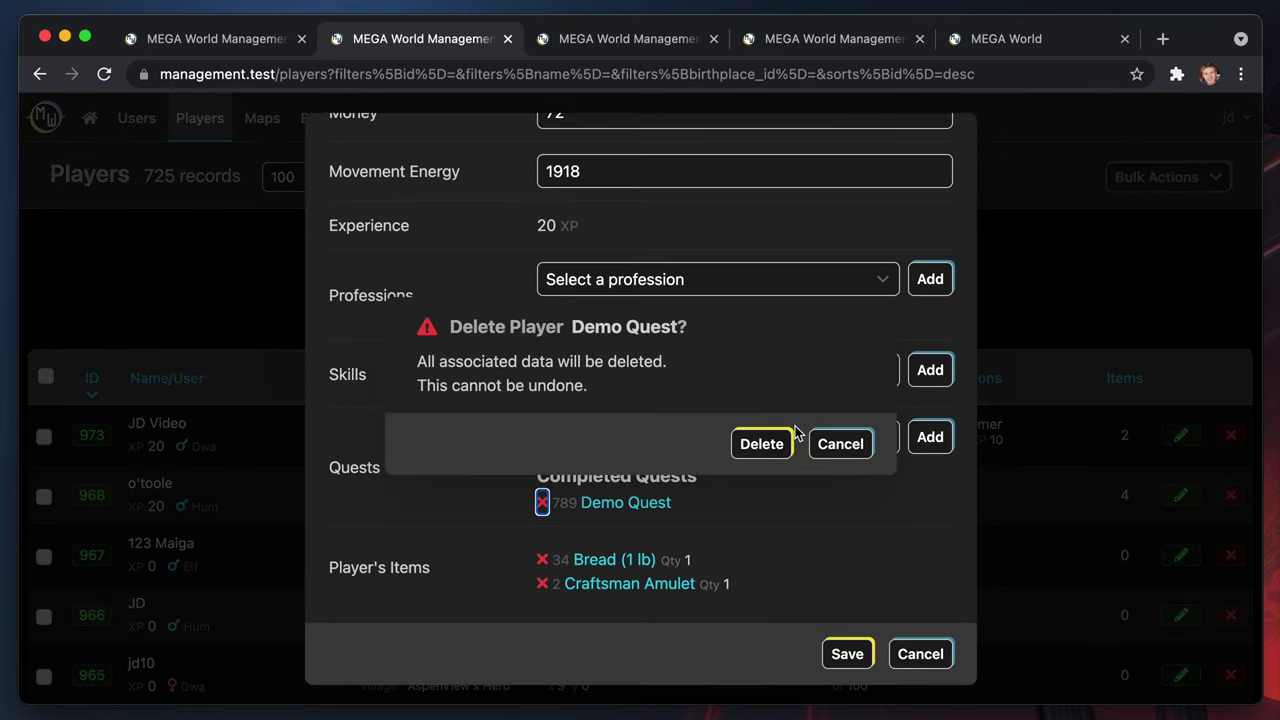
click(765, 447)
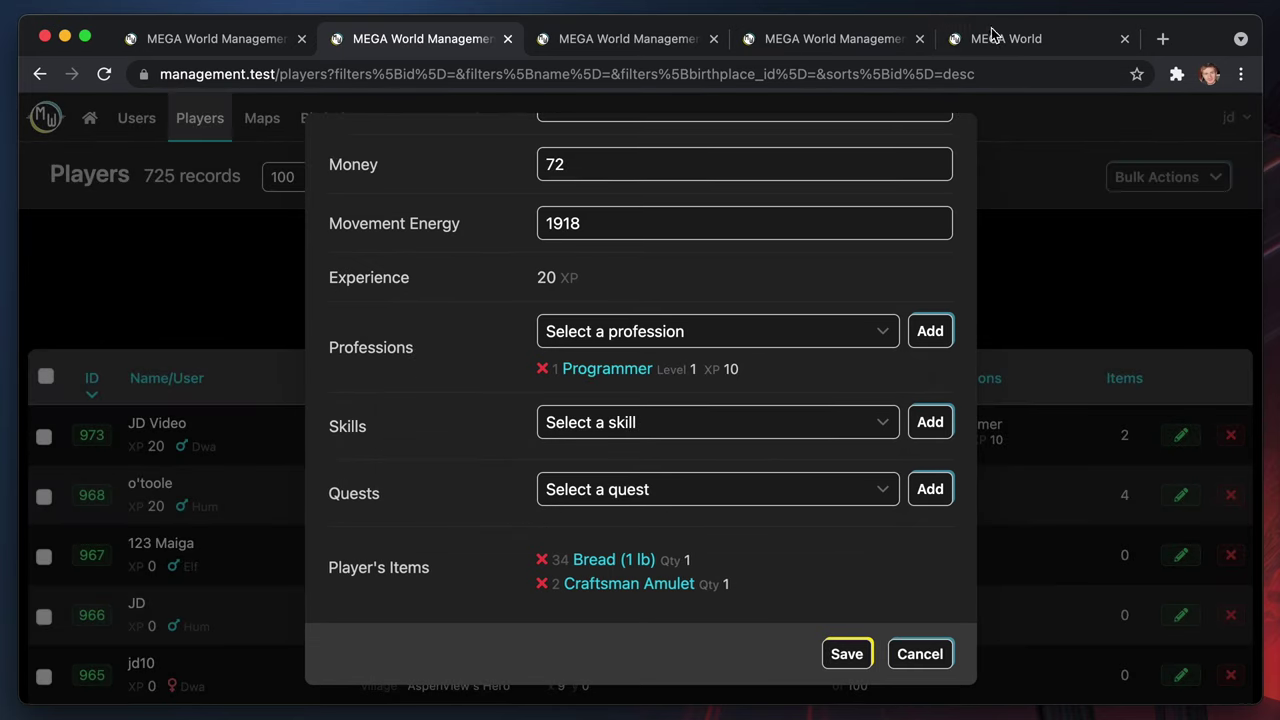
Switch to MEGA World, reload the map and accept the Demo Quest from Bob
click(1026, 41)
key(super+r)
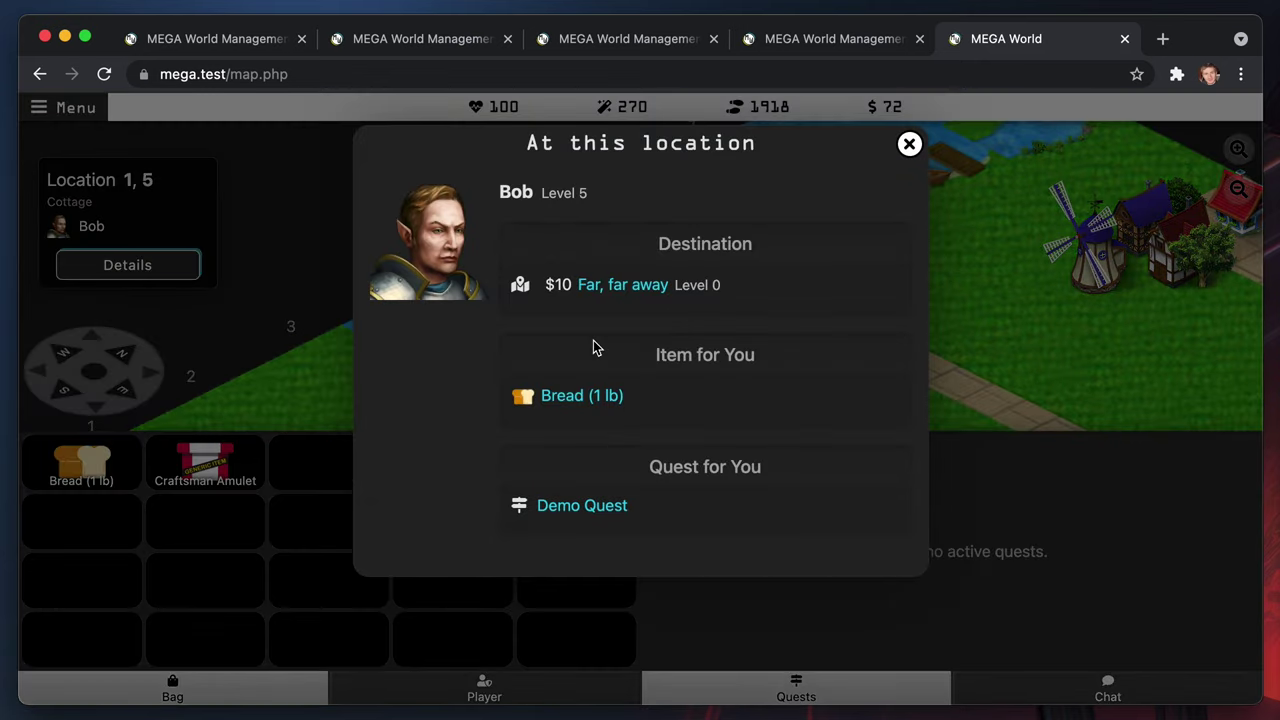
click(586, 507)
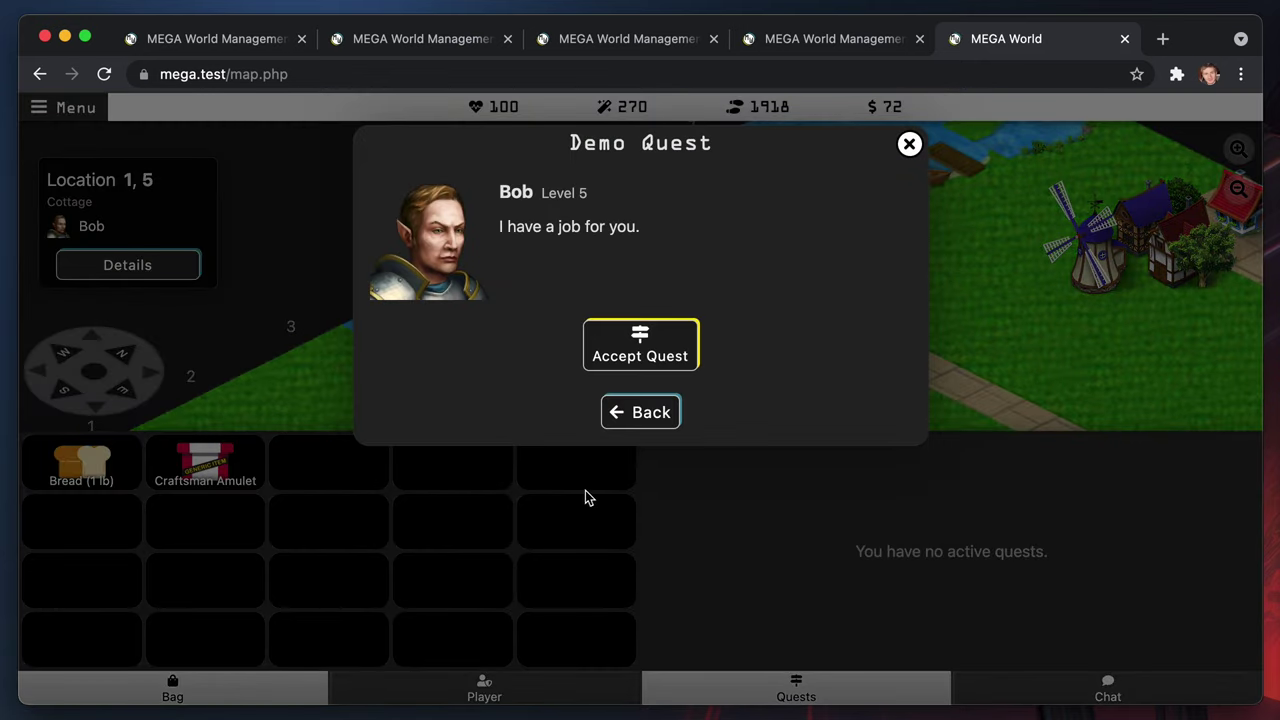
click(660, 345)
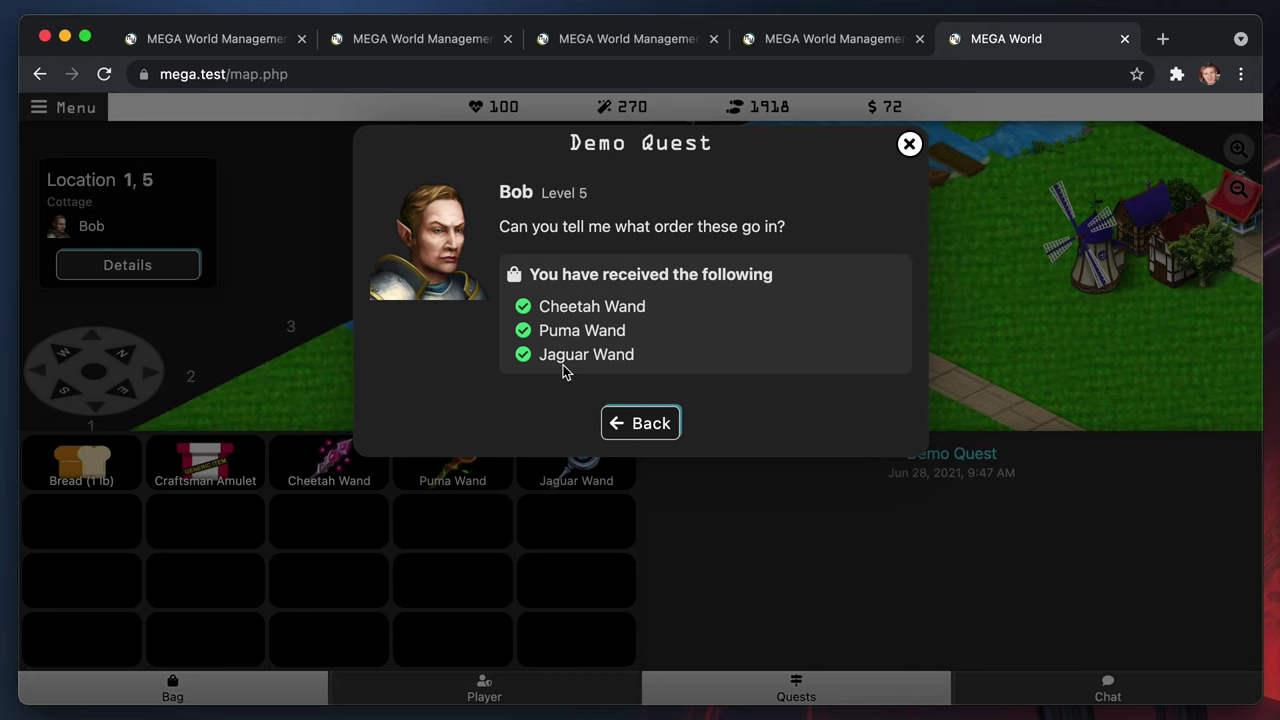
Review the active Demo Quest's required items and rewards, and close its details
click(931, 526)
click(932, 458)
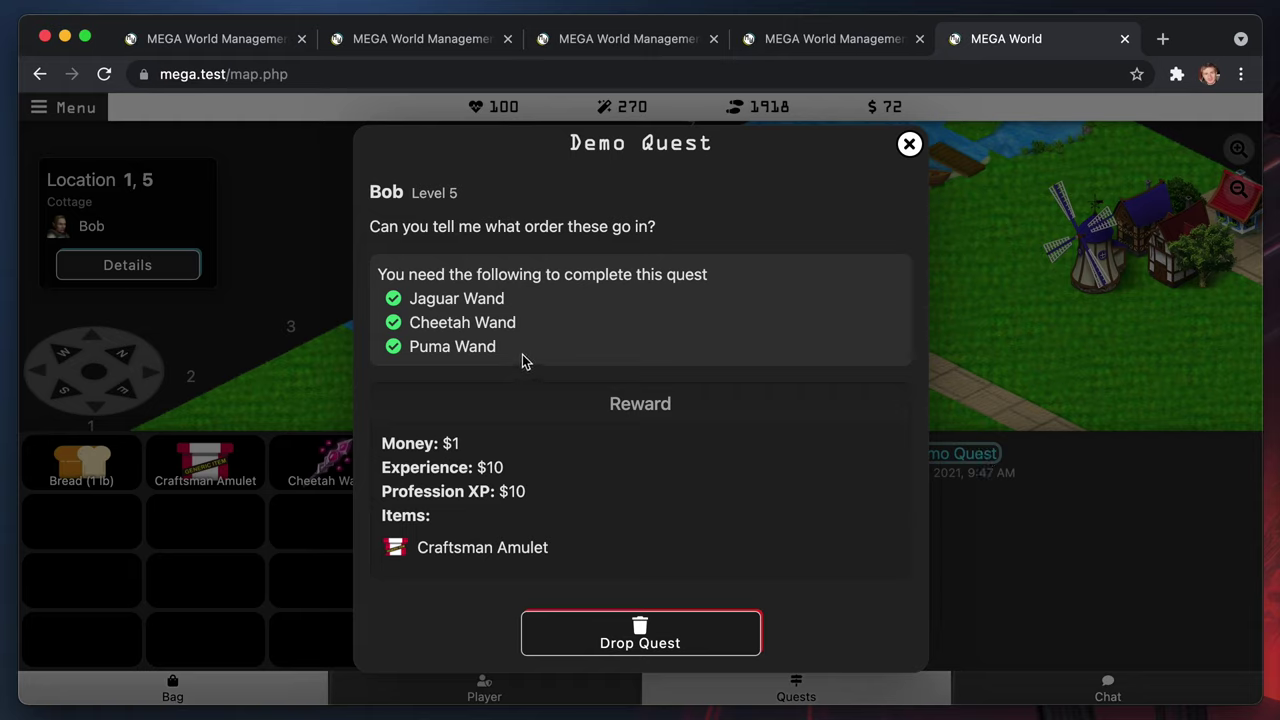
click(1015, 350)
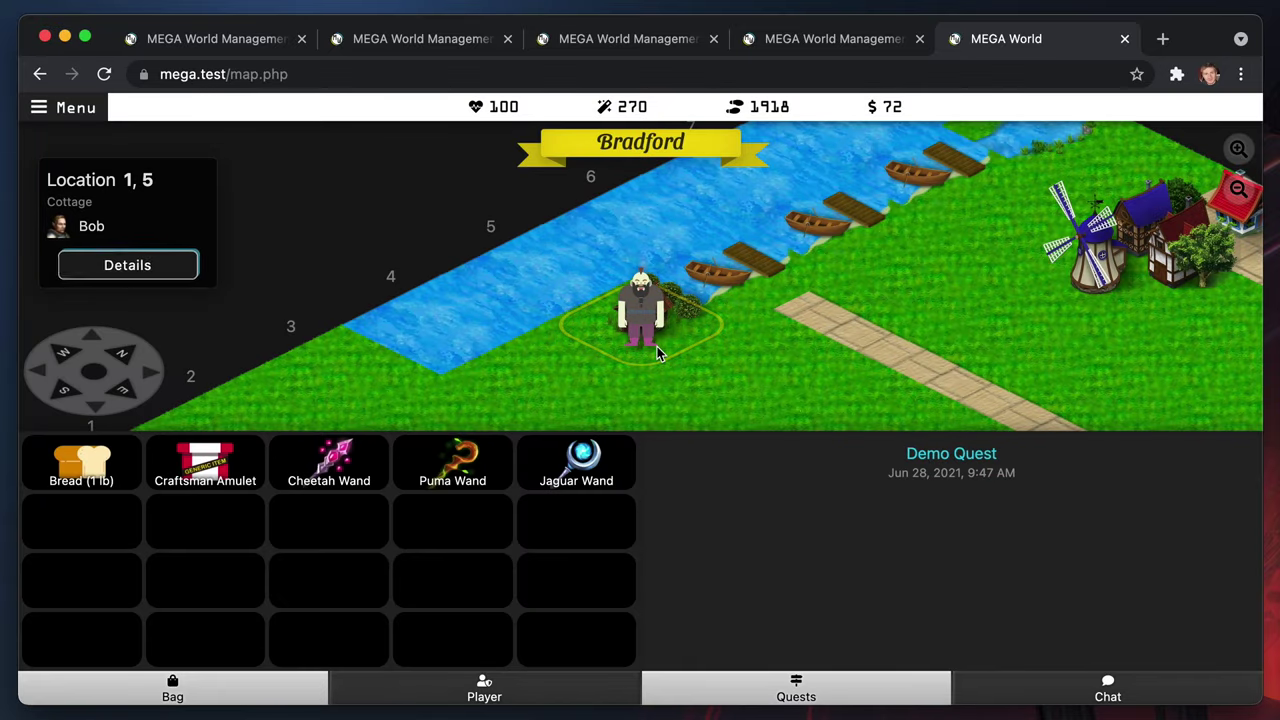
Open the Demo Quest's completion with Bob and submit the wands in the order Jaguar, Puma, Cheetah
click(655, 352)
click(586, 510)
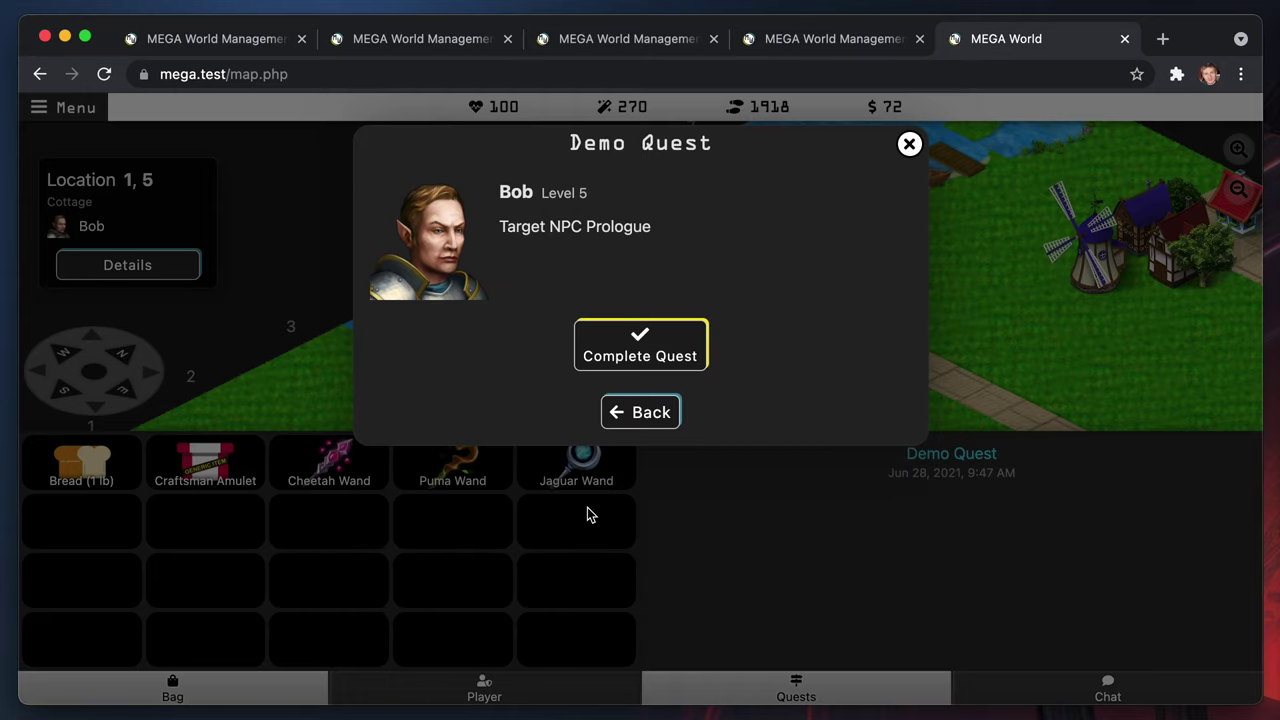
click(642, 368)
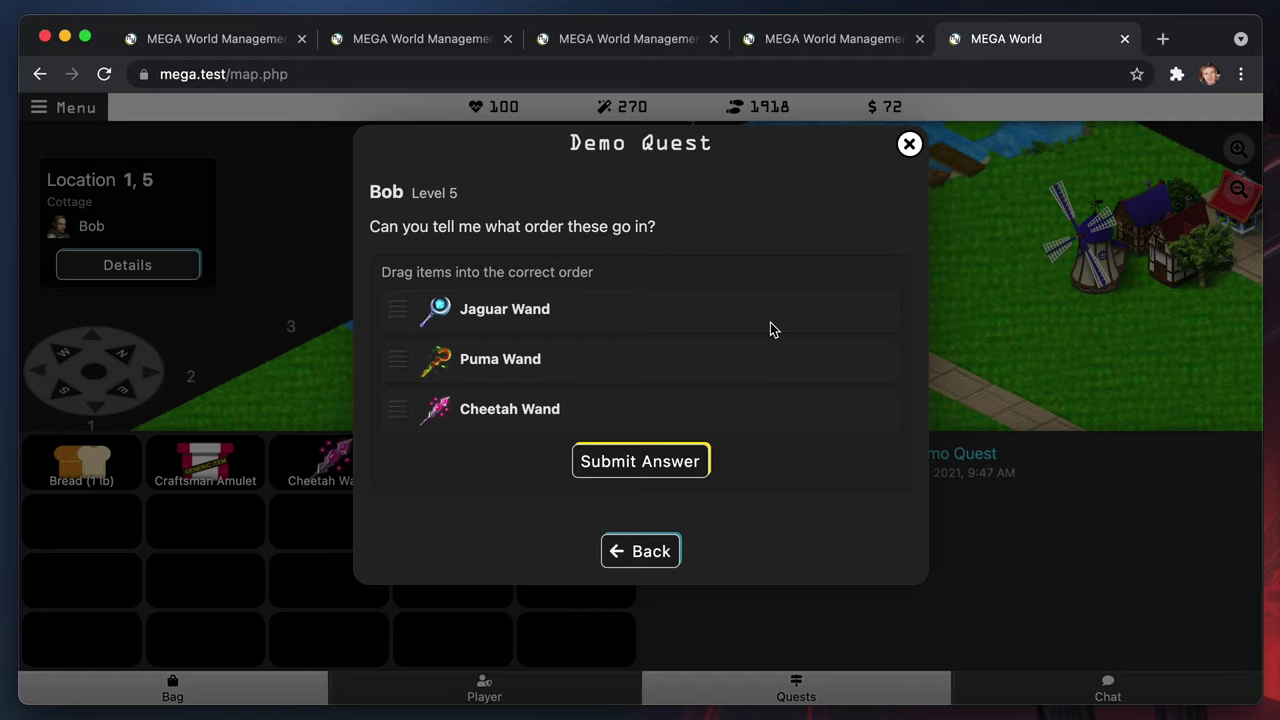
click(633, 463)
Reopen the Demo Quest's completion with Bob, submit the wands in the order Cheetah, Puma, Jaguar, and close the result
click(664, 352)
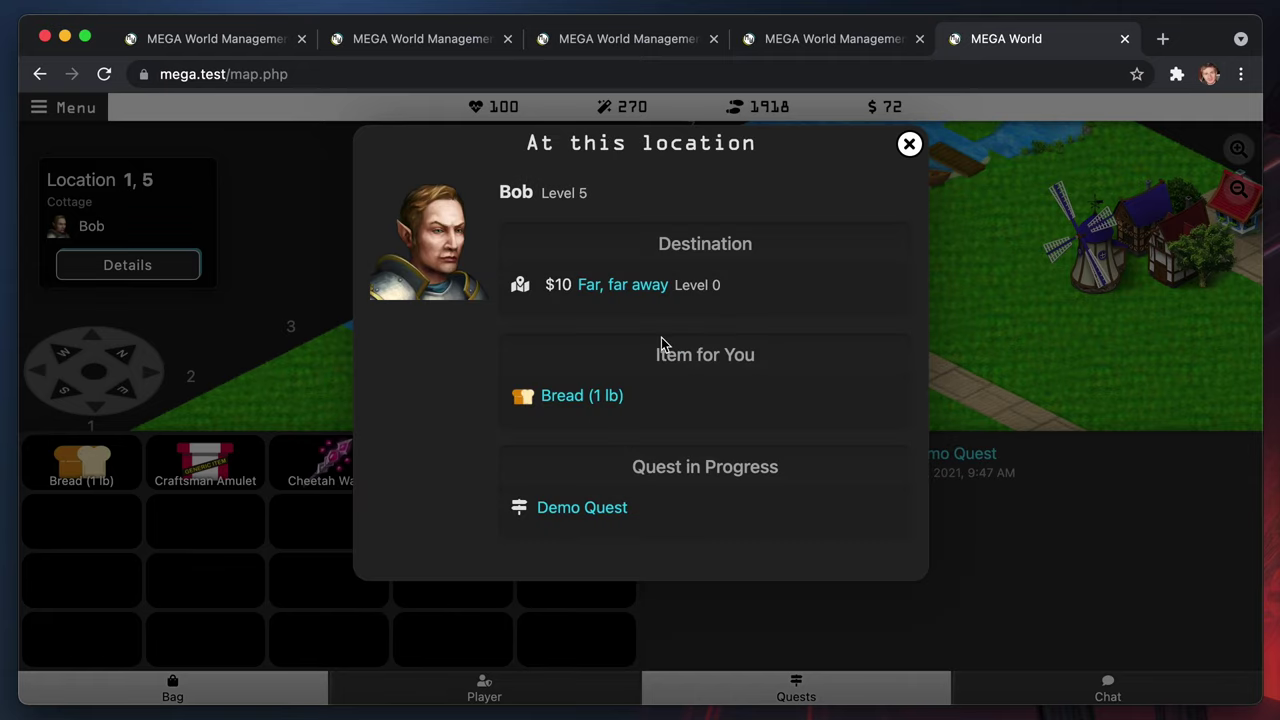
click(573, 508)
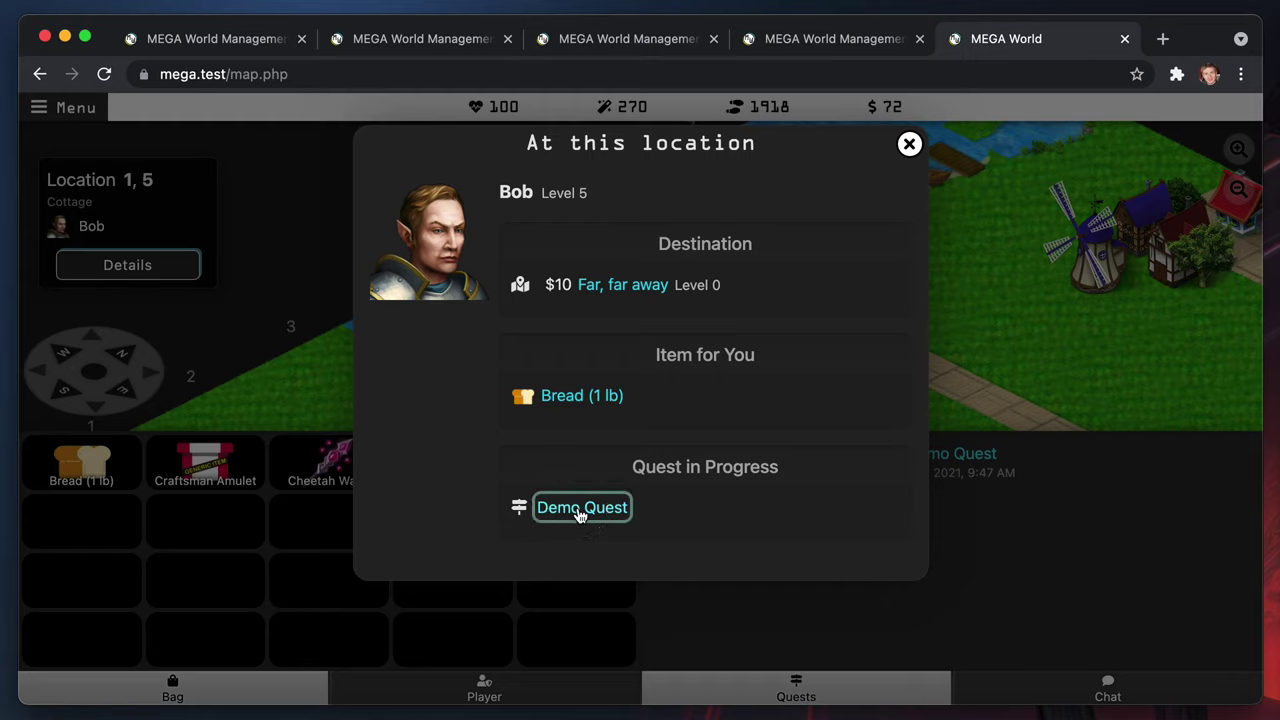
click(618, 352)
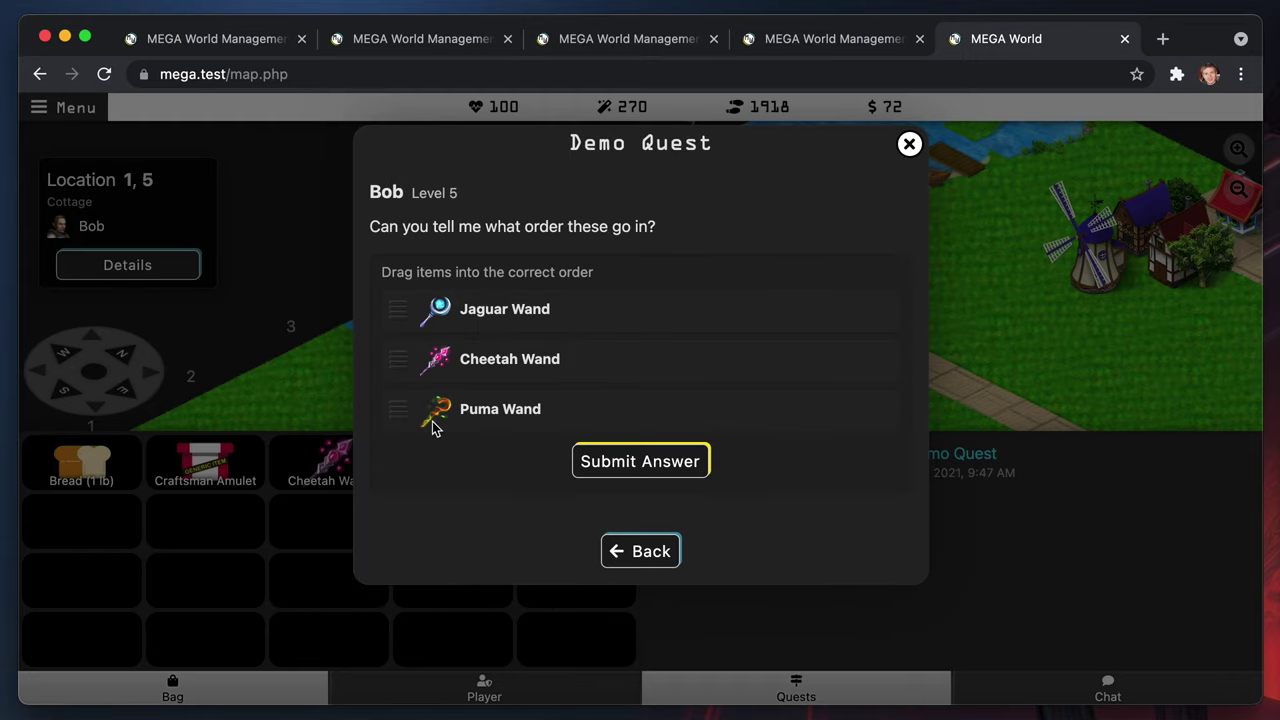
drag(407, 372, 414, 300)
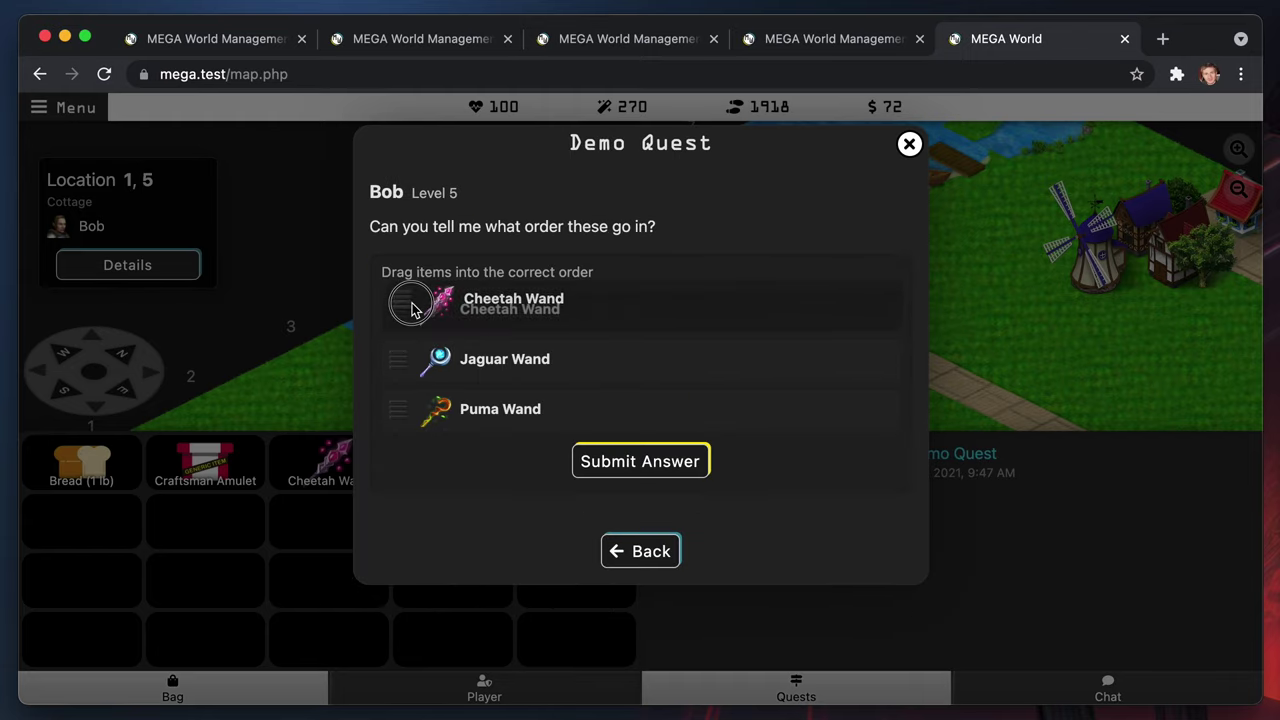
drag(412, 412, 417, 357)
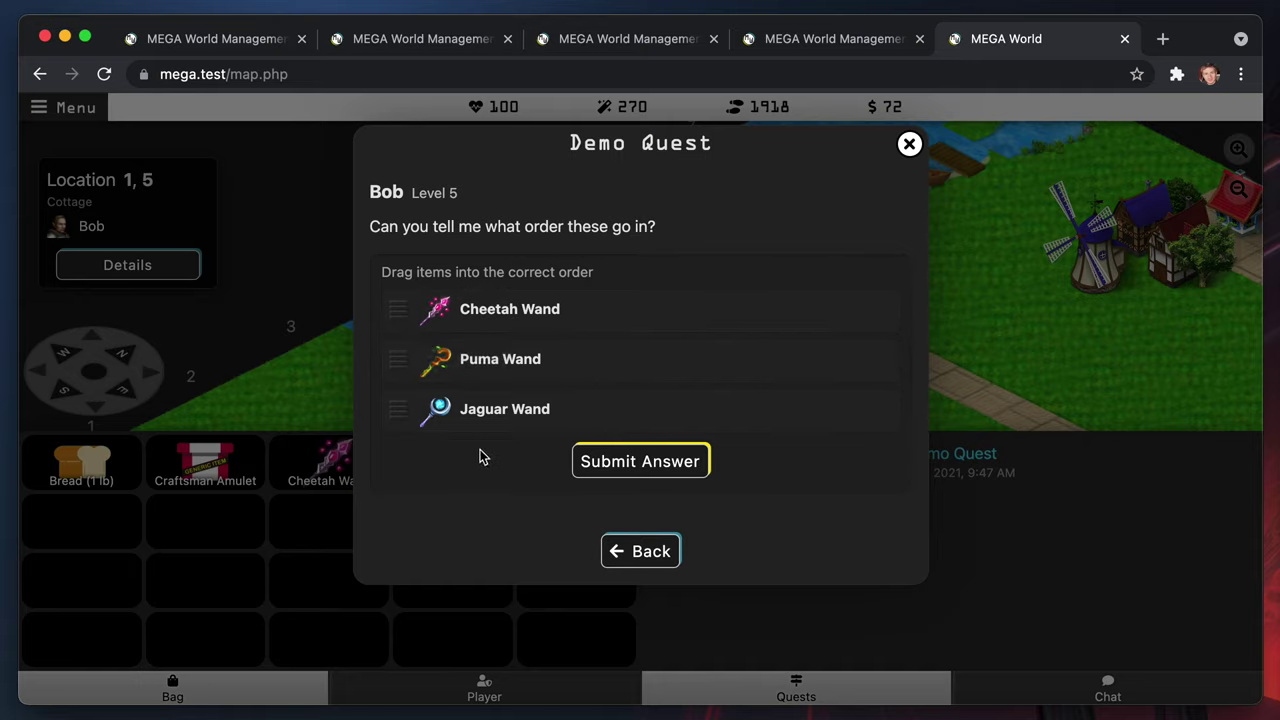
click(598, 463)
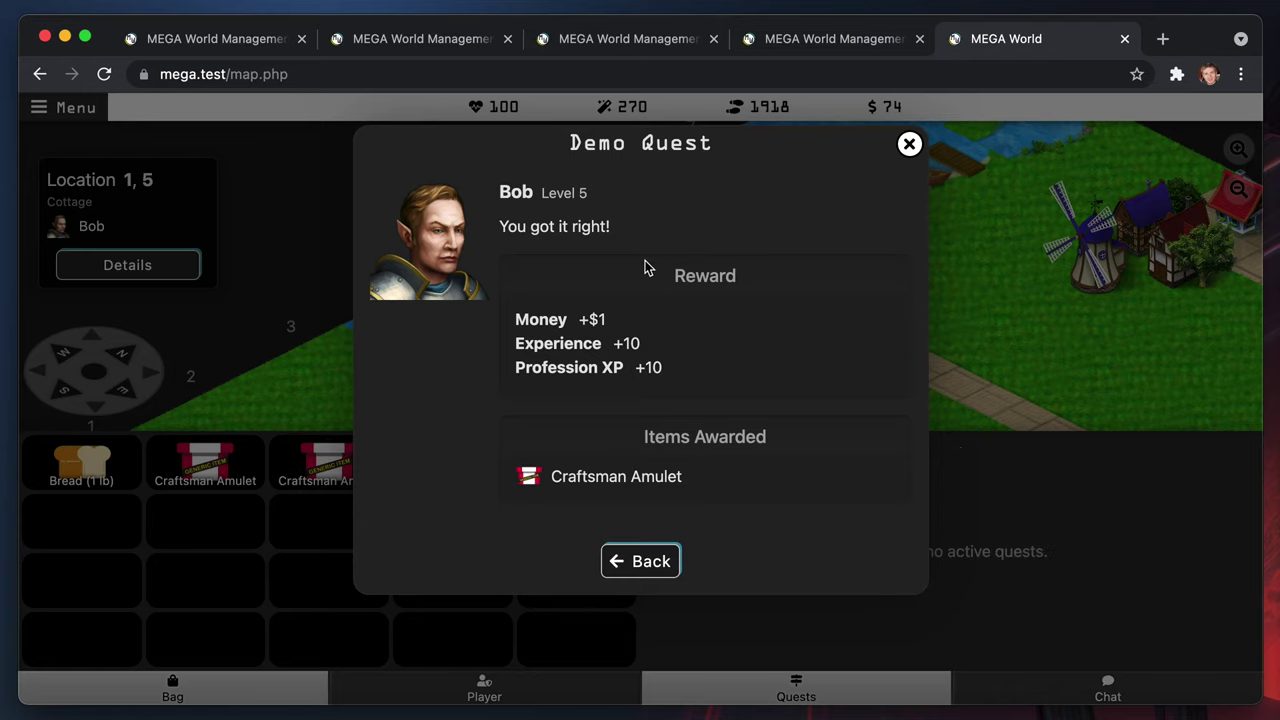
click(648, 563)
click(1035, 370)
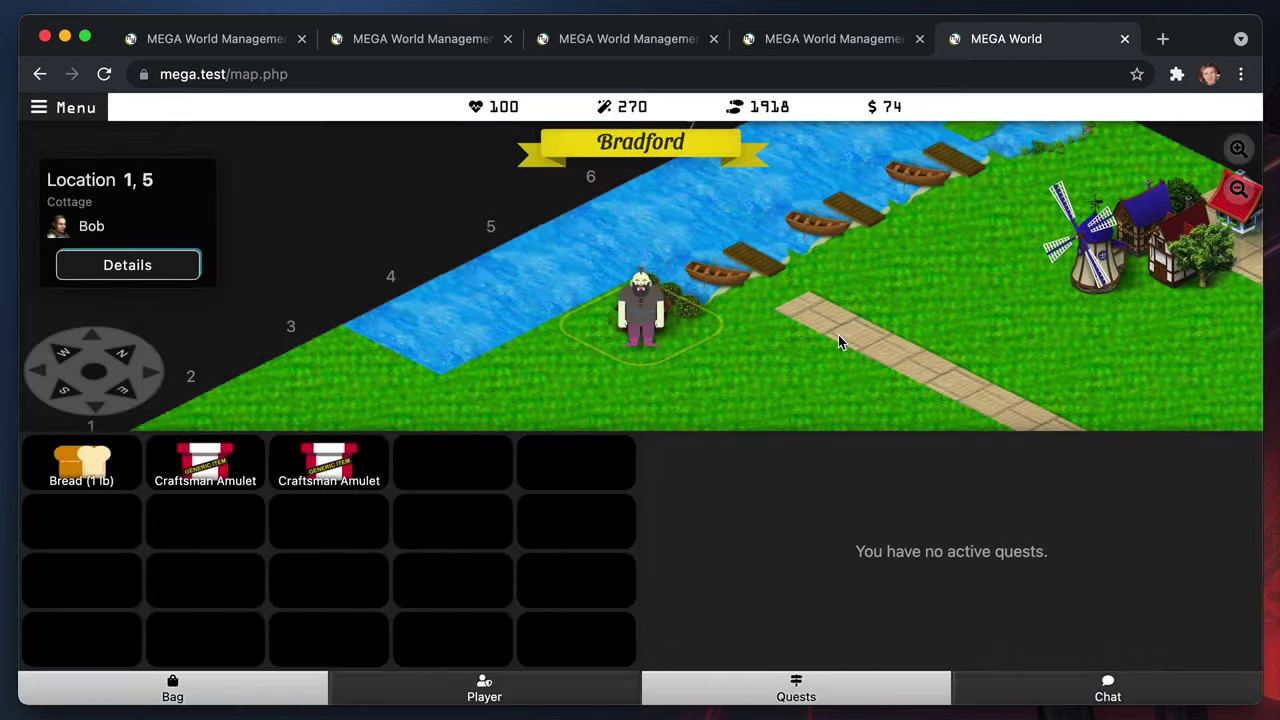
Switch to MEGA World Management and set the Demo Quest's result type to Items Text Answers
click(223, 45)
scroll(575, 357, down, 15)
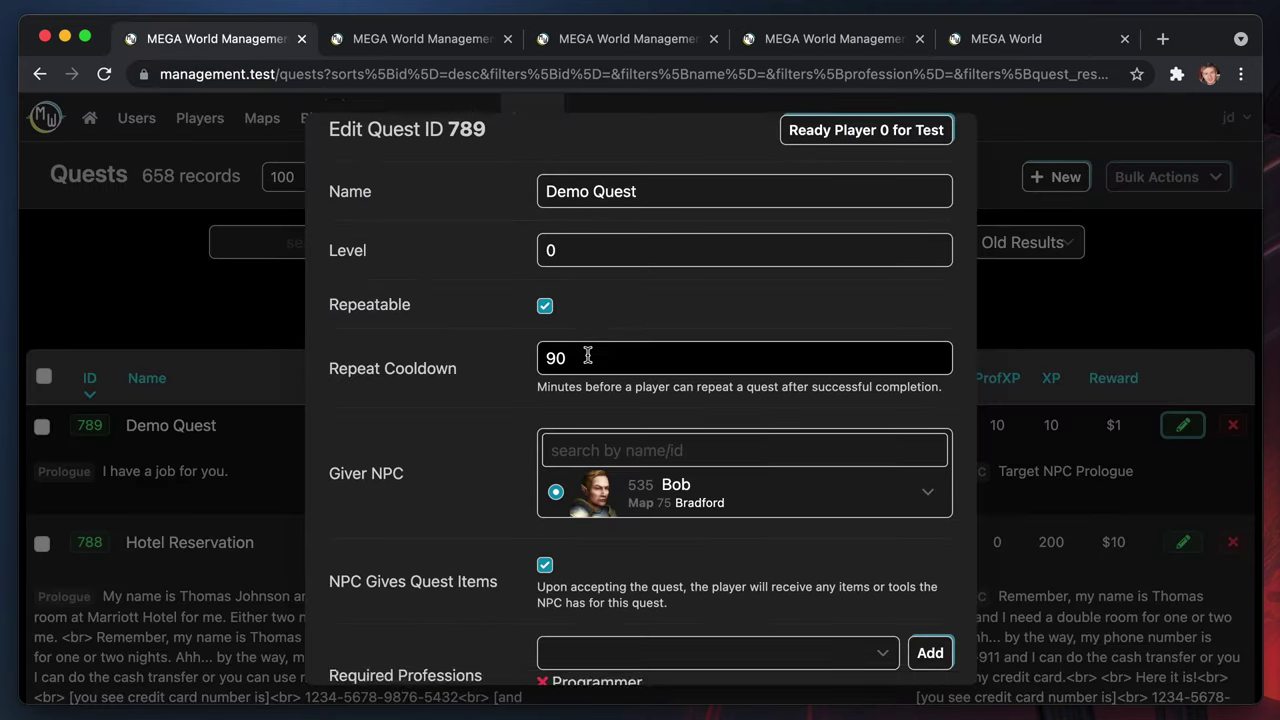
scroll(587, 356, down, 4)
scroll(586, 360, up, 5)
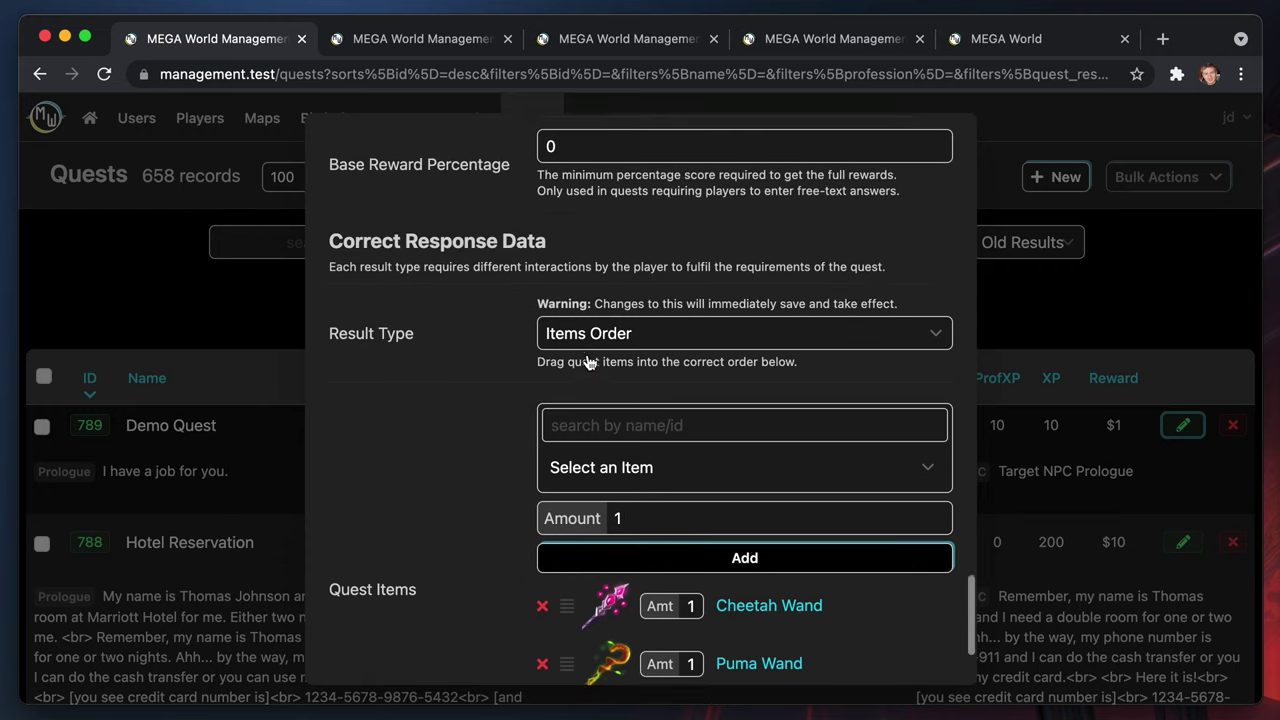
click(620, 355)
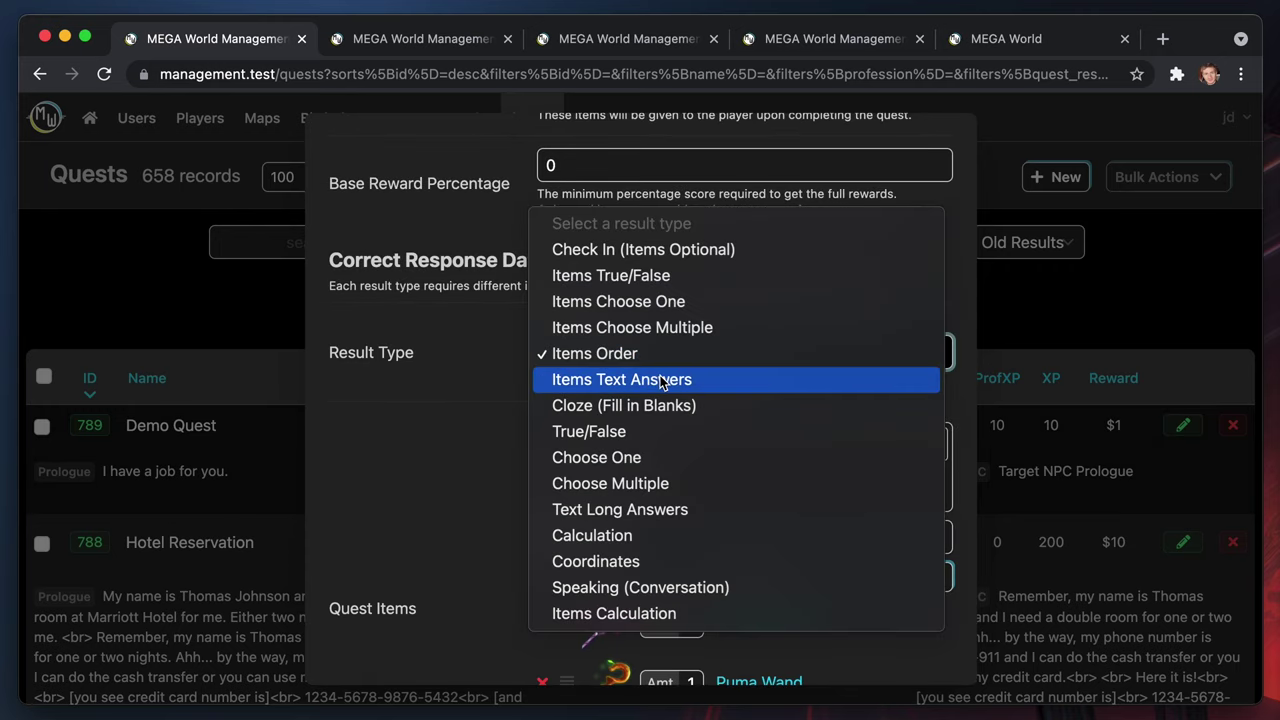
click(661, 380)
scroll(700, 460, down, 3)
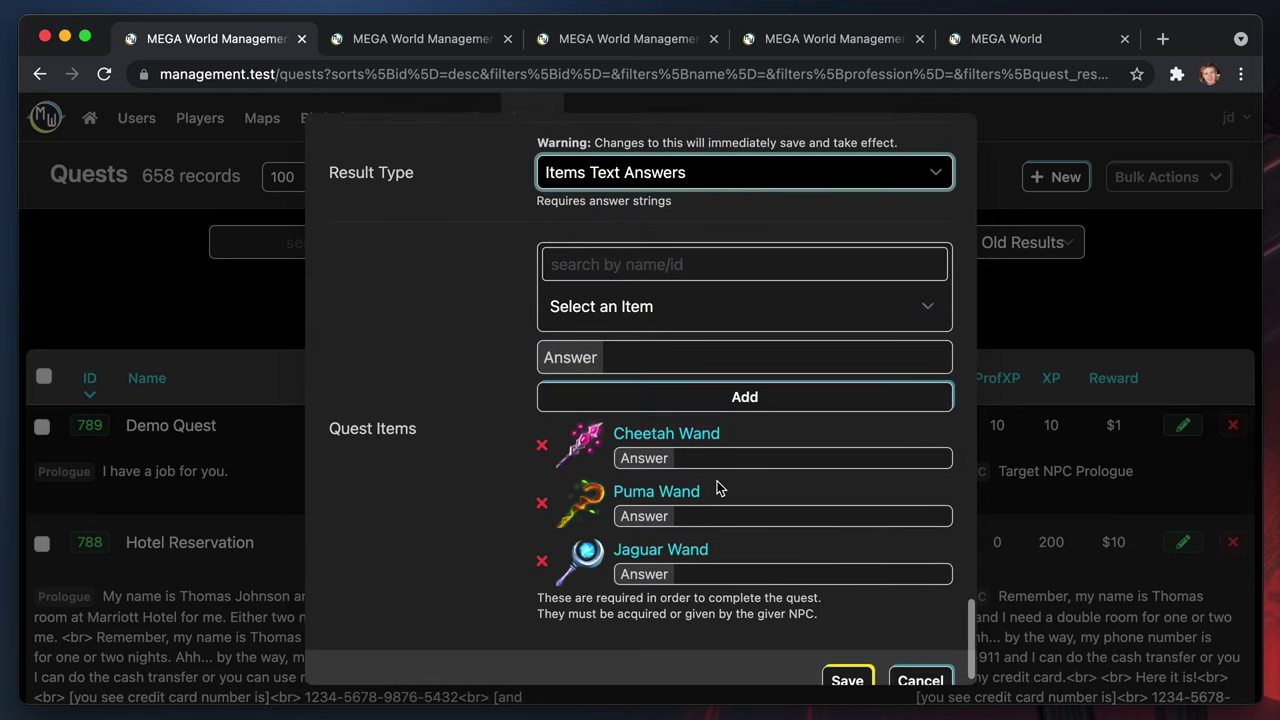
Set the item answers to 10.0 for Cheetah Wand, 10.1 for Puma Wand and 10.2 for Jaguar Wand, and save the quest
click(765, 455)
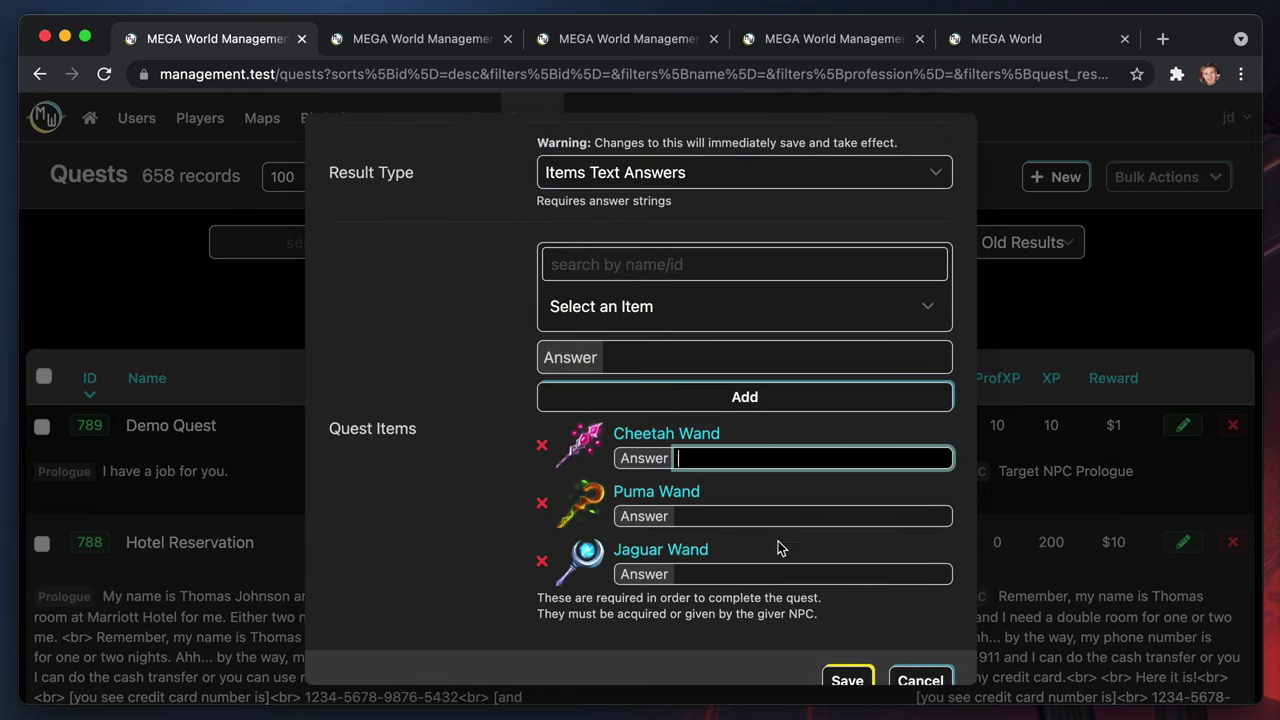
scroll(726, 457, up, 3)
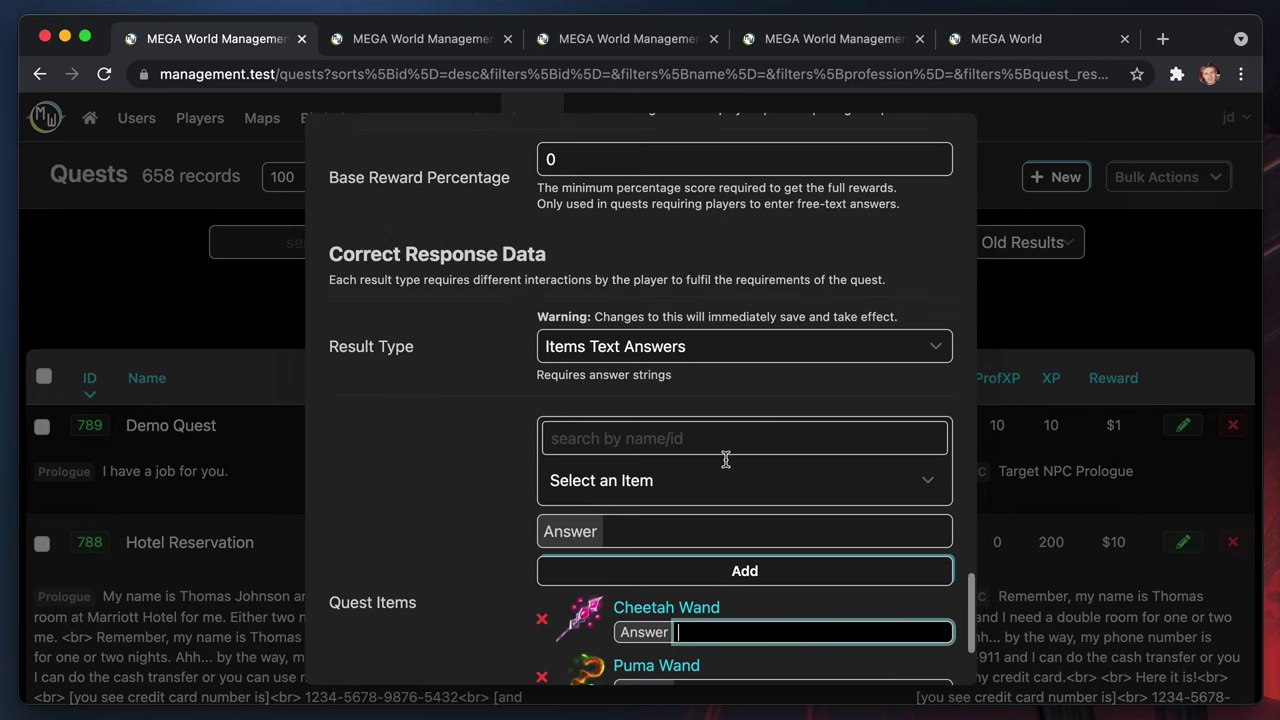
scroll(726, 457, down, 3)
scroll(726, 460, up, 1)
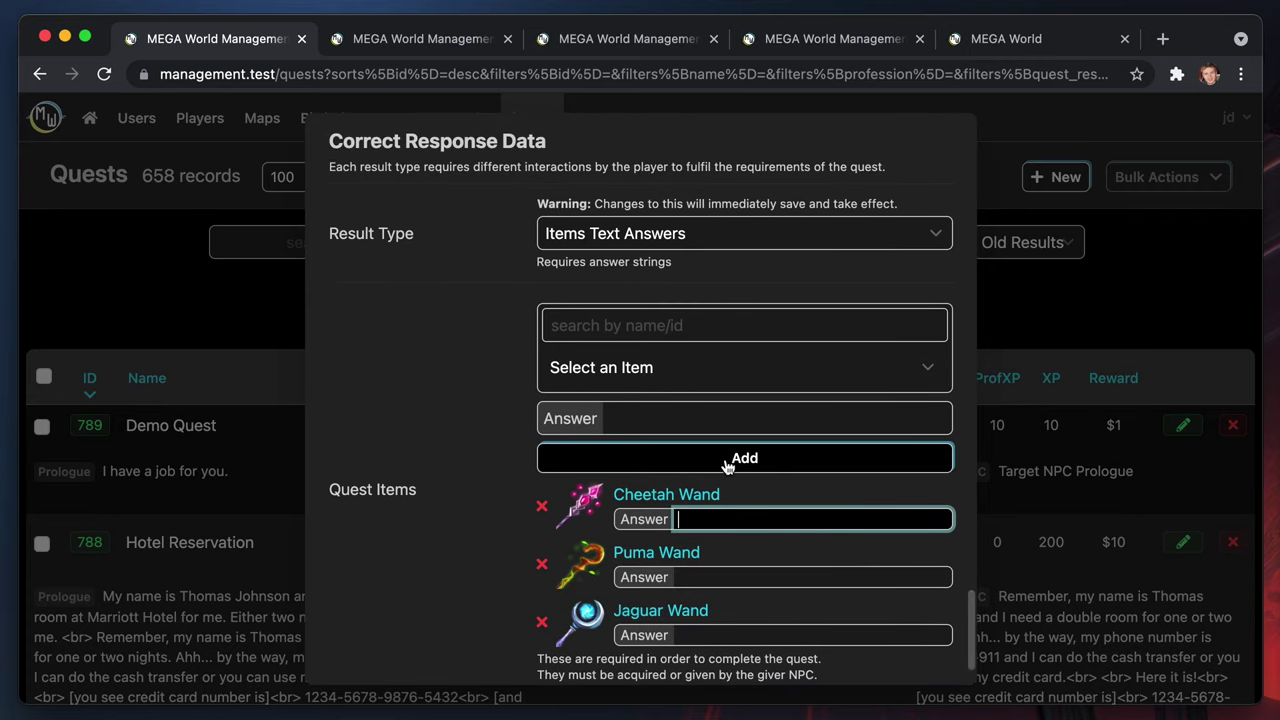
click(748, 577)
click(751, 518)
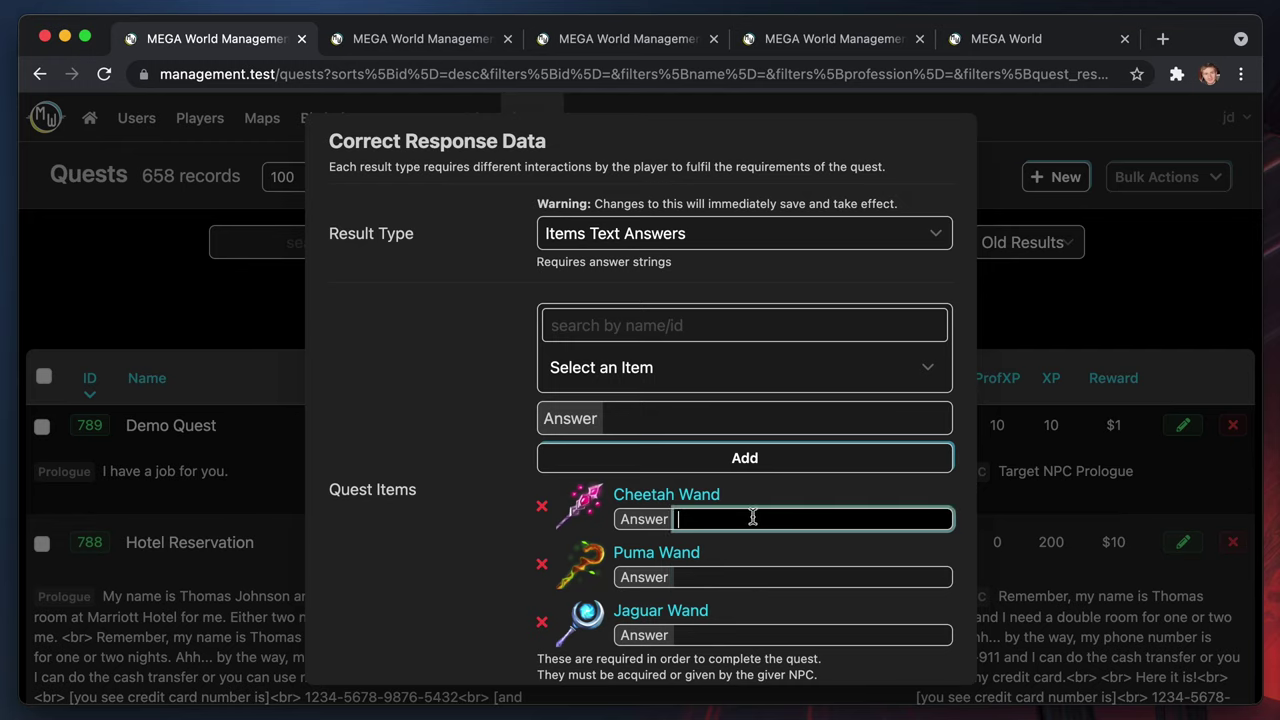
text(10.0)
key(Tab)
key(Tab)
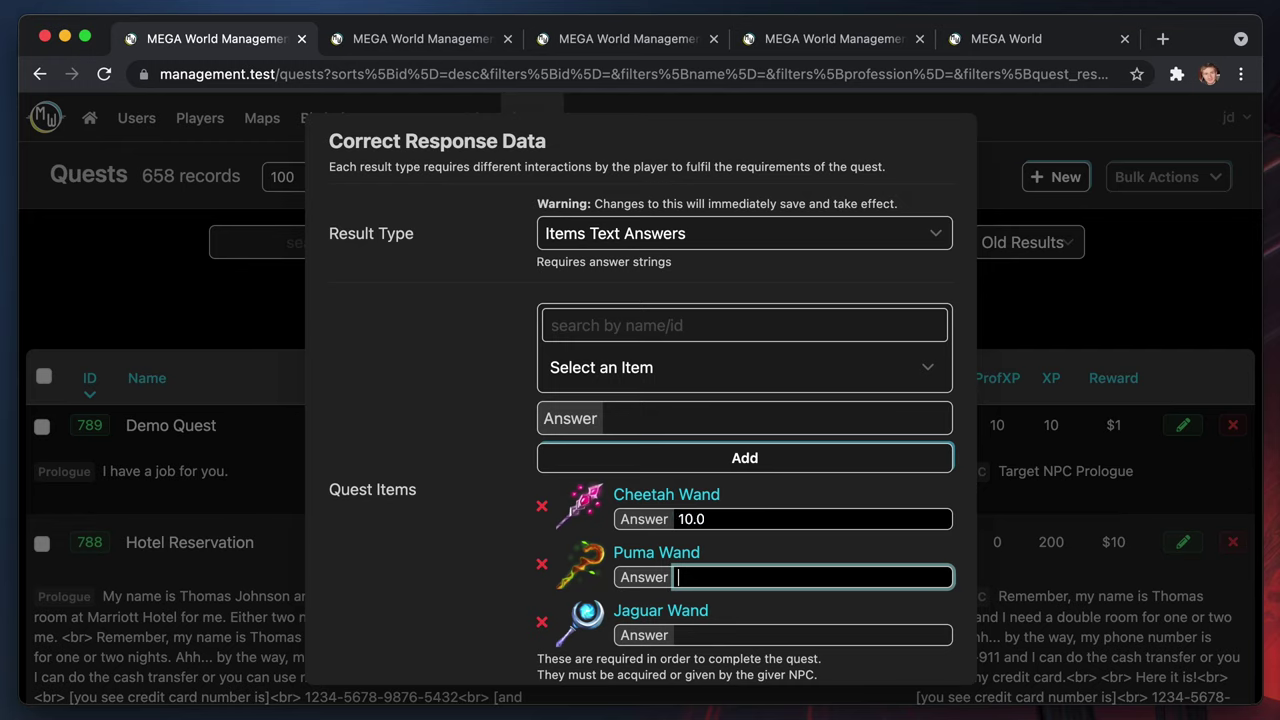
text(10.1)
key(Tab)
key(Tab)
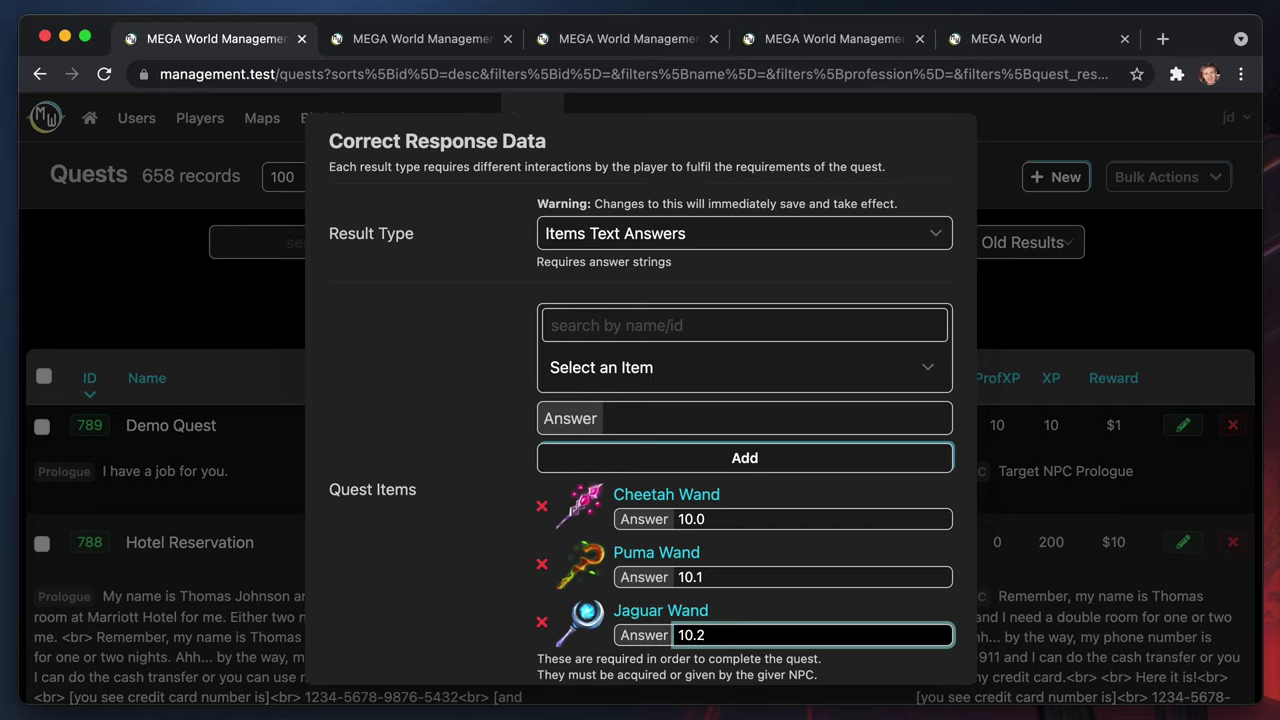
scroll(672, 650, down, 2)
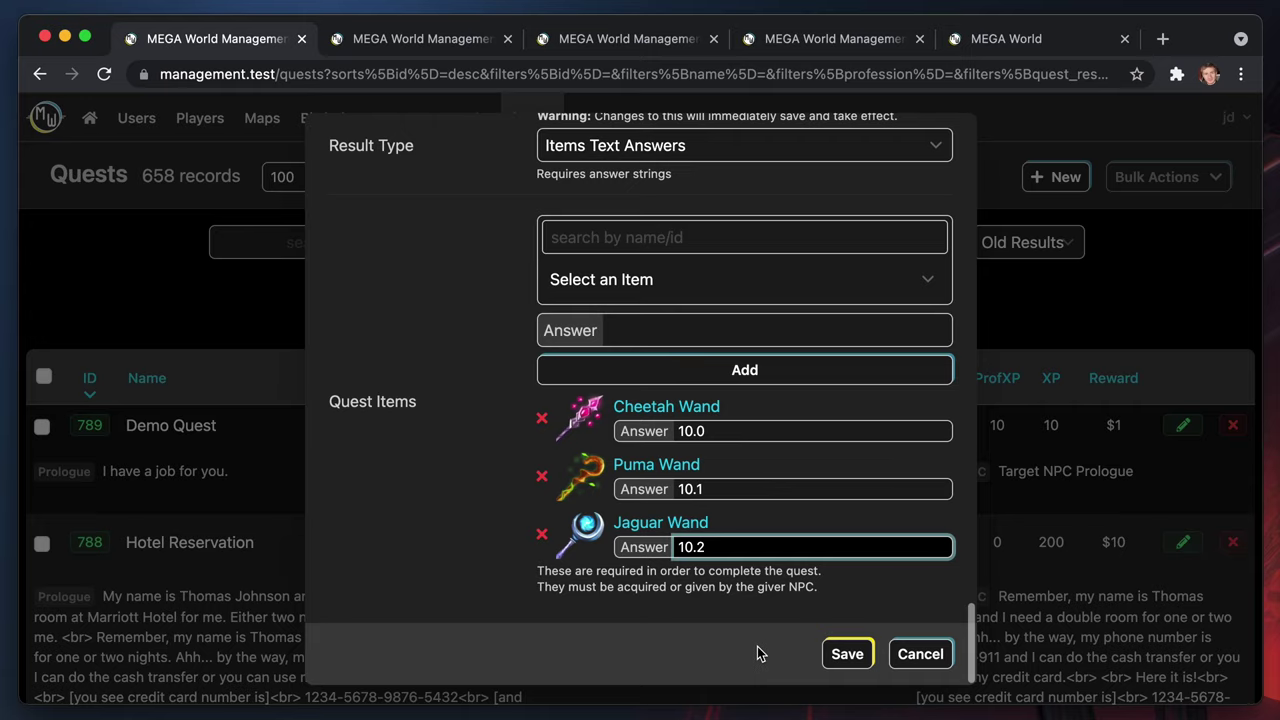
click(847, 655)
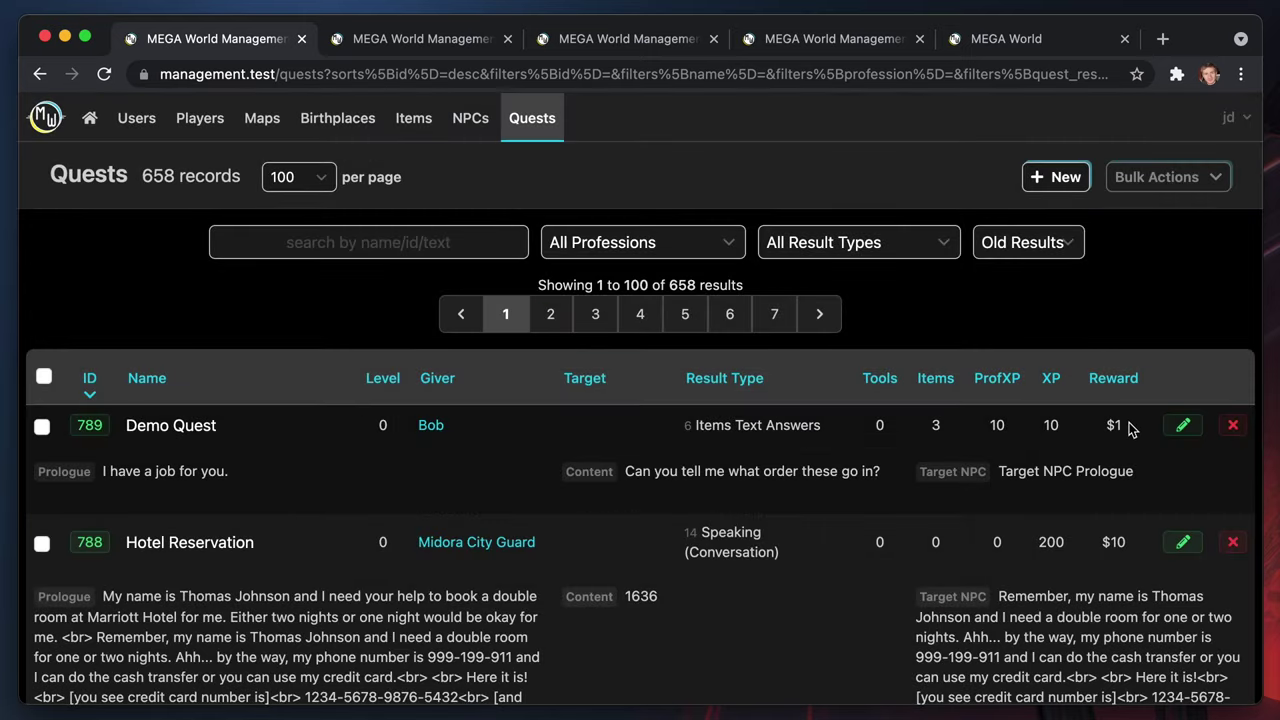
Open the Demo Quest for editing and change its result type to Cloze (Fill in Blanks)
click(1183, 425)
scroll(765, 487, down, 15)
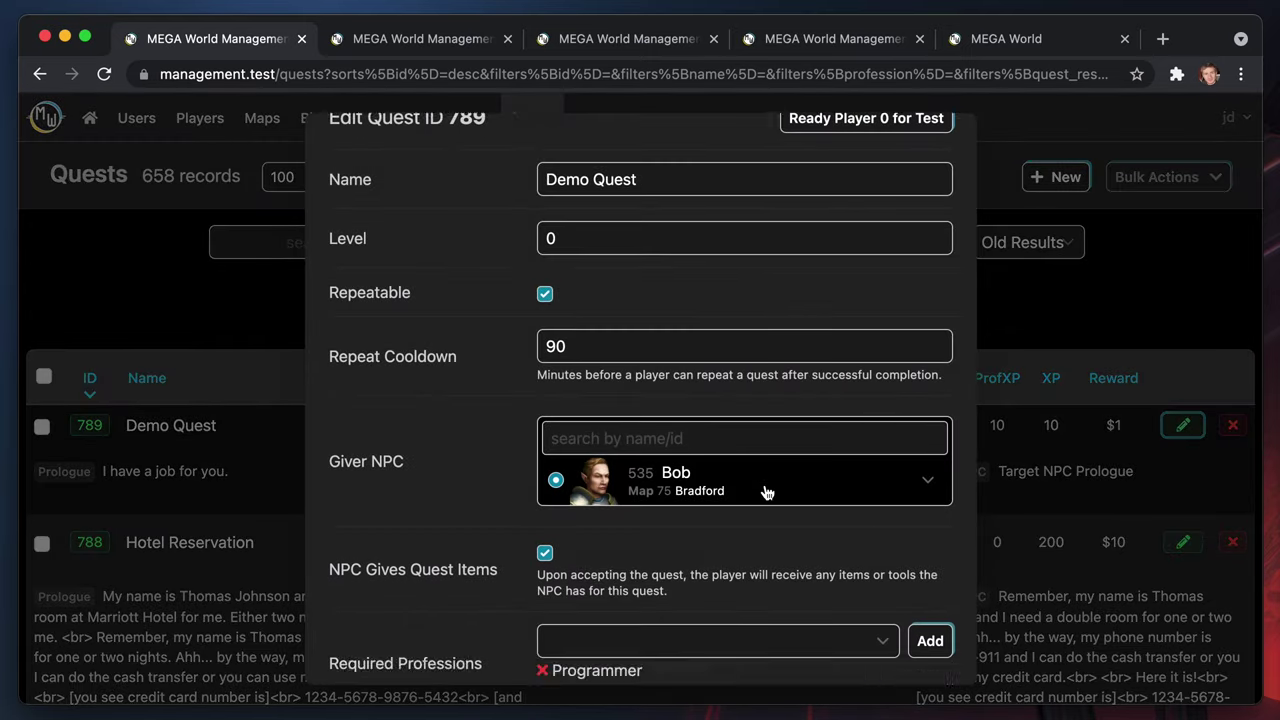
scroll(765, 487, up, 6)
scroll(765, 487, down, 5)
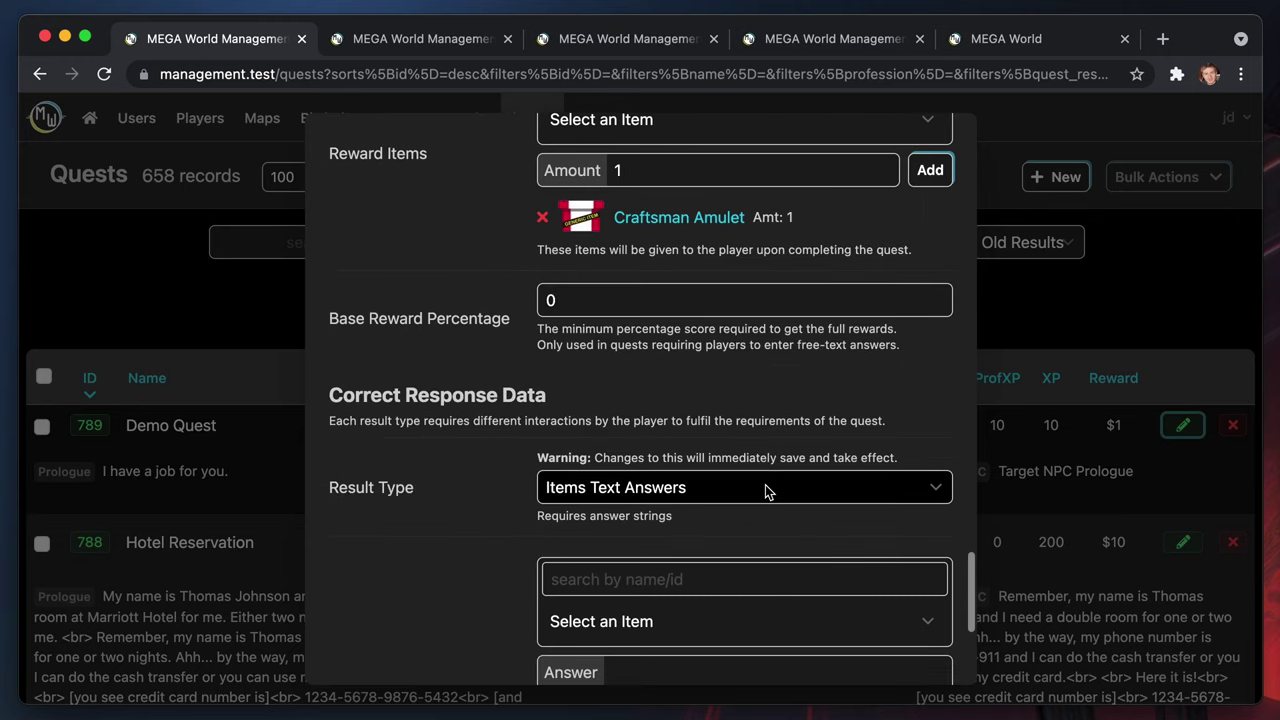
click(714, 249)
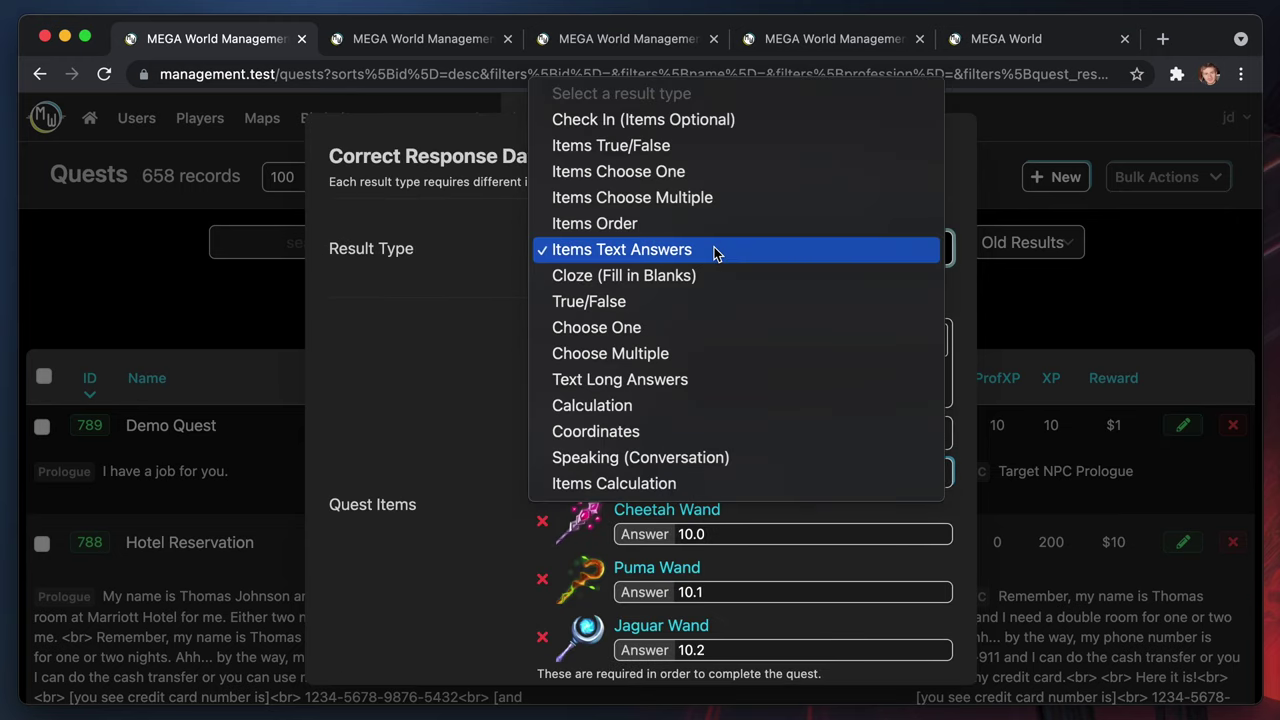
click(663, 283)
scroll(584, 508, down, 3)
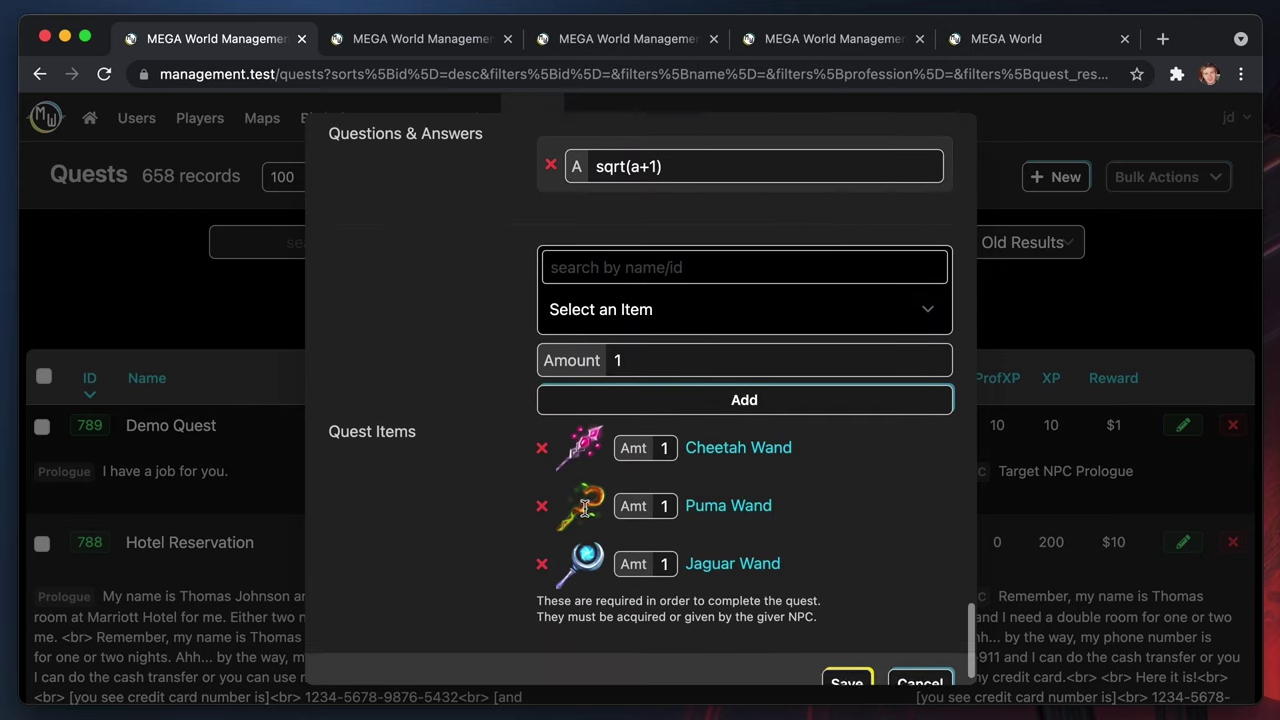
scroll(584, 508, up, 2)
scroll(596, 470, down, 1)
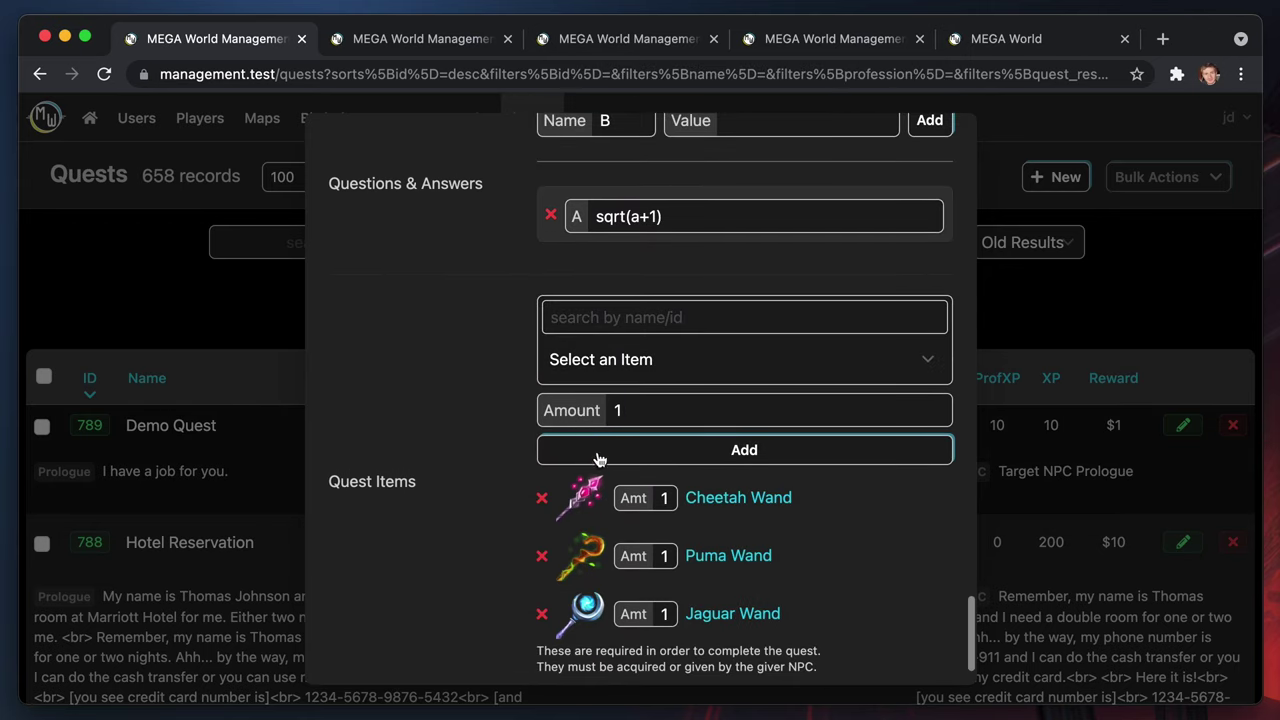
scroll(597, 318, up, 3)
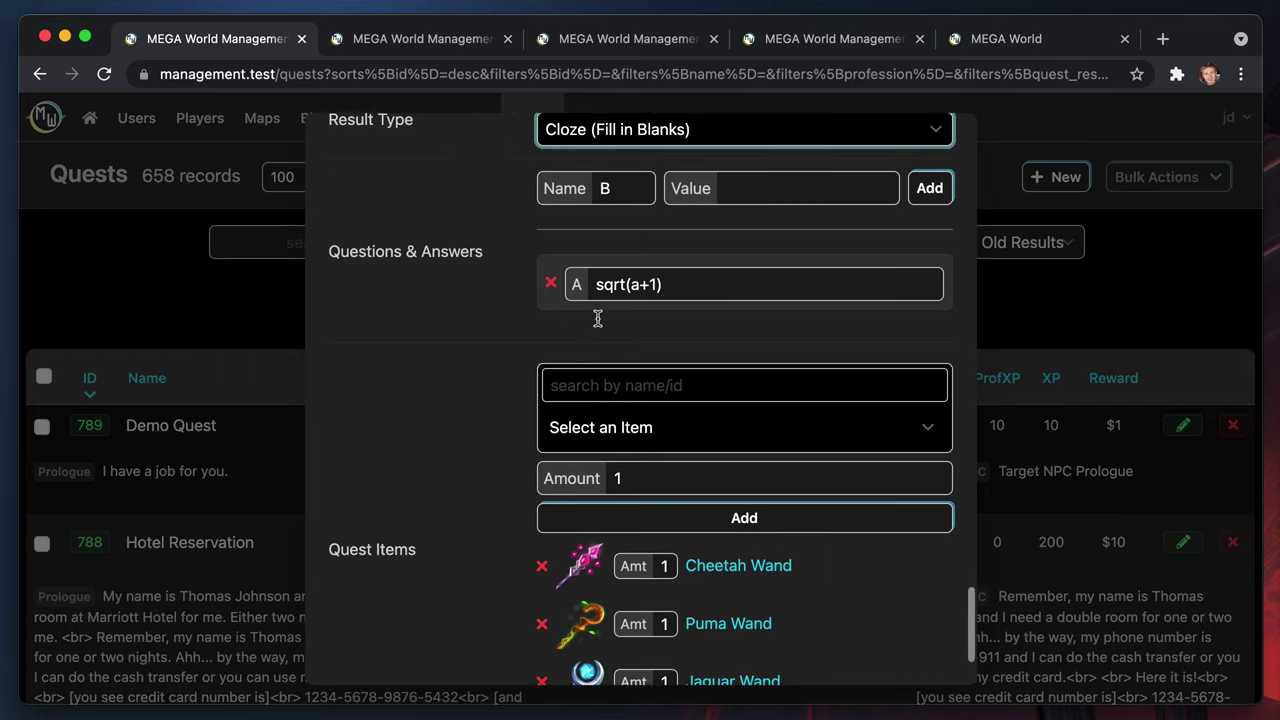
Replace answer A with Cheetah and start entering a value for answer B
triple_click(709, 370)
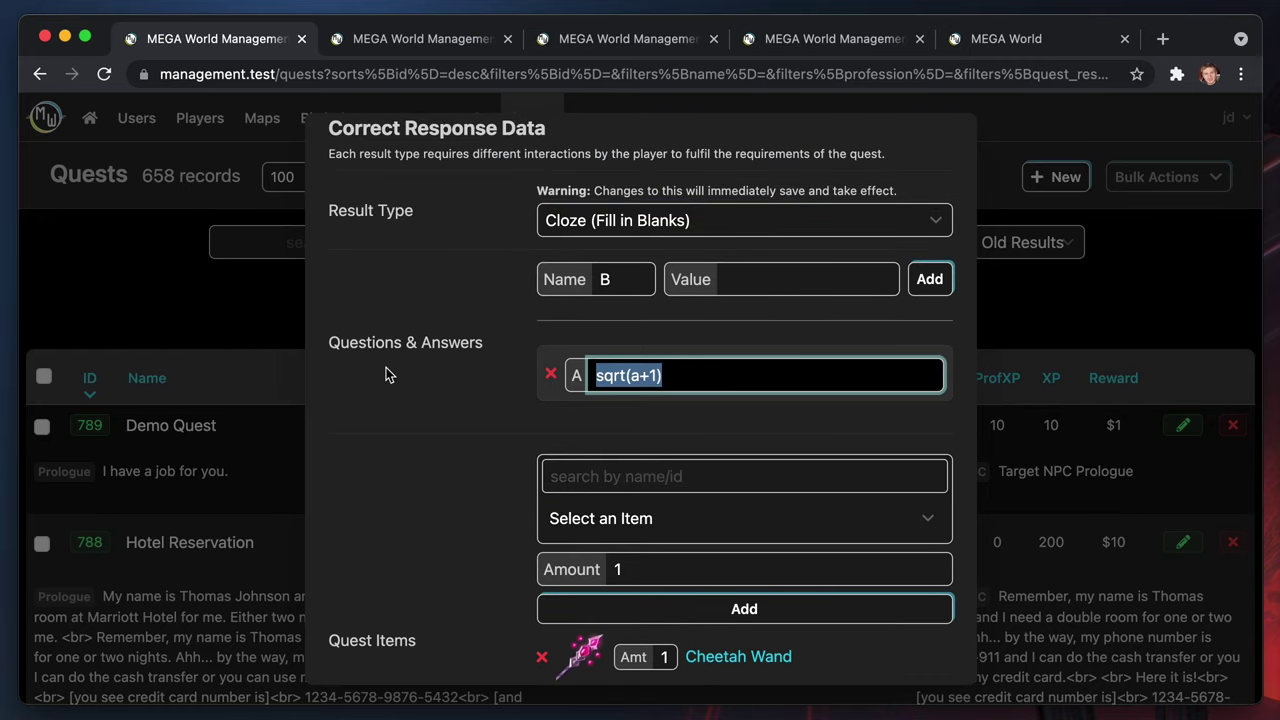
key(BackSpace)
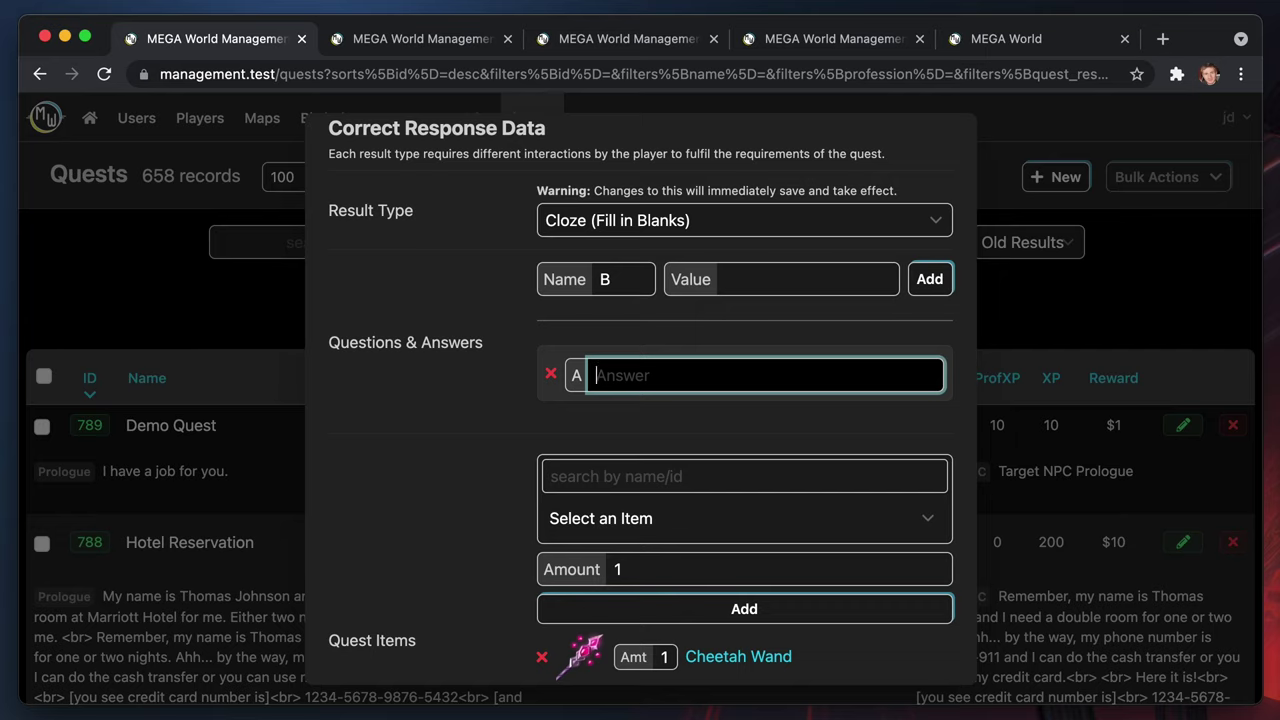
text(Cheetah)
click(776, 289)
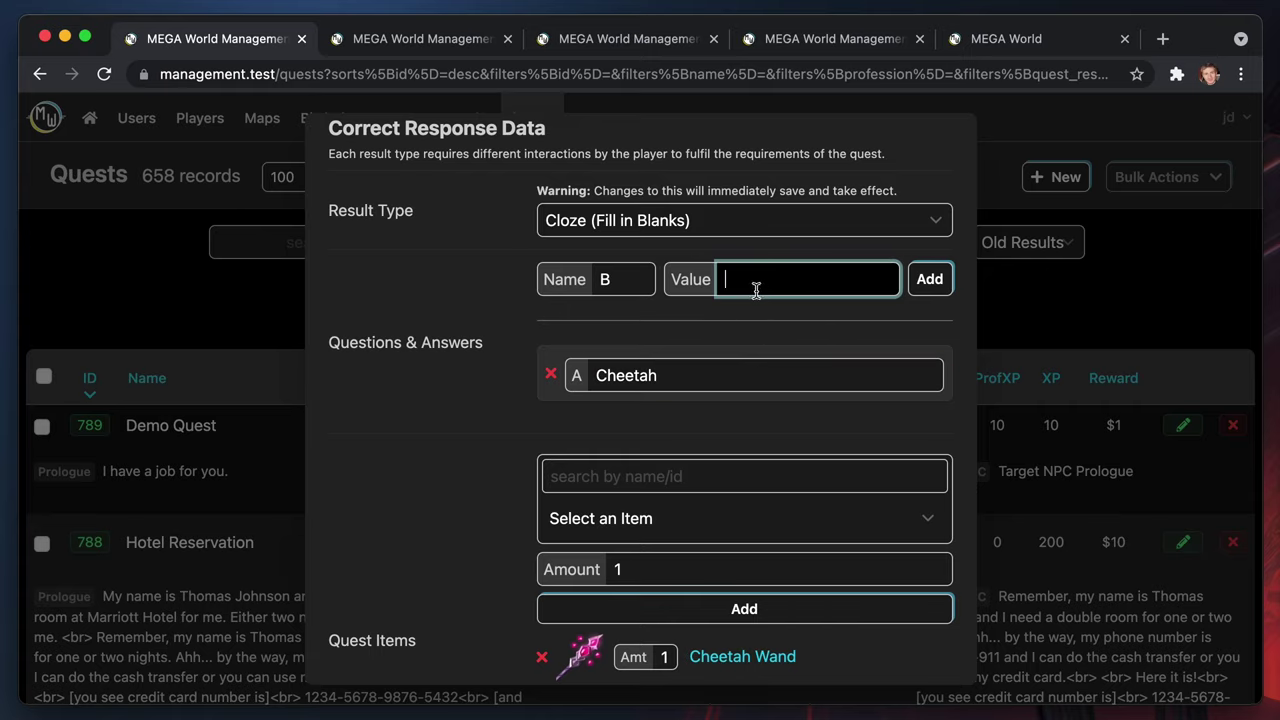
Add answer B with the value Puma and answer C with the value Jaguar to the cloze answers
text(Puma)
click(930, 282)
click(786, 279)
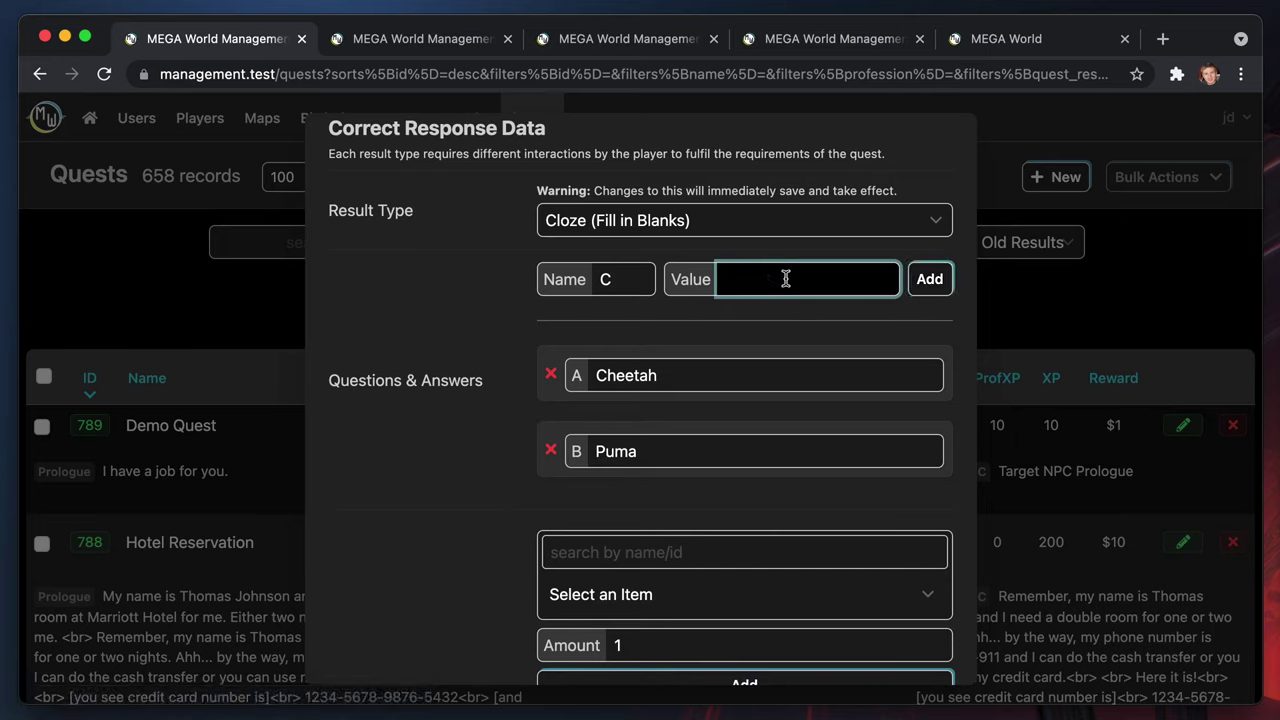
click(946, 280)
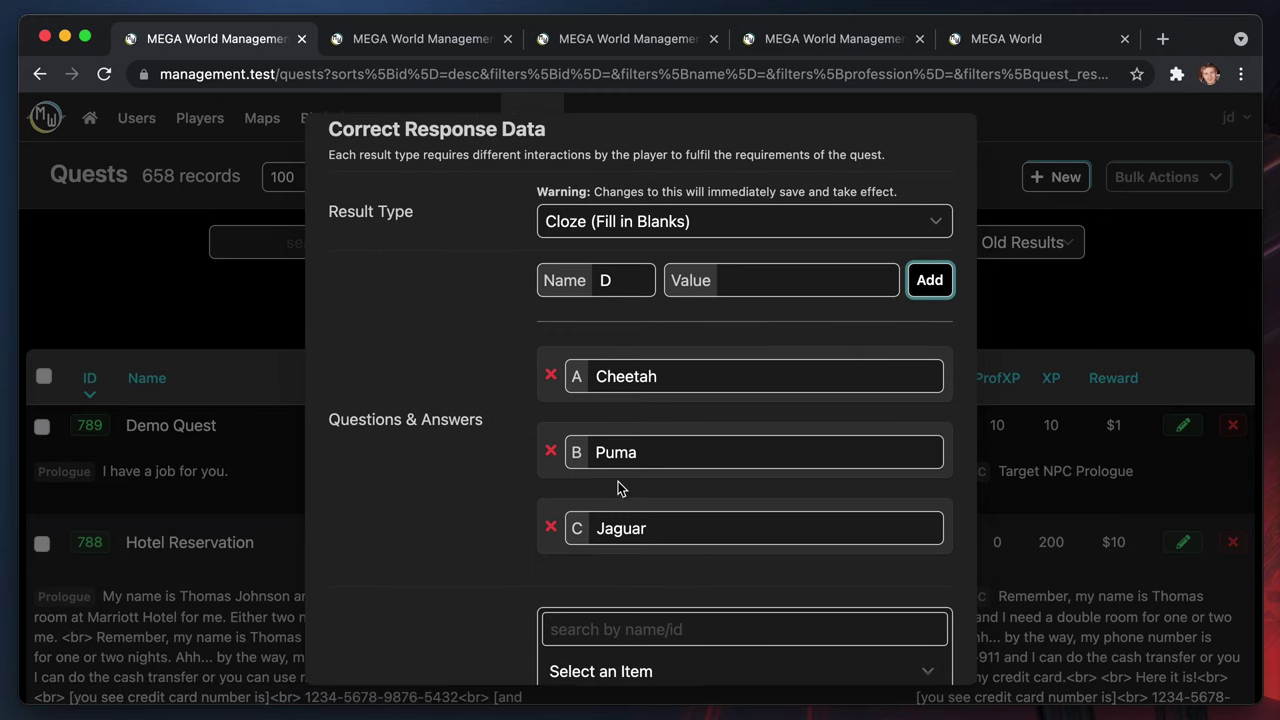
Insert the {{A}} answer placeholder on a new line below the question in the quest's Content text
scroll(618, 481, up, 5)
scroll(618, 481, up, 15)
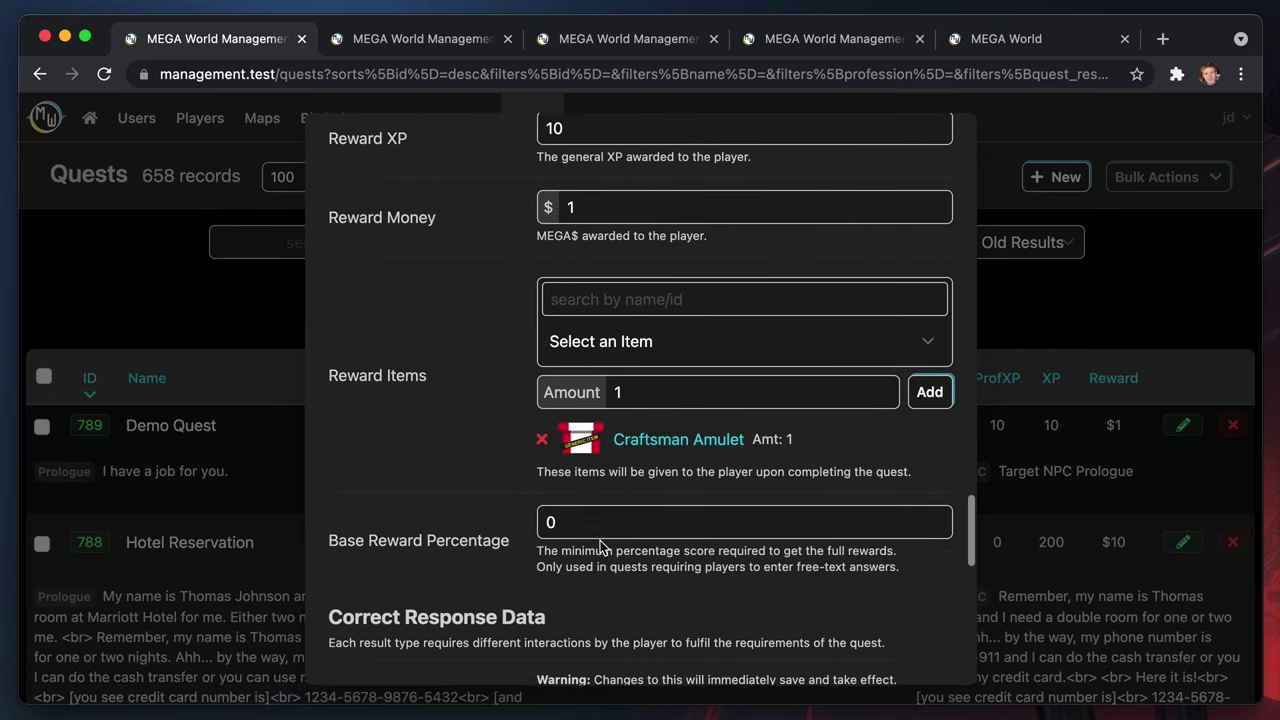
scroll(600, 540, up, 15)
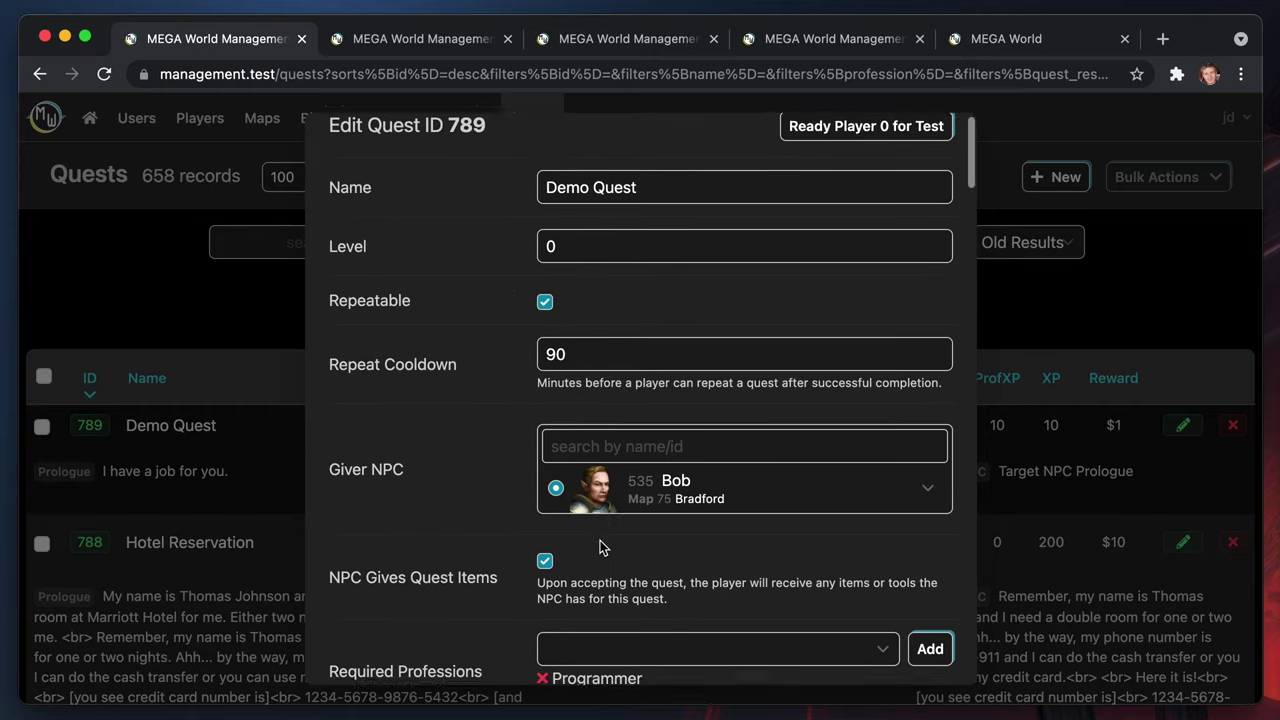
scroll(600, 540, down, 5)
scroll(600, 540, up, 5)
scroll(600, 540, down, 1)
scroll(600, 540, down, 15)
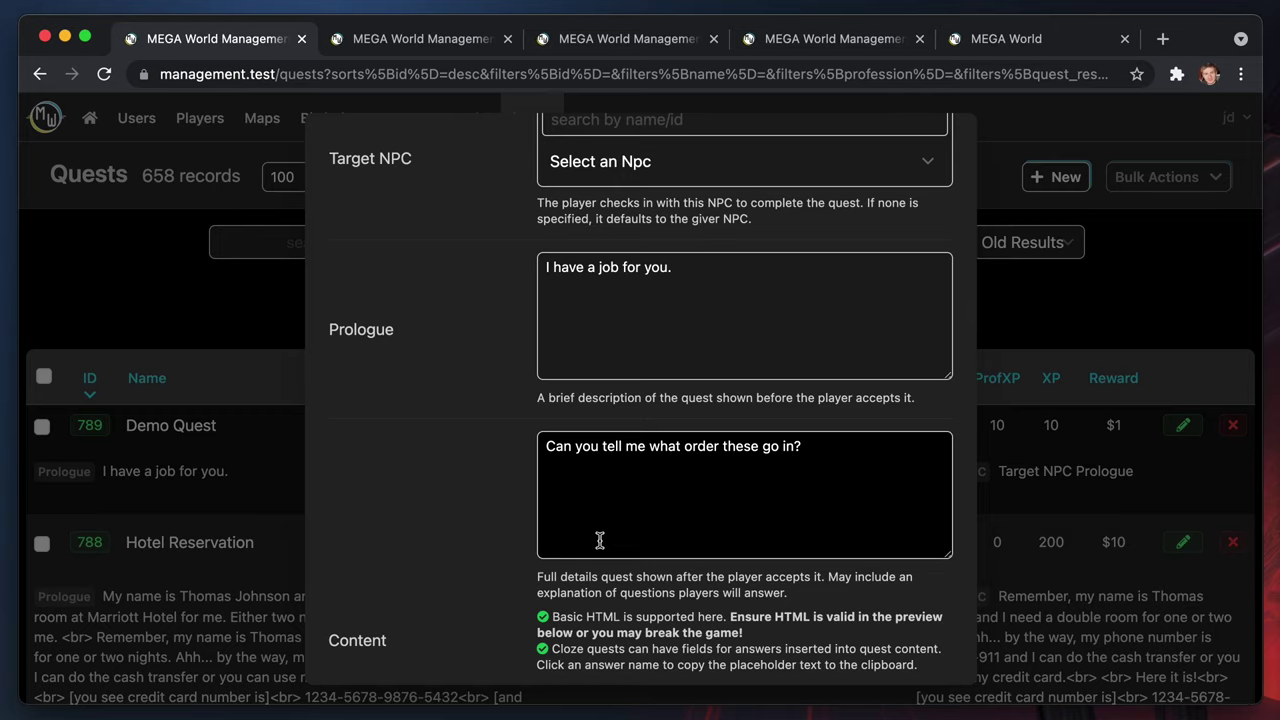
click(915, 492)
scroll(806, 615, down, 1)
scroll(806, 615, down, 5)
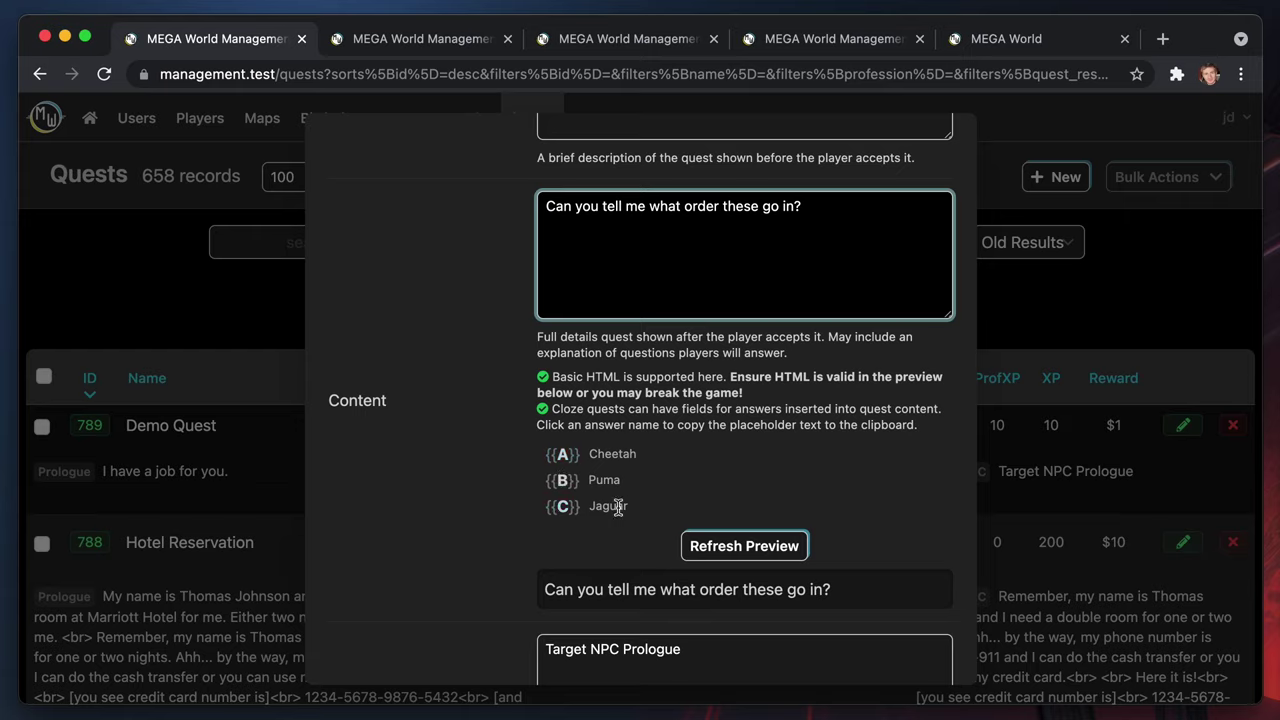
click(563, 456)
click(882, 211)
key(Return)
text({{A}})
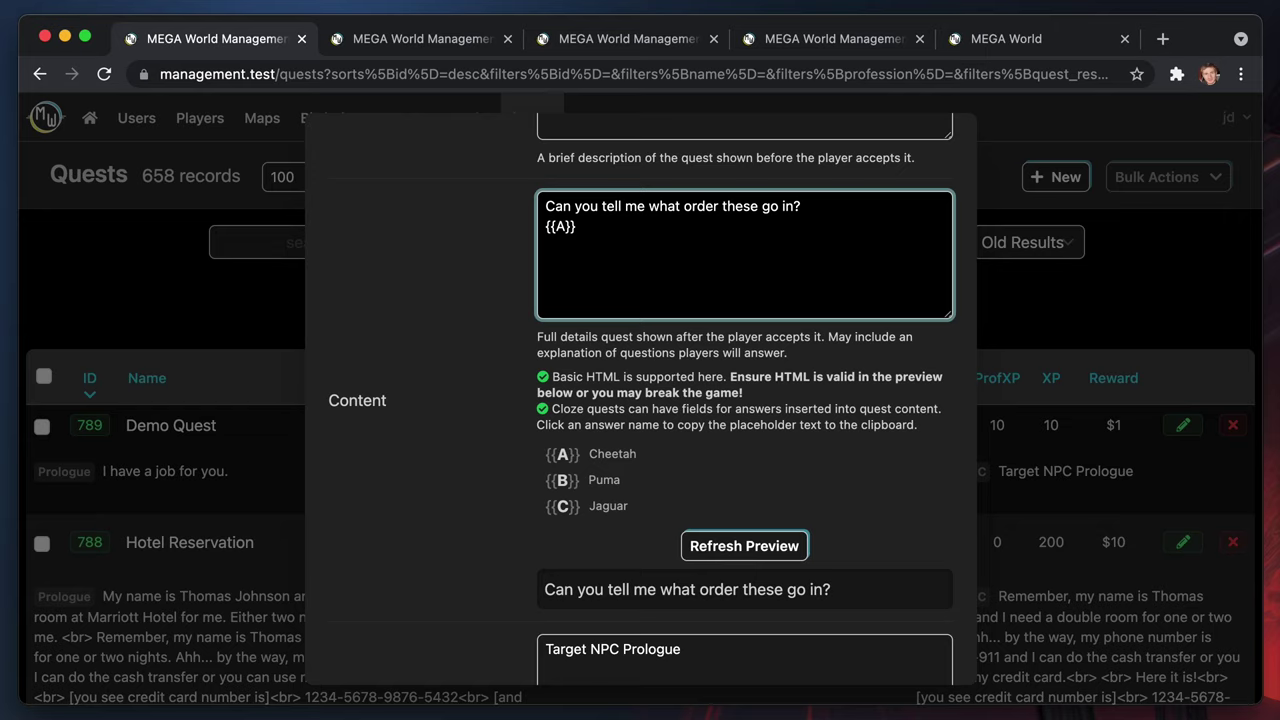
Expand the Content line to "Mac OS X start with {{A}}, then 10.1 was {{B}}, and 10.2 was {{C}" and refresh the preview
text(Mac)
key(BackSpace)
key(BackSpace)
key(BackSpace)
text(Mac OS X)
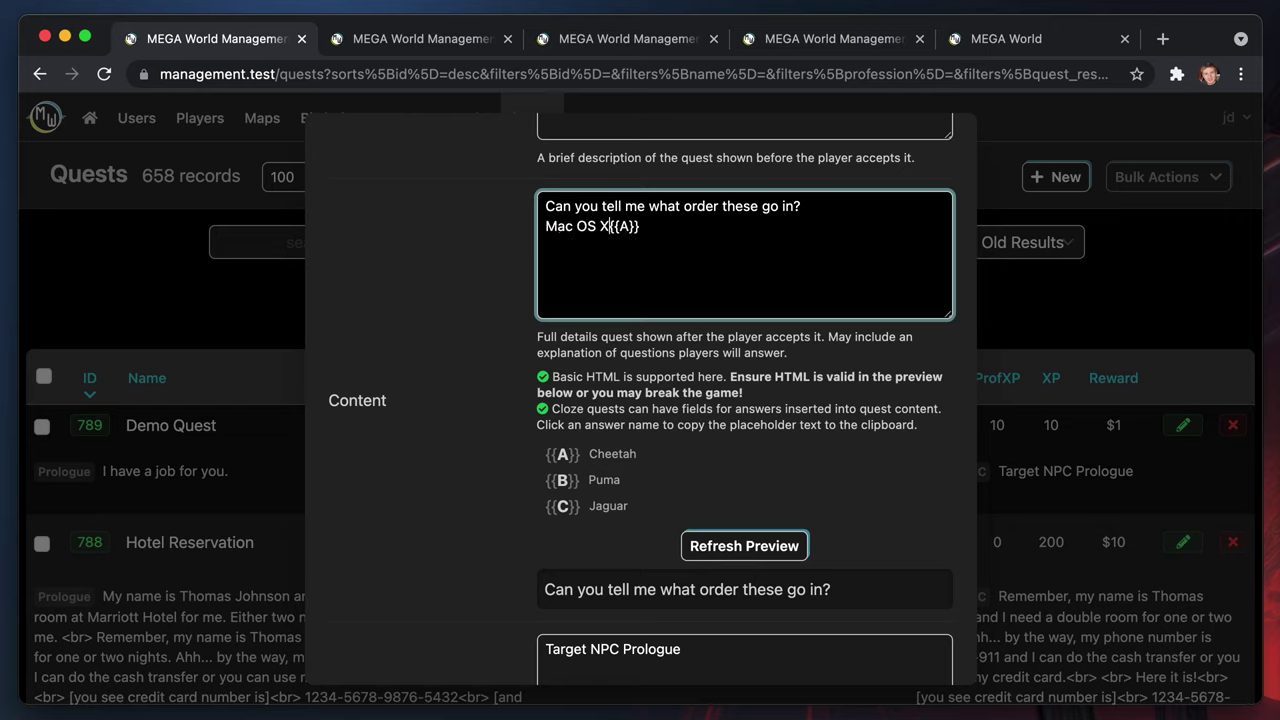
text( start with)
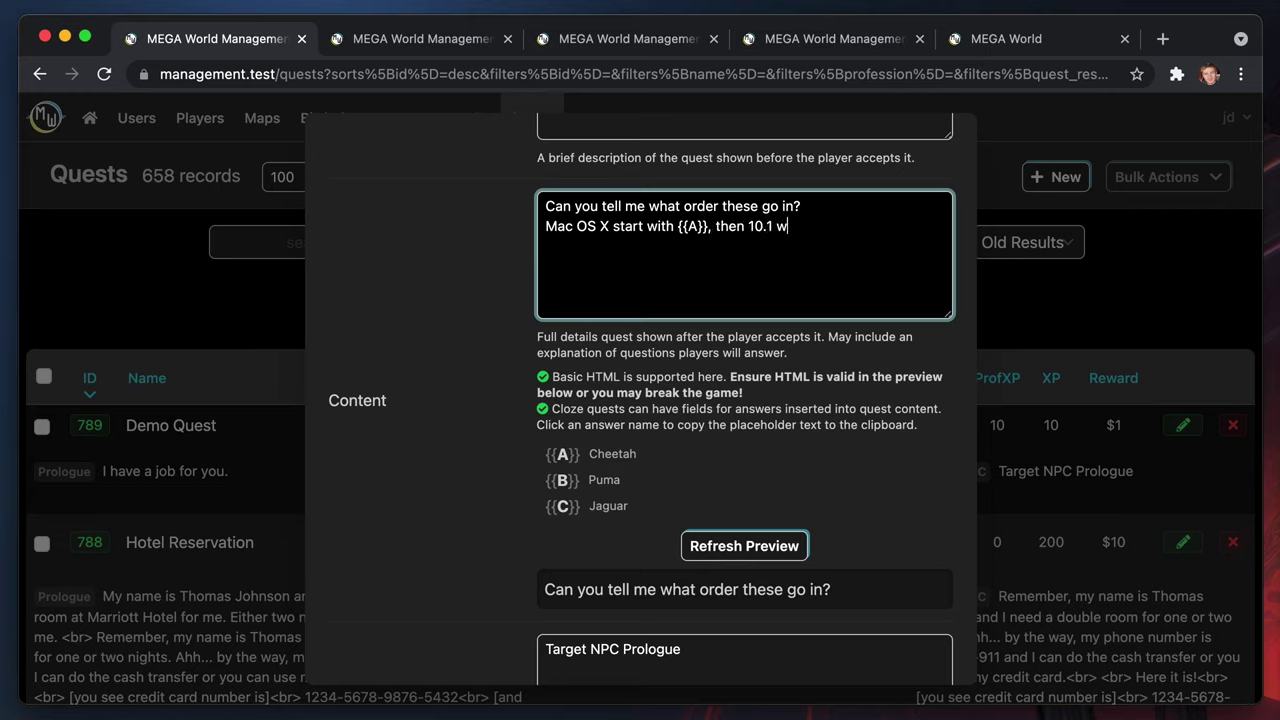
text({{A}})
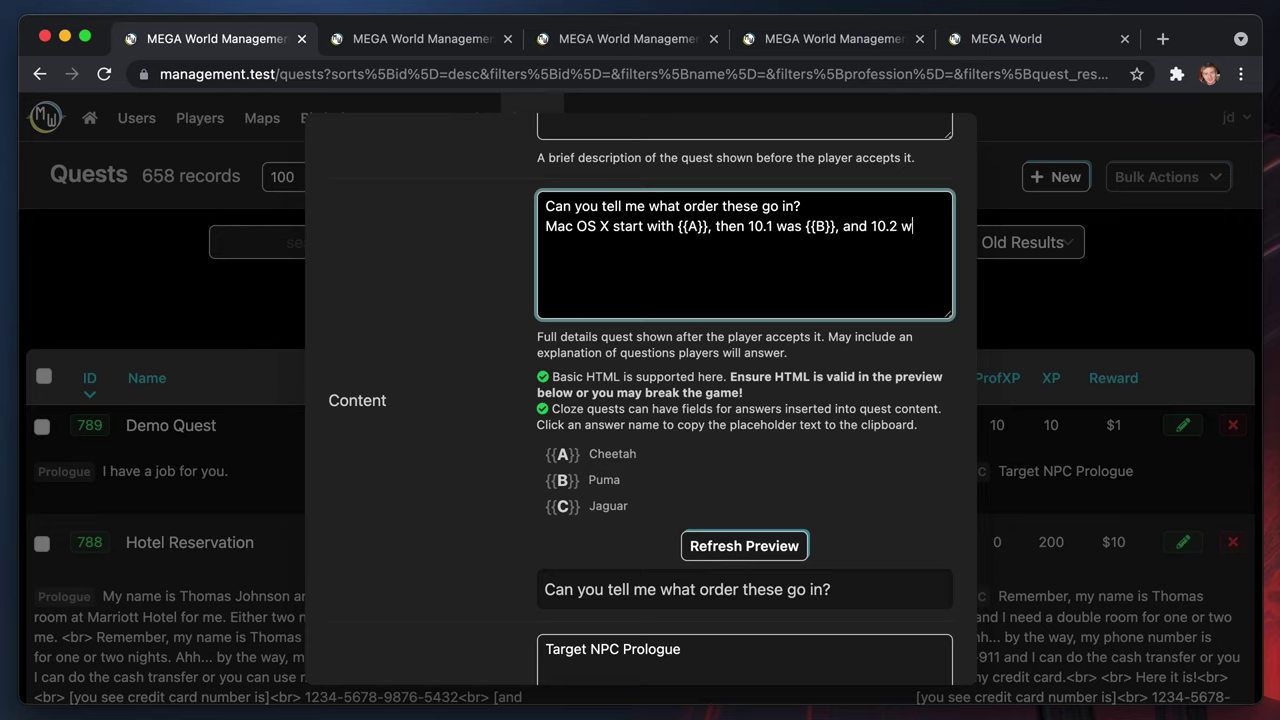
text(b)
click(704, 545)
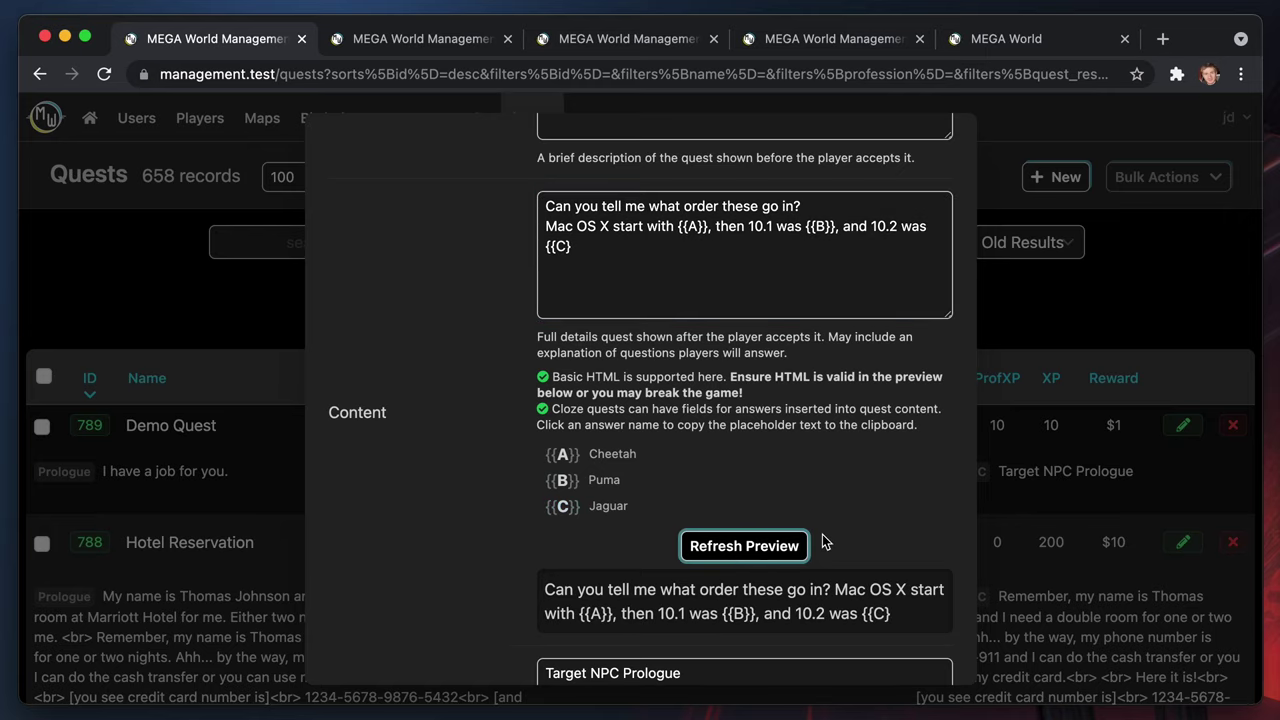
Correct the end of the Content text to "{{C}}." and save the quest after refreshing its preview
scroll(826, 541, down, 3)
drag(905, 450, 748, 446)
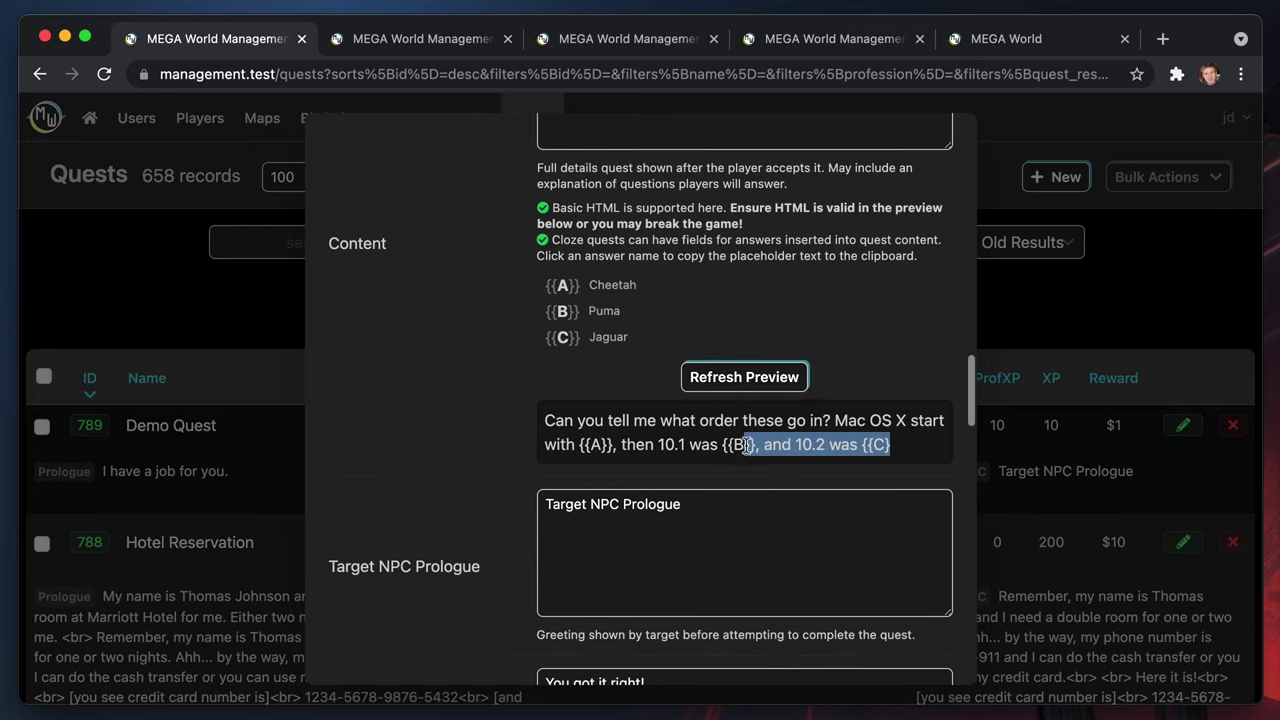
scroll(650, 300, up, 2)
click(605, 157)
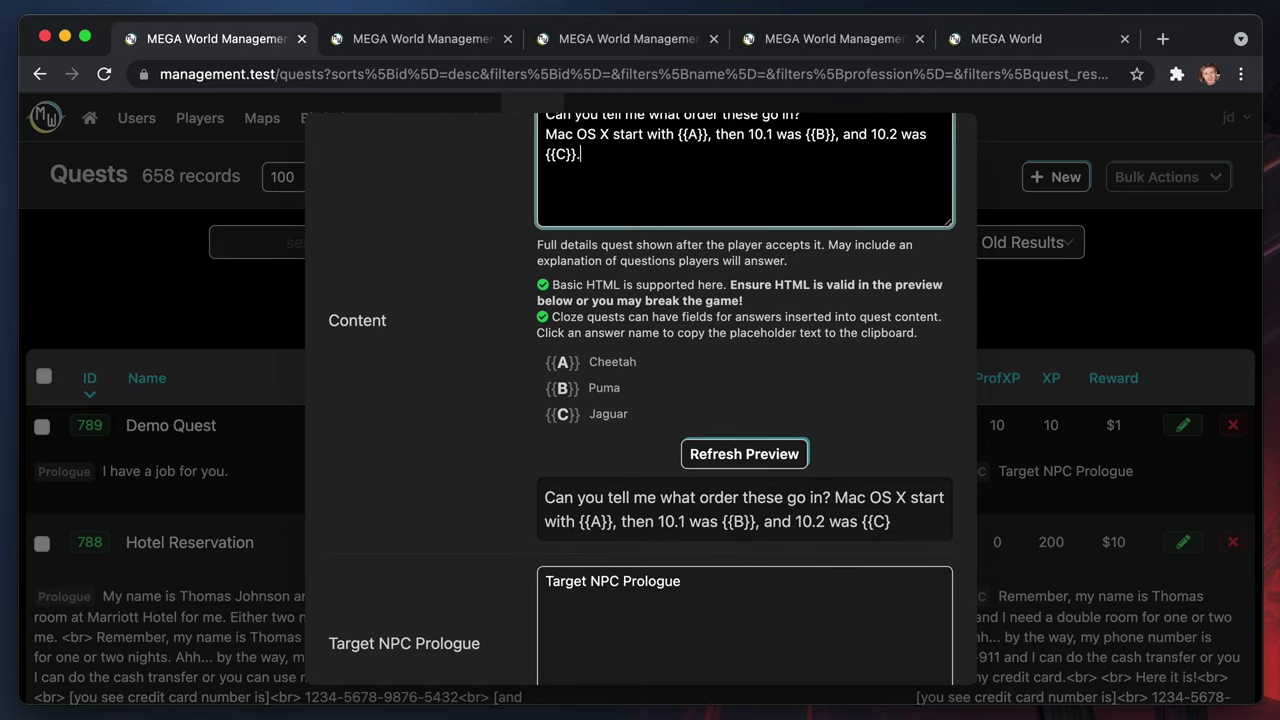
click(792, 455)
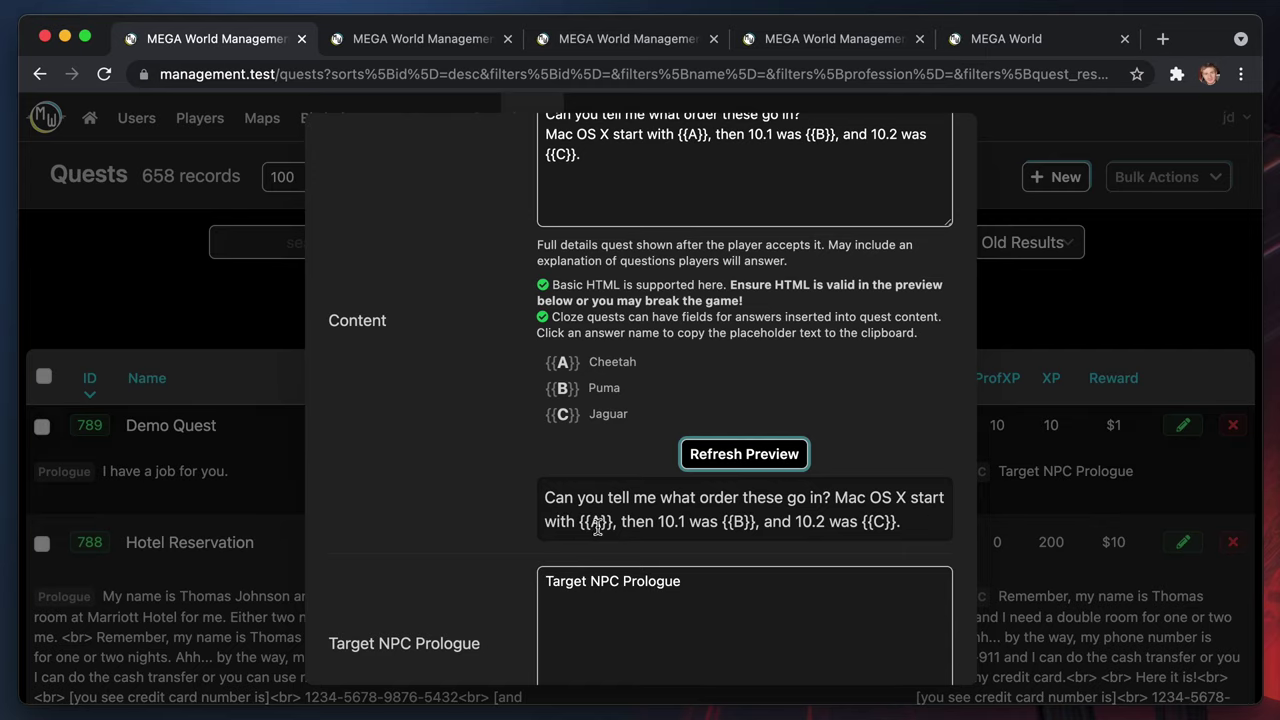
scroll(575, 530, down, 10)
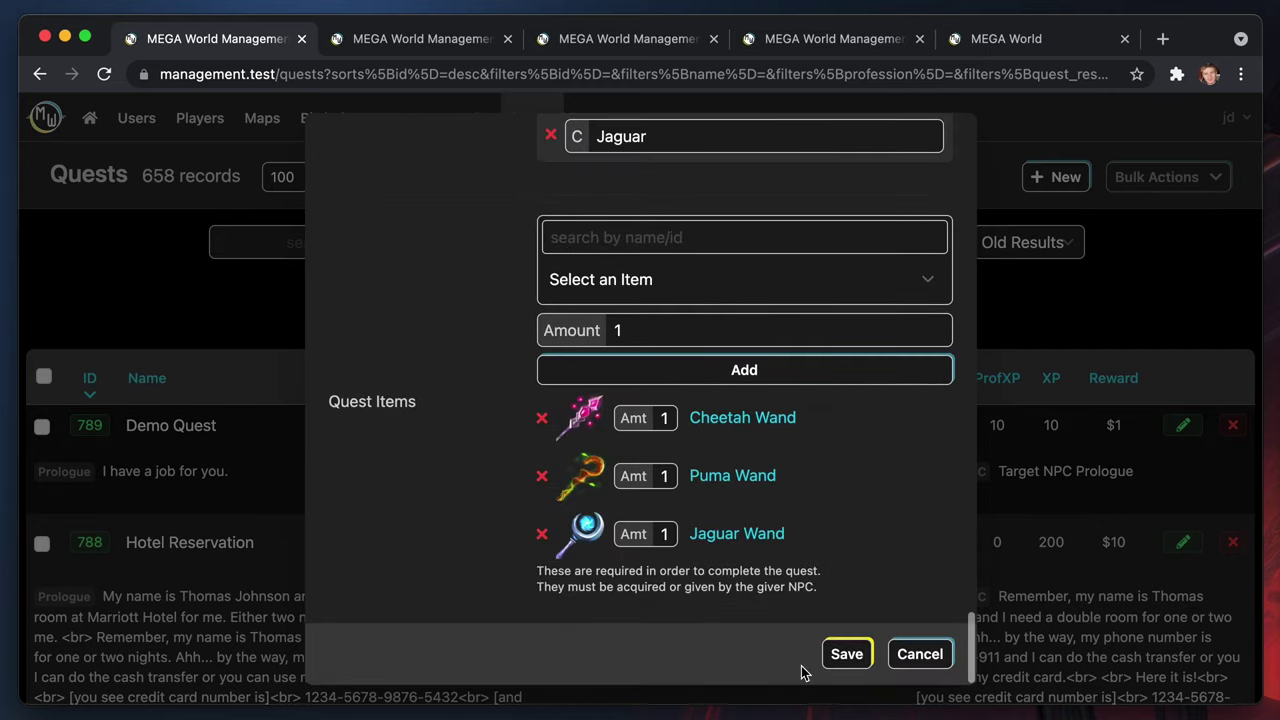
click(849, 654)
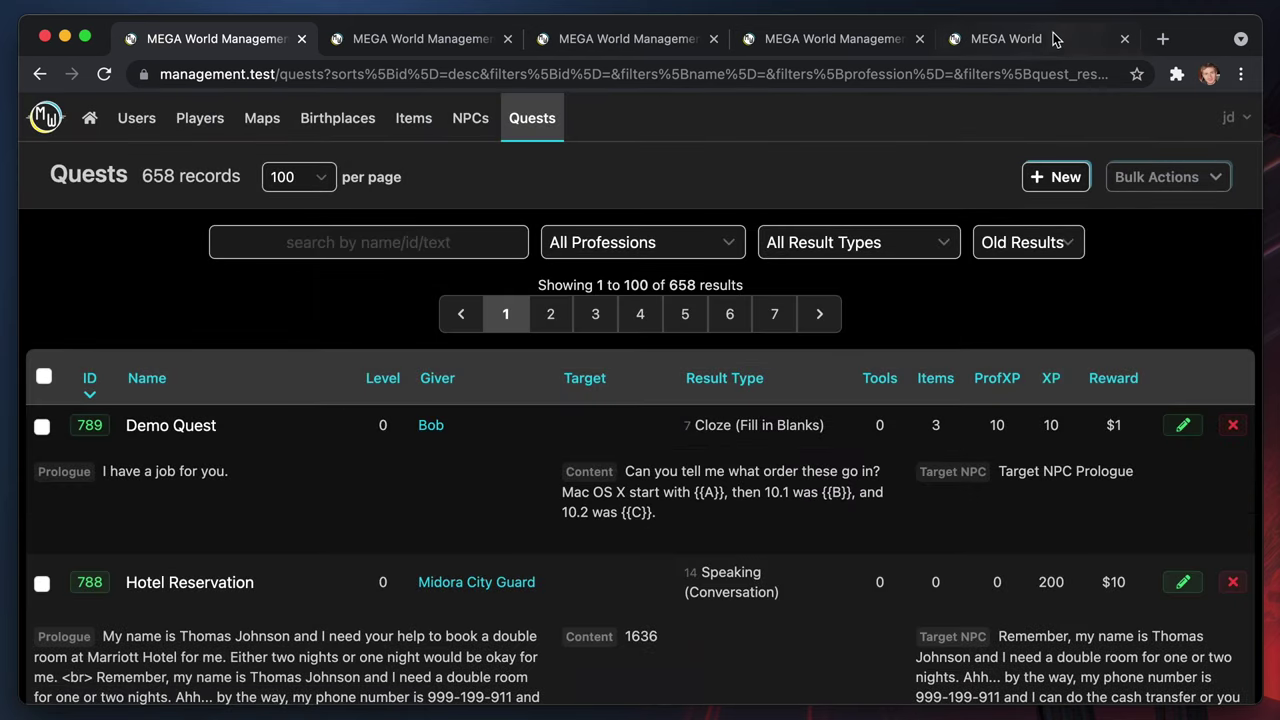
Reopen the first listed player's record and delete Demo Quest from the completed quests
click(1057, 39)
click(210, 38)
click(385, 40)
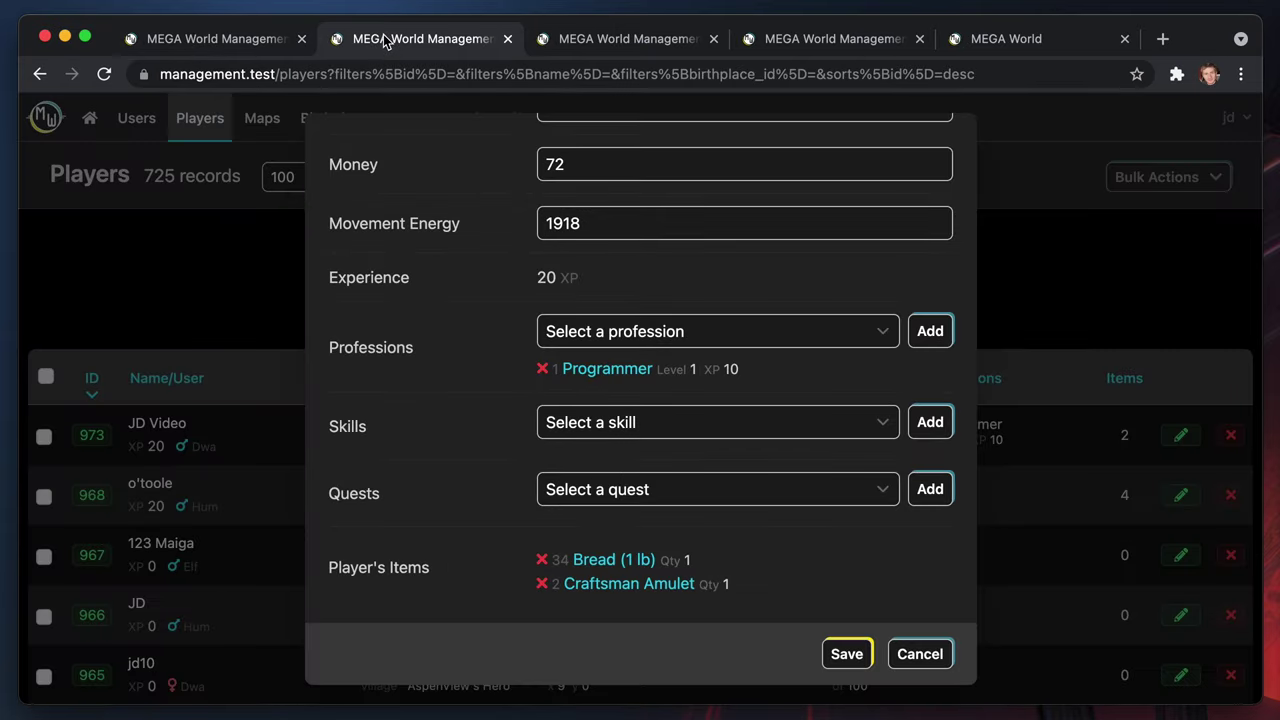
click(243, 286)
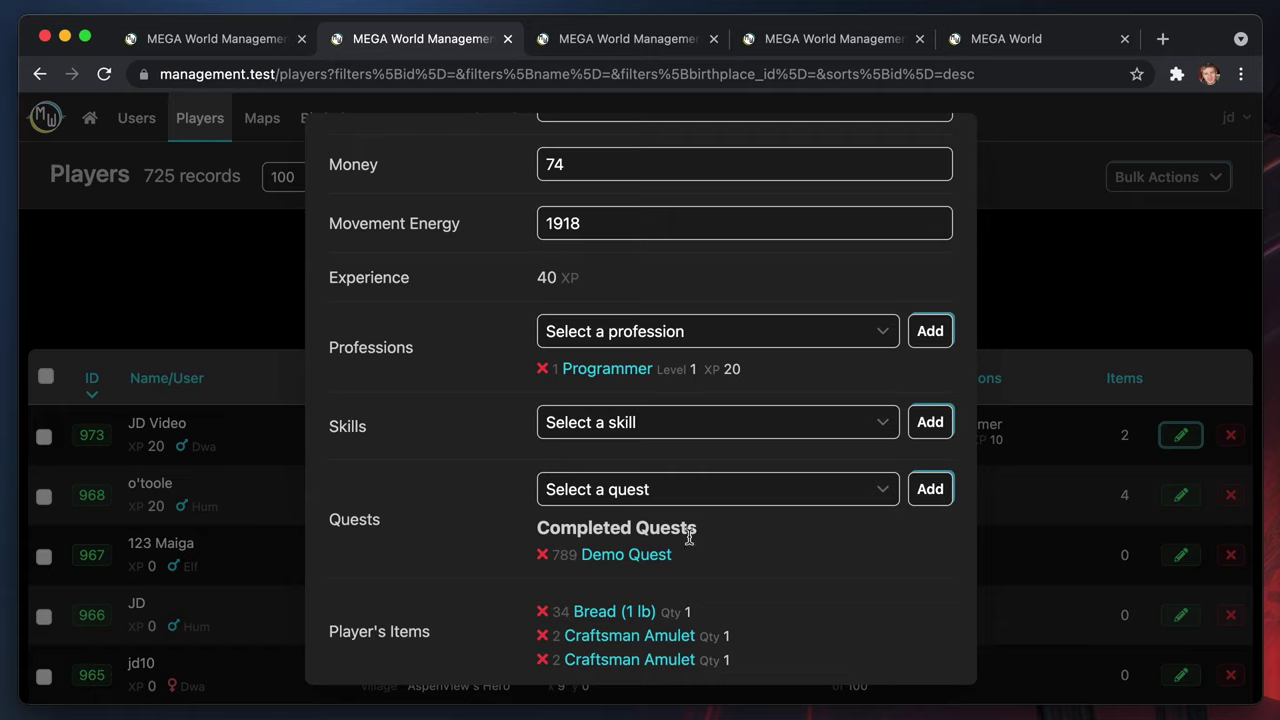
click(542, 554)
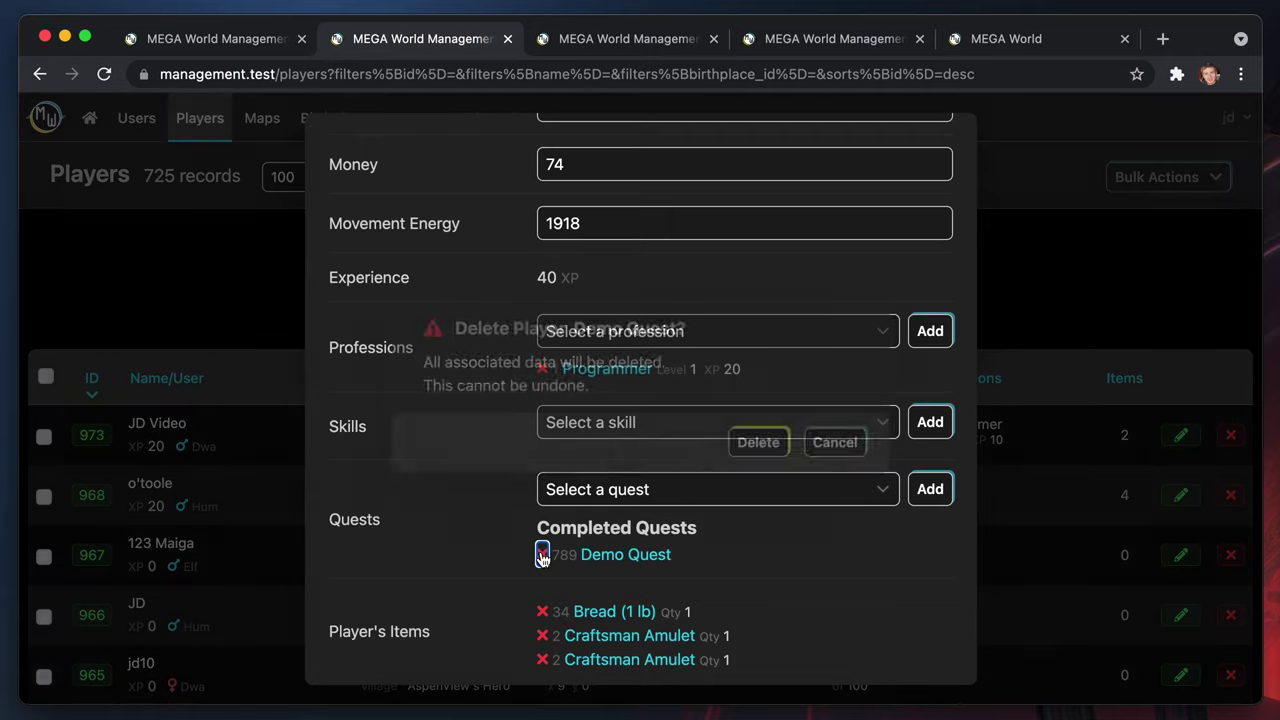
click(766, 451)
Switch to the MEGA World game and accept the Demo Quest from Bob at the current location
click(1020, 42)
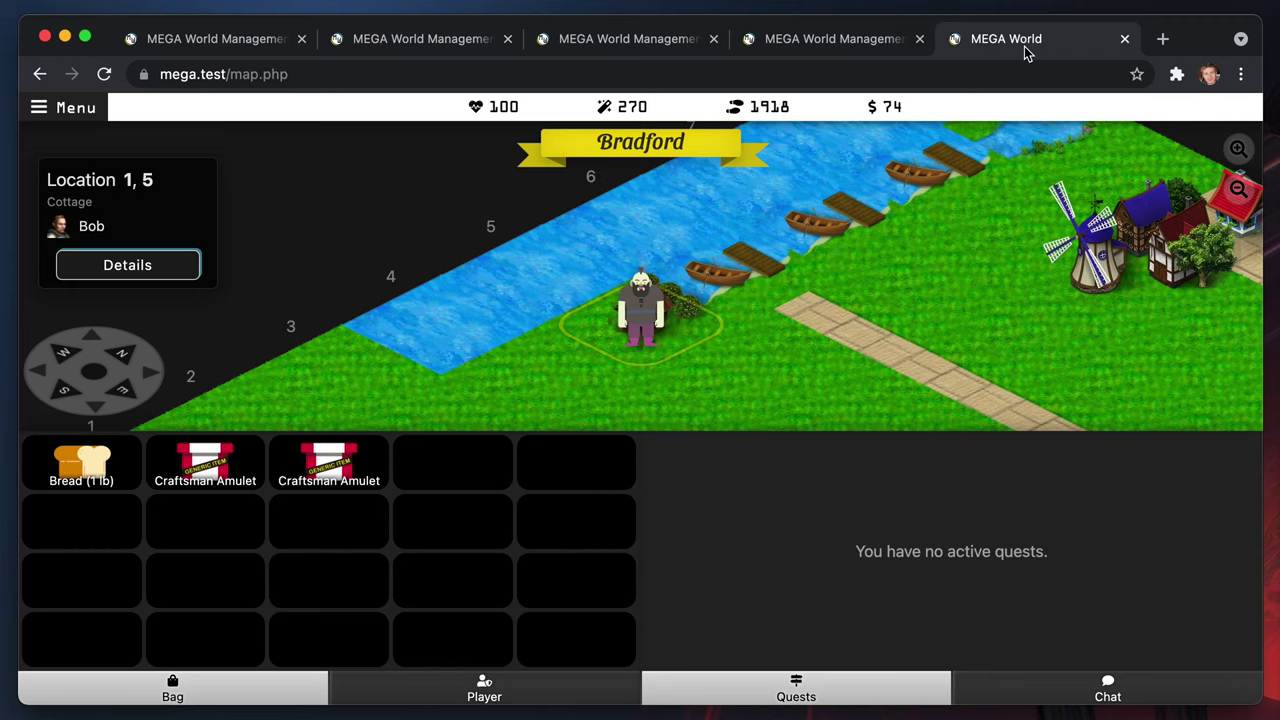
click(657, 293)
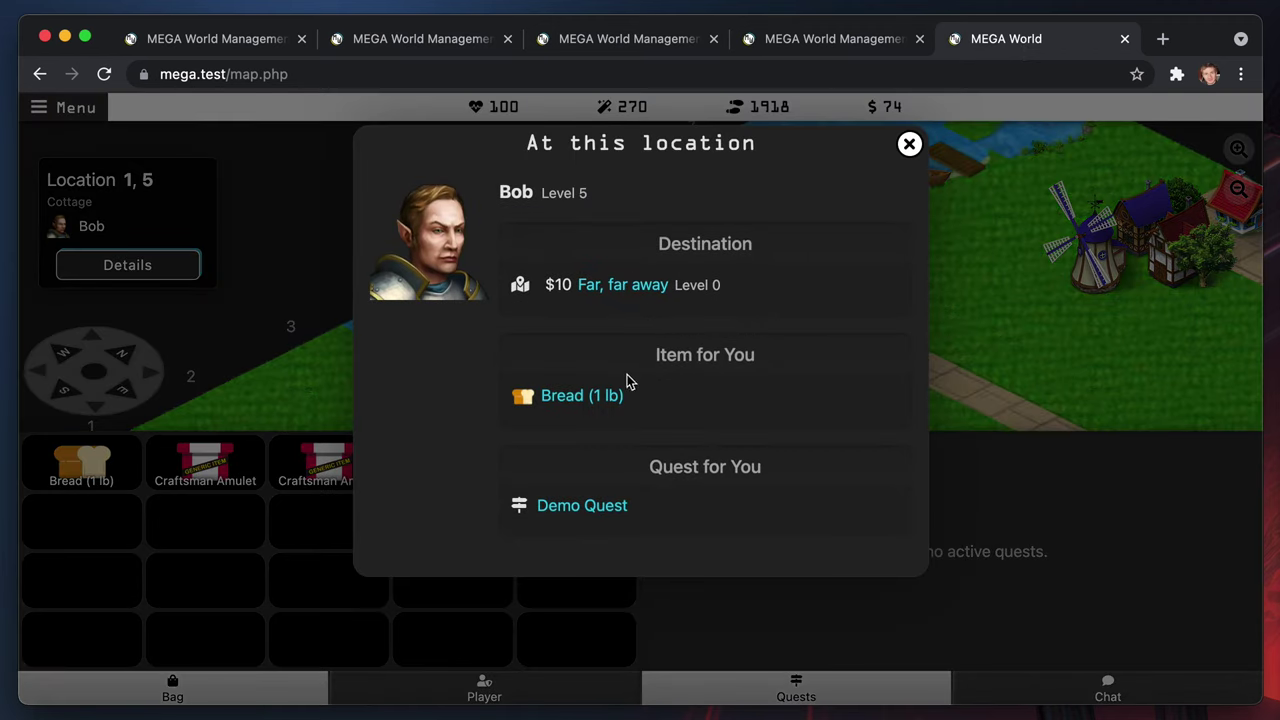
click(566, 512)
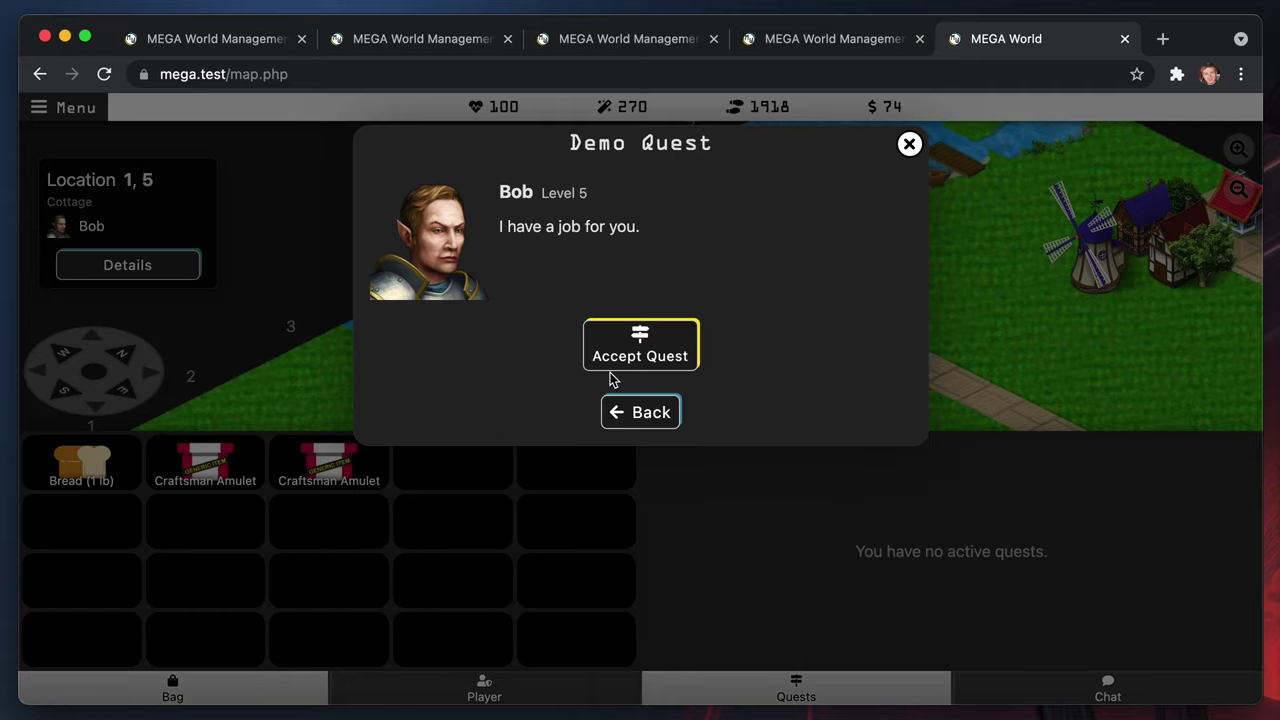
click(644, 336)
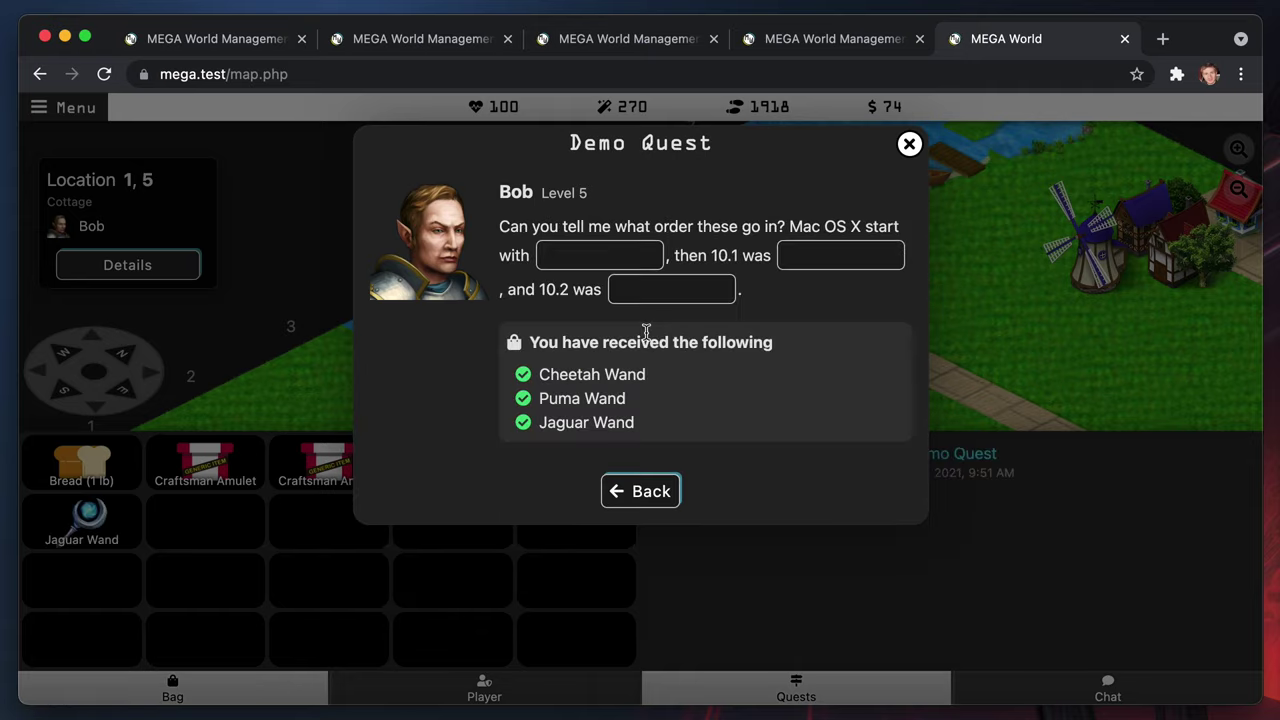
Reopen the in-progress Demo Quest from Bob and bring up its fill-in-the-blanks form
click(648, 491)
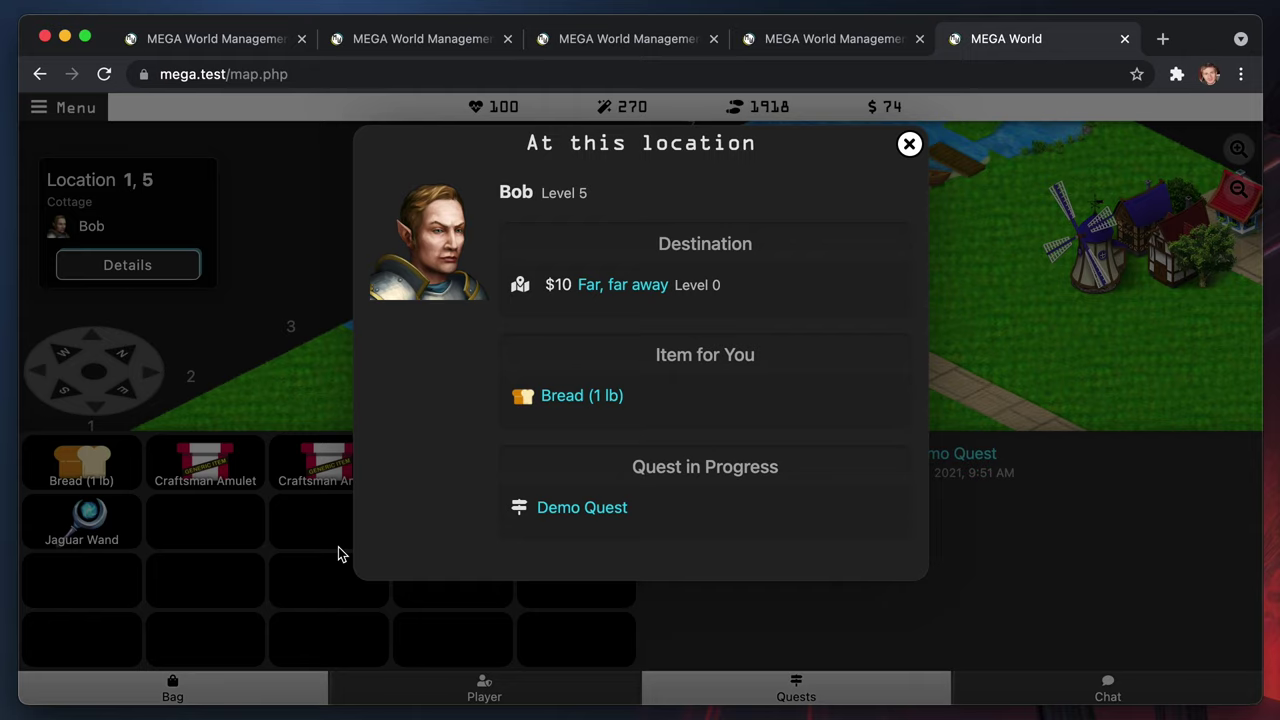
click(549, 510)
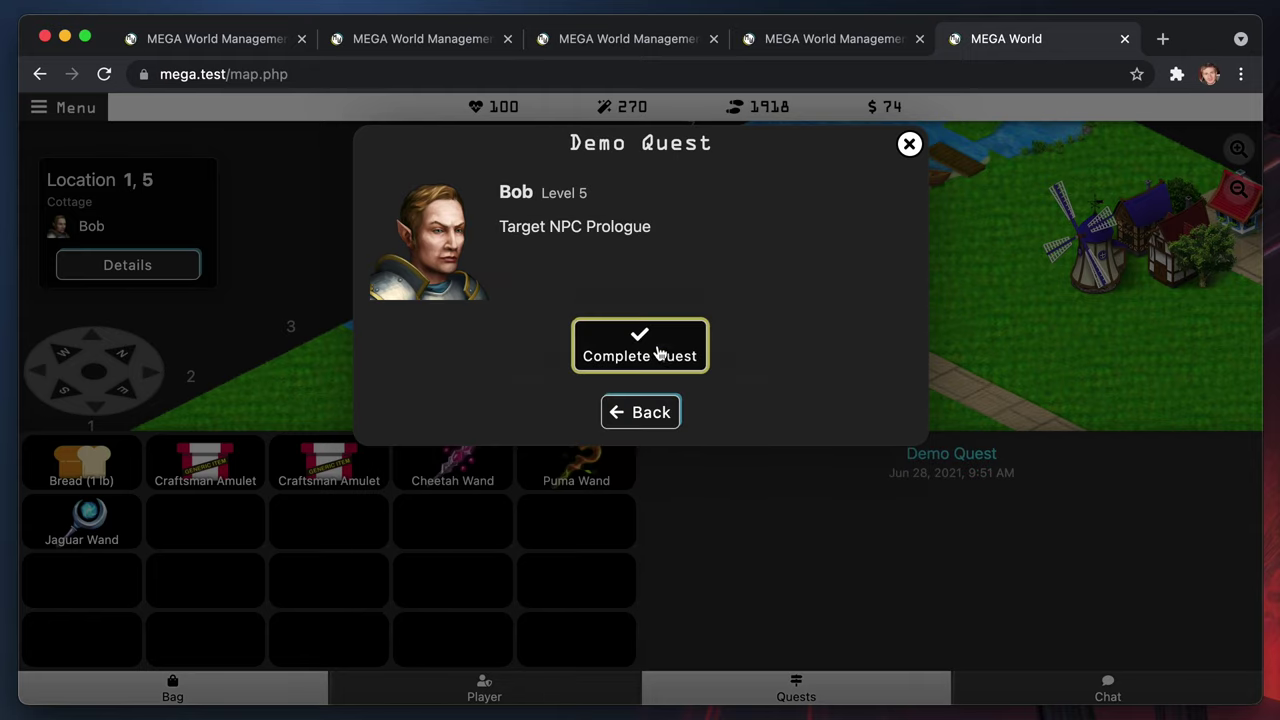
click(657, 351)
click(497, 309)
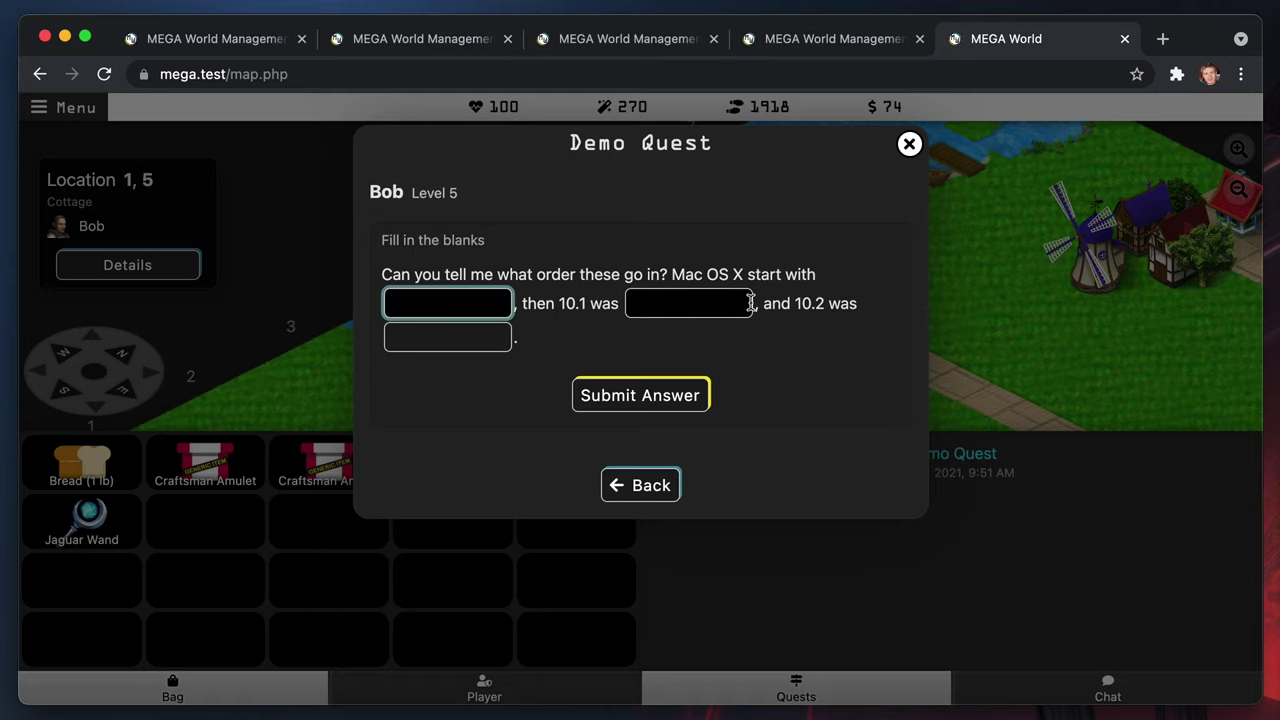
Submit Cheetah, Puma and Jaguar as the three blanks in order, and close the quest dialog
text(Cheetah)
key(Tab)
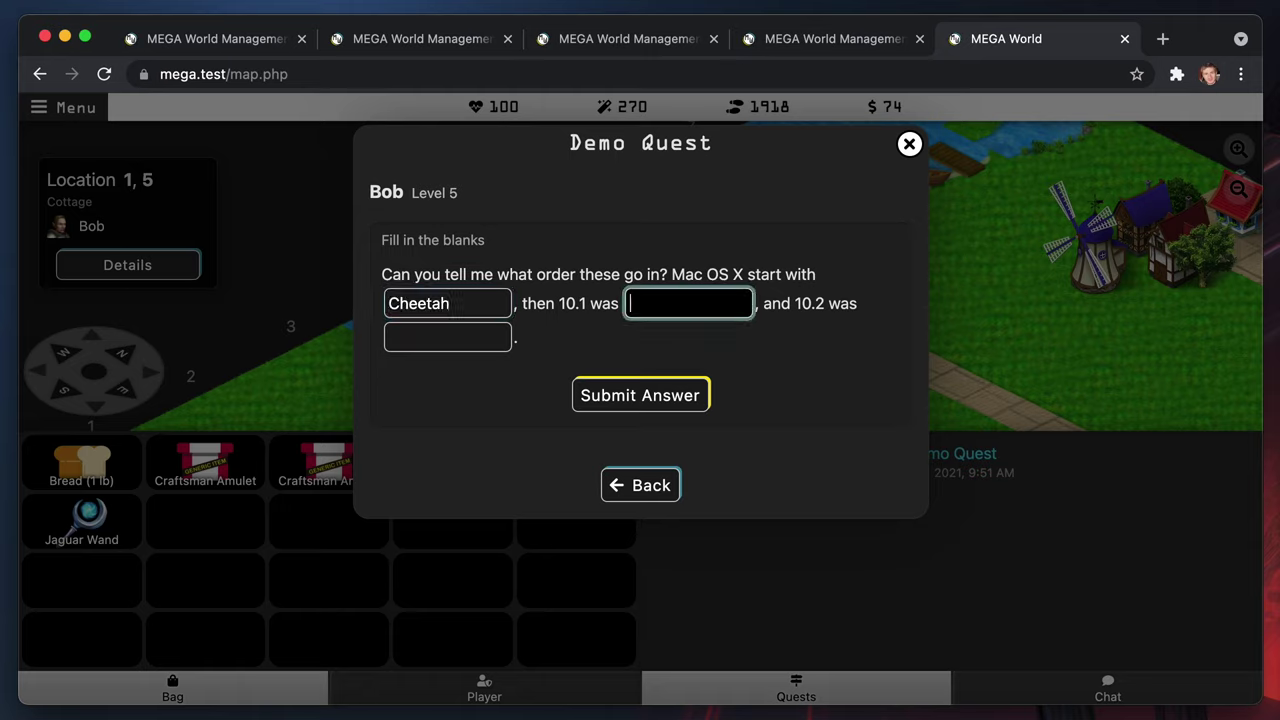
key(Tab)
text(Jagua)
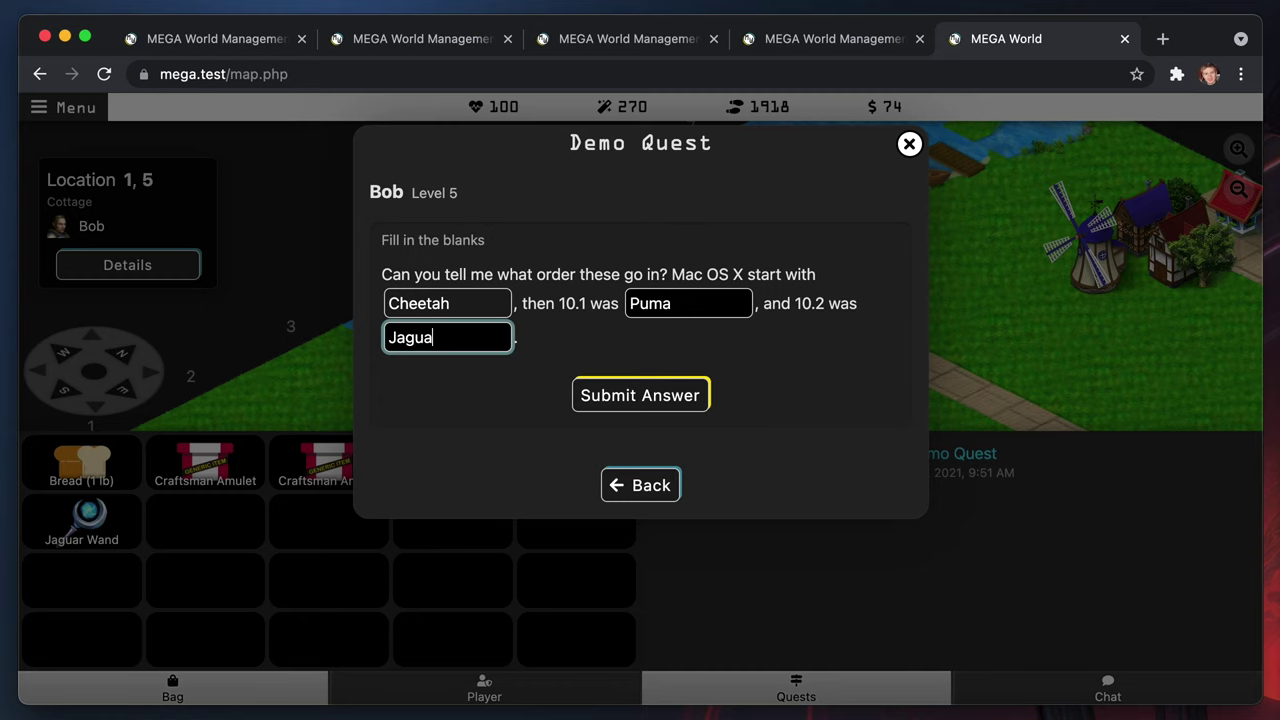
text(r)
key(Return)
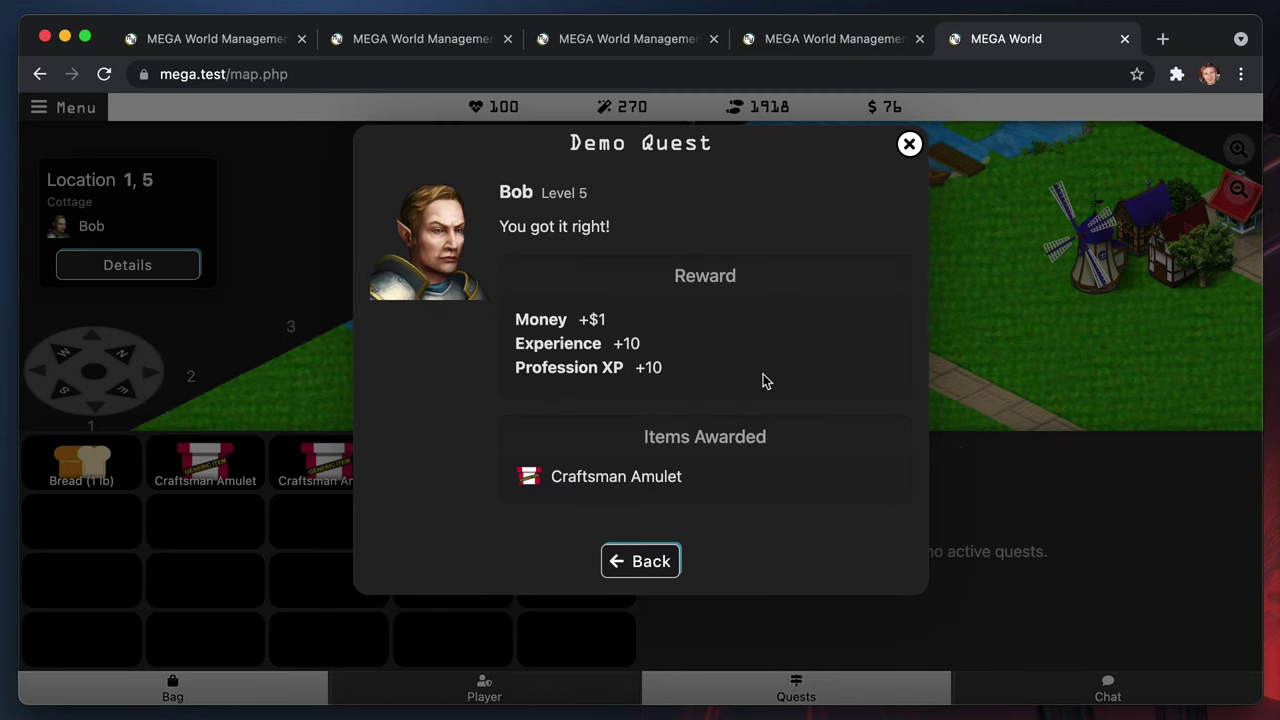
click(628, 579)
click(988, 297)
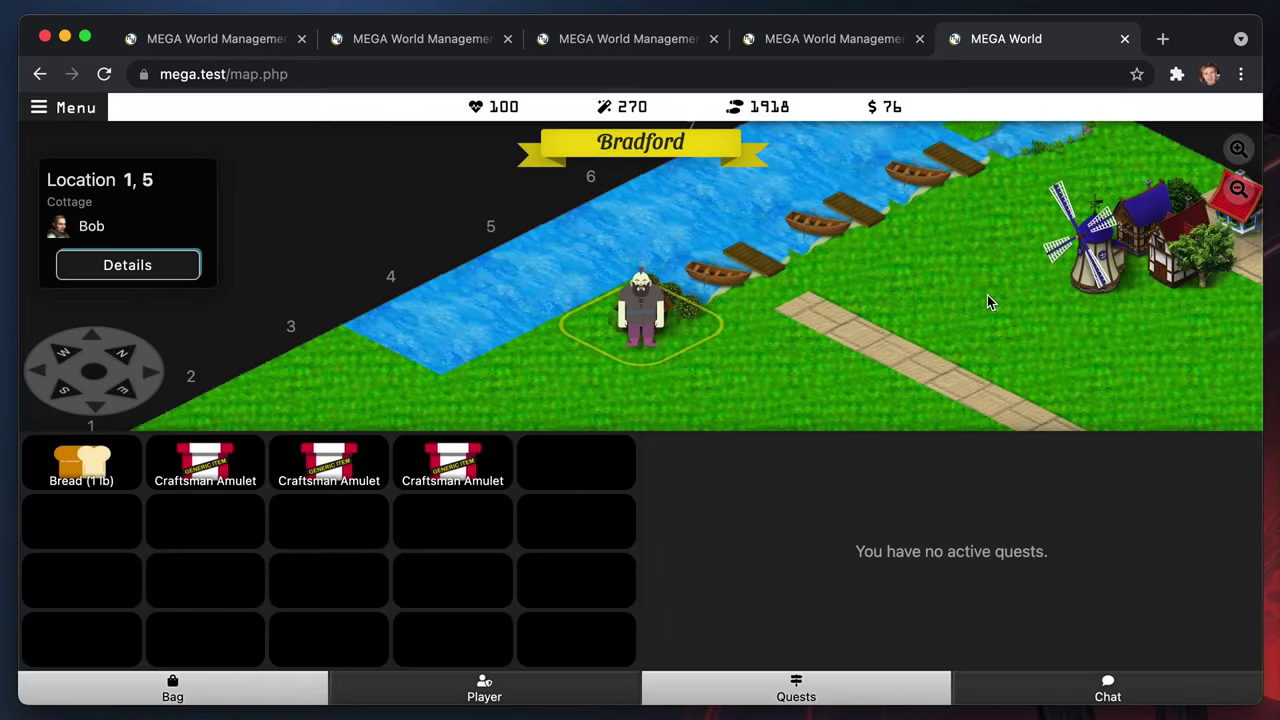
Switch to MEGA World Management and open the Demo Quest for editing
click(223, 32)
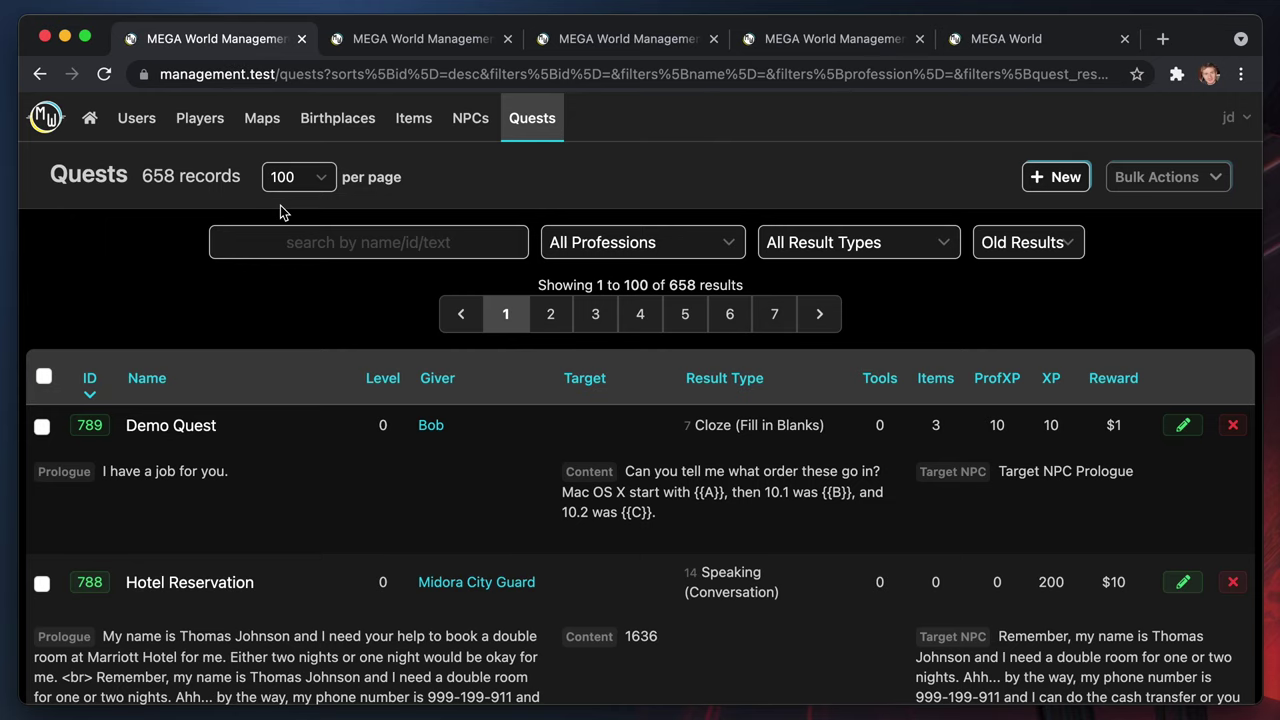
click(1183, 426)
scroll(657, 540, down, 10)
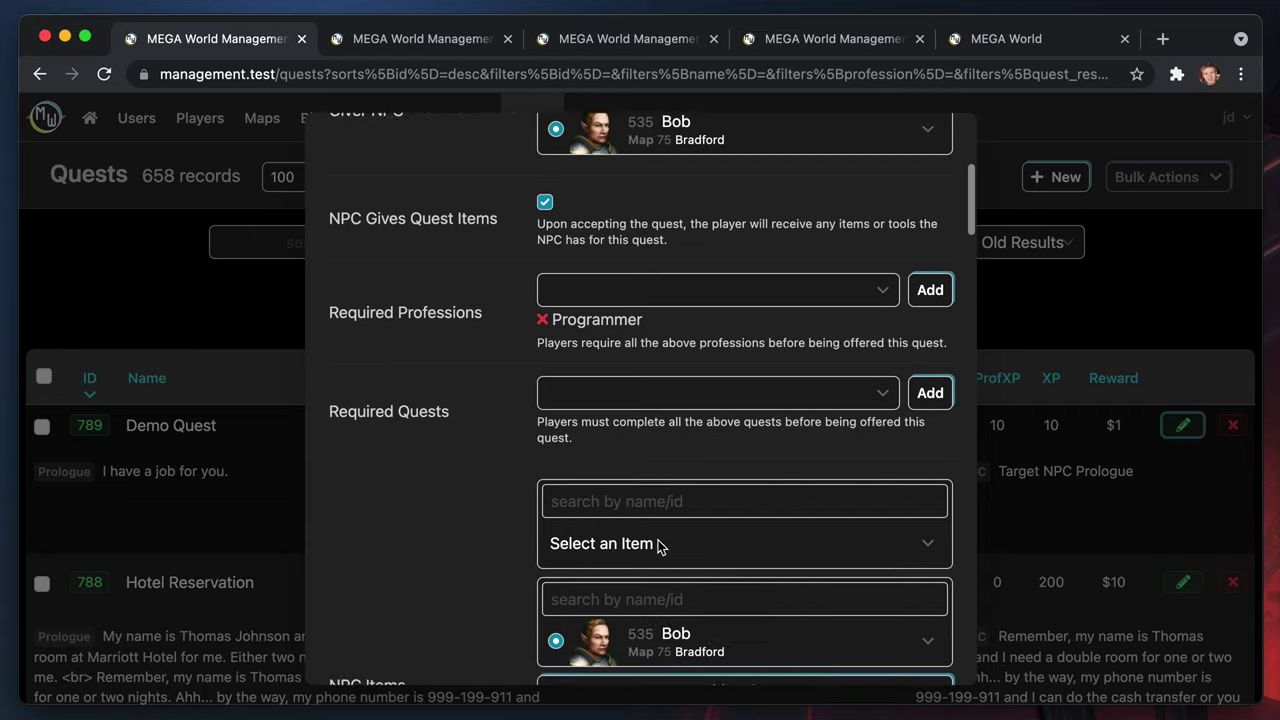
scroll(657, 540, up, 10)
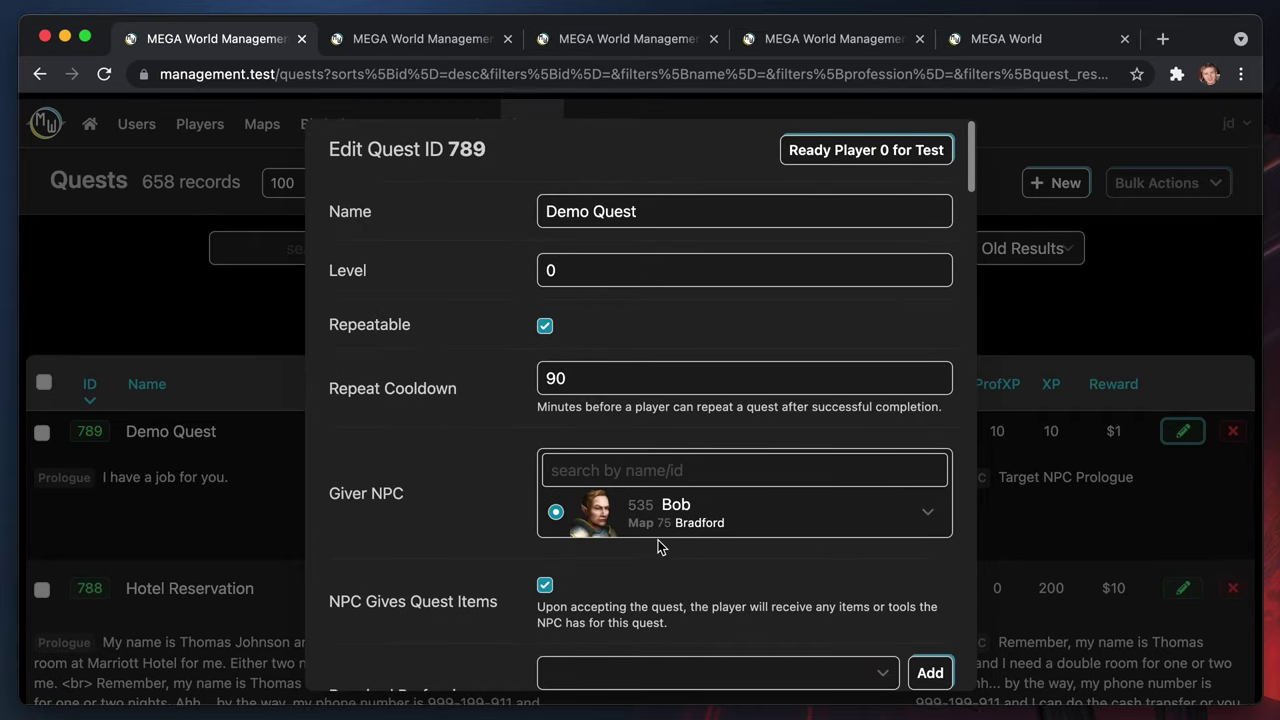
Examine the Demo Quest's content text and its {{A}}, {{B}} and {{C}} answer placeholders
scroll(658, 546, down, 2)
scroll(658, 546, down, 15)
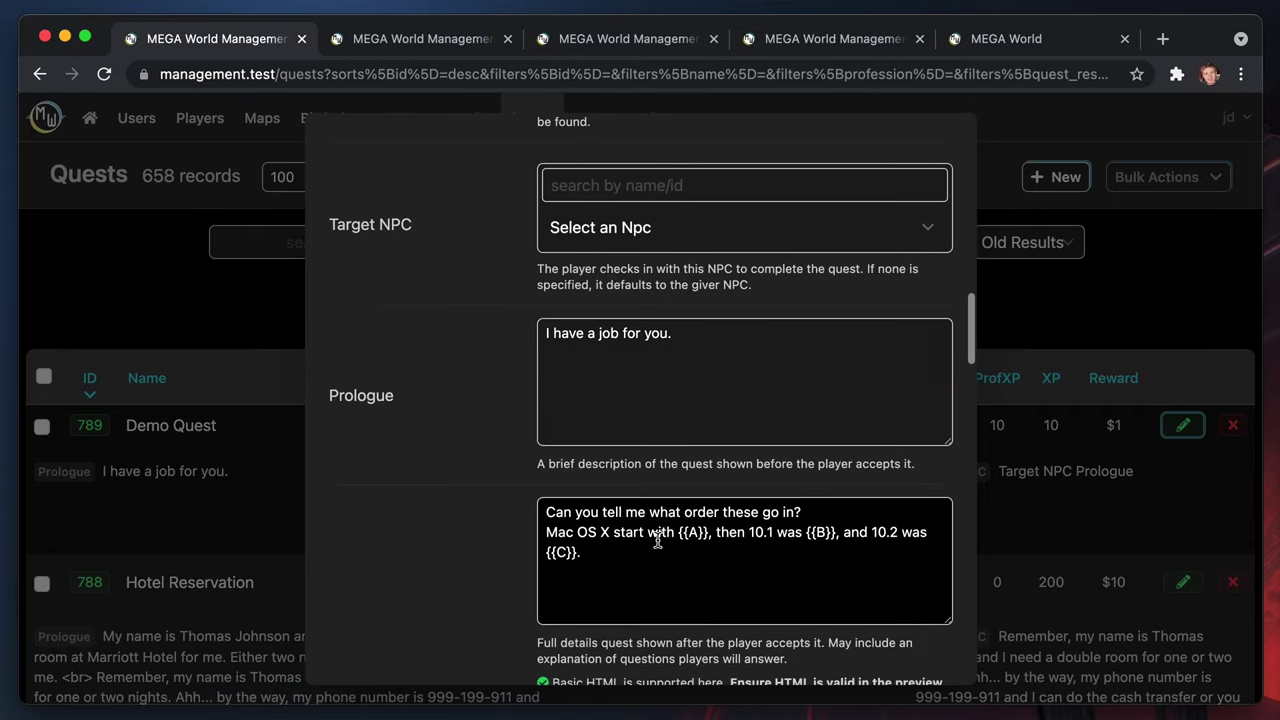
scroll(657, 540, up, 2)
click(582, 305)
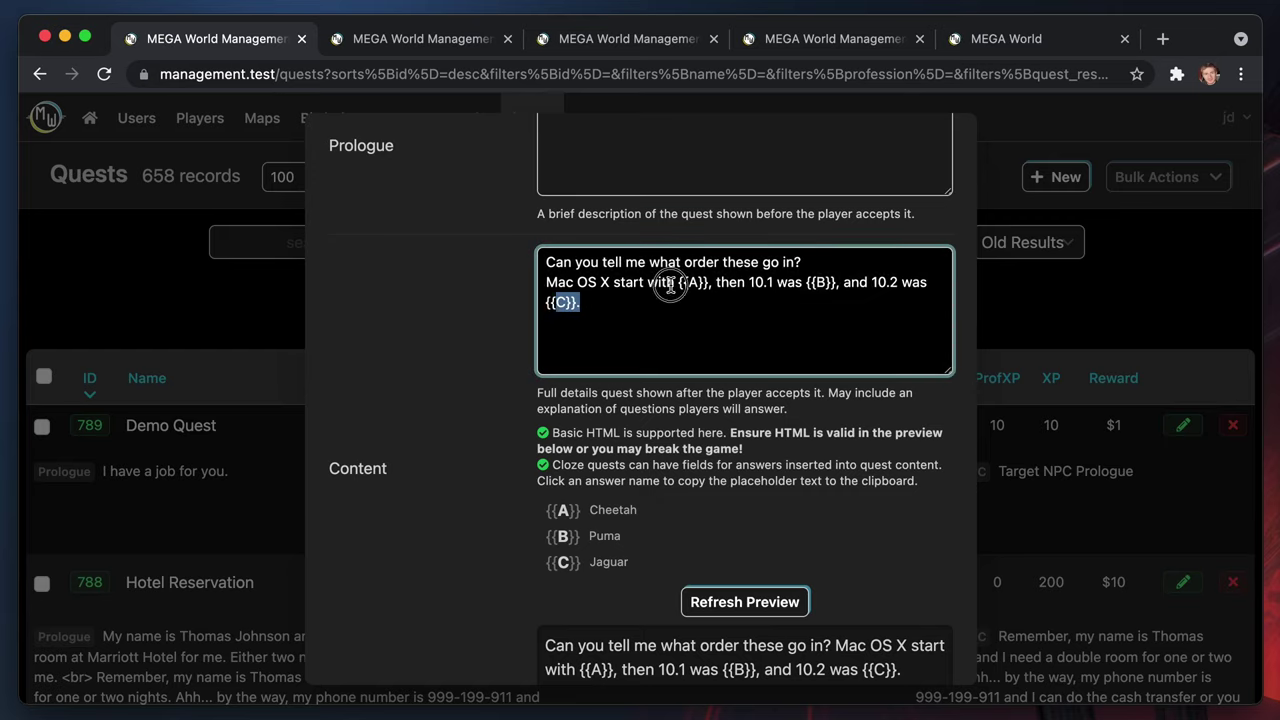
drag(747, 305, 680, 284)
click(697, 310)
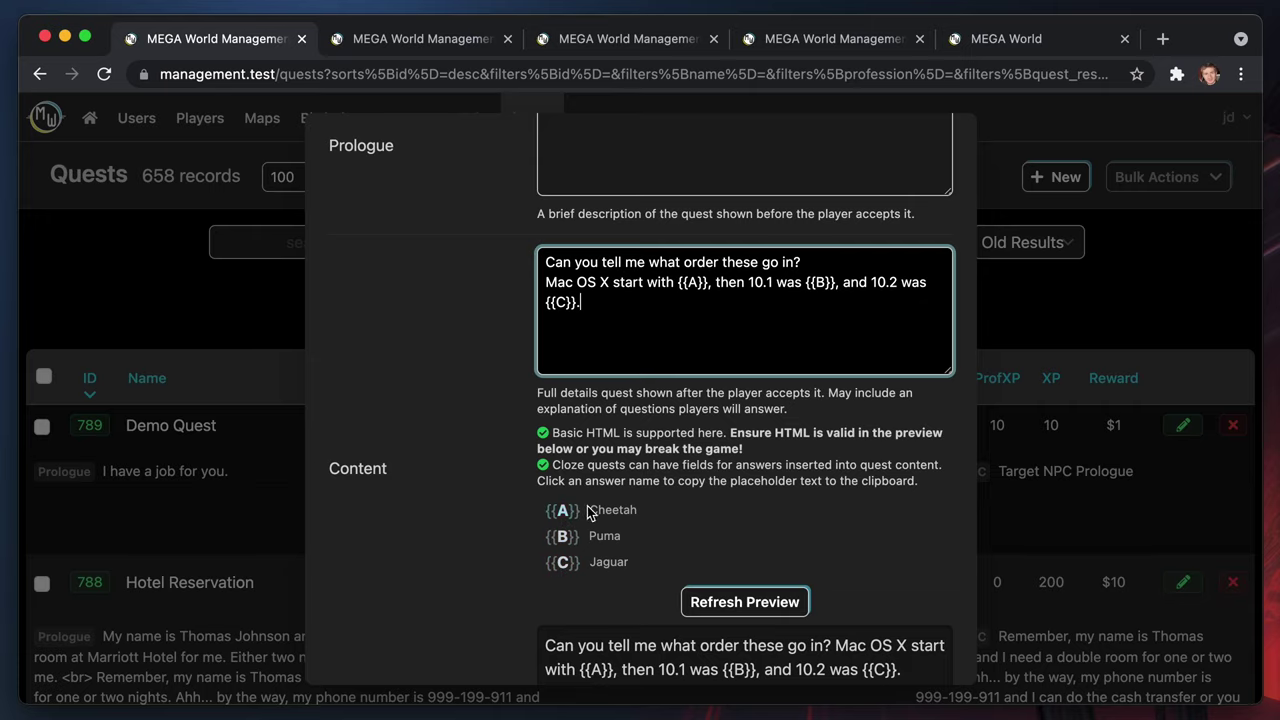
scroll(650, 540, down, 3)
scroll(656, 528, up, 1)
click(556, 425)
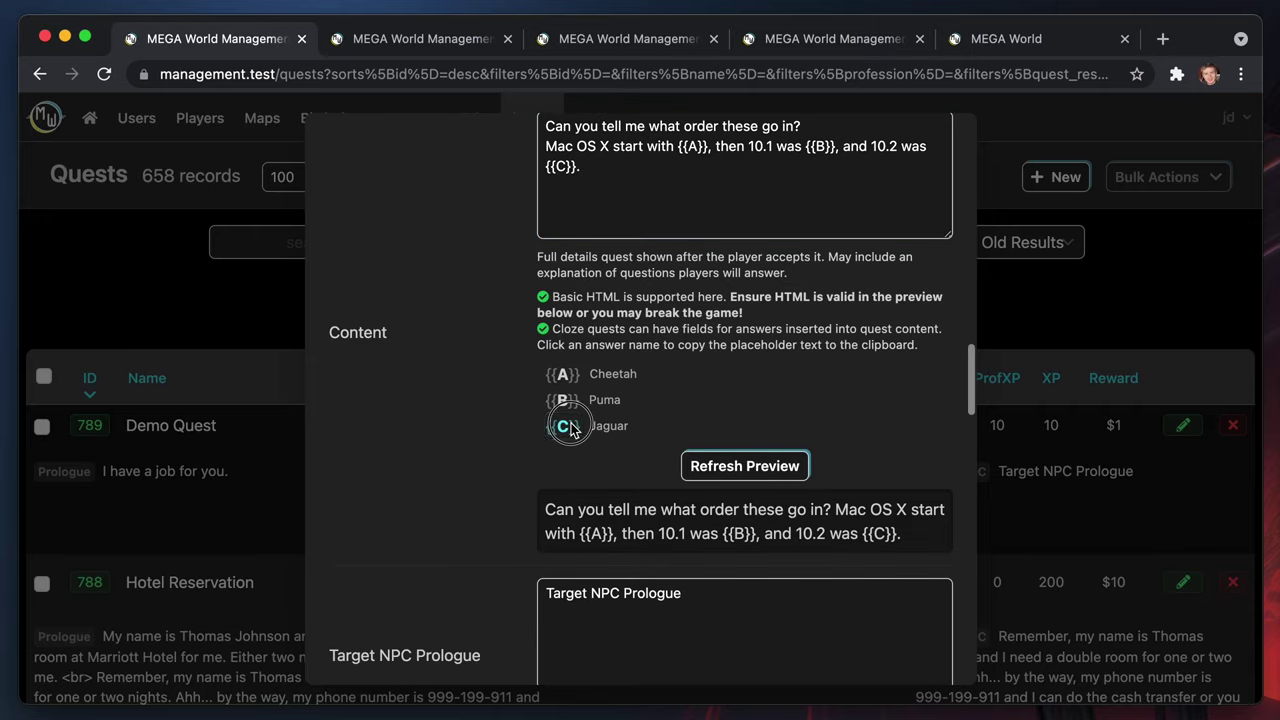
click(563, 400)
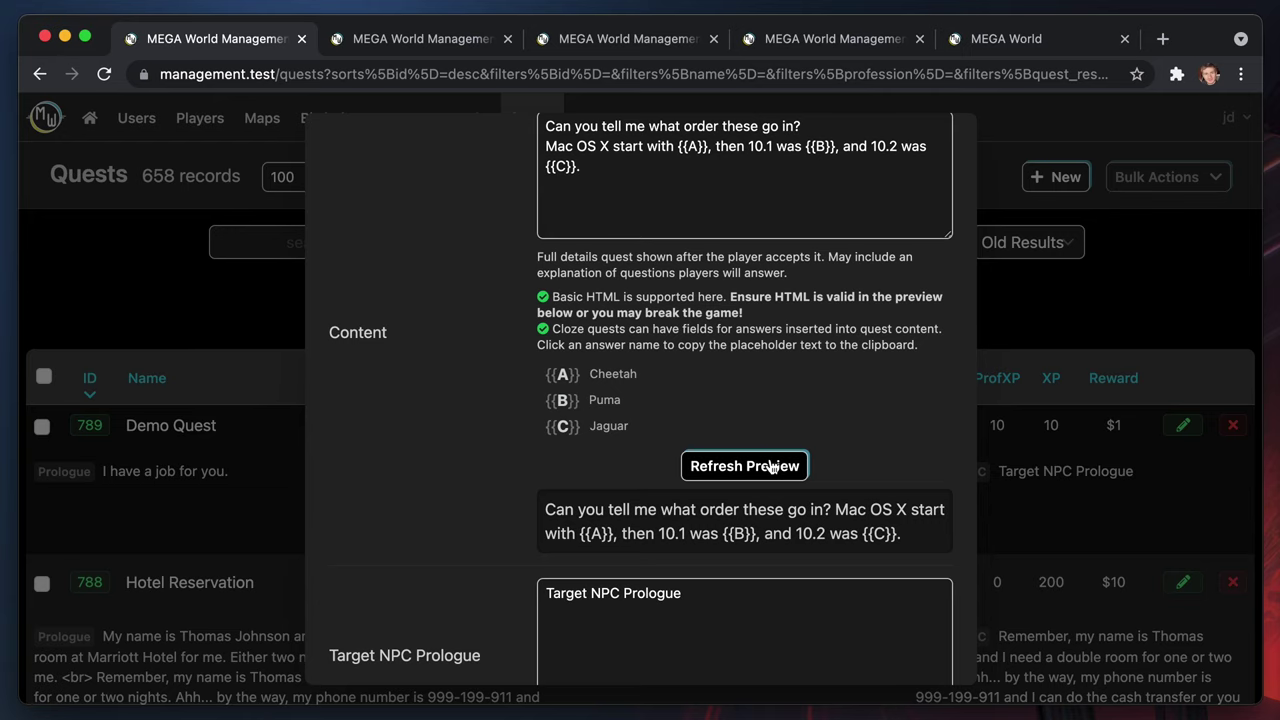
Change the Demo Quest's result type to True/False
scroll(694, 383, down, 20)
scroll(770, 466, up, 3)
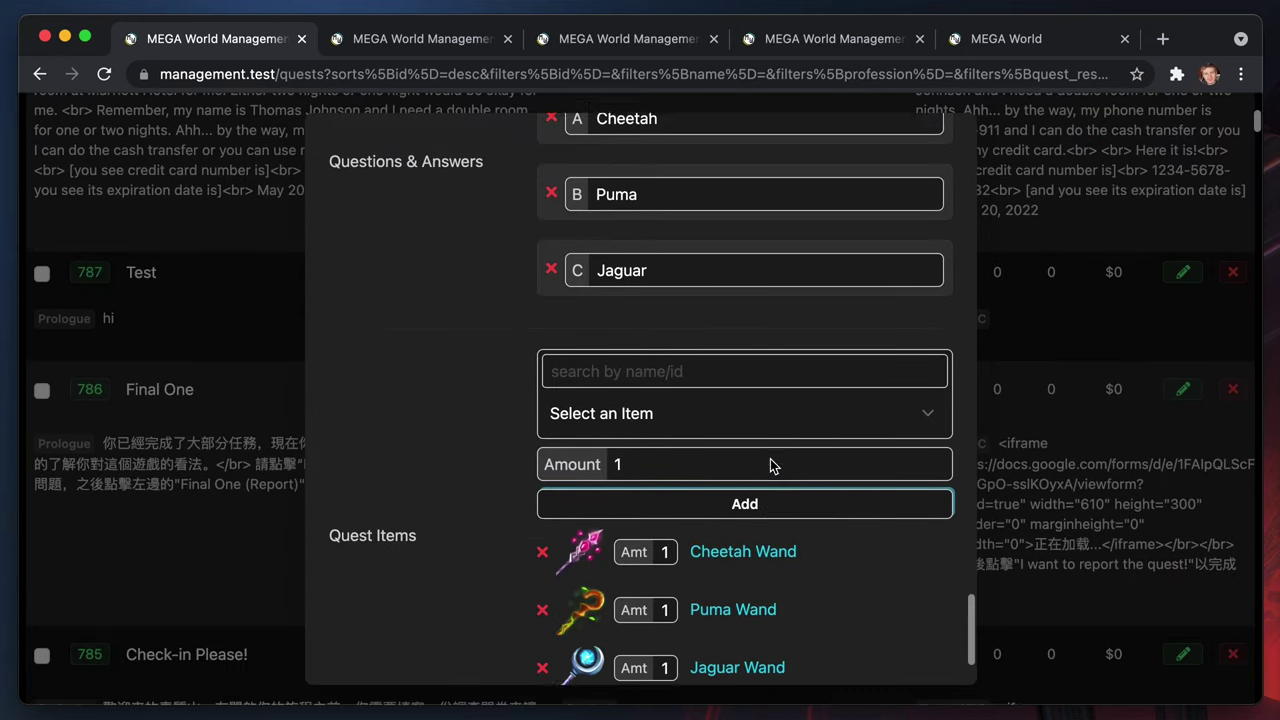
scroll(691, 400, up, 10)
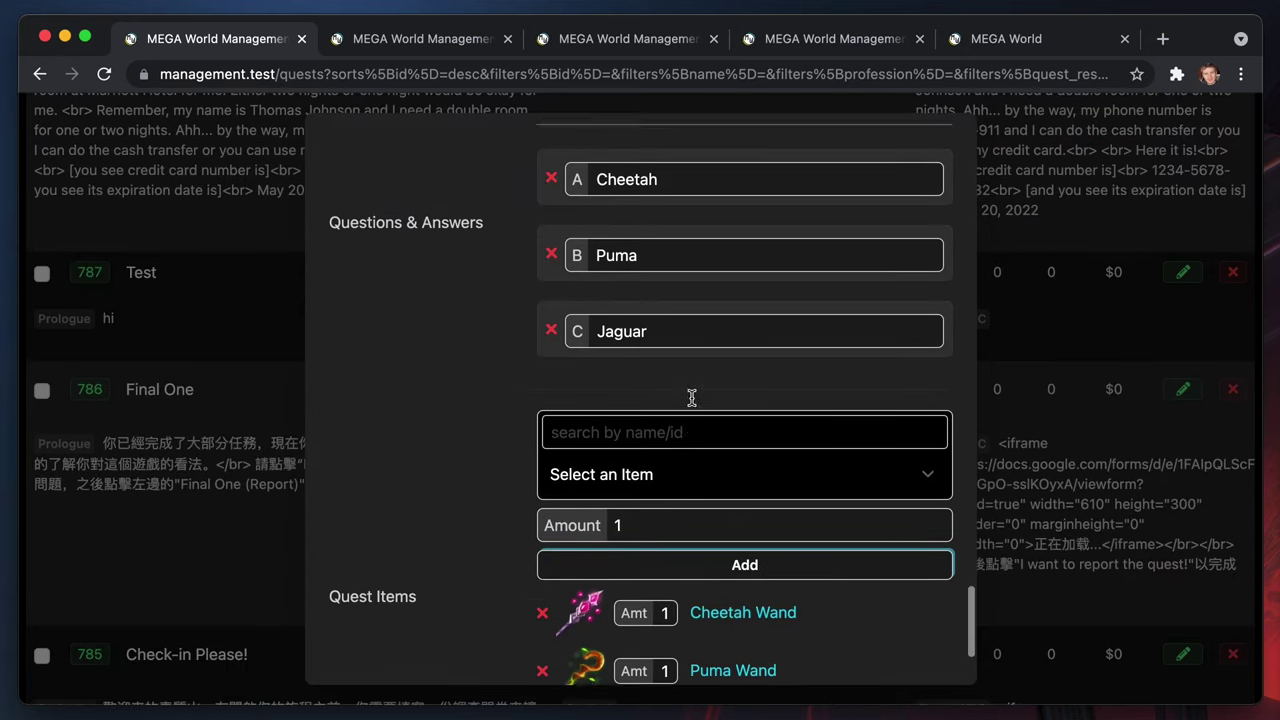
click(731, 505)
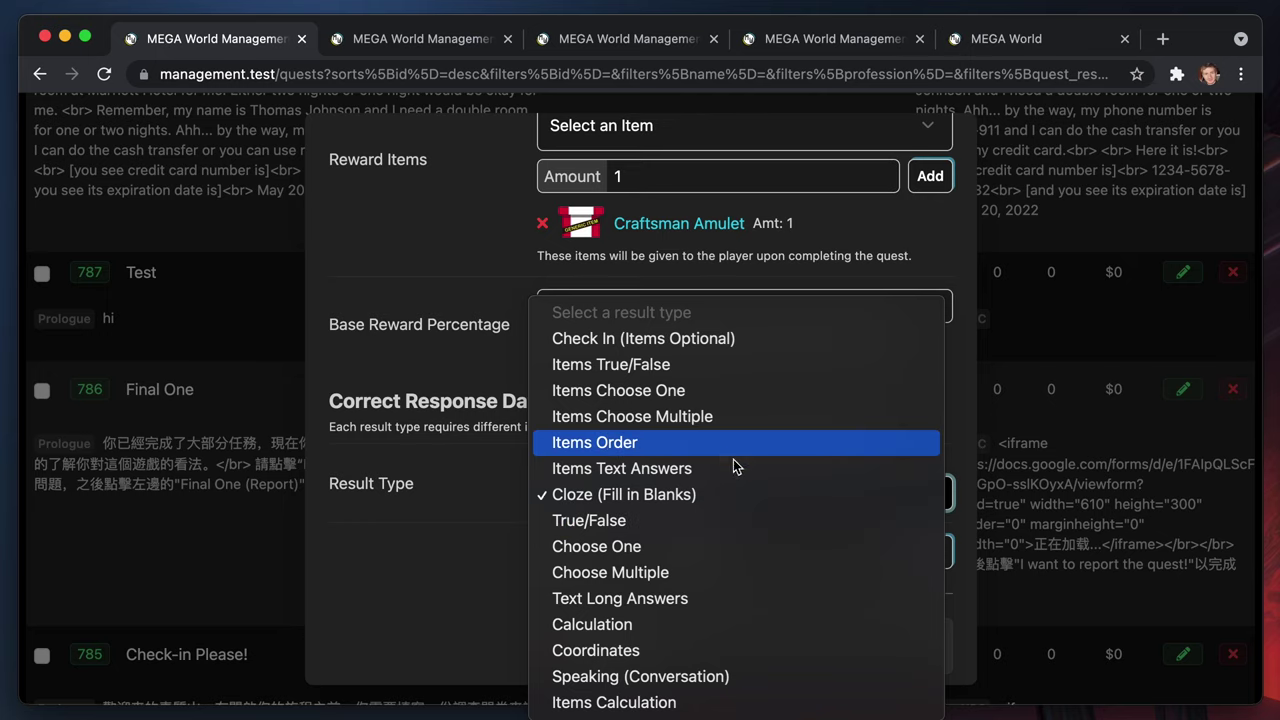
click(636, 522)
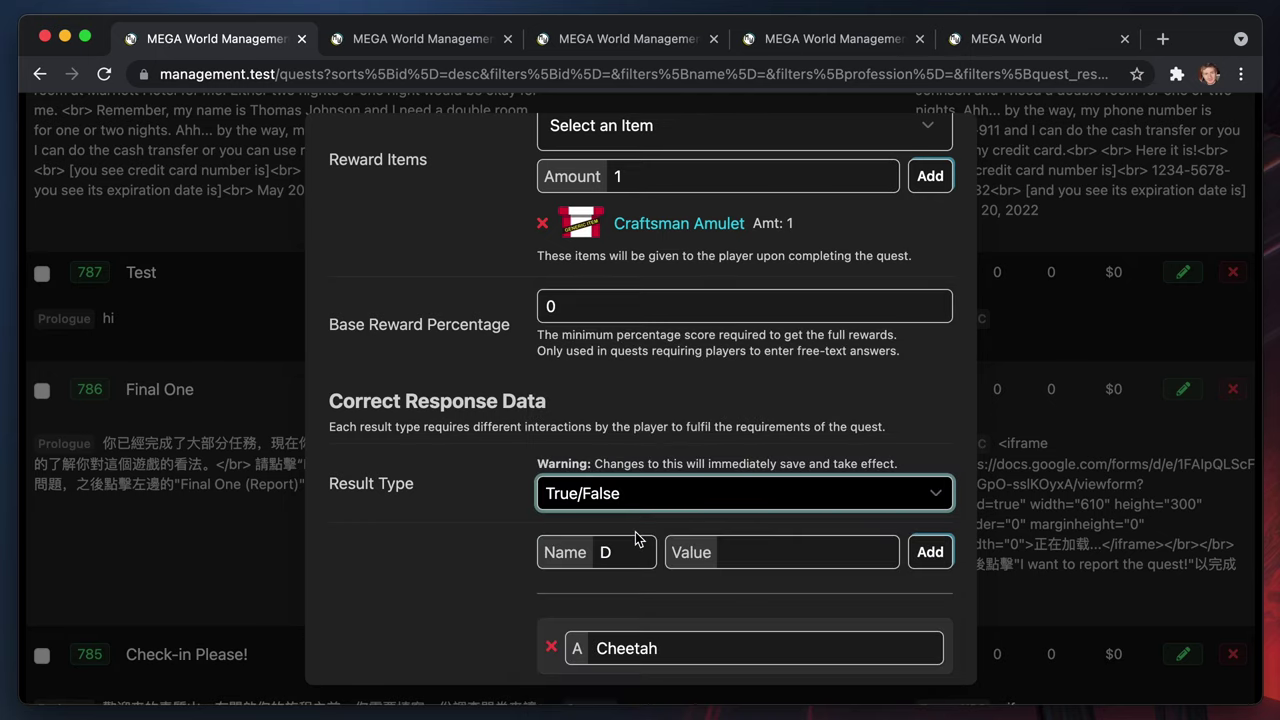
scroll(569, 585, down, 3)
click(638, 456)
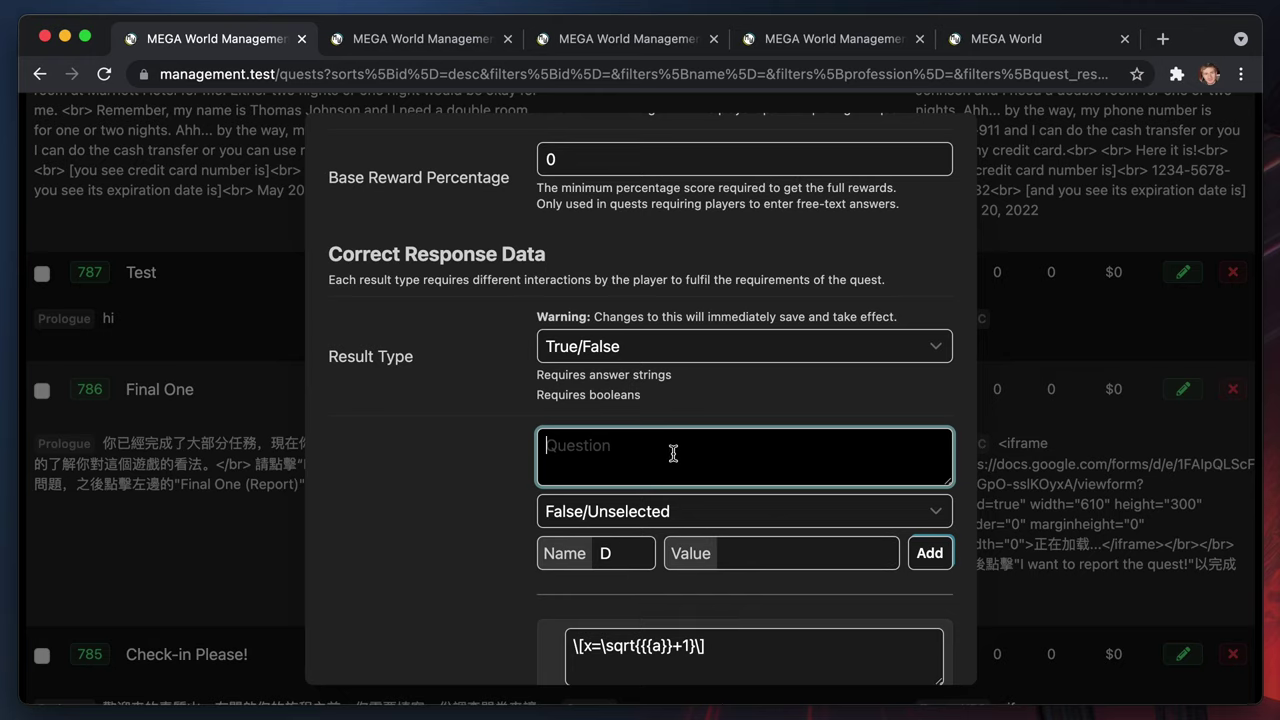
text(What is the capital of Norway?)
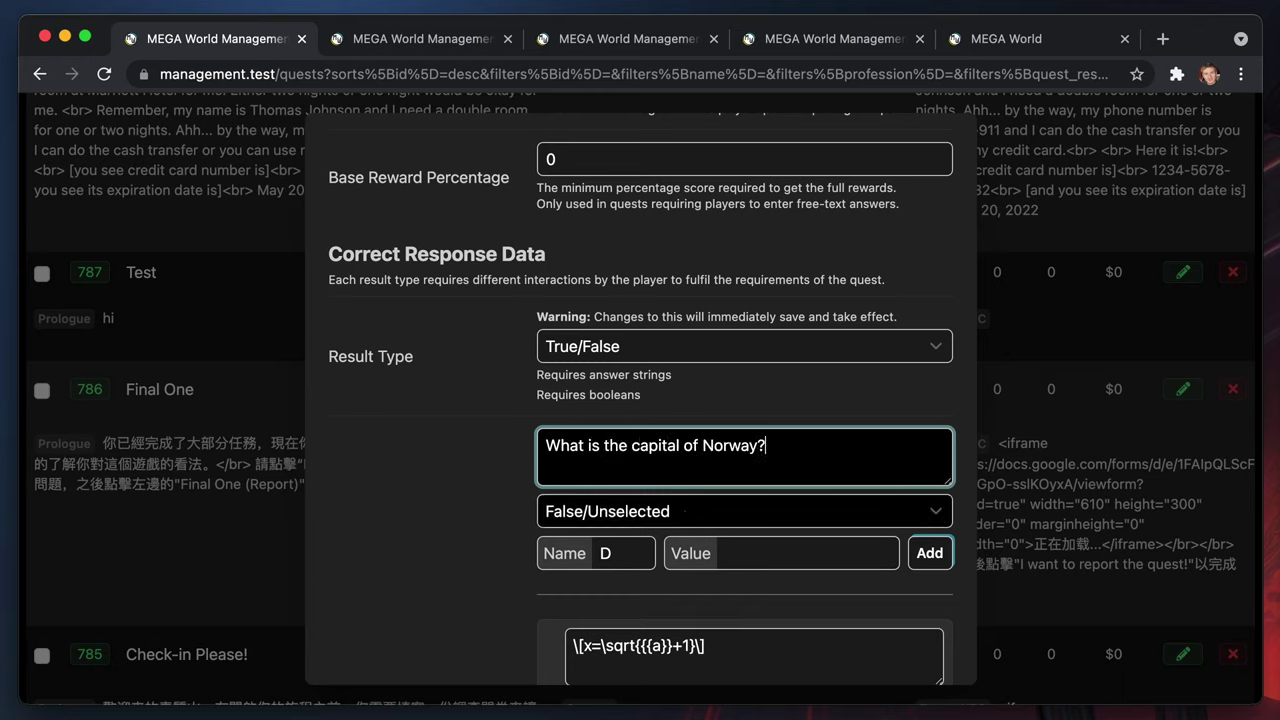
click(705, 346)
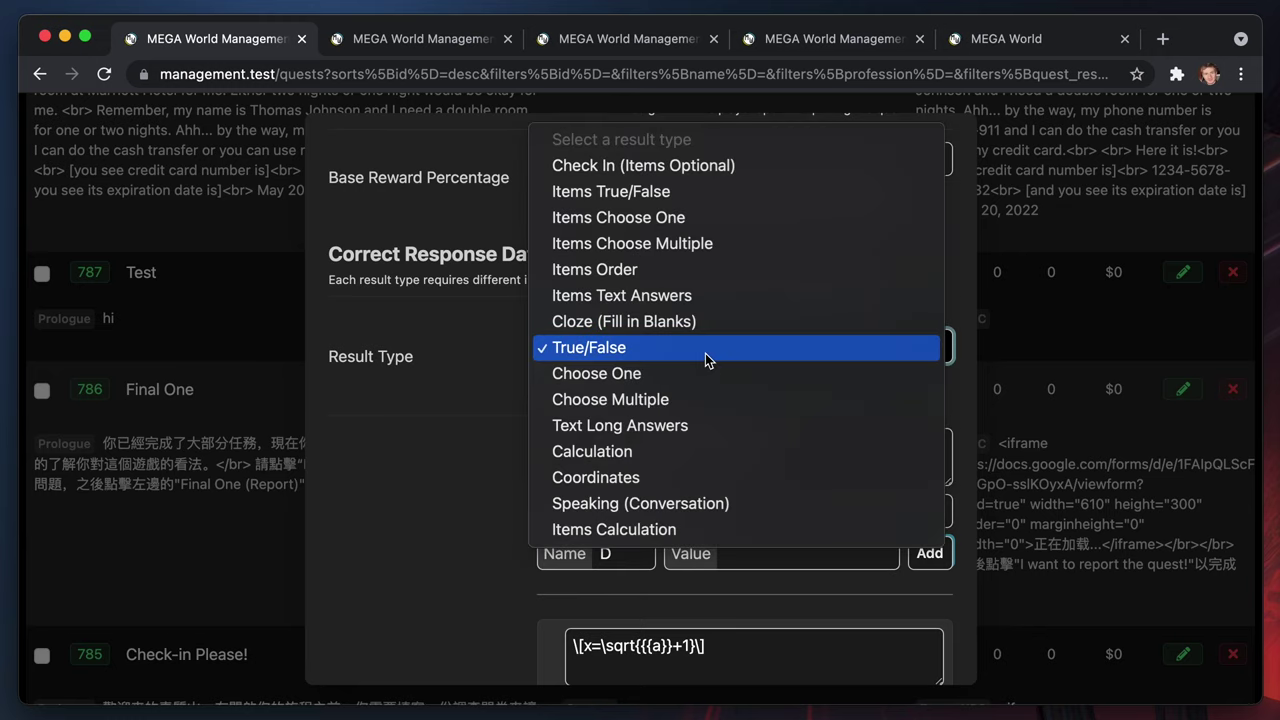
click(378, 402)
Replace the new question's text with "Oslo is the capital of Norway.", set its answer to True/Selected, and add it
triple_click(808, 443)
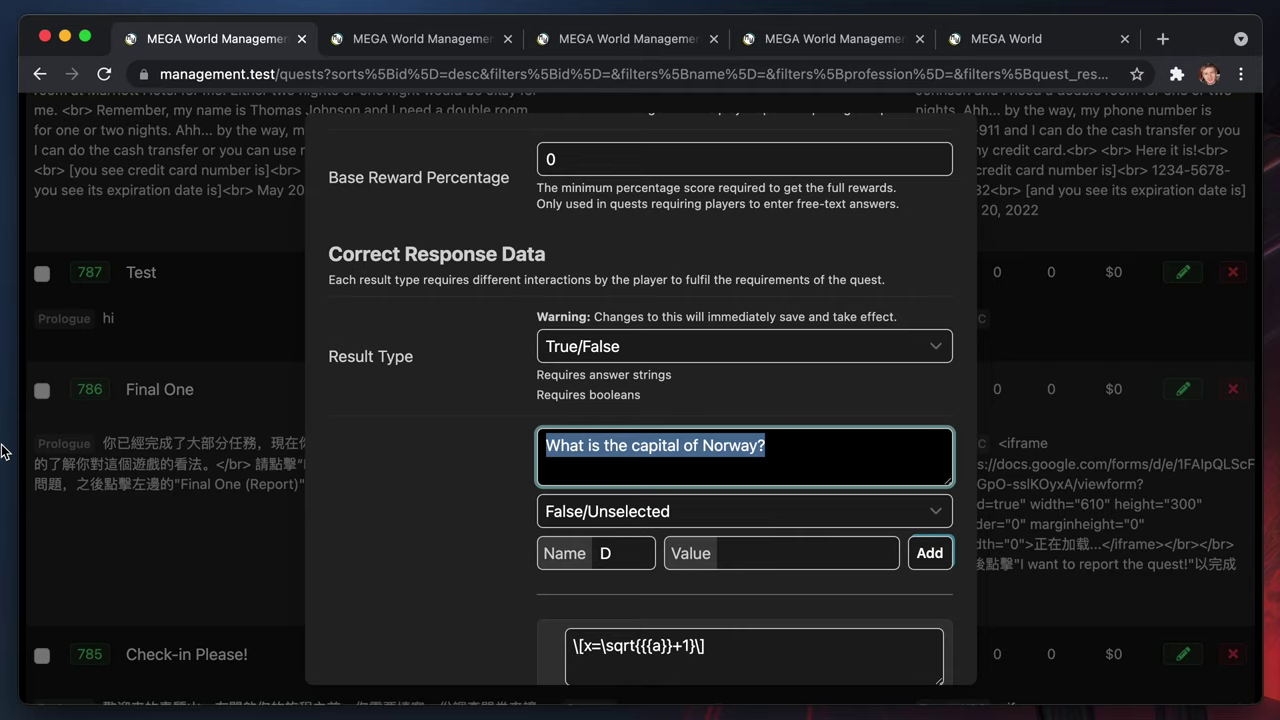
key(BackSpace)
text(Osla)
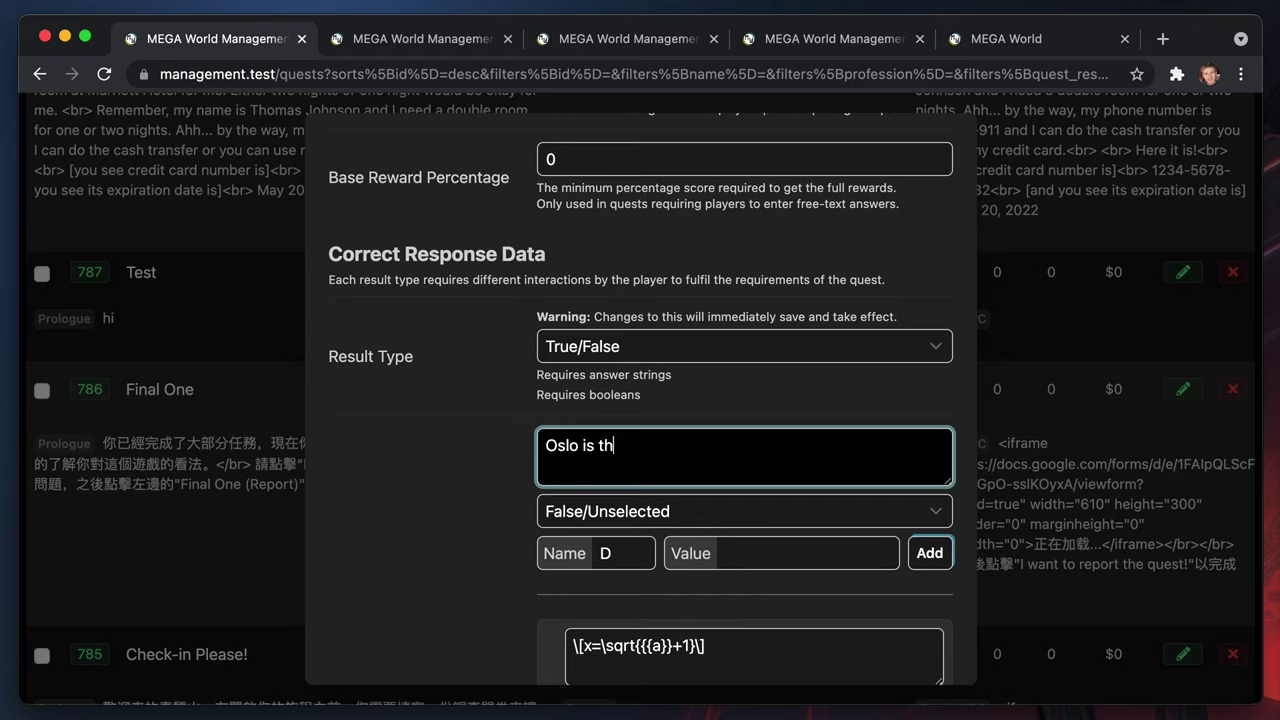
text( is the capital of Norway.)
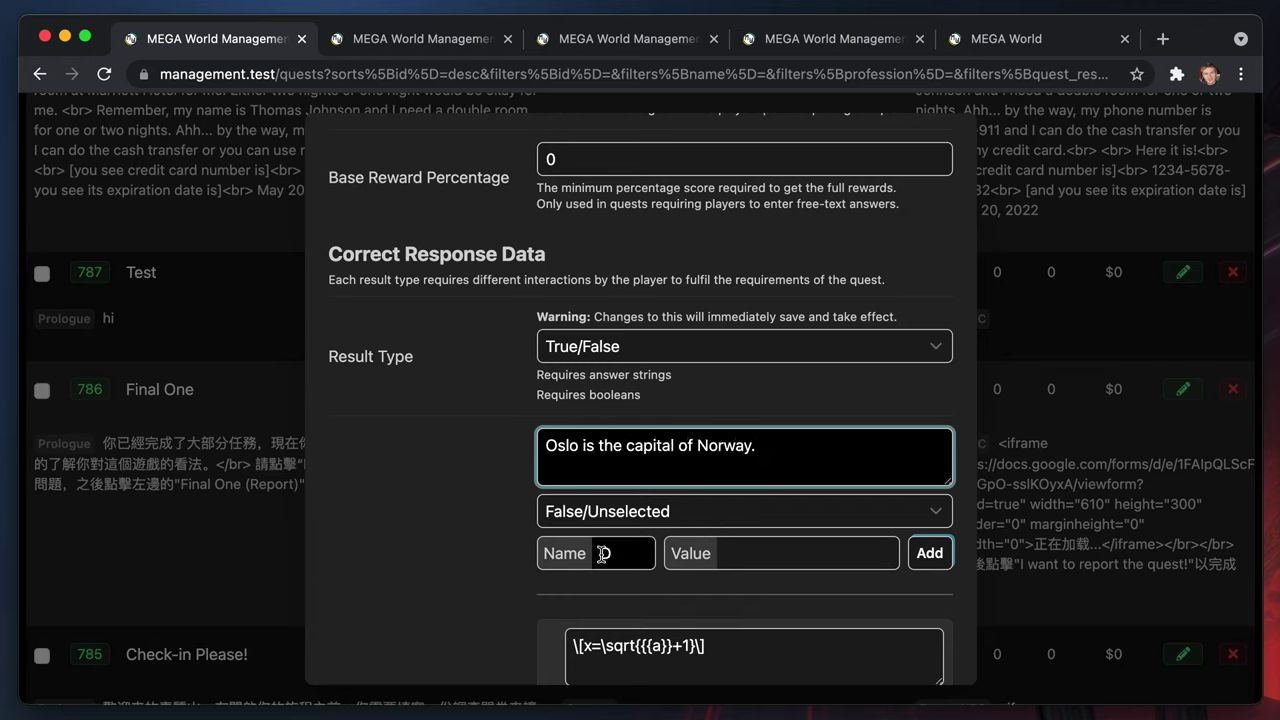
click(684, 512)
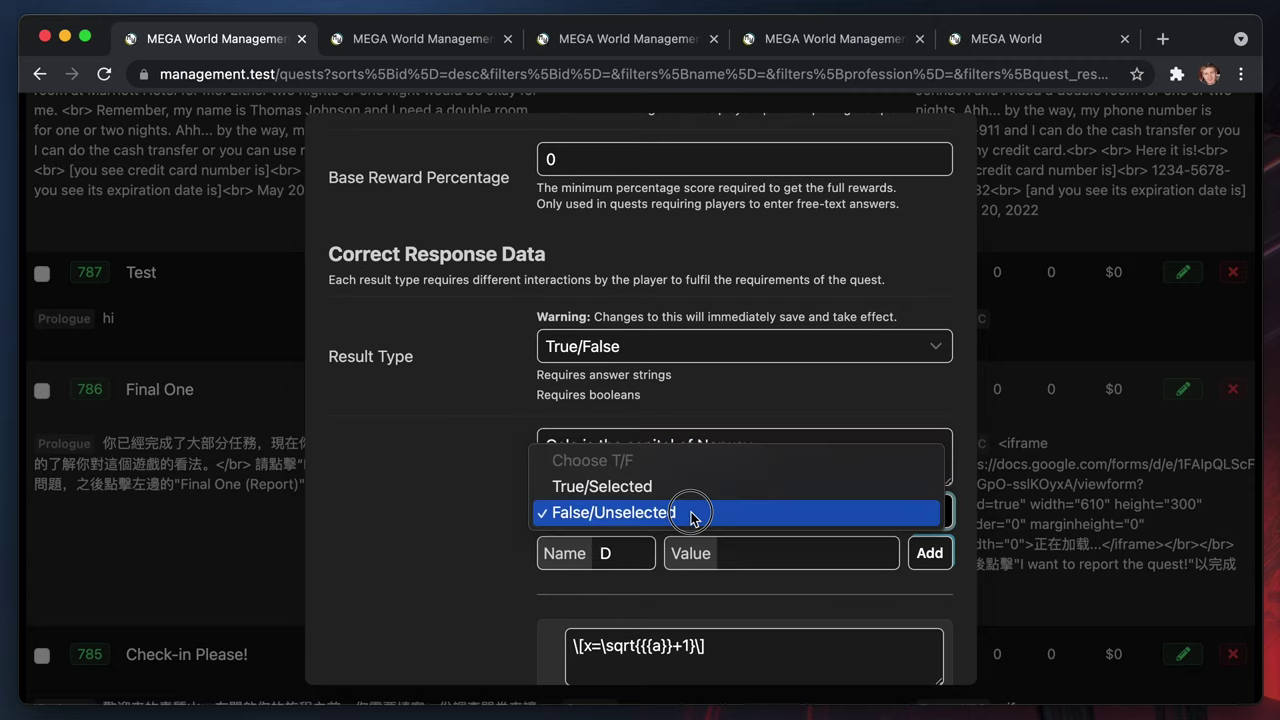
click(674, 487)
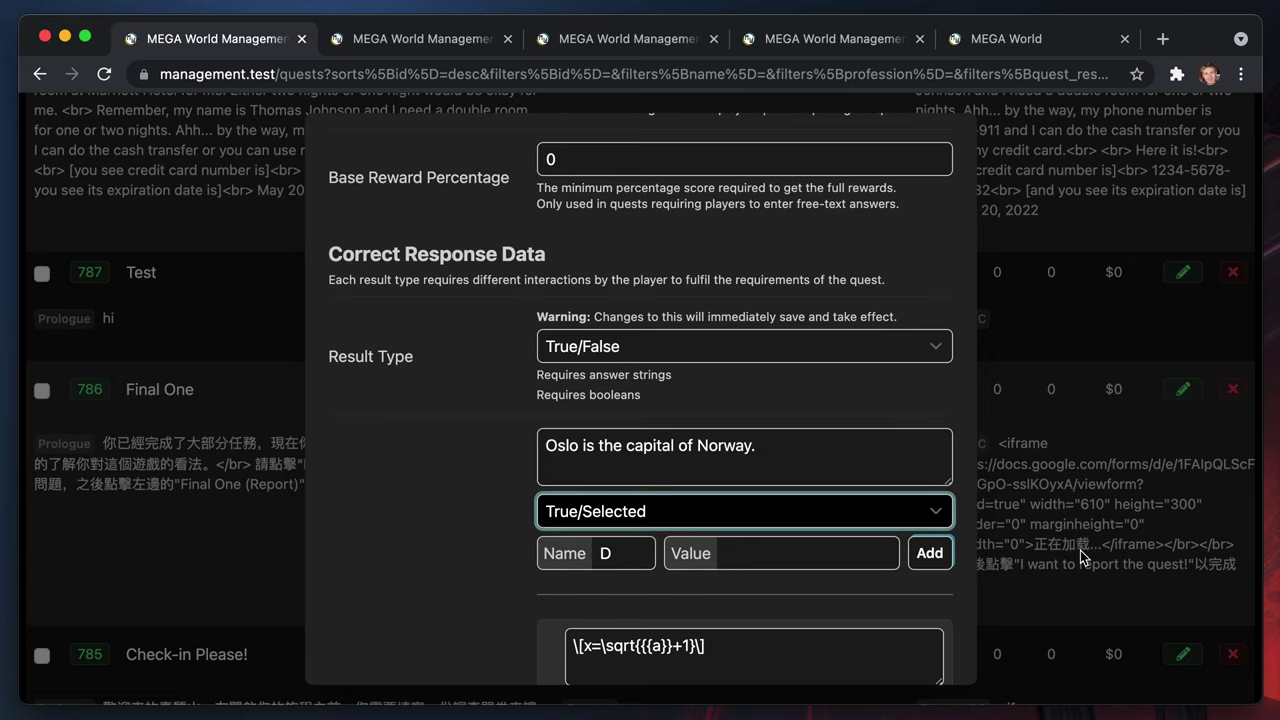
click(939, 558)
Delete the leftover question entries C (Jaguar), B (Puma) and A (Cheetah) from the quest's questions and answers
scroll(760, 510, down, 5)
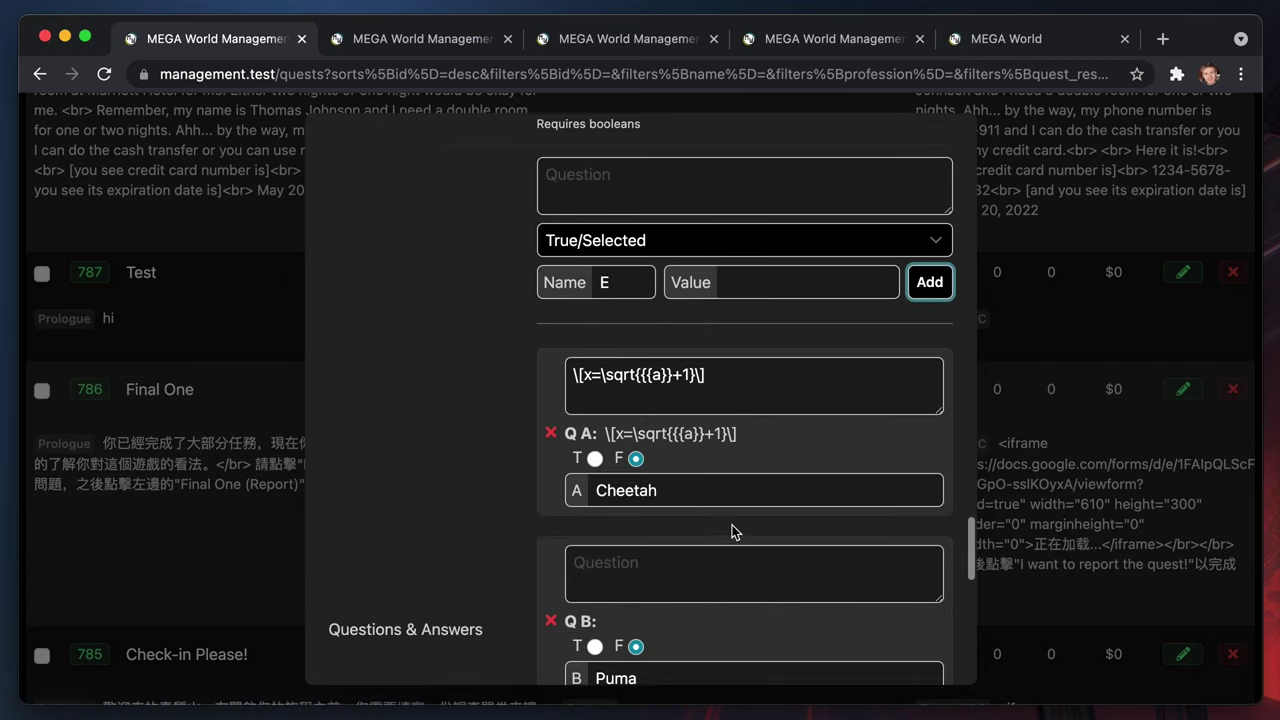
scroll(709, 500, down, 3)
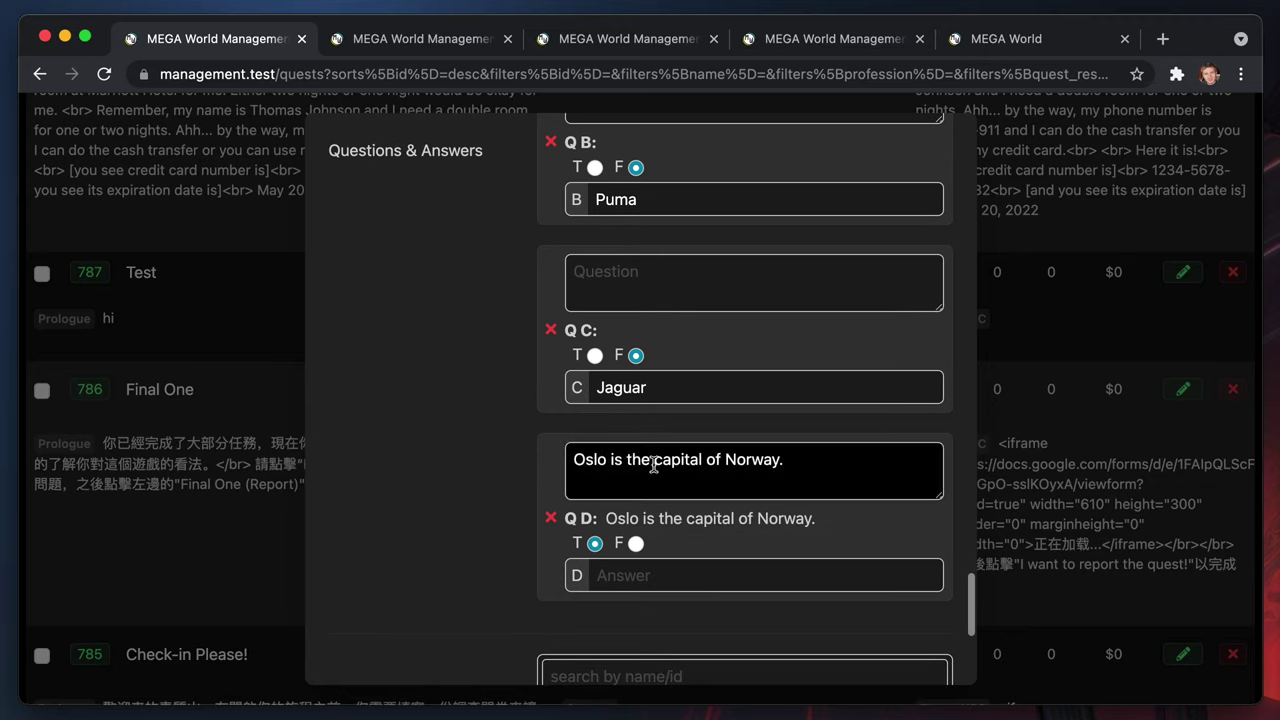
scroll(617, 328, up, 4)
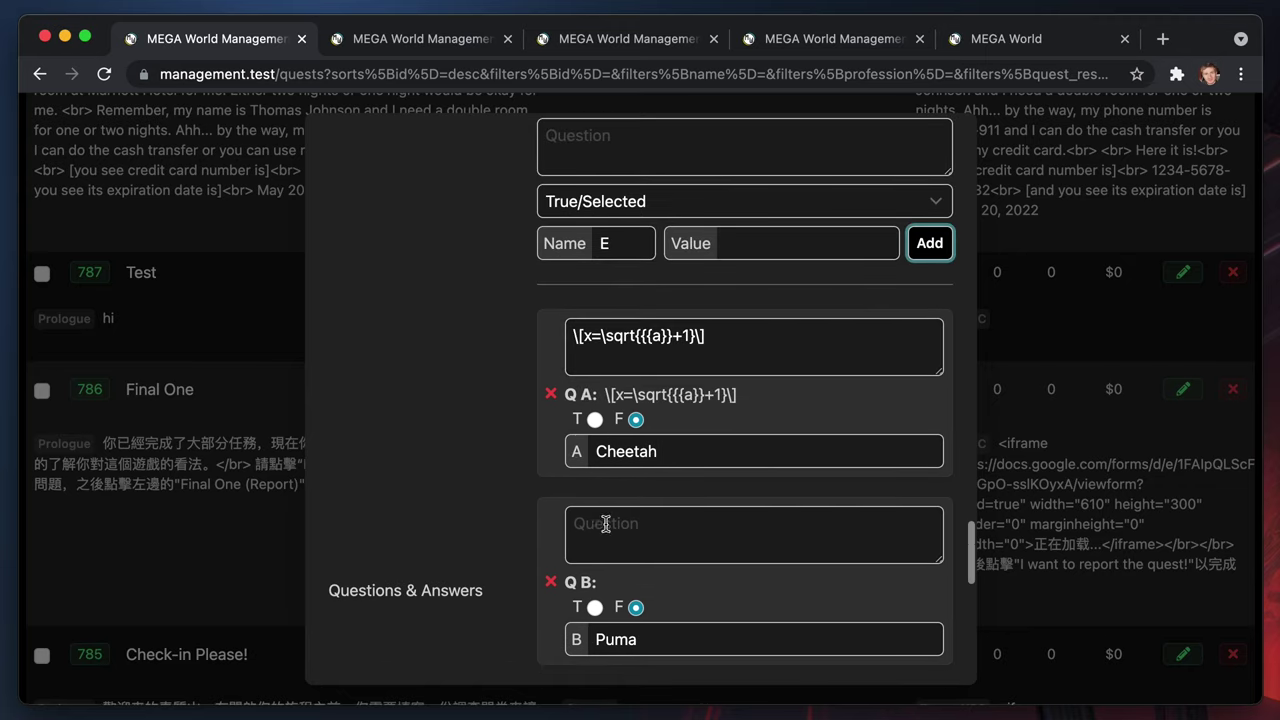
scroll(640, 600, down, 6)
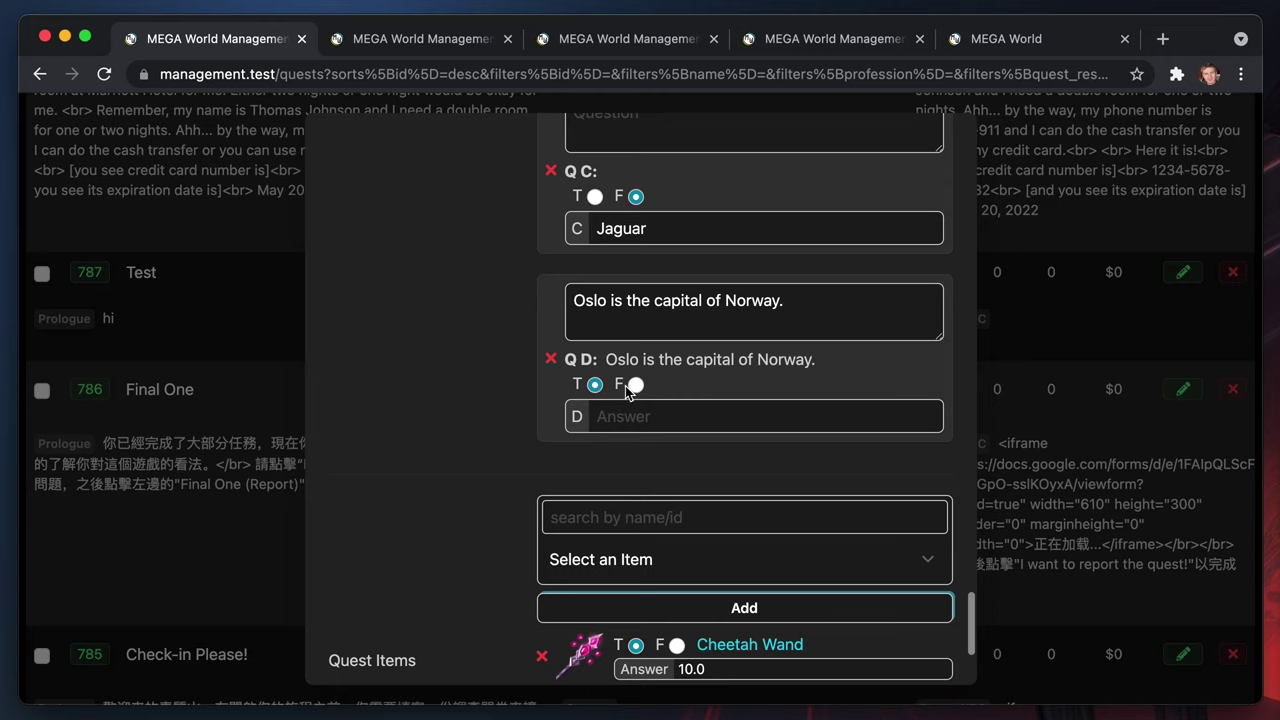
scroll(632, 390, up, 2)
click(550, 335)
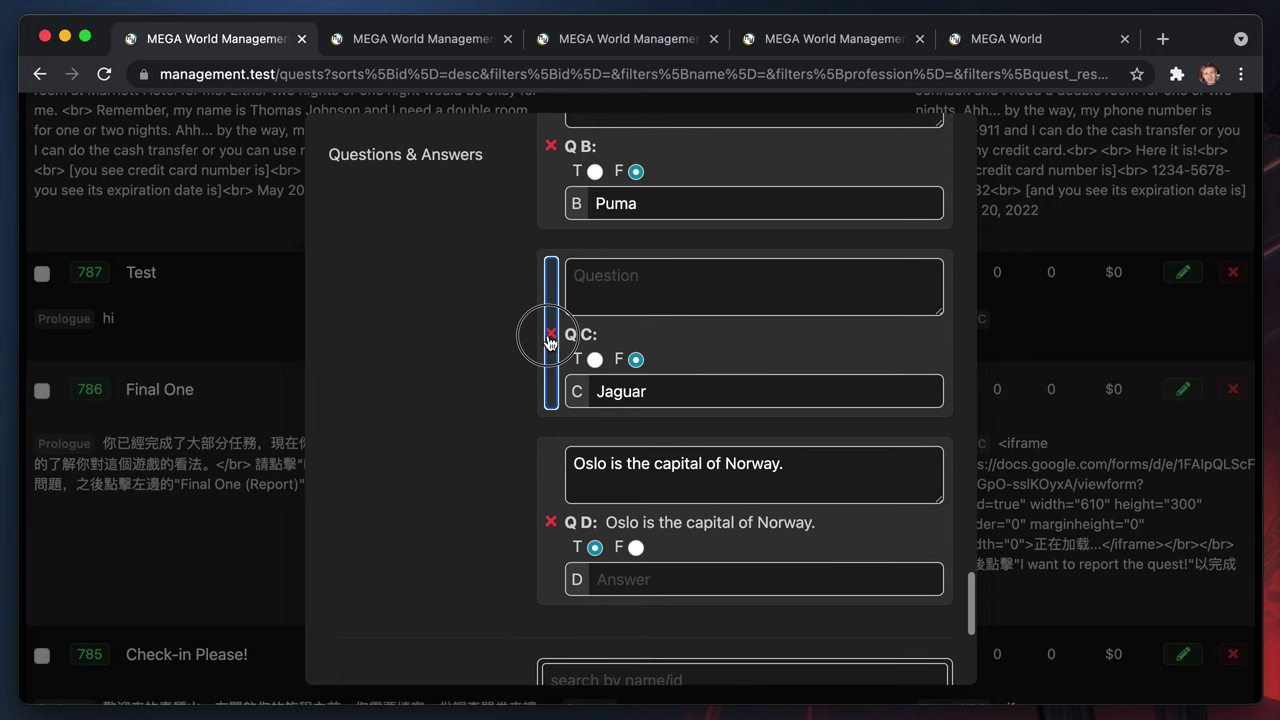
click(759, 443)
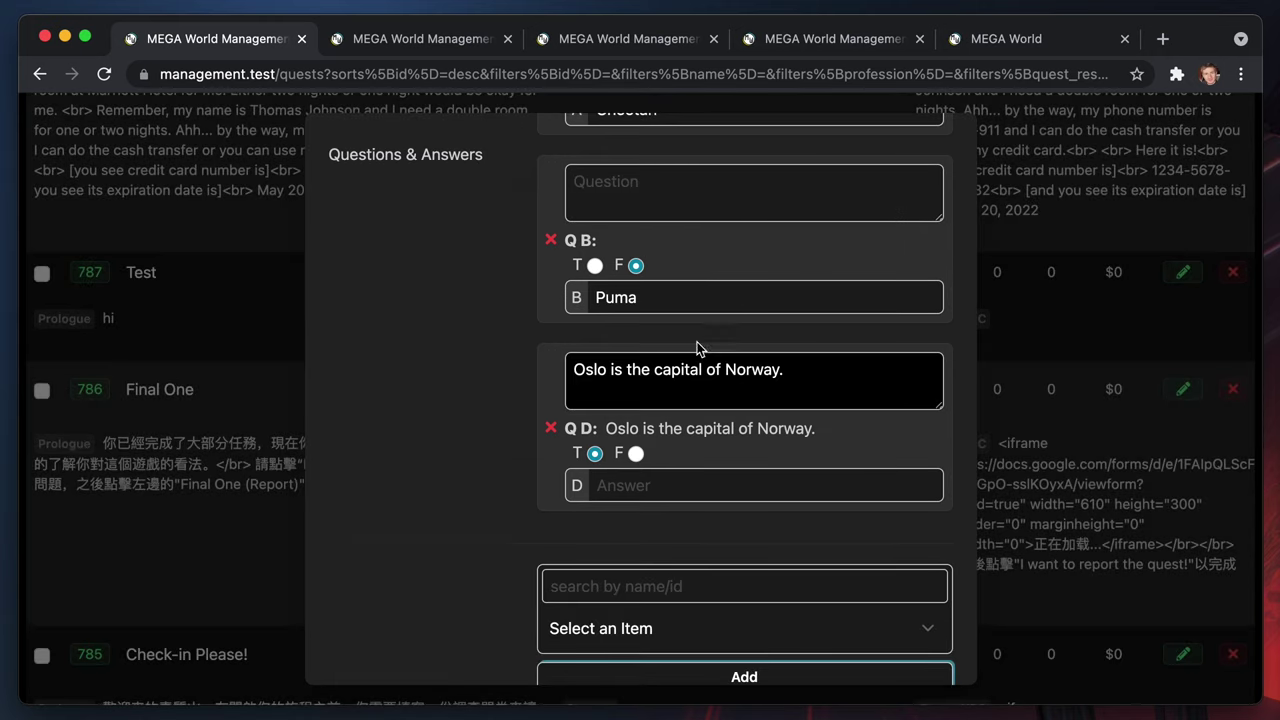
click(551, 404)
click(764, 443)
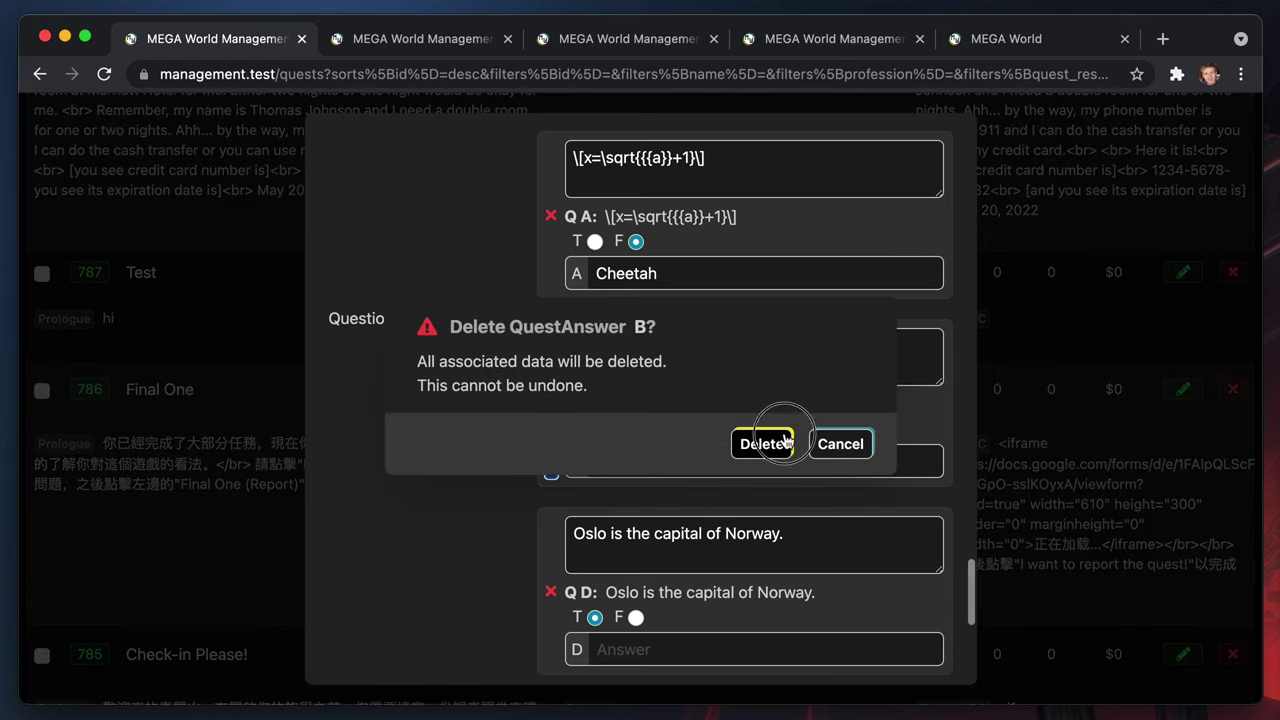
click(551, 310)
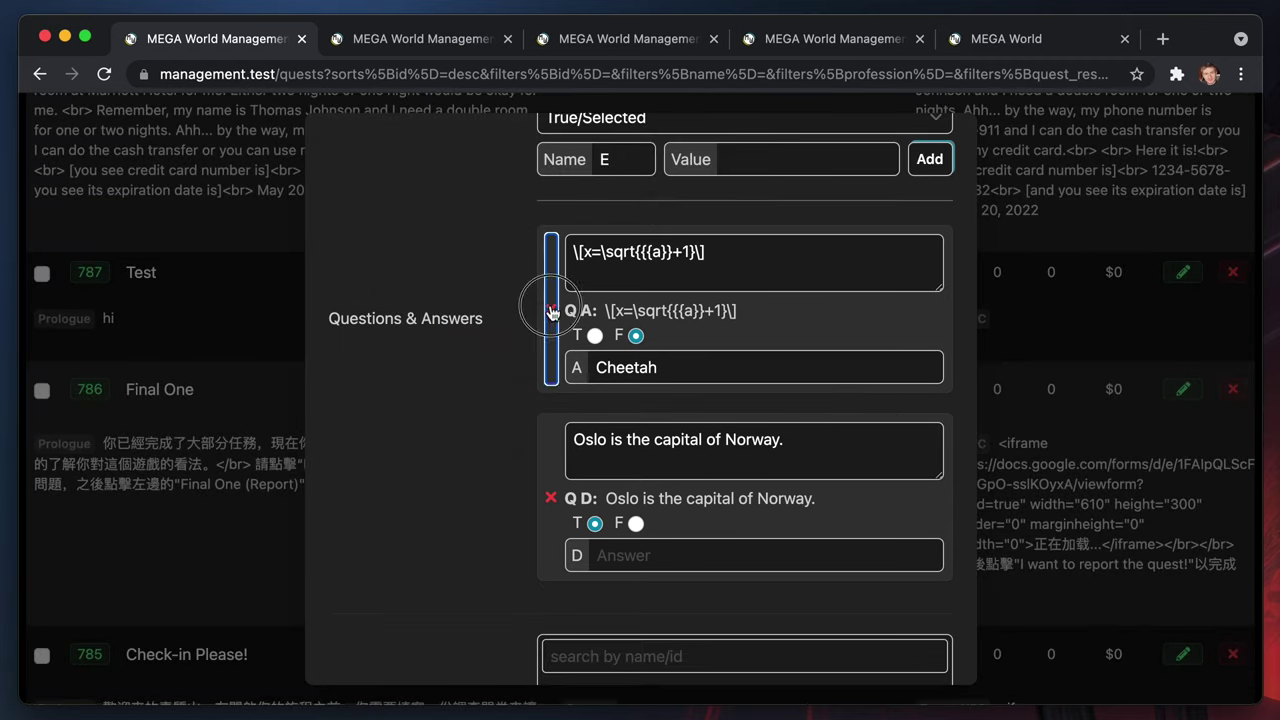
key(Return)
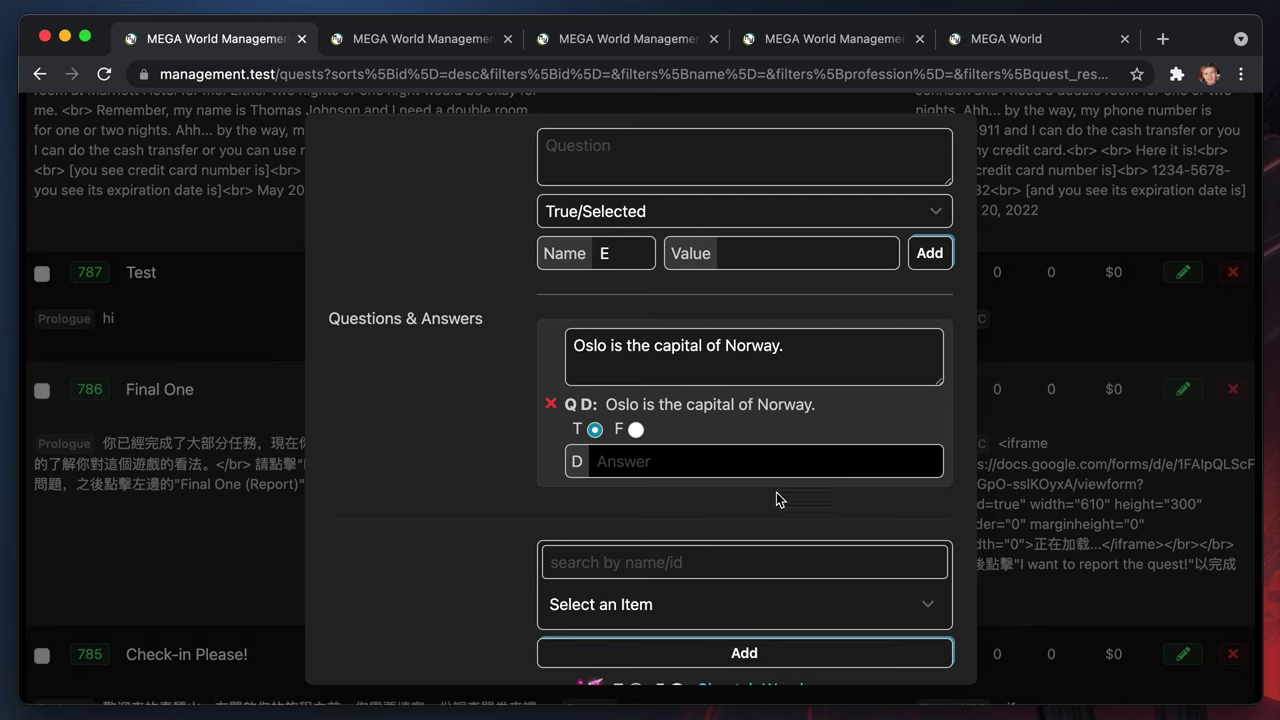
Add the question "Finland is the capital of Helsinki." with its answer set to False/Unselected
scroll(760, 480, up, 5)
click(712, 416)
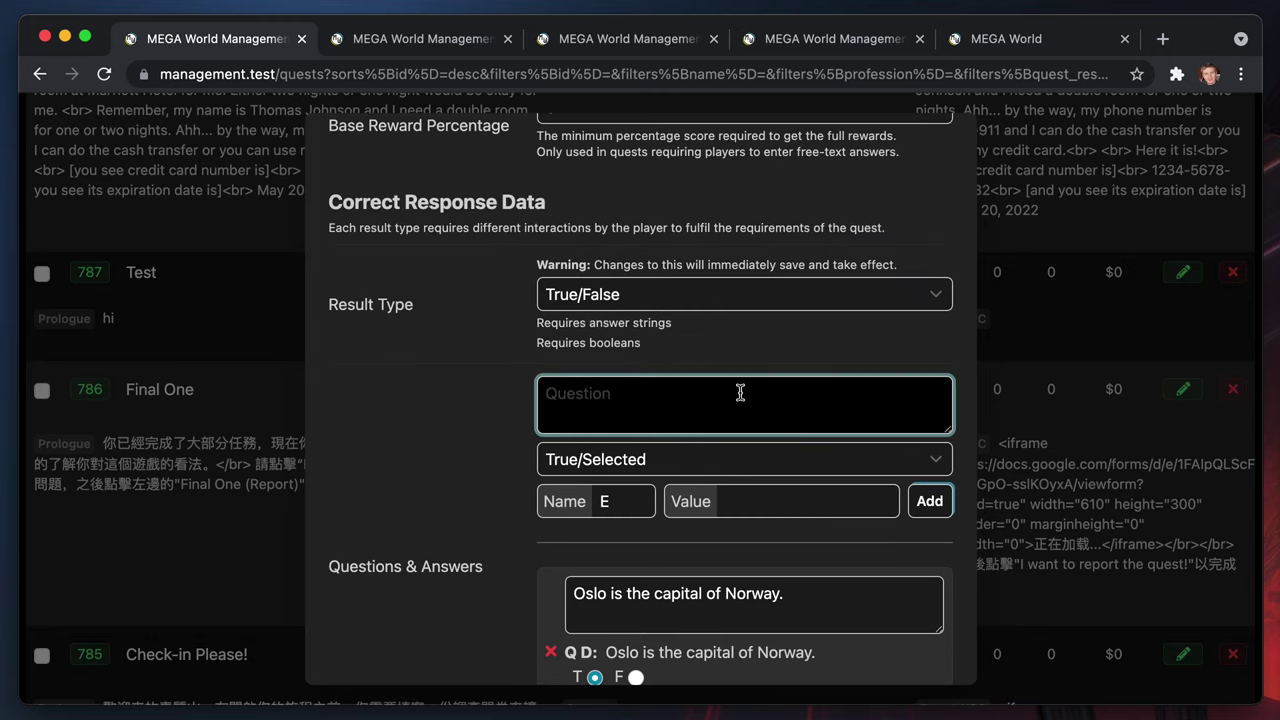
text(Finland is the capital of Hels)
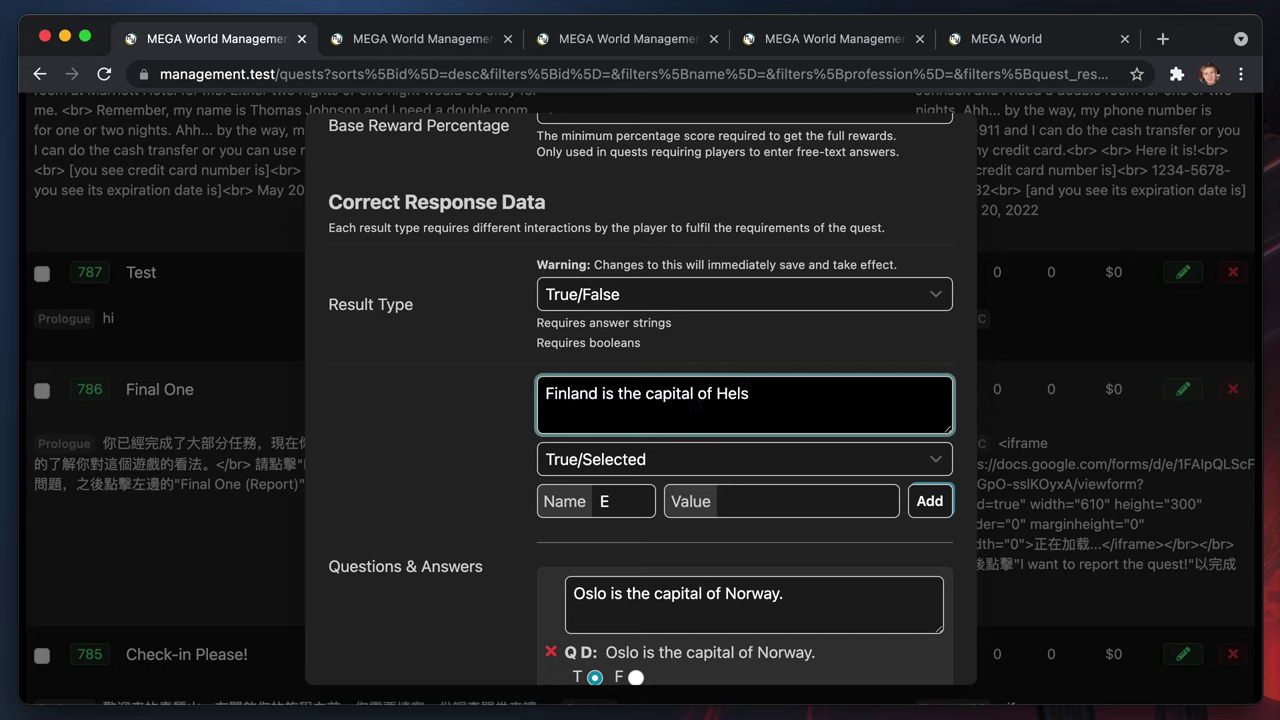
click(640, 459)
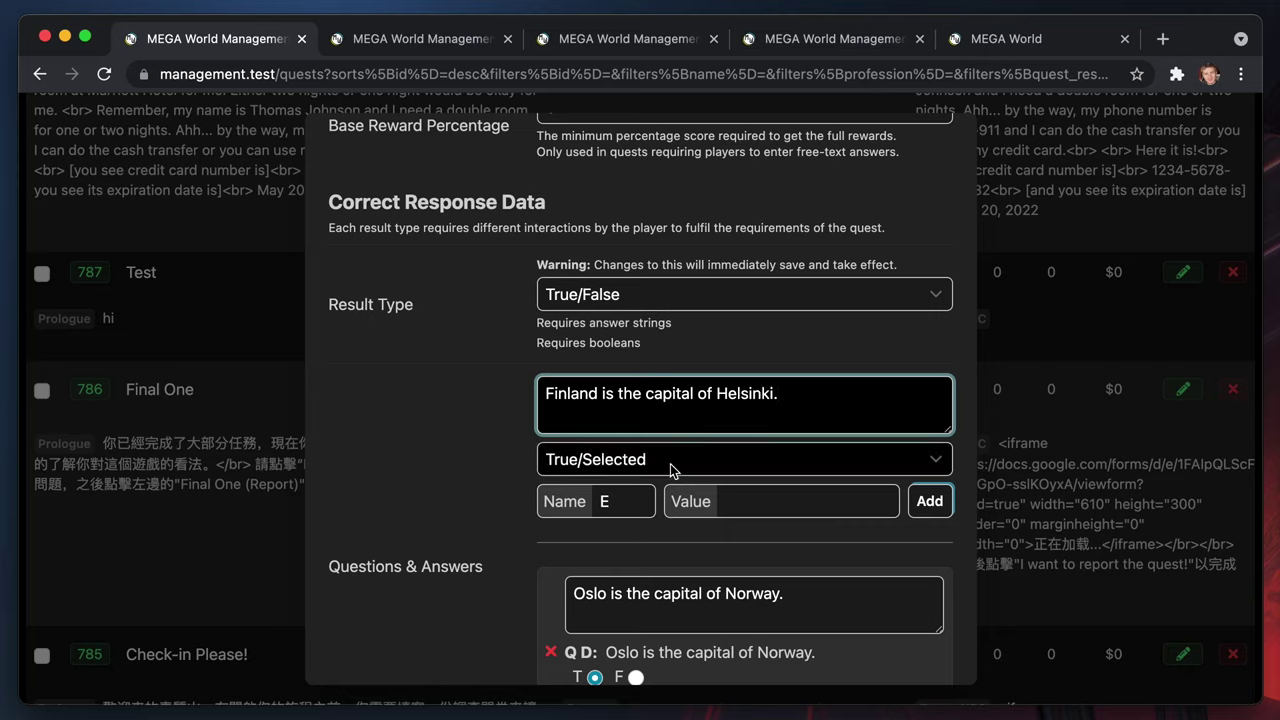
click(645, 490)
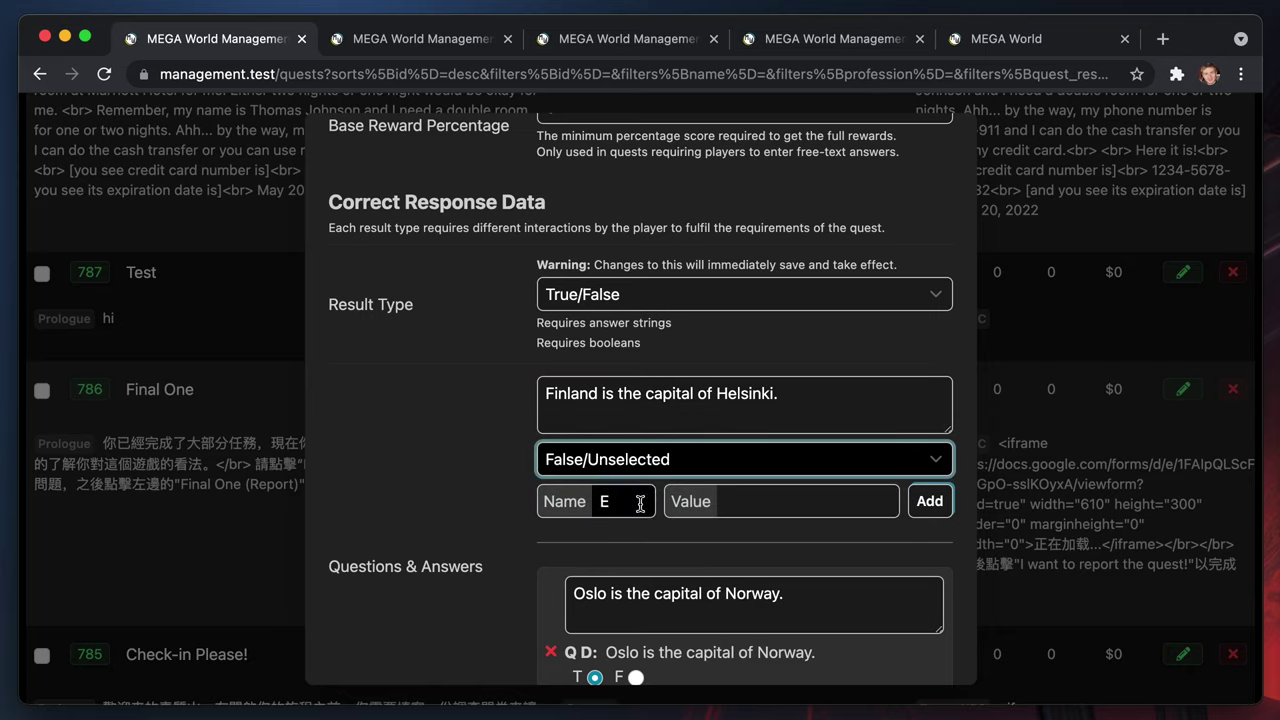
click(928, 502)
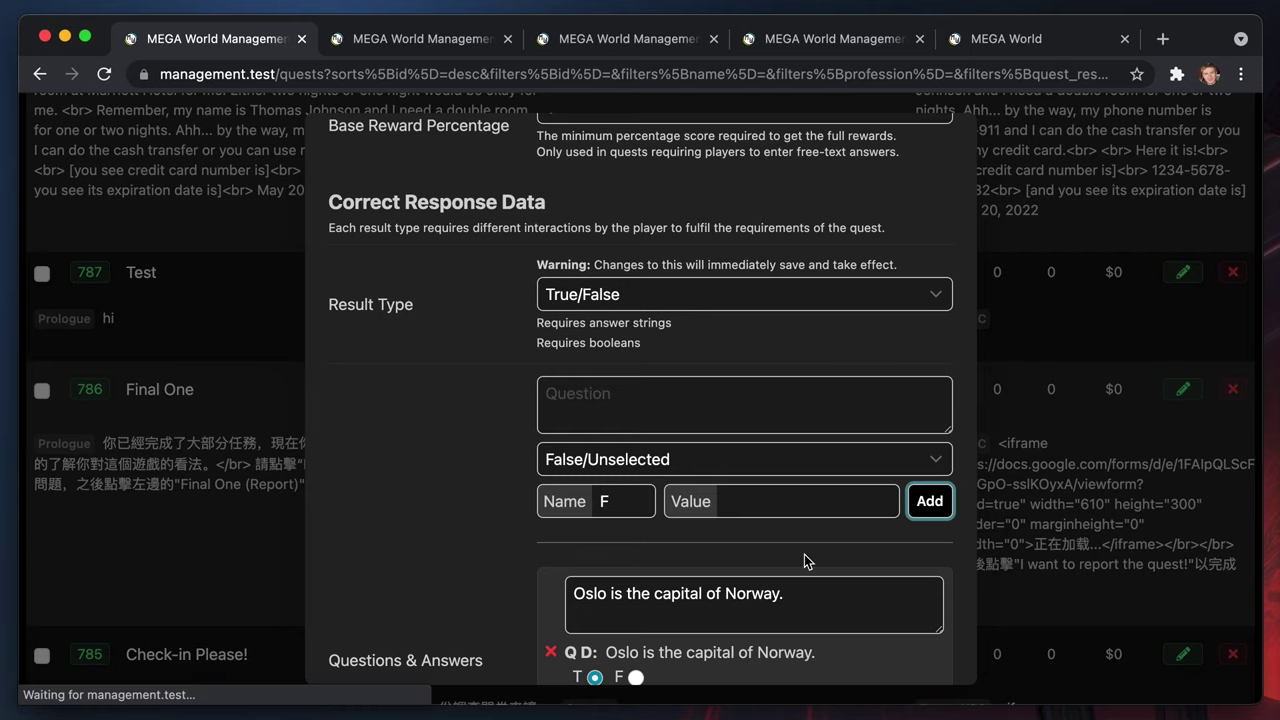
scroll(806, 397, down, 5)
scroll(760, 421, up, 2)
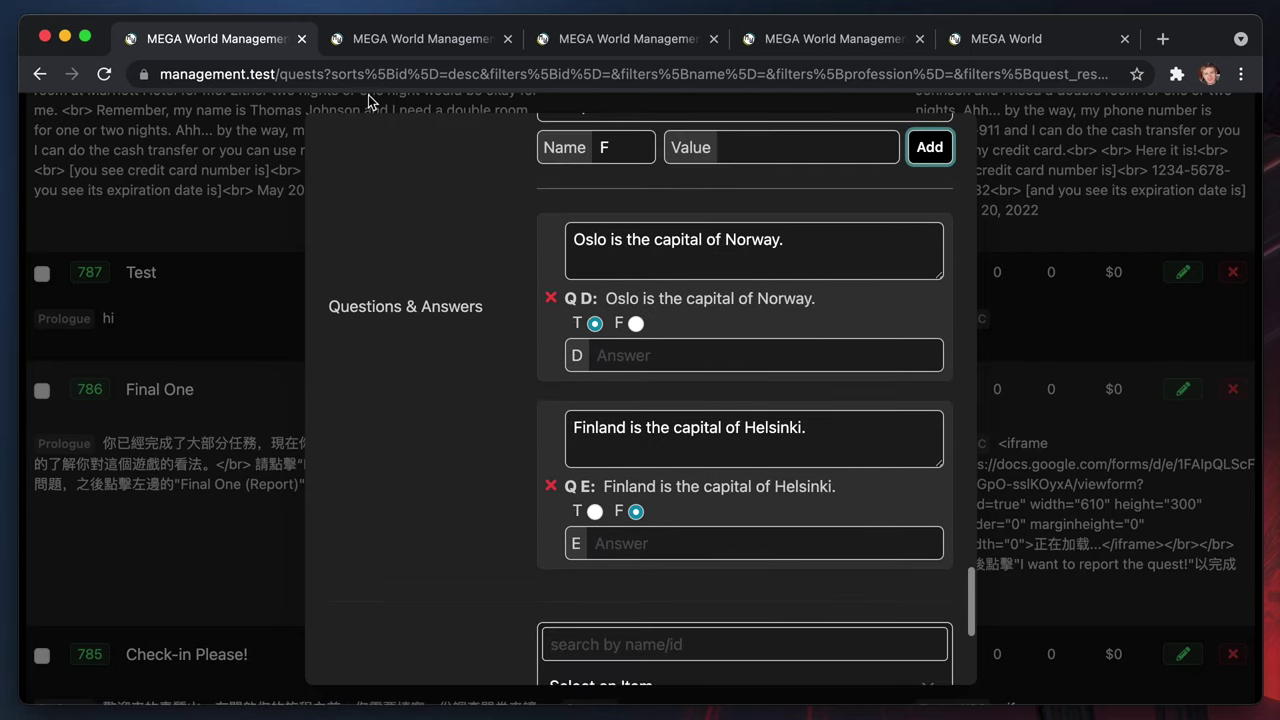
Set the Demo Quest's repeat cooldown to 0 minutes and save the quest
scroll(586, 234, up, 15)
scroll(588, 240, up, 10)
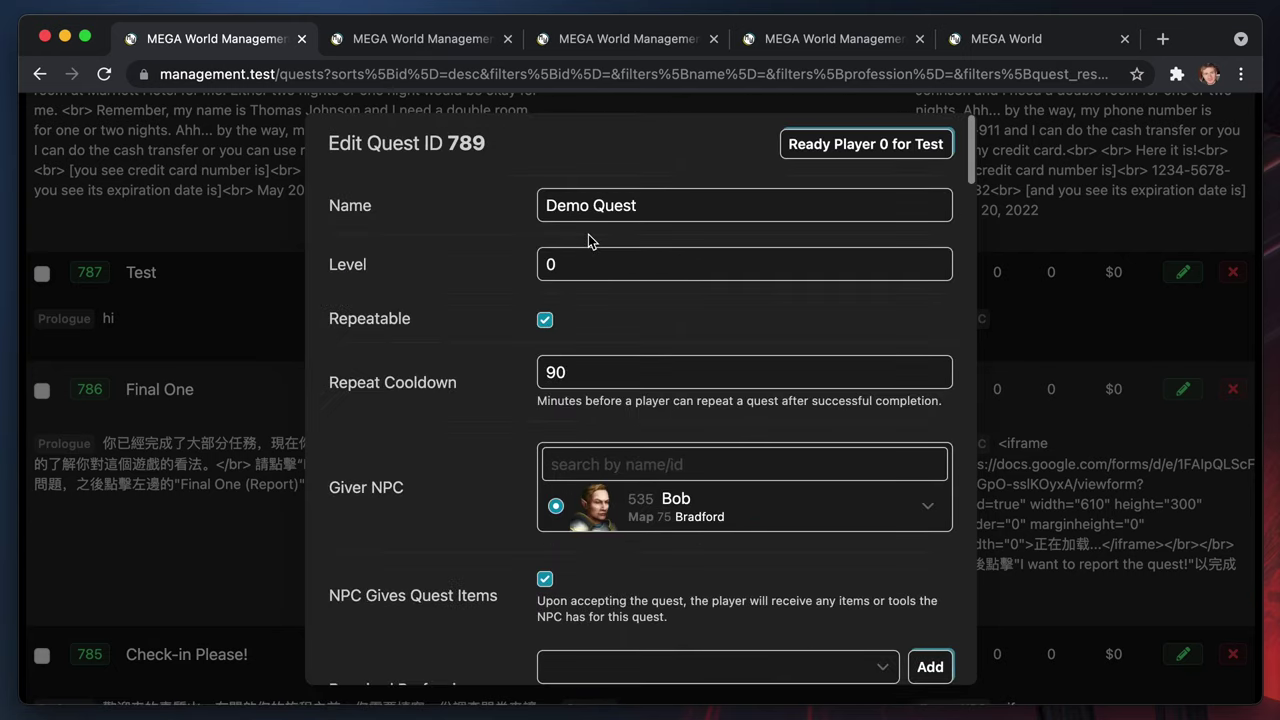
double_click(617, 370)
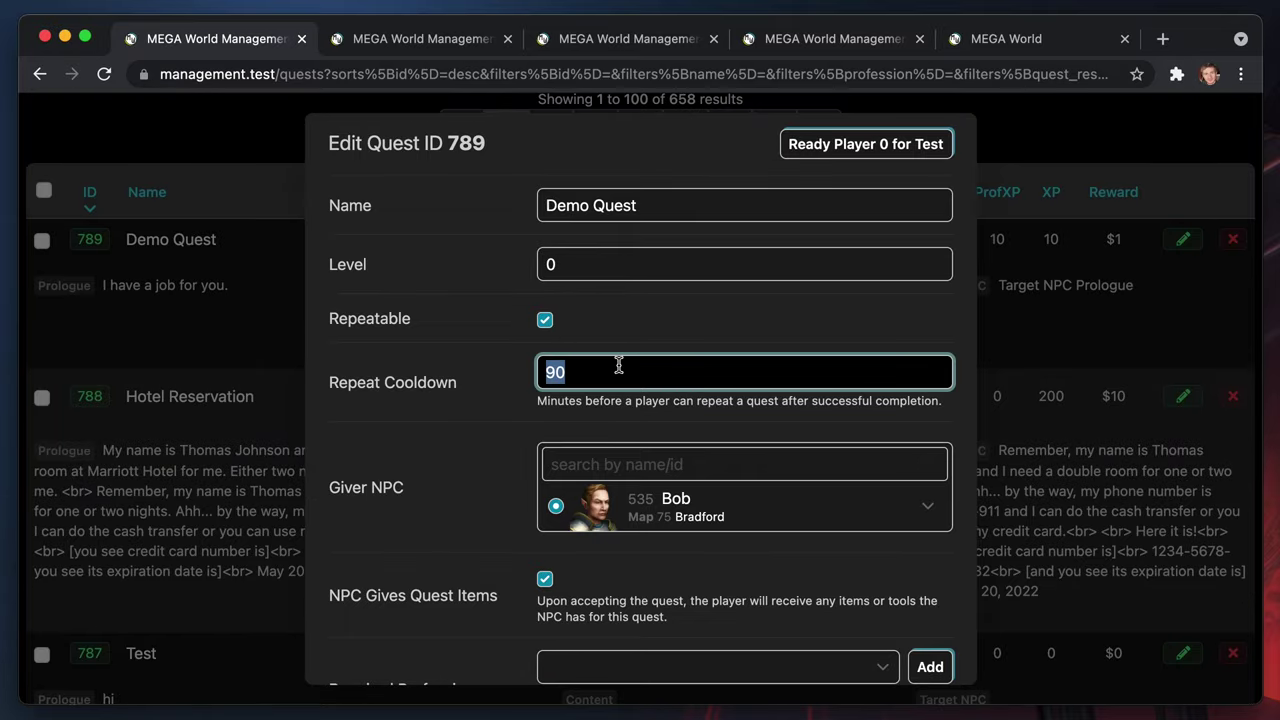
text(0)
scroll(655, 385, down, 5)
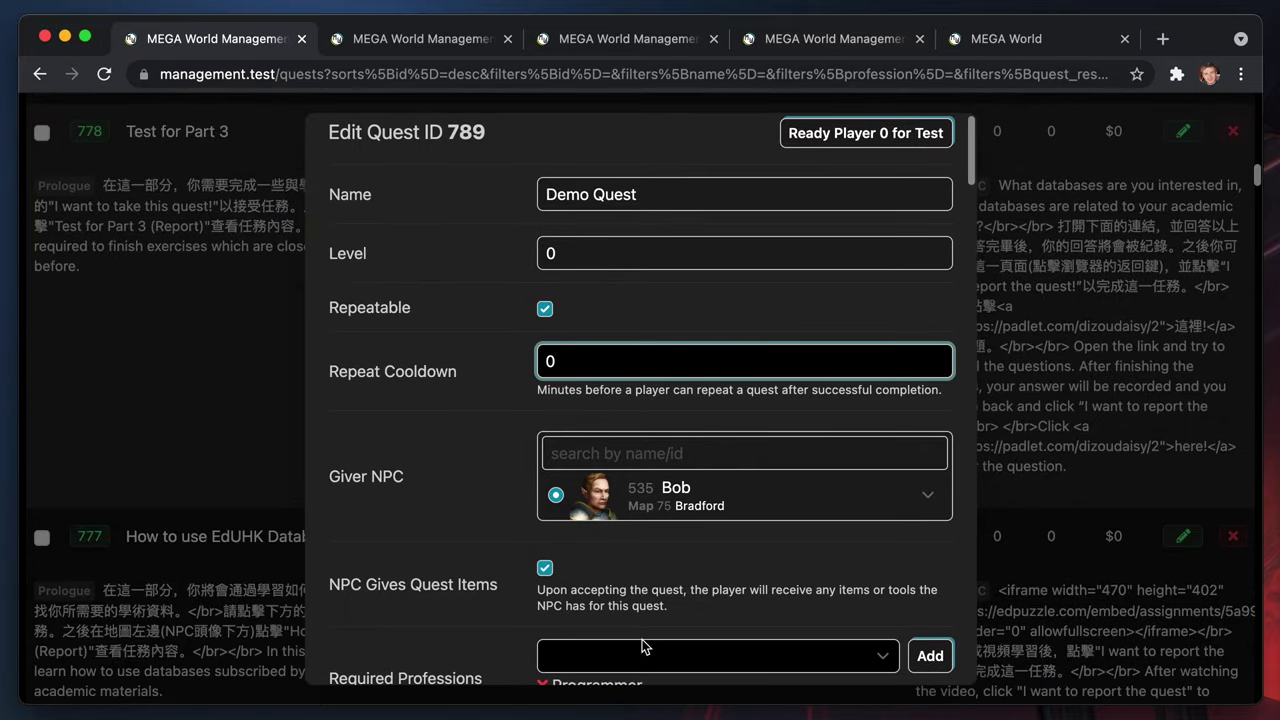
scroll(655, 385, down, 15)
scroll(642, 640, down, 15)
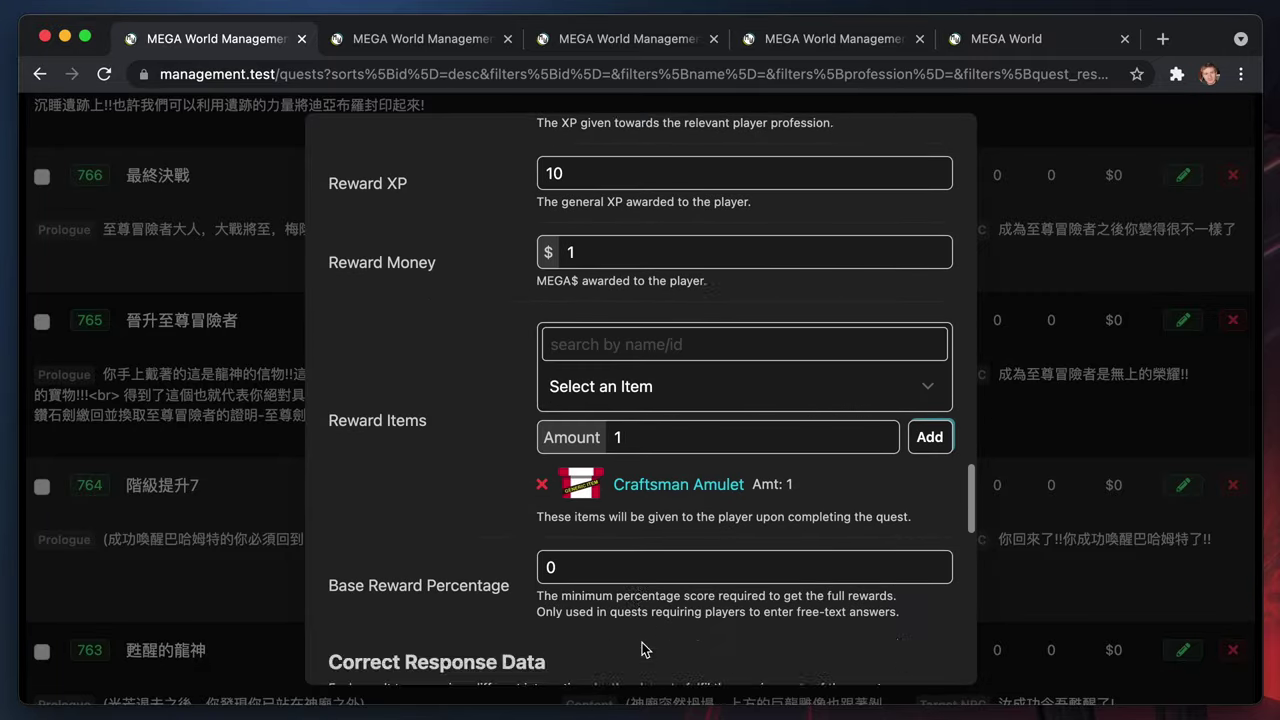
click(844, 650)
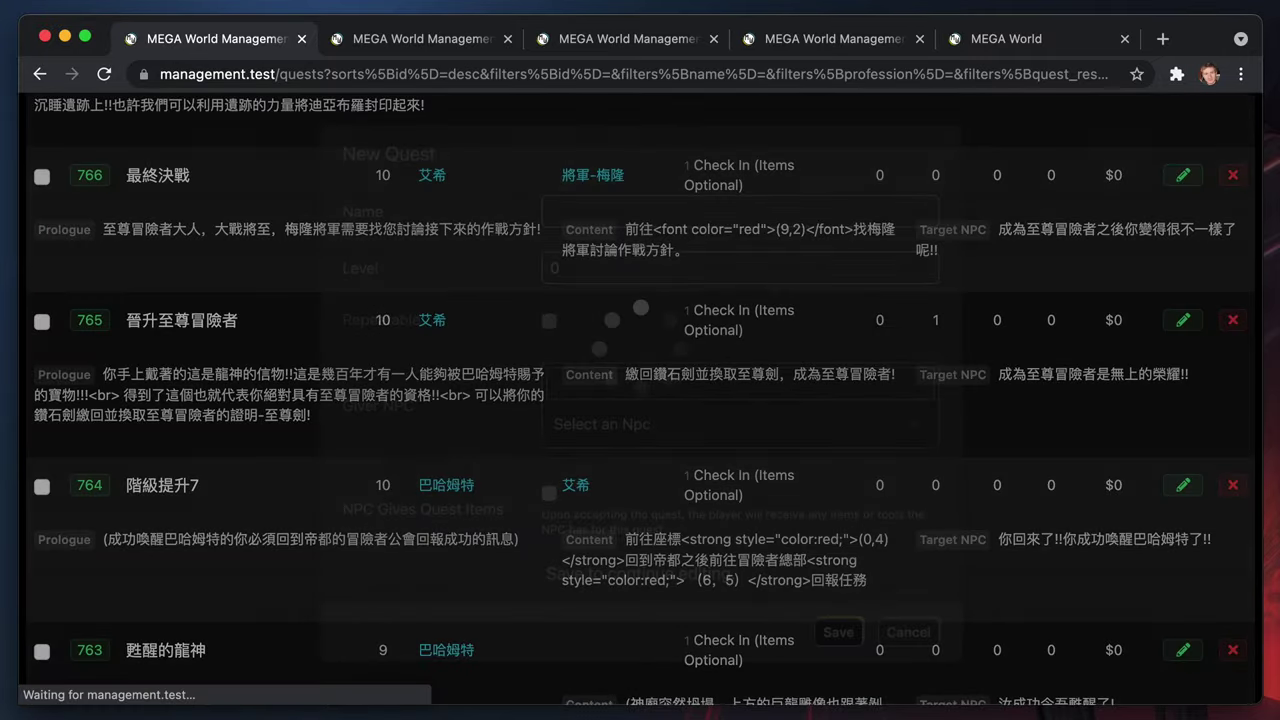
Switch to the MEGA World game, accept the Demo Quest from Bob, and return to his quest list
click(1006, 38)
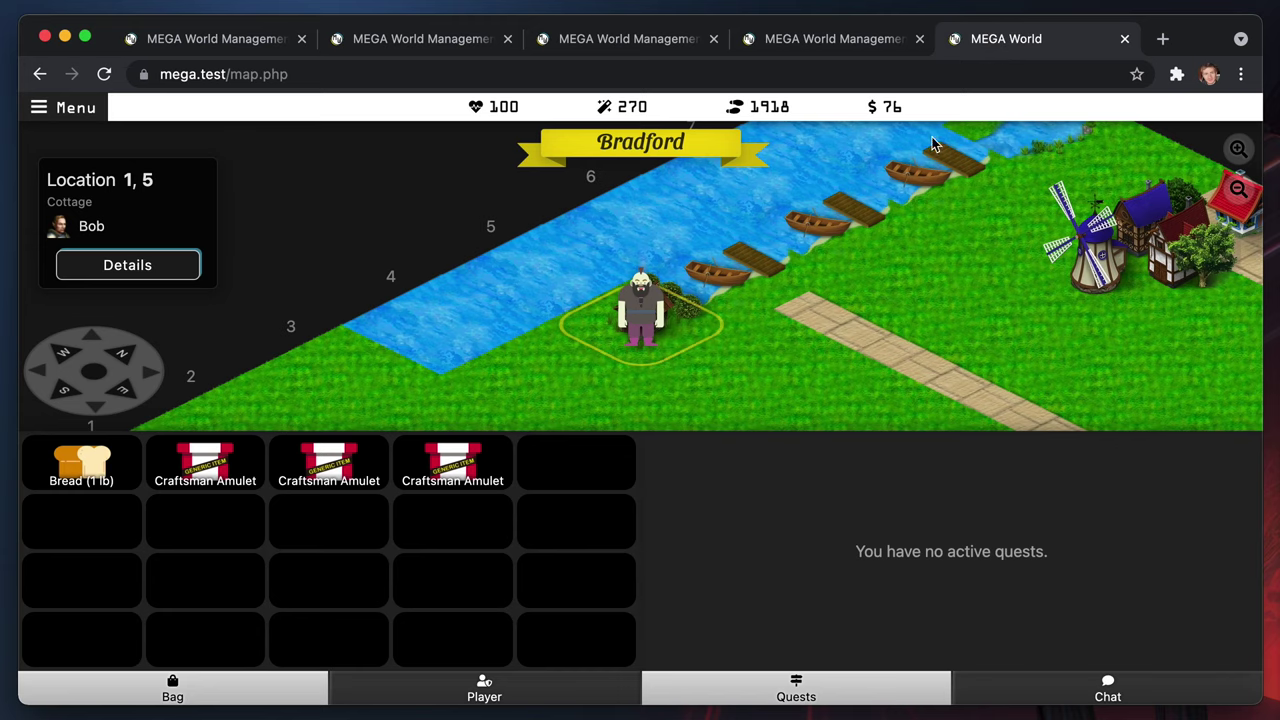
click(640, 332)
click(600, 506)
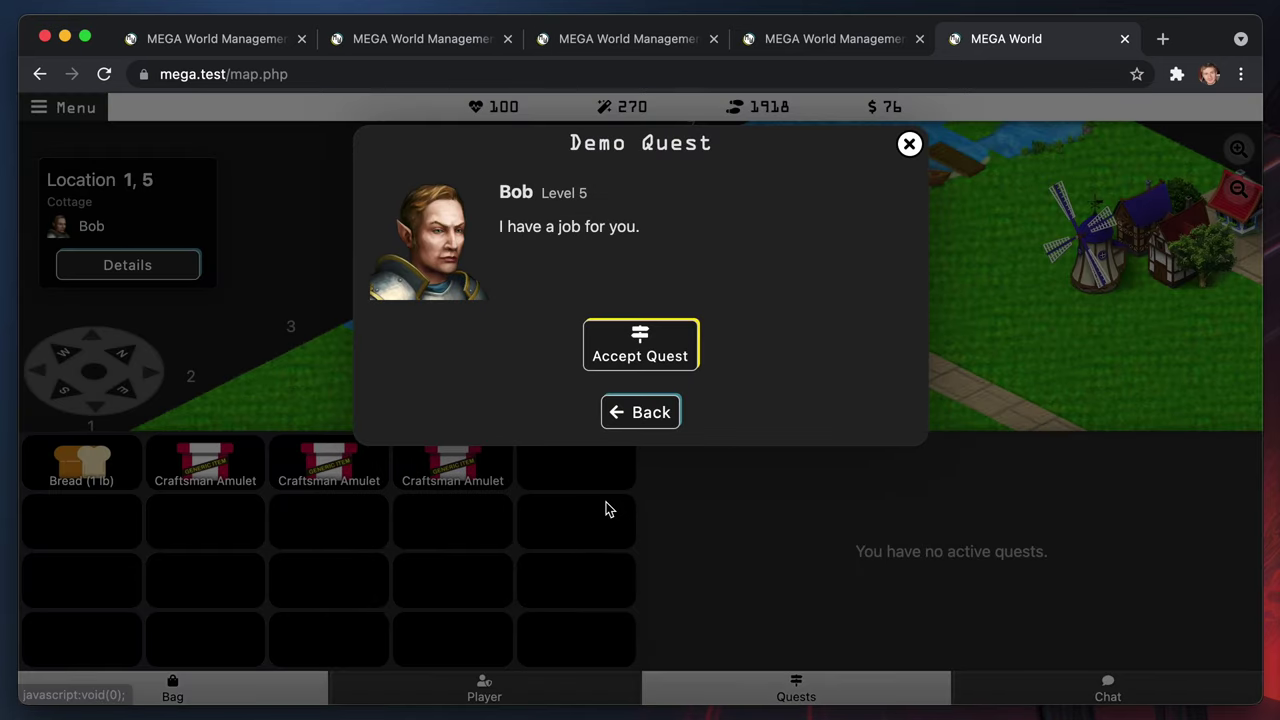
click(642, 364)
click(643, 447)
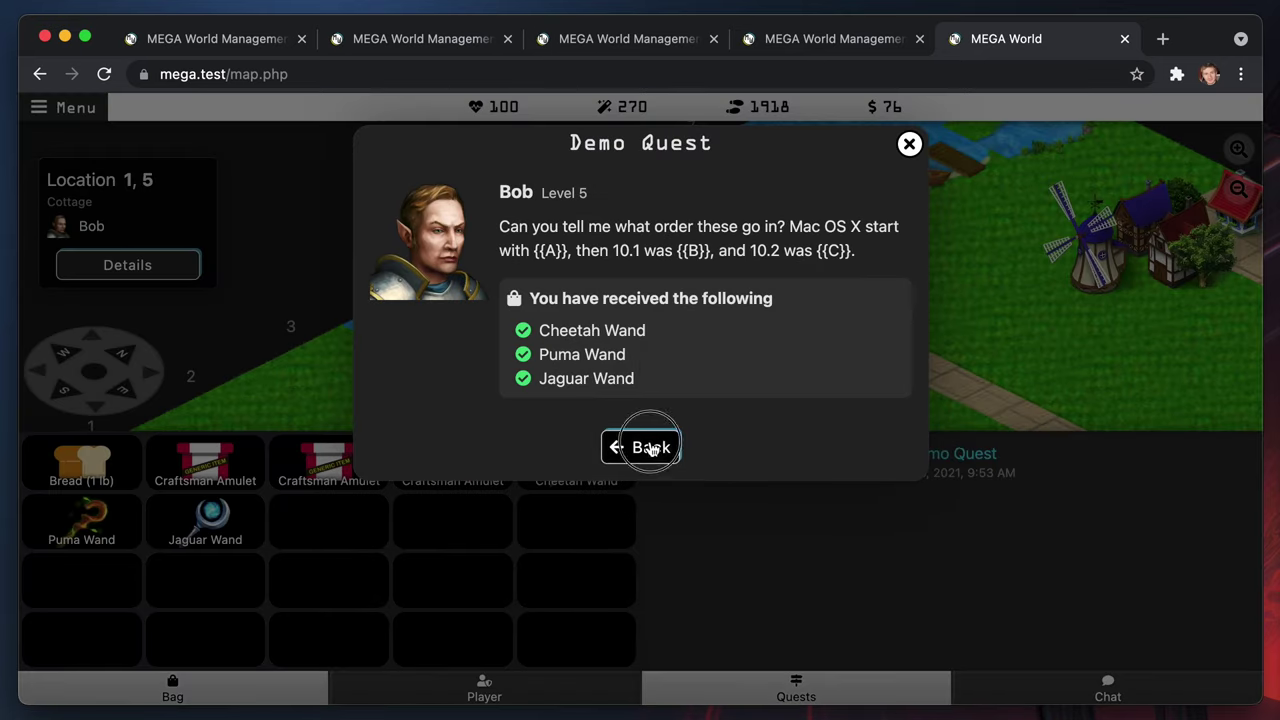
Complete the Demo Quest by answering True for the Oslo statement and False for the Finland statement, submit, and close the dialog
click(581, 510)
click(621, 341)
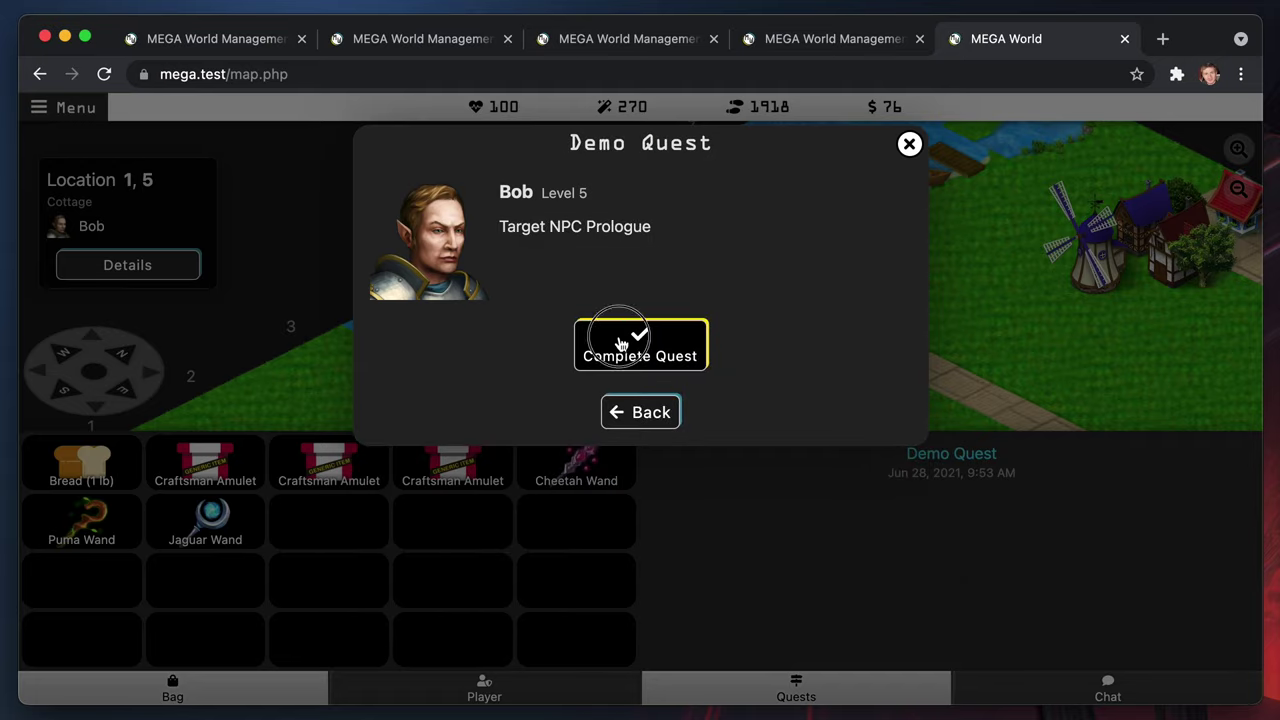
click(580, 368)
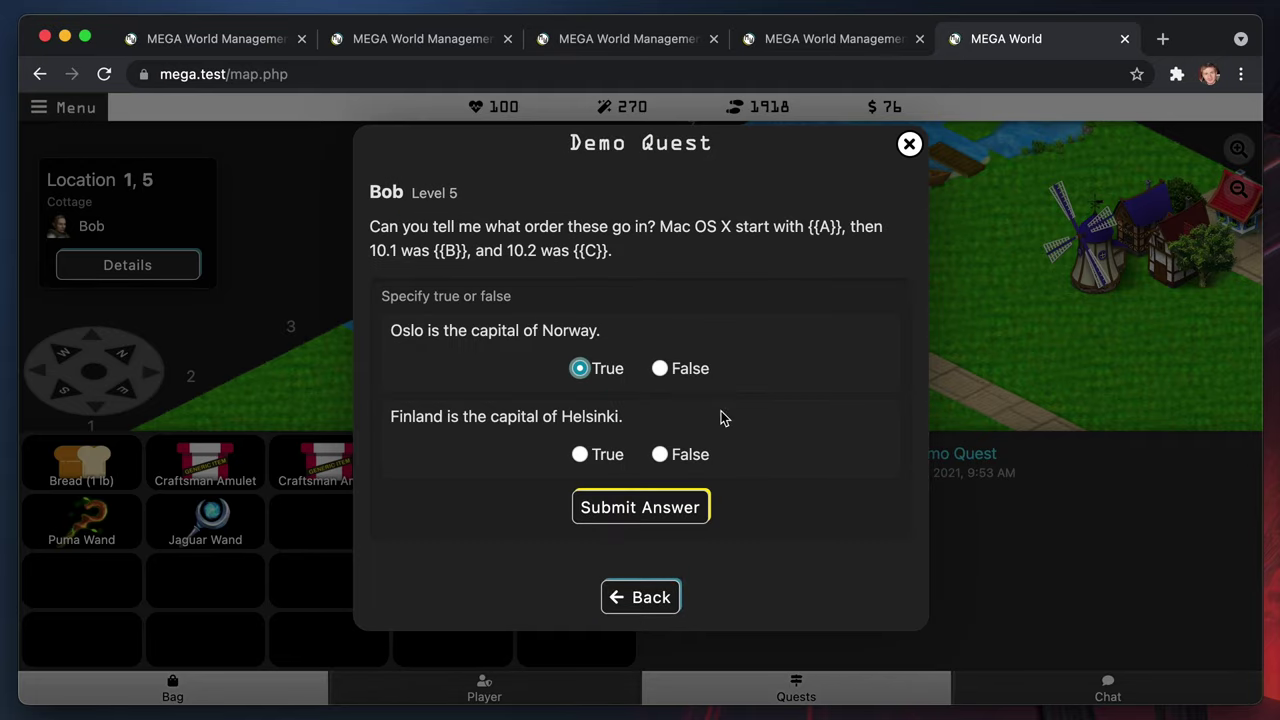
click(686, 456)
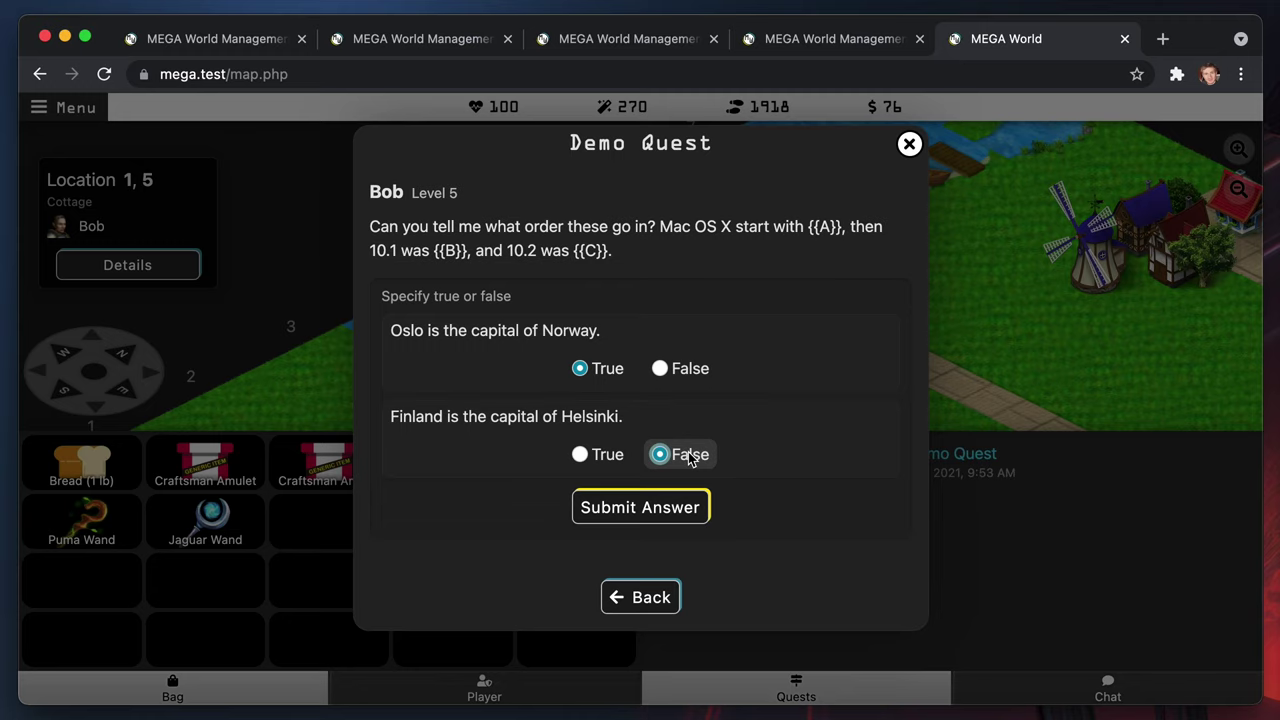
click(642, 512)
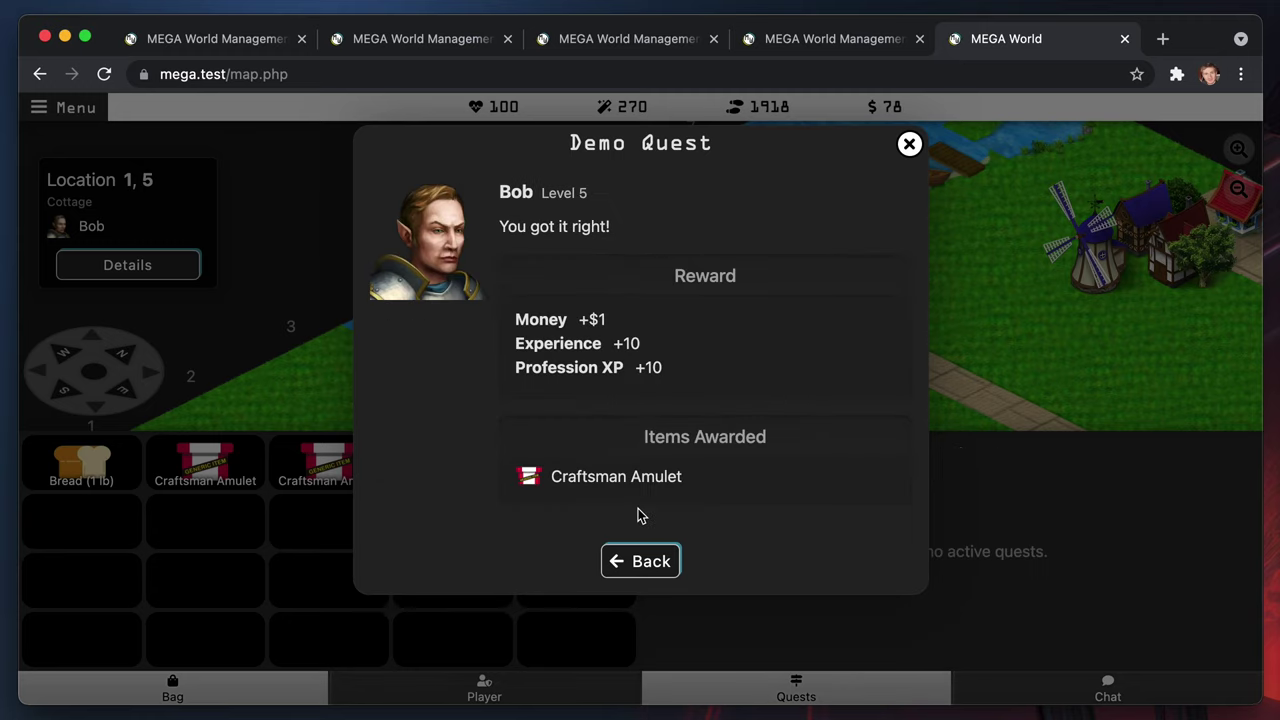
click(995, 353)
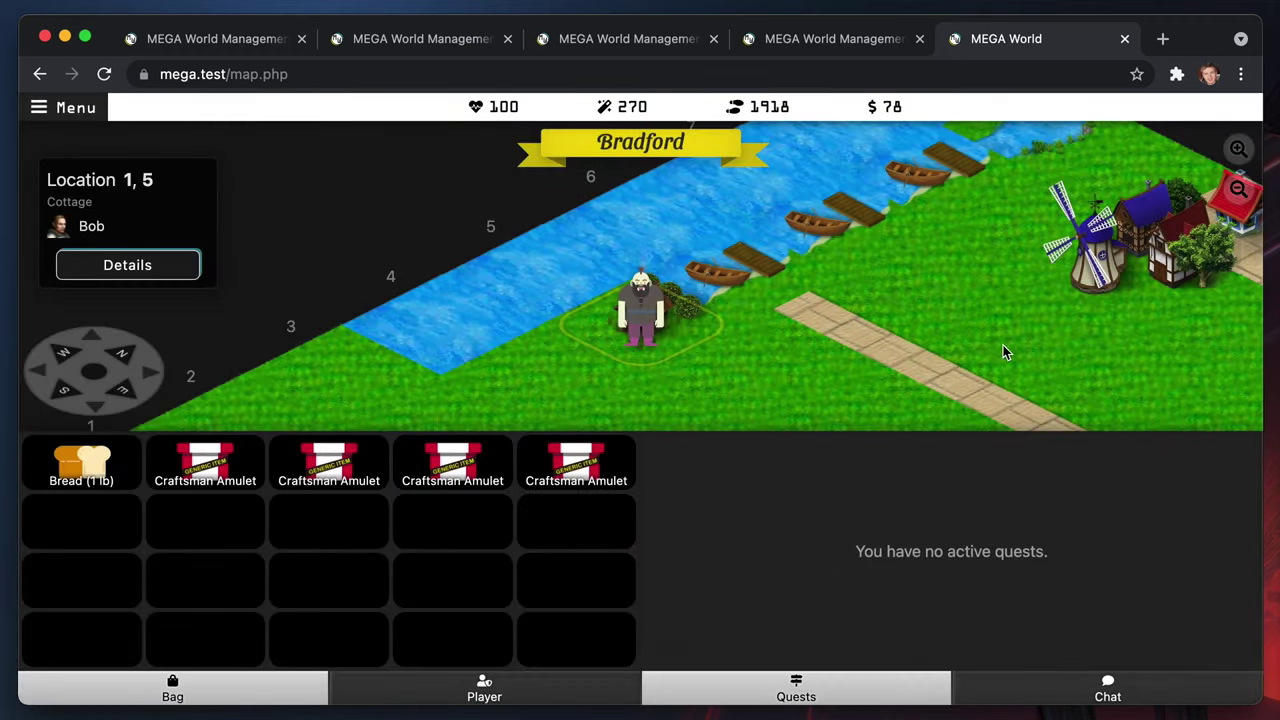
Switch to the Players management page, examine the test player's location, money, professions, quests and items, and close the record
click(215, 39)
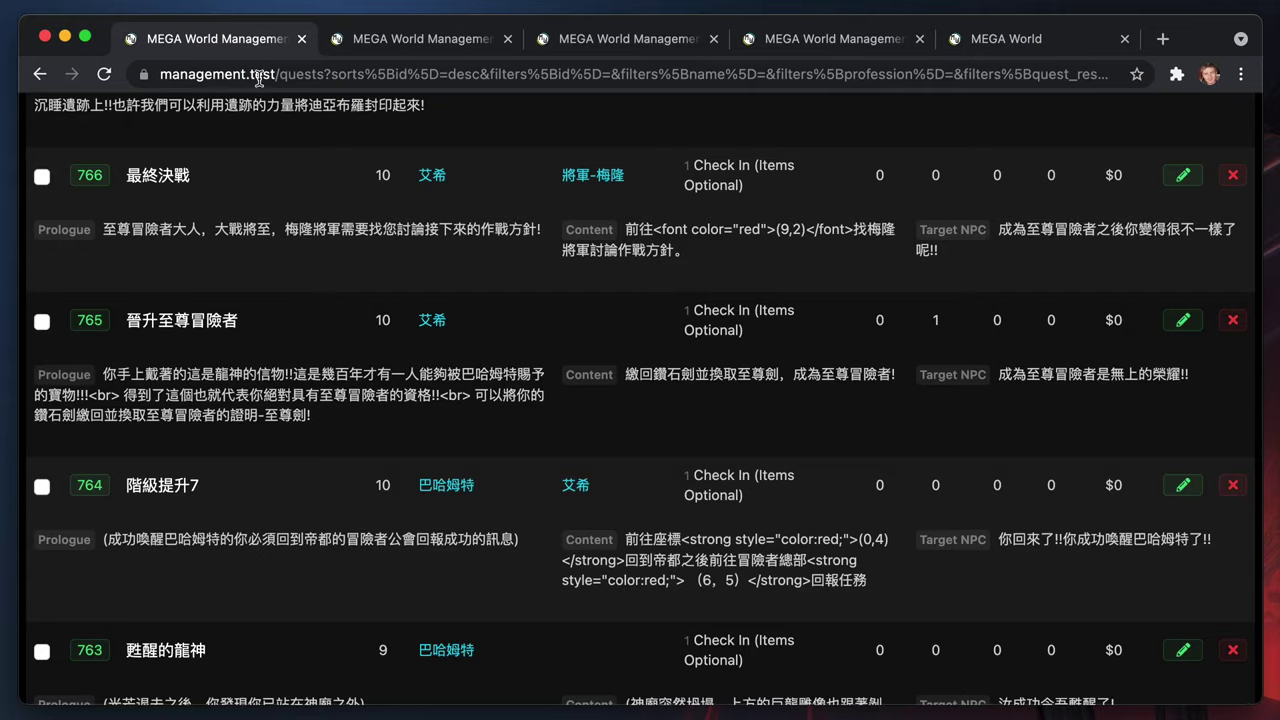
click(427, 40)
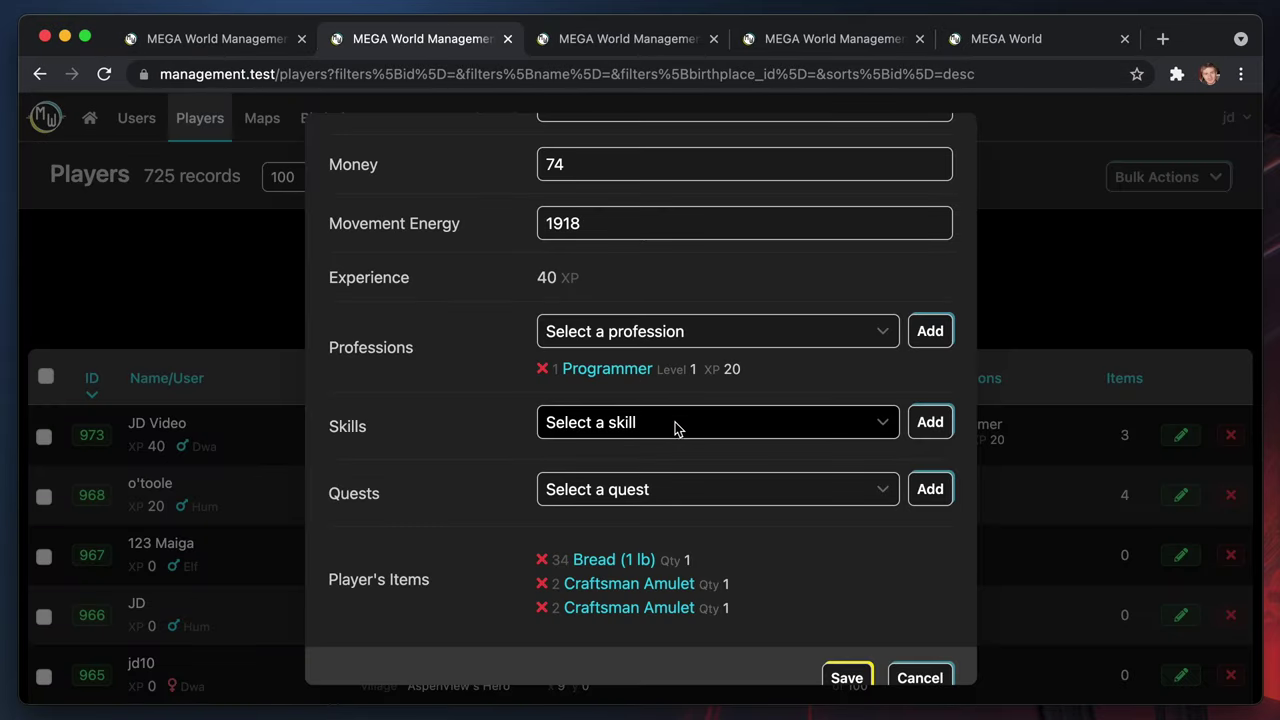
scroll(668, 421, up, 2)
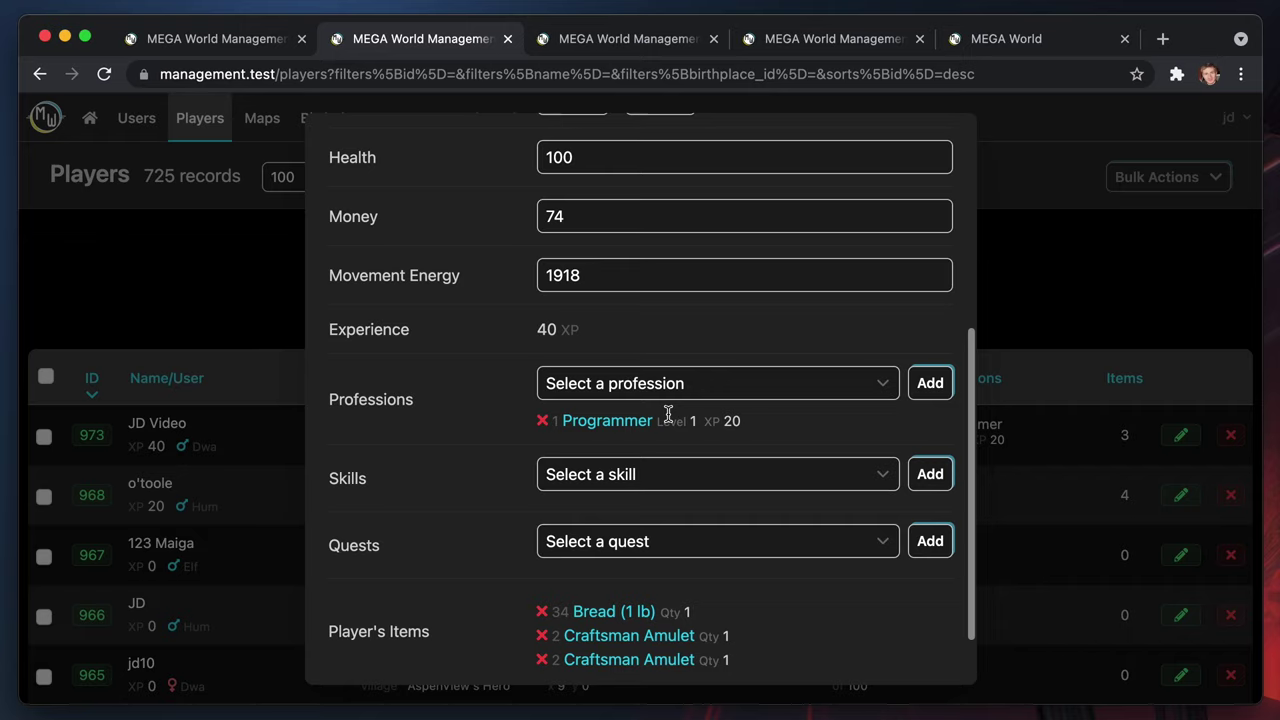
scroll(668, 414, up, 4)
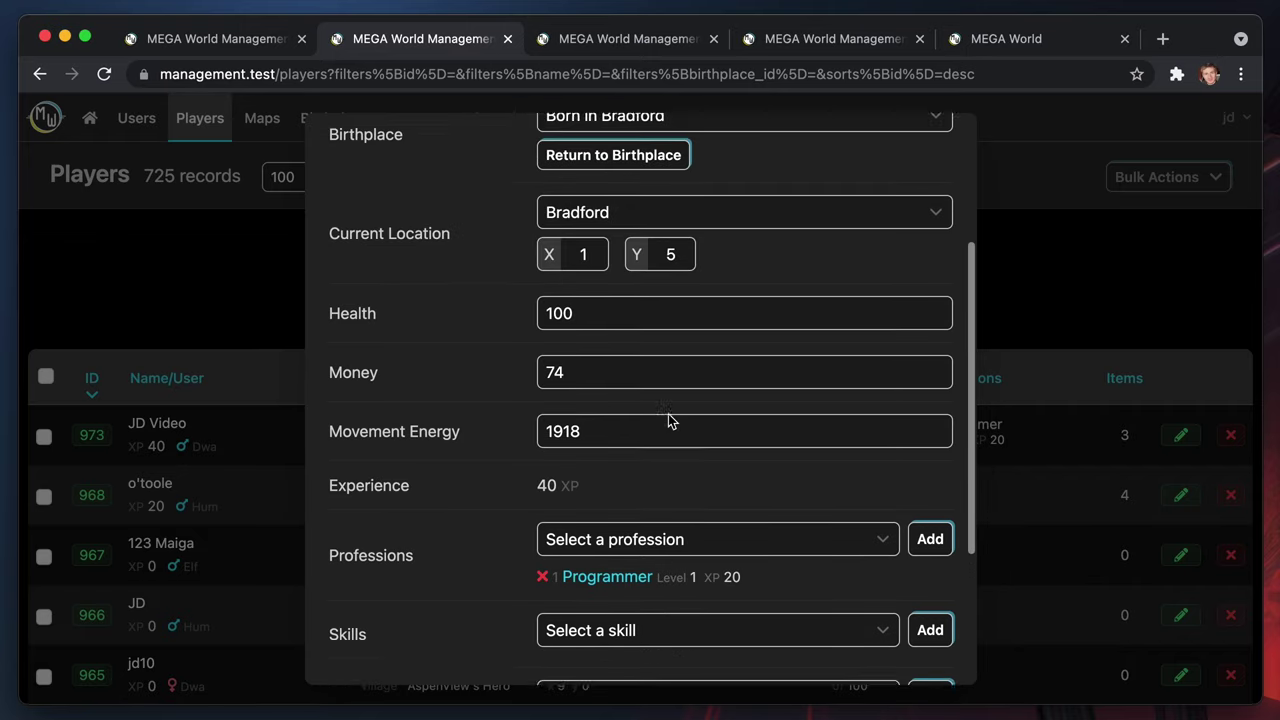
scroll(668, 414, up, 2)
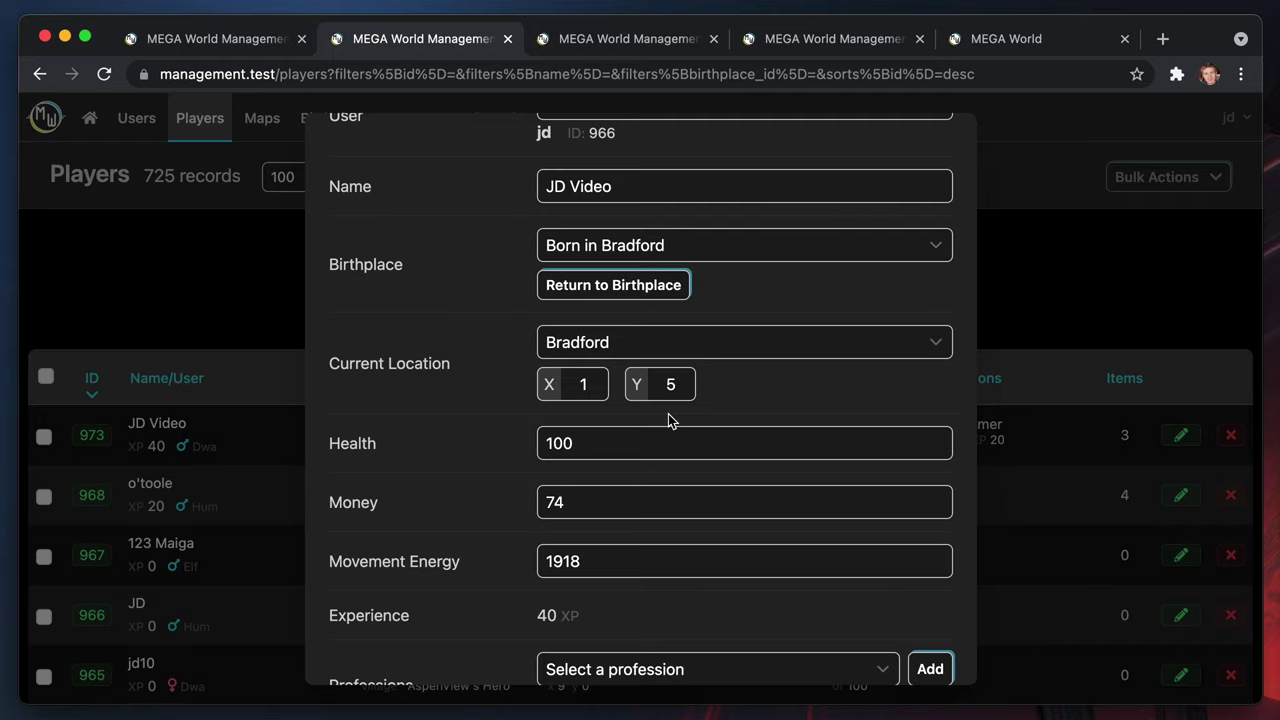
scroll(668, 421, up, 2)
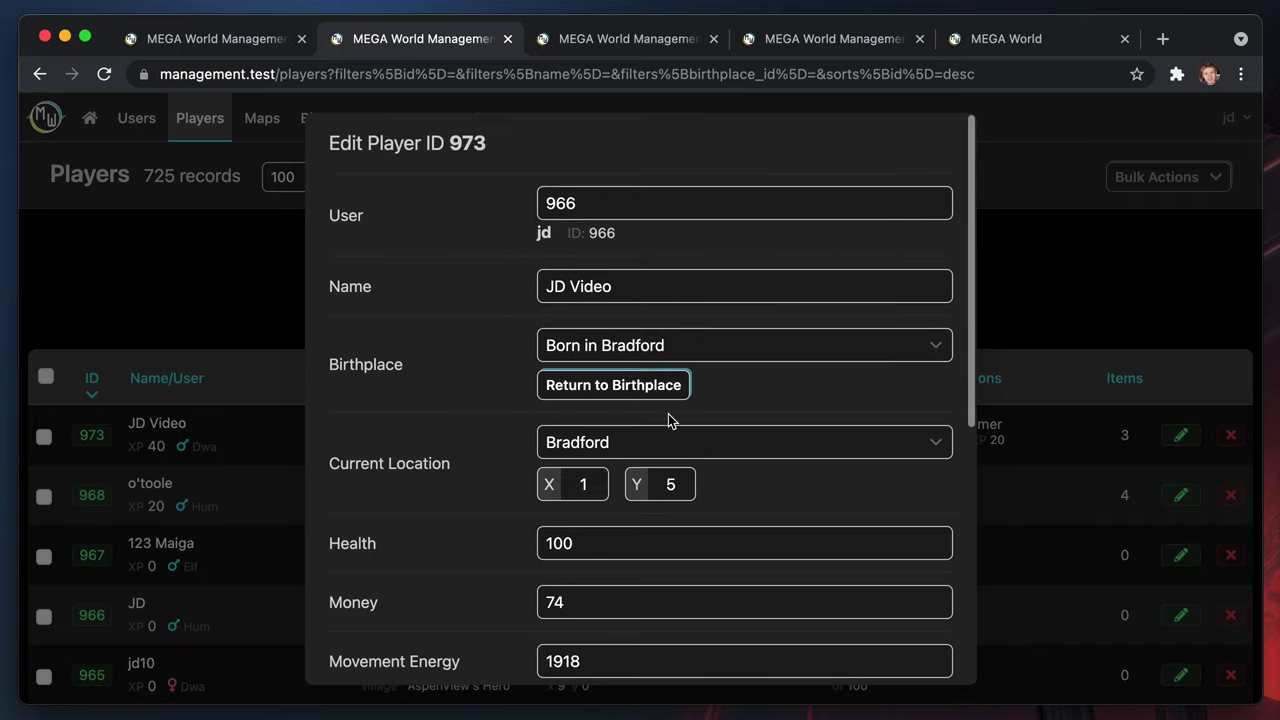
scroll(677, 431, down, 4)
scroll(677, 431, down, 3)
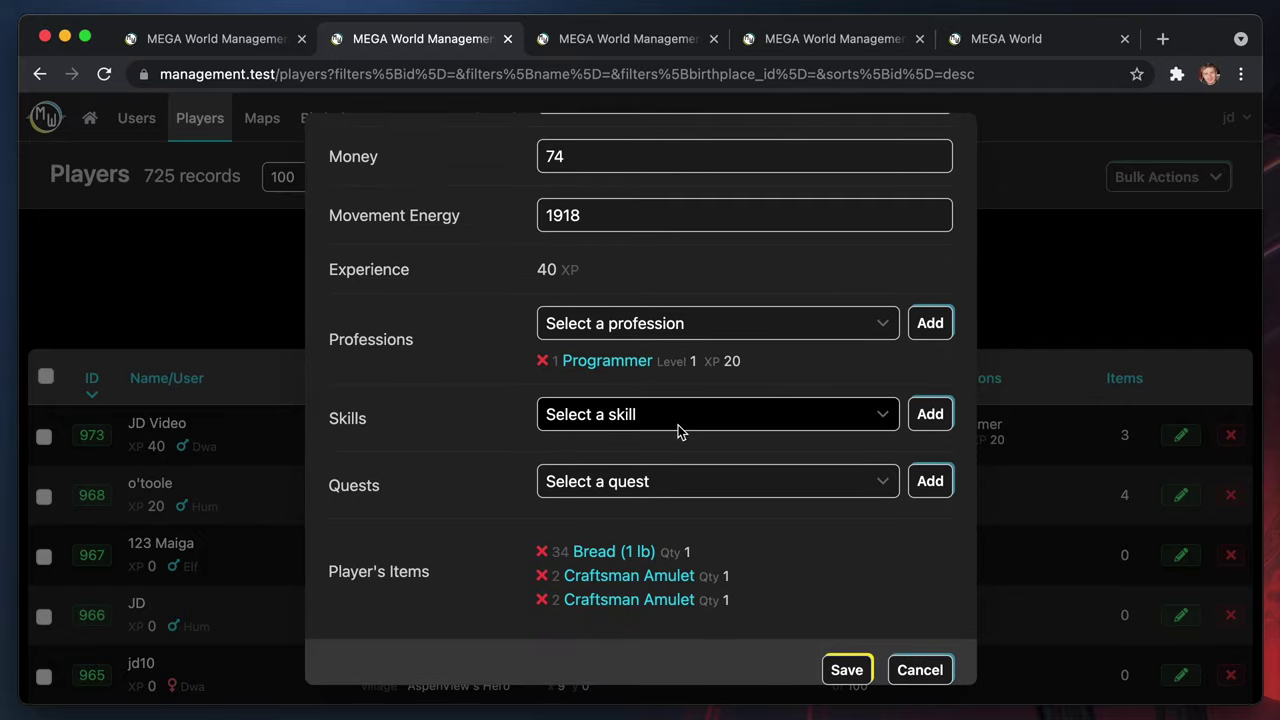
scroll(678, 426, up, 1)
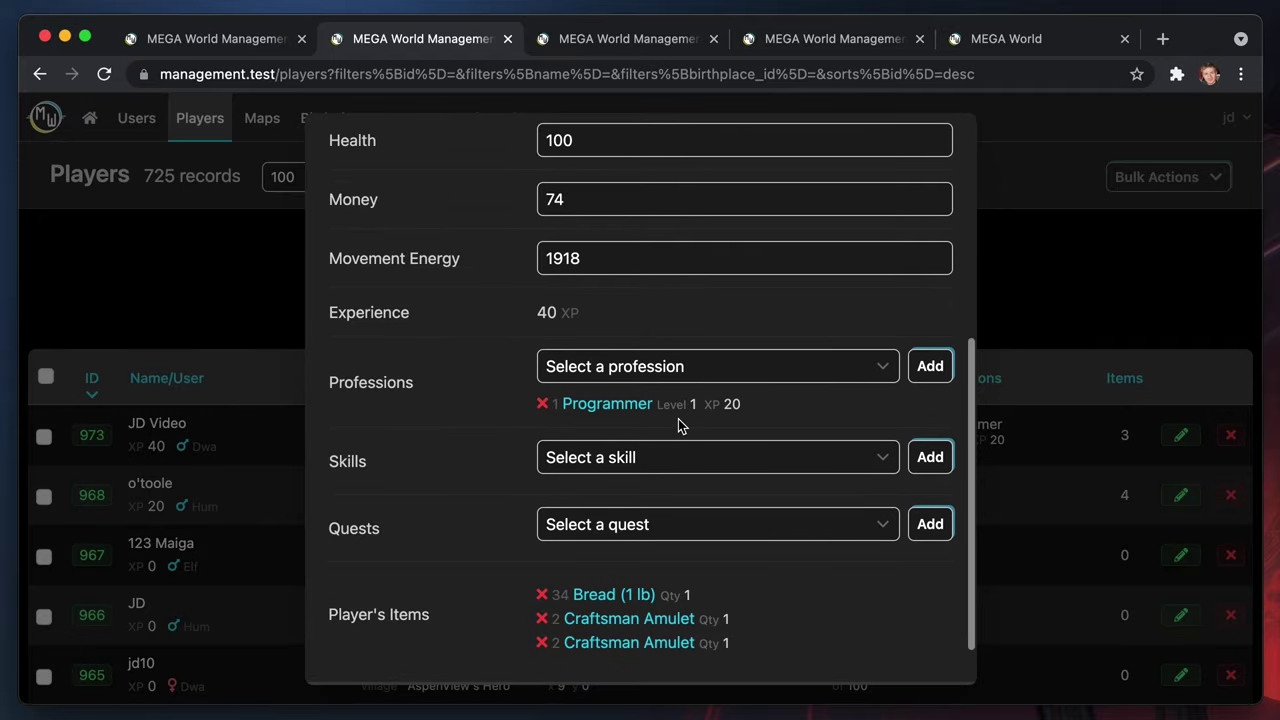
scroll(678, 426, up, 3)
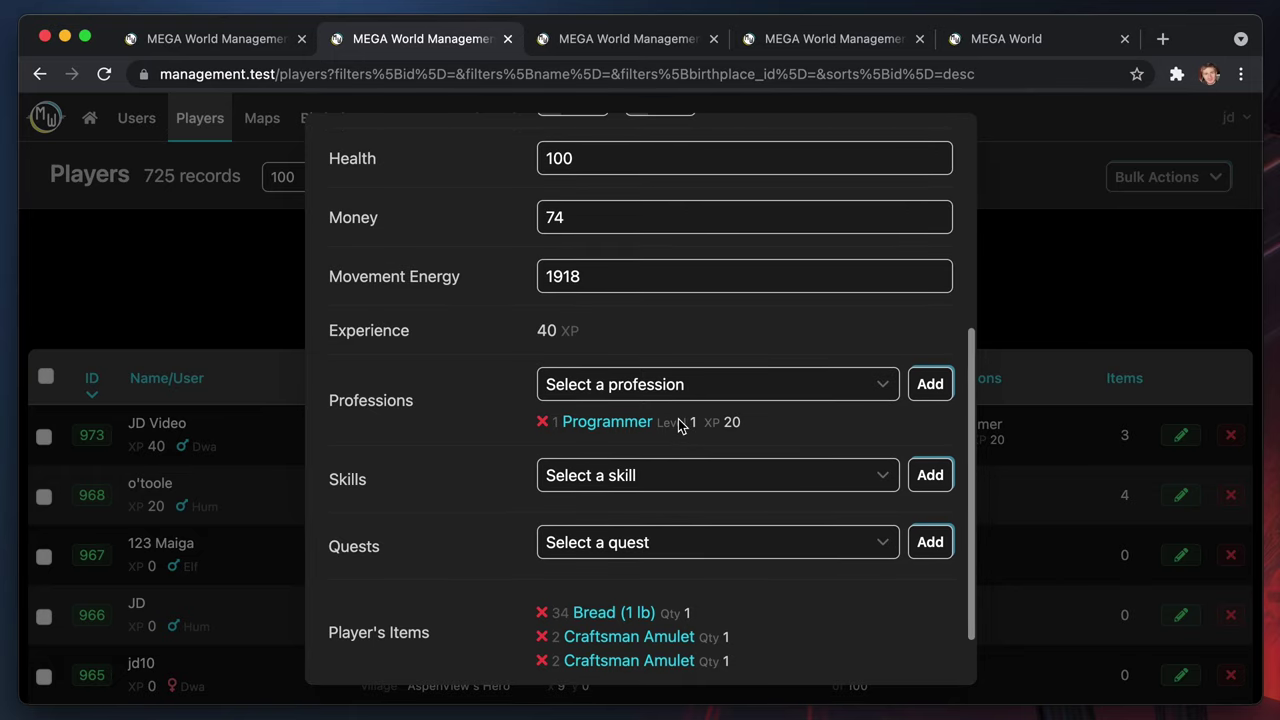
click(1064, 317)
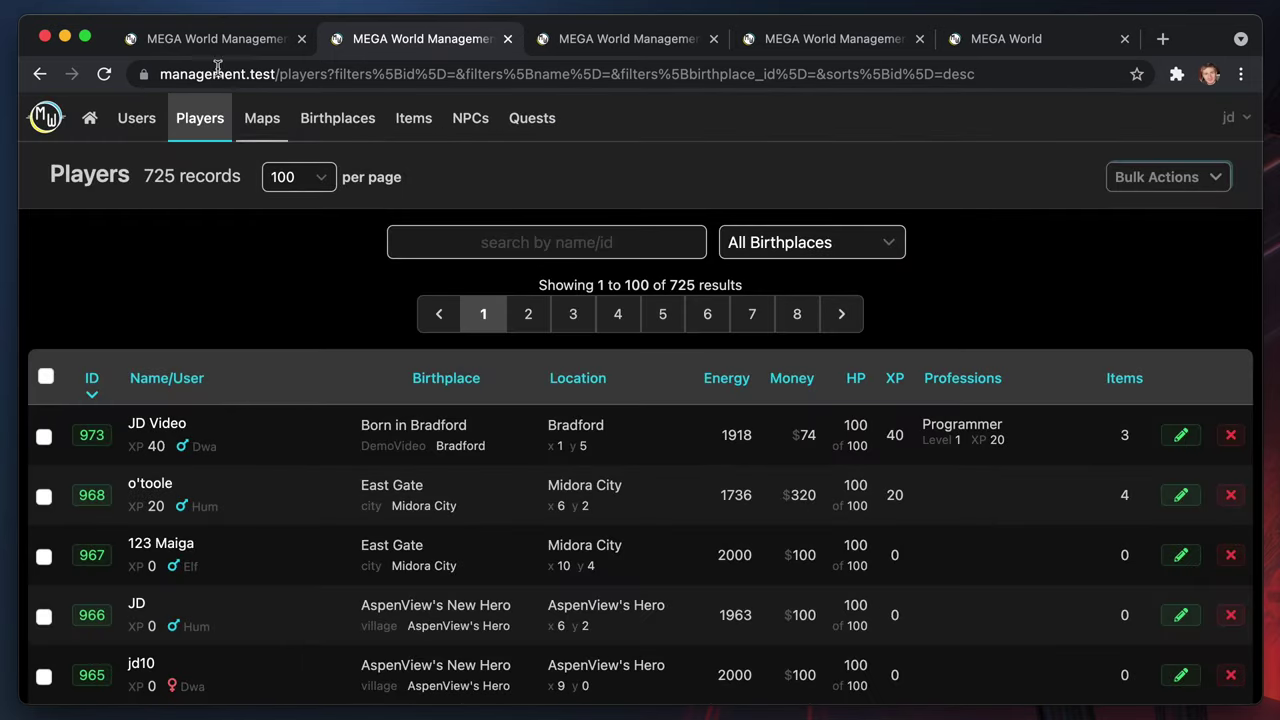
Return to the quests list and reopen the Demo Quest for editing at its correct response data
click(212, 38)
scroll(675, 175, up, 20)
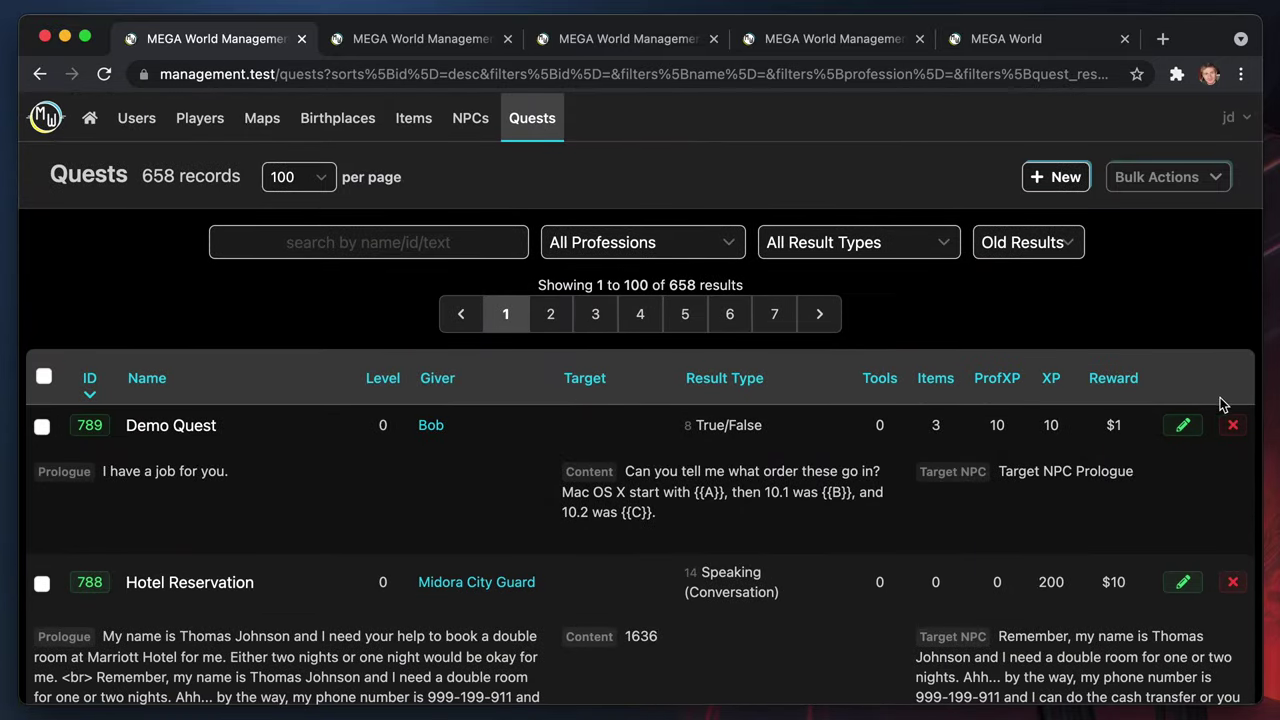
click(1183, 426)
scroll(674, 598, down, 10)
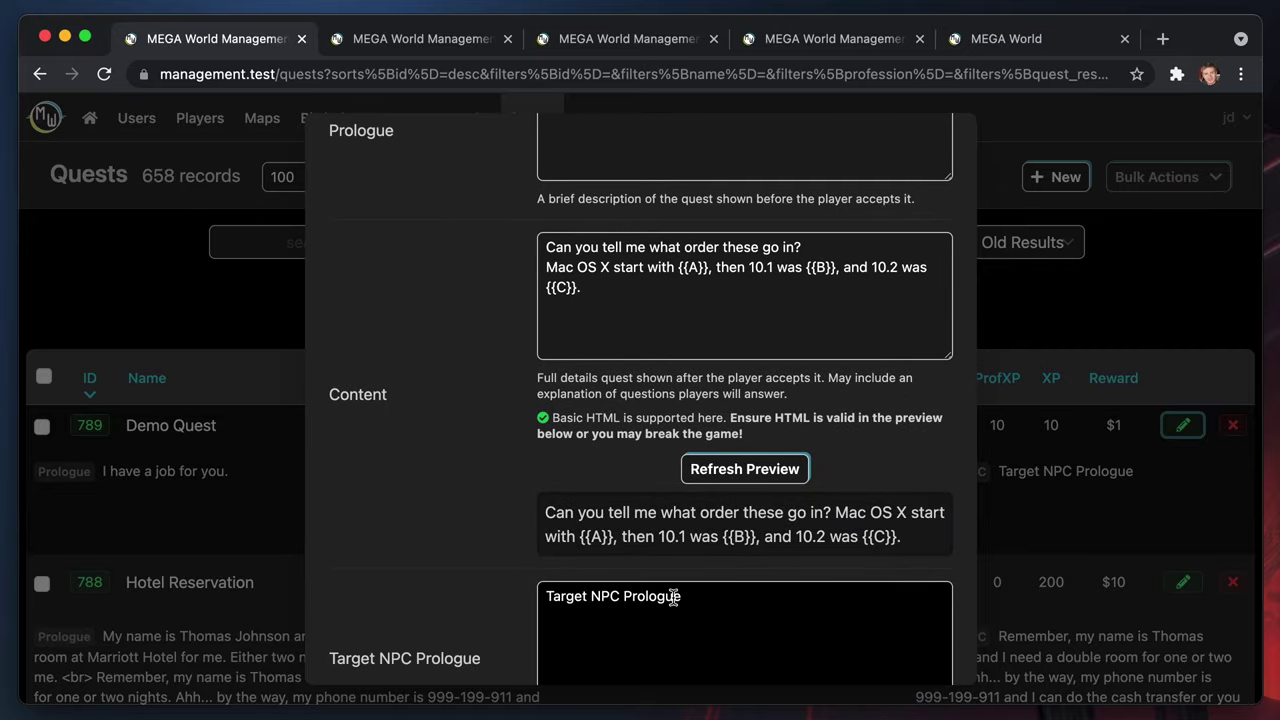
scroll(674, 598, down, 15)
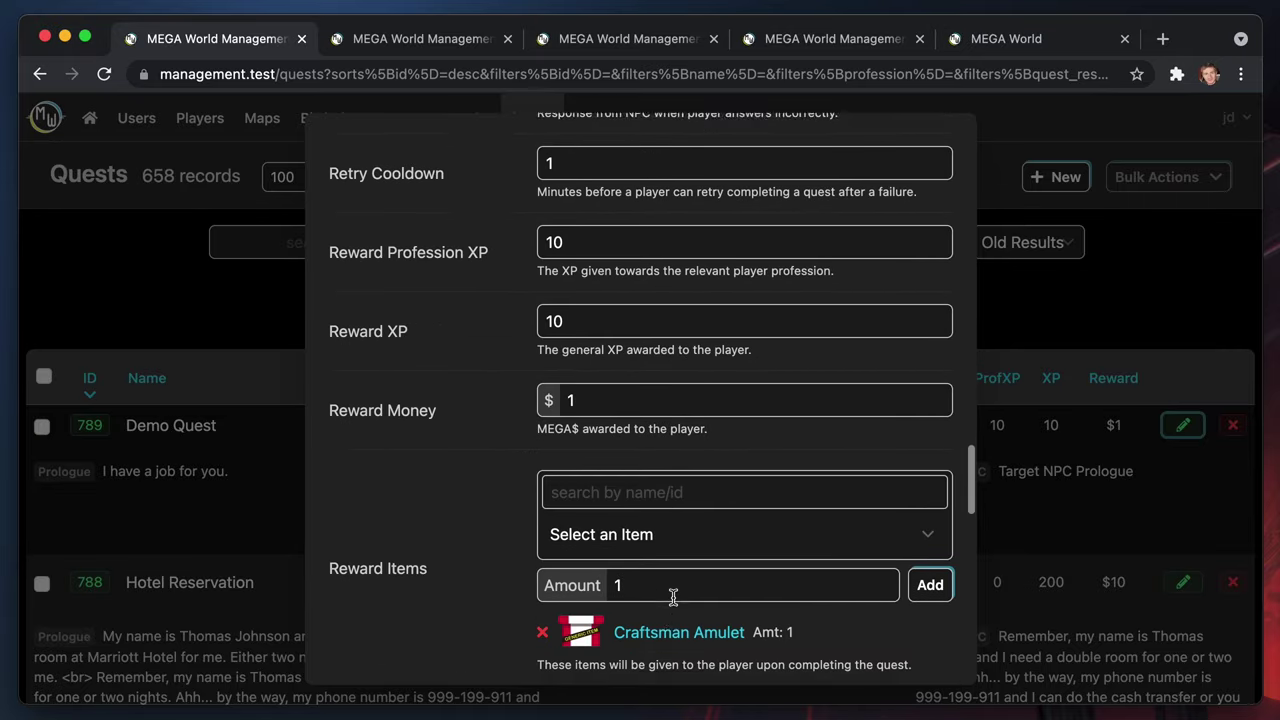
scroll(749, 340, down, 15)
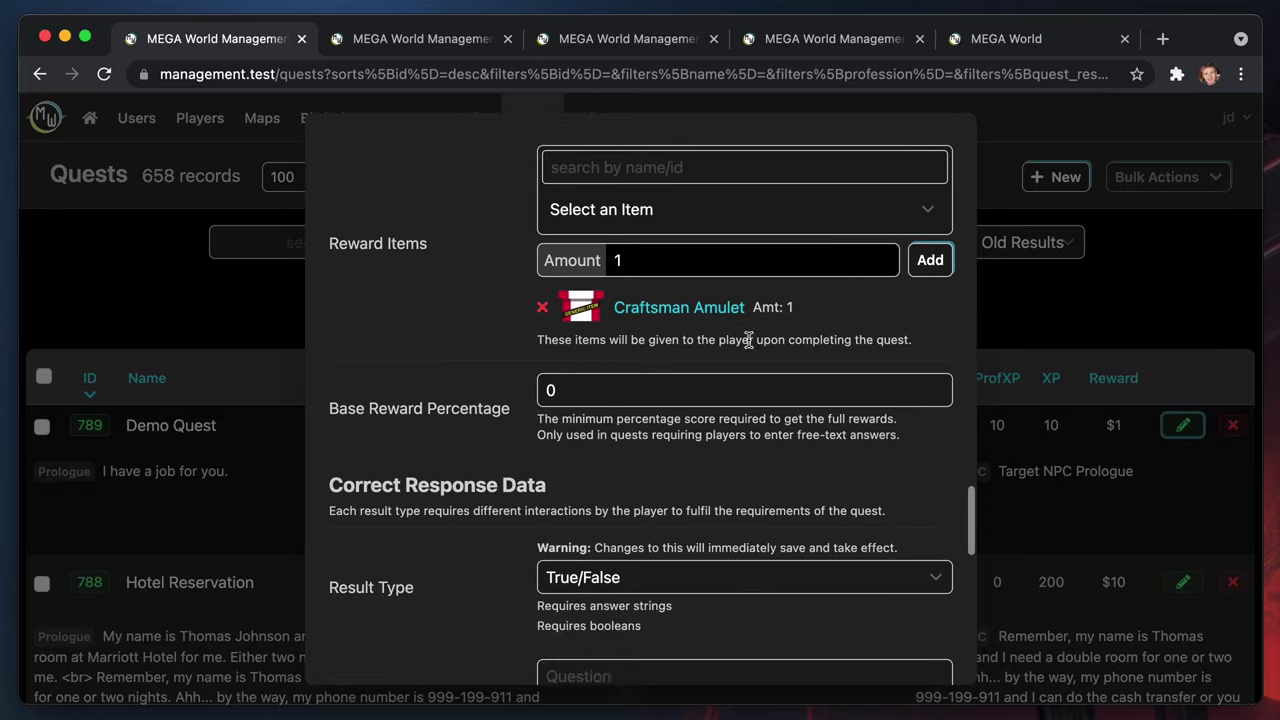
scroll(747, 341, up, 10)
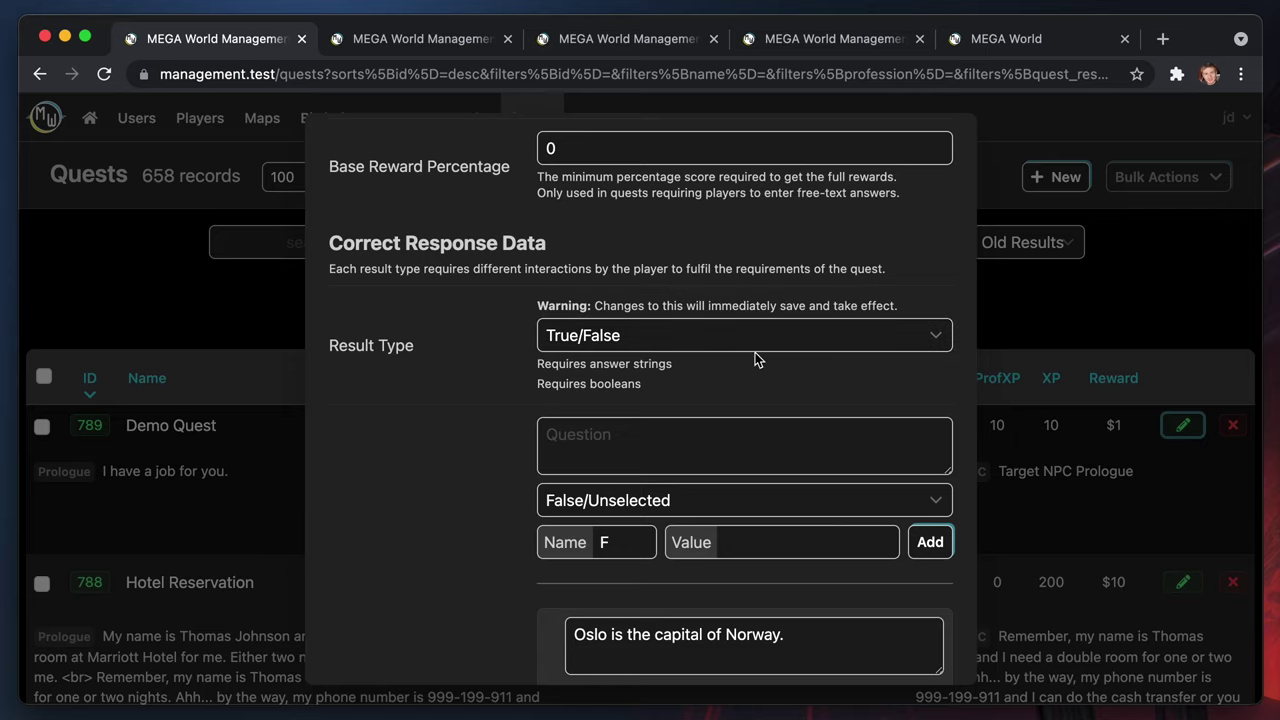
Try the Choose One and Choose Multiple result types on the Demo Quest to compare their answer fields
click(750, 343)
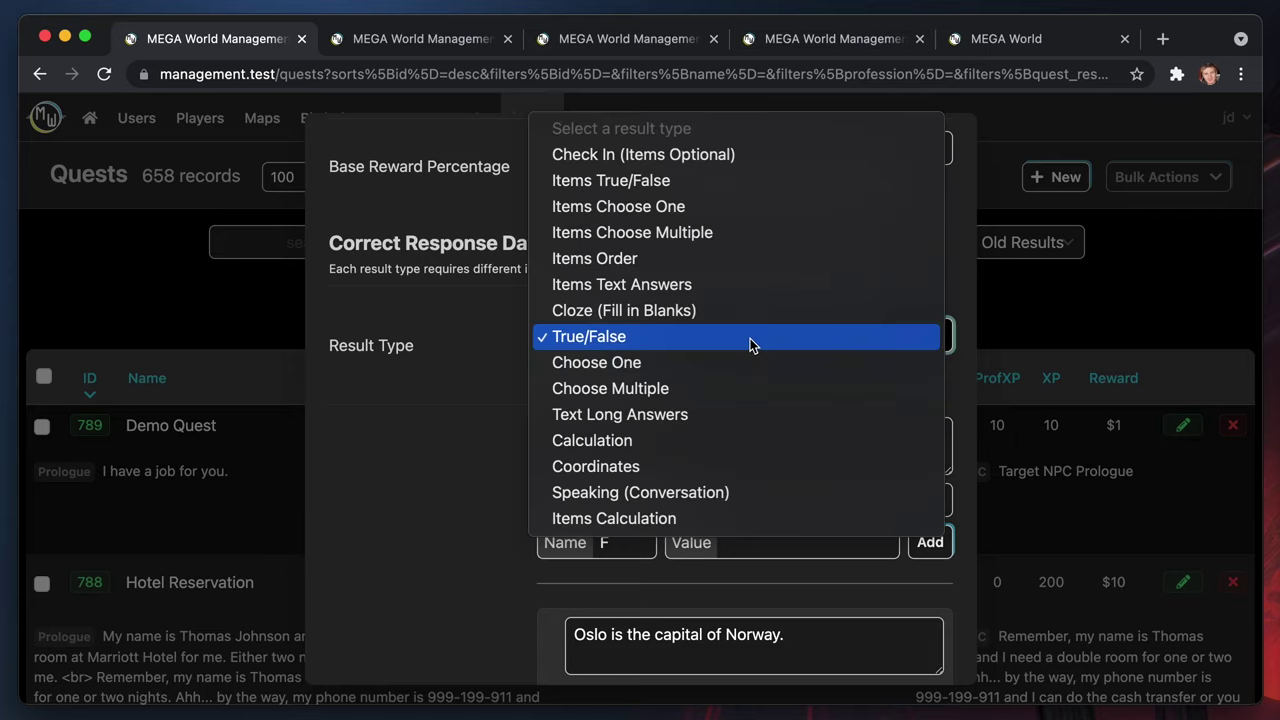
click(665, 362)
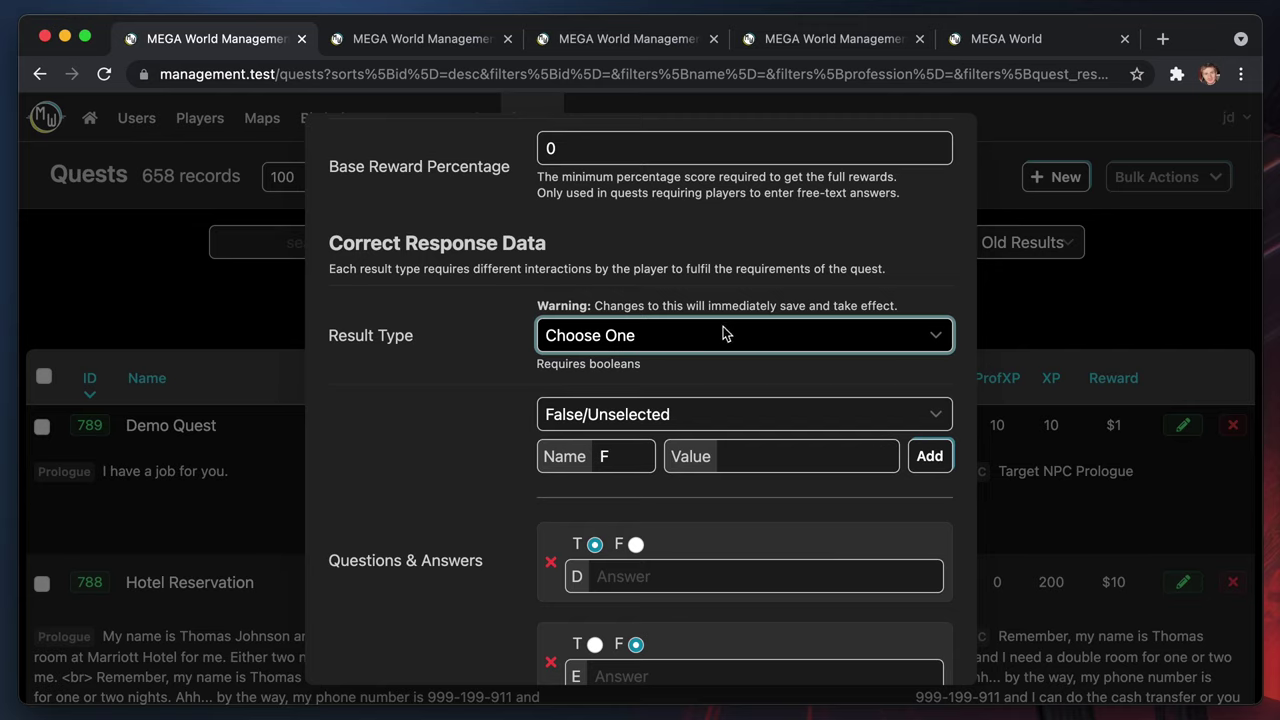
click(770, 464)
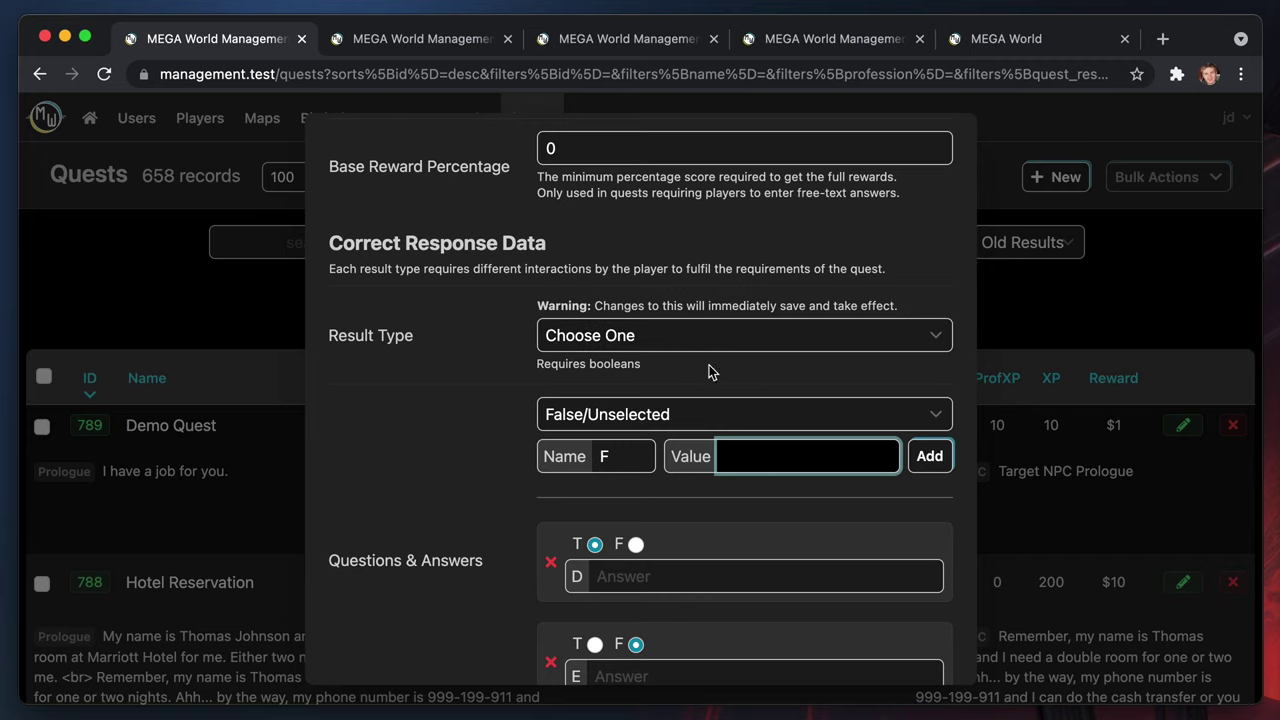
click(668, 338)
click(677, 363)
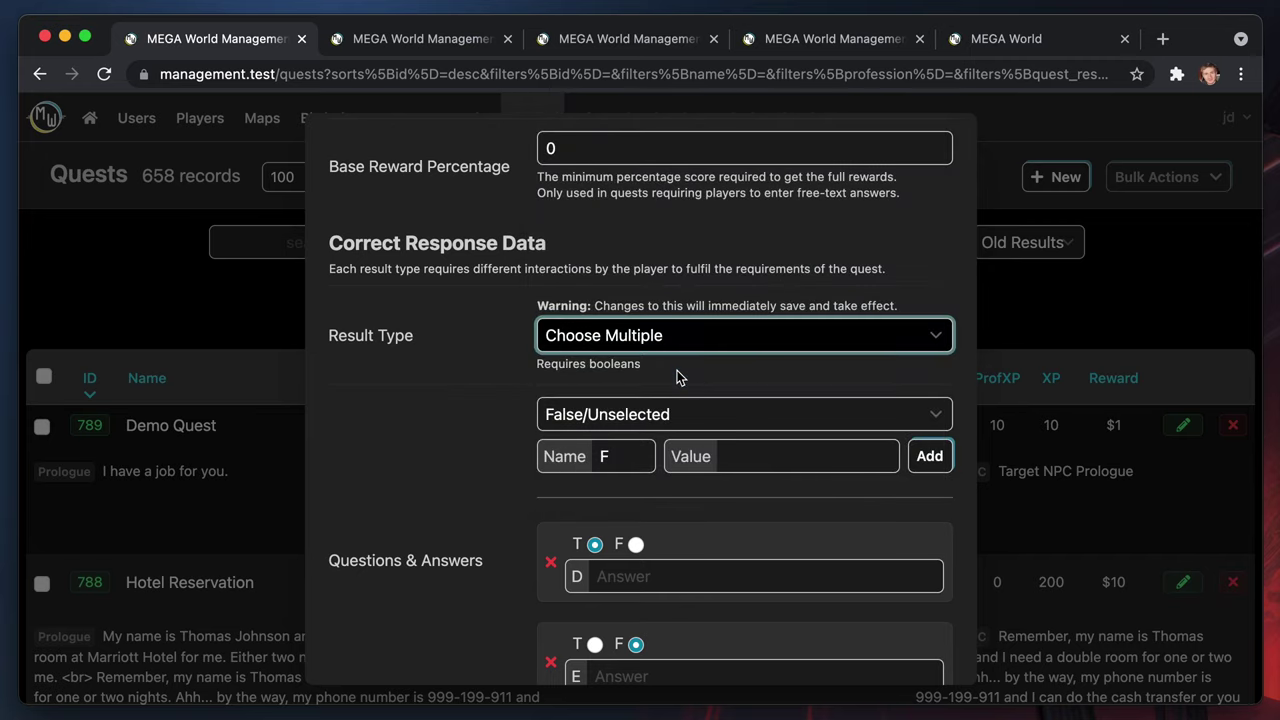
Set the Demo Quest's result type to Text Long Answers and place the cursor in the empty new-question field
click(716, 340)
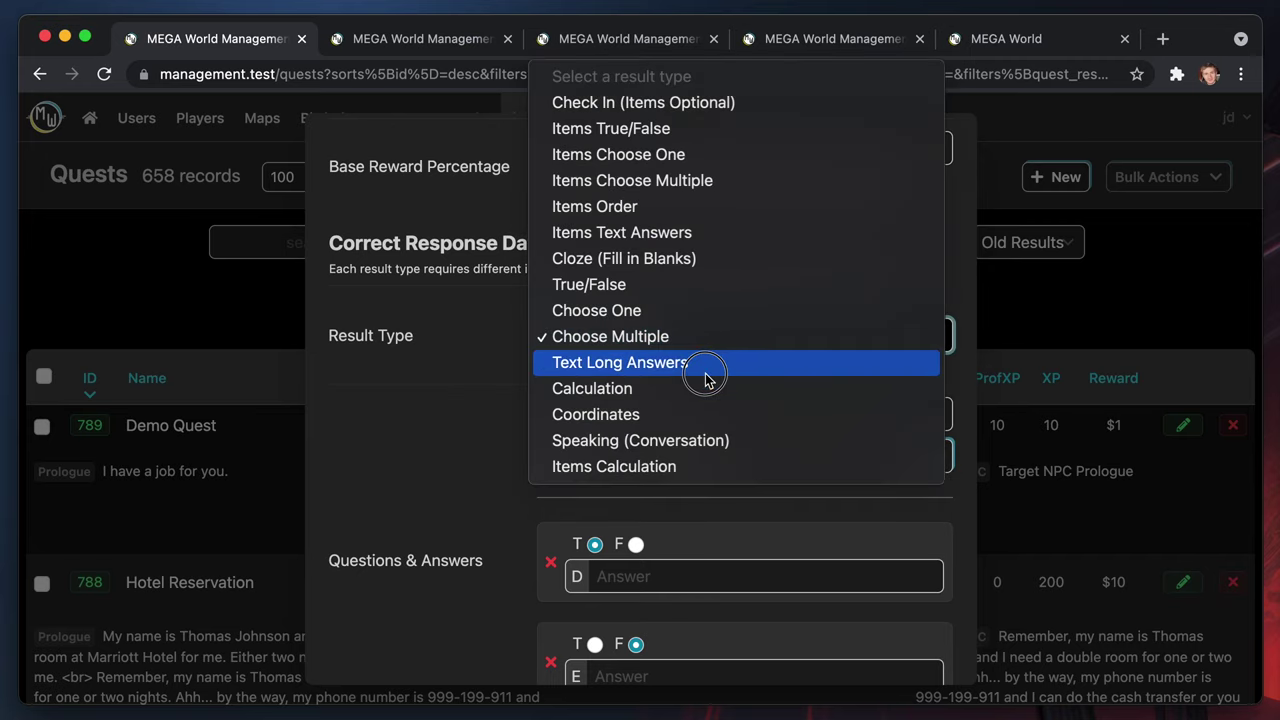
click(705, 373)
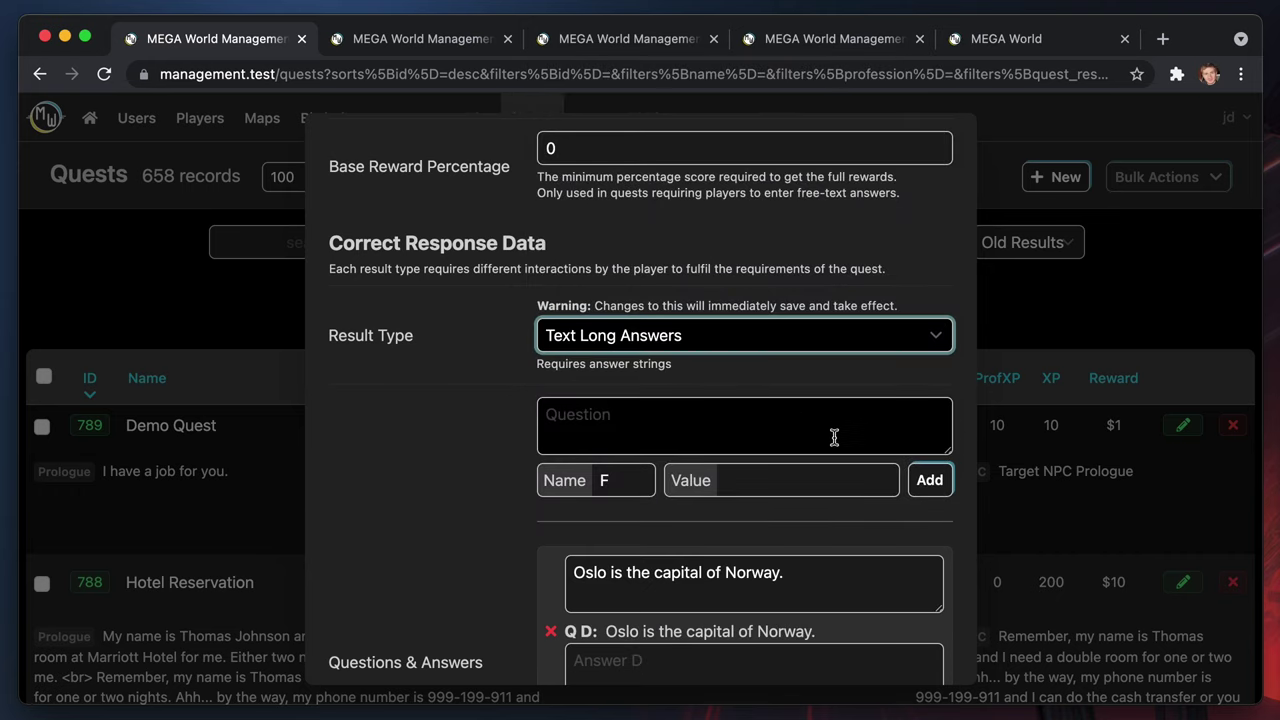
click(782, 412)
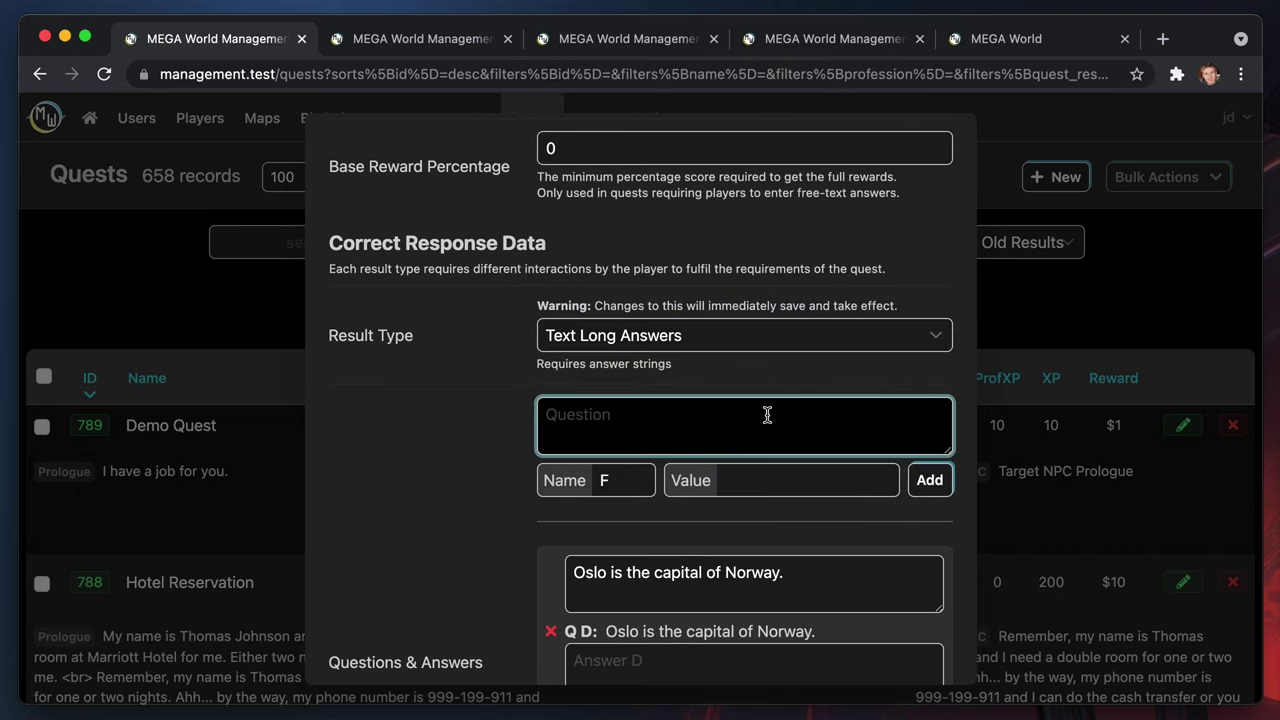
Try a multi-line sample answer of "asdf" text for the Oslo question, and clear it again
click(763, 480)
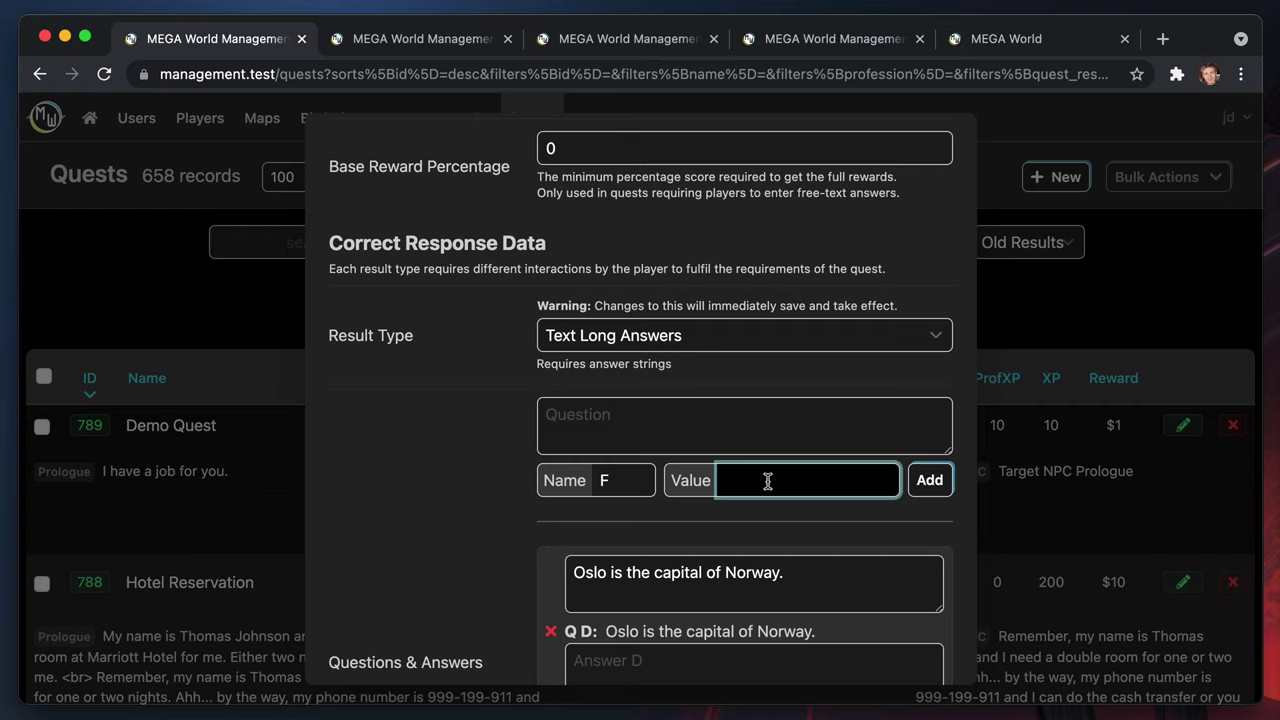
scroll(783, 499, down, 3)
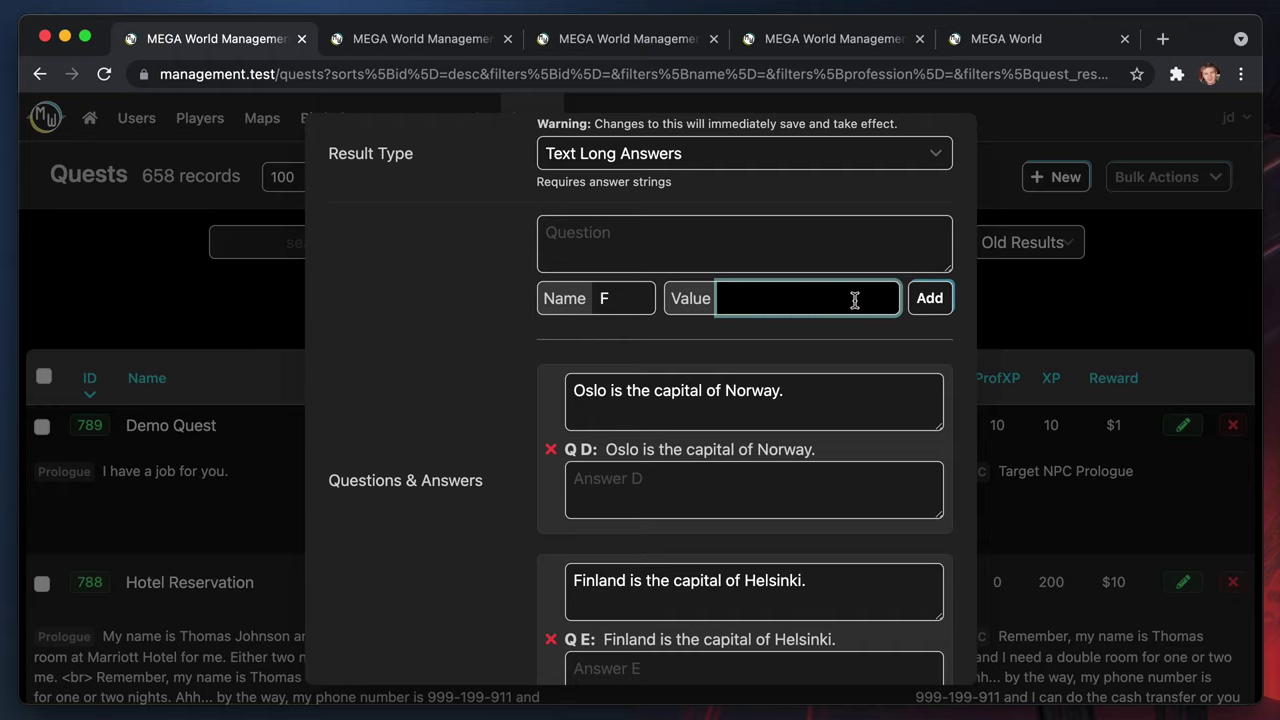
click(922, 300)
click(794, 477)
text(asd)
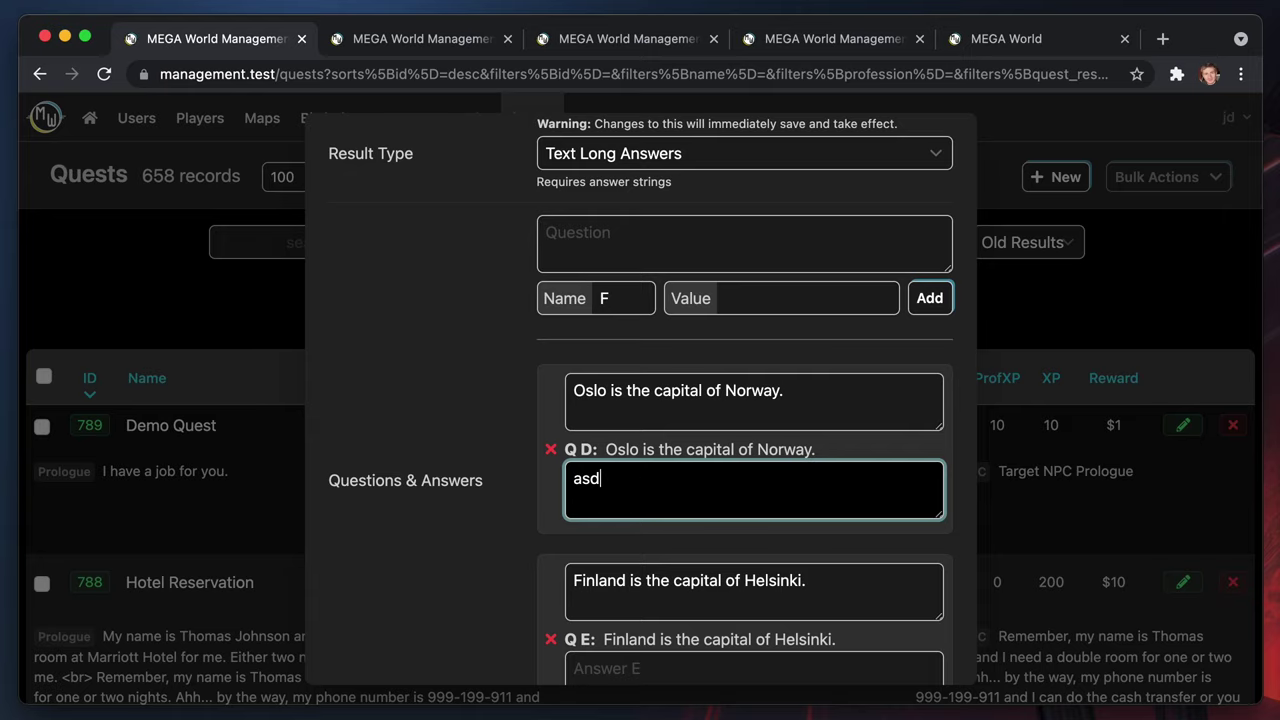
text(f asdf)
key(Return)
text(asd)
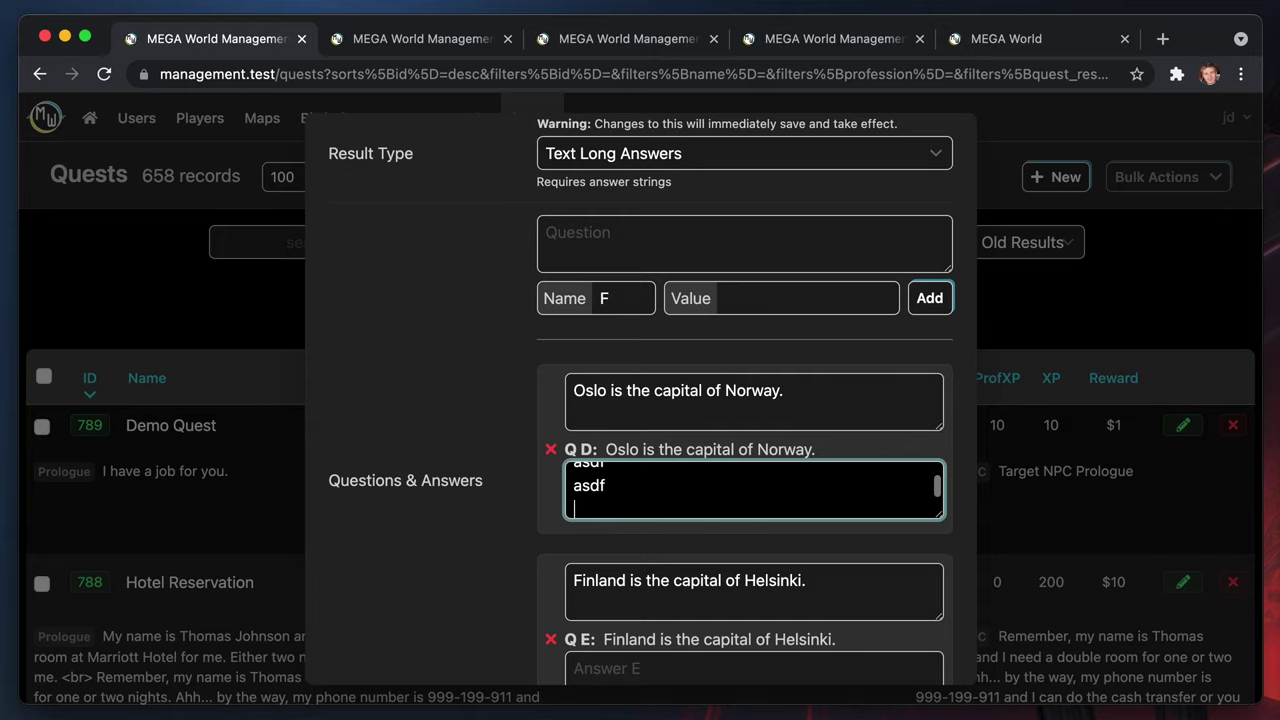
key(super+a)
key(BackSpace)
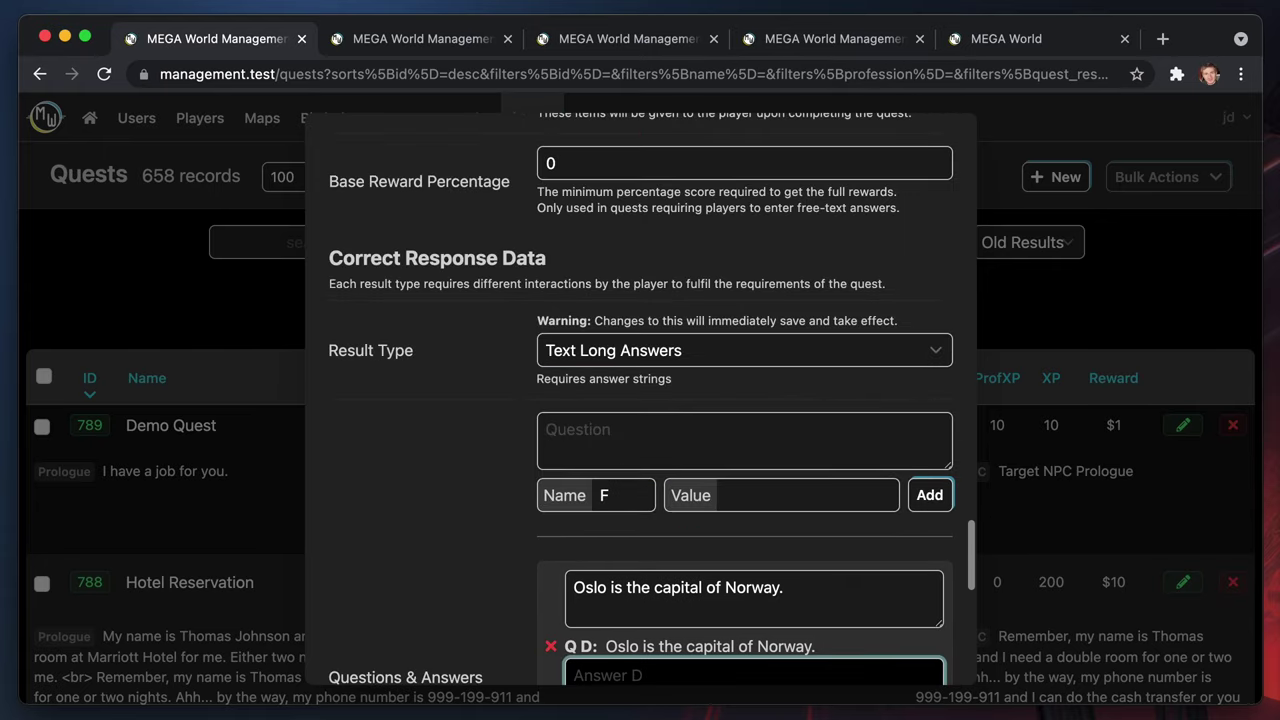
Set the Demo Quest's result type to Calculation and examine the example equation in its answer instructions
click(708, 274)
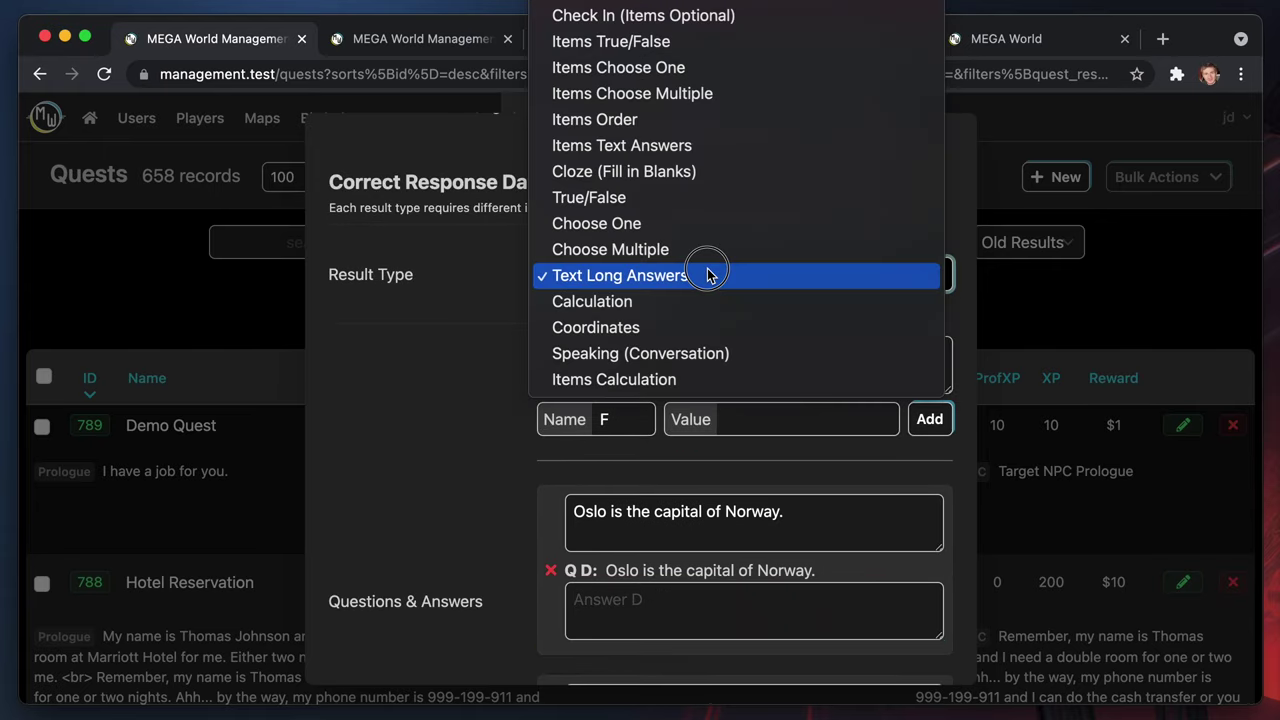
click(696, 300)
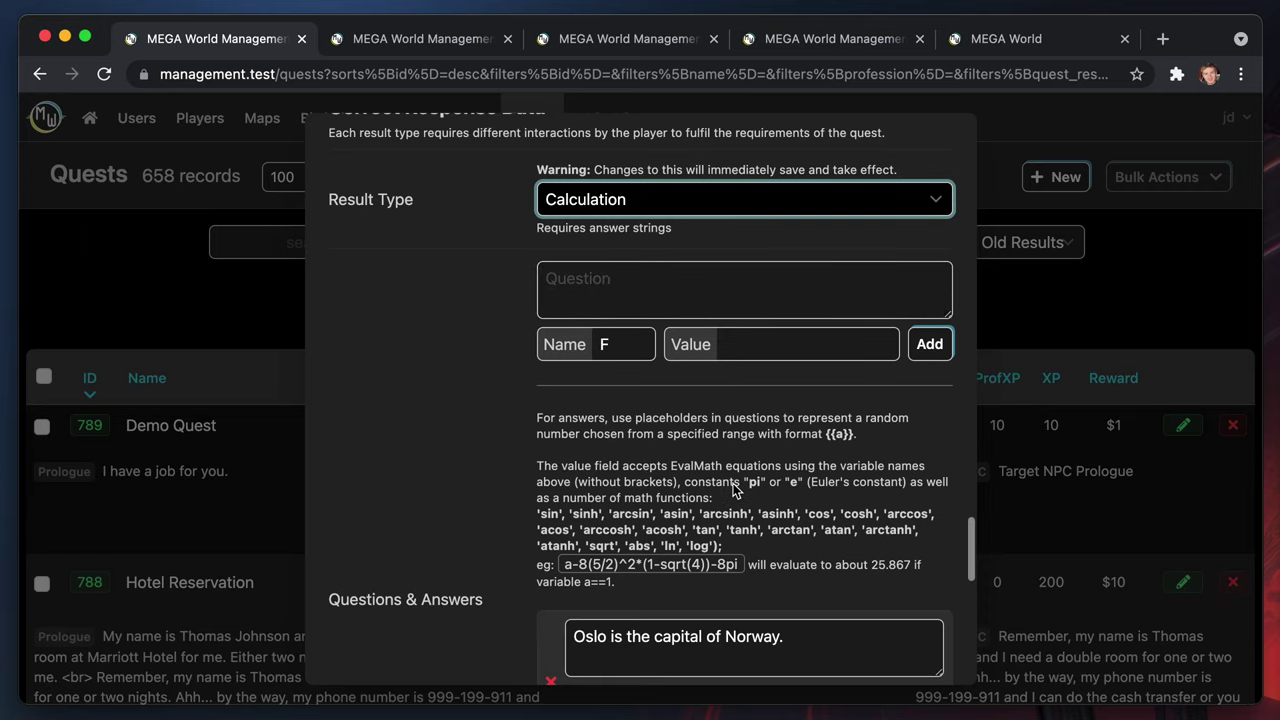
scroll(749, 420, down, 3)
drag(565, 426, 738, 427)
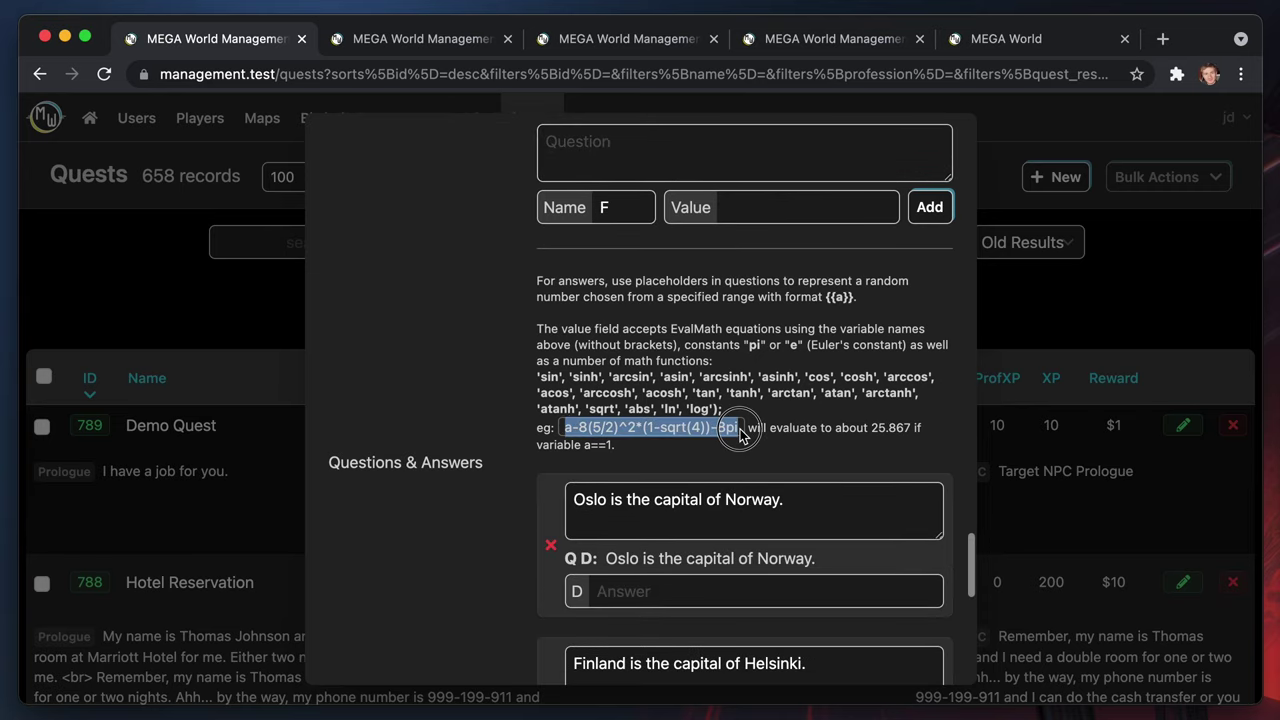
click(600, 430)
drag(566, 428, 740, 428)
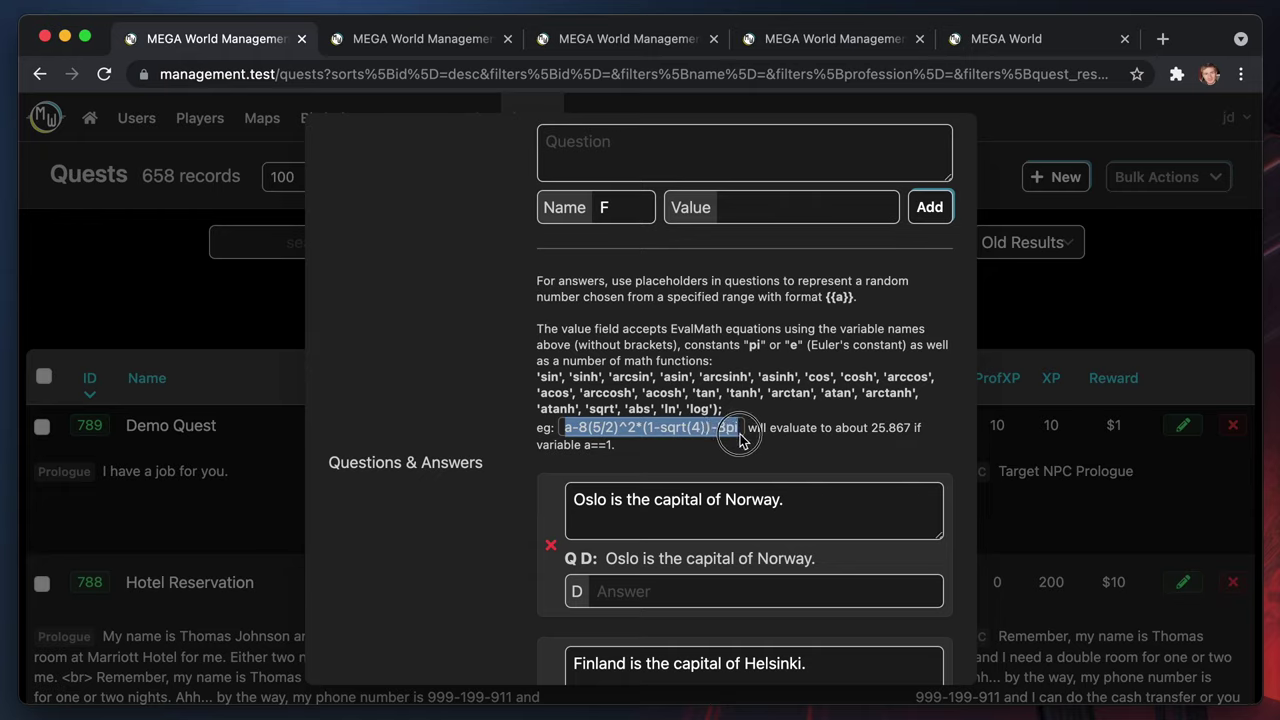
click(768, 427)
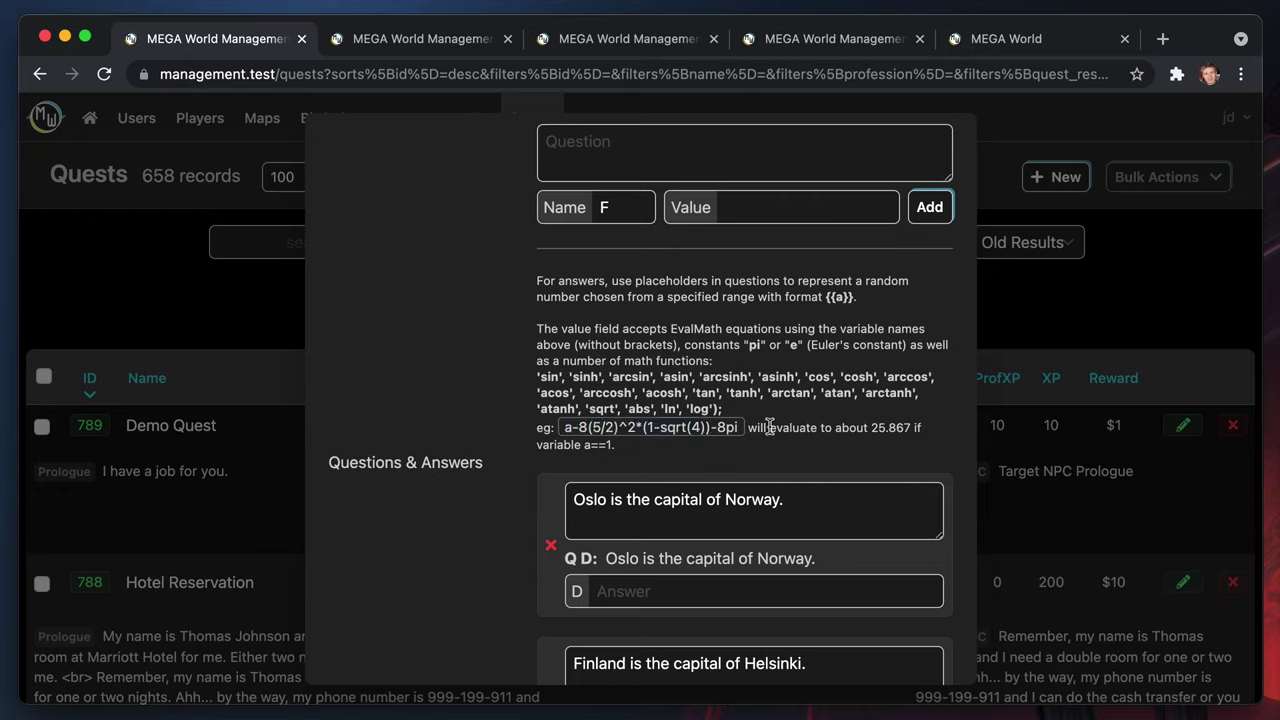
Replace the Oslo question's text with the formula \[\sqrt4\] and enter 2 as its answer
drag(821, 505, 594, 500)
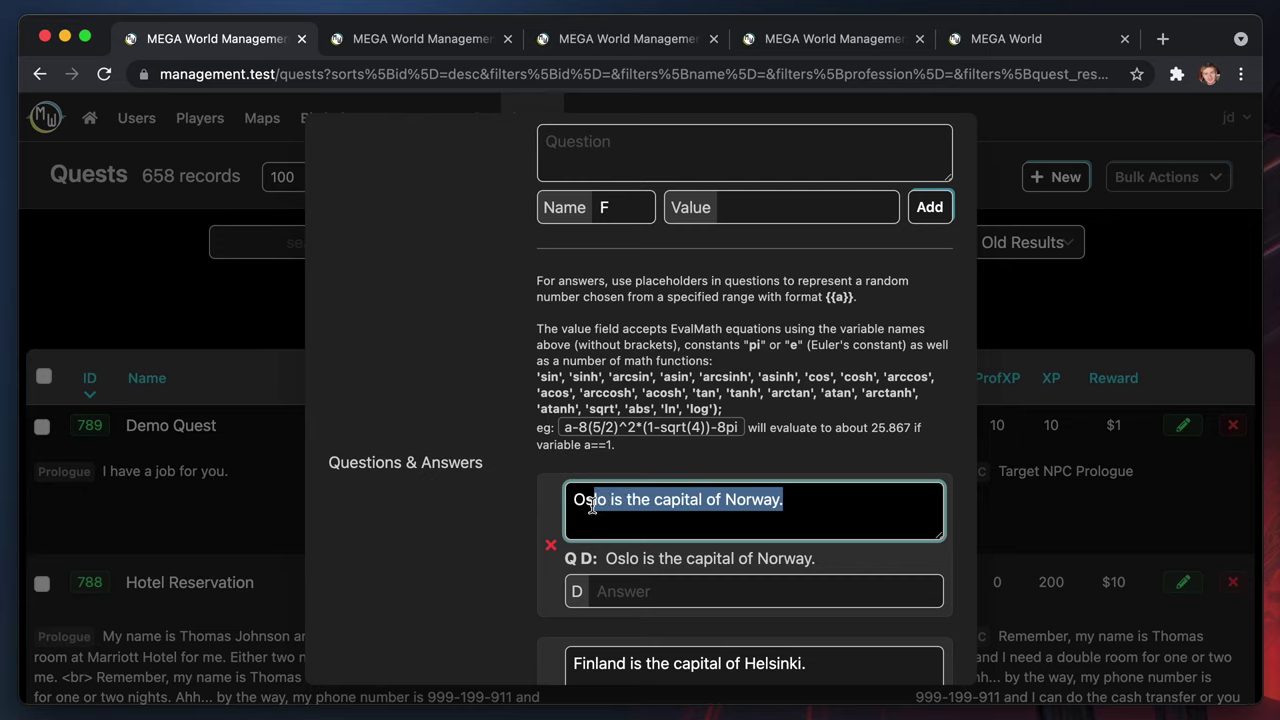
click(805, 498)
key(super+a)
text(\[)
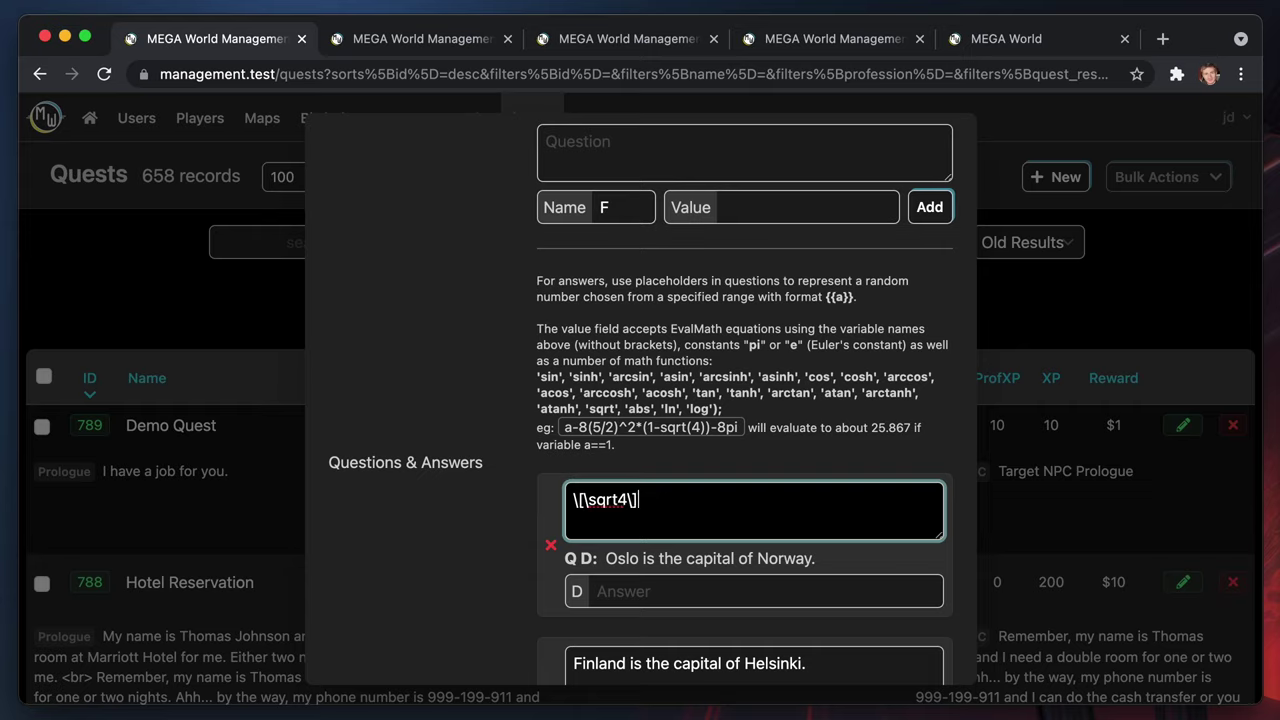
click(667, 592)
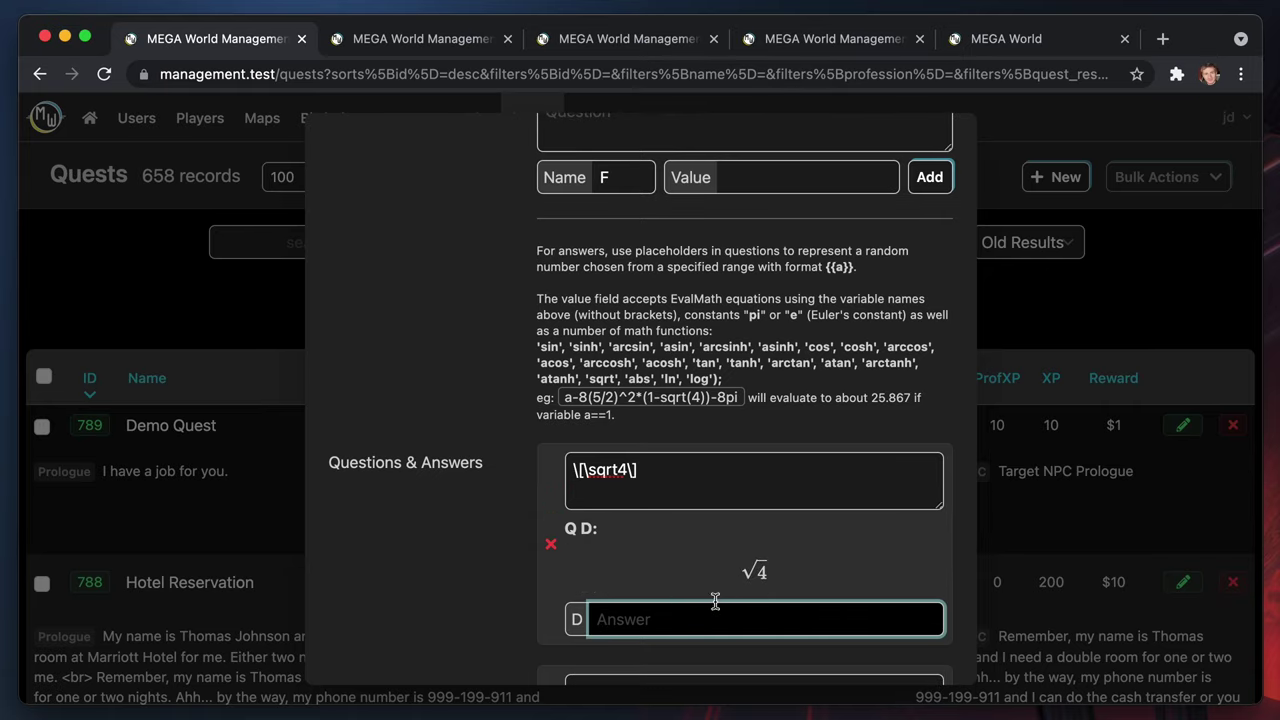
text(2)
scroll(710, 575, down, 1)
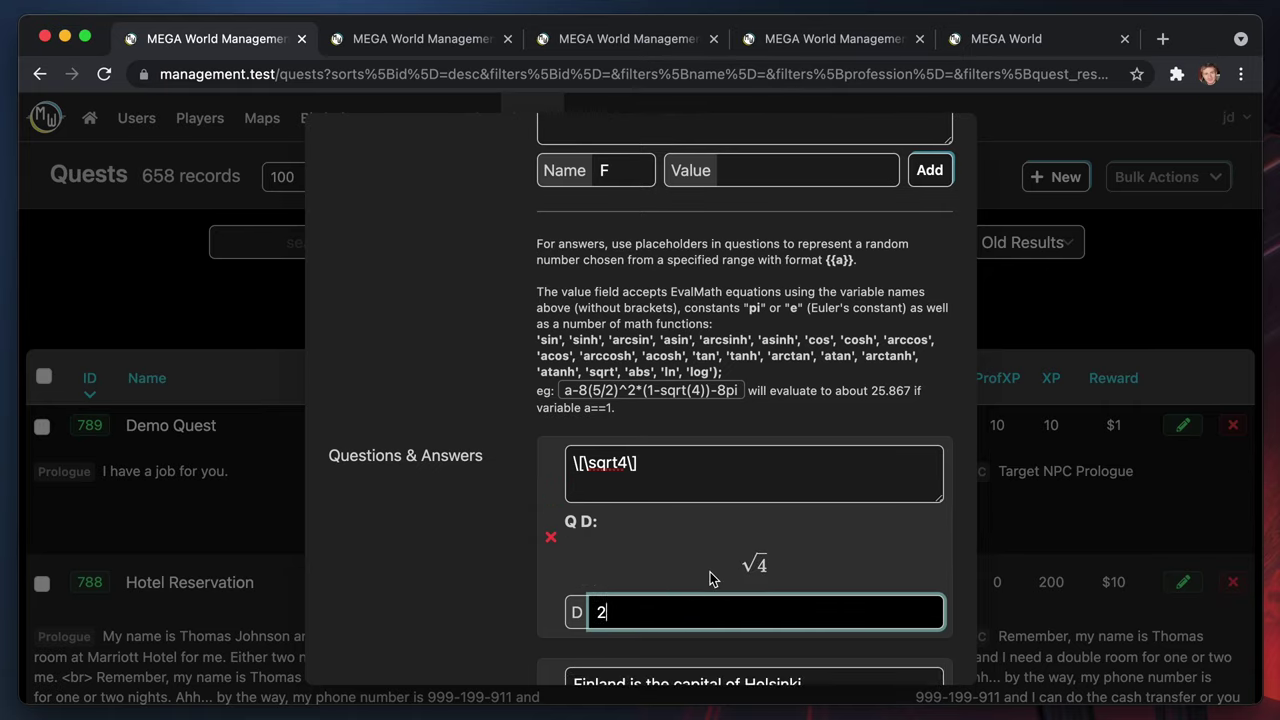
Change the answer of question D to the expression sqrt(4)
scroll(710, 575, up, 5)
scroll(709, 570, down, 5)
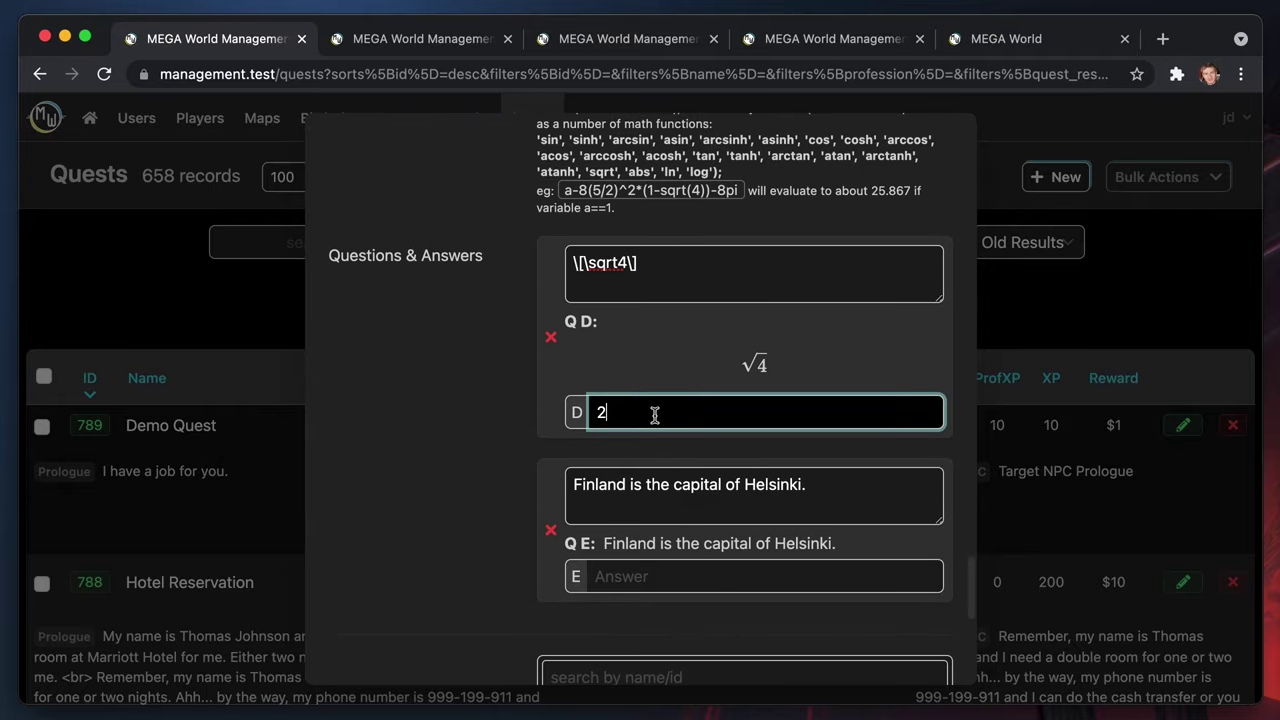
key(BackSpace)
text(sqrt(4)
triple_click(699, 411)
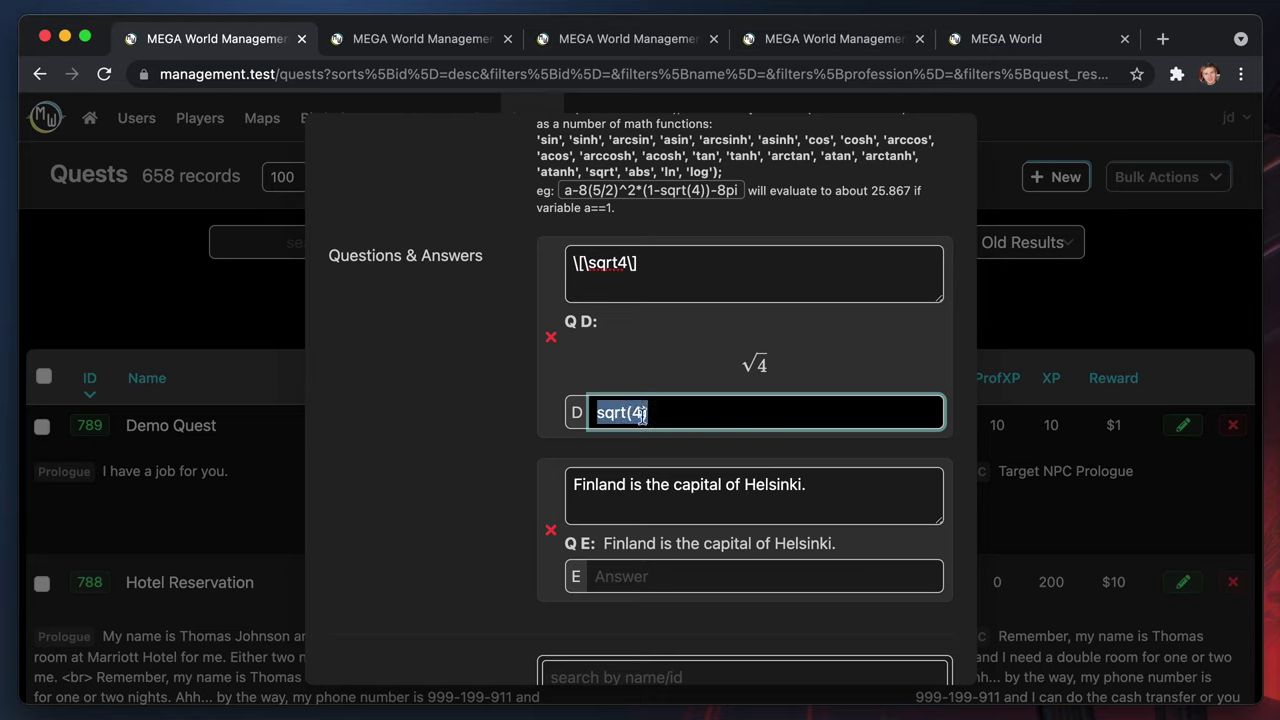
click(684, 418)
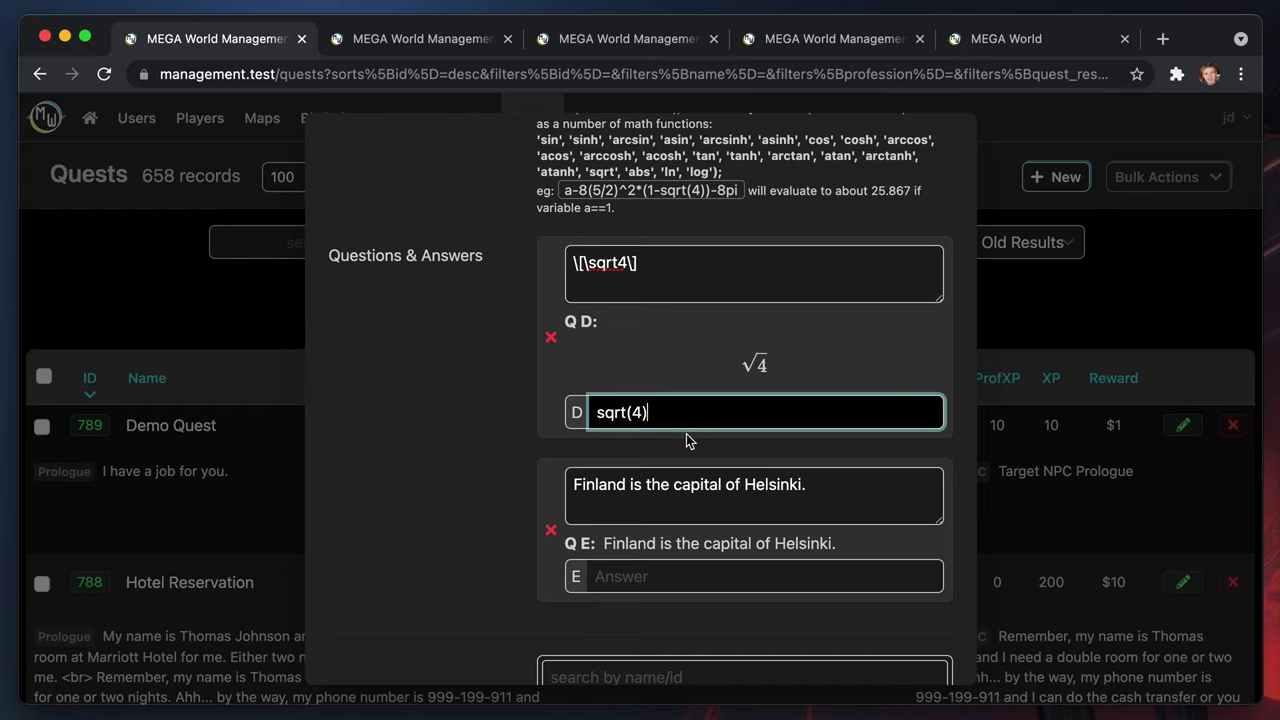
Replace the Finland question with 1+2, set its answer to 3, and save the quest
scroll(706, 460, down, 3)
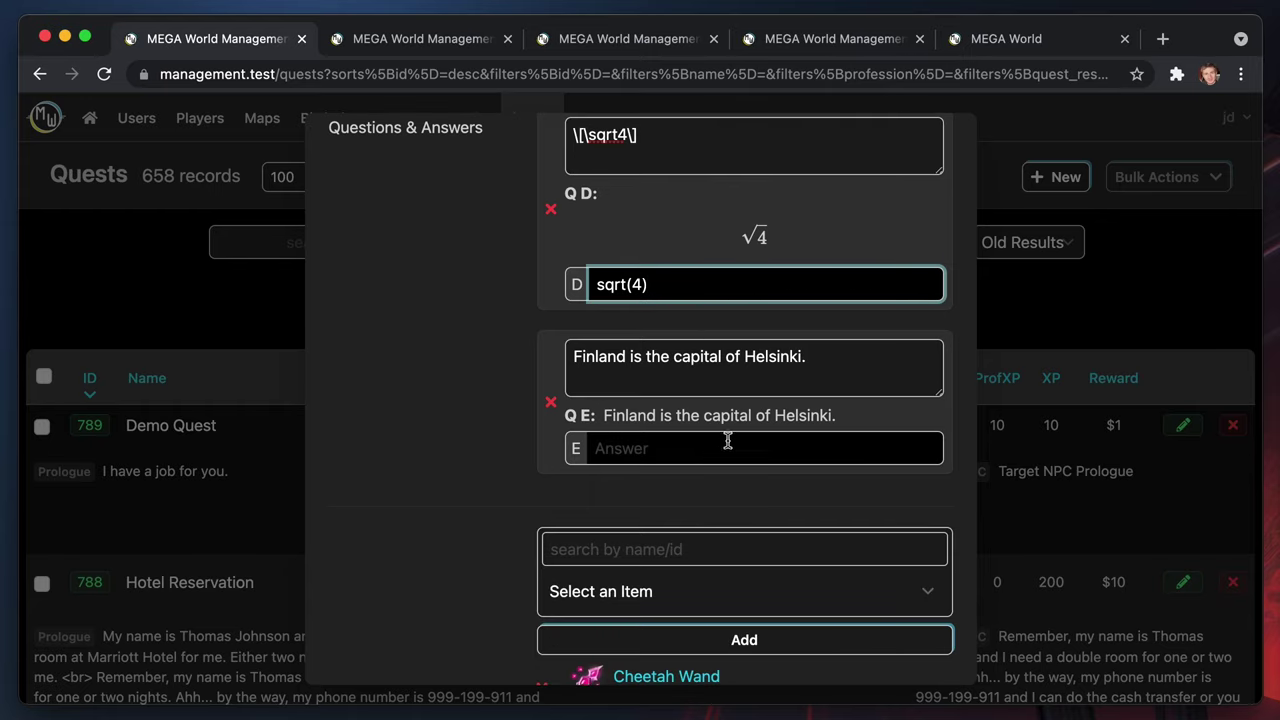
click(863, 366)
triple_click(863, 366)
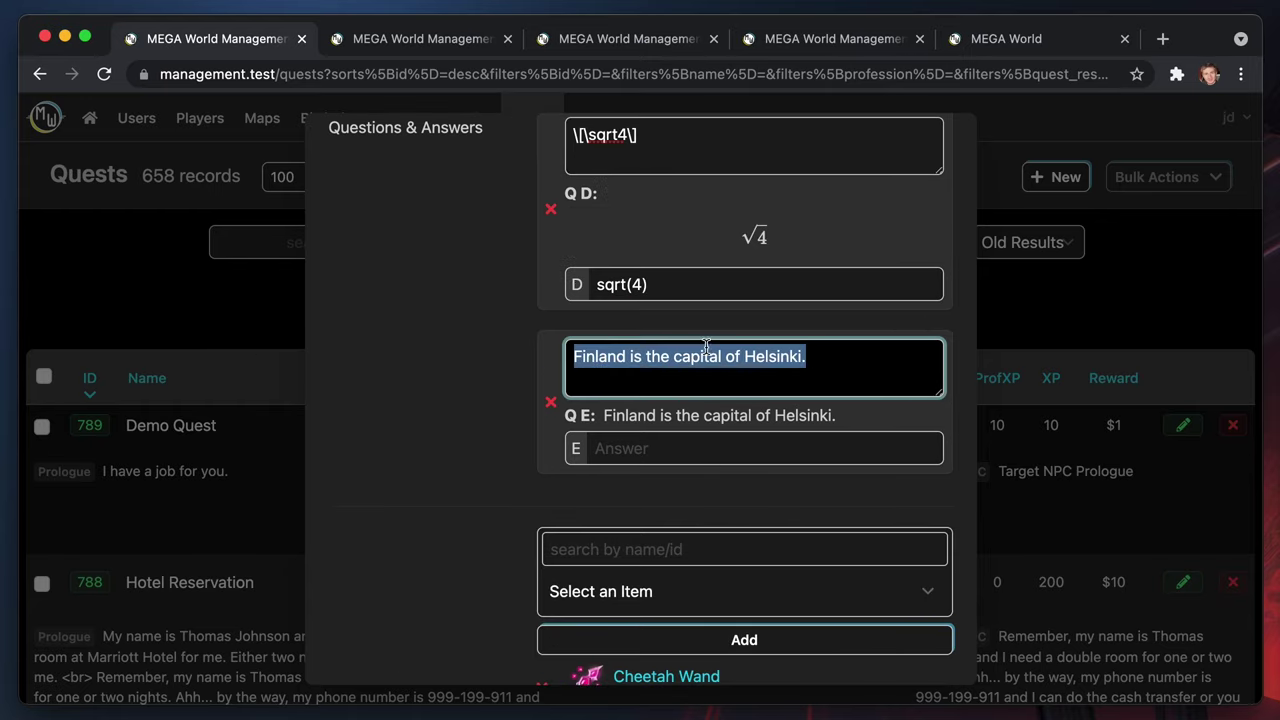
click(846, 364)
drag(874, 363, 272, 370)
text(1+2)
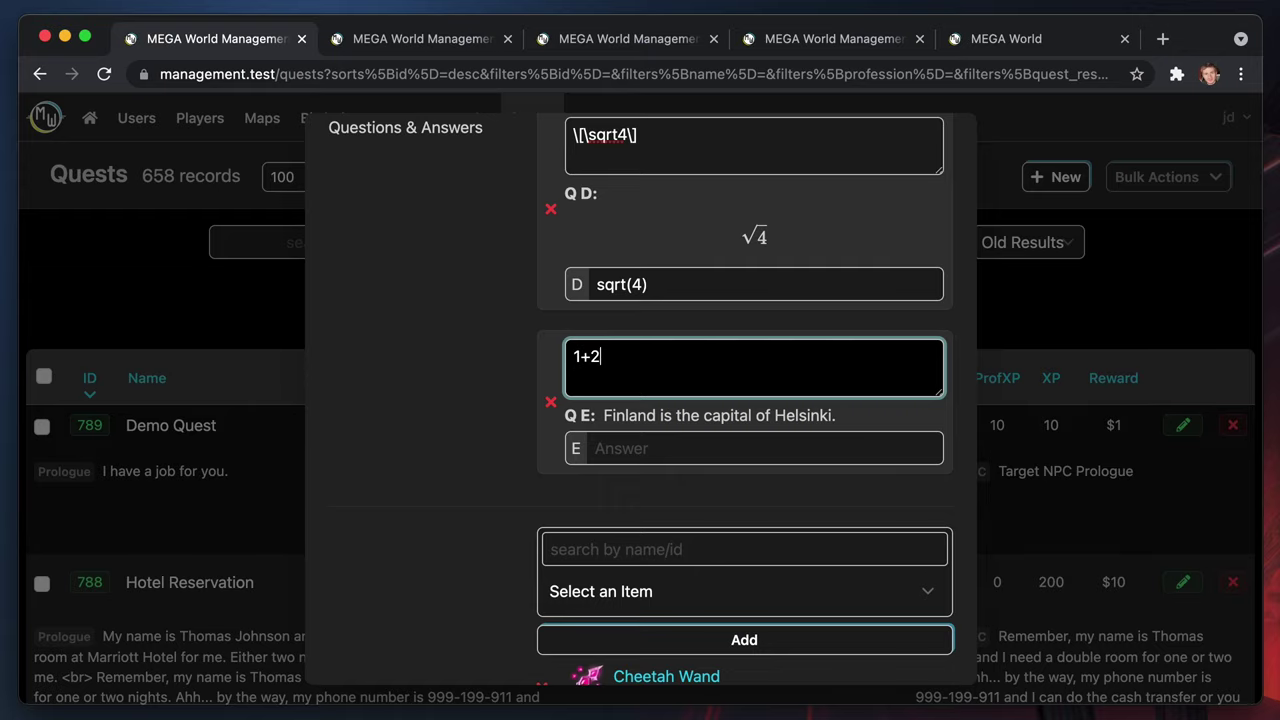
click(760, 448)
text(3)
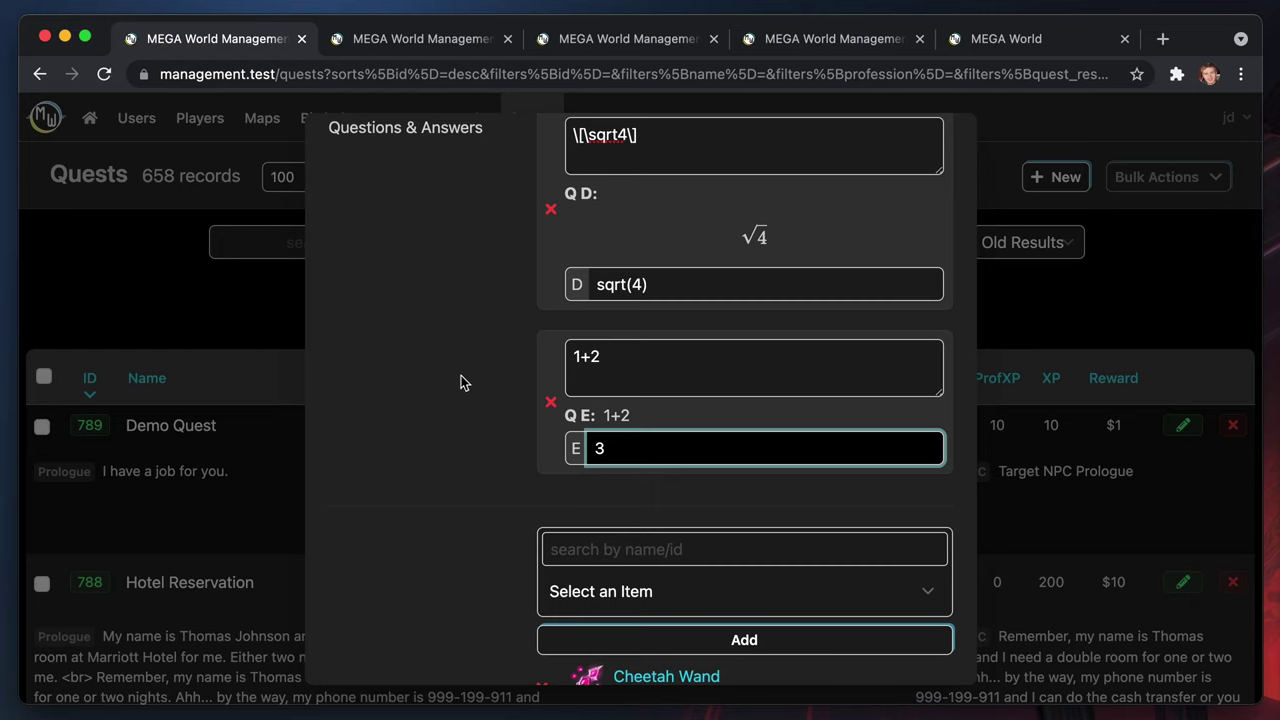
scroll(537, 517, down, 5)
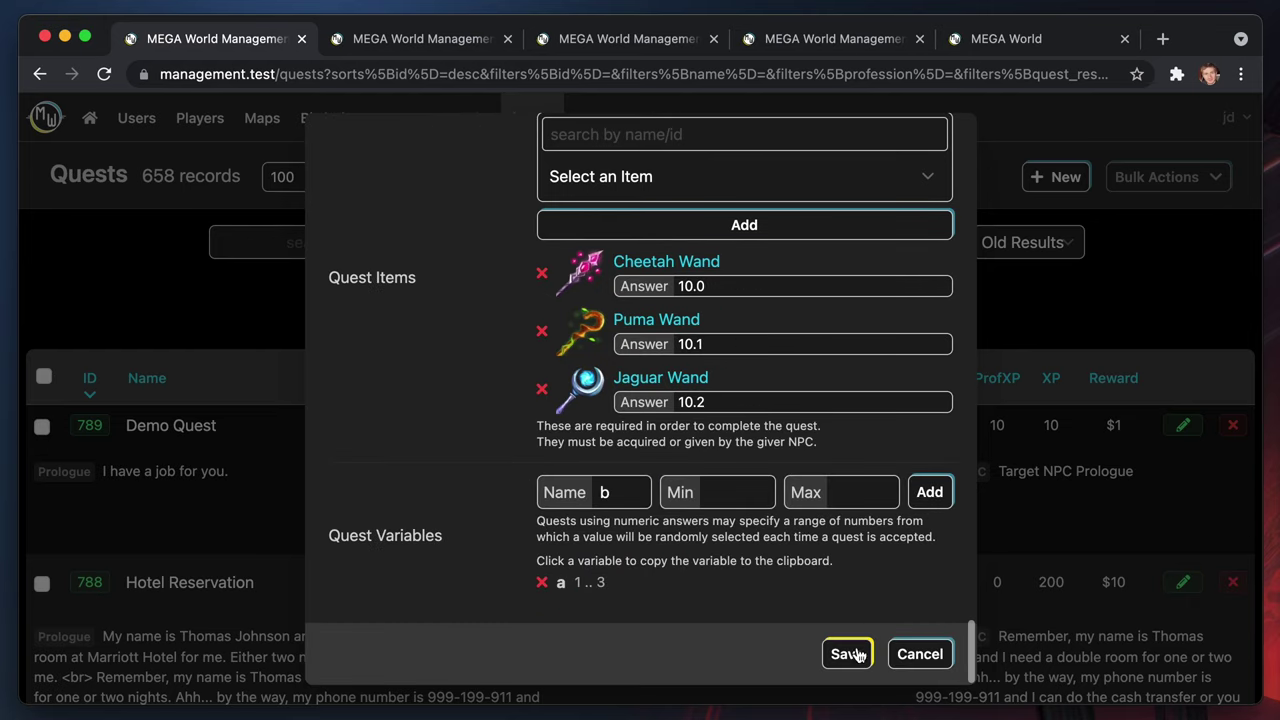
click(848, 654)
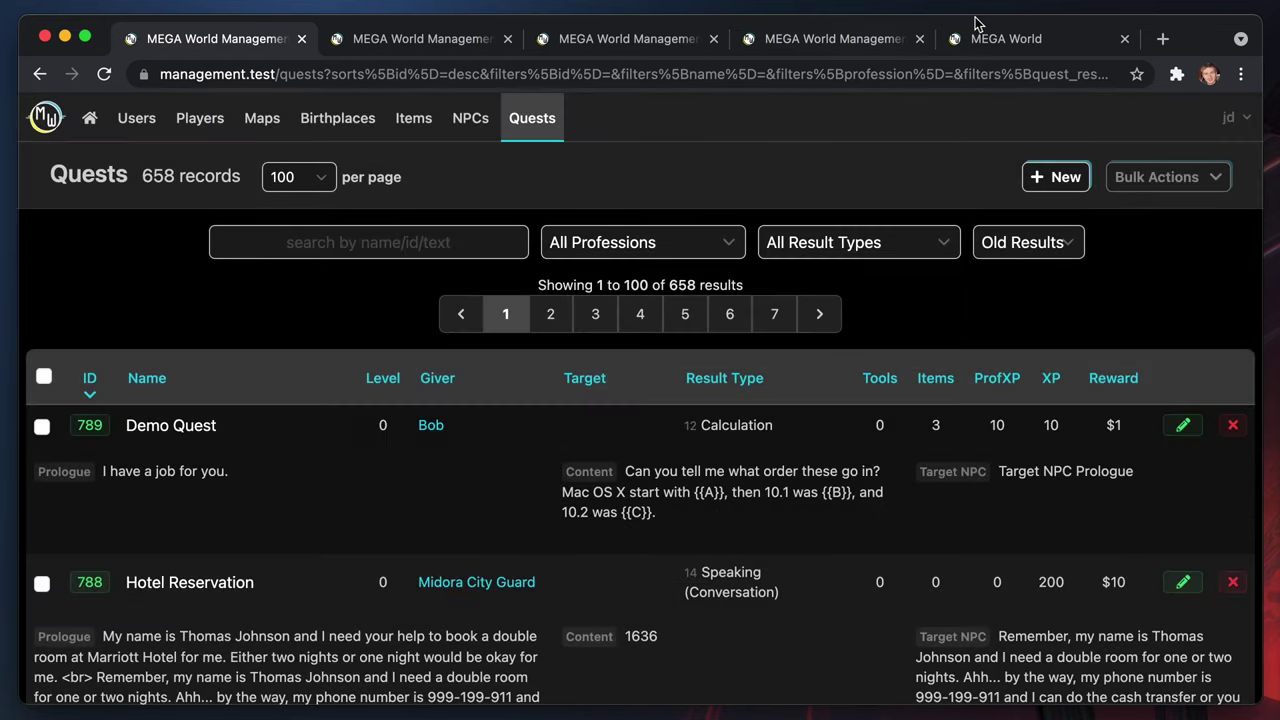
Switch to the MEGA World game, accept the Demo Quest from Bob, and open its calculation questions
click(976, 24)
click(654, 364)
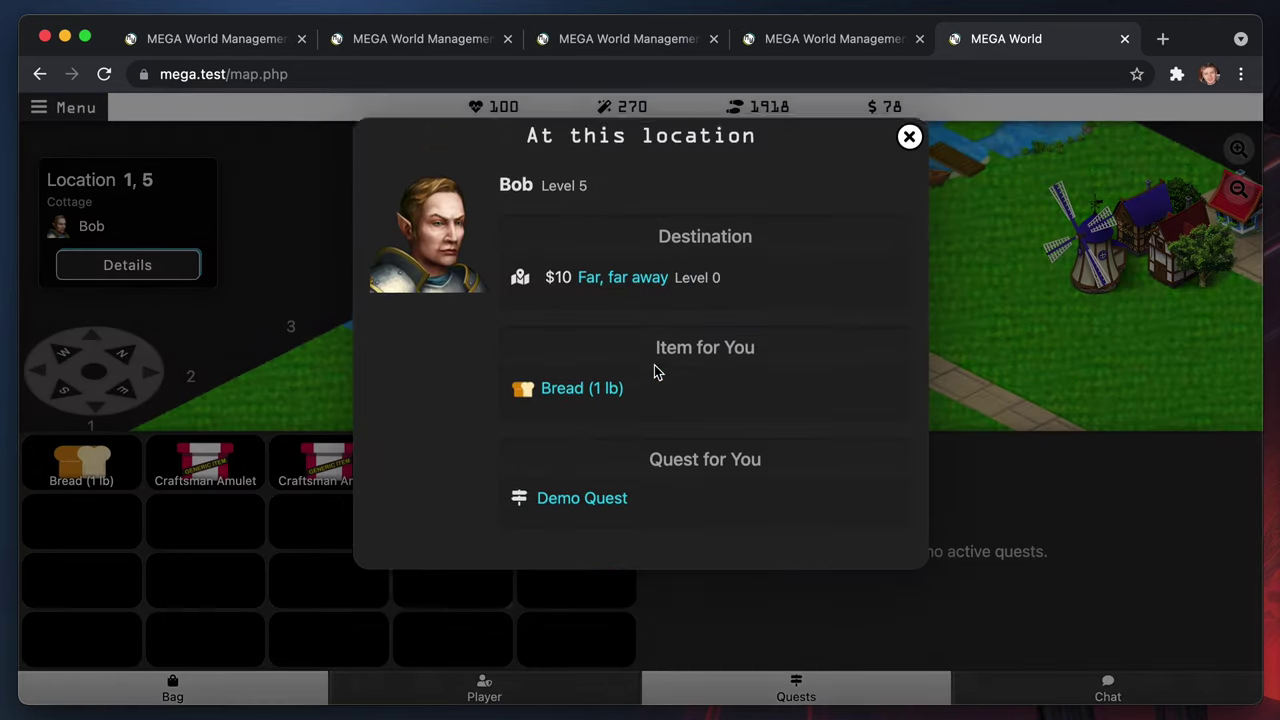
click(583, 508)
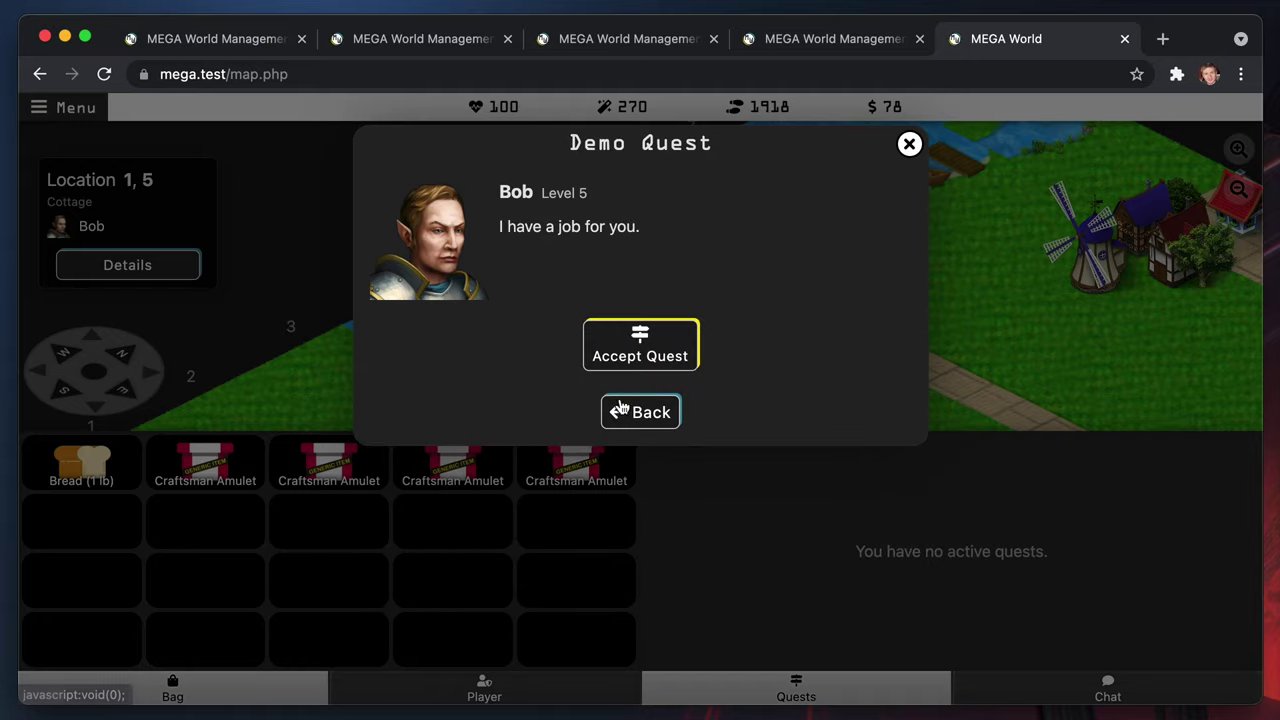
click(642, 352)
click(641, 447)
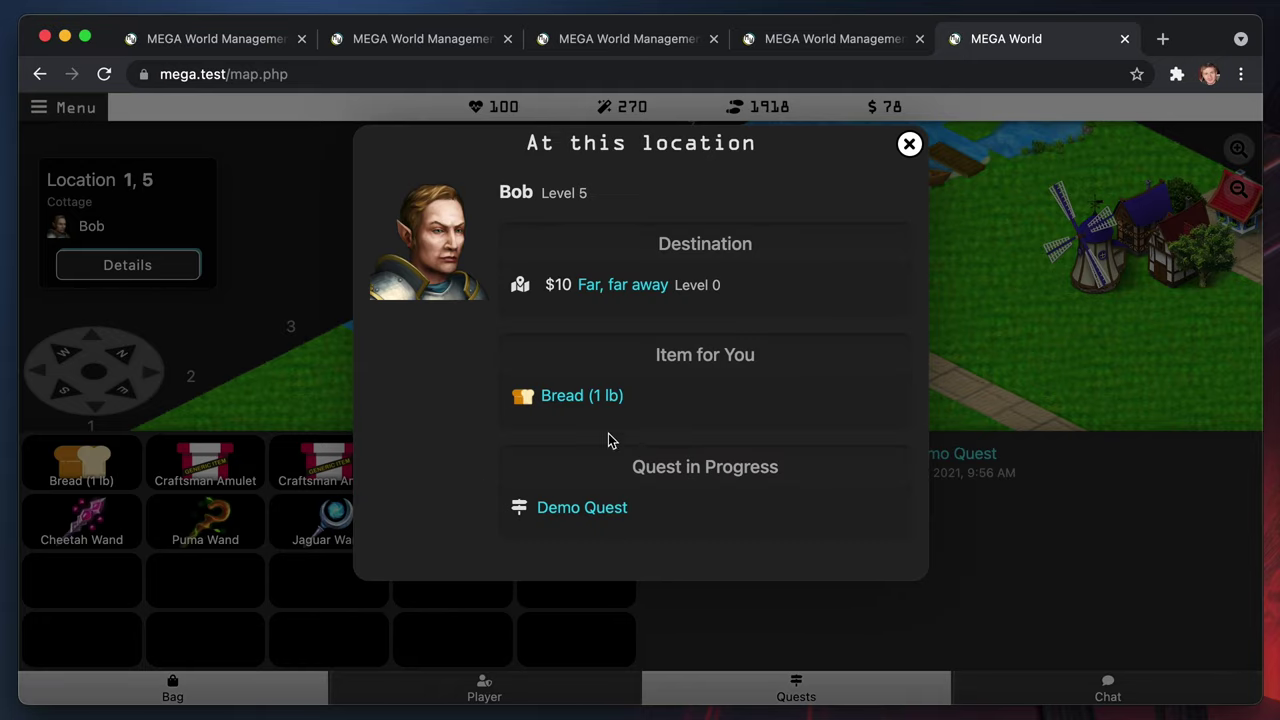
click(576, 508)
click(632, 350)
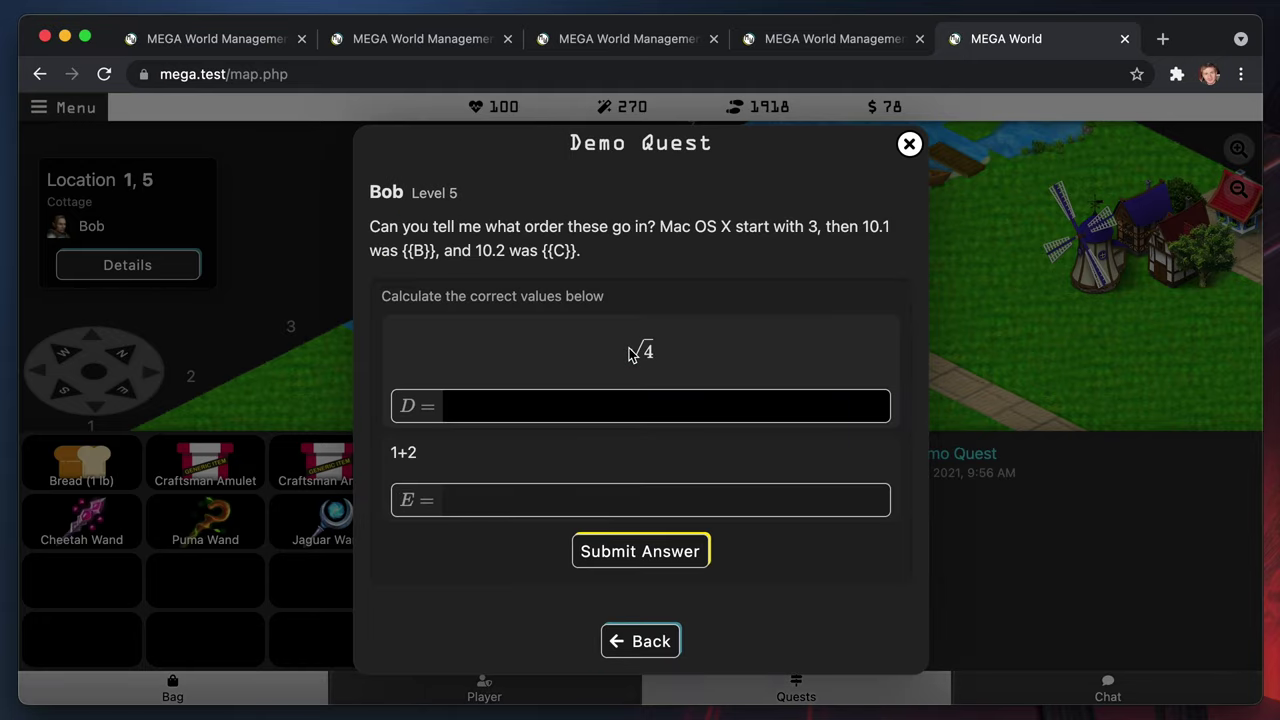
Submit 2 for D and 3 for E as the quest answers, and close the location dialog
click(565, 412)
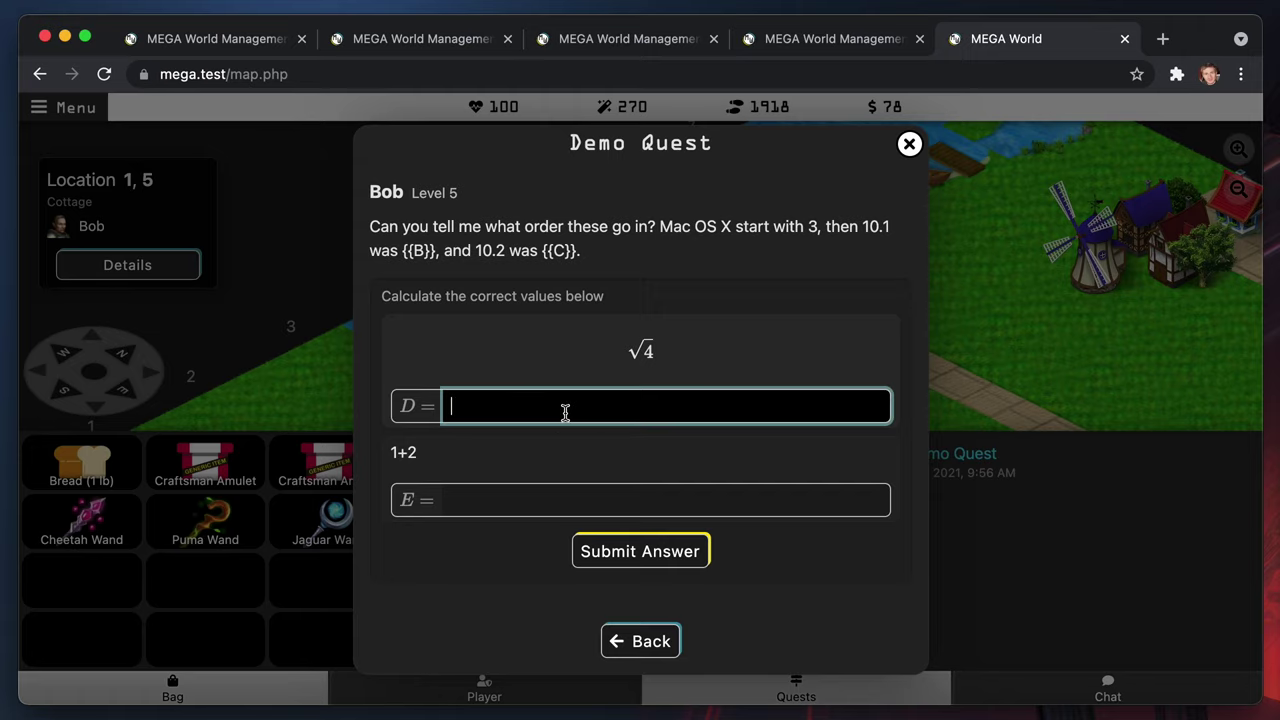
text(2)
click(526, 494)
text(3)
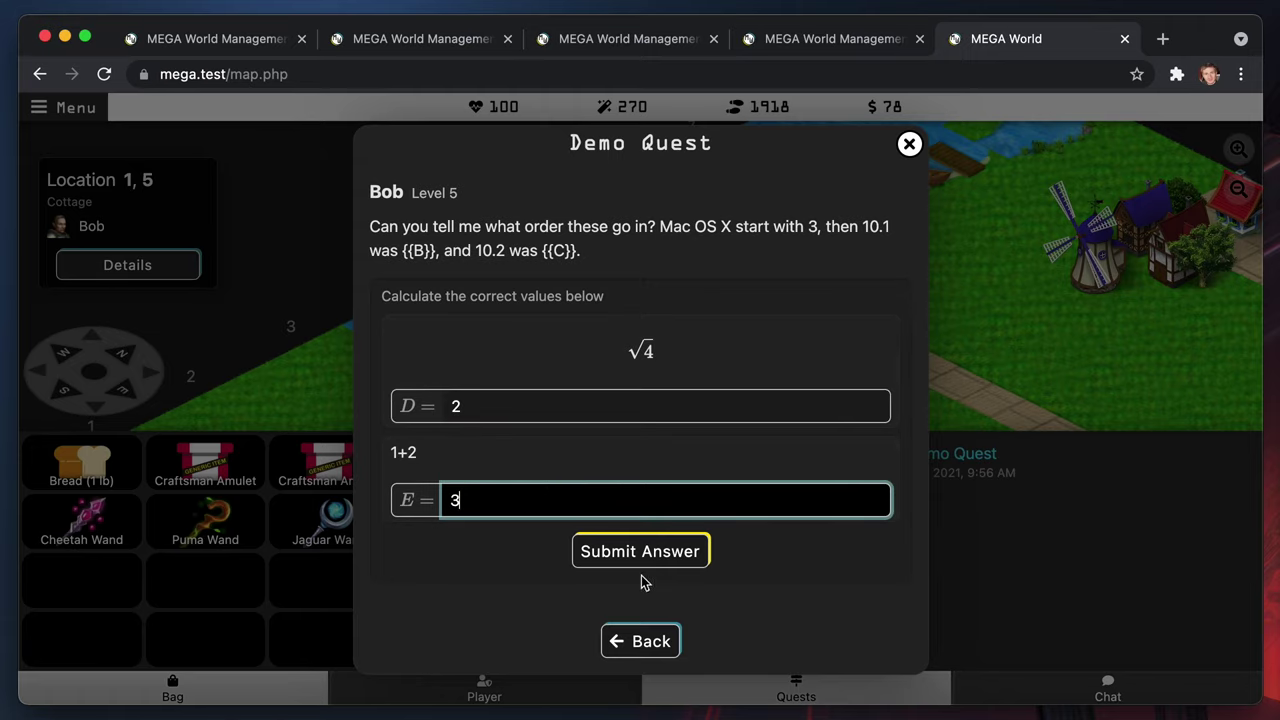
click(649, 555)
click(671, 572)
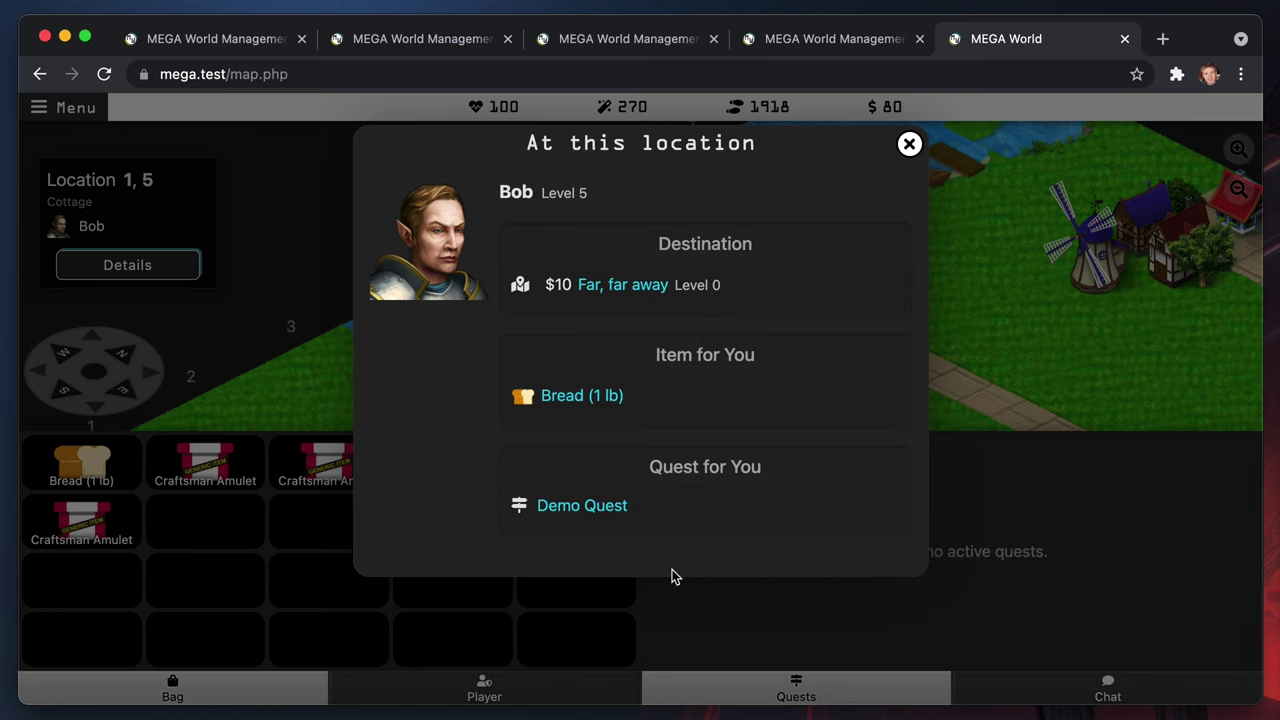
click(995, 302)
Return to MEGA World Management and reopen the Demo Quest for editing at its quest variables
click(228, 40)
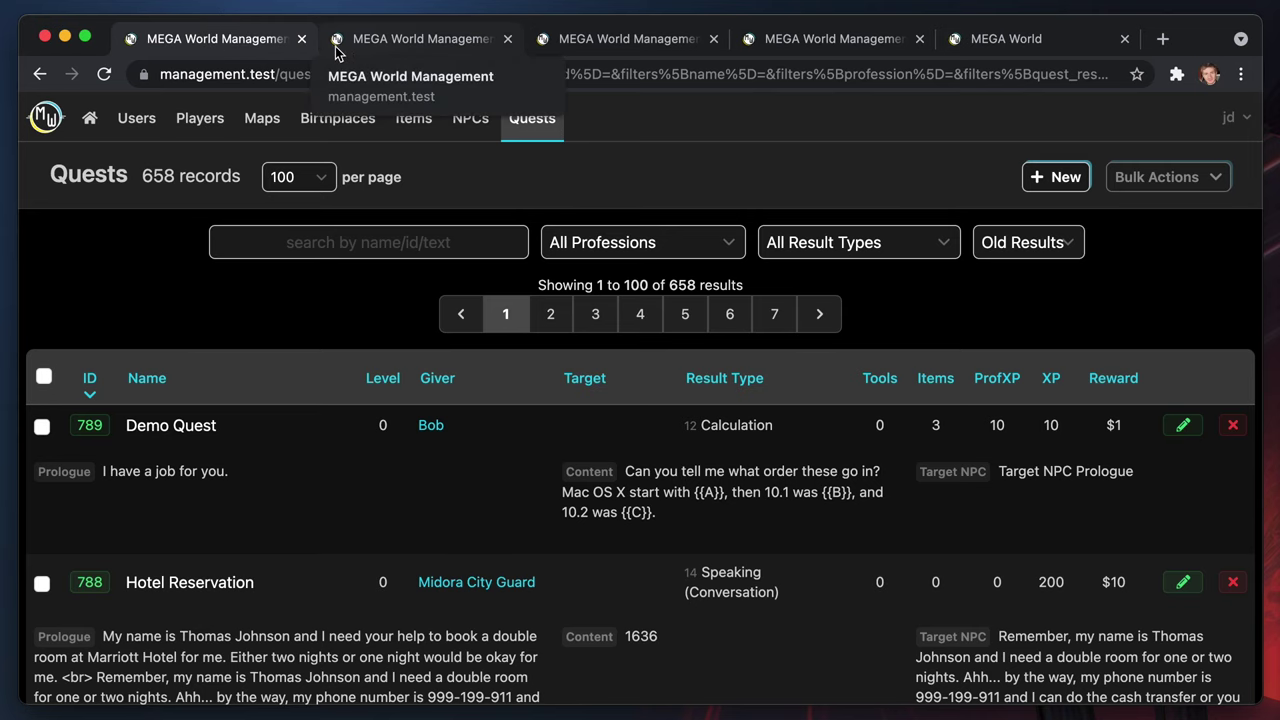
click(1182, 428)
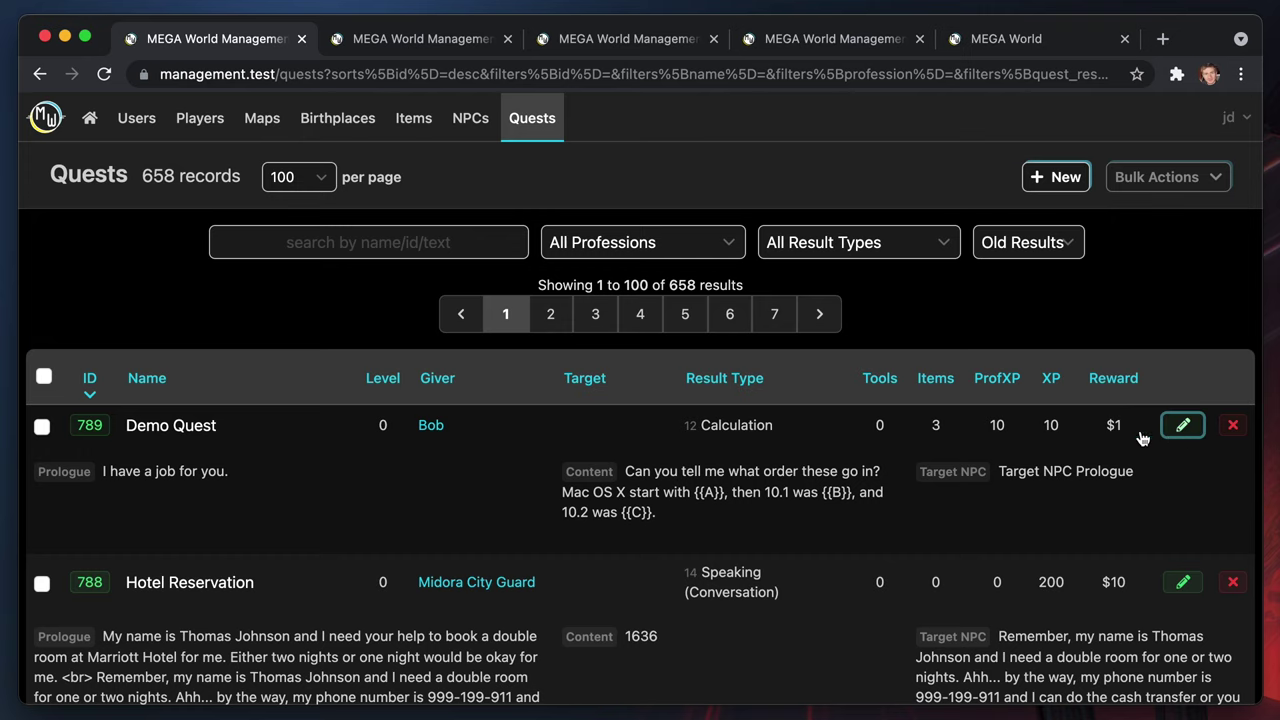
scroll(705, 573, down, 15)
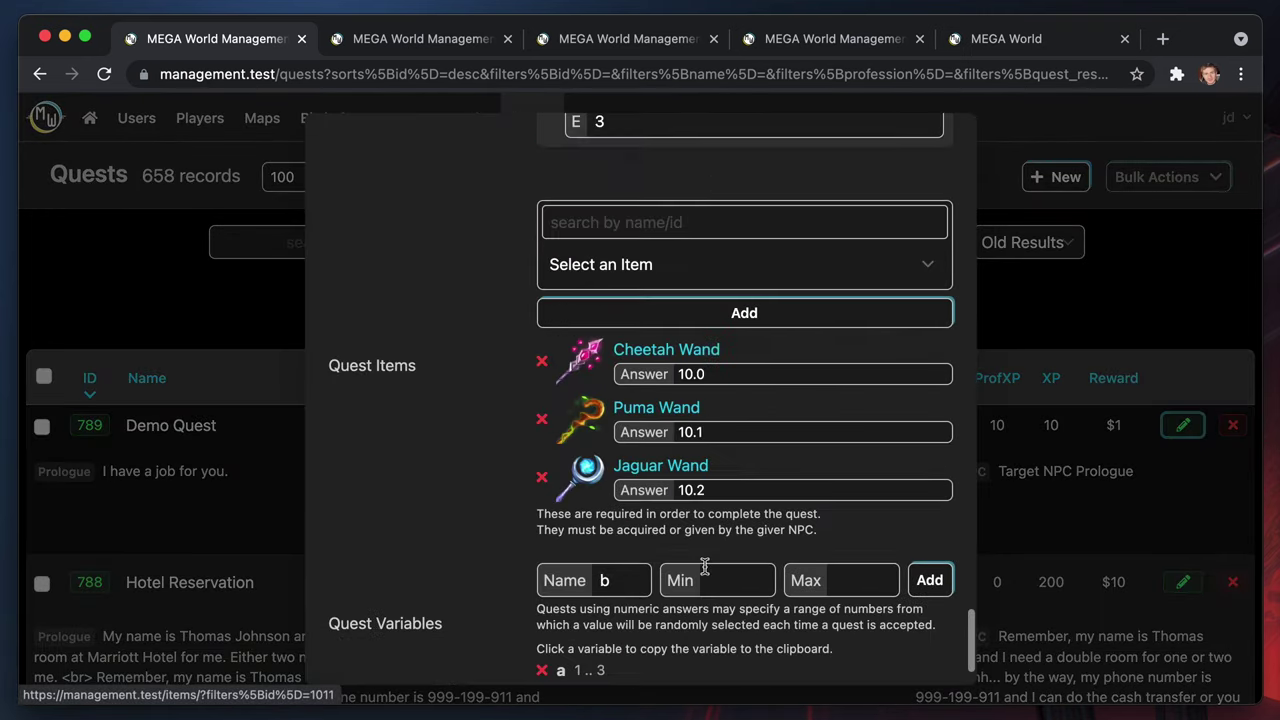
scroll(640, 478, up, 5)
scroll(603, 477, down, 5)
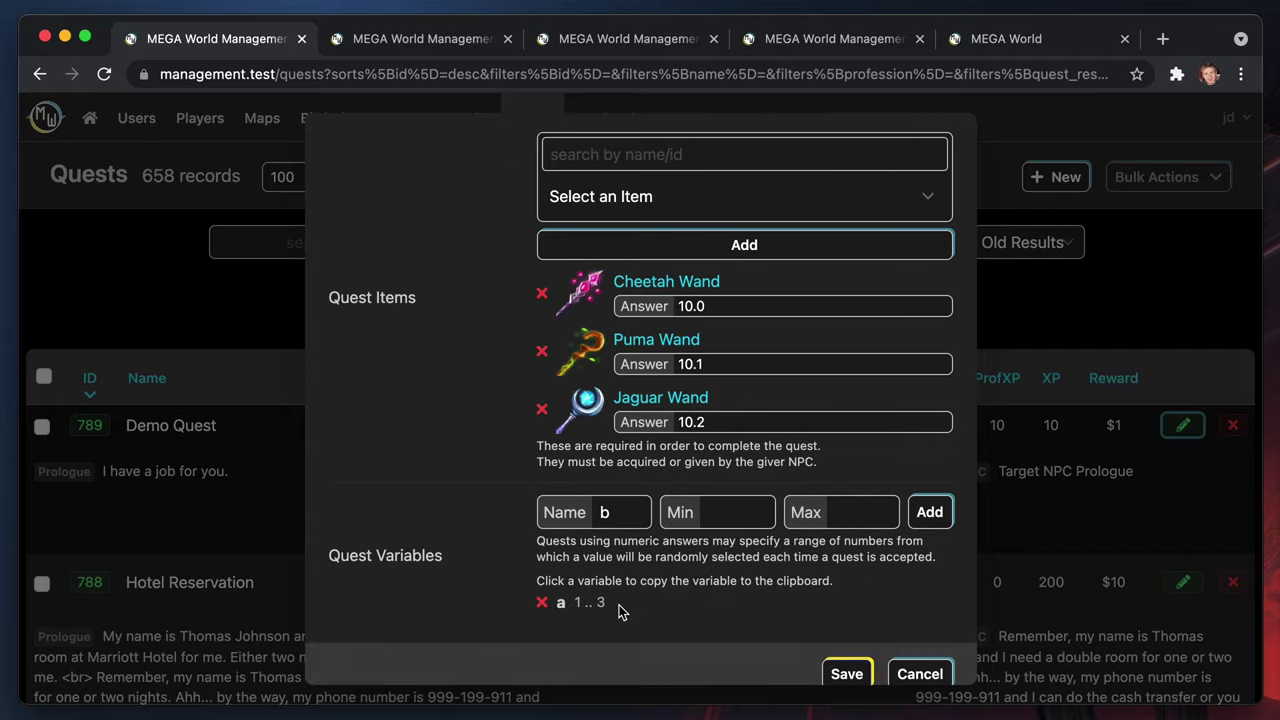
Add quest variable b with a minimum of -6 and a maximum of 9
click(718, 522)
text(2)
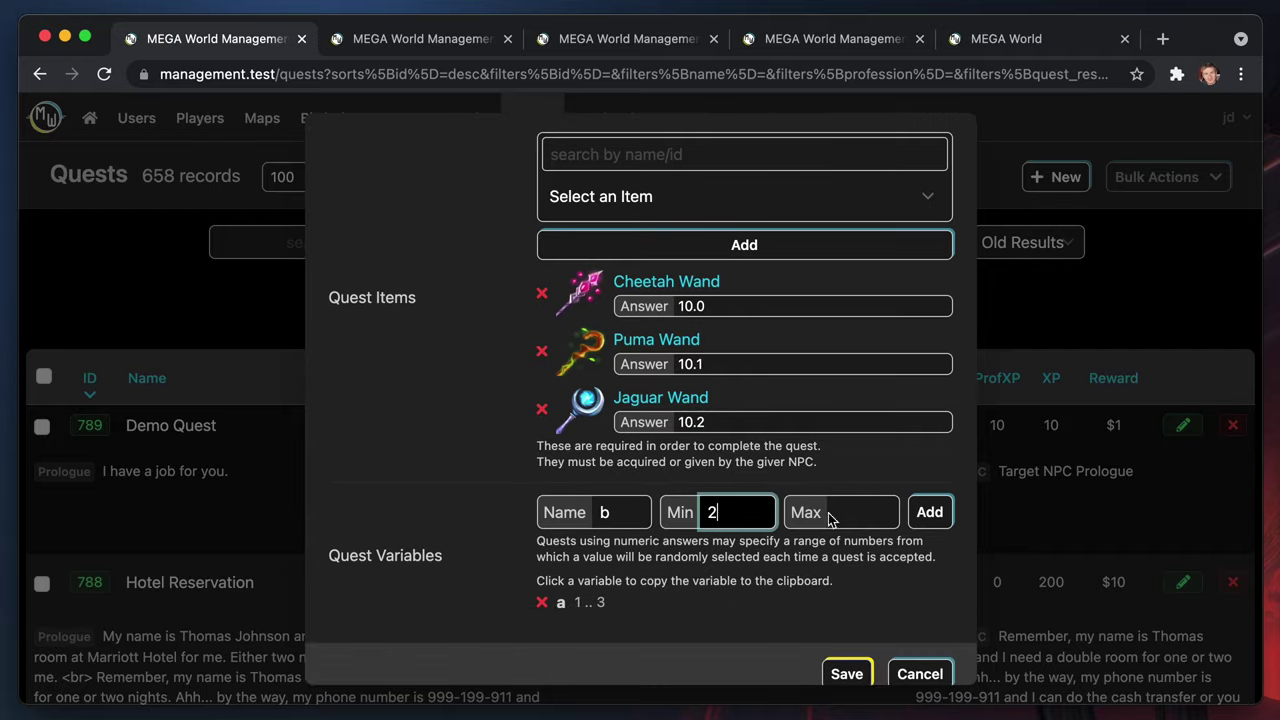
key(BackSpace)
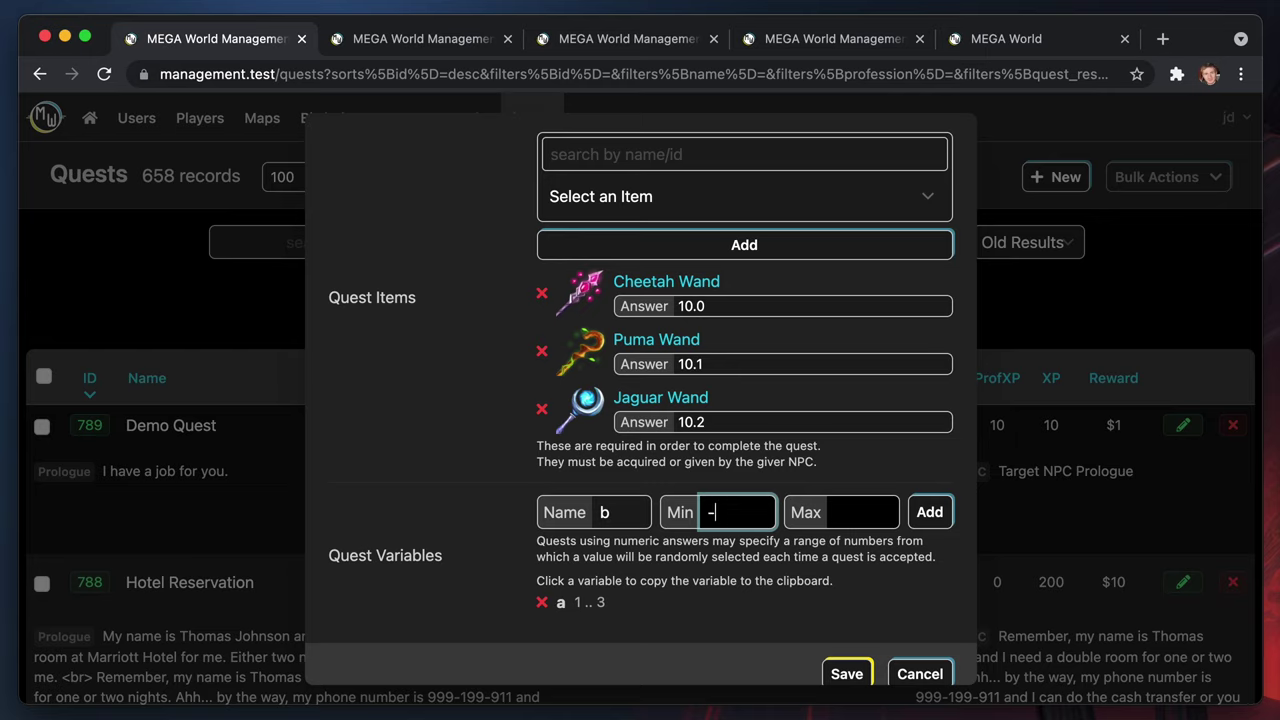
click(860, 512)
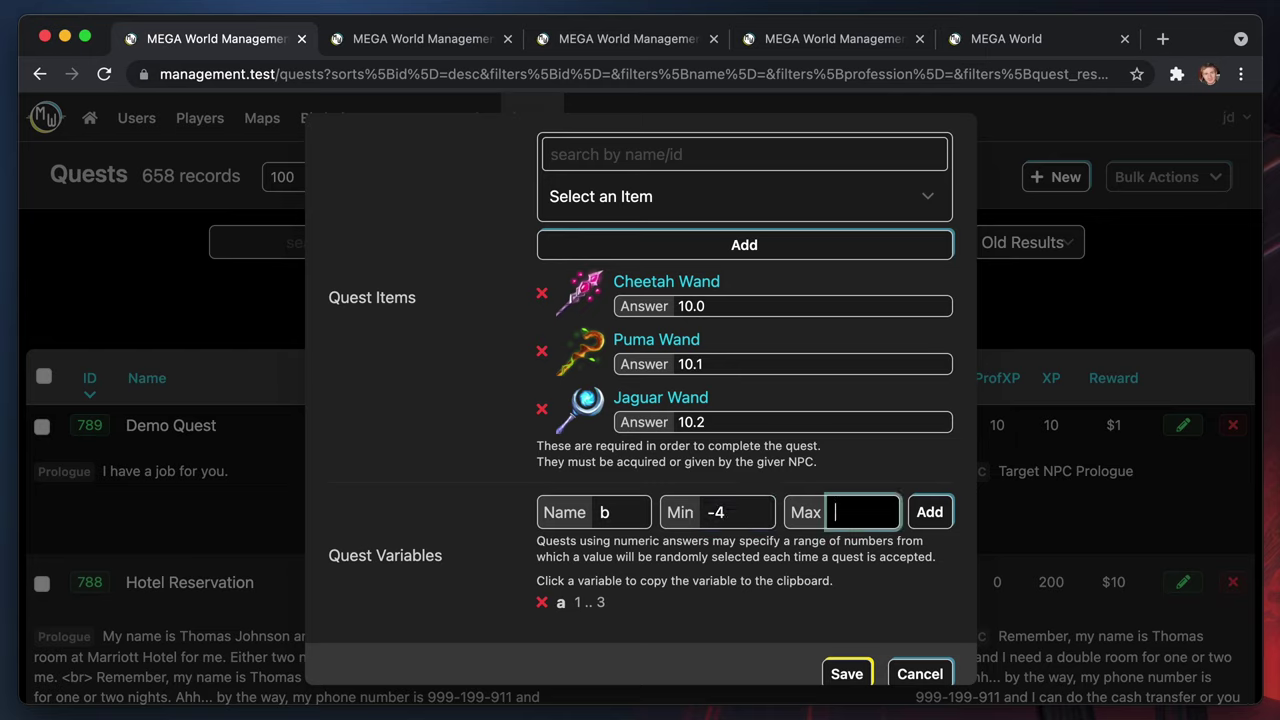
click(735, 512)
text(6)
click(862, 512)
text(9)
click(929, 512)
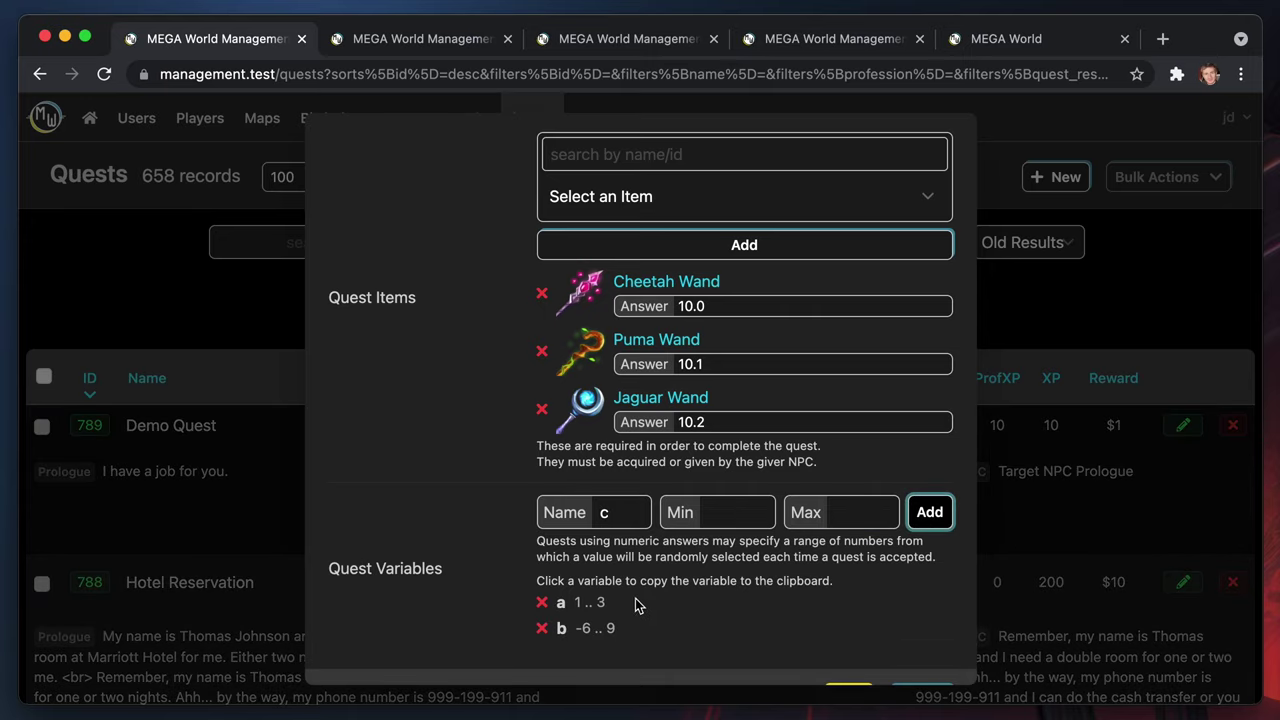
Replace the 1+2 question with a+b and set its answer E to a+b
scroll(636, 605, up, 10)
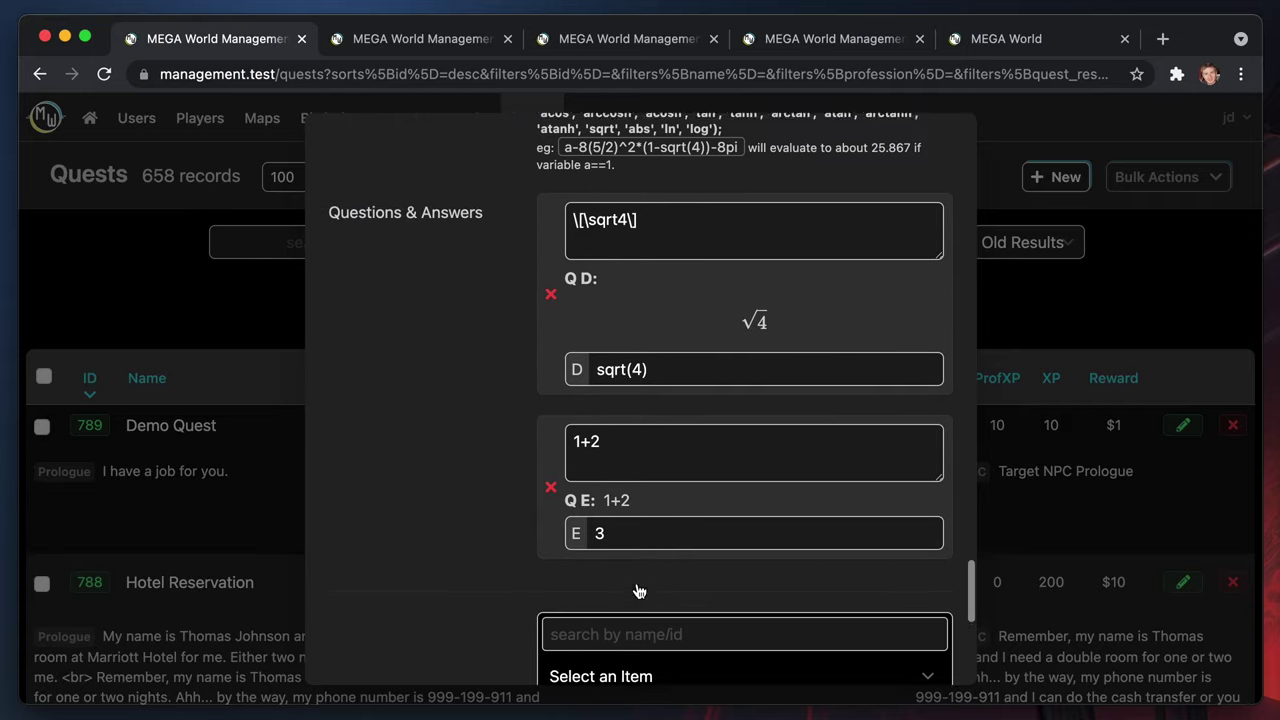
scroll(636, 591, up, 1)
drag(620, 517, 474, 517)
text(a+b)
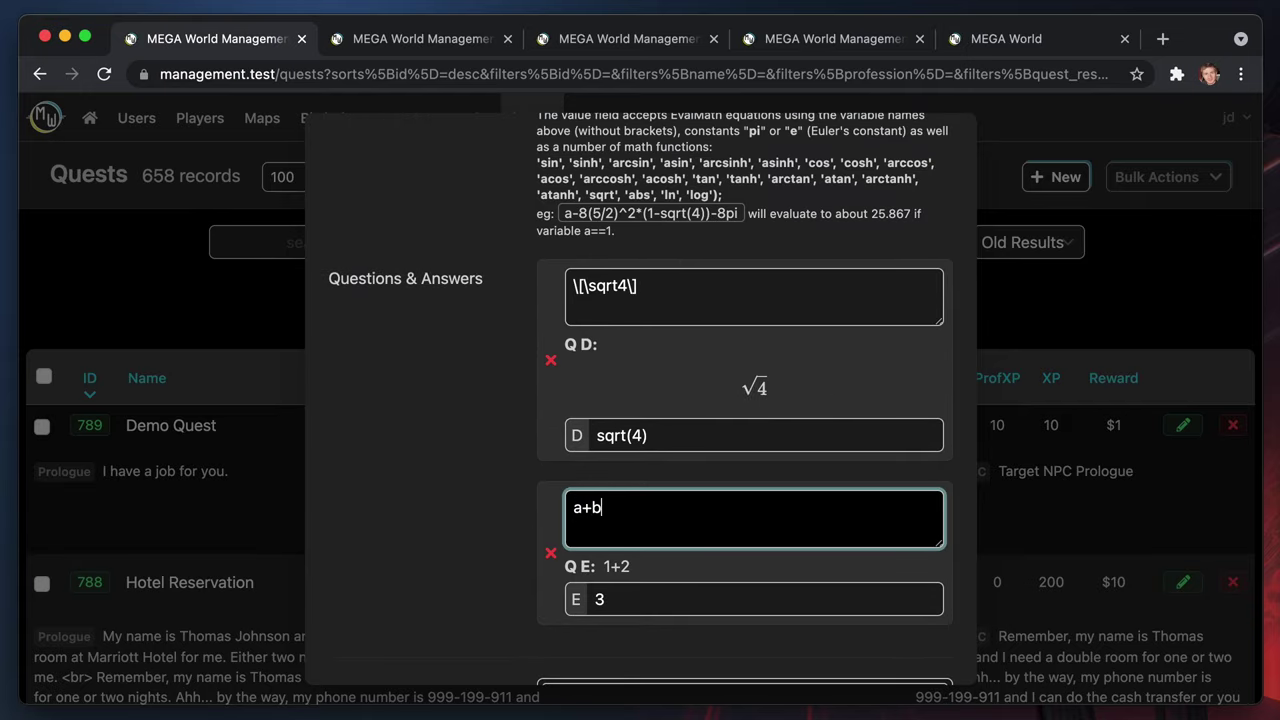
double_click(640, 600)
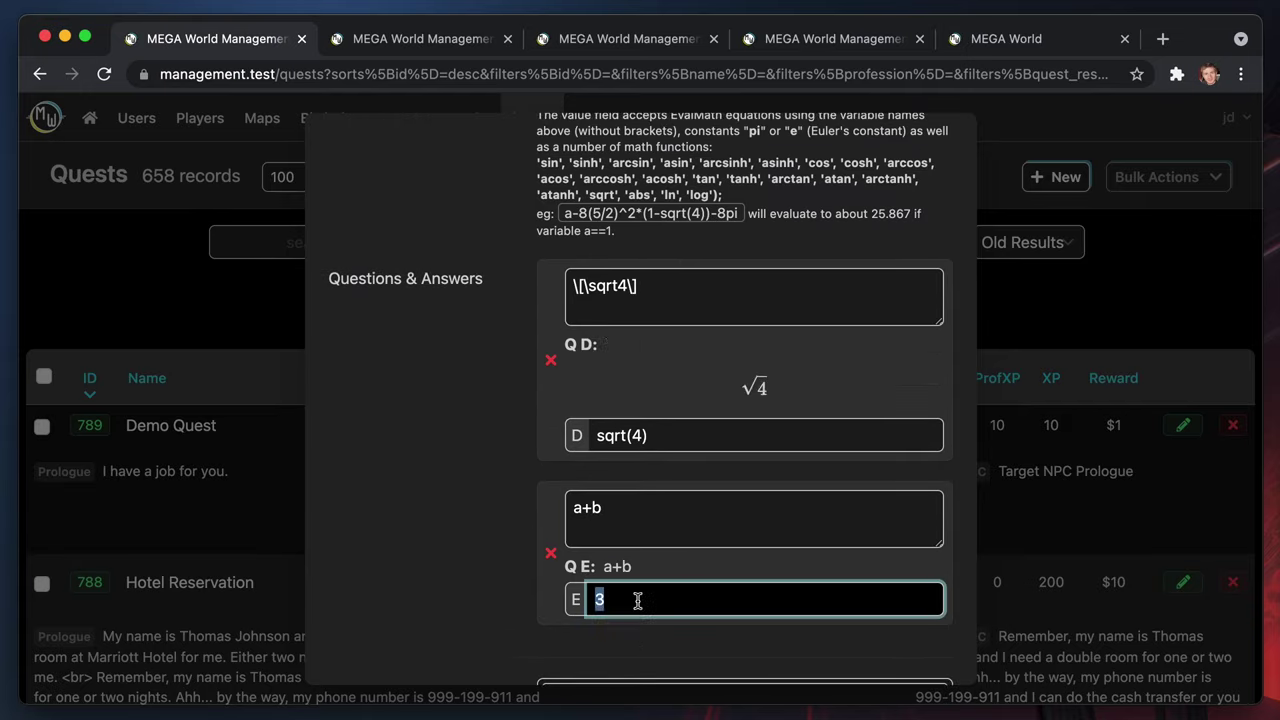
key(BackSpace)
text(a+b)
Turn the variables in question E into placeholders so that it reads {{a}}+{{b}}
click(592, 511)
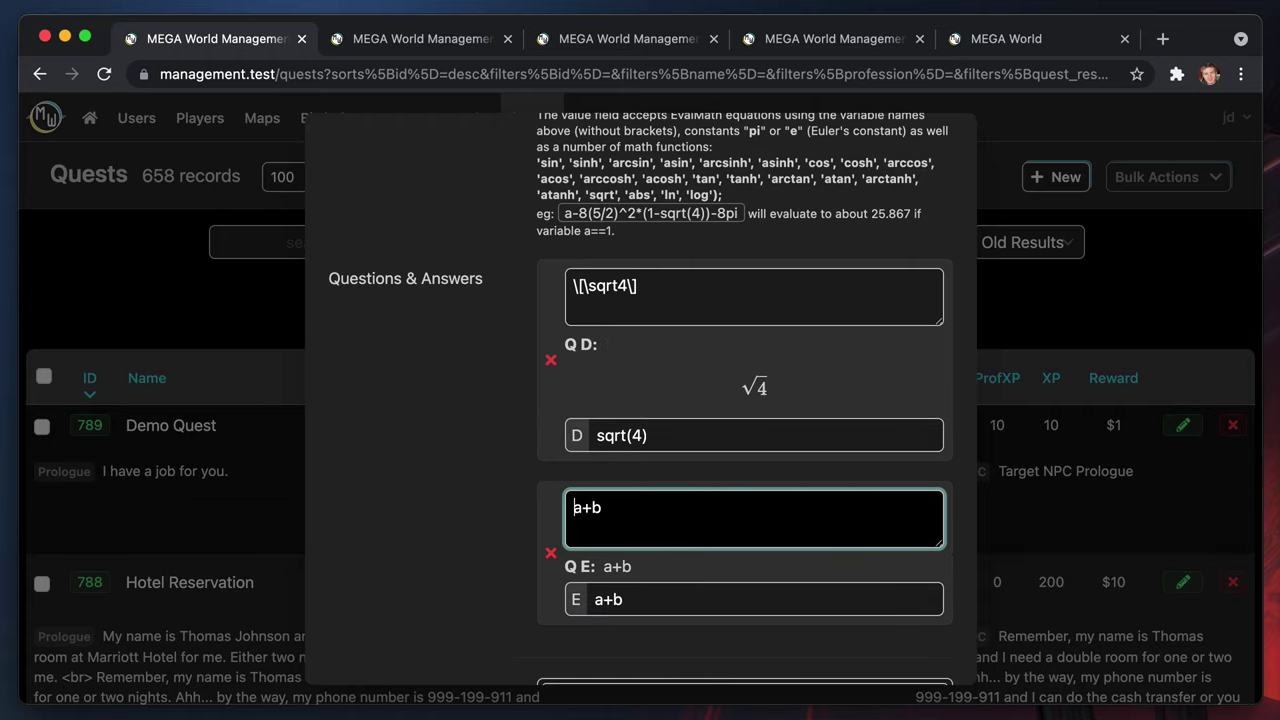
text({{a)
text(}})
key(Right)
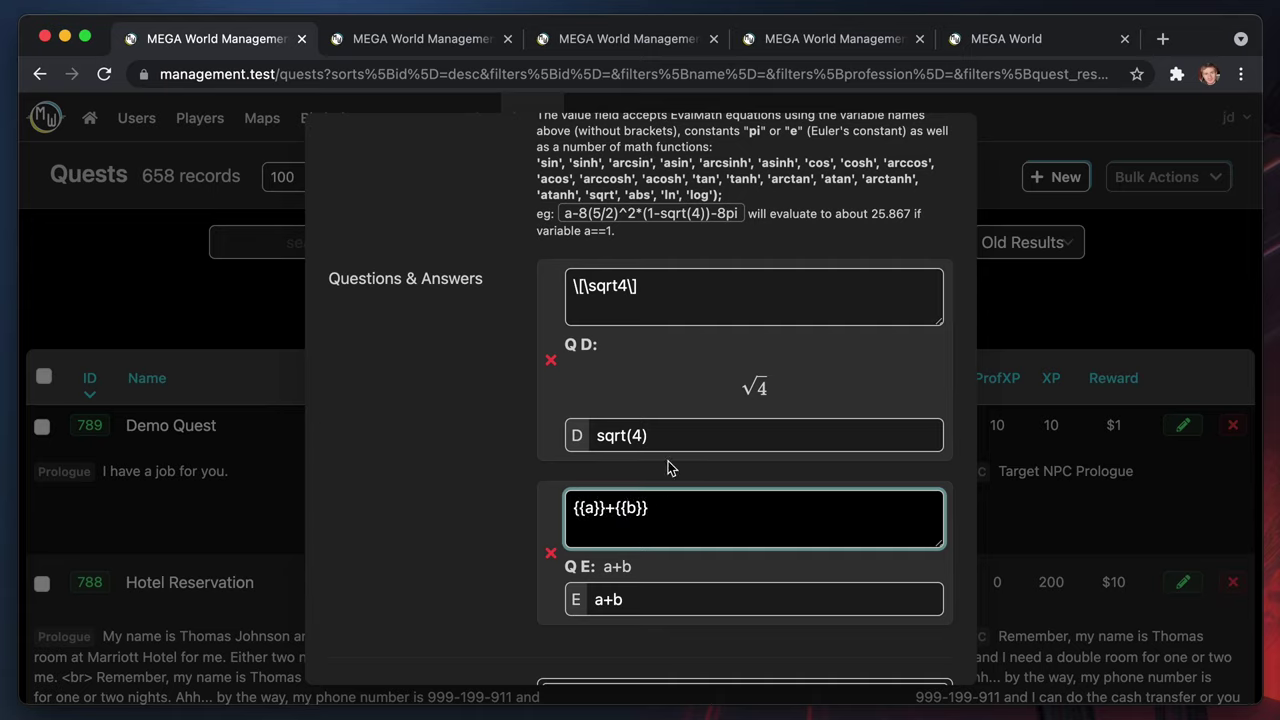
key(Tab)
scroll(680, 529, down, 4)
scroll(594, 343, up, 2)
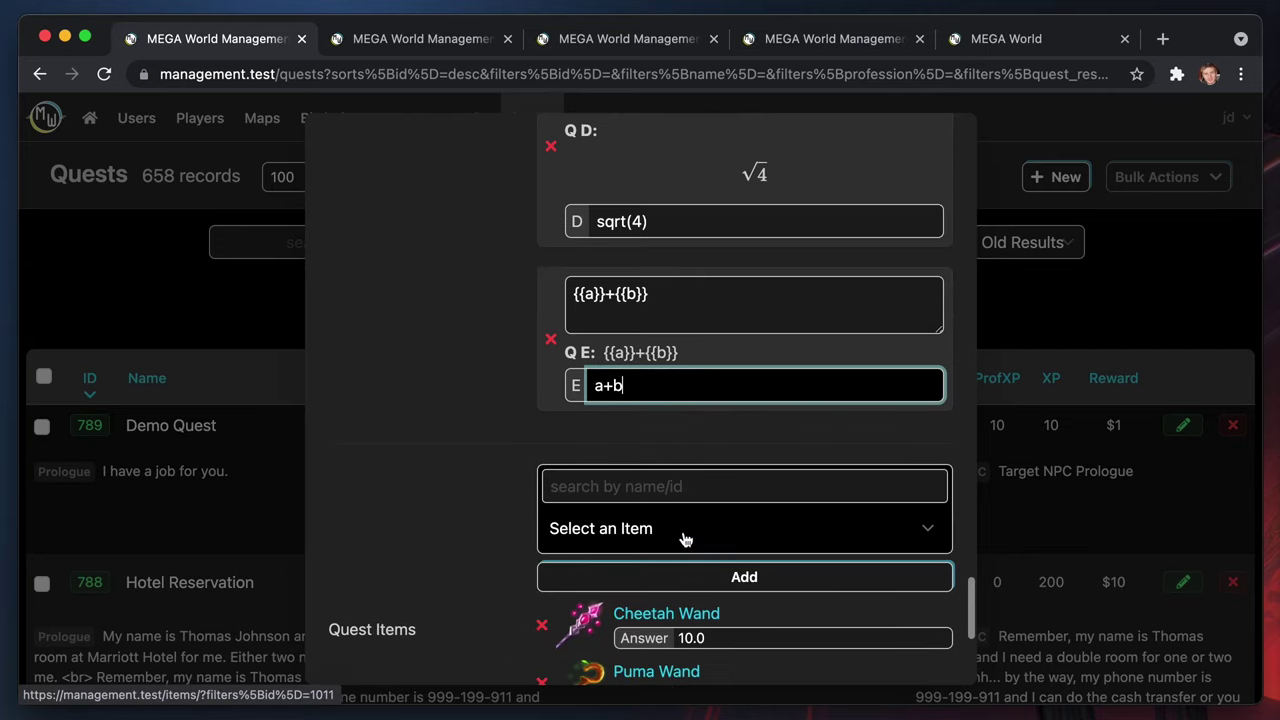
drag(686, 354, 601, 352)
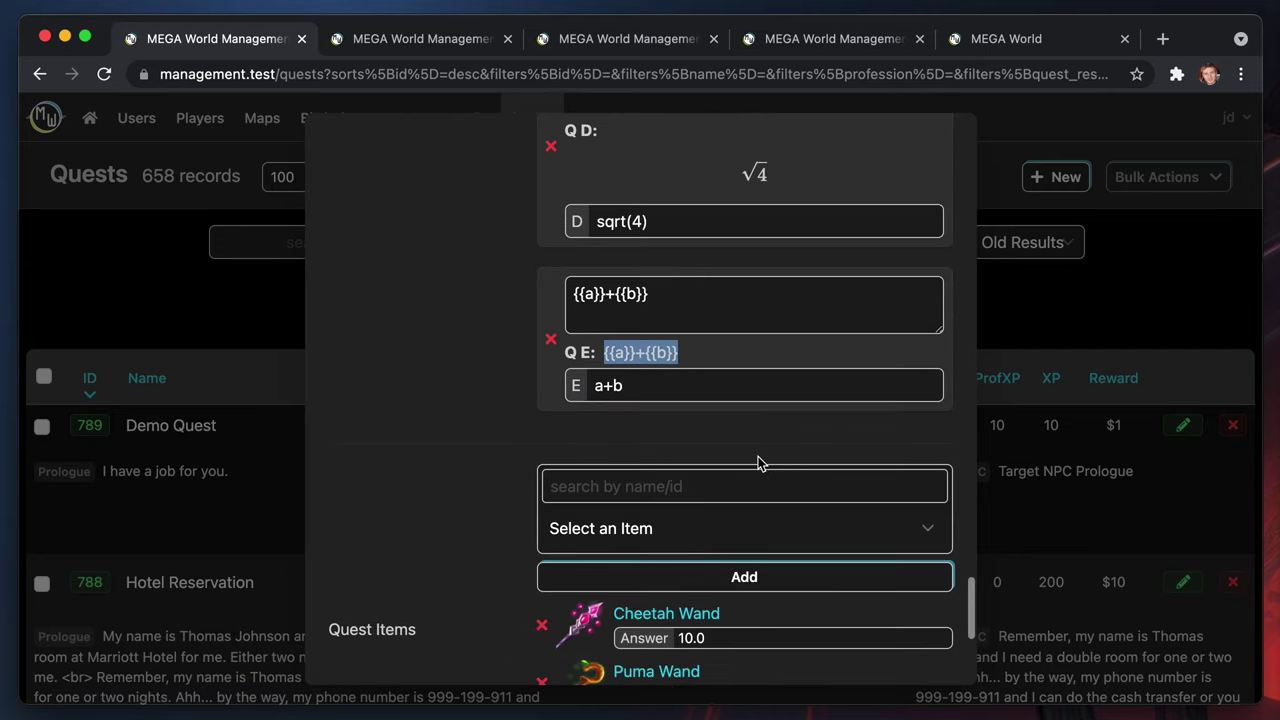
Wrap question E in LaTeX delimiters as \[{{a}}+{{b}}\] and save the quest
scroll(757, 463, down, 1)
scroll(757, 463, down, 1)
click(666, 209)
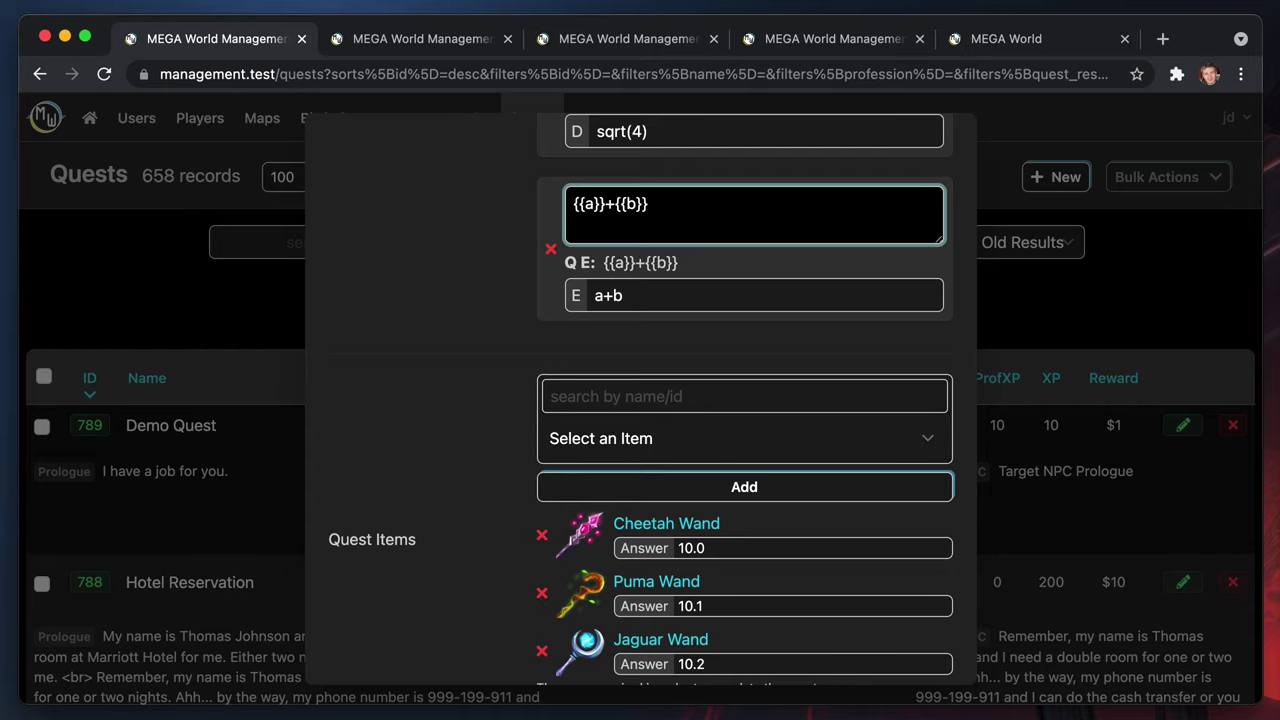
text(\[)
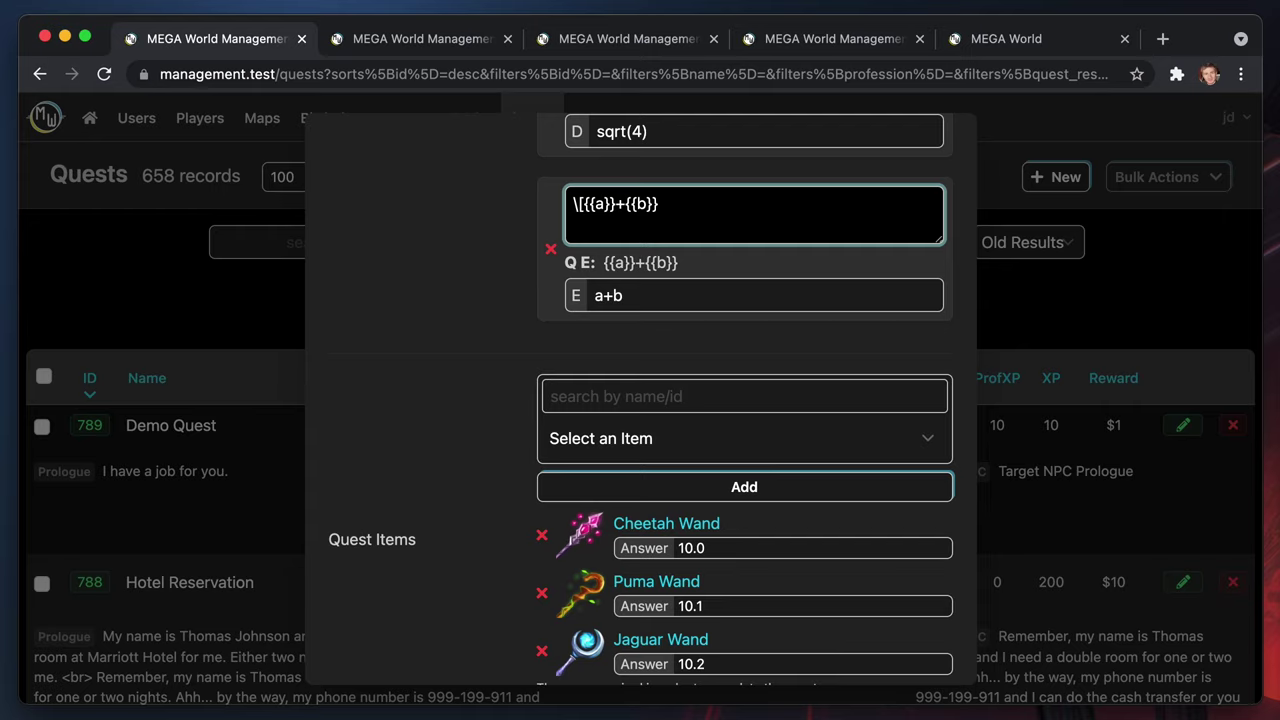
scroll(637, 291, down, 3)
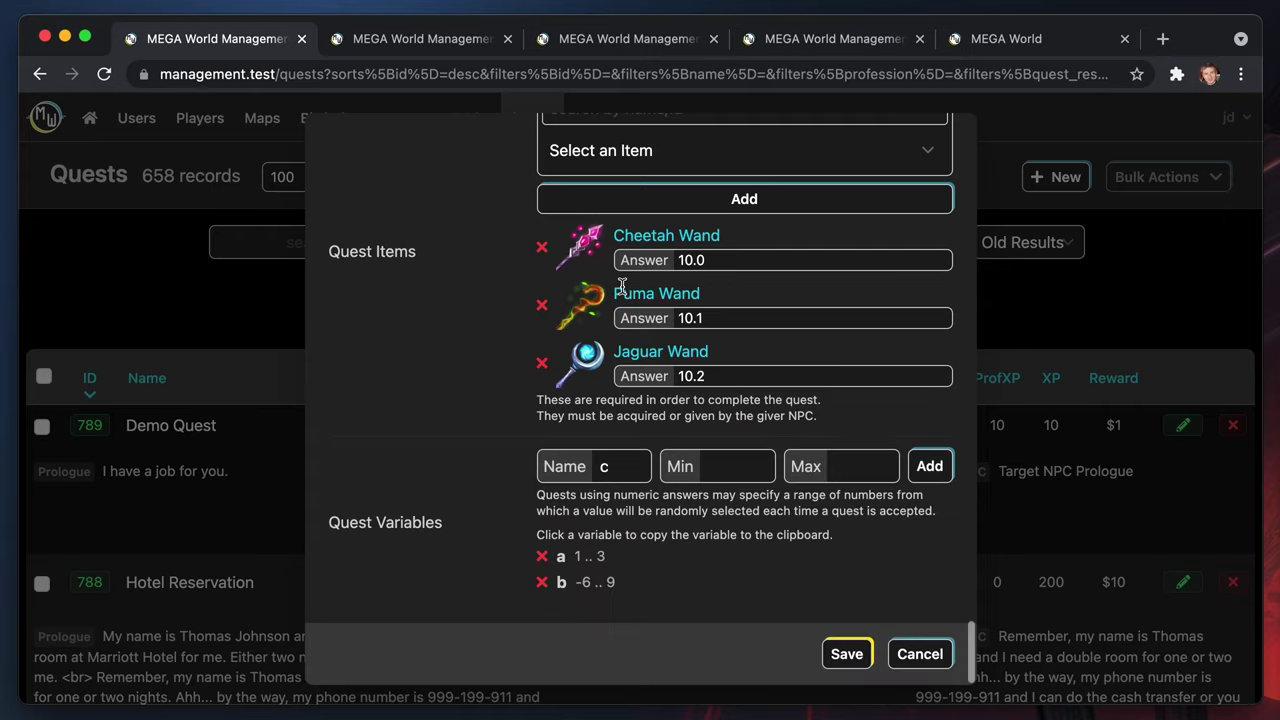
click(845, 655)
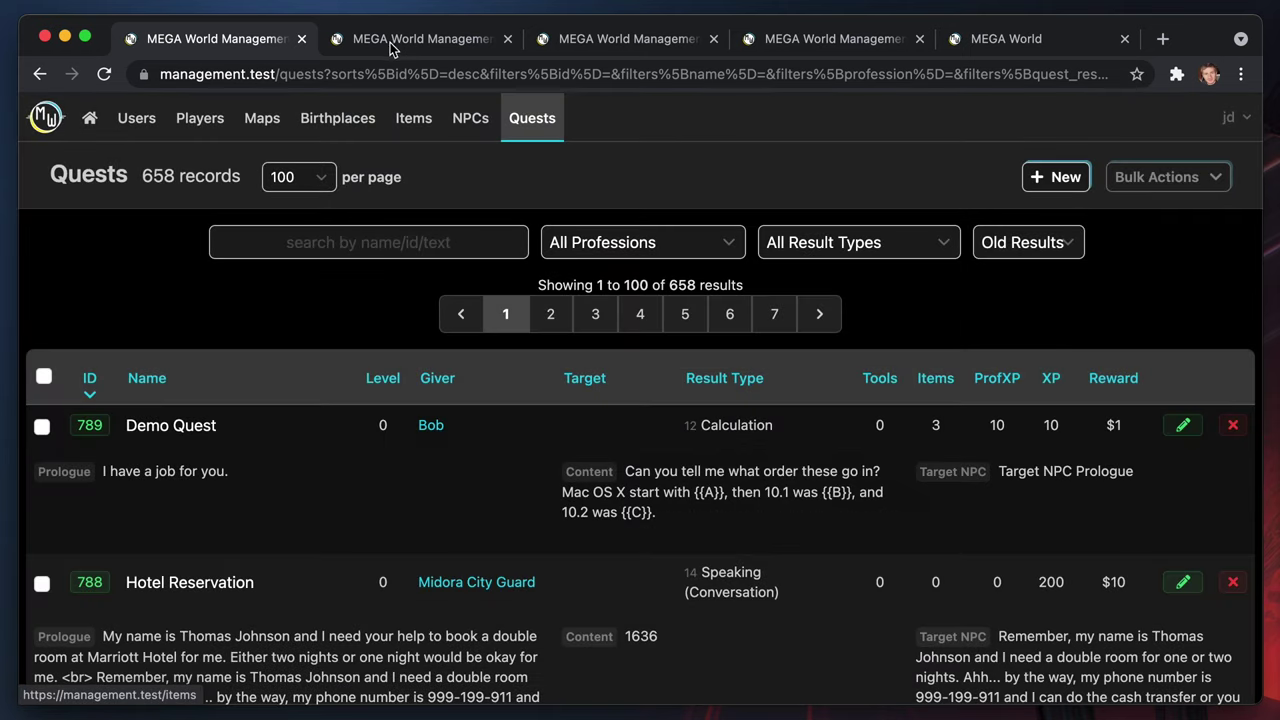
Switch to the MEGA World game, accept the Demo Quest from Bob, and open its calculation questions
click(1057, 38)
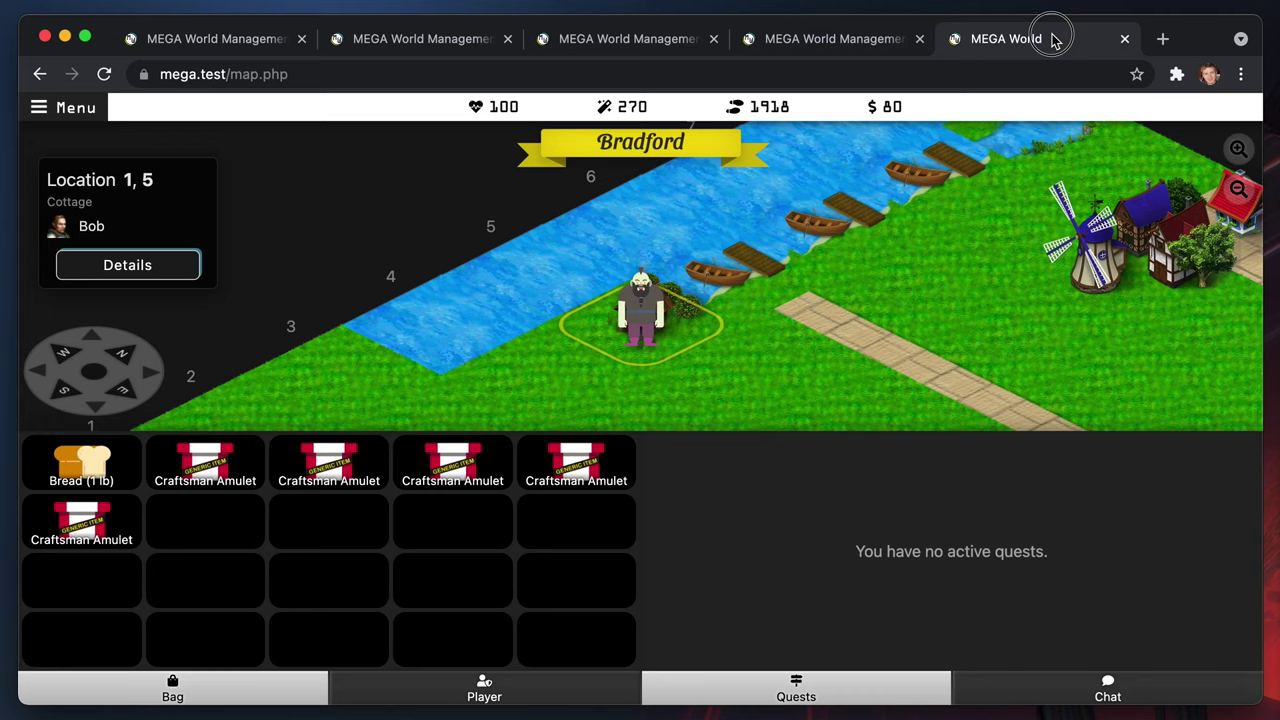
click(721, 366)
click(589, 509)
click(625, 352)
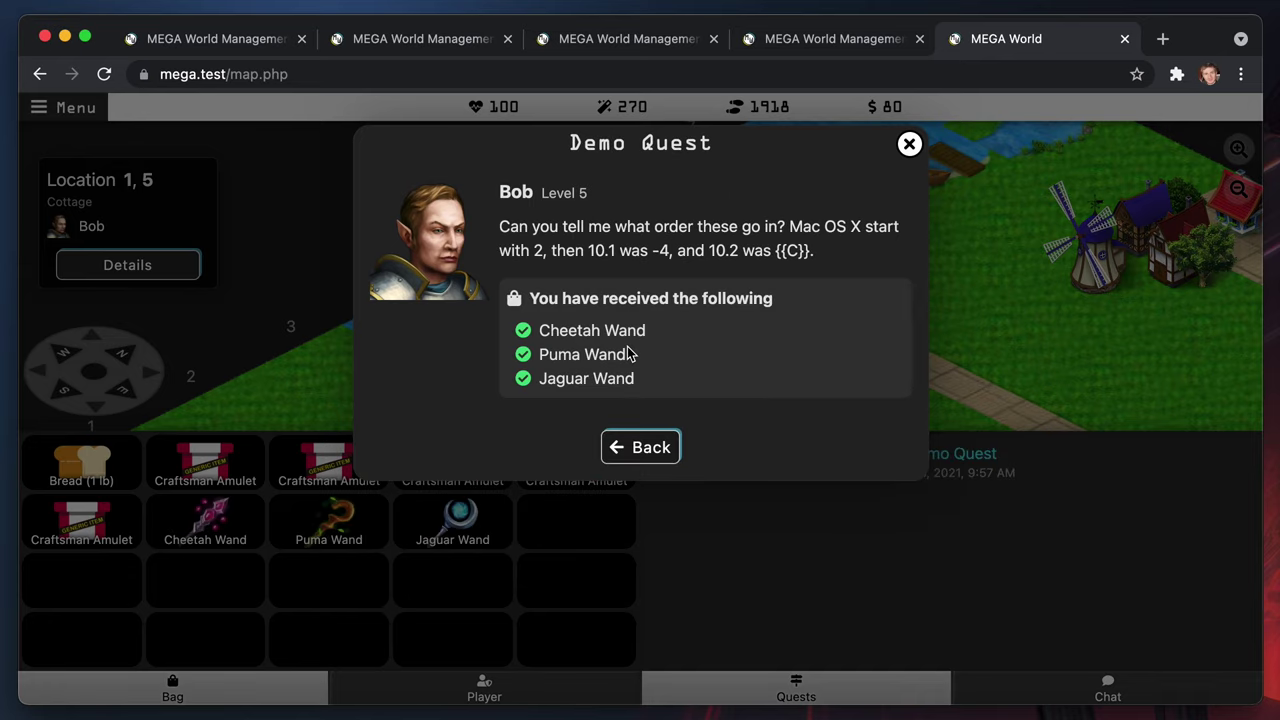
click(636, 449)
click(588, 508)
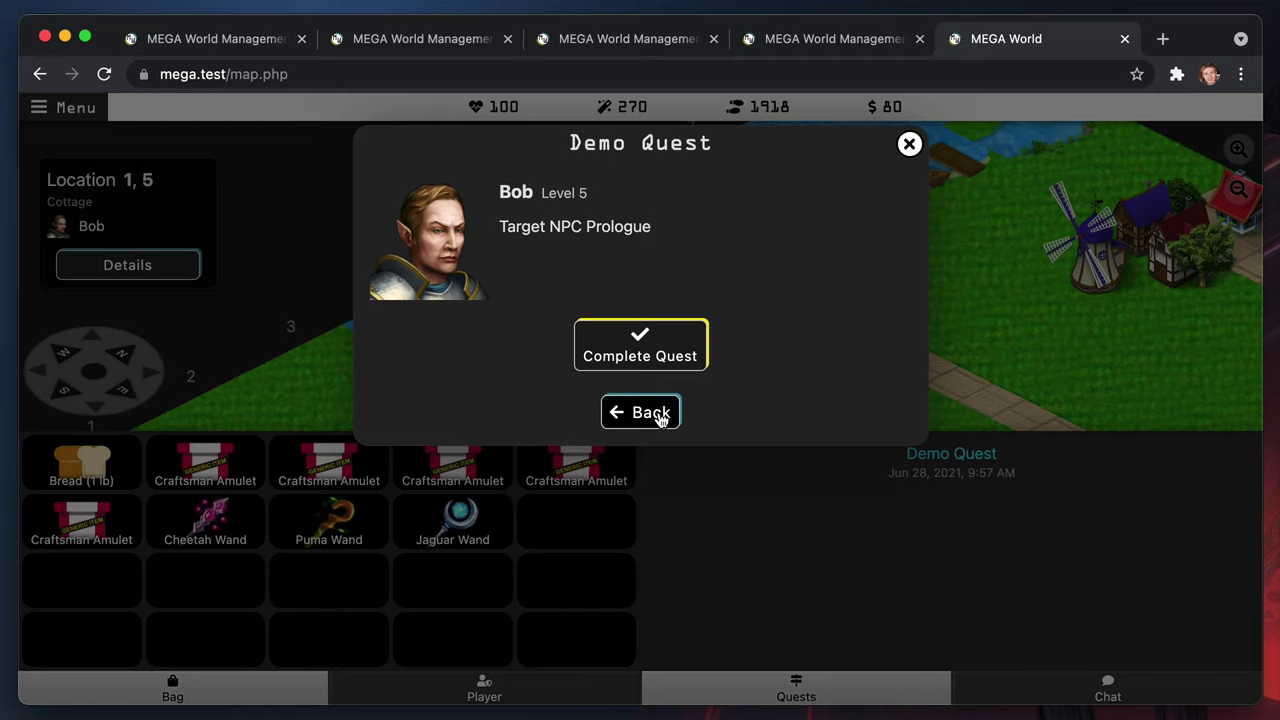
click(657, 362)
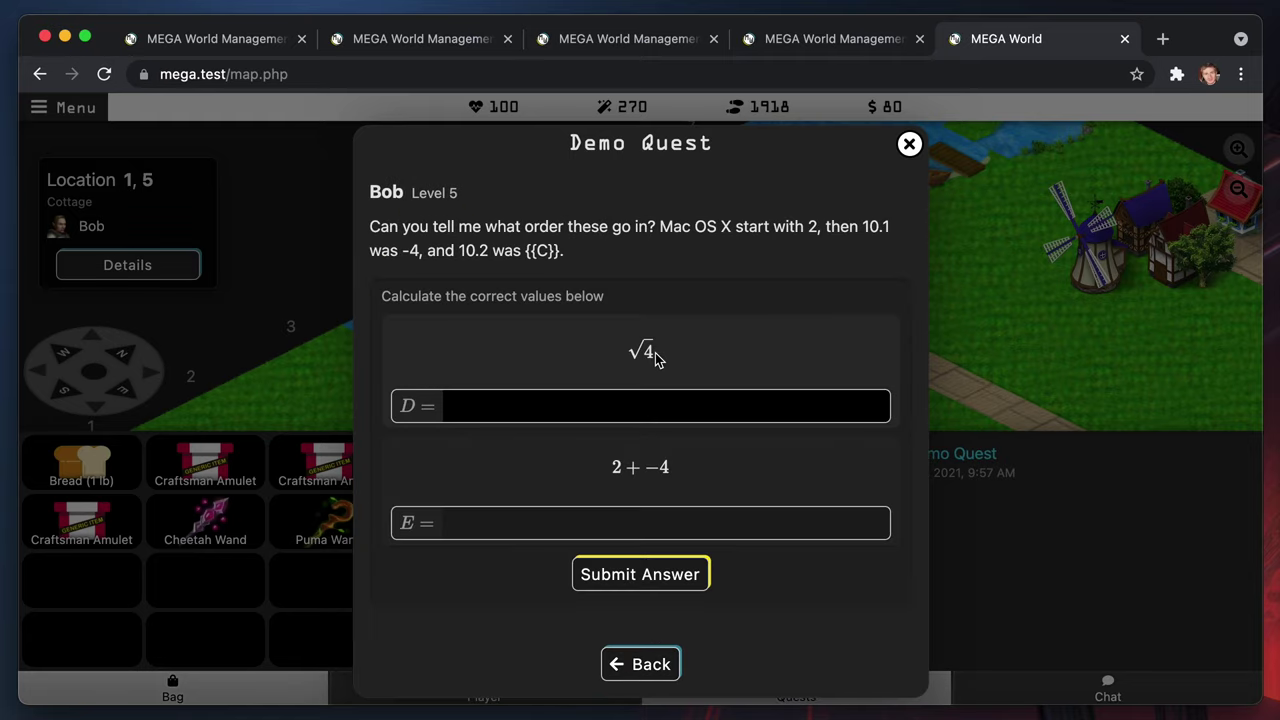
Submit 2 for D and -2 for E as the quest answers, and return to the map
click(600, 508)
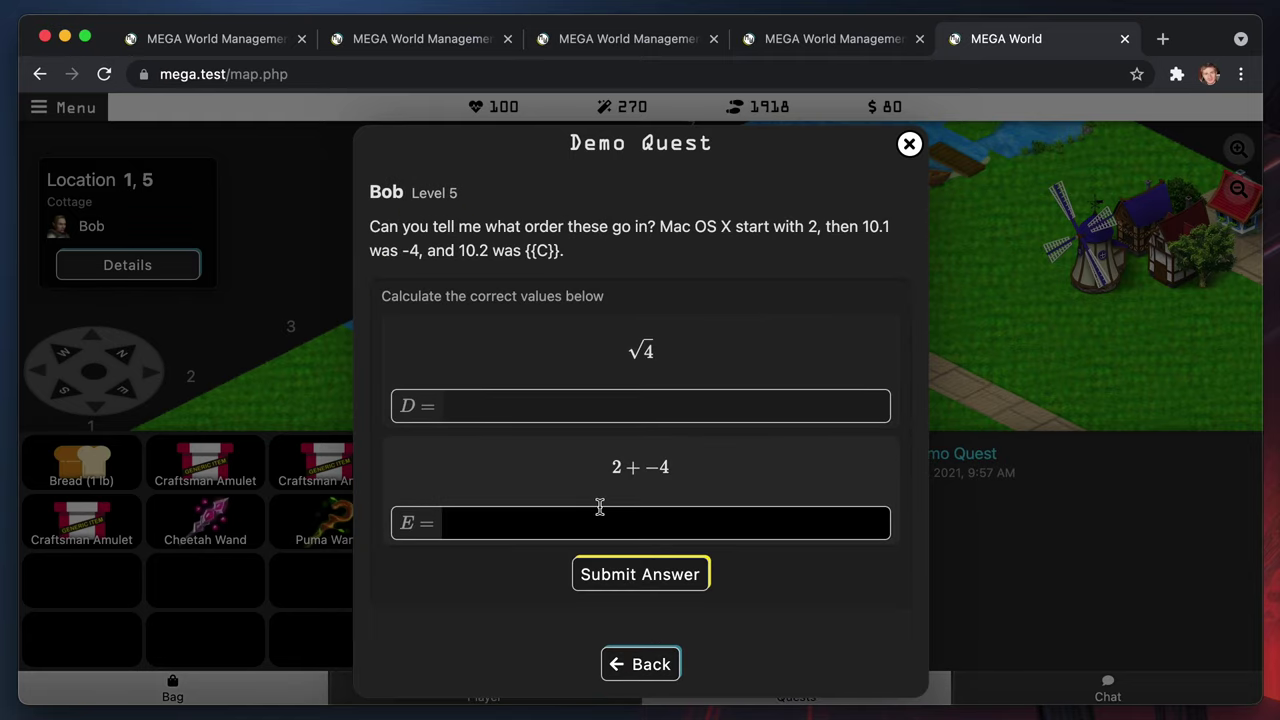
click(610, 468)
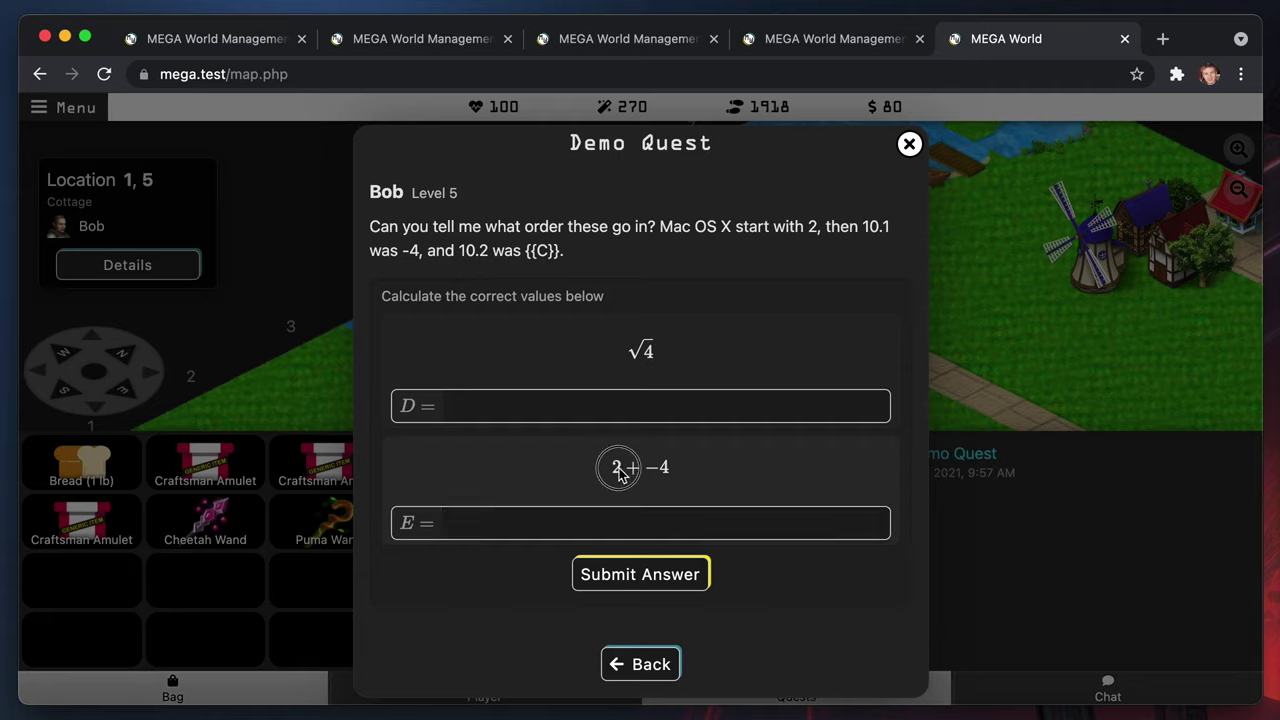
click(654, 478)
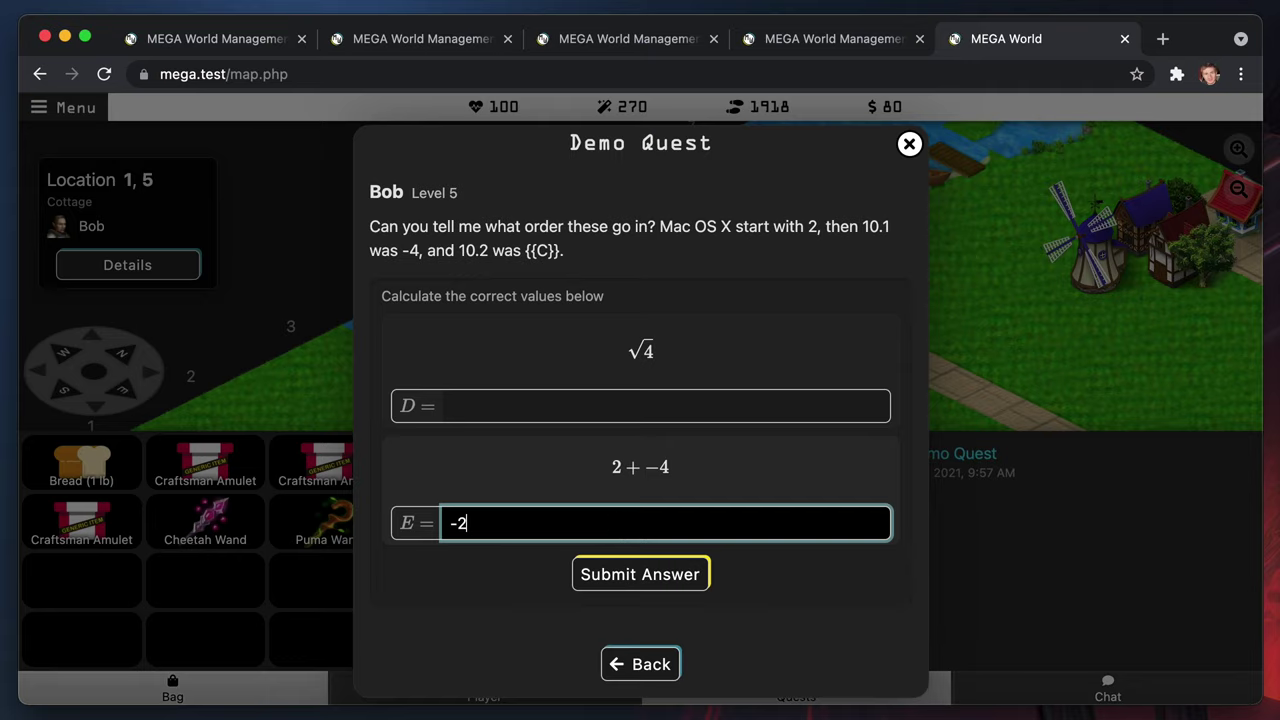
click(594, 409)
text(2)
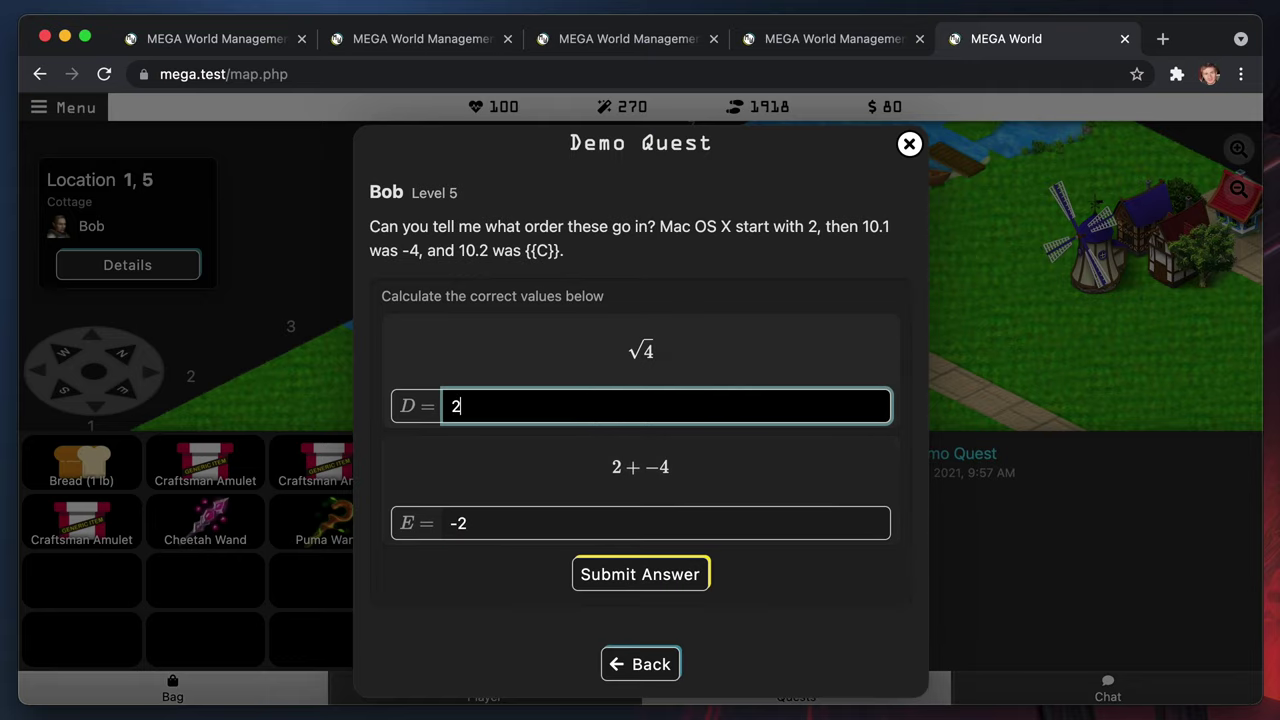
click(612, 566)
click(633, 580)
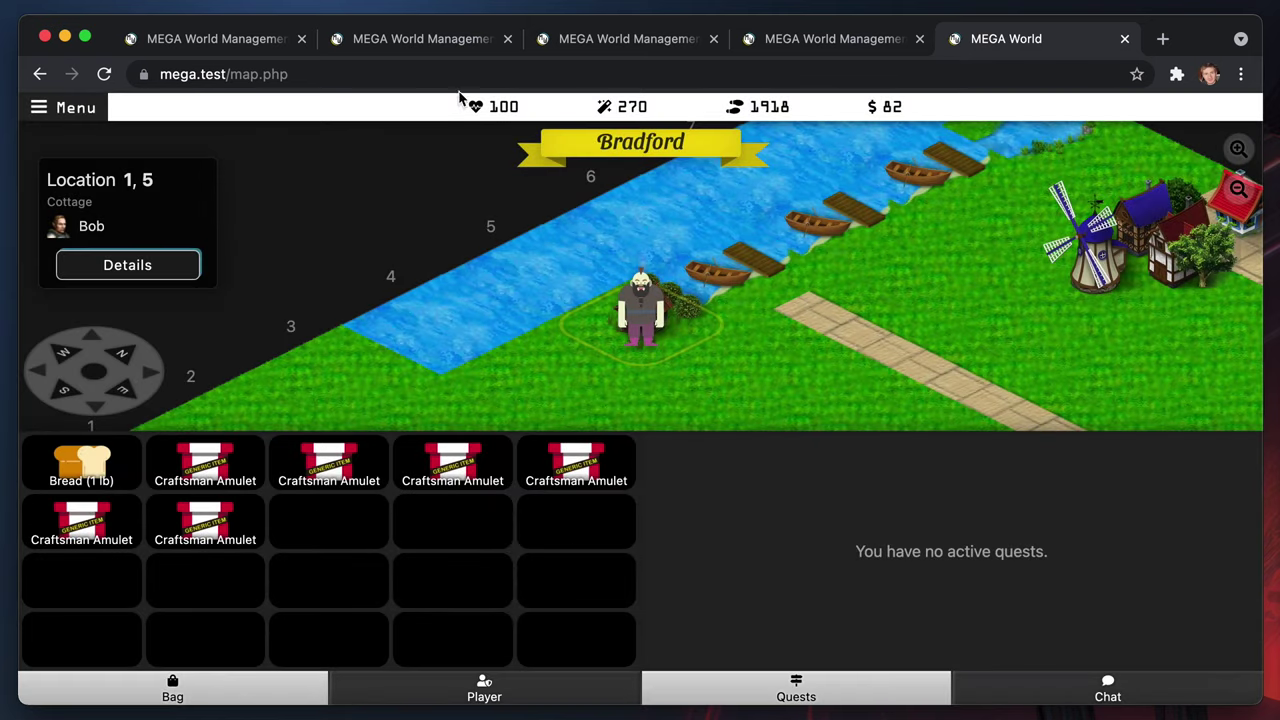
Return to MEGA World Management and reopen the Demo Quest for editing at its Correct Response Data
click(230, 42)
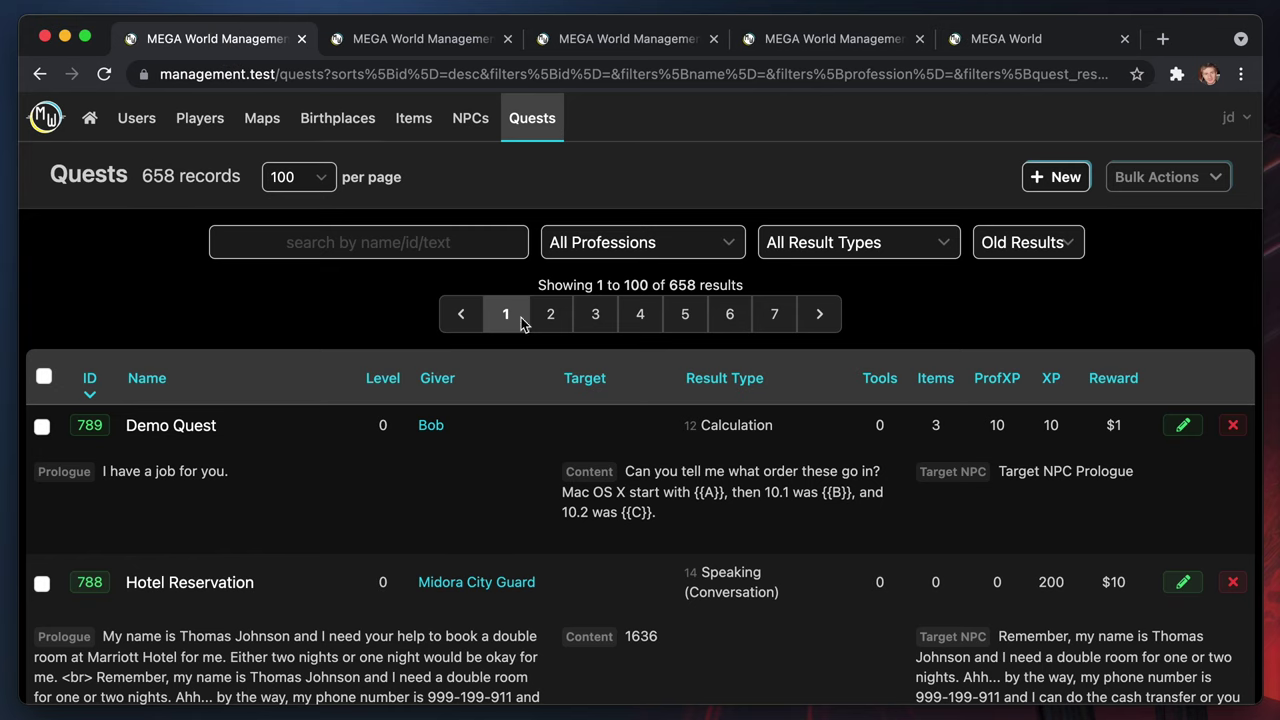
click(1183, 425)
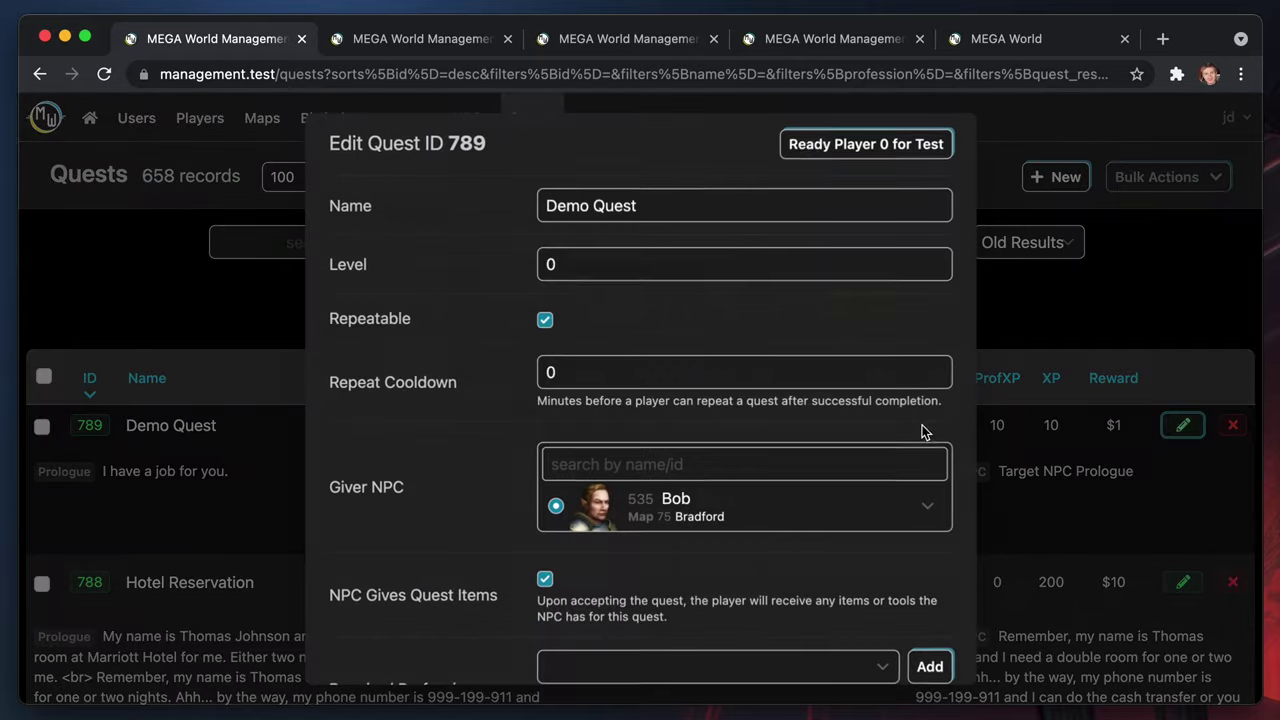
scroll(816, 498, down, 20)
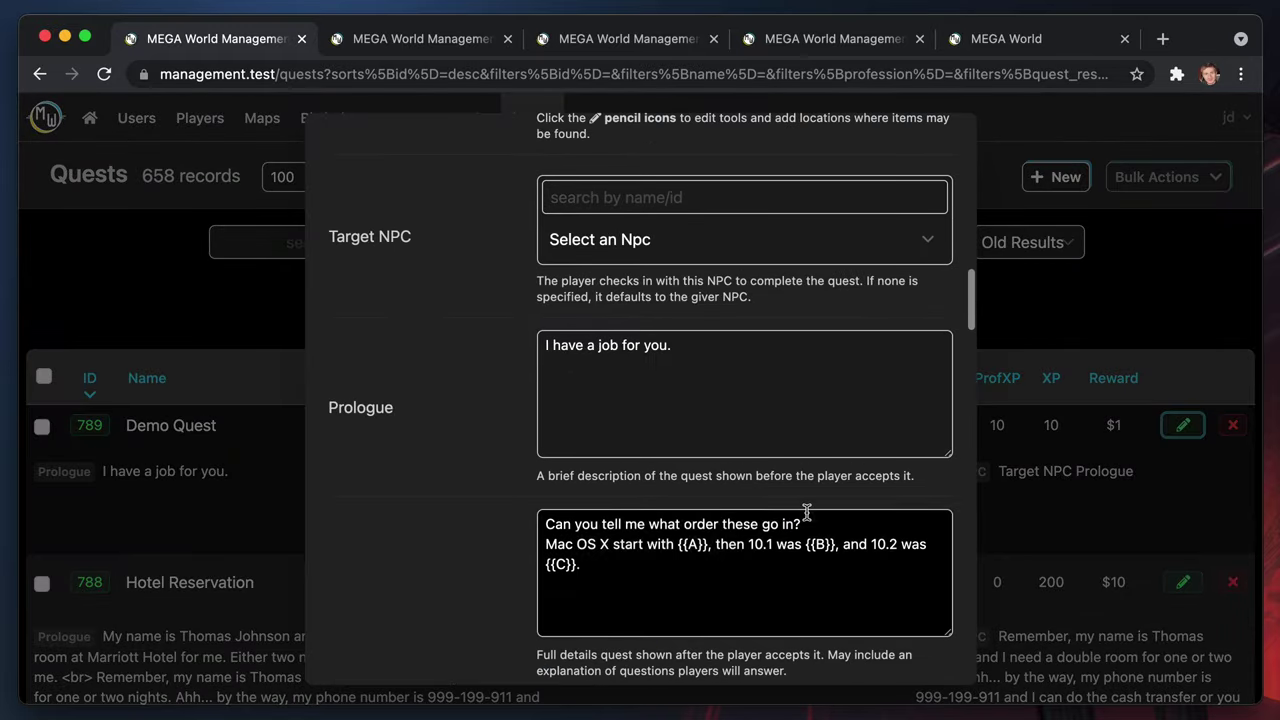
scroll(807, 512, down, 15)
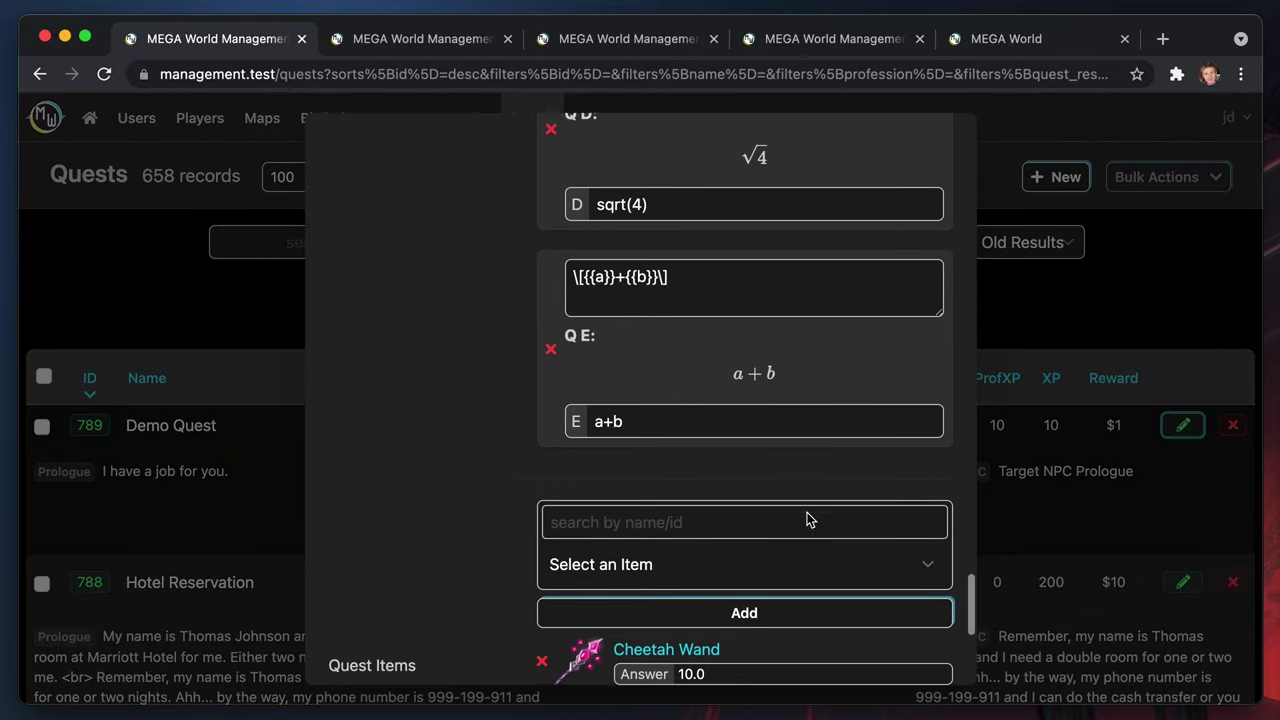
scroll(807, 512, up, 5)
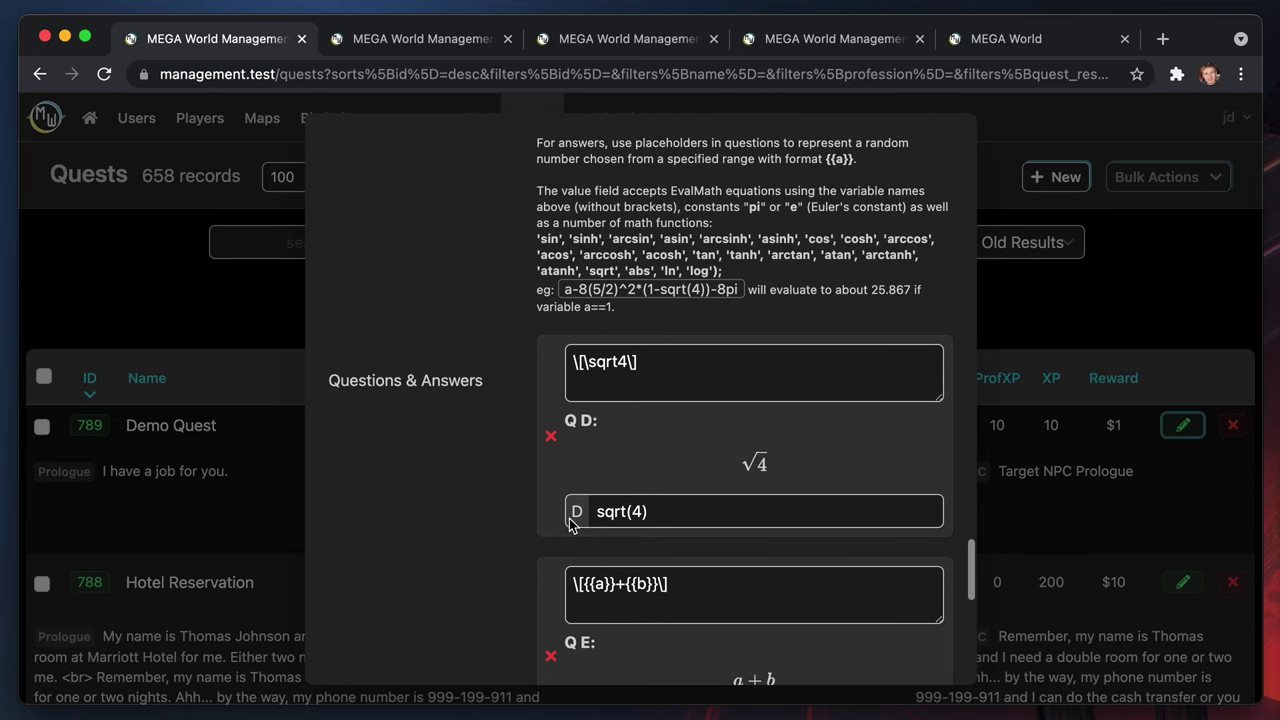
scroll(576, 511, up, 3)
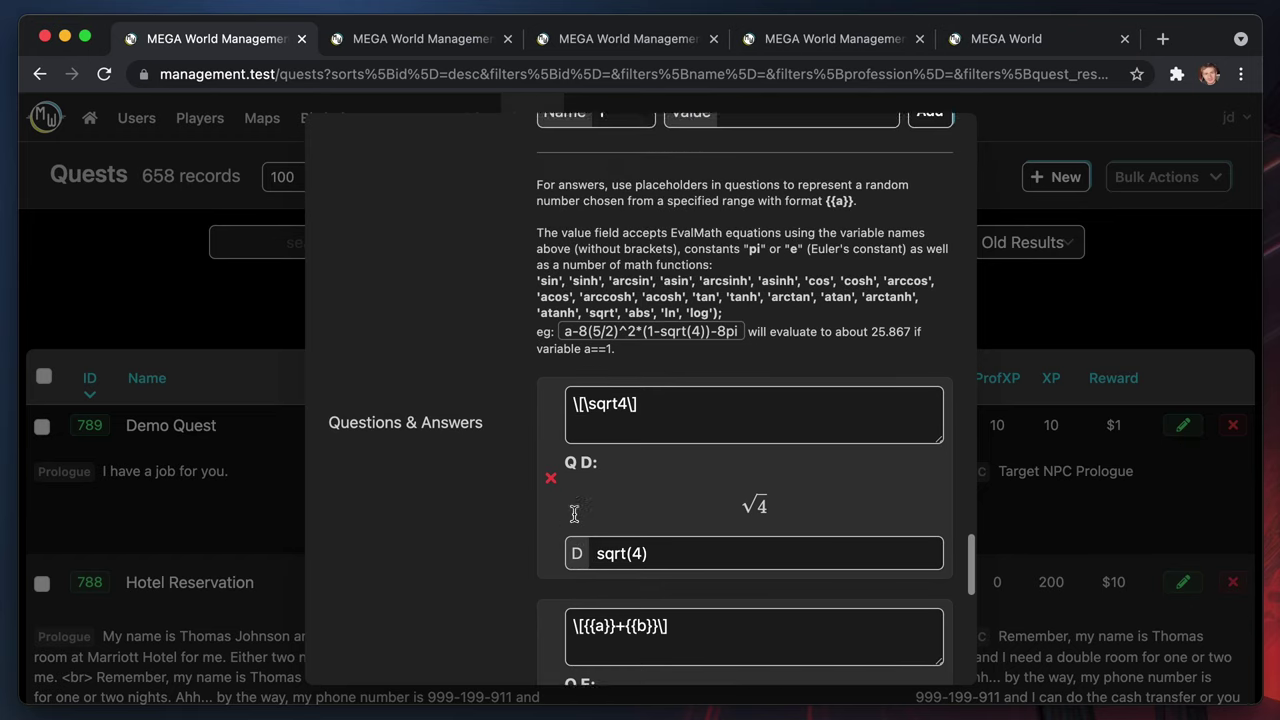
scroll(619, 395, up, 1)
Name the new answer Alpha and set its value to 1
double_click(623, 378)
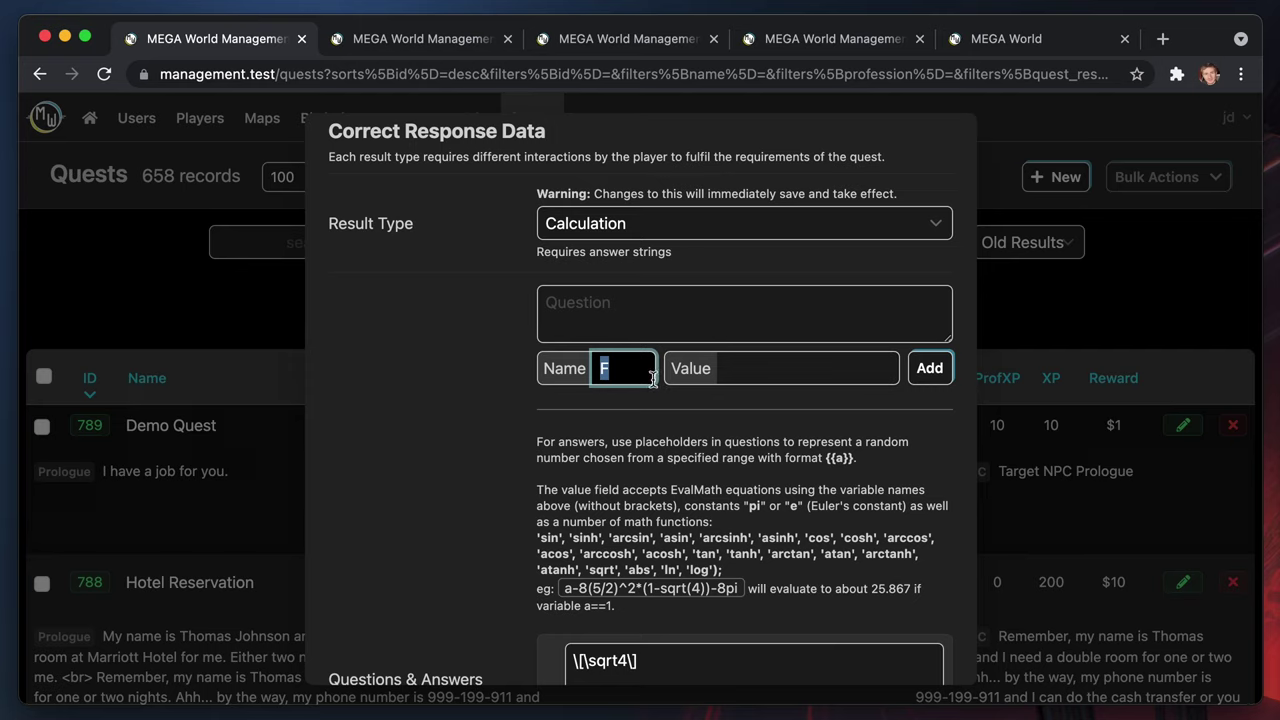
key(BackSpace)
text(Alpha)
key(Tab)
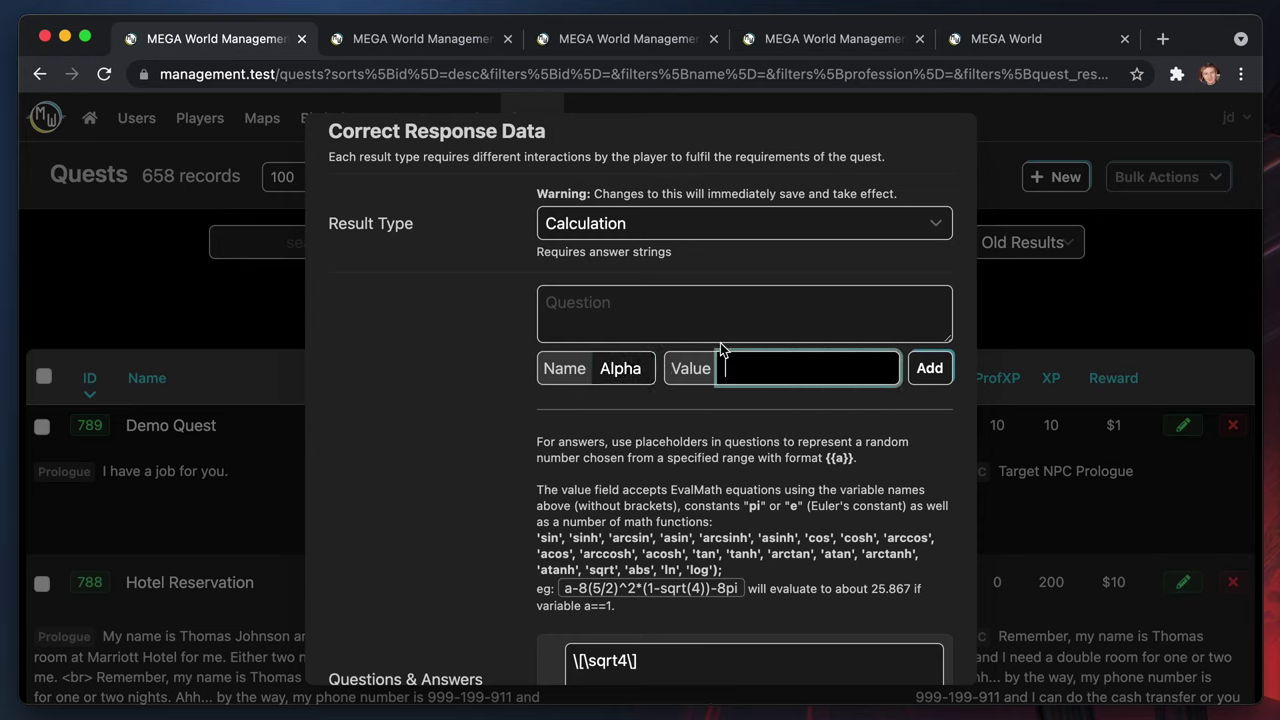
text(1)
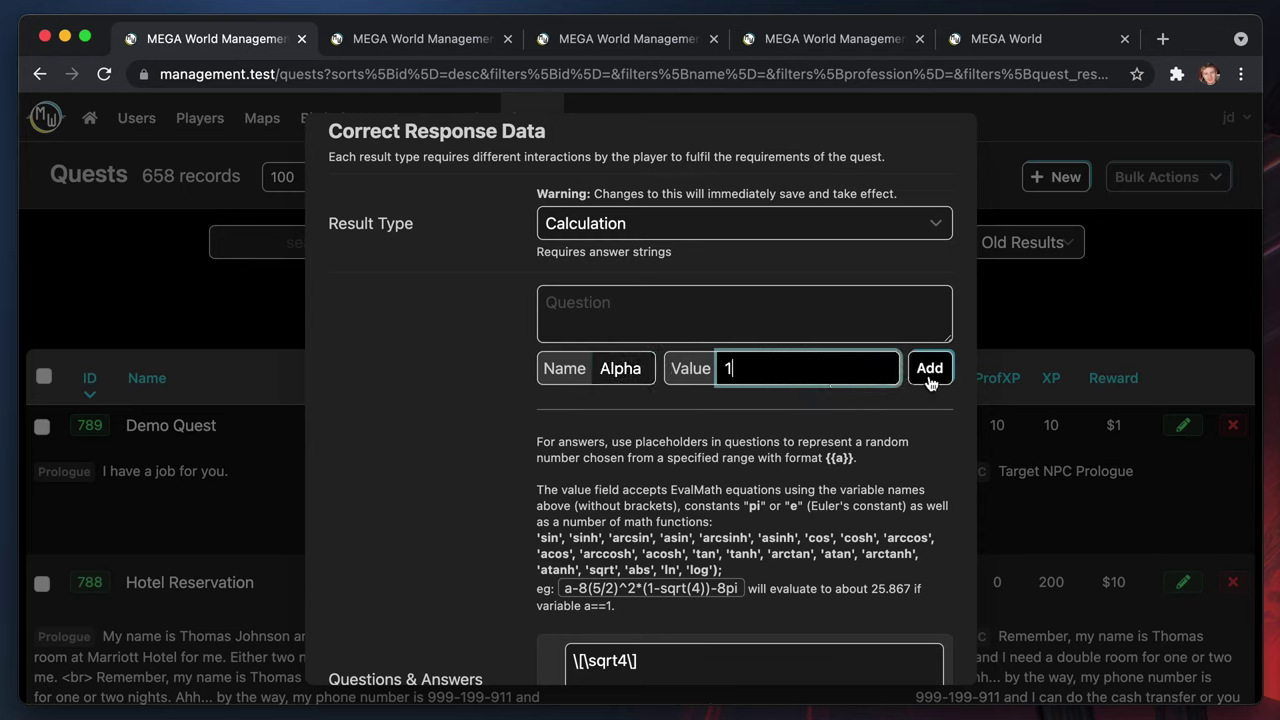
Enter \[\sqrt1\] as the question for the Alpha answer and add it to the quest's questions and answers
click(785, 330)
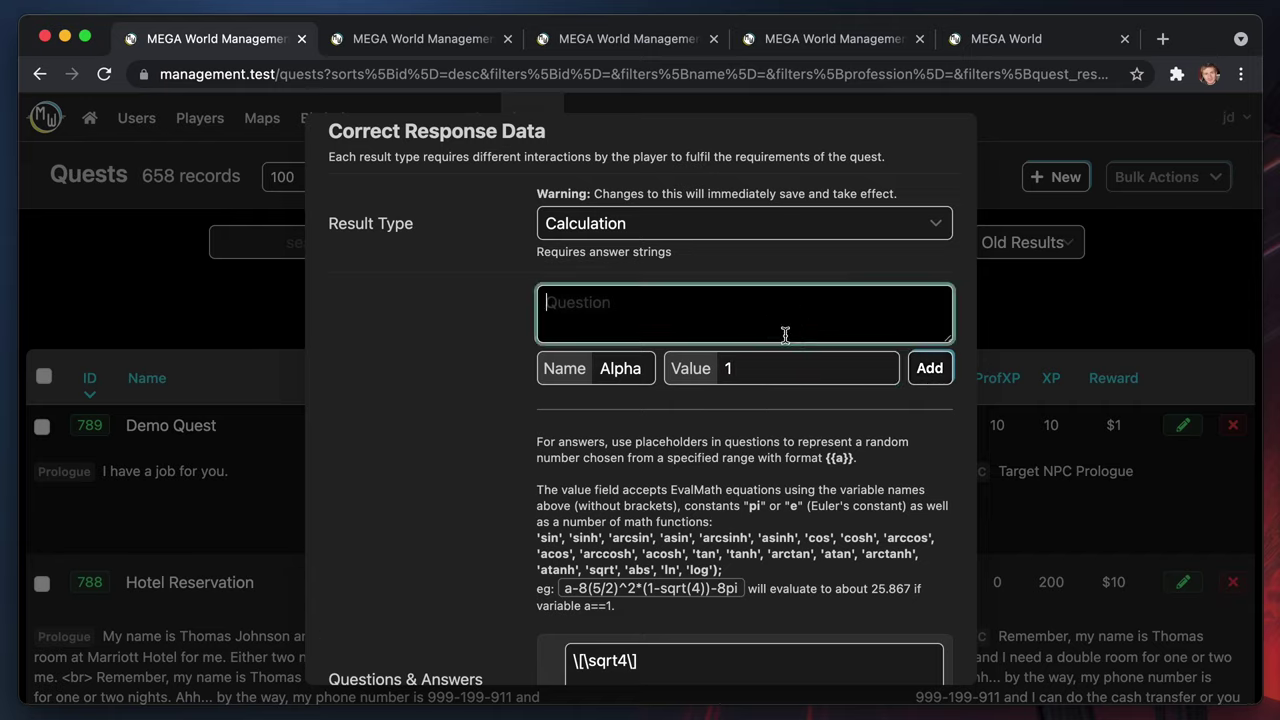
text(s)
key(BackSpace)
text(\[)
key(BackSpace)
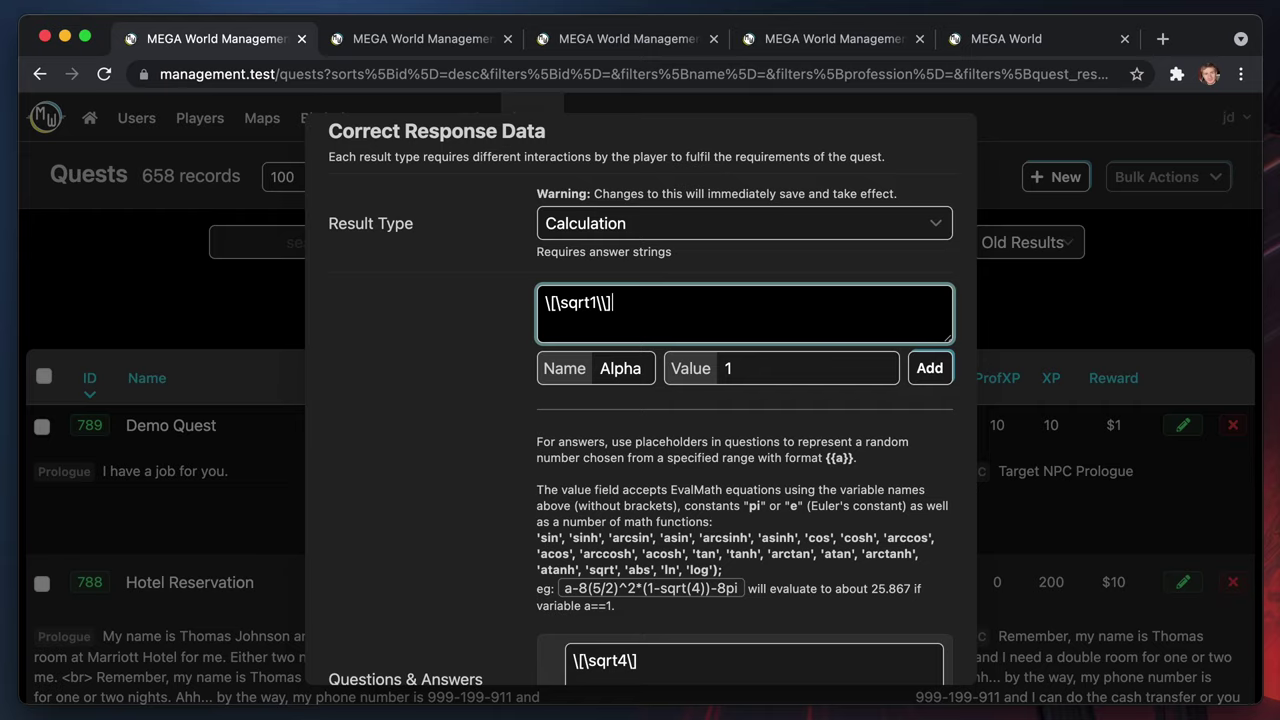
click(928, 372)
scroll(878, 477, down, 5)
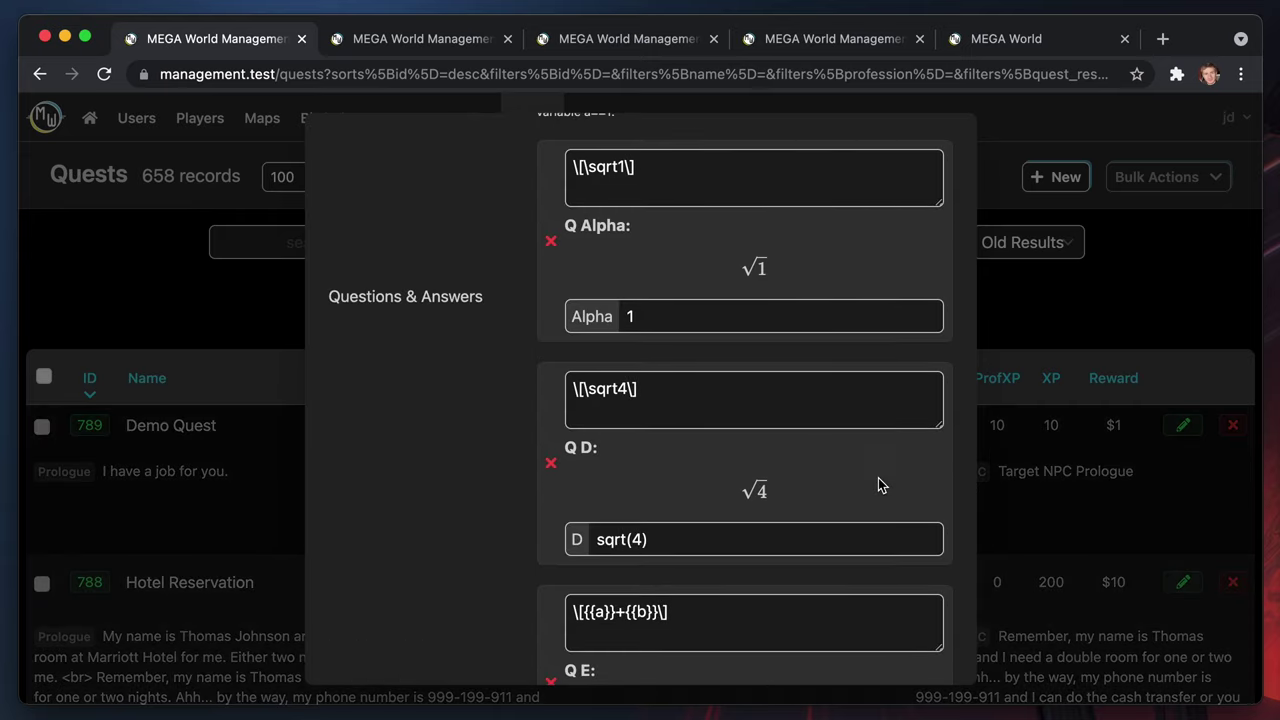
scroll(611, 214, down, 1)
scroll(641, 197, up, 2)
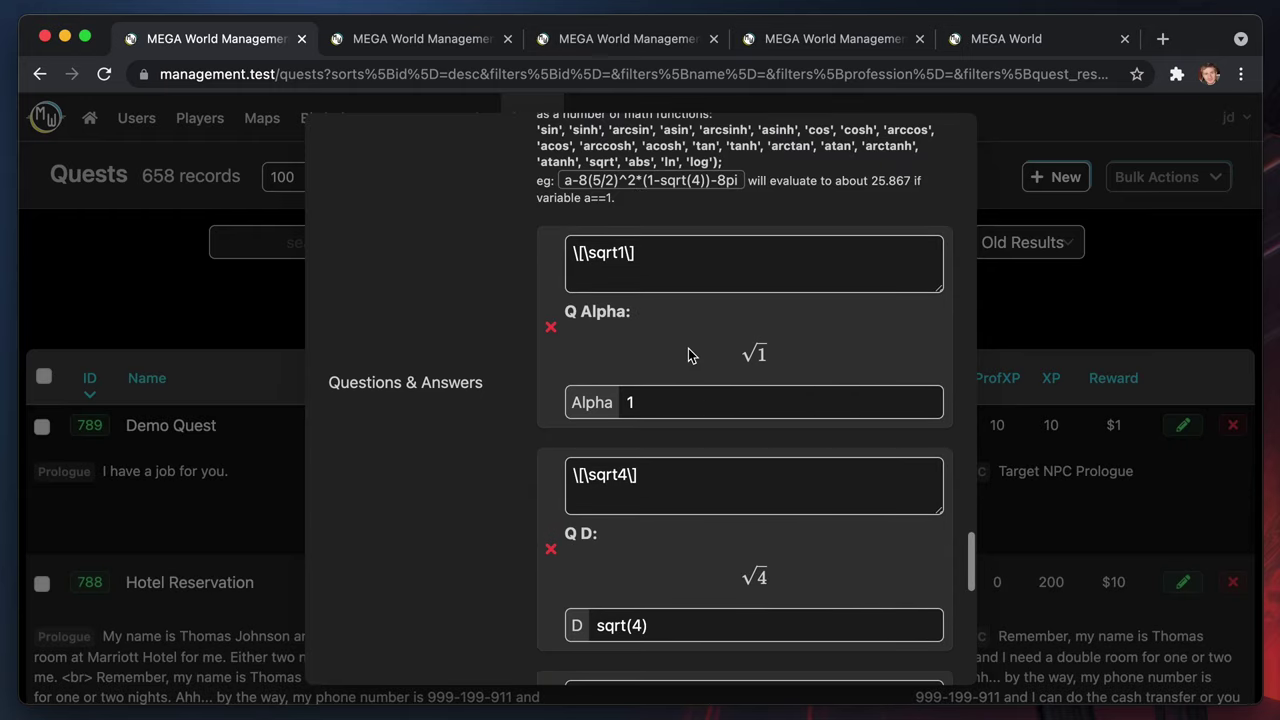
Save the Demo Quest and reopen it for editing at its Correct Response Data
scroll(688, 352, down, 10)
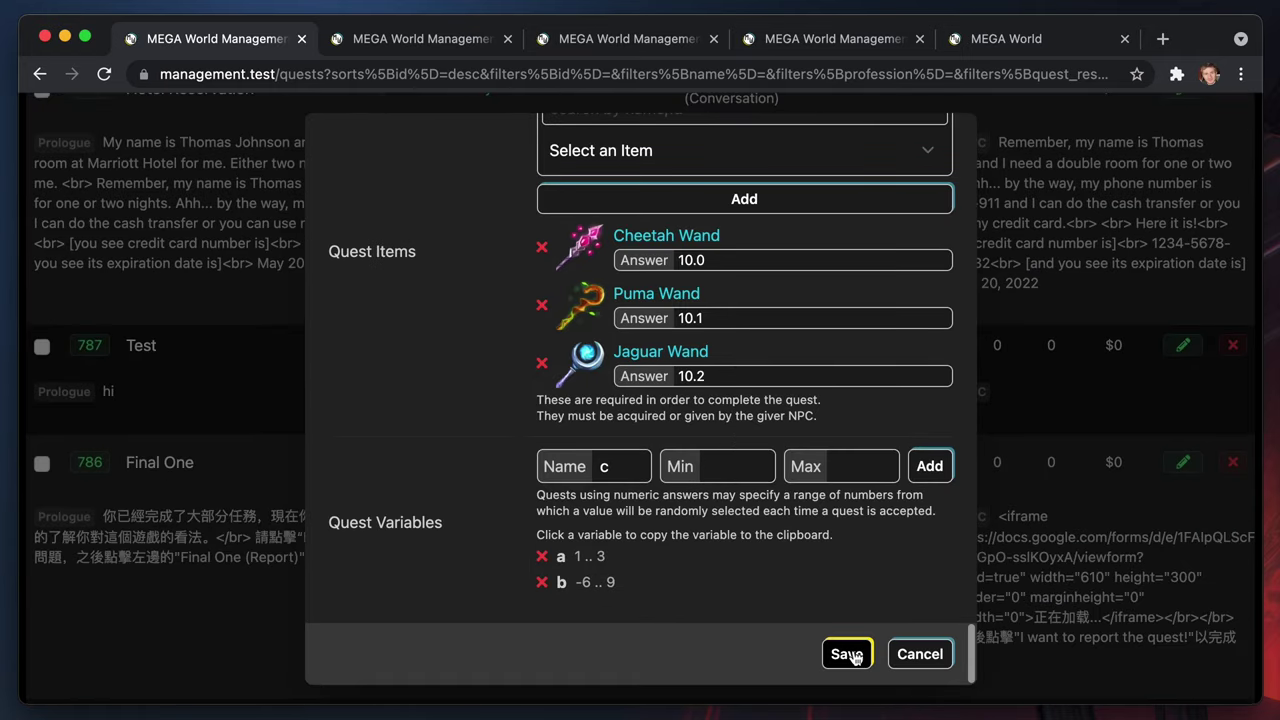
click(846, 653)
scroll(1068, 369, down, 1)
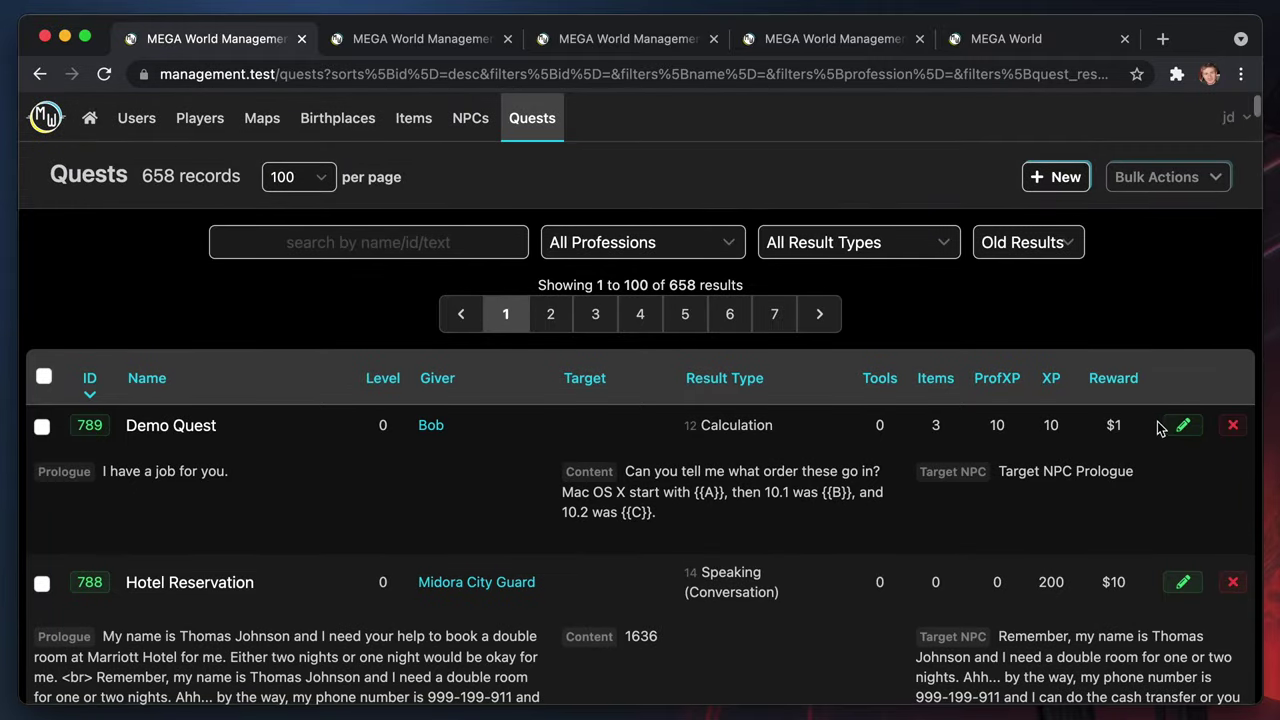
click(1182, 424)
scroll(746, 446, down, 10)
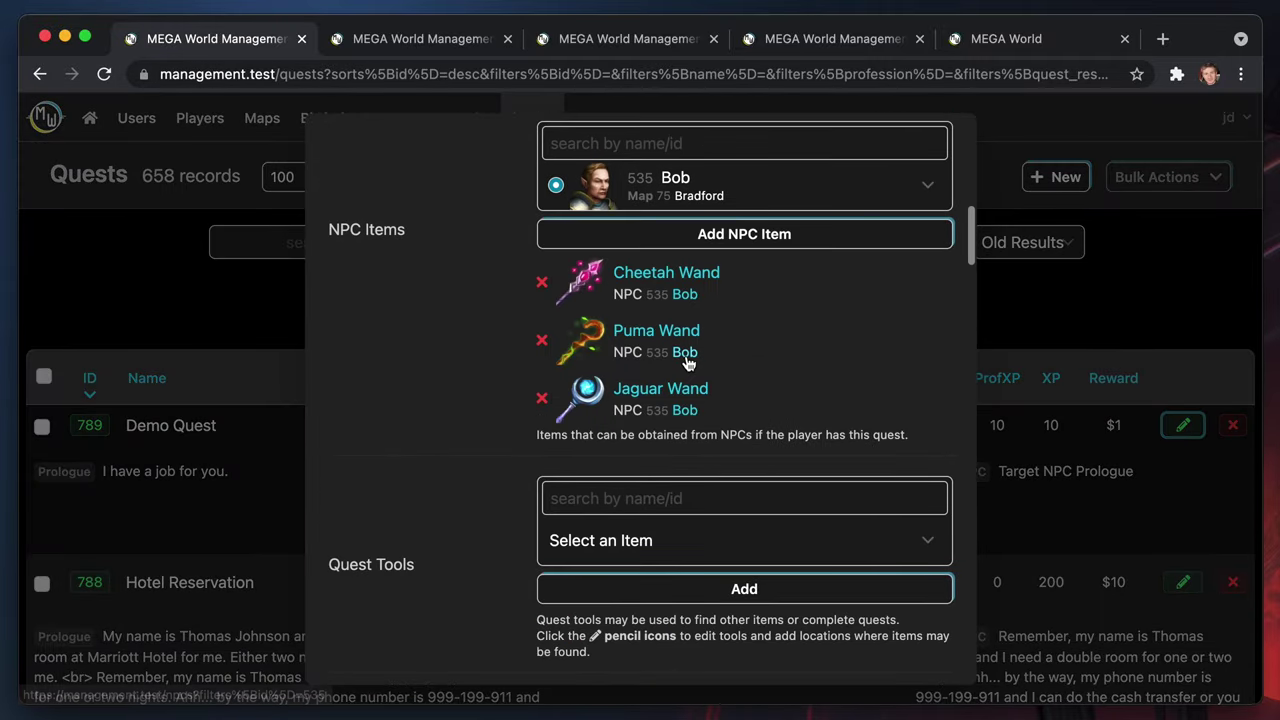
scroll(690, 400, down, 6)
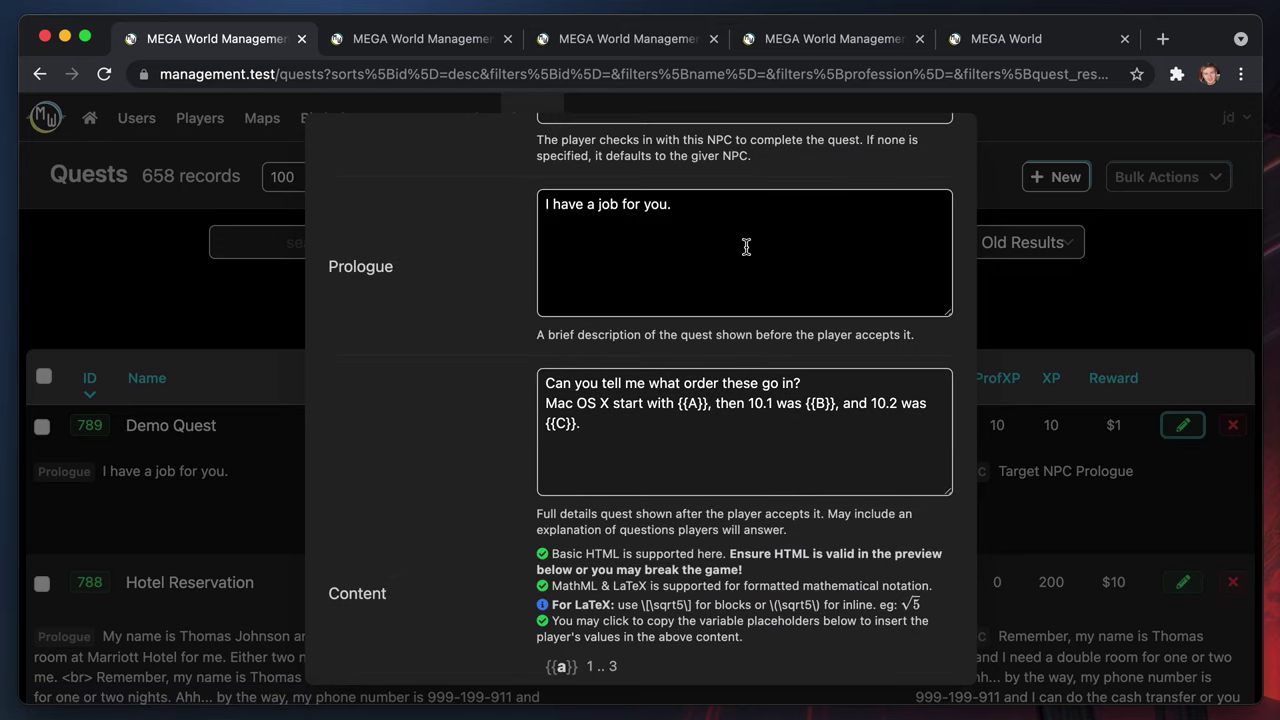
scroll(737, 280, down, 10)
scroll(738, 298, down, 2)
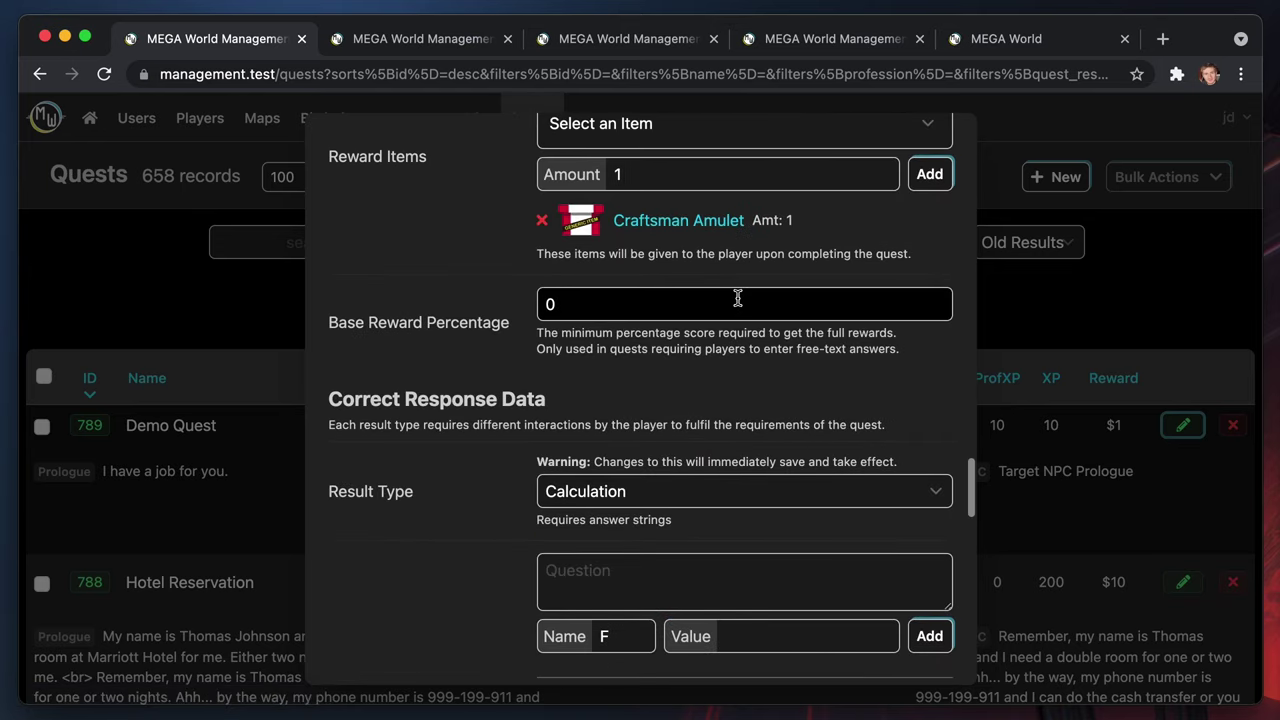
scroll(738, 298, down, 1)
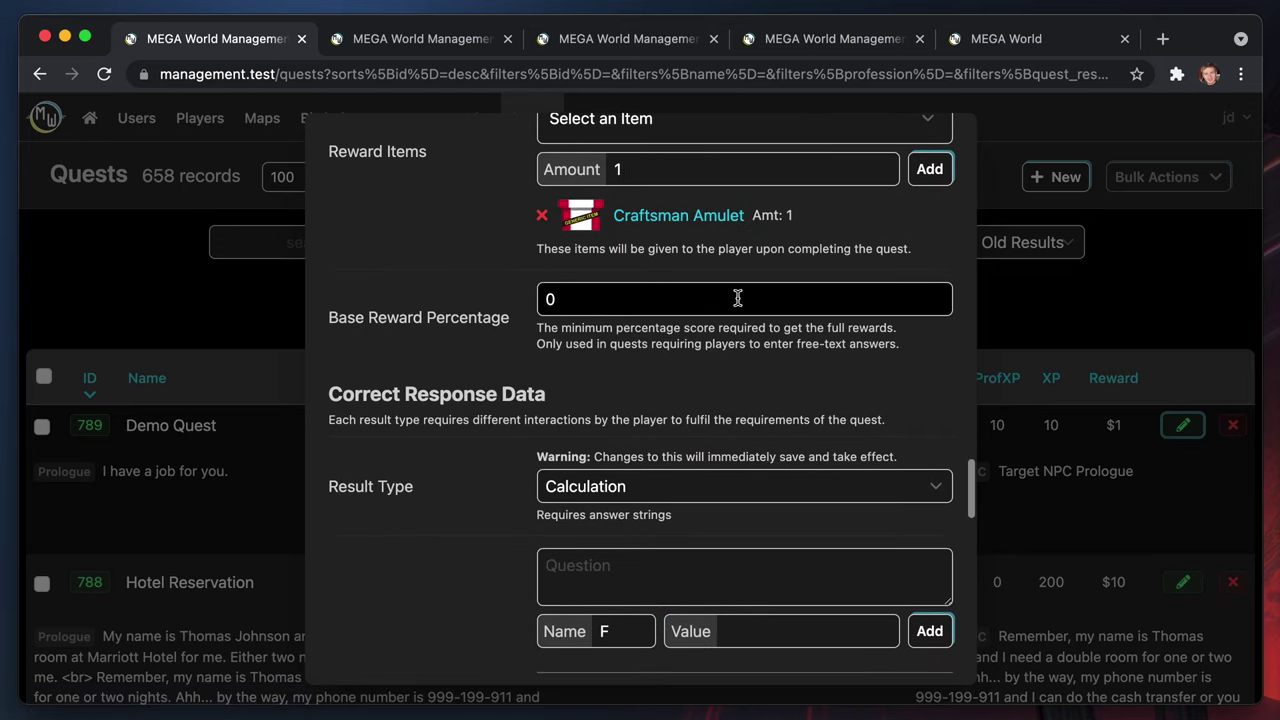
Set the Demo Quest's result type to Coordinates and bring up its Result Location settings
click(740, 494)
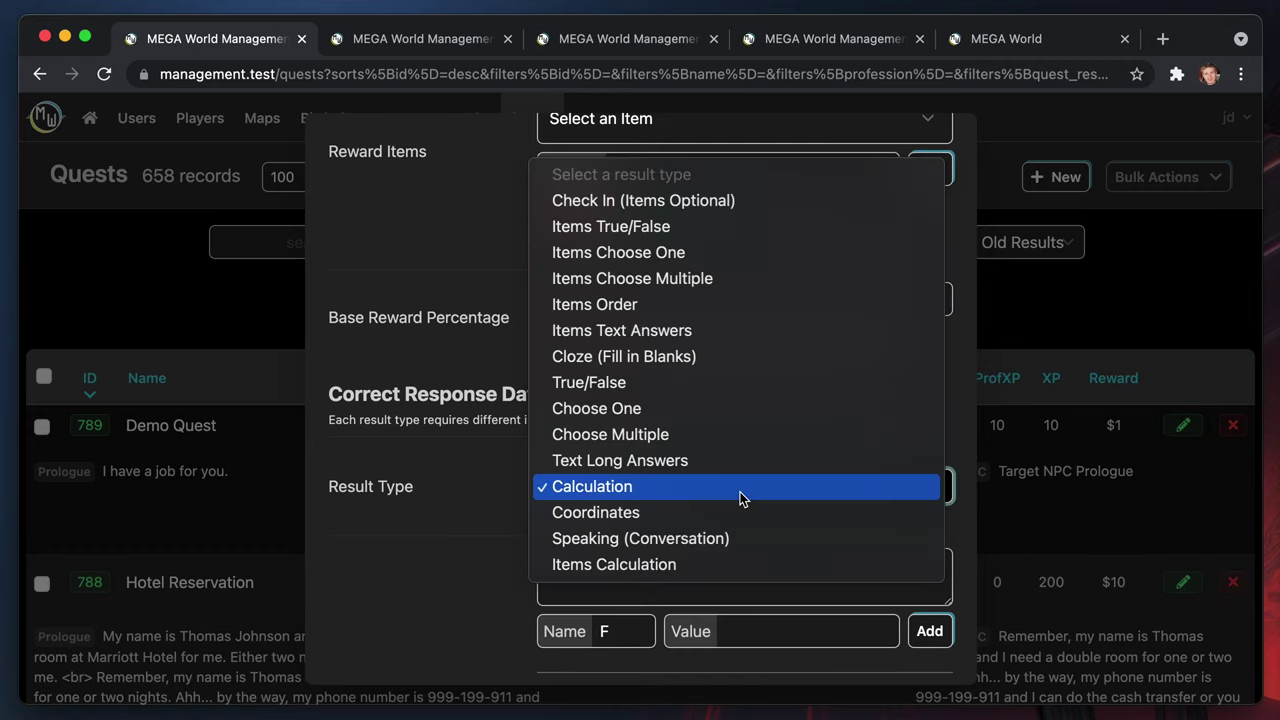
click(650, 514)
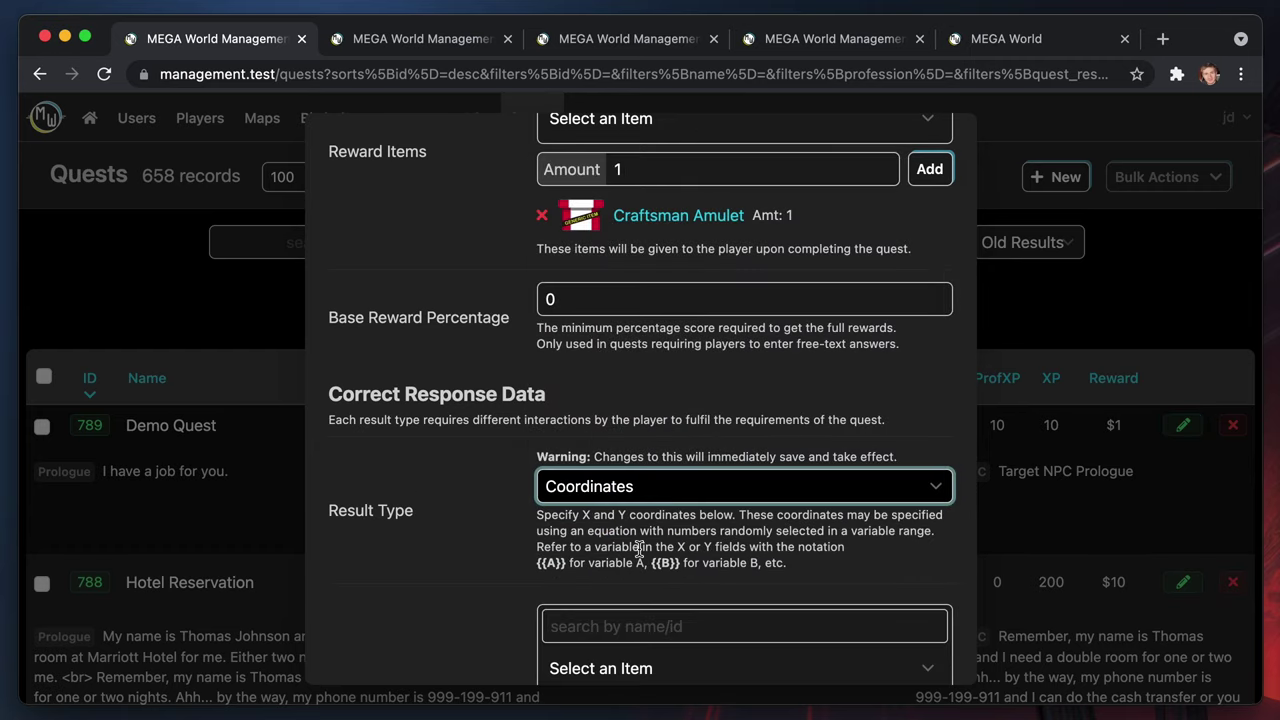
scroll(640, 548, down, 4)
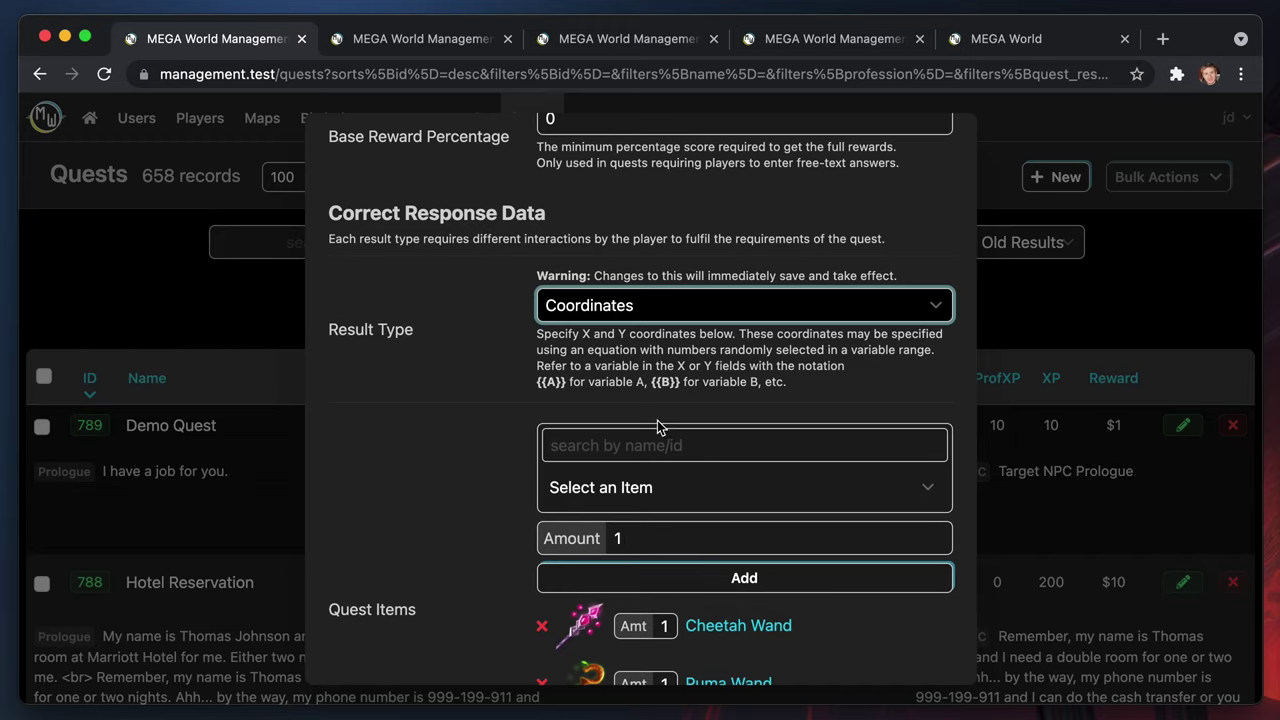
scroll(650, 530, down, 2)
scroll(650, 535, up, 3)
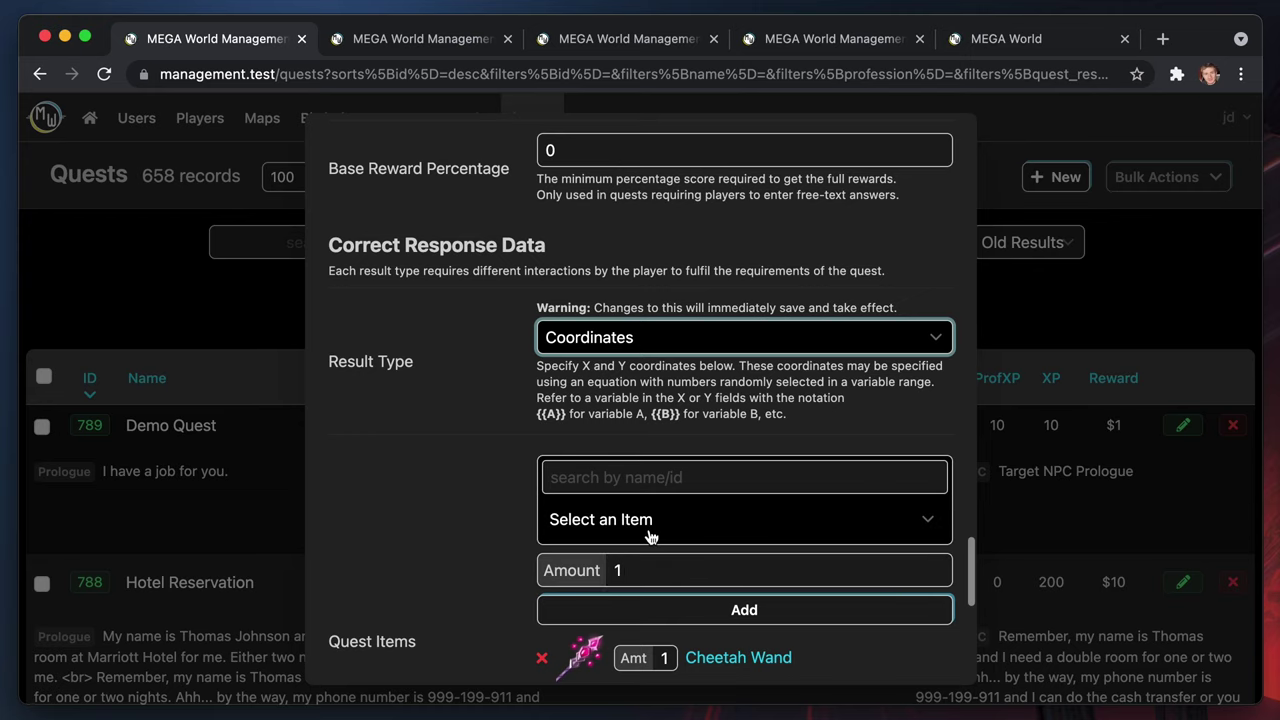
scroll(650, 535, down, 6)
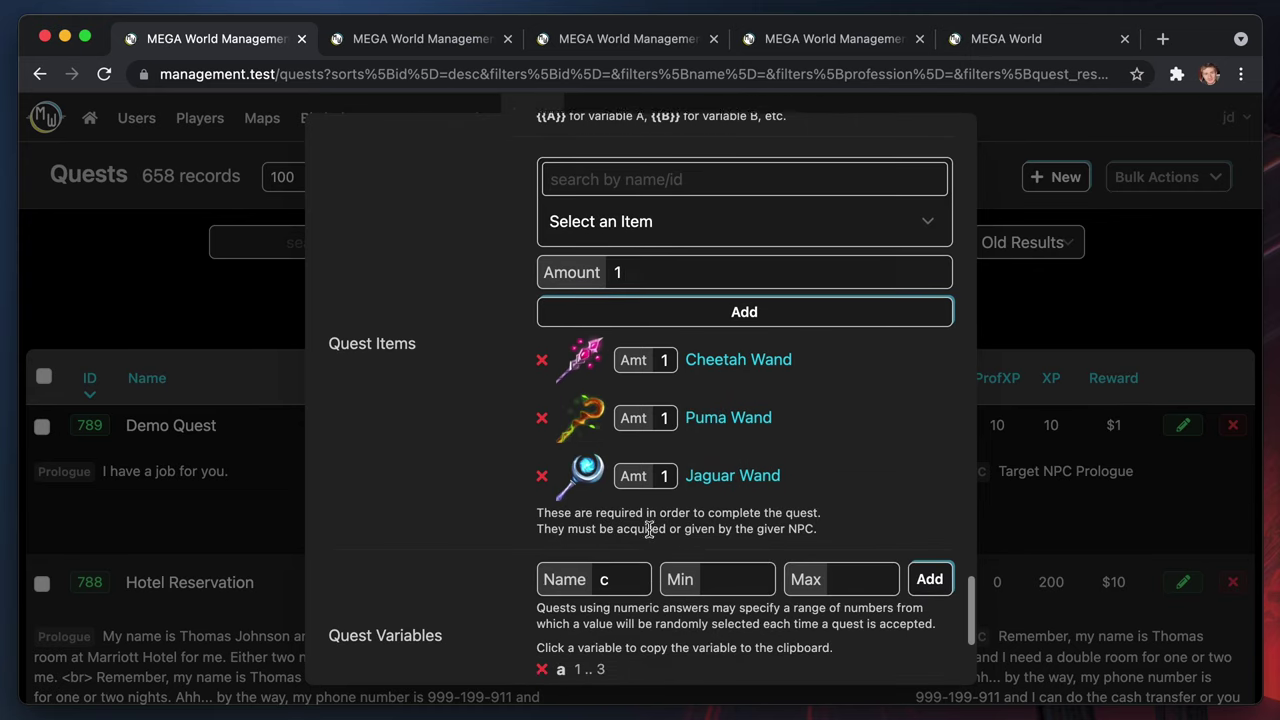
scroll(650, 529, down, 6)
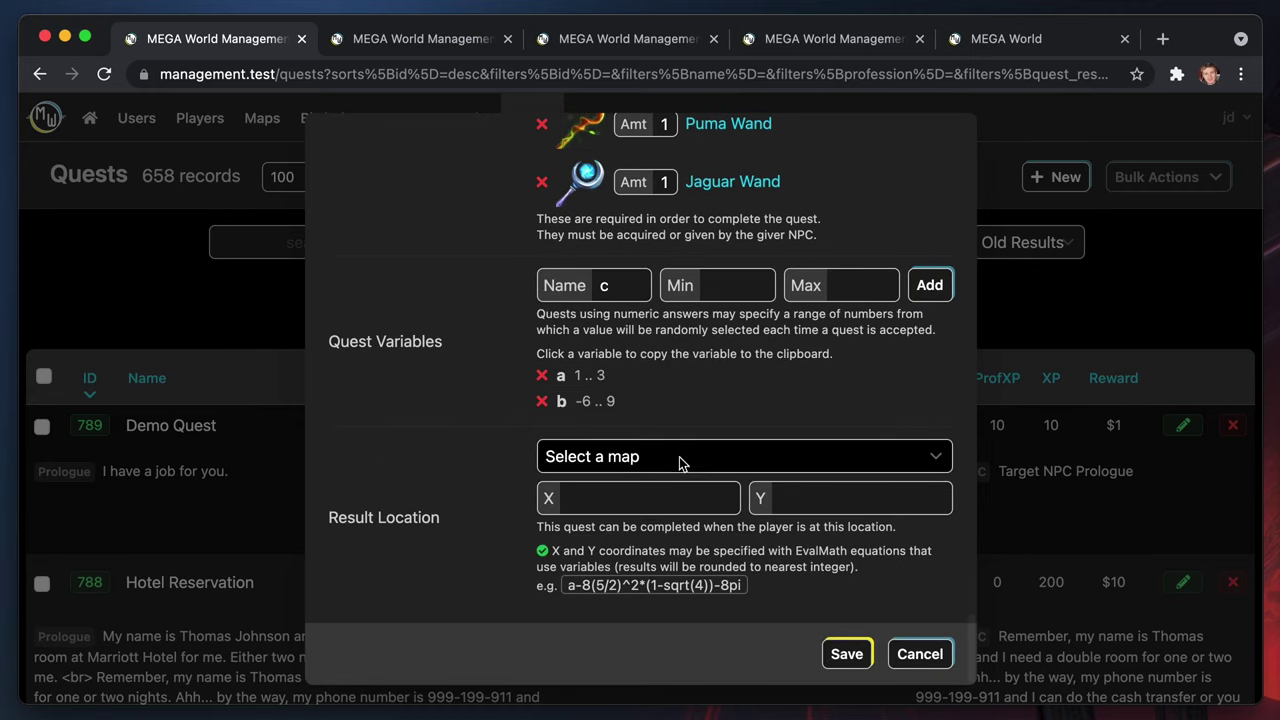
Examine the Result Location map choices, the X and Y fields, and the quest items of the Coordinates type
click(679, 462)
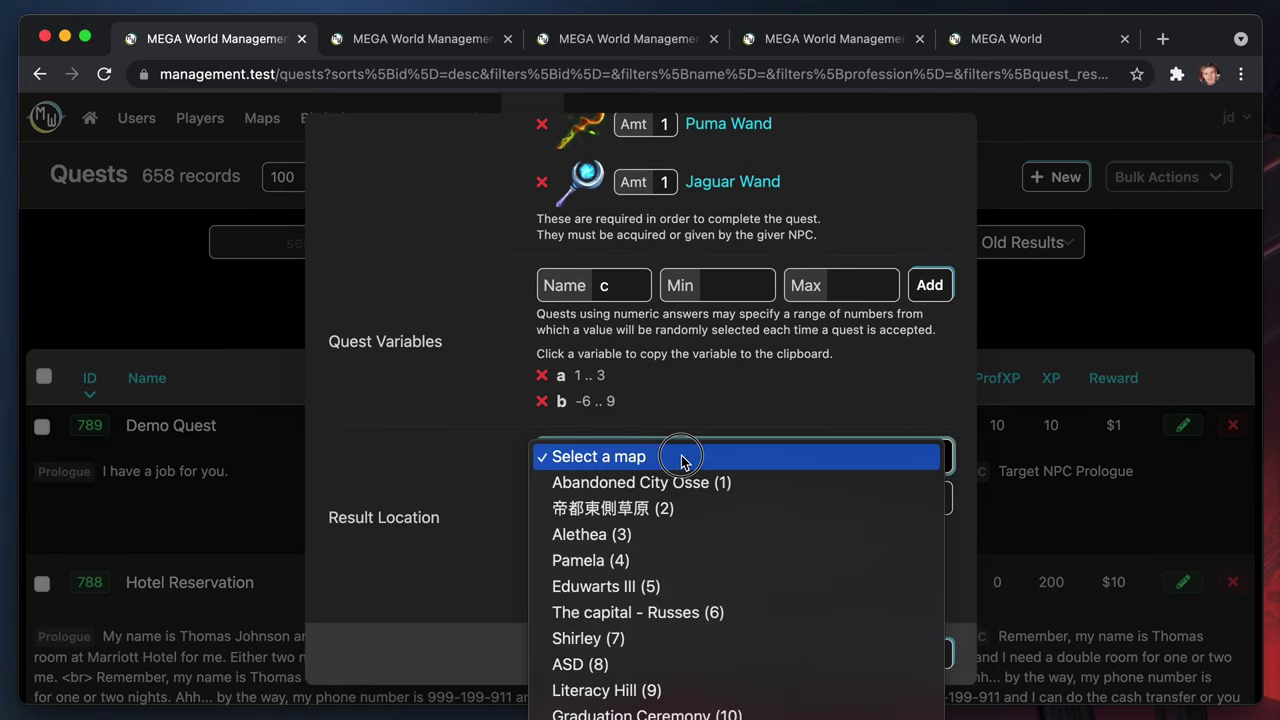
click(512, 476)
click(625, 497)
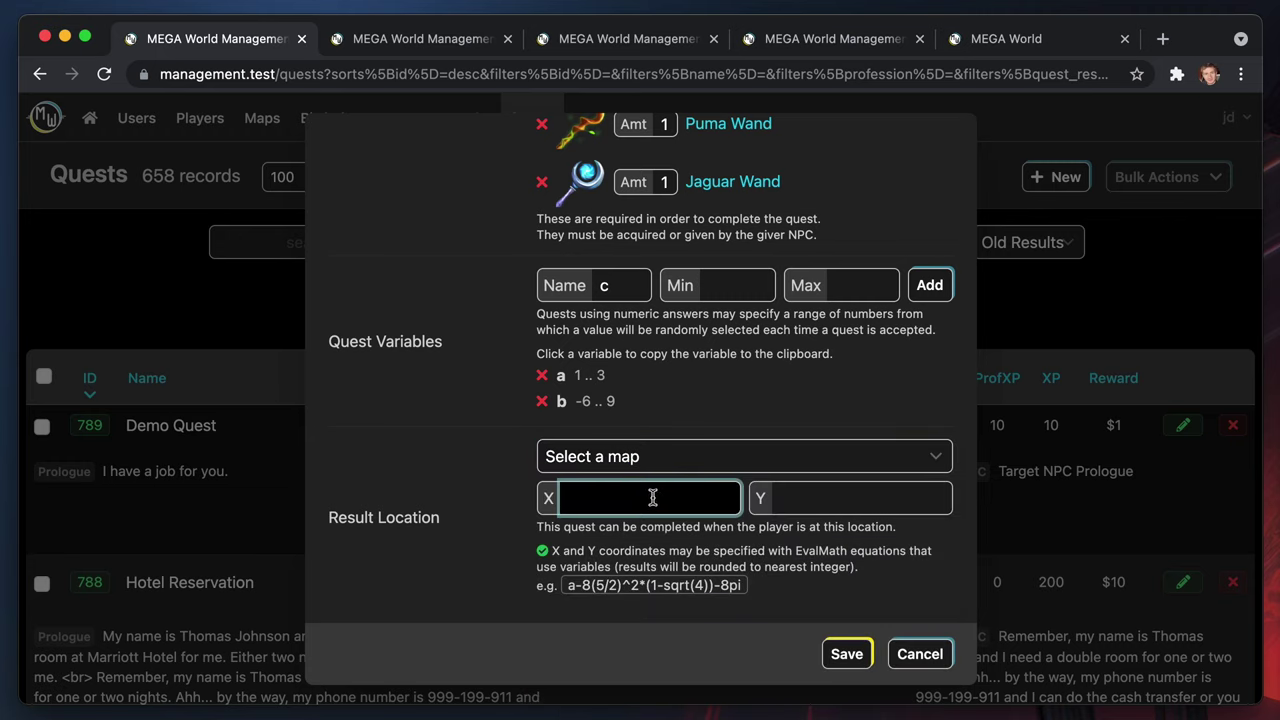
key(Tab)
key(shift+Tab)
key(Tab)
scroll(704, 461, up, 5)
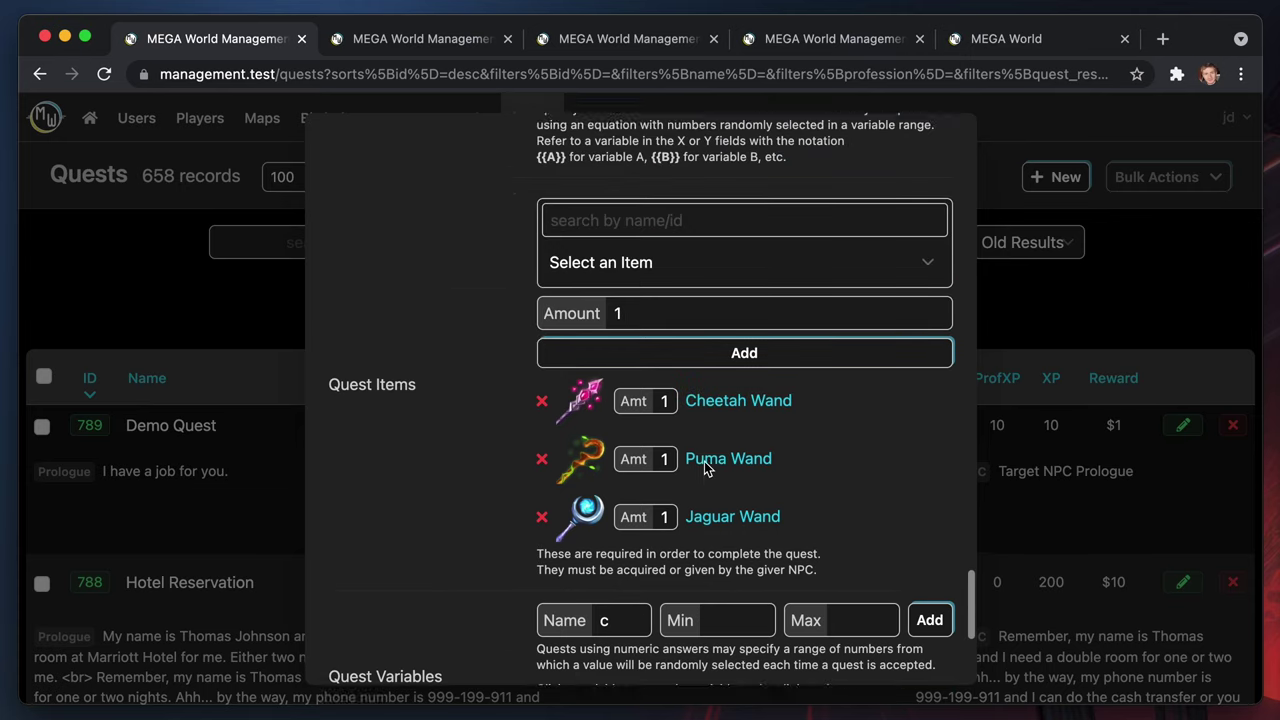
scroll(704, 461, up, 4)
scroll(704, 460, down, 1)
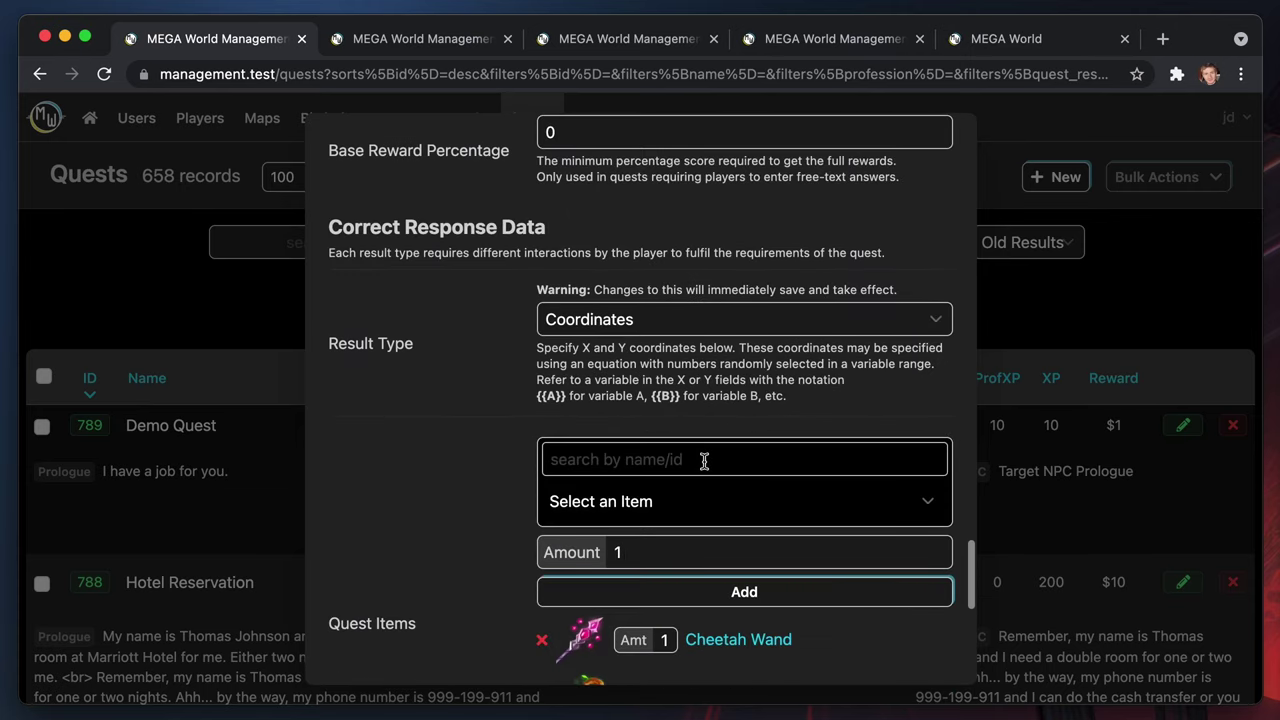
Set the quest's result type to Speaking (Conversation) and look over the other available result types
click(779, 319)
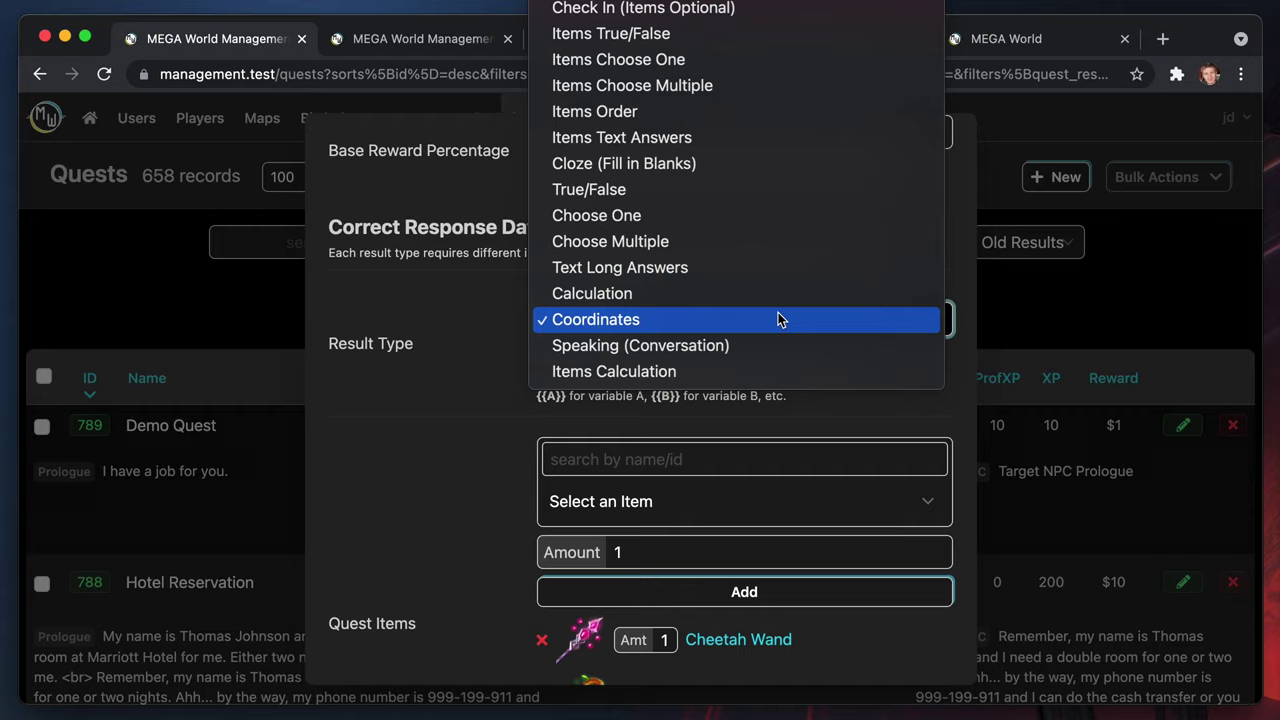
click(700, 346)
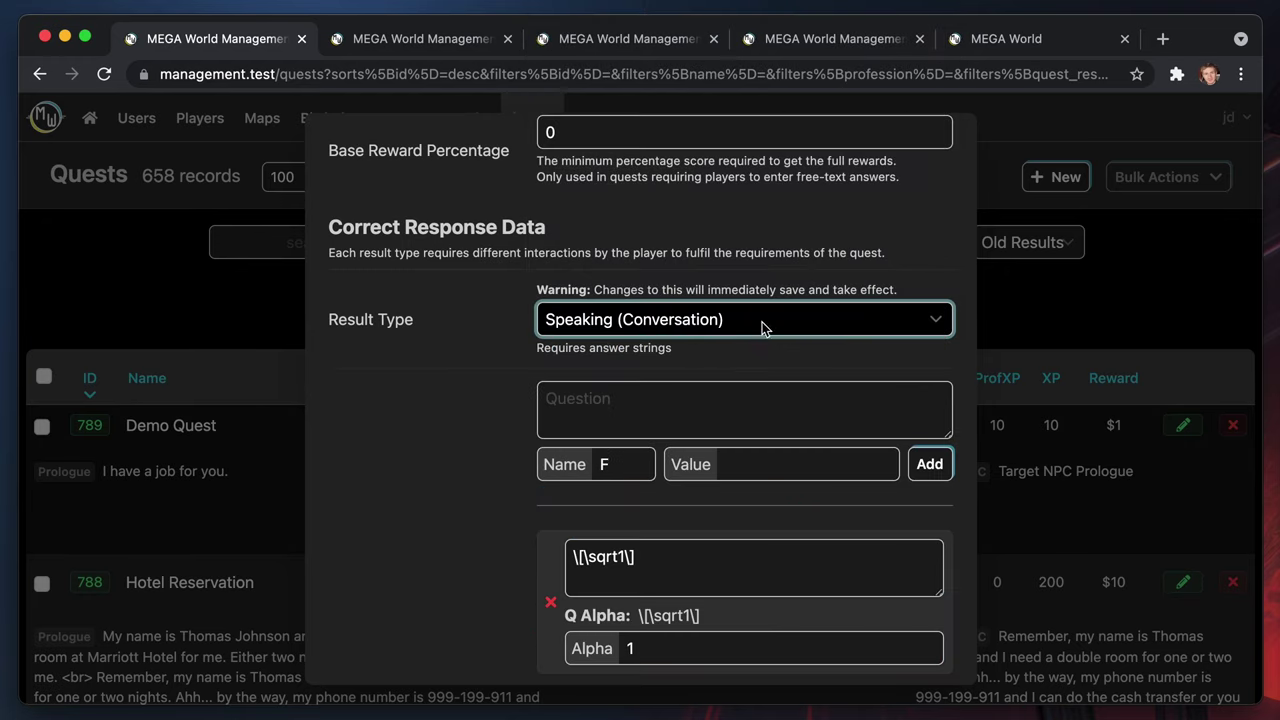
click(816, 320)
click(505, 337)
click(742, 320)
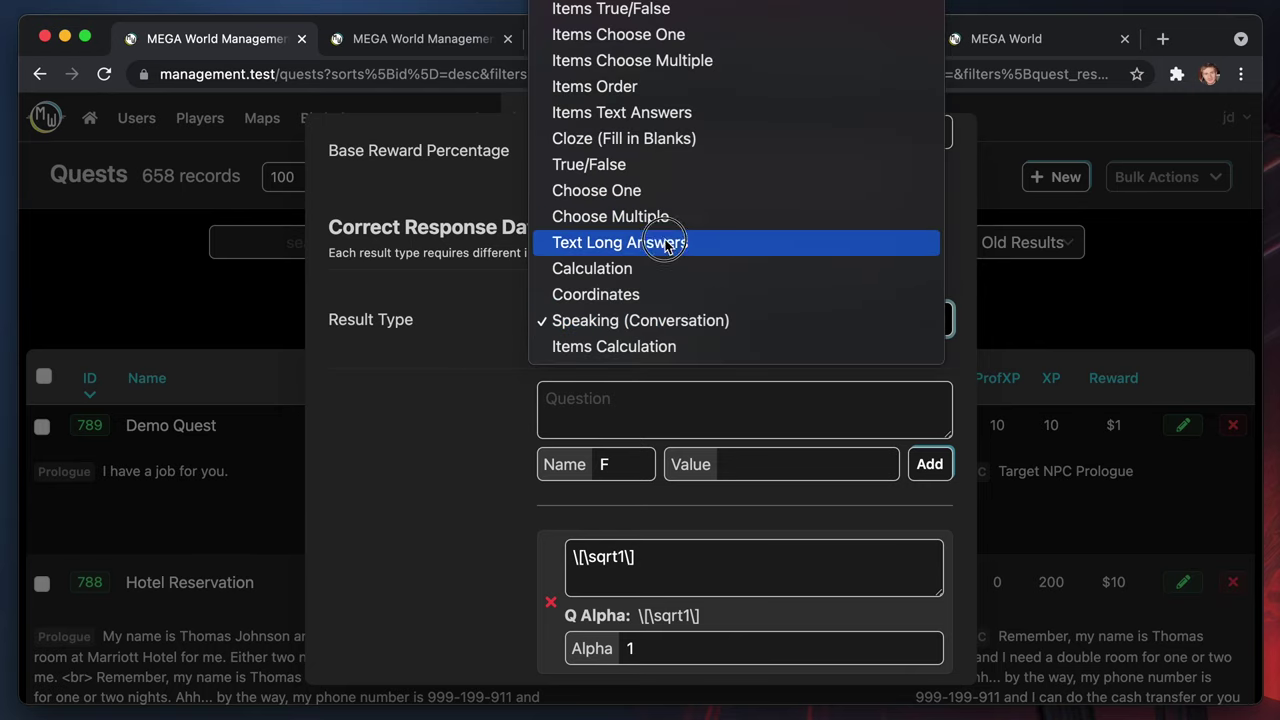
click(412, 361)
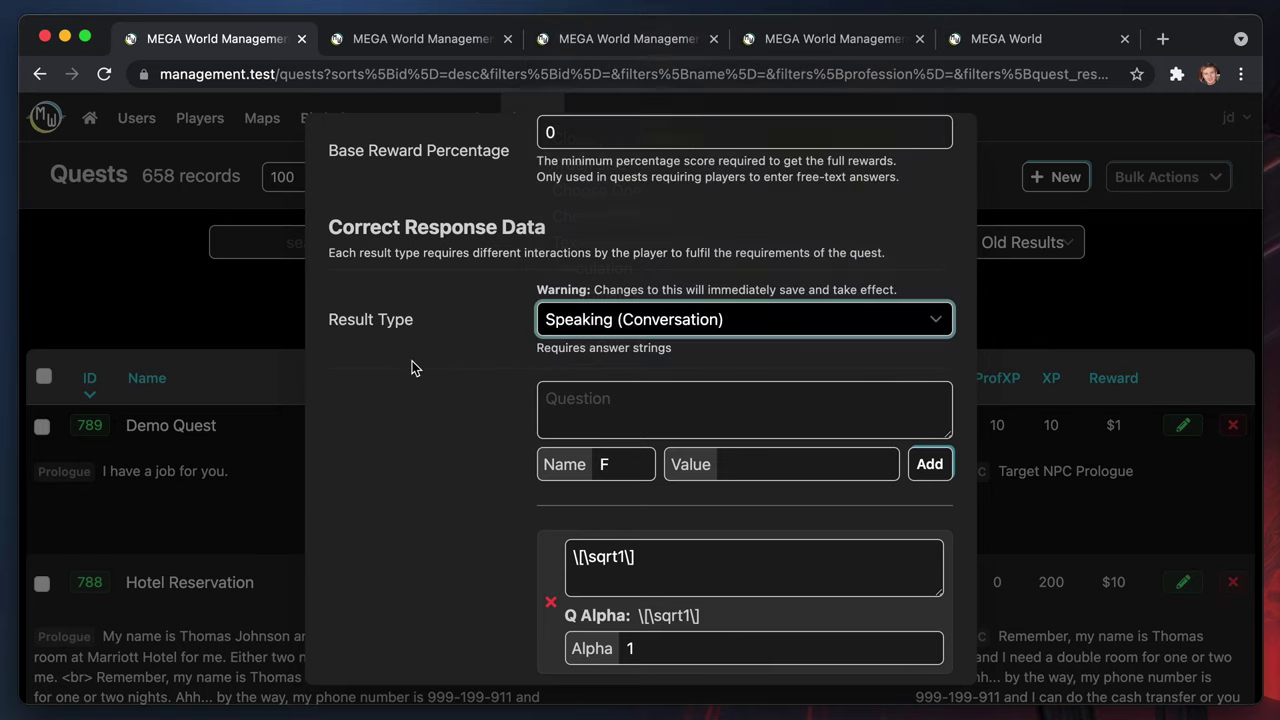
Set the quest's result type to Items Calculation and check its quest item and variable settings
scroll(665, 440, down, 2)
click(680, 228)
click(677, 254)
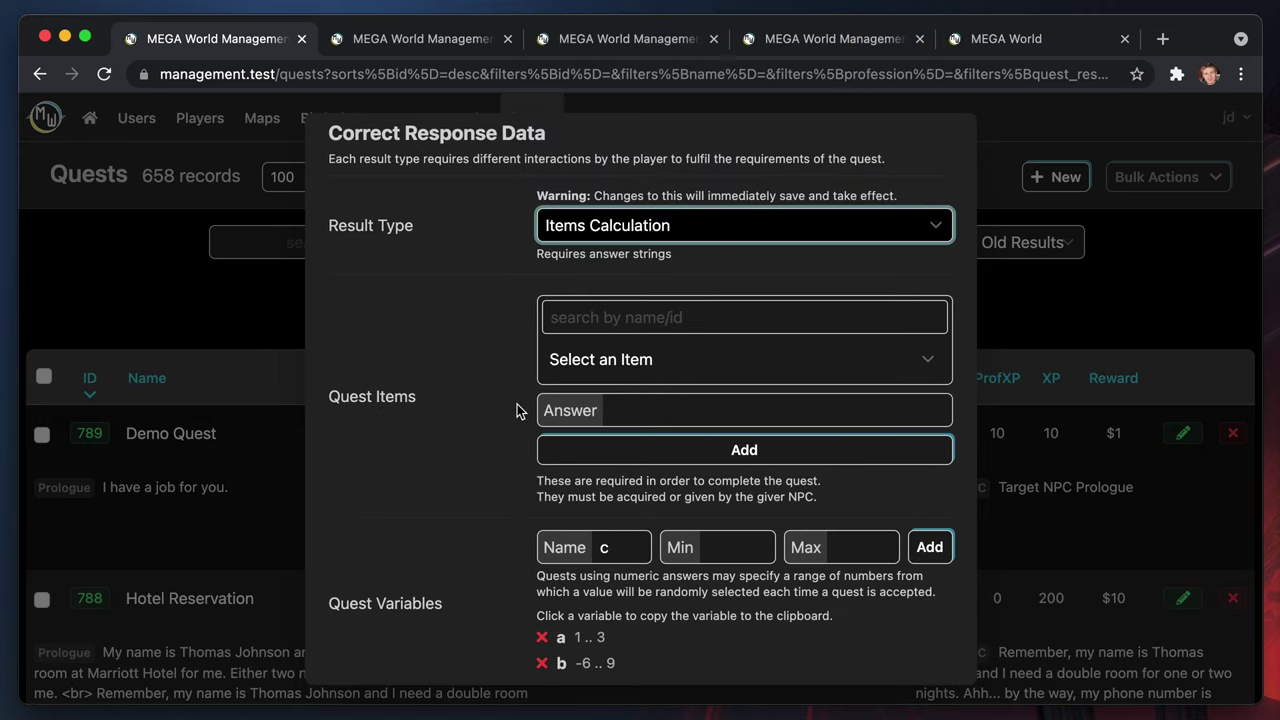
scroll(516, 410, down, 2)
scroll(530, 410, up, 3)
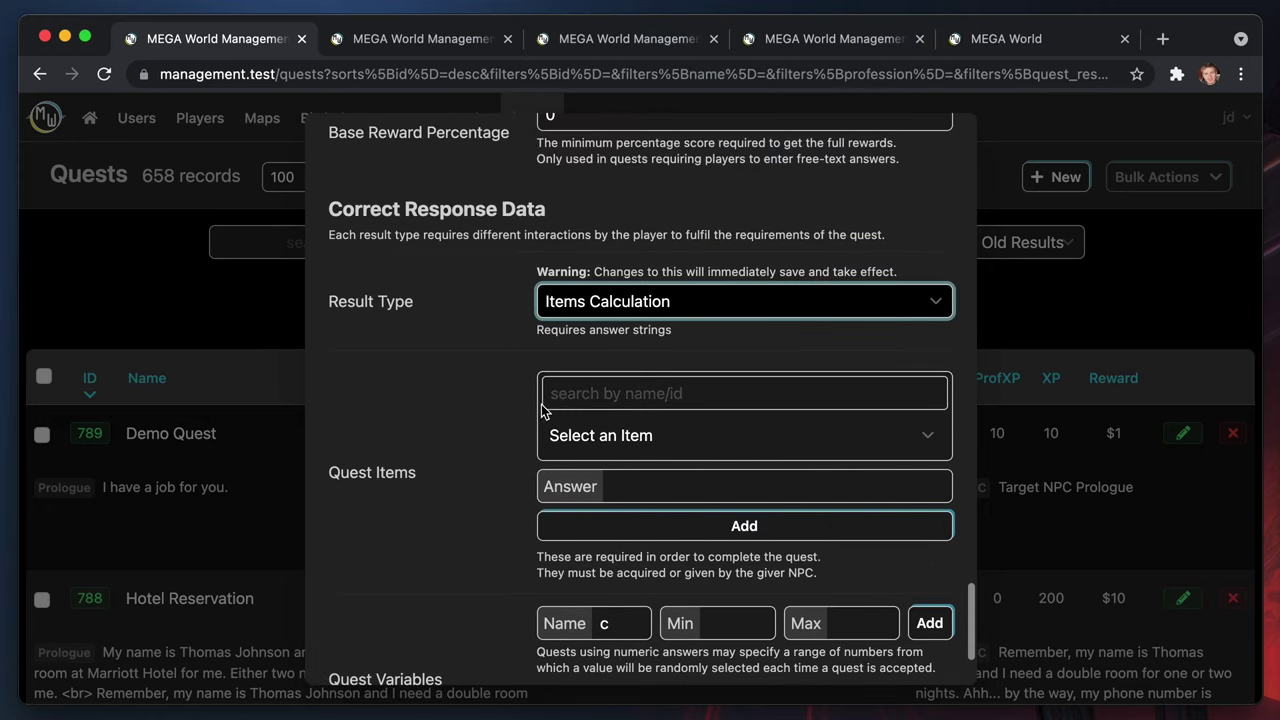
Search the quest items for wand and add the Cheetah Wand to the quest with no answer
click(725, 435)
text(wa)
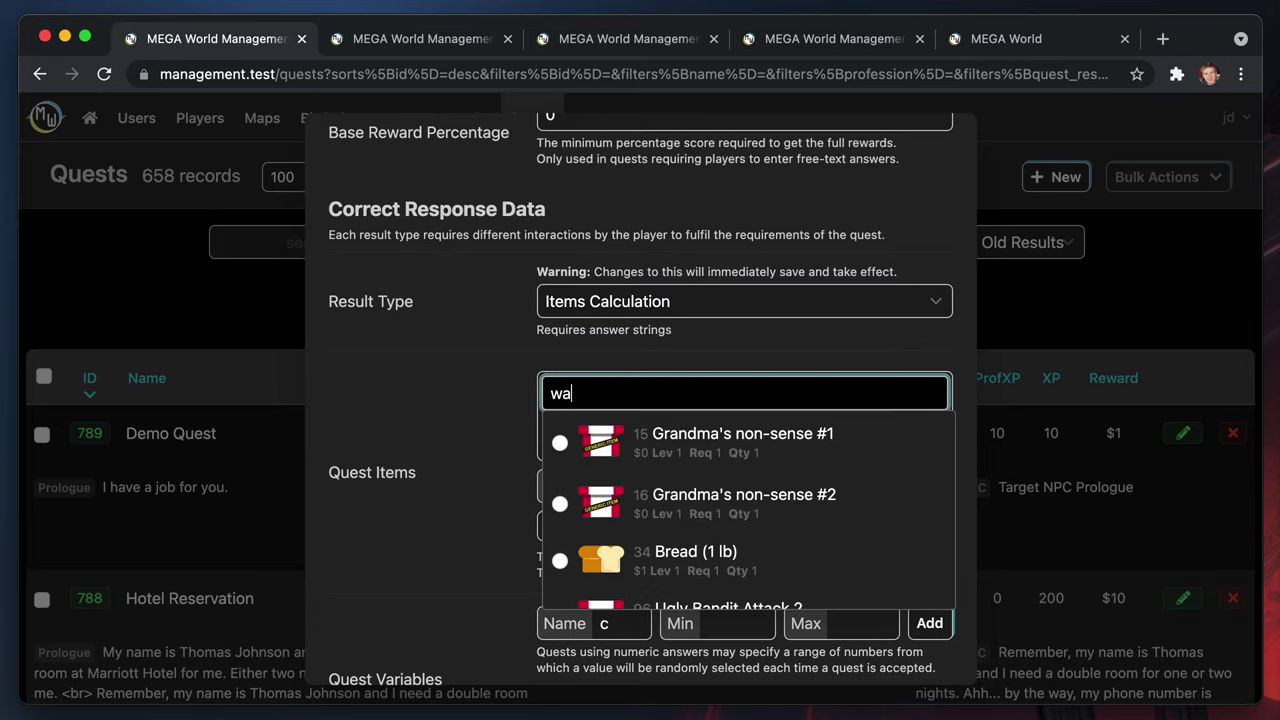
text(nd)
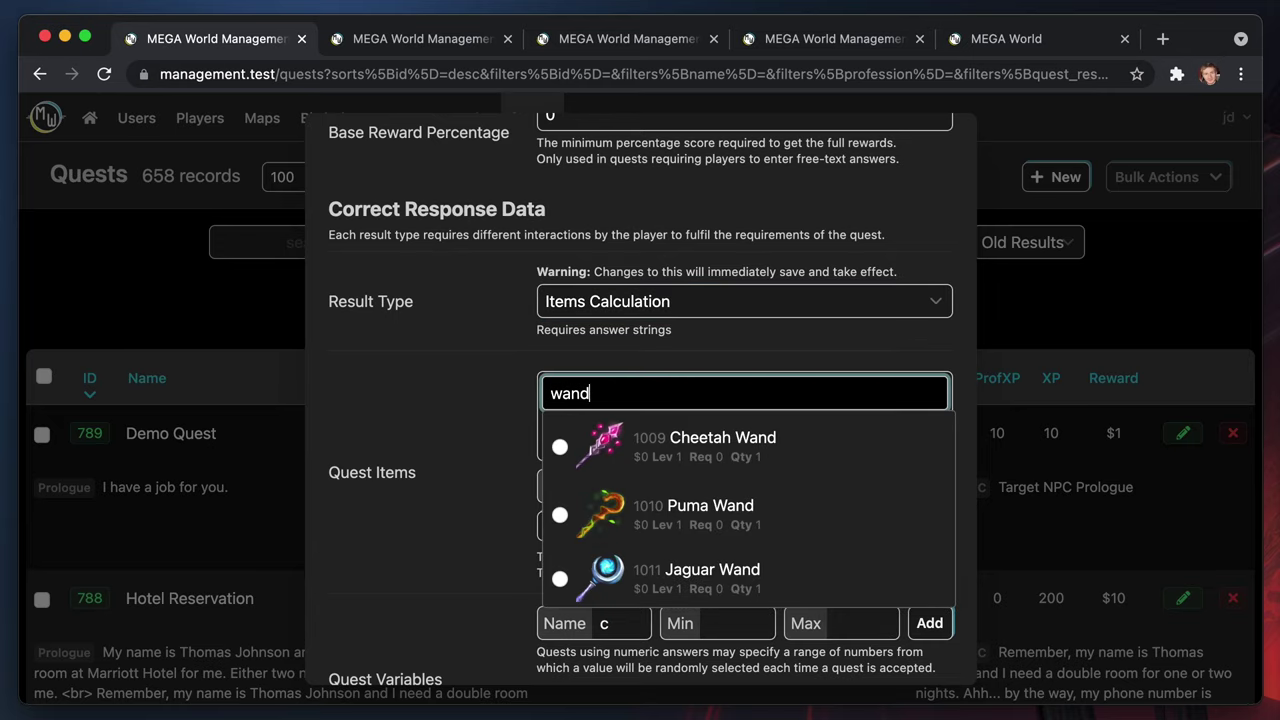
click(700, 470)
click(670, 528)
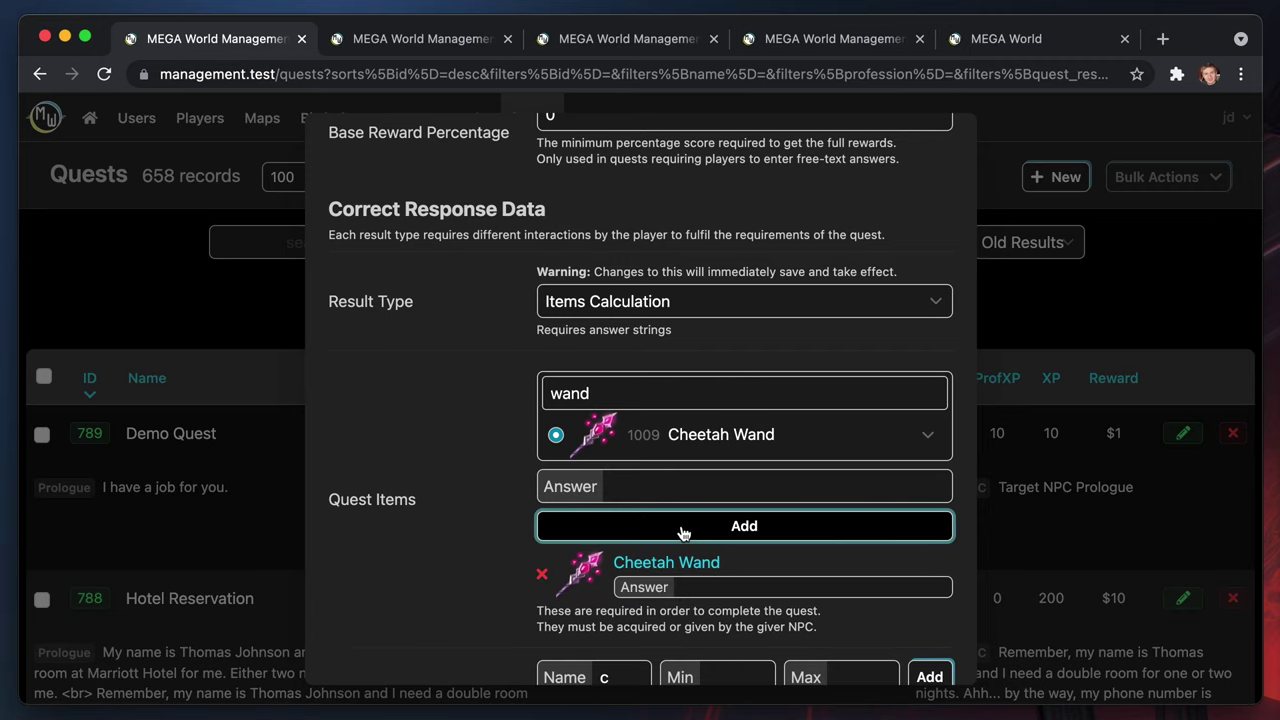
click(747, 586)
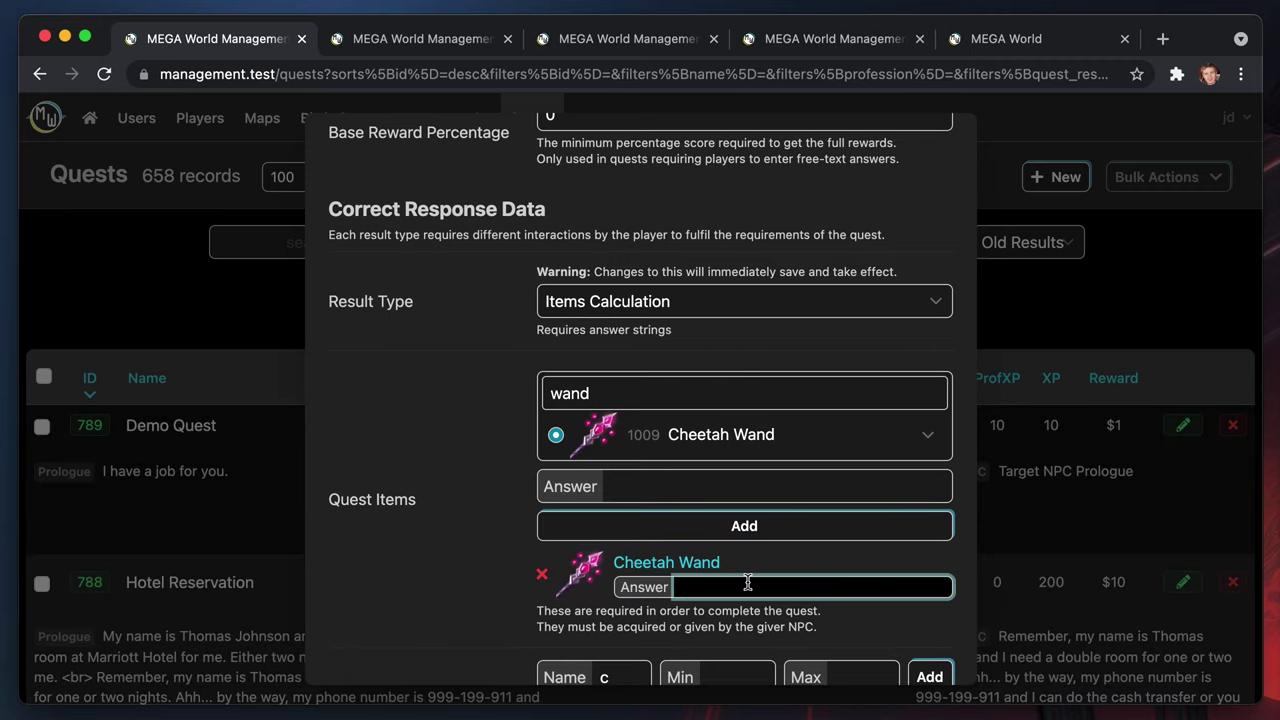
scroll(788, 585, down, 3)
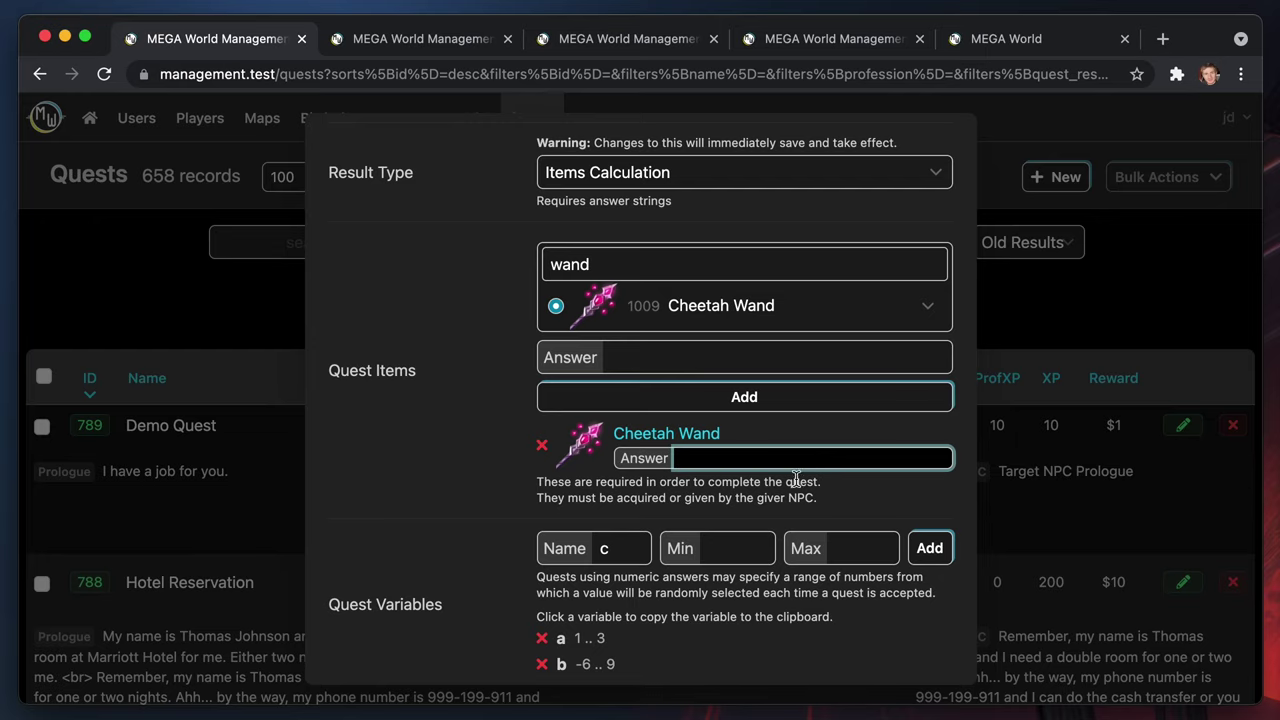
scroll(720, 578, up, 2)
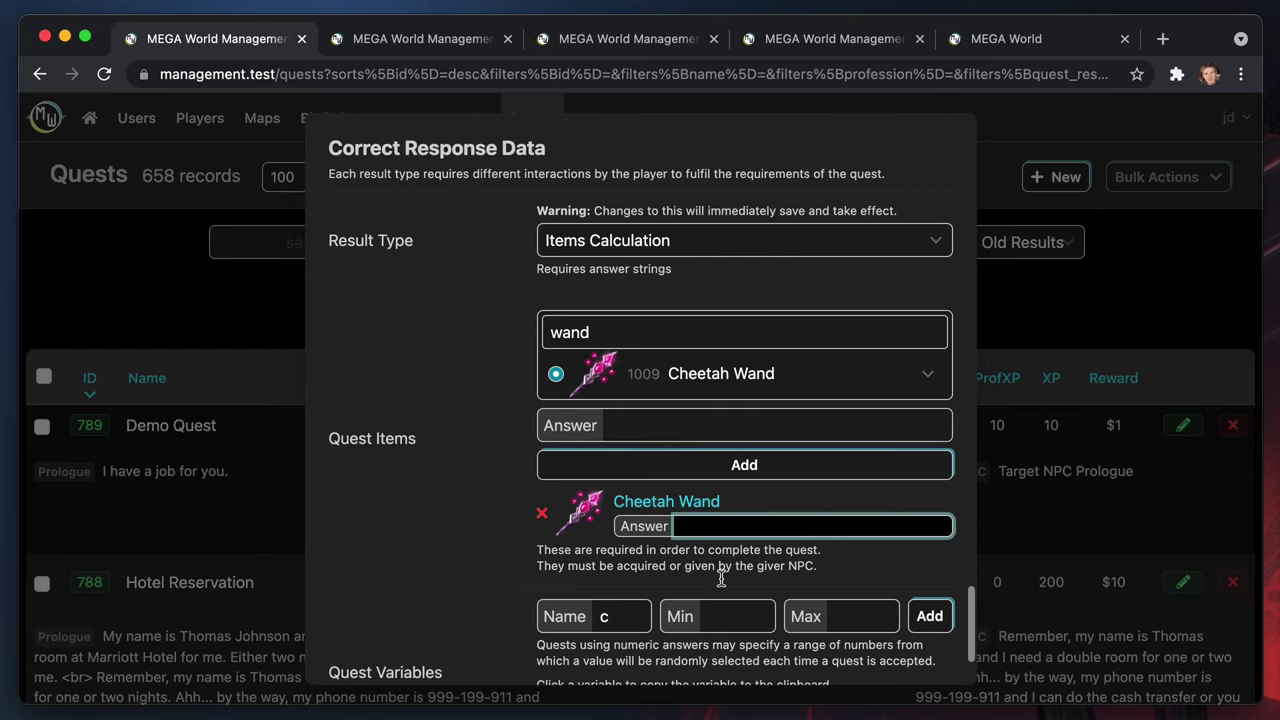
Open the Cheetah Wand item, set its description to the LaTeX block \[1+1\], refresh the preview and save the item
super+click(644, 506)
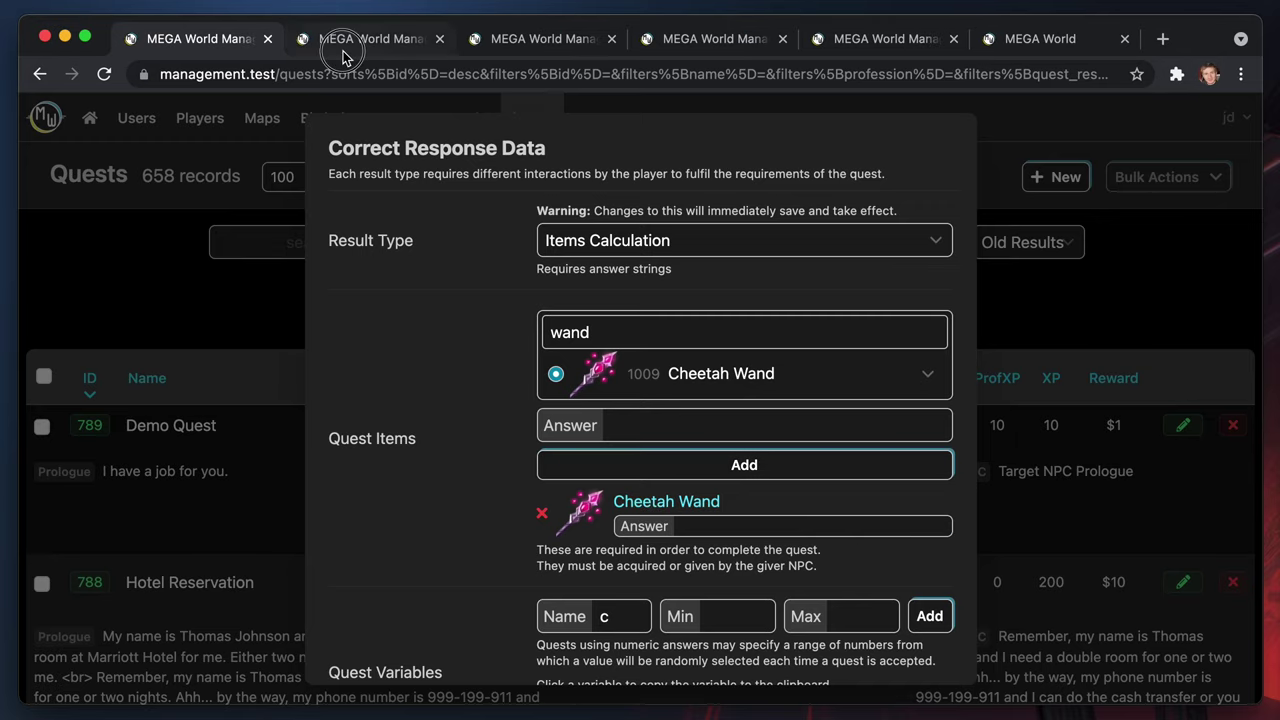
click(342, 56)
click(1183, 408)
click(722, 314)
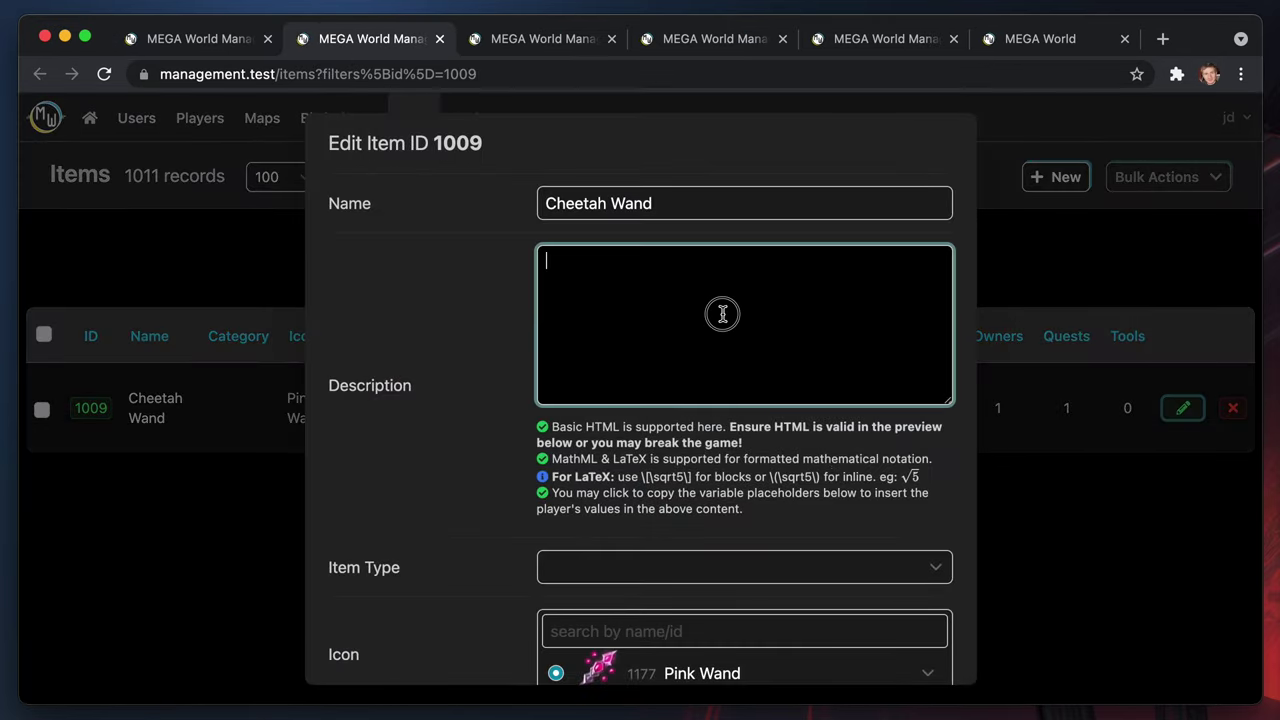
text(\[1+1\)
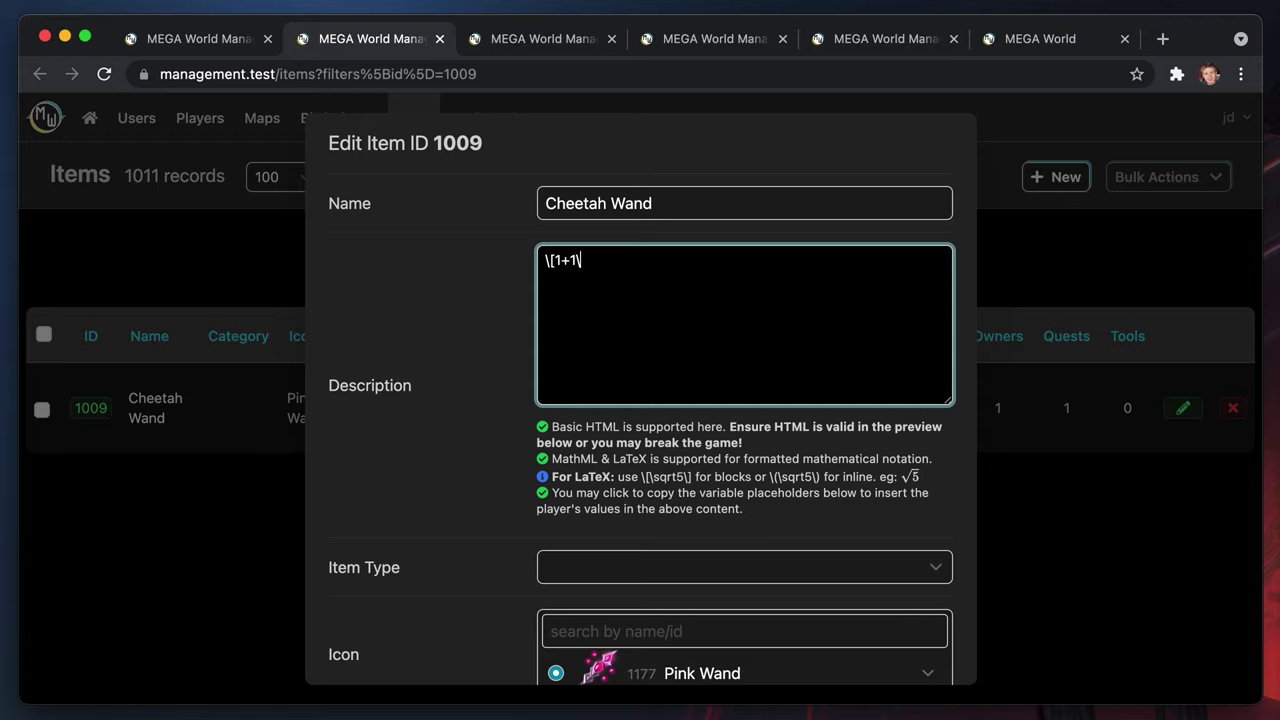
click(829, 594)
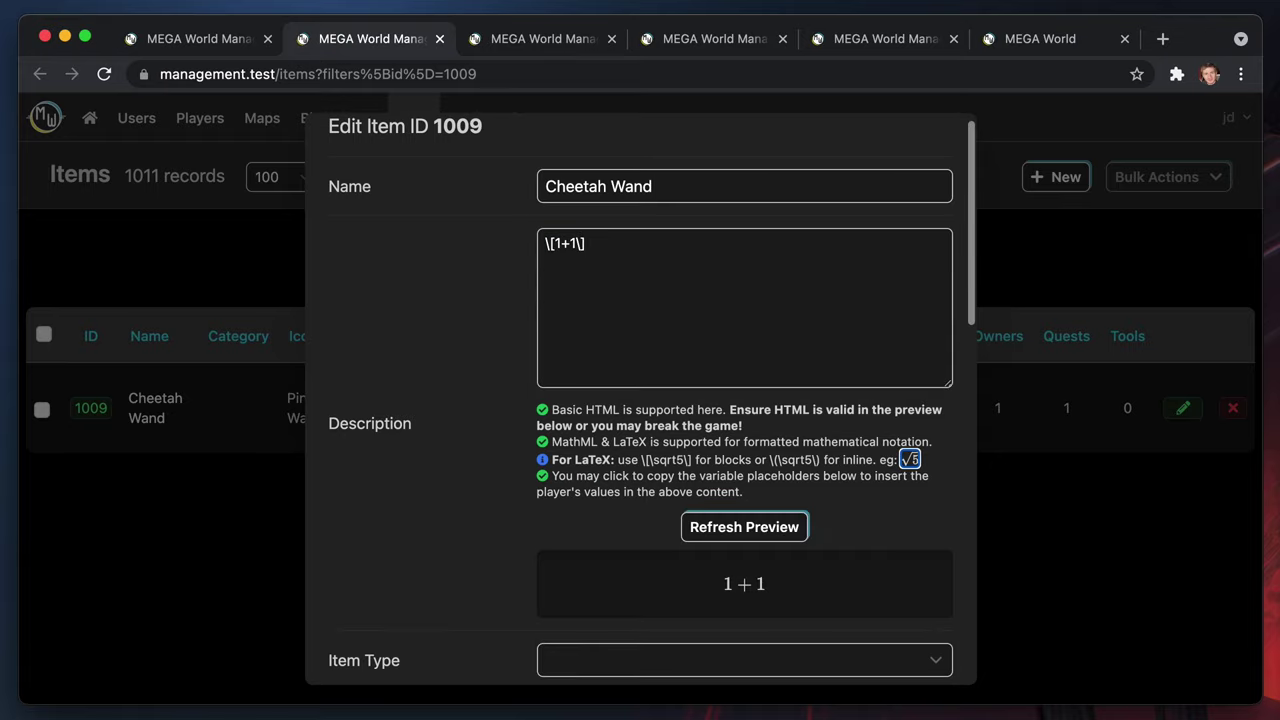
click(754, 533)
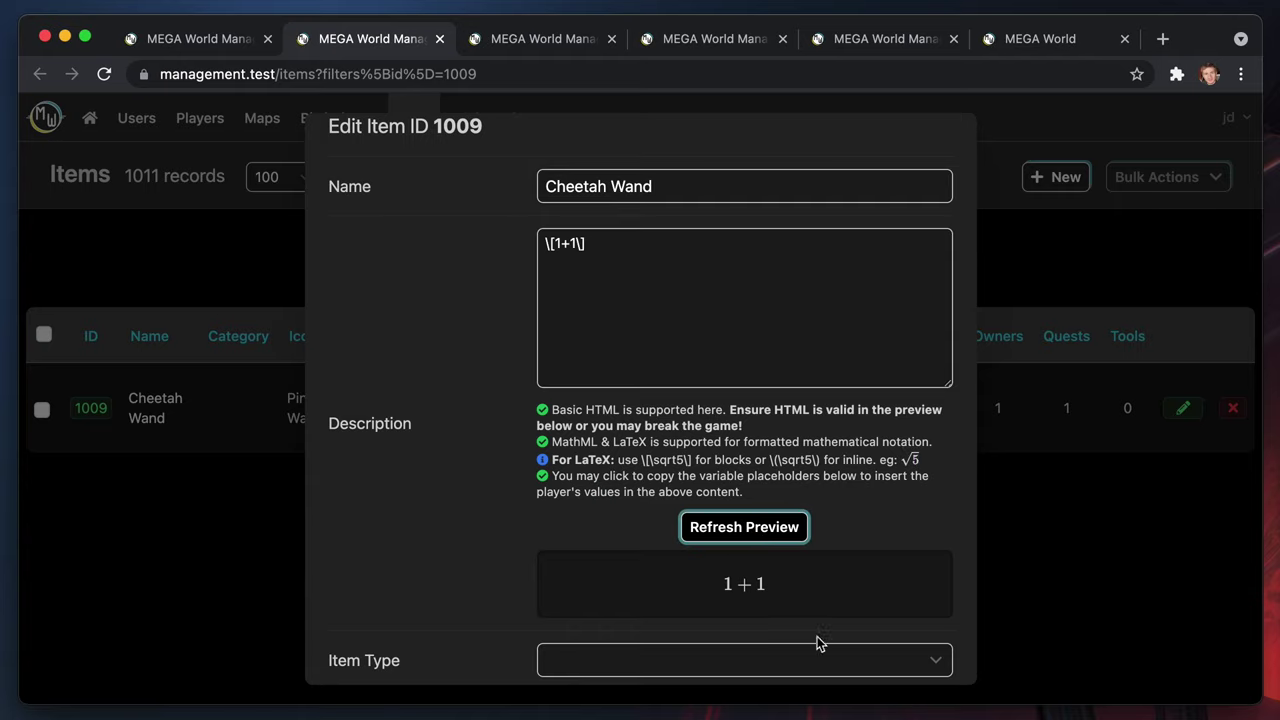
scroll(780, 620, down, 5)
scroll(780, 620, down, 5)
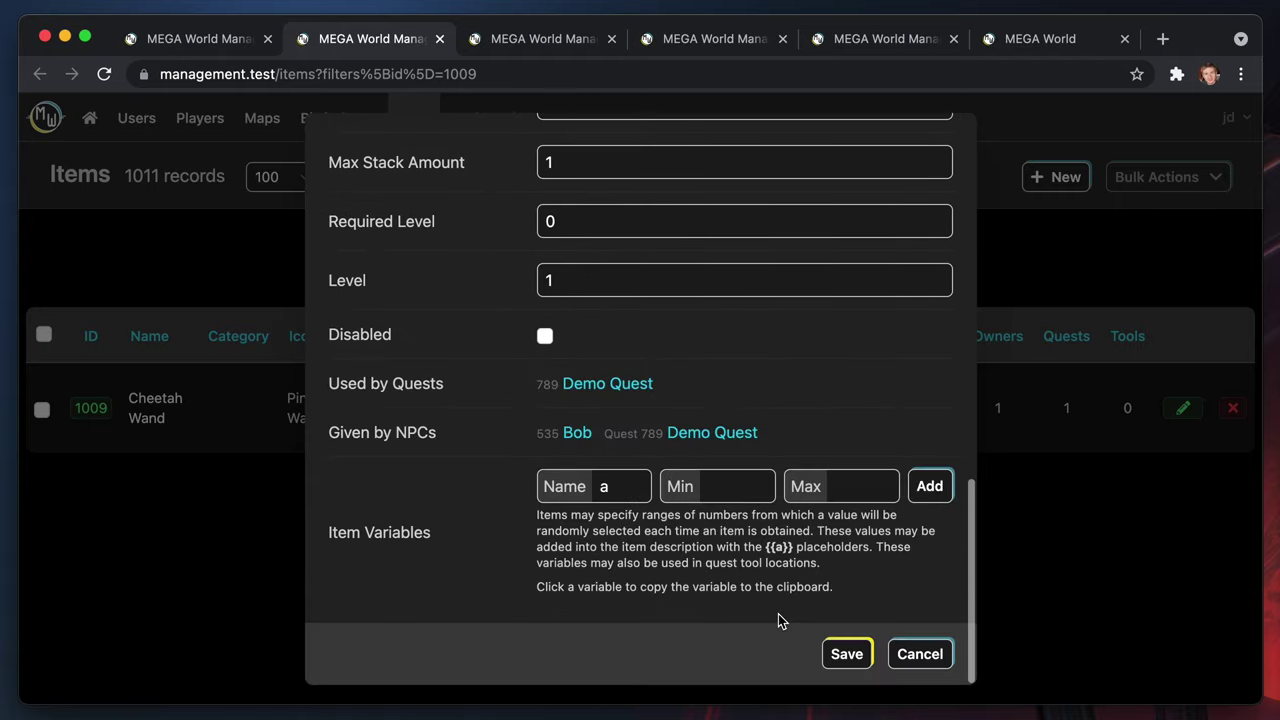
click(846, 651)
Check the Demo Quest's variables, change the Cheetah Wand item's description to \[{{a}}+1\] and save the item
click(177, 38)
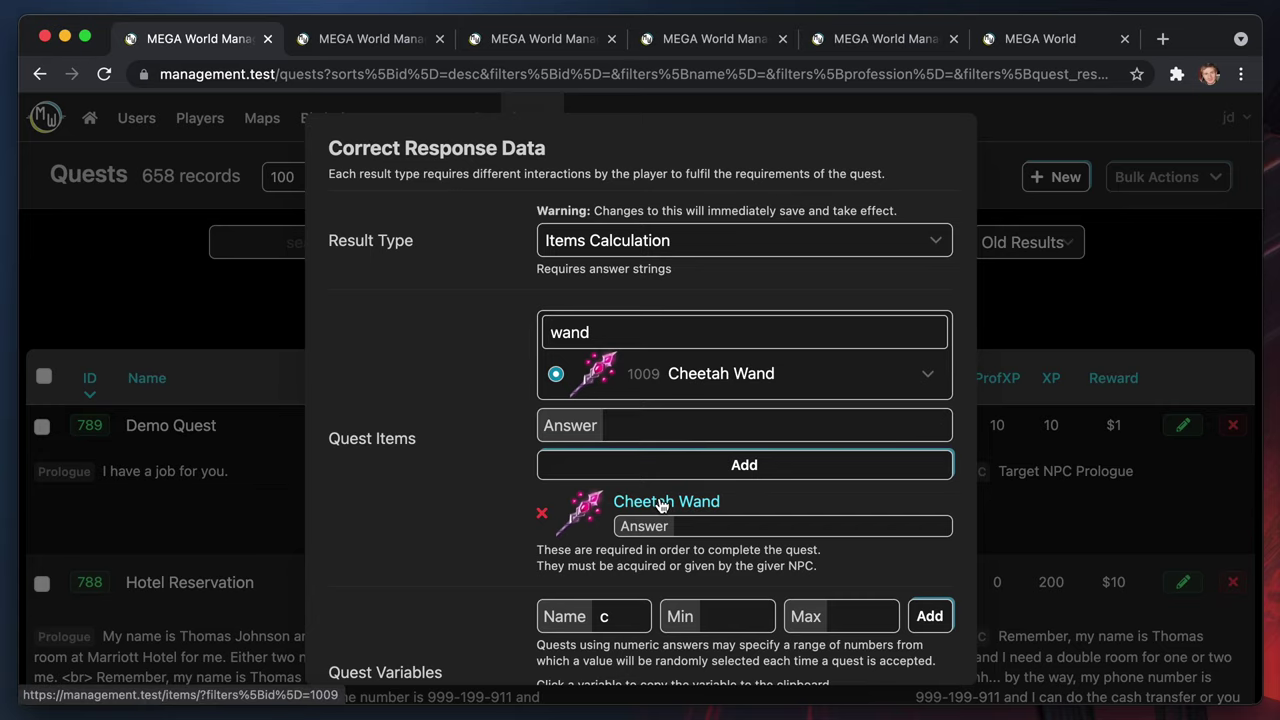
scroll(582, 587, down, 3)
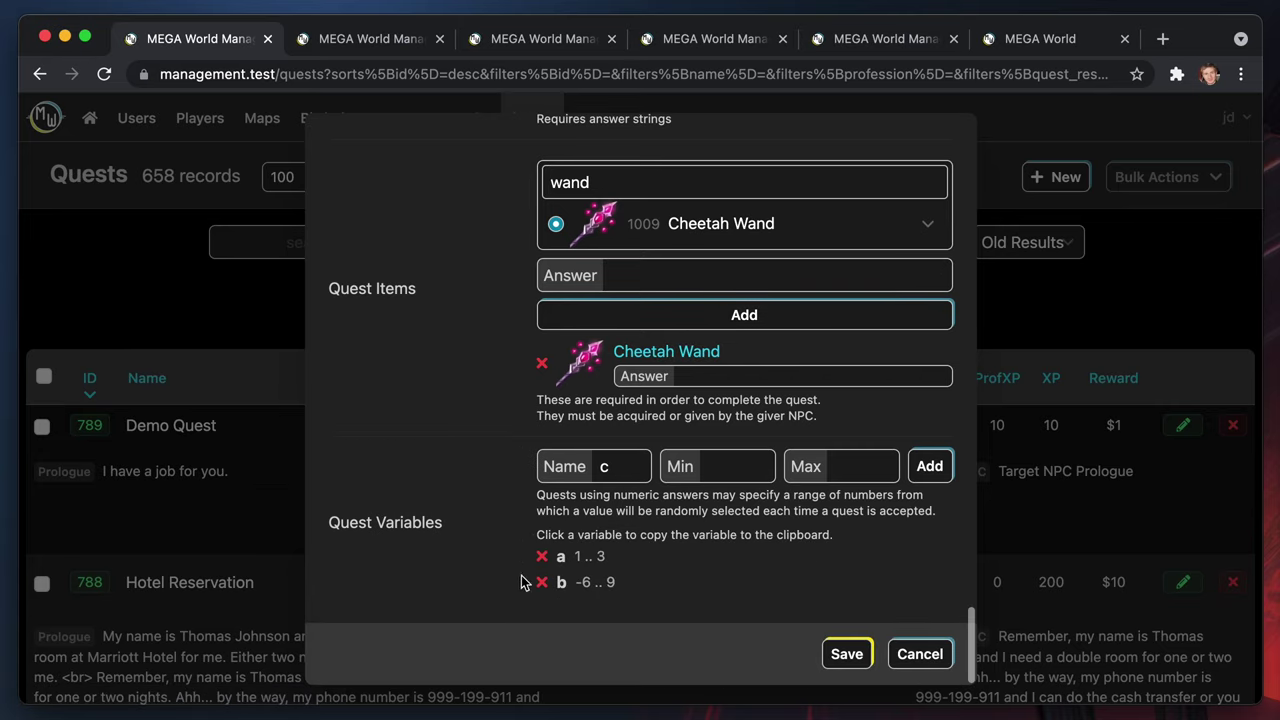
double_click(632, 472)
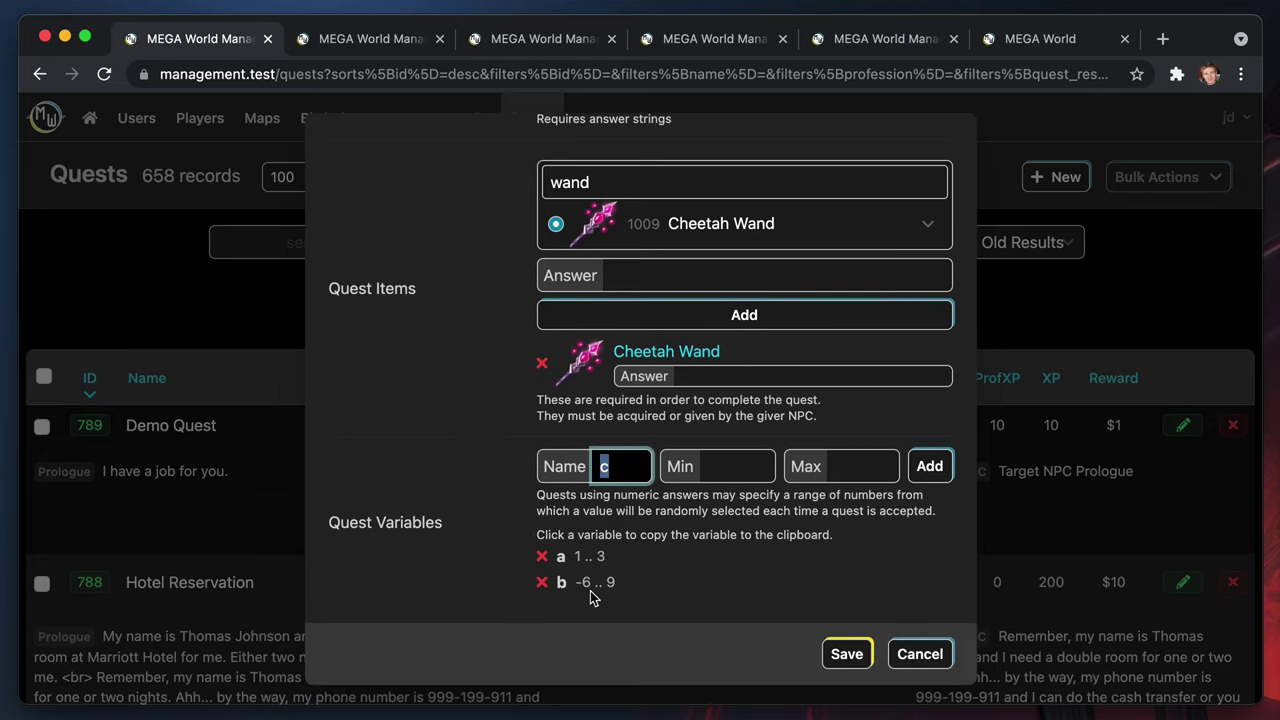
click(684, 380)
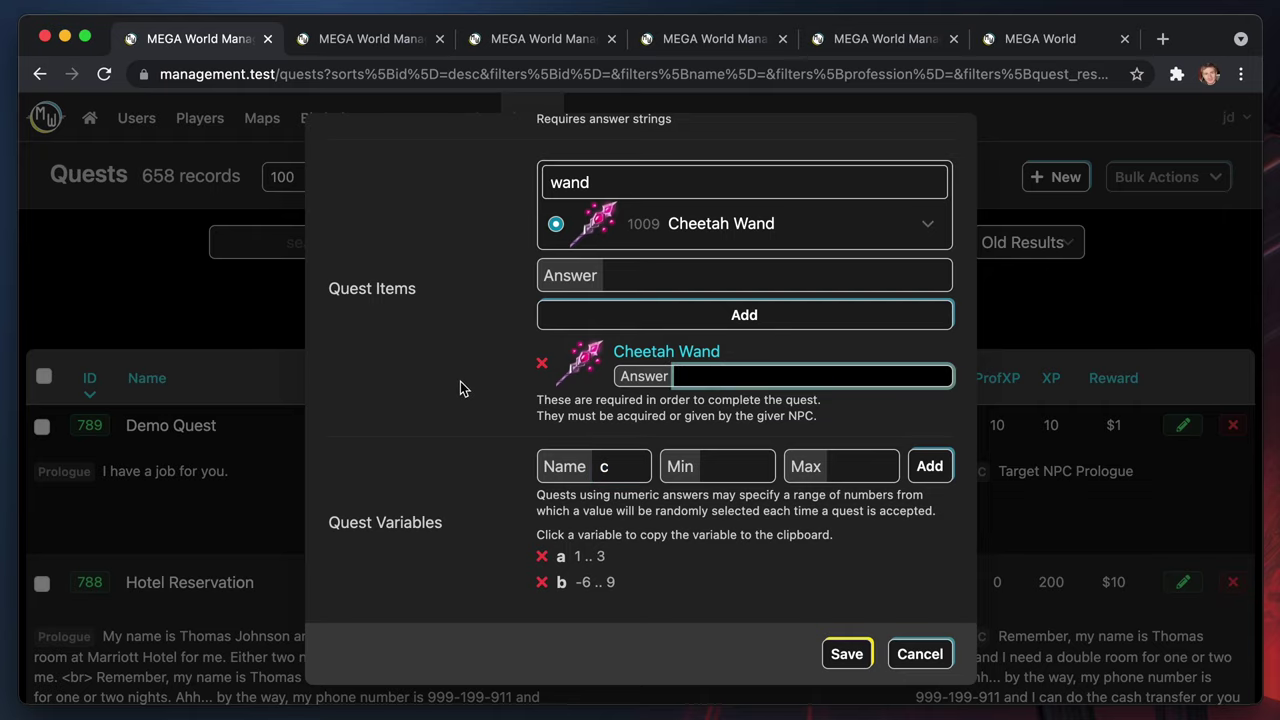
click(345, 39)
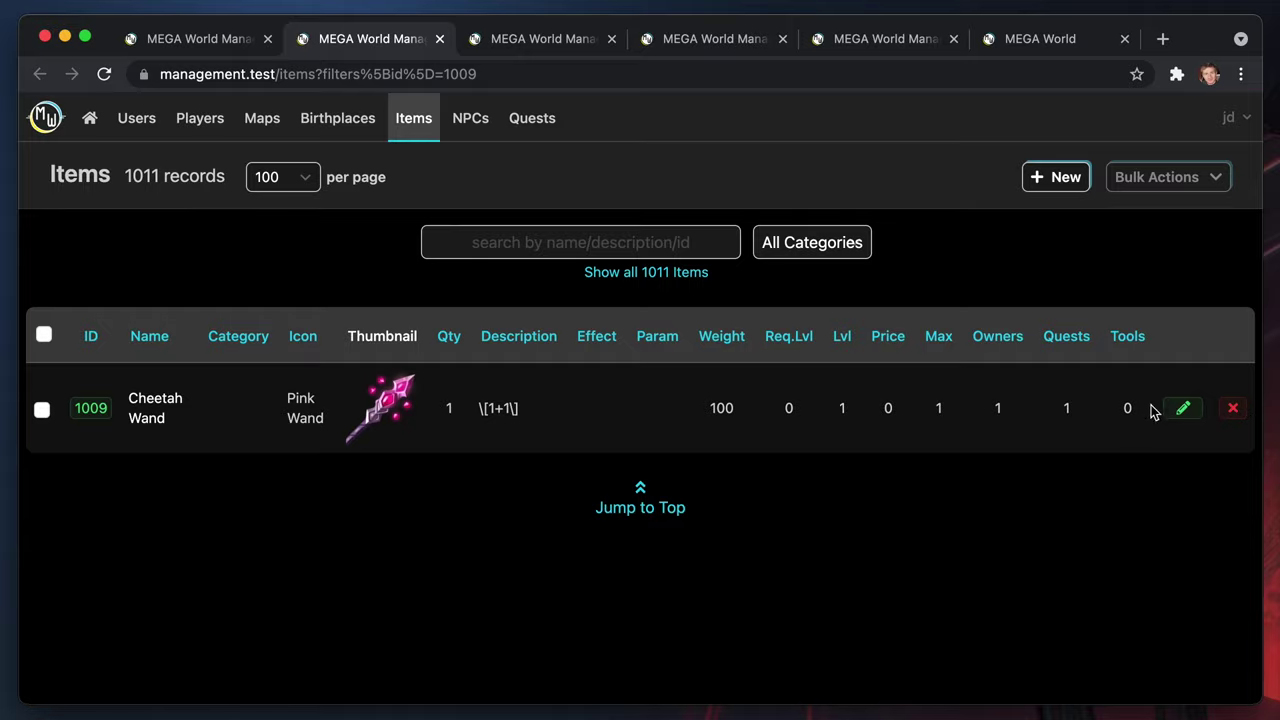
click(1183, 408)
scroll(590, 210, up, 10)
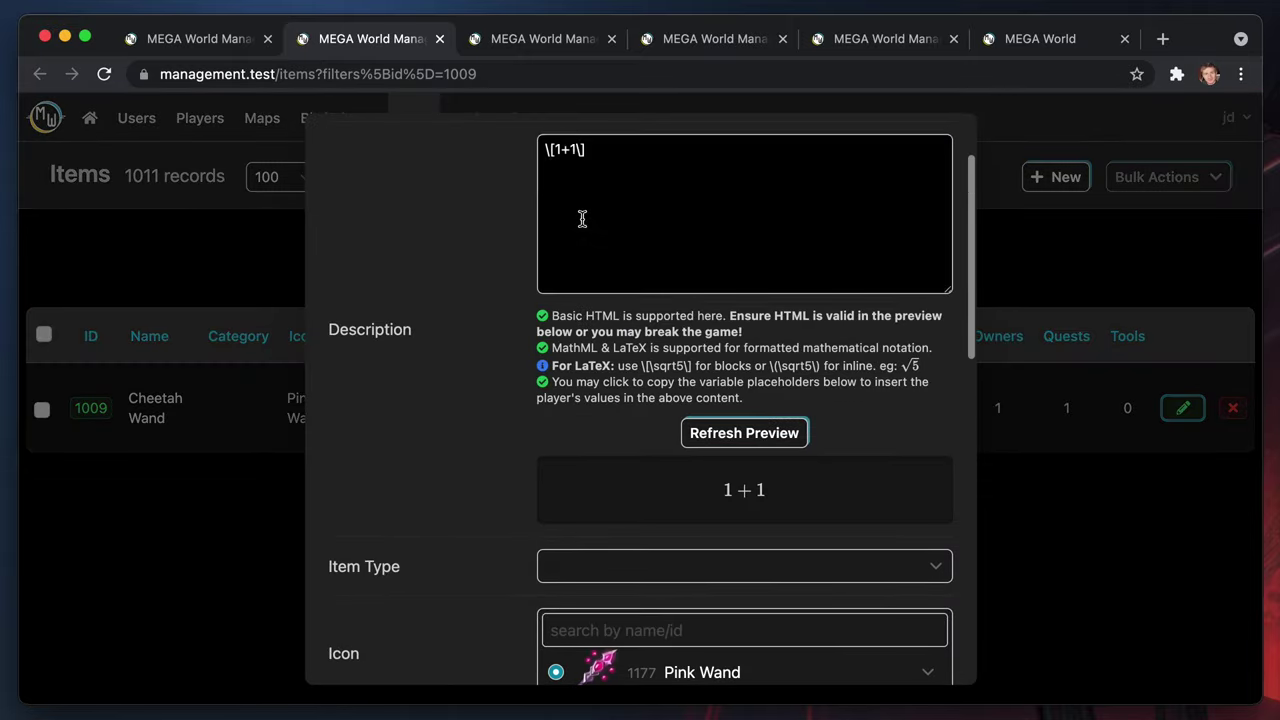
click(556, 149)
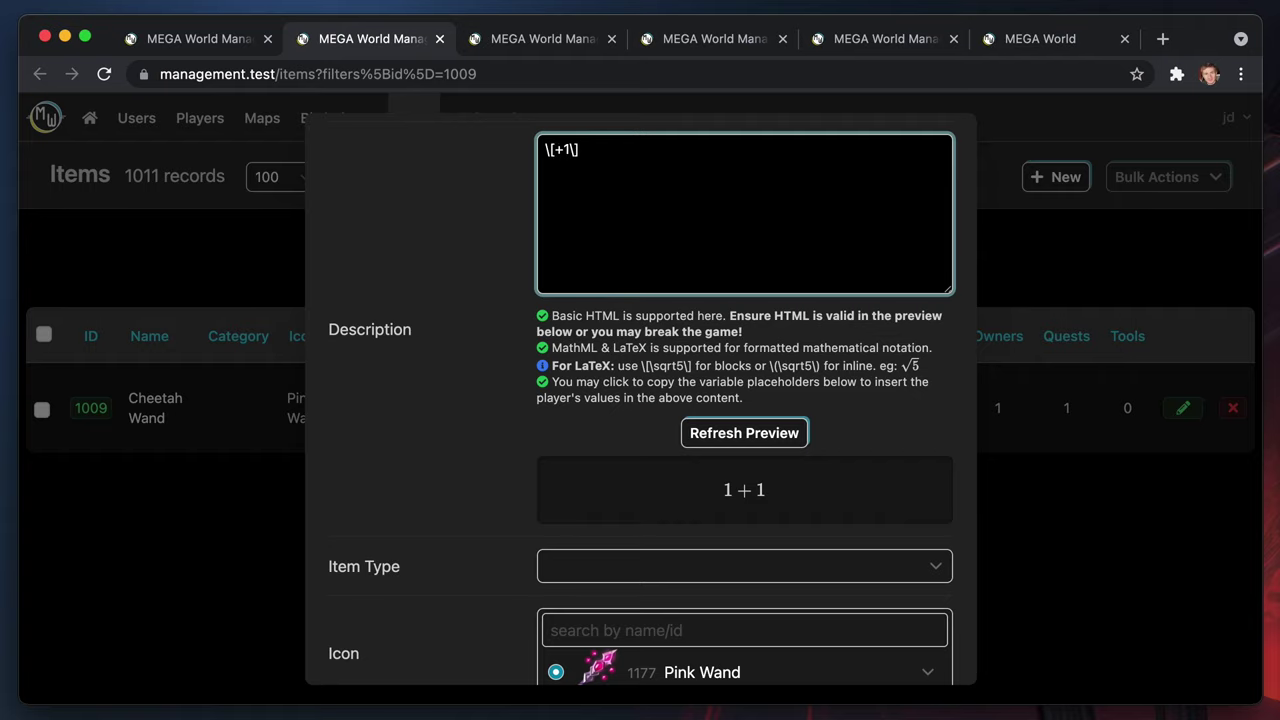
text({{a}})
scroll(634, 463, down, 15)
click(848, 656)
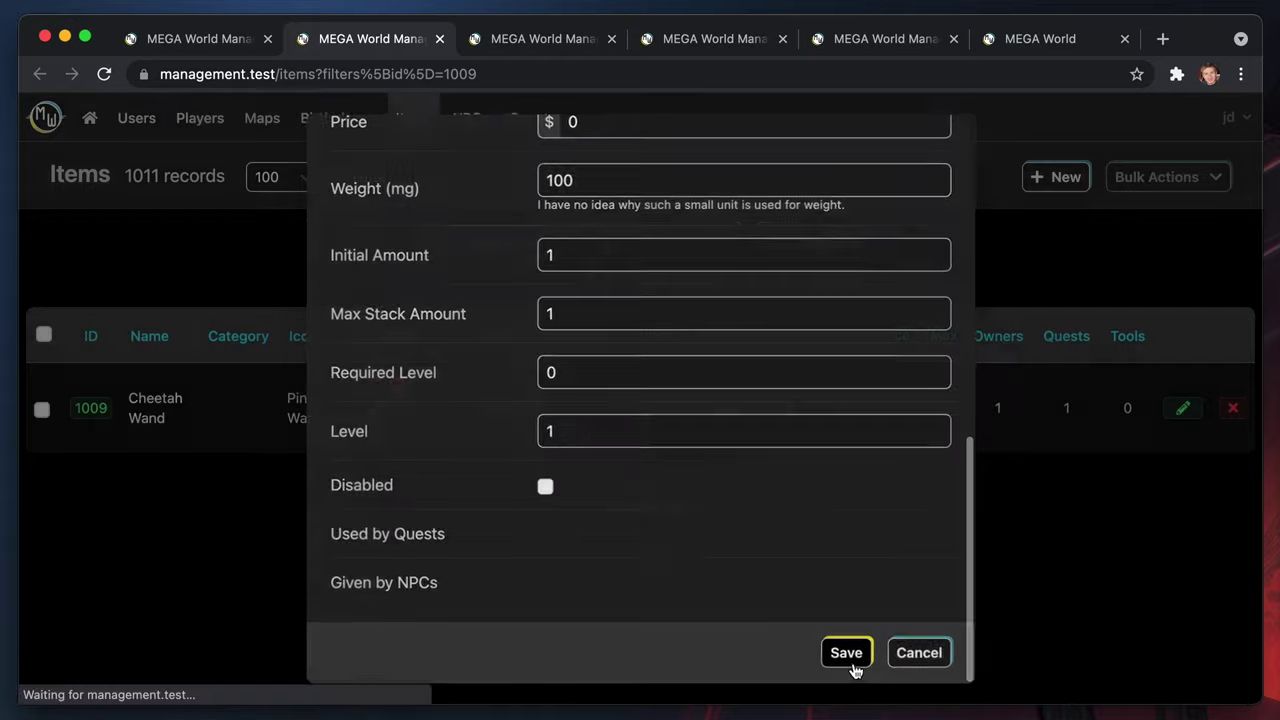
Set the Cheetah Wand's answer in the Demo Quest to a+1 and save the quest
click(200, 38)
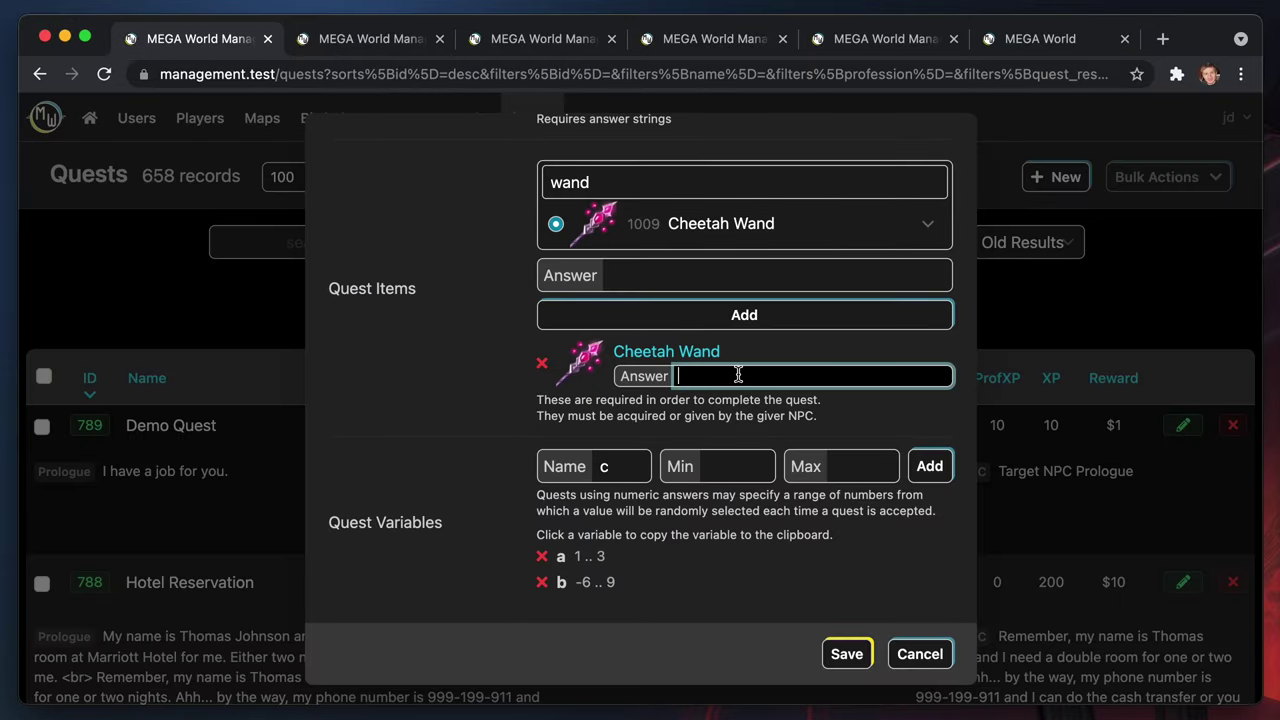
text(a+1)
scroll(686, 343, up, 2)
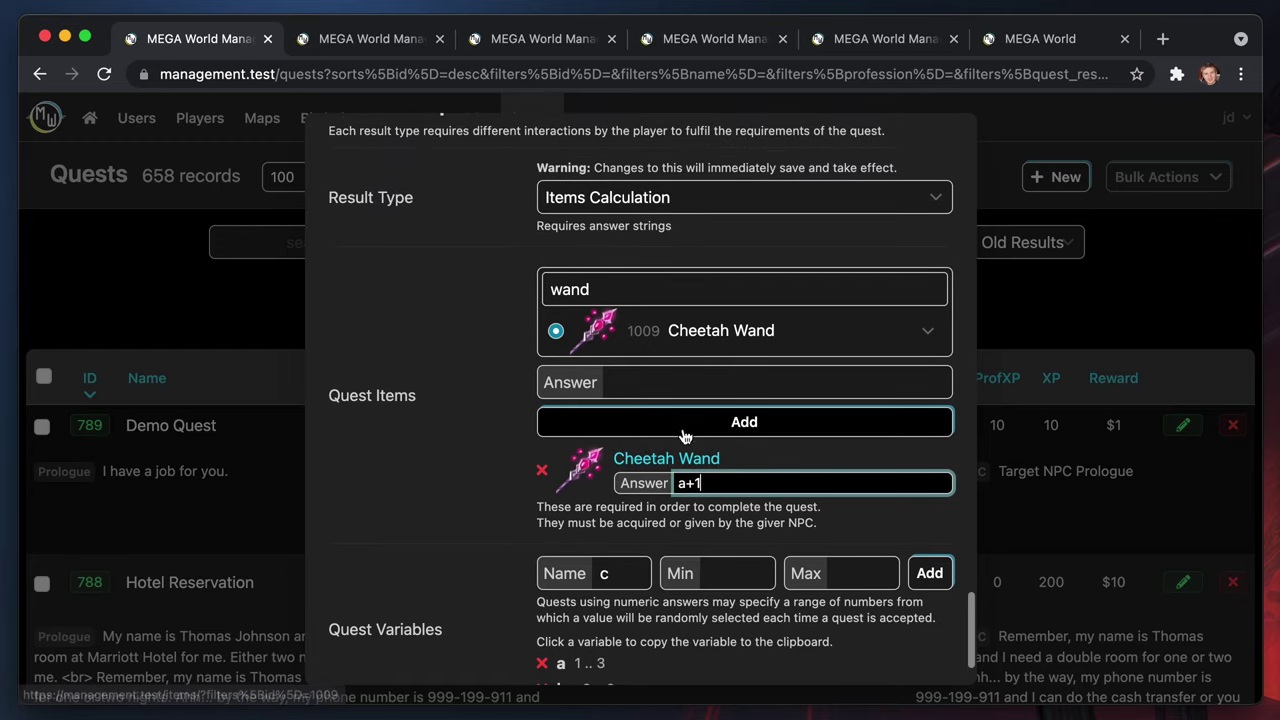
click(582, 382)
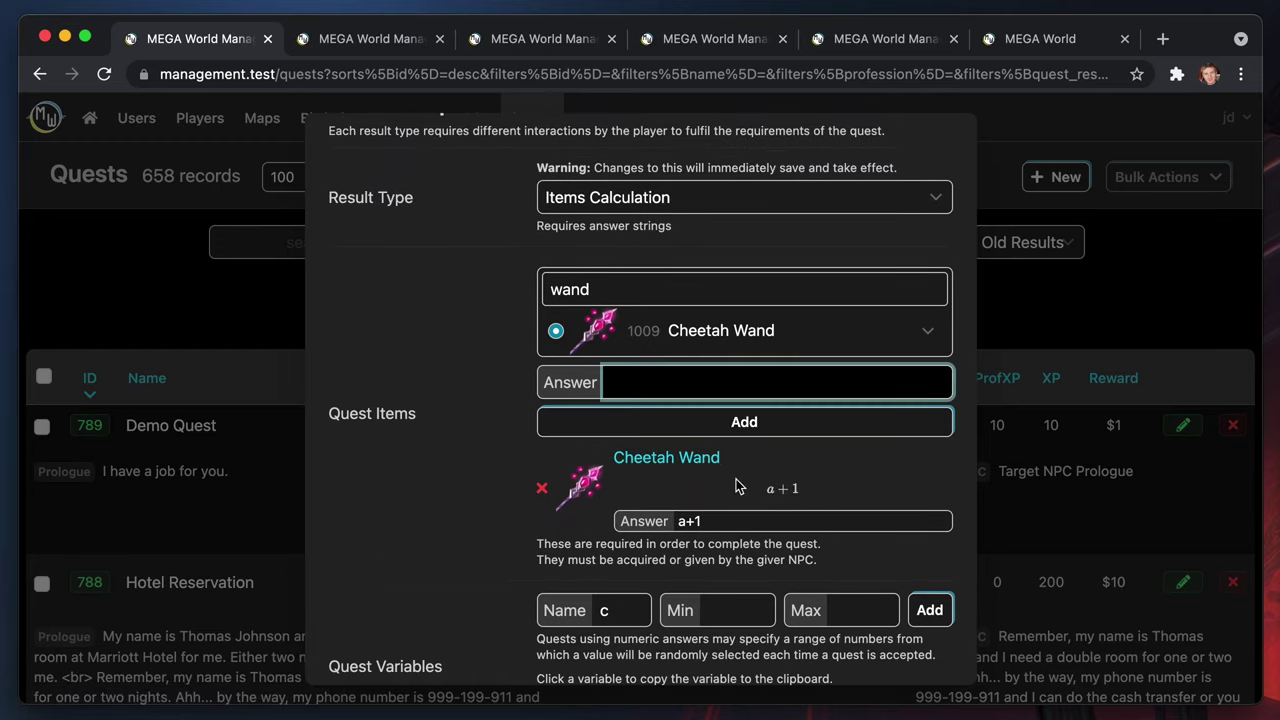
click(735, 520)
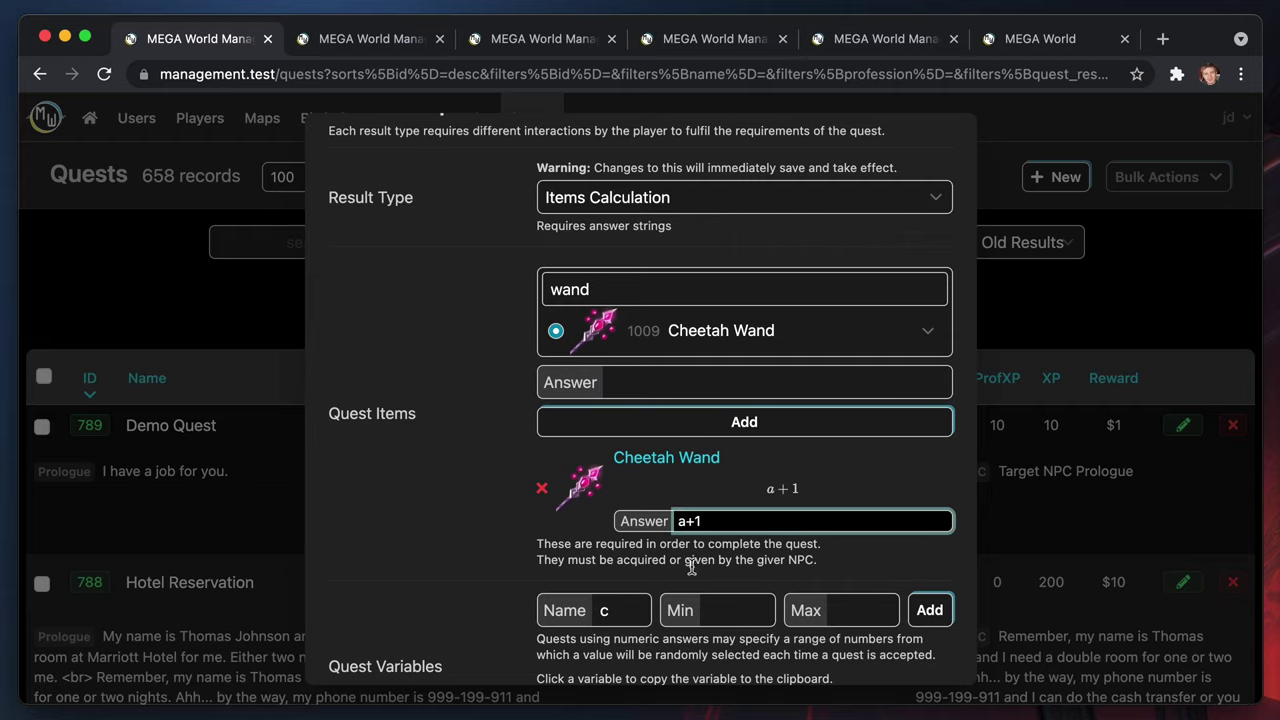
scroll(670, 560, down, 3)
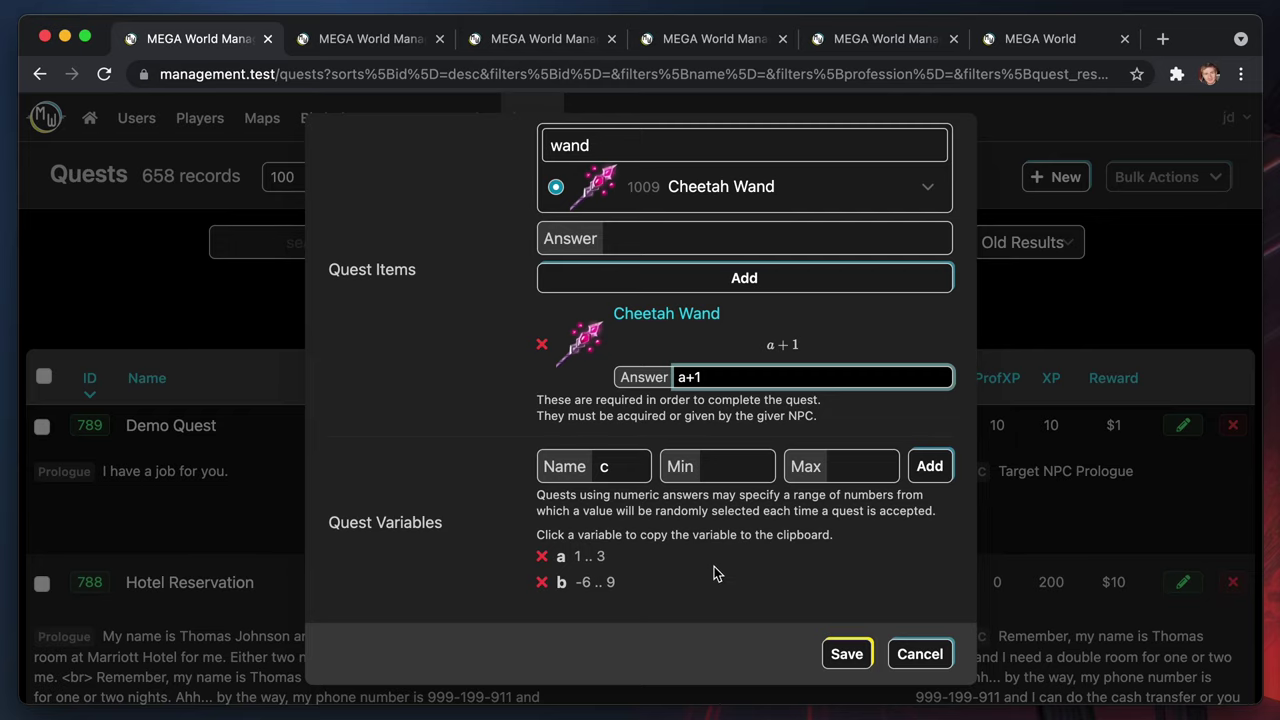
click(856, 655)
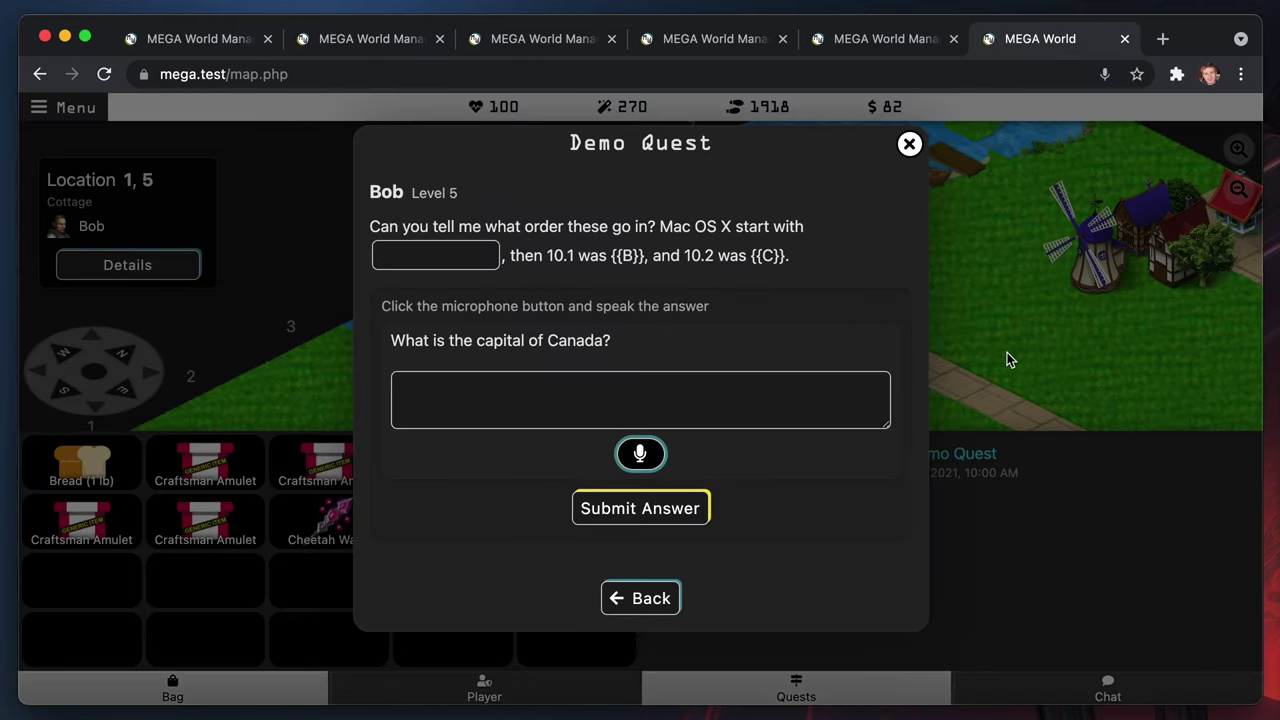
Switch to the MEGA World game, reopen the Demo Quest from Bob, review its Cheetah Wand question and close it
click(1007, 353)
key(Return)
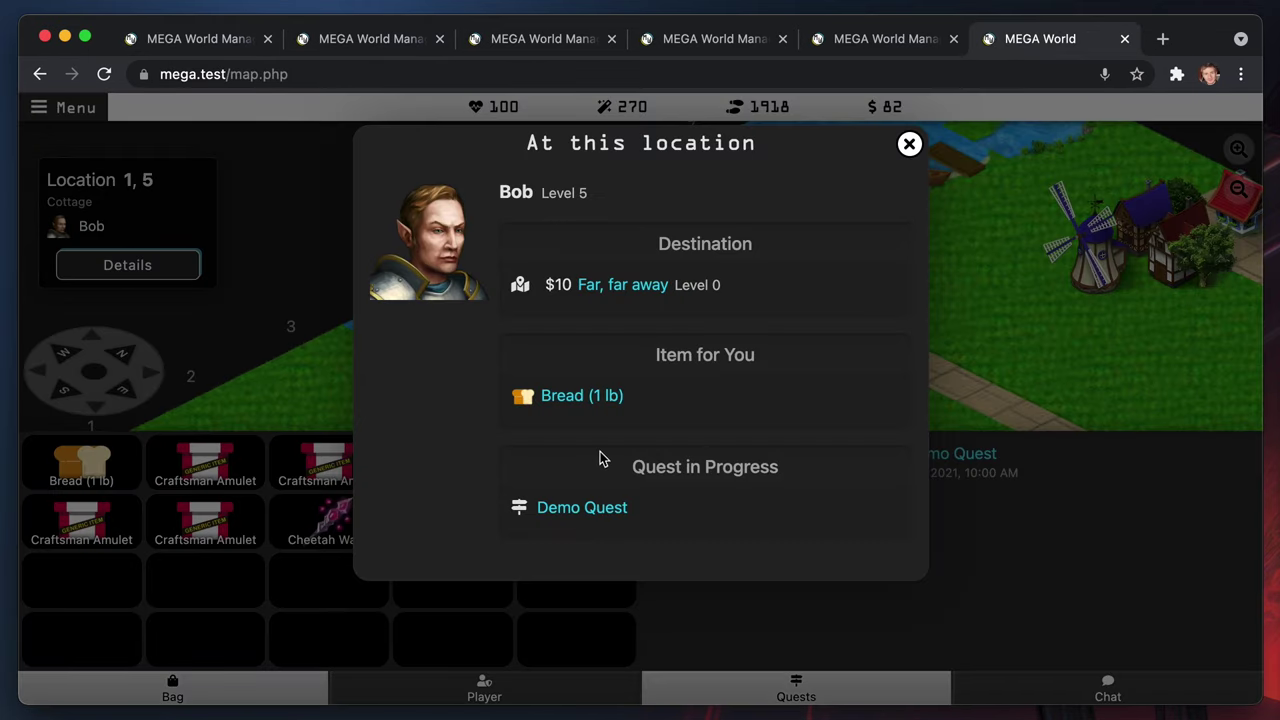
click(588, 507)
click(639, 362)
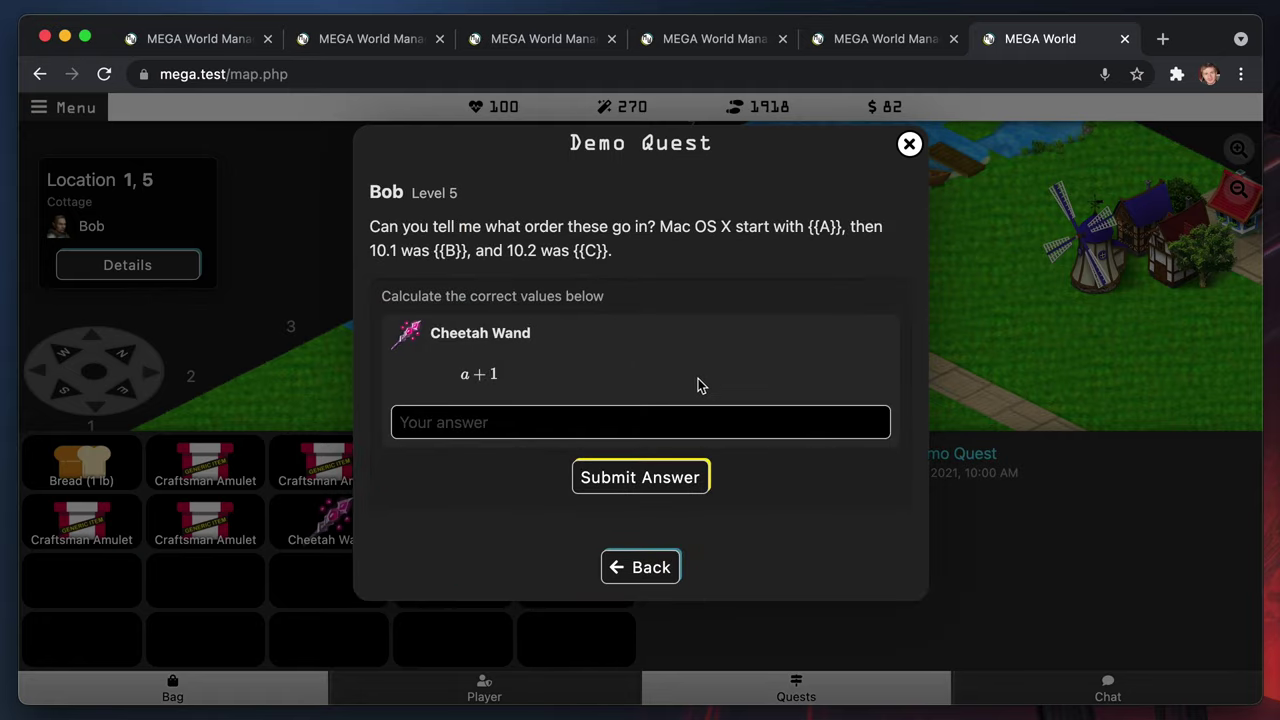
click(489, 424)
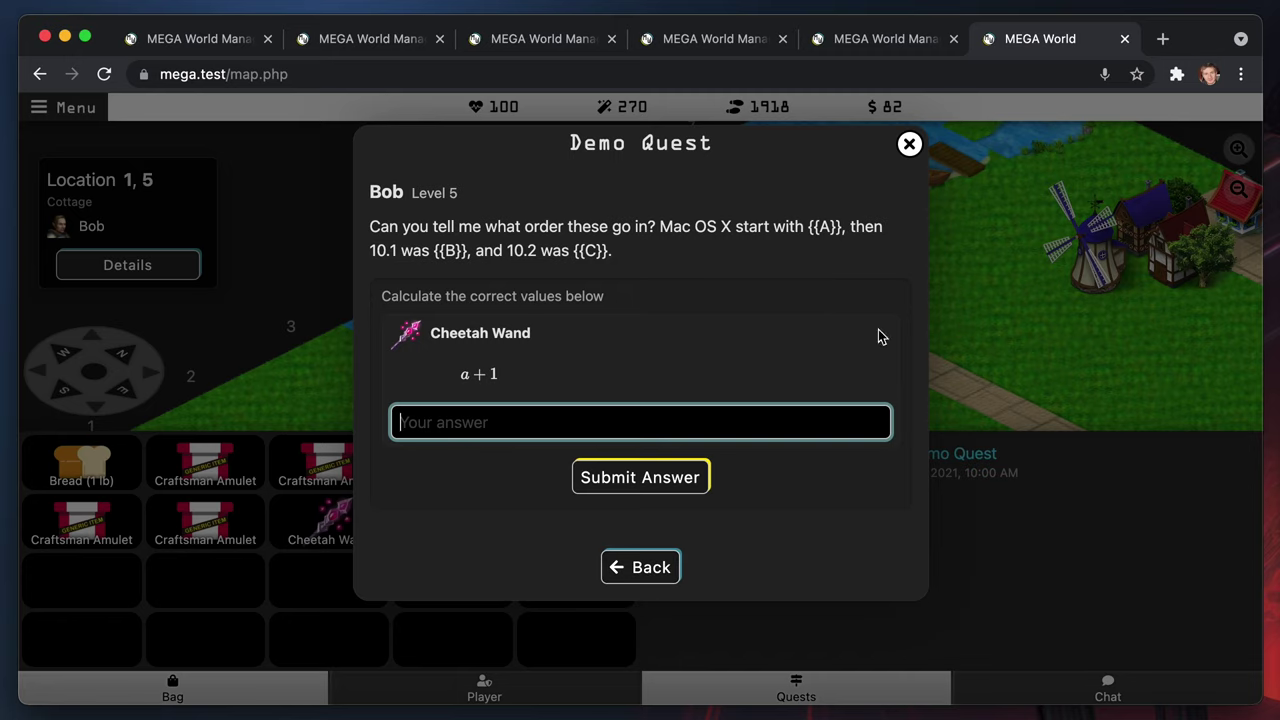
click(645, 277)
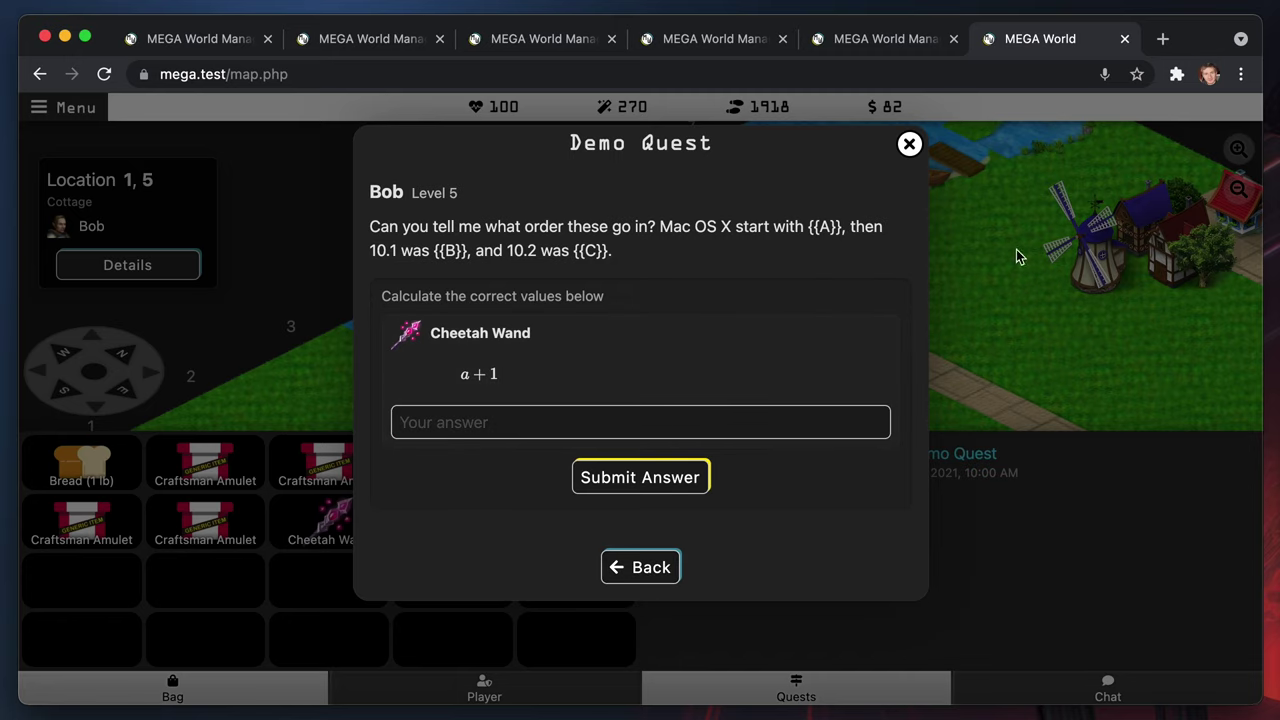
click(1110, 278)
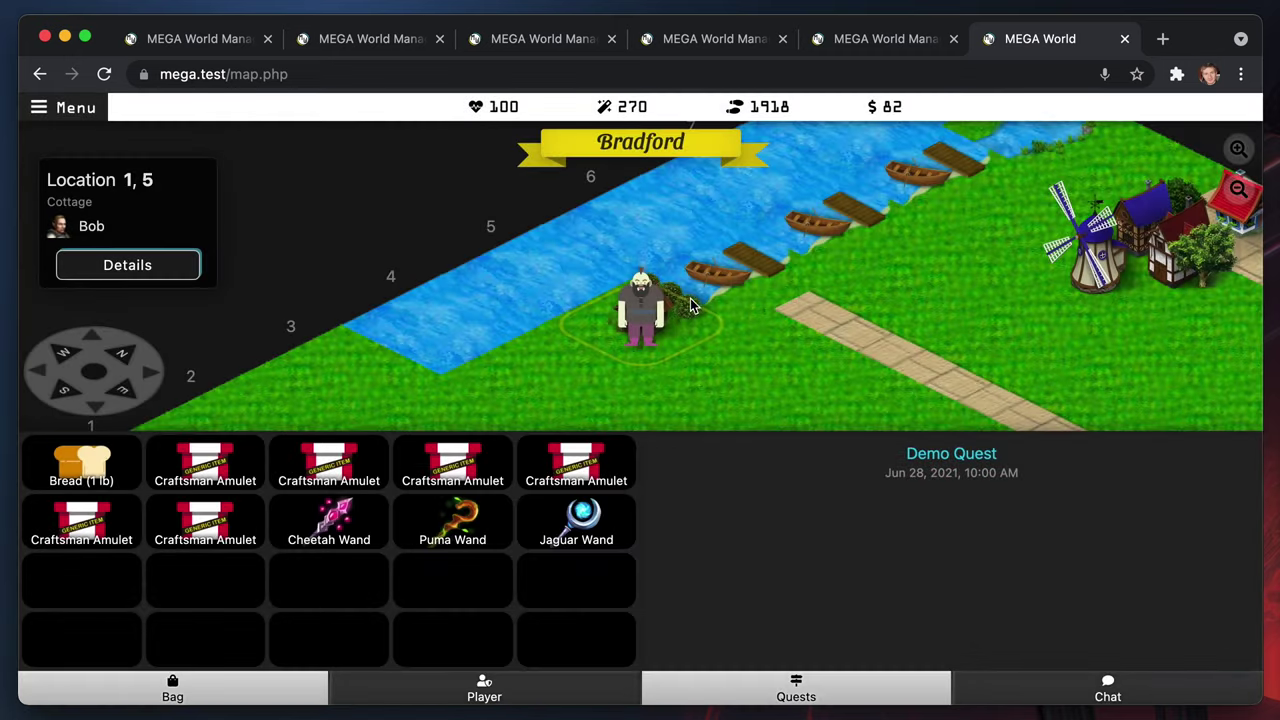
Replace the Demo Quest's content with "I have a question. Here are your variables." and the formula \[a = {{a}}\], and save the quest
click(187, 40)
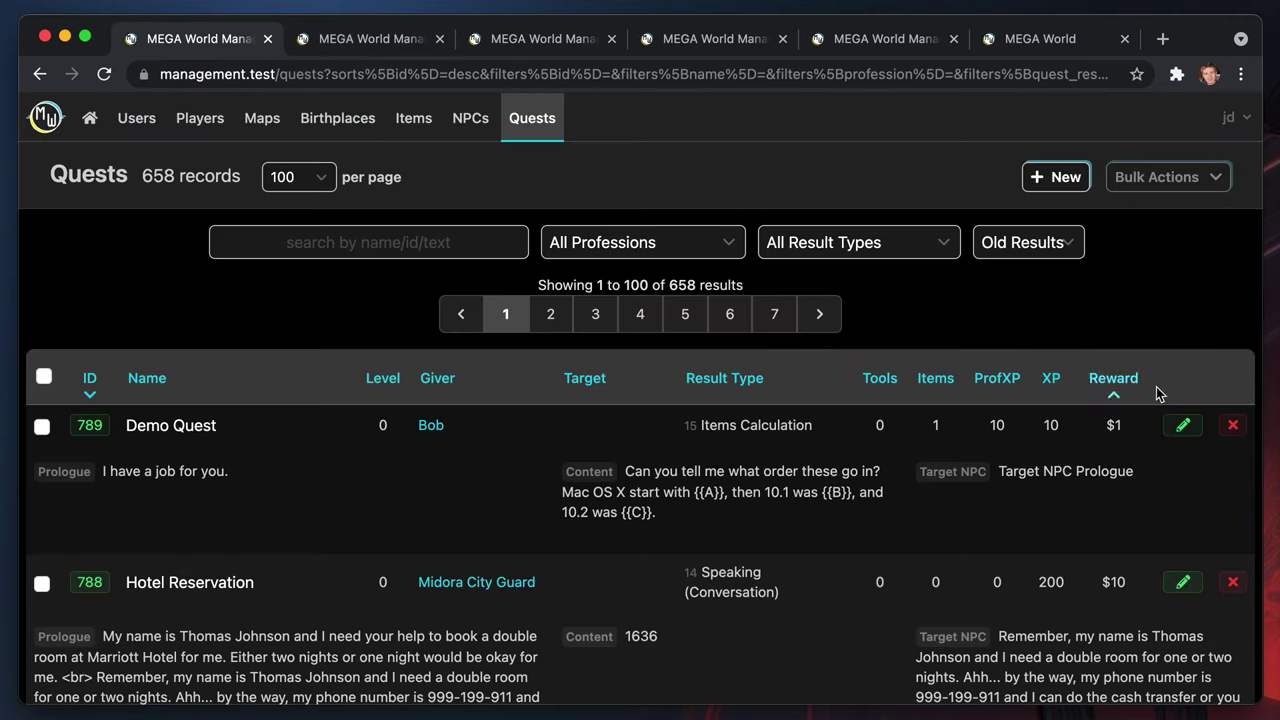
click(1183, 425)
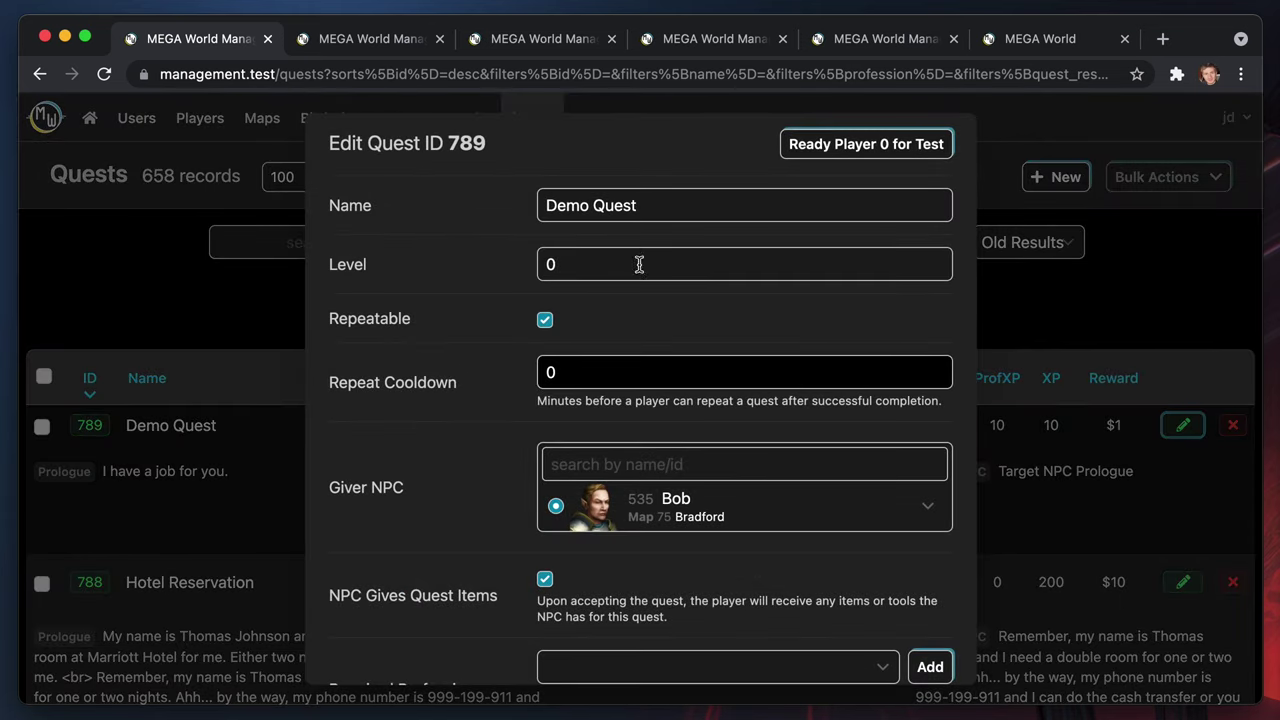
scroll(649, 360, down, 5)
scroll(651, 366, up, 5)
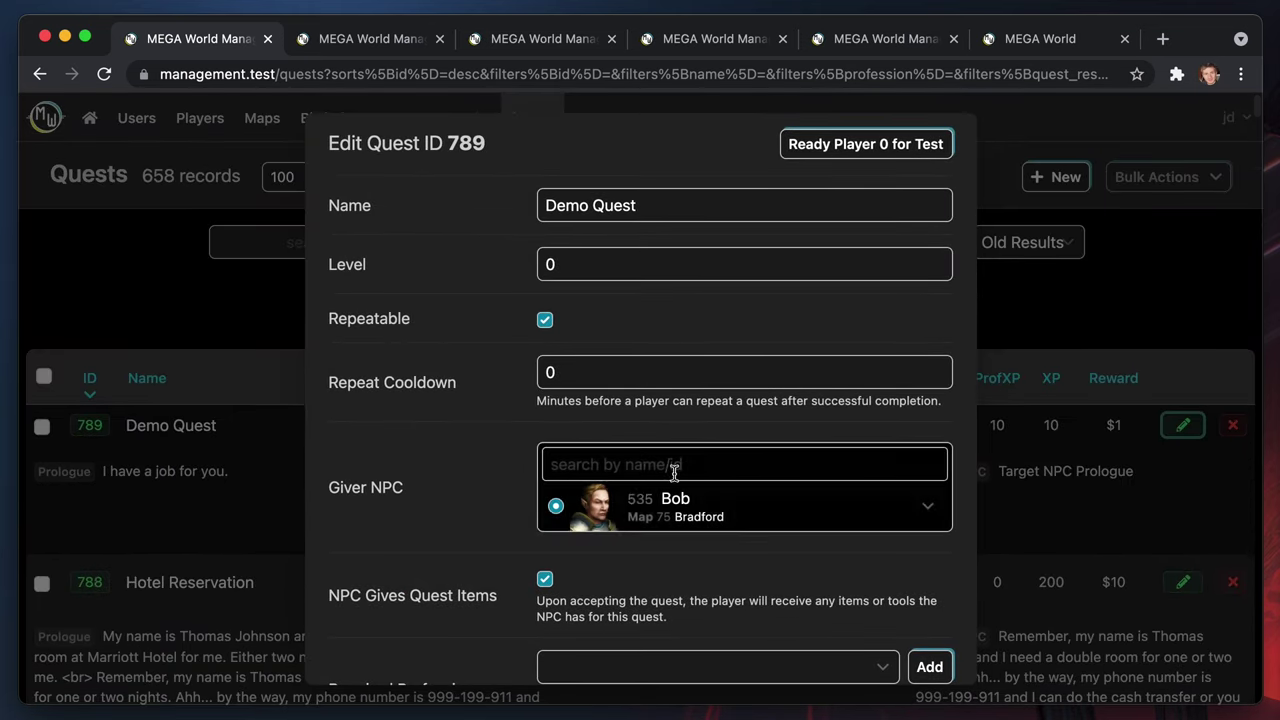
scroll(695, 578, down, 10)
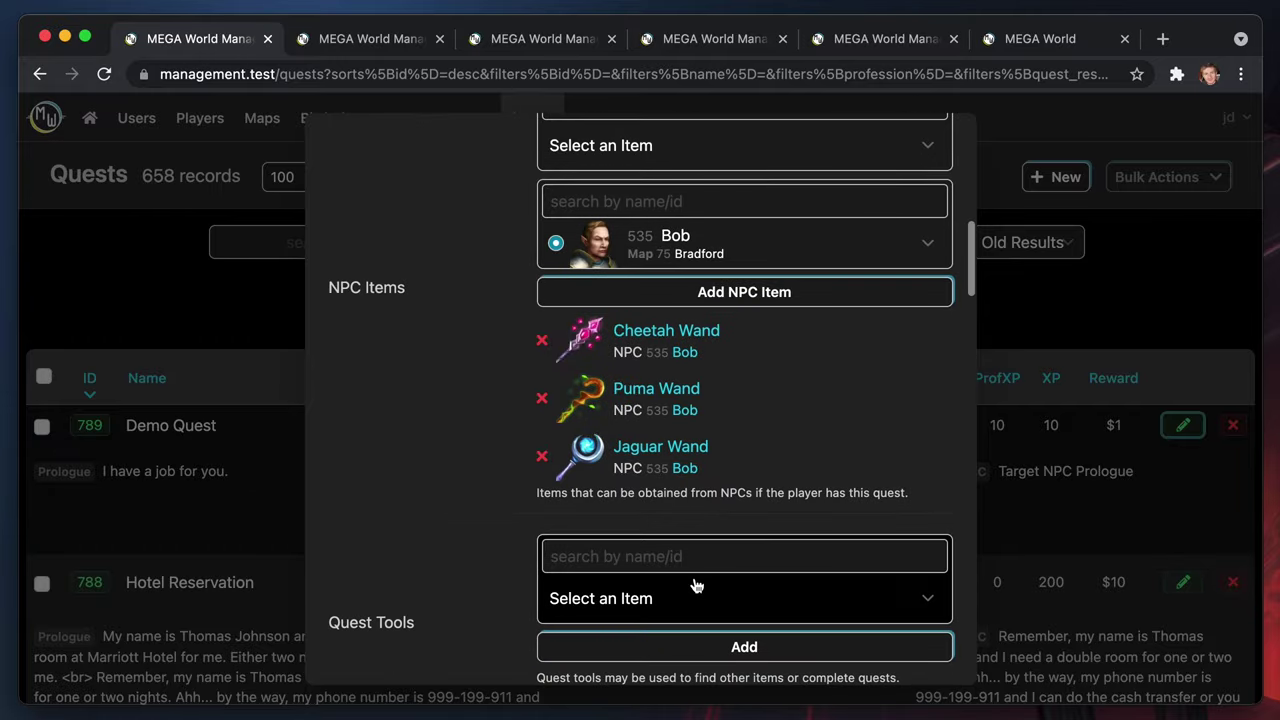
scroll(695, 578, down, 5)
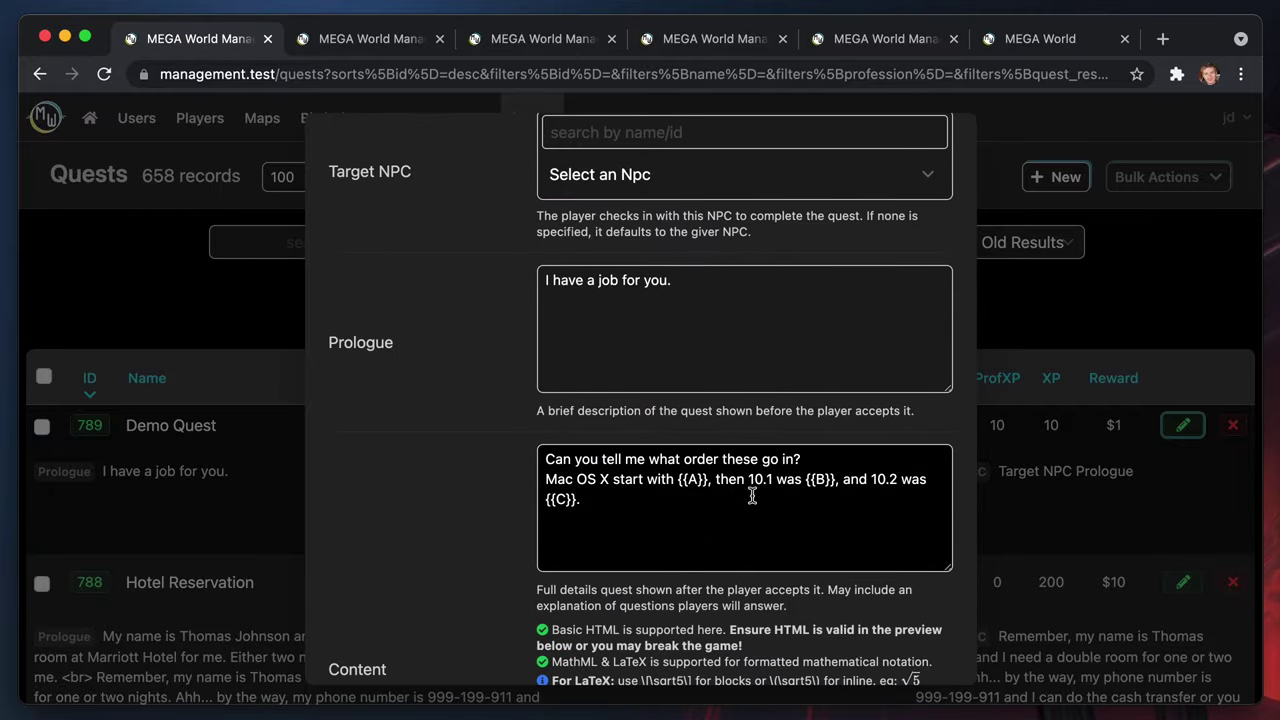
click(752, 496)
key(super+a)
key(BackSpace)
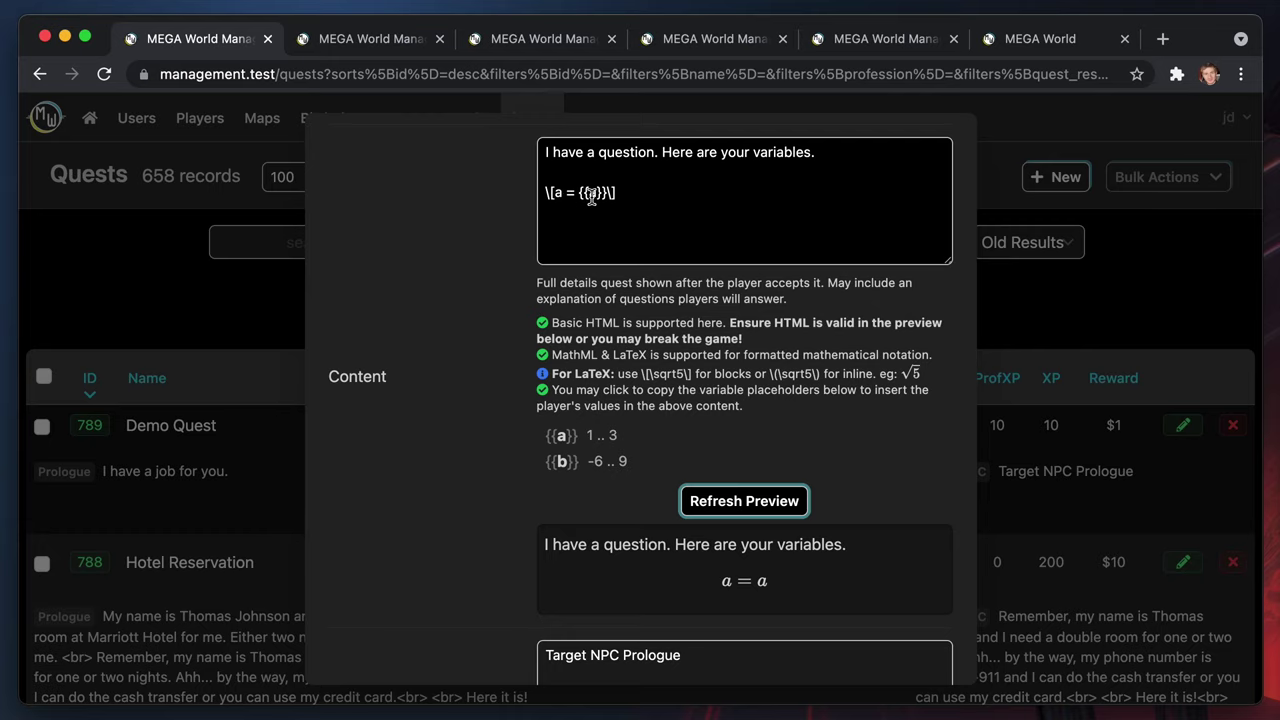
click(652, 196)
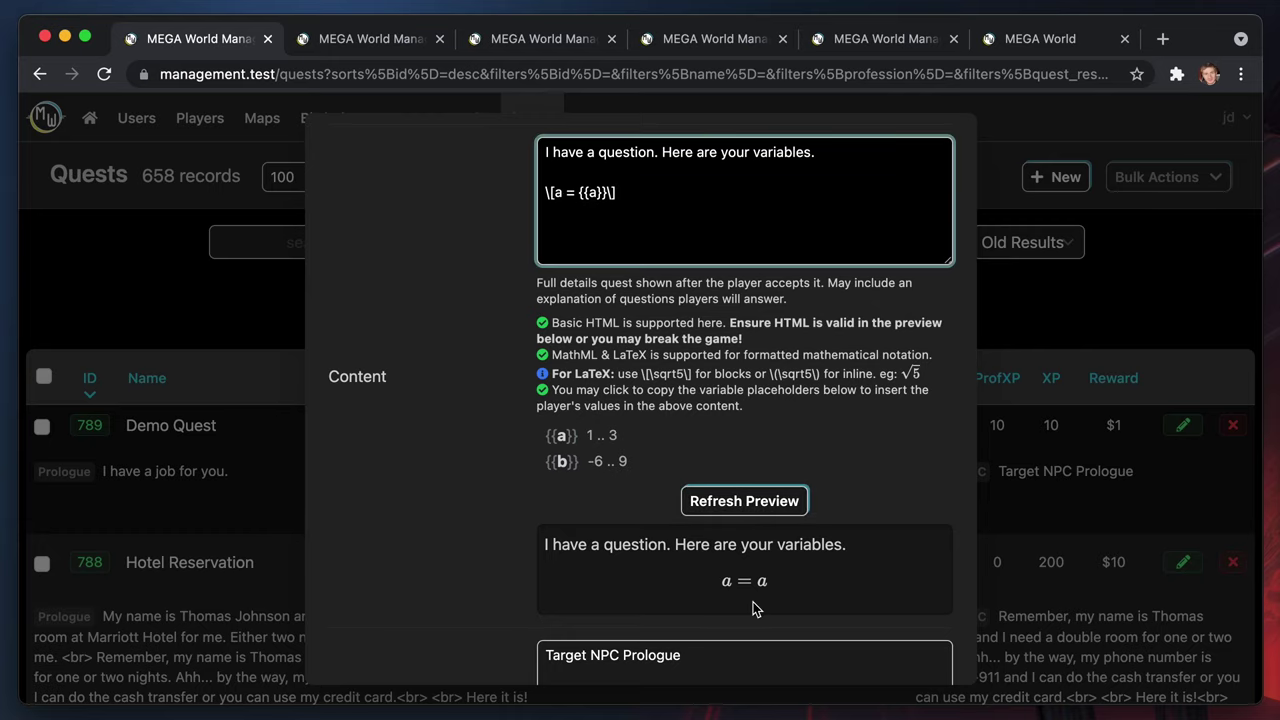
scroll(790, 595, down, 15)
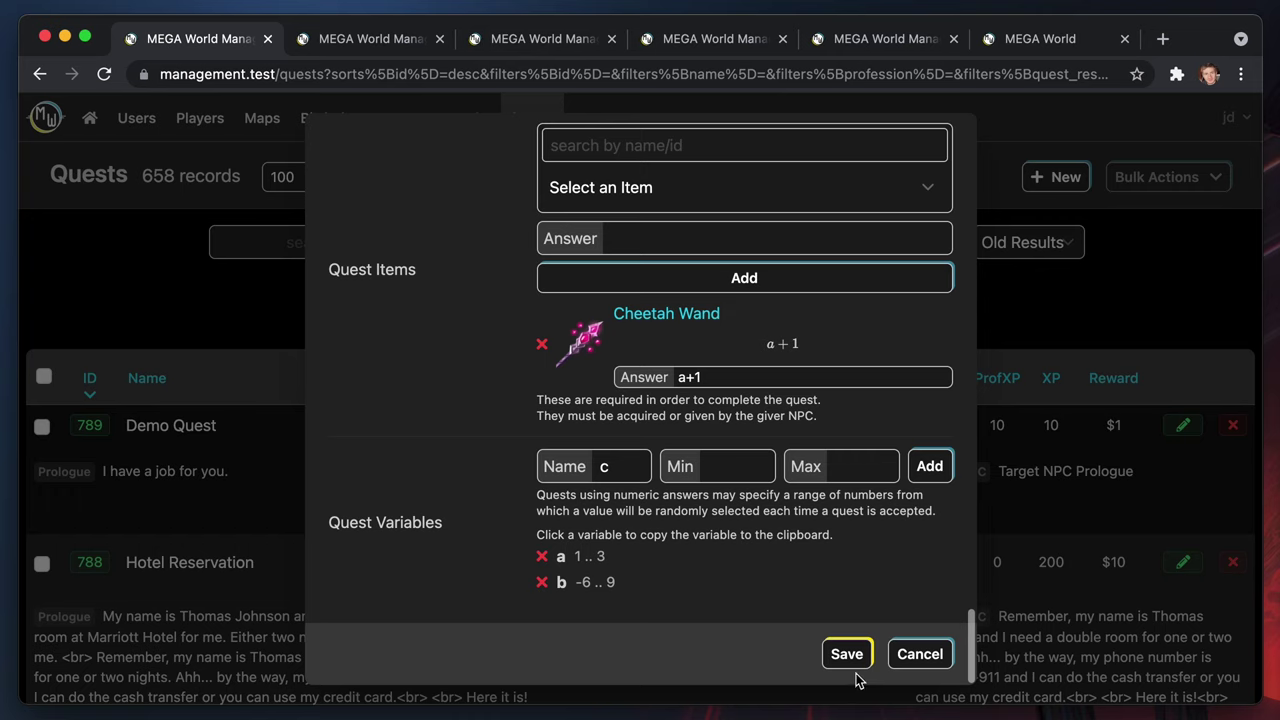
click(850, 660)
Switch to the MEGA World game and open the Demo Quest from Bob to check its new content
click(1049, 37)
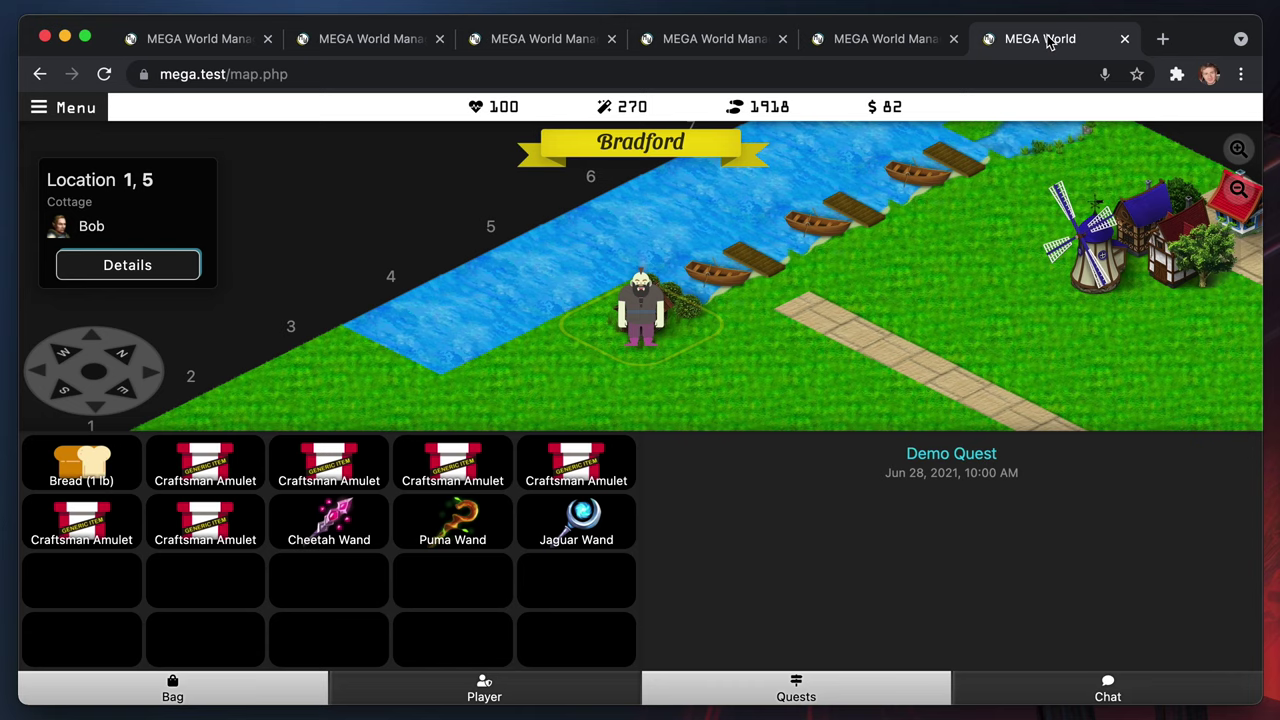
click(758, 420)
click(591, 508)
click(634, 358)
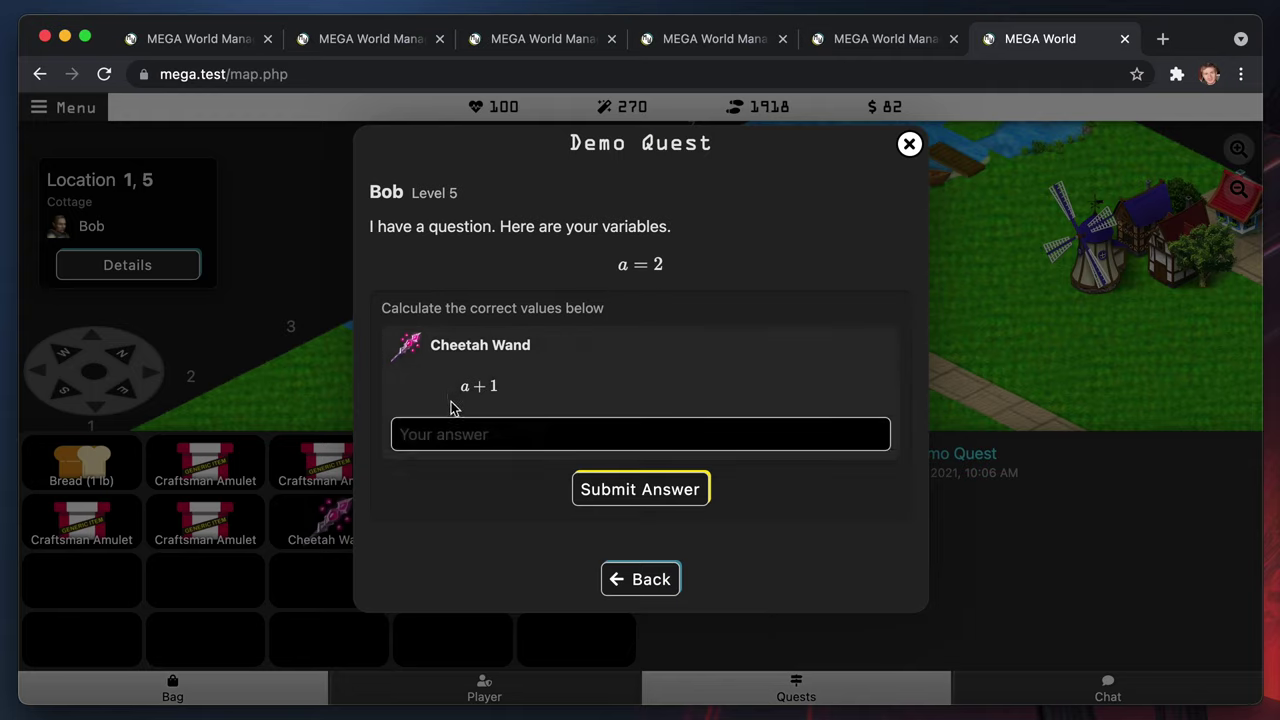
Submit 3 as the Cheetah Wand answer in the Demo Quest and close the quest result
click(467, 435)
text(3)
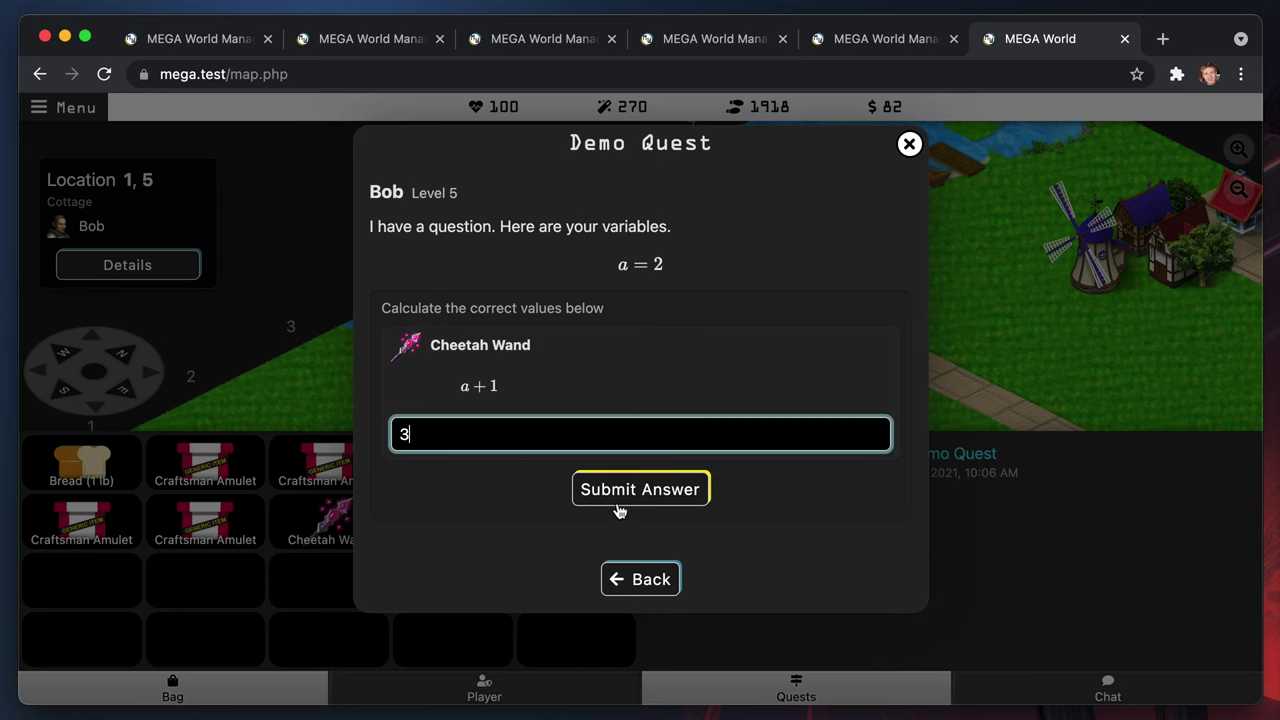
click(640, 489)
click(1003, 383)
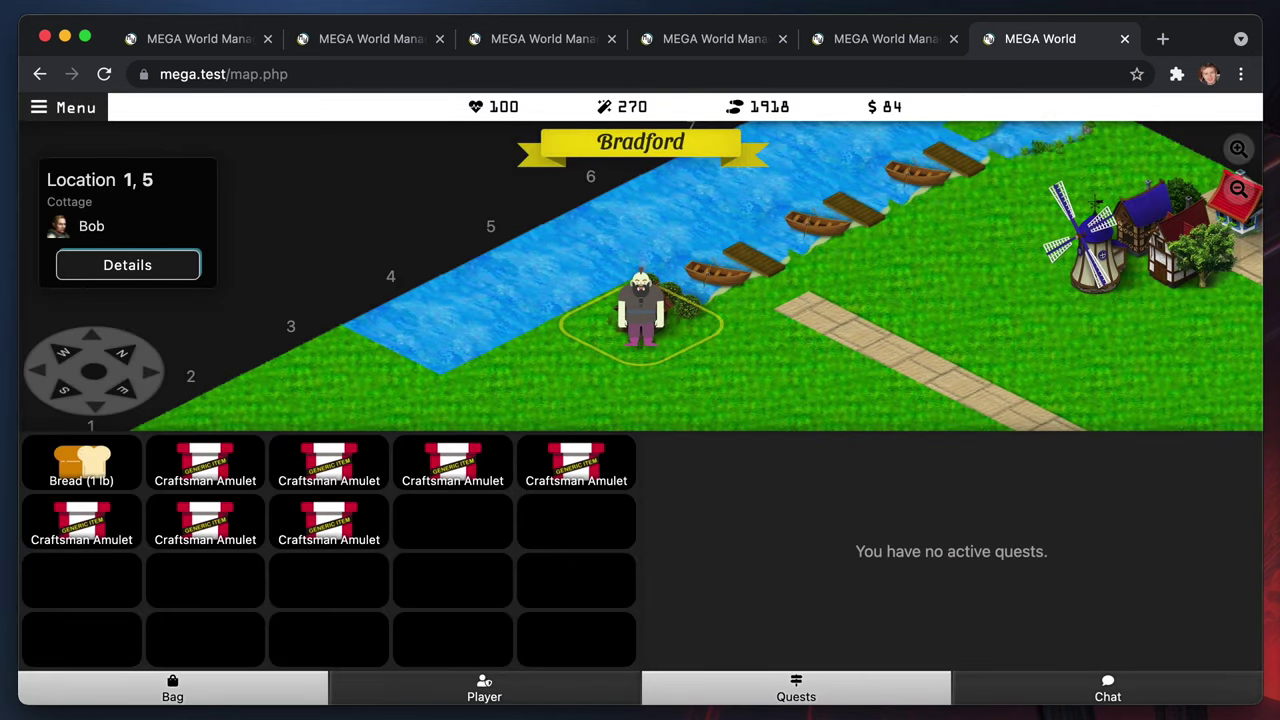
Switch to MEGA World Management, open the quest Help NPC step 1, review its prerequisites, ready Player 0 for testing it and close the editor
key(super+grave)
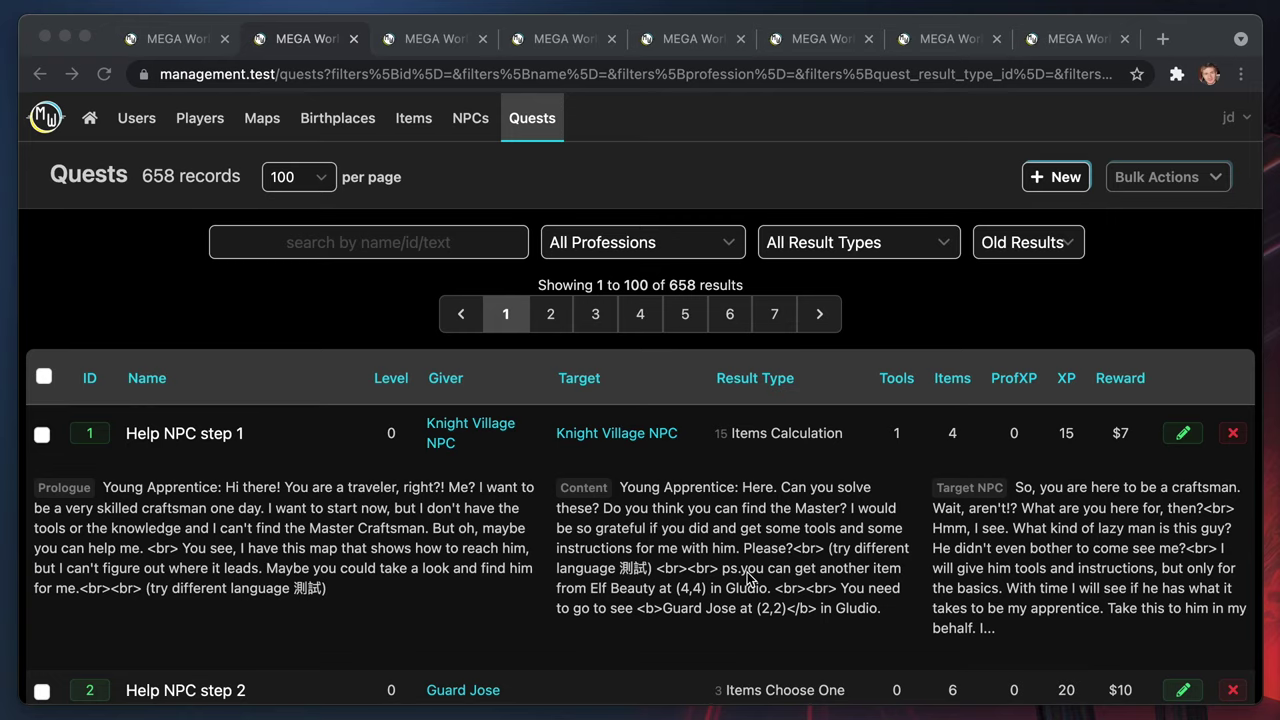
click(1190, 433)
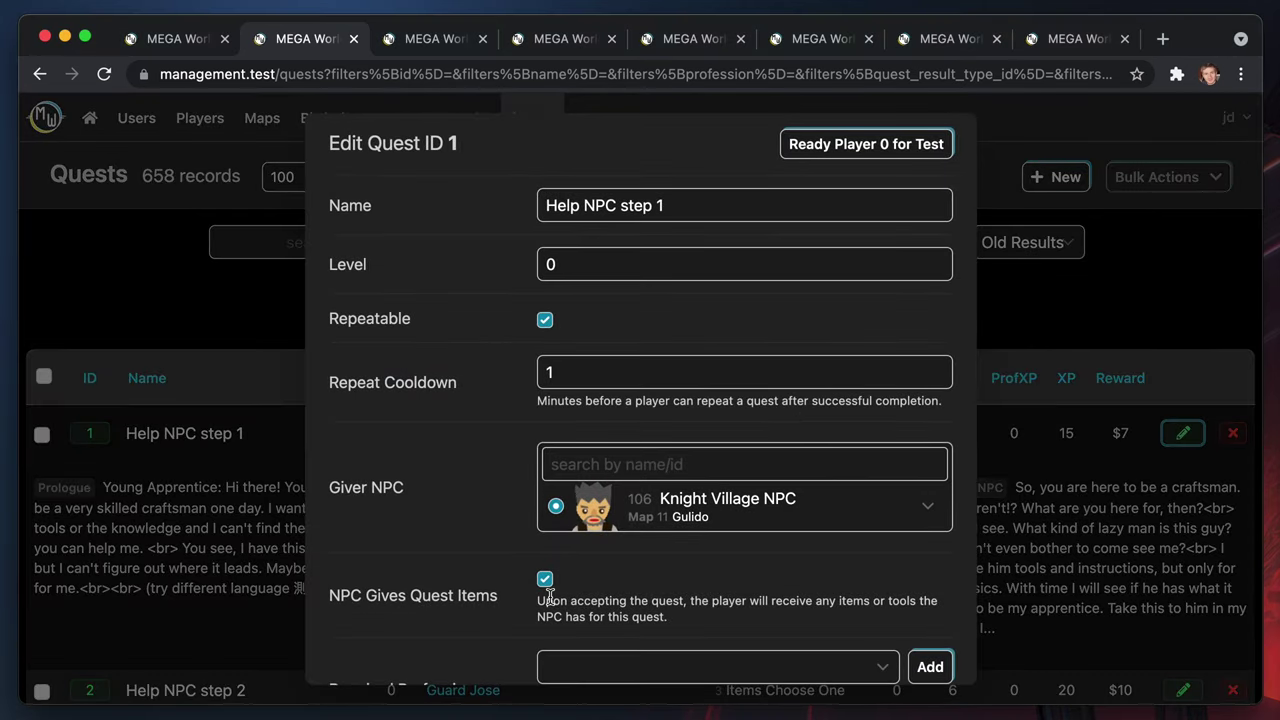
scroll(547, 590, down, 4)
scroll(549, 597, up, 4)
scroll(549, 597, down, 3)
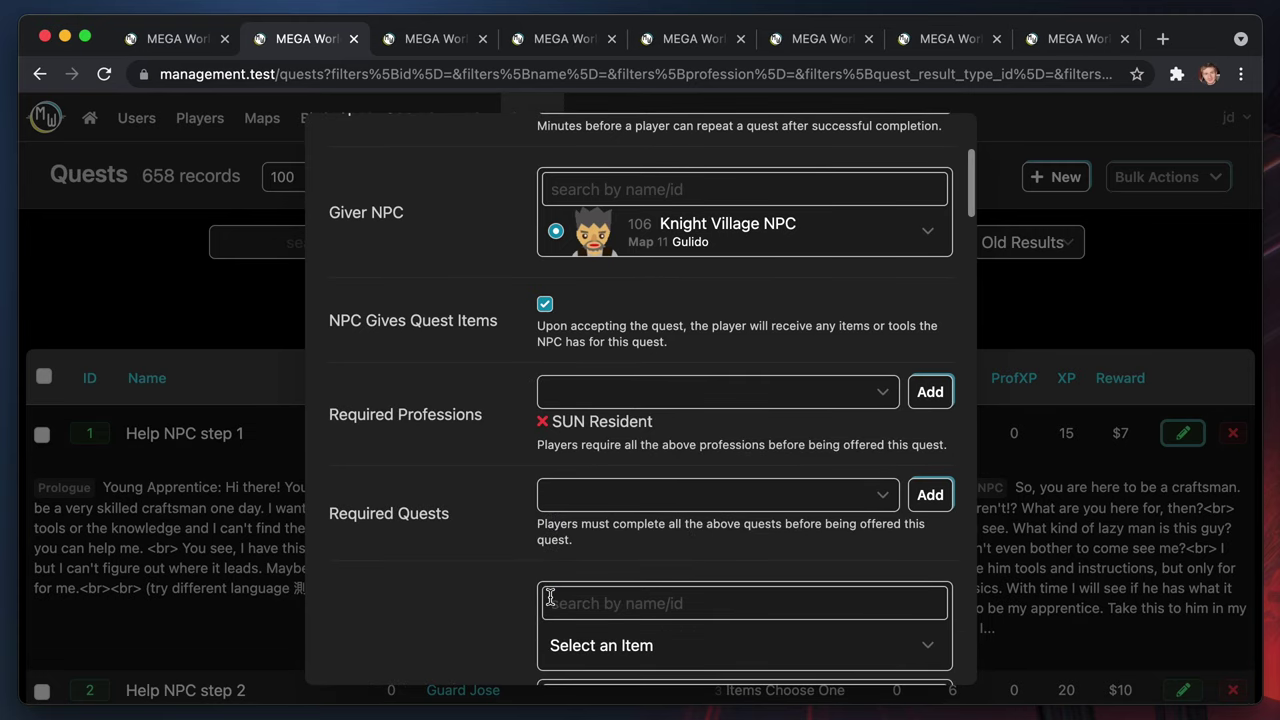
scroll(549, 597, down, 3)
scroll(549, 597, up, 6)
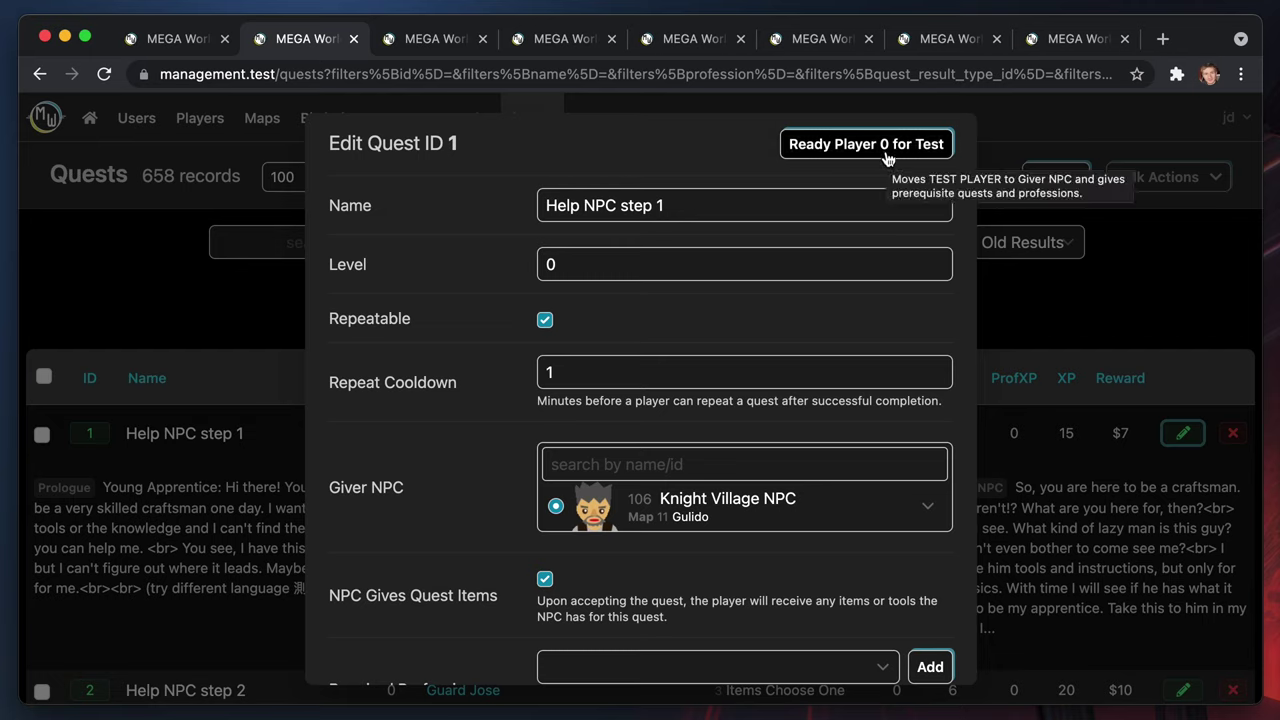
click(830, 150)
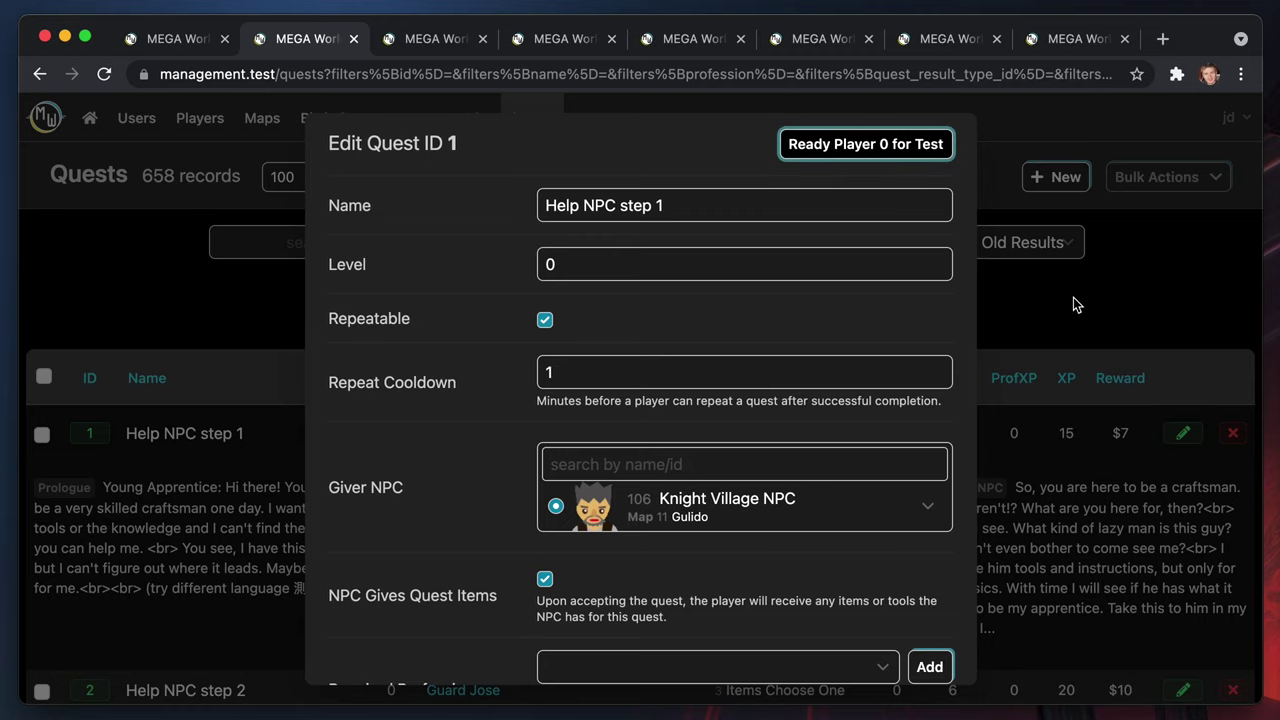
click(99, 173)
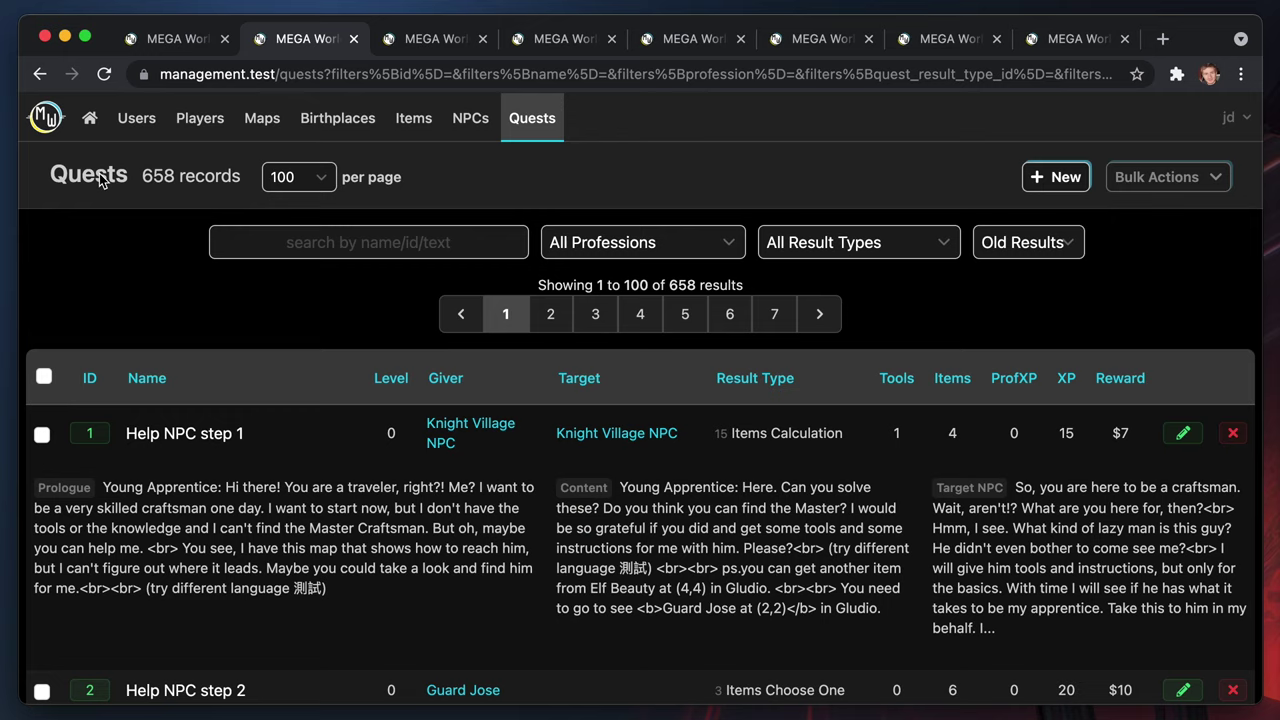
Open TEST PLAYER's record in the players list, examine its location, professions and quests, and close it
click(200, 118)
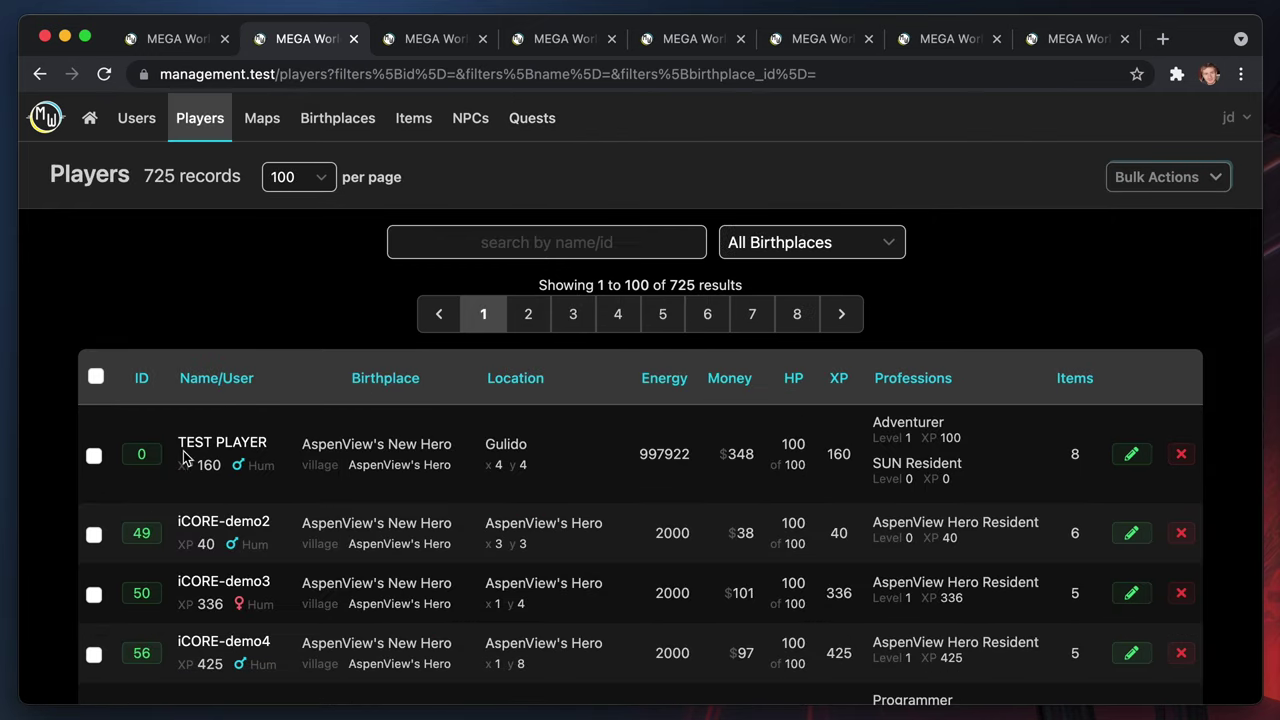
click(1131, 454)
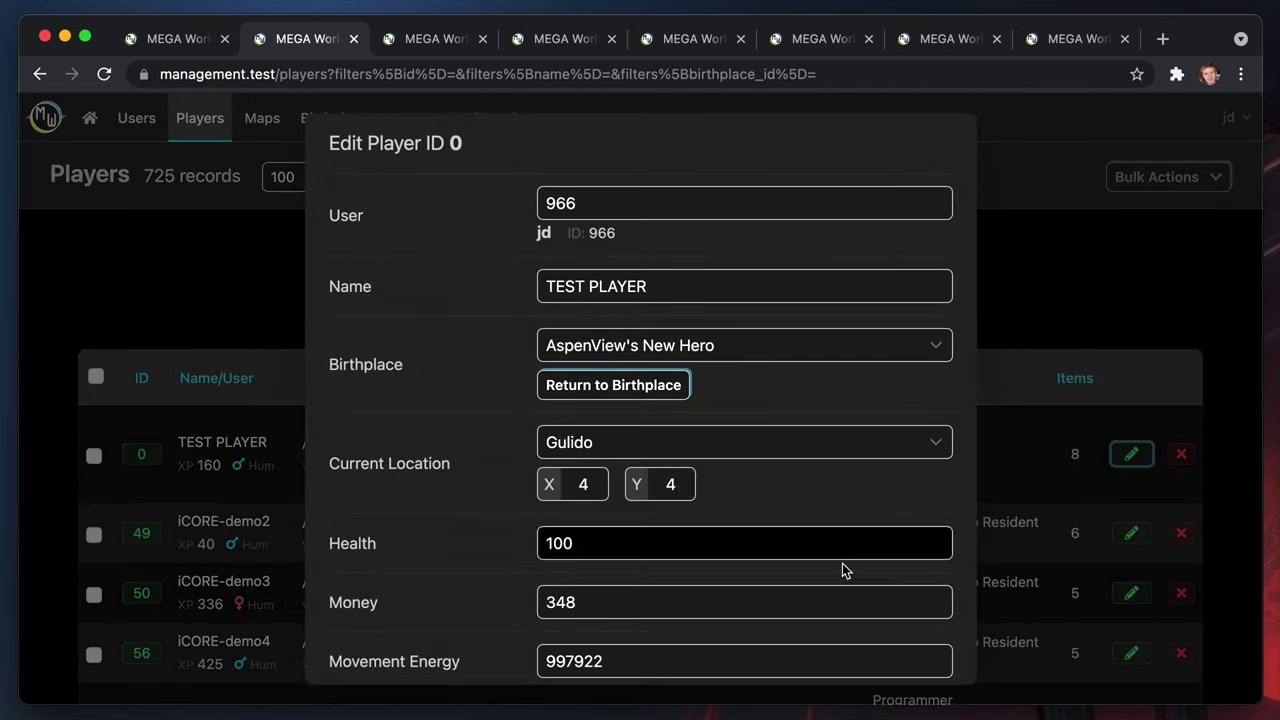
scroll(840, 568, down, 4)
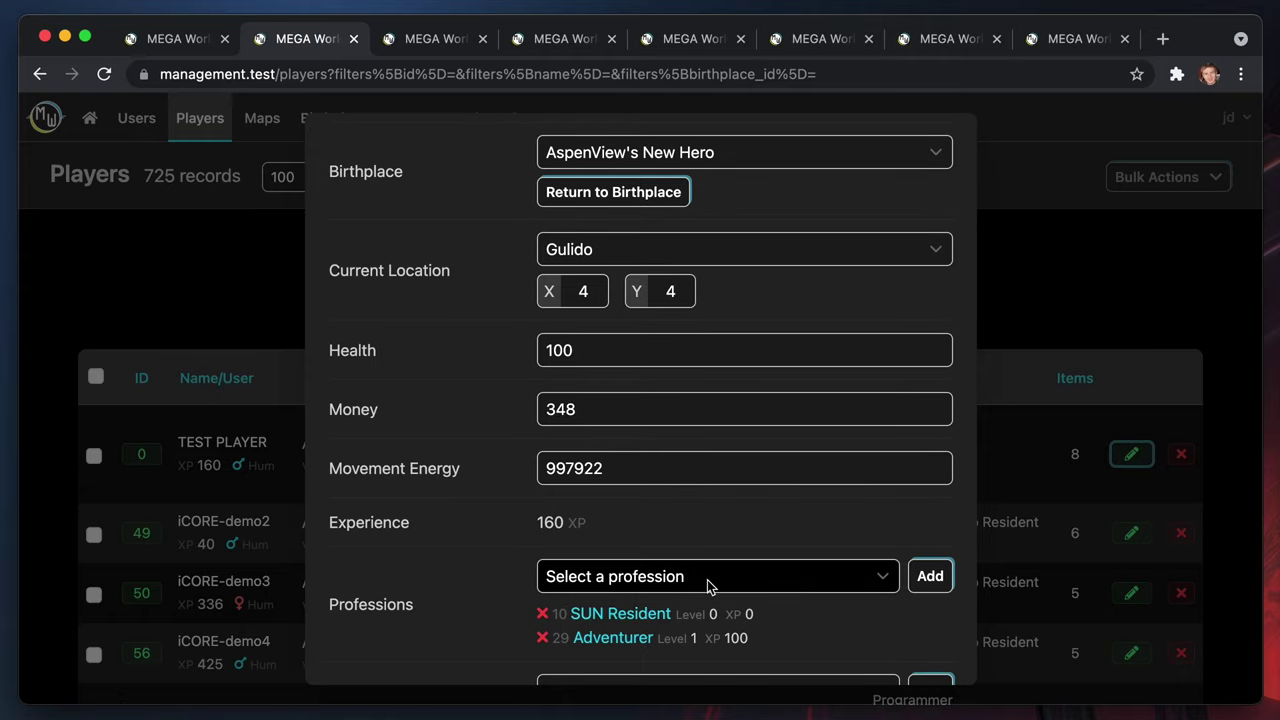
scroll(666, 611, down, 3)
scroll(519, 545, down, 5)
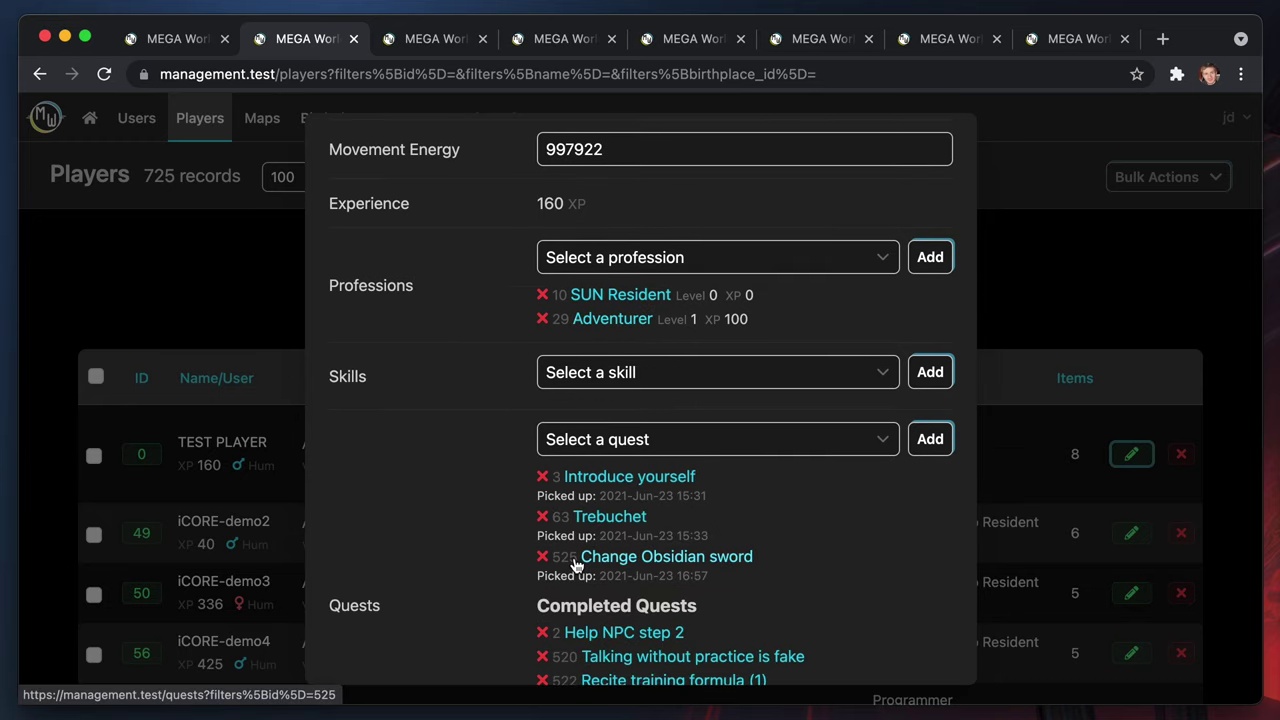
scroll(572, 562, down, 2)
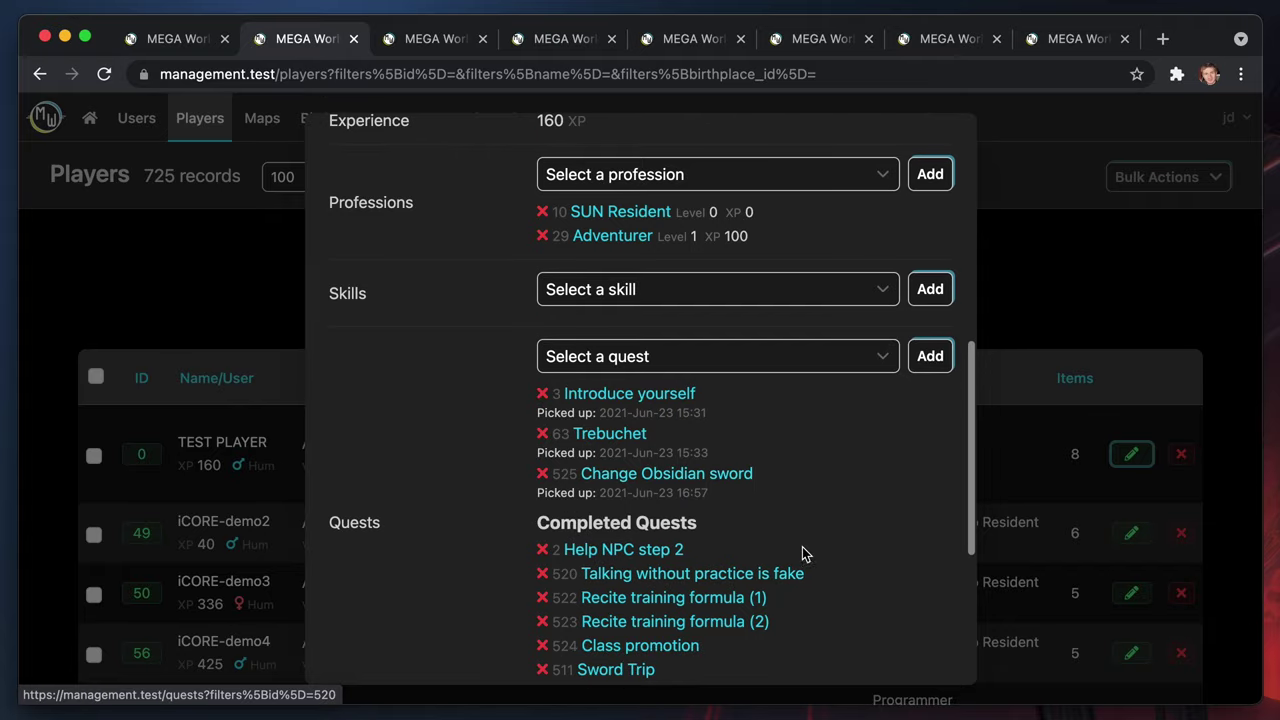
scroll(860, 534, down, 2)
scroll(860, 534, up, 2)
scroll(860, 532, up, 10)
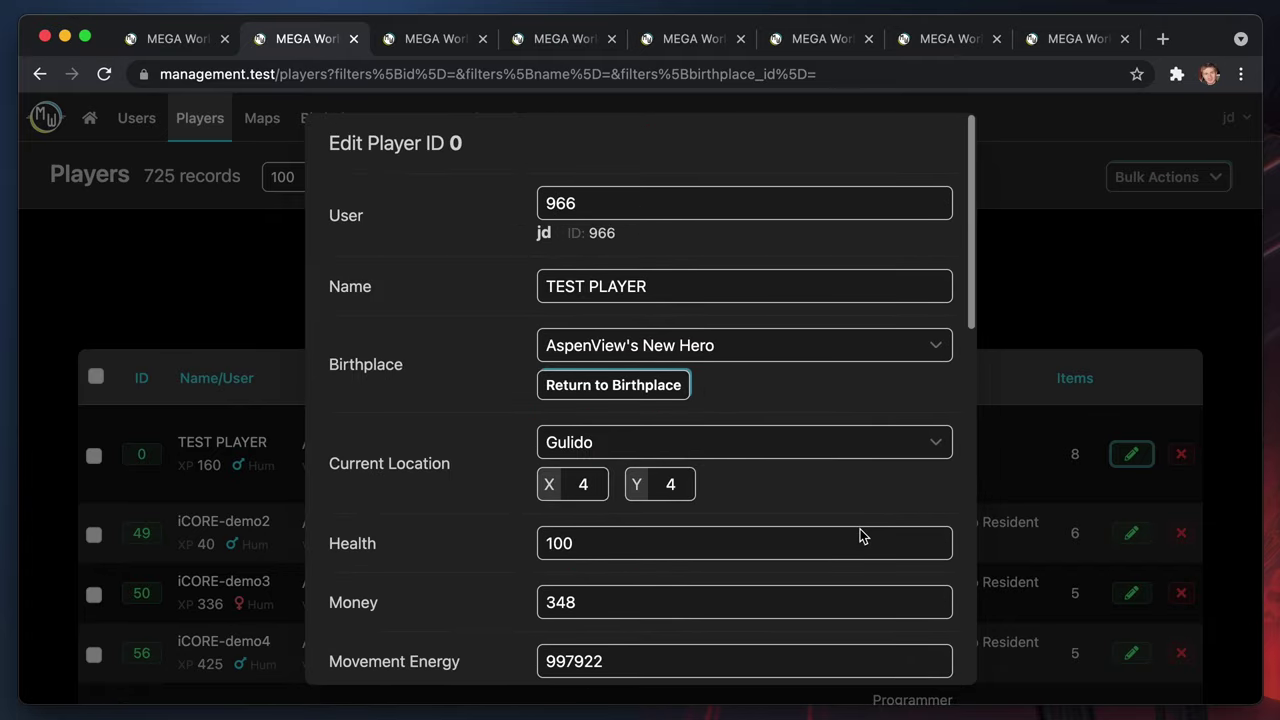
click(1071, 280)
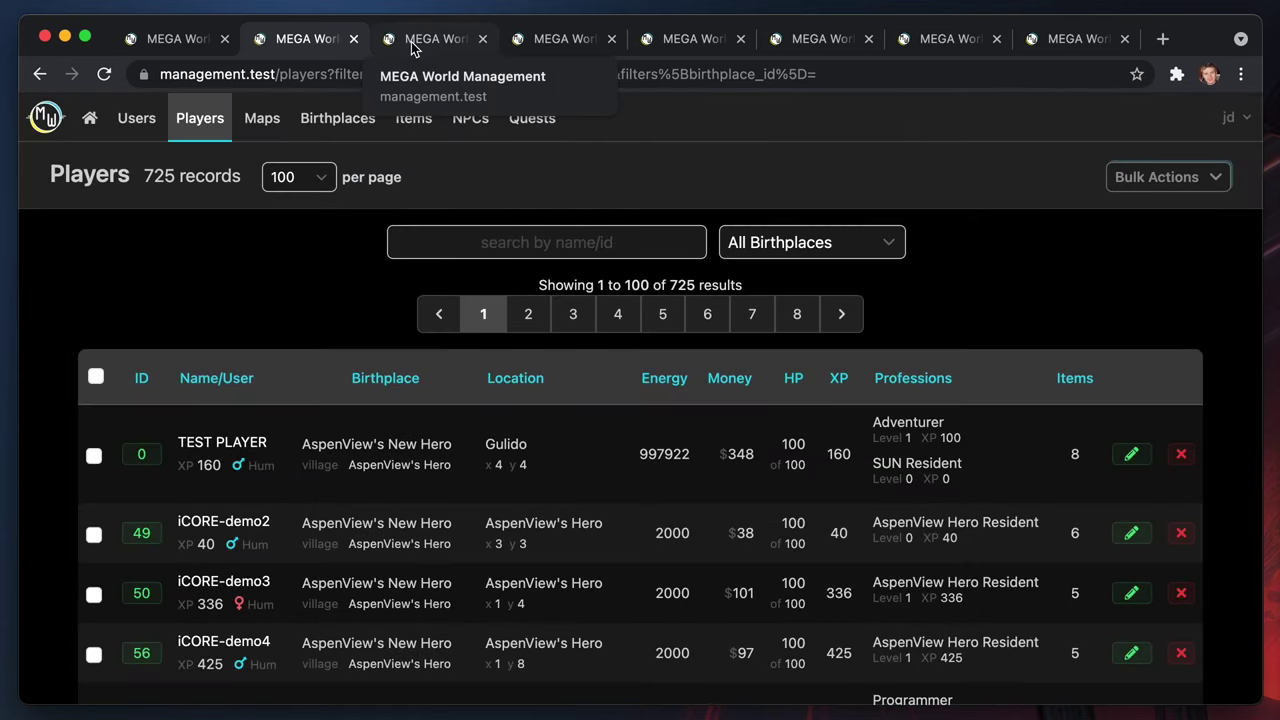
Switch to the MEGA World game and change the active player to TEST PLAYER
click(1071, 45)
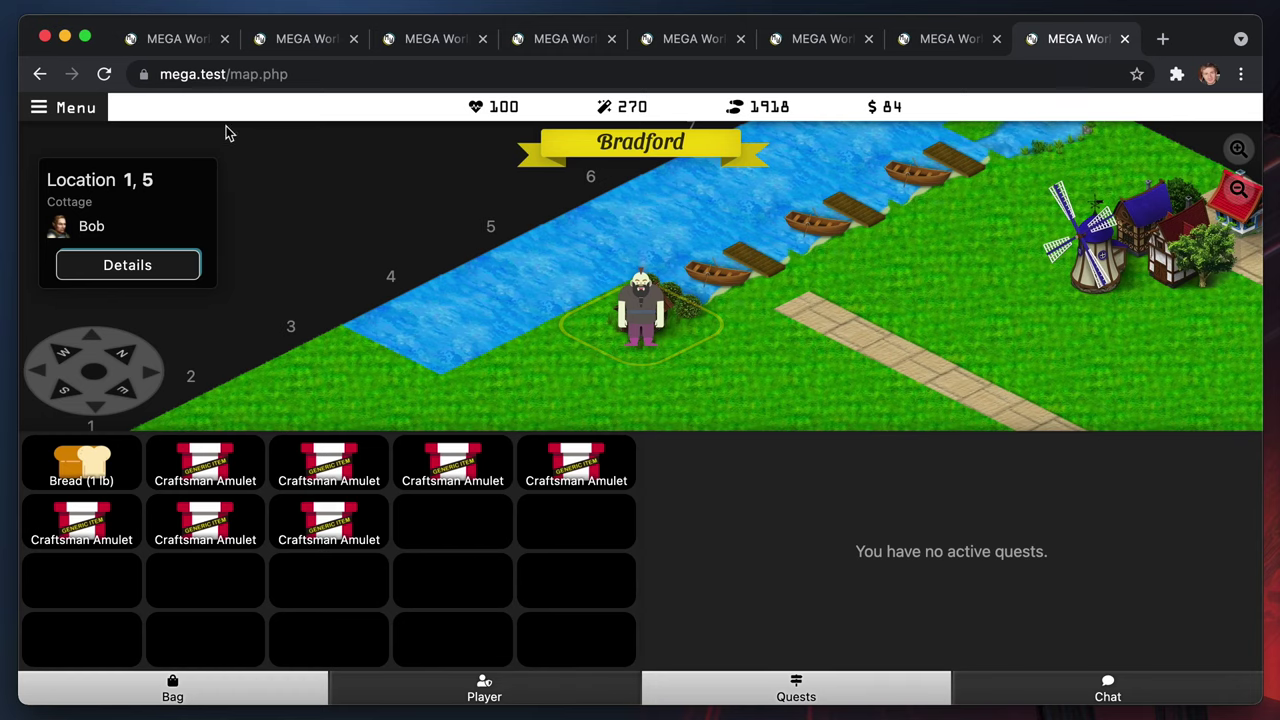
click(70, 108)
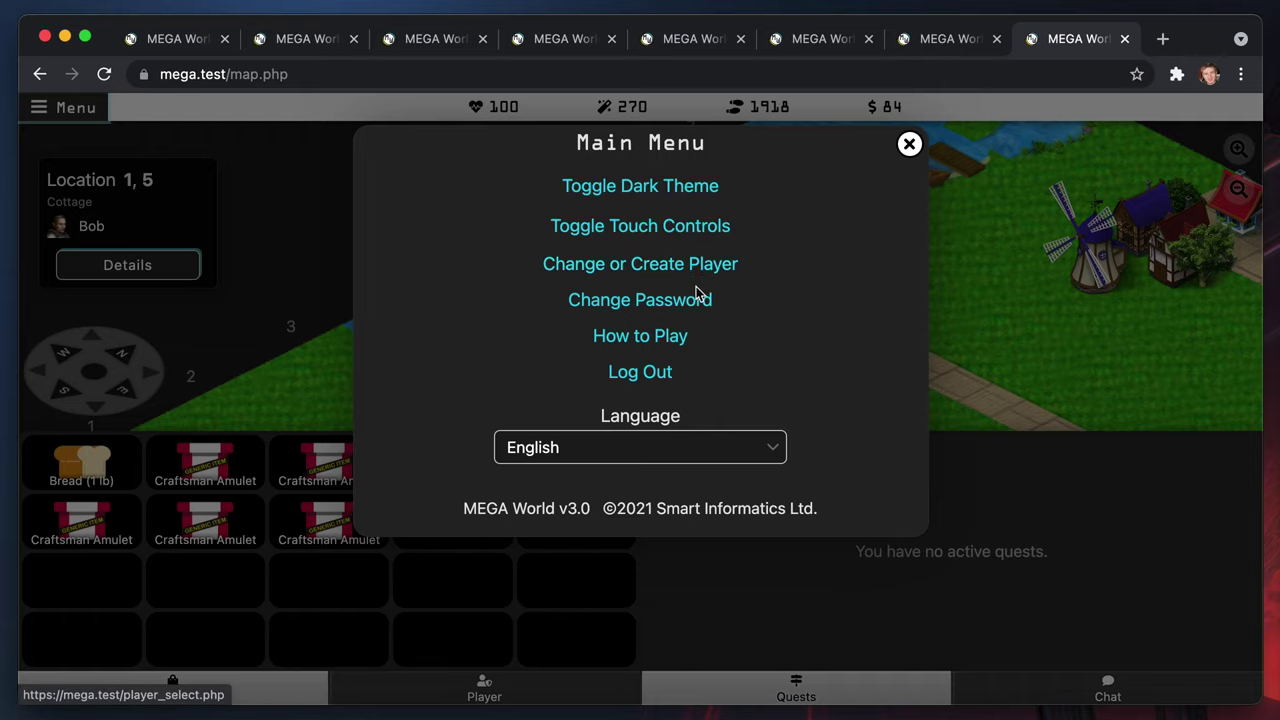
click(636, 264)
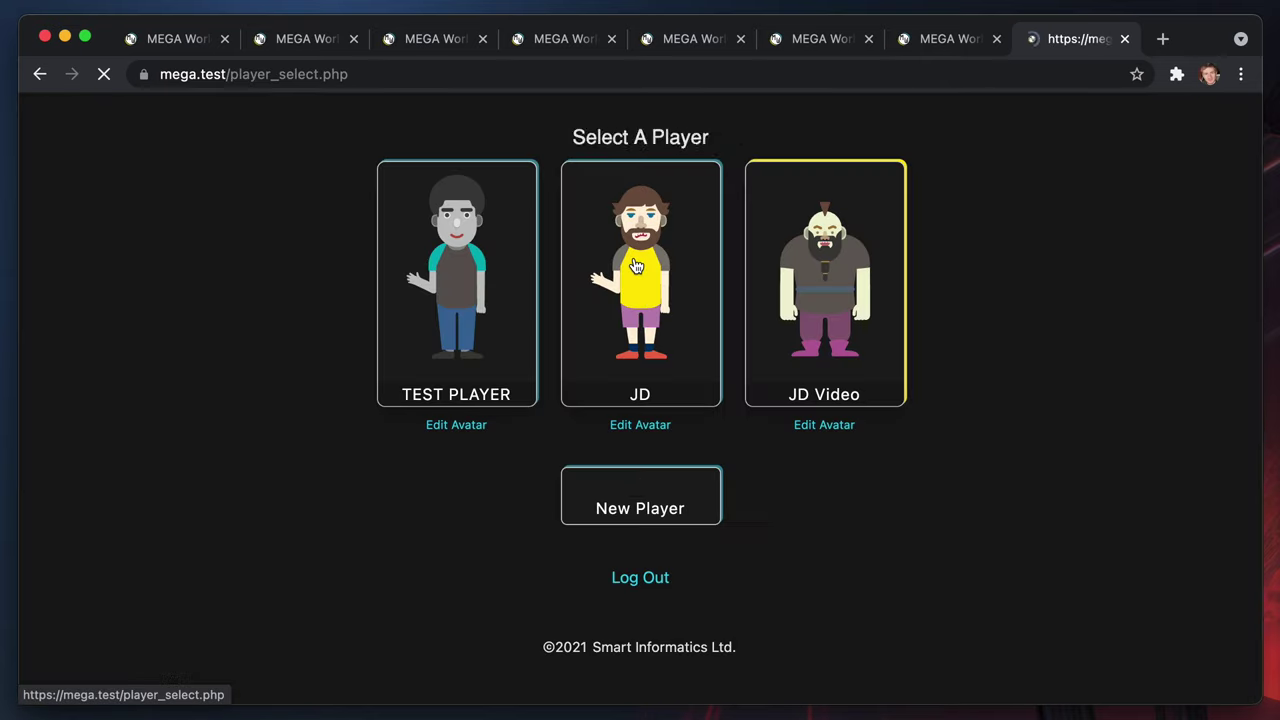
click(472, 298)
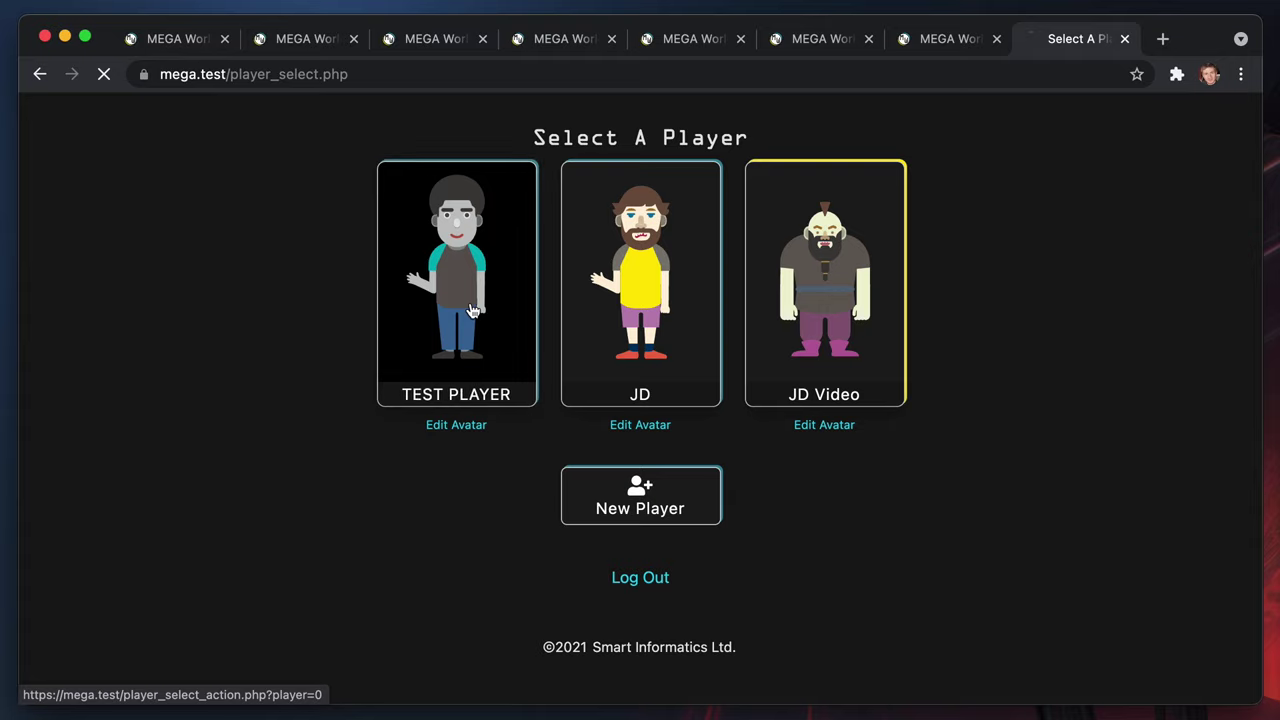
Switch to MEGA World Management, close the open quest editor and check which user ID is assigned to TEST PLAYER
click(174, 40)
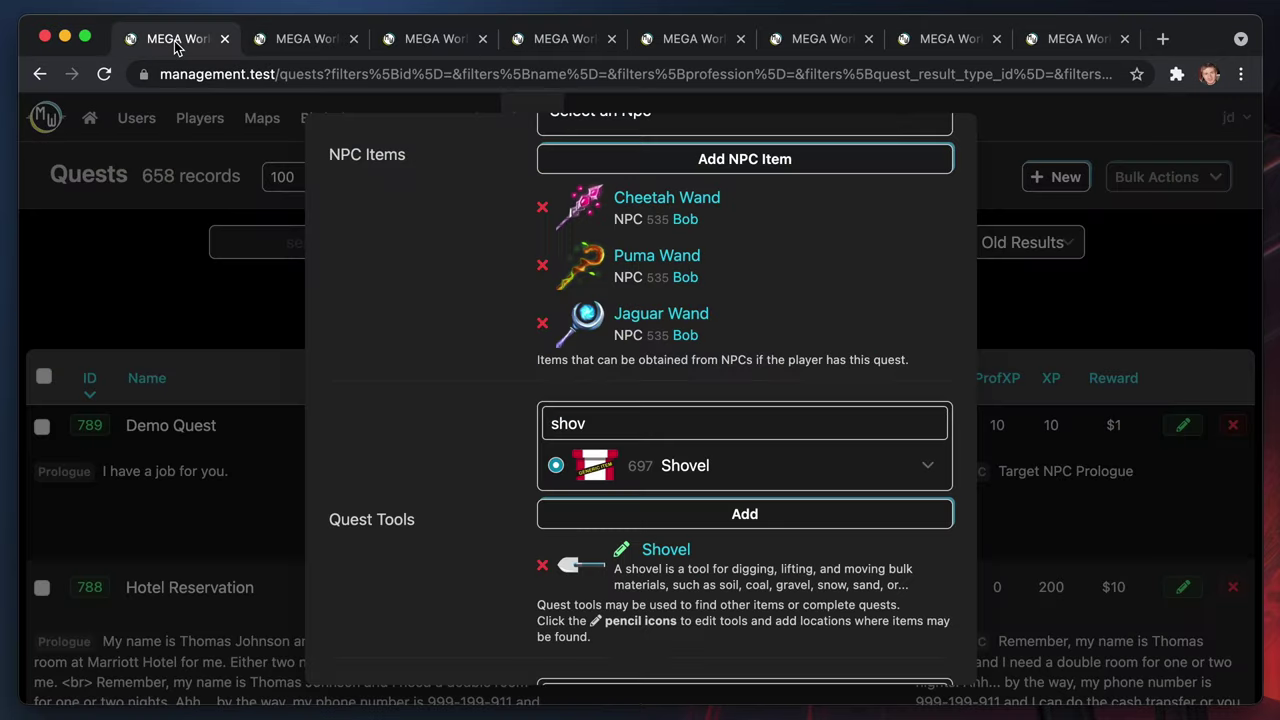
click(238, 248)
click(183, 128)
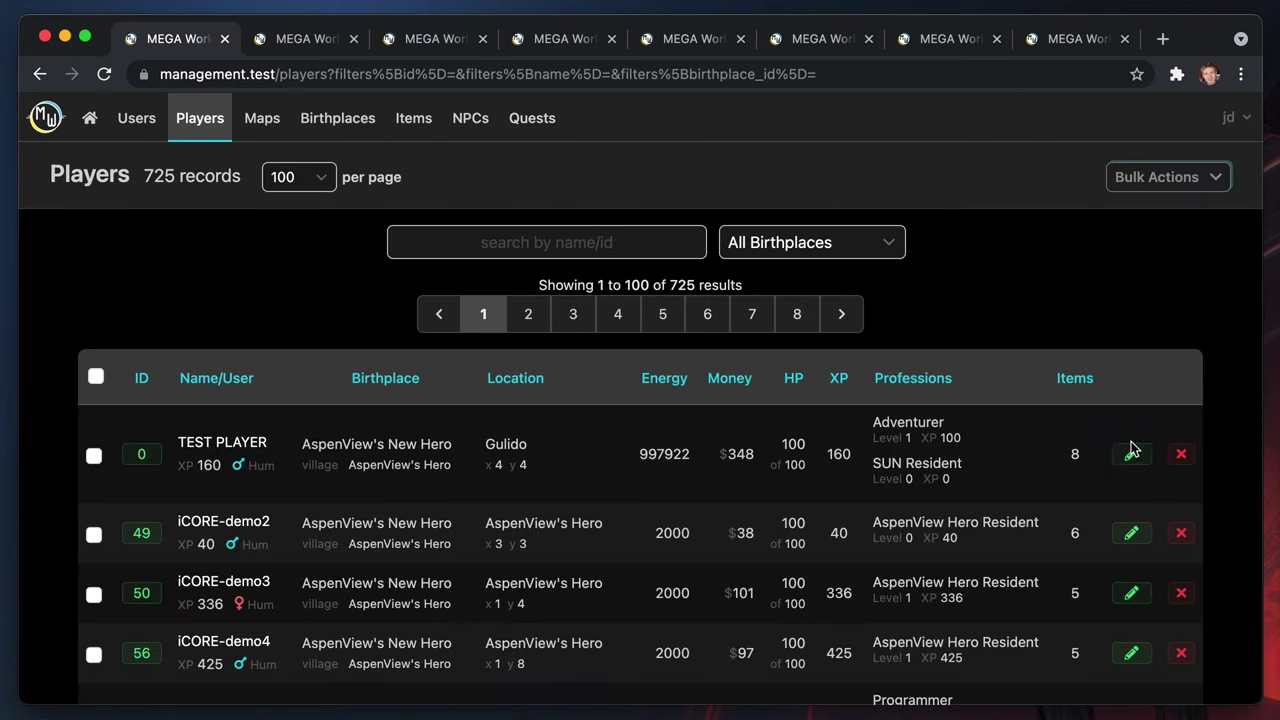
click(1131, 453)
click(609, 203)
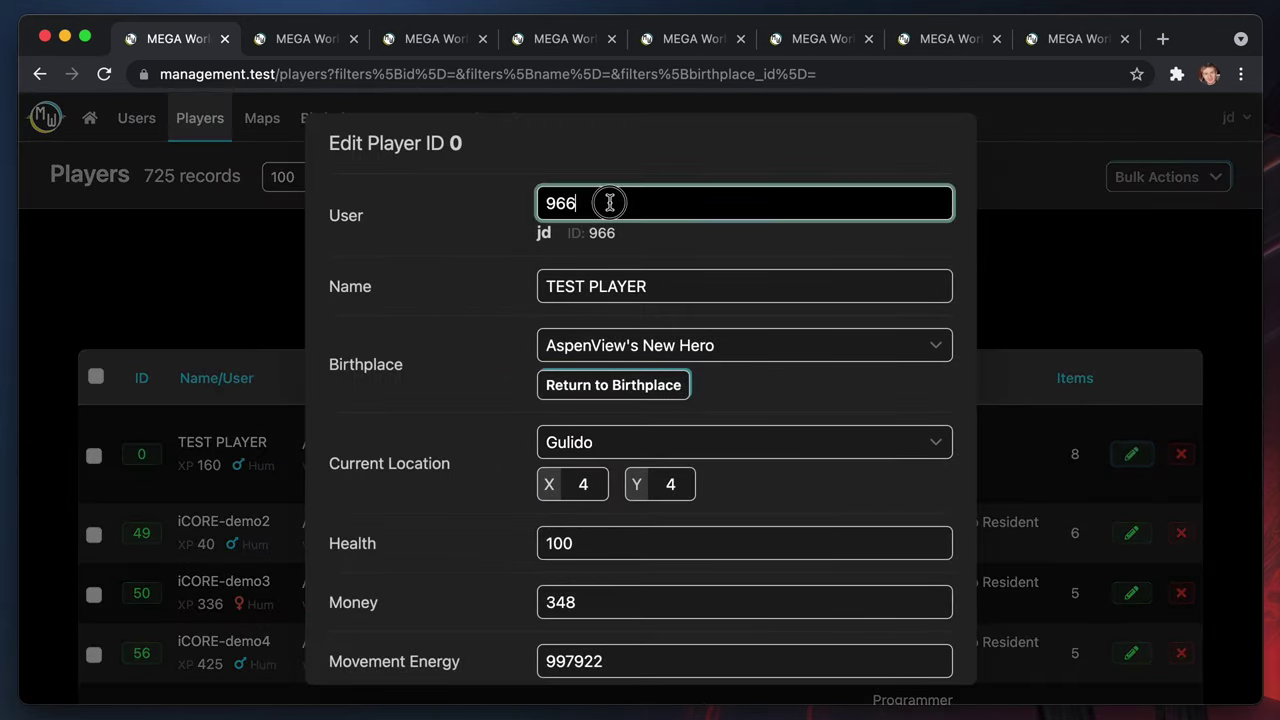
double_click(609, 203)
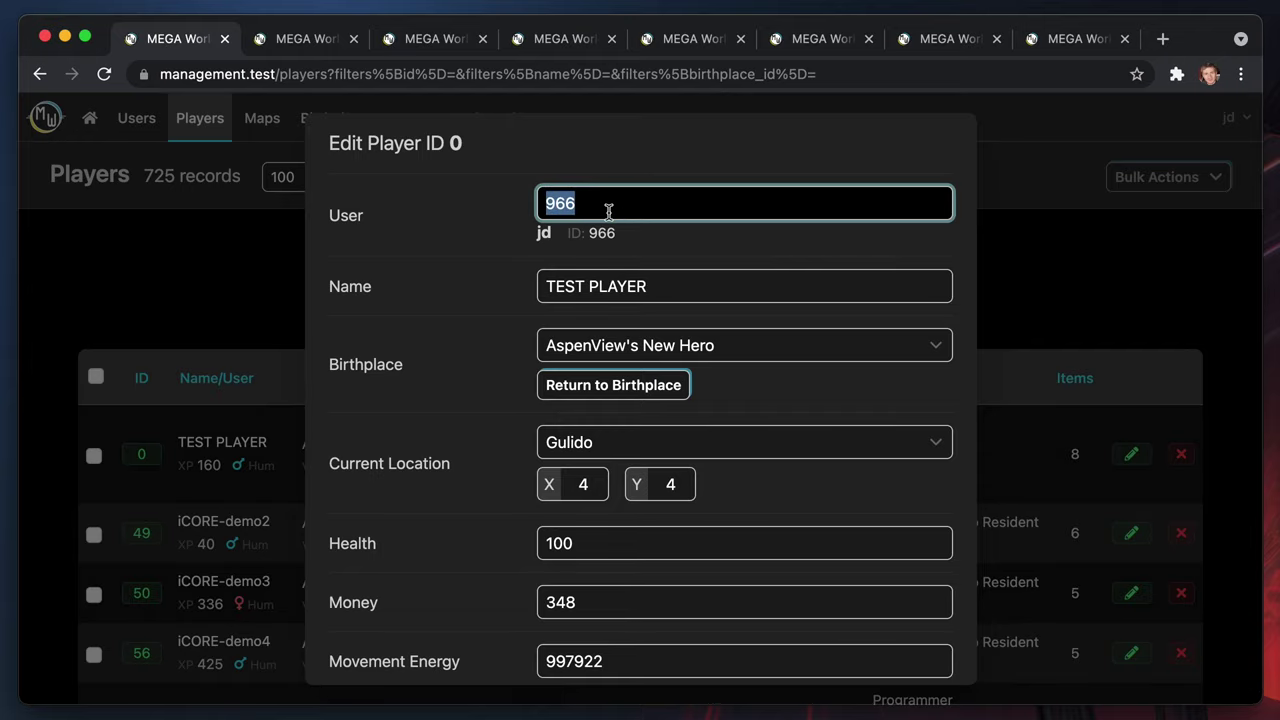
drag(643, 240, 508, 240)
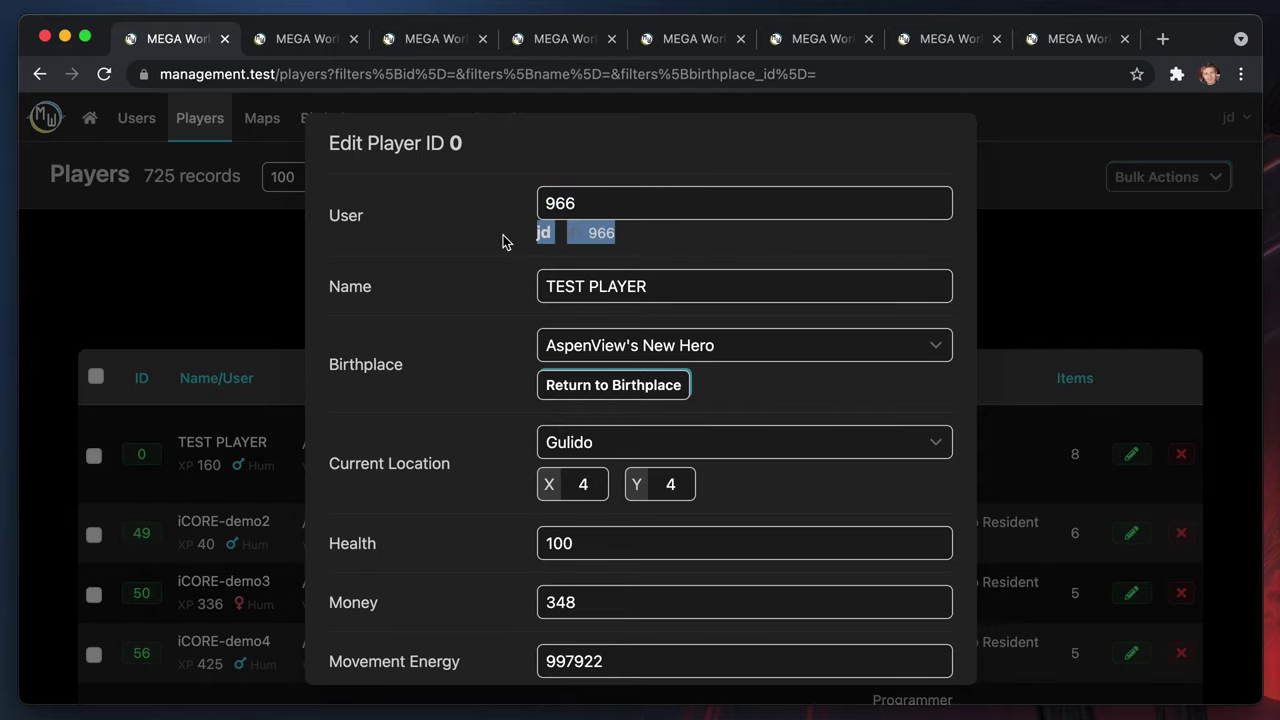
double_click(609, 203)
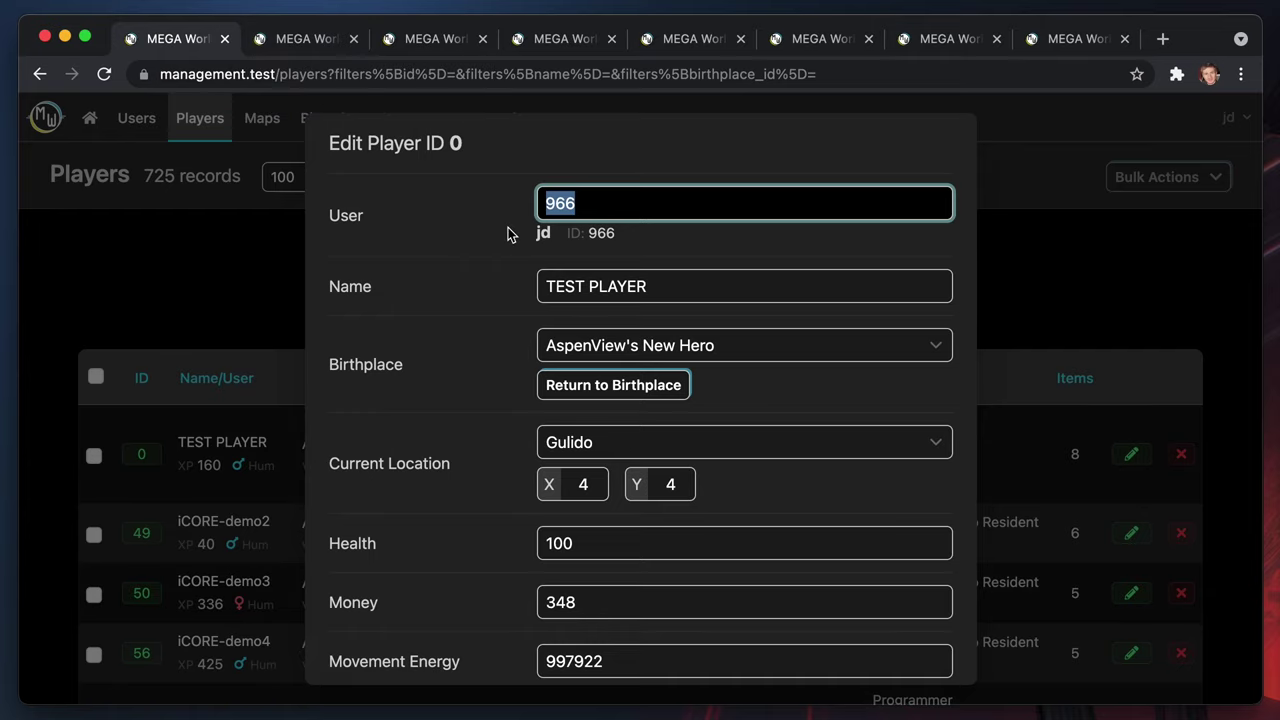
Return to the quests list, open the Demo Quest for editing and ready Player 0 for testing it
click(300, 52)
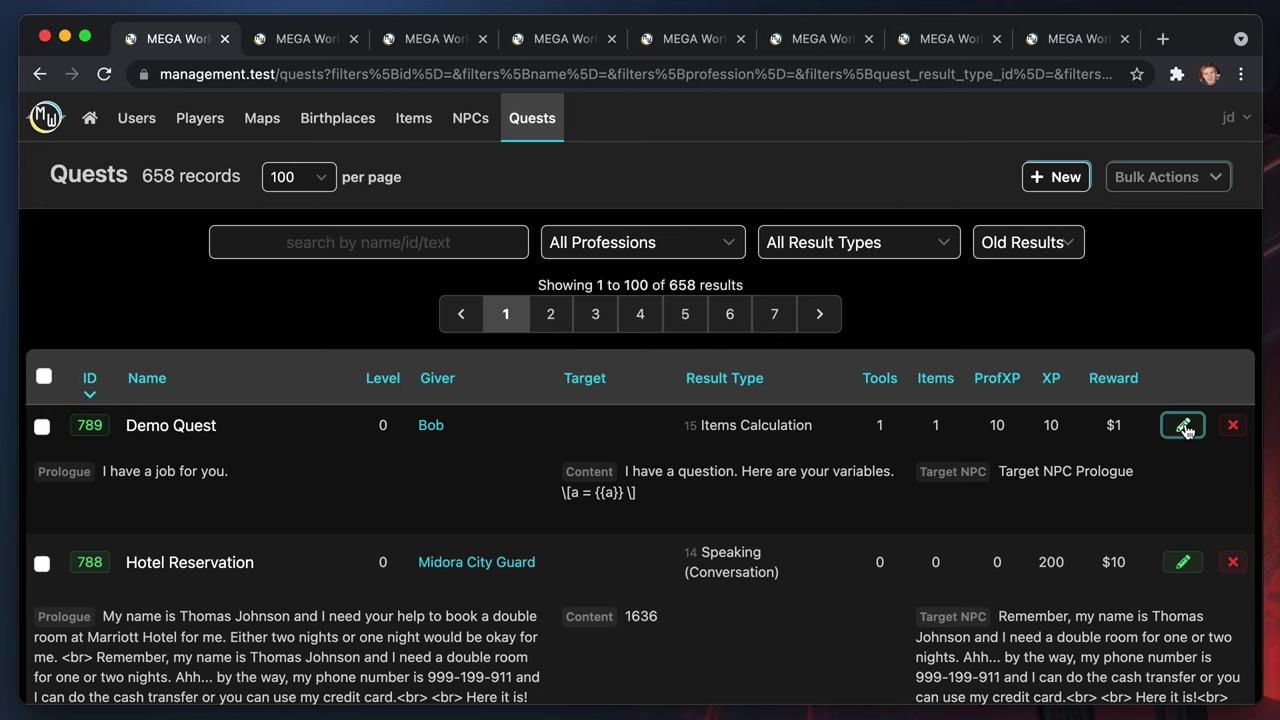
click(1183, 427)
click(859, 150)
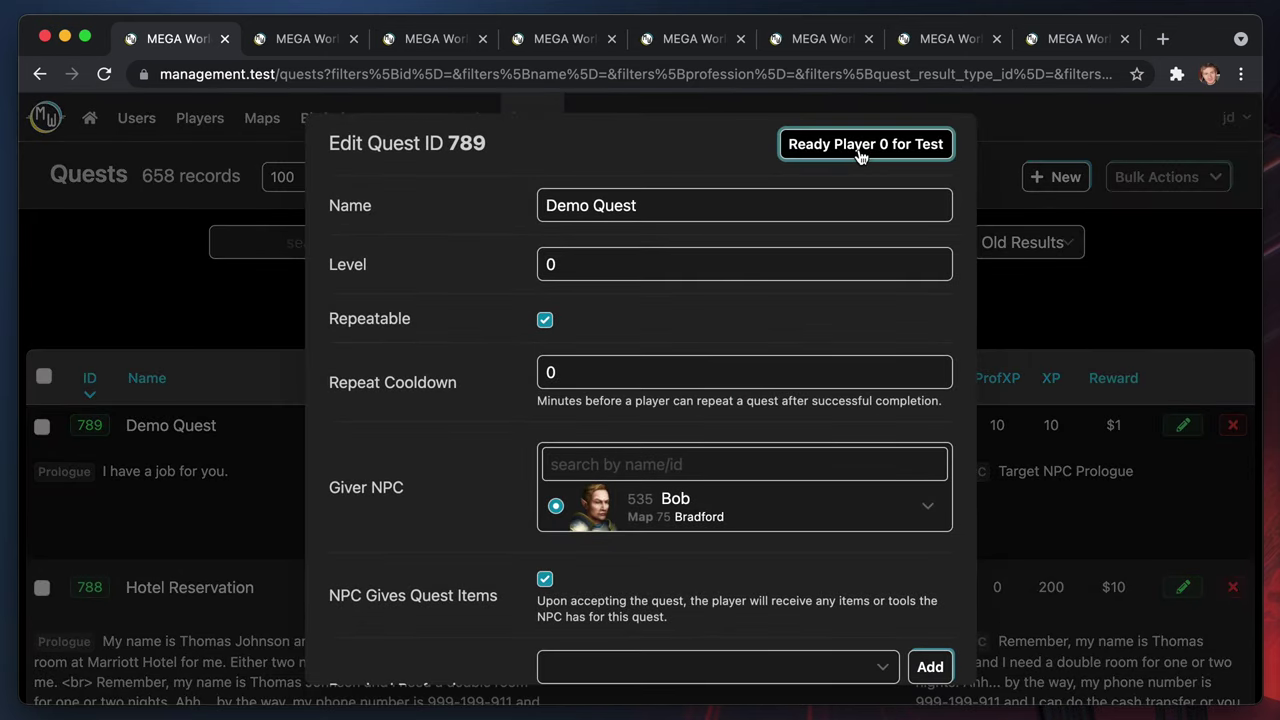
Switch to the MEGA World game and check TEST PLAYER's location and professions in the player details
click(1074, 40)
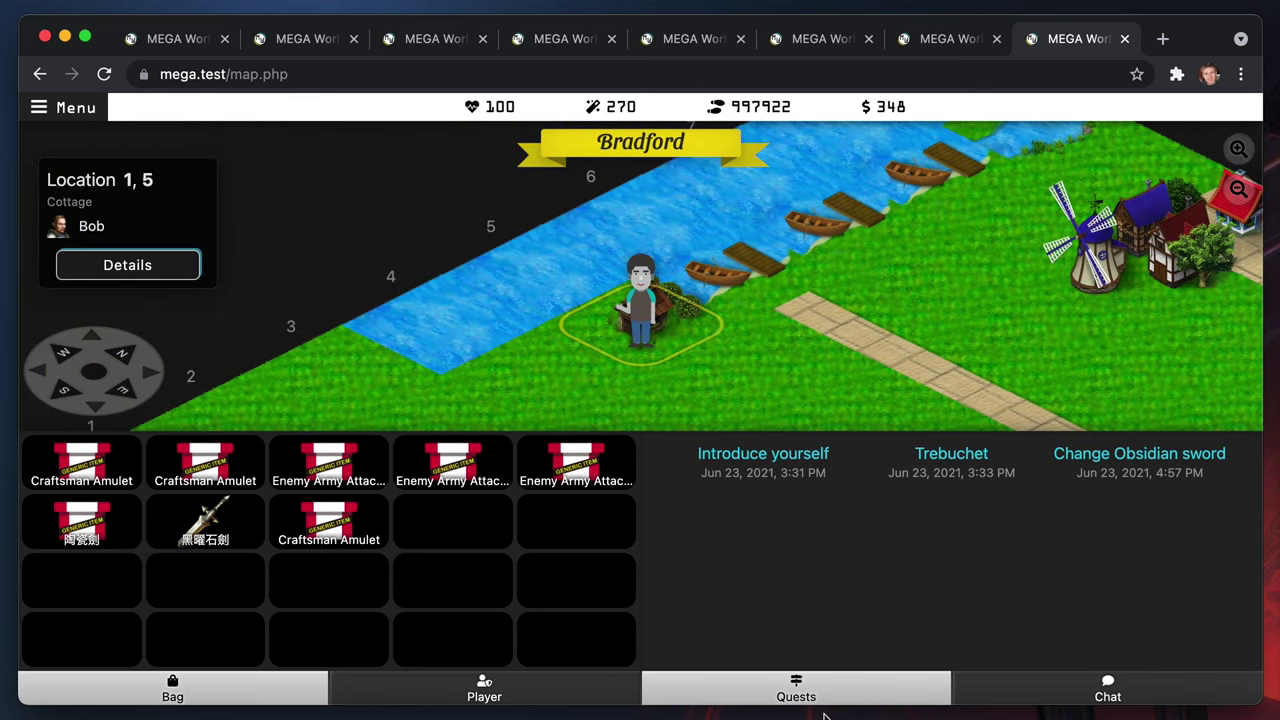
click(562, 694)
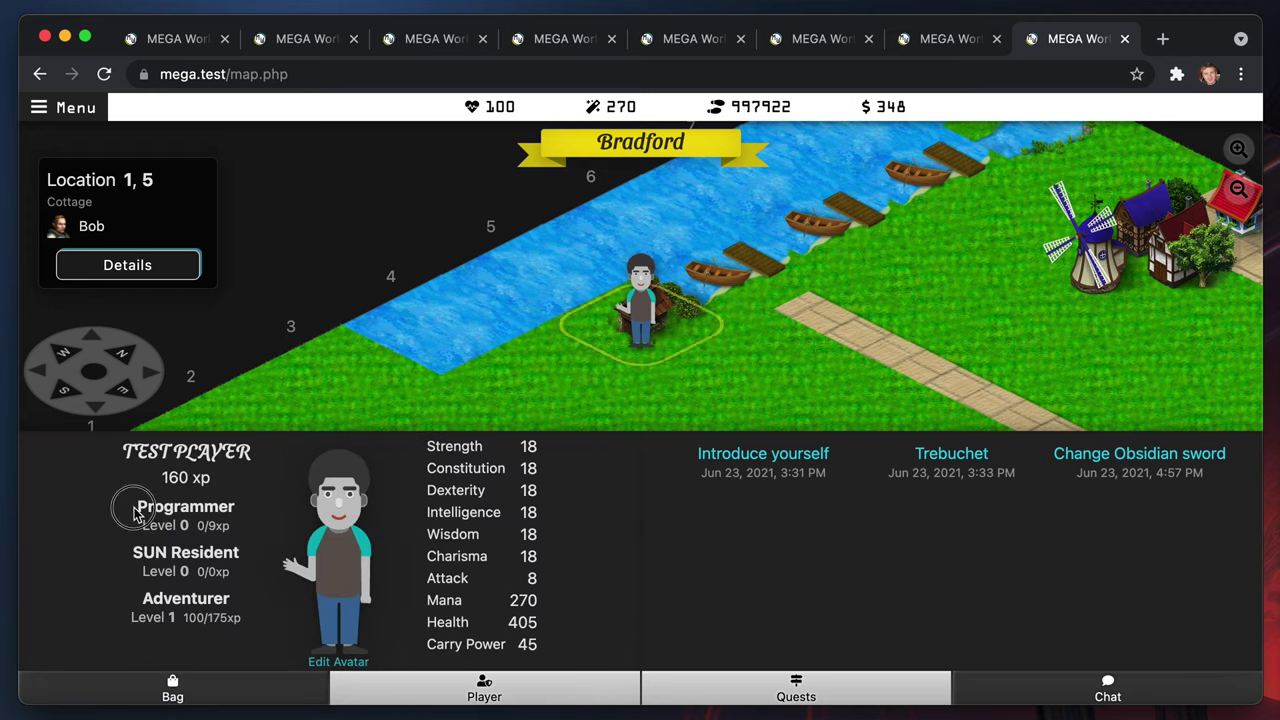
drag(120, 509, 257, 523)
click(263, 526)
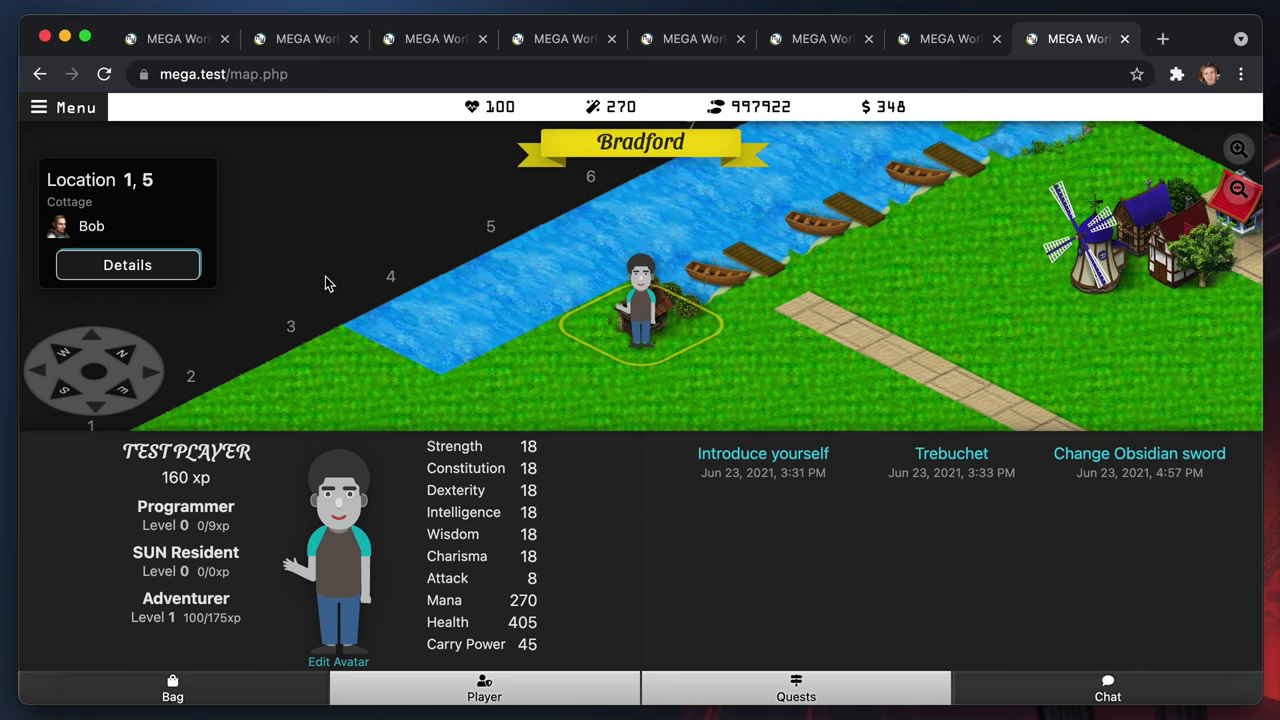
Switch to MEGA World Management, review the Demo Quest's content, items and variables, and close the editor without saving
click(172, 38)
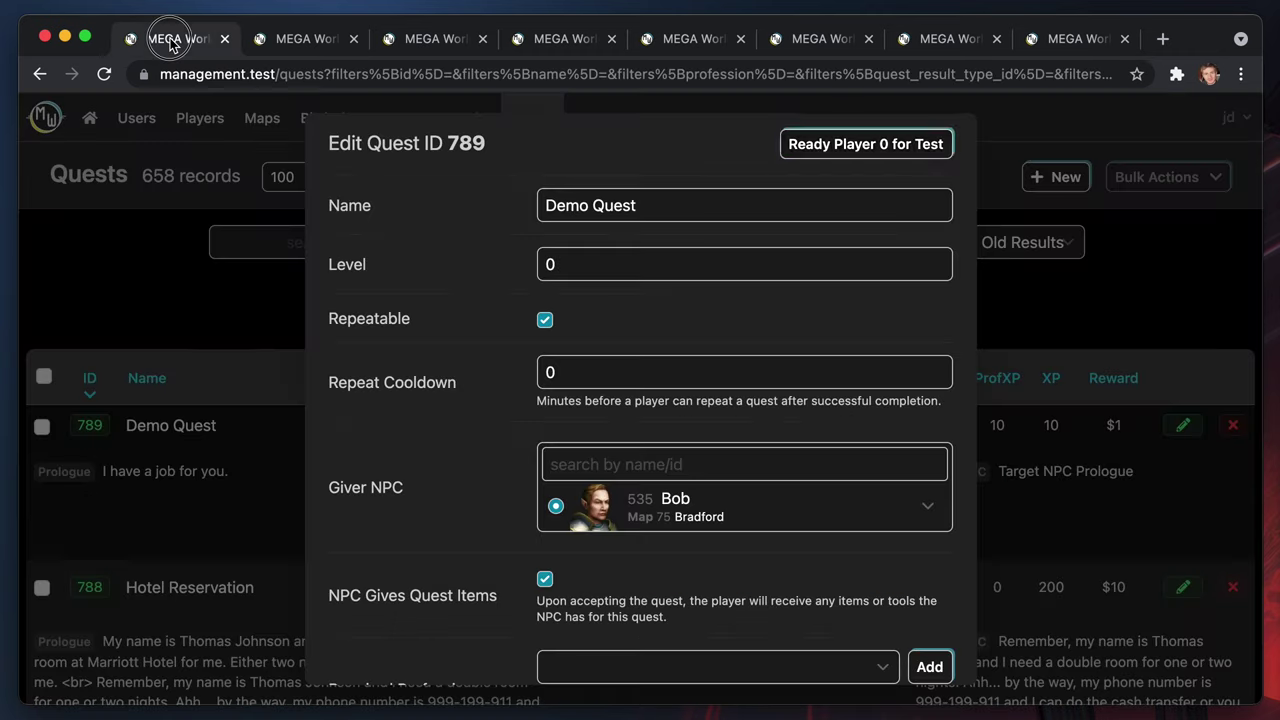
scroll(797, 544, down, 20)
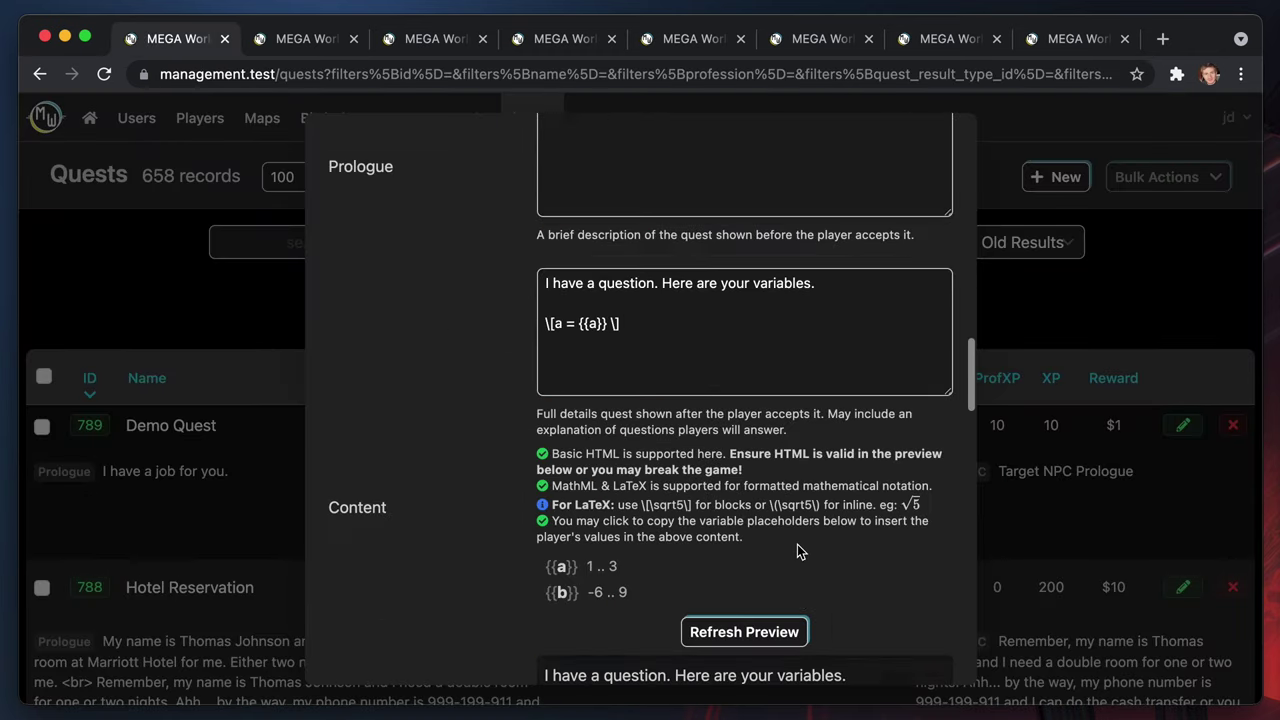
scroll(797, 544, down, 10)
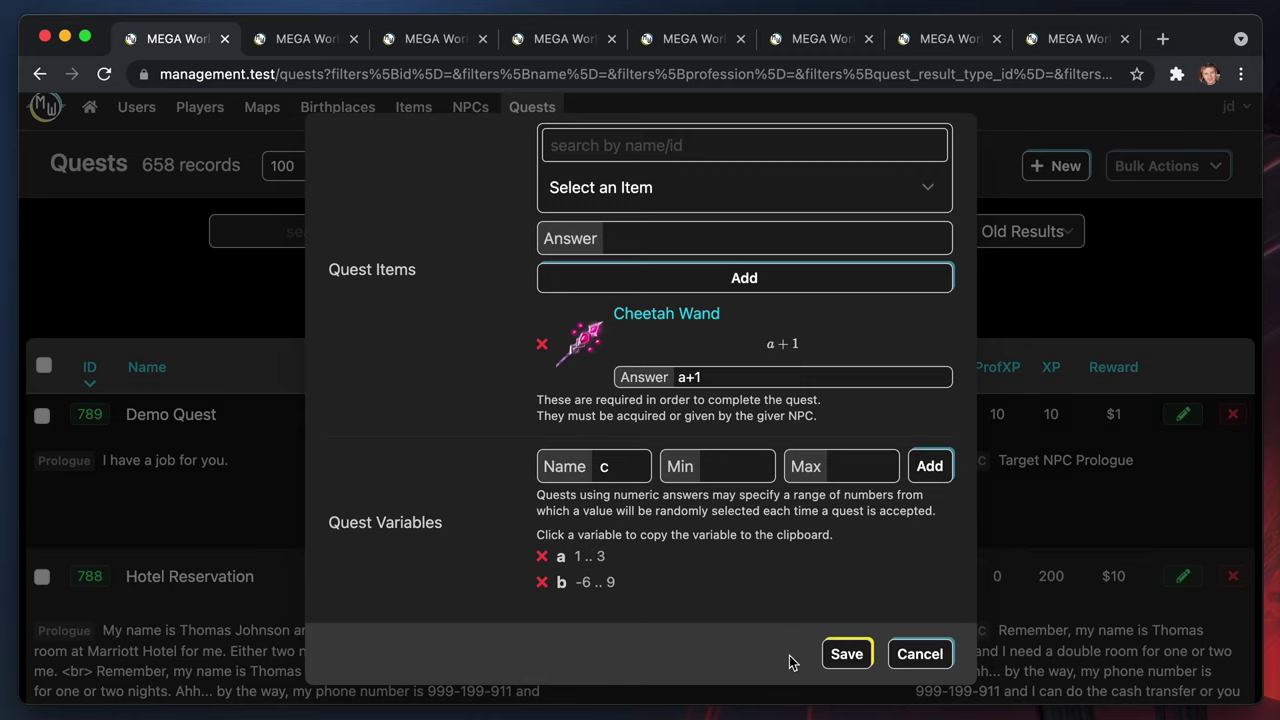
click(916, 655)
Open the MEGA World Management home page and look over its Player Data and Game World sections
click(91, 109)
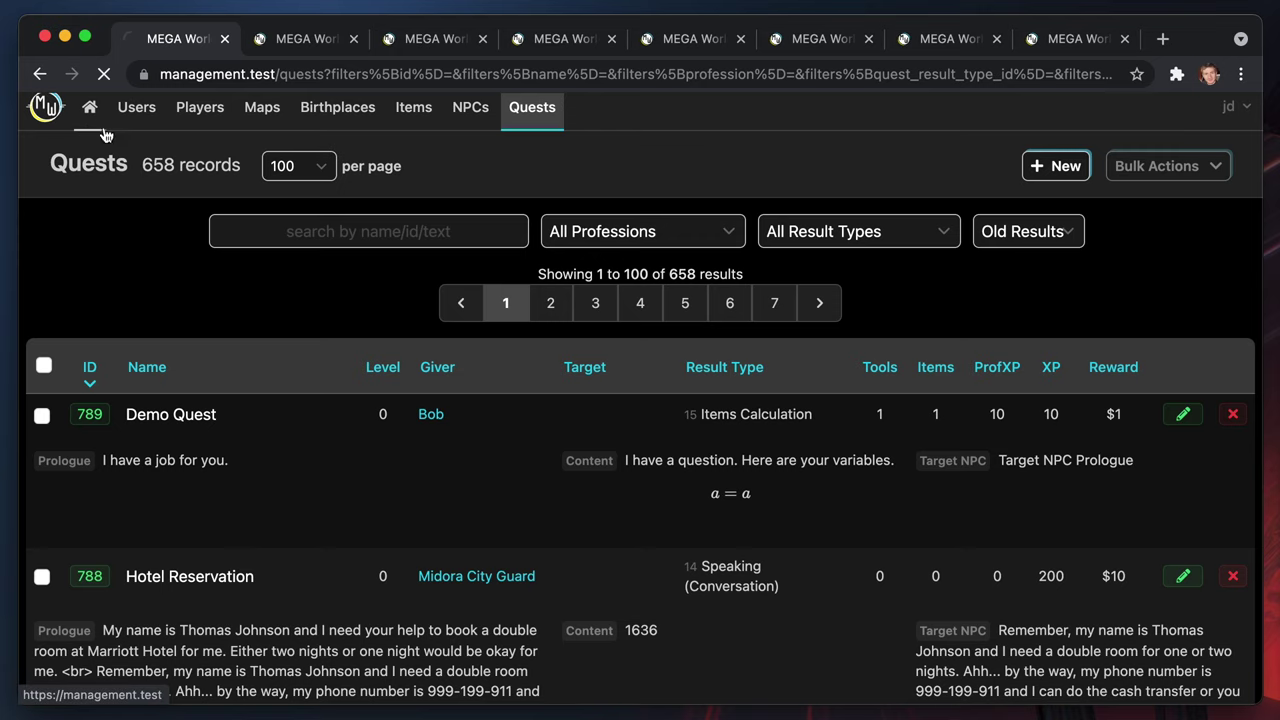
scroll(1098, 512, down, 3)
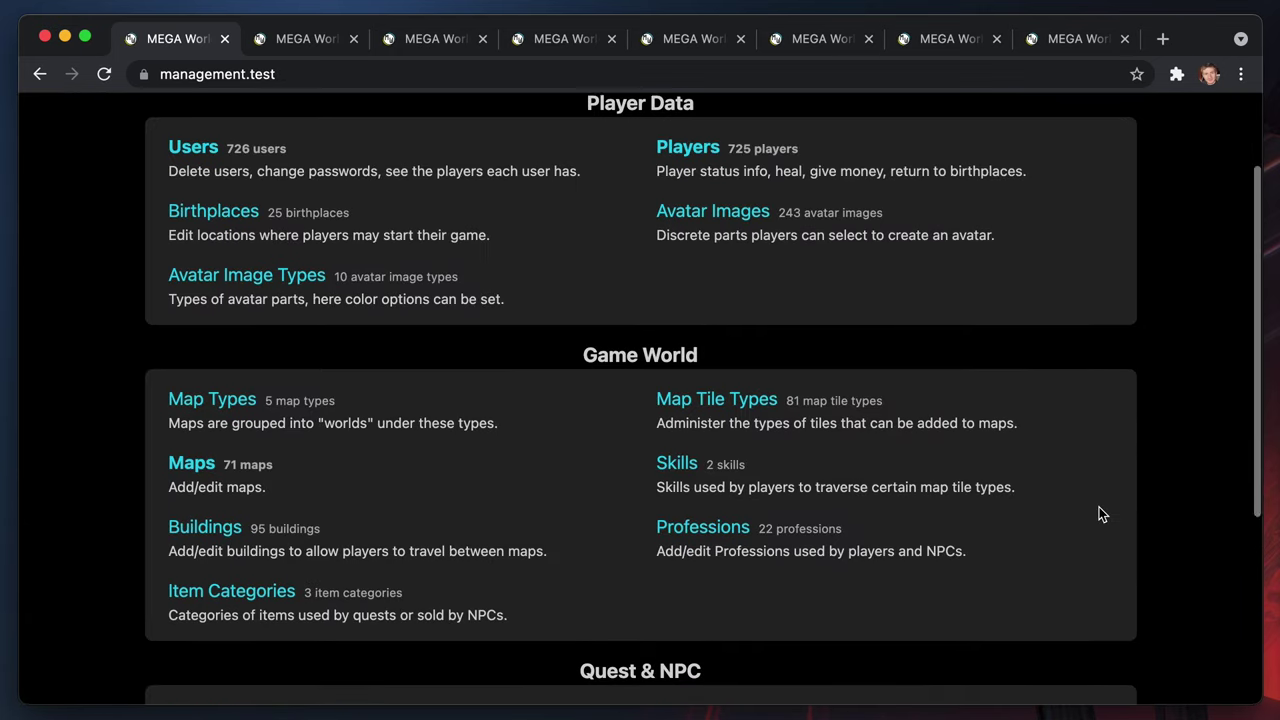
scroll(1102, 514, up, 5)
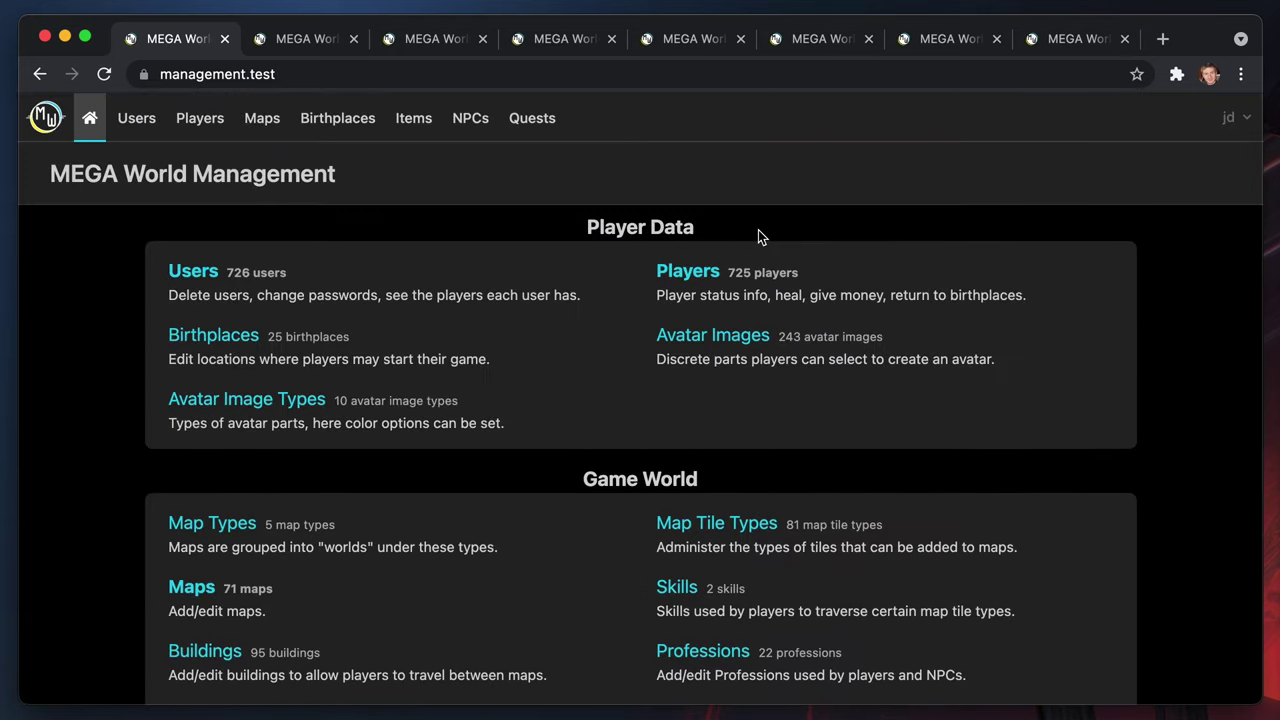